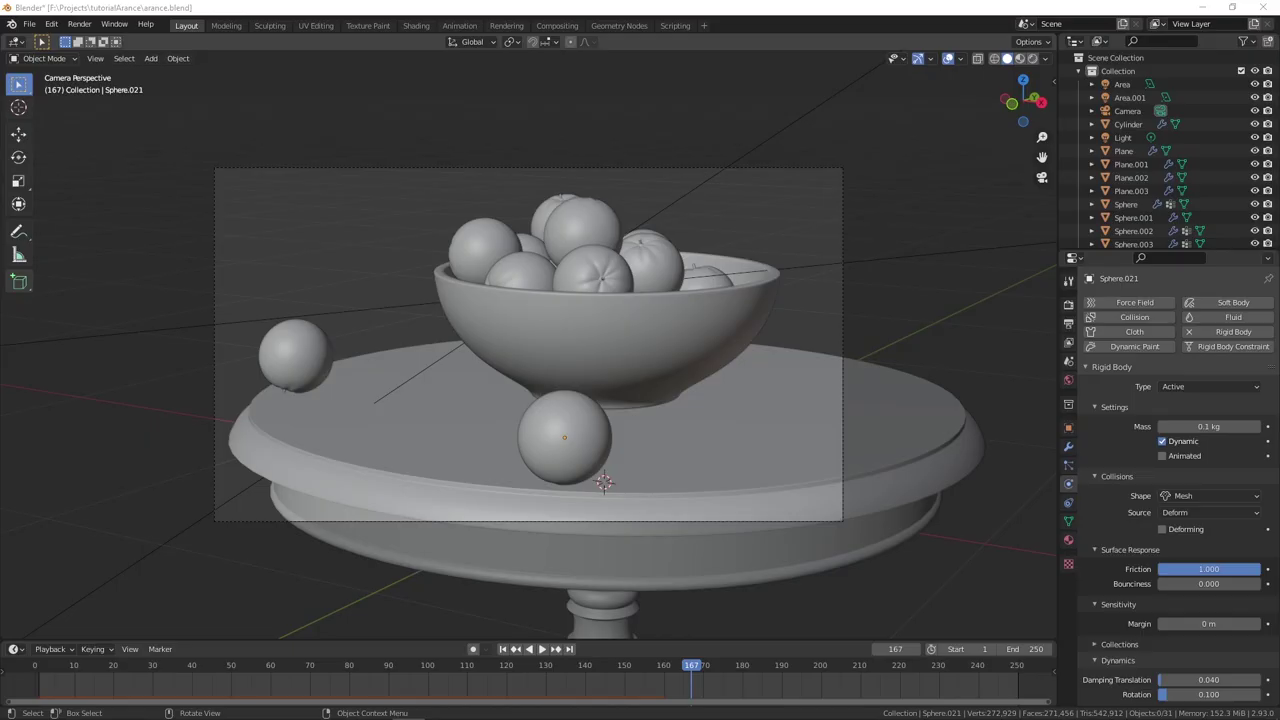
Zoom into the camera view of the finished orange-bowl scene.
scroll(671, 218, up, 1)
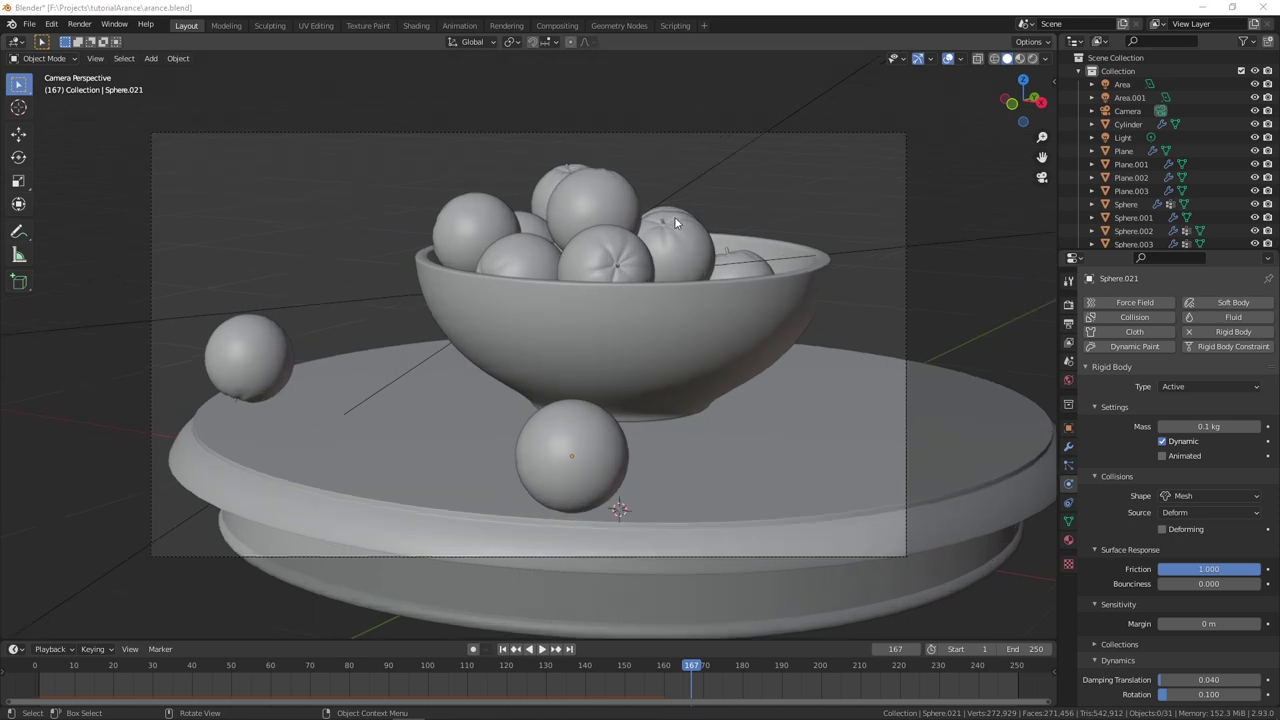
scroll(554, 250, up, 1)
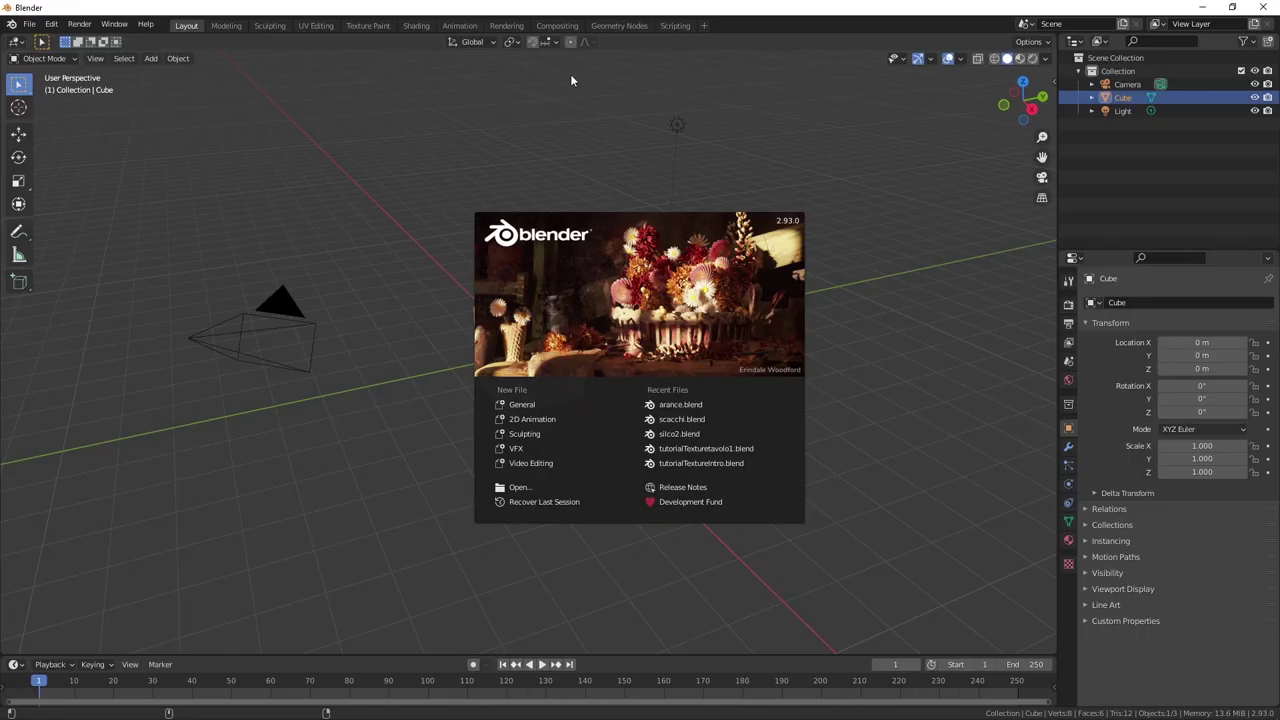
Box-select and delete the default cube, camera and light, leaving an empty scene.
click(561, 144)
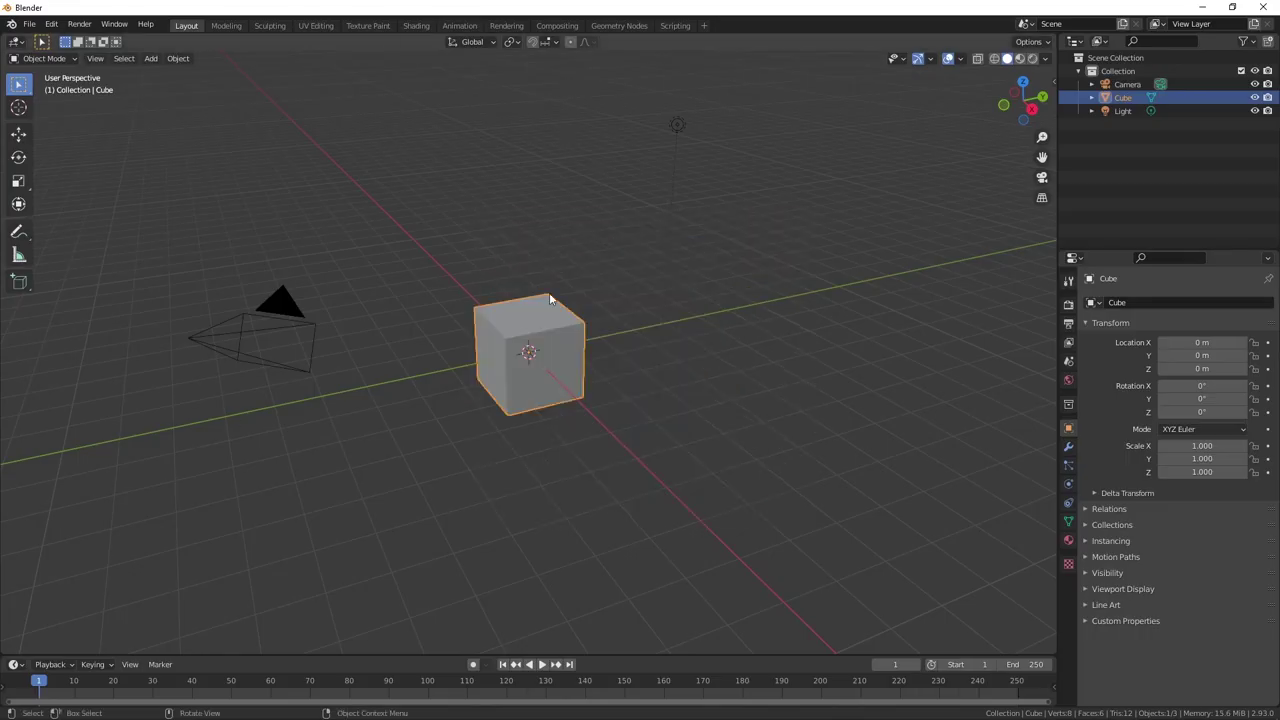
scroll(463, 370, down, 1)
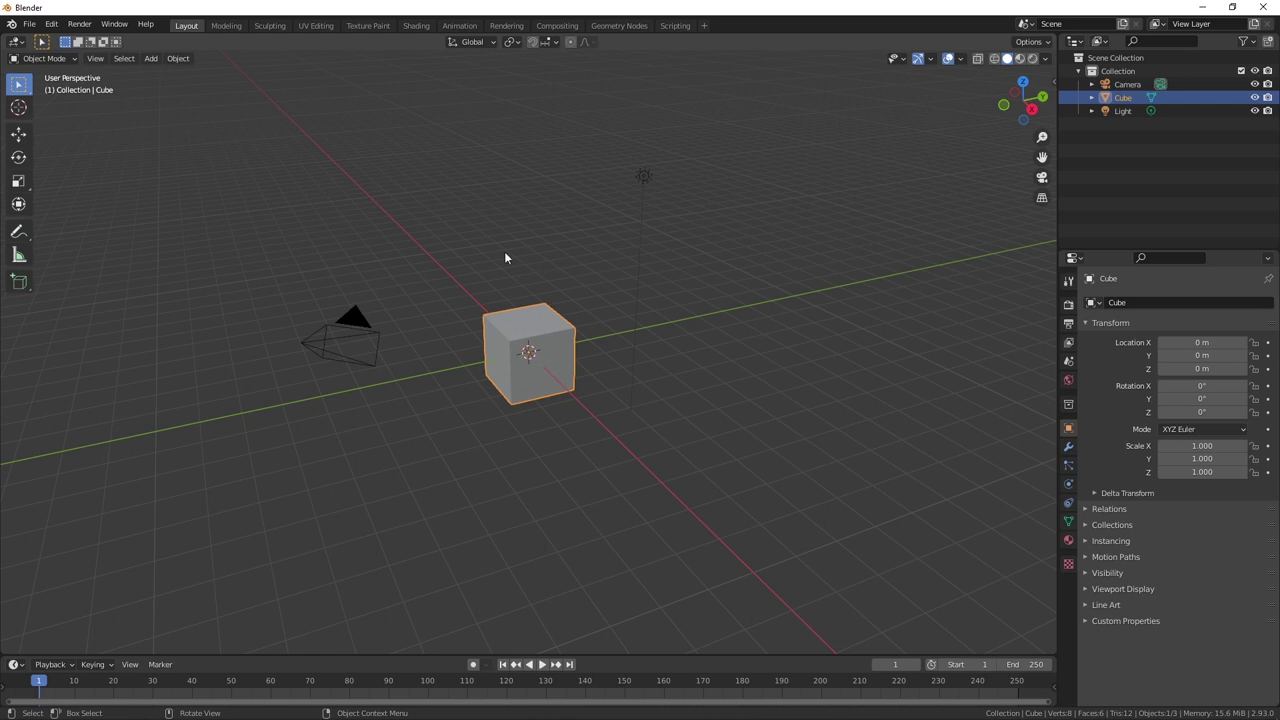
middle_drag(541, 212, 414, 251)
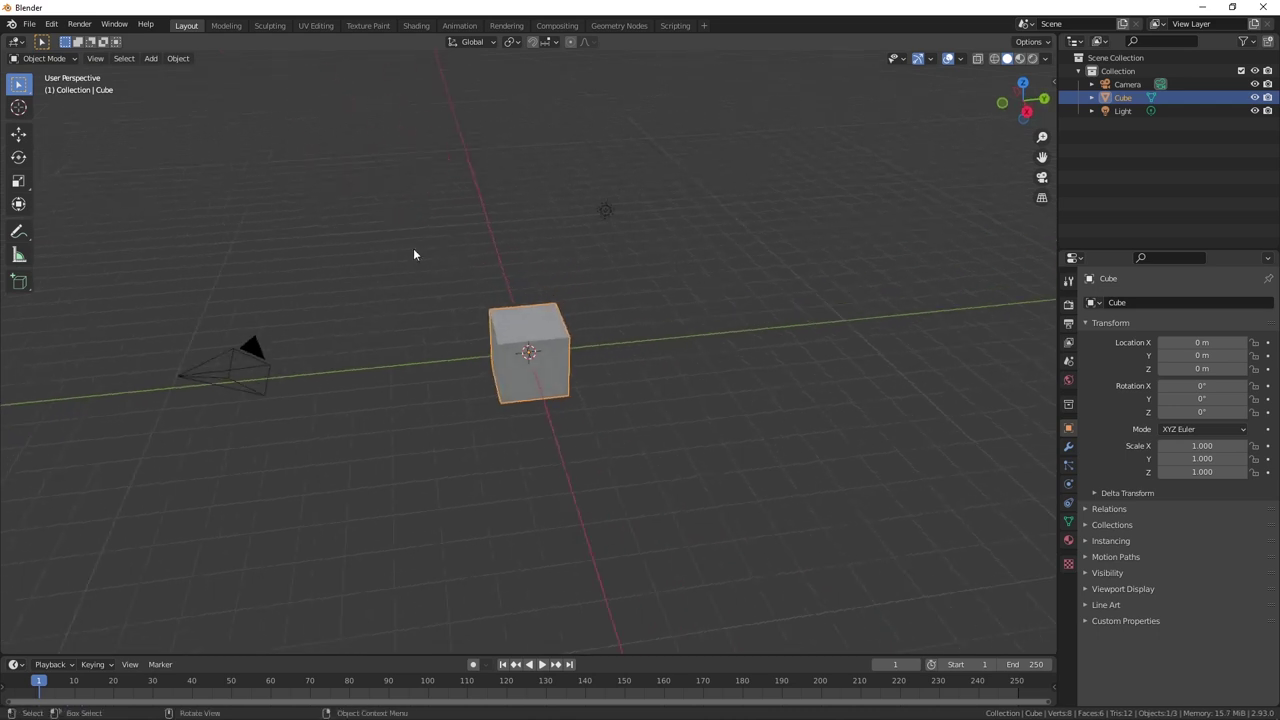
click(216, 370)
click(604, 211)
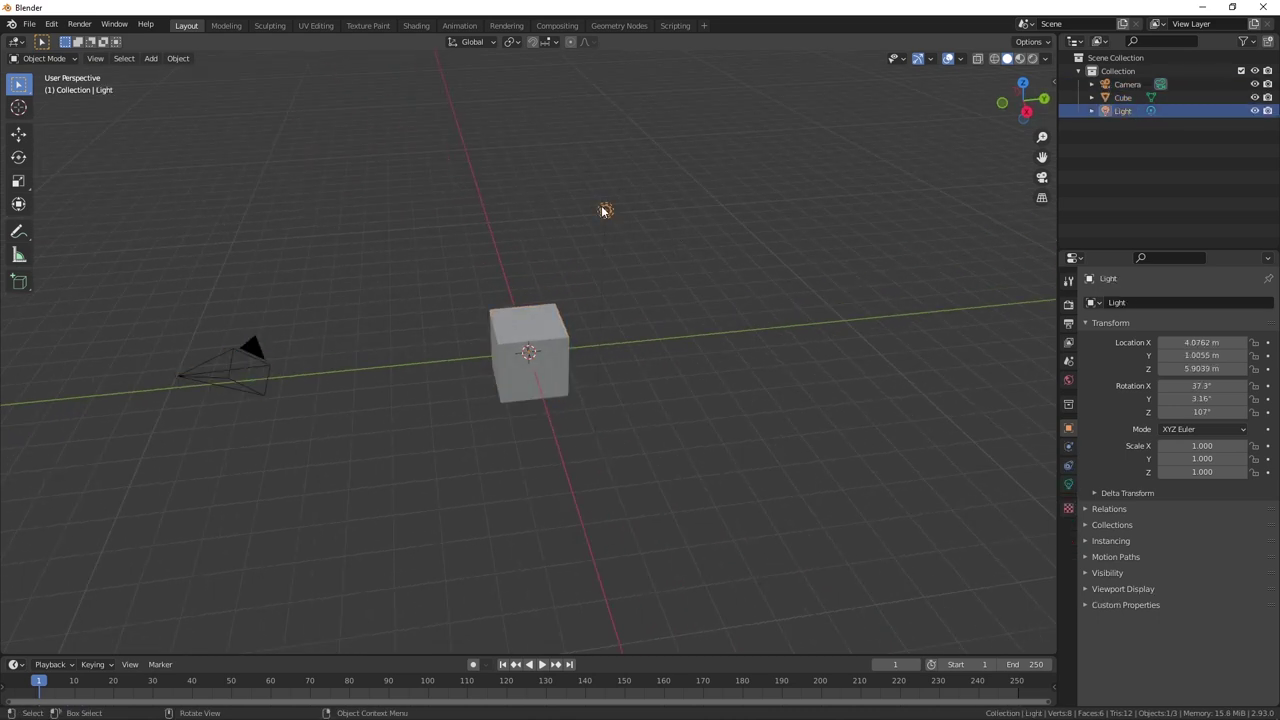
drag(209, 127, 726, 480)
key(Delete)
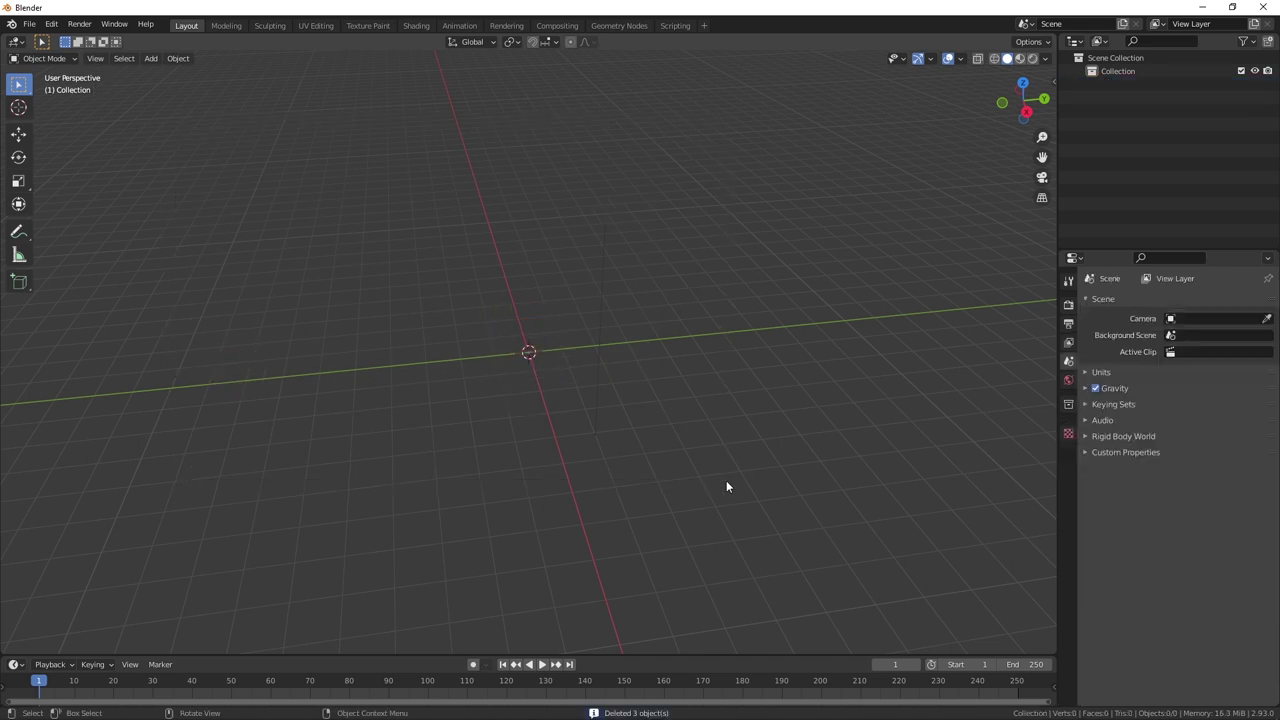
middle_drag(560, 291, 597, 329)
key(shift+a)
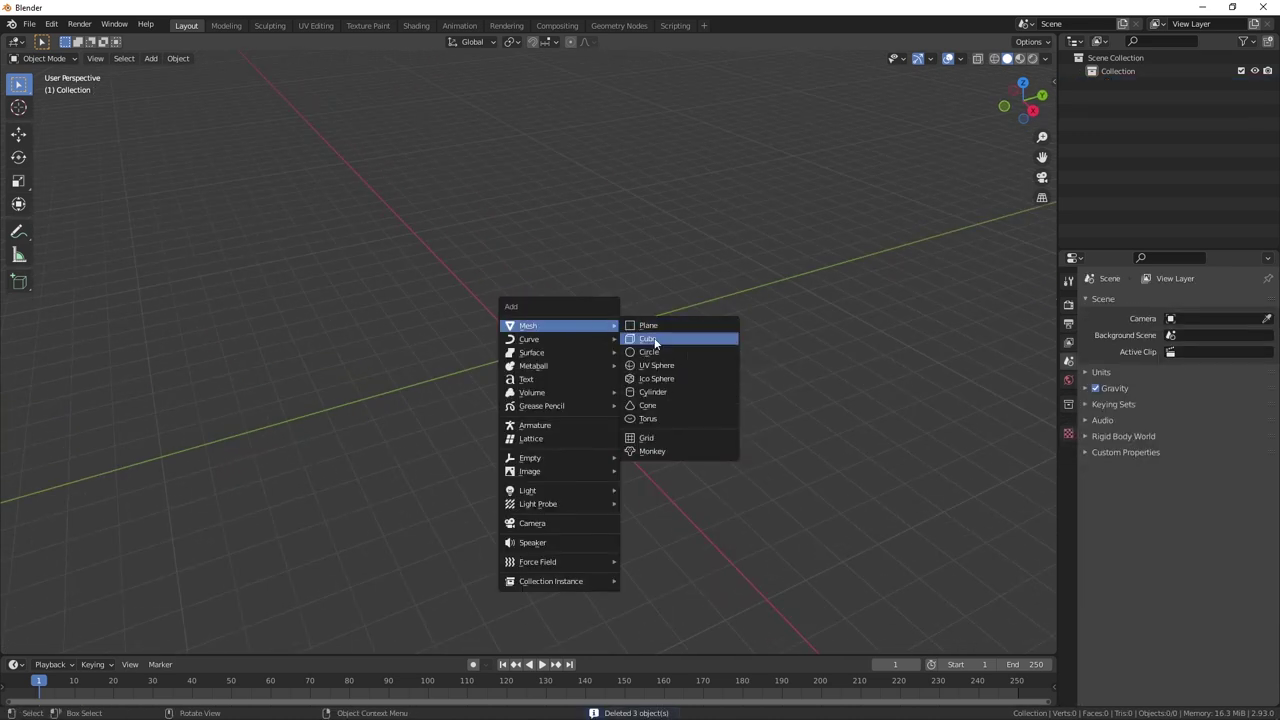
Add a UV sphere at the origin and set its radius to 0.04 m.
click(681, 365)
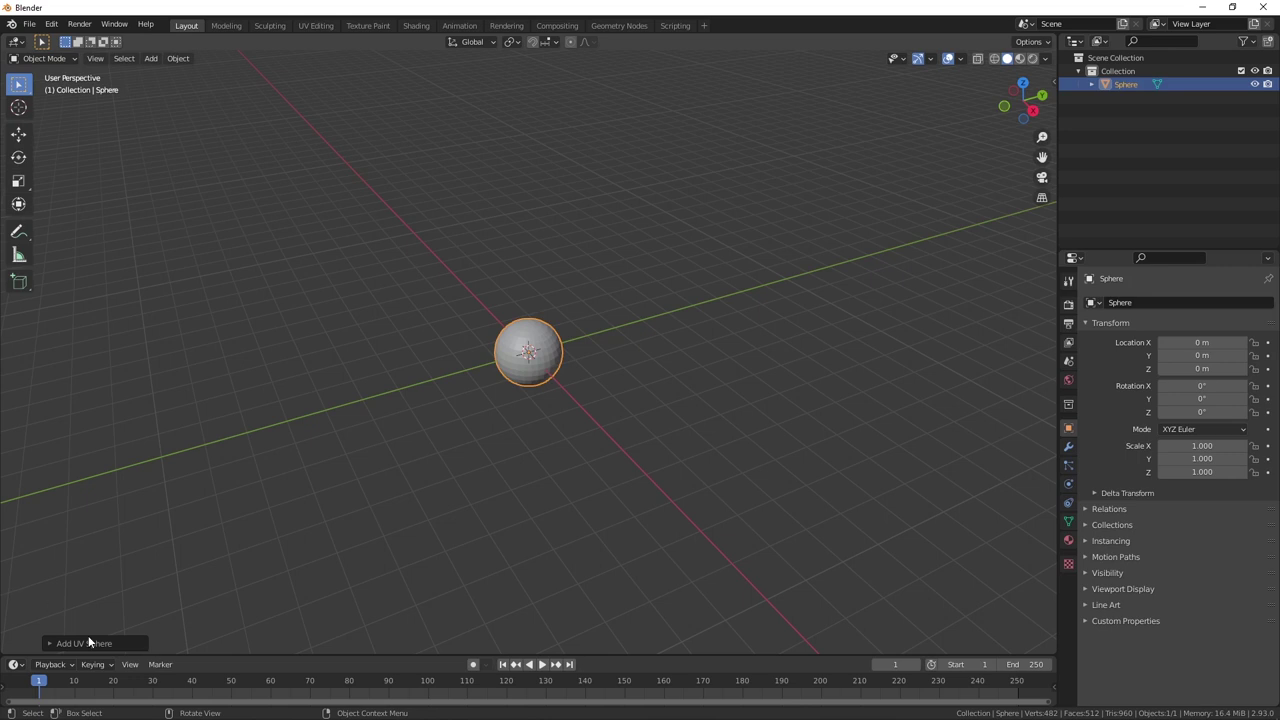
click(54, 643)
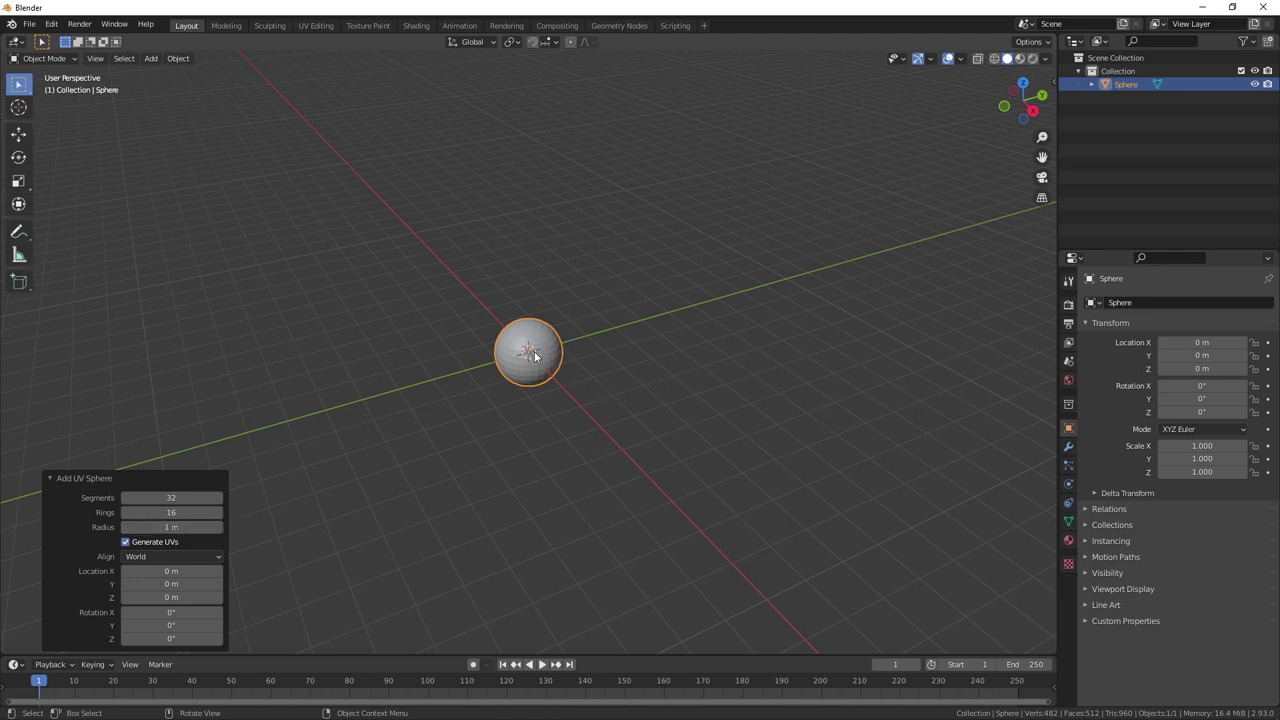
click(190, 526)
text(0.04)
key(Return)
scroll(490, 362, up, 5)
scroll(505, 360, up, 10)
mouse_move(505, 360)
middle_down()
mouse_move(585, 335)
mouse_move(564, 329)
mouse_move(598, 298)
middle_up()
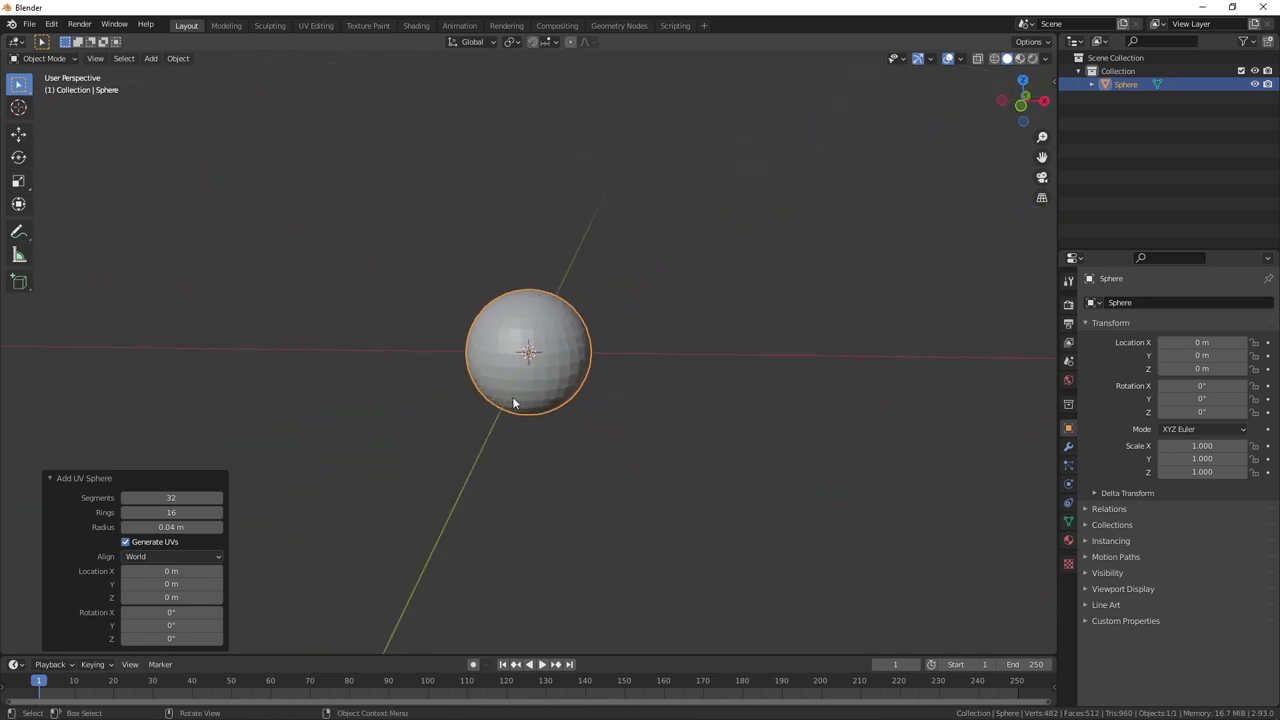
mouse_move(533, 306)
middle_down()
mouse_move(529, 294)
mouse_move(545, 356)
mouse_move(514, 313)
mouse_move(532, 385)
middle_up()
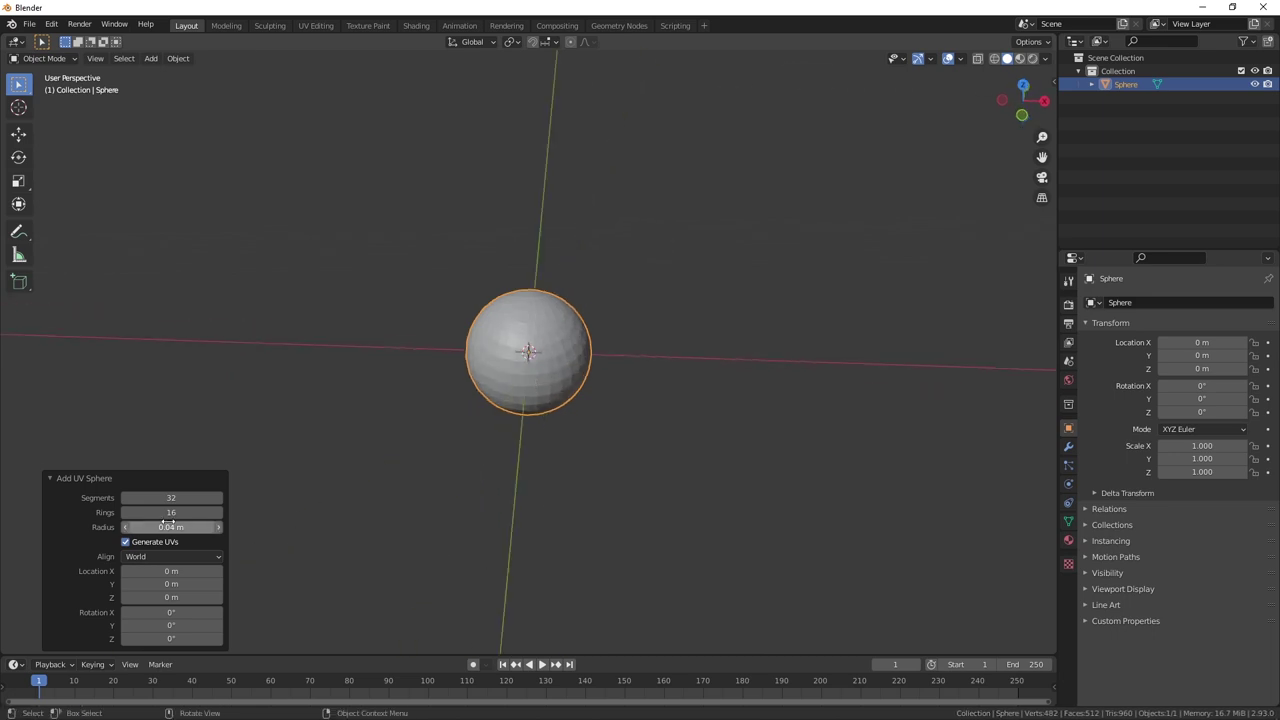
key(Return)
Switch the small sphere into Edit Mode for mesh editing.
scroll(523, 376, up, 2)
scroll(535, 351, up, 3)
mouse_move(535, 351)
middle_down()
mouse_move(535, 320)
mouse_move(574, 346)
mouse_move(527, 376)
mouse_move(560, 335)
mouse_move(457, 350)
mouse_move(473, 284)
mouse_move(518, 233)
mouse_move(545, 224)
mouse_move(538, 279)
mouse_move(549, 273)
mouse_move(575, 340)
mouse_move(583, 316)
mouse_move(511, 349)
middle_up()
scroll(578, 370, down, 2)
key(Tab)
scroll(535, 340, up, 3)
scroll(515, 347, up, 2)
scroll(515, 347, up, 2)
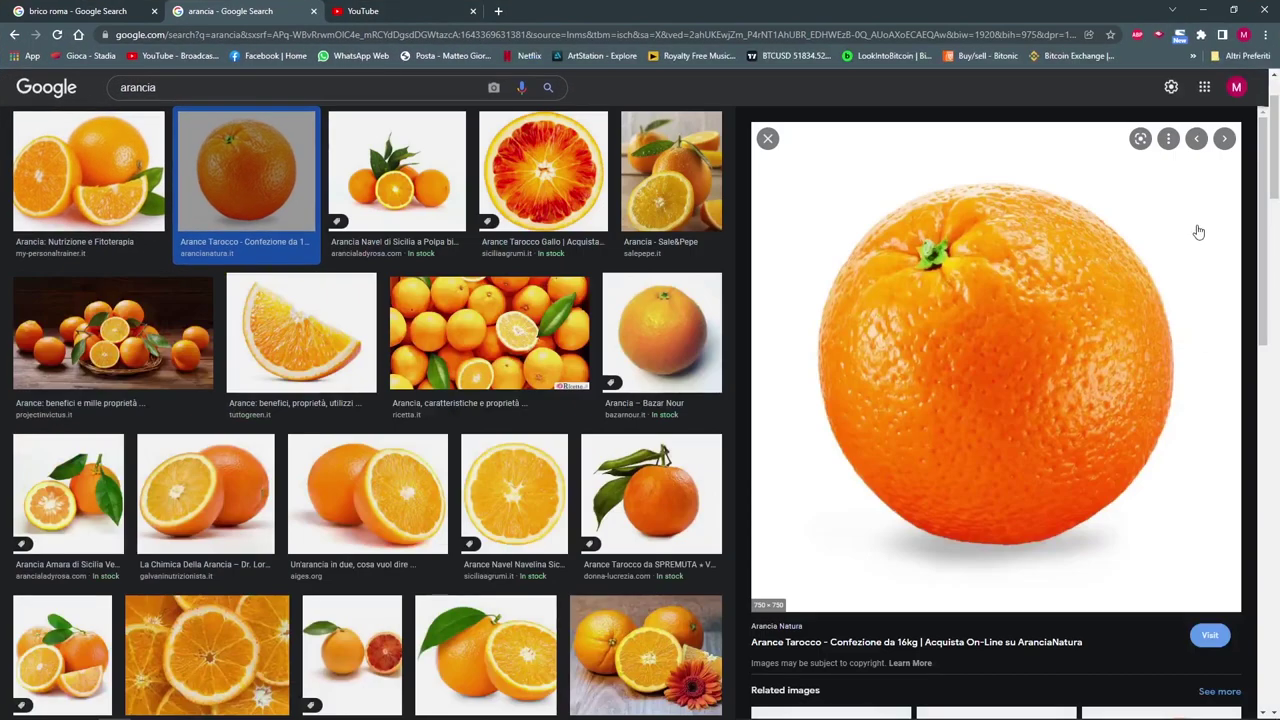
Restore the browser window to view the whole-orange reference photo.
double_click(843, 7)
Back in Blender, select the sphere's top pole vertex and enable Proportional Editing.
click(1203, 9)
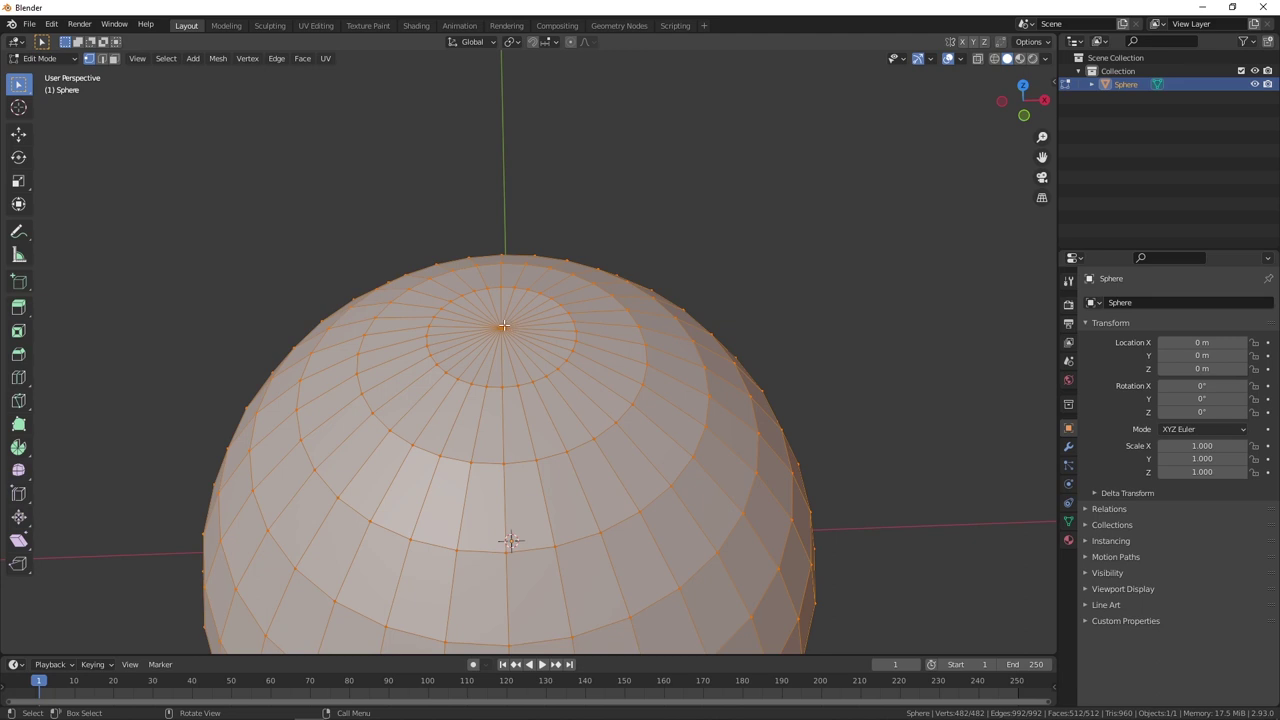
click(503, 325)
mouse_move(546, 318)
middle_down()
mouse_move(531, 271)
mouse_move(571, 50)
middle_up()
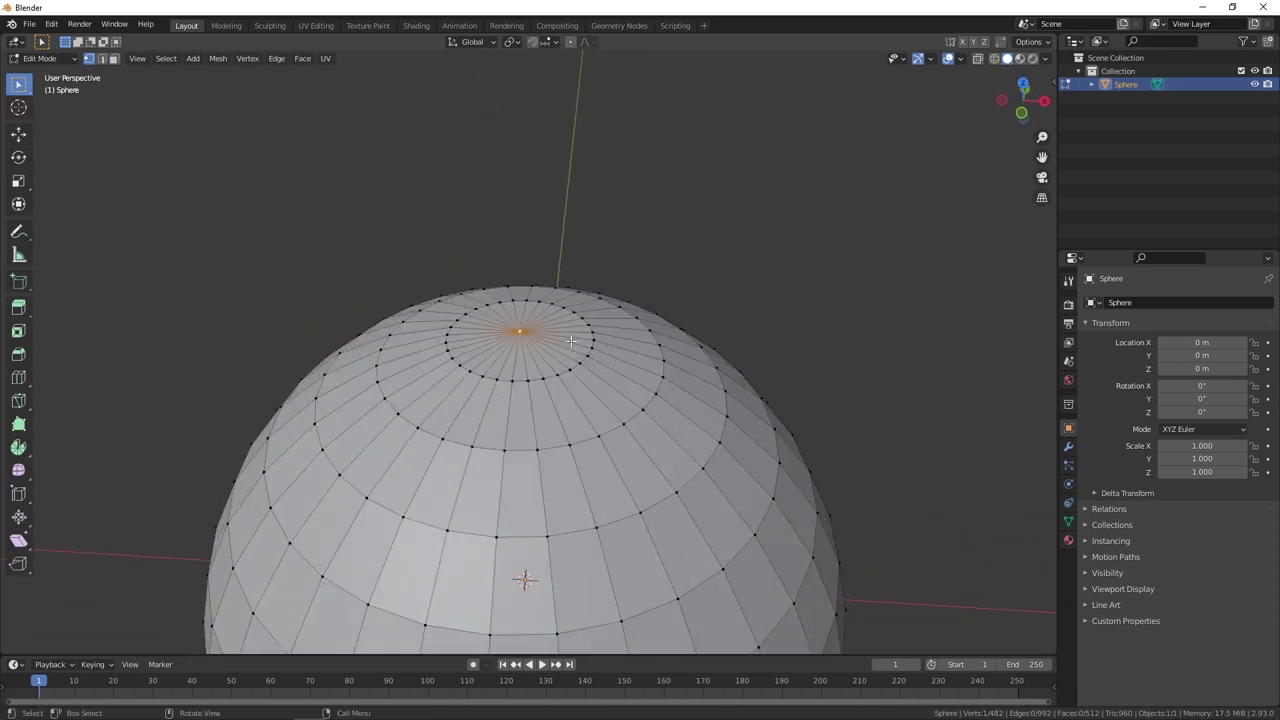
click(570, 42)
middle_drag(597, 280, 622, 280)
Push the top pole down 0.0094 m along Z with smooth falloff, size 0.014.
key(g)
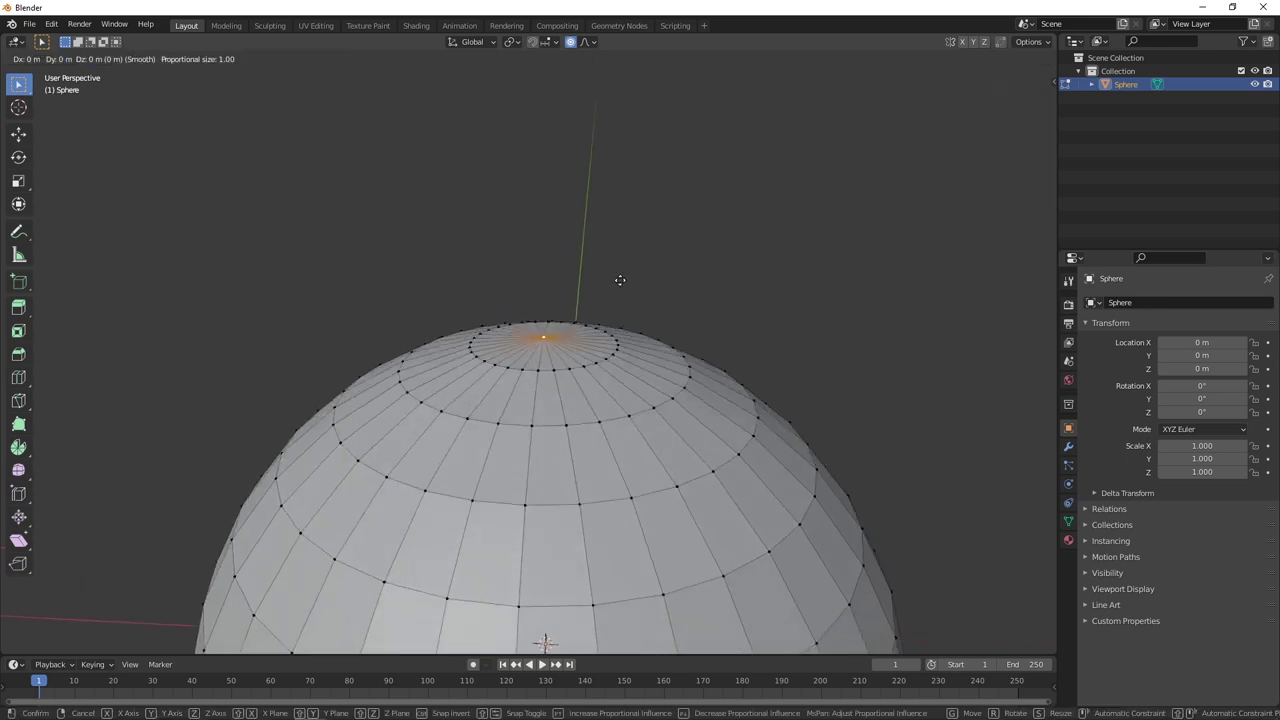
key(z)
scroll(616, 285, down, 10)
scroll(614, 284, up, 20)
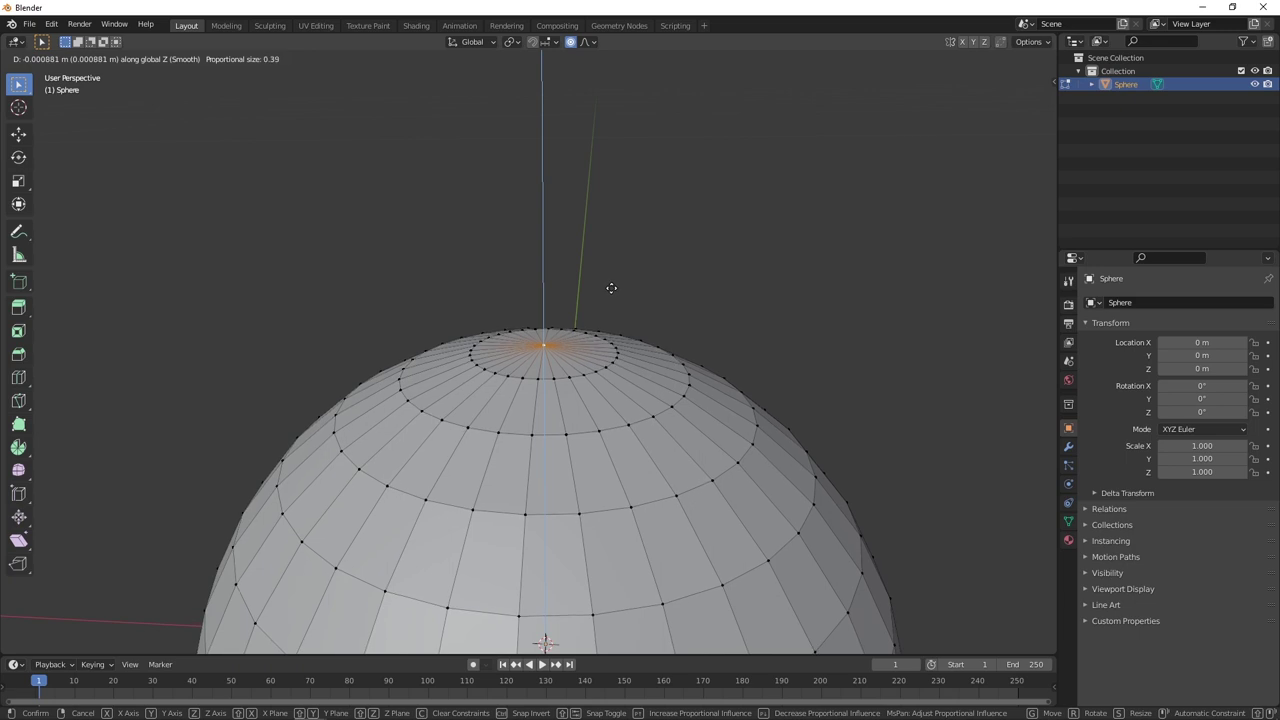
scroll(612, 282, up, 18)
scroll(612, 281, up, 15)
scroll(611, 280, up, 5)
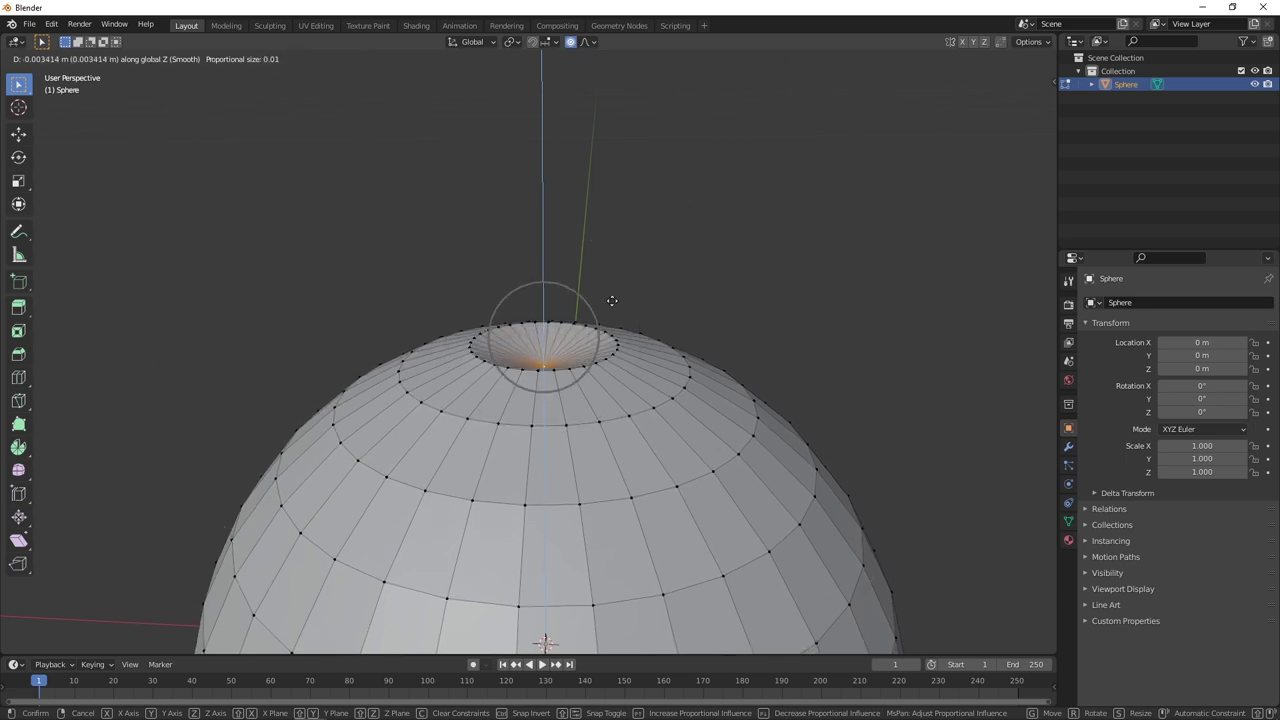
scroll(617, 284, down, 2)
scroll(612, 284, down, 3)
scroll(612, 295, down, 1)
scroll(617, 310, down, 2)
scroll(615, 340, up, 4)
click(612, 365)
scroll(612, 365, down, 5)
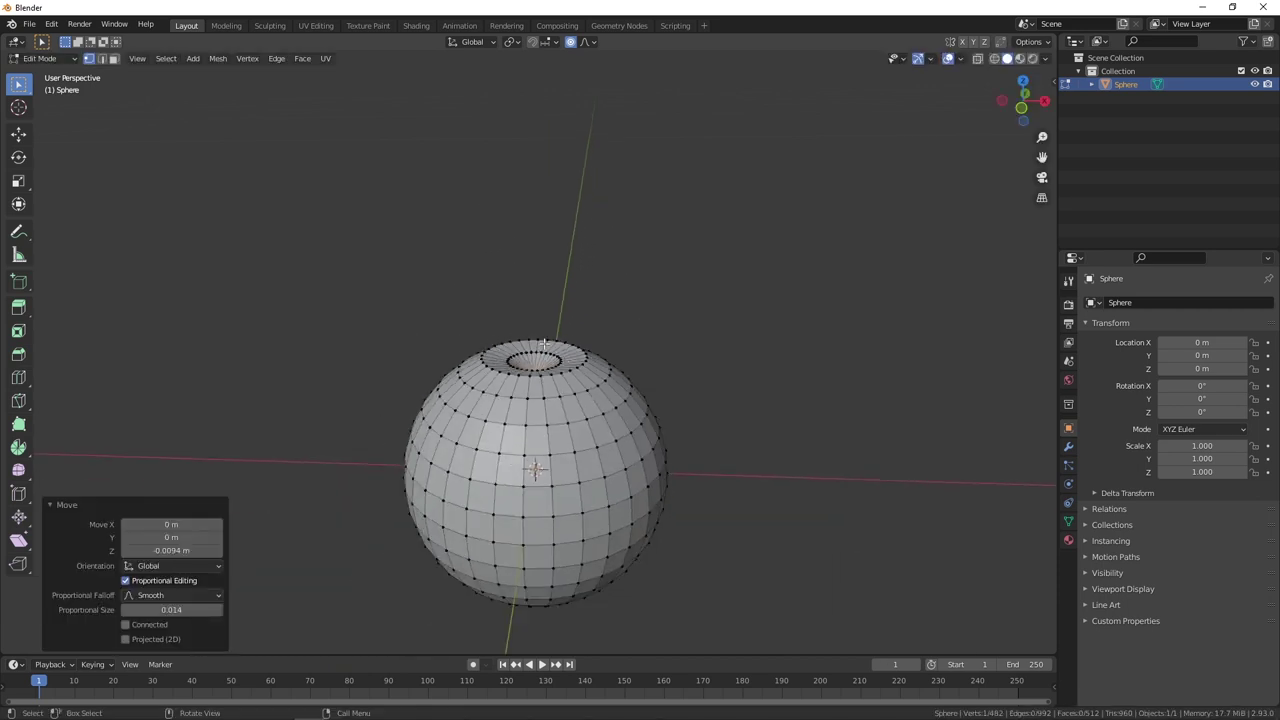
mouse_move(612, 365)
middle_down()
mouse_move(535, 378)
mouse_move(581, 318)
middle_up()
scroll(535, 378, up, 5)
scroll(535, 378, up, 2)
scroll(581, 318, down, 3)
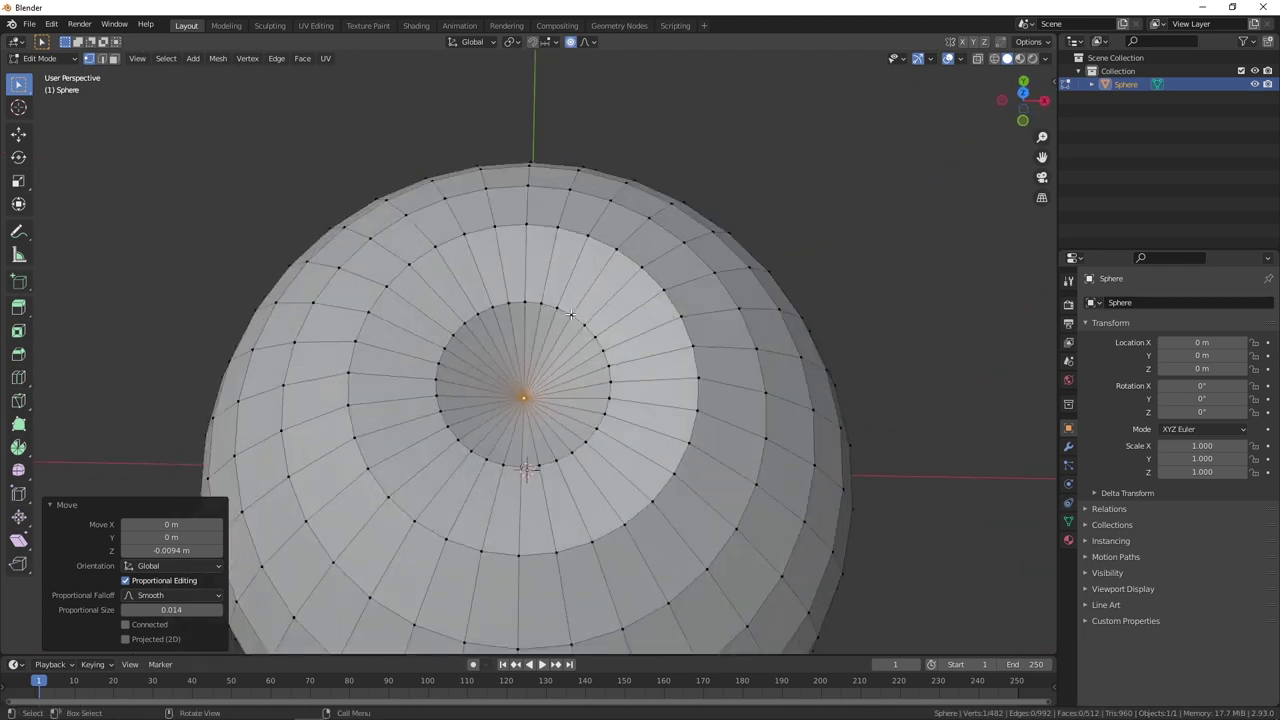
scroll(581, 318, down, 2)
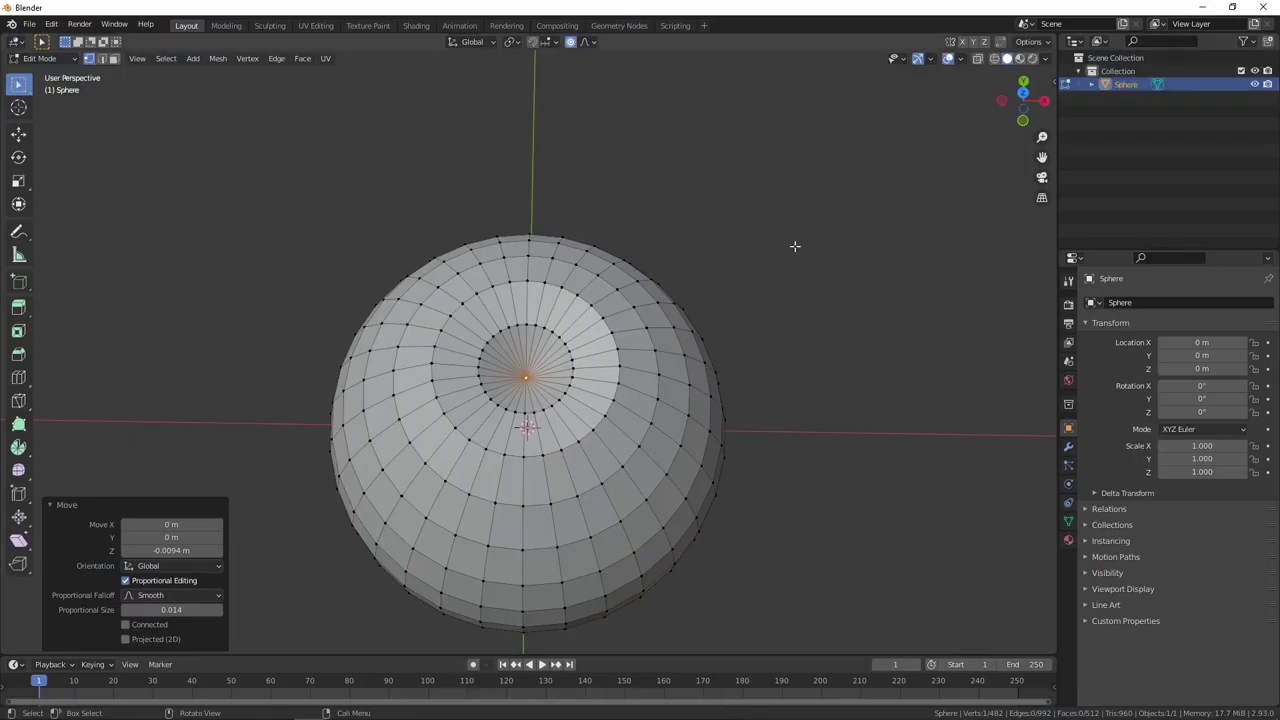
middle_drag(795, 243, 640, 294)
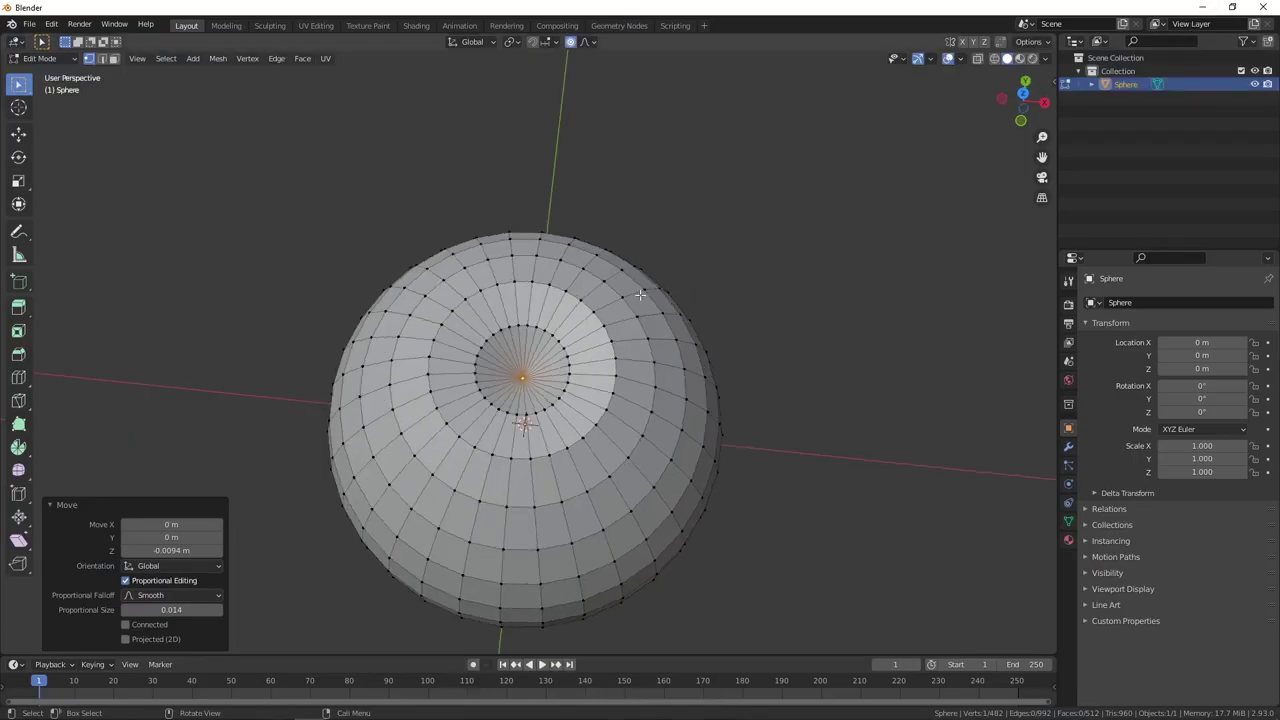
Switch to edge select and start selecting the radial edges around the top dimple.
click(102, 62)
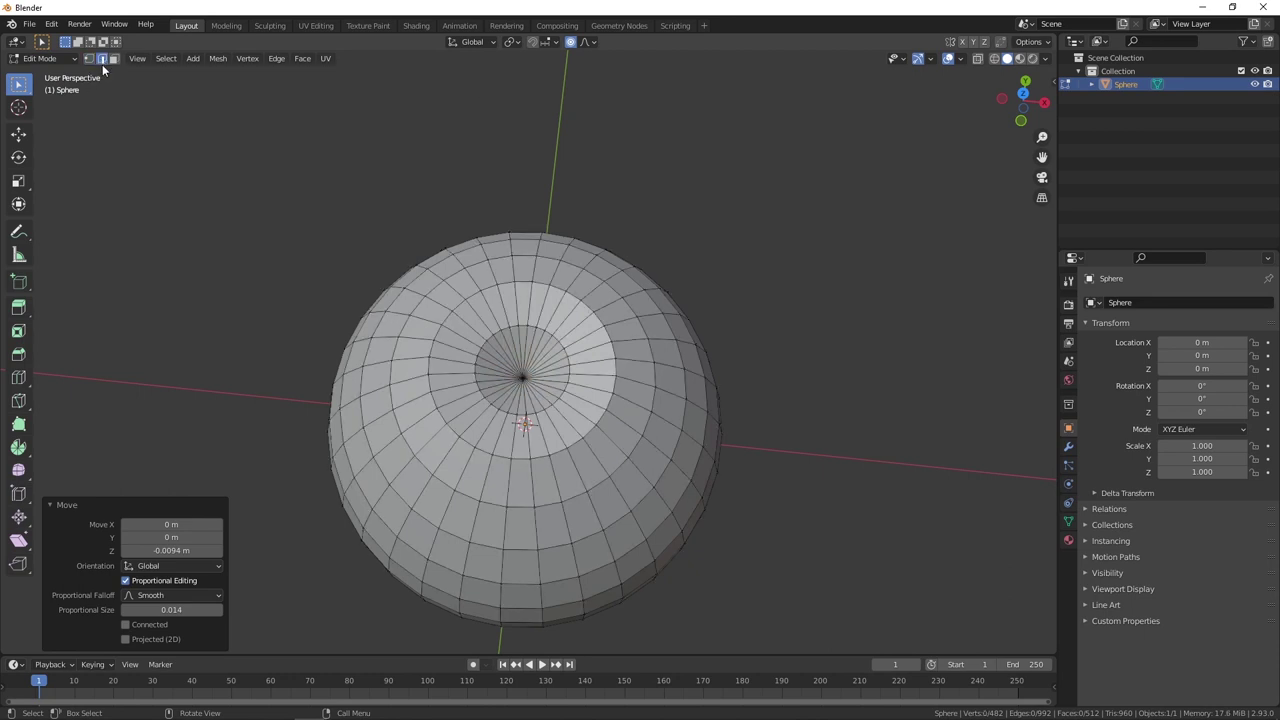
scroll(400, 230, up, 1)
mouse_move(400, 230)
middle_down()
mouse_move(500, 290)
mouse_move(509, 327)
middle_up()
scroll(528, 307, up, 3)
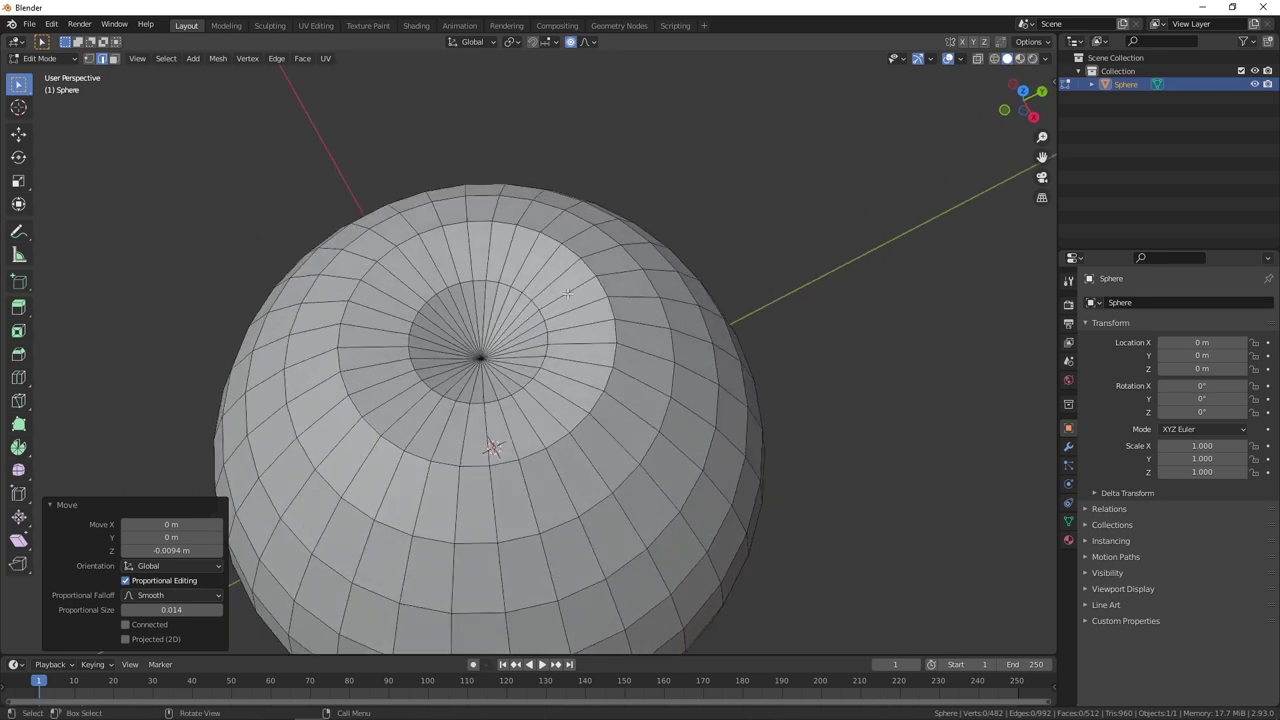
click(567, 293)
shift+click(620, 272)
mouse_move(620, 272)
middle_down()
mouse_move(631, 367)
mouse_move(600, 378)
middle_up()
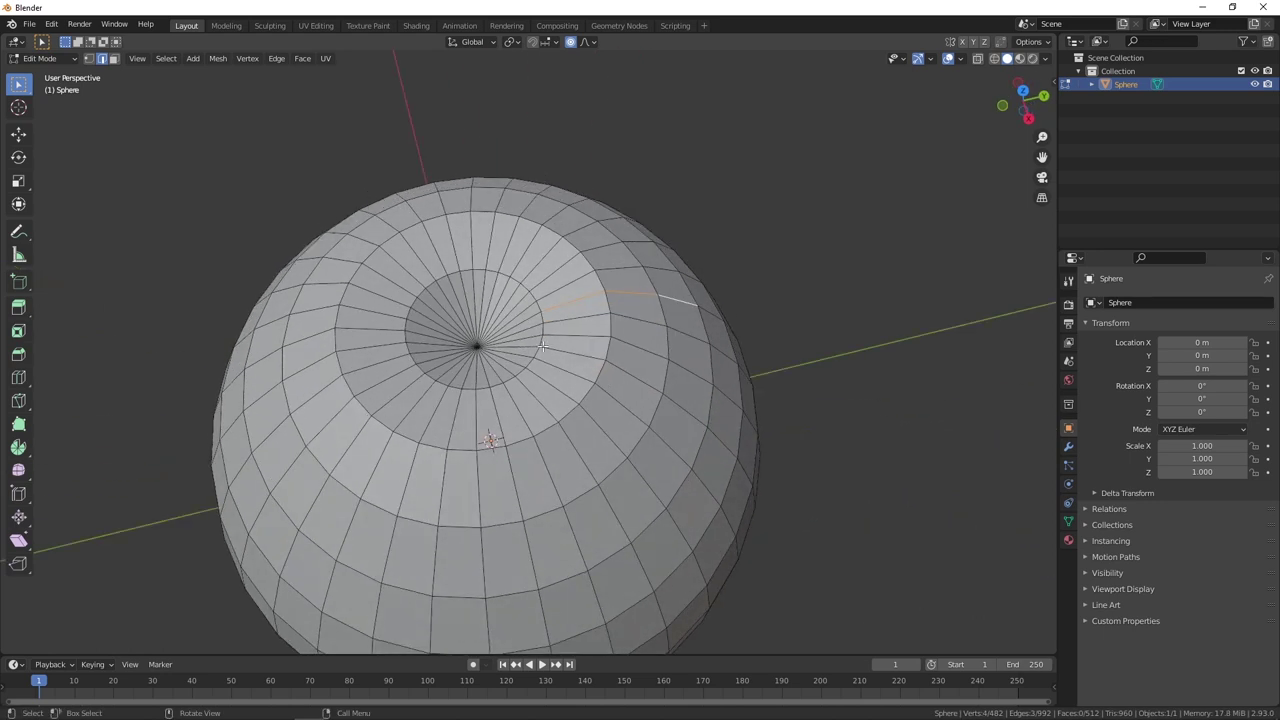
mouse_move(562, 353)
middle_down()
mouse_move(603, 380)
mouse_move(575, 390)
middle_up()
shift+click(587, 362)
shift+click(632, 369)
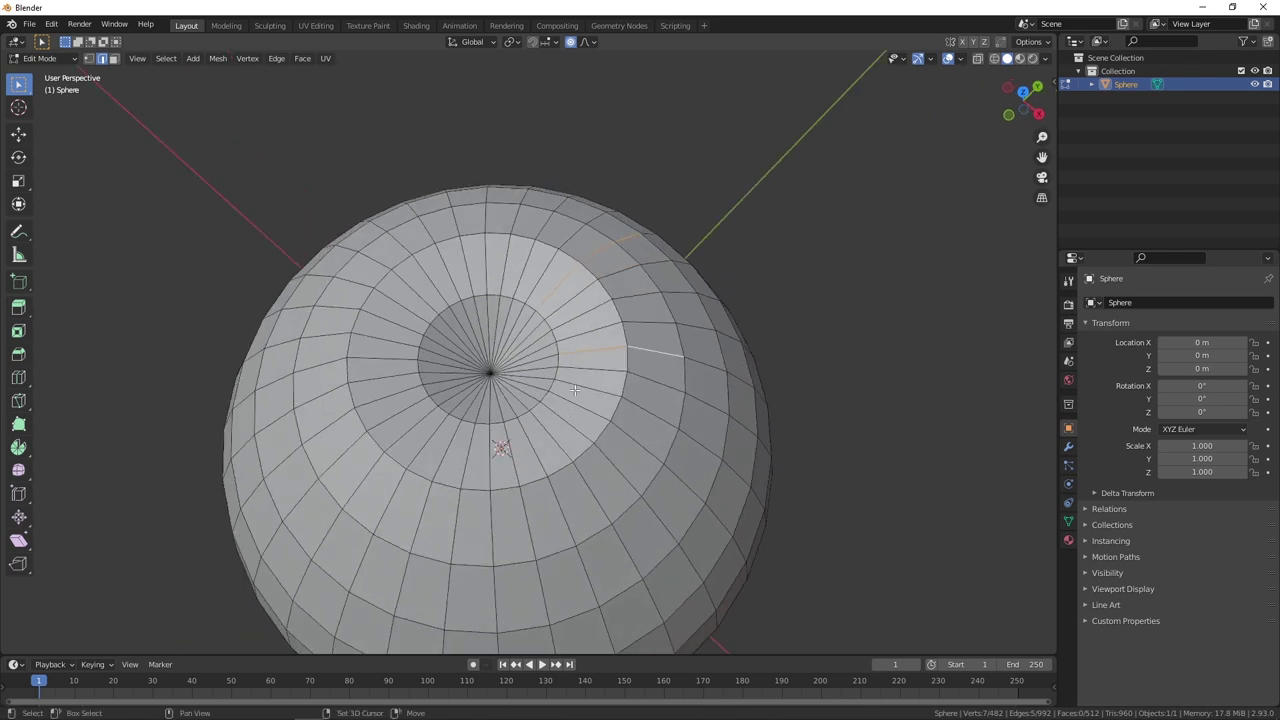
shift+click(588, 392)
shift+click(652, 412)
shift+click(690, 437)
Add the remaining radial edges around the dimple to the selection.
middle_drag(625, 455, 545, 436)
shift+click(589, 417)
shift+click(642, 464)
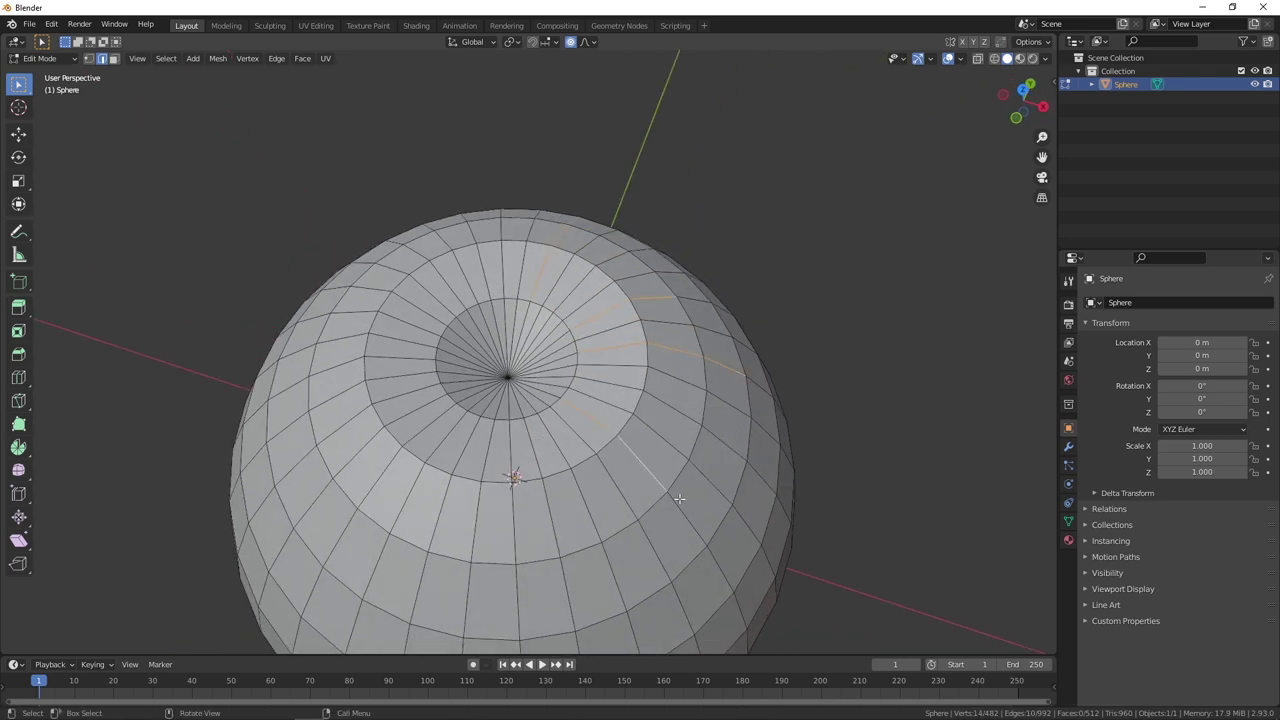
middle_drag(496, 438, 483, 450)
shift+click(497, 482)
shift+click(485, 513)
middle_drag(470, 388, 452, 377)
shift+click(453, 343)
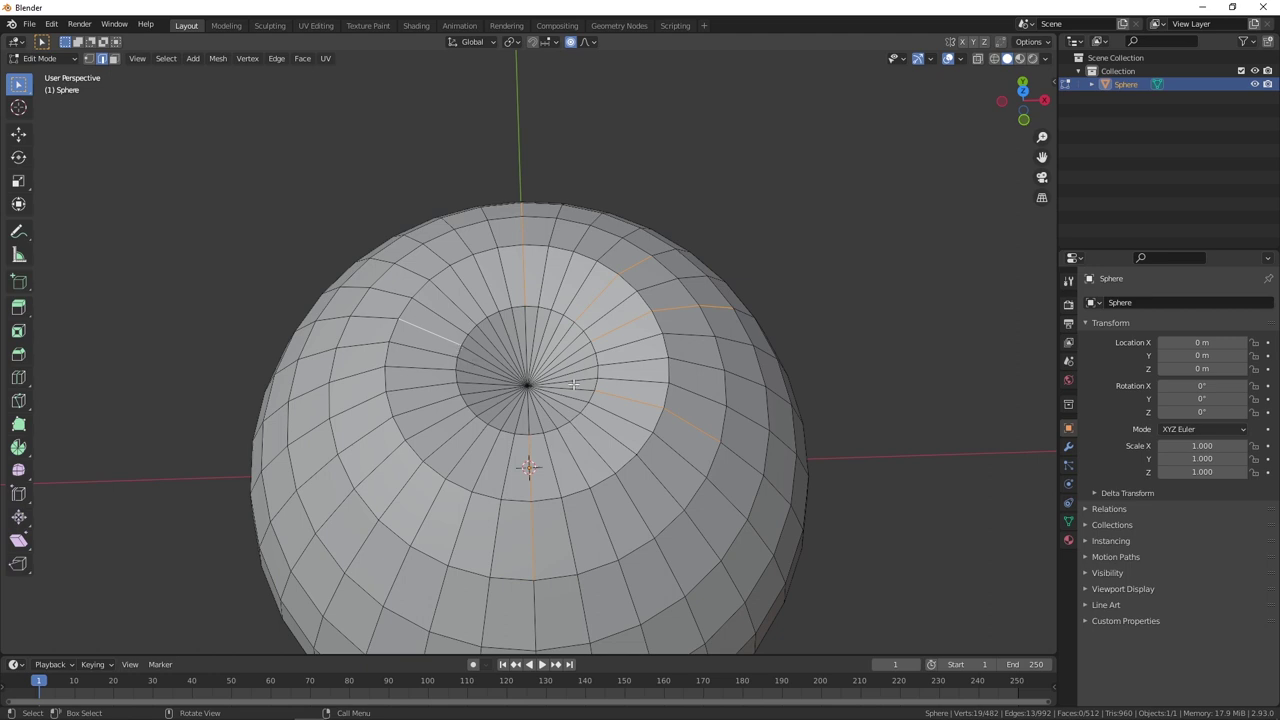
shift+click(374, 310)
middle_drag(374, 310, 457, 403)
middle_drag(349, 358, 436, 336)
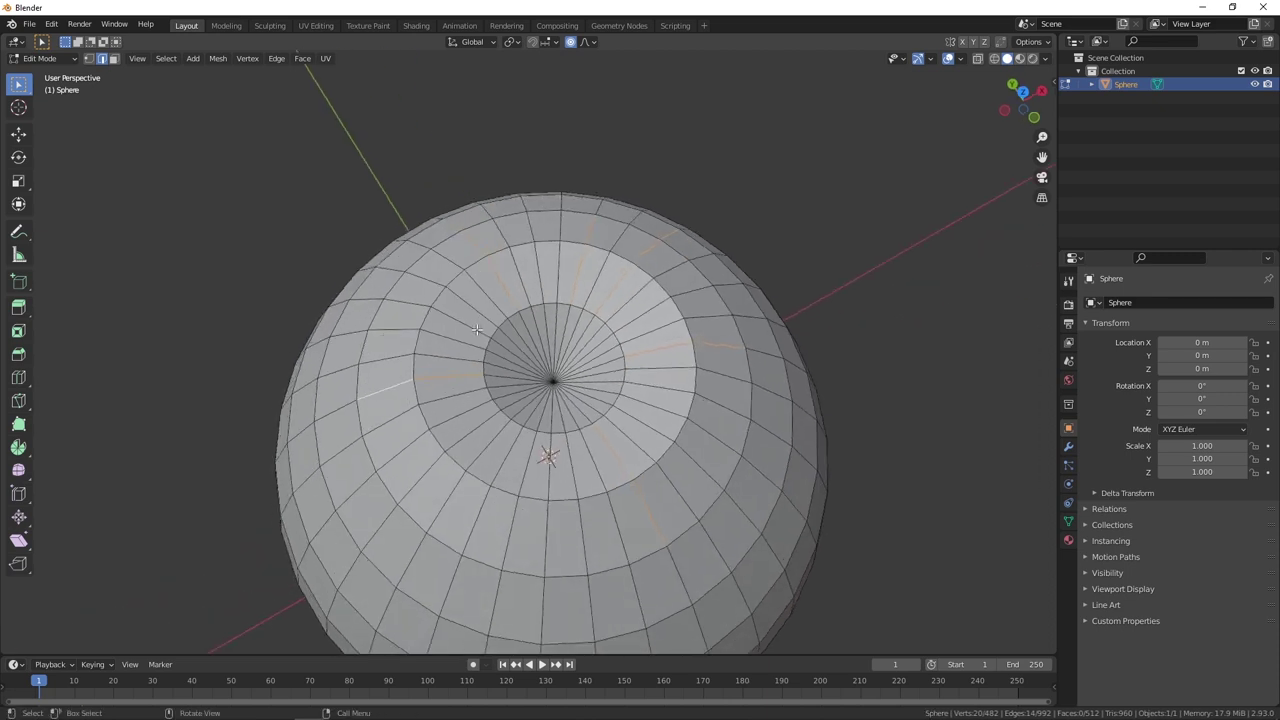
shift+click(458, 322)
shift+click(393, 302)
middle_drag(393, 302, 414, 320)
shift+click(363, 340)
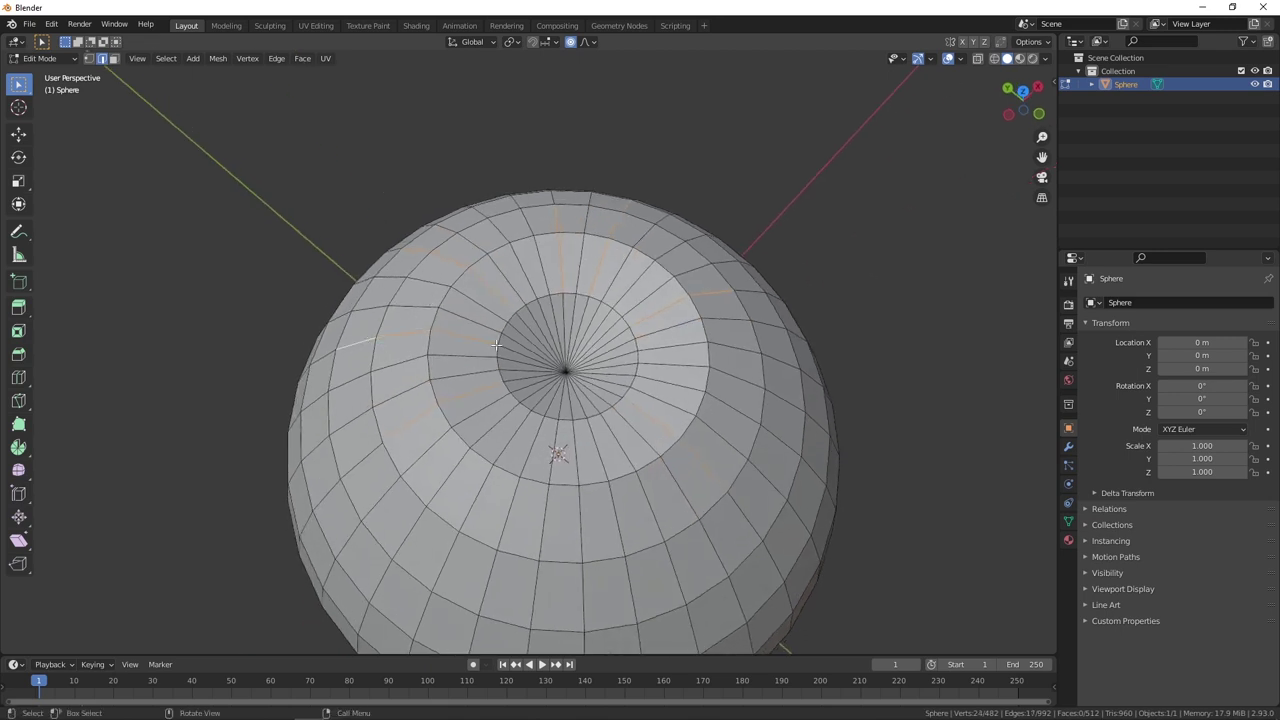
shift+click(534, 440)
shift+click(524, 463)
mouse_move(562, 517)
middle_down()
mouse_move(546, 453)
mouse_move(562, 447)
middle_up()
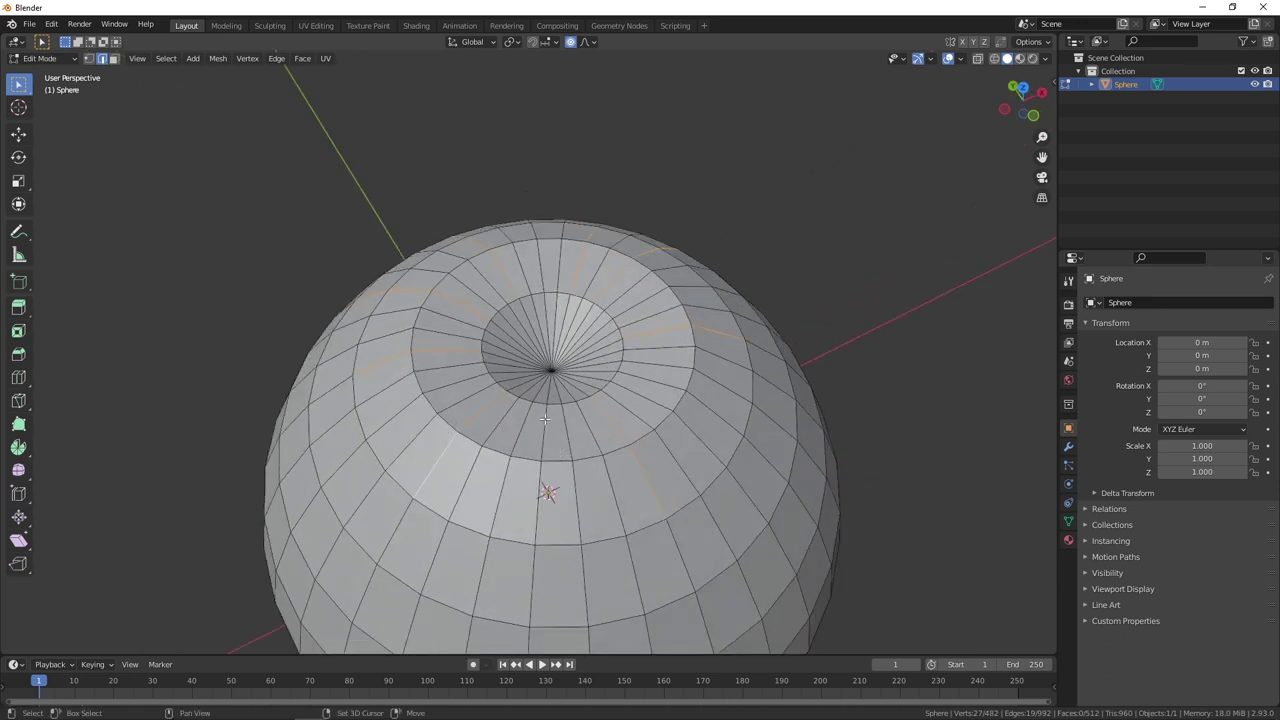
mouse_move(534, 565)
middle_down()
mouse_move(663, 346)
mouse_move(634, 398)
middle_up()
Pinch the selected edges down along Z with a small proportional radius, then return to Object Mode.
key(g)
key(z)
scroll(630, 366, up, 4)
scroll(629, 369, up, 3)
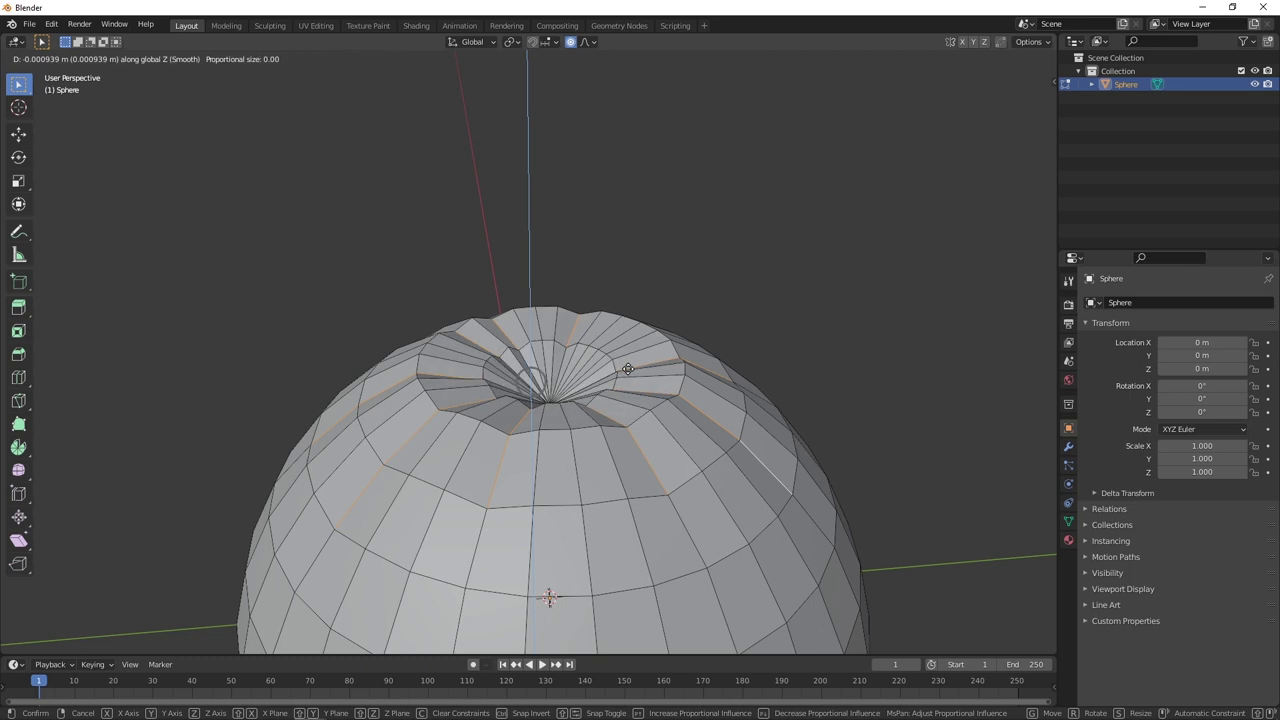
scroll(626, 375, up, 3)
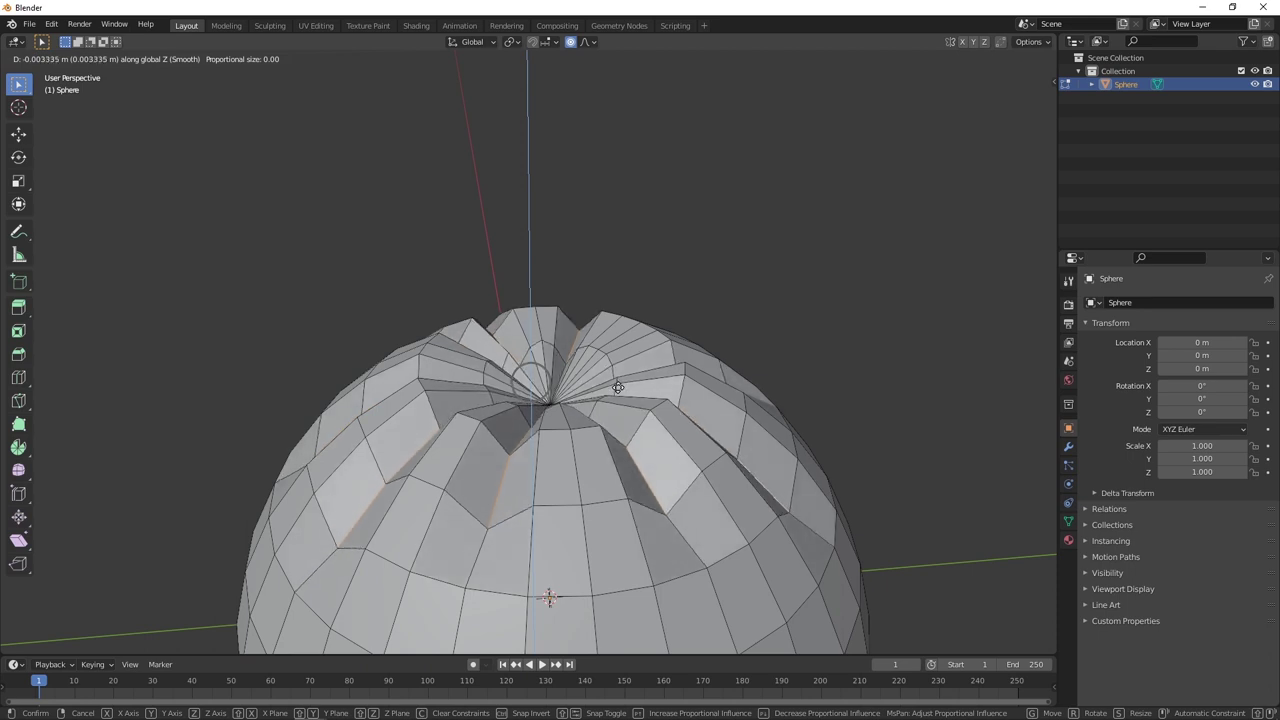
click(614, 380)
scroll(614, 380, down, 4)
mouse_move(614, 380)
middle_down()
mouse_move(512, 337)
mouse_move(522, 427)
mouse_move(663, 366)
mouse_move(531, 377)
middle_up()
key(Tab)
scroll(598, 395, up, 2)
Apply Shade Smooth to the sphere.
right_click(531, 377)
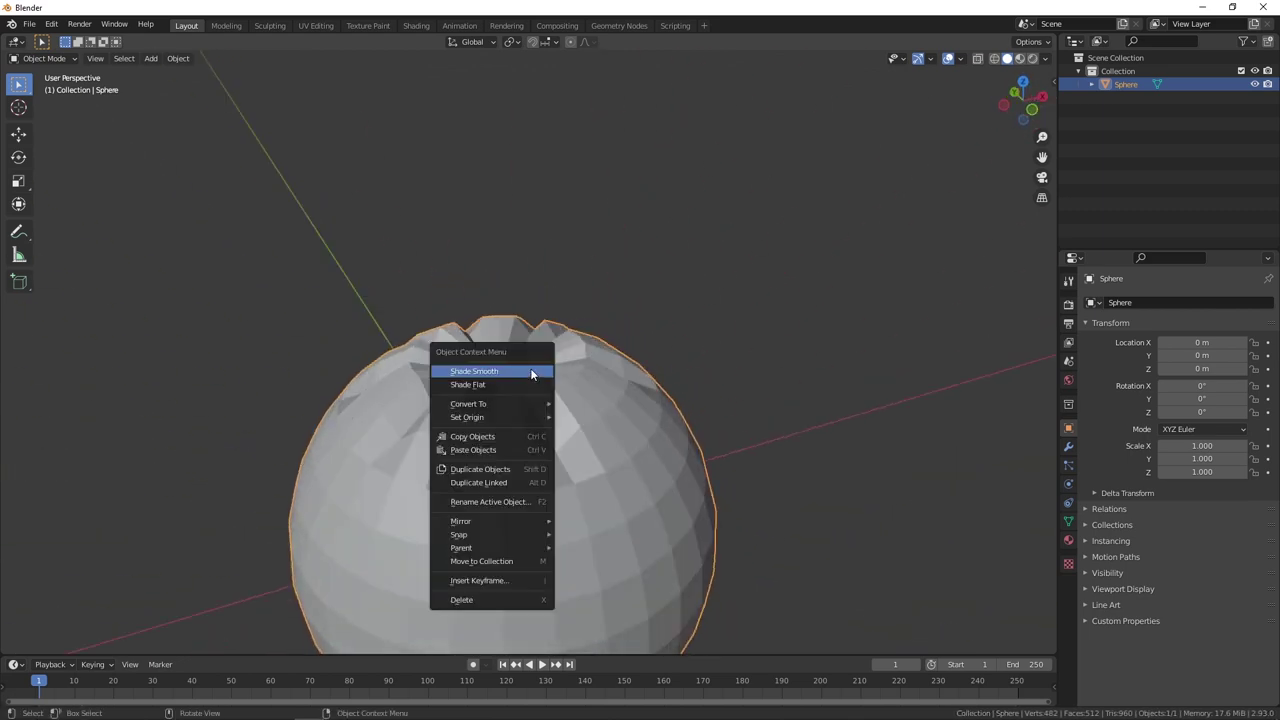
click(532, 372)
scroll(499, 364, down, 3)
mouse_move(500, 370)
middle_down()
mouse_move(449, 423)
mouse_move(586, 434)
mouse_move(586, 394)
mouse_move(561, 372)
middle_up()
scroll(586, 434, up, 2)
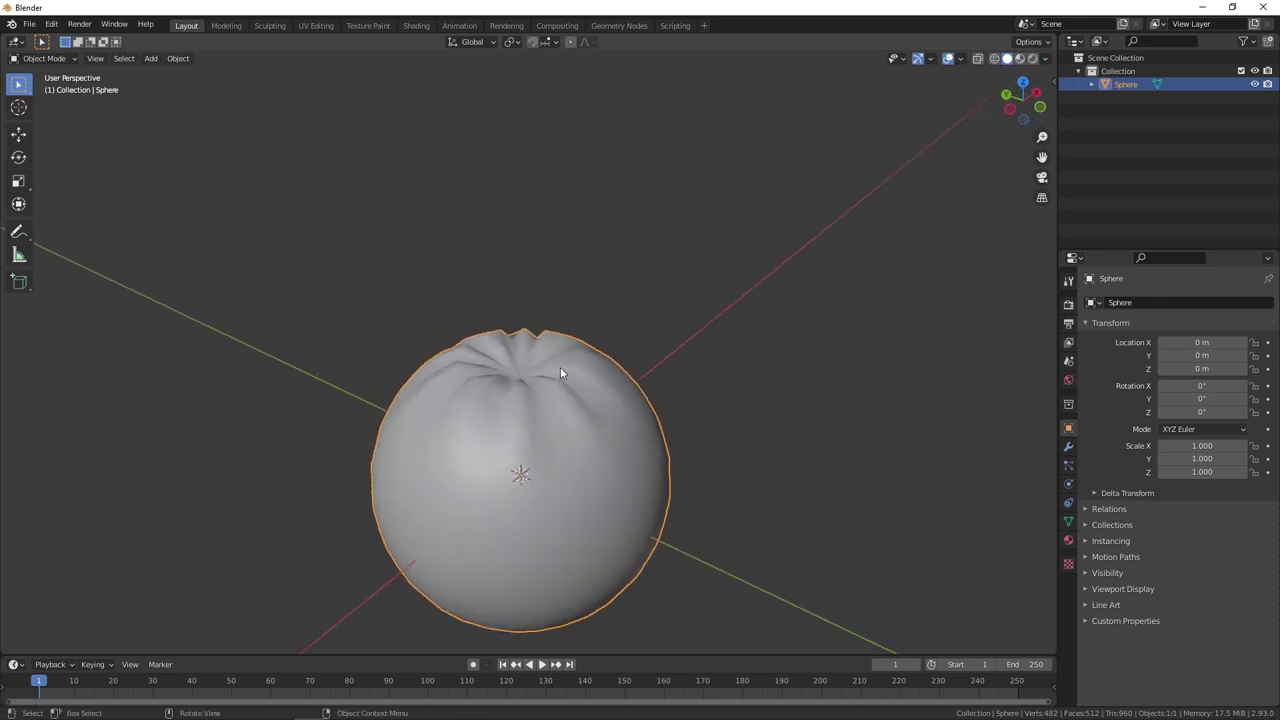
Swap the added Subdivision Surface modifier for a level 2 subdivision using Ctrl+2.
click(1068, 449)
click(1112, 303)
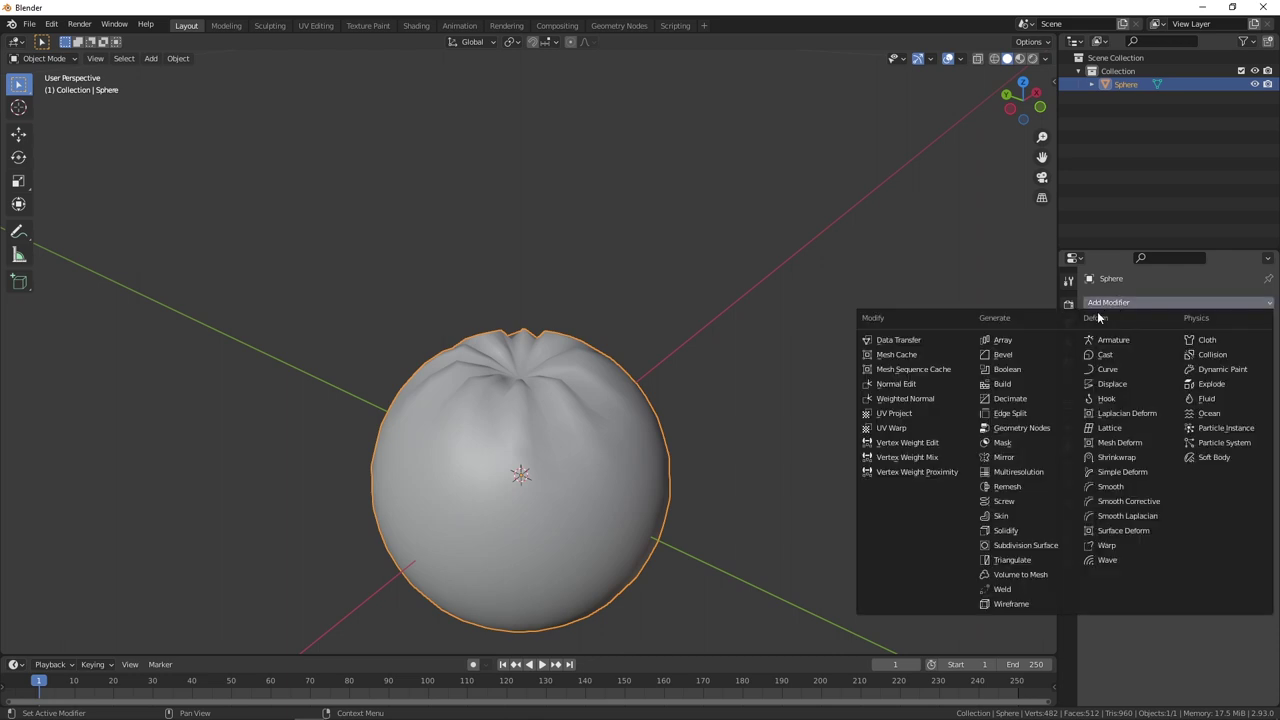
click(1013, 548)
mouse_move(788, 431)
middle_down()
mouse_move(703, 429)
mouse_move(649, 380)
mouse_move(993, 419)
middle_up()
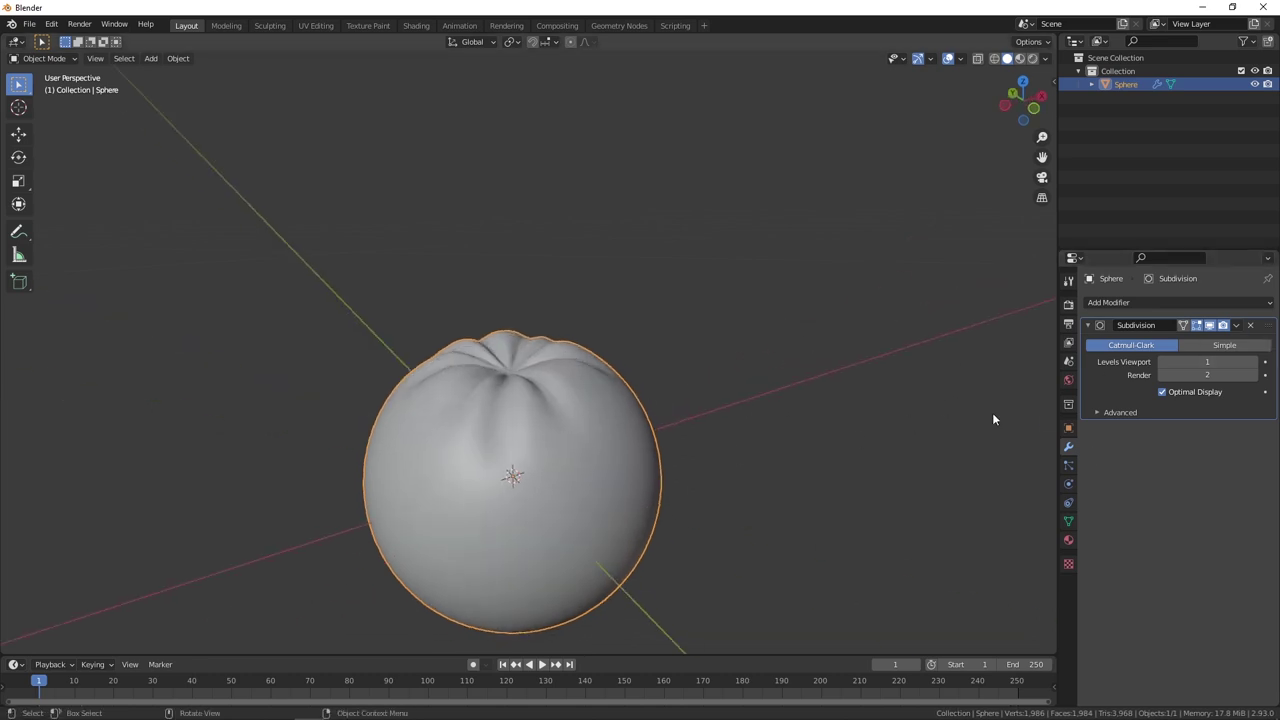
click(1250, 325)
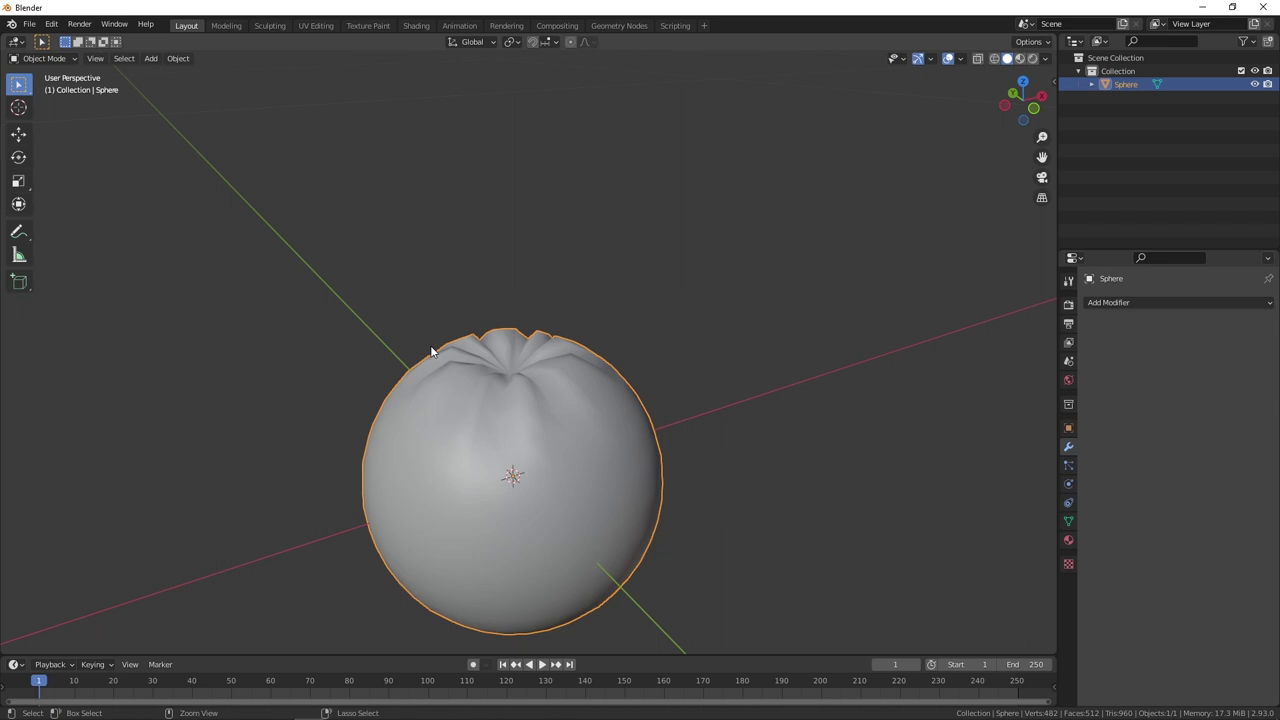
key(ctrl+2)
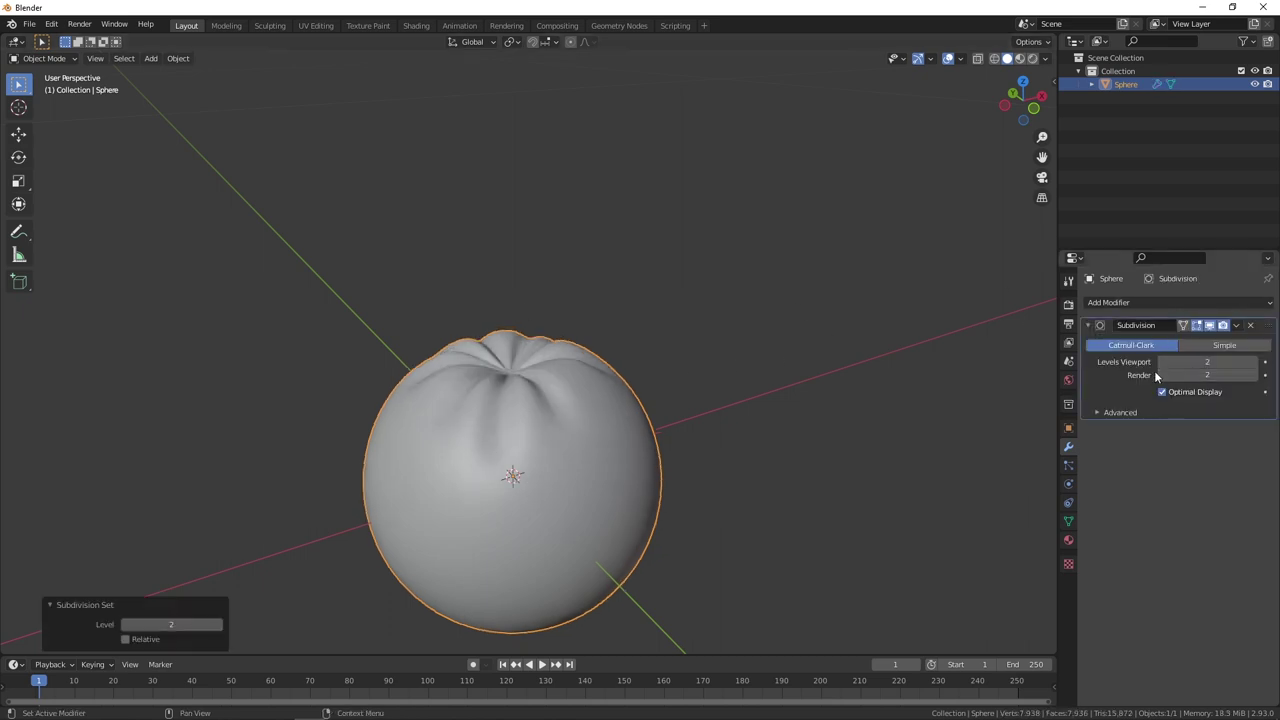
mouse_move(507, 346)
middle_down()
mouse_move(504, 395)
mouse_move(448, 300)
mouse_move(534, 374)
mouse_move(529, 403)
mouse_move(531, 366)
mouse_move(445, 291)
mouse_move(495, 360)
mouse_move(426, 354)
mouse_move(523, 390)
mouse_move(463, 369)
mouse_move(505, 325)
mouse_move(533, 318)
mouse_move(451, 300)
mouse_move(495, 318)
middle_up()
Add a cylinder and shrink it to 0.189 scale.
key(shift+a)
mouse_move(456, 322)
click(593, 388)
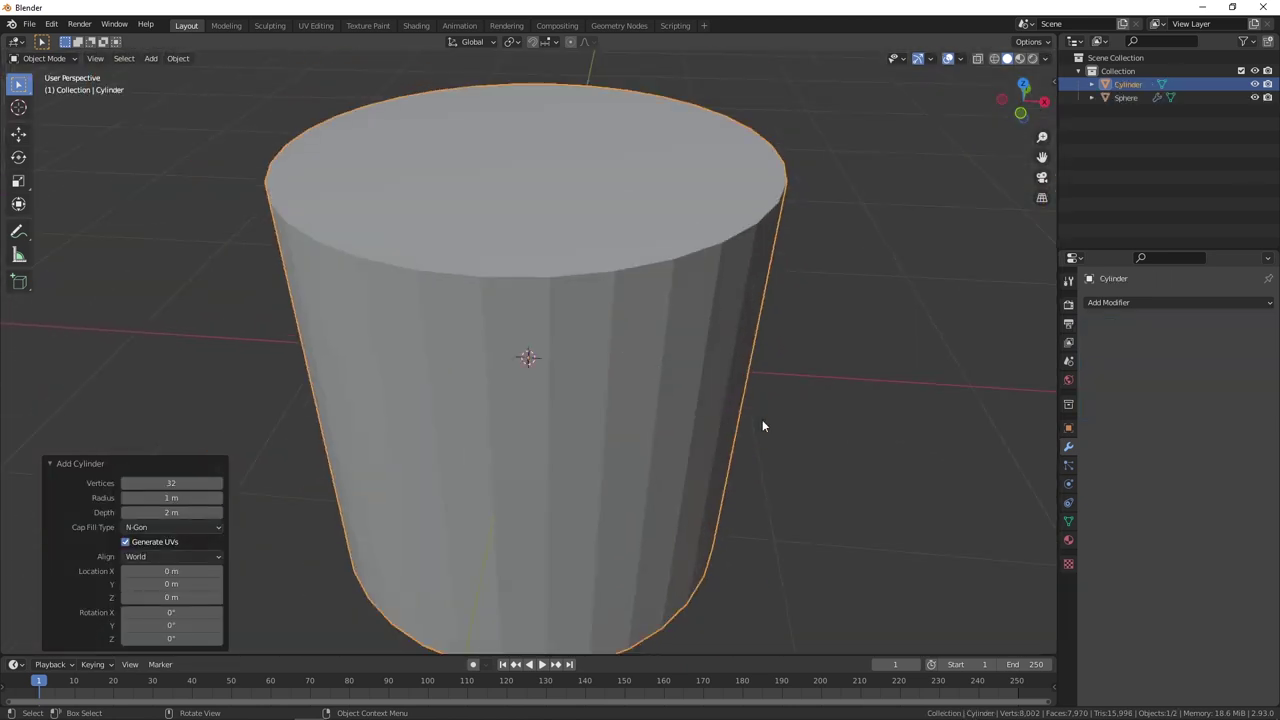
key(s)
click(545, 351)
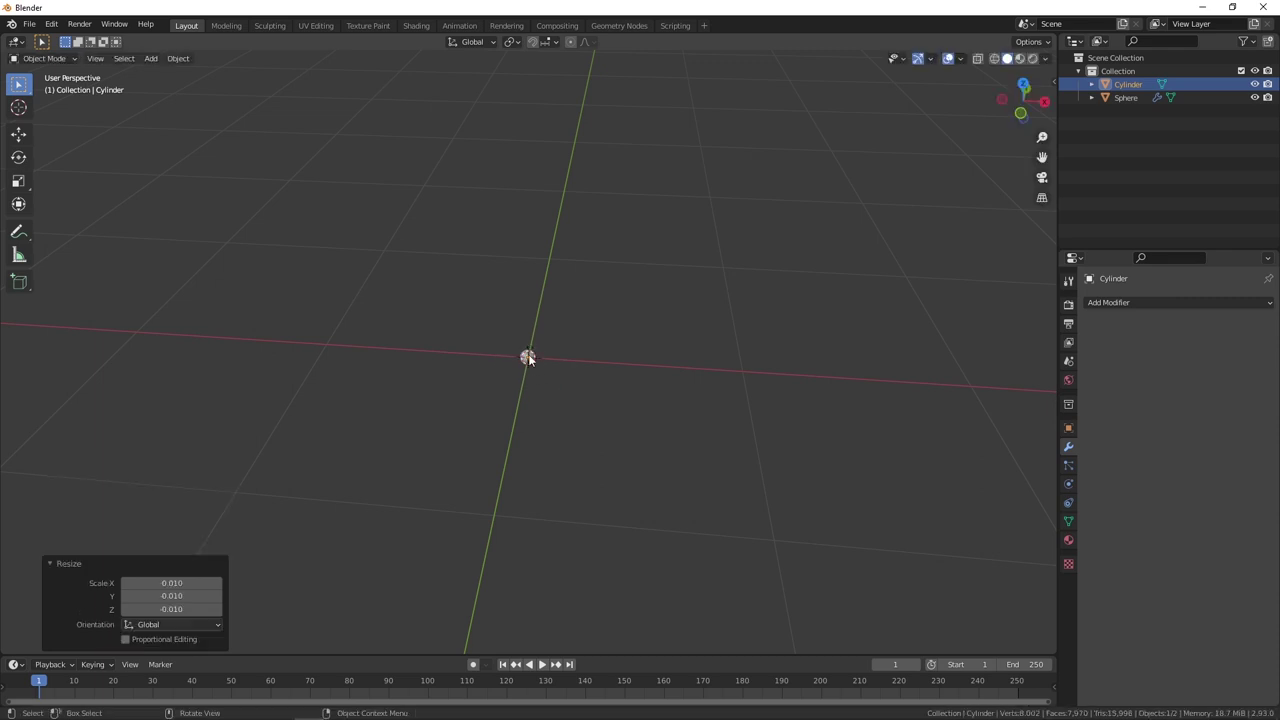
scroll(545, 351, up, 5)
key(s)
click(562, 413)
Move the cylinder up along Z onto the sphere's top.
key(g)
key(z)
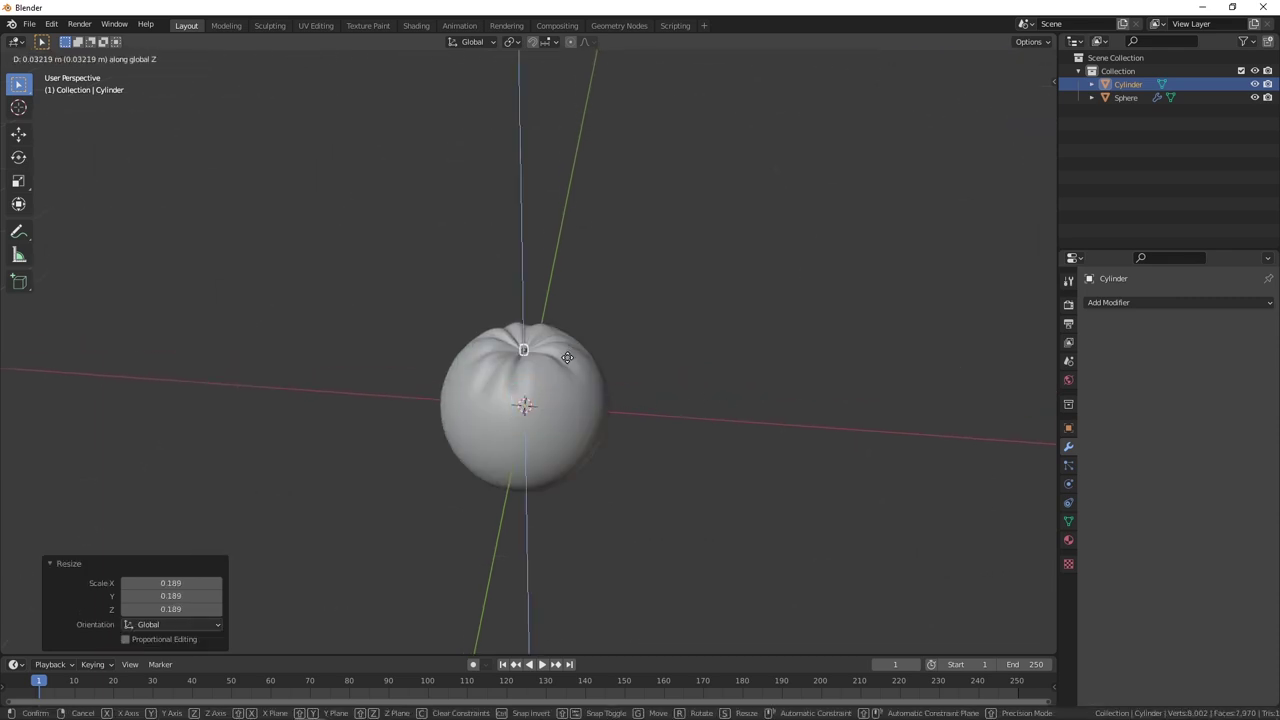
click(567, 357)
scroll(558, 338, up, 8)
mouse_move(551, 377)
middle_down()
mouse_move(557, 419)
mouse_move(550, 365)
middle_up()
scroll(550, 365, up, 2)
middle_drag(561, 408, 602, 392)
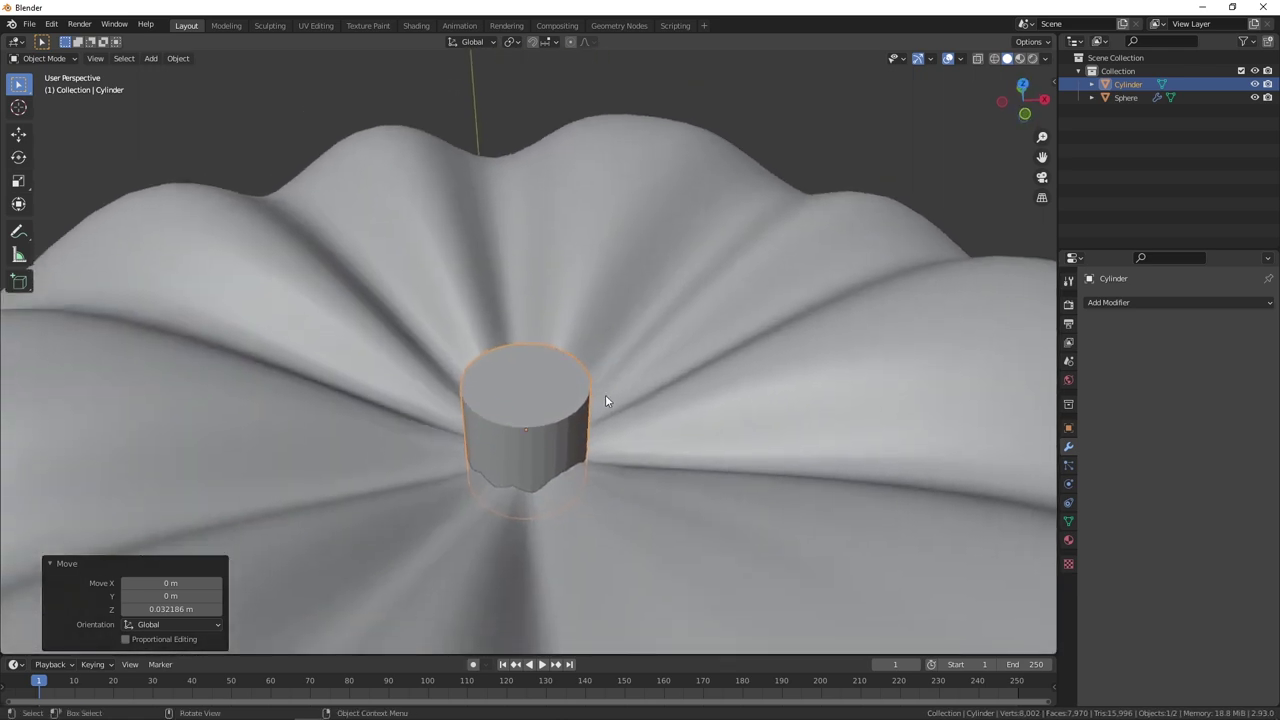
Scale the stem to 0.426, stretch it 2.396 along Z, and select its top face in Edit Mode.
key(s)
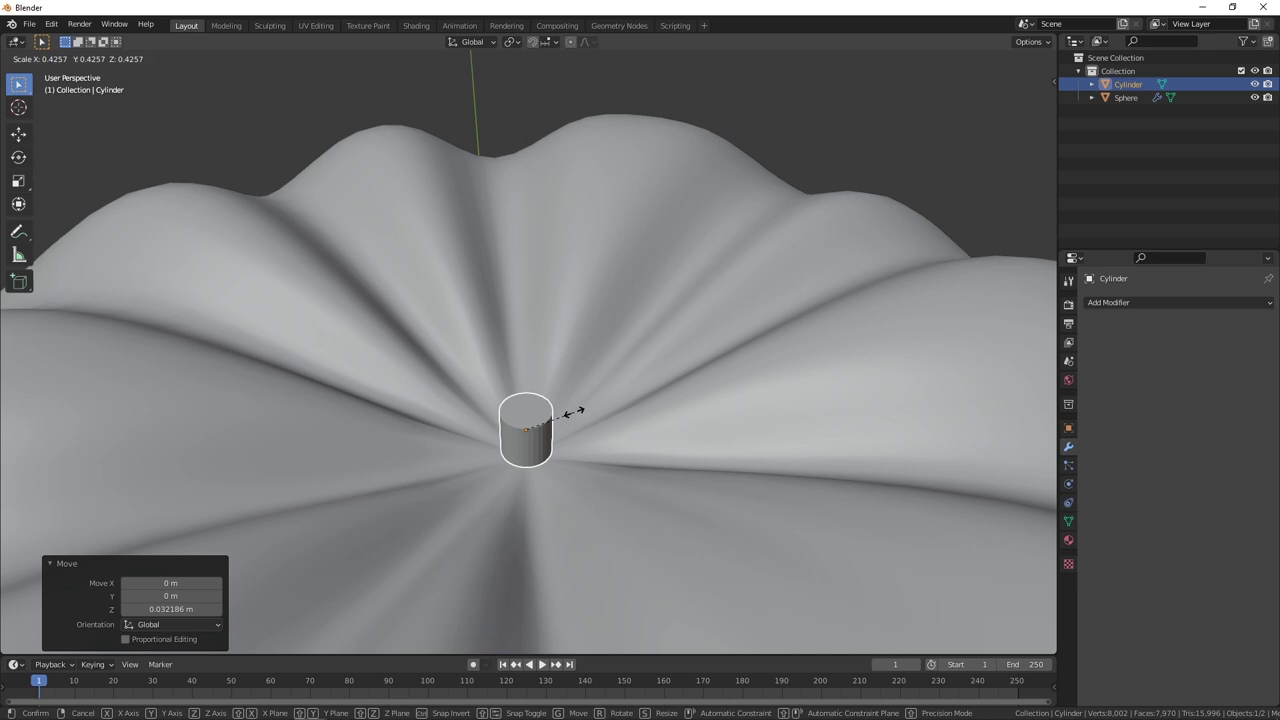
click(574, 411)
middle_drag(574, 411, 557, 383)
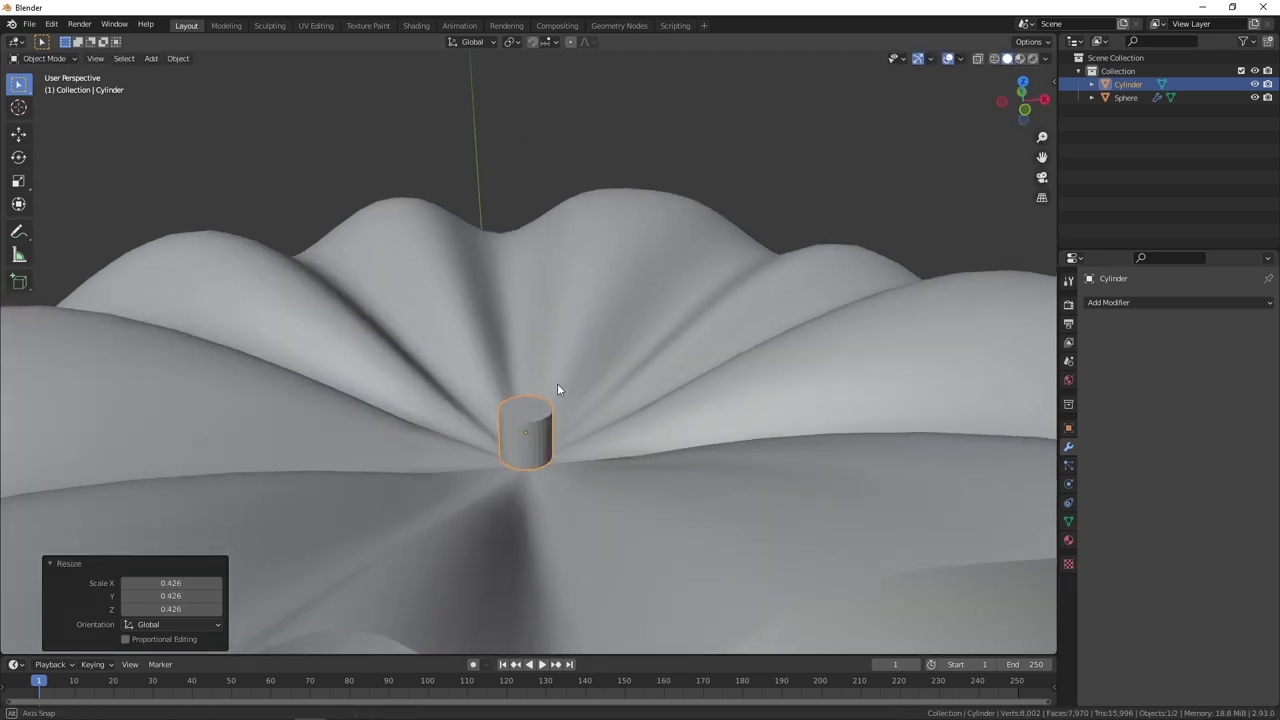
key(s)
key(z)
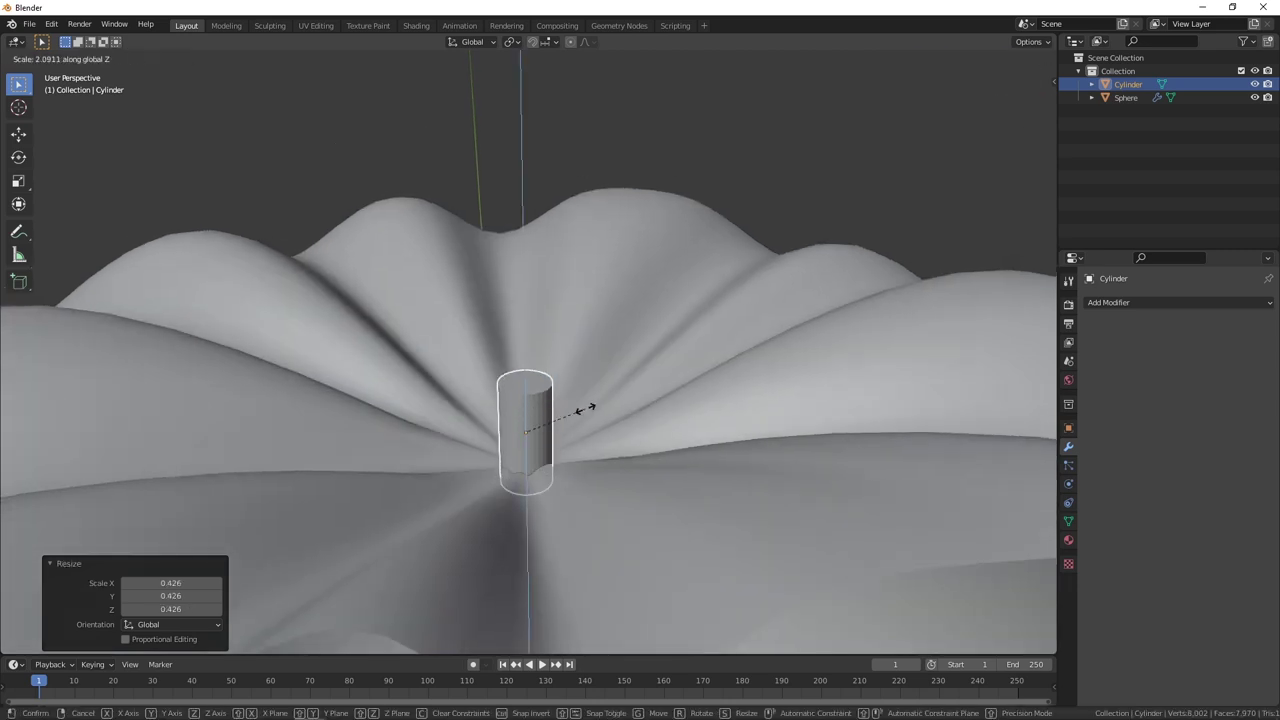
click(594, 405)
mouse_move(594, 405)
middle_down()
mouse_move(463, 365)
mouse_move(426, 371)
mouse_move(584, 371)
mouse_move(519, 410)
middle_up()
scroll(585, 385, up, 10)
key(Tab)
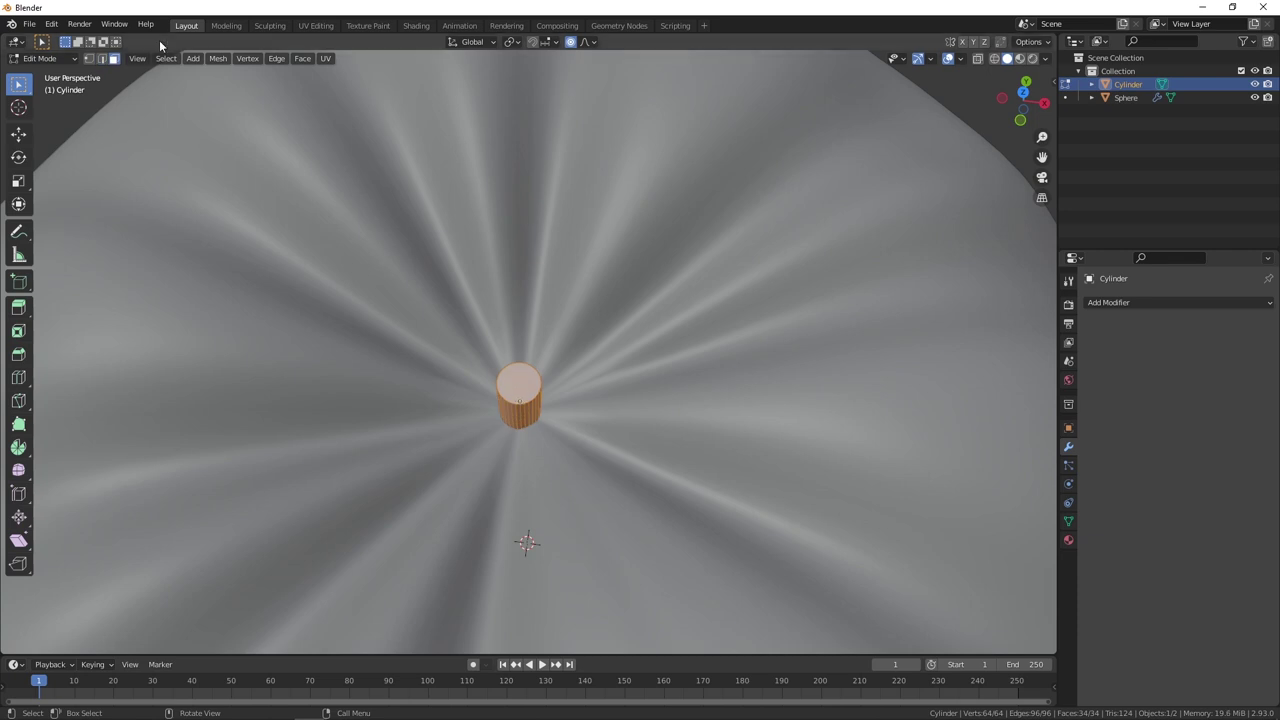
click(508, 380)
Delete the stem cylinder's top cap face.
middle_drag(557, 378, 595, 358)
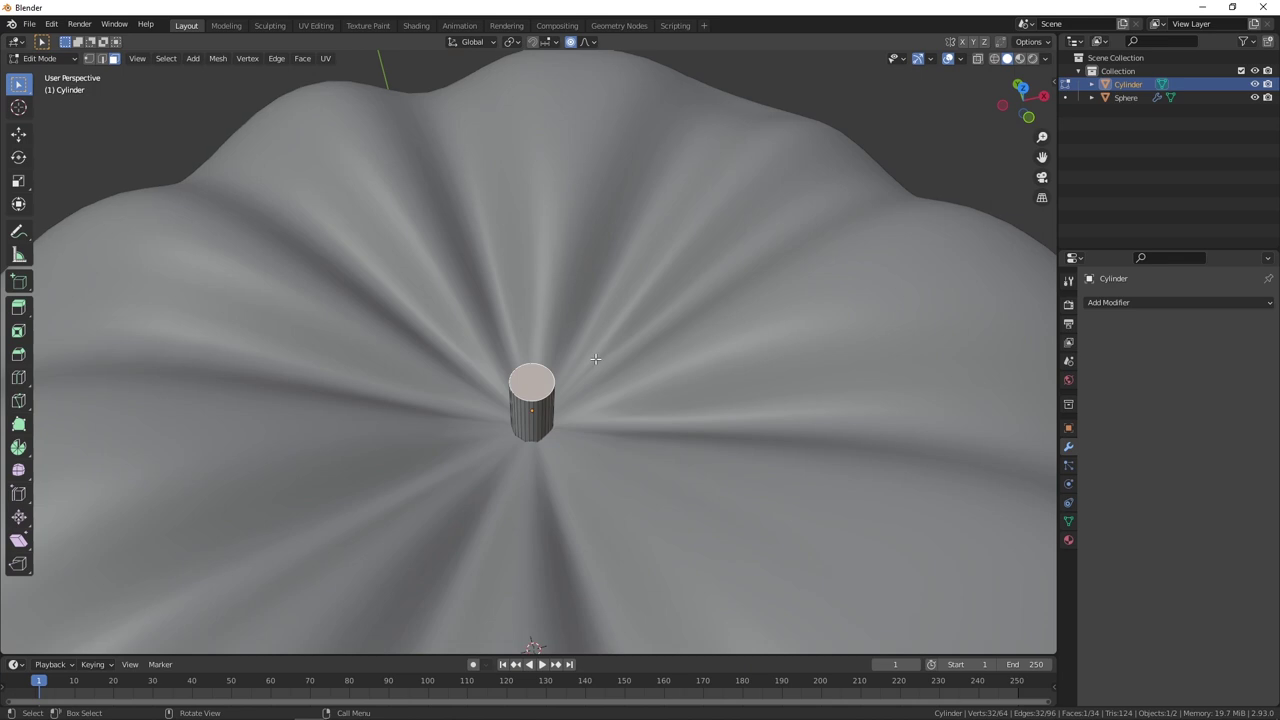
key(x)
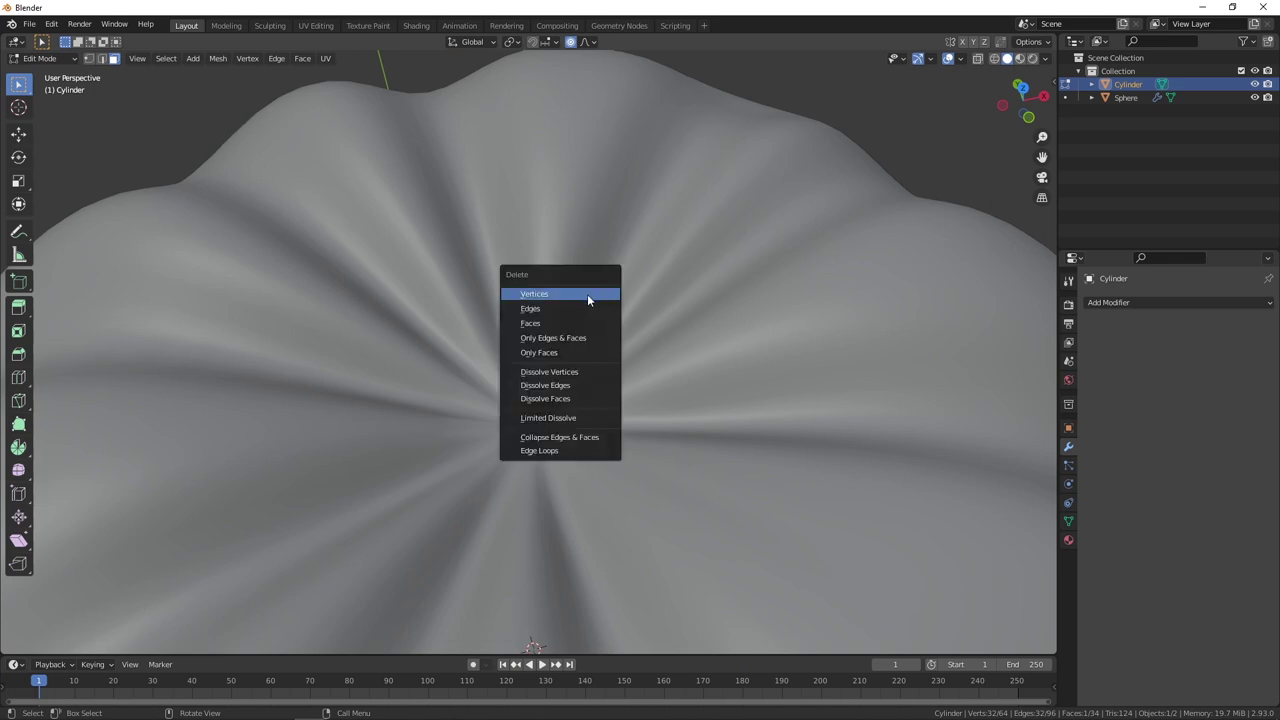
click(575, 323)
In wireframe view, select and delete the cylinder's bottom cap face.
middle_drag(575, 323, 544, 385)
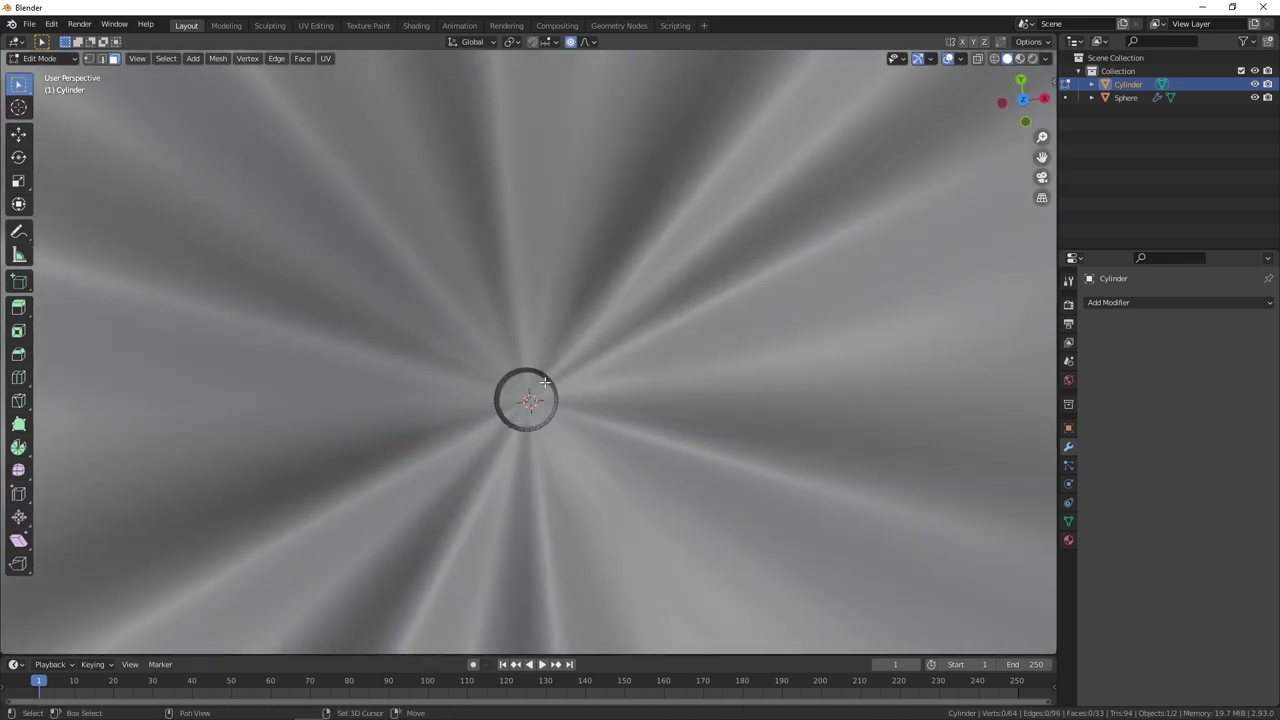
key(shift+z)
mouse_move(540, 383)
middle_down()
mouse_move(531, 223)
mouse_move(543, 503)
mouse_move(543, 429)
mouse_move(526, 407)
mouse_move(523, 457)
mouse_move(543, 409)
mouse_move(546, 456)
mouse_move(566, 374)
middle_up()
click(526, 407)
key(x)
click(524, 458)
Return to solid shading, inspect the open tube, and re-enter Edit Mode in edge select.
key(Tab)
key(shift+z)
mouse_move(546, 448)
middle_down()
mouse_move(551, 540)
mouse_move(587, 435)
mouse_move(551, 501)
mouse_move(554, 491)
mouse_move(558, 512)
mouse_move(585, 476)
middle_up()
key(Tab)
key(2)
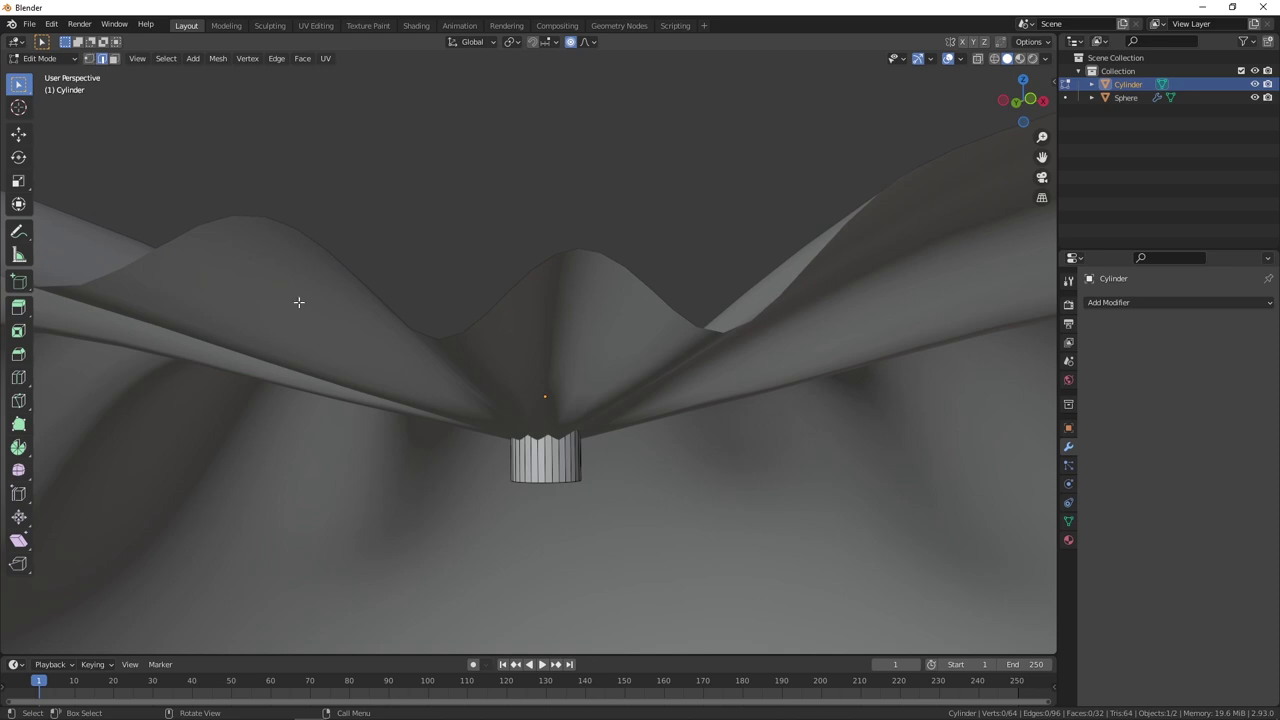
Move the stem's bottom rim loop along Z to sit on the sphere's surface.
mouse_move(514, 588)
middle_down()
mouse_move(569, 500)
mouse_move(551, 472)
middle_up()
middle_drag(494, 439, 585, 466)
key(g)
key(z)
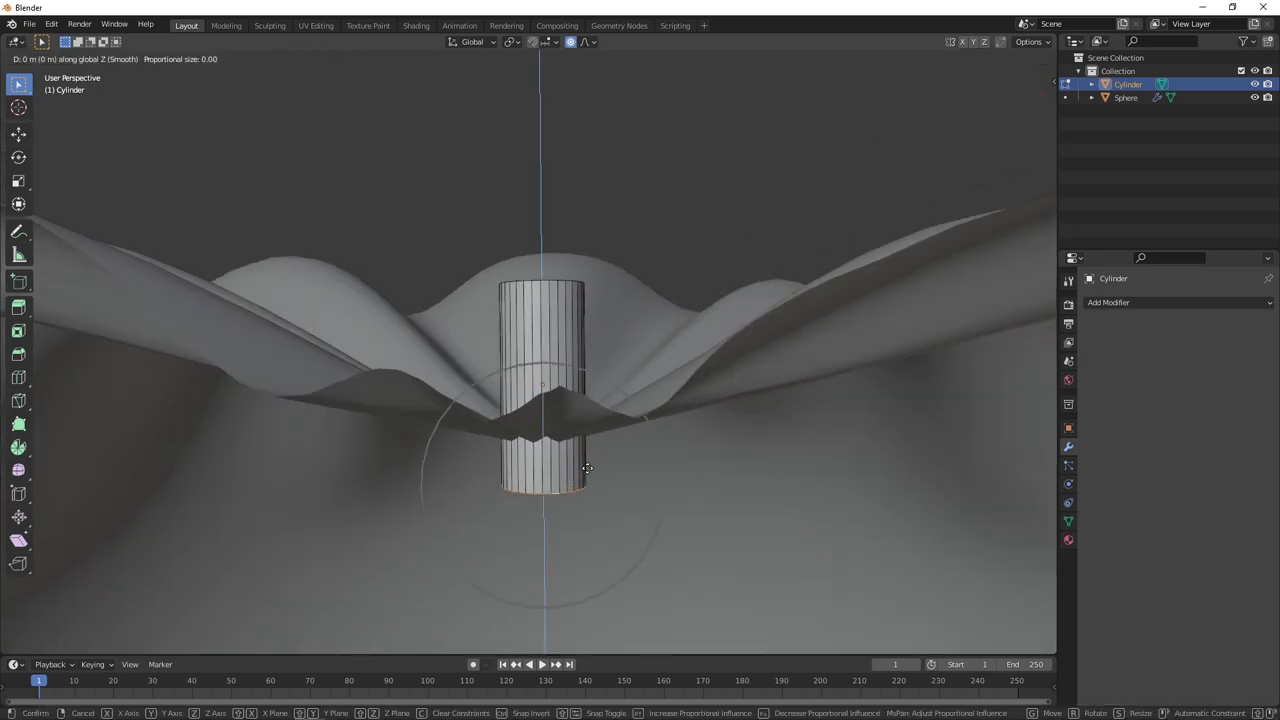
click(589, 370)
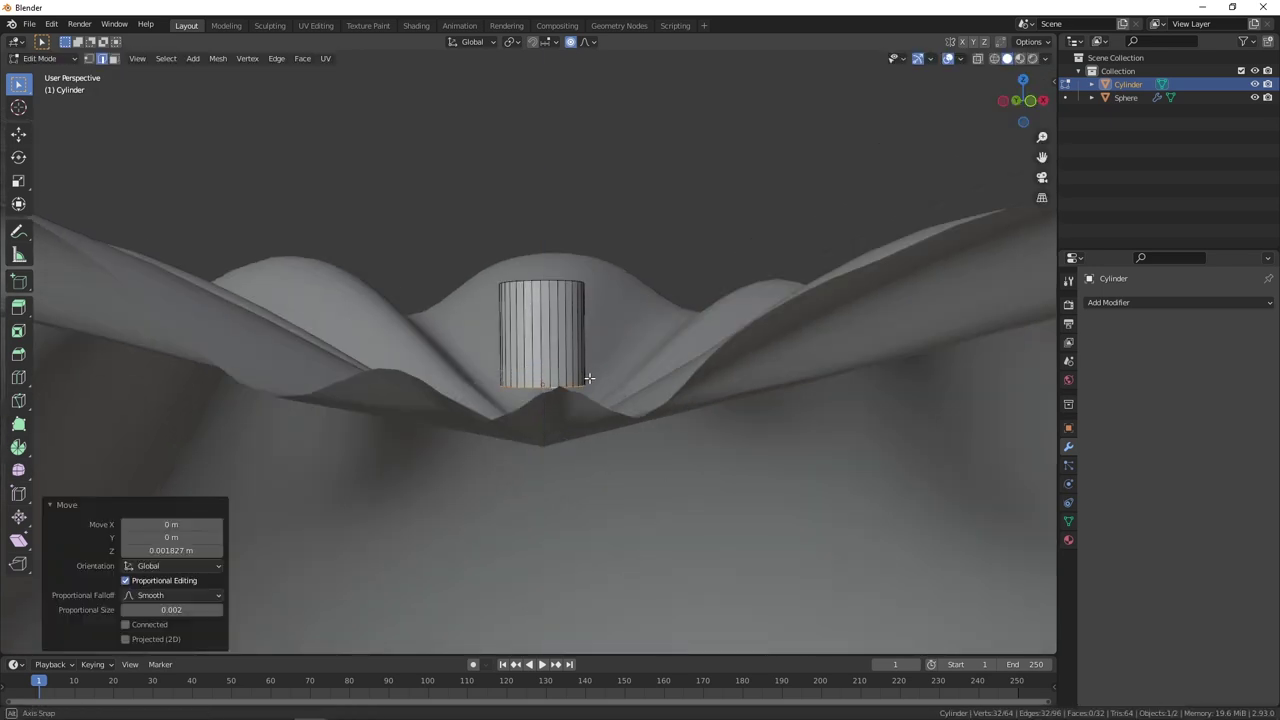
Extrude the bottom rim along Z and scale it out to 3.731 into a wavy collar.
middle_drag(586, 371, 586, 428)
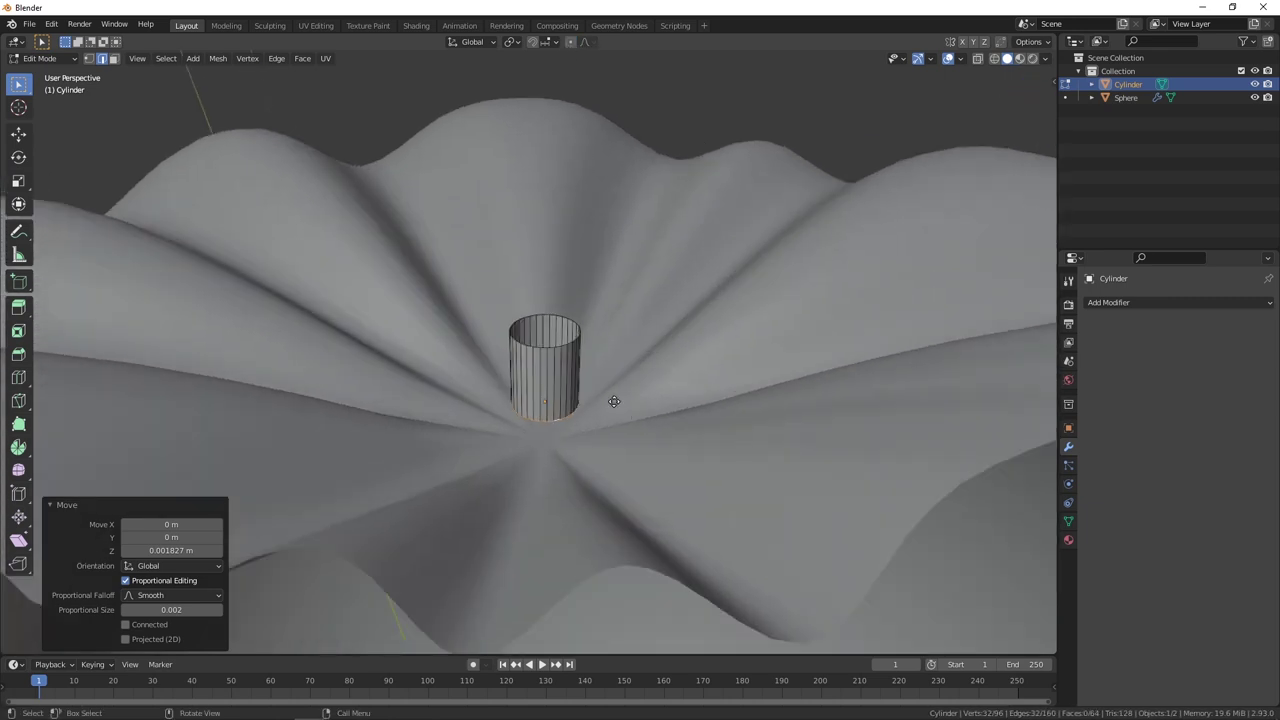
key(g)
key(z)
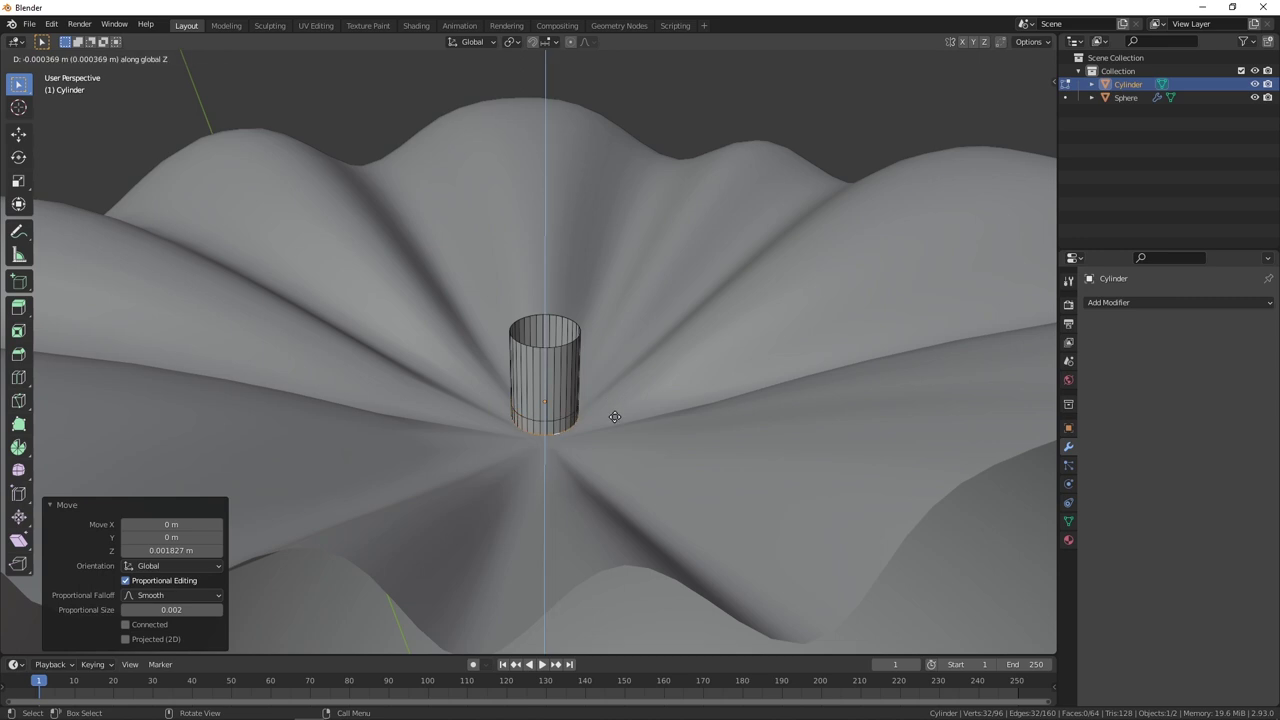
click(613, 433)
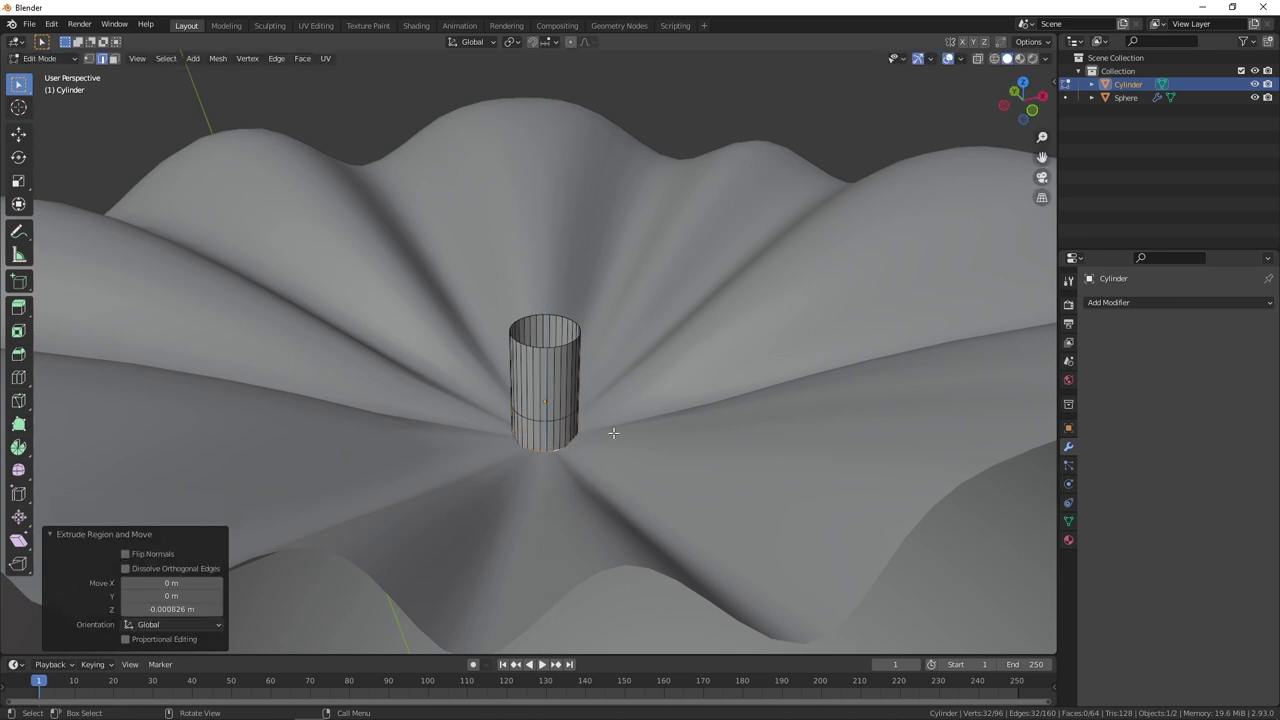
key(s)
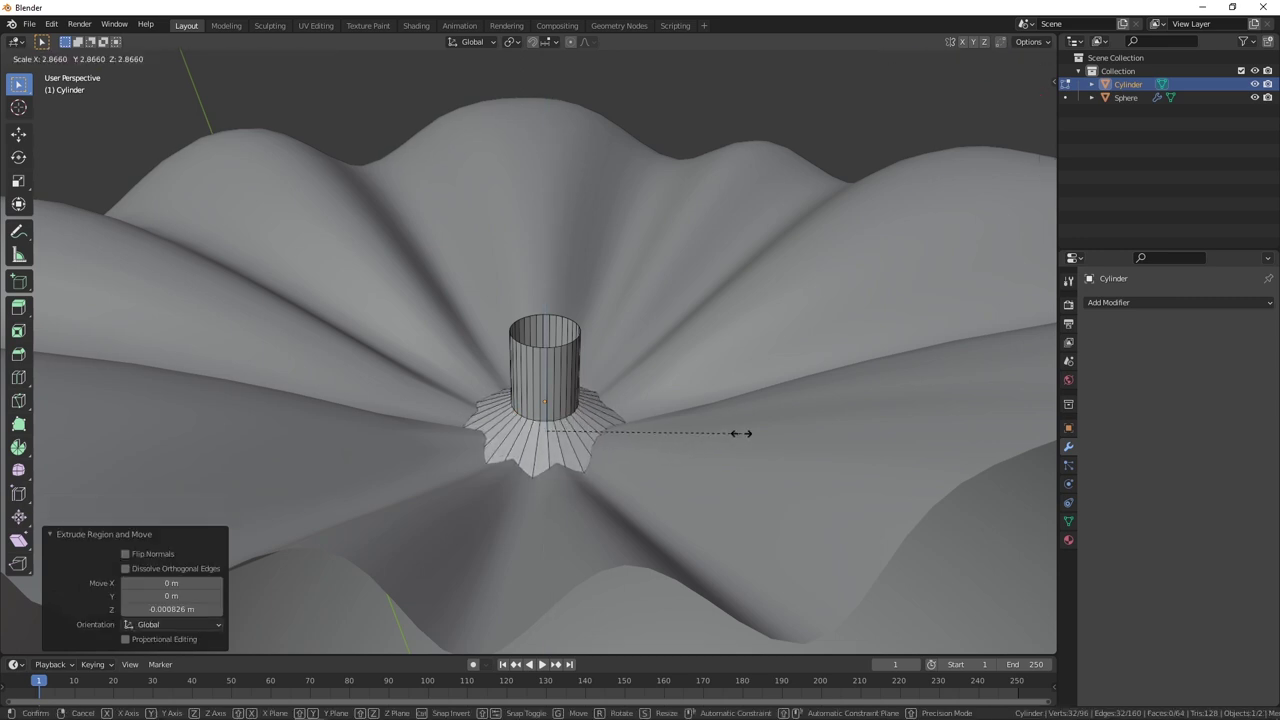
click(795, 428)
Select the stem's top rim loop.
mouse_move(797, 428)
middle_down()
mouse_move(638, 402)
mouse_move(611, 325)
mouse_move(586, 300)
mouse_move(531, 362)
middle_up()
scroll(586, 300, up, 4)
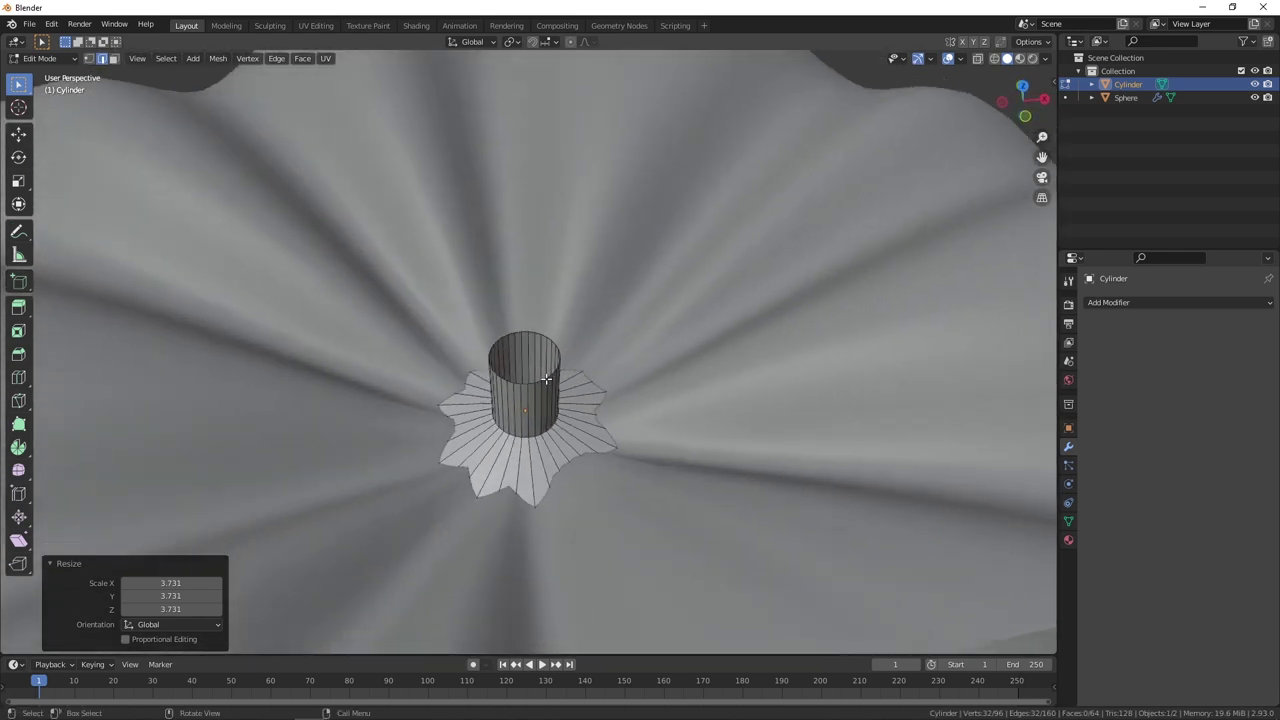
alt+click(545, 378)
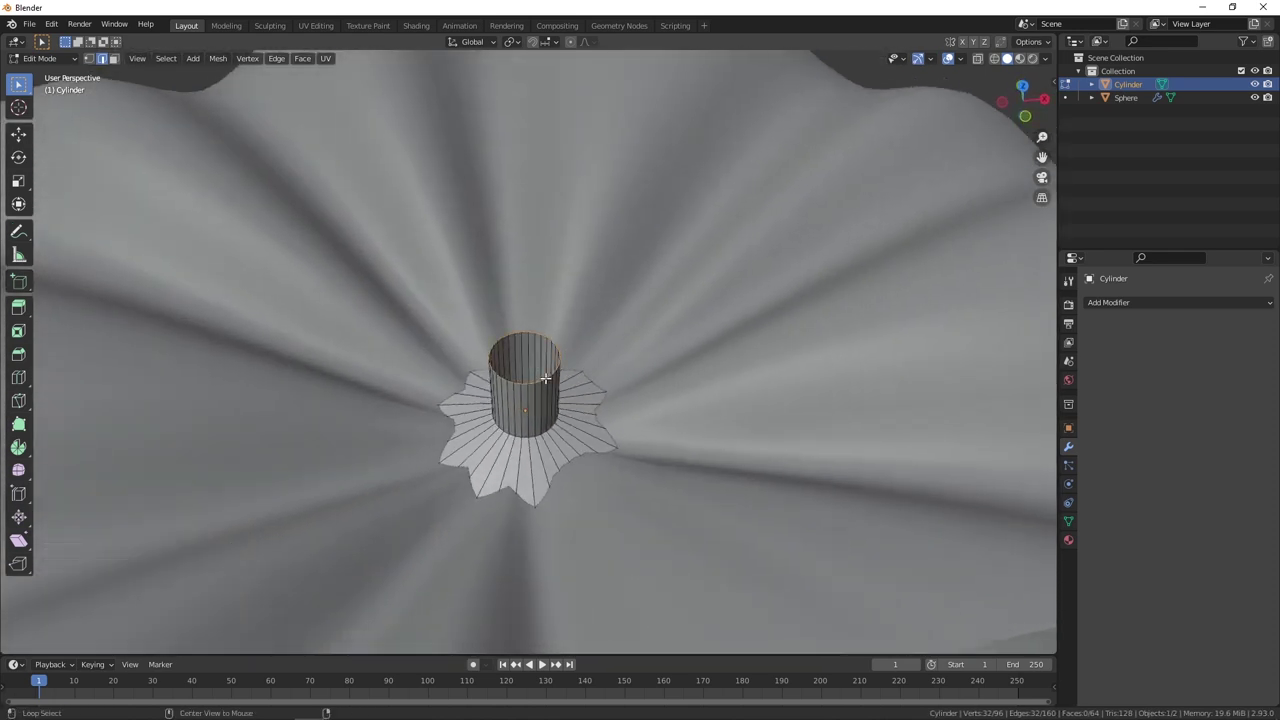
Extrude the top rim upward along Z, then extrude again and scale inward to 0.823.
mouse_move(493, 409)
middle_down()
mouse_move(510, 320)
mouse_move(516, 347)
middle_up()
key(e)
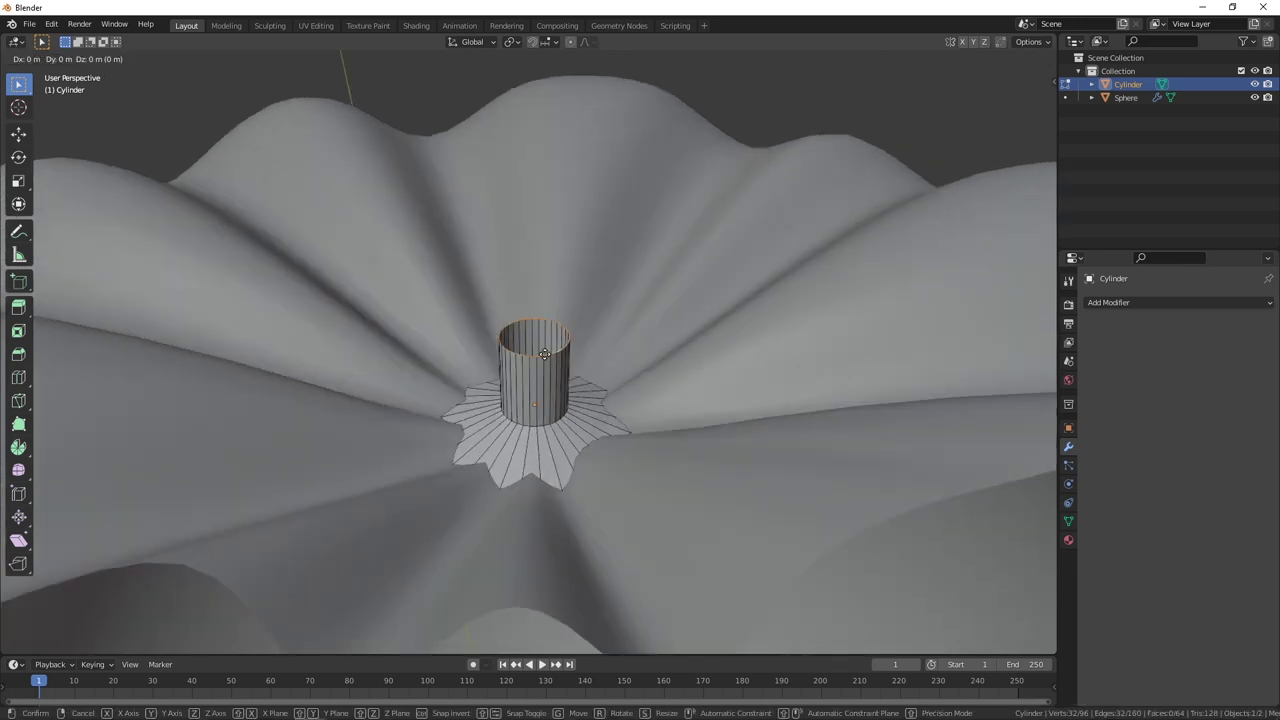
key(z)
click(550, 302)
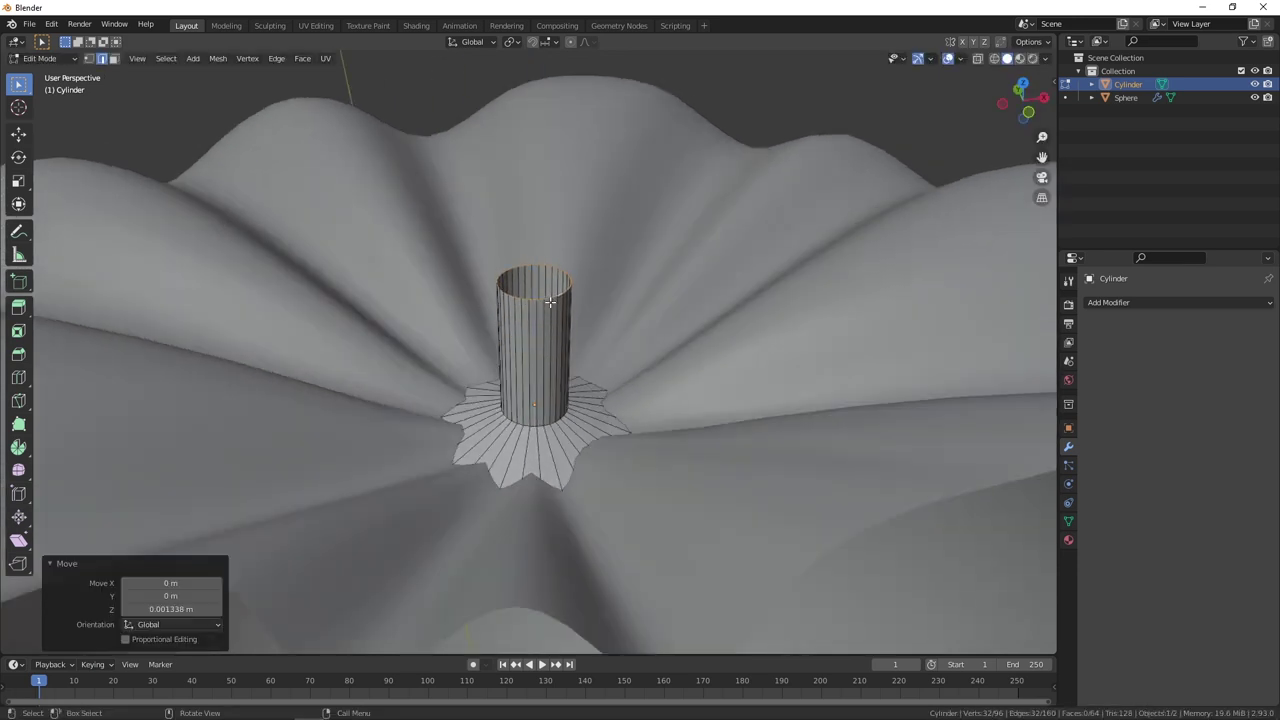
middle_drag(550, 302, 560, 400)
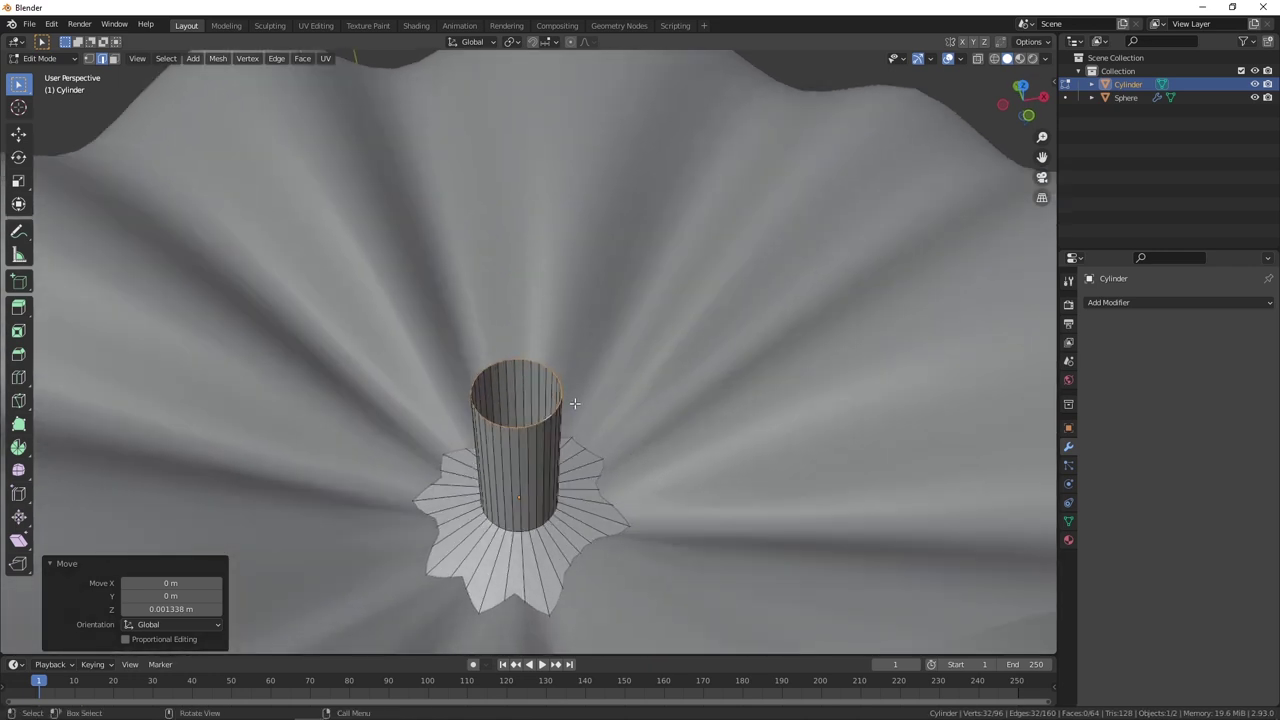
key(e)
key(s)
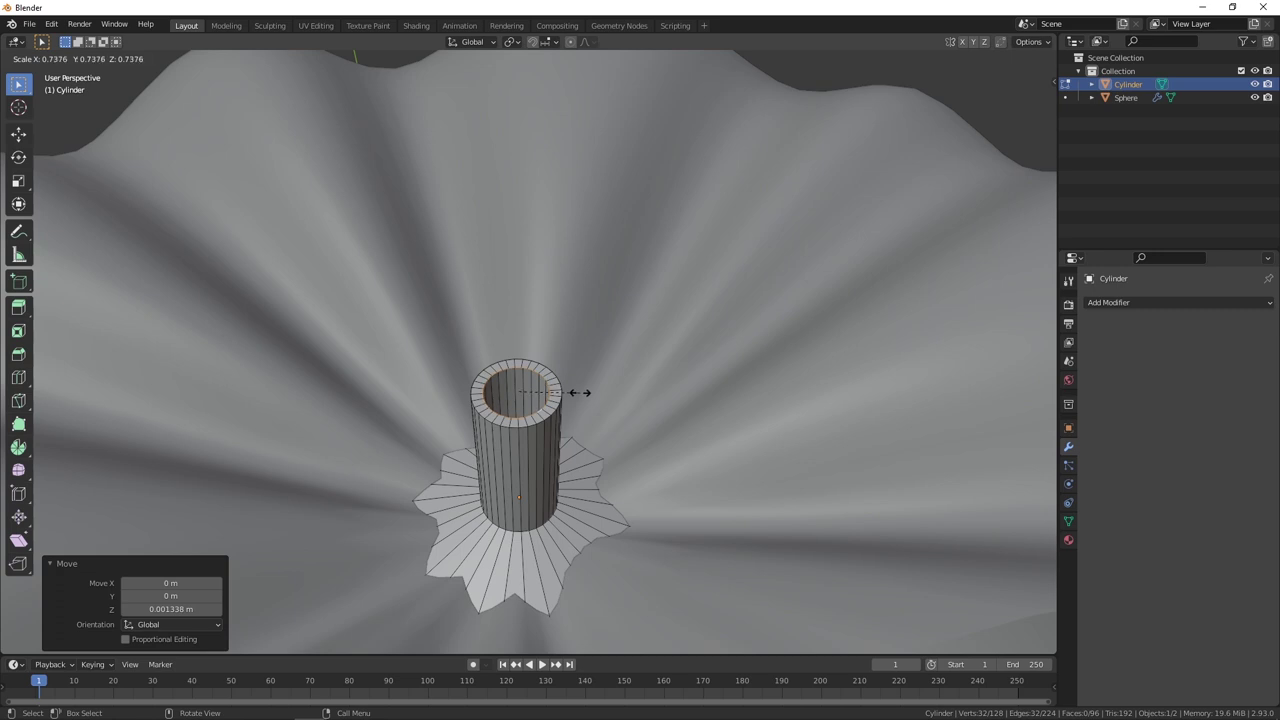
click(587, 390)
Cap the stem's top opening with Grid Fill, then bring up the sidebar's View settings.
key(F3)
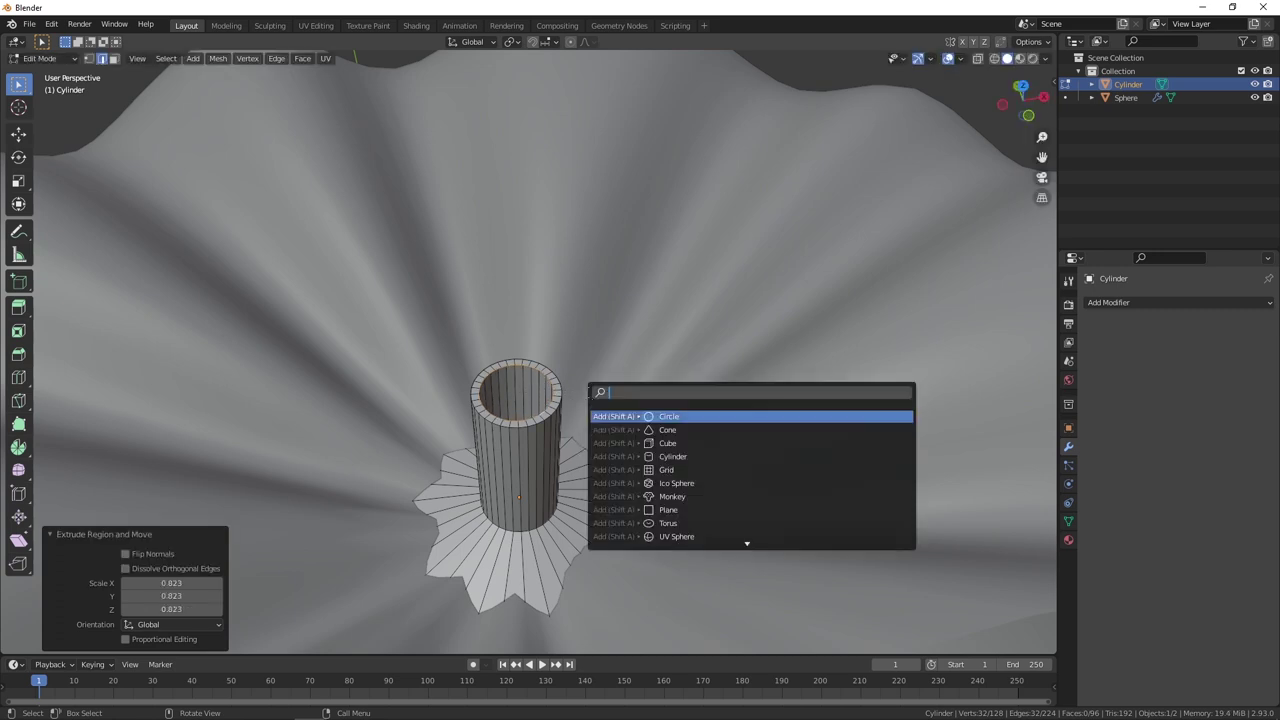
text(fill)
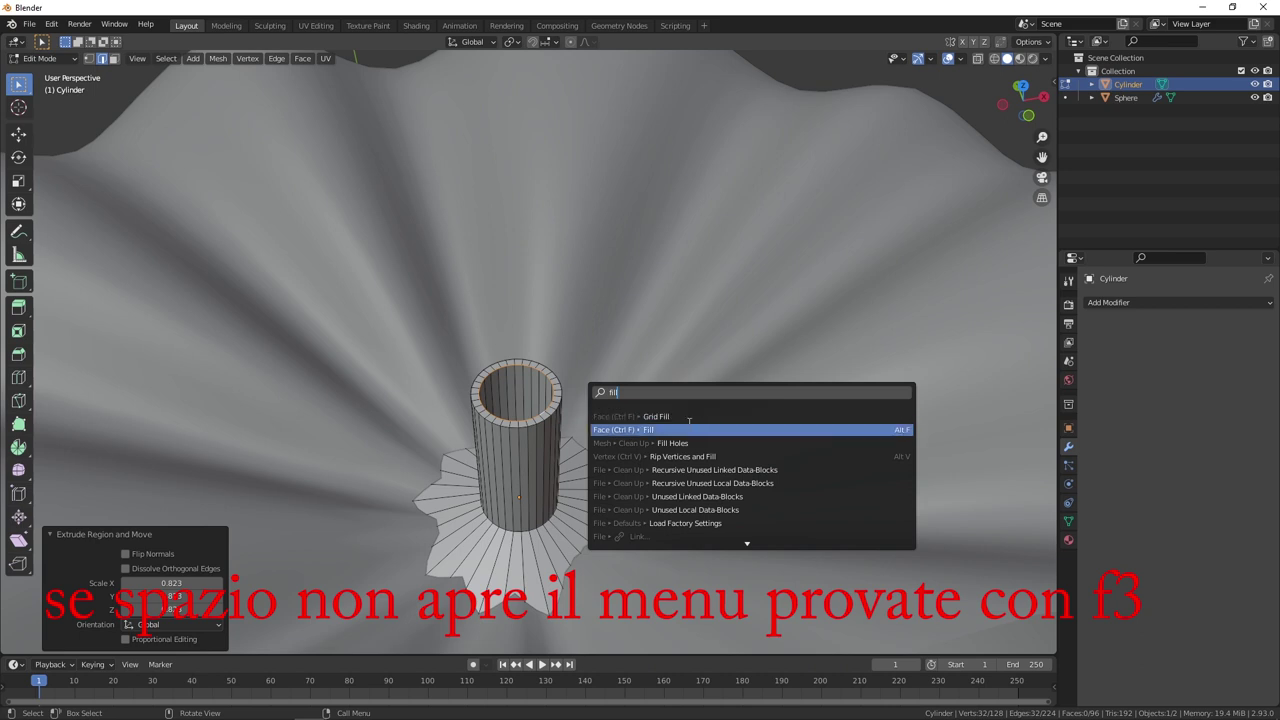
key(Return)
mouse_move(520, 600)
middle_down()
mouse_move(595, 373)
mouse_move(577, 415)
middle_up()
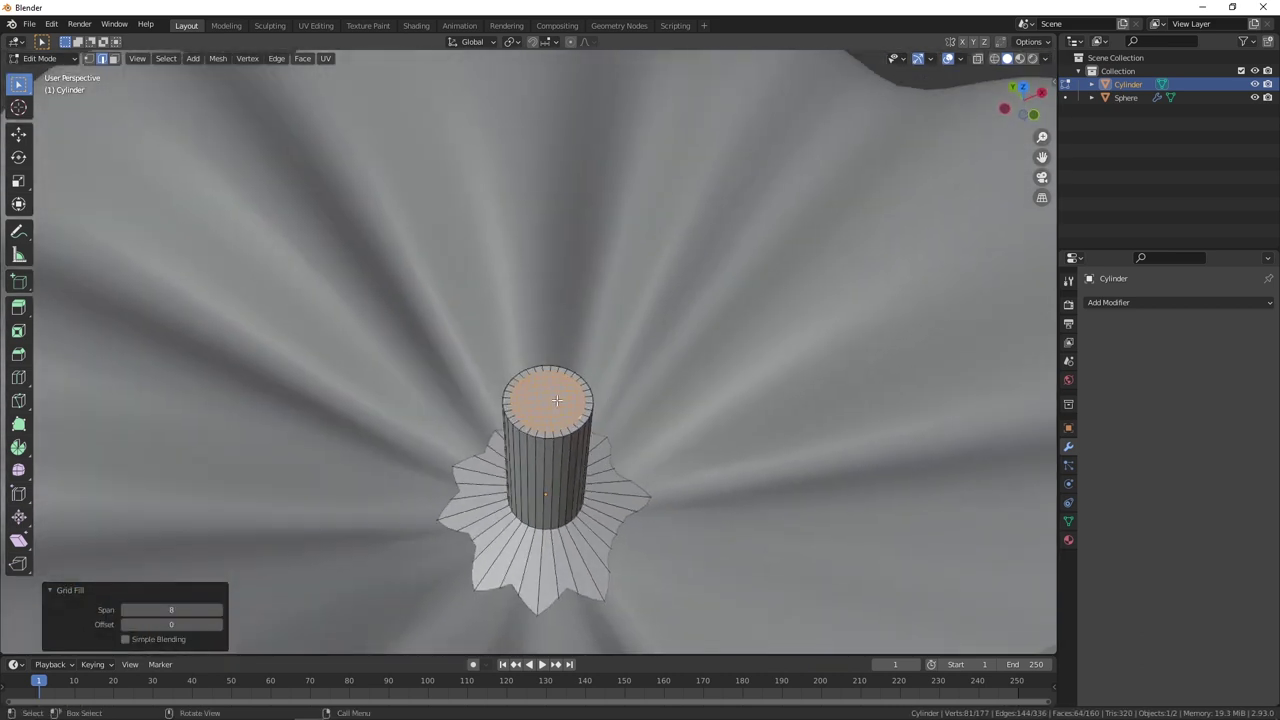
mouse_move(605, 431)
middle_down()
mouse_move(615, 418)
mouse_move(669, 433)
mouse_move(590, 358)
middle_up()
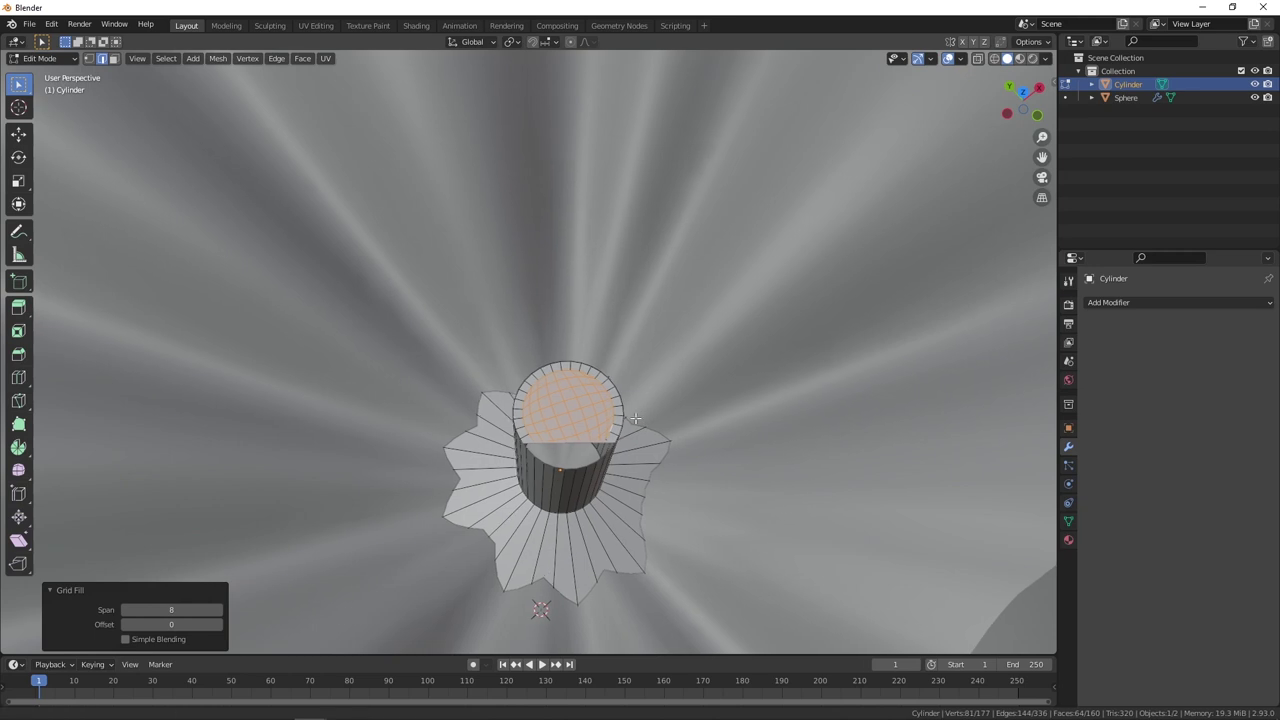
key(n)
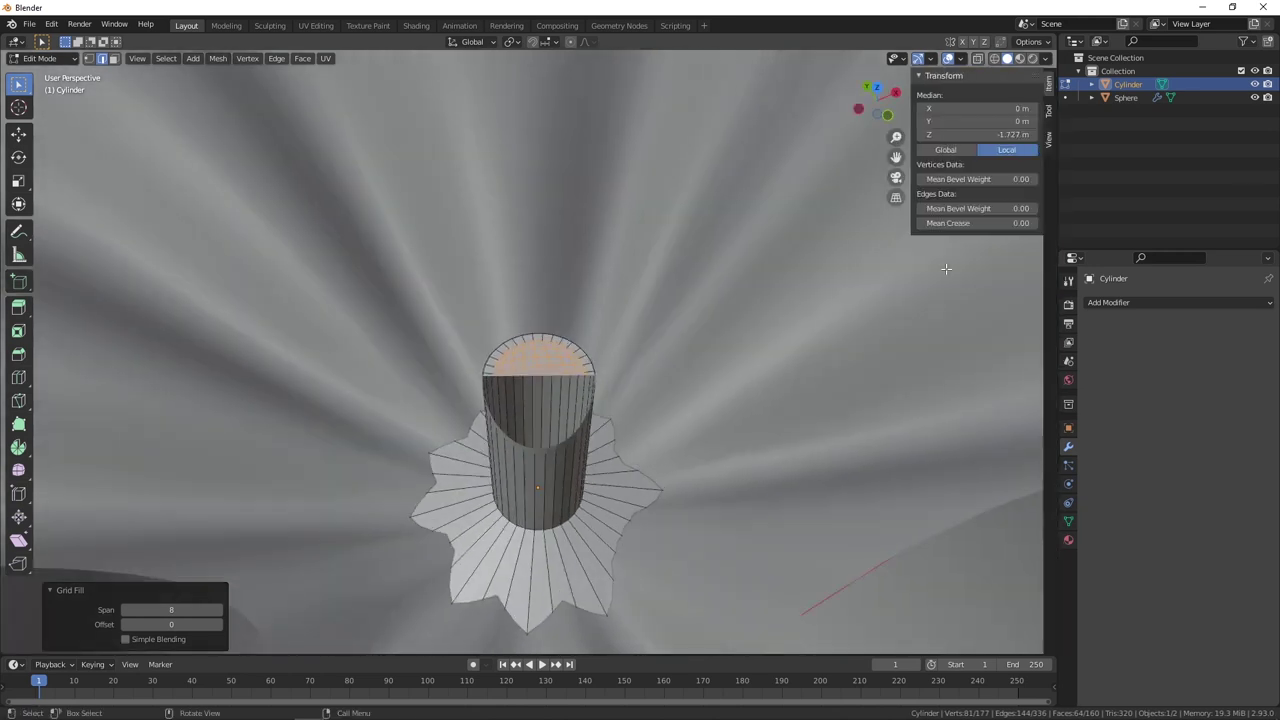
click(1048, 140)
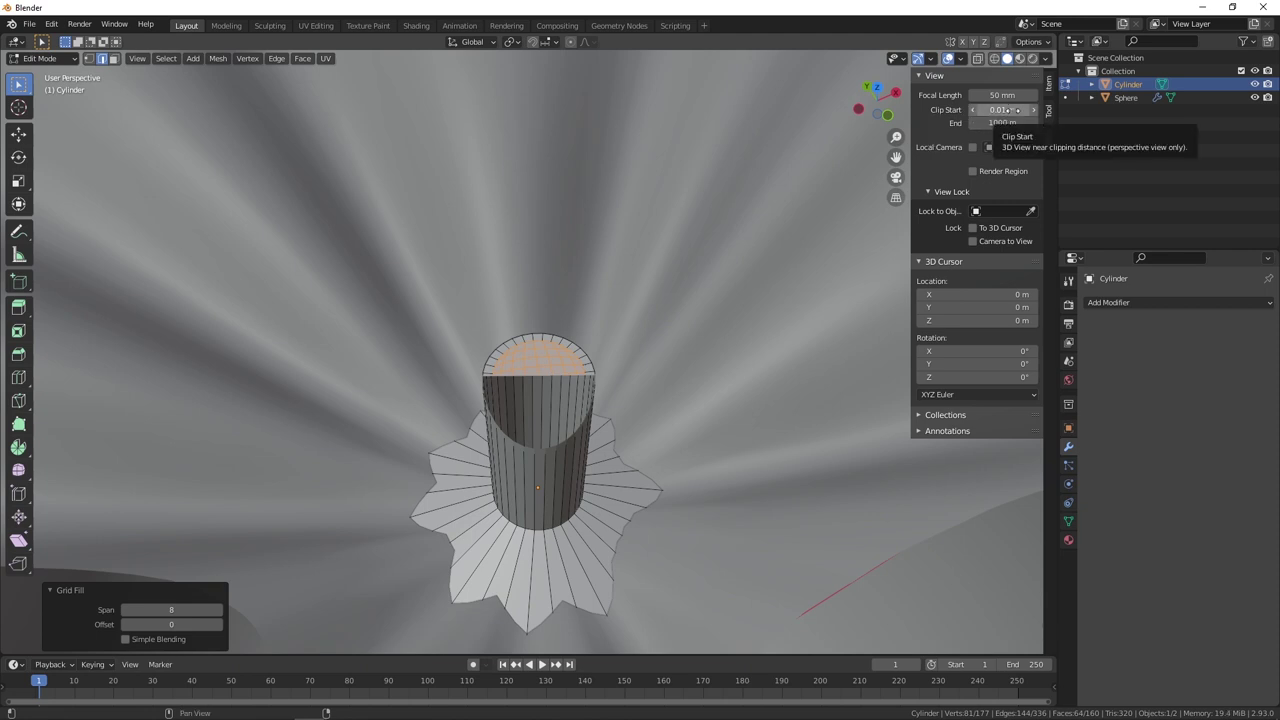
Lower the viewport Clip Start from 0.01 m to 0.001 m so the capped top shows fully.
mouse_move(1000, 111)
mouse_down()
mouse_move(985, 111)
mouse_move(1005, 110)
mouse_up()
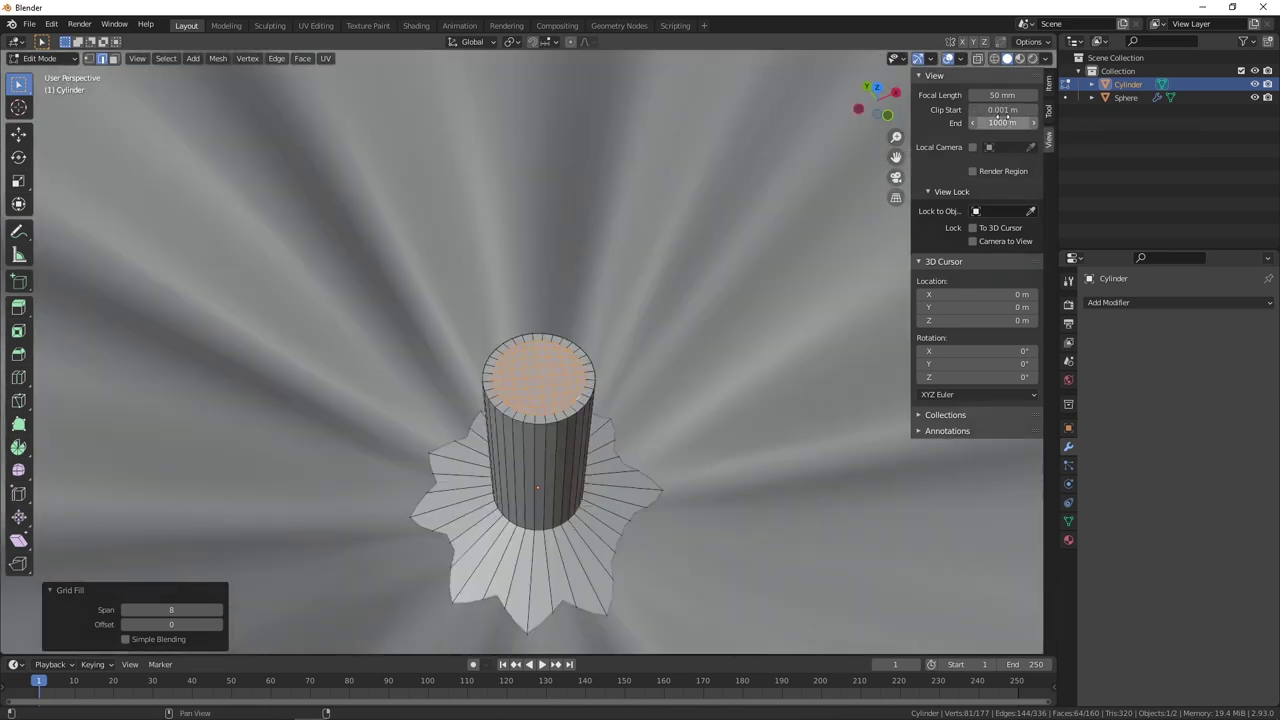
scroll(566, 407, down, 1)
scroll(566, 407, up, 5)
scroll(566, 407, down, 4)
scroll(566, 407, up, 1)
scroll(560, 395, up, 2)
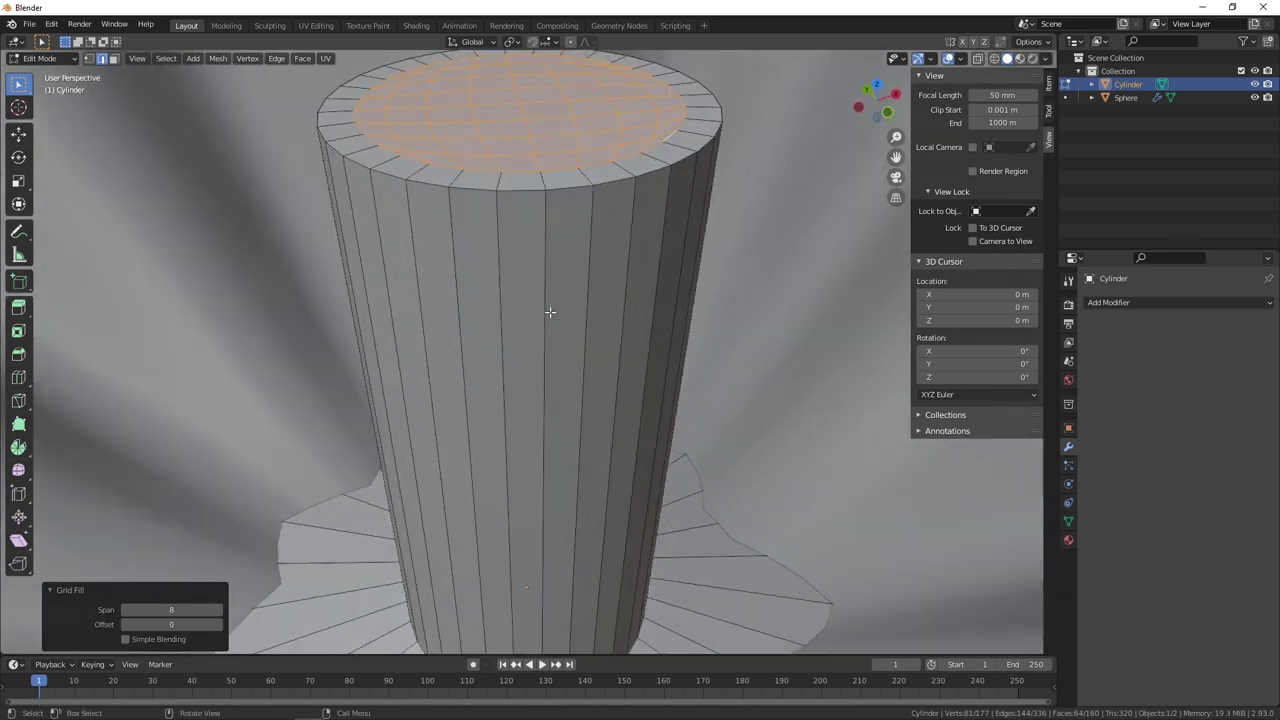
scroll(558, 385, up, 2)
scroll(556, 379, up, 2)
scroll(556, 379, down, 3)
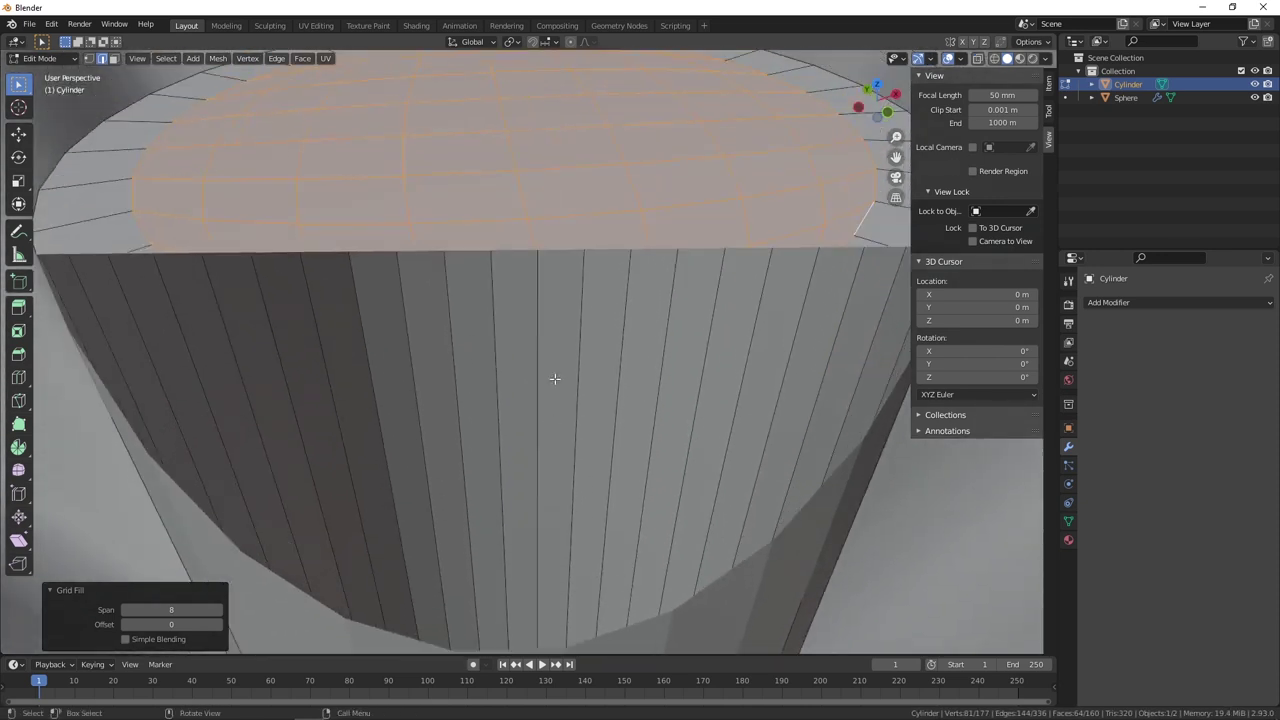
scroll(565, 325, down, 4)
scroll(565, 325, up, 4)
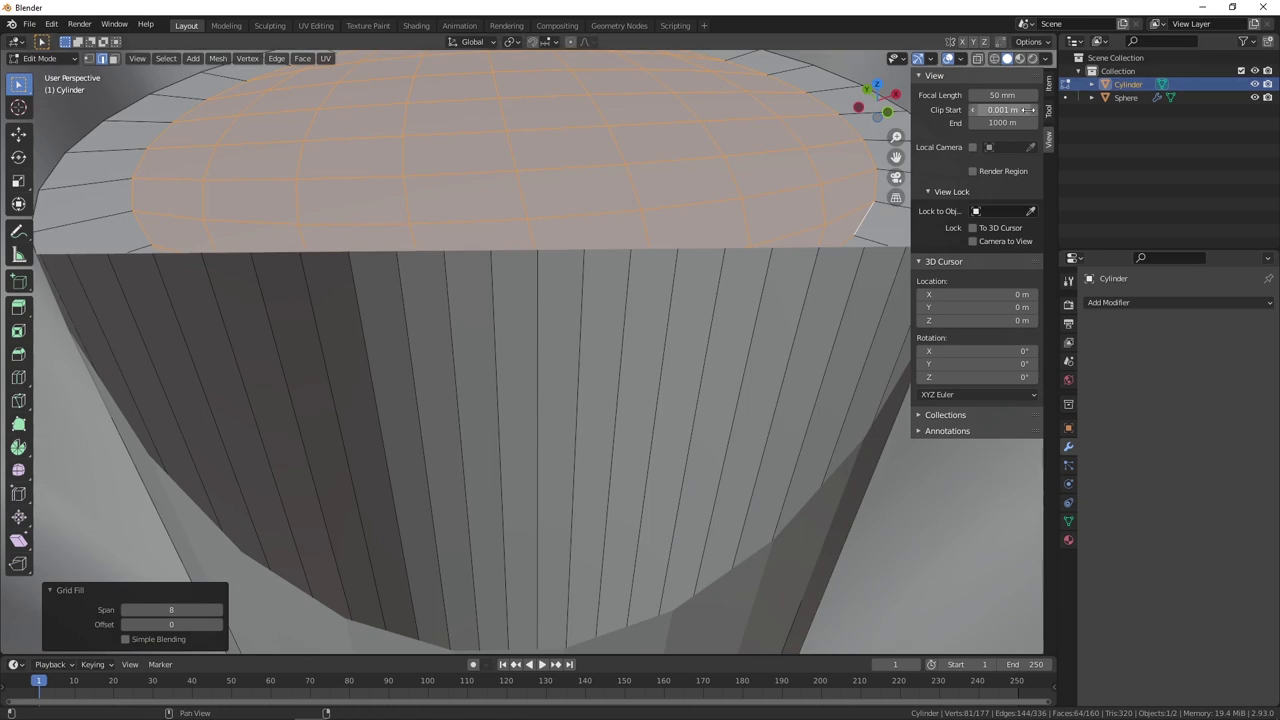
scroll(548, 364, down, 3)
scroll(546, 380, down, 2)
scroll(545, 392, down, 2)
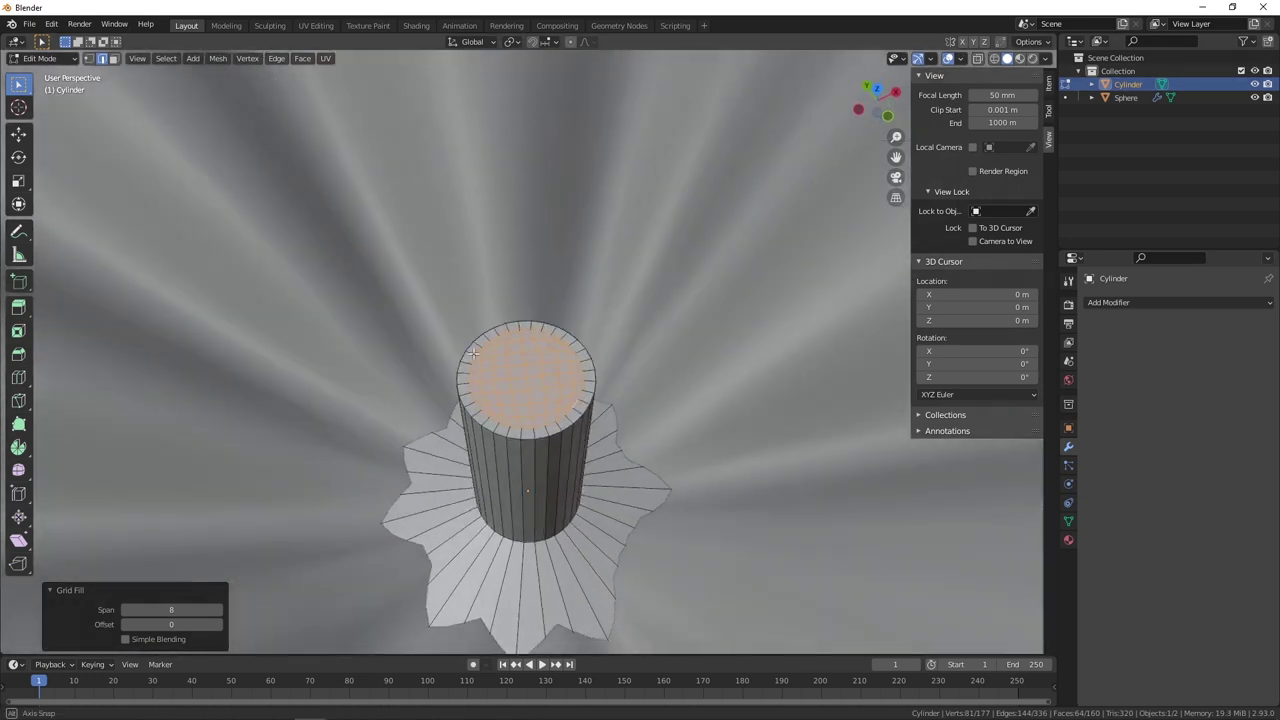
scroll(543, 404, down, 2)
mouse_move(543, 404)
middle_down()
mouse_move(527, 305)
mouse_move(536, 313)
middle_up()
Add one centred loop cut around the stem's middle, then switch to vertex select.
key(ctrl+r)
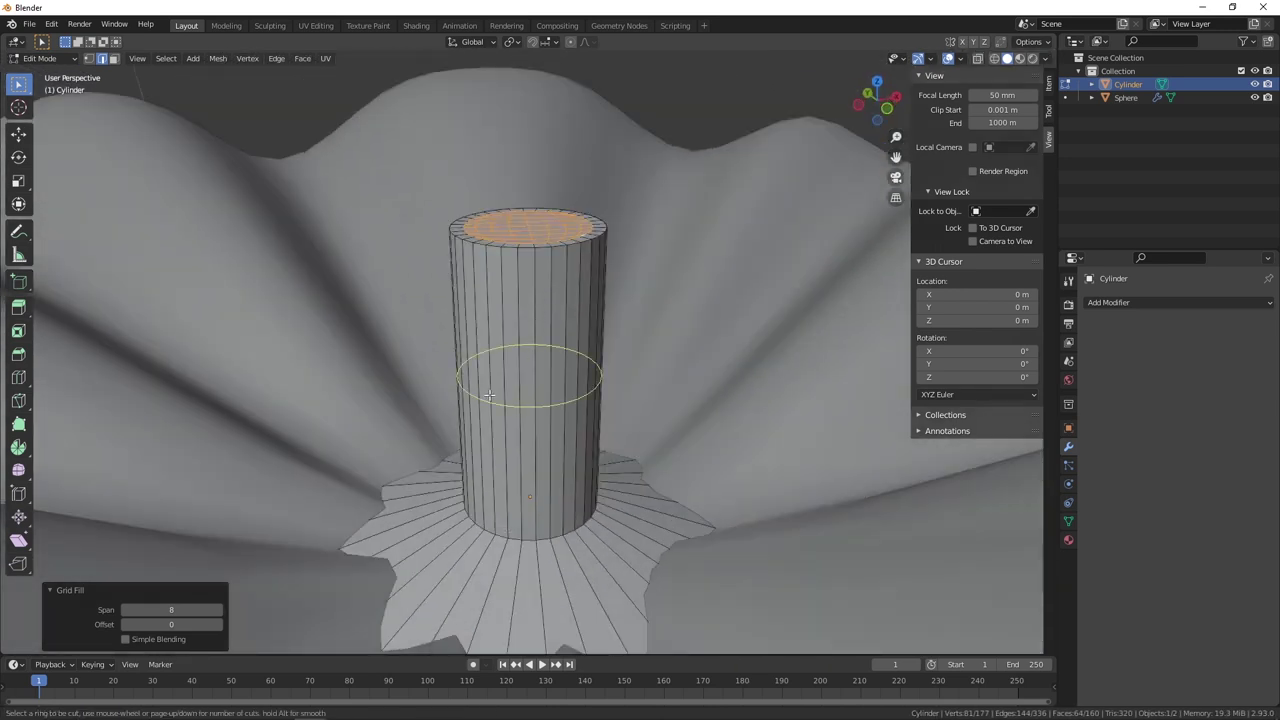
scroll(510, 385, up, 1)
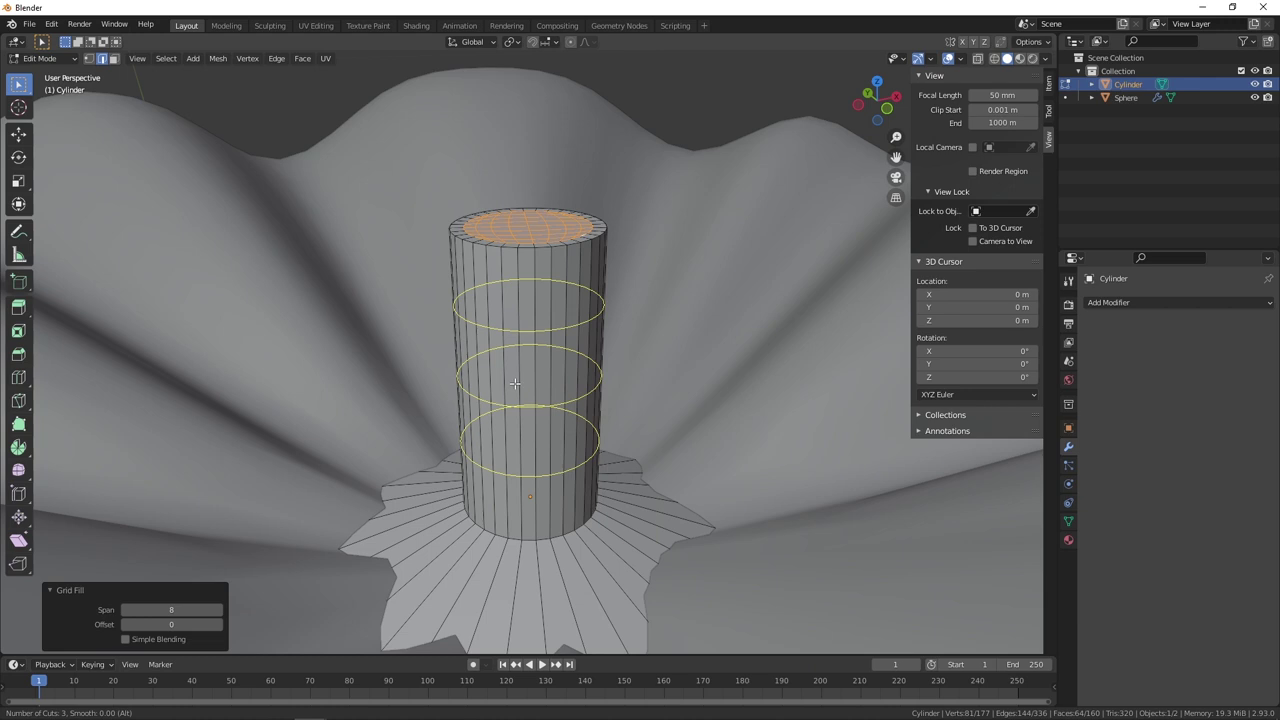
scroll(516, 380, up, 1)
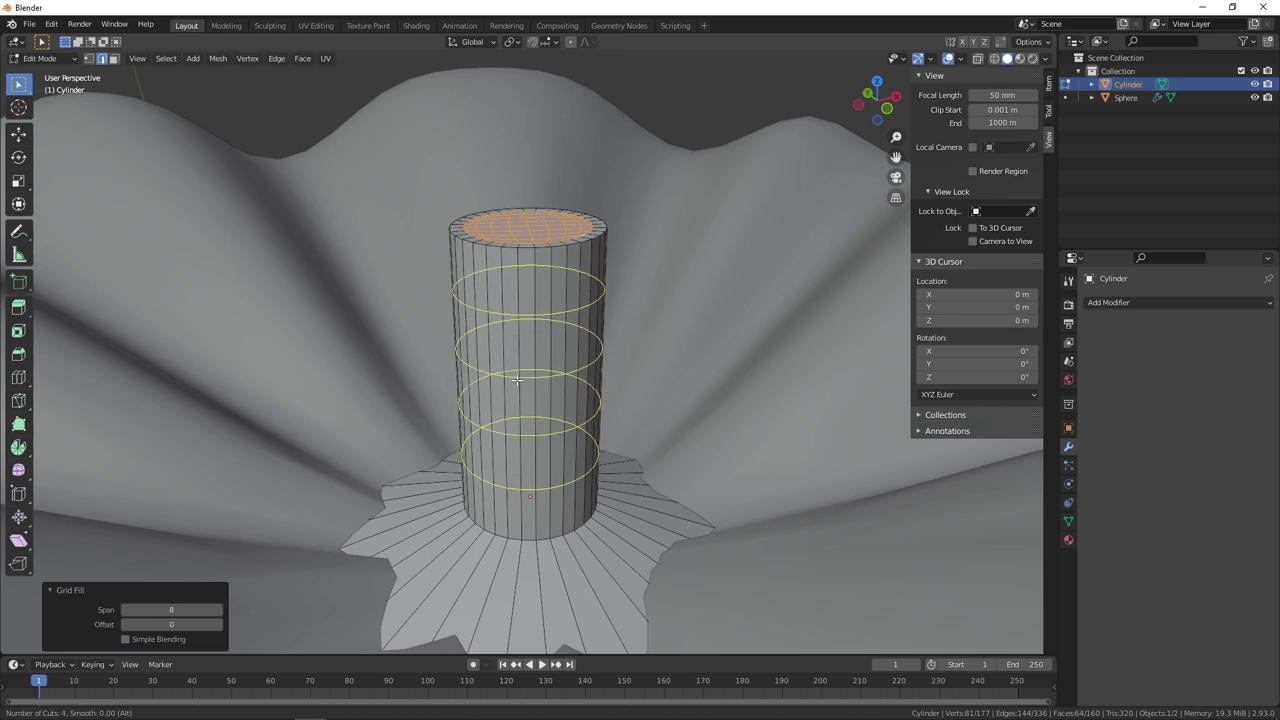
scroll(516, 380, up, 1)
scroll(516, 380, down, 2)
scroll(516, 380, down, 1)
scroll(516, 380, down, 1)
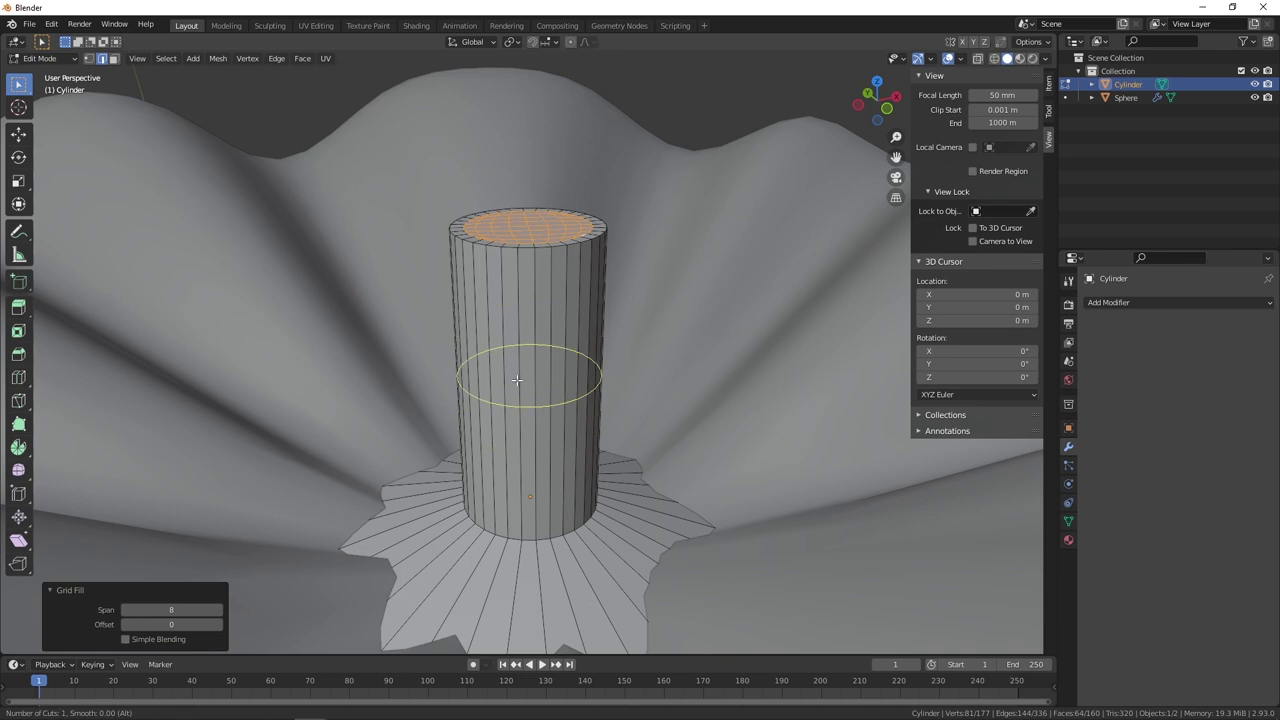
click(516, 380)
right_click(516, 380)
mouse_move(524, 365)
middle_down()
mouse_move(598, 391)
mouse_move(532, 424)
middle_up()
click(88, 60)
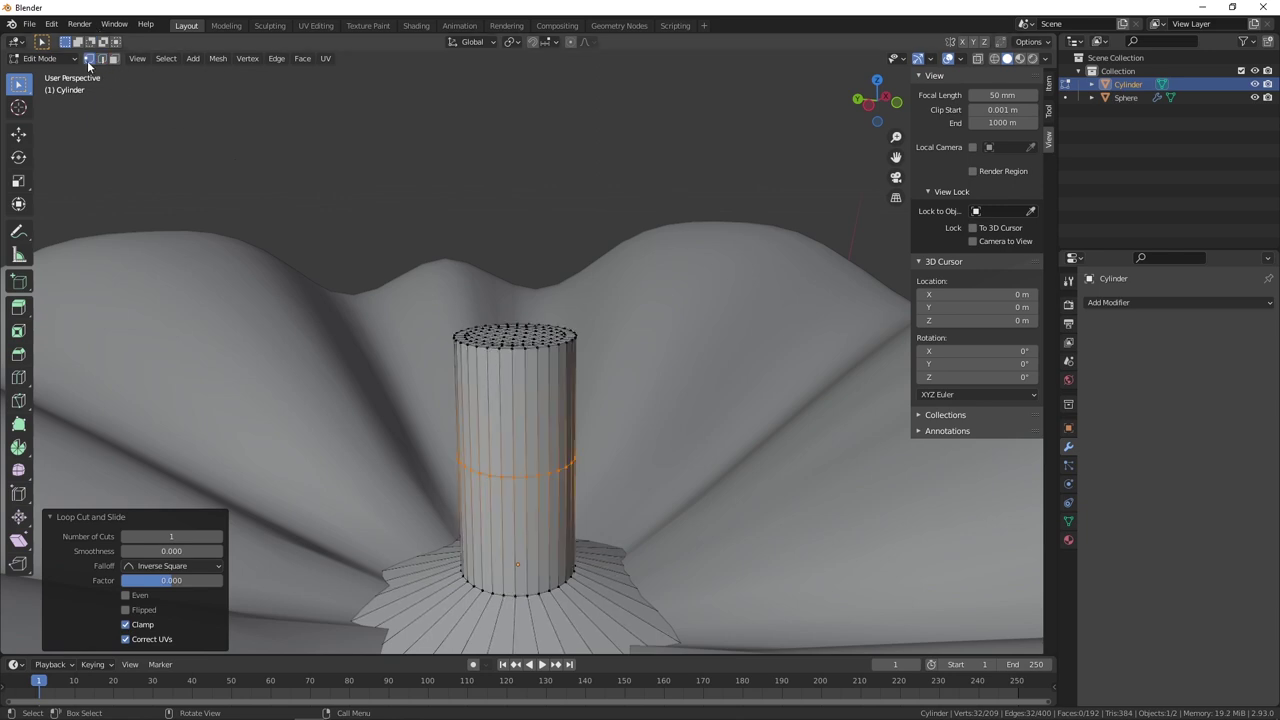
middle_drag(561, 343, 440, 260)
In X-ray, select the stem's top vertices, shift them over and rotate them -24.3°.
key(shift+z)
drag(426, 247, 645, 362)
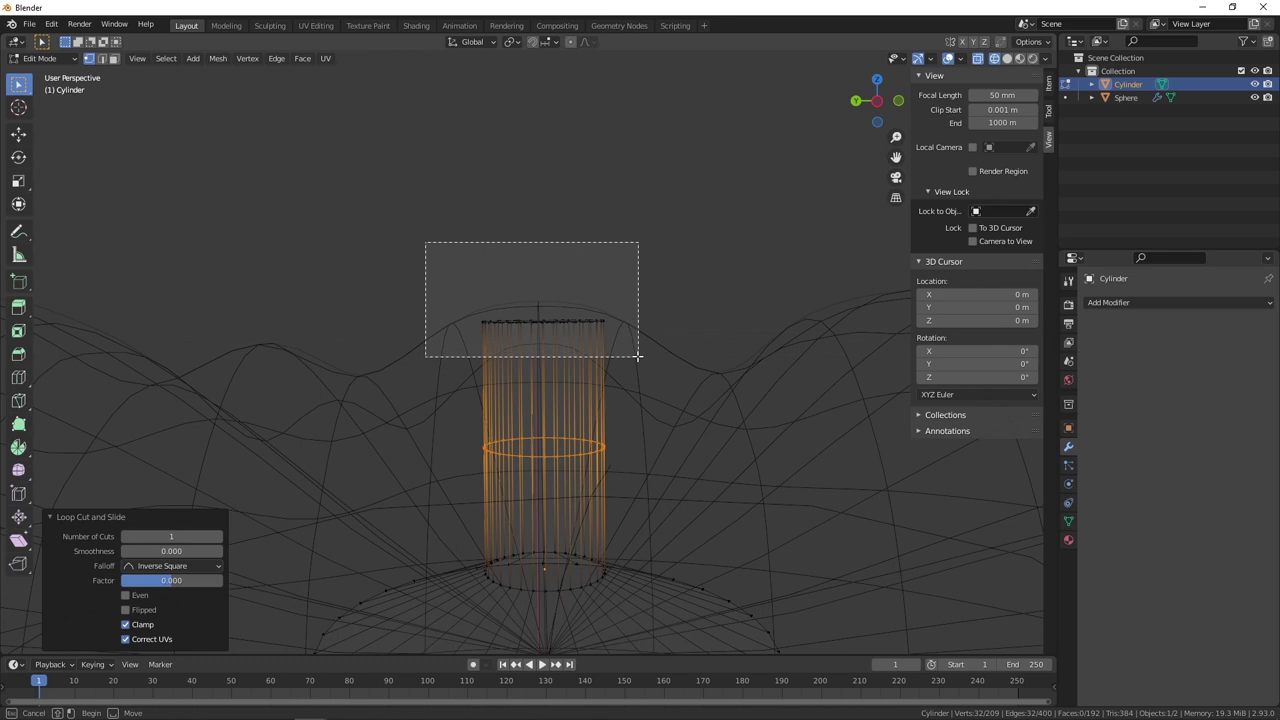
mouse_move(645, 362)
middle_down()
mouse_move(600, 346)
mouse_move(602, 359)
mouse_move(654, 366)
mouse_move(639, 365)
middle_up()
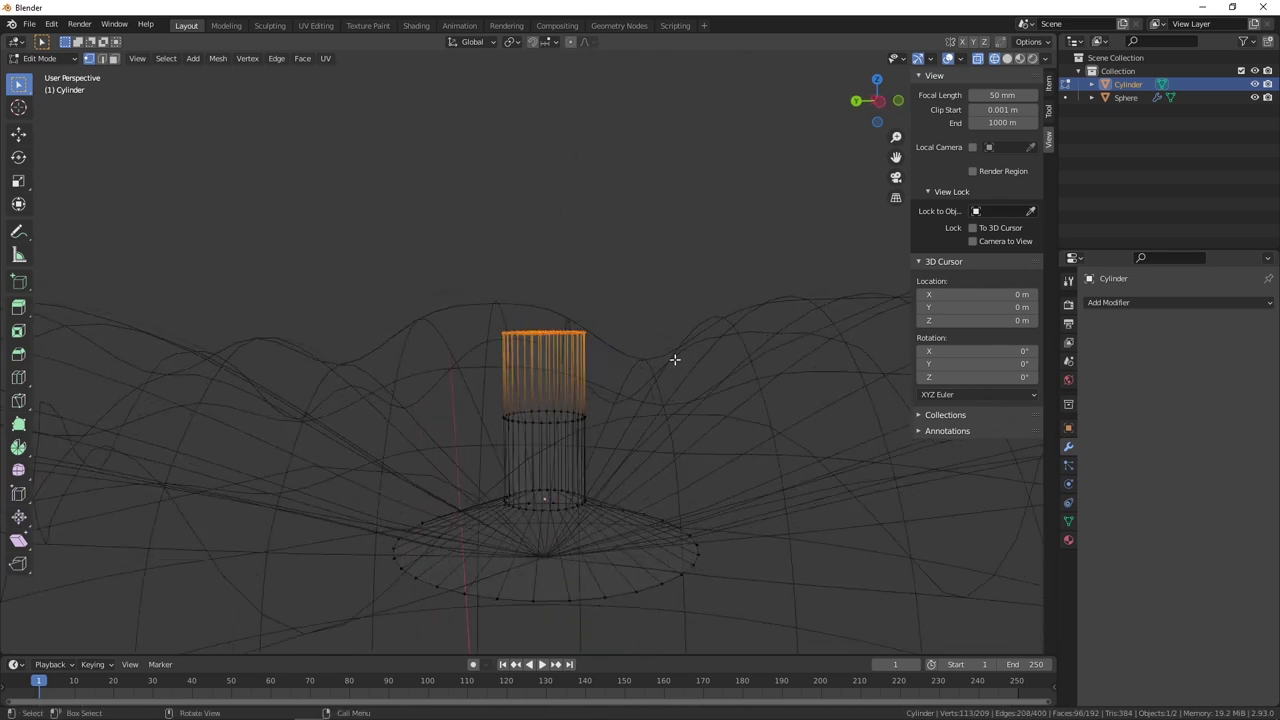
key(g)
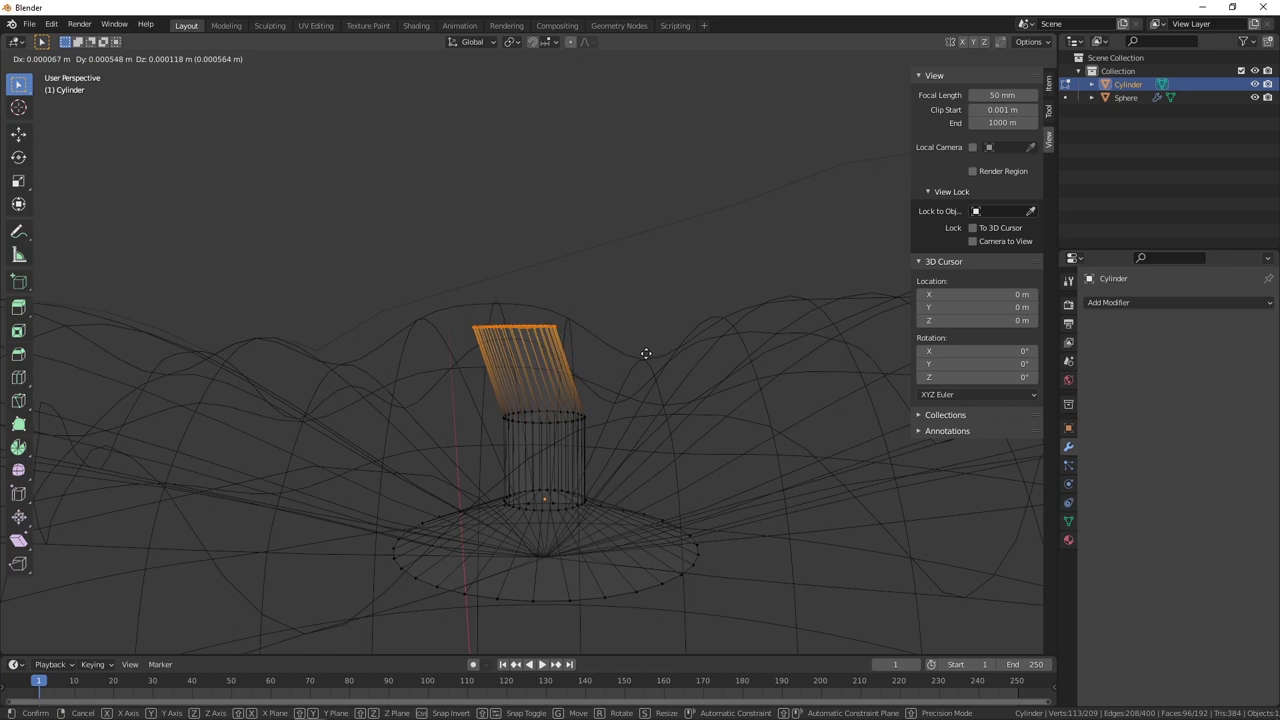
click(646, 353)
middle_drag(646, 354, 657, 346)
key(r)
click(642, 293)
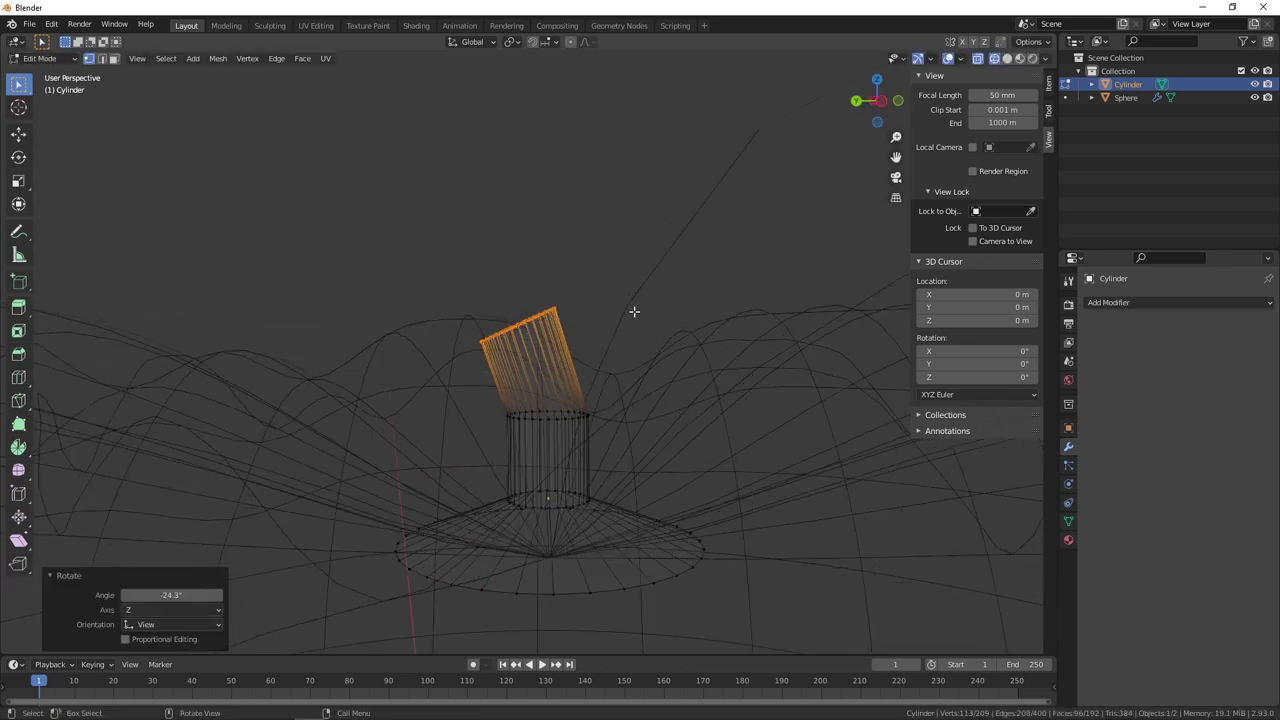
Back in Object Mode with solid shading, add a level 2 Subdivision modifier to the stem.
key(a)
key(Tab)
key(shift+z)
mouse_move(580, 387)
middle_down()
mouse_move(562, 370)
mouse_move(634, 357)
mouse_move(689, 400)
mouse_move(424, 360)
mouse_move(537, 360)
mouse_move(457, 380)
mouse_move(528, 400)
mouse_move(563, 389)
middle_up()
scroll(563, 389, up, 3)
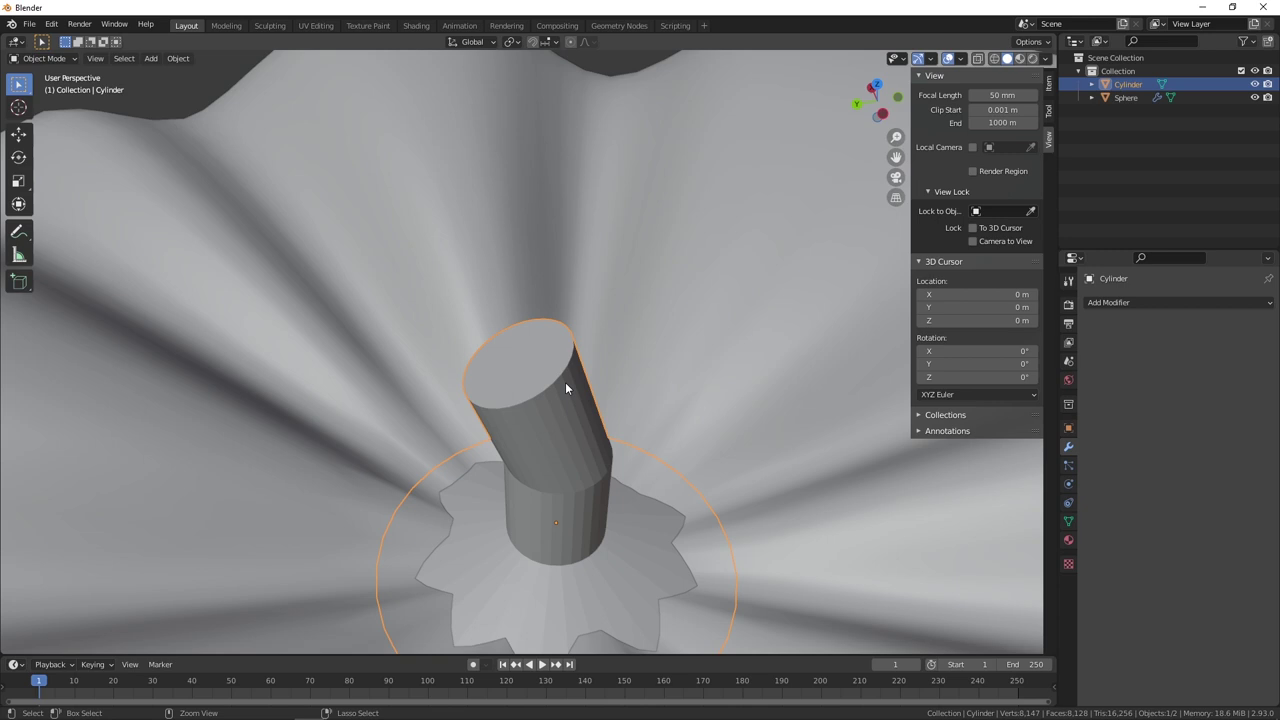
key(ctrl+2)
scroll(565, 382, down, 3)
mouse_move(565, 382)
middle_down()
mouse_move(609, 354)
mouse_move(549, 374)
mouse_move(763, 423)
mouse_move(677, 397)
middle_up()
Add three loop cuts on the stem, slid near its top, middle and base.
scroll(557, 356, up, 2)
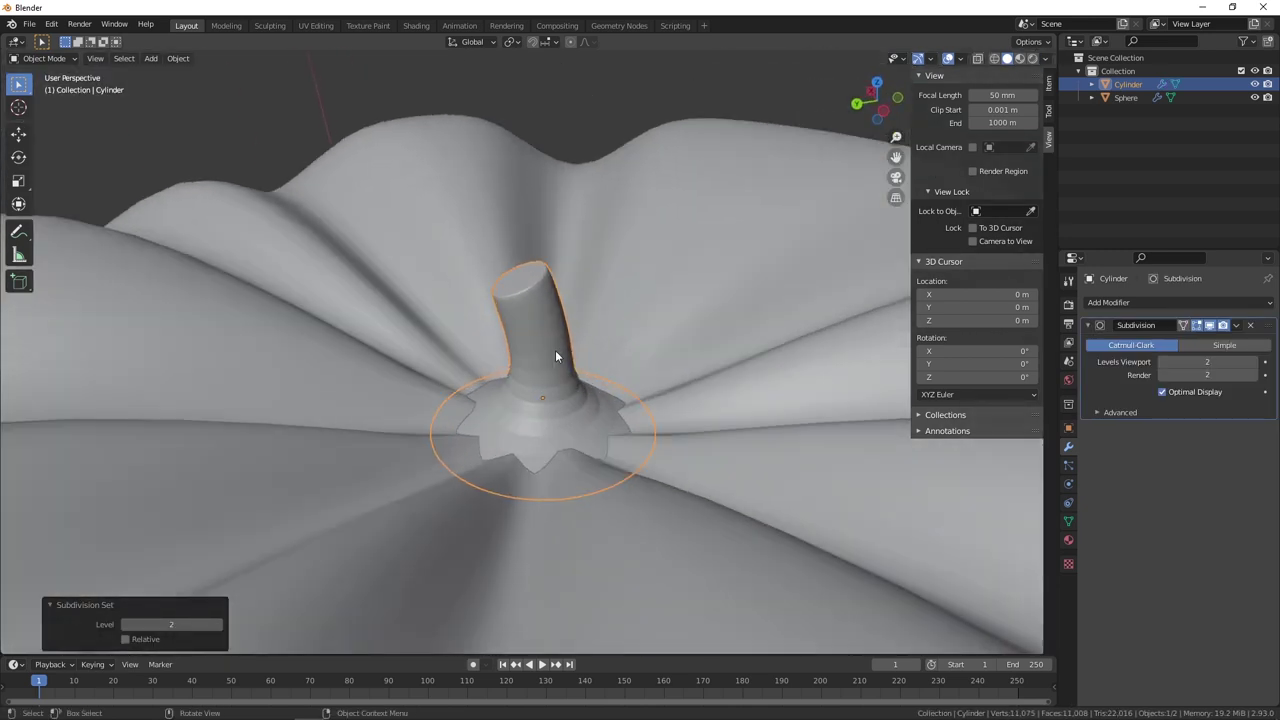
key(Tab)
mouse_move(547, 325)
middle_down()
mouse_move(482, 341)
mouse_move(550, 345)
middle_up()
key(ctrl+r)
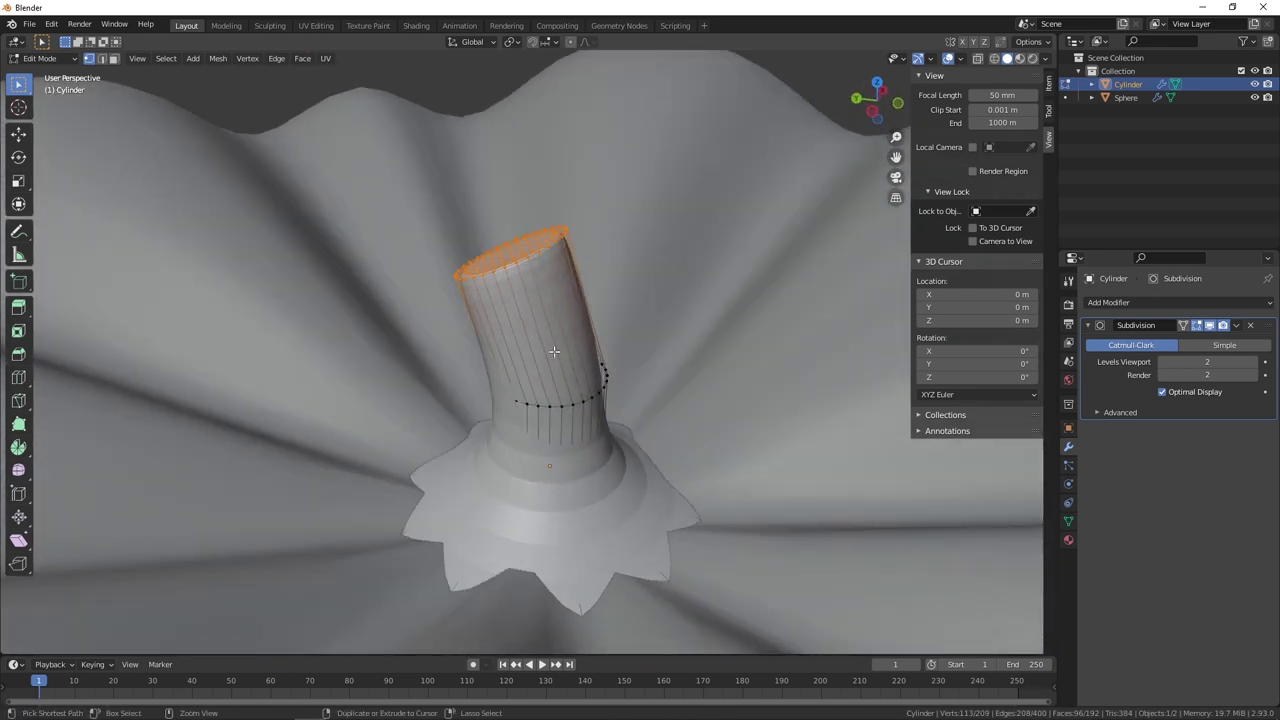
click(545, 335)
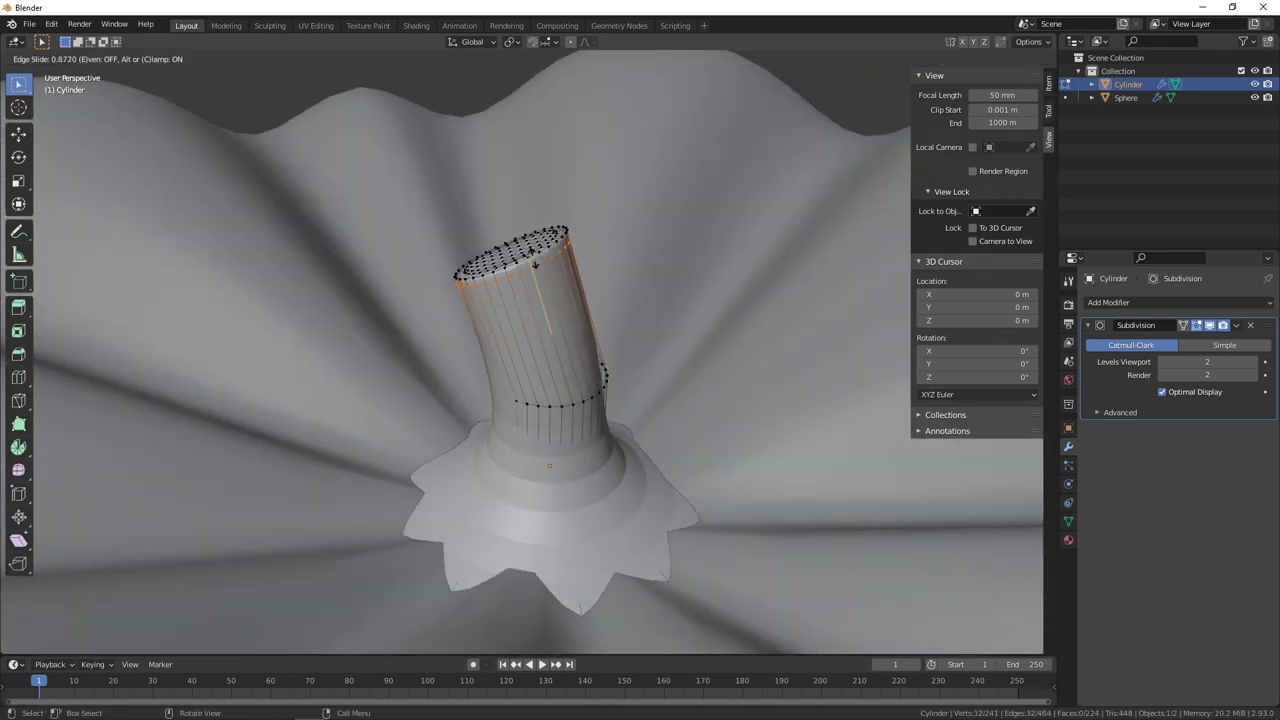
click(535, 262)
key(ctrl+r)
click(553, 348)
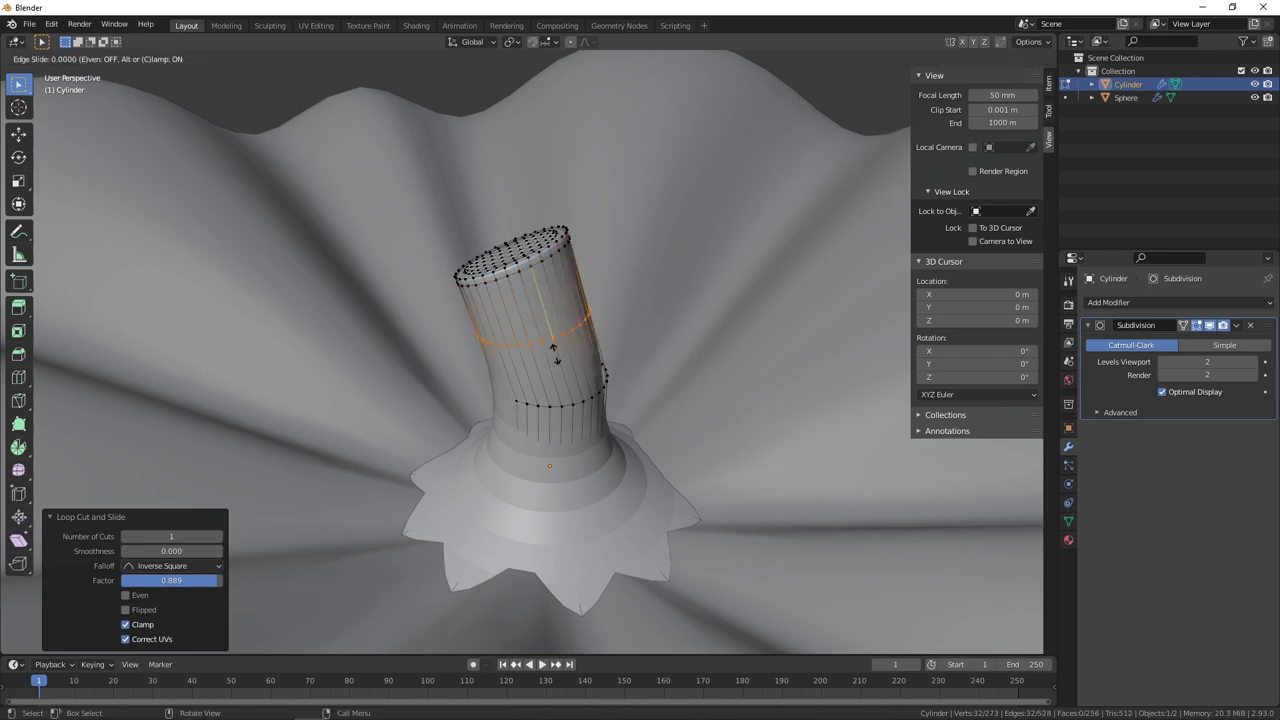
click(562, 360)
key(ctrl+r)
click(578, 440)
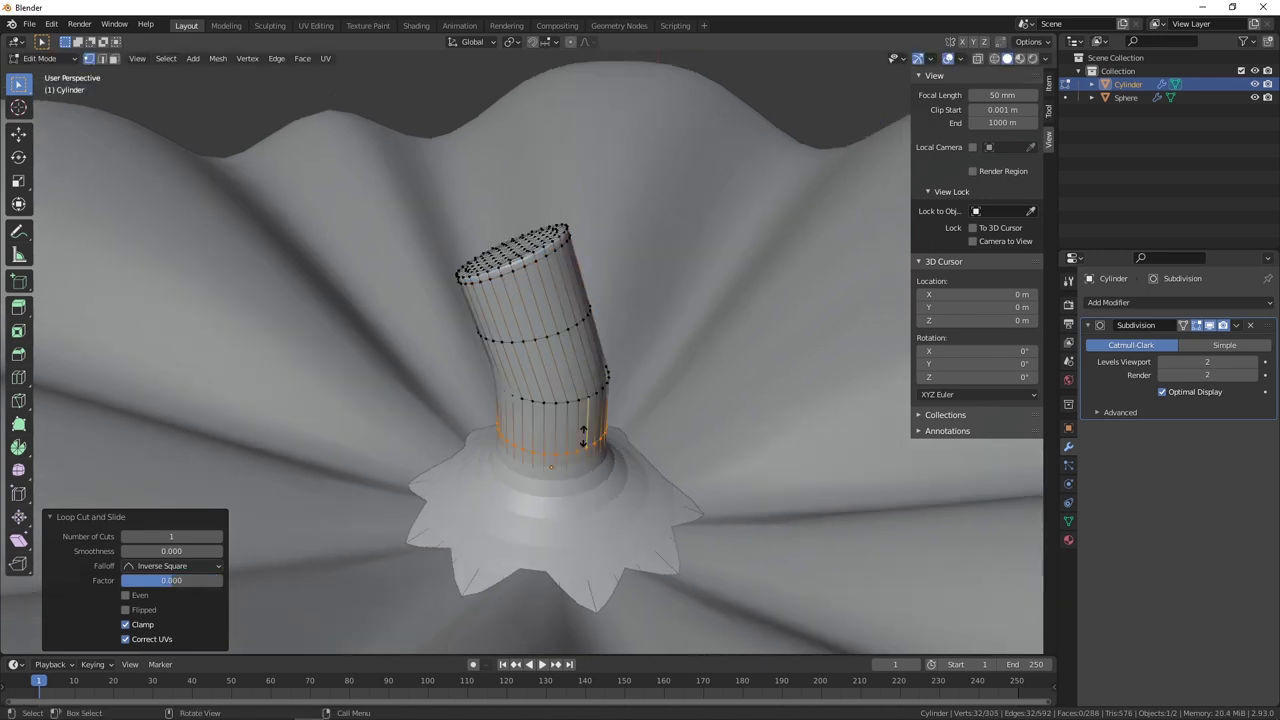
click(582, 452)
Return to Object Mode and apply smooth shading to the stem.
scroll(550, 410, down, 3)
mouse_move(582, 452)
middle_down()
mouse_move(550, 410)
mouse_move(420, 407)
mouse_move(484, 428)
mouse_move(530, 366)
mouse_move(526, 198)
mouse_move(506, 211)
mouse_move(426, 378)
mouse_move(529, 356)
middle_up()
scroll(550, 410, up, 2)
key(Tab)
right_click(533, 366)
click(533, 370)
Select the stem and scale it up to 1.48.
scroll(498, 358, down, 3)
scroll(516, 342, up, 3)
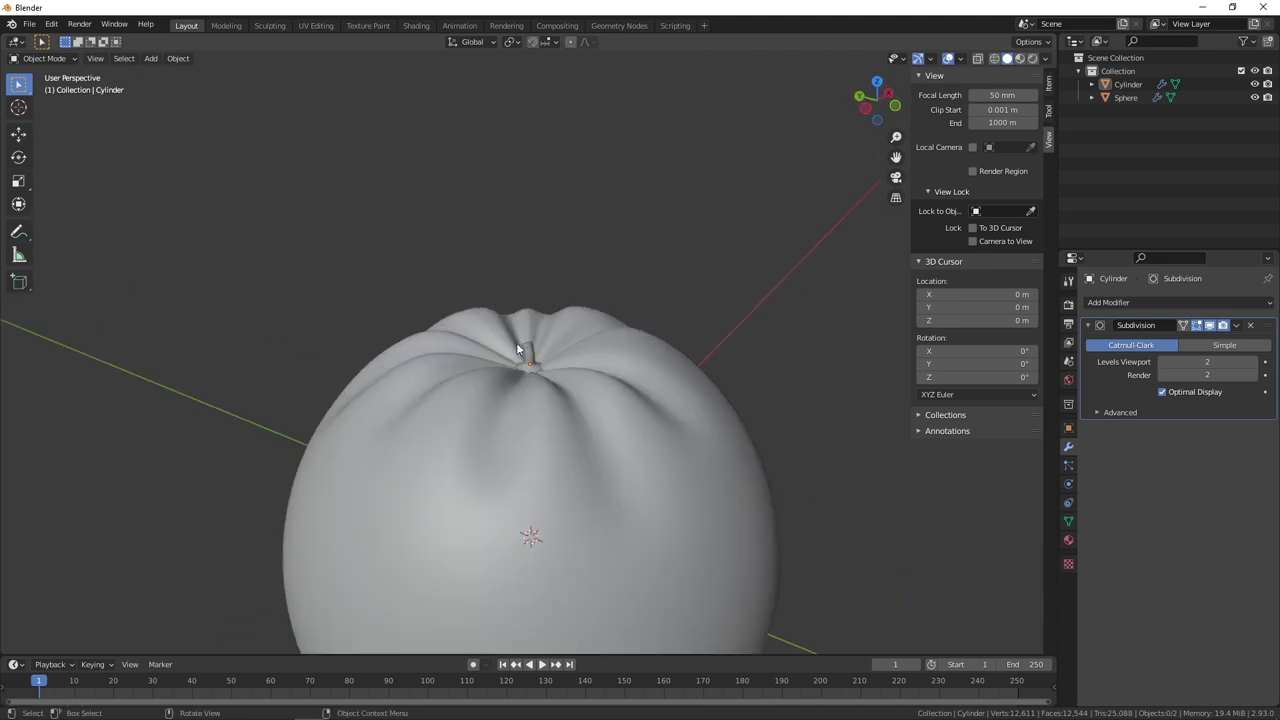
scroll(523, 402, up, 3)
scroll(523, 399, down, 2)
scroll(564, 409, down, 3)
scroll(559, 379, down, 2)
mouse_move(538, 374)
middle_down()
mouse_move(360, 367)
mouse_move(503, 382)
middle_up()
scroll(521, 450, up, 3)
scroll(542, 354, up, 1)
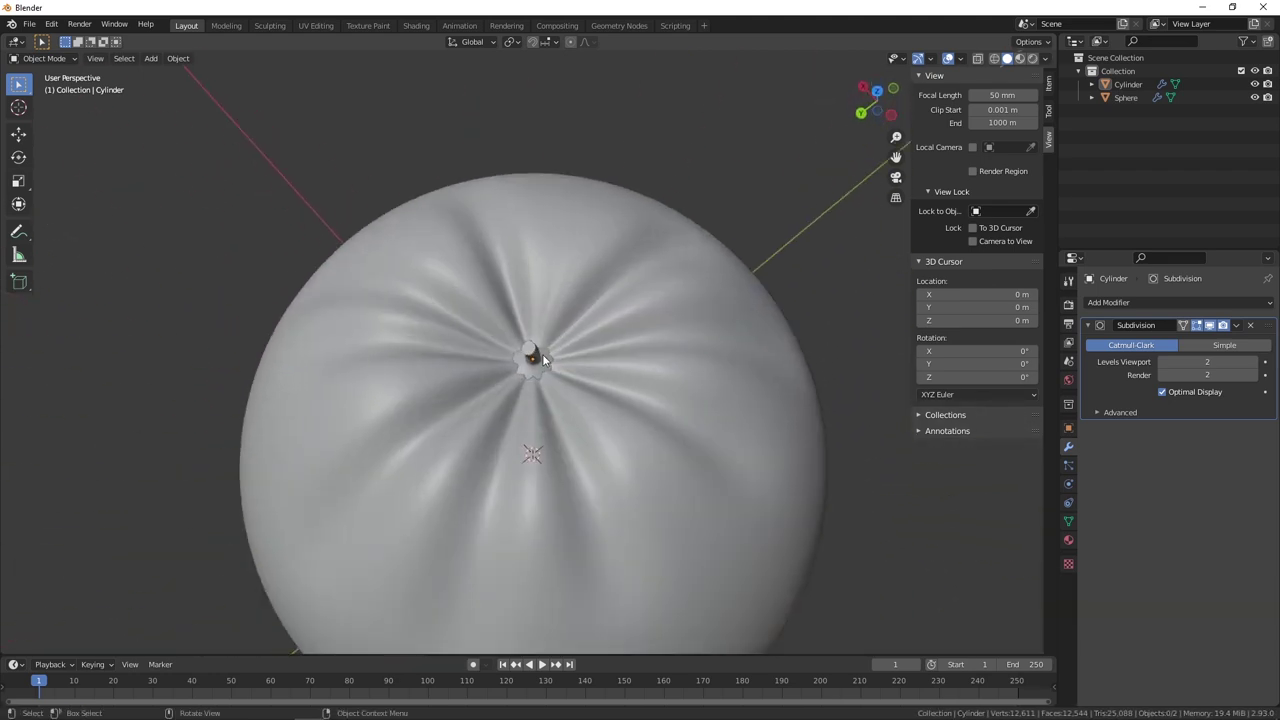
click(540, 358)
key(s)
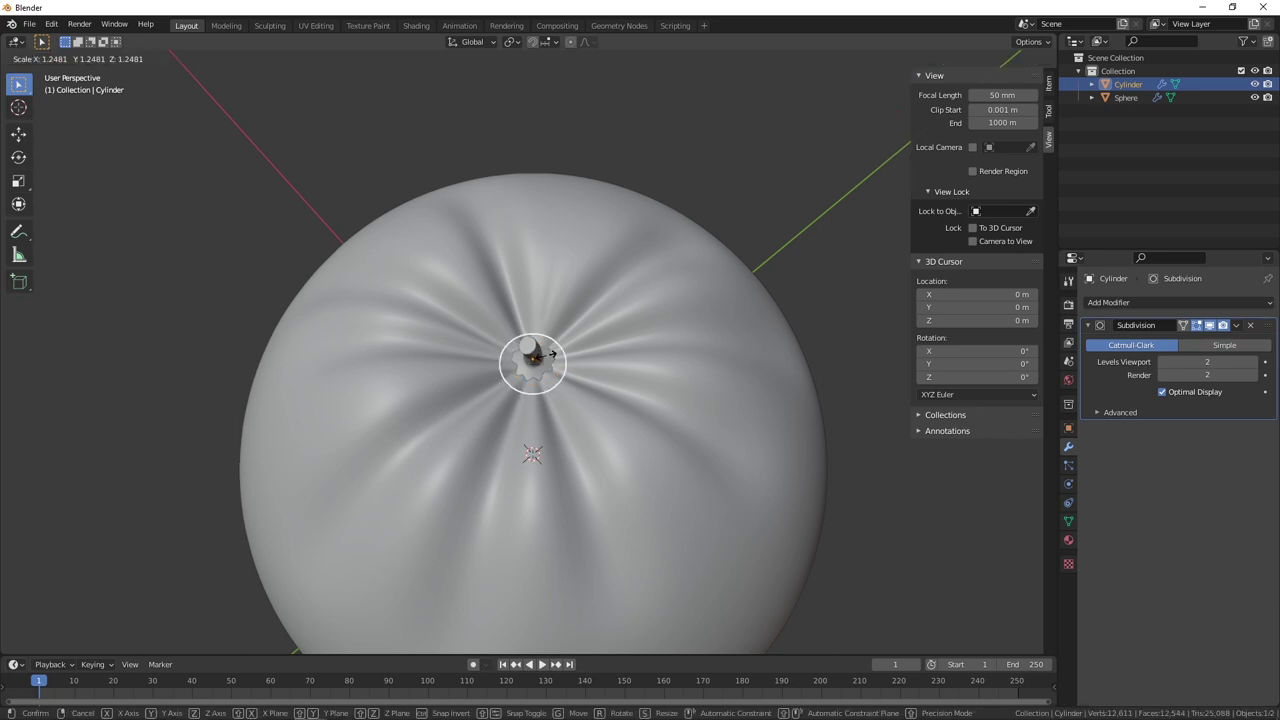
click(553, 355)
Move the stem along Z so it sits in the fruit's top dimple.
mouse_move(545, 350)
middle_down()
mouse_move(503, 300)
mouse_move(572, 336)
middle_up()
key(g)
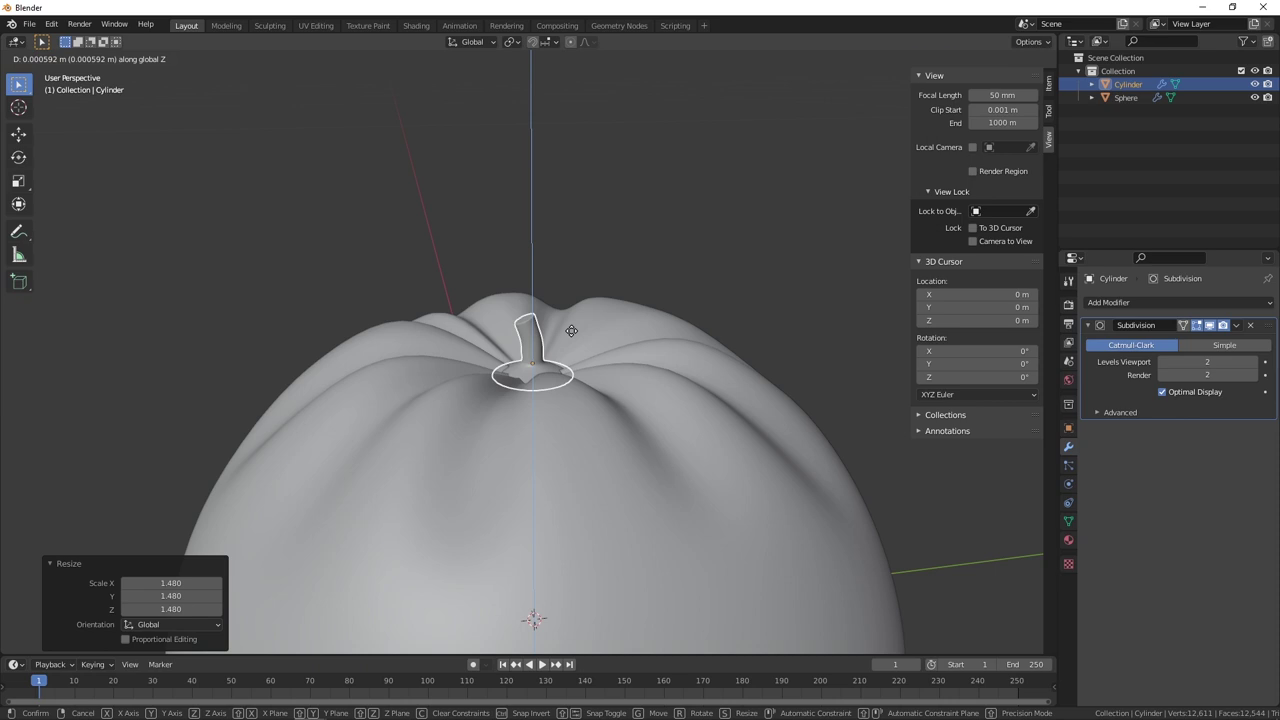
click(572, 336)
mouse_move(586, 244)
middle_down()
mouse_move(569, 346)
mouse_move(699, 321)
mouse_move(656, 274)
mouse_move(602, 312)
middle_up()
scroll(602, 312, down, 3)
scroll(454, 321, down, 2)
middle_drag(454, 328, 582, 347)
scroll(582, 347, up, 2)
scroll(582, 347, up, 2)
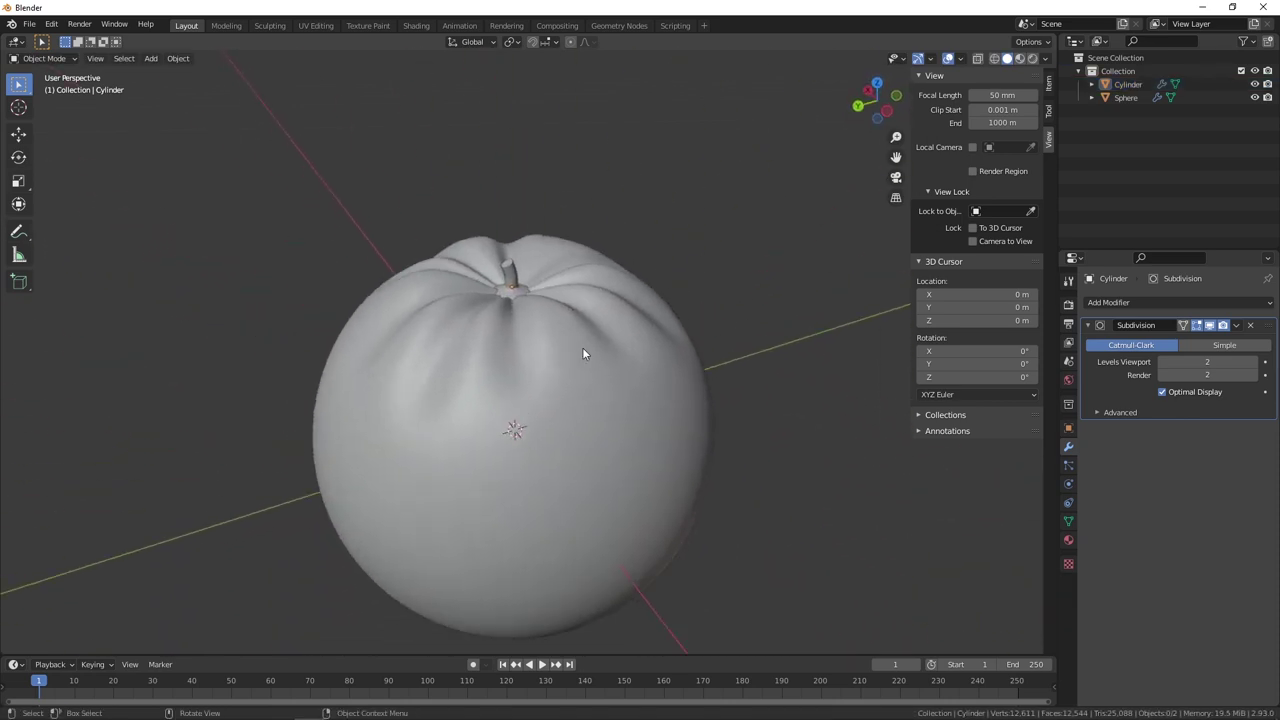
Select the orange sphere and inspect the stem's placement from several angles.
click(578, 342)
scroll(575, 343, down, 3)
middle_drag(530, 349, 451, 336)
scroll(547, 328, up, 3)
scroll(516, 296, down, 2)
mouse_move(514, 342)
middle_down()
mouse_move(600, 381)
mouse_move(543, 363)
mouse_move(520, 295)
middle_up()
scroll(537, 351, up, 3)
scroll(513, 288, down, 1)
scroll(513, 288, down, 1)
scroll(520, 295, up, 1)
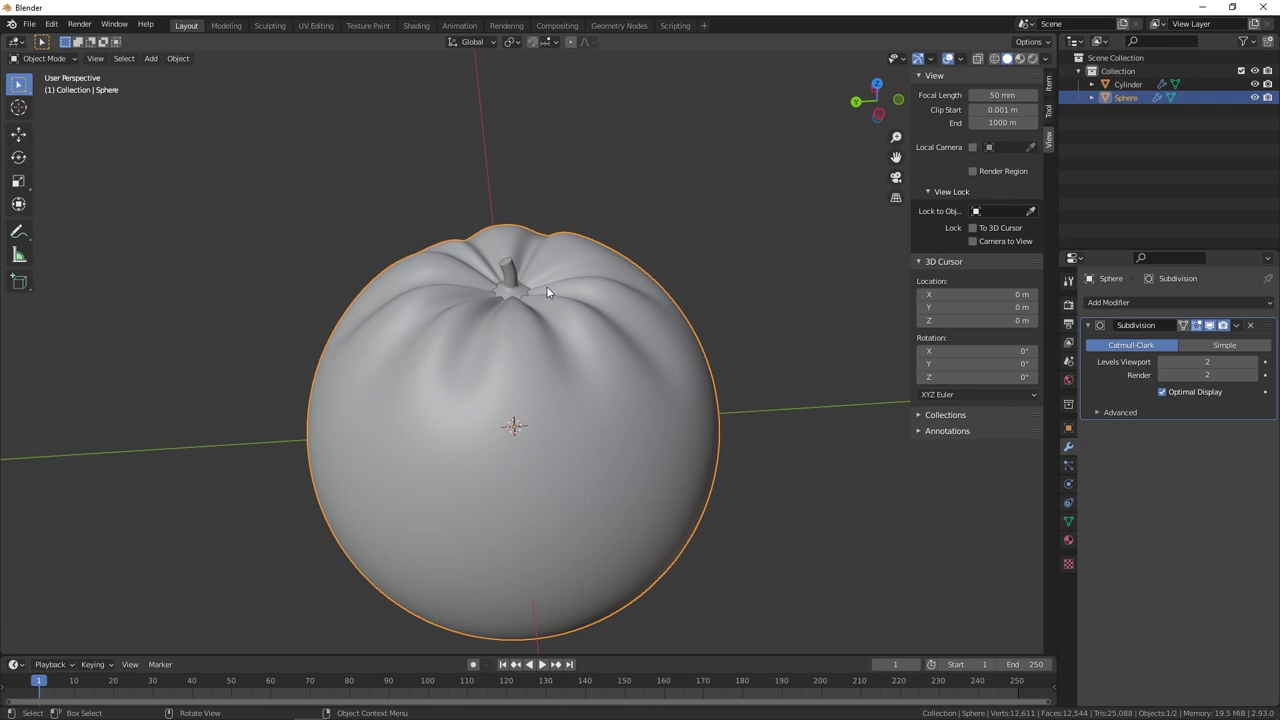
scroll(547, 290, down, 3)
mouse_move(547, 290)
middle_down()
mouse_move(627, 367)
mouse_move(530, 350)
middle_up()
scroll(602, 363, up, 4)
scroll(530, 350, down, 3)
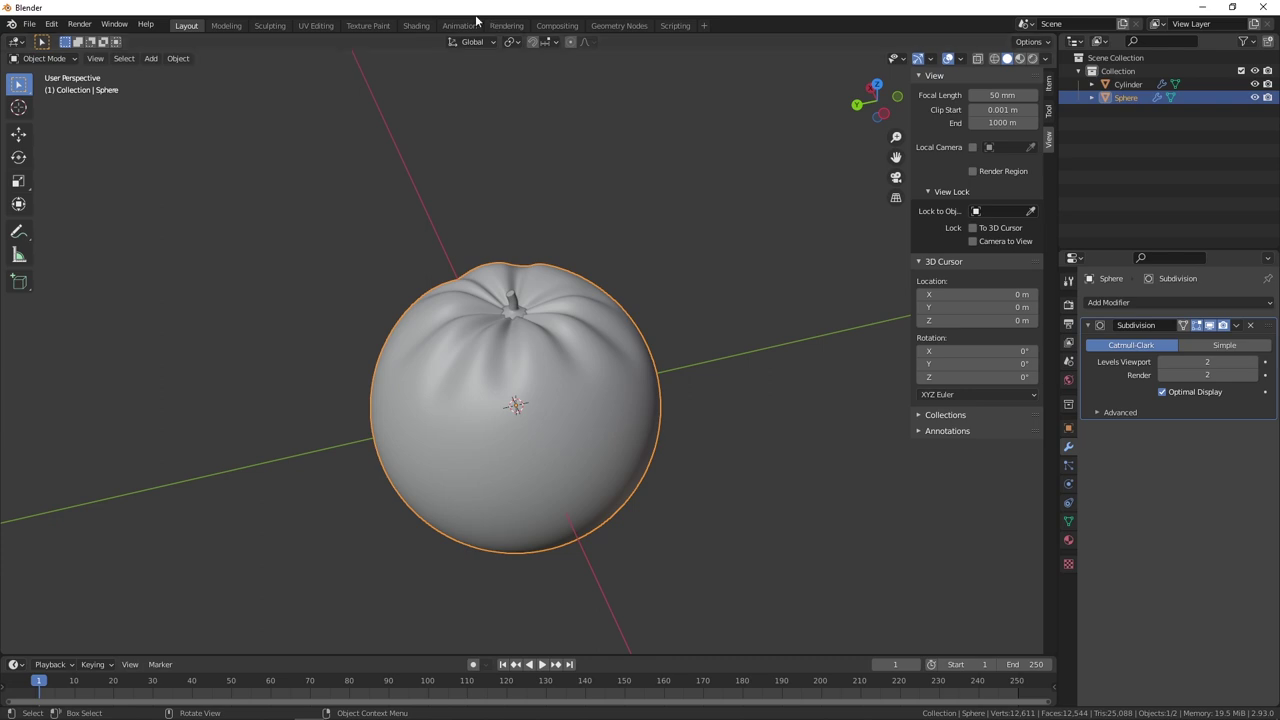
Switch to the Shading workspace and orbit to a top-down view of the fruit sphere.
click(416, 27)
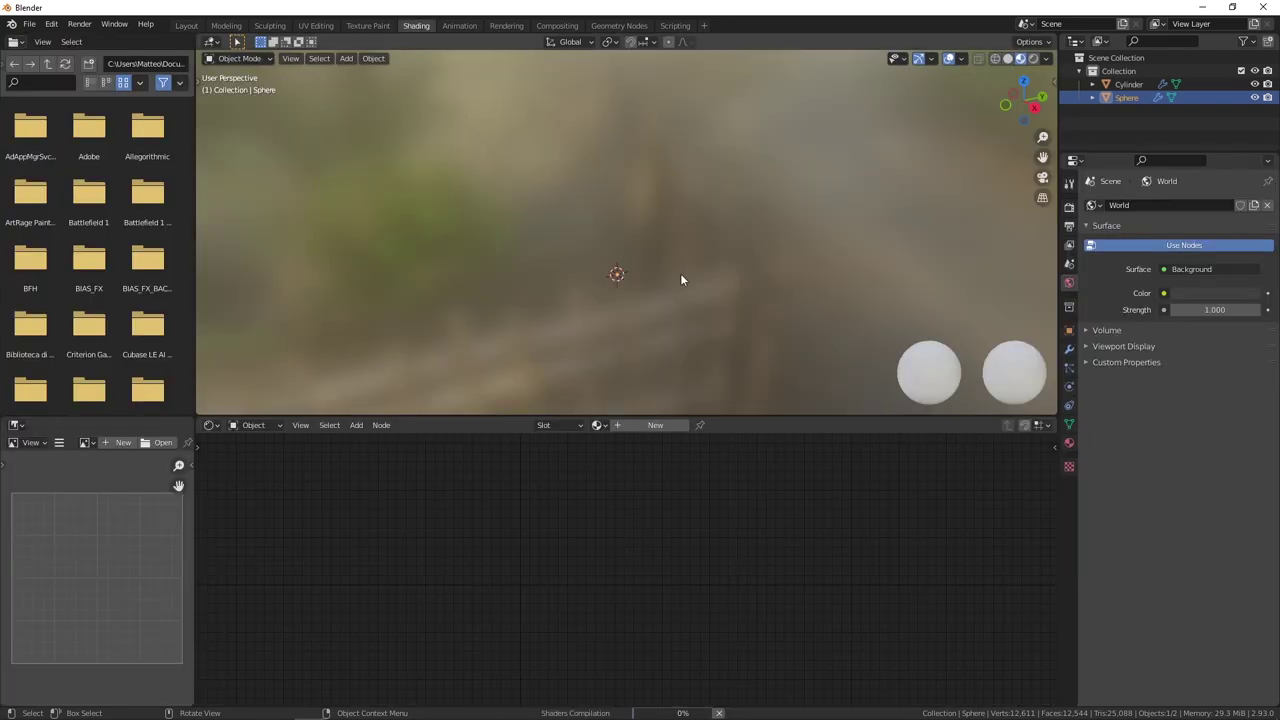
mouse_move(620, 243)
shift+right_down()
mouse_move(618, 299)
mouse_move(577, 266)
mouse_move(602, 283)
mouse_move(603, 247)
shift+right_up()
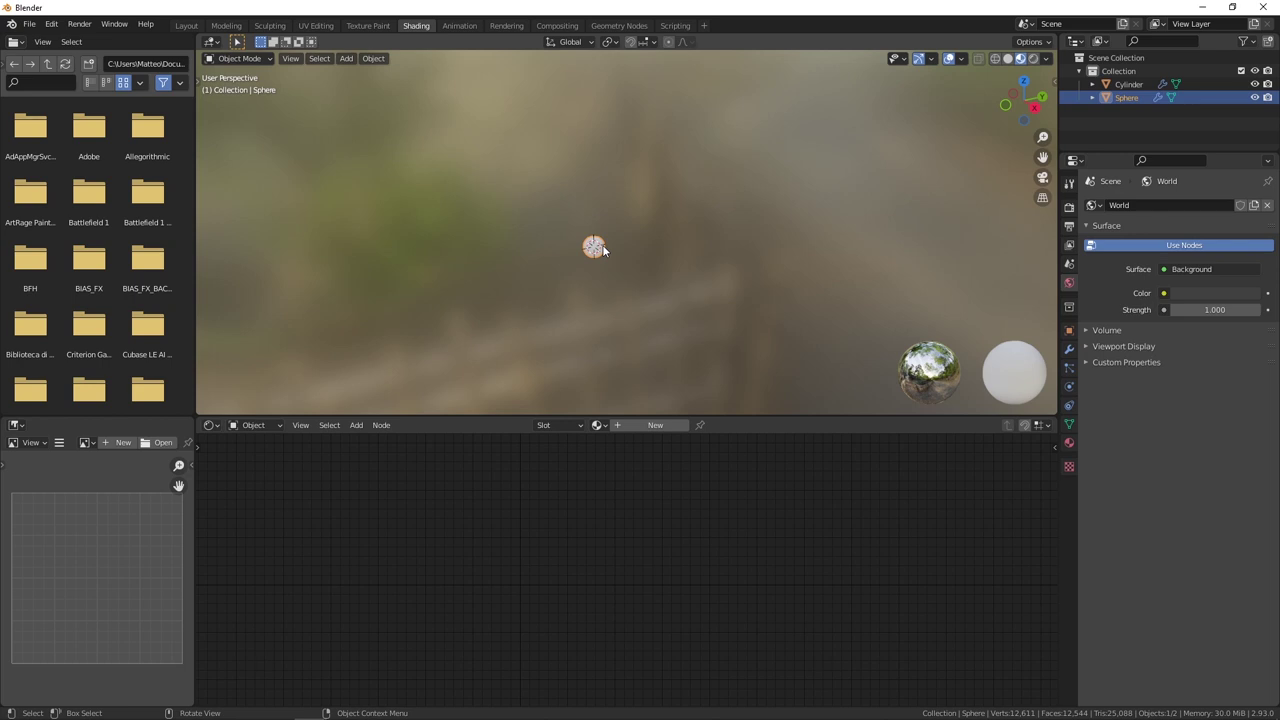
key(ctrl+z)
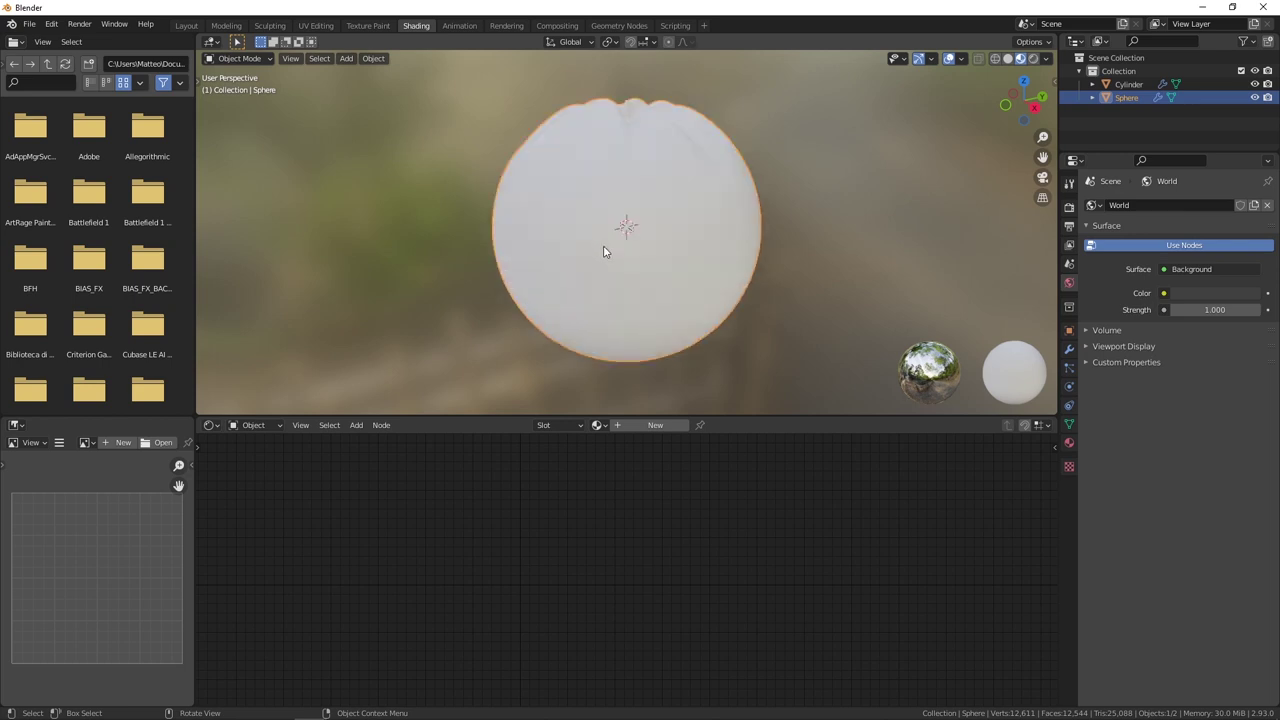
mouse_move(650, 176)
middle_down()
mouse_move(634, 223)
mouse_move(651, 200)
mouse_move(737, 214)
mouse_move(640, 281)
mouse_move(663, 274)
mouse_move(689, 226)
mouse_move(649, 209)
mouse_move(726, 226)
mouse_move(668, 200)
middle_up()
scroll(670, 248, down, 2)
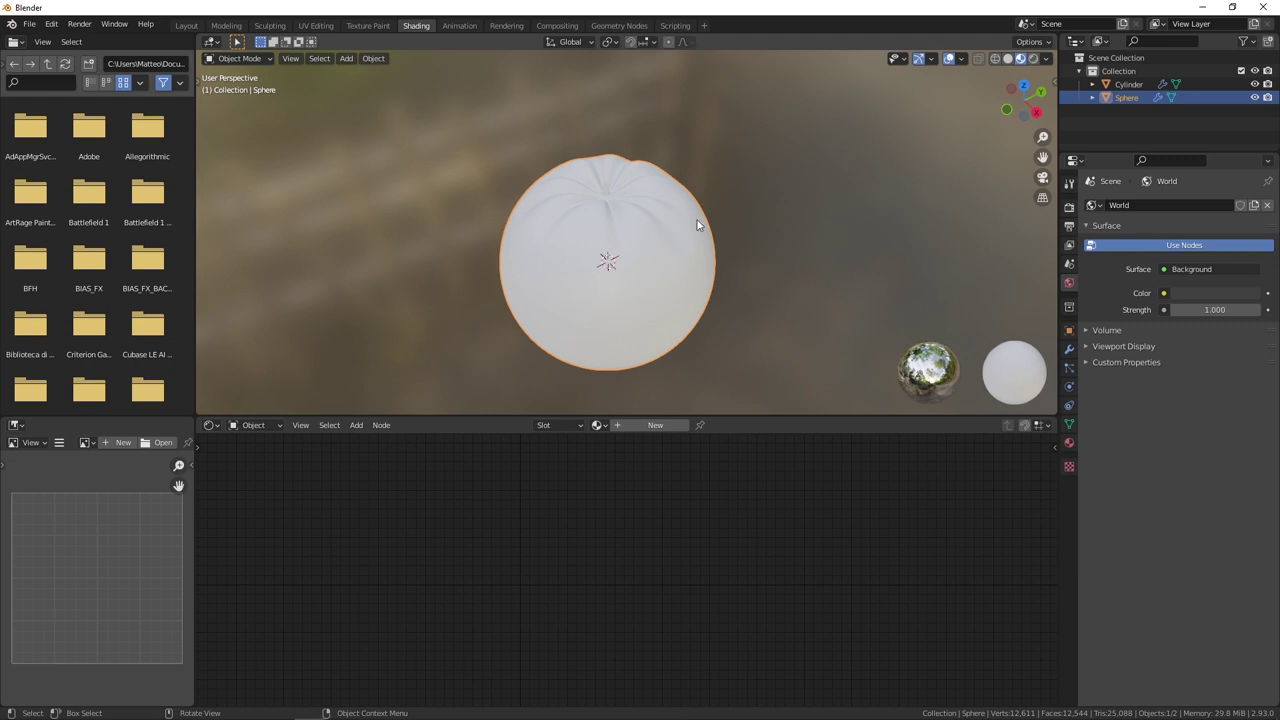
middle_drag(727, 219, 600, 284)
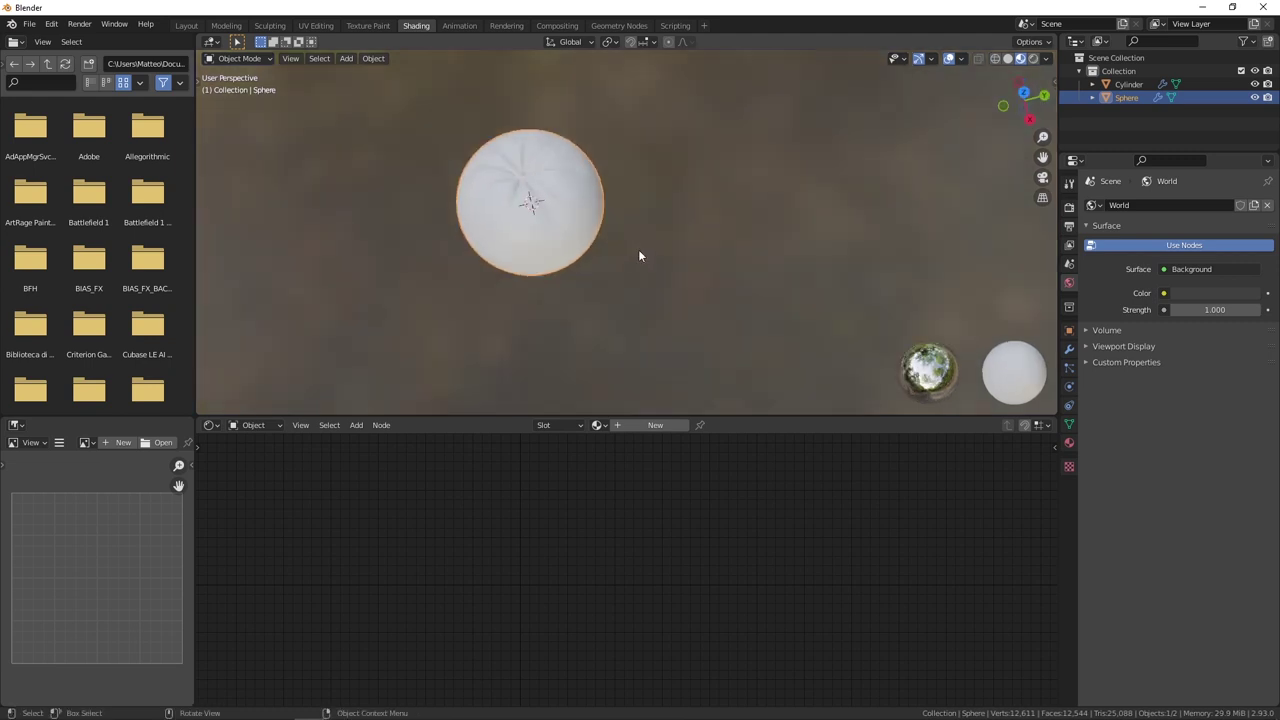
middle_drag(600, 289, 624, 257)
key(shift+a)
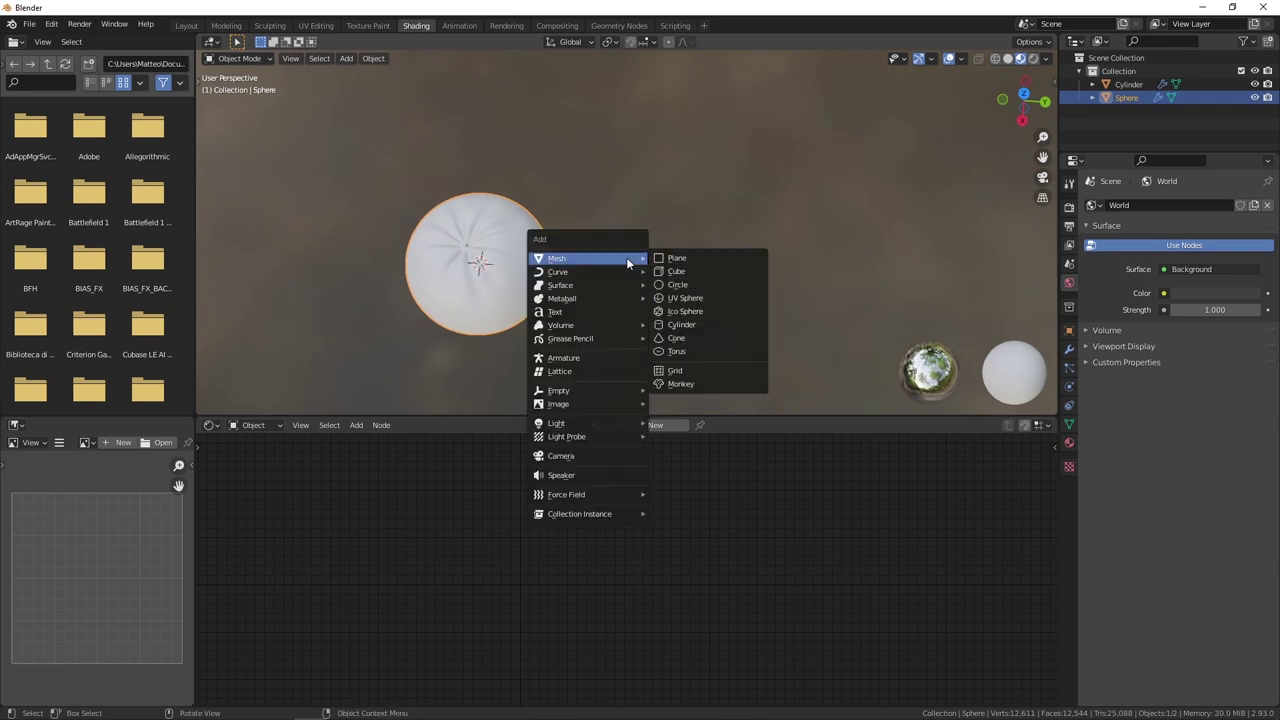
Add a mesh plane to the scene and scale it down.
click(671, 259)
scroll(655, 264, down, 4)
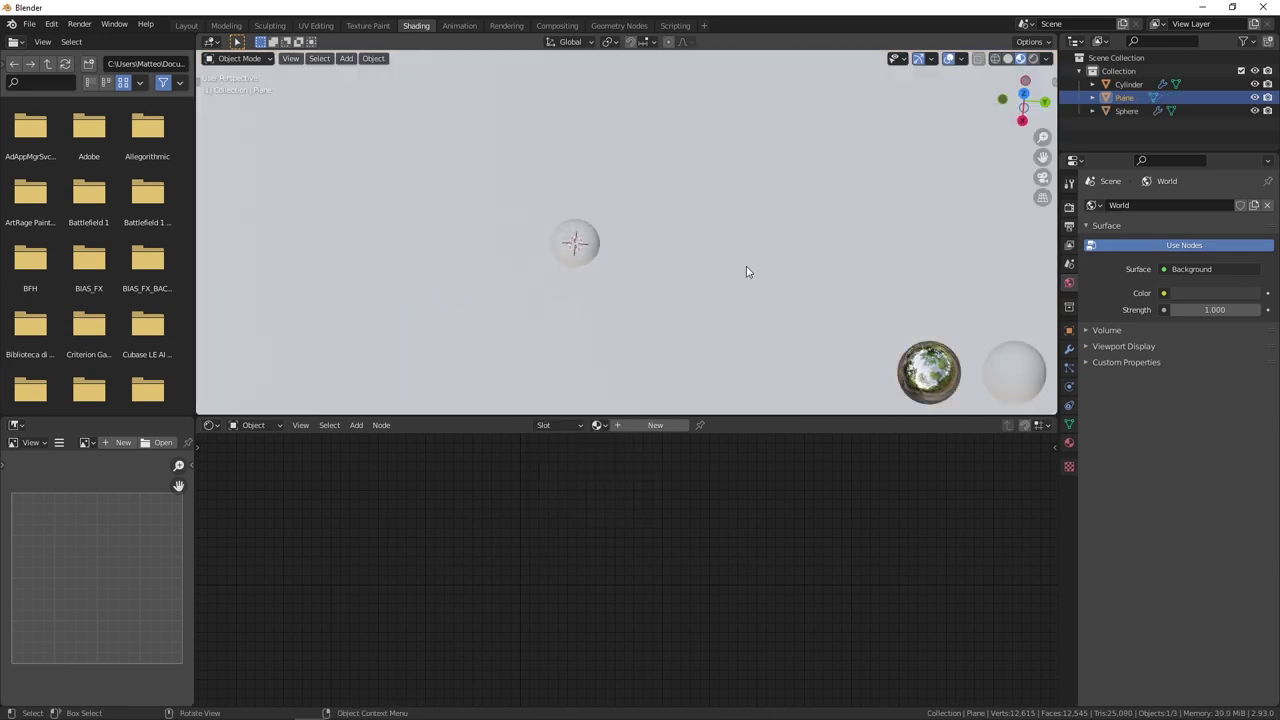
scroll(745, 271, down, 3)
key(s)
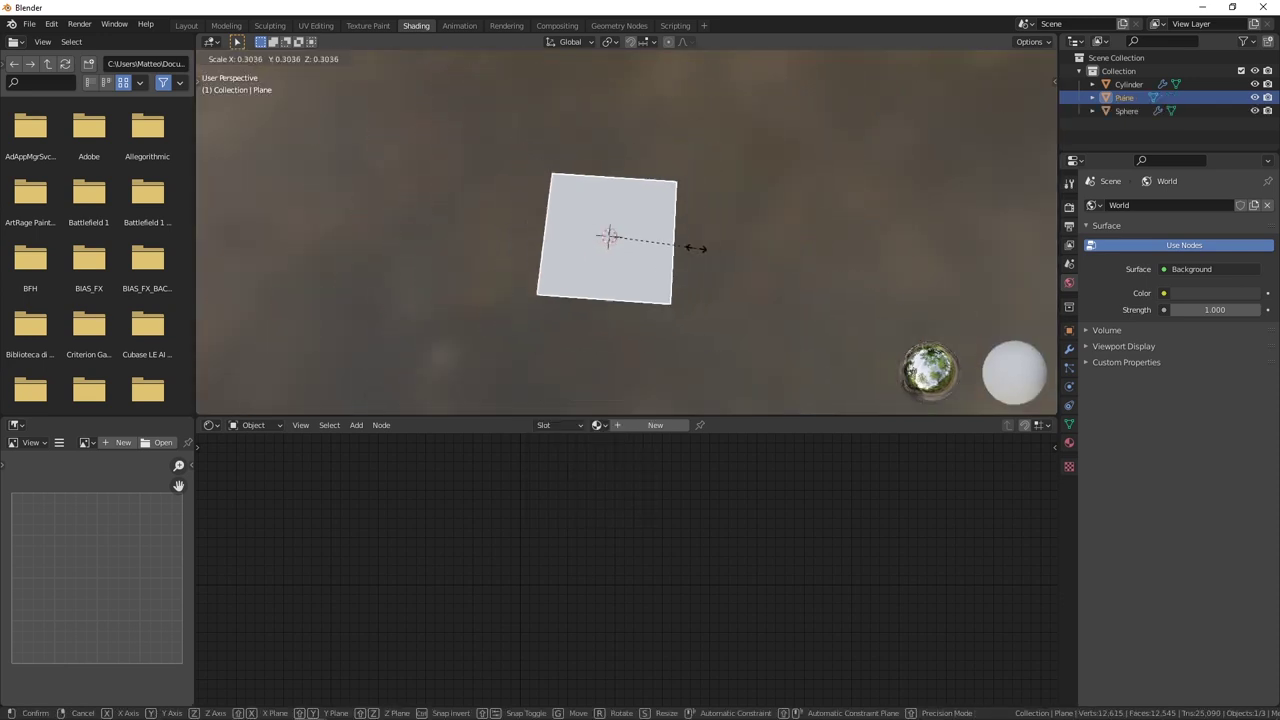
click(643, 258)
scroll(643, 258, up, 5)
scroll(643, 260, down, 3)
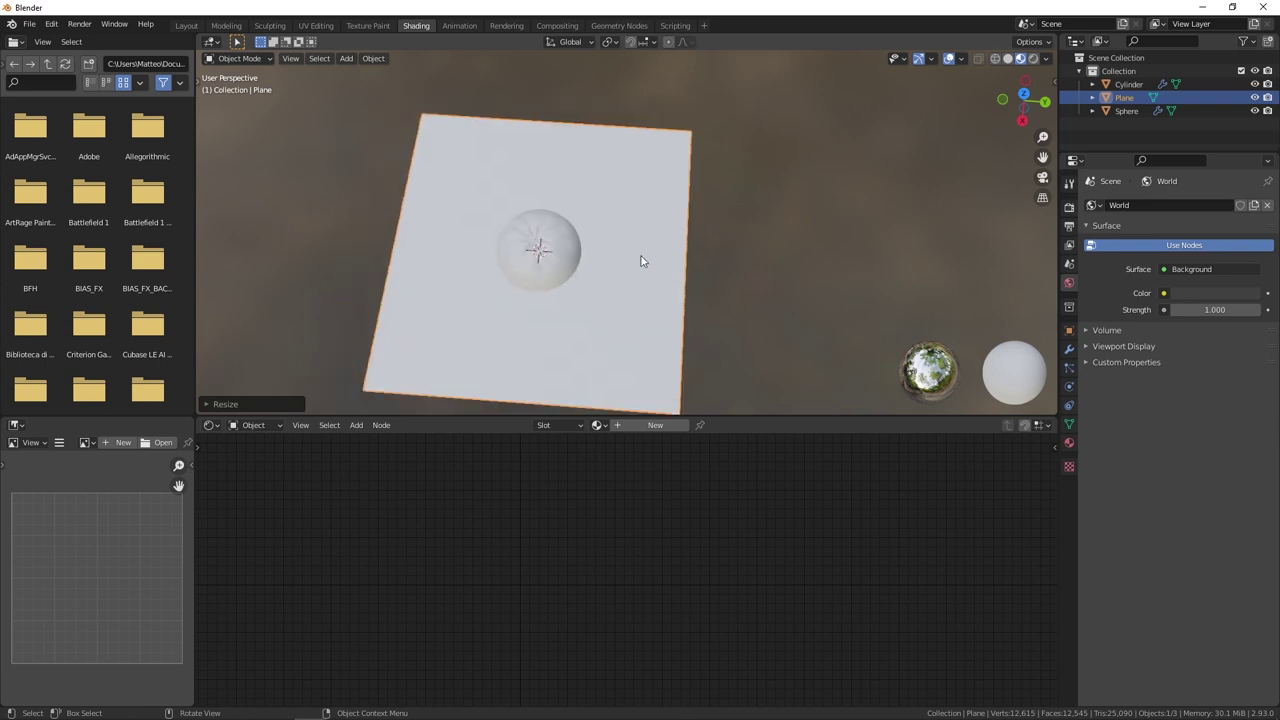
Move the plane along the Y axis so it lies beside the fruit.
key(g)
key(x)
key(y)
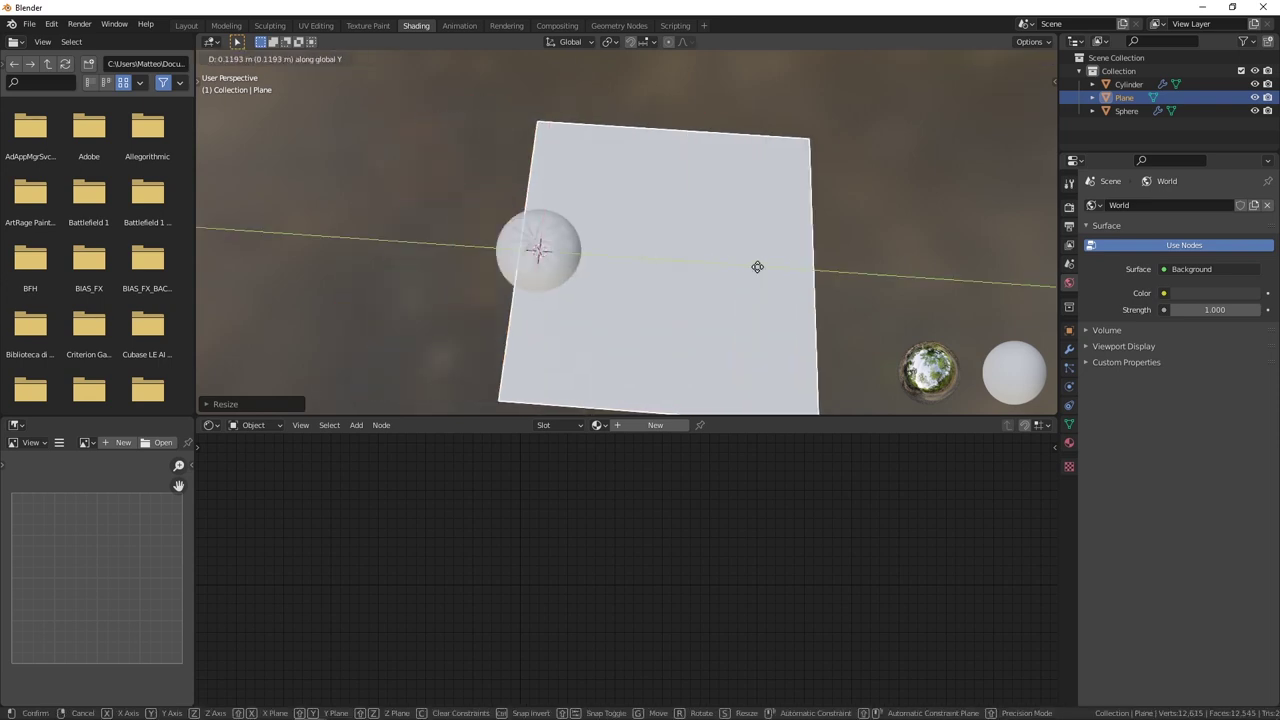
click(800, 235)
mouse_move(785, 221)
middle_down()
mouse_move(717, 160)
mouse_move(749, 151)
middle_up()
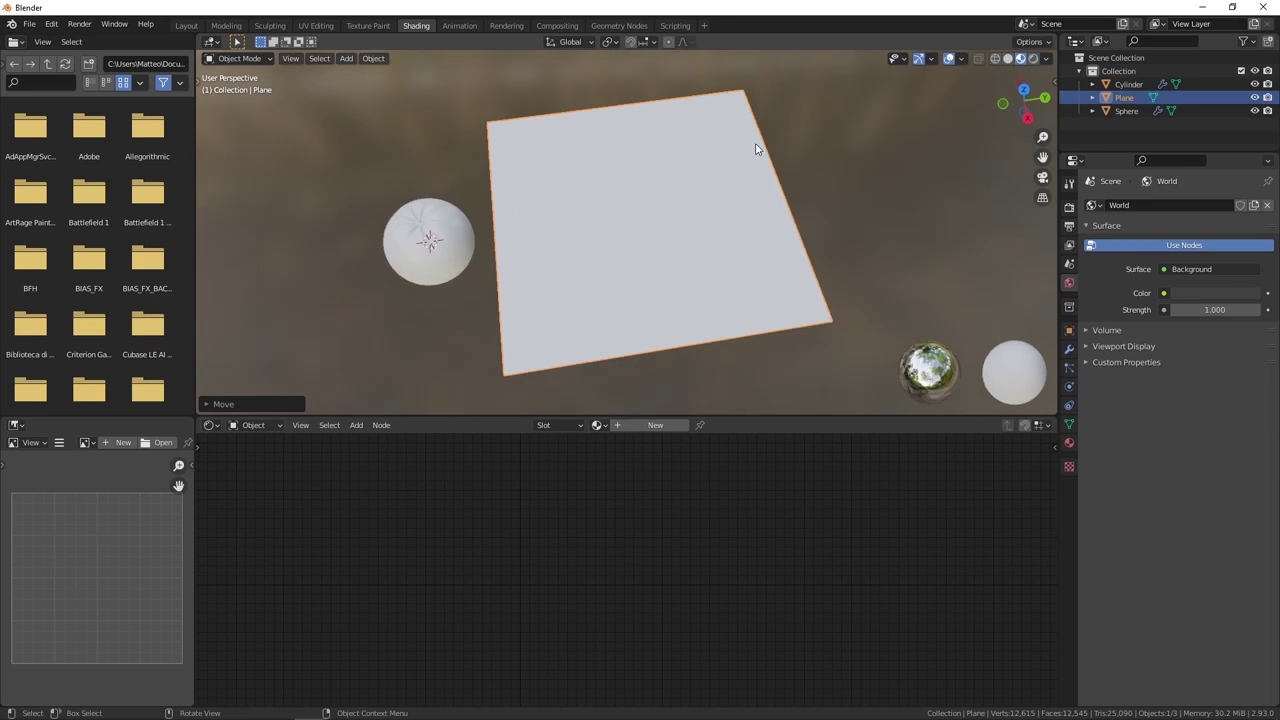
mouse_move(737, 160)
middle_down()
mouse_move(728, 214)
mouse_move(723, 203)
mouse_move(759, 206)
middle_up()
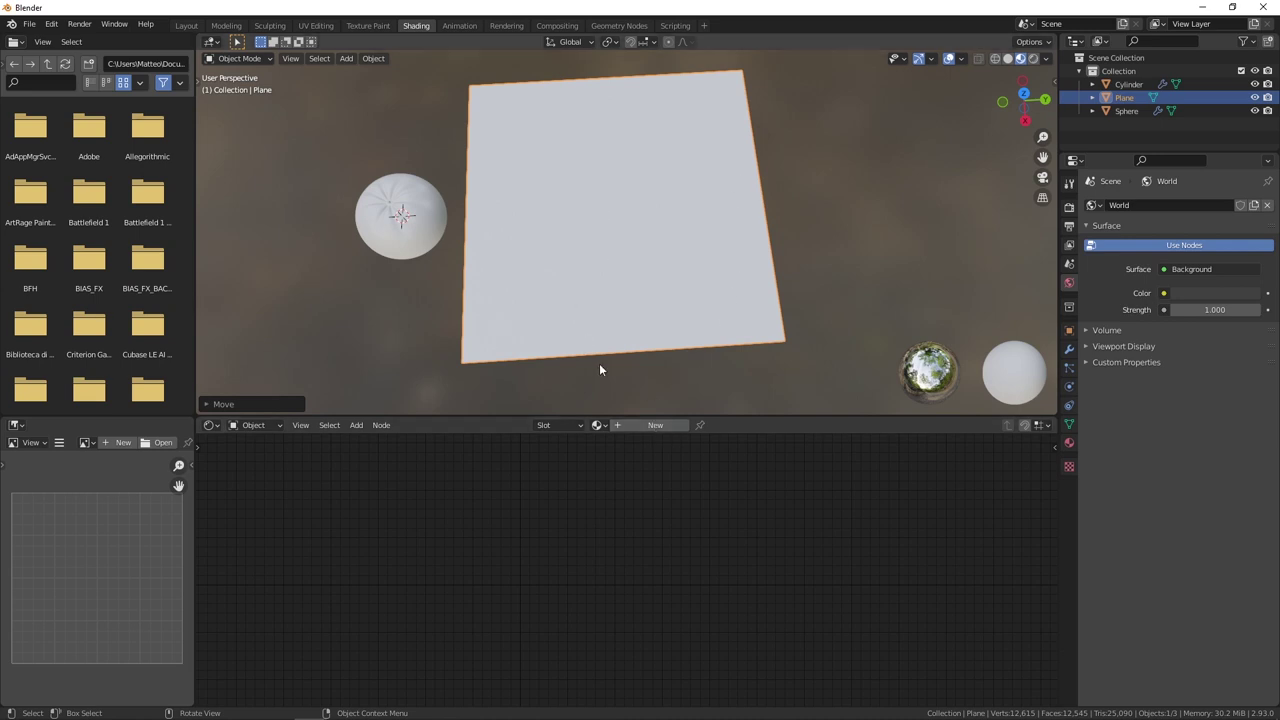
Give the plane a new material named testTexture with a Principled BSDF.
click(646, 425)
click(646, 425)
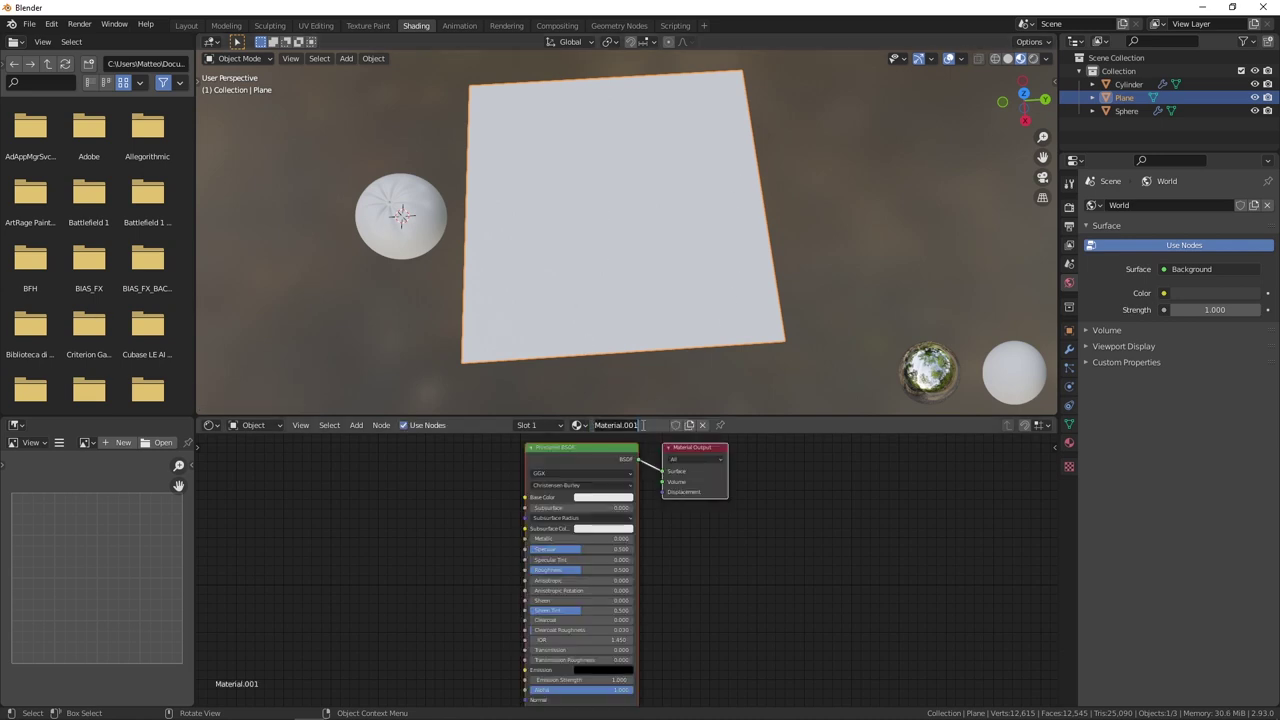
text(testTexture)
key(Return)
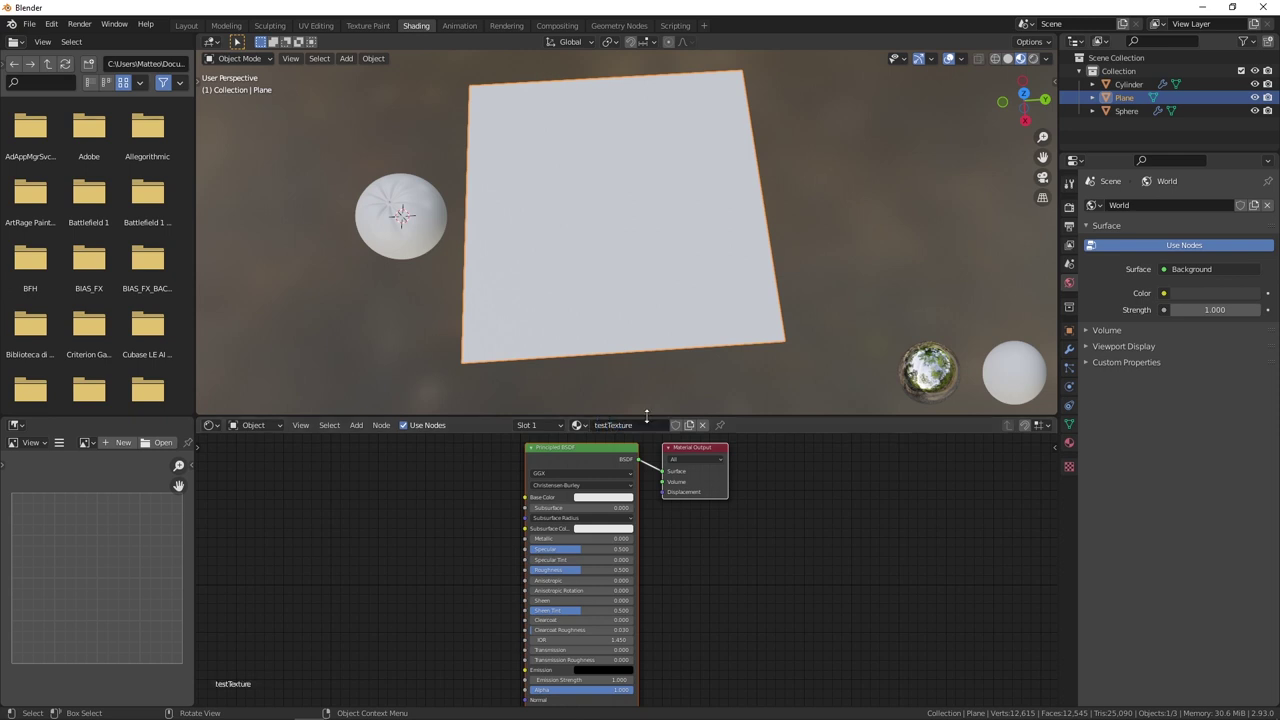
mouse_move(629, 260)
middle_down()
mouse_move(629, 234)
mouse_move(674, 271)
mouse_move(665, 380)
middle_up()
mouse_move(461, 491)
middle_down()
mouse_move(526, 506)
mouse_move(560, 477)
middle_up()
scroll(534, 471, down, 1)
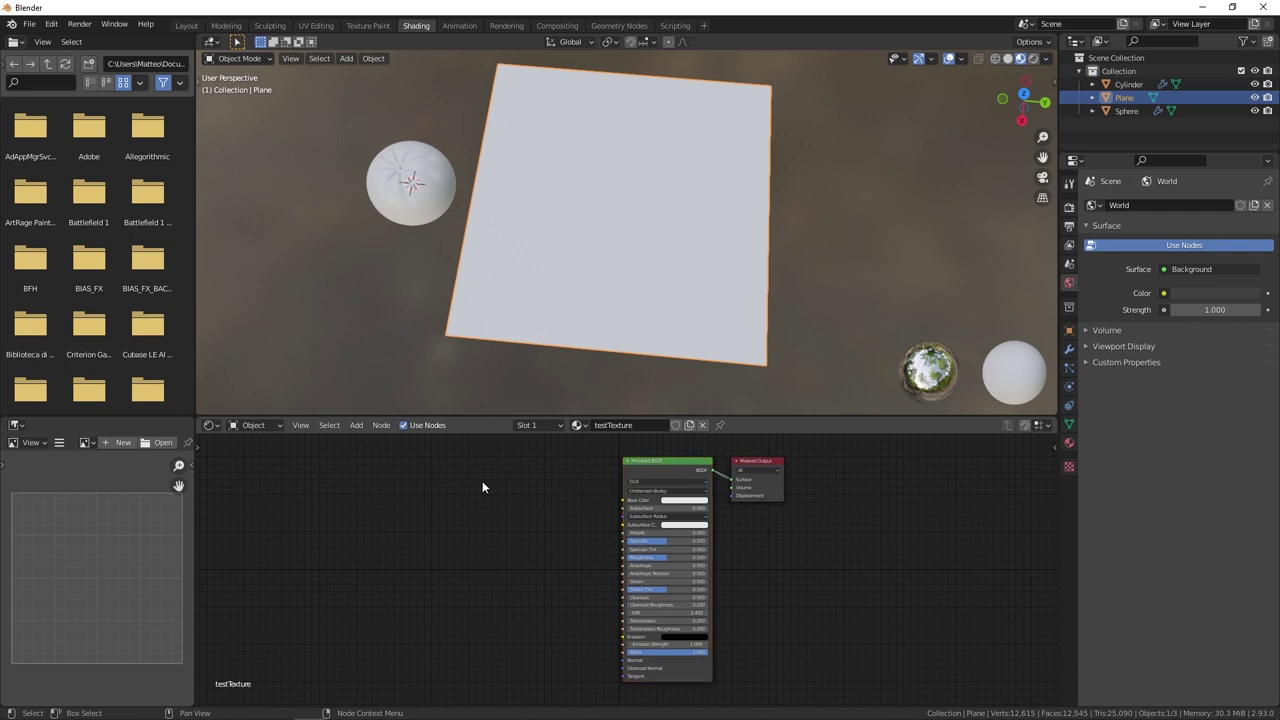
key(shift+a)
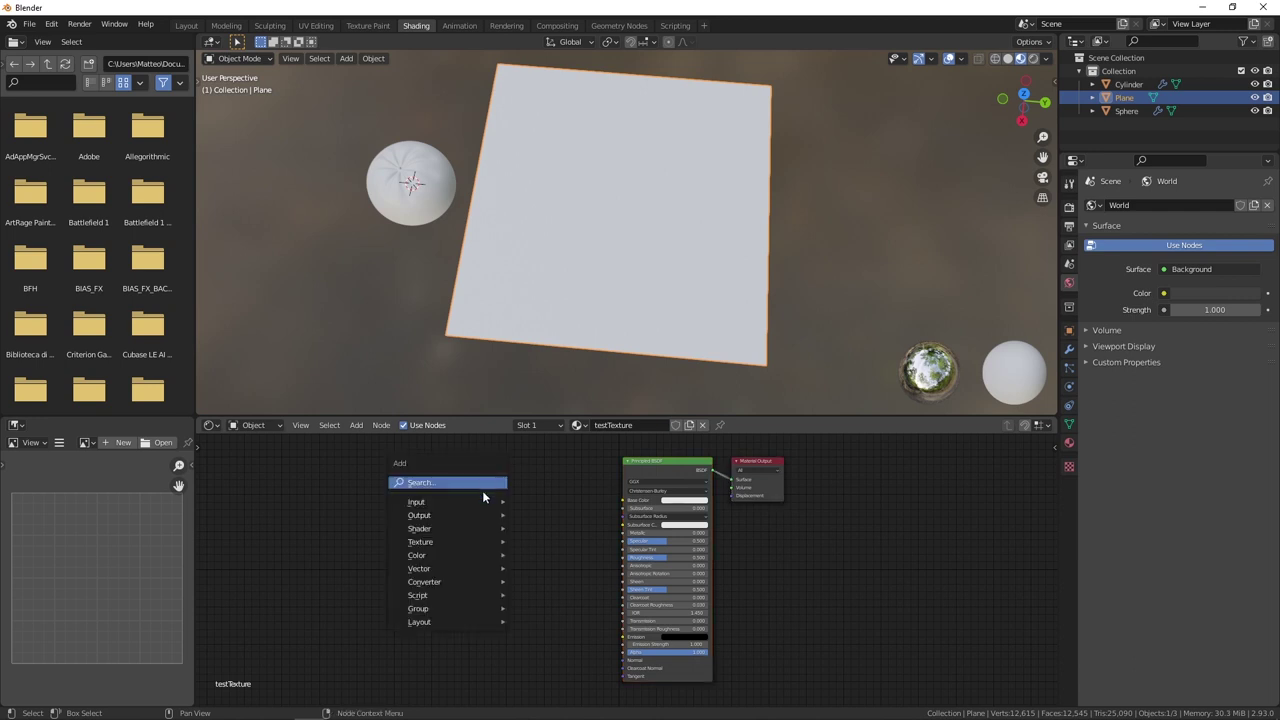
mouse_move(448, 542)
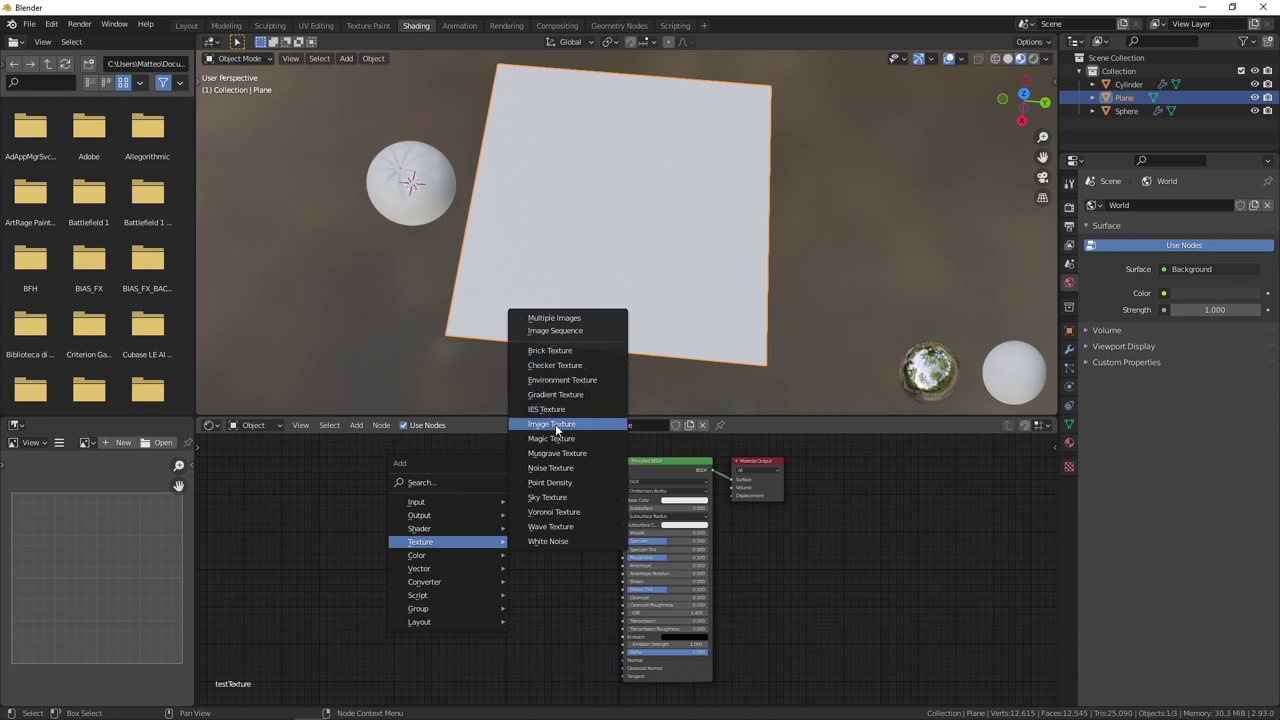
Add a Noise Texture node and place it left of the Principled BSDF.
key(Escape)
key(shift+a)
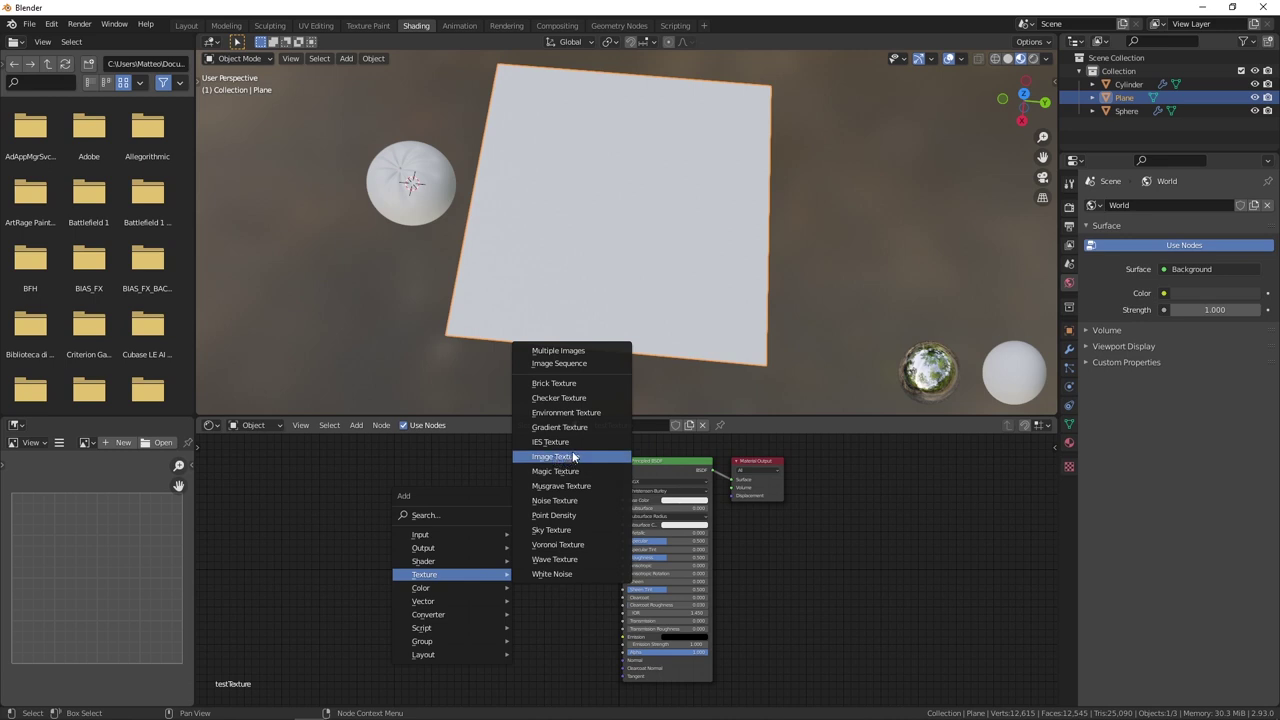
click(579, 504)
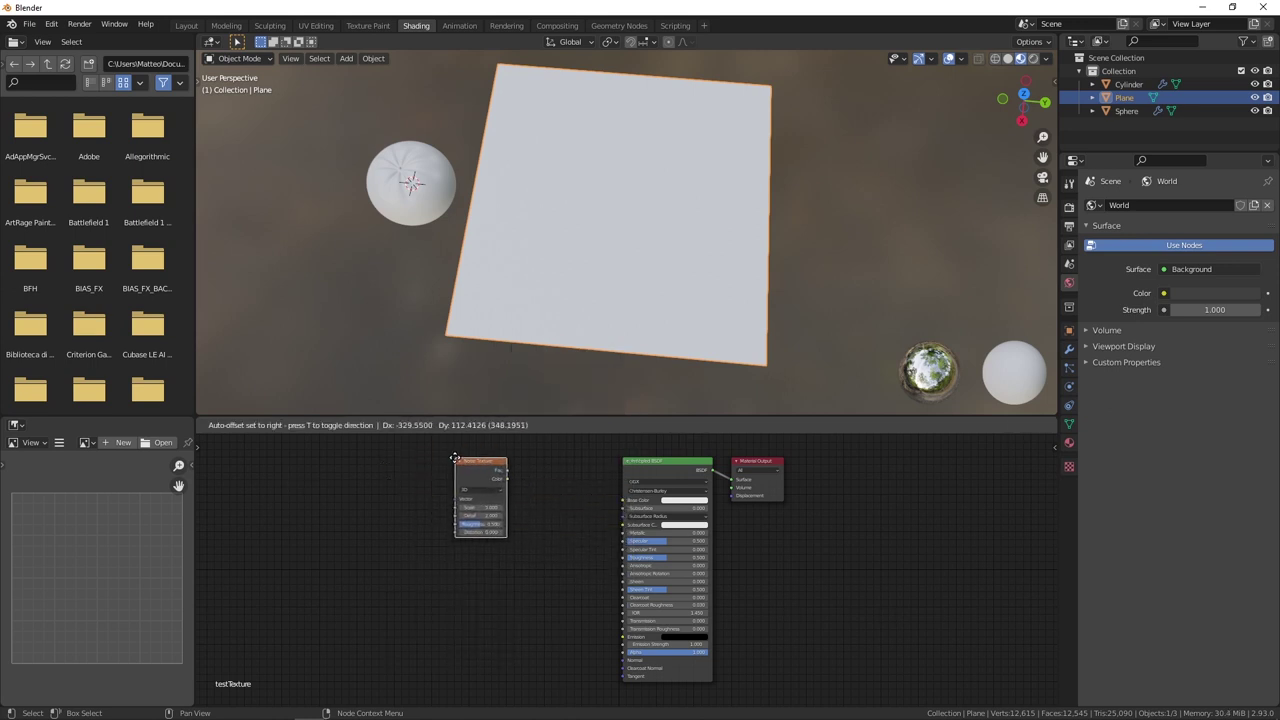
click(465, 470)
scroll(528, 577, up, 3)
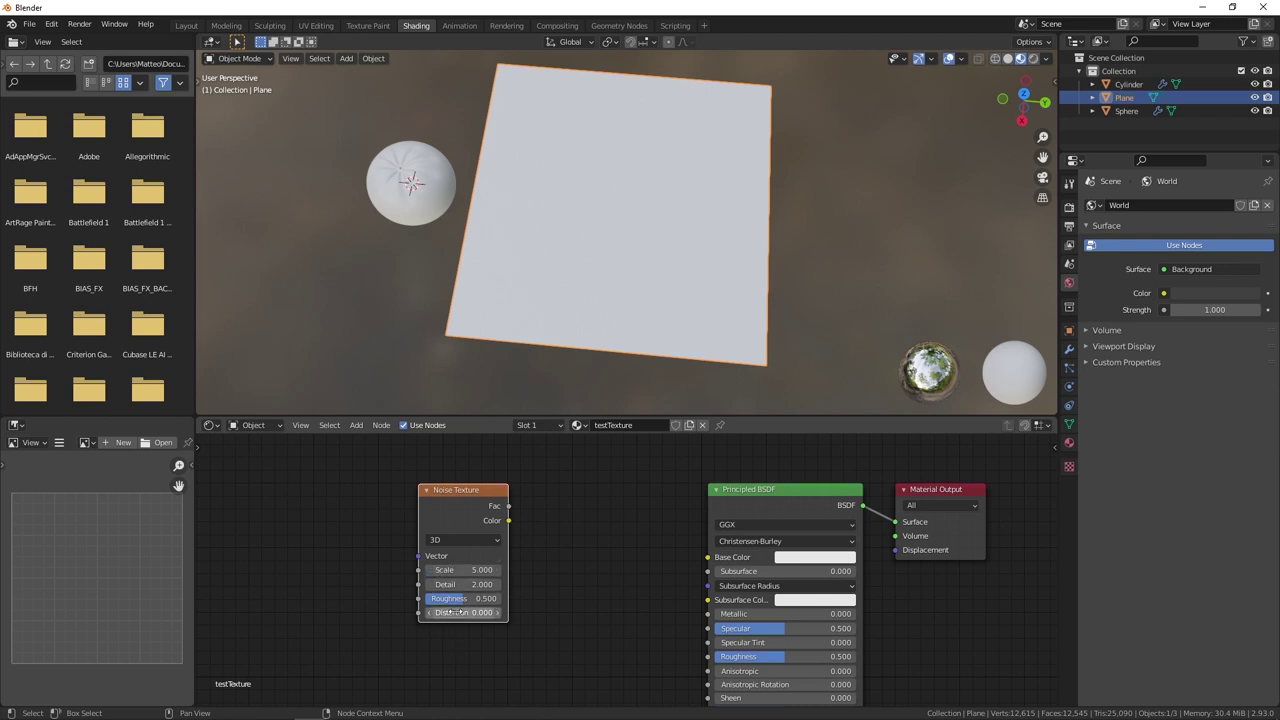
middle_drag(564, 568, 563, 548)
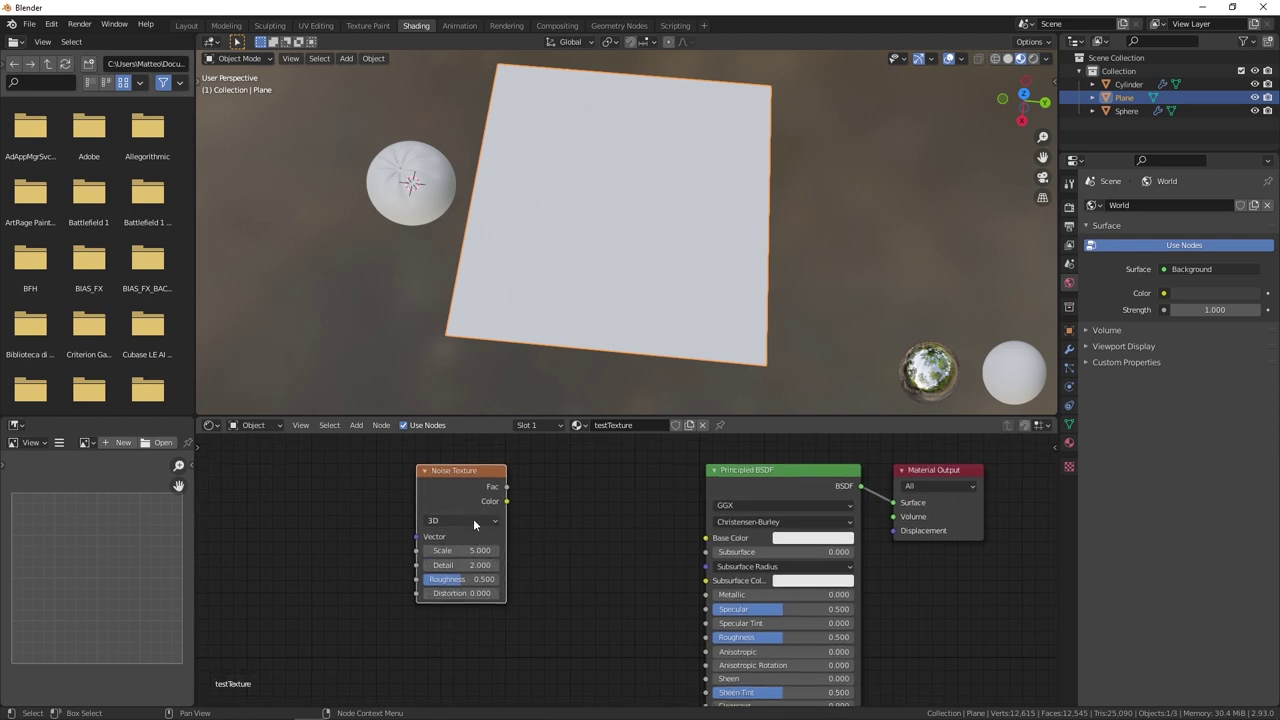
middle_drag(584, 539, 540, 553)
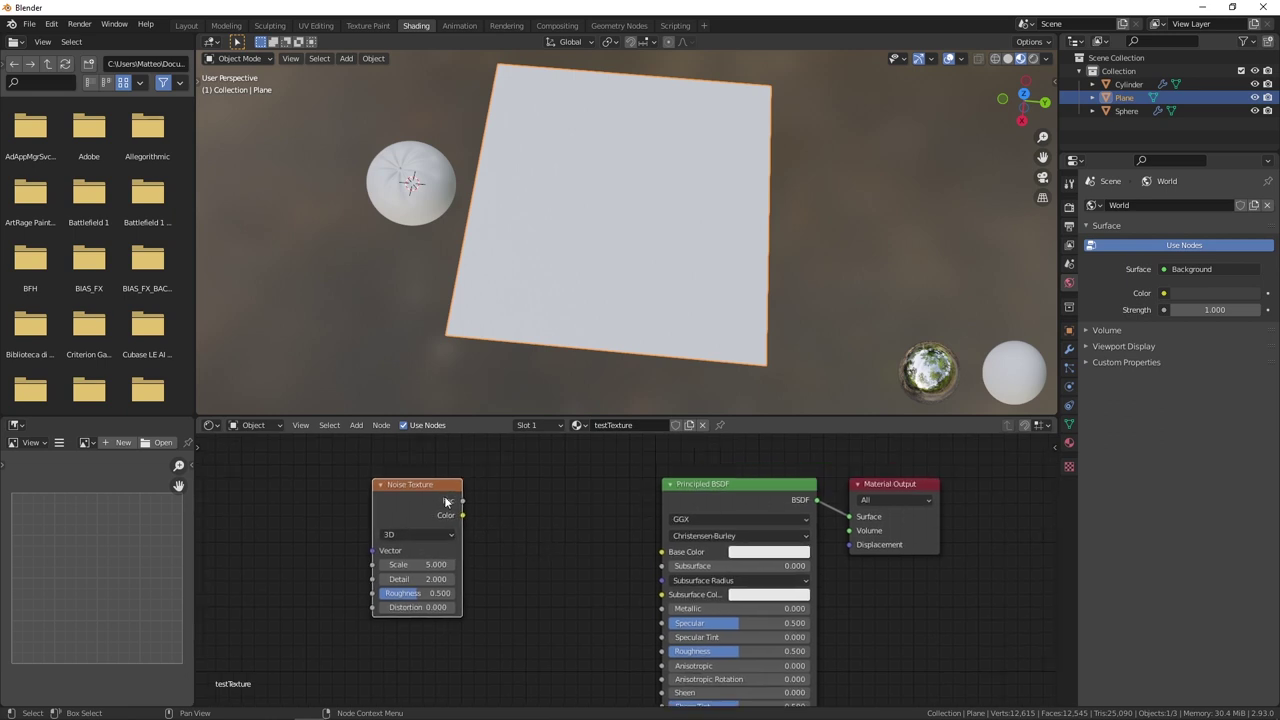
drag(447, 485, 478, 471)
Link the Noise Texture's Fac output to the Principled BSDF Base Color.
scroll(580, 486, down, 1)
middle_drag(580, 486, 483, 492)
scroll(483, 492, down, 1)
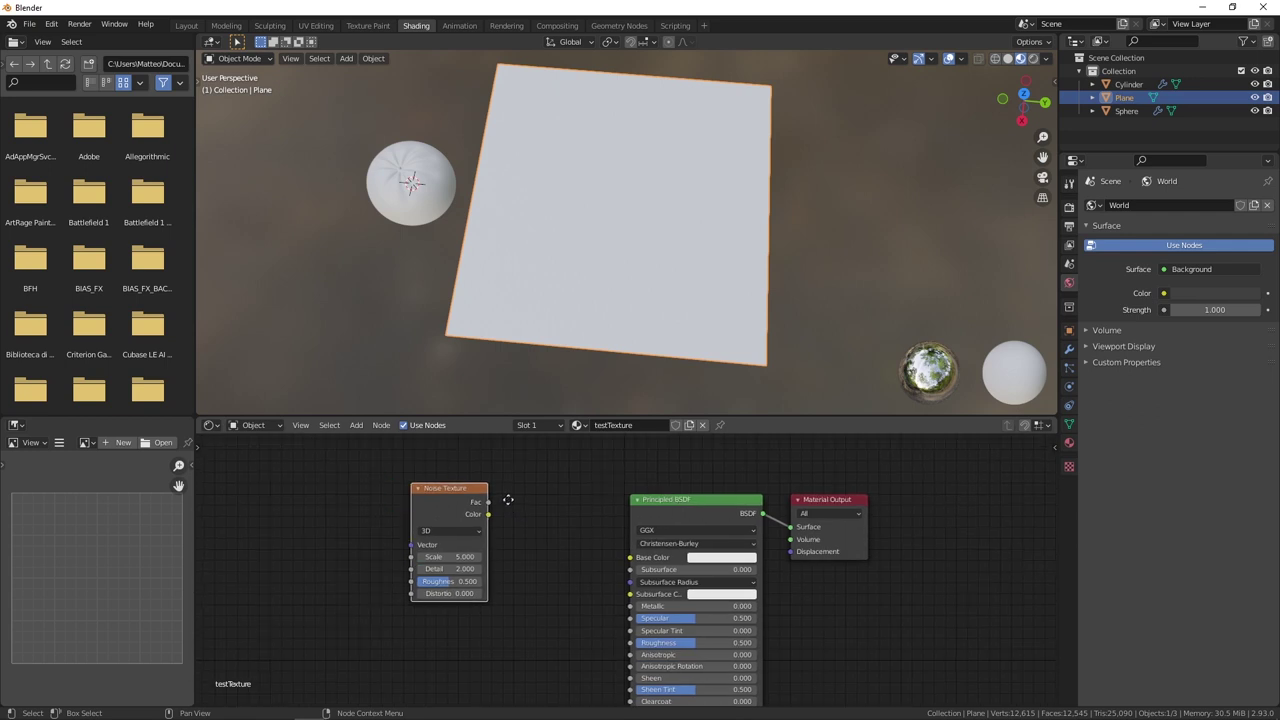
drag(488, 503, 629, 557)
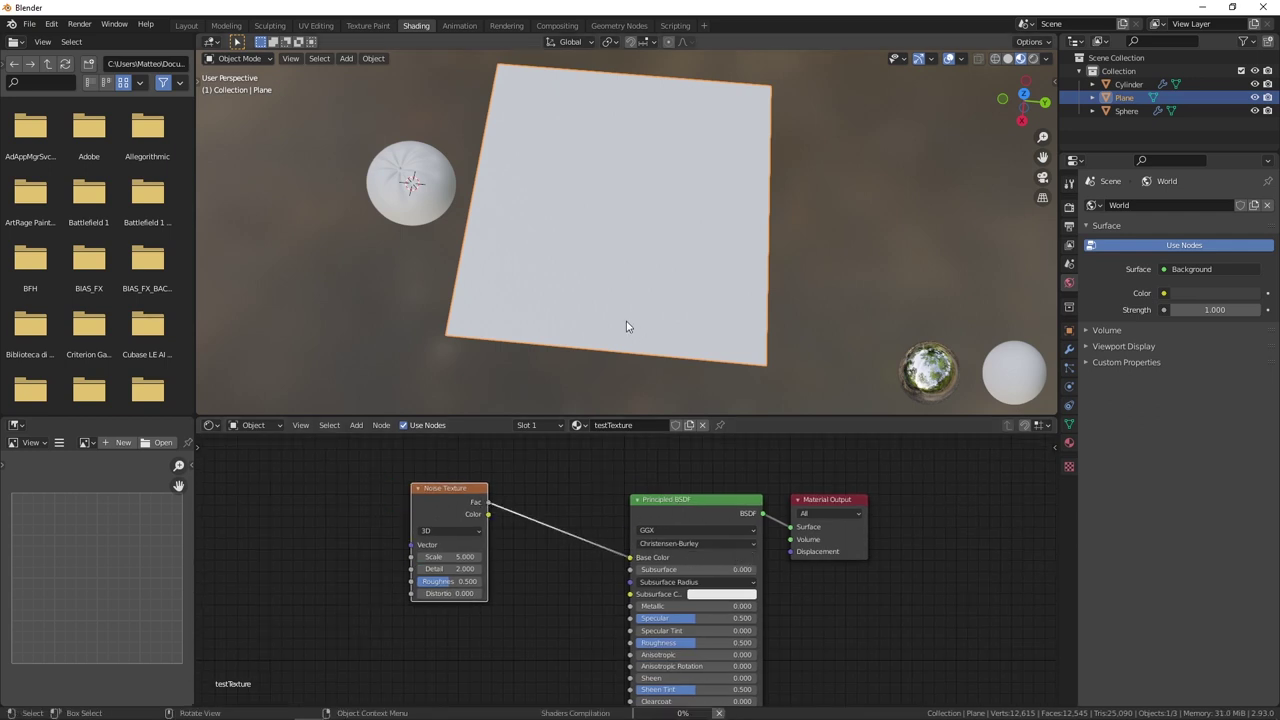
mouse_move(630, 345)
middle_down()
mouse_move(680, 289)
mouse_move(666, 283)
mouse_move(663, 318)
mouse_move(663, 266)
mouse_move(623, 220)
mouse_move(655, 259)
mouse_move(674, 217)
mouse_move(606, 163)
mouse_move(674, 143)
mouse_move(669, 206)
mouse_move(691, 188)
mouse_move(677, 220)
middle_up()
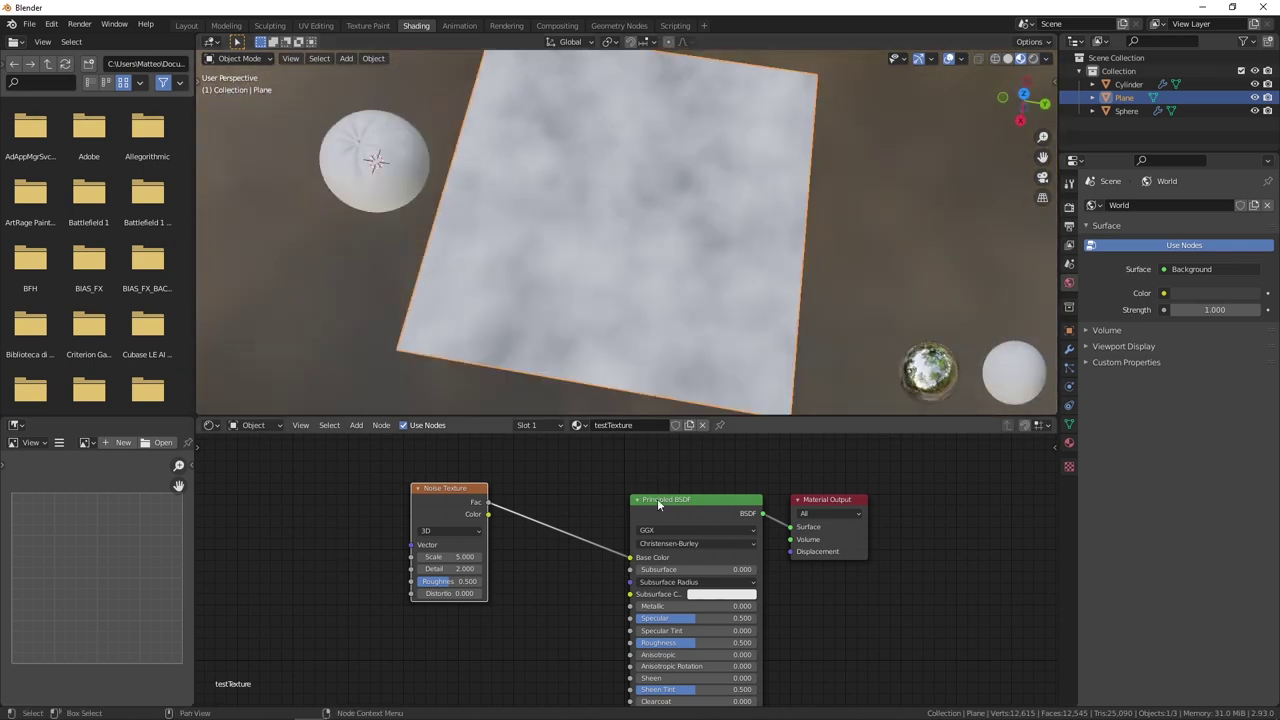
Rearrange the shader nodes and preview the Noise Texture Fac on the plane via a Viewer node.
drag(657, 503, 637, 554)
drag(821, 499, 839, 478)
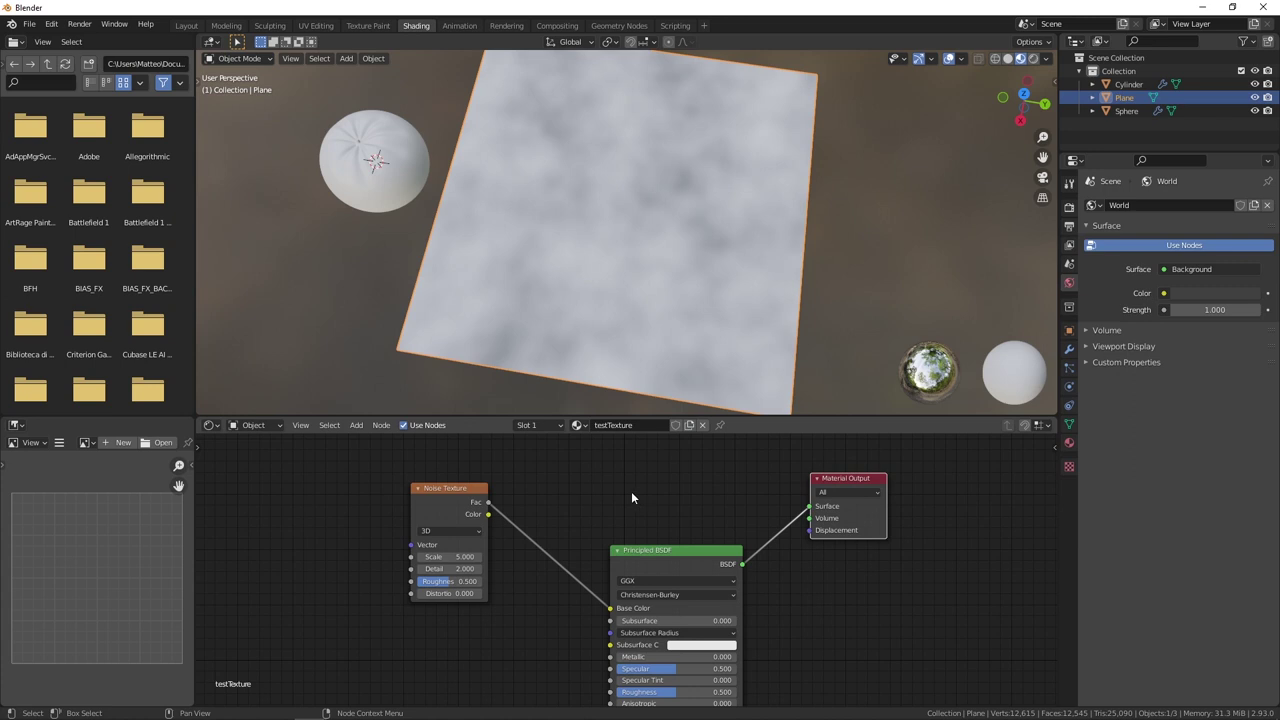
ctrl+shift+click(440, 490)
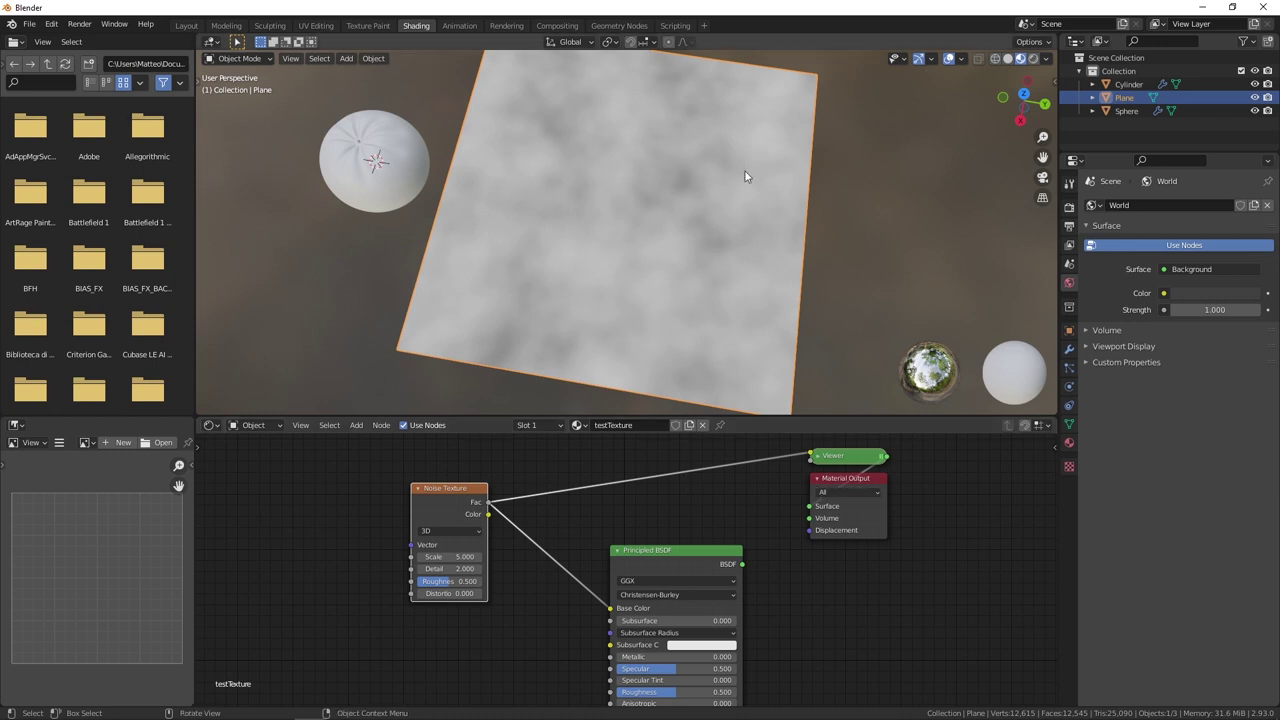
middle_drag(745, 171, 694, 220)
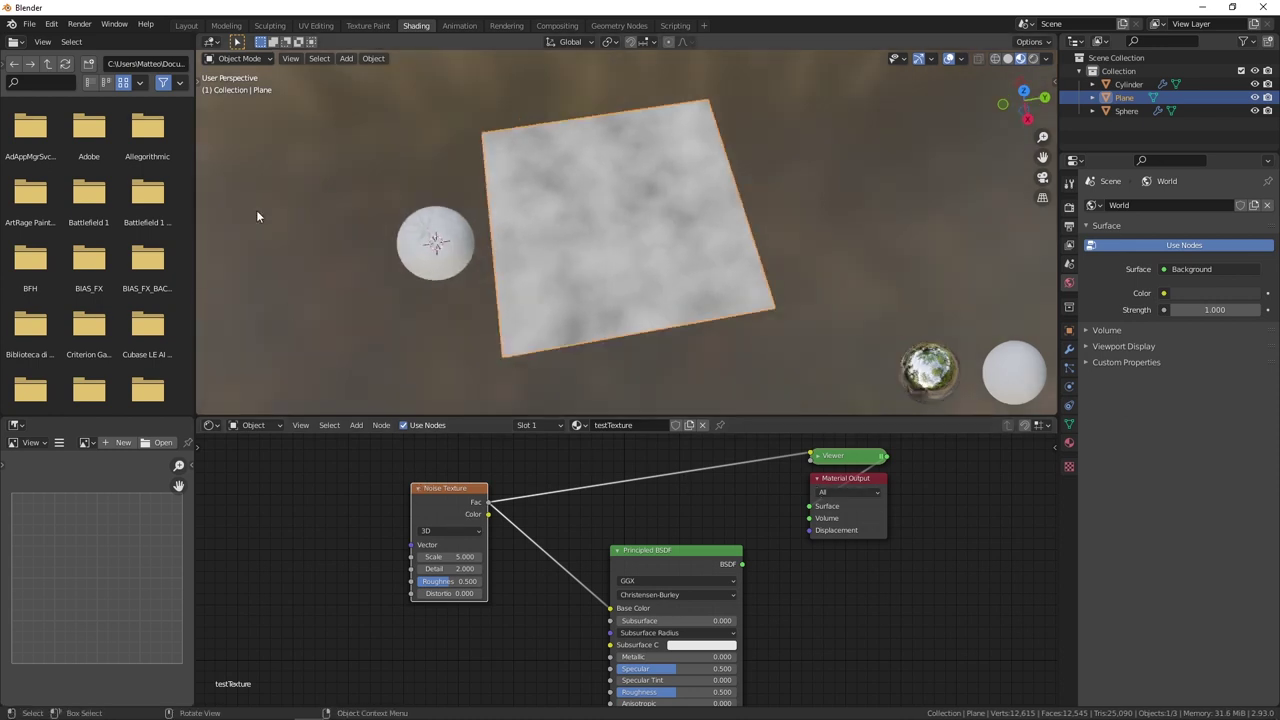
click(51, 23)
click(103, 216)
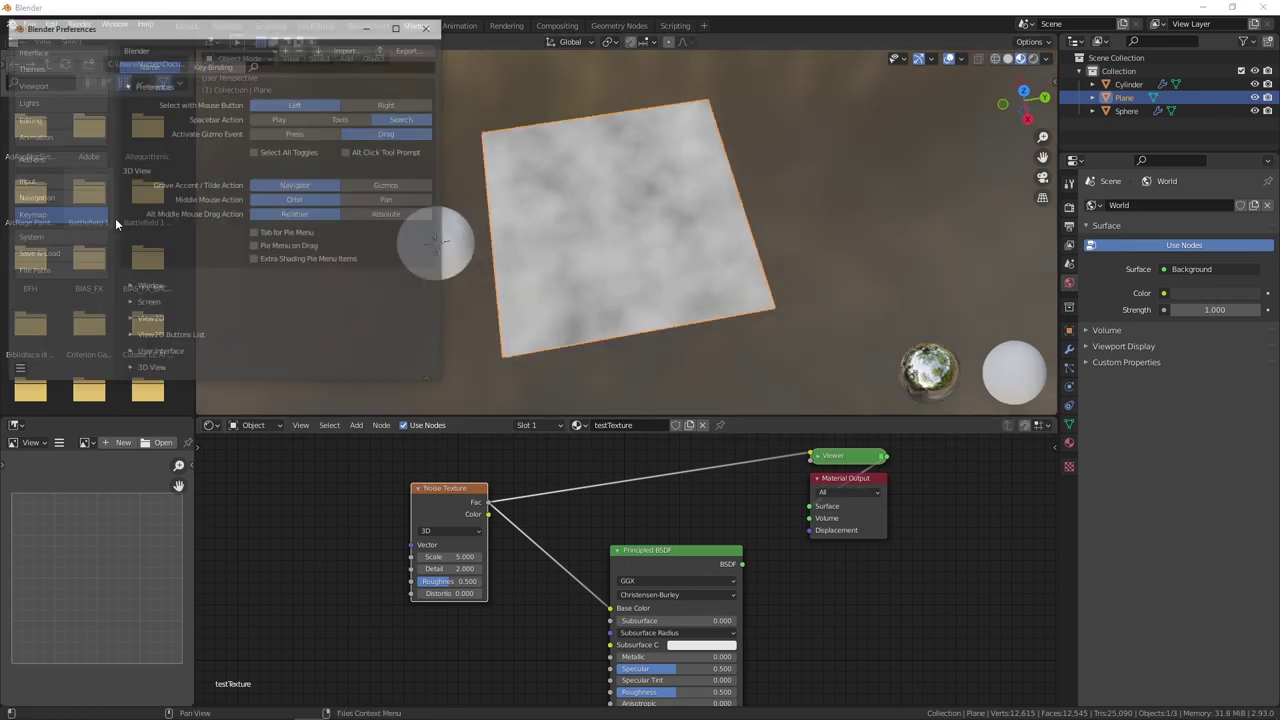
click(44, 162)
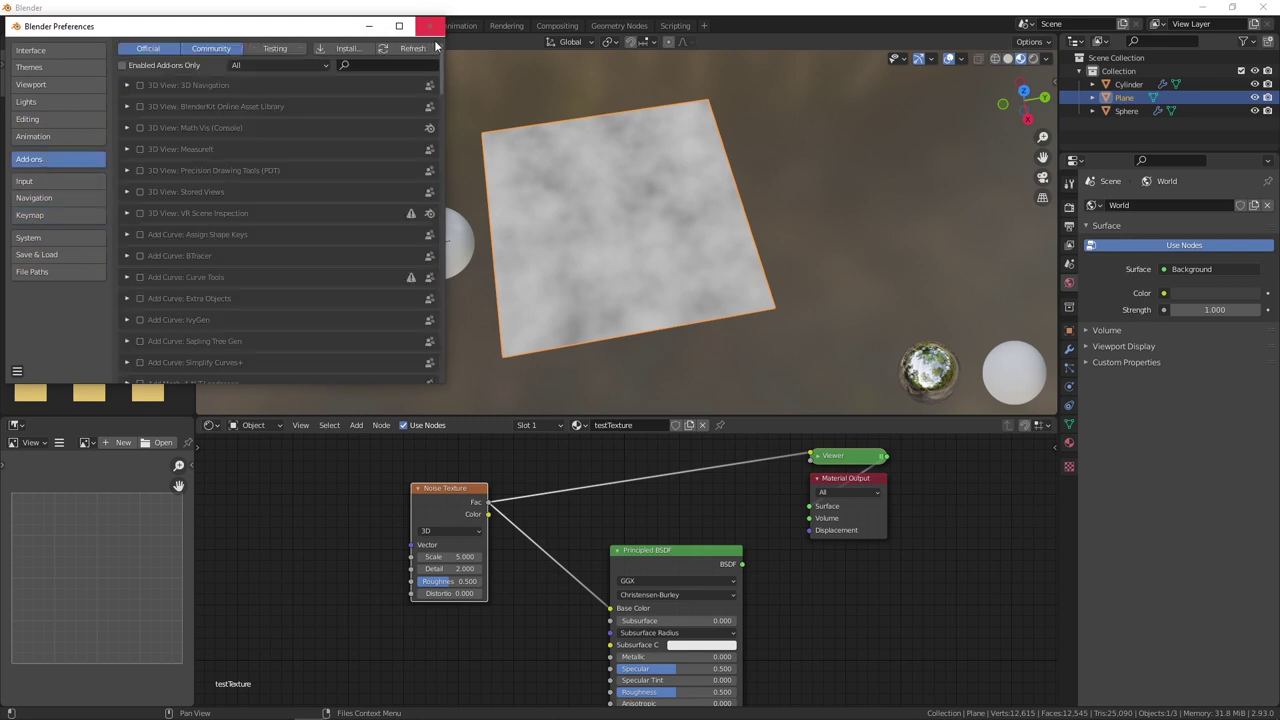
text(node)
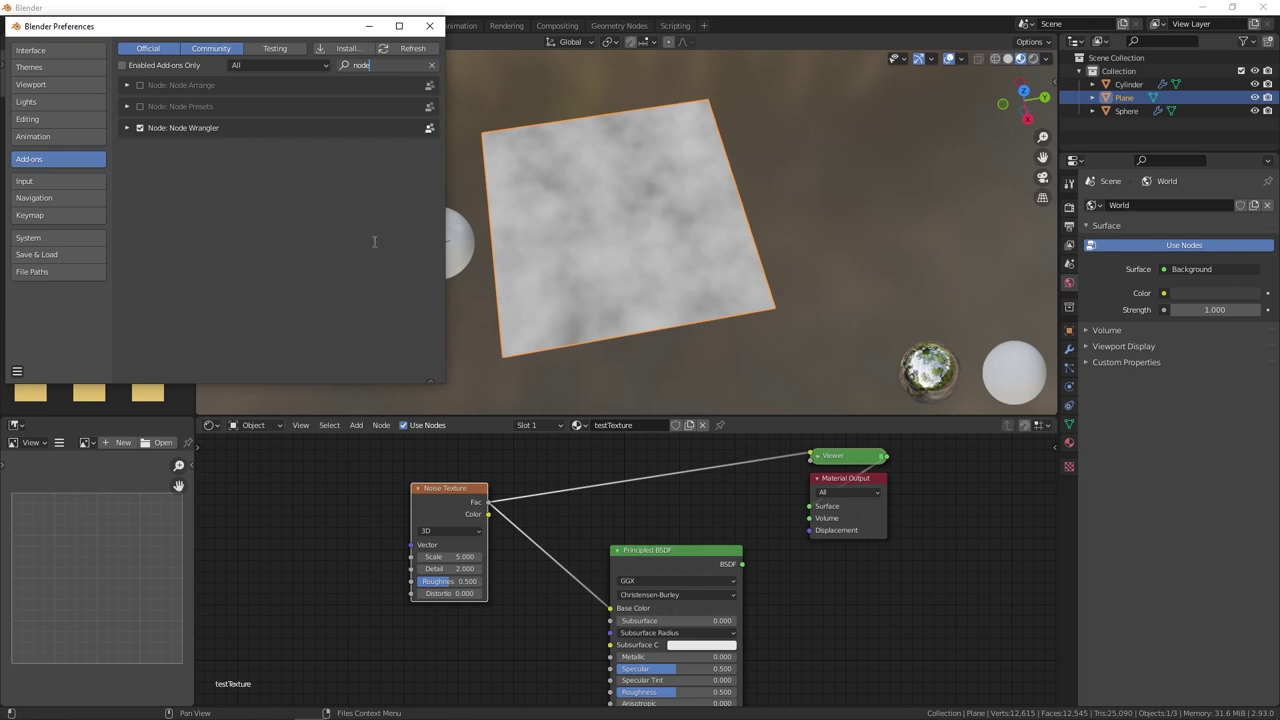
click(429, 25)
drag(467, 505, 440, 496)
scroll(602, 244, up, 4)
mouse_move(602, 244)
middle_down()
mouse_move(629, 266)
mouse_move(614, 277)
middle_up()
scroll(628, 259, down, 2)
scroll(686, 194, up, 3)
scroll(651, 211, down, 3)
mouse_move(651, 211)
middle_down()
mouse_move(678, 190)
mouse_move(666, 143)
mouse_move(640, 237)
middle_up()
scroll(645, 237, up, 2)
scroll(651, 237, up, 1)
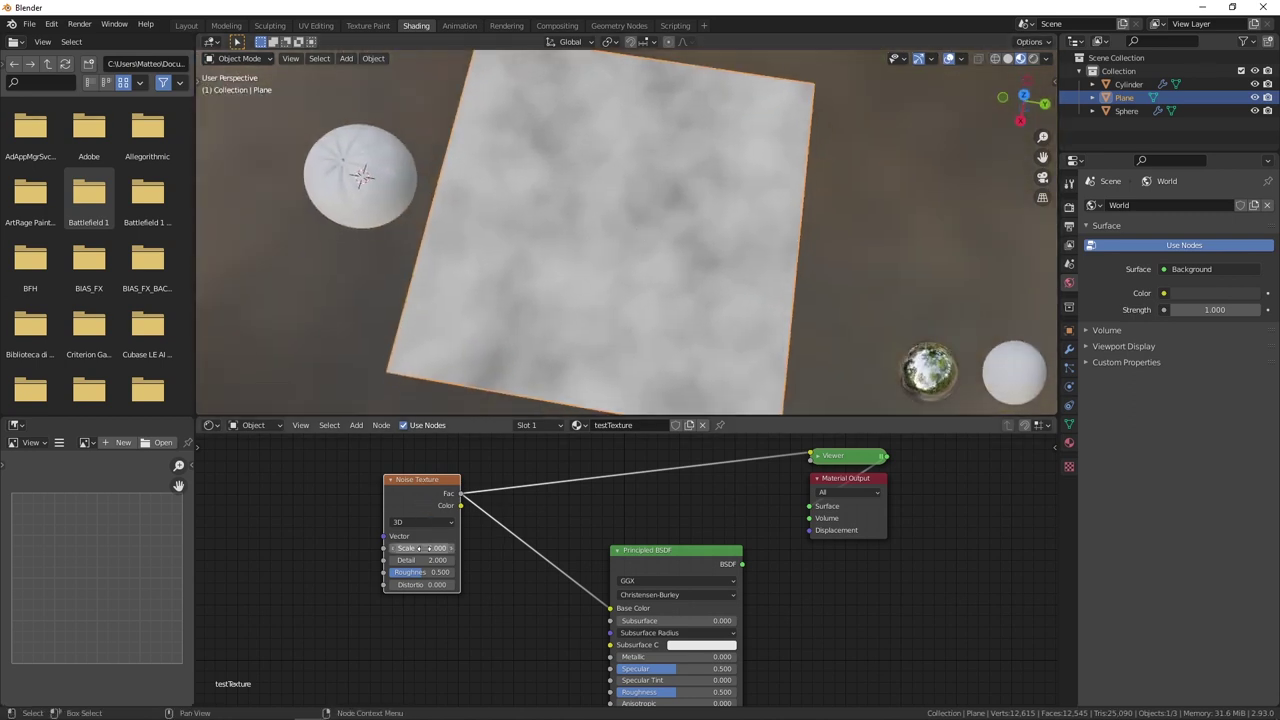
scroll(425, 547, up, 2)
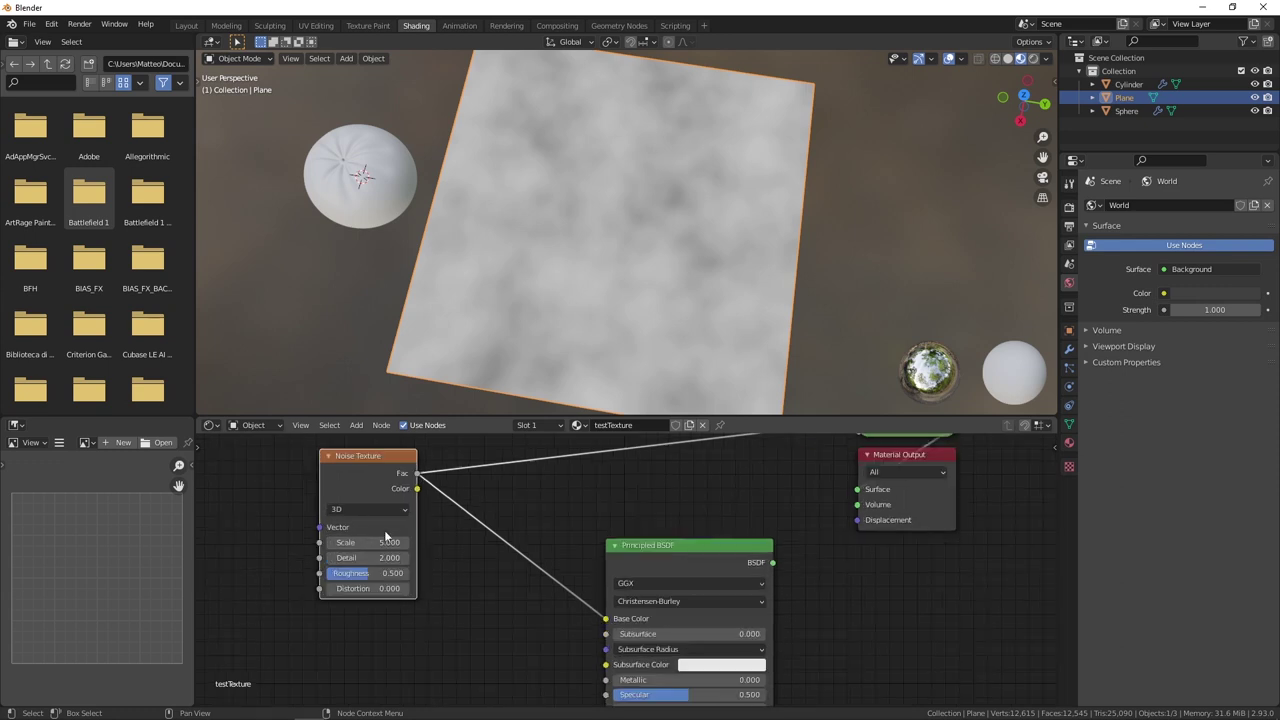
Try finer and coarser Noise Texture Scale values, settling around 5.5.
middle_drag(590, 245, 614, 251)
scroll(630, 253, down, 2)
scroll(599, 297, up, 1)
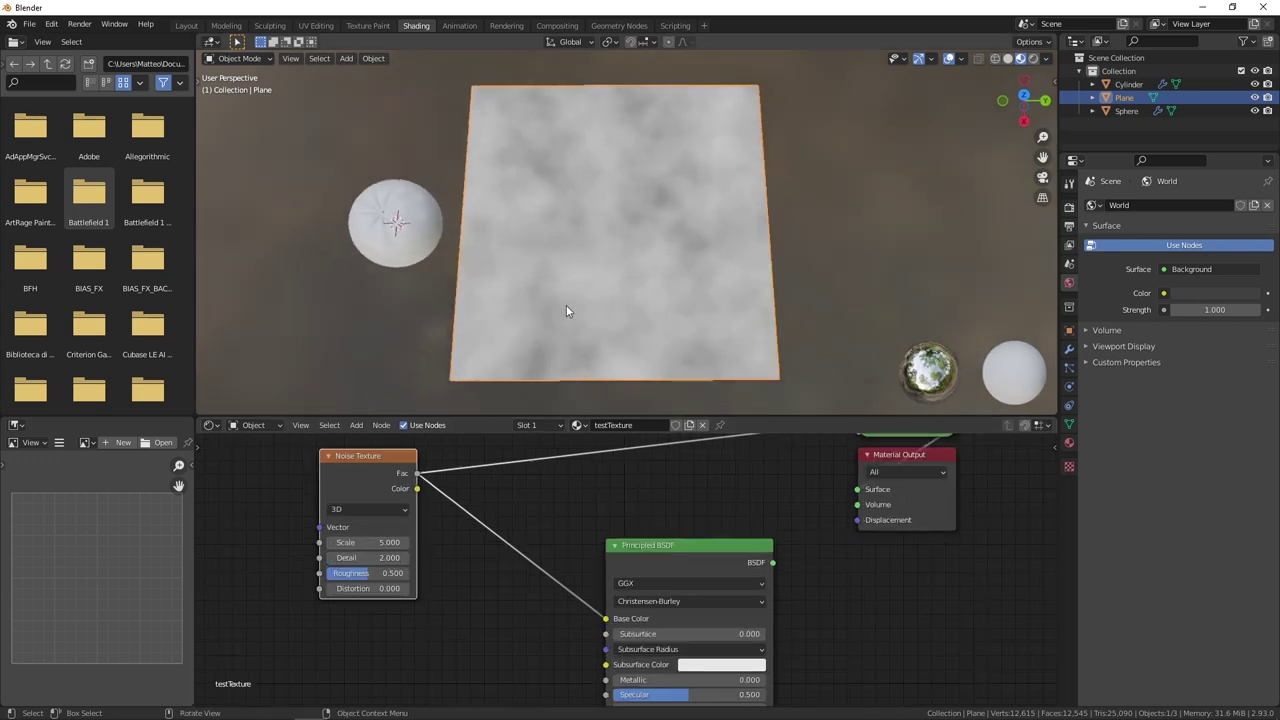
drag(388, 542, 365, 542)
drag(367, 542, 546, 542)
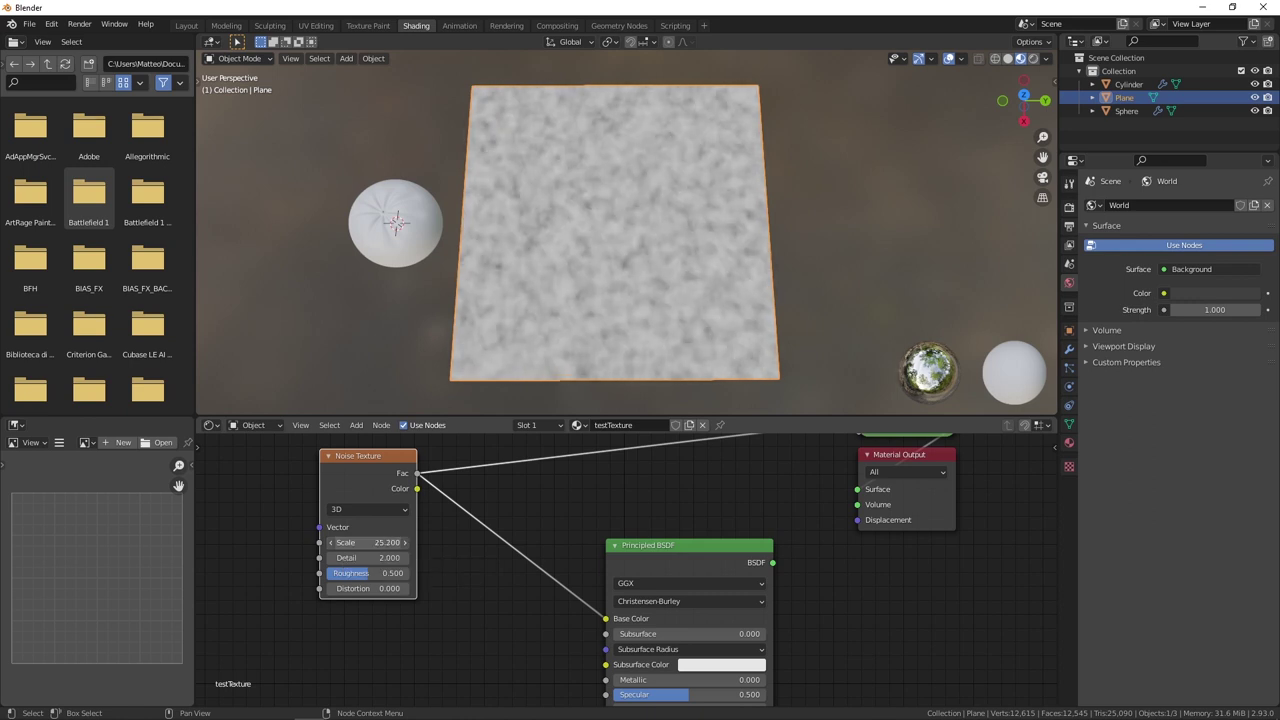
drag(390, 542, 200, 542)
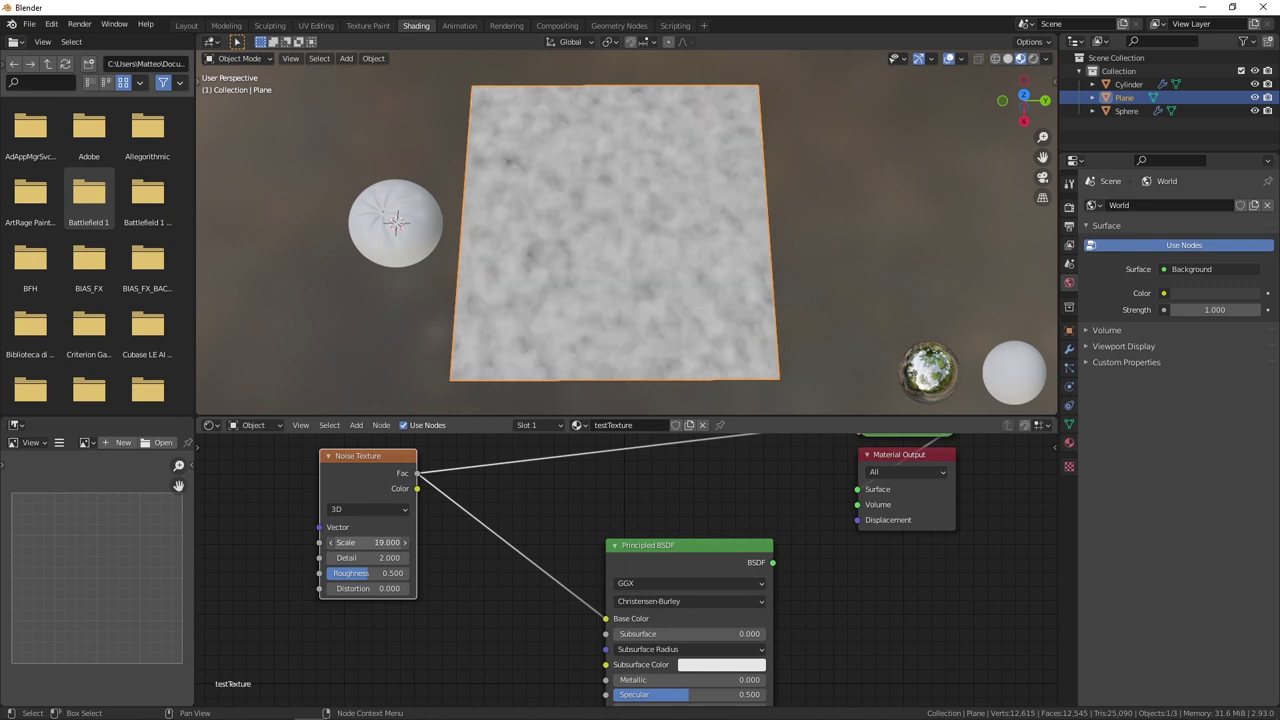
drag(368, 542, 400, 542)
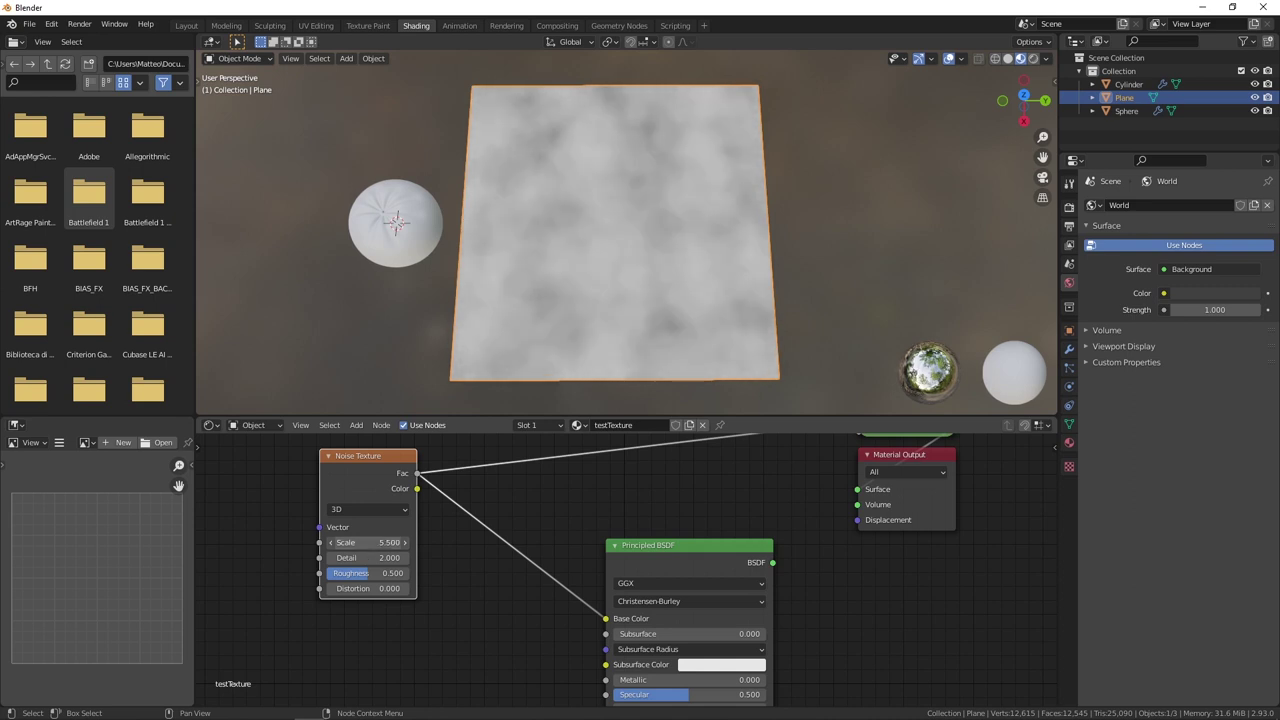
mouse_move(360, 542)
mouse_down()
mouse_move(385, 542)
mouse_move(368, 542)
mouse_up()
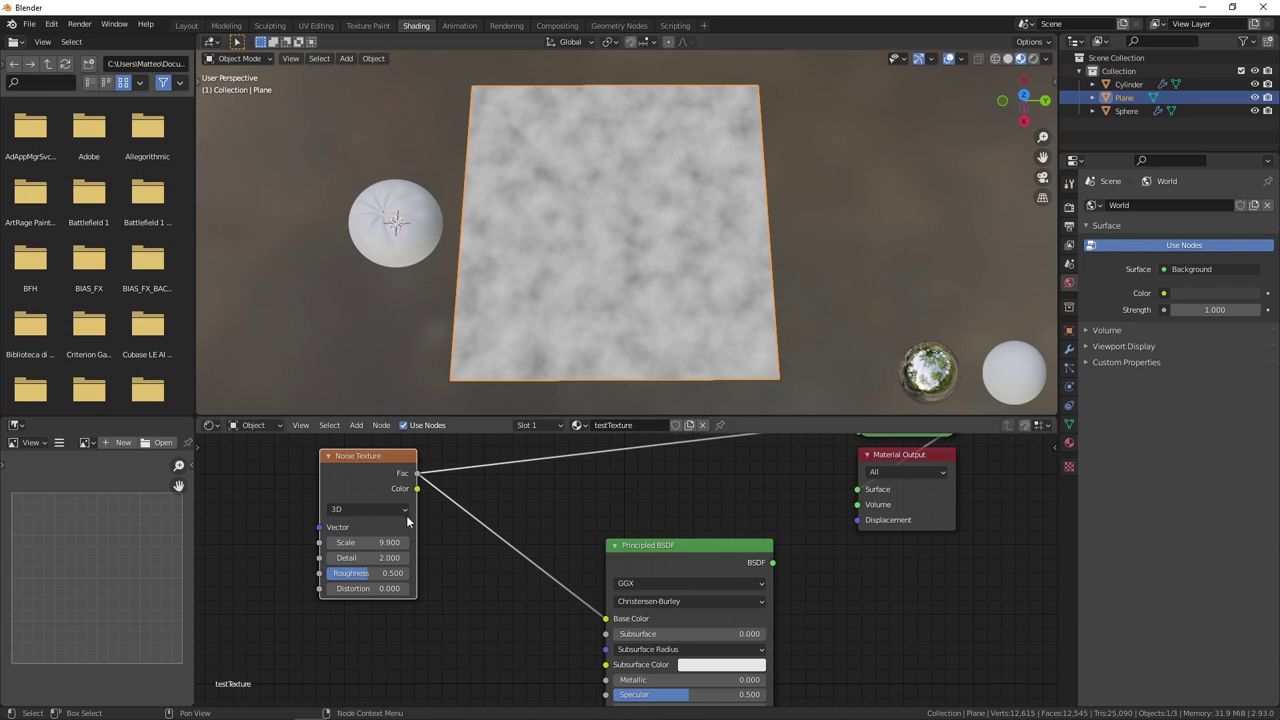
Raise the Noise Texture Scale through 17.4 to 21.700, with Detail at 16.000.
drag(406, 542, 522, 542)
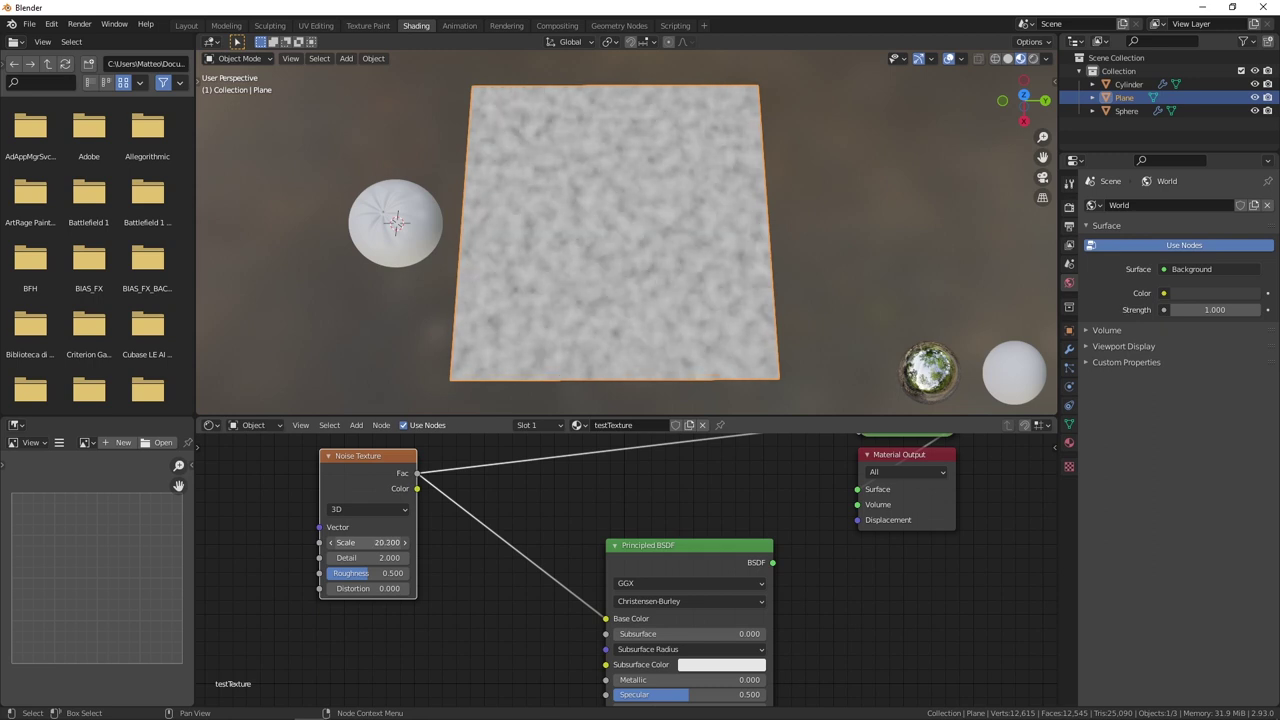
mouse_move(522, 542)
mouse_down()
mouse_move(384, 542)
mouse_move(454, 542)
mouse_up()
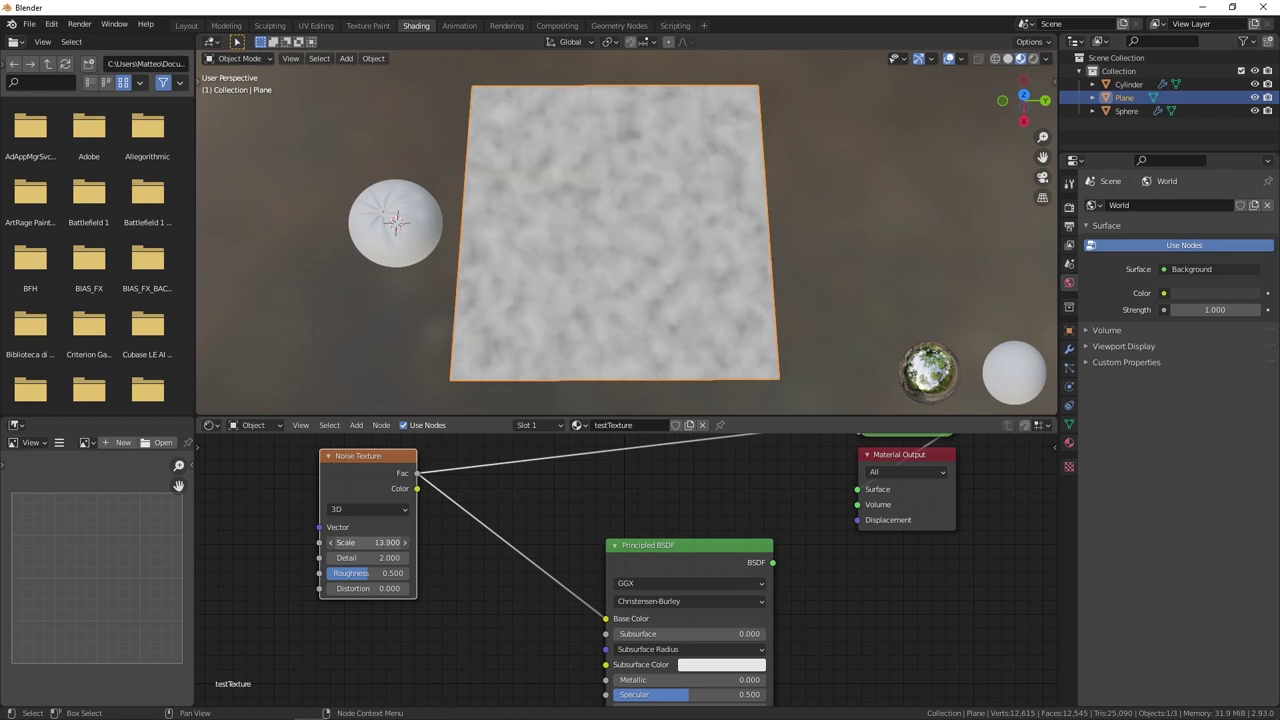
drag(454, 542, 489, 542)
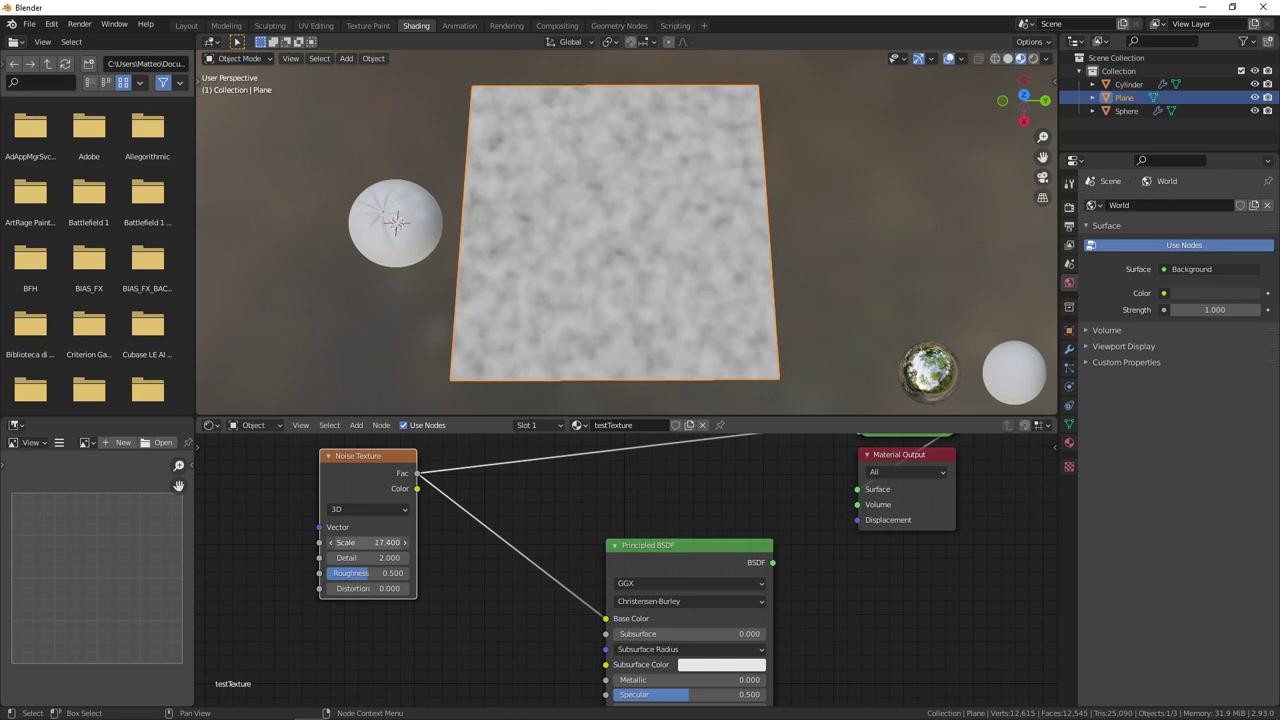
drag(384, 545, 428, 545)
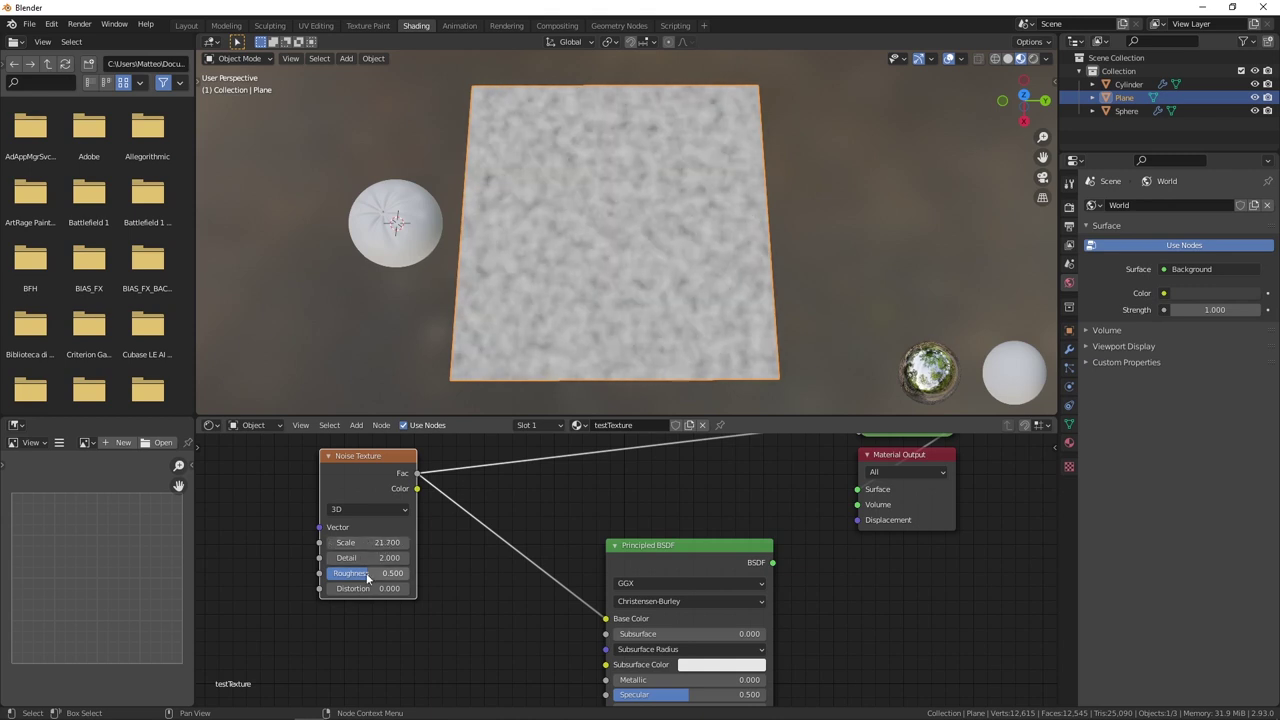
scroll(605, 314, up, 3)
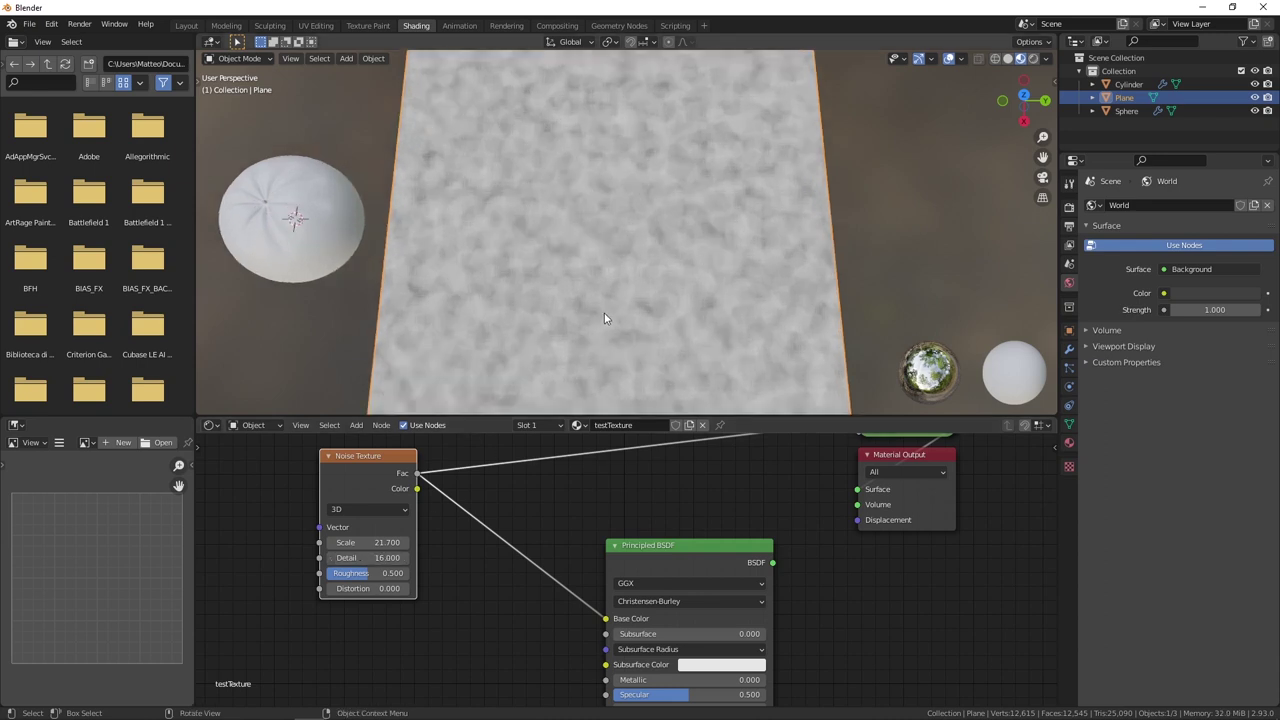
scroll(605, 314, up, 3)
drag(385, 458, 305, 472)
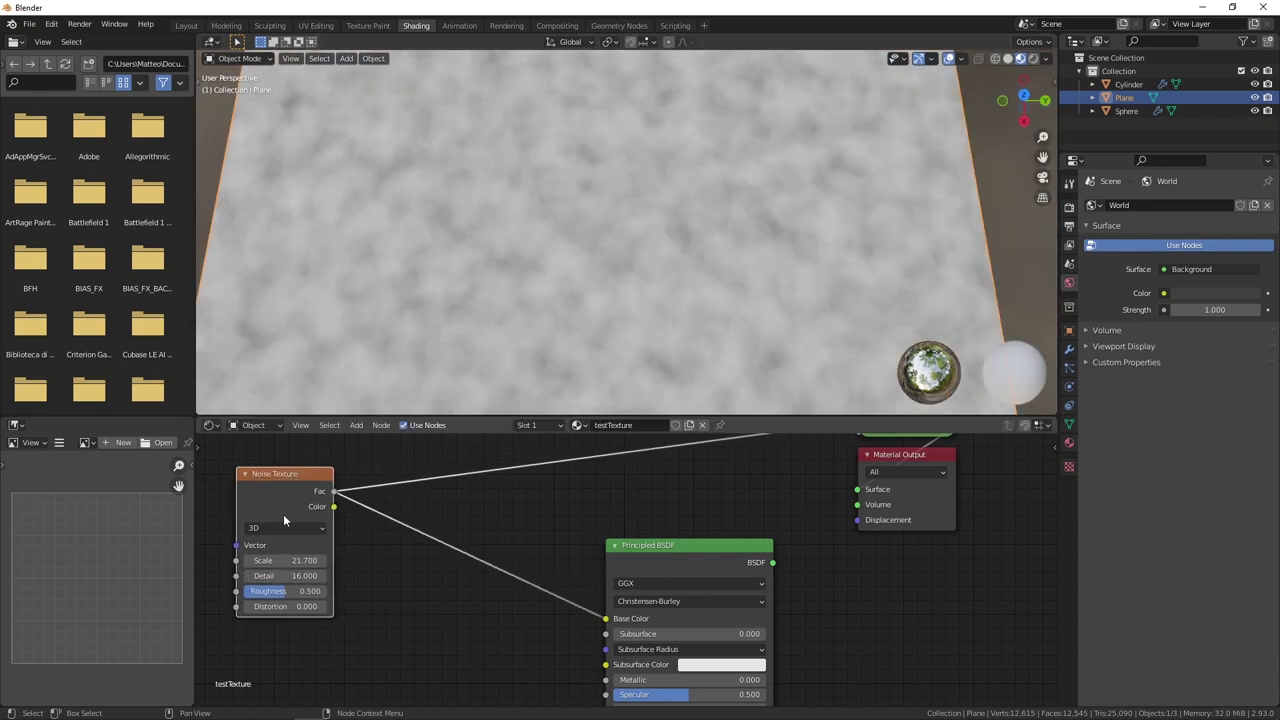
scroll(466, 505, down, 2)
Insert a ColorRamp between noise and Viewer, with black stop 0.373 and white stop 0.756.
key(shift+a)
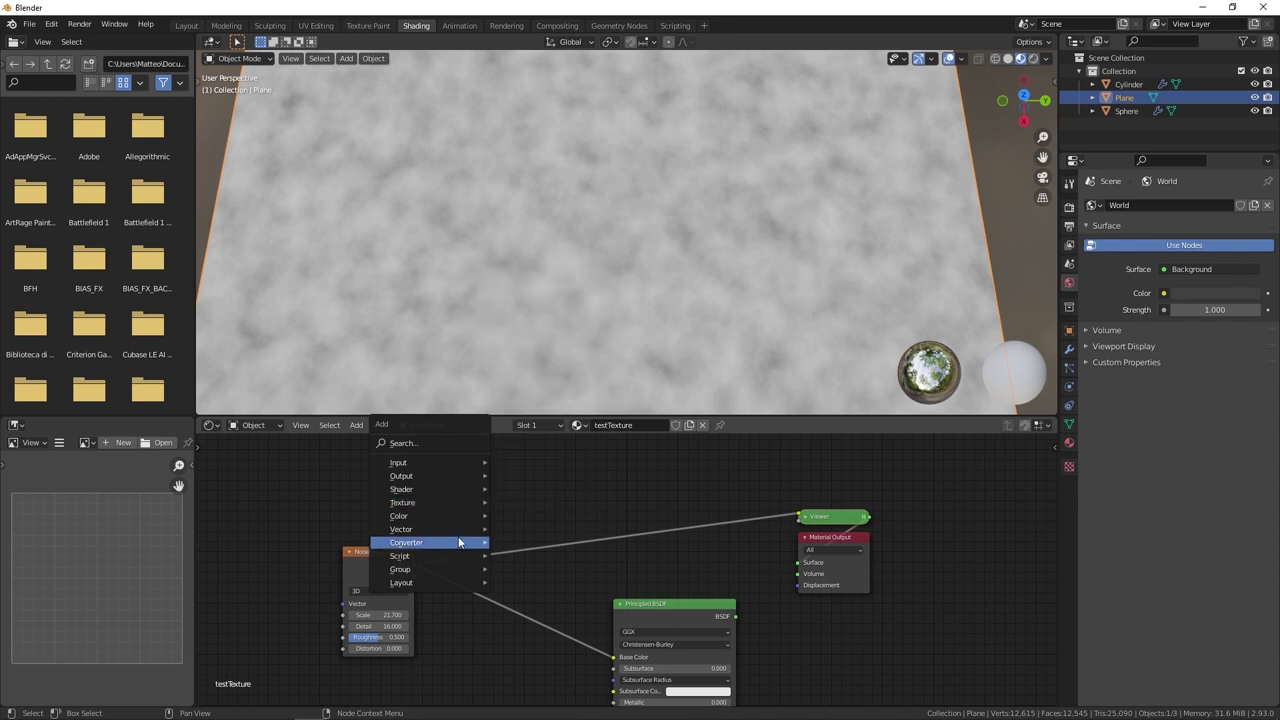
mouse_move(406, 542)
click(540, 380)
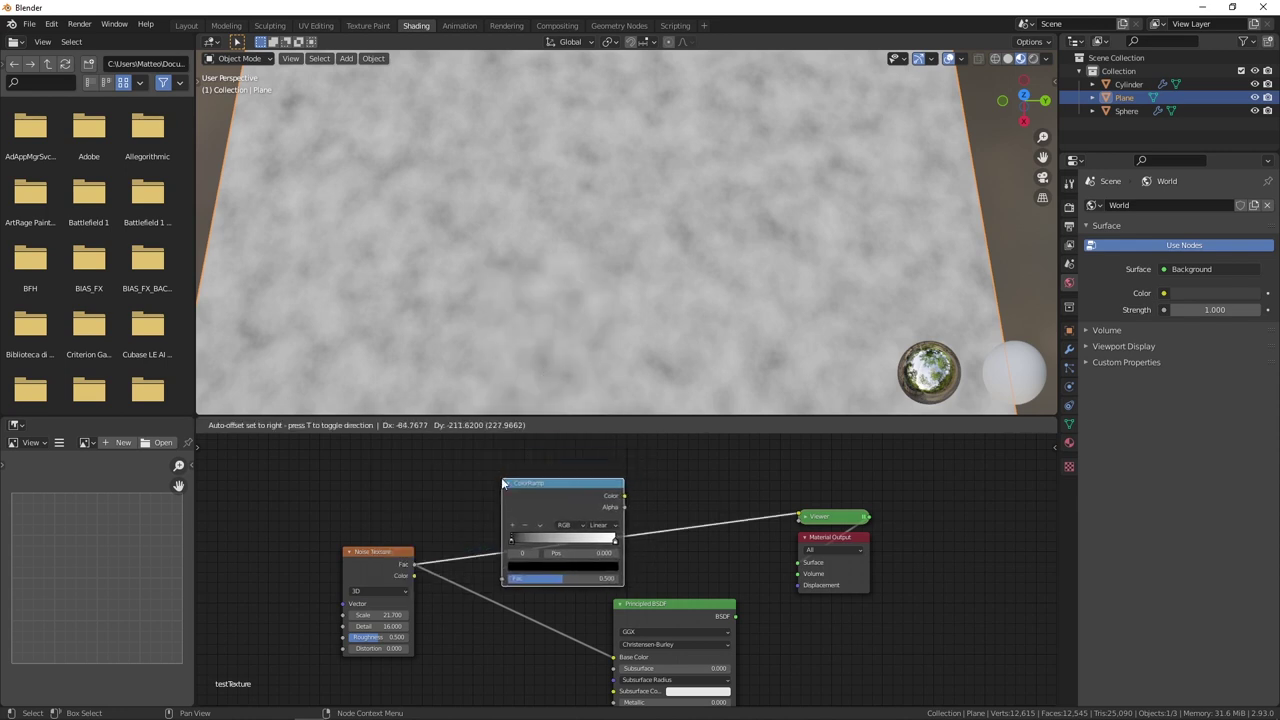
click(498, 474)
drag(548, 495, 520, 488)
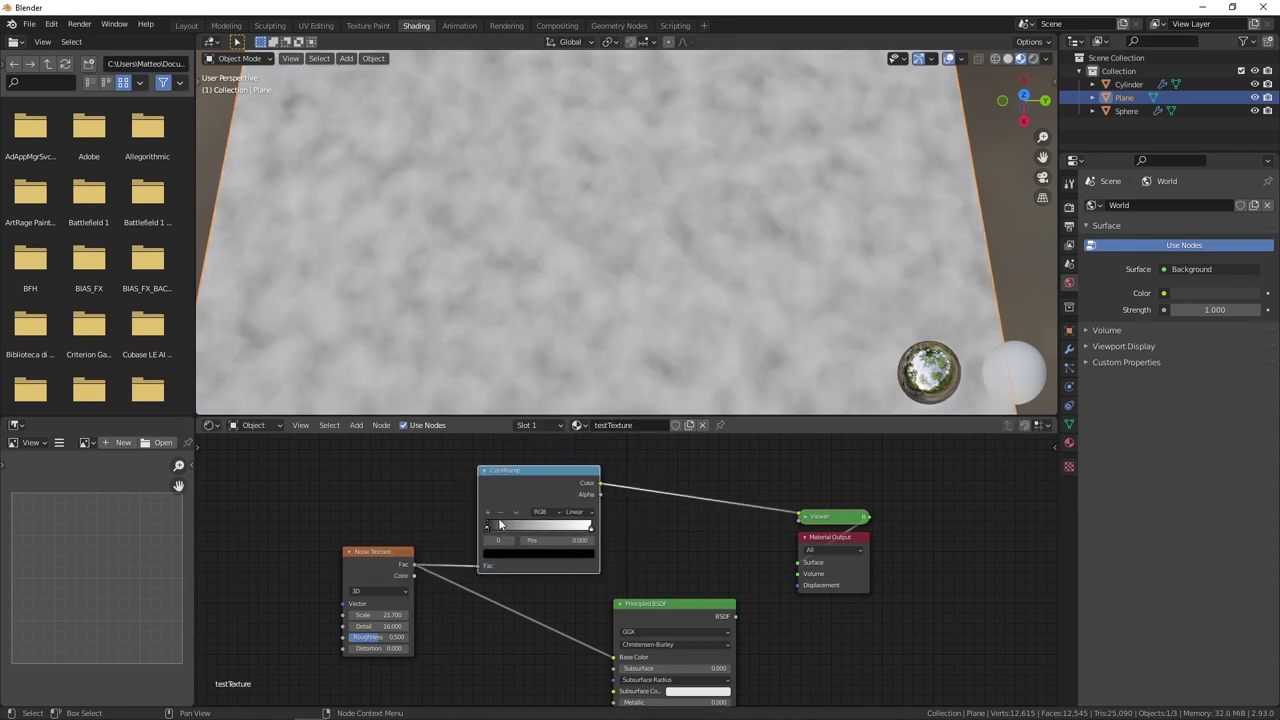
drag(487, 528, 524, 528)
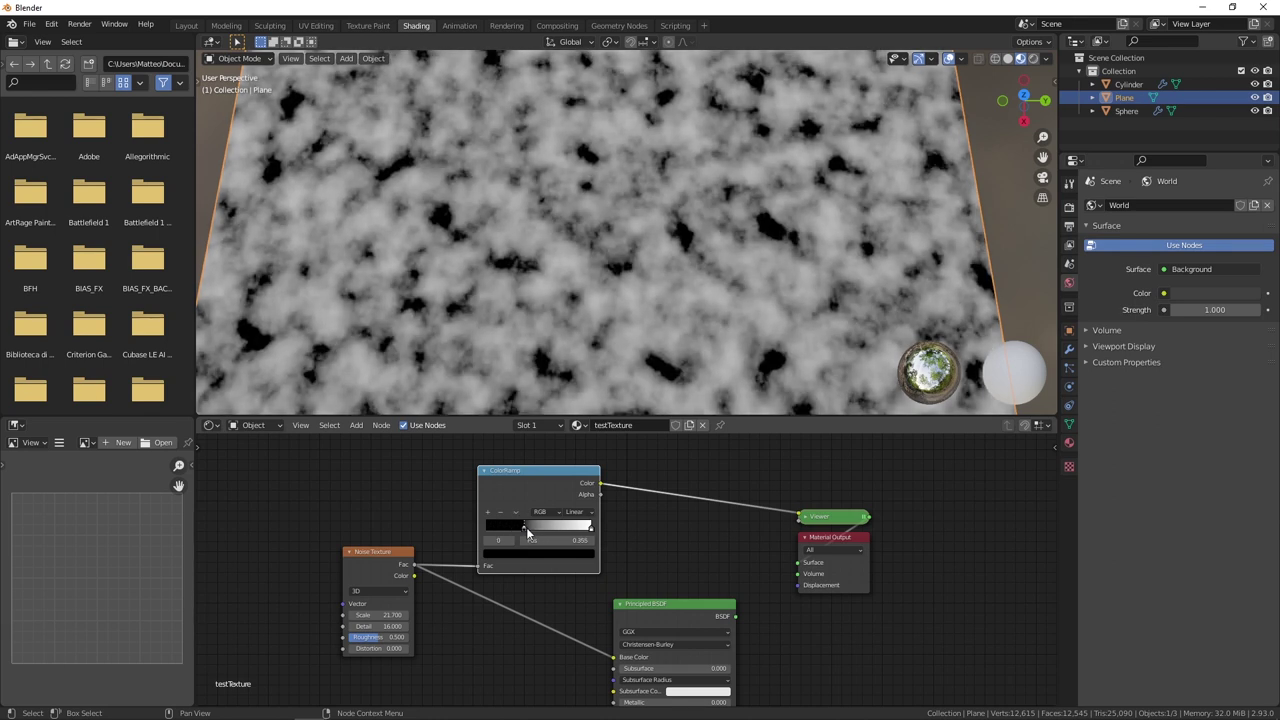
click(566, 533)
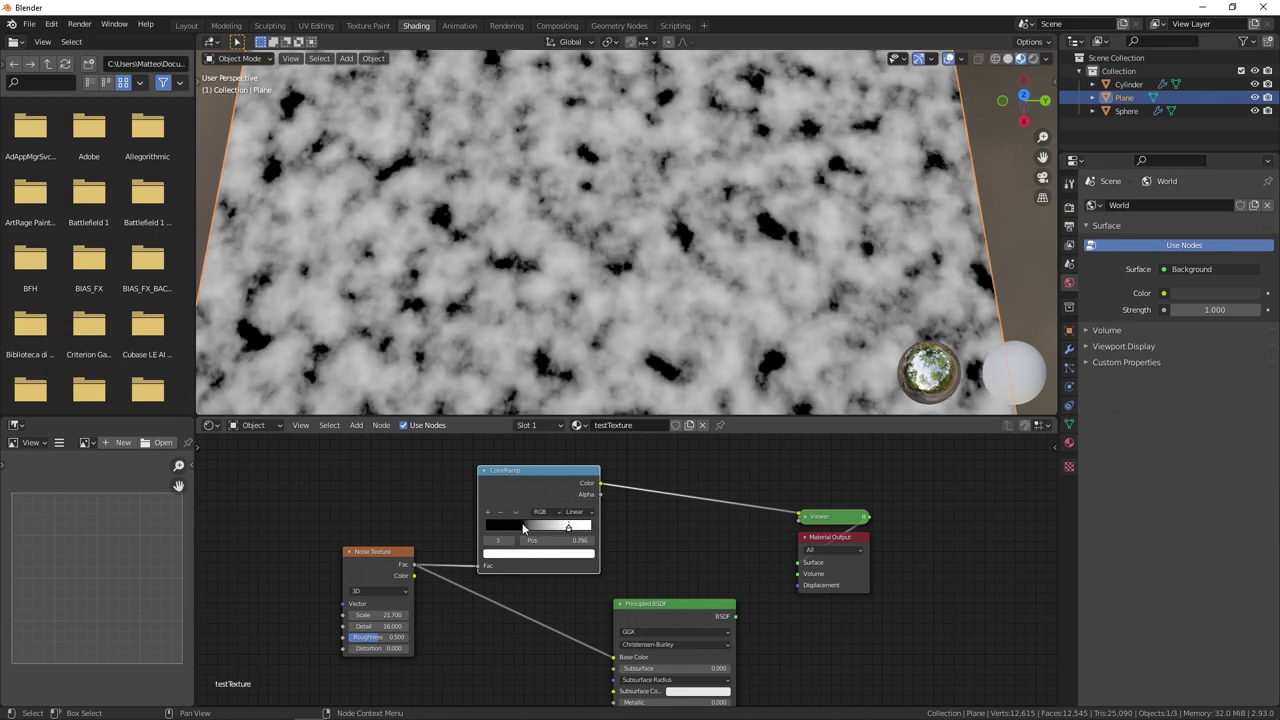
drag(522, 528, 525, 528)
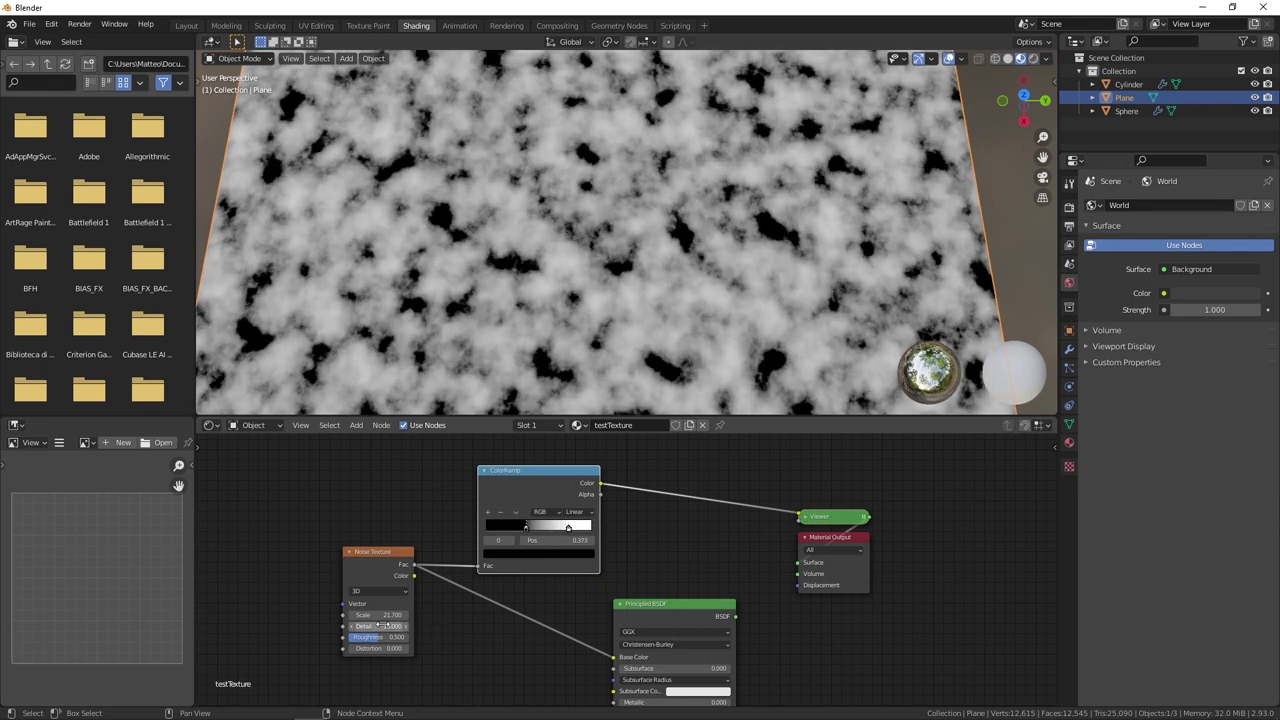
Set the Noise Texture Detail to 8.2.
drag(395, 626, 360, 626)
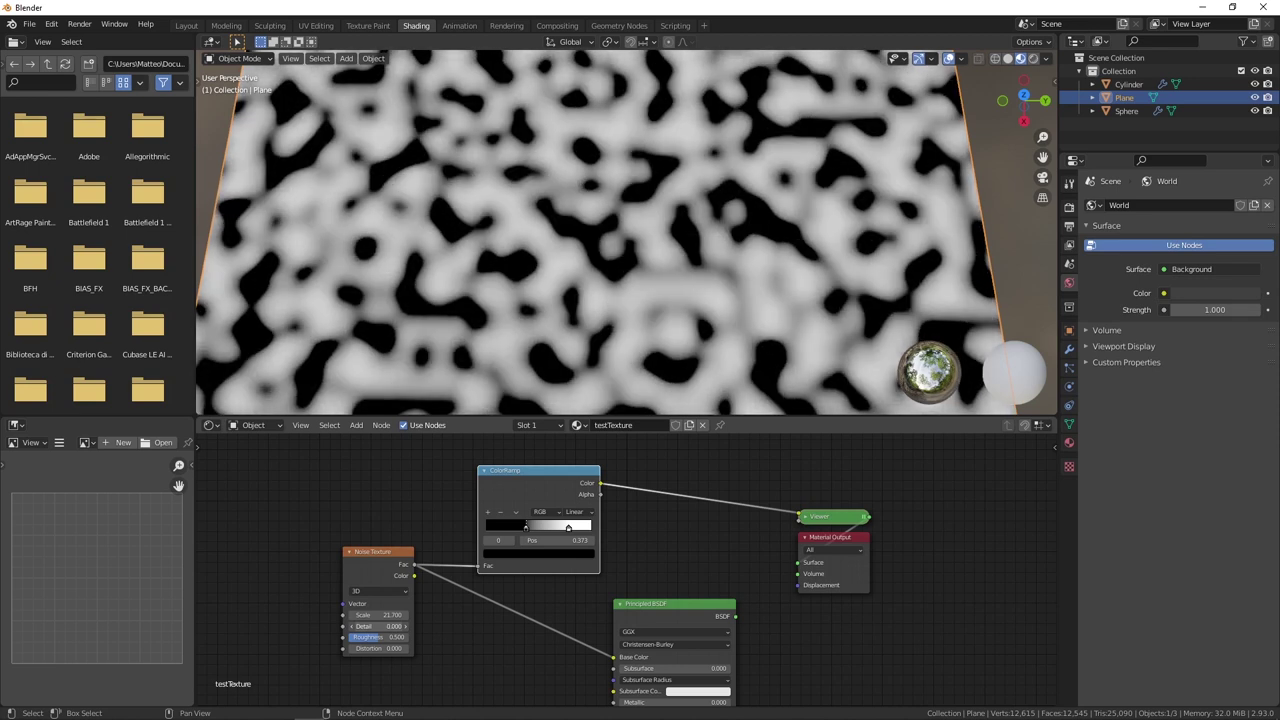
drag(360, 626, 420, 626)
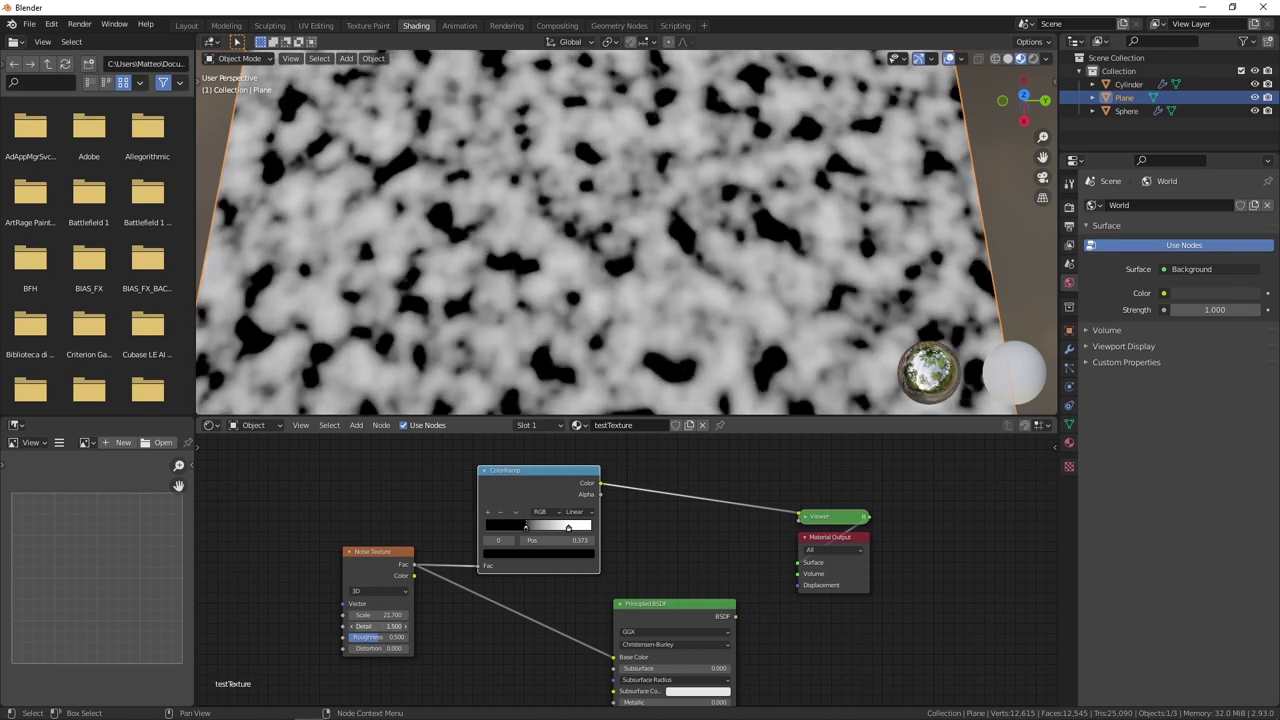
scroll(534, 259, up, 3)
scroll(468, 255, up, 2)
scroll(597, 252, down, 1)
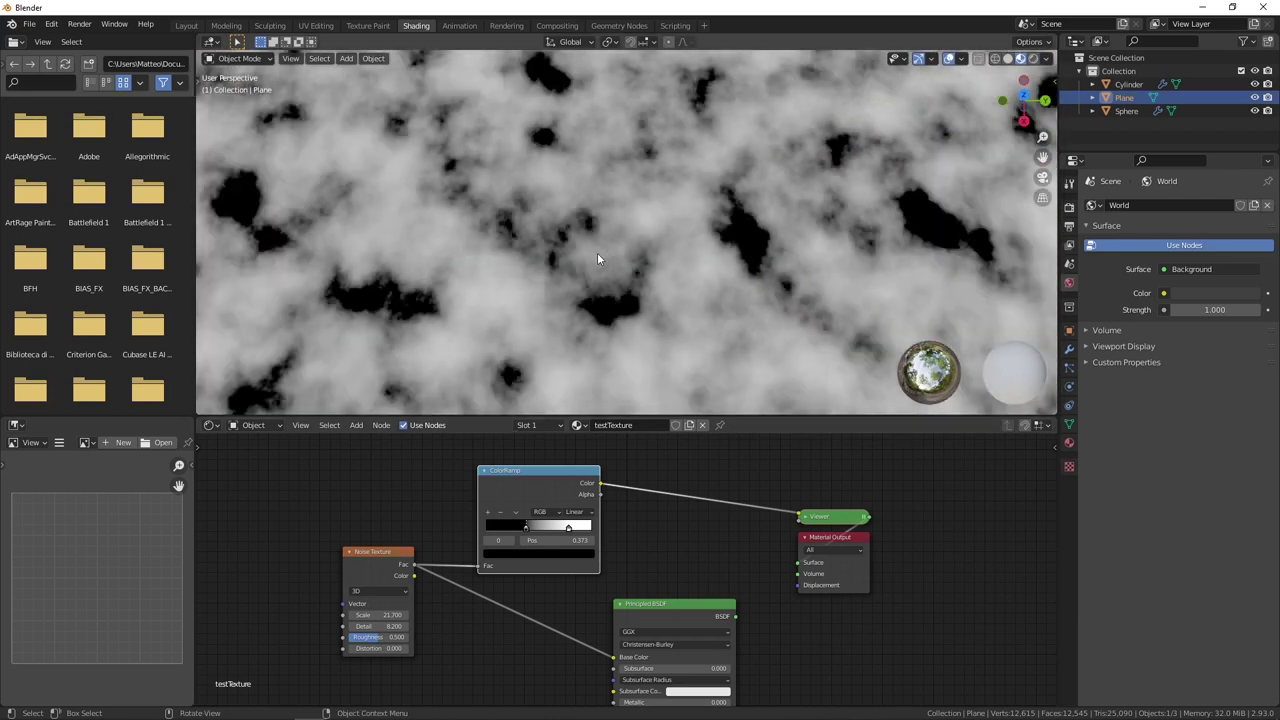
scroll(627, 258, down, 1)
scroll(583, 313, down, 2)
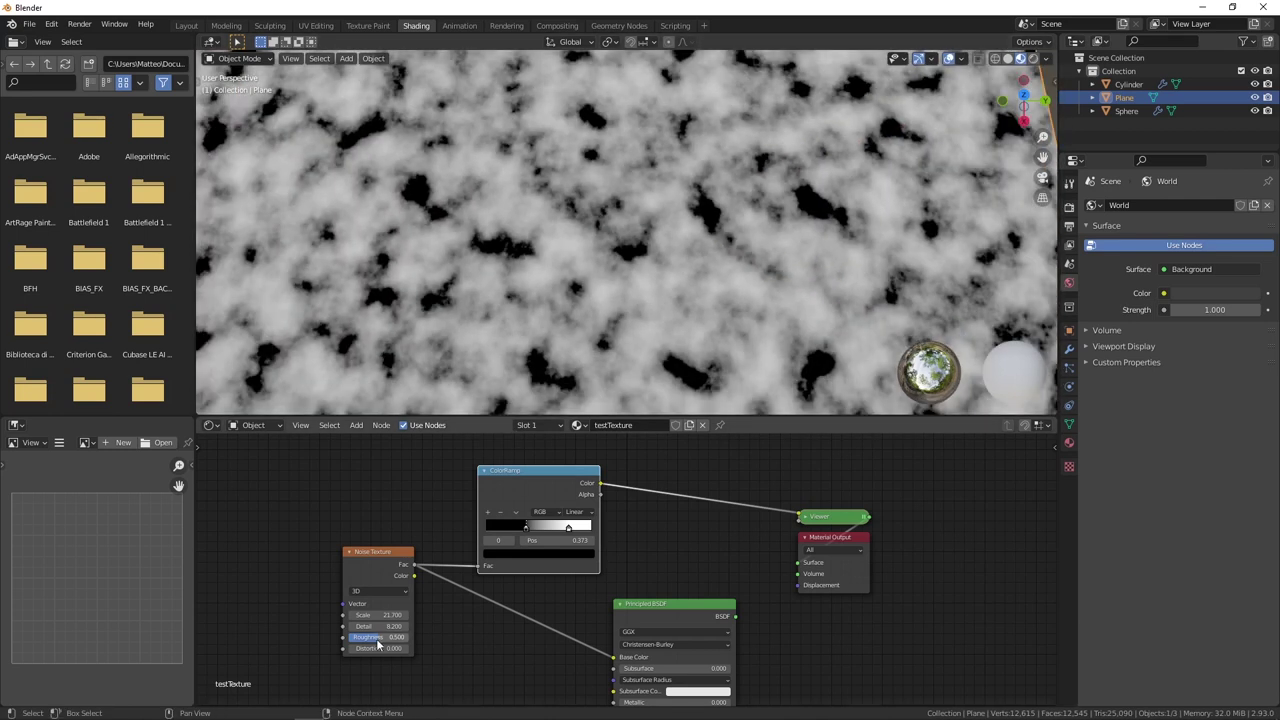
Set the noise Roughness to 0.533 and the Distortion to 1.5.
drag(379, 645, 440, 645)
scroll(486, 291, up, 1)
scroll(643, 280, up, 2)
drag(385, 643, 425, 643)
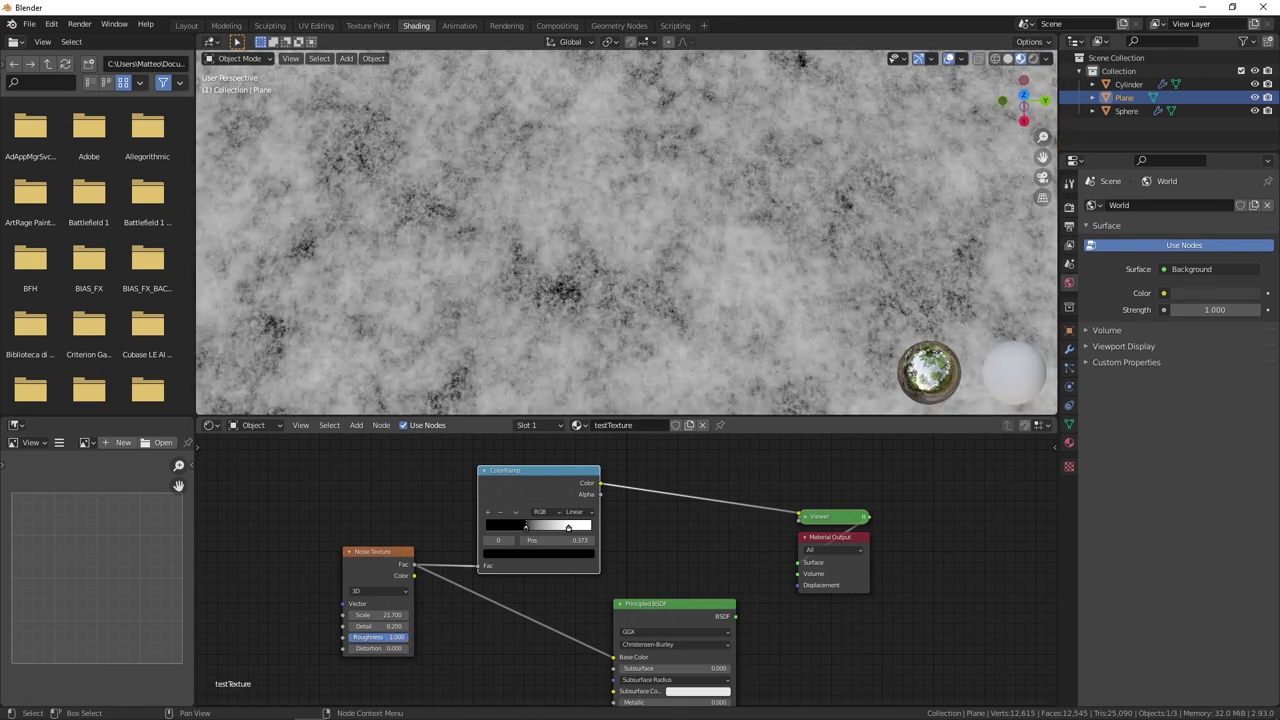
drag(385, 637, 350, 637)
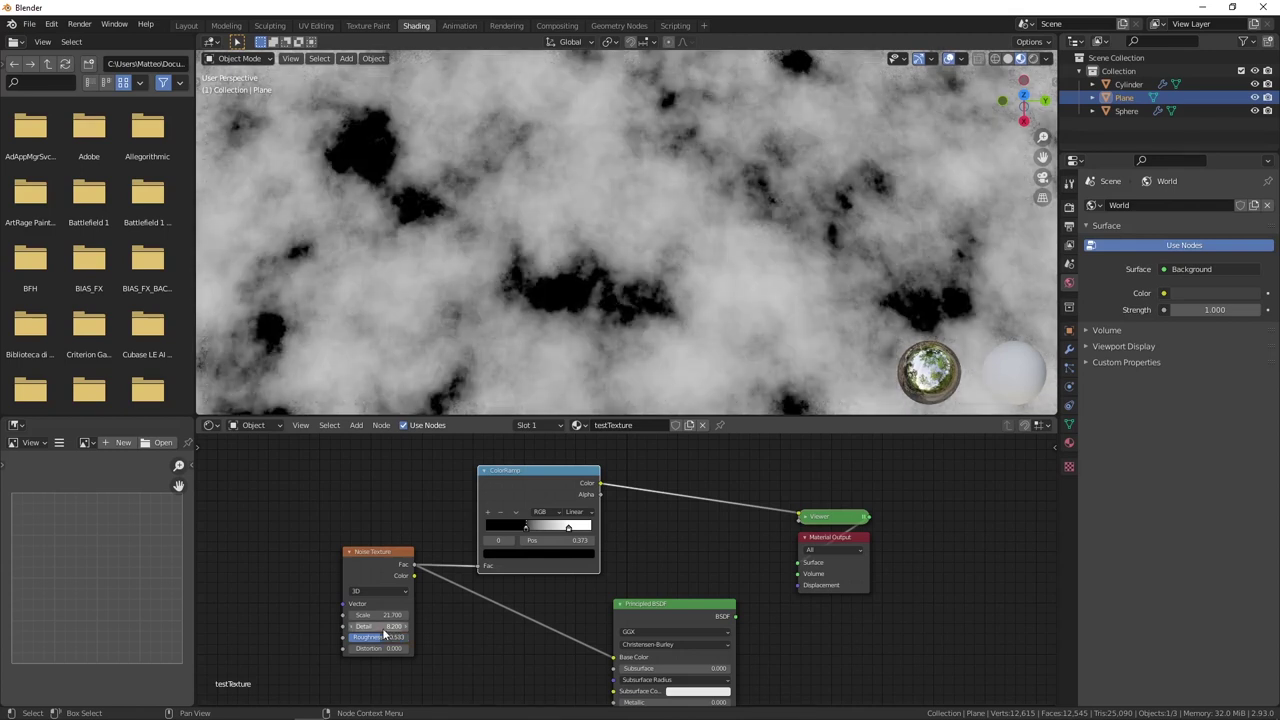
mouse_move(380, 648)
mouse_down()
mouse_move(345, 648)
mouse_move(420, 648)
mouse_up()
scroll(667, 252, down, 5)
mouse_move(667, 252)
middle_down()
mouse_move(628, 252)
mouse_move(669, 250)
middle_up()
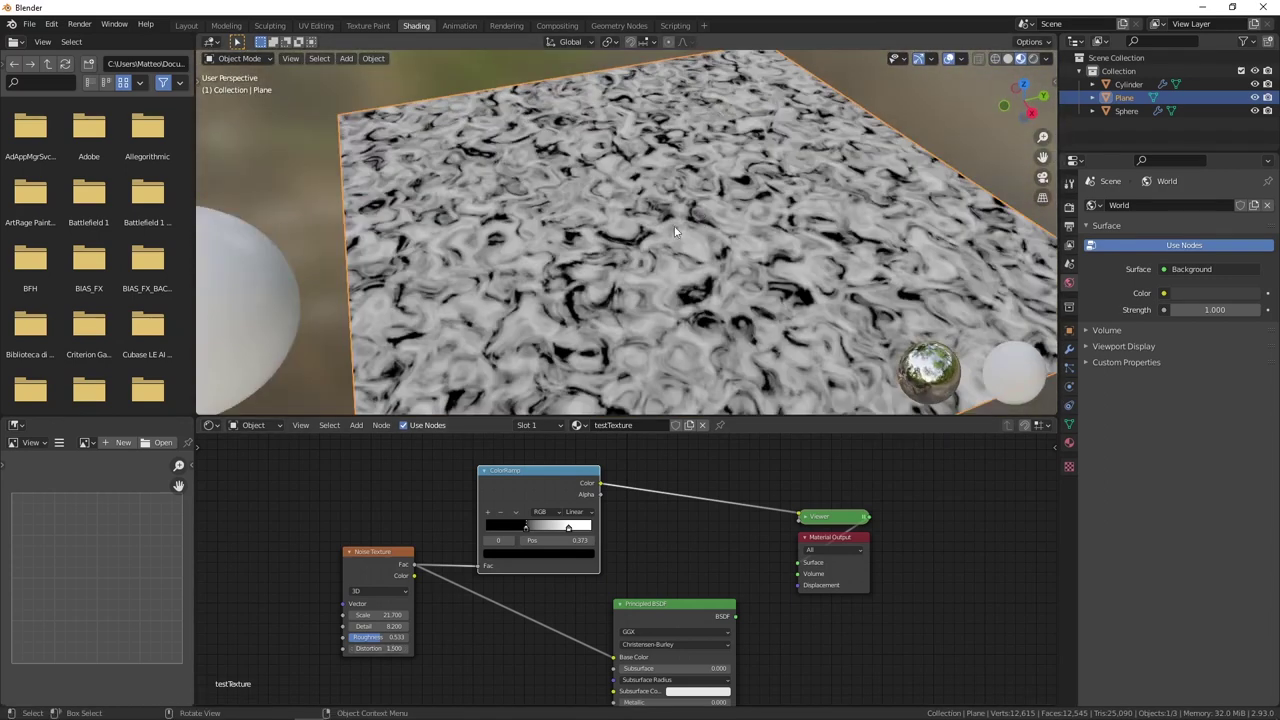
Move the Noise Texture and ColorRamp nodes up and to the left.
drag(388, 553, 373, 546)
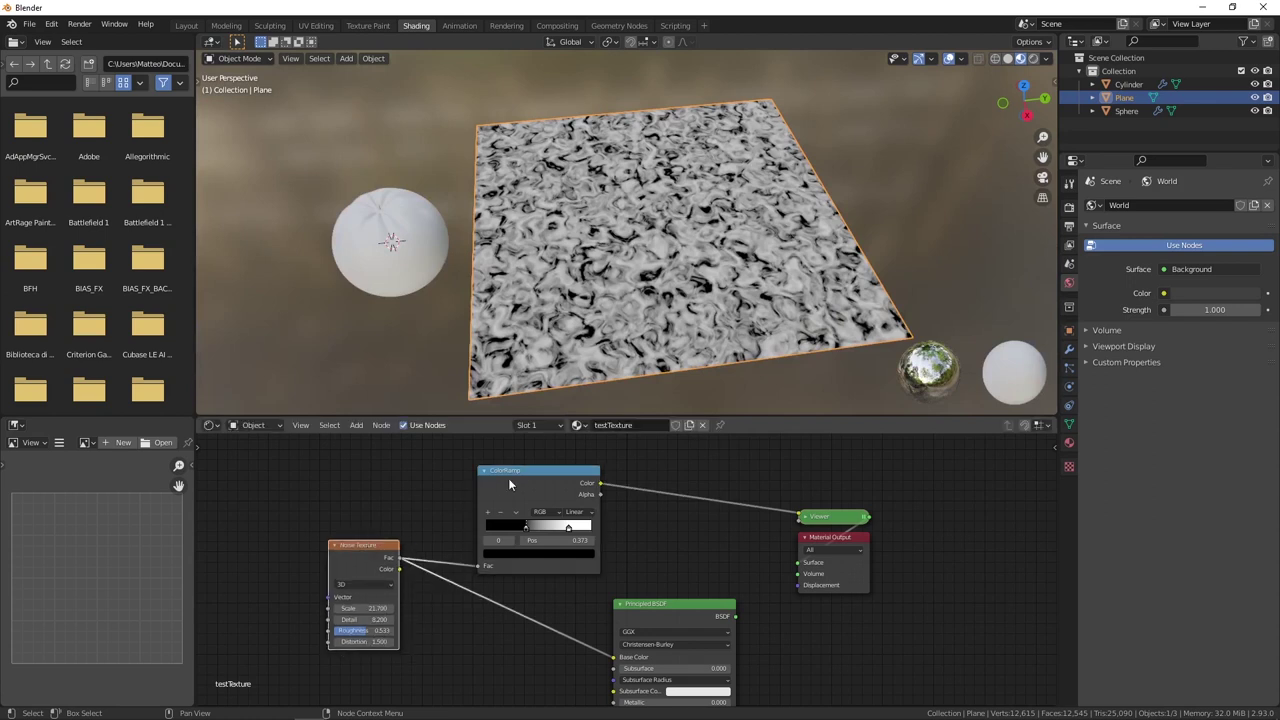
drag(525, 472, 512, 456)
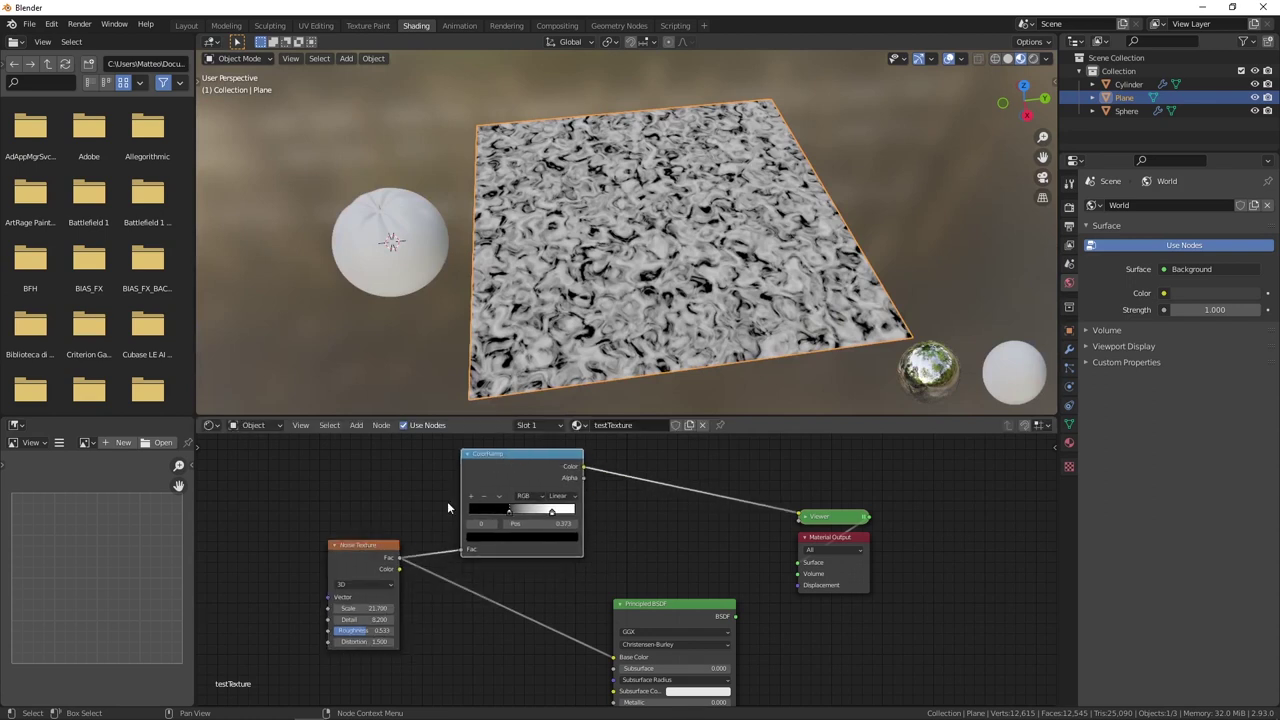
scroll(448, 504, down, 2)
key(shift+a)
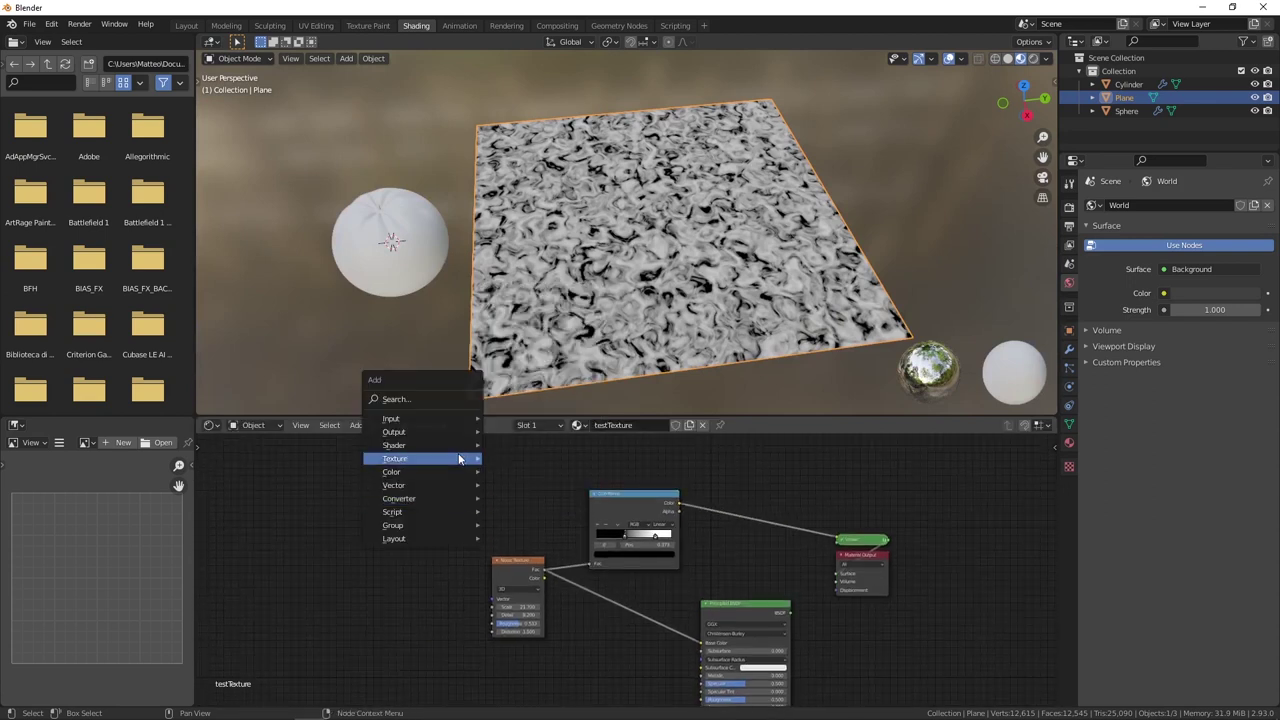
mouse_move(395, 458)
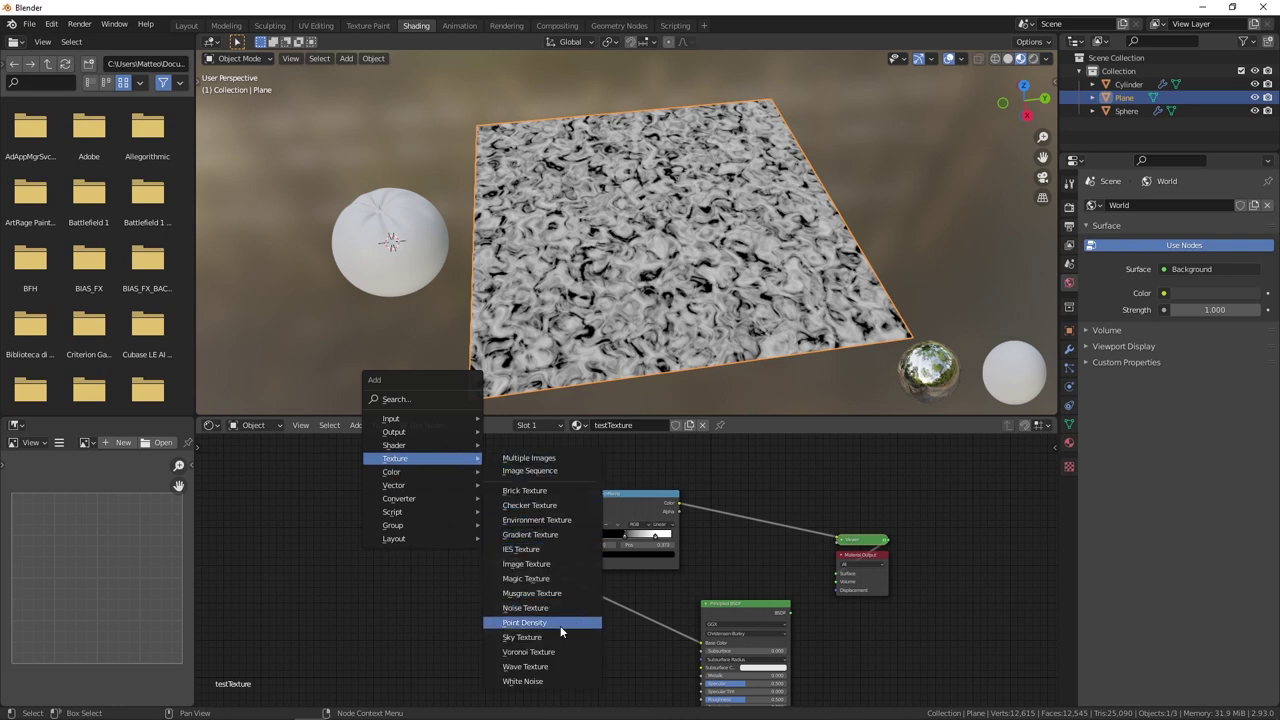
Add a Voronoi Texture, feed its Distance into the ColorRamp Fac, and raise its Scale.
click(566, 651)
click(553, 488)
scroll(487, 462, up, 2)
drag(483, 456, 580, 562)
mouse_move(655, 295)
middle_down()
mouse_move(669, 279)
mouse_move(674, 193)
mouse_move(715, 202)
middle_up()
mouse_move(450, 534)
mouse_down()
mouse_move(590, 534)
mouse_move(437, 533)
mouse_move(410, 549)
mouse_up()
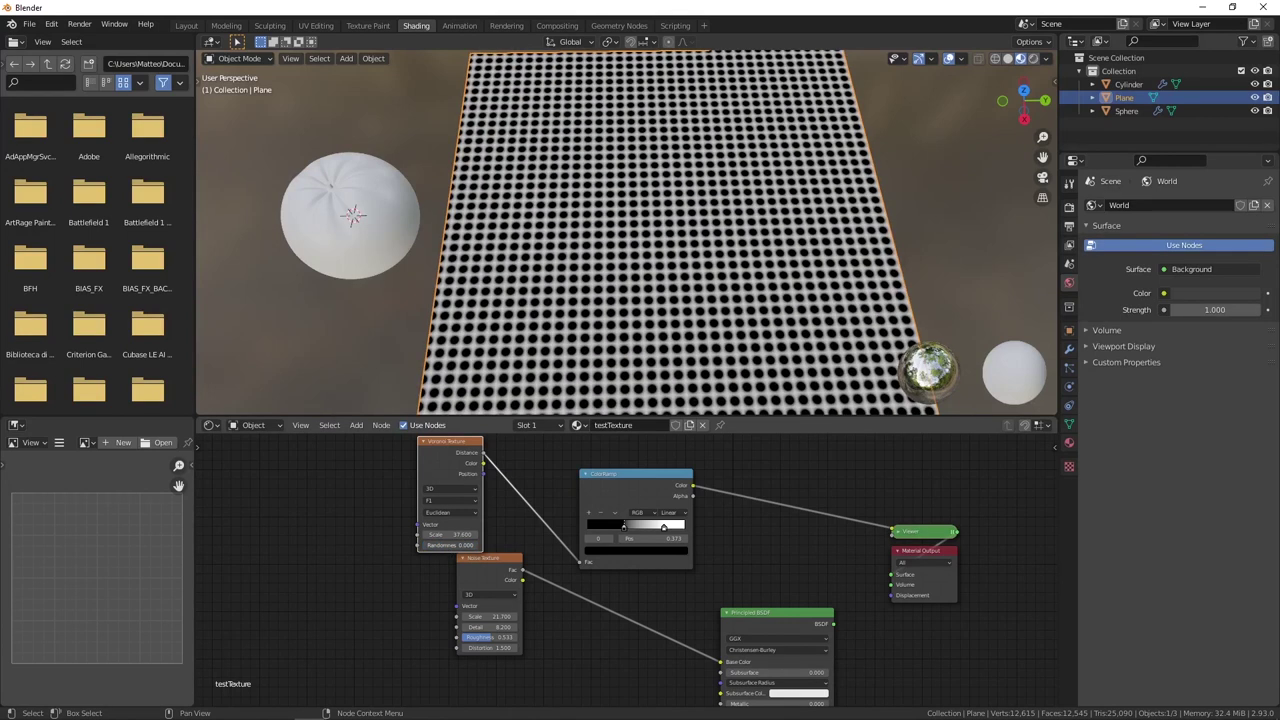
Set the Voronoi Randomness to 1.000 to scatter the black spots.
mouse_move(566, 121)
middle_down()
mouse_move(626, 217)
mouse_move(537, 100)
middle_up()
scroll(572, 149, up, 2)
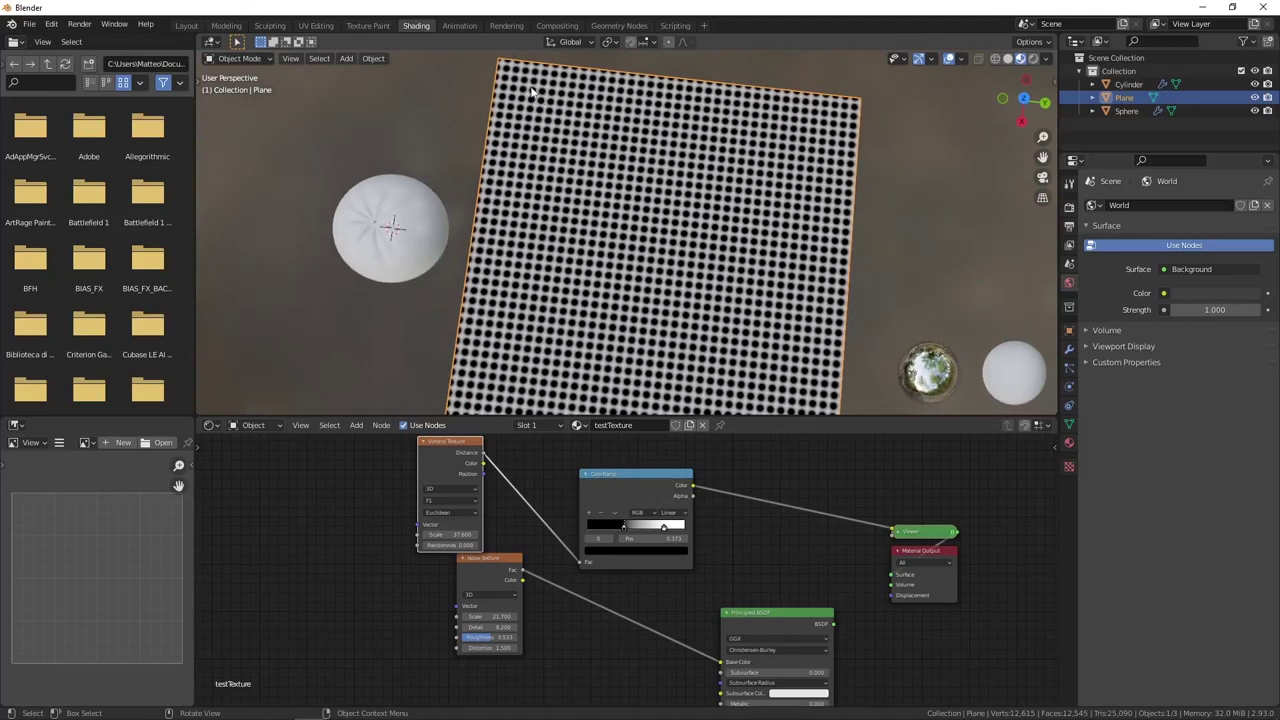
drag(430, 545, 478, 545)
middle_drag(530, 77, 537, 268)
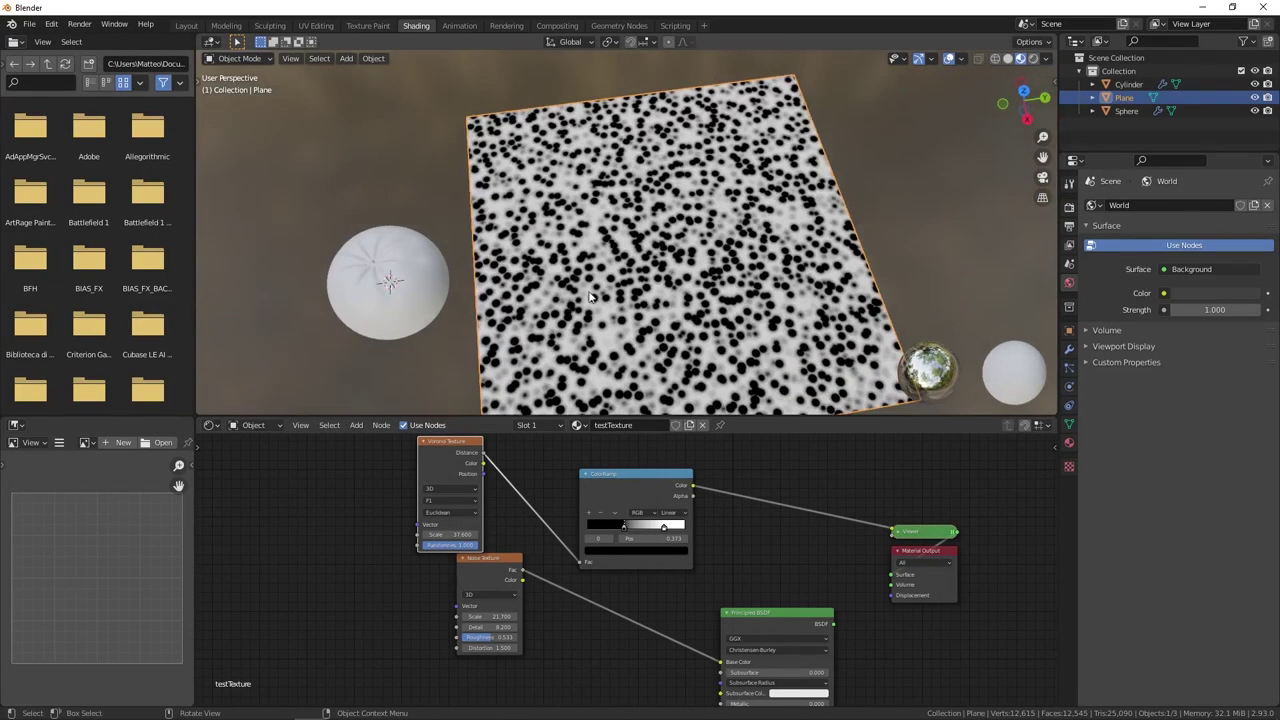
scroll(686, 258, up, 2)
scroll(680, 260, up, 2)
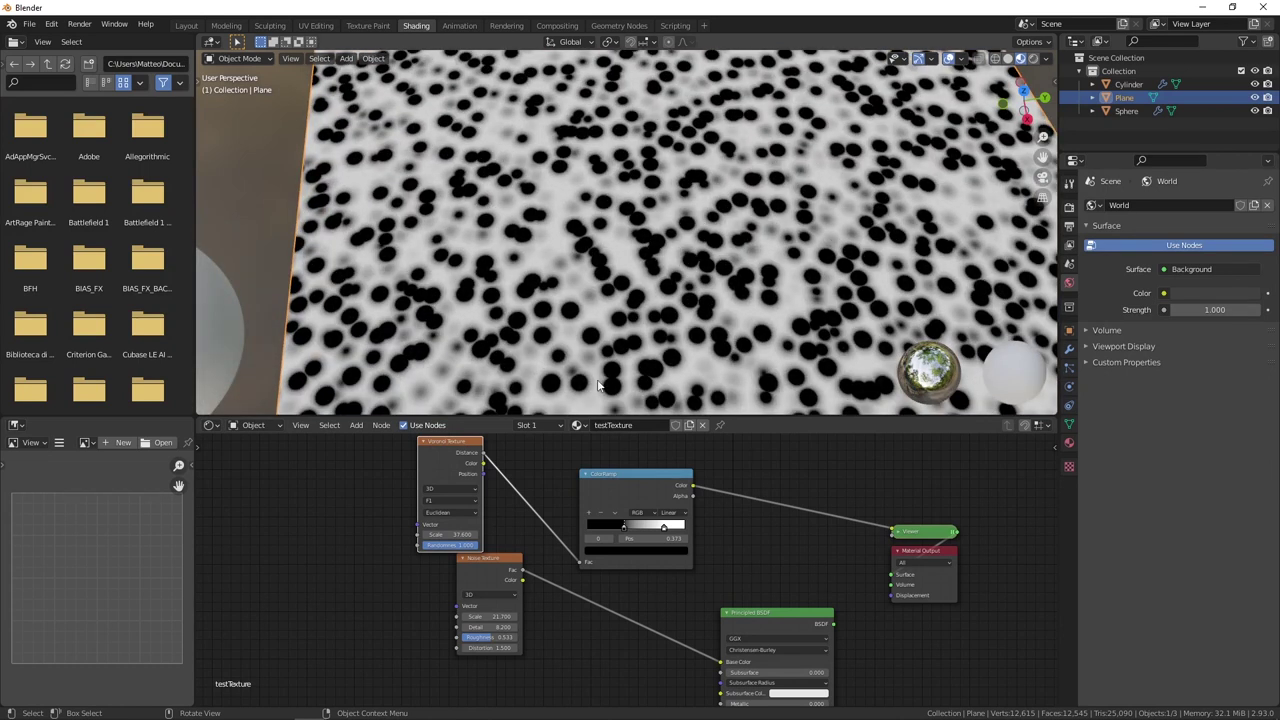
scroll(556, 326, down, 3)
scroll(556, 326, down, 2)
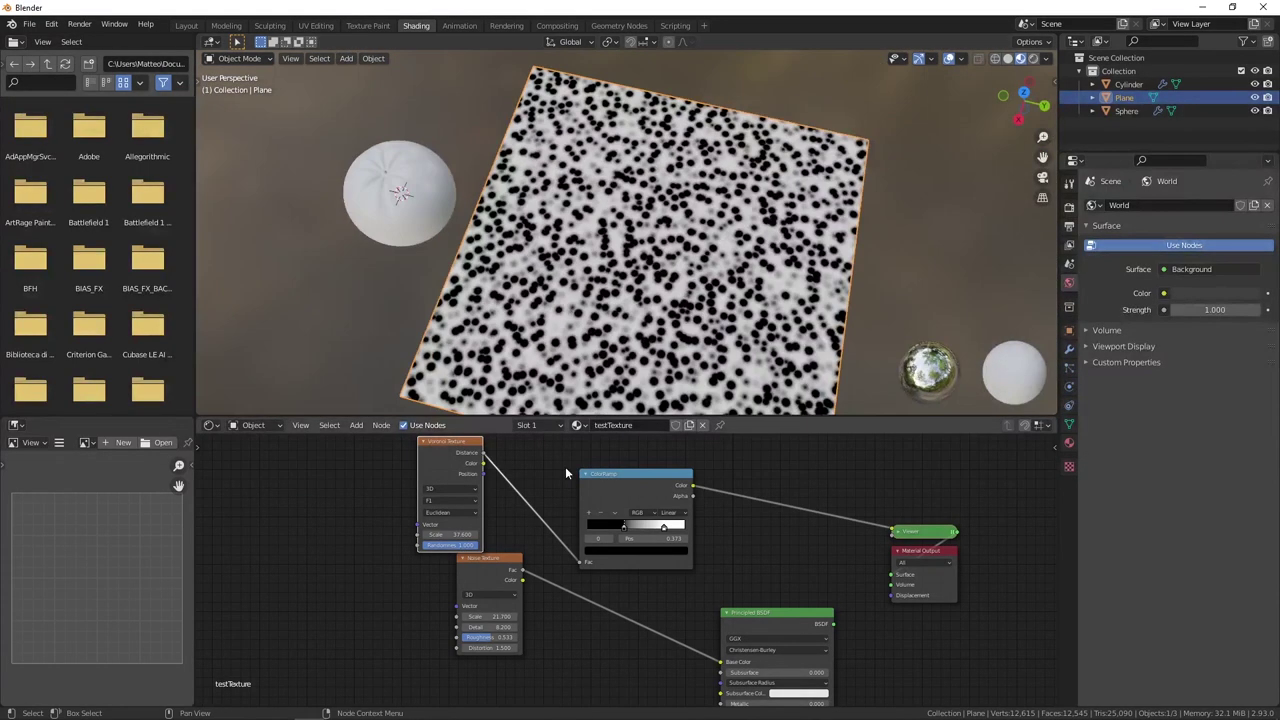
Readjust the Voronoi Scale, review the spotted plane, and delete the test plane.
key(shift+a)
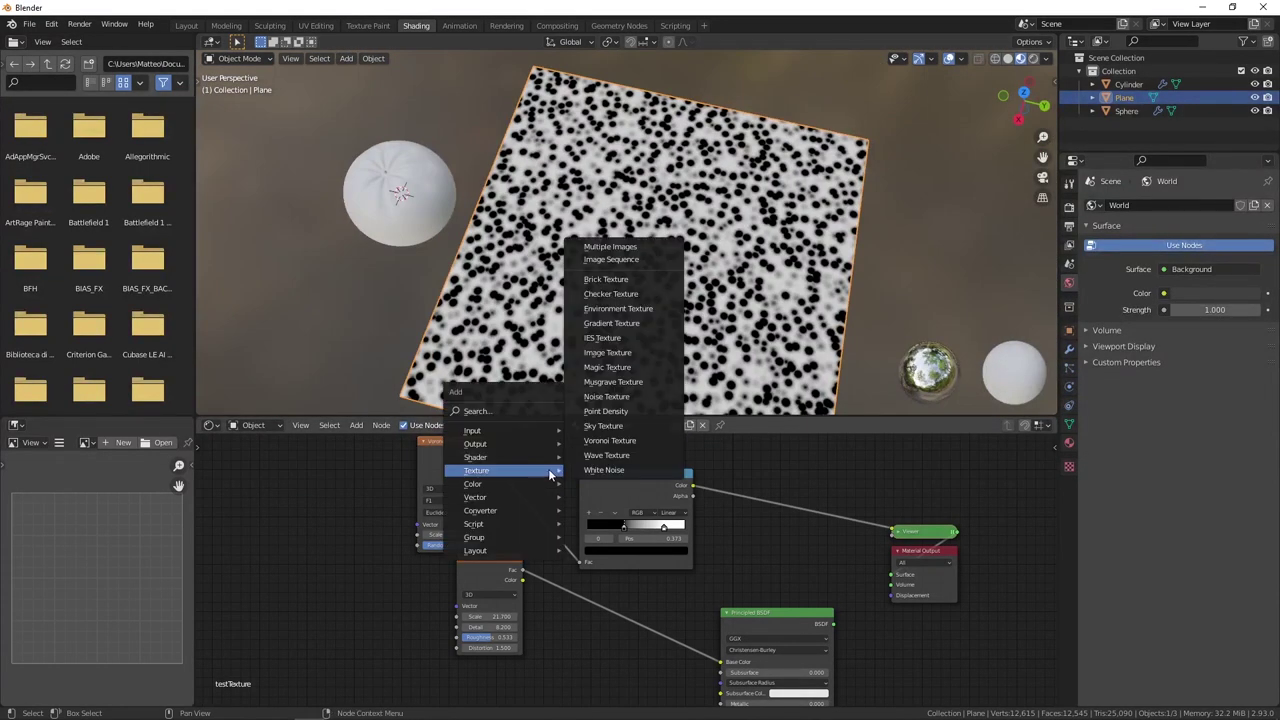
scroll(493, 212, down, 3)
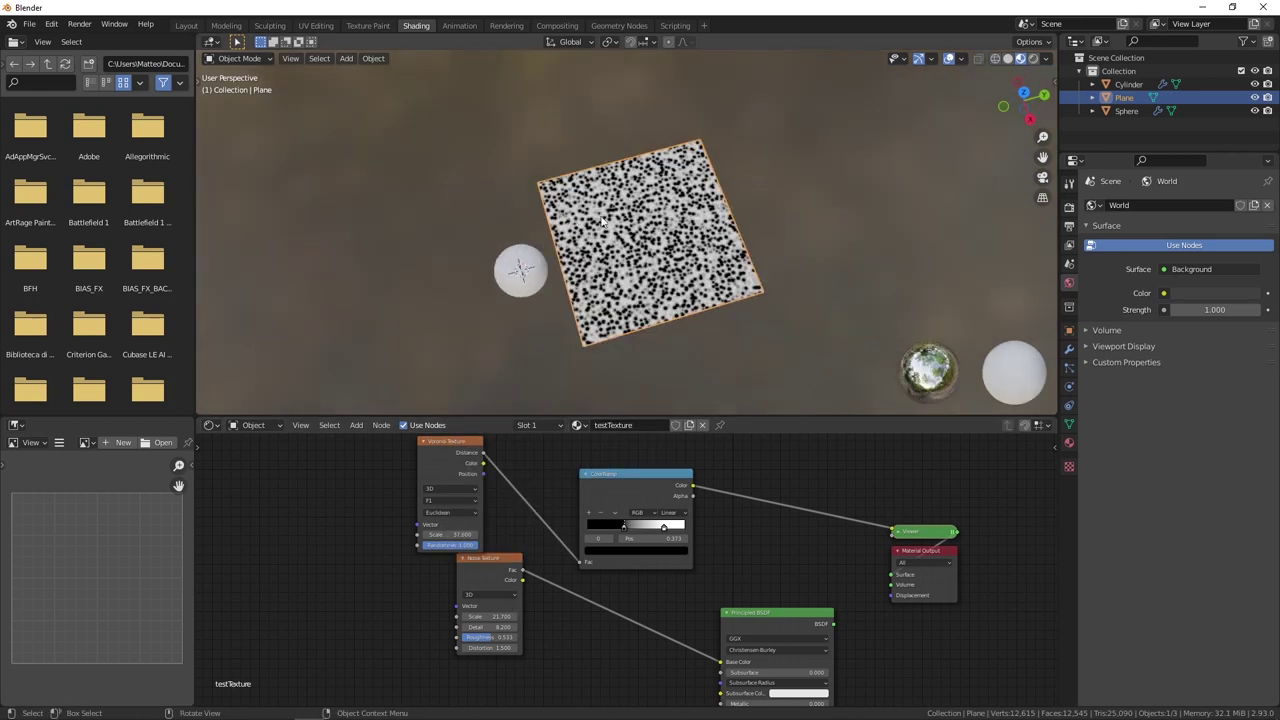
scroll(622, 228, up, 3)
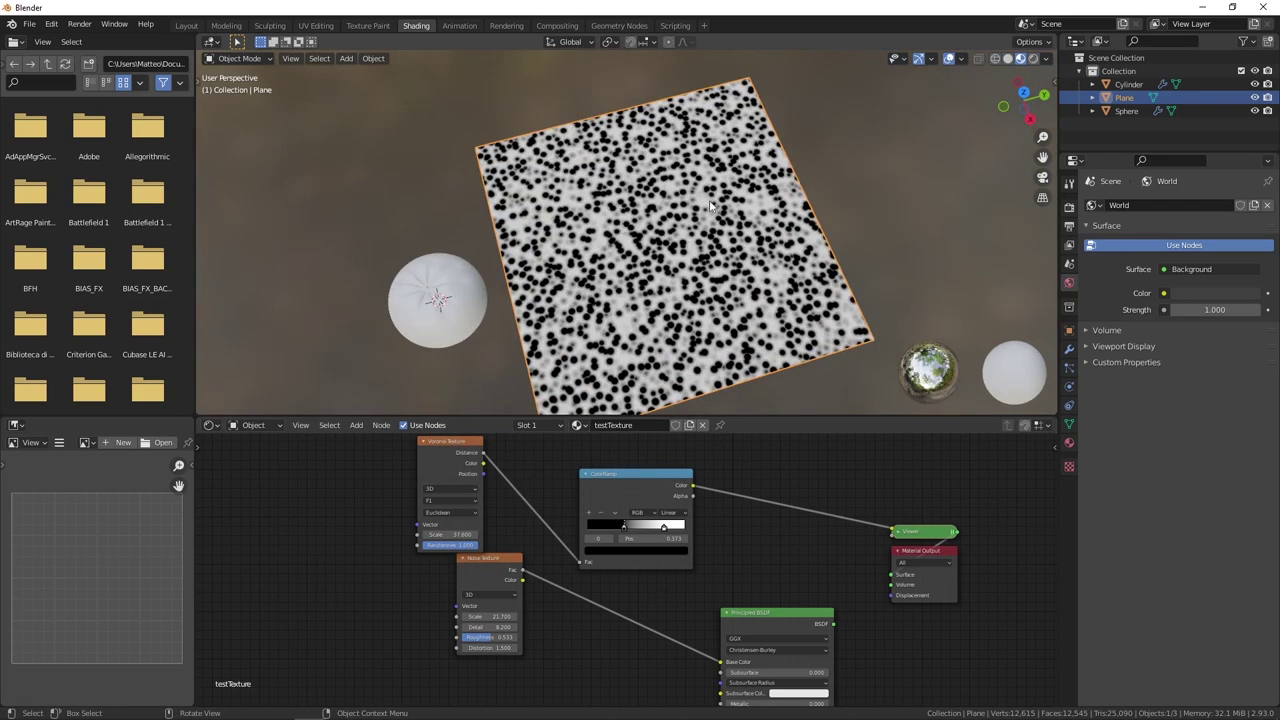
drag(518, 575, 501, 598)
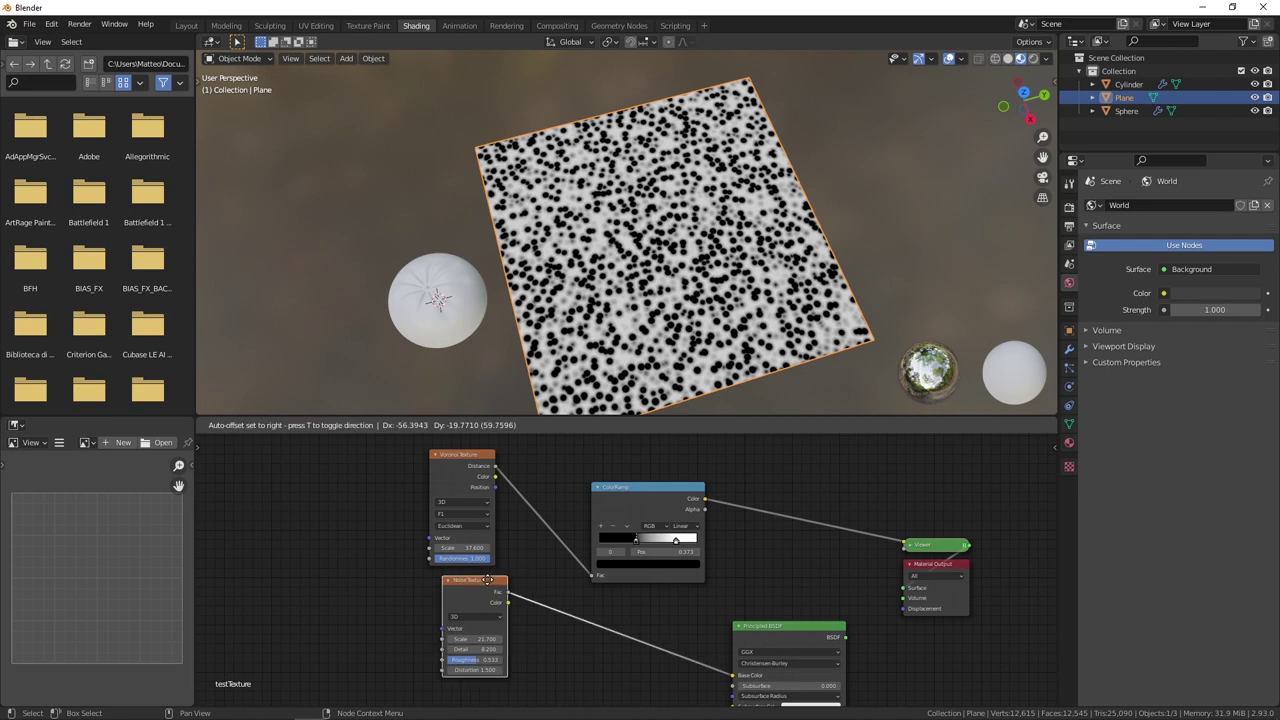
middle_drag(560, 330, 600, 320)
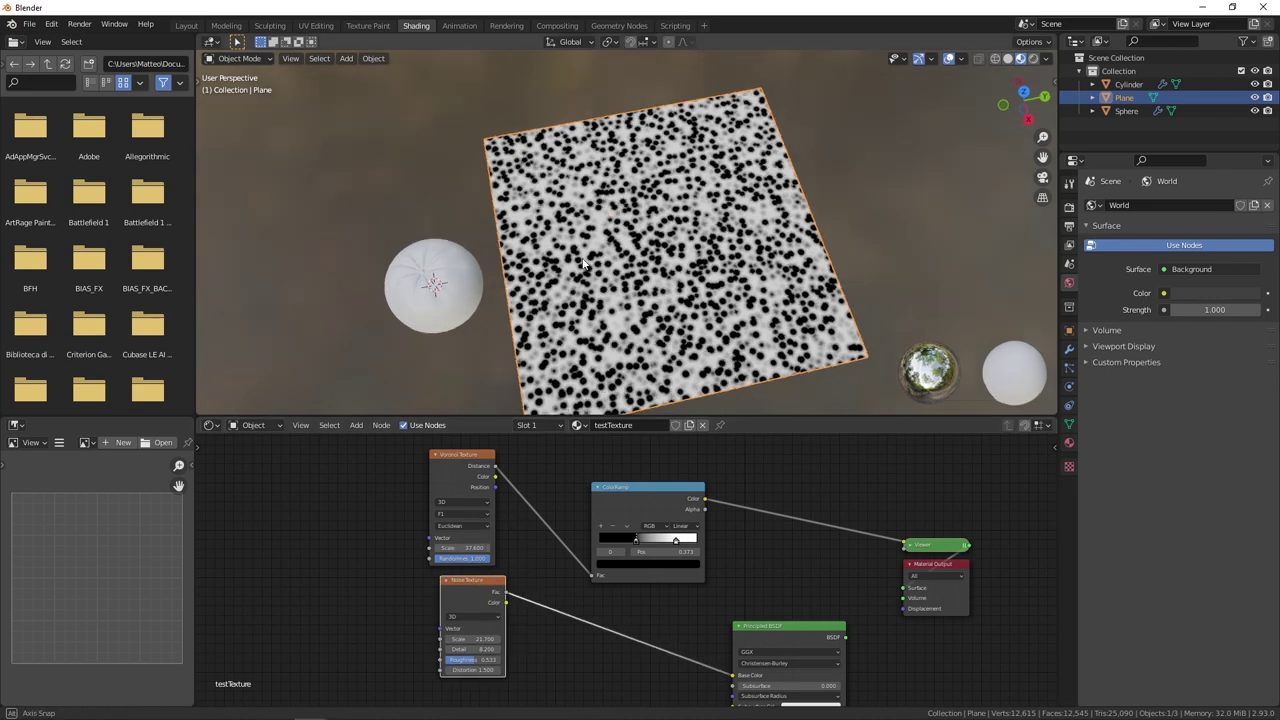
drag(464, 543, 450, 548)
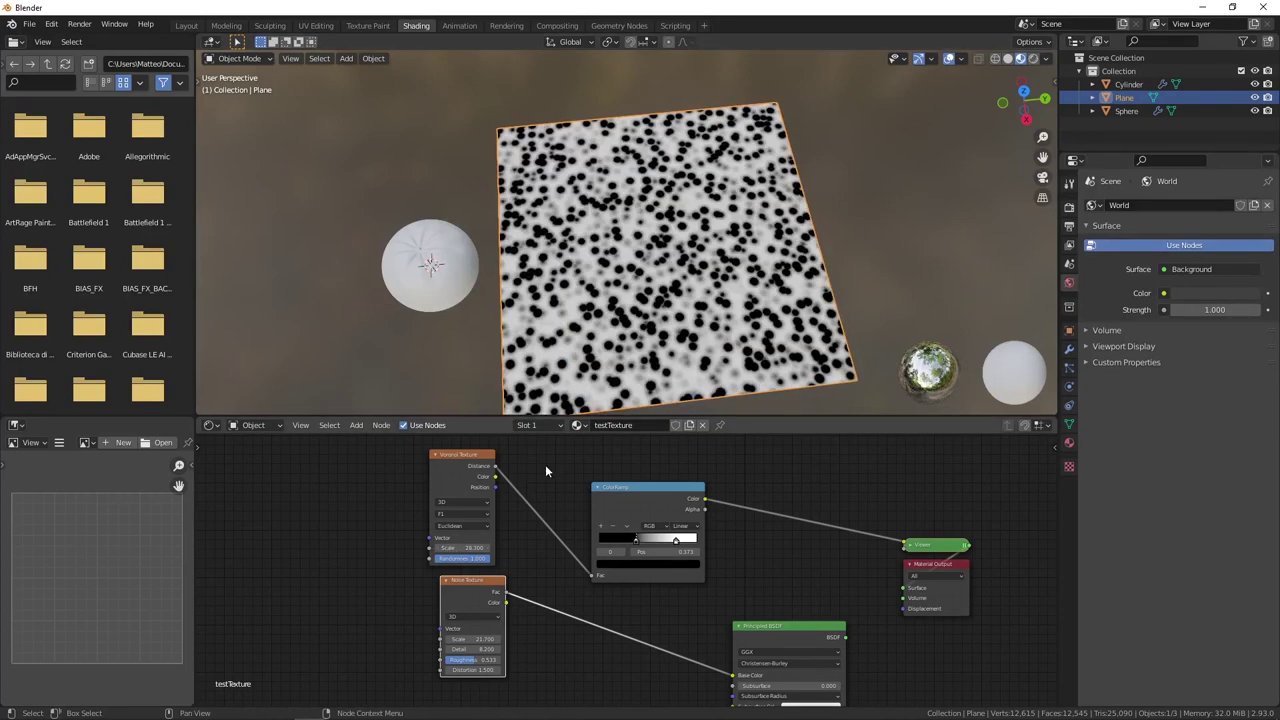
mouse_move(600, 345)
middle_down()
mouse_move(623, 310)
mouse_move(624, 268)
middle_up()
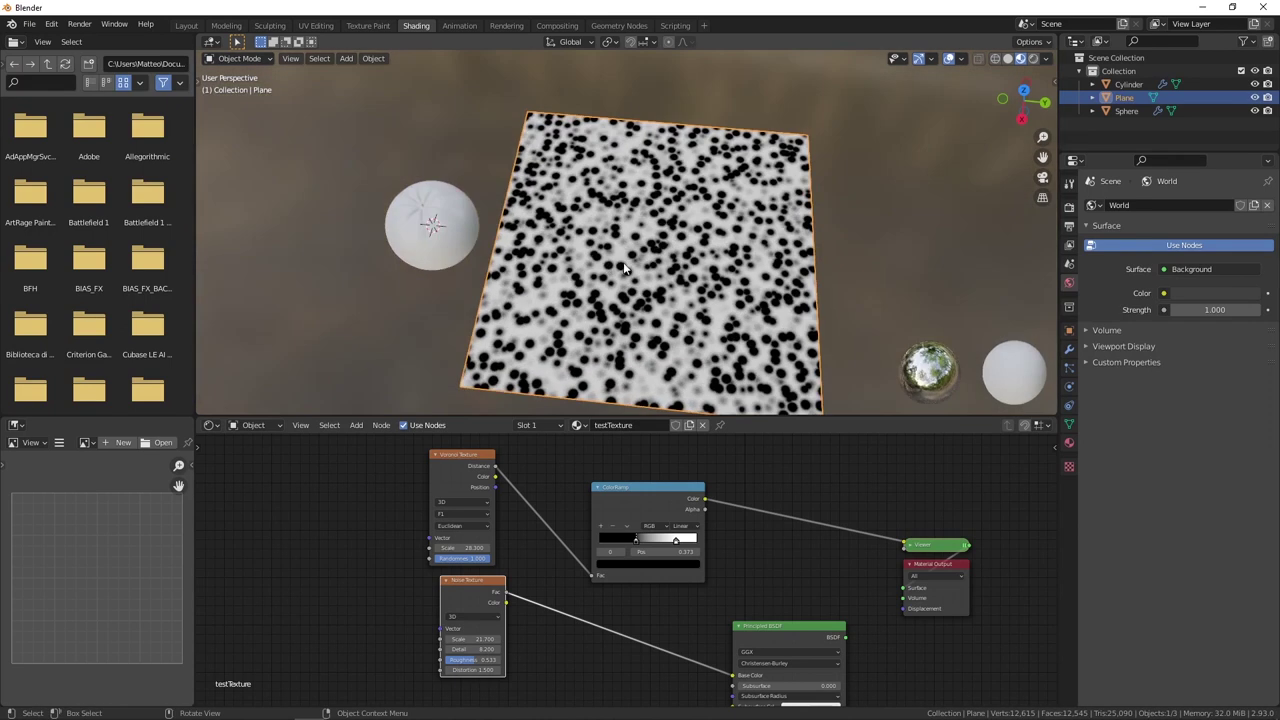
mouse_move(647, 160)
middle_down()
mouse_move(587, 279)
mouse_move(716, 187)
mouse_move(654, 223)
middle_up()
key(Delete)
Select the Sphere fruit body and start renaming it in the Outliner.
scroll(716, 187, up, 3)
click(657, 243)
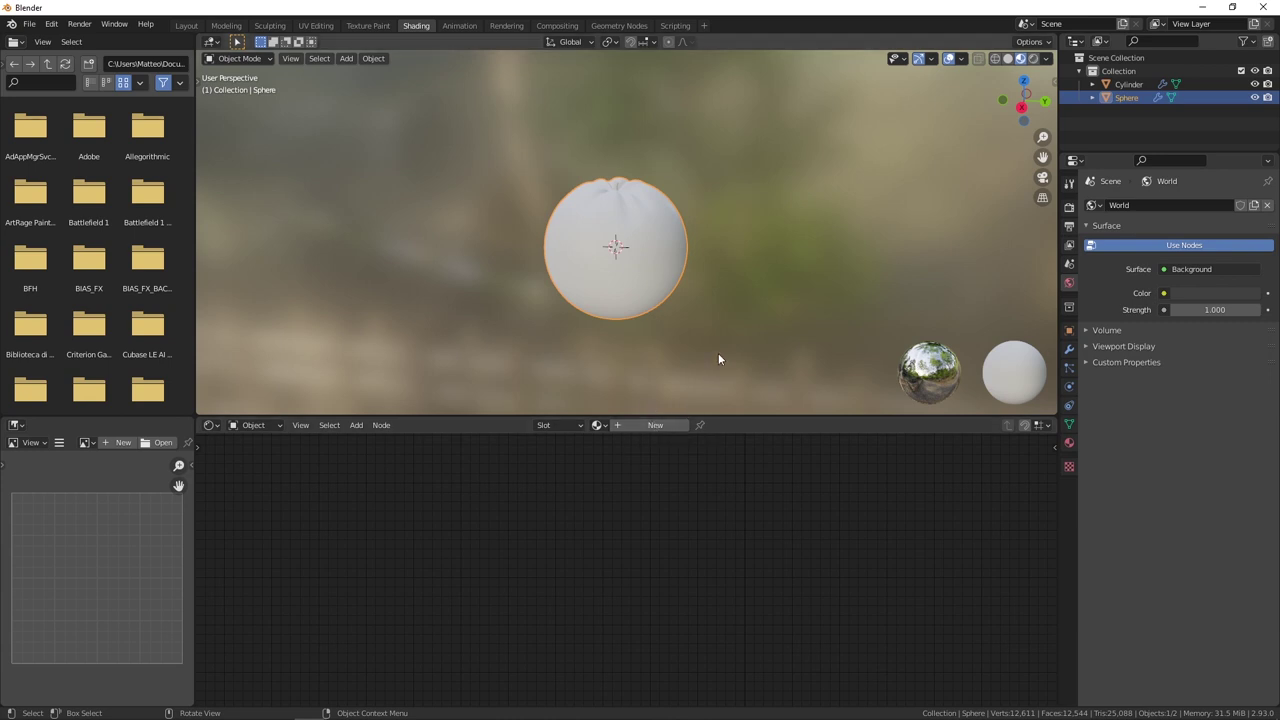
mouse_move(640, 277)
middle_down()
mouse_move(631, 201)
mouse_move(621, 224)
middle_up()
scroll(620, 223, up, 2)
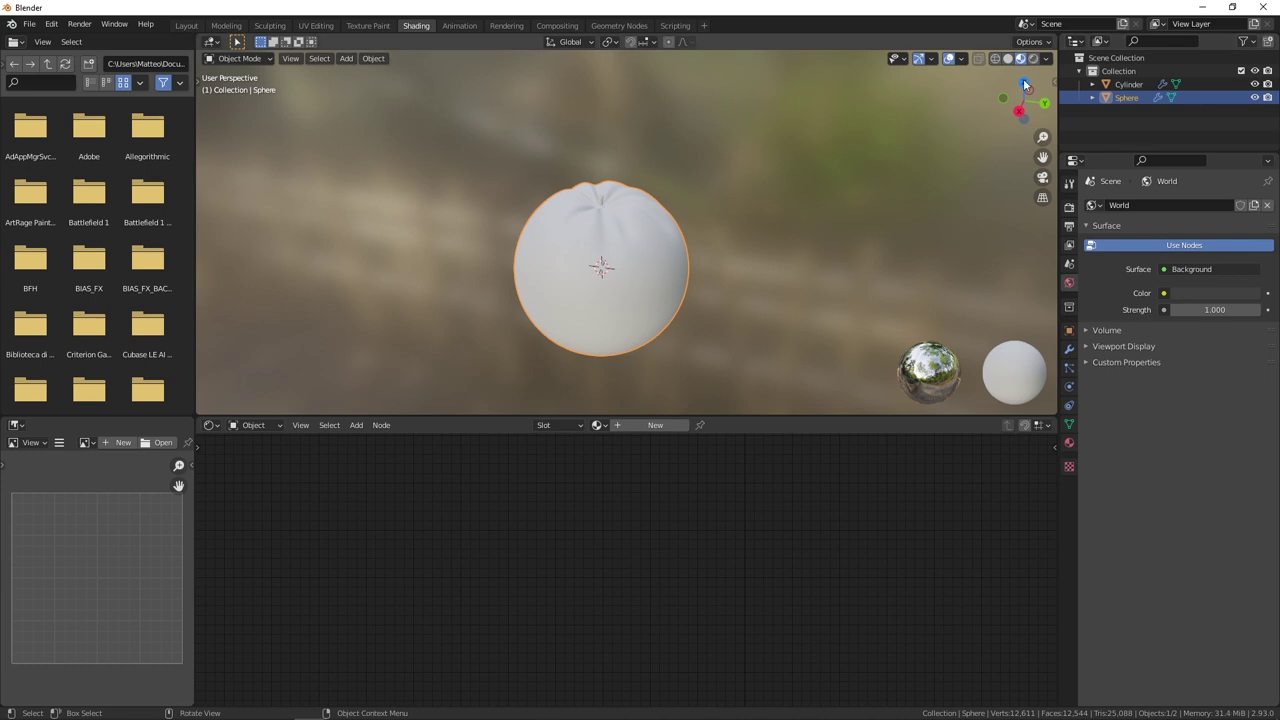
double_click(1126, 98)
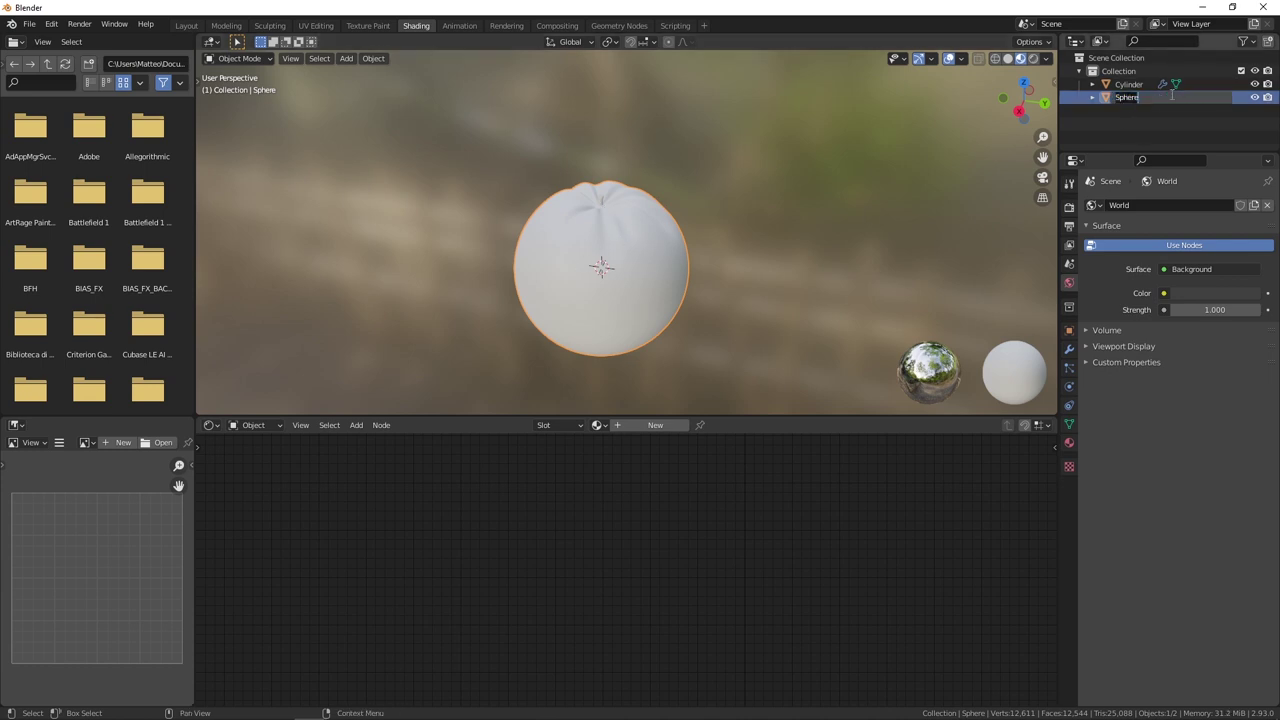
Rename the sphere to 'arancia' and the cylinder stem to 'picciolo'.
text(aran)
text(cia)
key(Return)
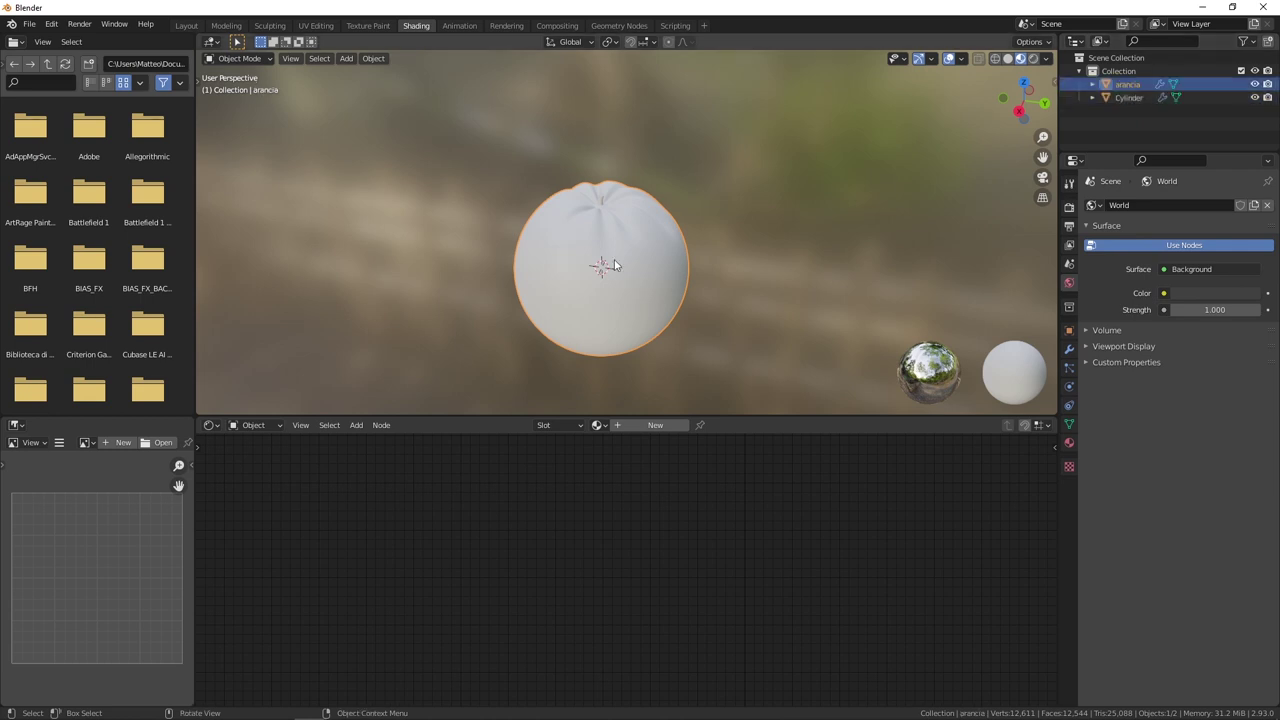
scroll(591, 112, up, 4)
mouse_move(591, 112)
middle_down()
mouse_move(631, 237)
mouse_move(643, 237)
middle_up()
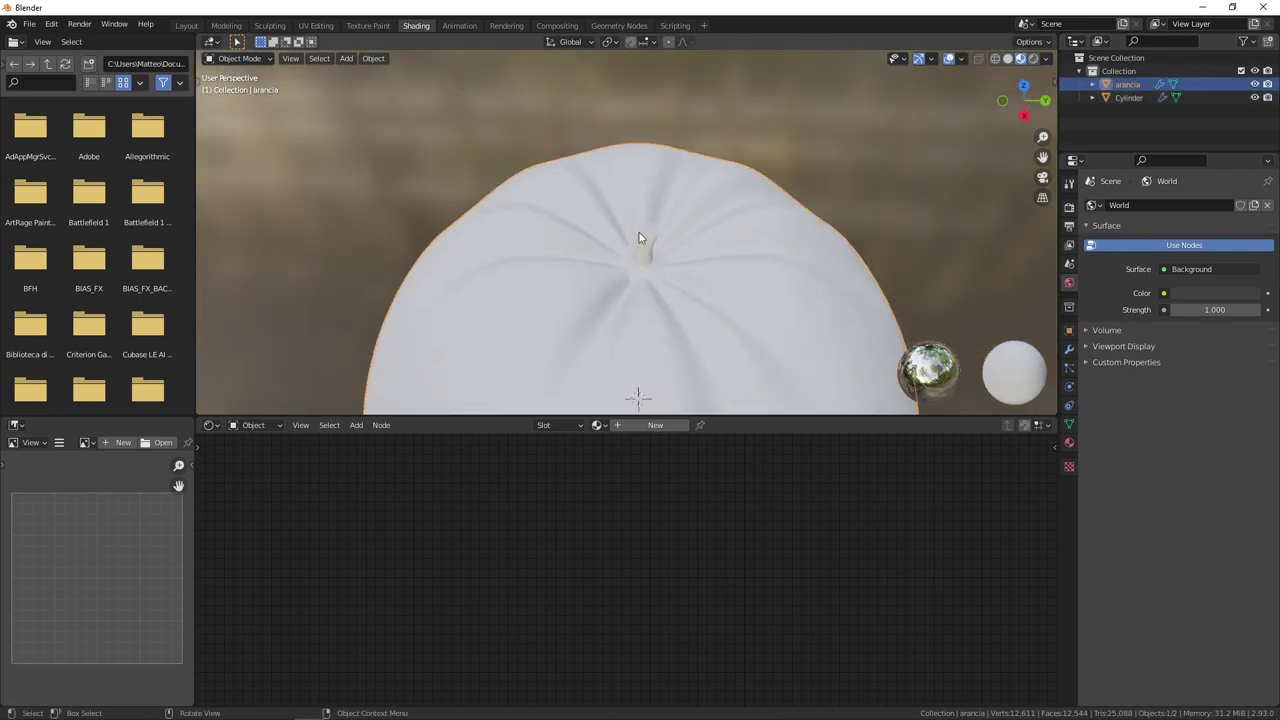
click(643, 240)
click(1127, 85)
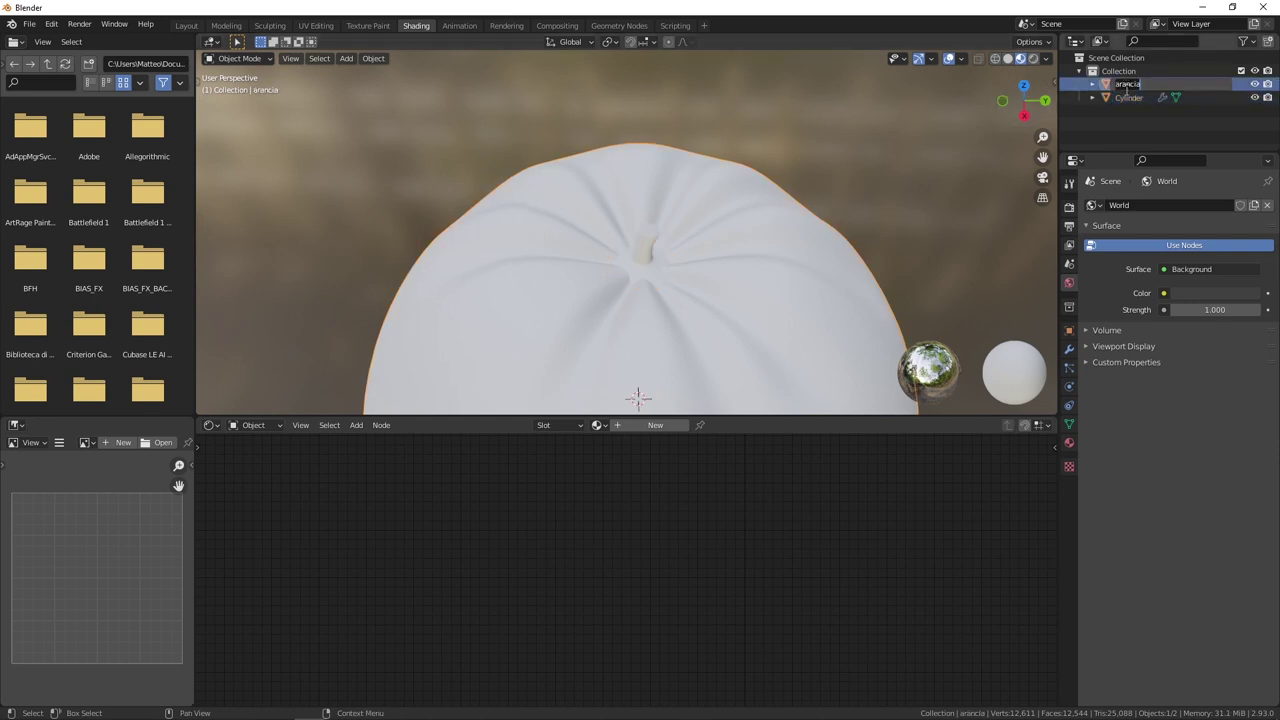
click(1125, 97)
double_click(1118, 98)
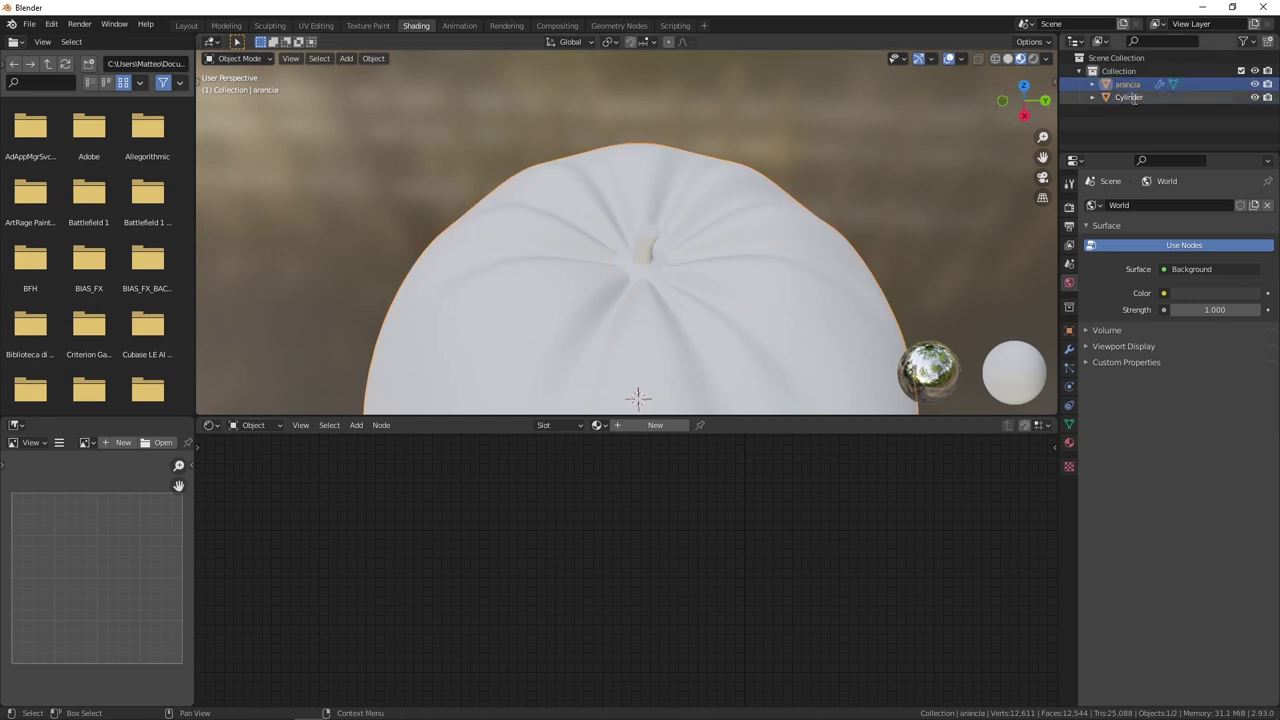
text(picciolo)
key(Return)
key(KP_Decimal)
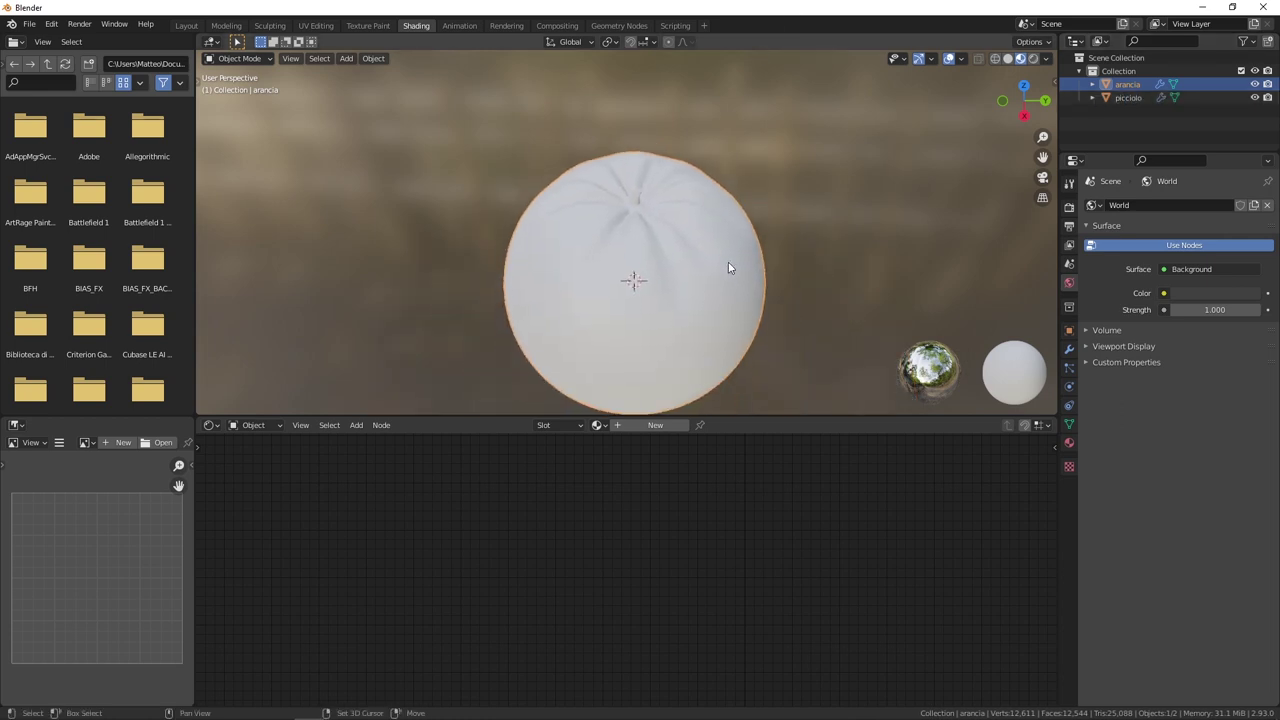
Move the fruit body and stem into a new collection named 'arancia'.
shift+middle_drag(743, 201, 723, 230)
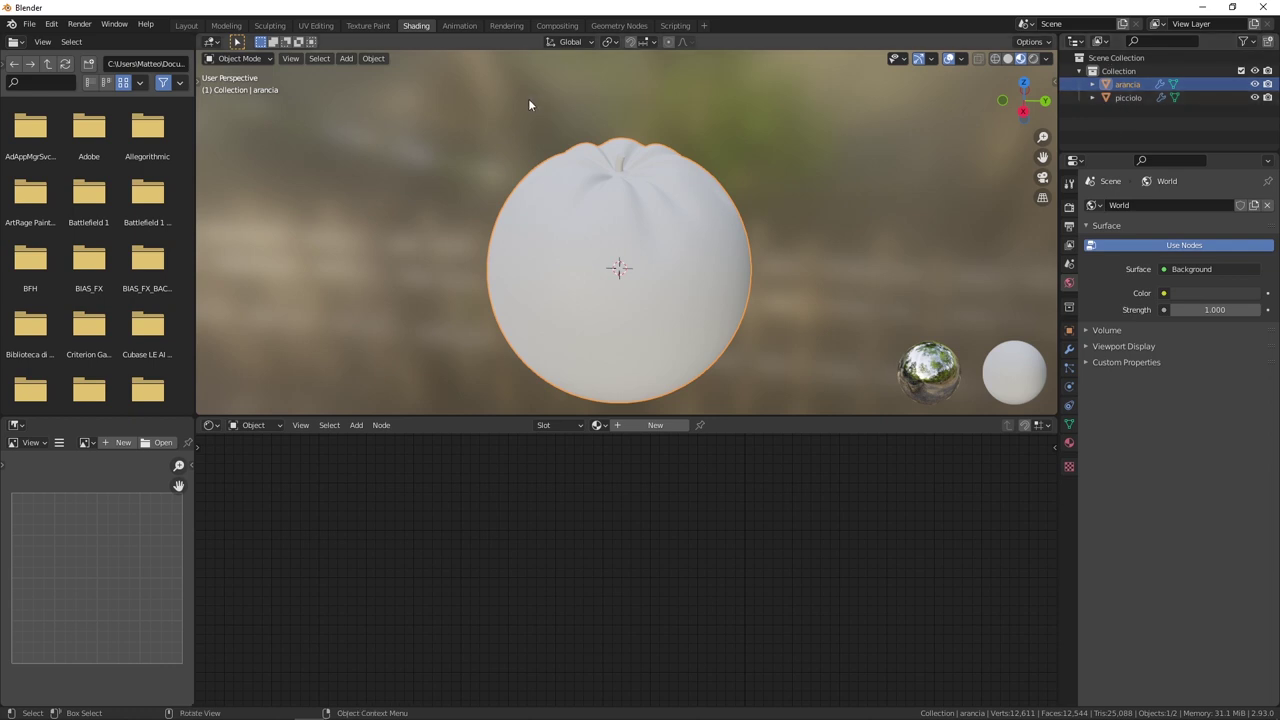
scroll(459, 128, down, 3)
drag(496, 128, 680, 320)
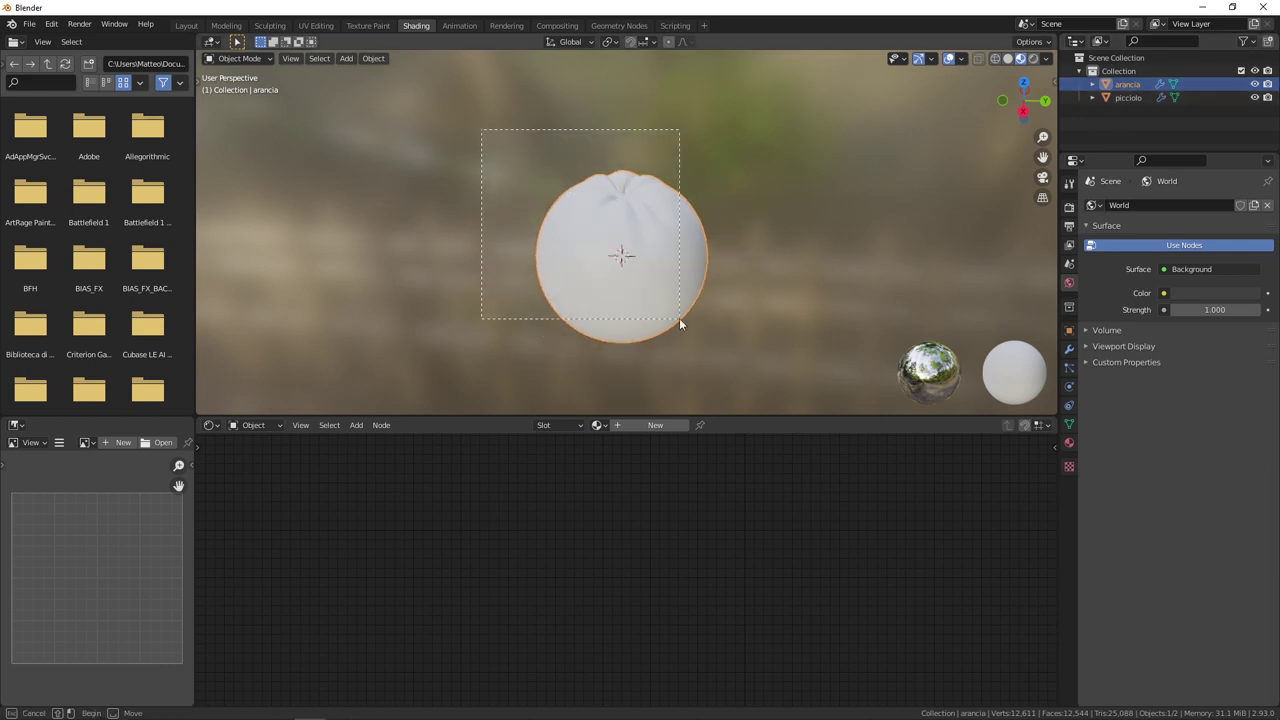
drag(420, 86, 663, 286)
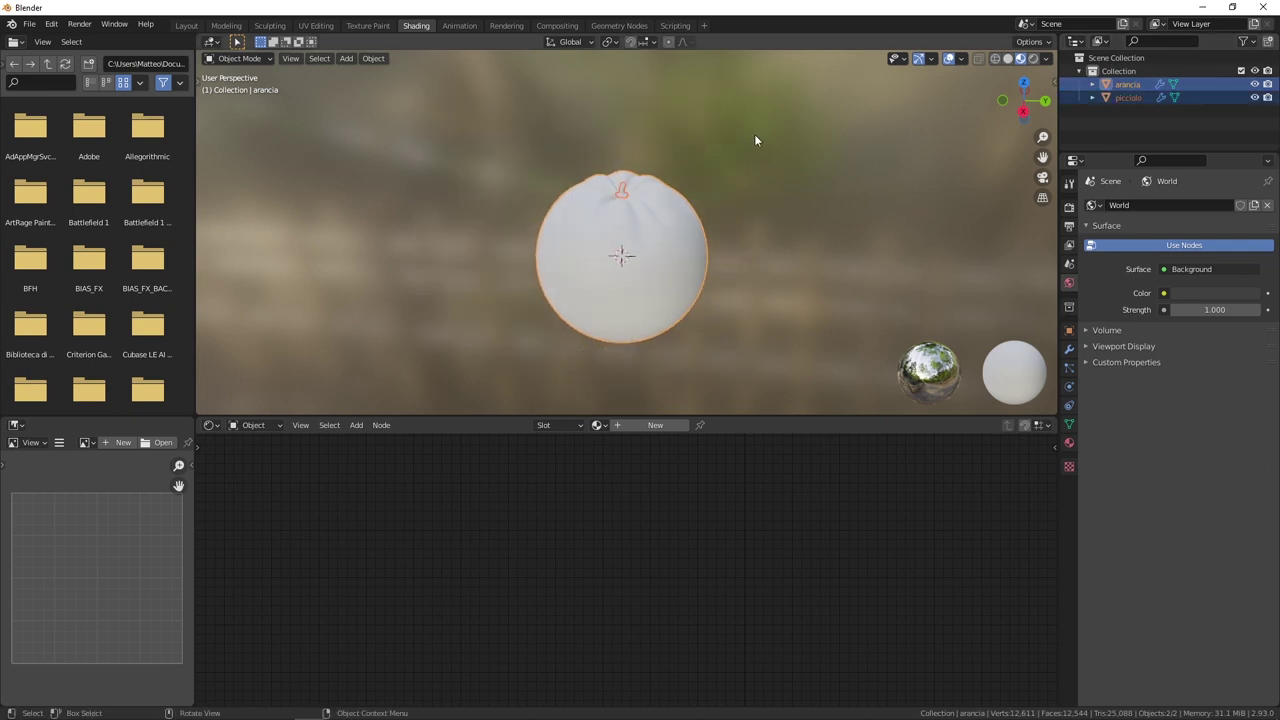
drag(478, 93, 692, 289)
key(m)
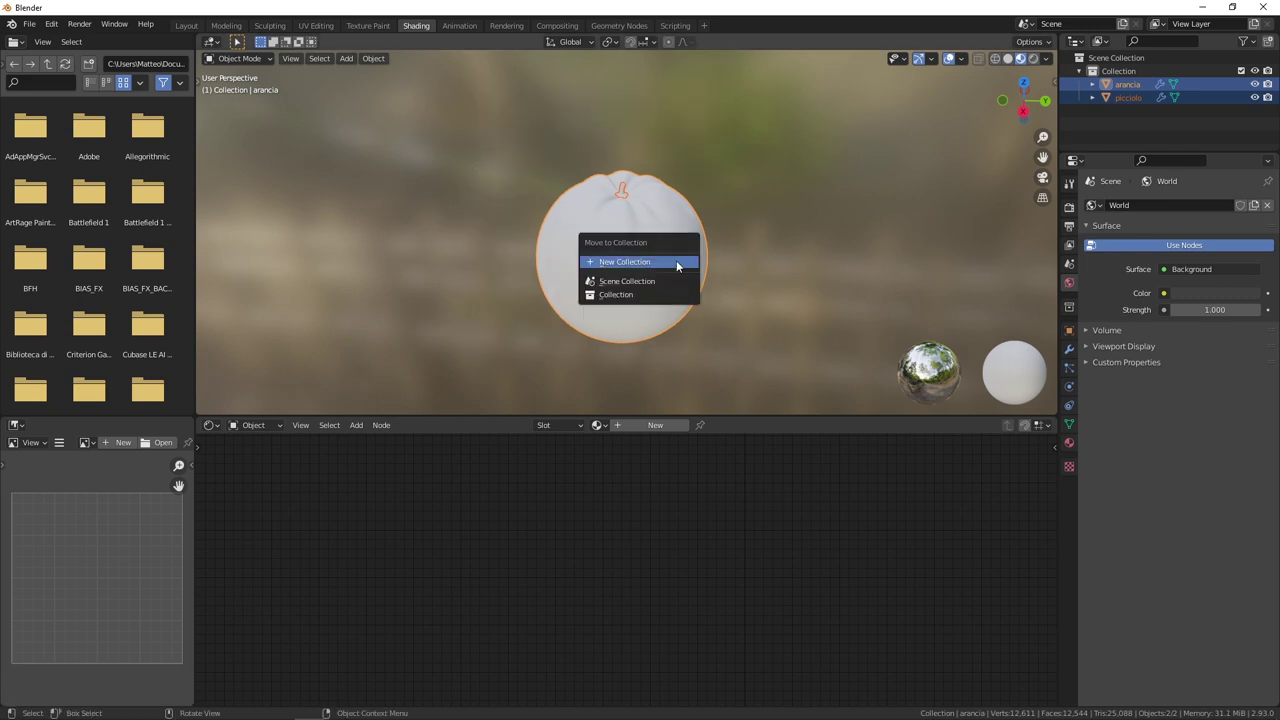
click(677, 266)
text(a)
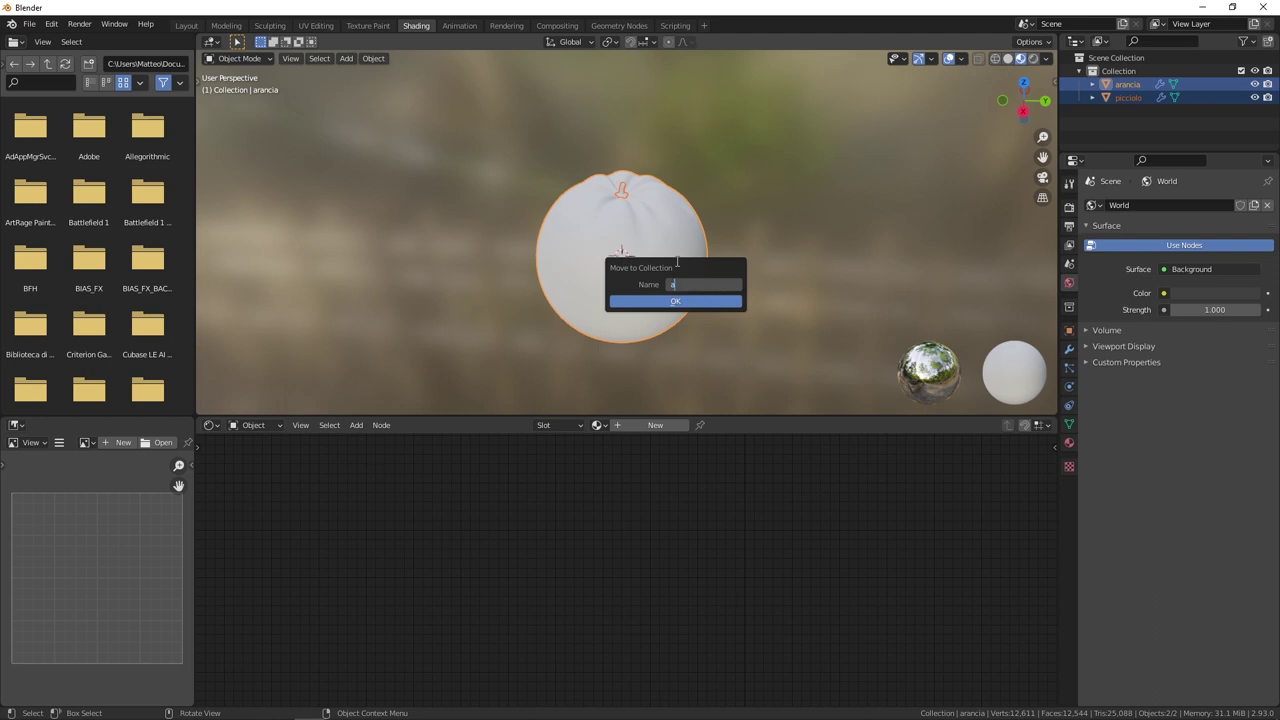
key(Return)
click(700, 300)
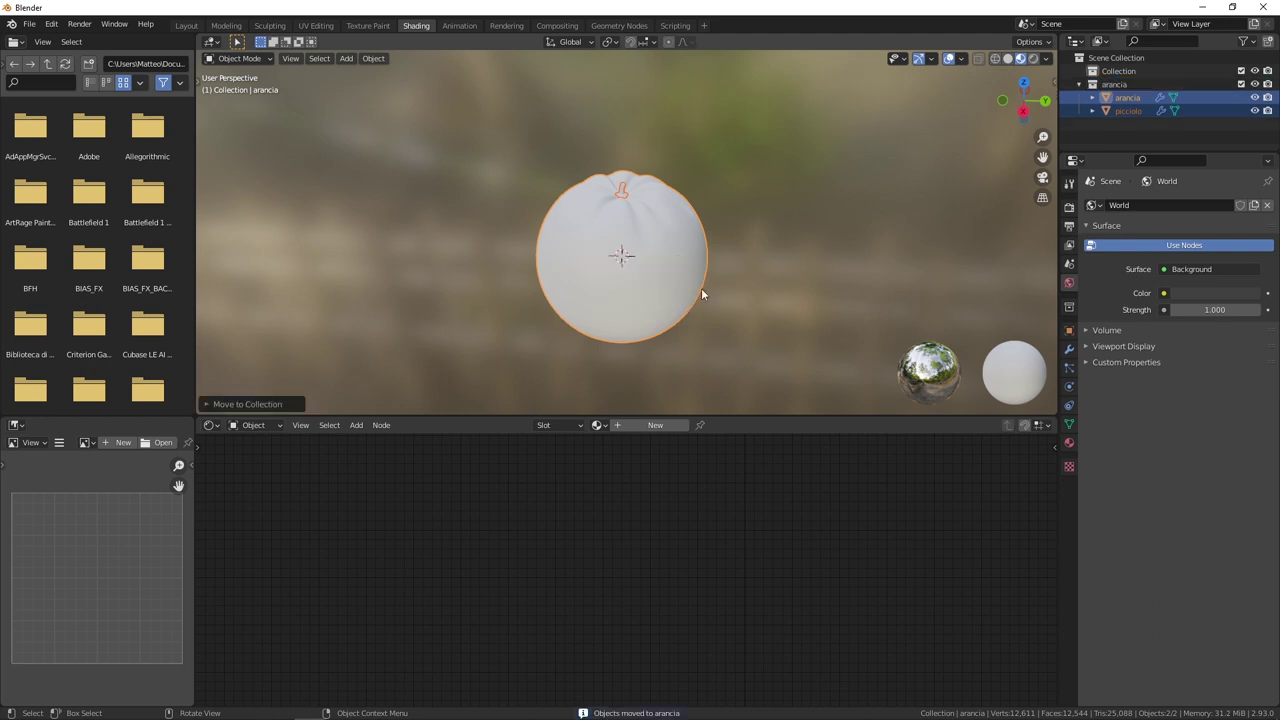
click(1079, 84)
click(1100, 85)
scroll(881, 169, up, 2)
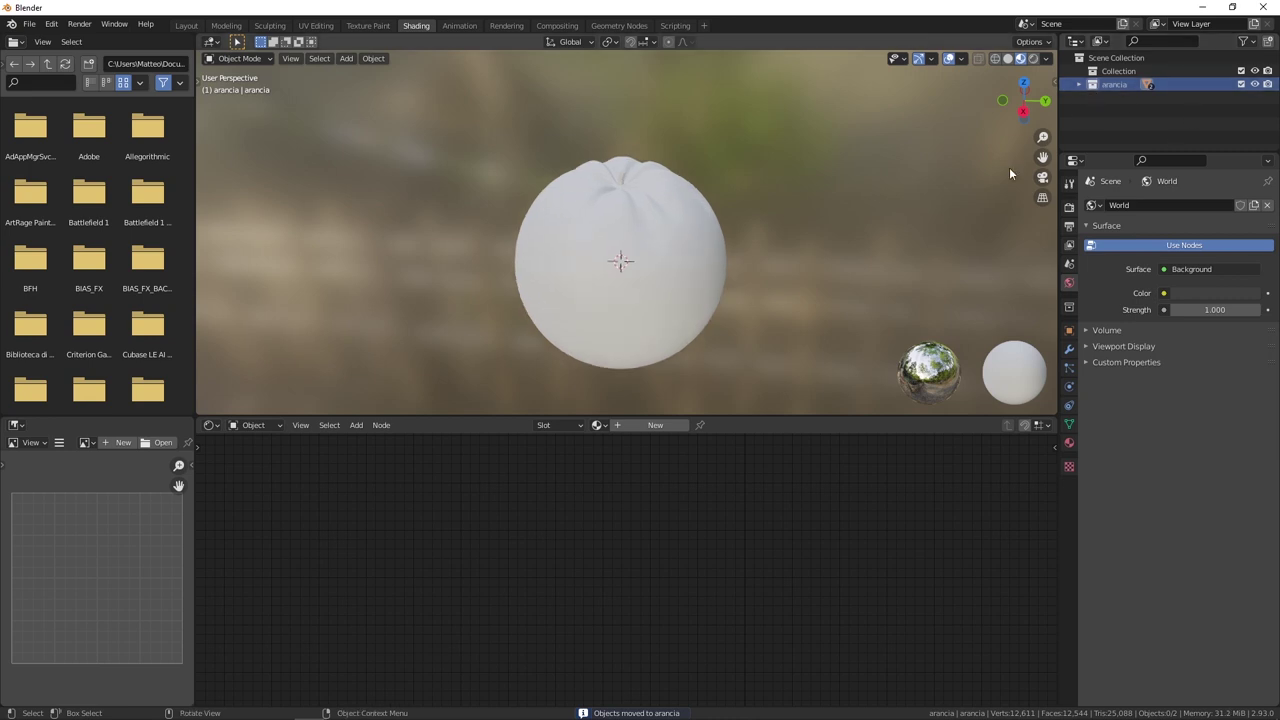
Add a new material named 'arancia' to the fruit body.
middle_drag(689, 235, 704, 255)
scroll(704, 254, up, 2)
mouse_move(629, 266)
middle_down()
mouse_move(734, 220)
mouse_move(651, 251)
mouse_move(664, 233)
middle_up()
click(708, 234)
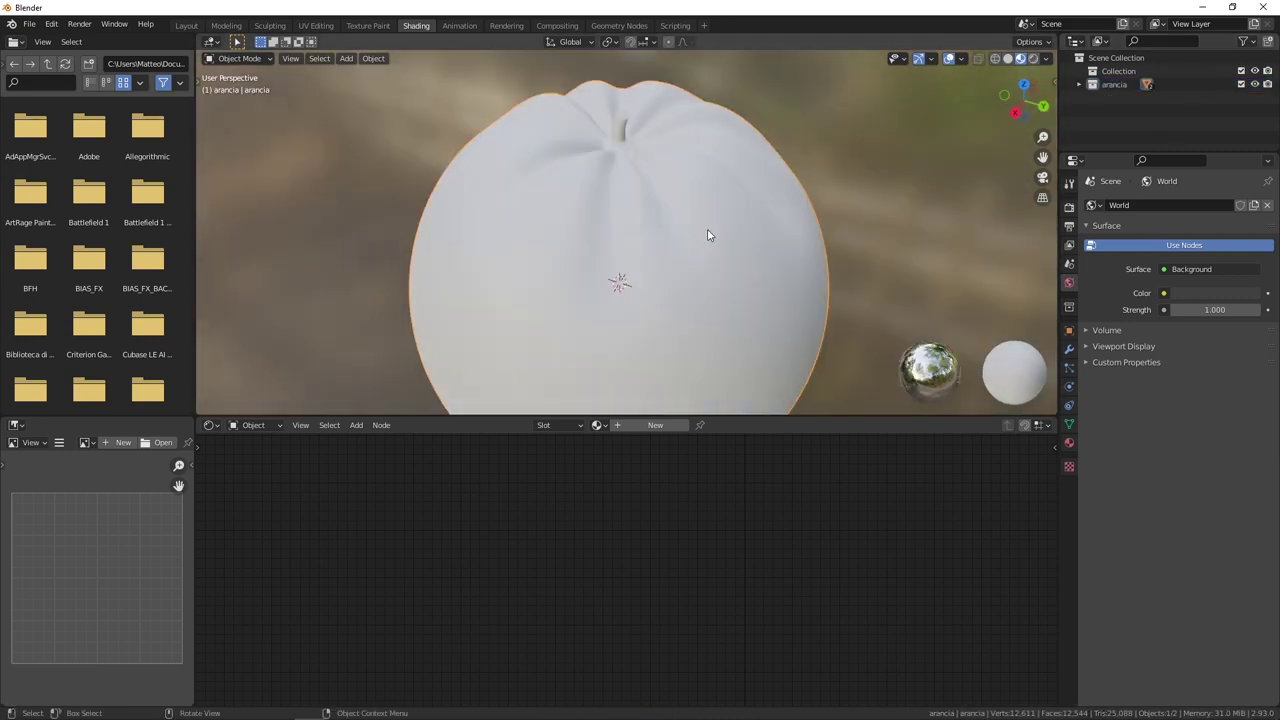
click(1070, 441)
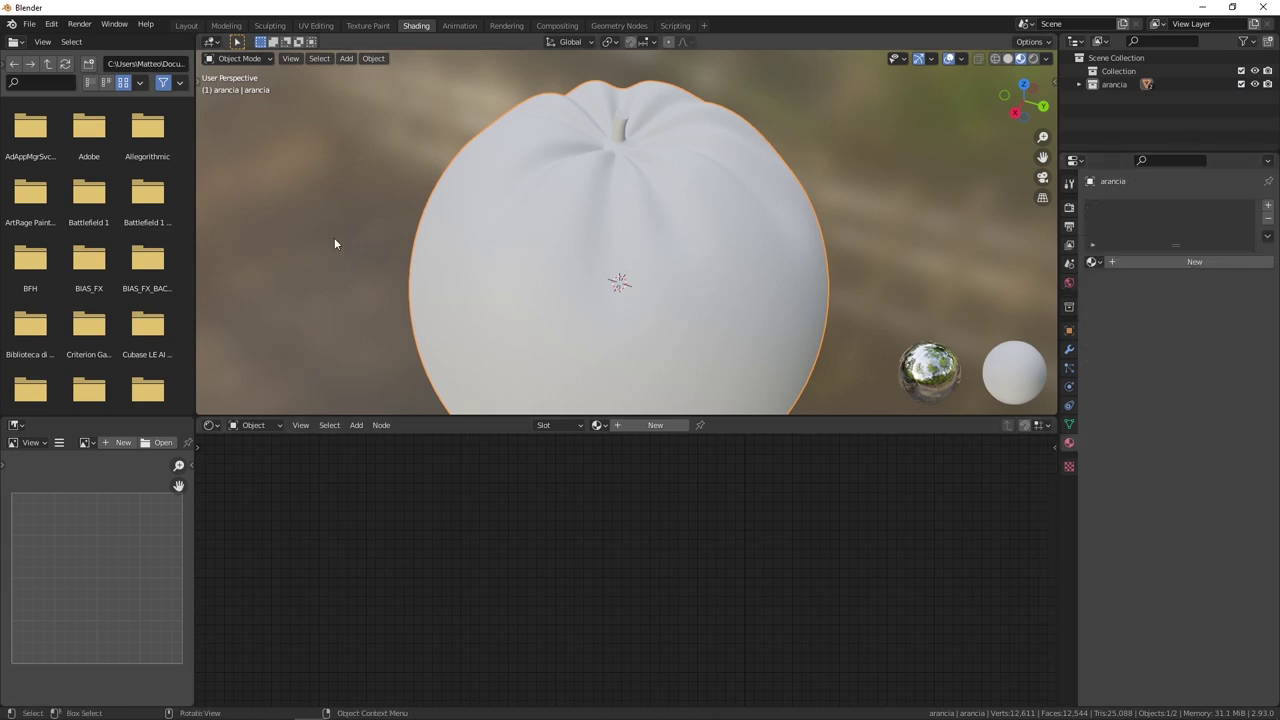
scroll(689, 226, down, 1)
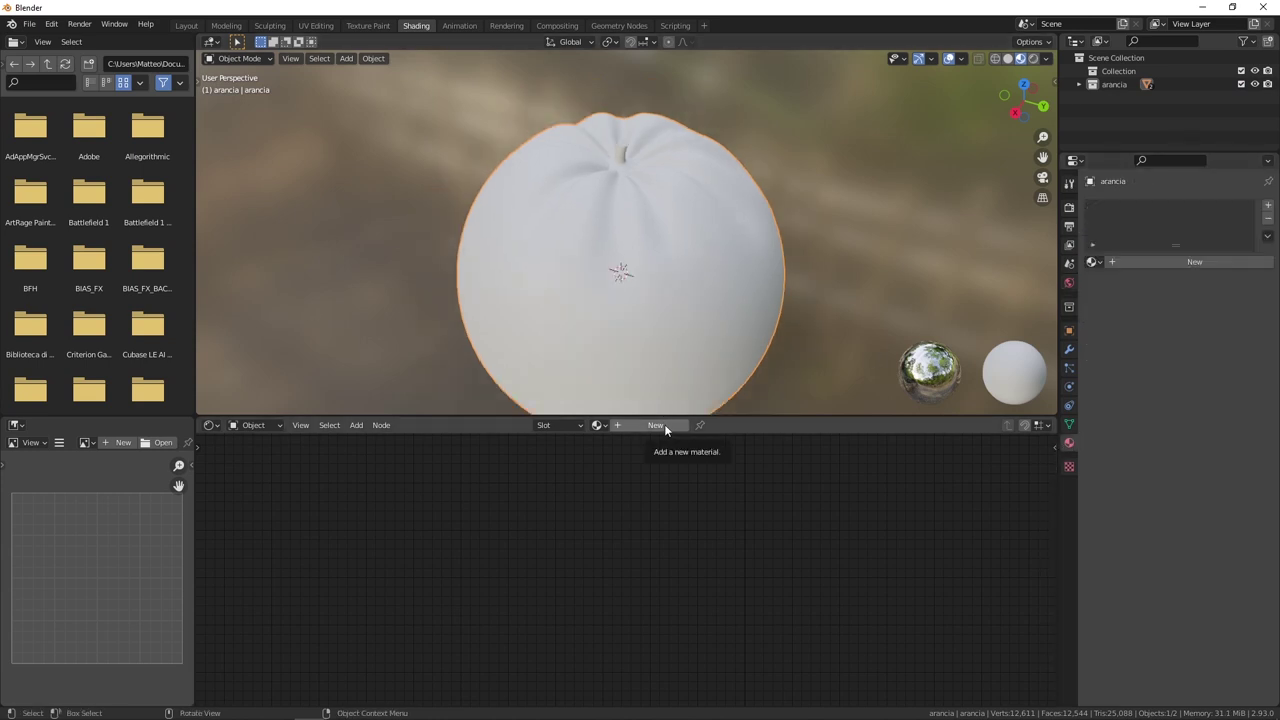
click(645, 424)
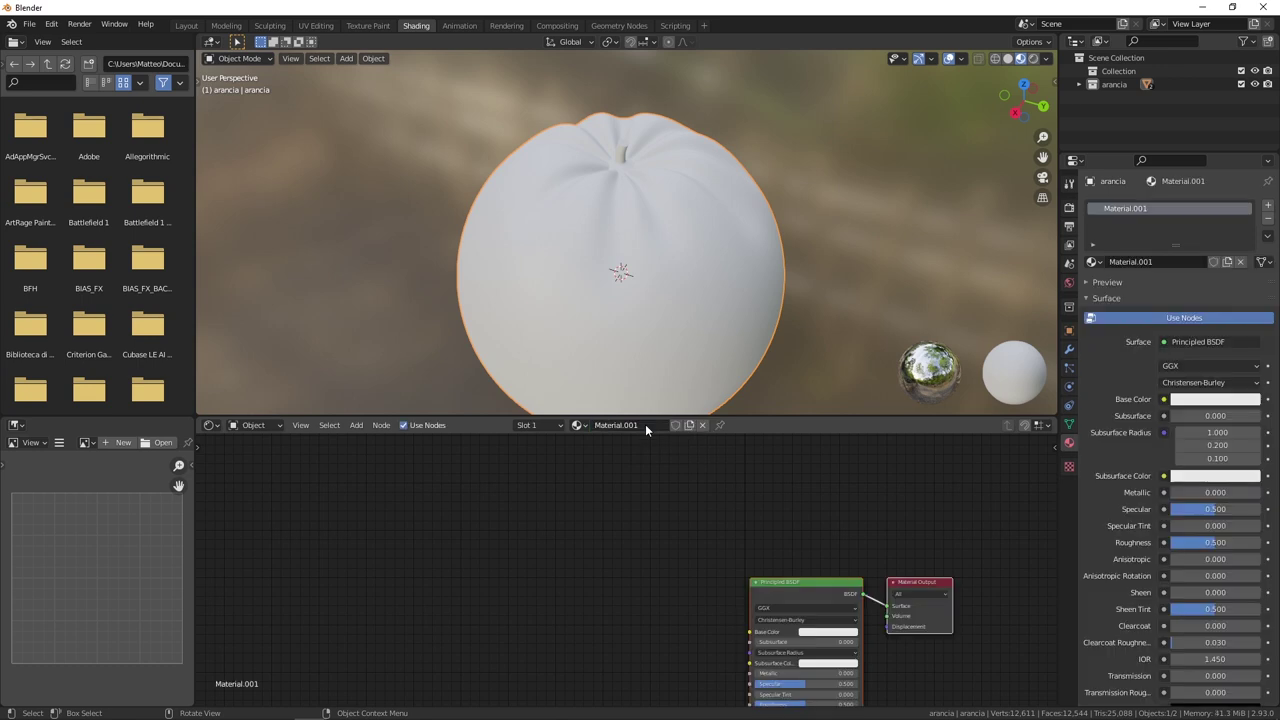
text(arancia)
key(Return)
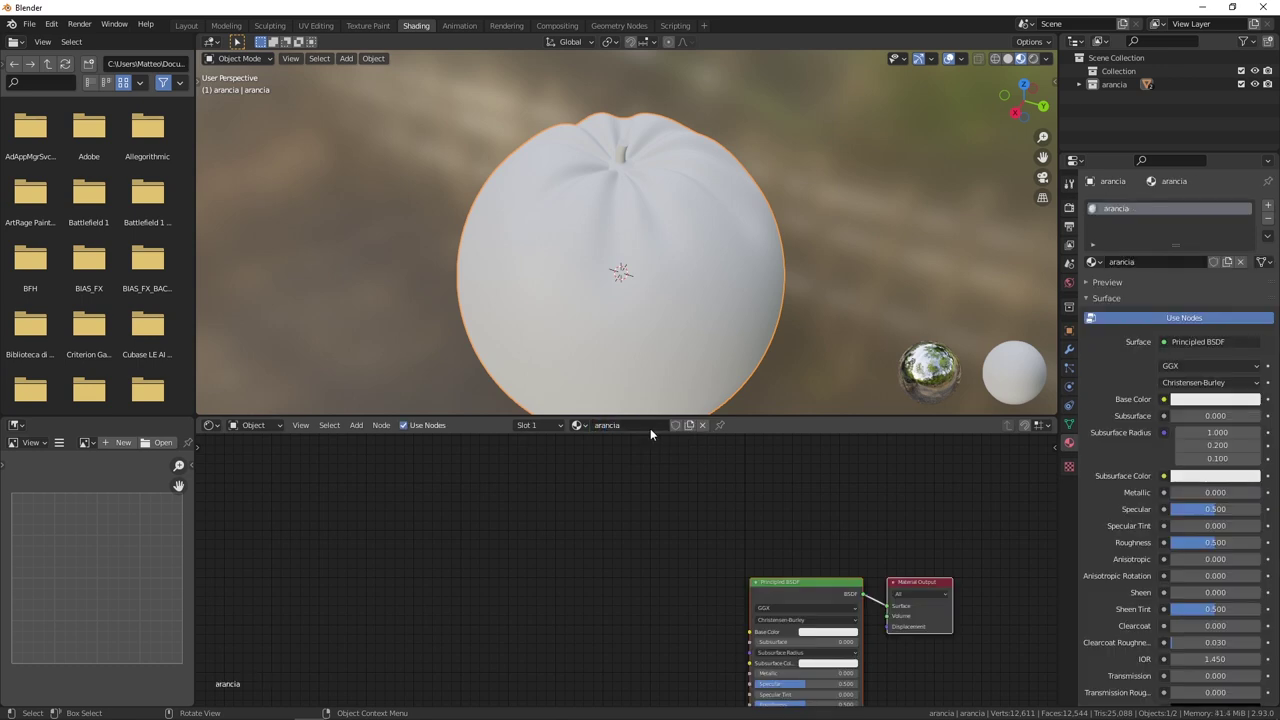
Frame the Principled BSDF node and open its Base Color picker.
scroll(620, 260, down, 3)
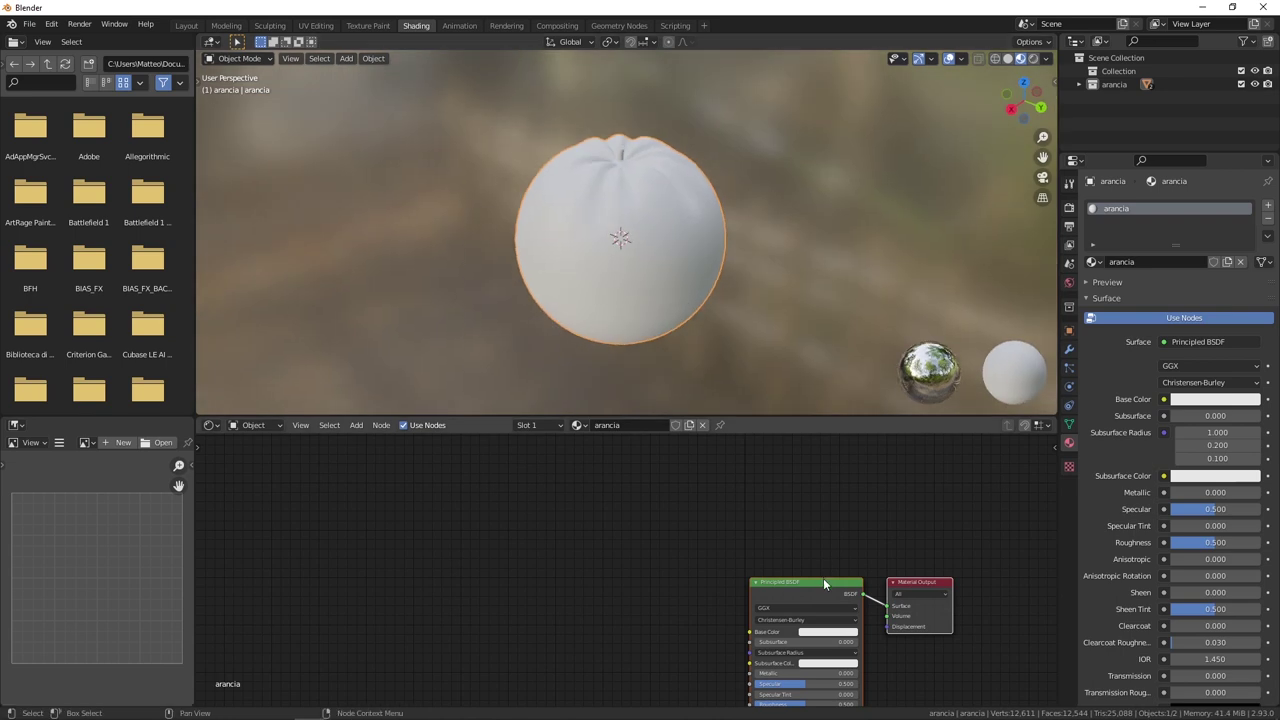
middle_drag(823, 578, 673, 457)
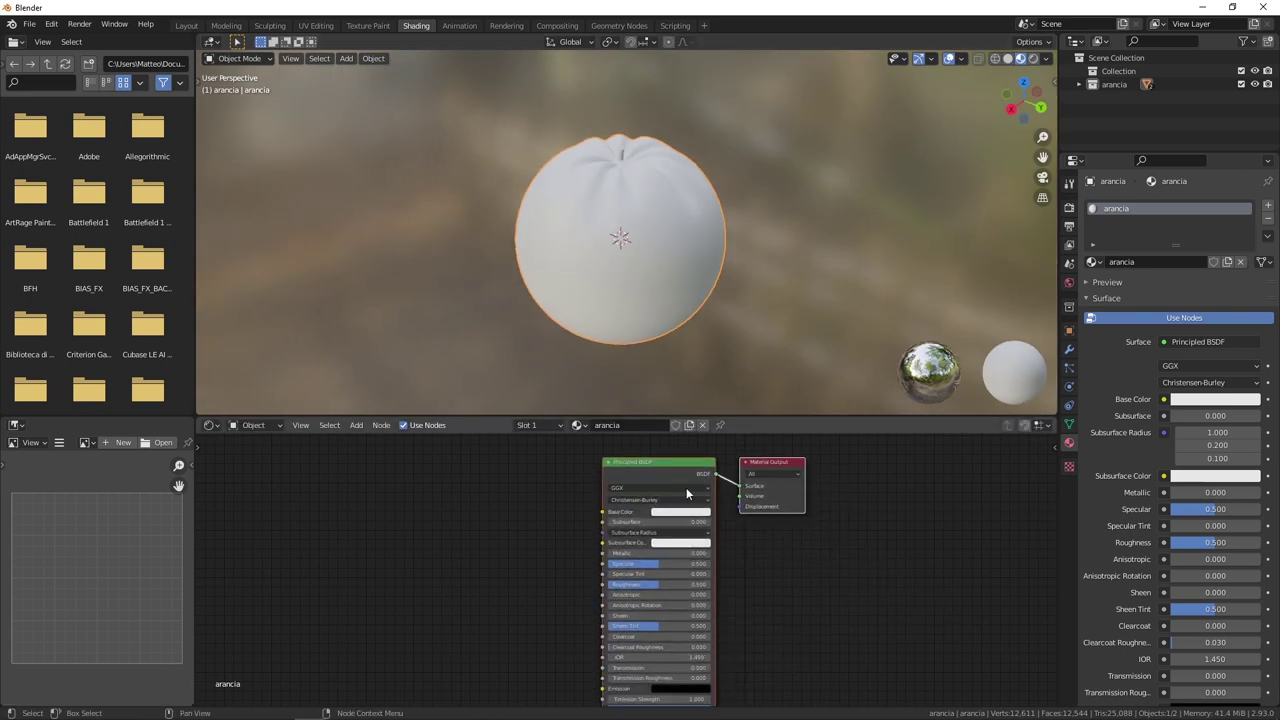
scroll(686, 487, up, 1)
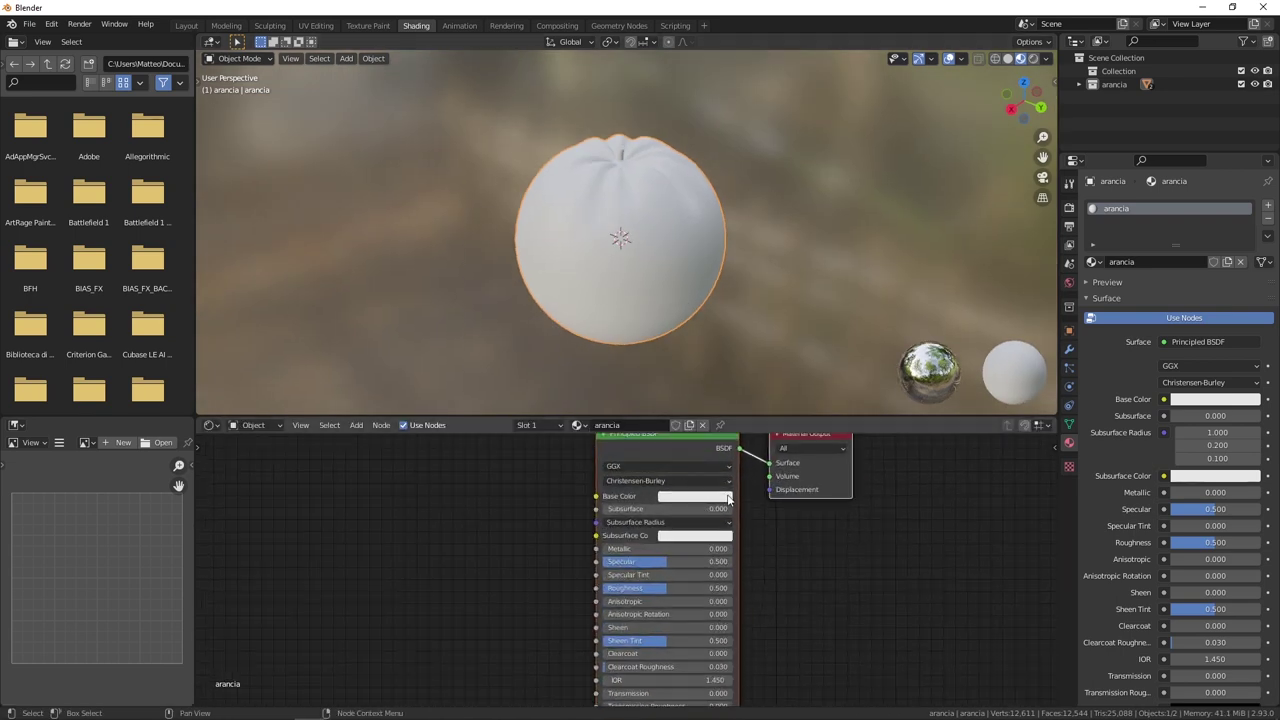
middle_drag(734, 480, 748, 506)
drag(728, 460, 648, 463)
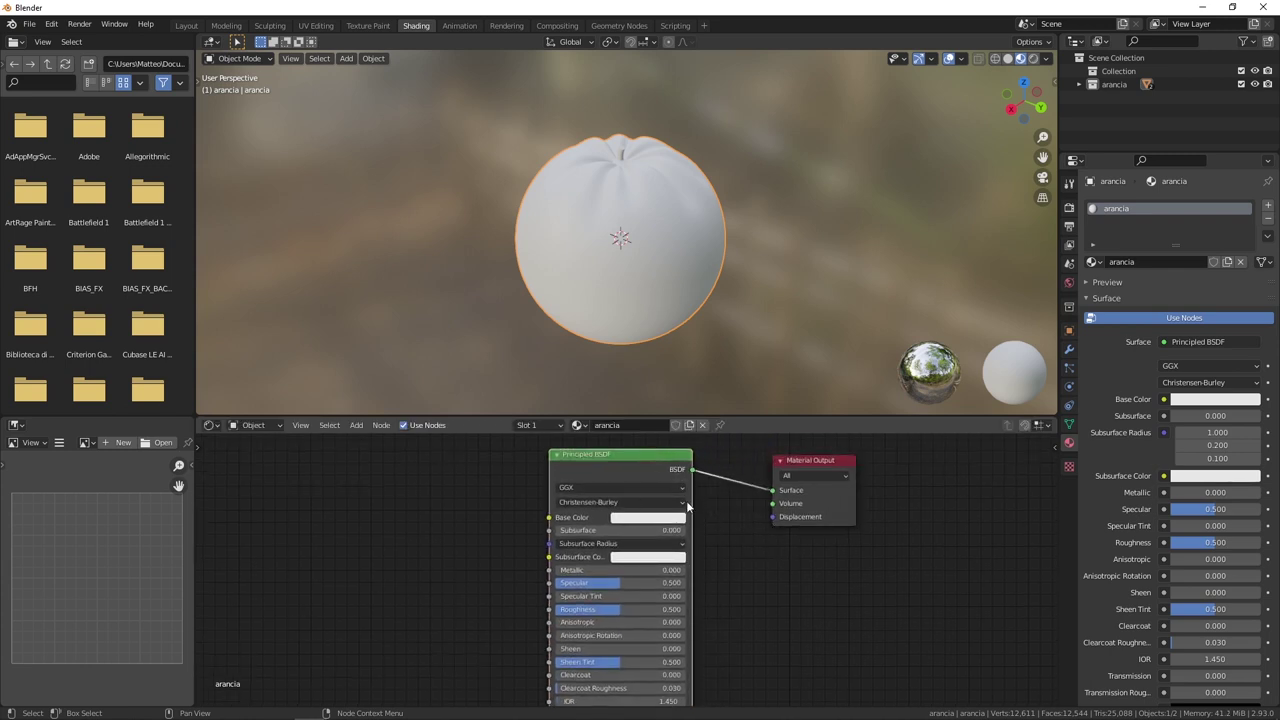
click(632, 520)
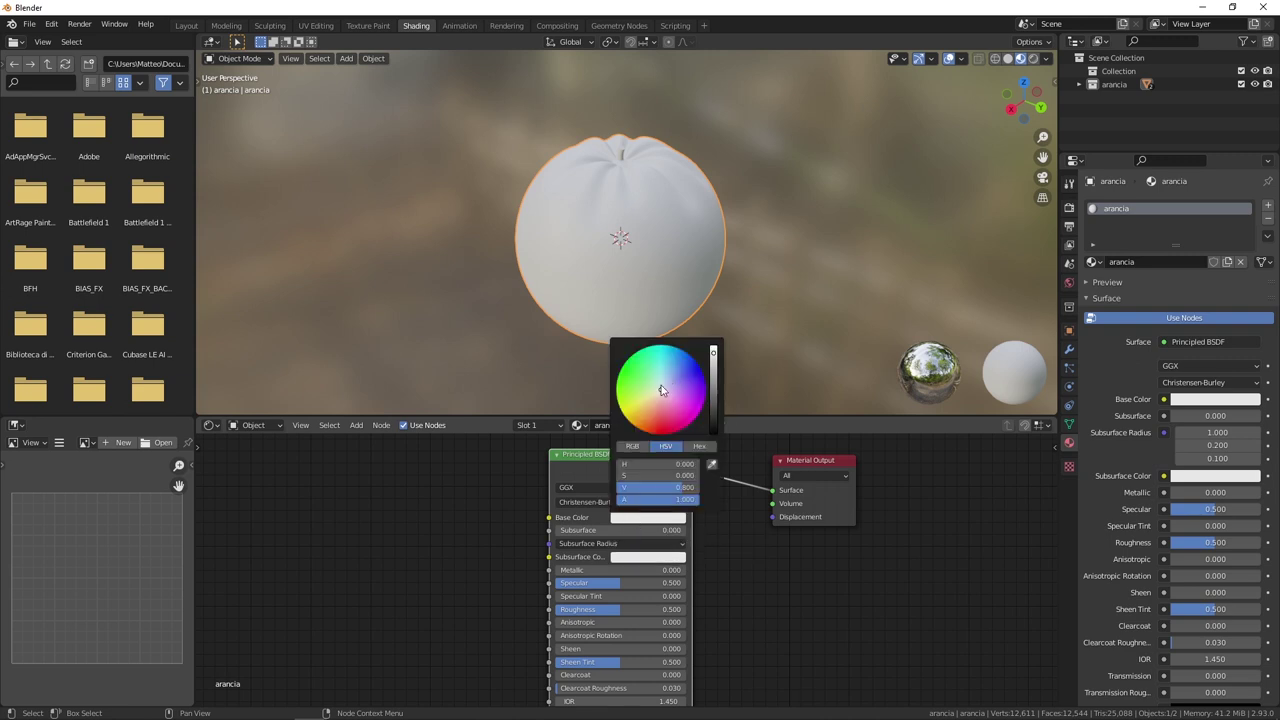
Give the arancia material an orange base colour and 0.200 roughness.
drag(665, 399, 642, 420)
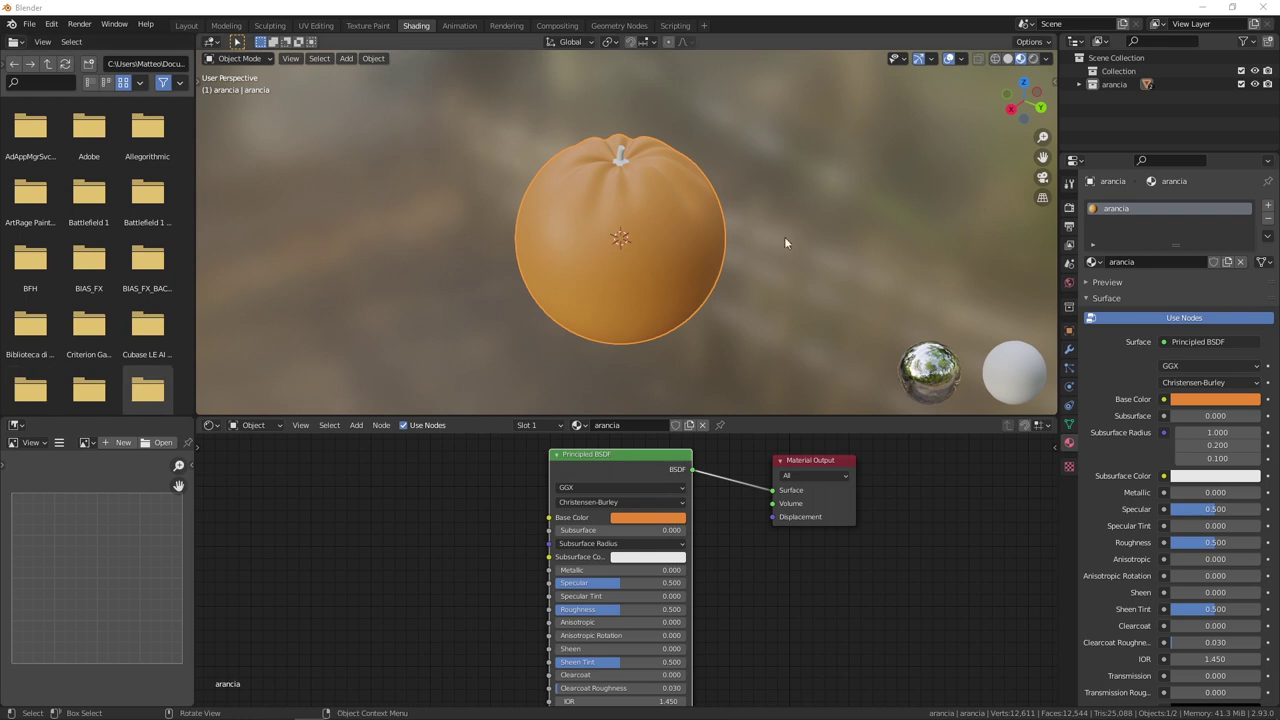
scroll(690, 186, up, 1)
scroll(688, 200, up, 2)
mouse_move(686, 212)
middle_down()
mouse_move(614, 231)
mouse_move(646, 271)
mouse_move(631, 257)
mouse_move(668, 263)
mouse_move(662, 245)
middle_up()
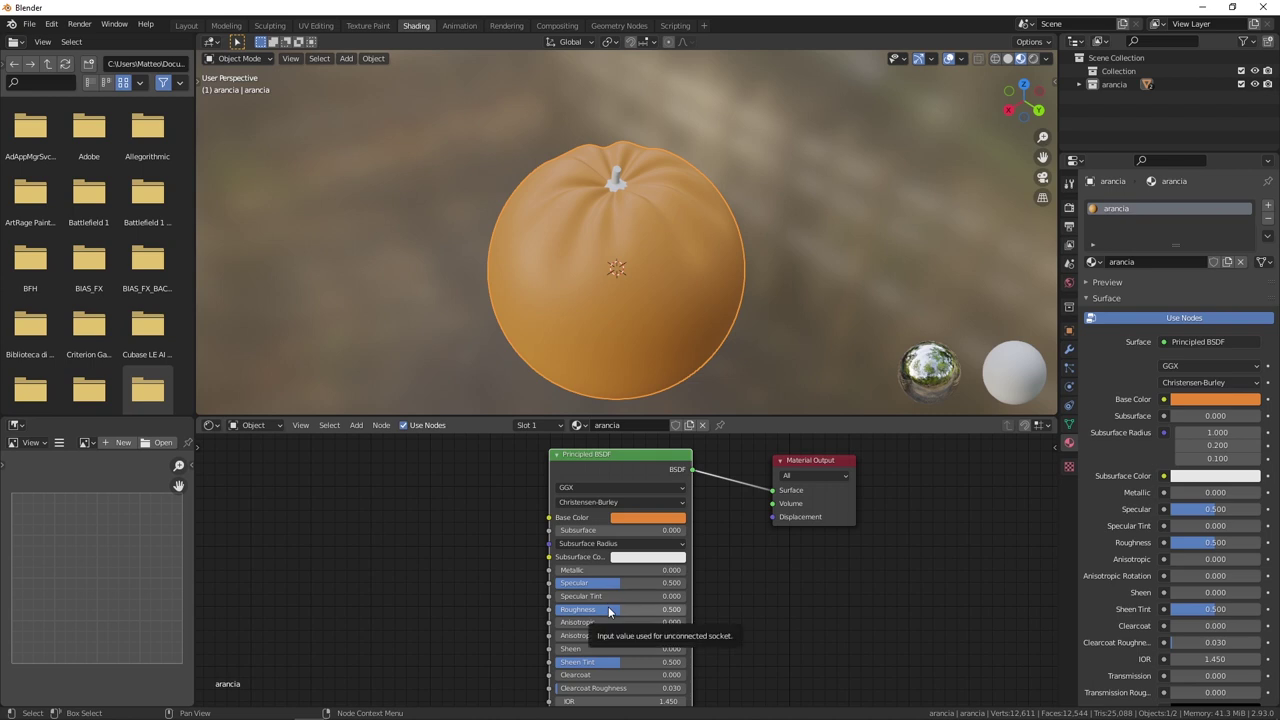
drag(608, 609, 581, 609)
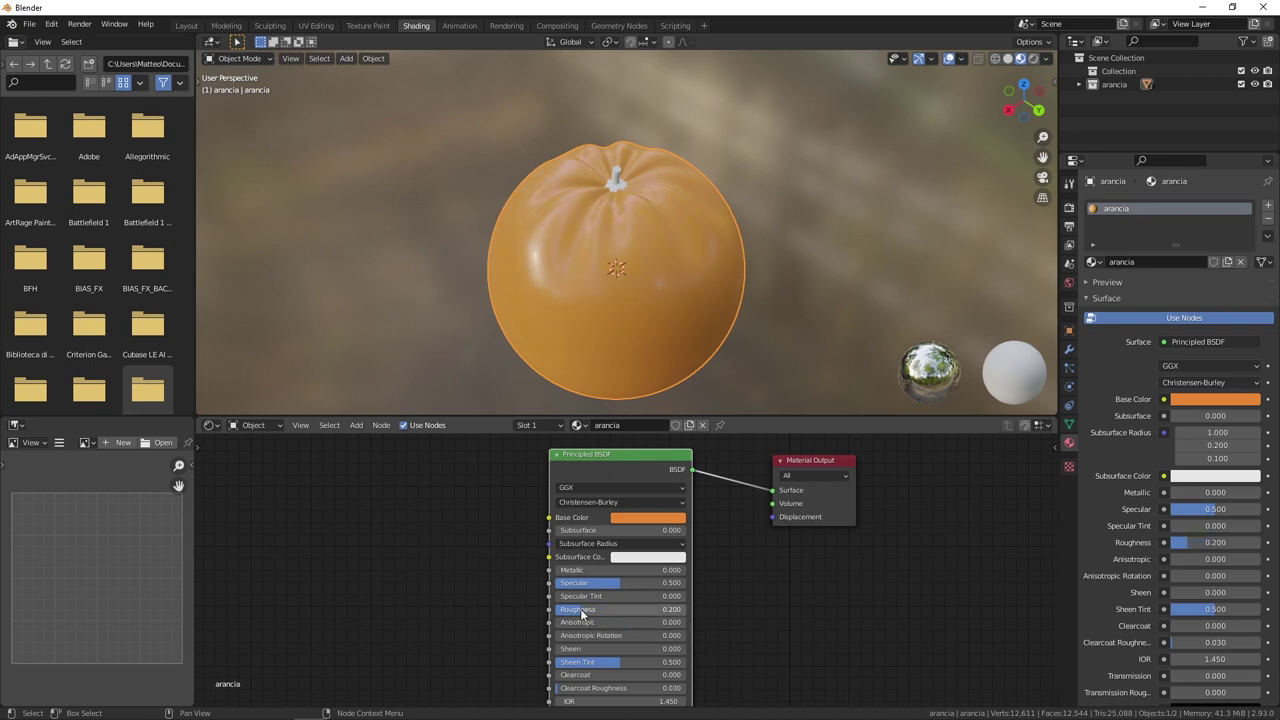
scroll(628, 254, down, 2)
mouse_move(628, 254)
middle_down()
mouse_move(656, 204)
mouse_move(694, 210)
mouse_move(610, 190)
mouse_move(674, 201)
mouse_move(690, 272)
mouse_move(604, 206)
mouse_move(572, 154)
mouse_move(616, 188)
mouse_move(722, 216)
mouse_move(699, 231)
mouse_move(578, 238)
middle_up()
scroll(694, 210, up, 2)
scroll(750, 220, up, 2)
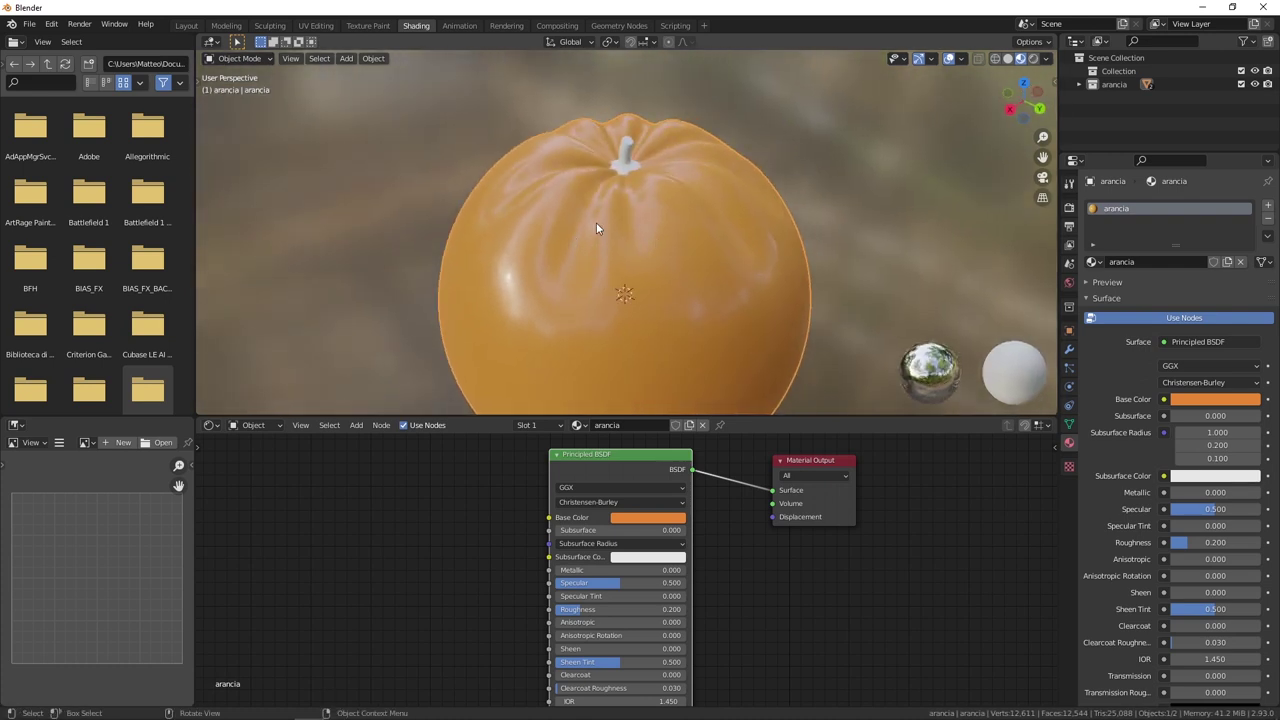
scroll(459, 462, down, 2)
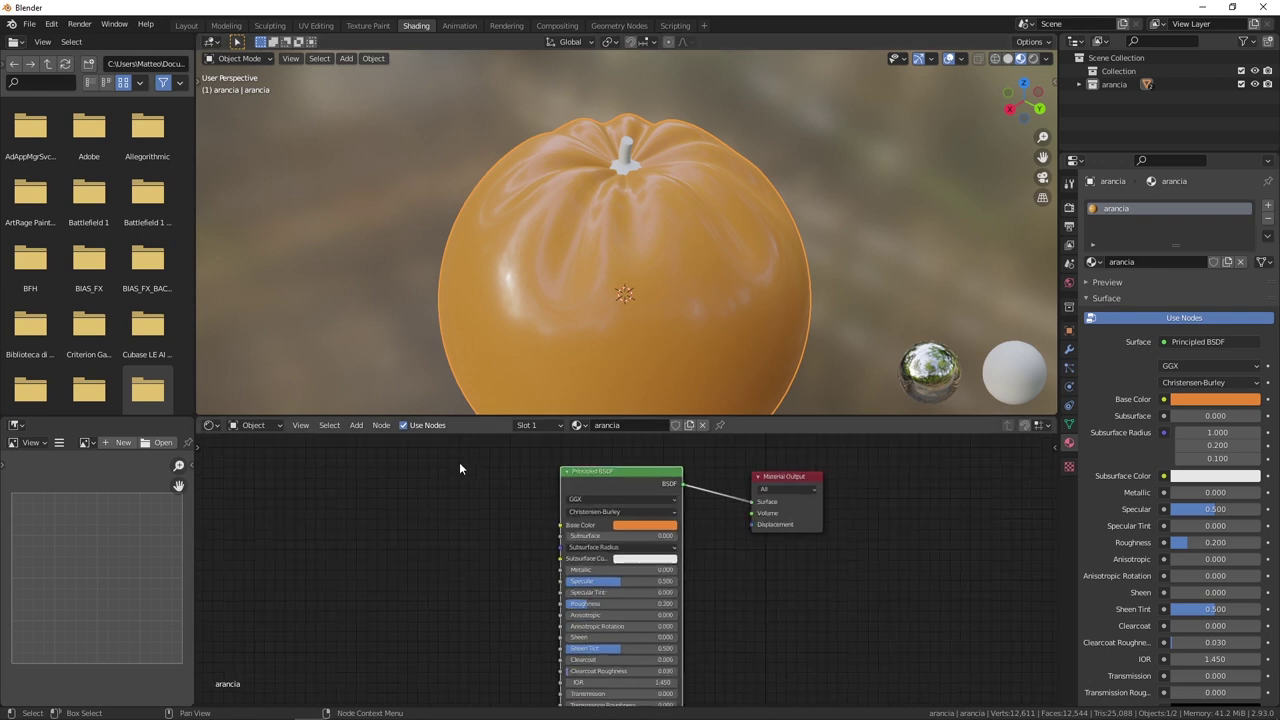
Reposition the Principled BSDF node upward and to the right in the node editor.
middle_drag(459, 462, 563, 495)
scroll(508, 476, down, 1)
drag(729, 485, 774, 460)
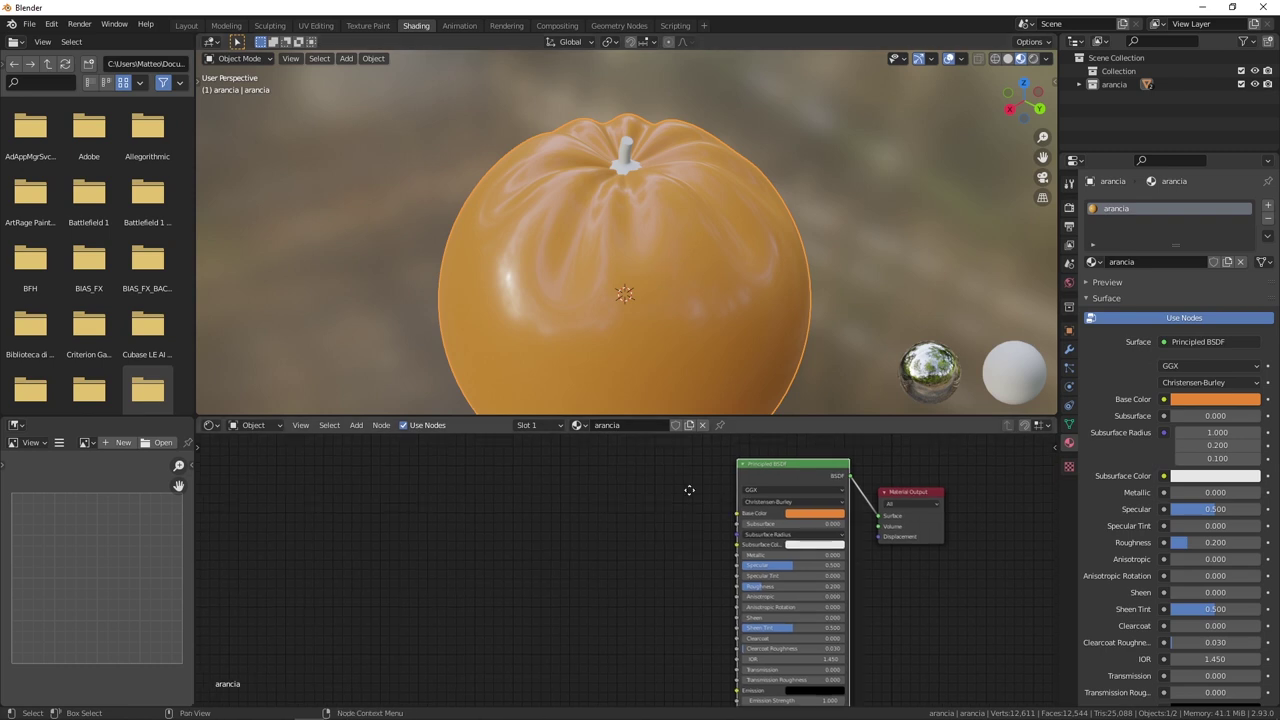
scroll(697, 479, up, 1)
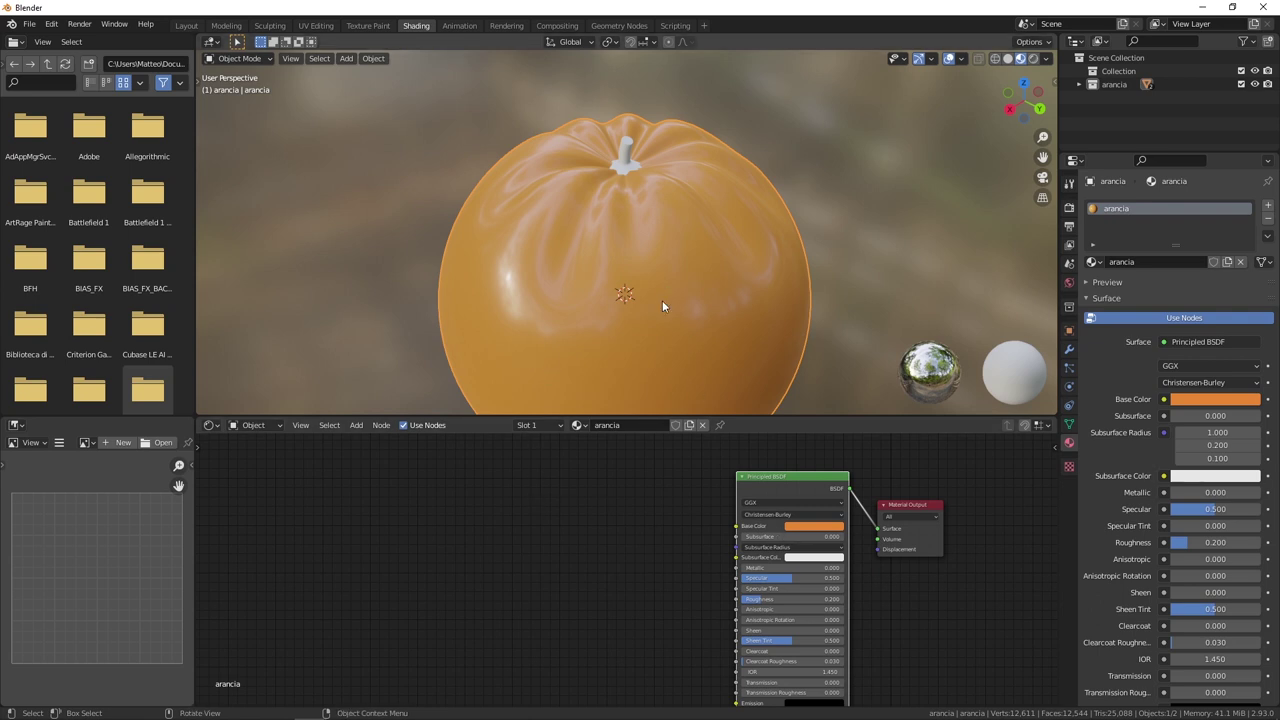
scroll(521, 248, down, 2)
middle_drag(521, 248, 548, 244)
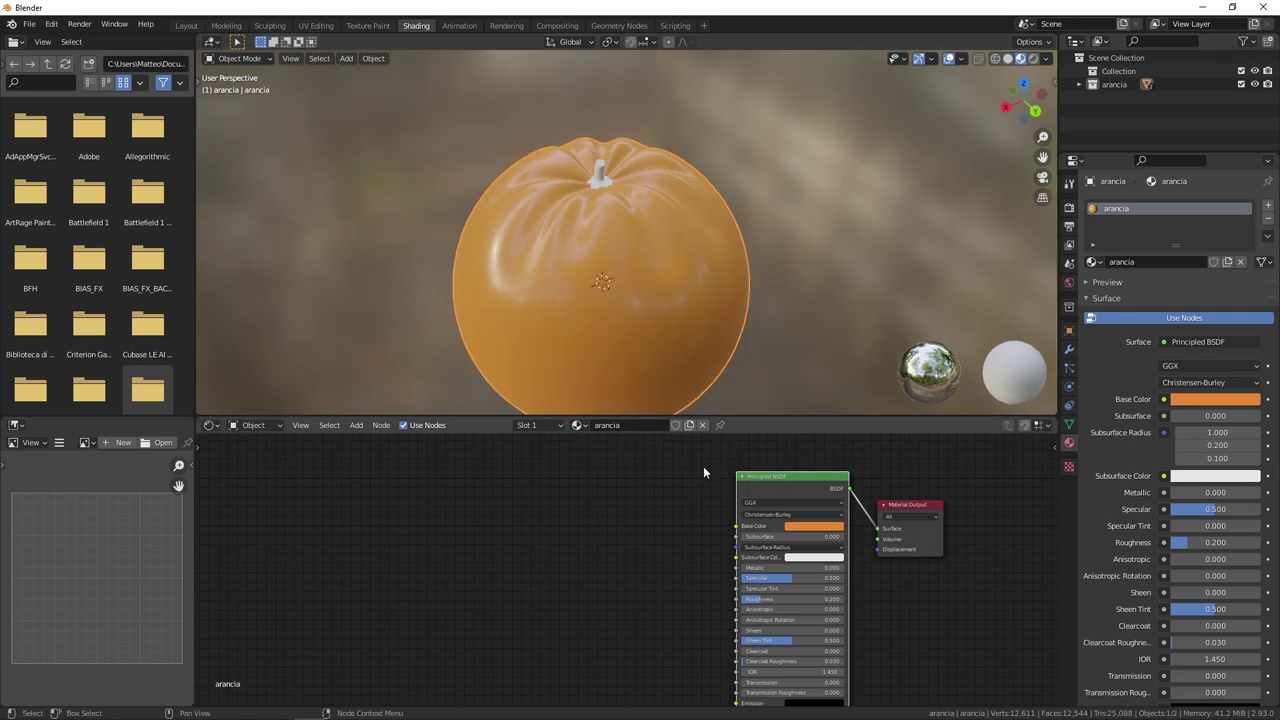
mouse_move(742, 477)
mouse_down()
mouse_move(748, 463)
mouse_move(740, 493)
mouse_up()
scroll(632, 509, down, 1)
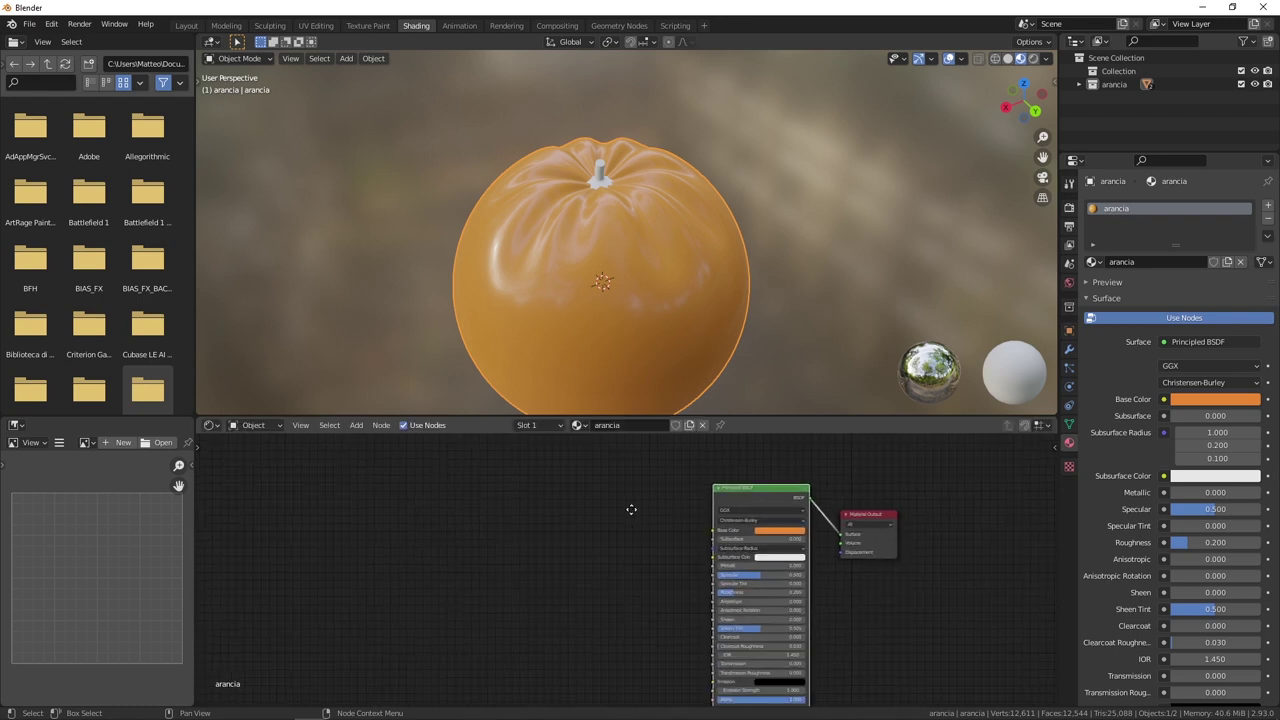
key(shift+a)
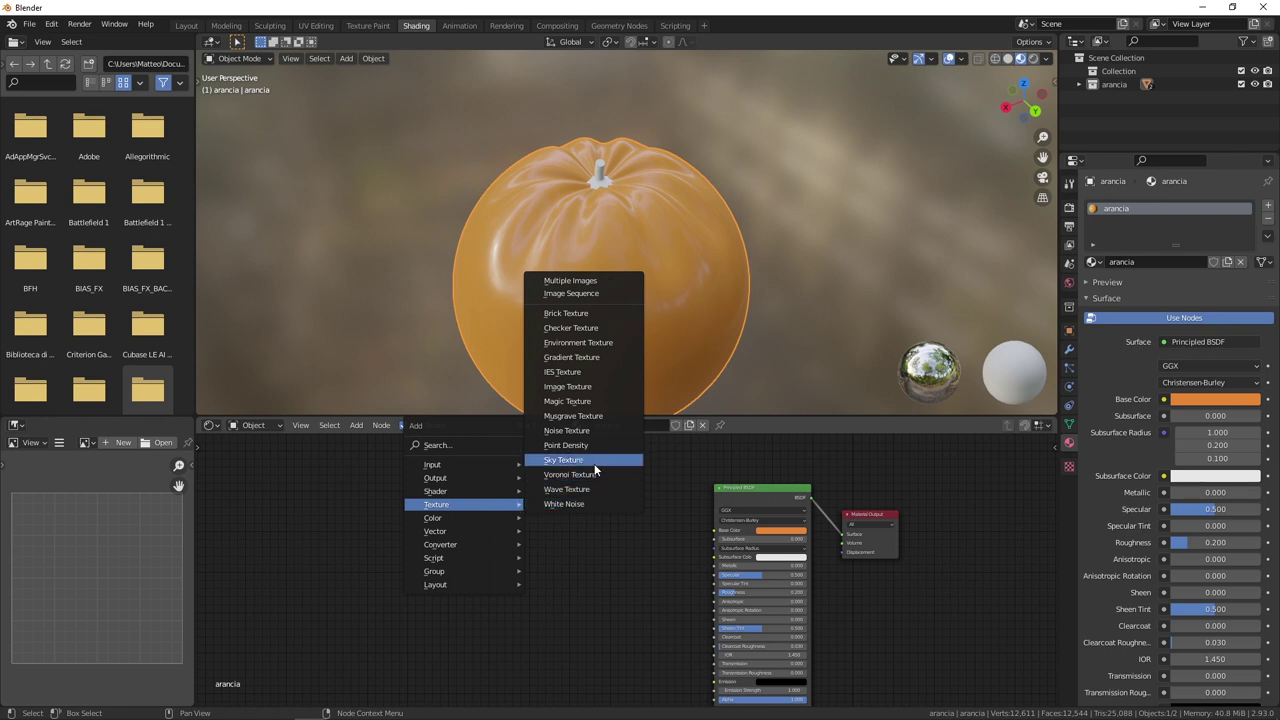
Add a Noise Texture node left of the shader and preview it on the fruit.
click(600, 432)
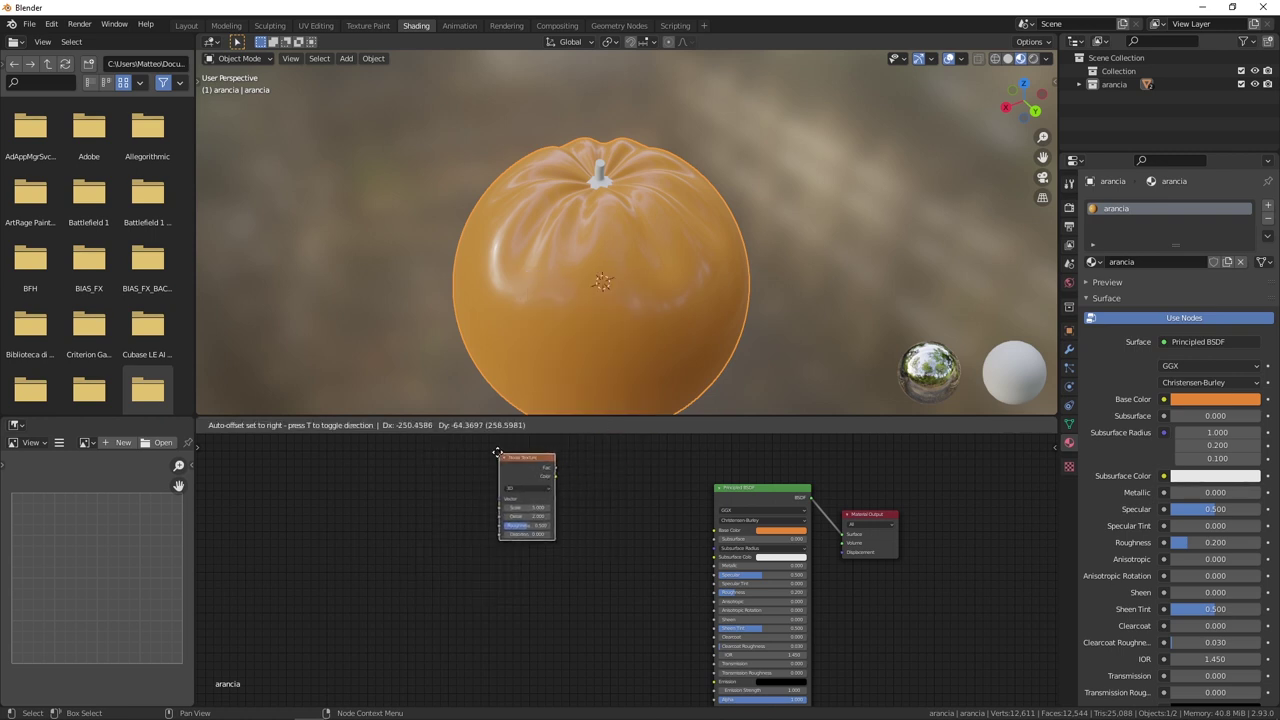
click(498, 455)
middle_drag(608, 480, 634, 502)
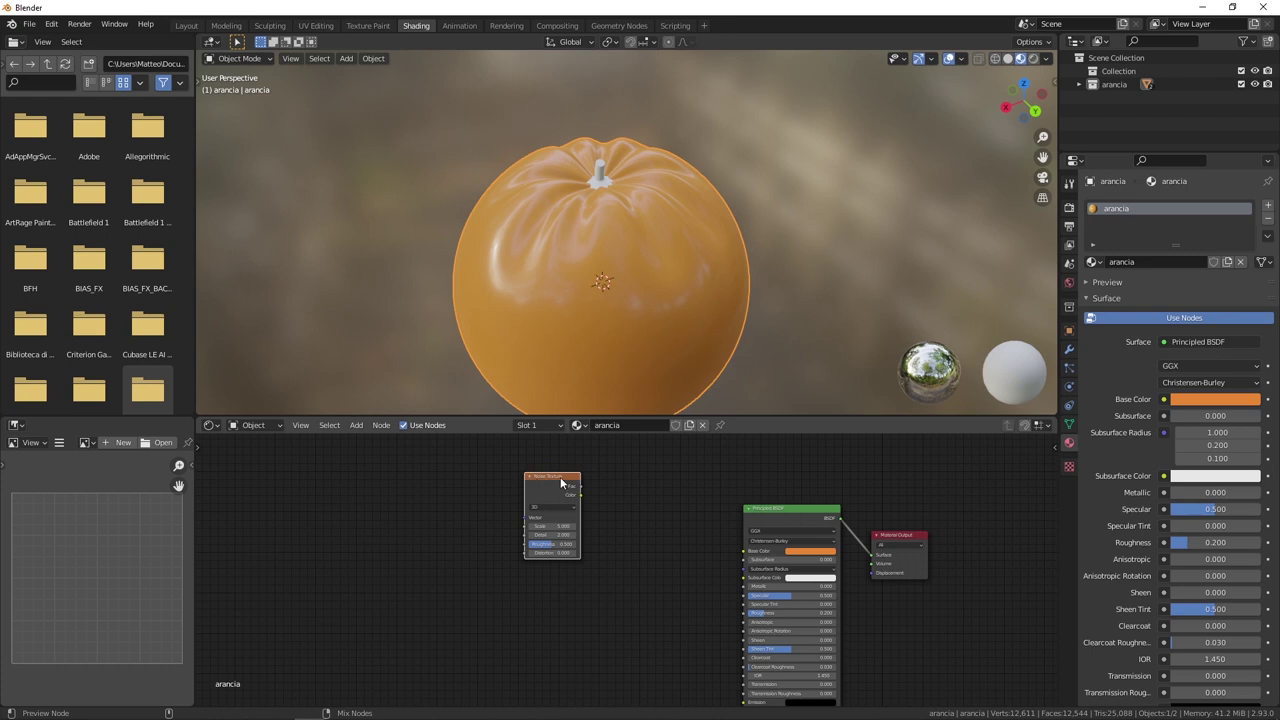
ctrl+shift+click(560, 478)
mouse_move(600, 277)
middle_down()
mouse_move(731, 267)
mouse_move(700, 300)
middle_up()
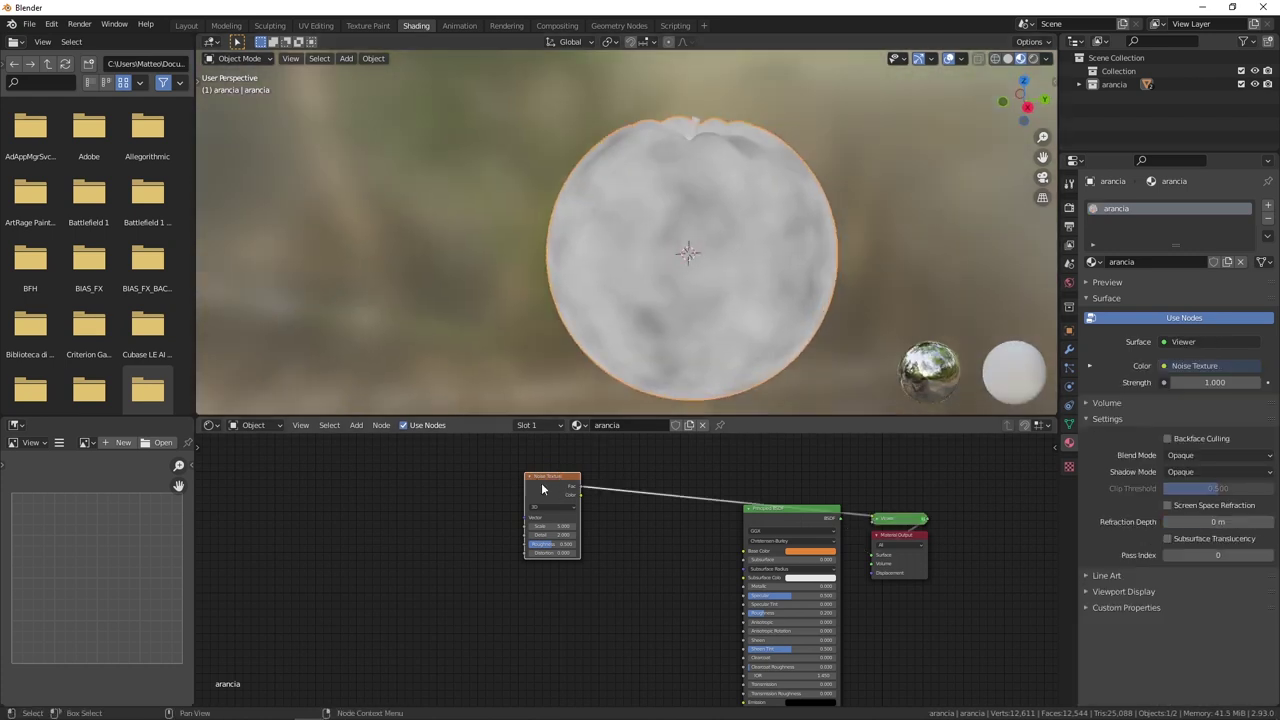
drag(548, 481, 478, 487)
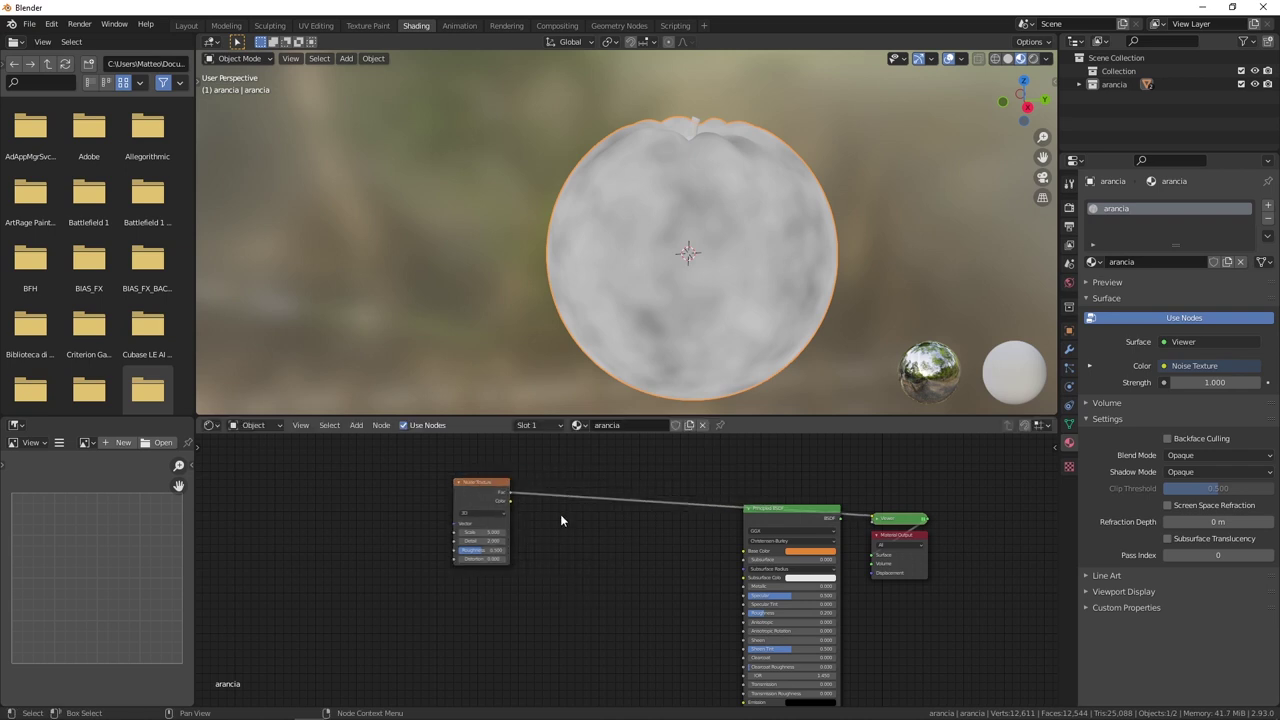
Insert a ColorRamp after the Noise Texture and adjust its stops, white at 0.909.
key(shift+a)
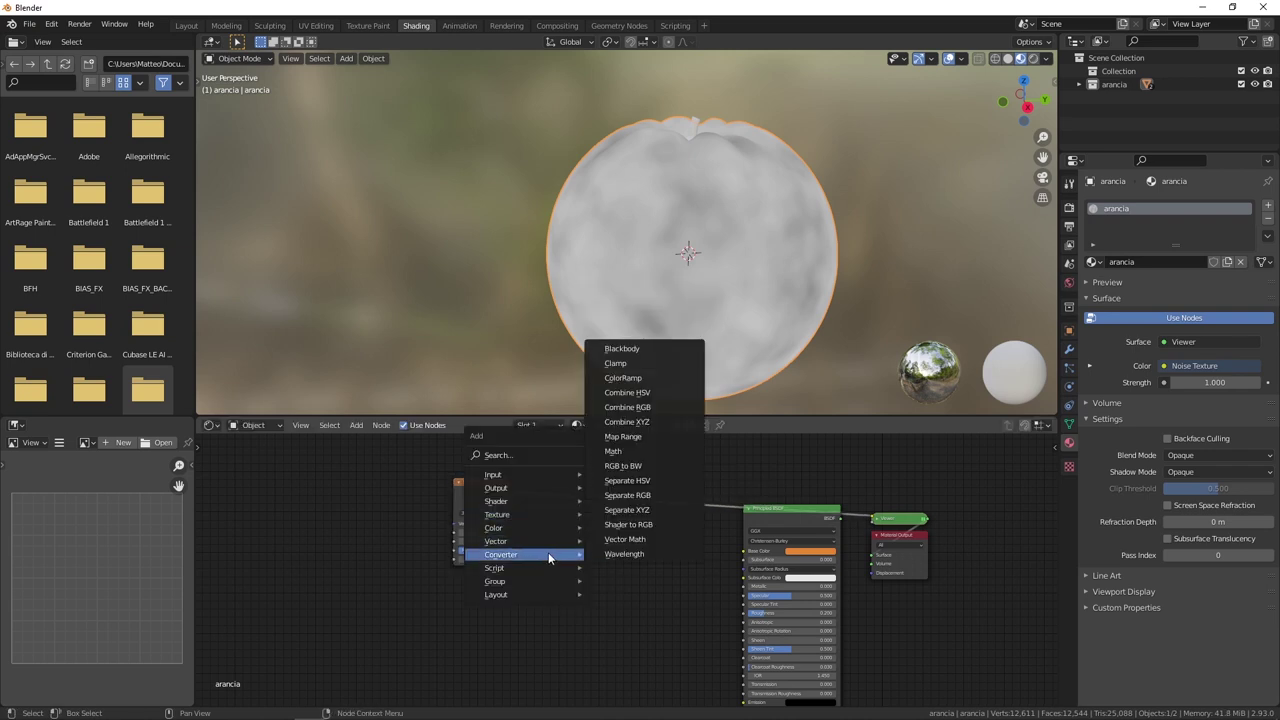
click(622, 378)
click(572, 515)
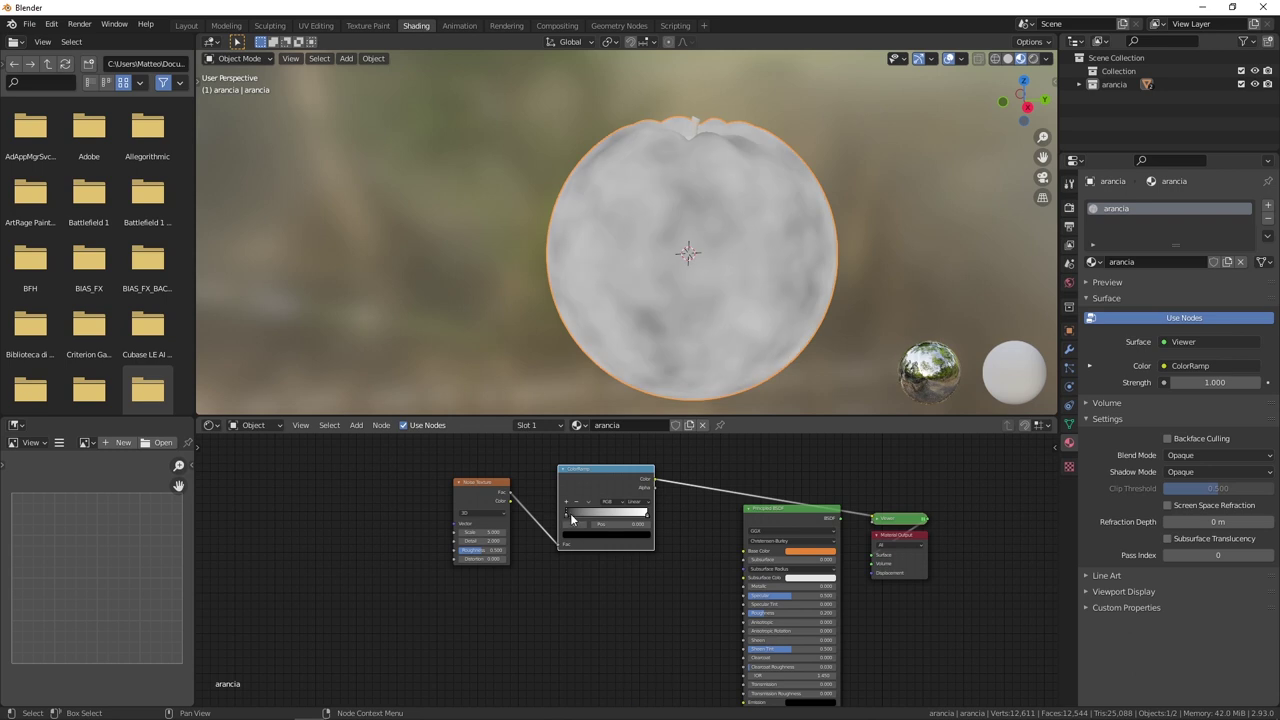
drag(572, 515, 582, 515)
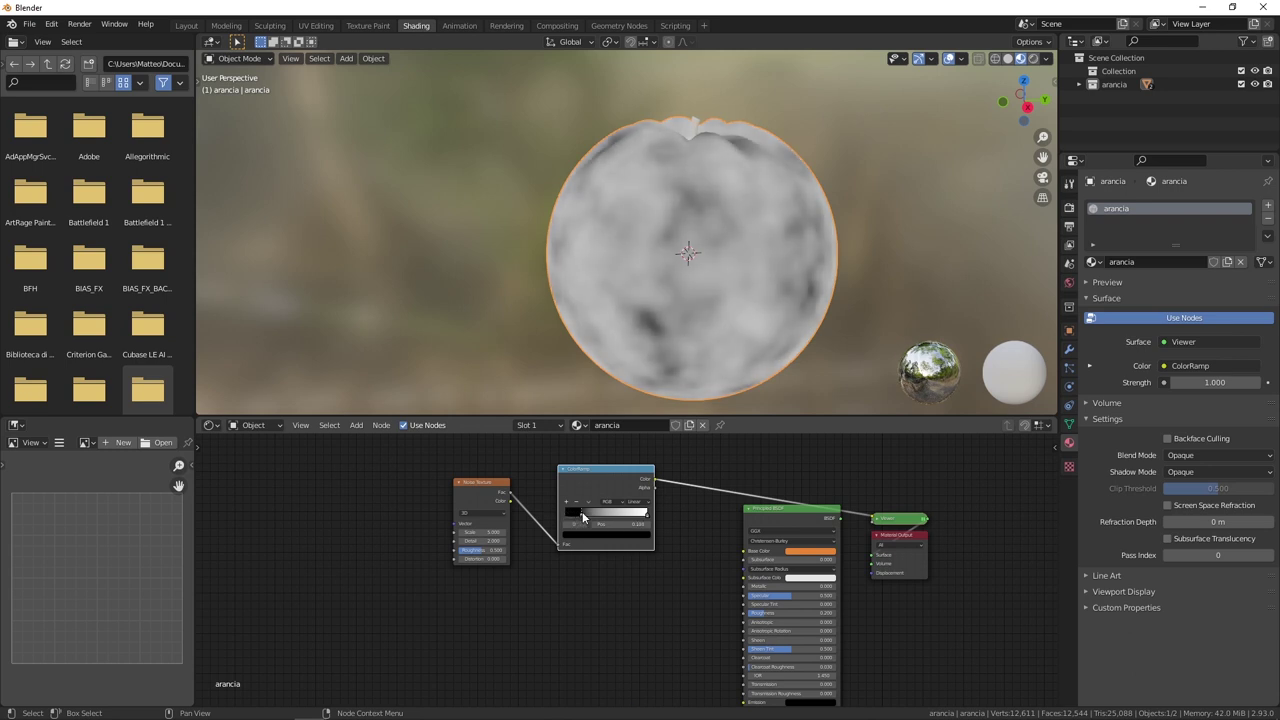
click(643, 516)
middle_drag(680, 288, 644, 272)
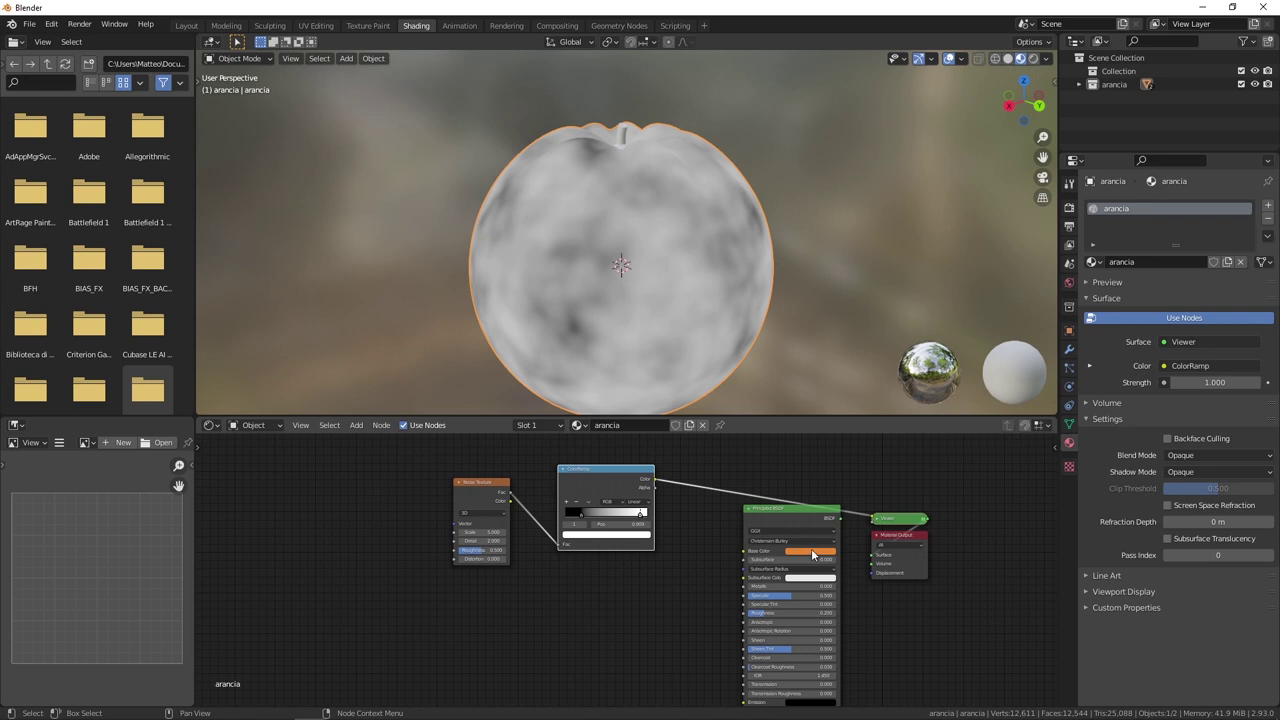
key(ctrl)
drag(633, 470, 636, 475)
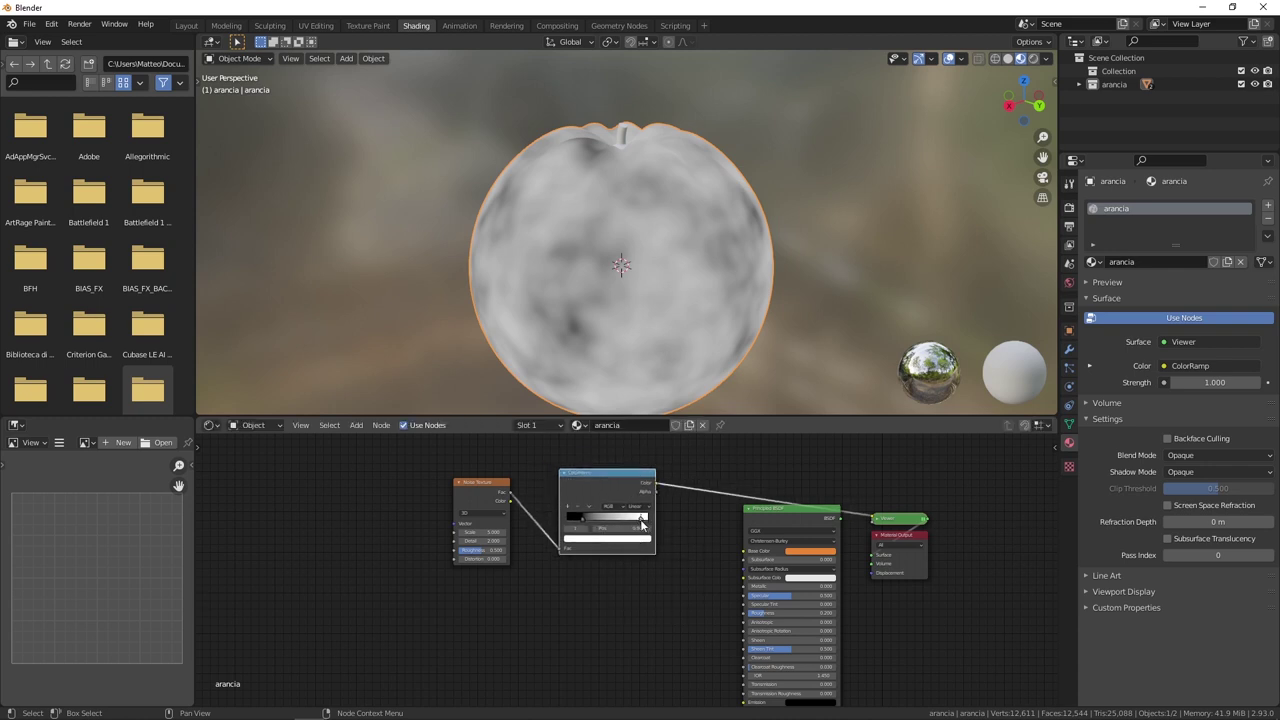
scroll(641, 524, up, 1)
scroll(641, 524, up, 2)
middle_drag(658, 519, 616, 570)
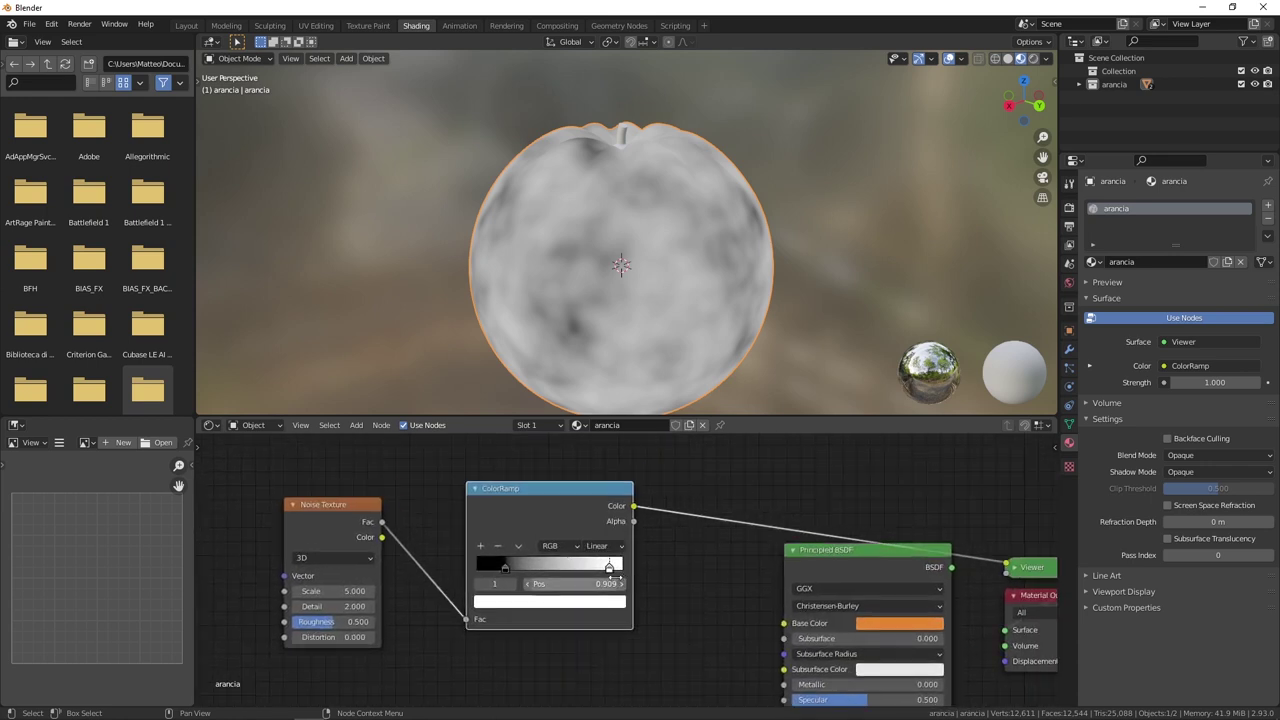
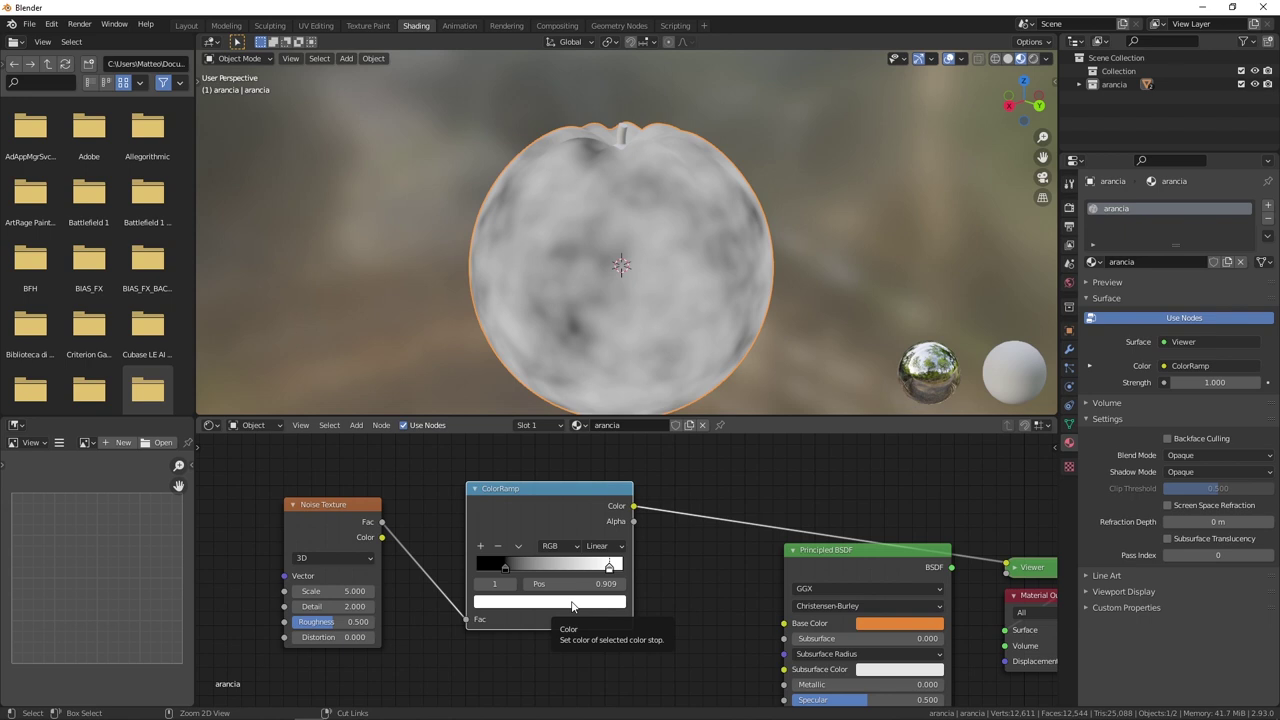
Make the ColorRamp run from a dark red stop (H 0.010, S 0.966, V 0.340) to a pasted orange stop.
key(ctrl+v)
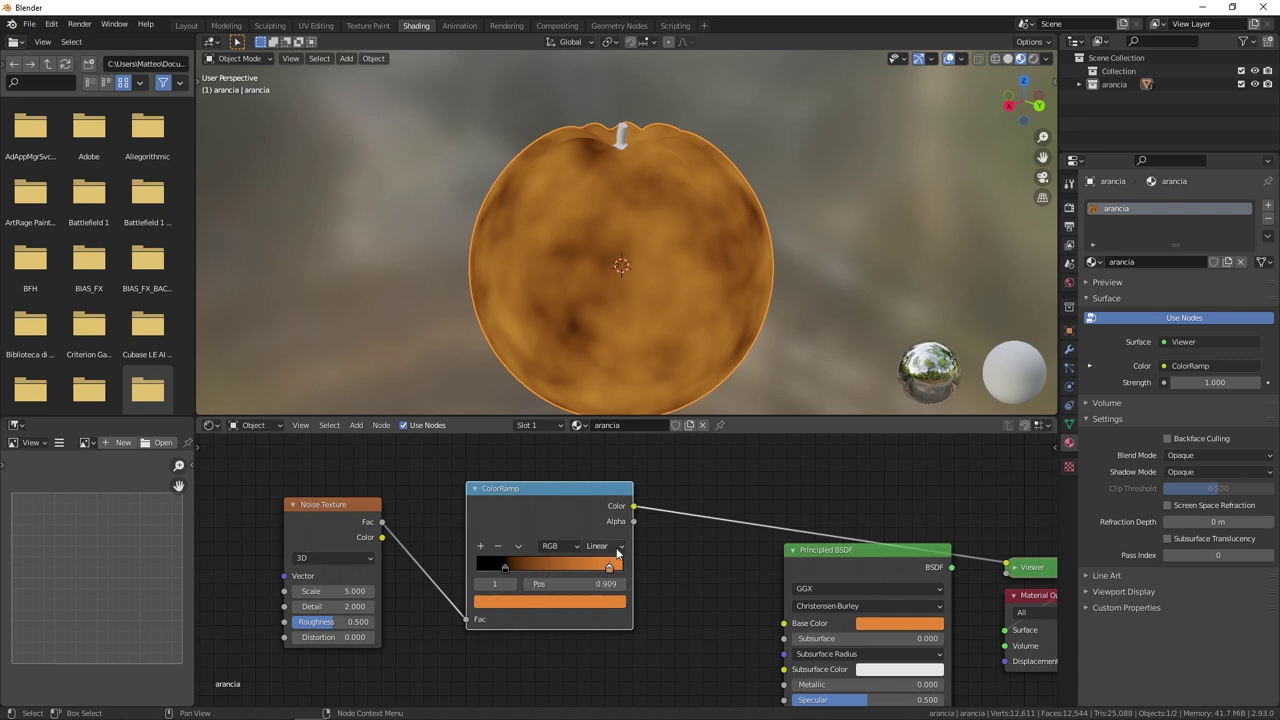
drag(345, 505, 322, 488)
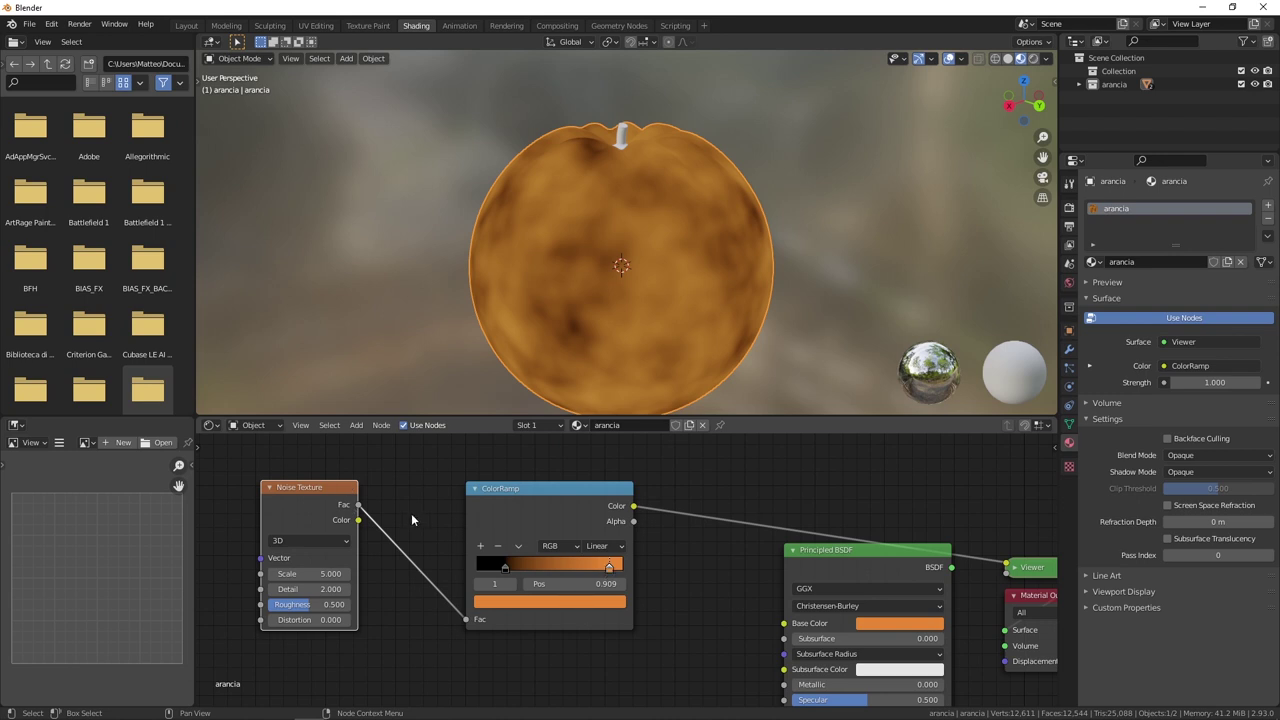
click(504, 568)
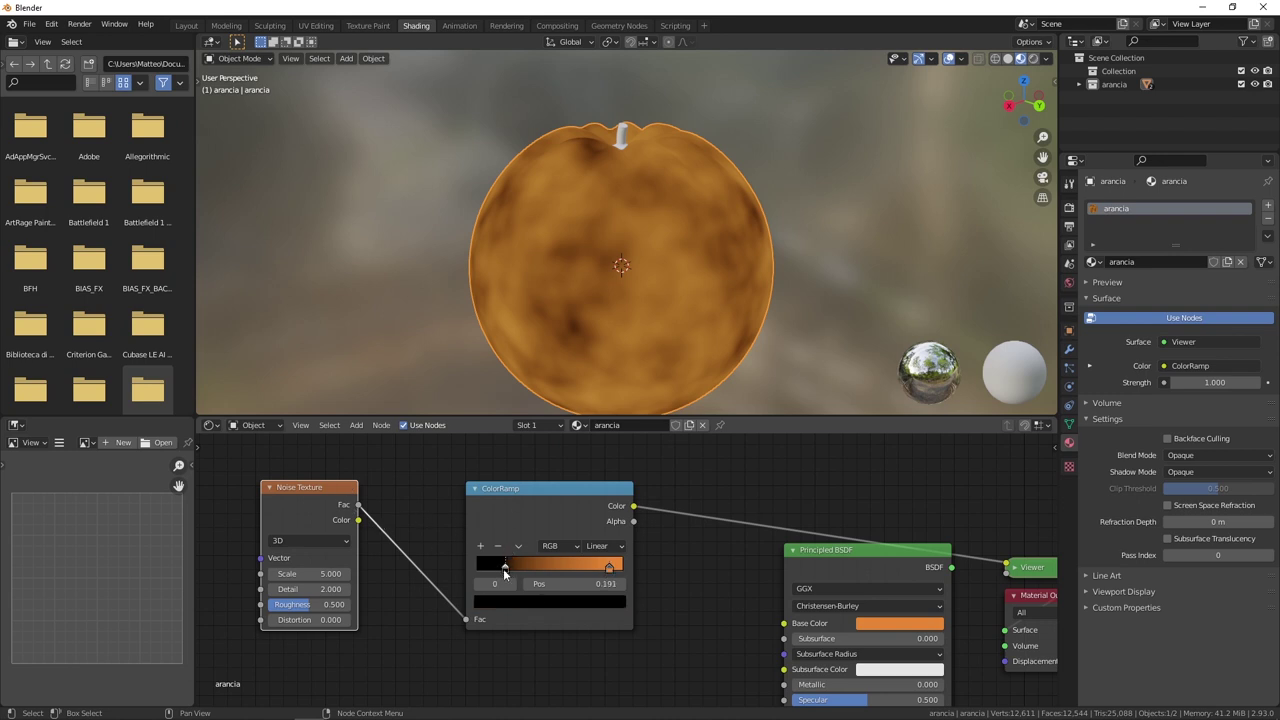
click(553, 602)
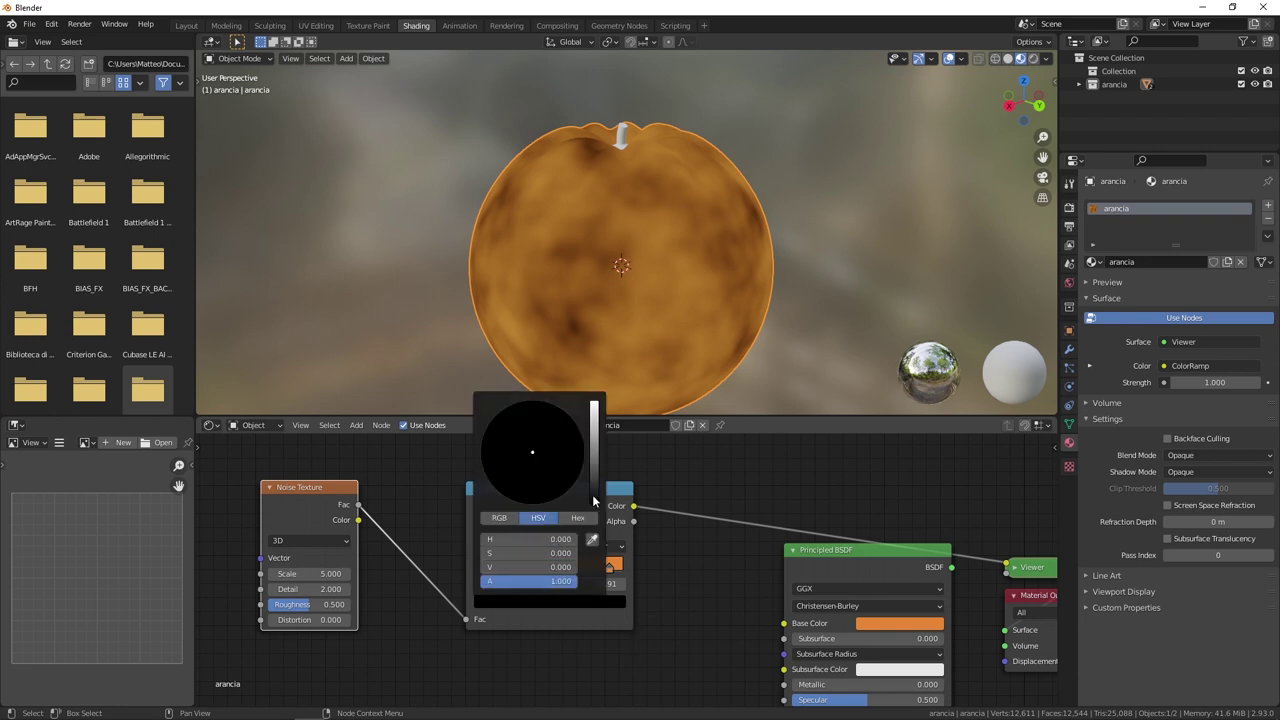
mouse_move(592, 500)
mouse_down()
mouse_move(594, 480)
mouse_move(514, 481)
mouse_up()
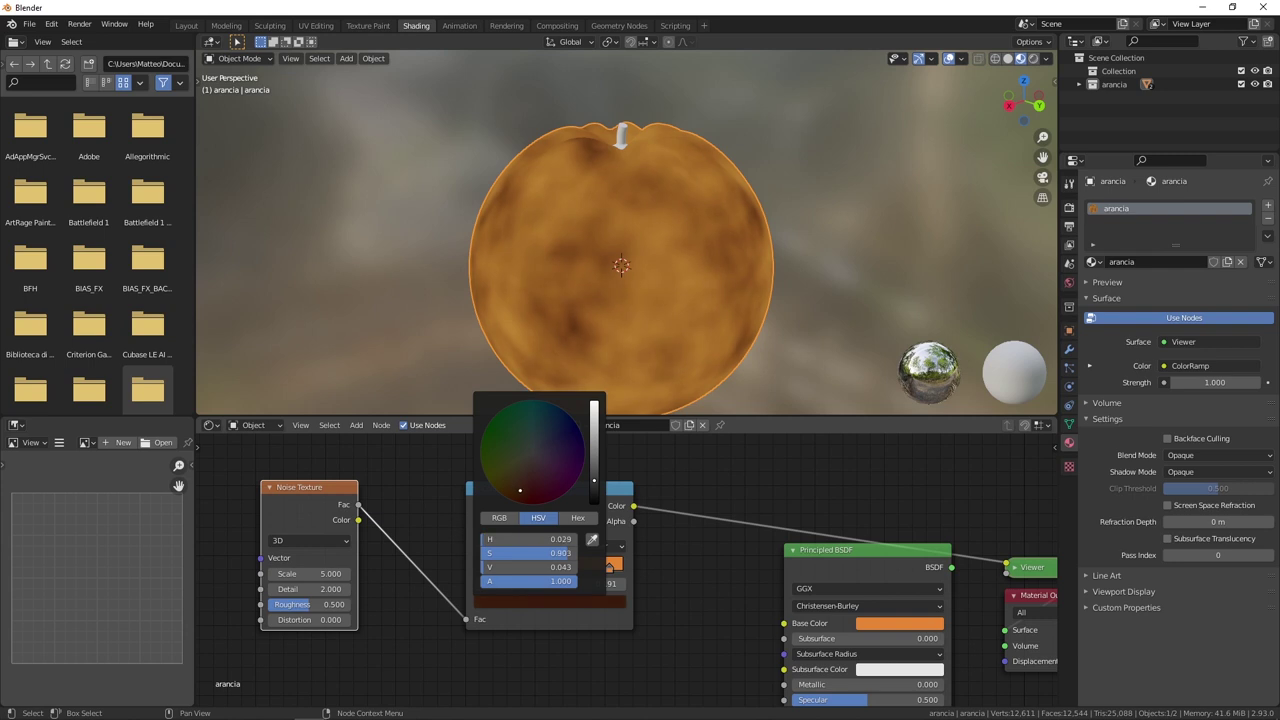
drag(594, 480, 594, 453)
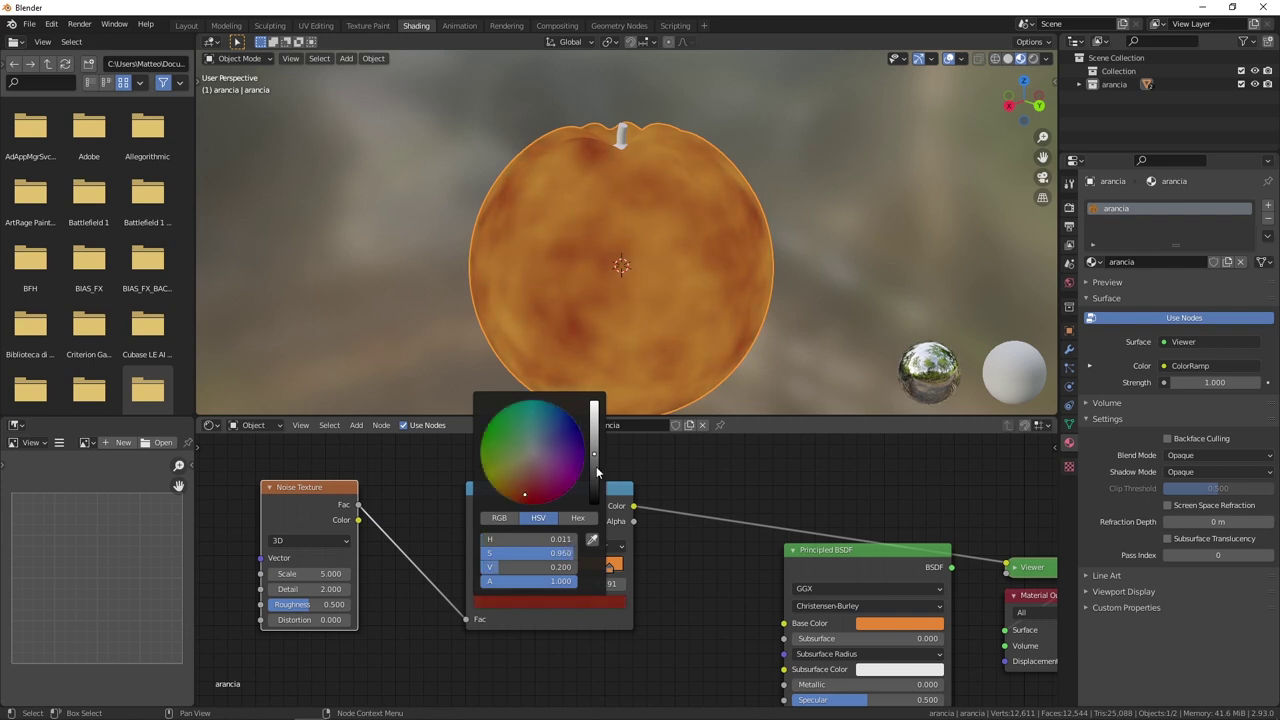
drag(598, 460, 594, 439)
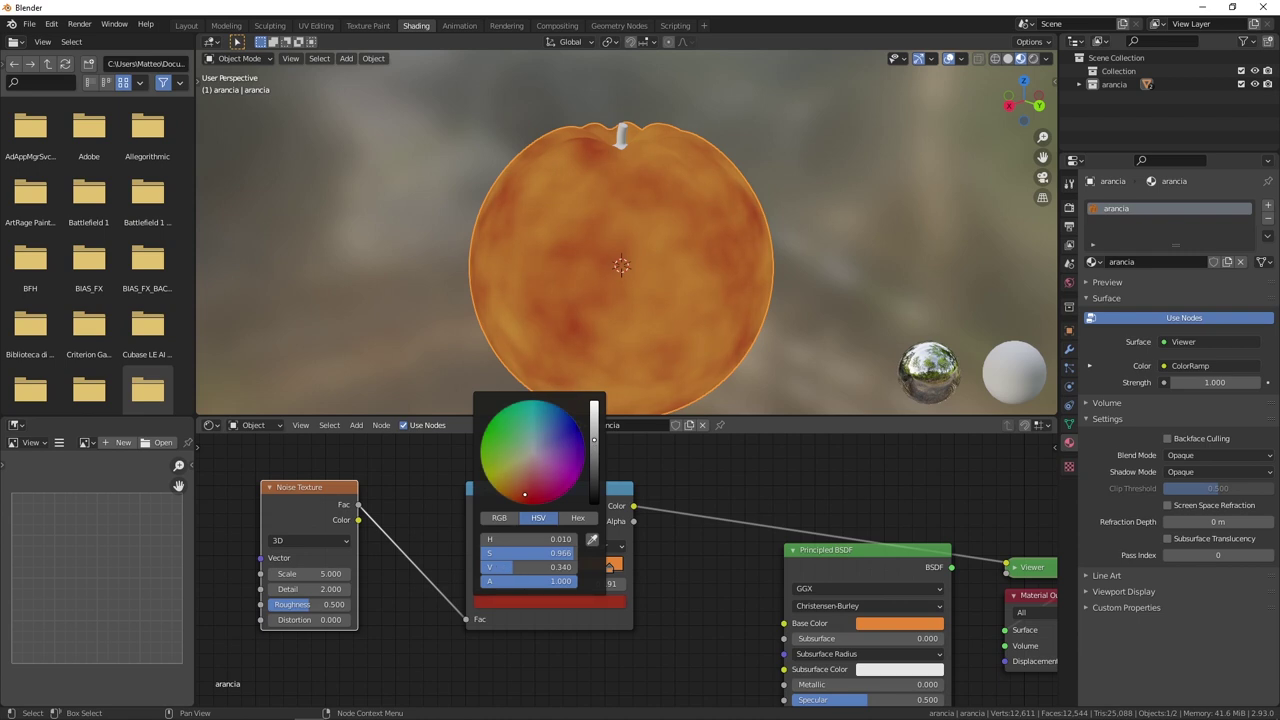
scroll(636, 233, down, 3)
mouse_move(636, 233)
middle_down()
mouse_move(727, 260)
mouse_move(695, 262)
middle_up()
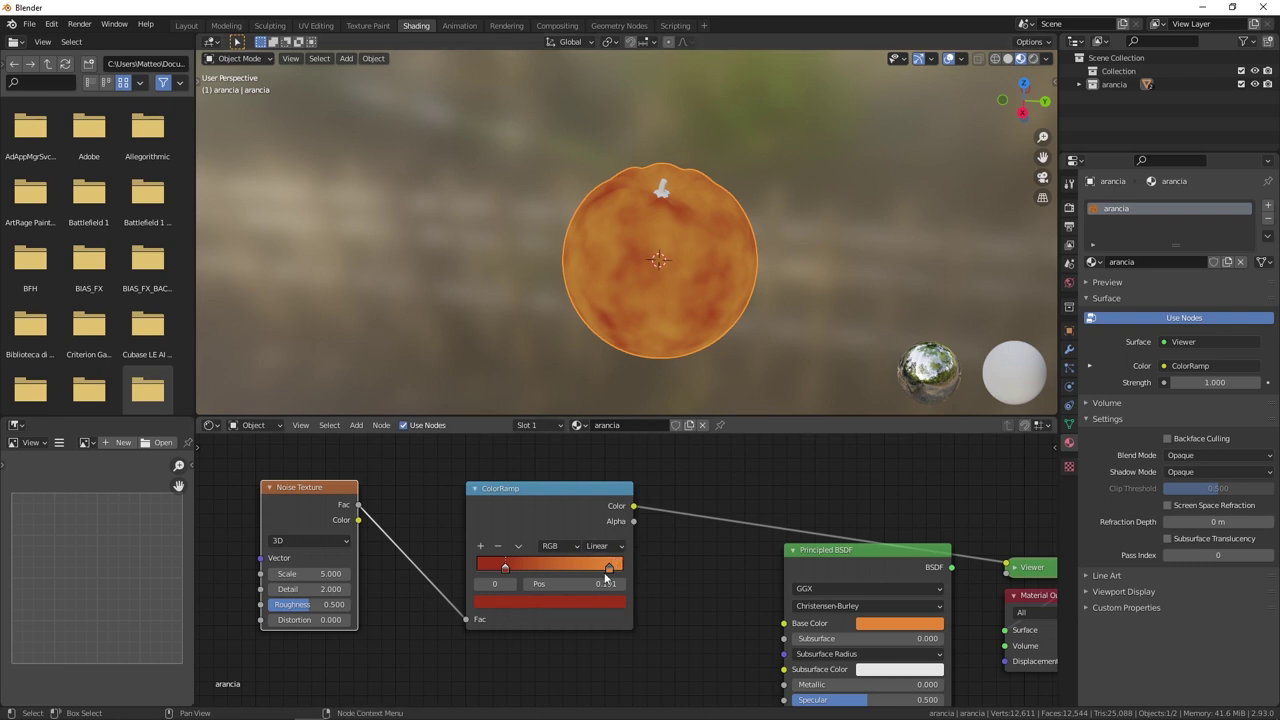
Lower the Noise Texture Scale to 2.2 for broader blotches.
scroll(620, 342, up, 3)
mouse_move(621, 259)
middle_down()
mouse_move(668, 305)
mouse_move(601, 229)
mouse_move(630, 272)
mouse_move(584, 237)
mouse_move(538, 299)
mouse_move(674, 307)
mouse_move(731, 250)
mouse_move(608, 226)
mouse_move(634, 243)
mouse_move(628, 263)
mouse_move(548, 321)
middle_up()
scroll(674, 307, down, 2)
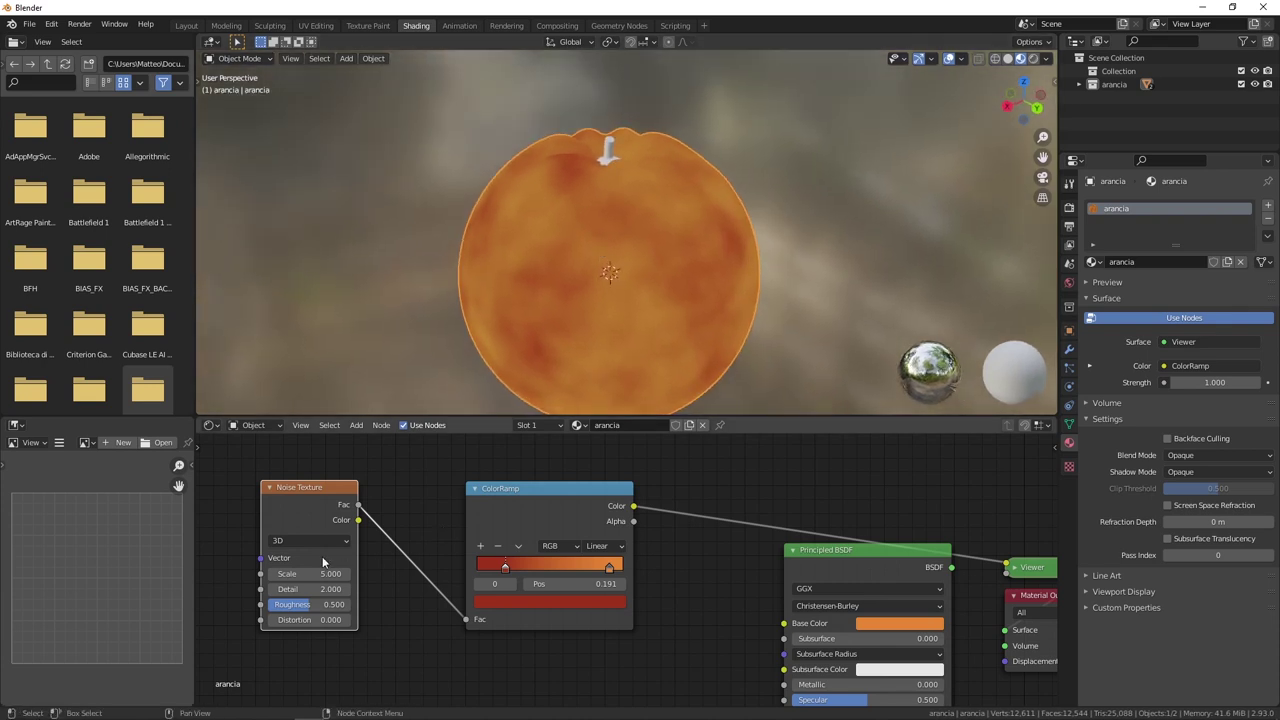
scroll(584, 227, down, 2)
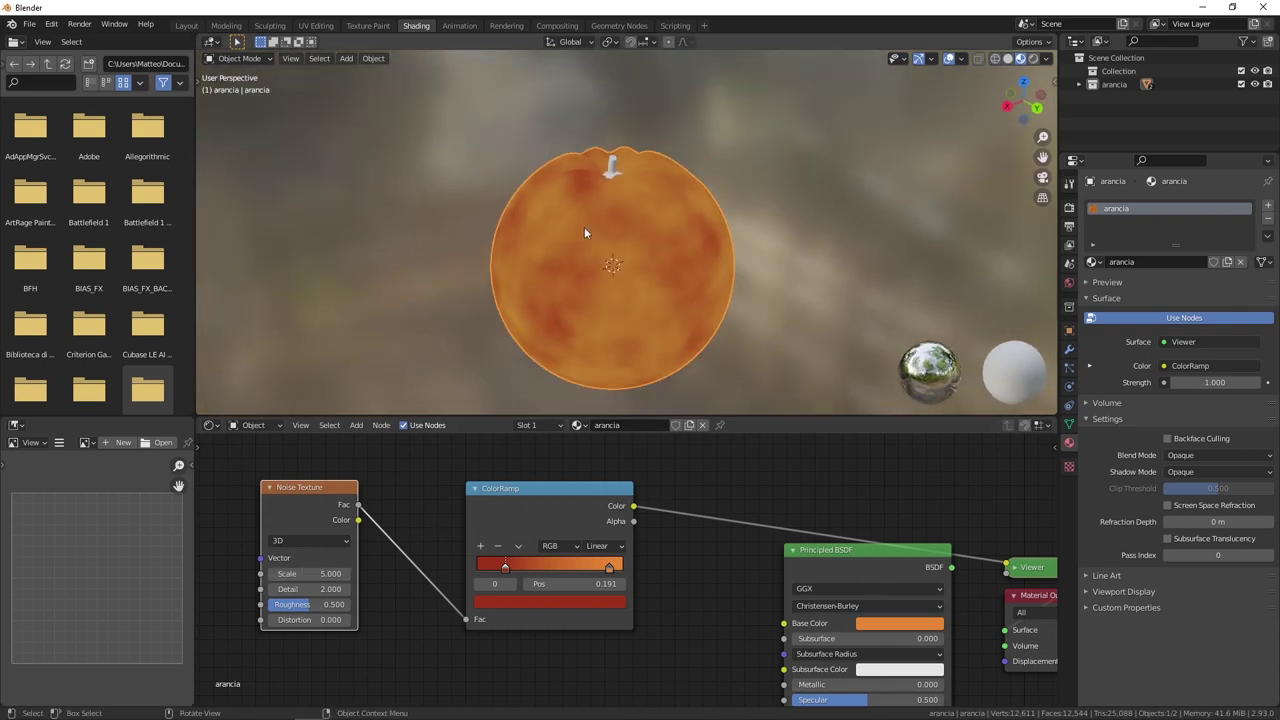
middle_drag(584, 227, 520, 234)
drag(313, 573, 257, 573)
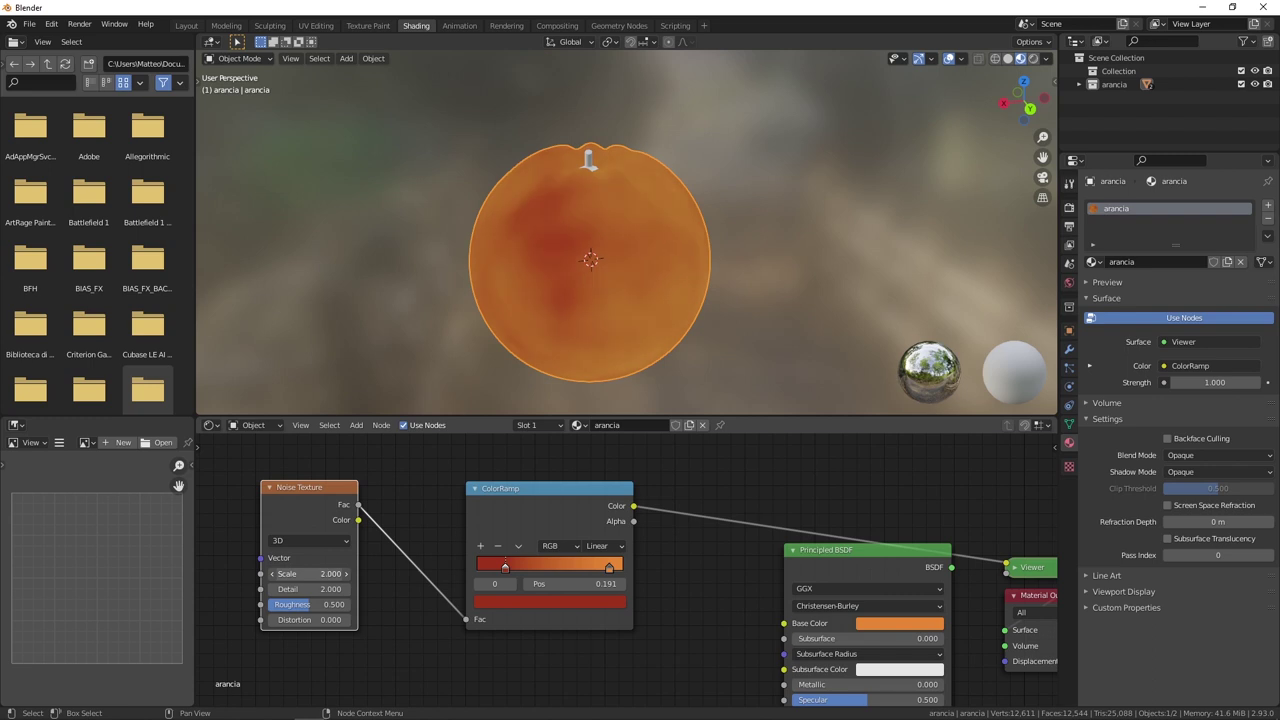
Raise the Noise Texture Detail to 7.3 and Roughness to 0.75.
middle_drag(605, 259, 689, 247)
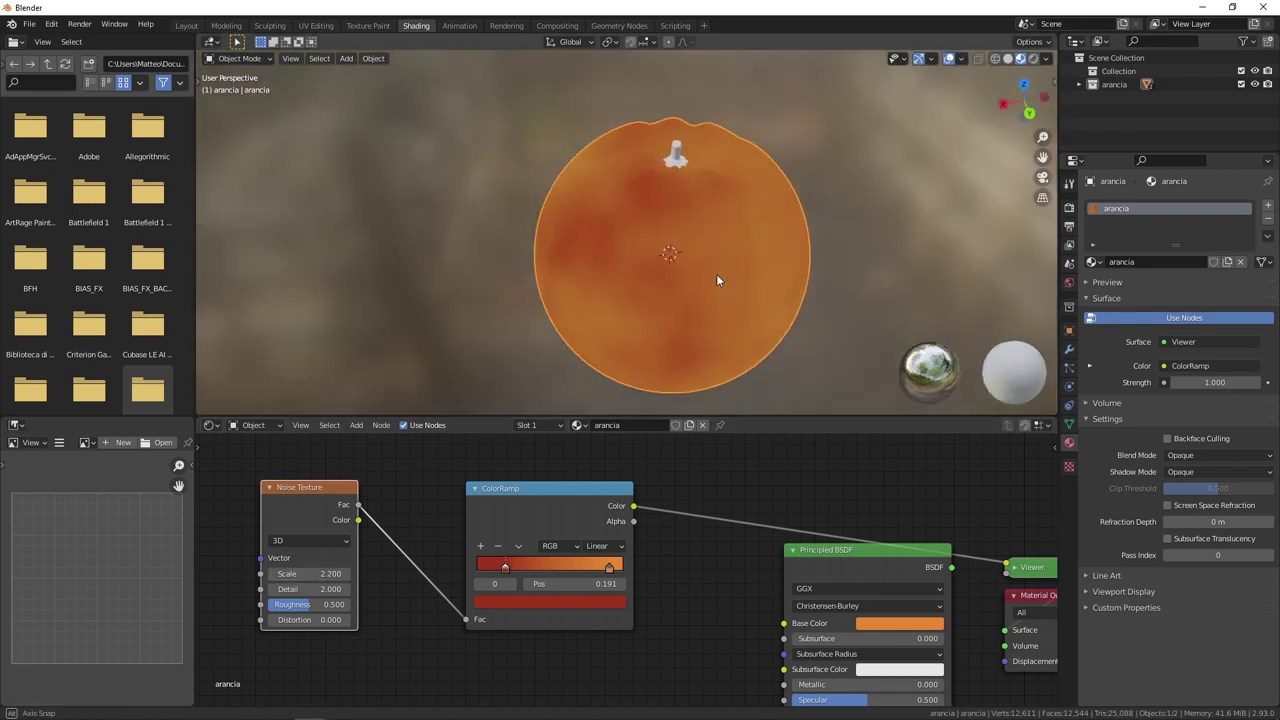
mouse_move(689, 247)
middle_down()
mouse_move(524, 212)
mouse_move(683, 263)
mouse_move(805, 270)
mouse_move(732, 257)
mouse_move(618, 285)
mouse_move(552, 226)
mouse_move(562, 263)
middle_up()
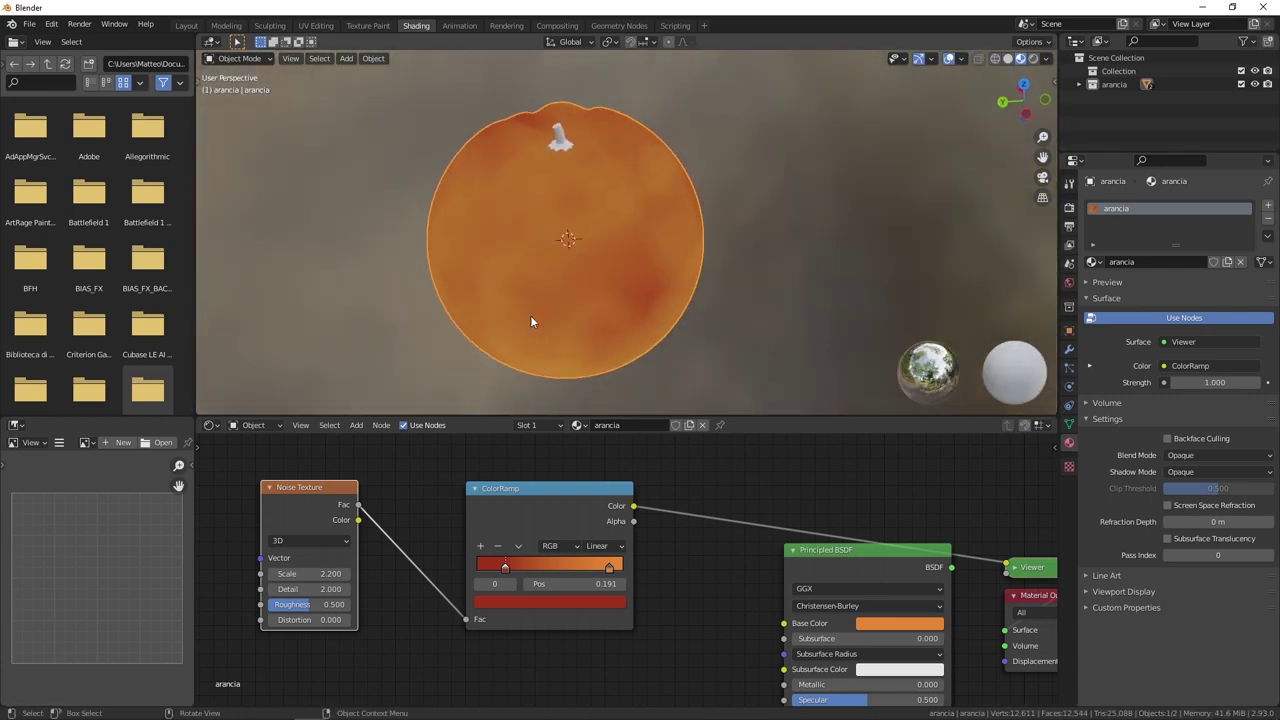
mouse_move(669, 209)
middle_down()
mouse_move(568, 176)
mouse_move(633, 230)
mouse_move(609, 233)
mouse_move(413, 463)
middle_up()
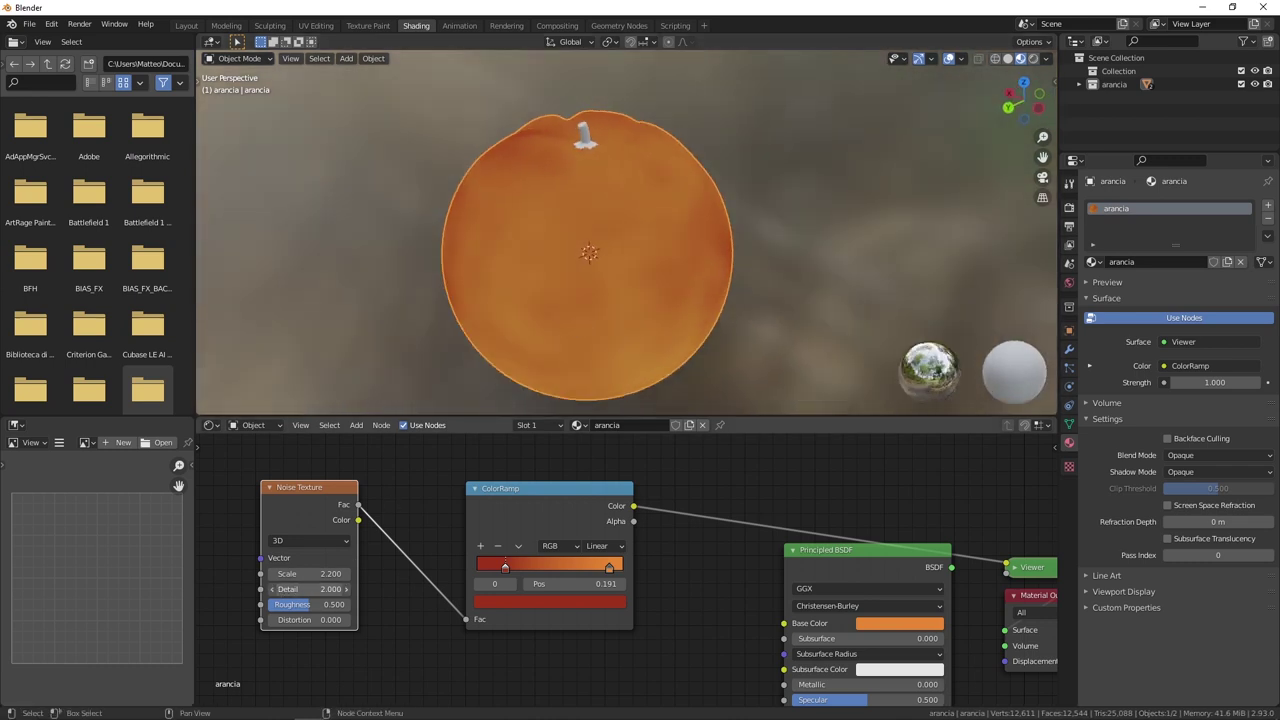
drag(310, 589, 330, 589)
scroll(610, 214, up, 3)
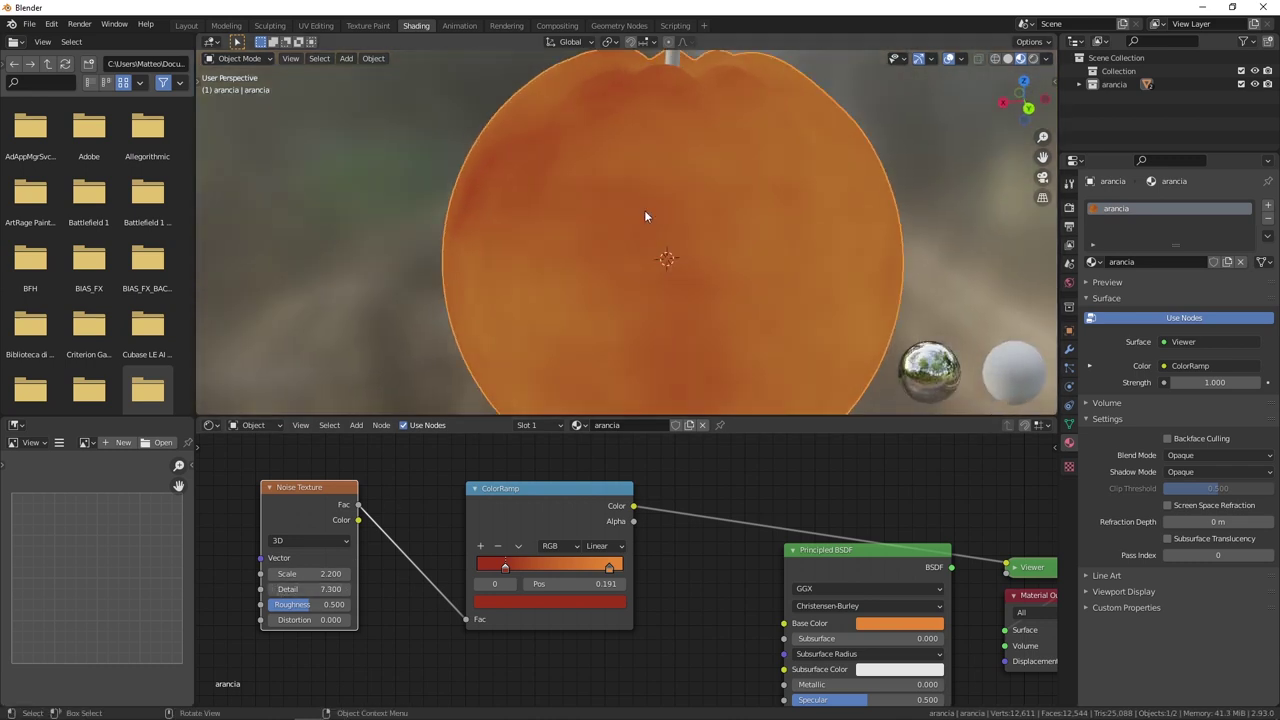
mouse_move(630, 229)
middle_down()
mouse_move(643, 257)
mouse_move(543, 237)
middle_up()
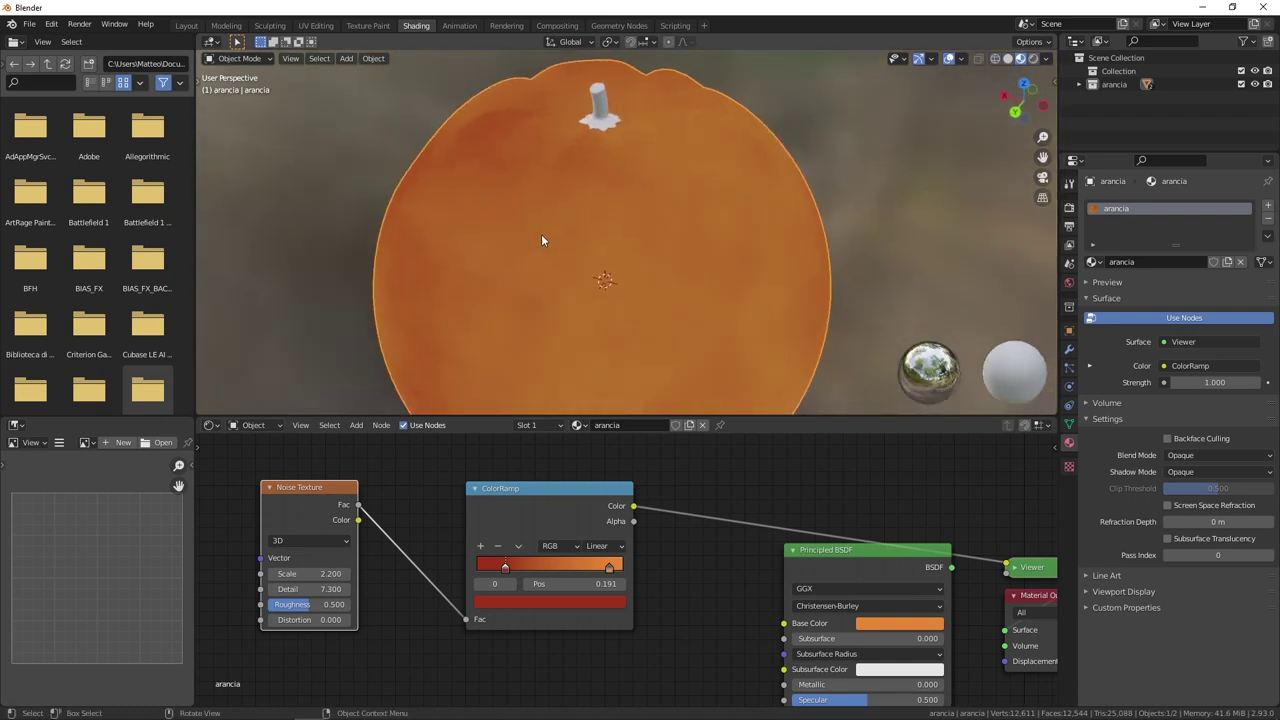
drag(307, 606, 330, 606)
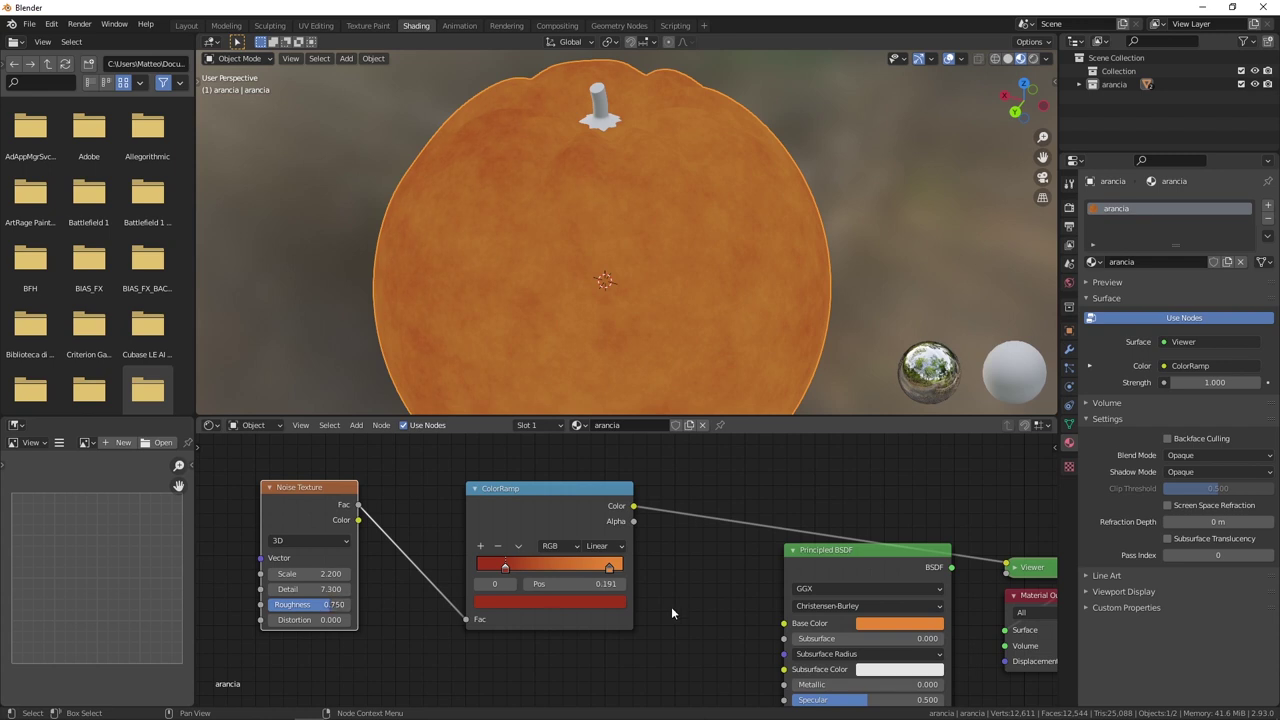
Restore the Principled BSDF's link to Material Output and move both nodes up.
key(Home)
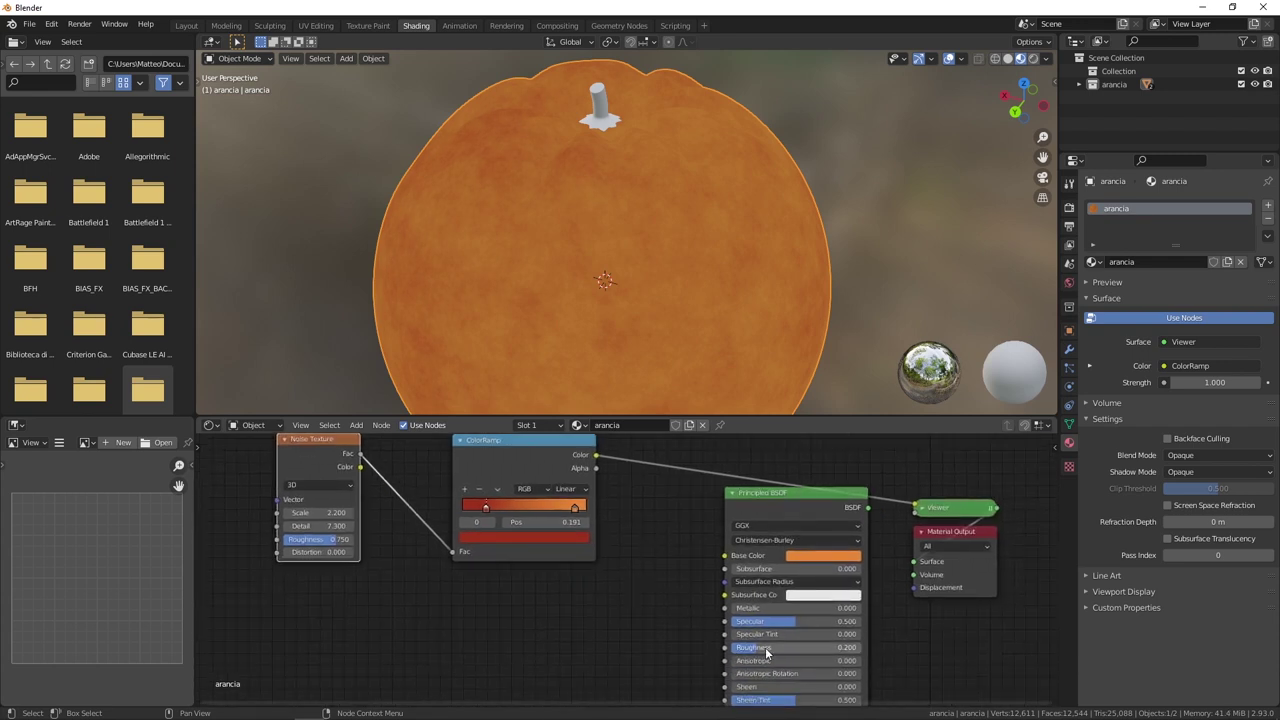
scroll(480, 209, down, 1)
mouse_move(522, 257)
middle_down()
mouse_move(646, 218)
mouse_move(728, 298)
mouse_move(640, 266)
mouse_move(600, 291)
mouse_move(634, 264)
middle_up()
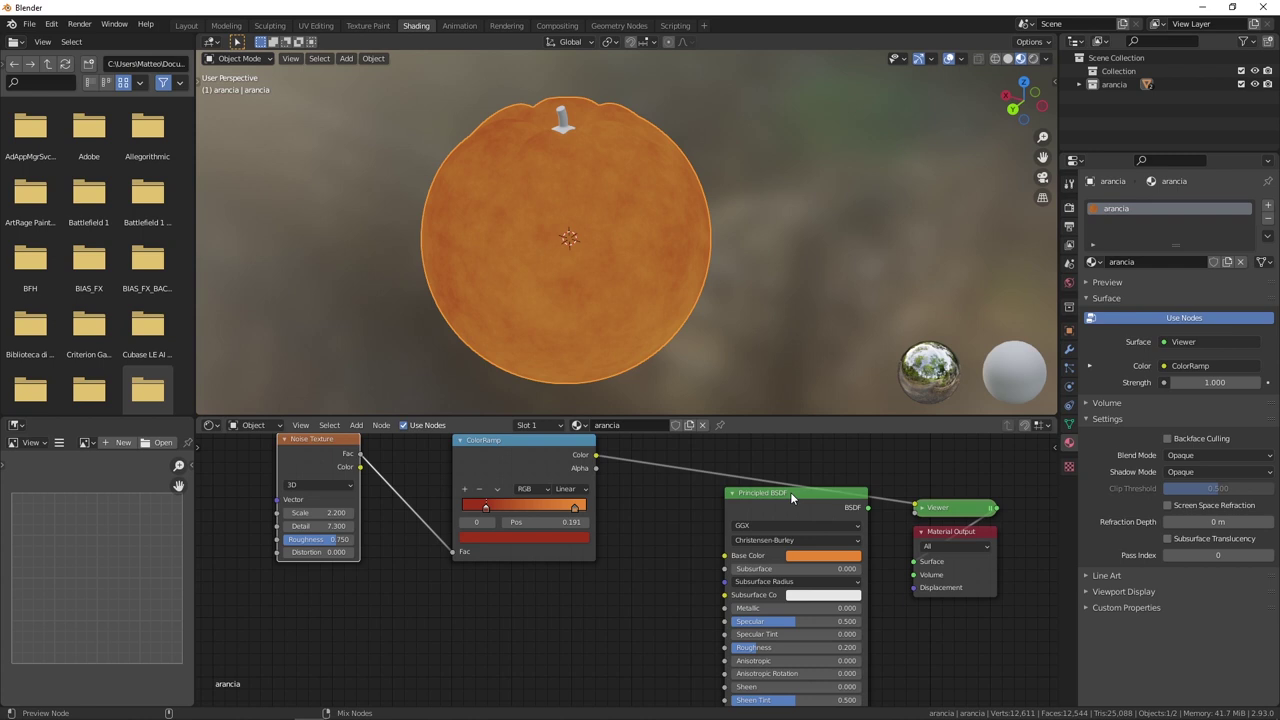
ctrl+shift+click(790, 492)
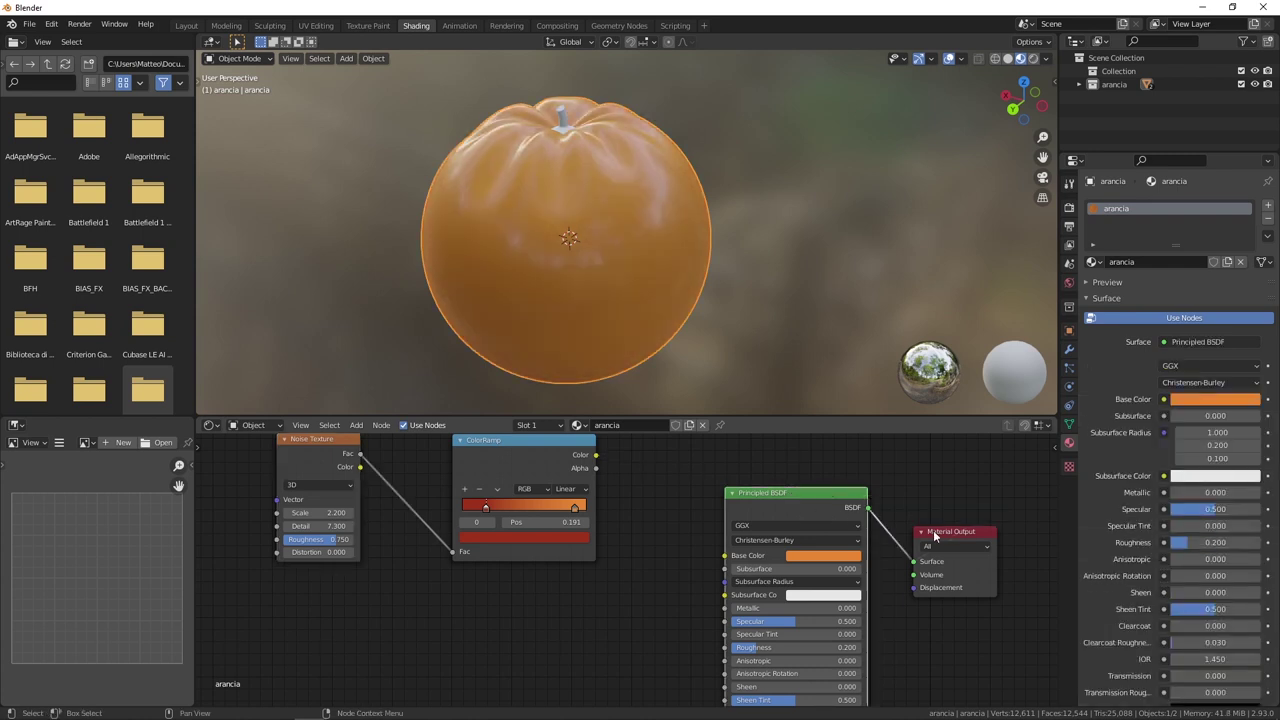
drag(934, 537, 956, 493)
drag(792, 498, 790, 467)
Connect the ColorRamp Color output to the Principled BSDF Base Color.
scroll(653, 511, down, 1)
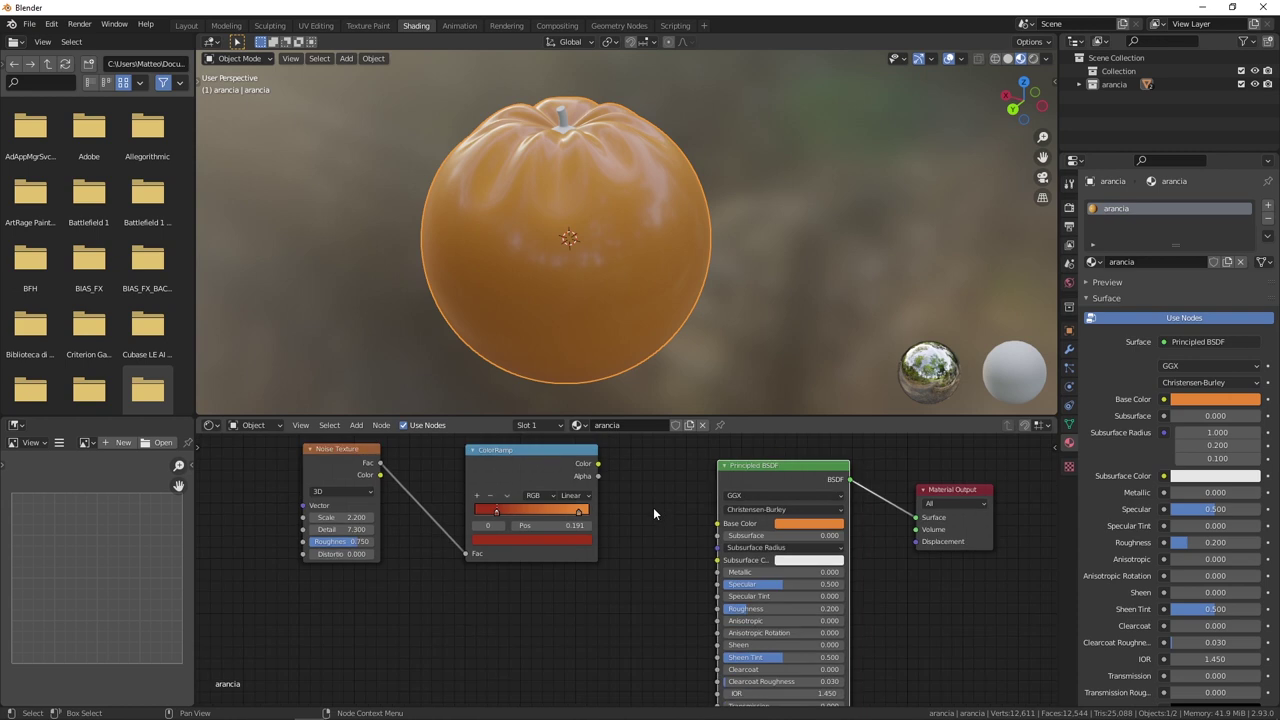
scroll(653, 513, down, 1)
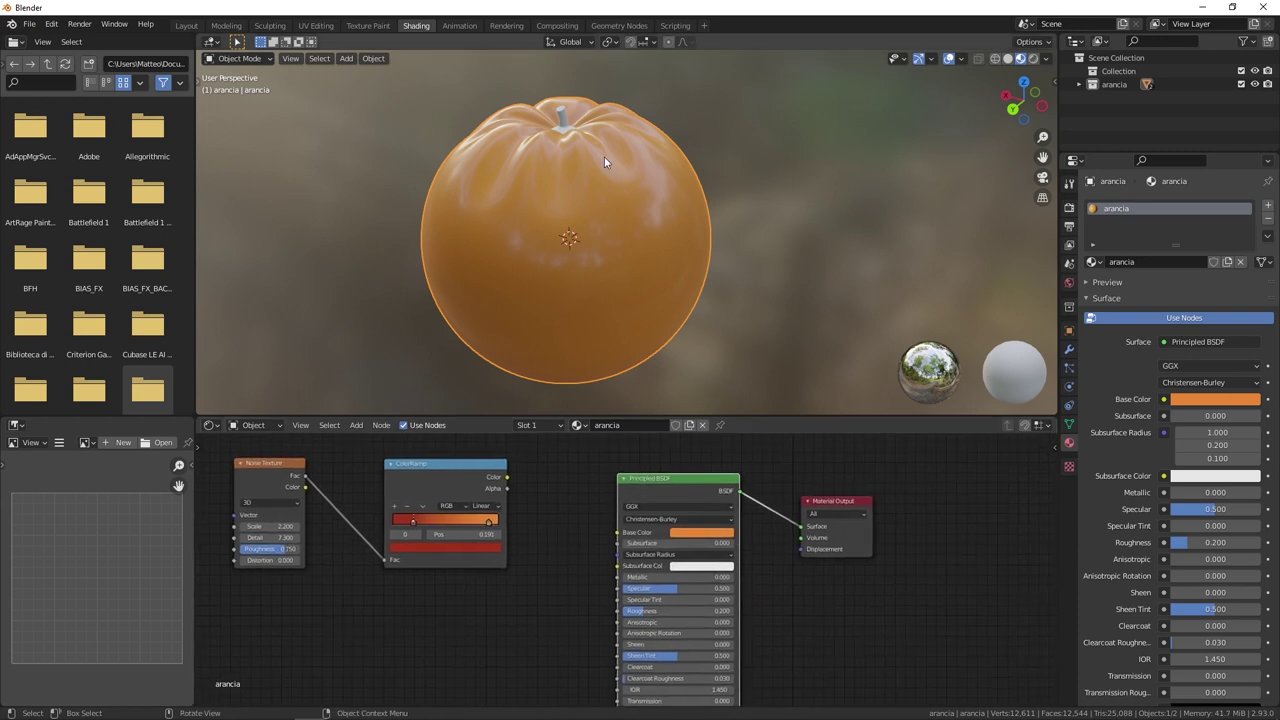
middle_drag(596, 528, 612, 534)
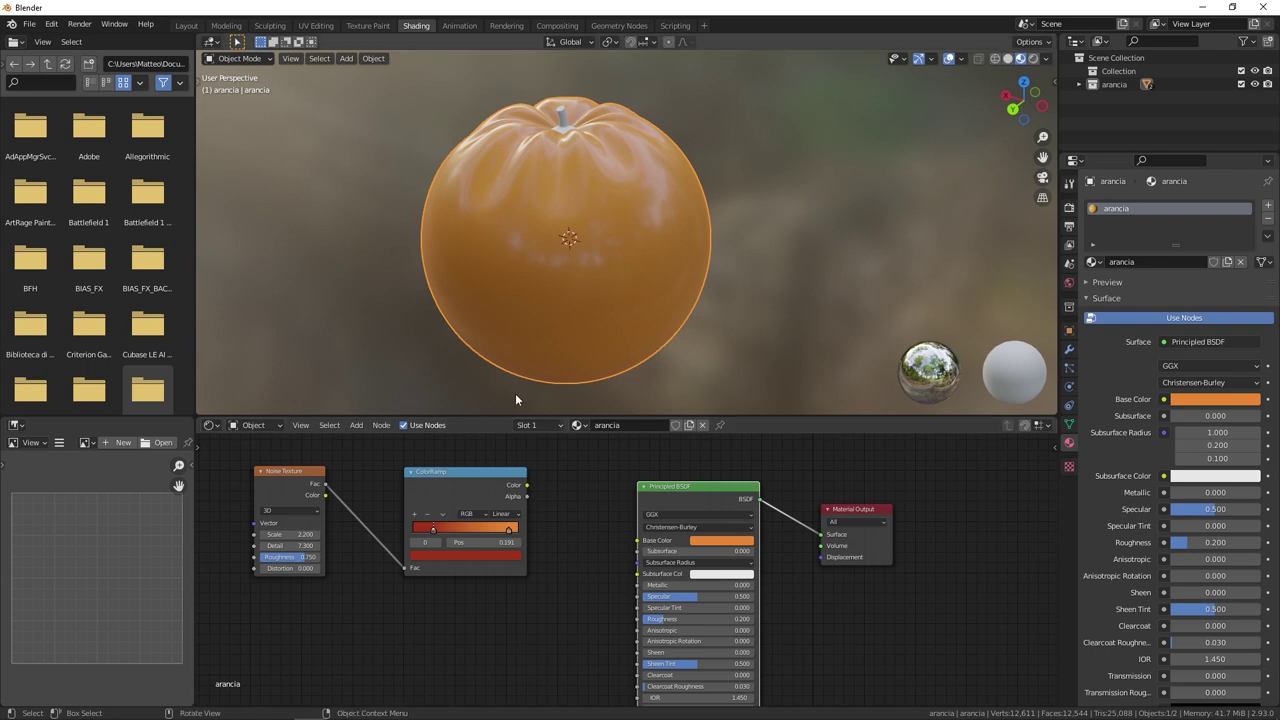
drag(528, 486, 637, 540)
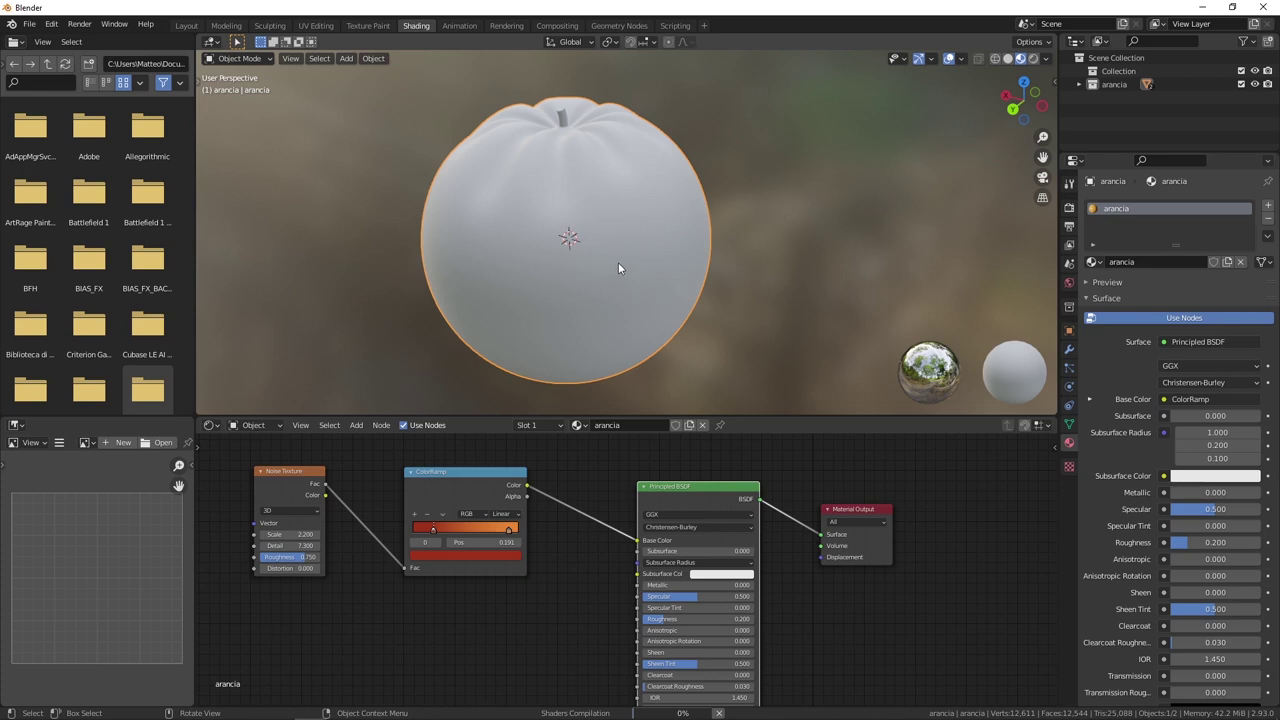
mouse_move(616, 260)
middle_down()
mouse_move(532, 199)
mouse_move(670, 206)
mouse_move(468, 190)
mouse_move(506, 177)
mouse_move(611, 251)
mouse_move(606, 263)
middle_up()
scroll(594, 214, up, 2)
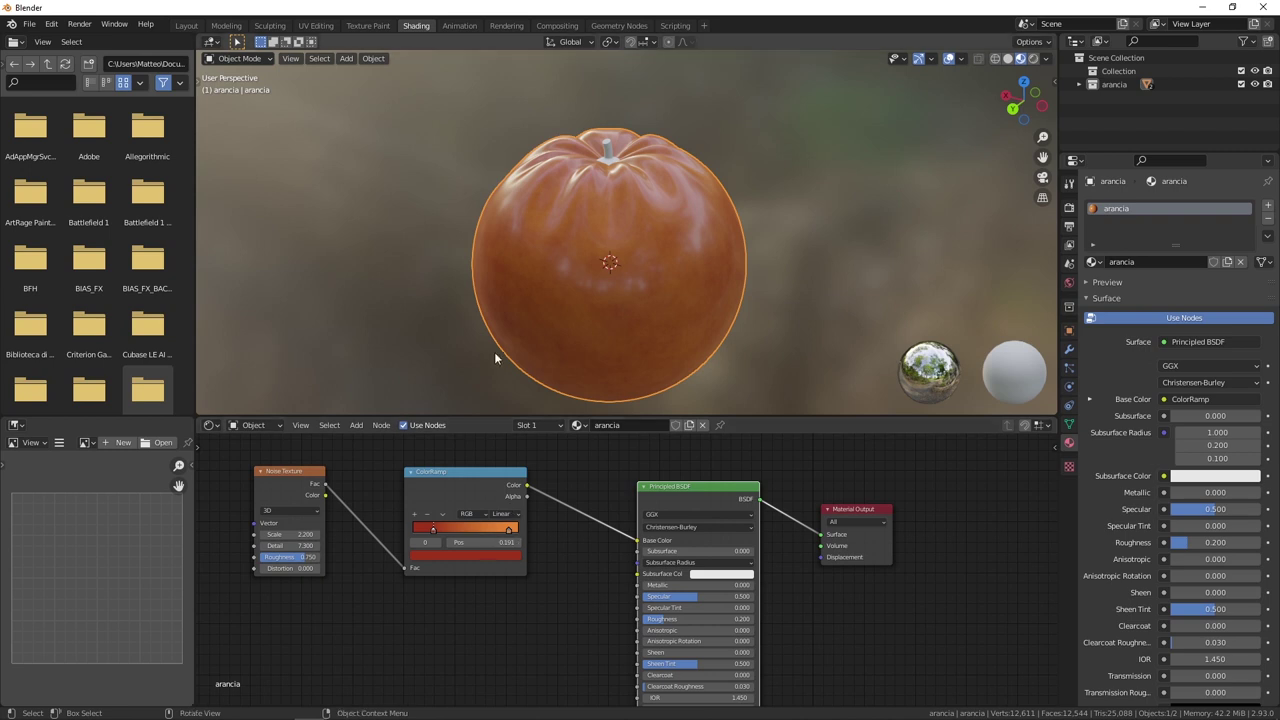
Slightly brighten both the dark red and orange ColorRamp stops.
click(495, 553)
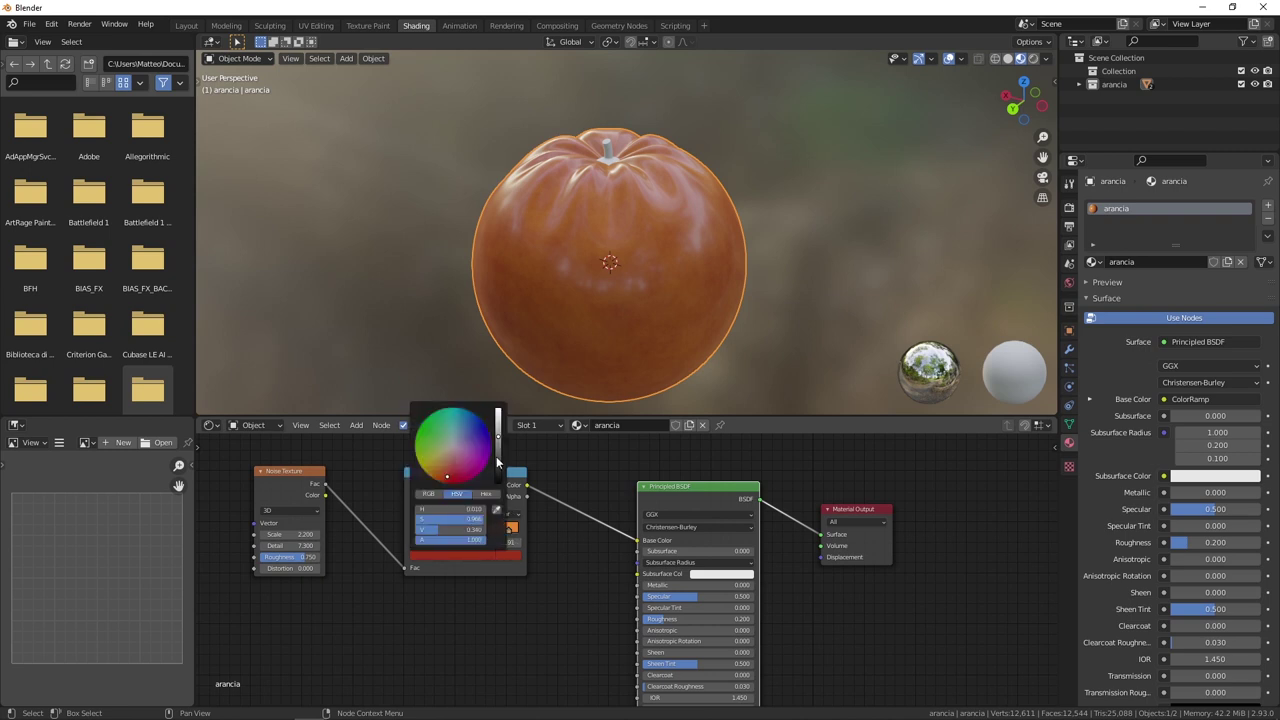
drag(497, 436, 498, 428)
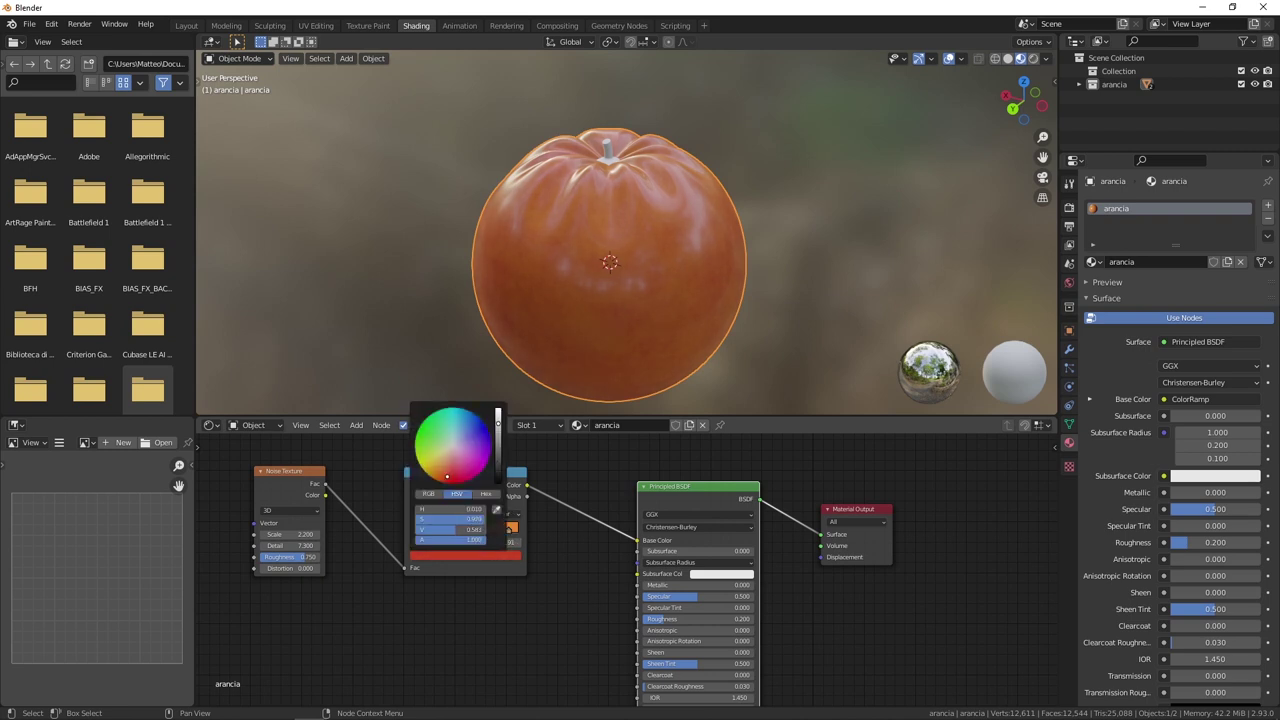
click(508, 531)
click(504, 557)
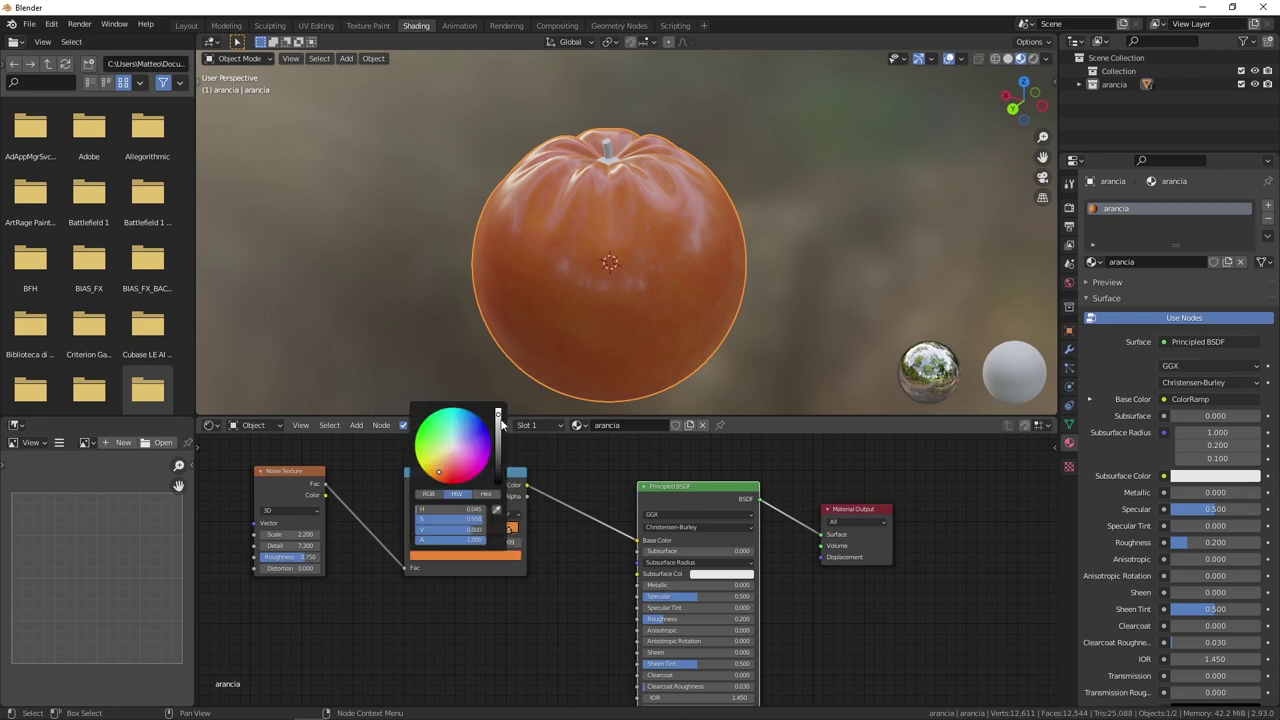
drag(498, 426, 497, 412)
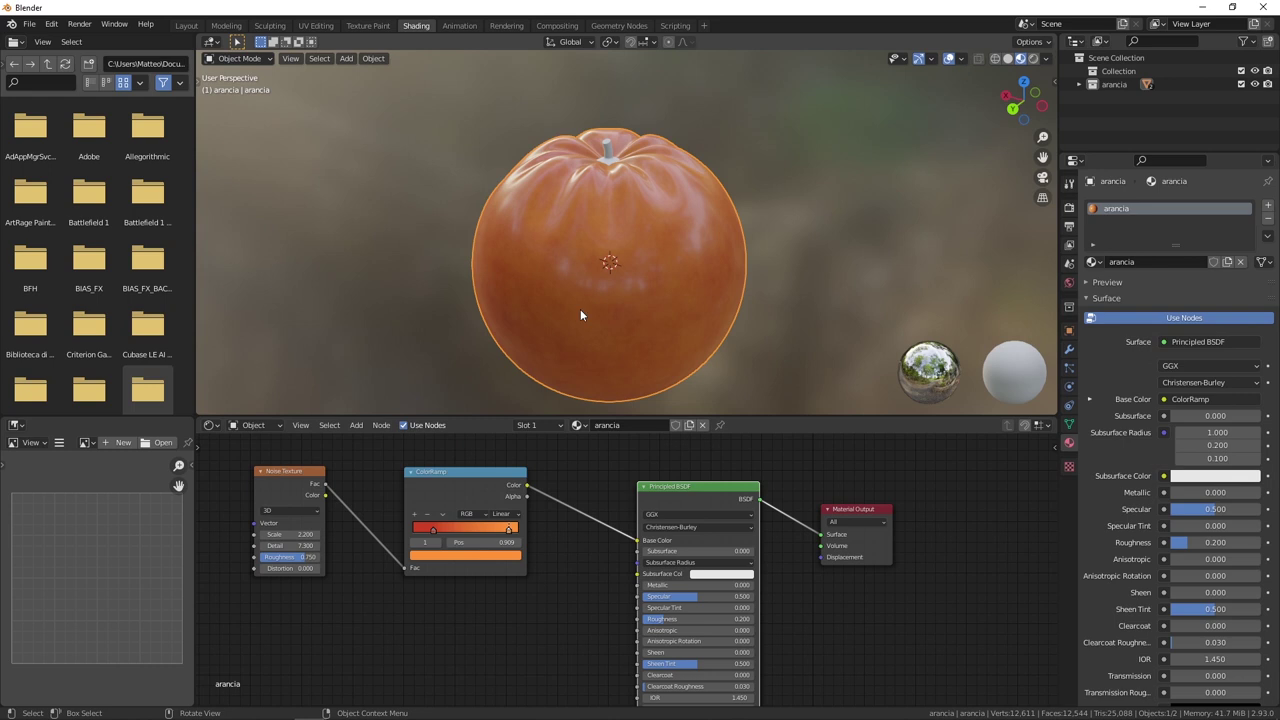
scroll(580, 300, down, 3)
mouse_move(586, 208)
middle_down()
mouse_move(760, 187)
mouse_move(633, 176)
mouse_move(586, 201)
mouse_move(703, 176)
mouse_move(610, 251)
mouse_move(711, 278)
mouse_move(582, 256)
mouse_move(704, 153)
mouse_move(694, 207)
mouse_move(528, 238)
middle_up()
scroll(633, 176, up, 3)
Move the Material Output node well to the right of the Principled BSDF.
mouse_move(650, 400)
middle_down()
mouse_move(657, 184)
mouse_move(677, 183)
middle_up()
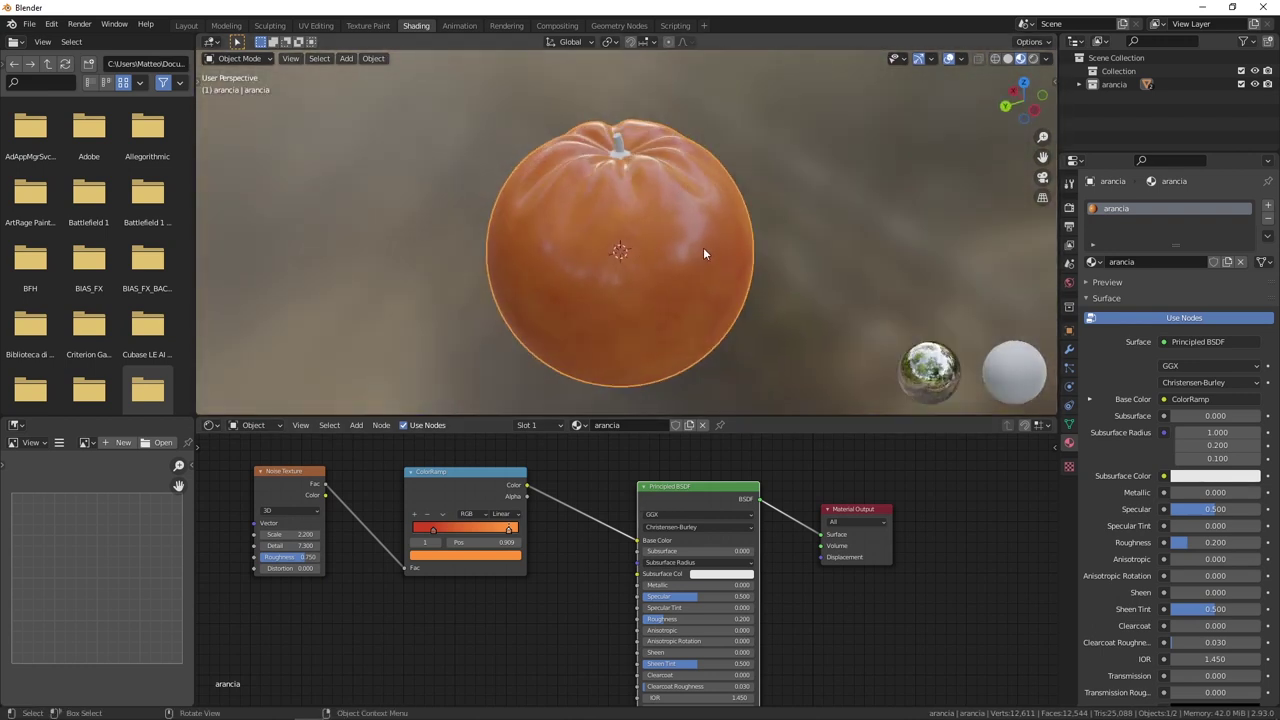
scroll(705, 480, down, 2)
scroll(705, 480, down, 1)
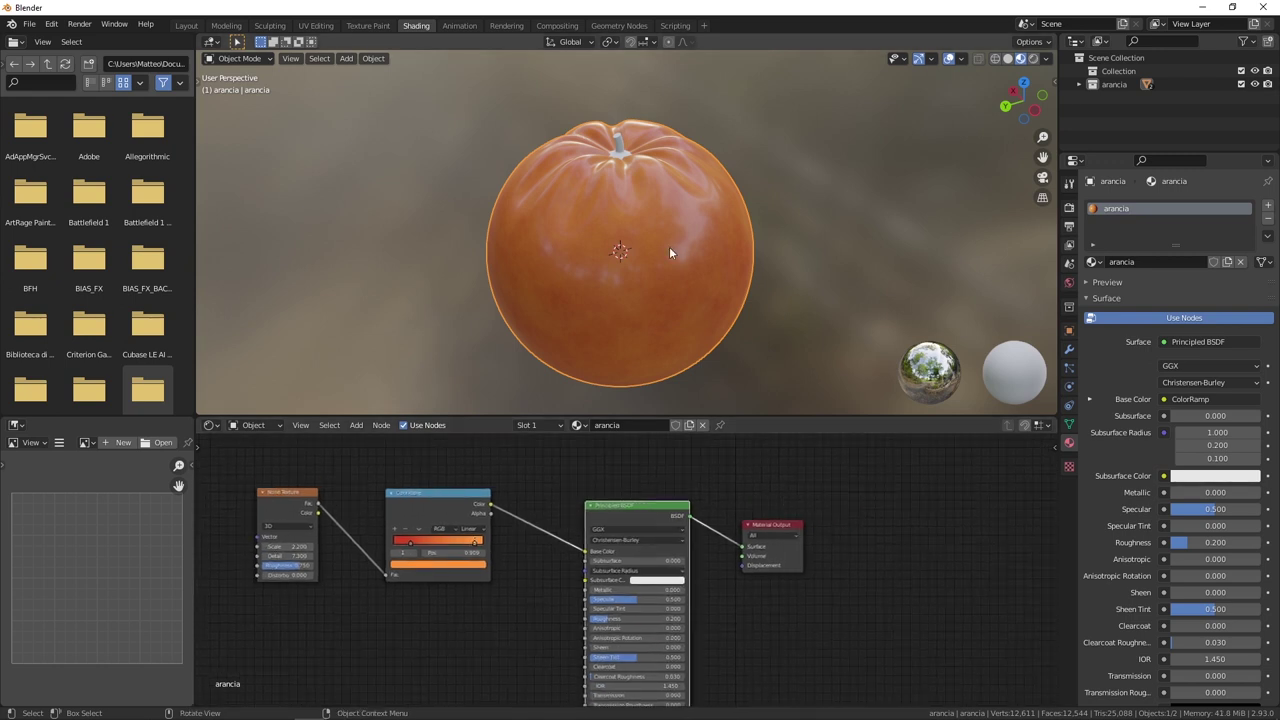
scroll(664, 243, up, 2)
middle_drag(665, 240, 628, 208)
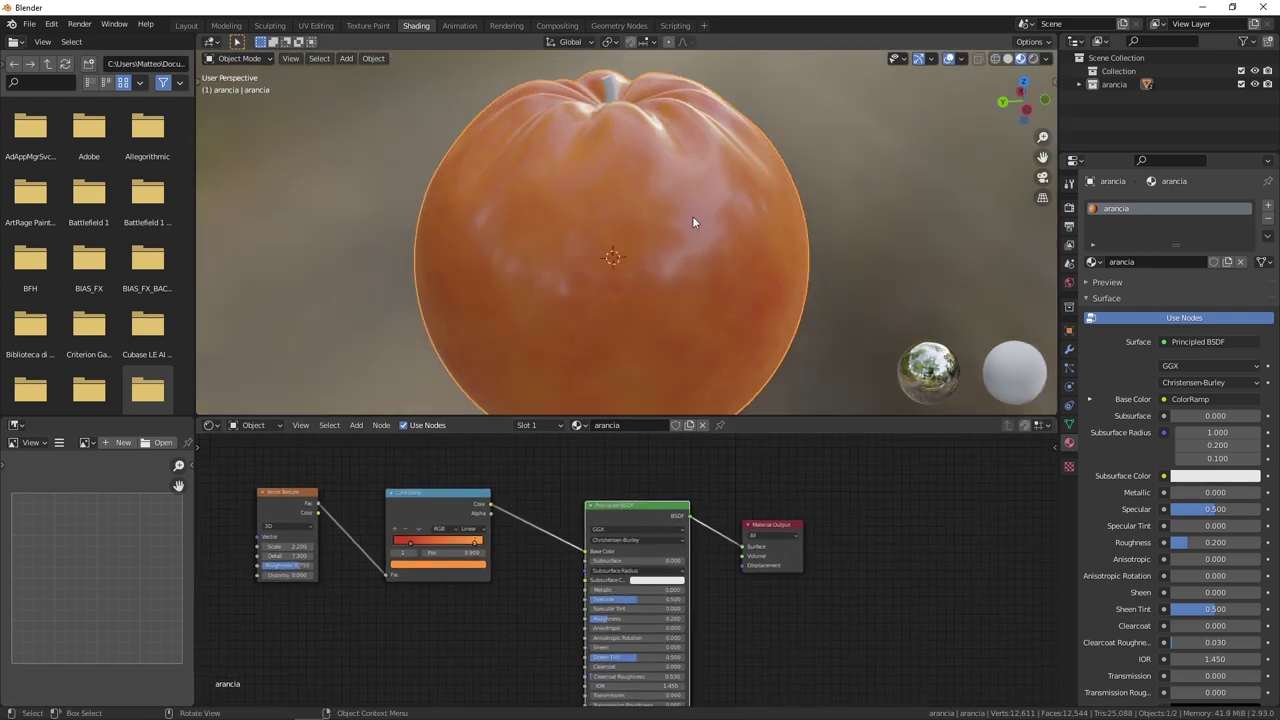
mouse_move(785, 524)
mouse_down()
mouse_move(969, 514)
mouse_move(954, 492)
mouse_up()
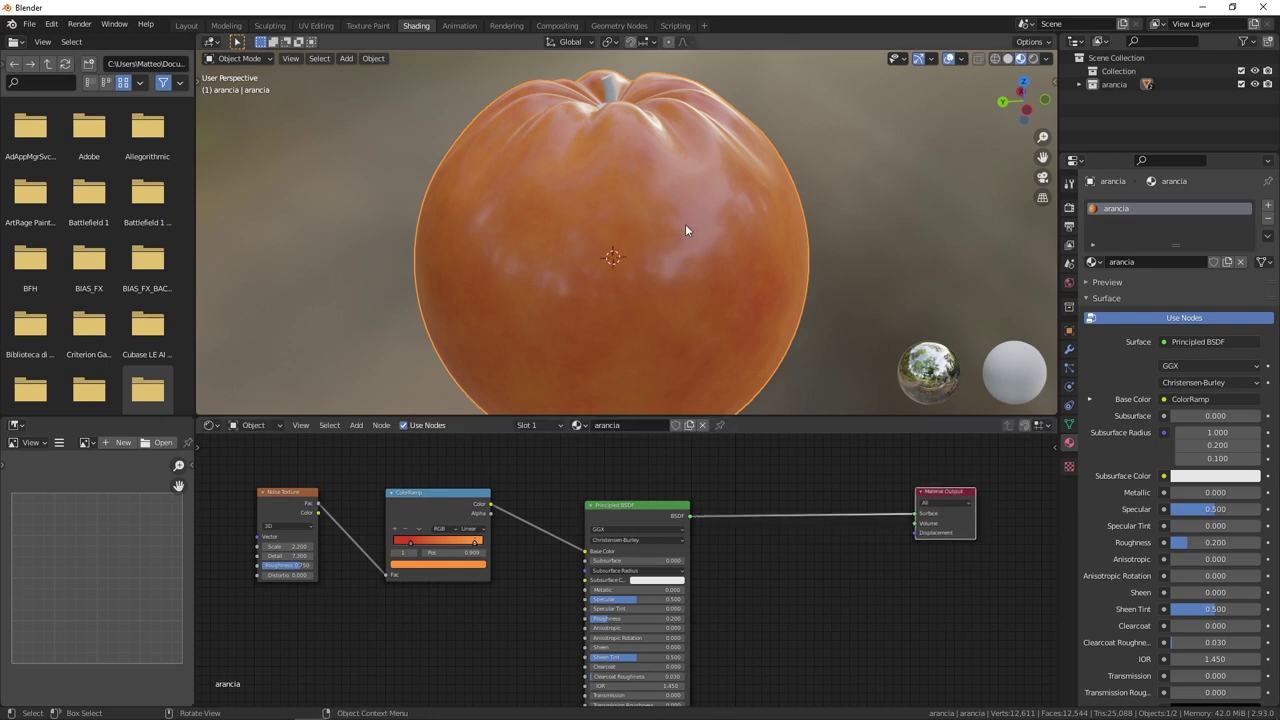
scroll(685, 230, down, 2)
middle_drag(634, 220, 888, 229)
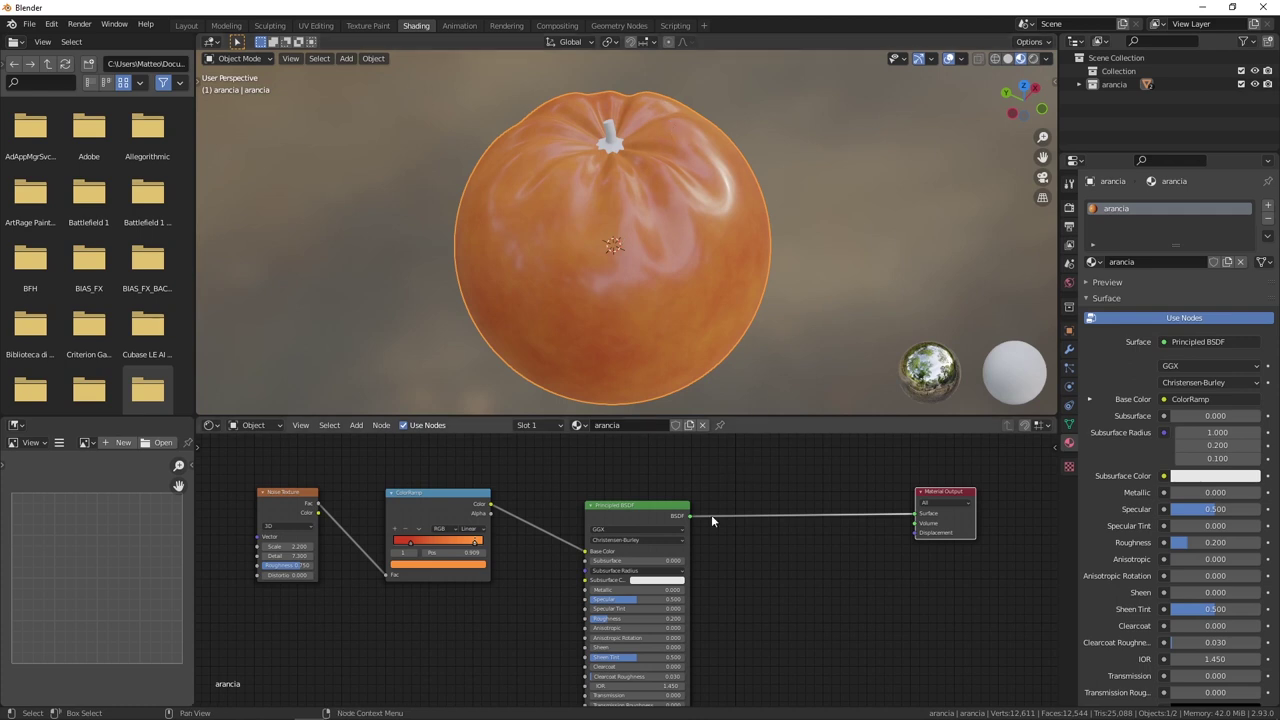
scroll(722, 502, down, 2)
scroll(697, 643, up, 3)
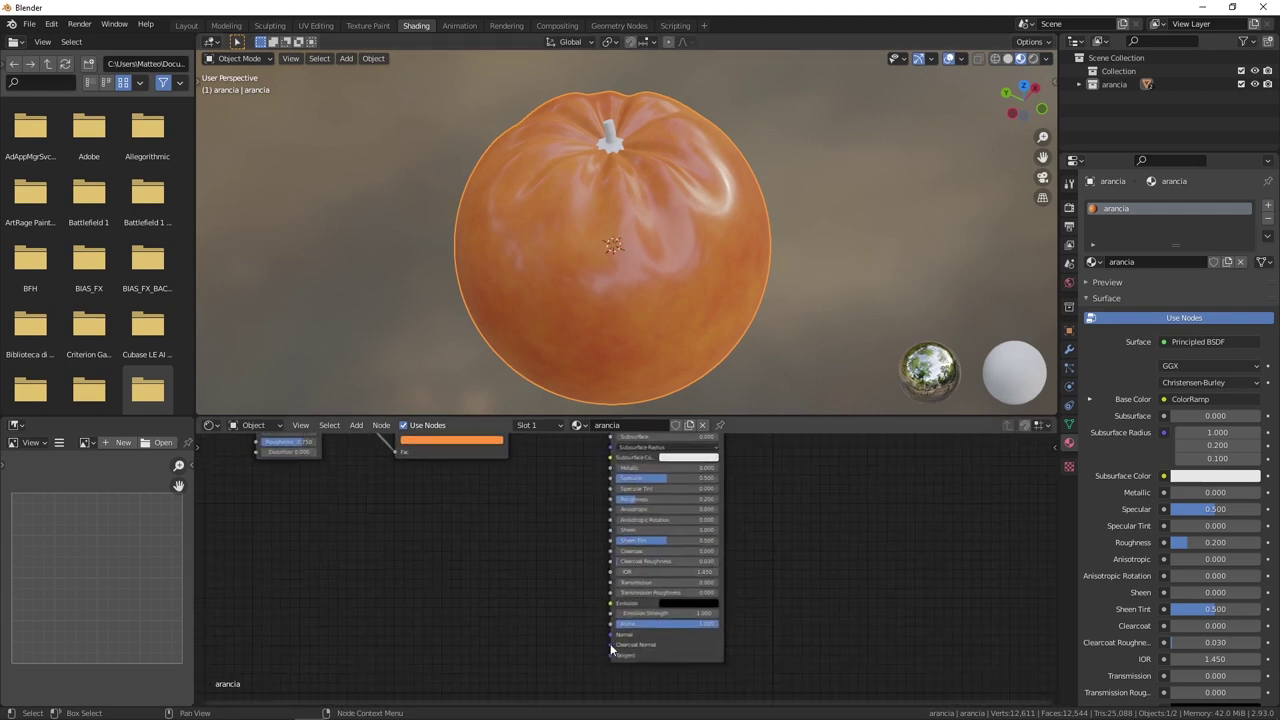
Add a Vector > Displacement node below, between Principled BSDF and Material Output, unconnected.
mouse_move(895, 537)
middle_down()
mouse_move(755, 600)
mouse_move(685, 651)
middle_up()
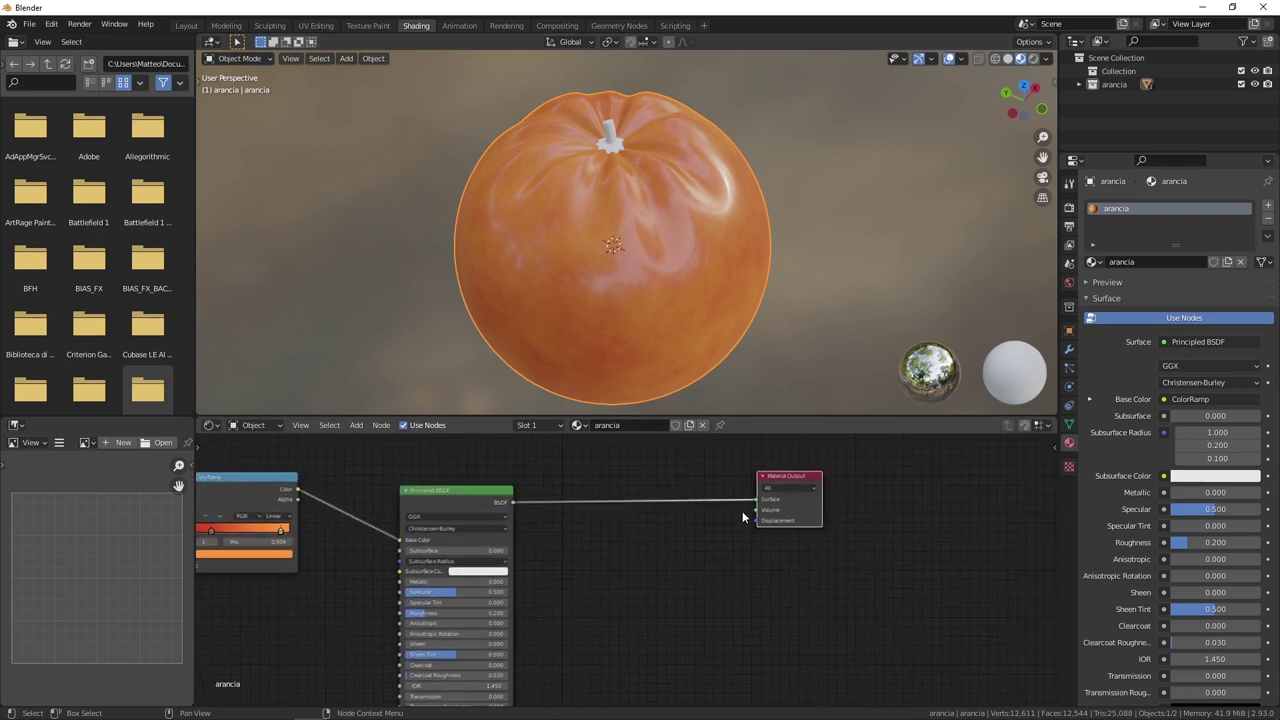
click(679, 559)
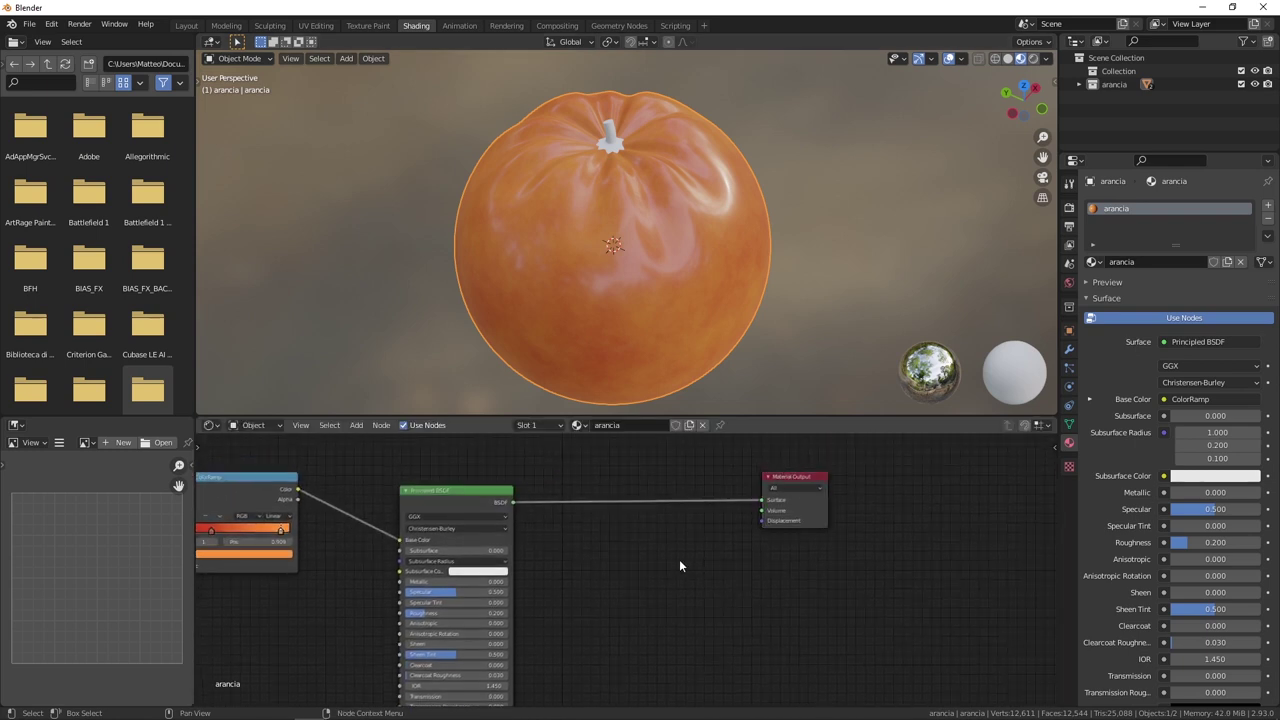
key(shift+a)
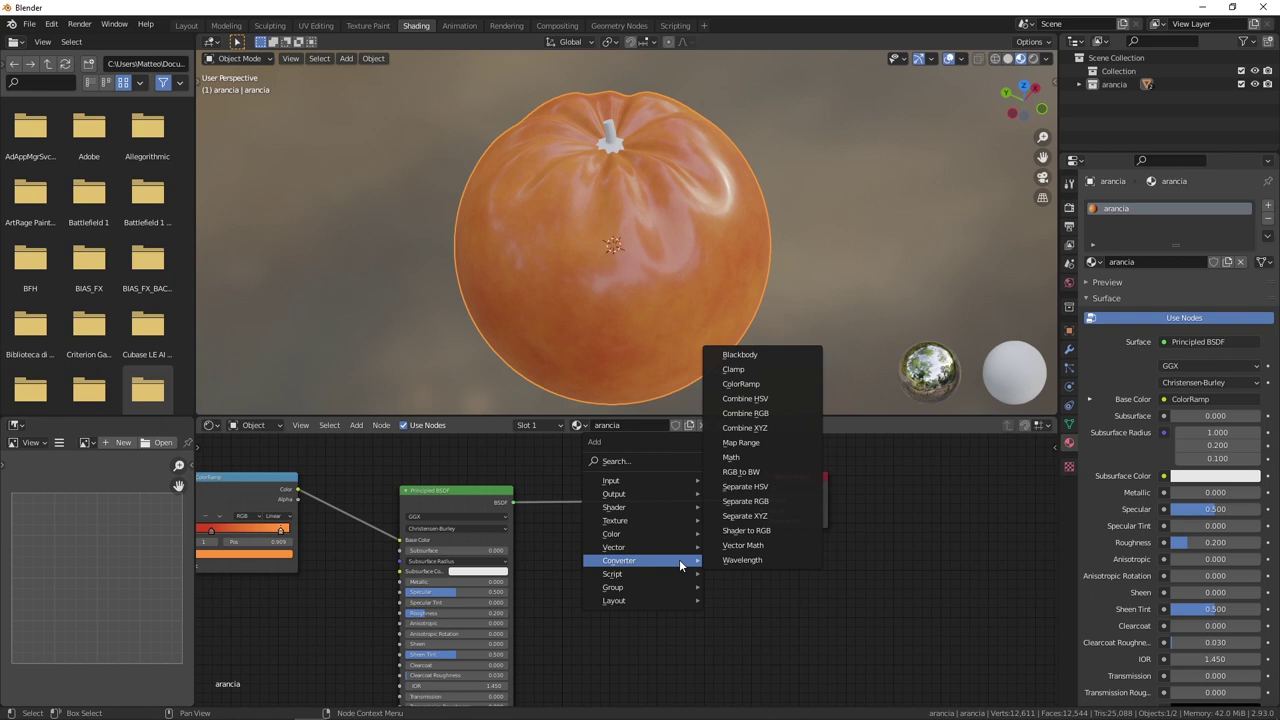
mouse_move(640, 547)
click(751, 558)
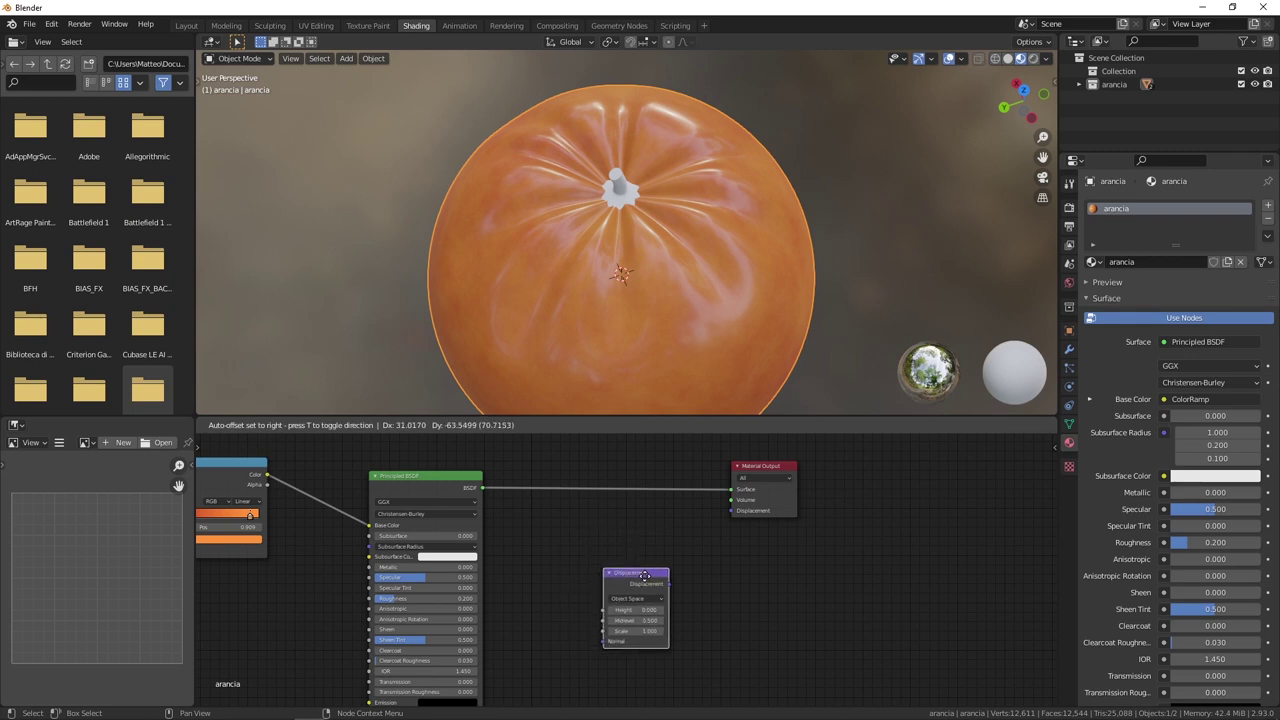
click(637, 547)
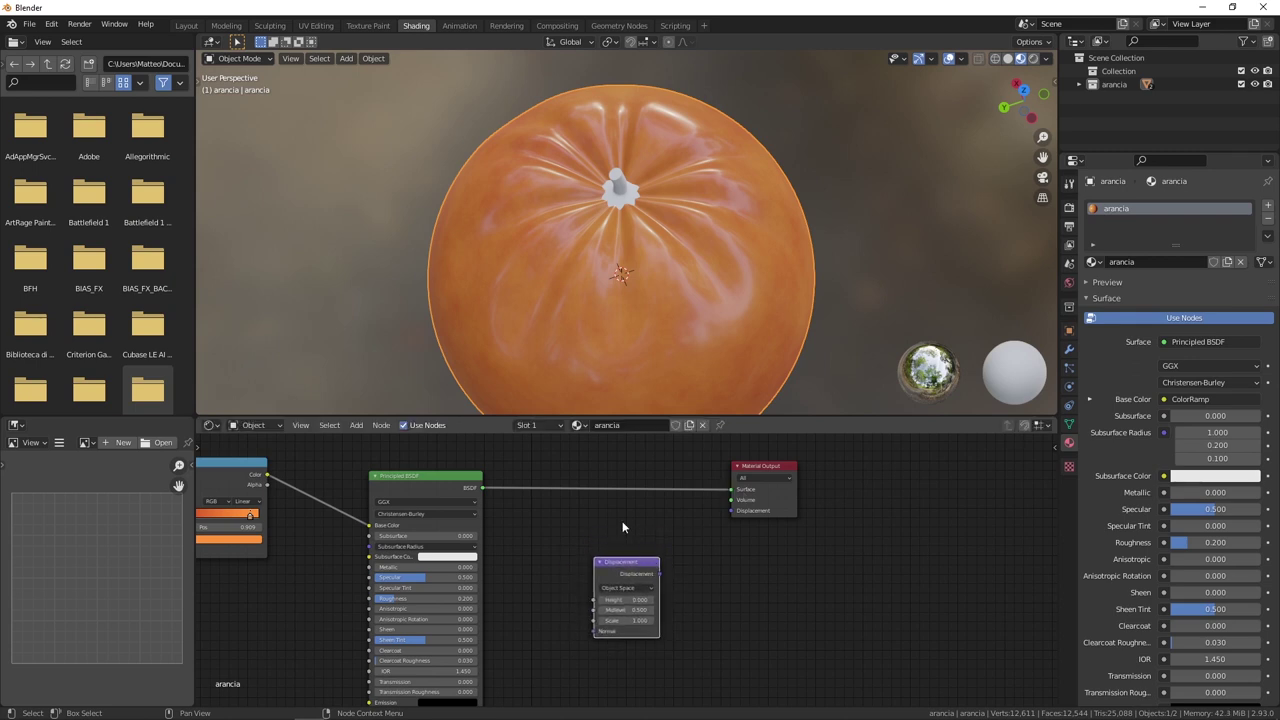
scroll(623, 526, down, 2)
drag(787, 513, 795, 510)
drag(676, 597, 685, 598)
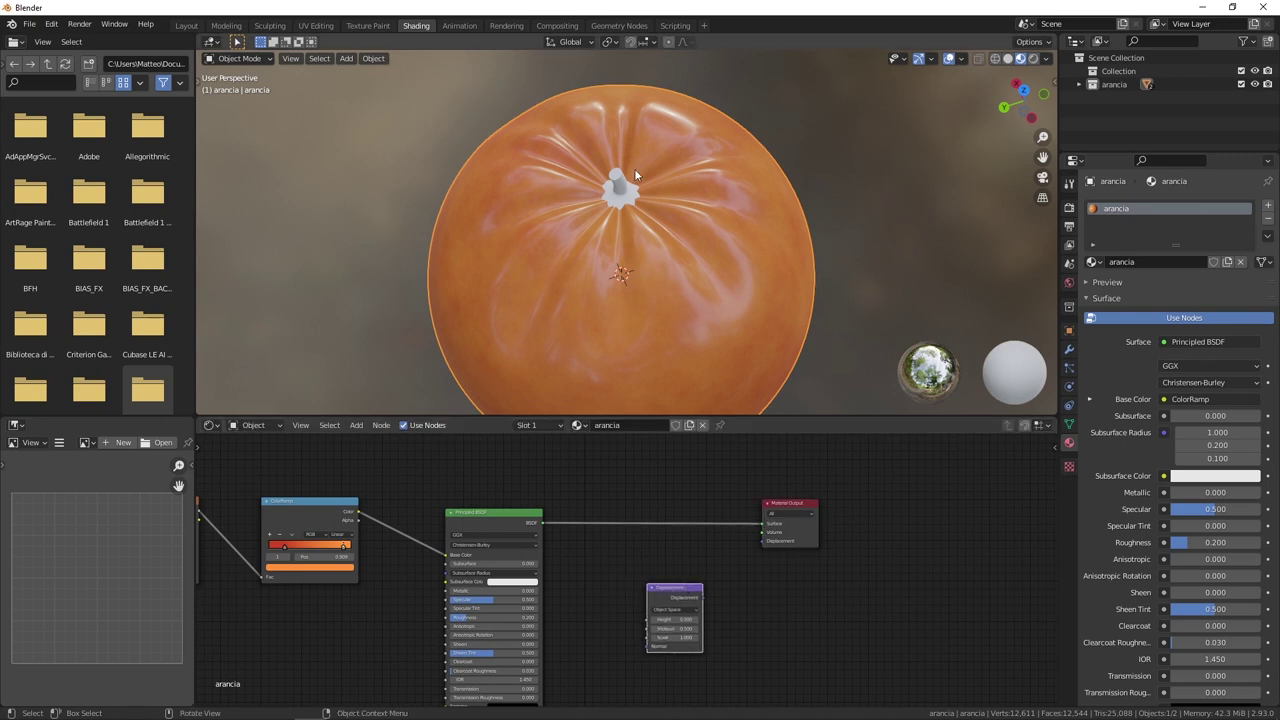
scroll(622, 268, up, 1)
scroll(633, 279, up, 1)
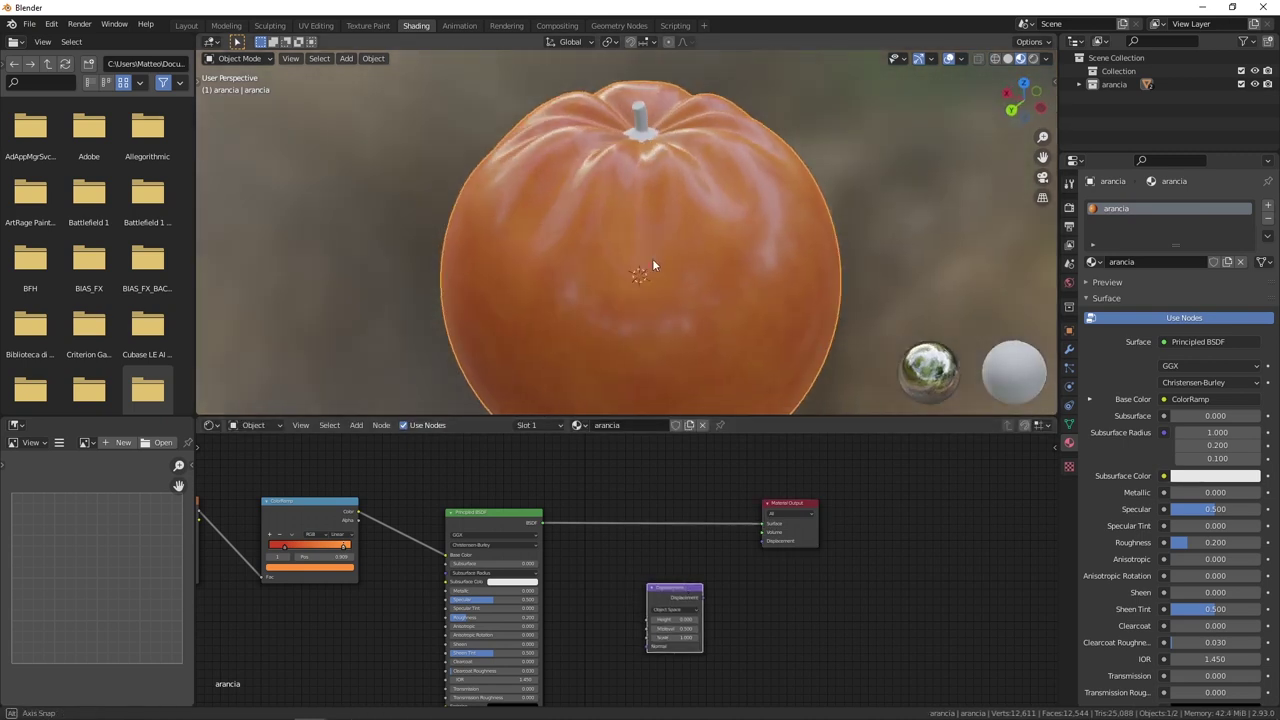
Box-select the Noise Texture, ColorRamp and Principled BSDF nodes and move them up-left.
scroll(652, 258, up, 1)
scroll(690, 253, up, 1)
scroll(732, 257, down, 3)
middle_drag(698, 302, 667, 331)
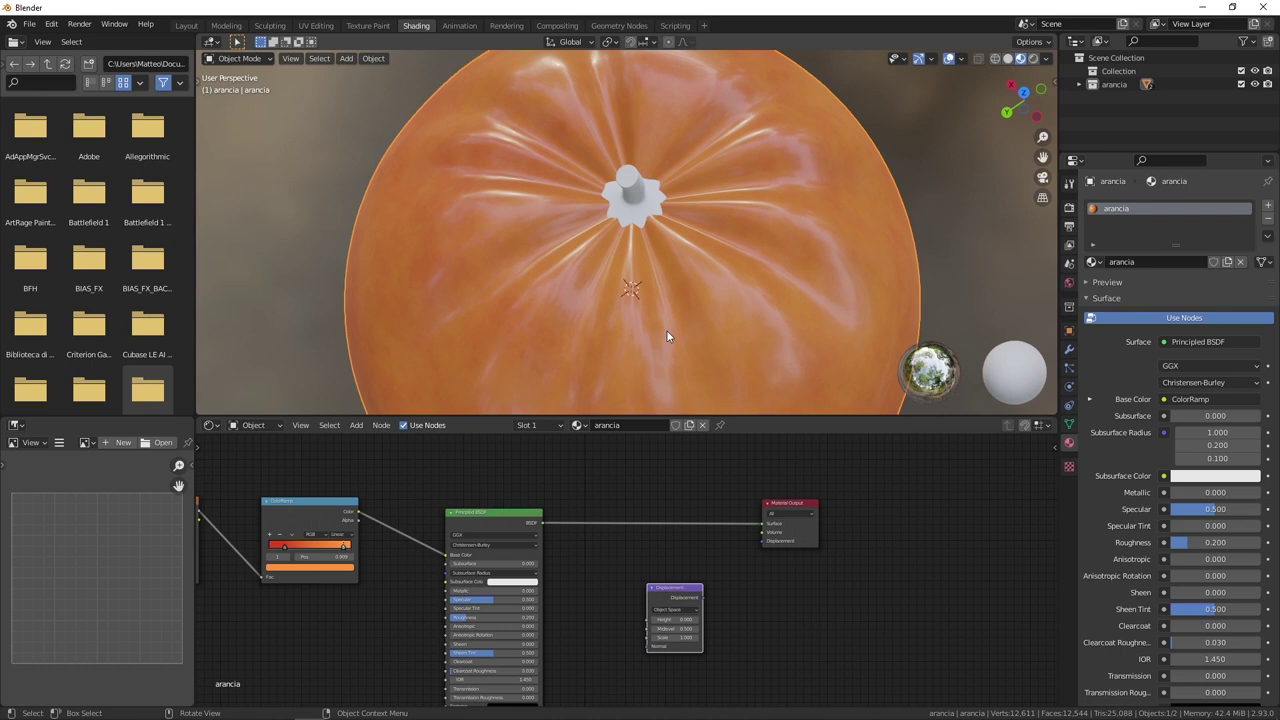
scroll(554, 499, down, 2)
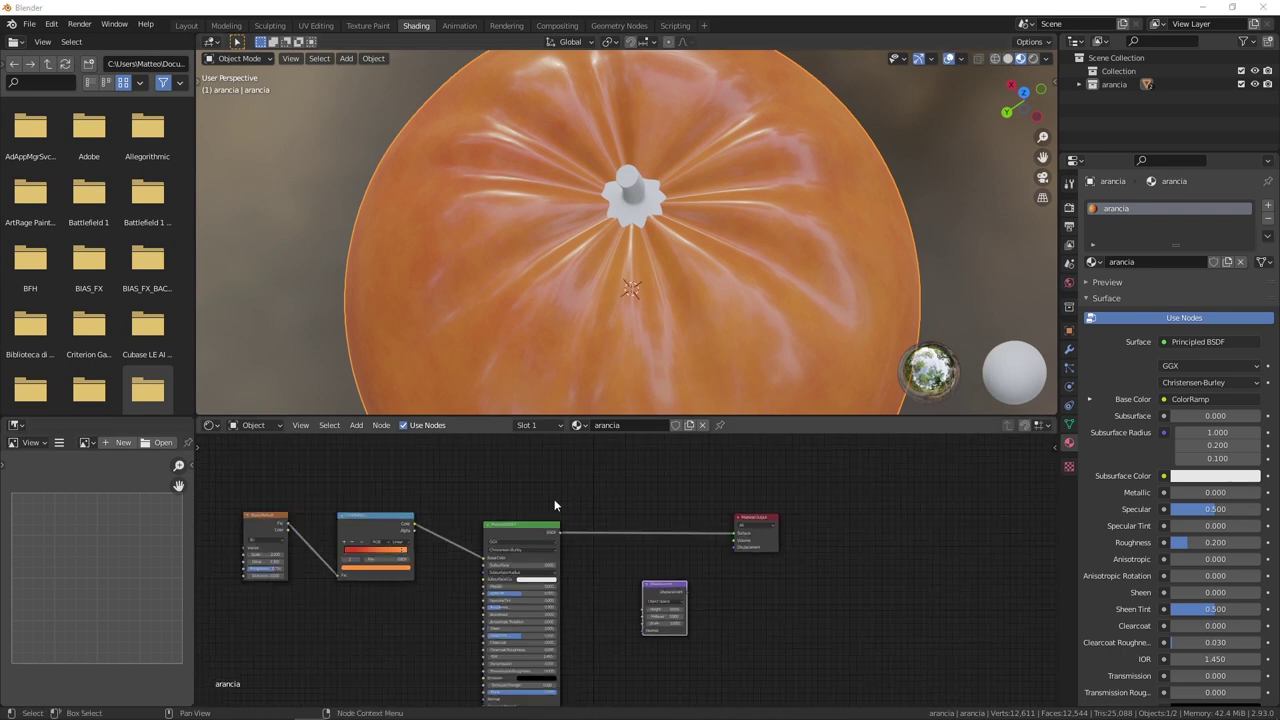
scroll(597, 504, down, 1)
scroll(624, 514, down, 1)
middle_drag(624, 514, 642, 476)
drag(345, 457, 600, 678)
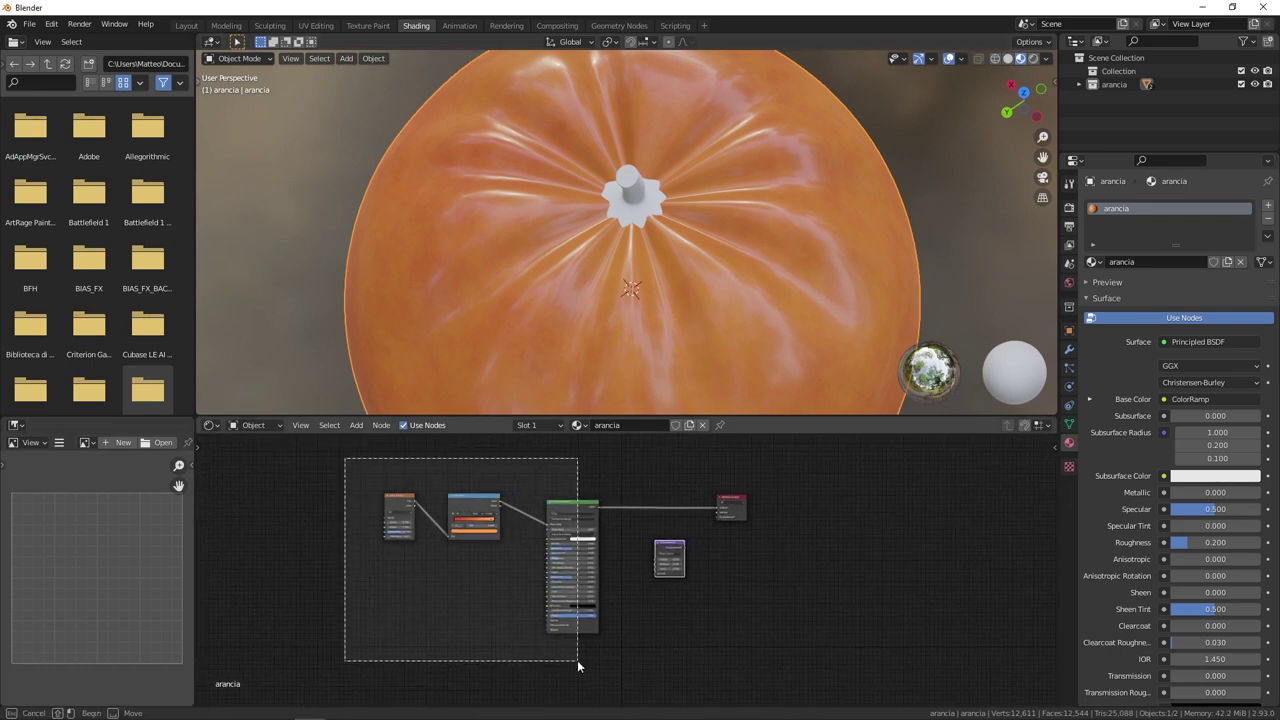
drag(576, 511, 518, 457)
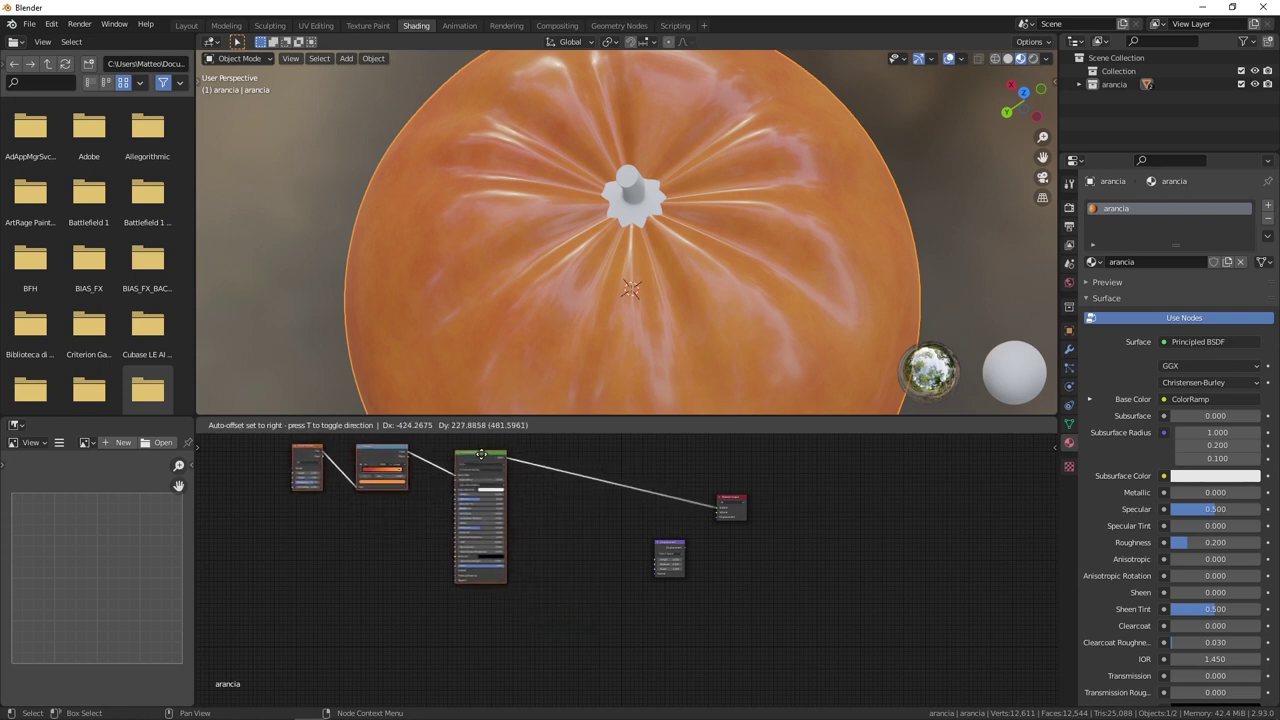
drag(518, 457, 480, 460)
click(530, 505)
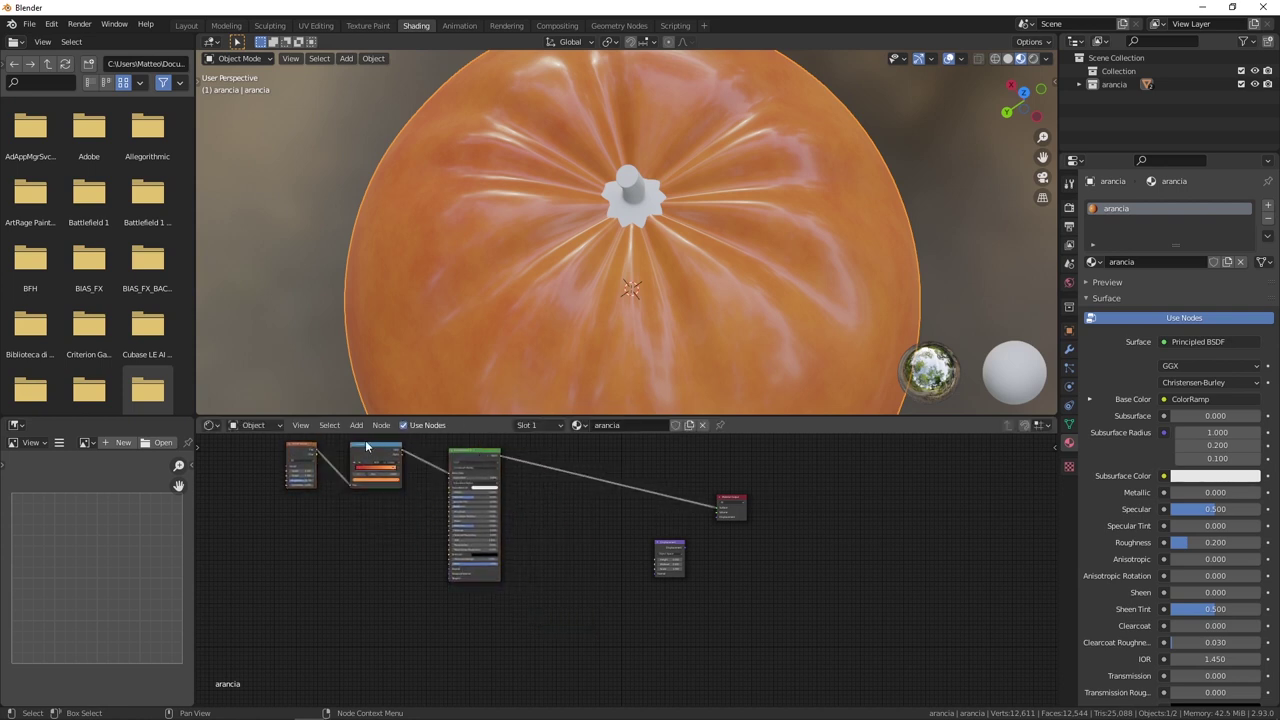
Shift those nodes further up-left and place Material Output to their upper right.
key(Home)
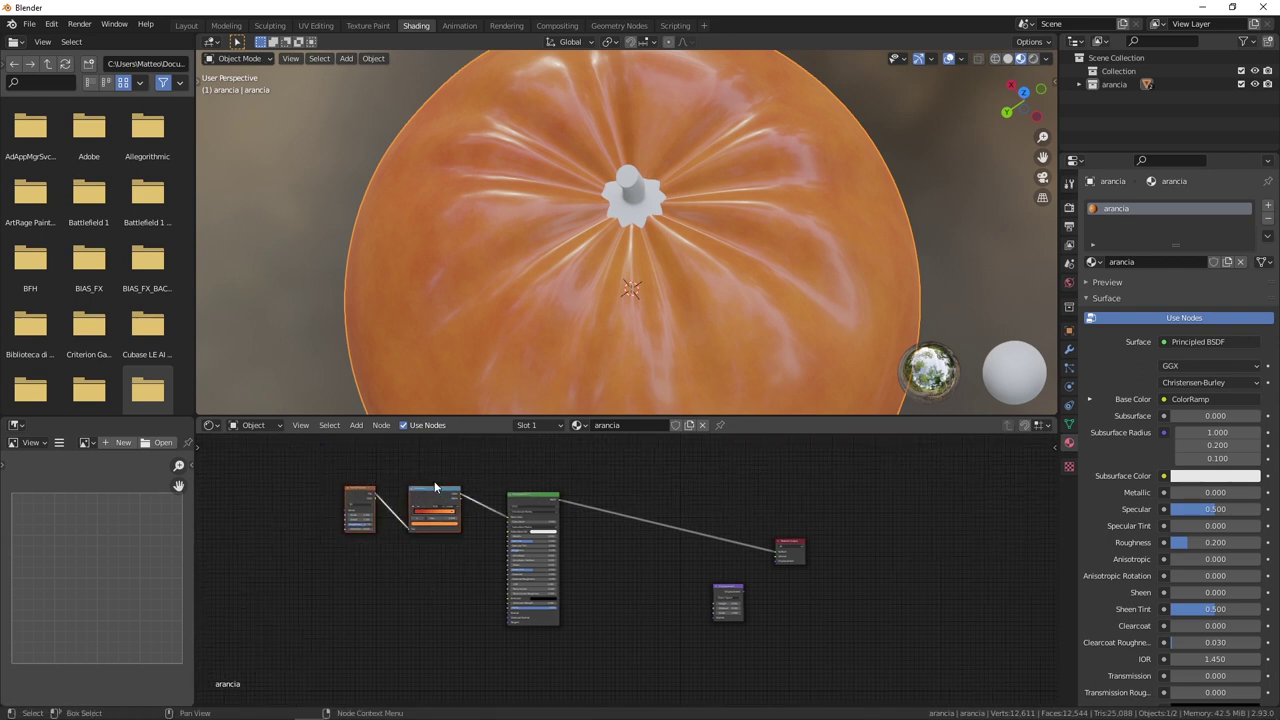
drag(433, 494, 381, 474)
drag(515, 500, 497, 478)
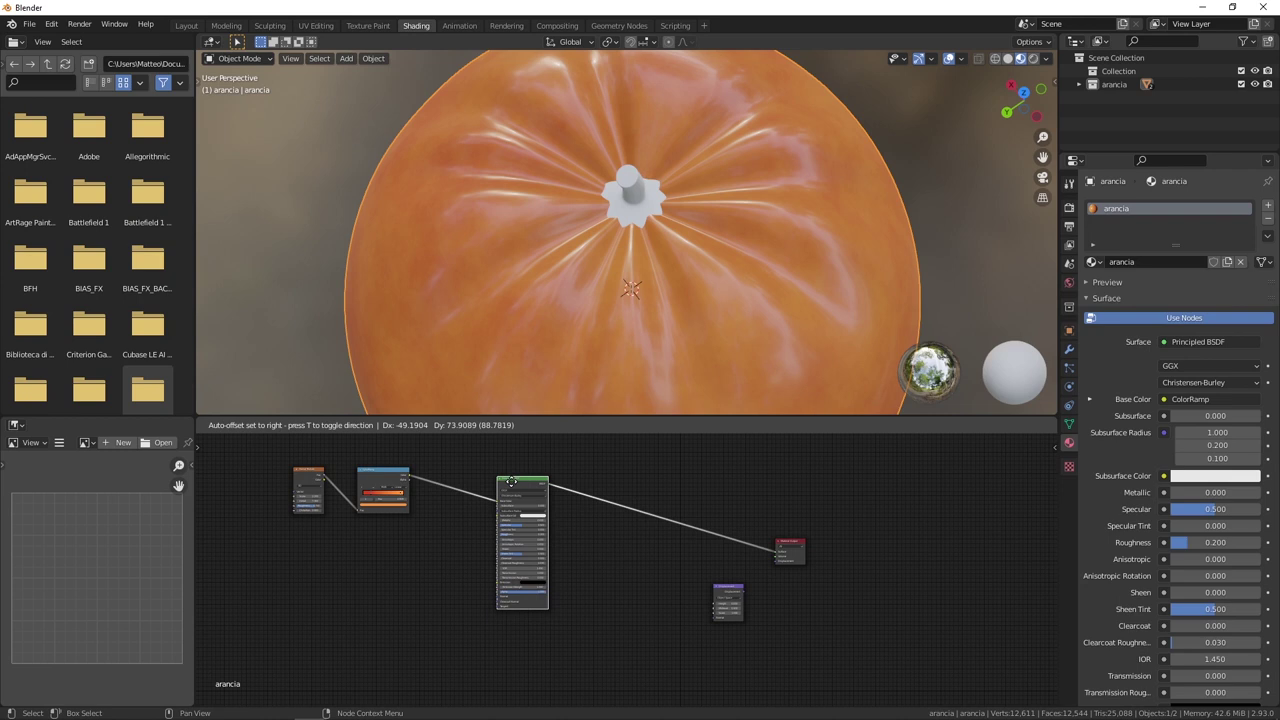
drag(810, 546, 824, 465)
click(742, 586)
ctrl+middle_drag(687, 527, 701, 537)
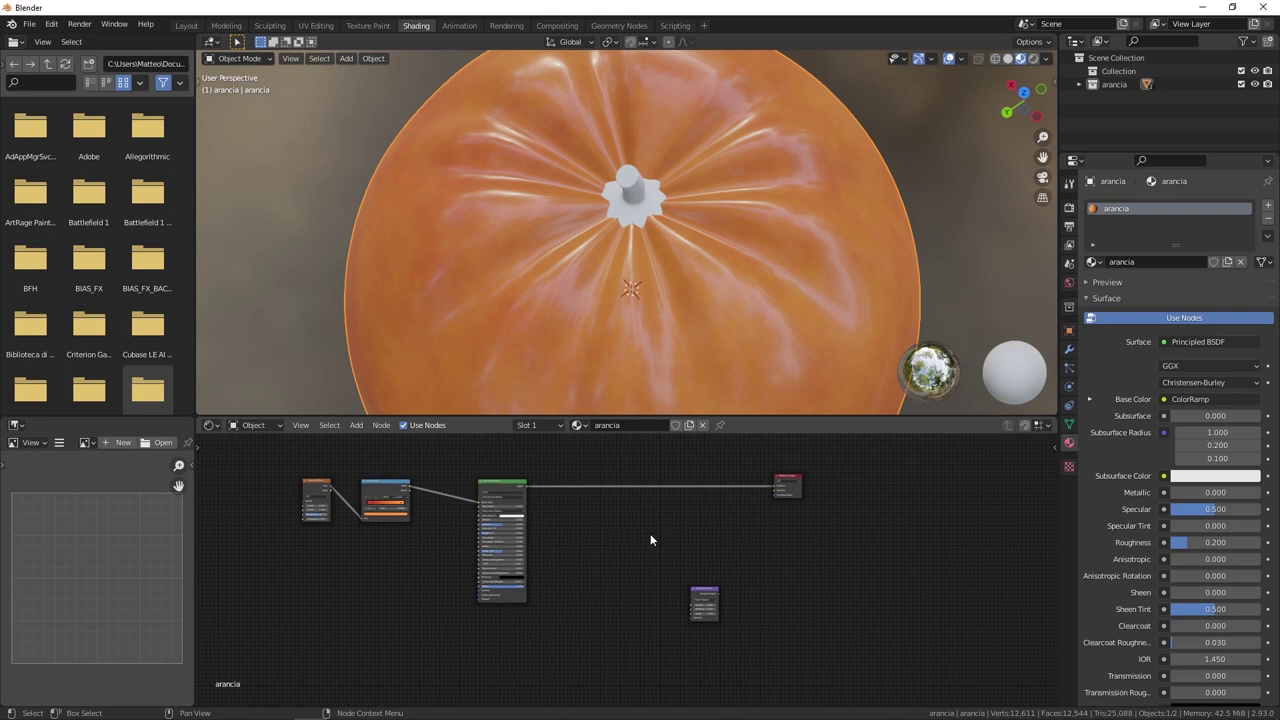
middle_drag(738, 251, 673, 326)
scroll(622, 571, up, 1)
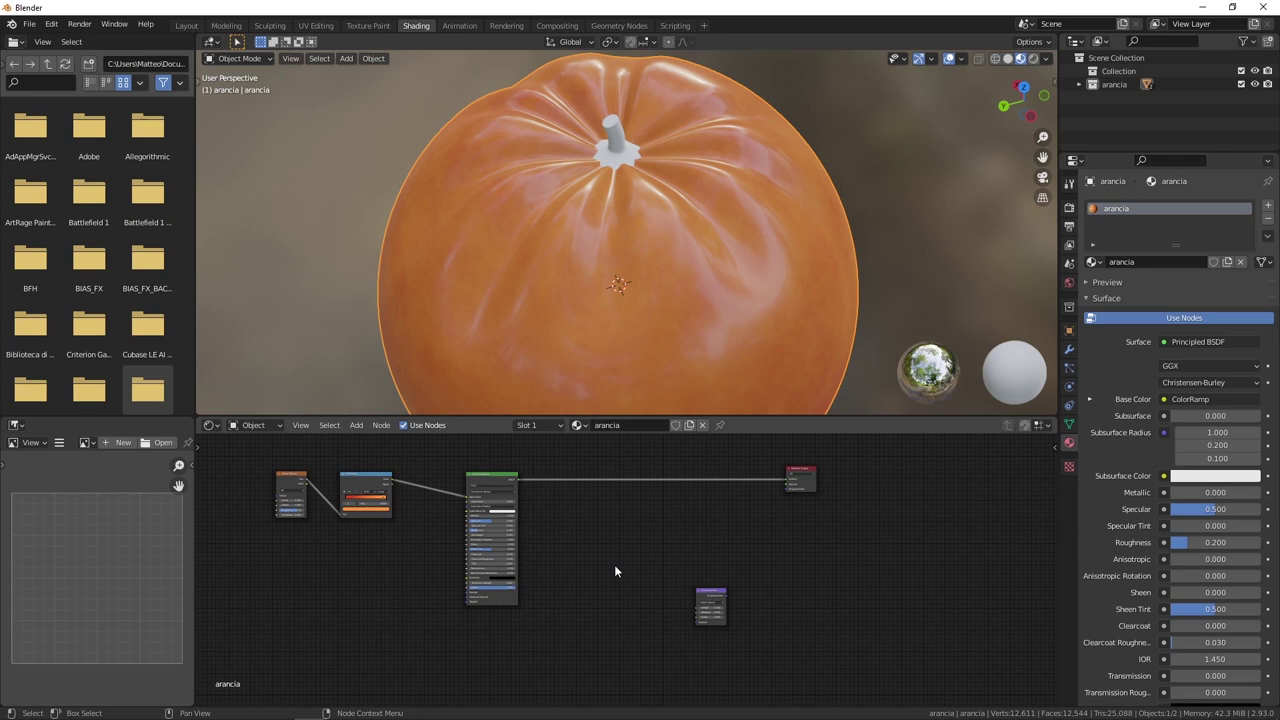
key(shift+a)
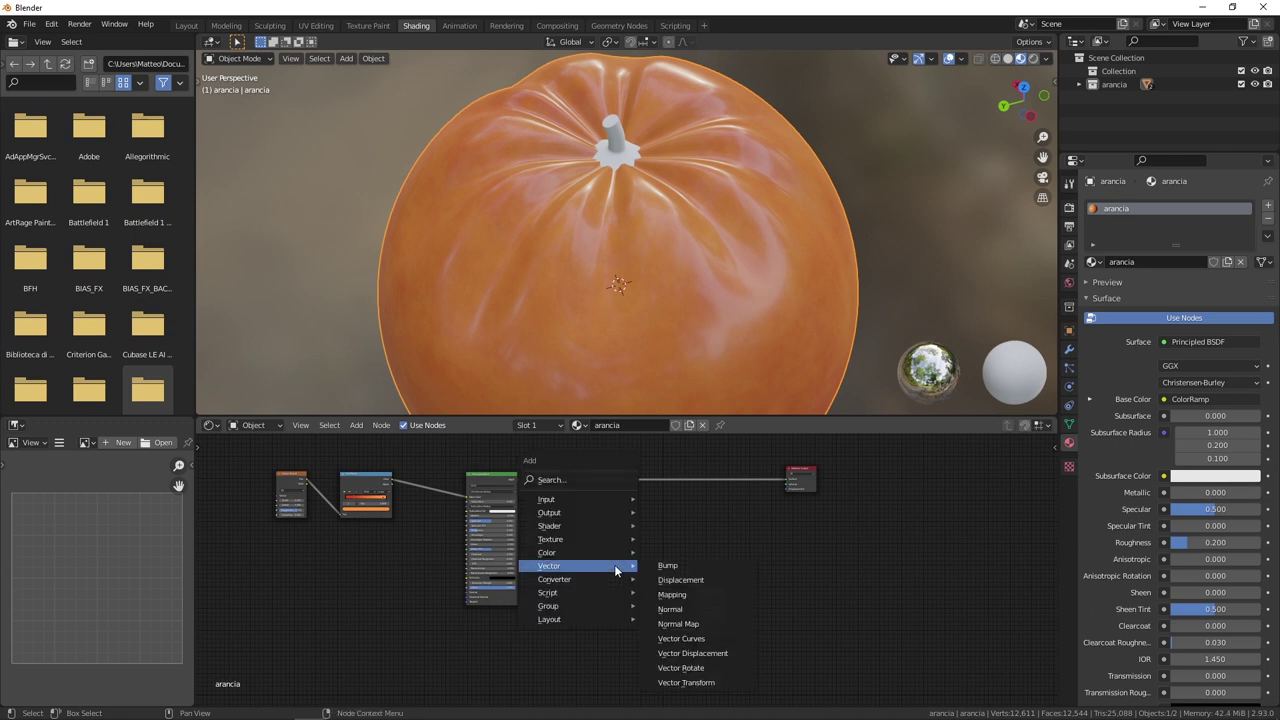
mouse_move(551, 539)
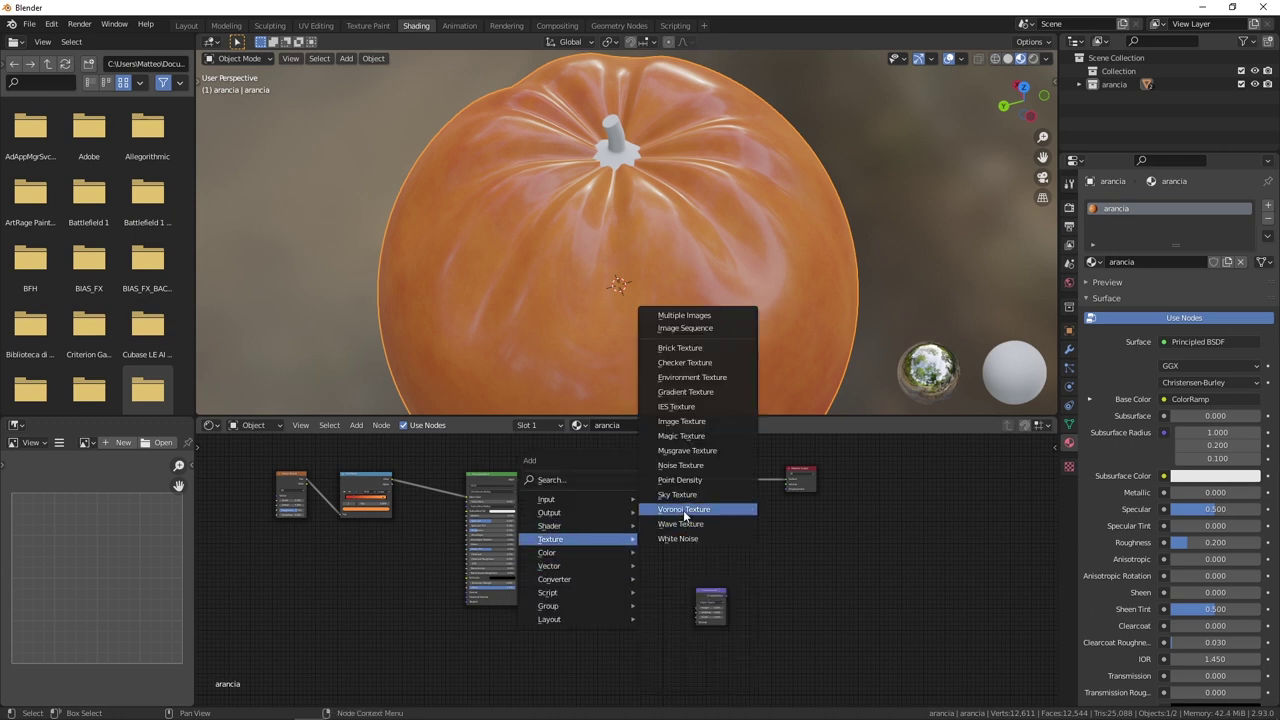
Add a Voronoi Texture node and place it left of the Displacement node.
click(690, 509)
click(620, 540)
scroll(706, 548, up, 1)
scroll(706, 548, up, 1)
drag(805, 608, 775, 495)
middle_drag(686, 491, 648, 525)
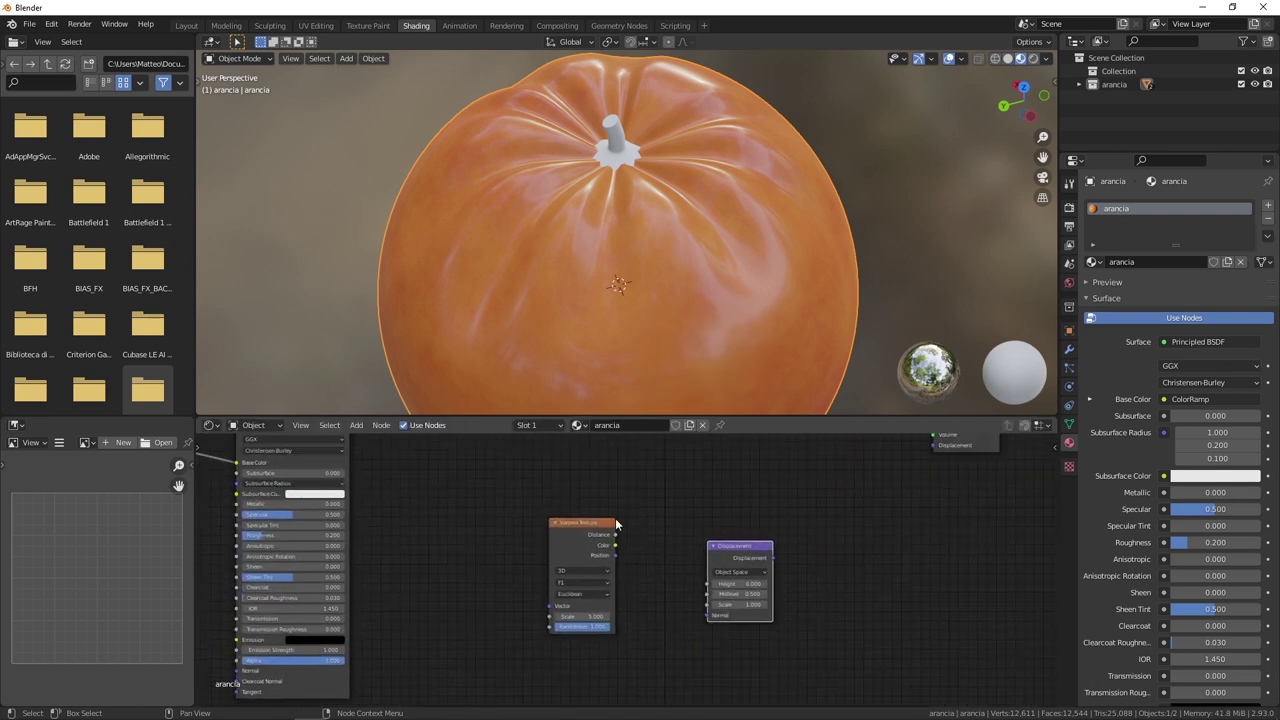
drag(590, 525, 530, 520)
middle_drag(583, 499, 569, 530)
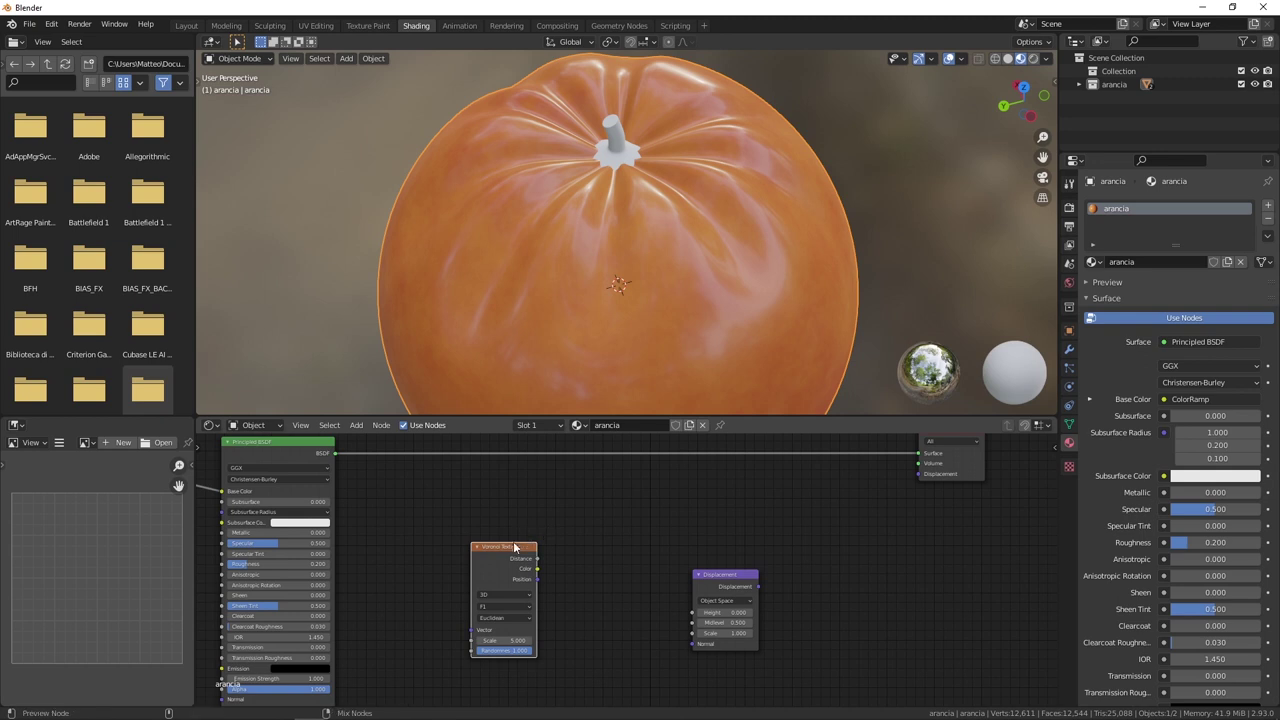
Preview the Voronoi grey cell pattern on the orange via a Viewer, then add a ColorRamp.
ctrl+shift+click(508, 551)
scroll(619, 183, down, 3)
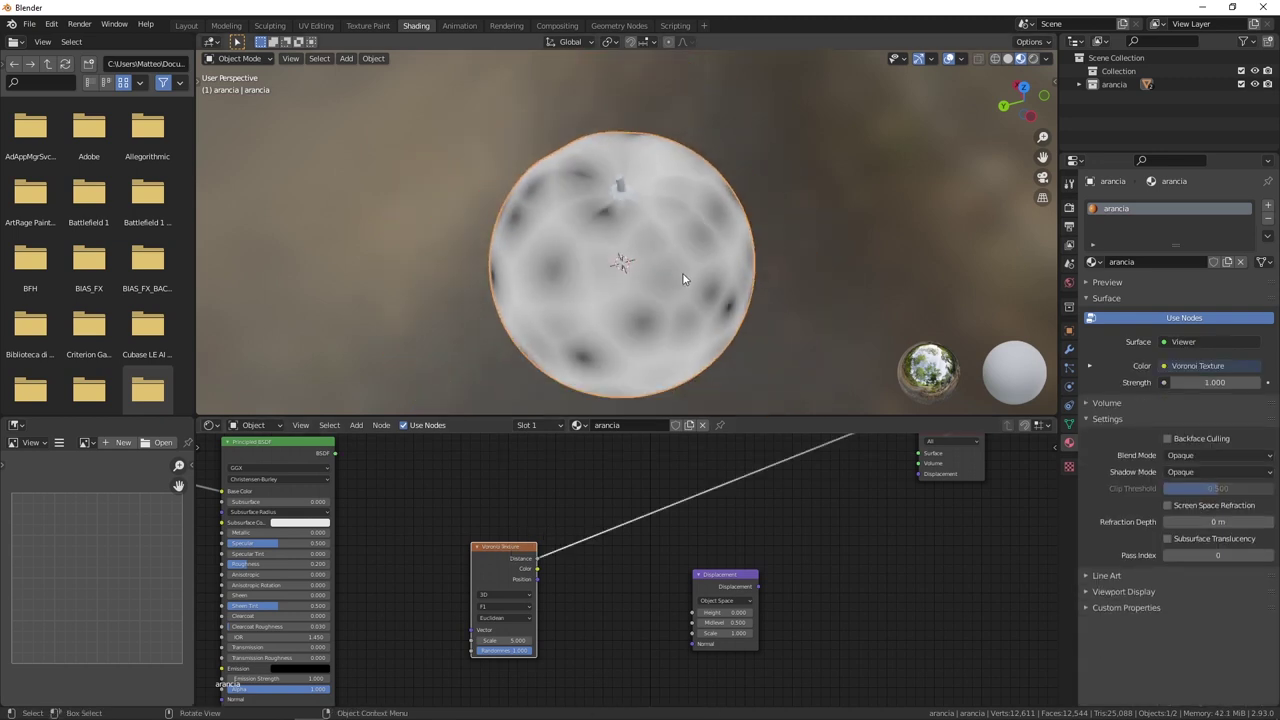
middle_drag(619, 183, 617, 222)
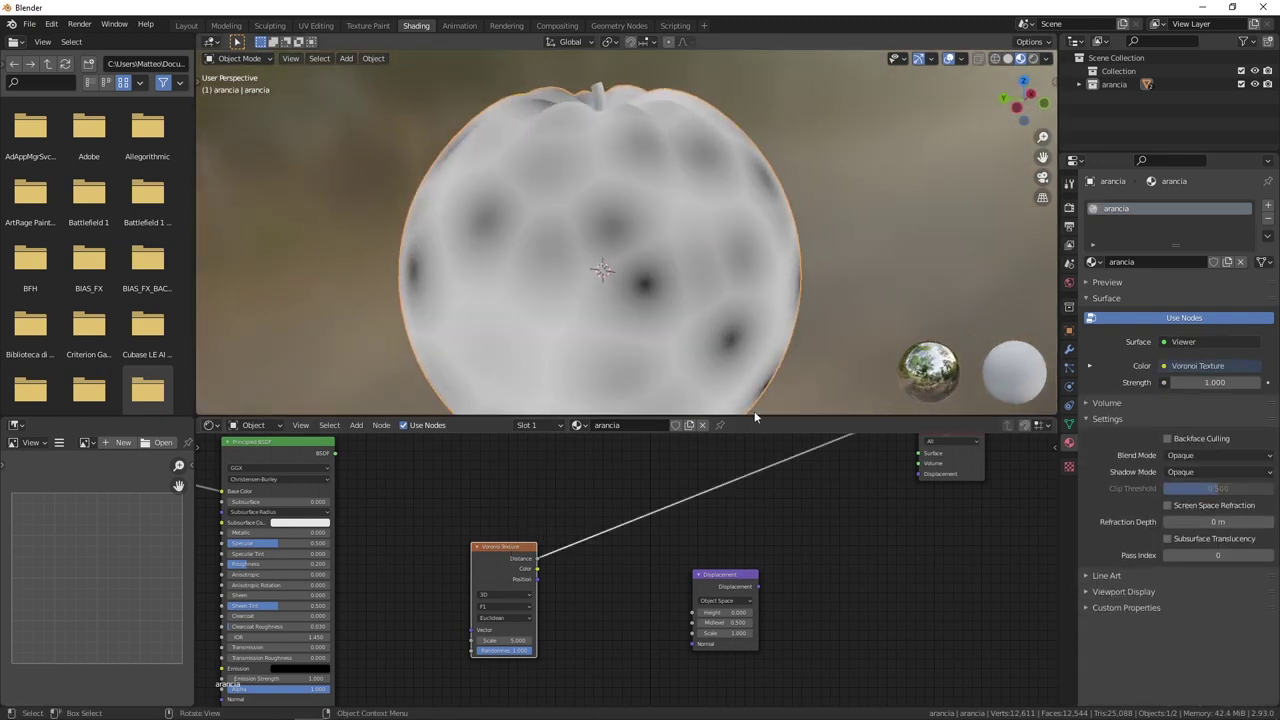
middle_drag(720, 460, 677, 514)
scroll(571, 500, down, 1)
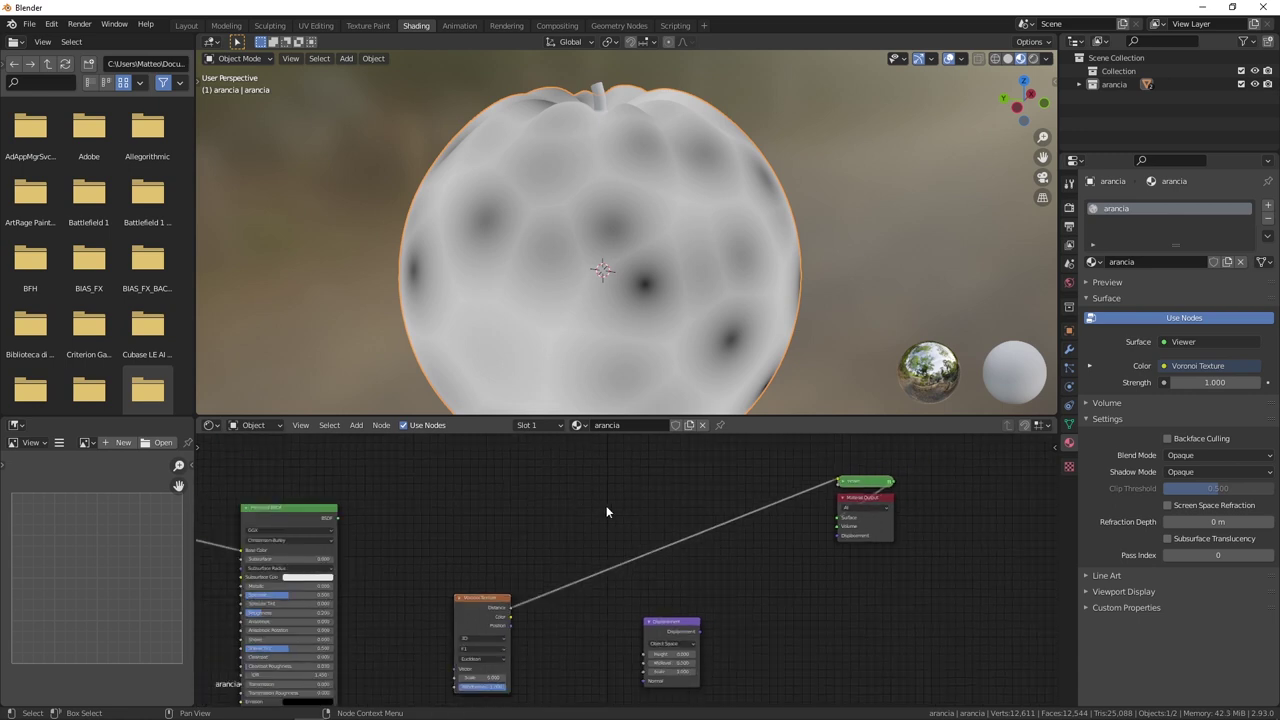
key(shift+a)
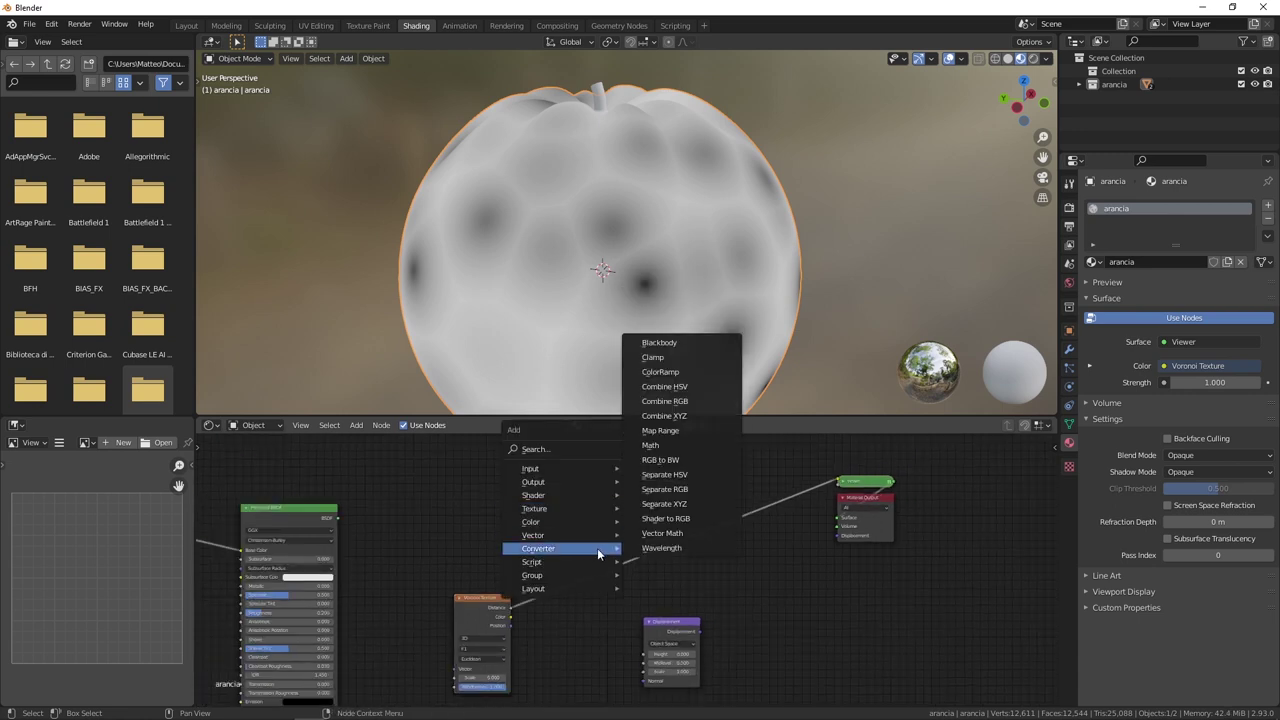
click(689, 377)
Insert the ColorRamp into the Voronoi preview link and tighten it so the pores darken.
click(601, 530)
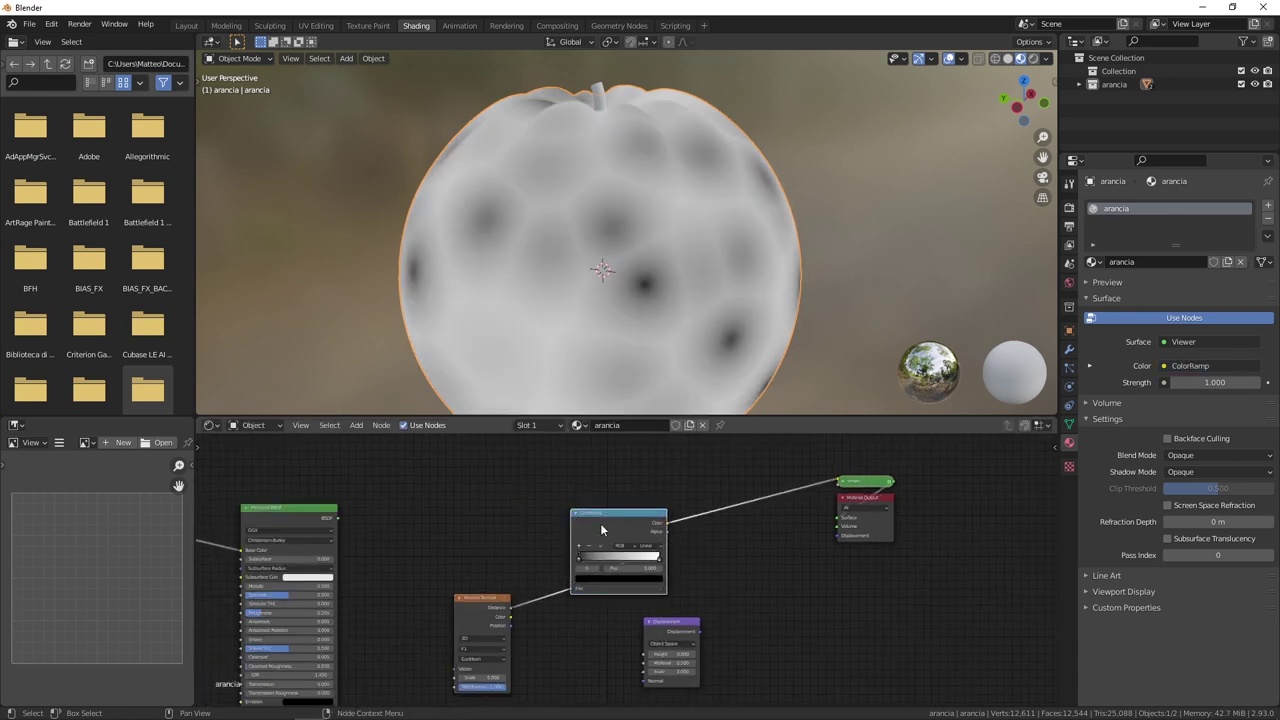
drag(582, 557, 640, 561)
scroll(594, 224, down, 2)
mouse_move(594, 224)
middle_down()
mouse_move(659, 280)
mouse_move(555, 244)
mouse_move(568, 236)
middle_up()
scroll(659, 272, up, 3)
scroll(555, 244, down, 1)
scroll(568, 238, up, 2)
mouse_move(591, 280)
middle_down()
mouse_move(546, 263)
mouse_move(558, 257)
middle_up()
scroll(556, 254, up, 3)
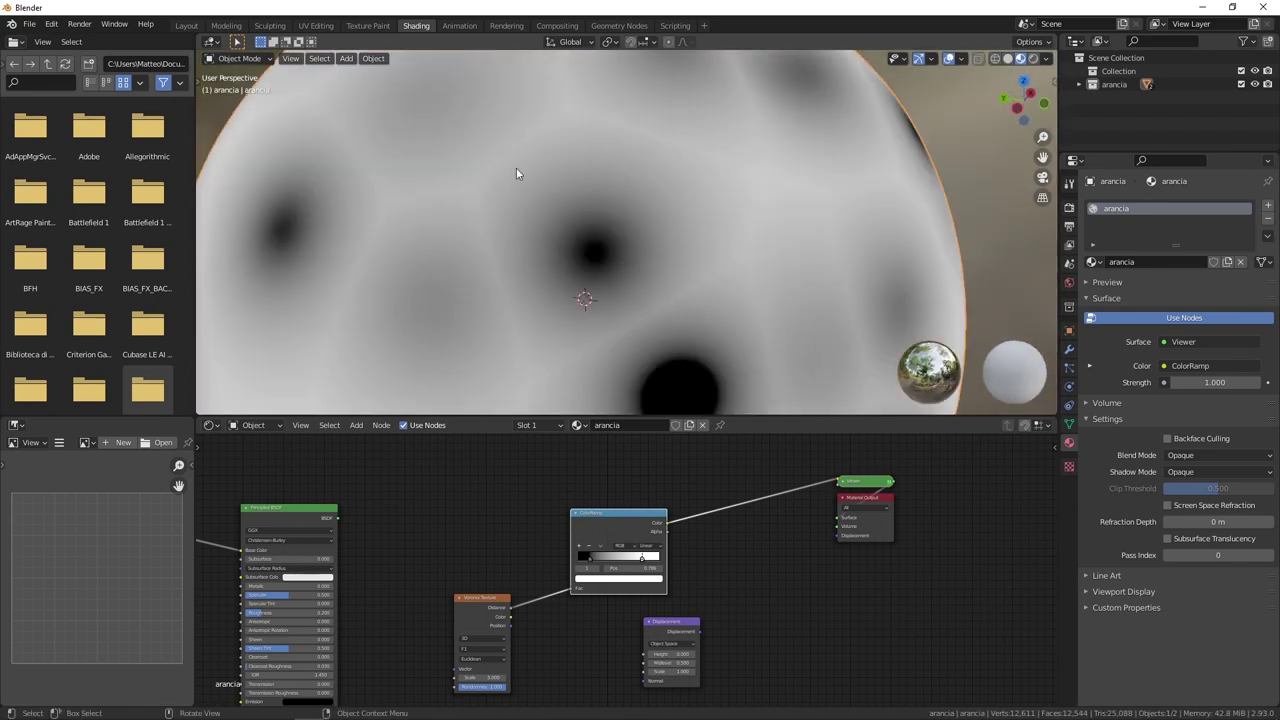
mouse_move(552, 351)
middle_down()
mouse_move(714, 237)
mouse_move(563, 251)
middle_up()
scroll(563, 251, down, 1)
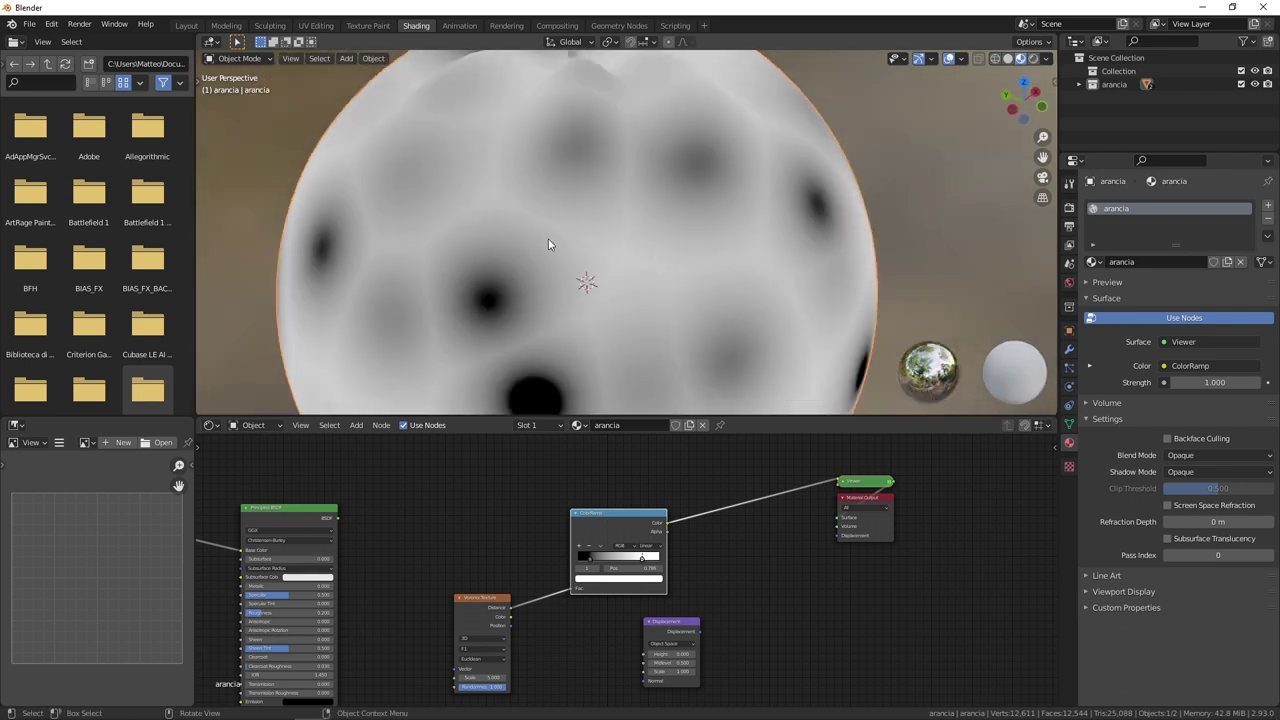
mouse_move(438, 258)
middle_down()
mouse_move(563, 246)
mouse_move(666, 277)
mouse_move(568, 200)
middle_up()
scroll(603, 260, down, 1)
scroll(689, 282, down, 2)
scroll(763, 270, up, 1)
middle_drag(720, 299, 629, 249)
scroll(576, 216, down, 1)
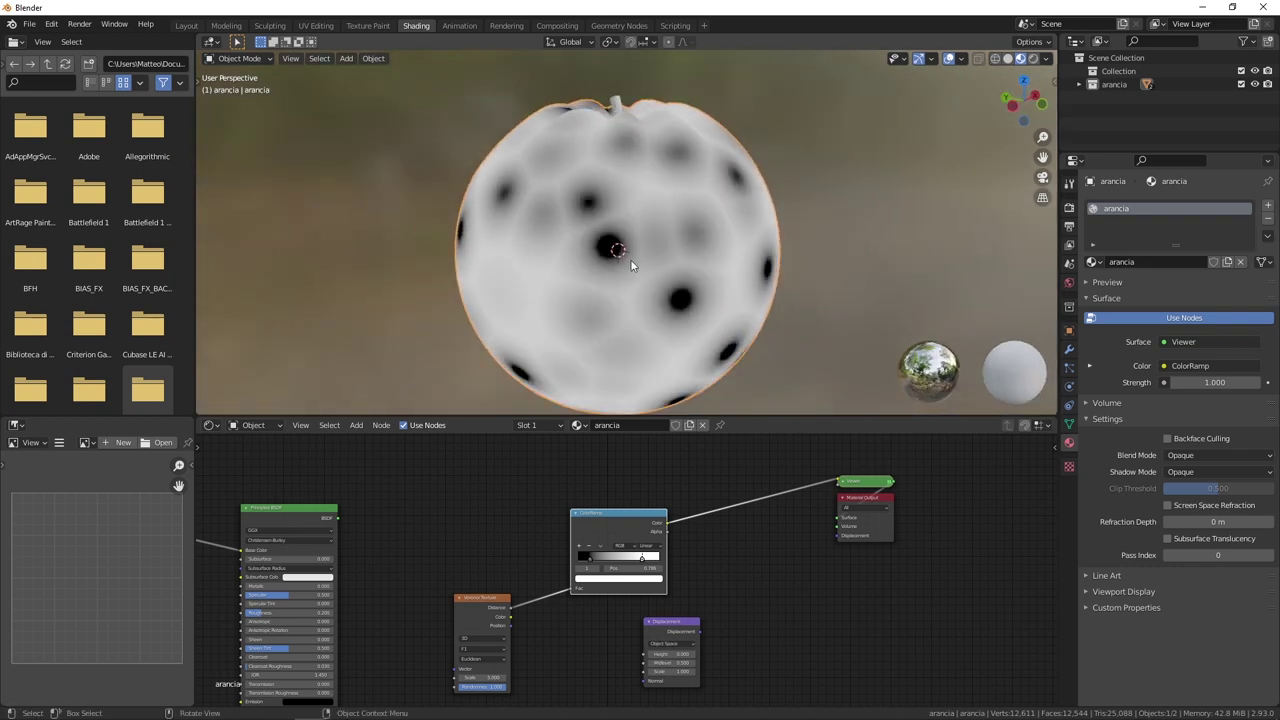
middle_drag(576, 216, 679, 234)
scroll(679, 234, up, 1)
scroll(658, 295, down, 1)
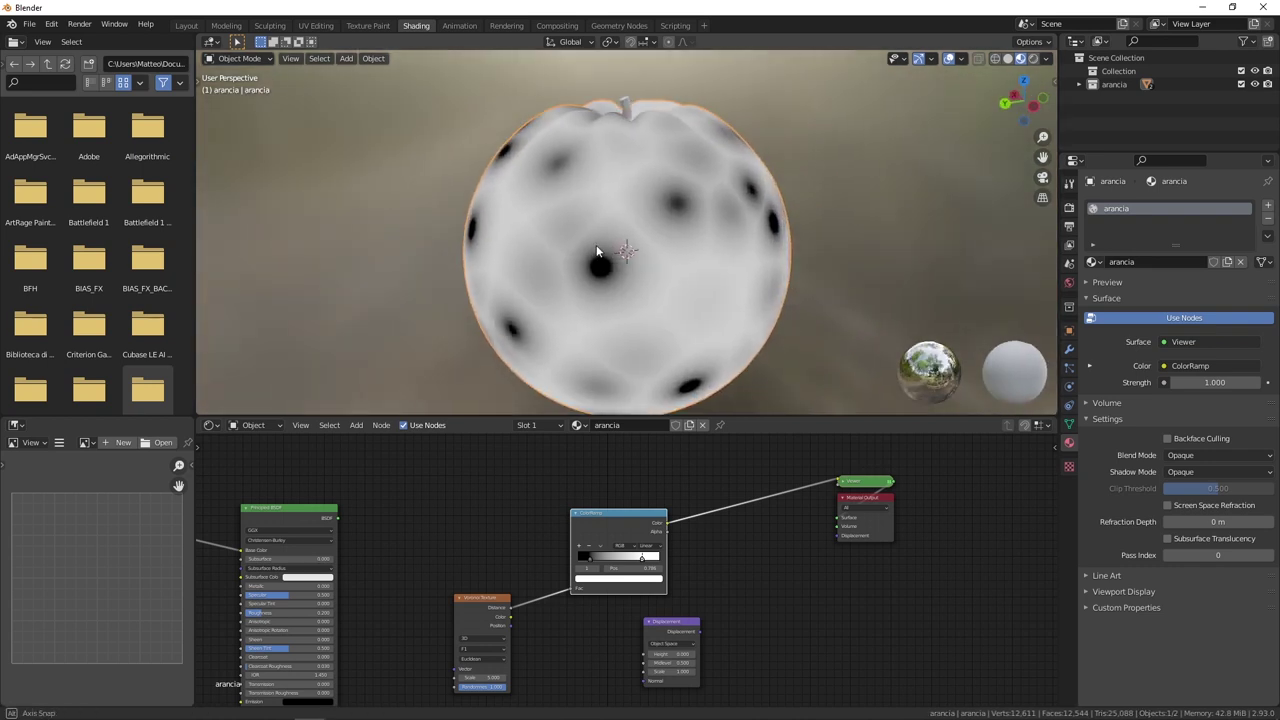
Move the Voronoi node beside the ColorRamp and raise its Scale to 29.6.
middle_drag(599, 244, 540, 330)
middle_drag(470, 489, 492, 505)
drag(494, 528, 494, 460)
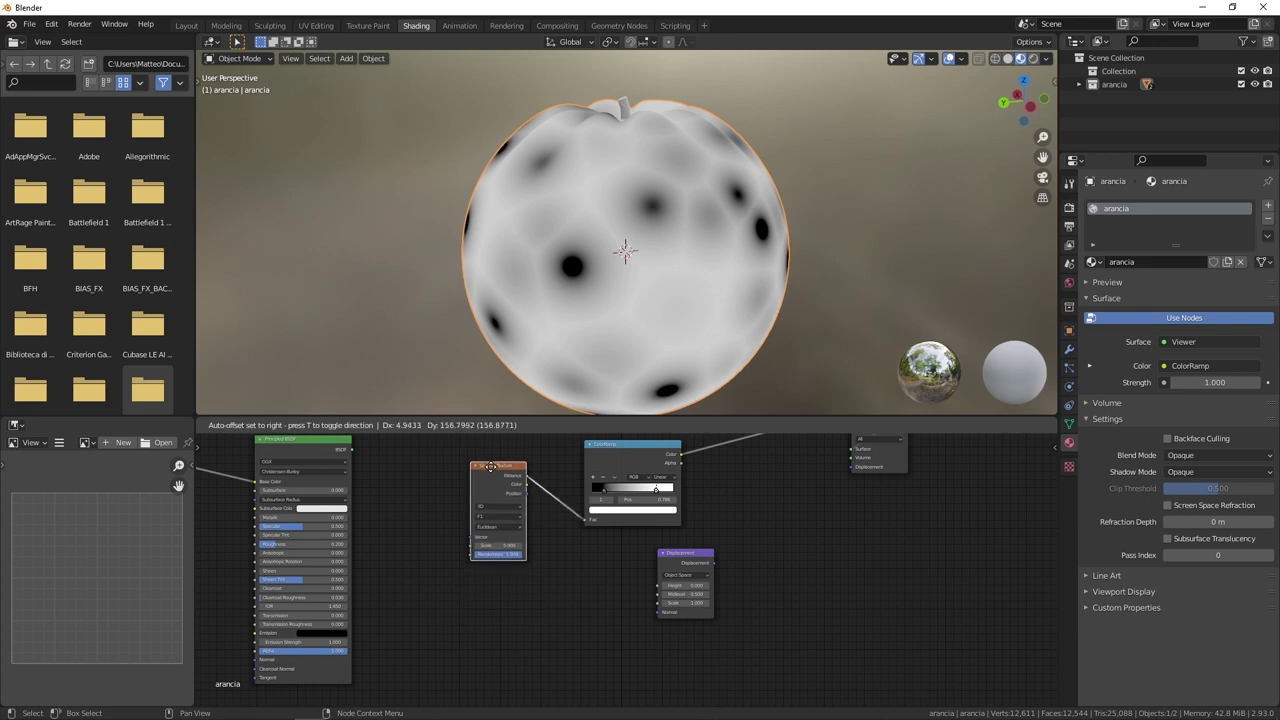
scroll(494, 518, up, 1)
middle_drag(494, 518, 546, 555)
scroll(546, 555, up, 1)
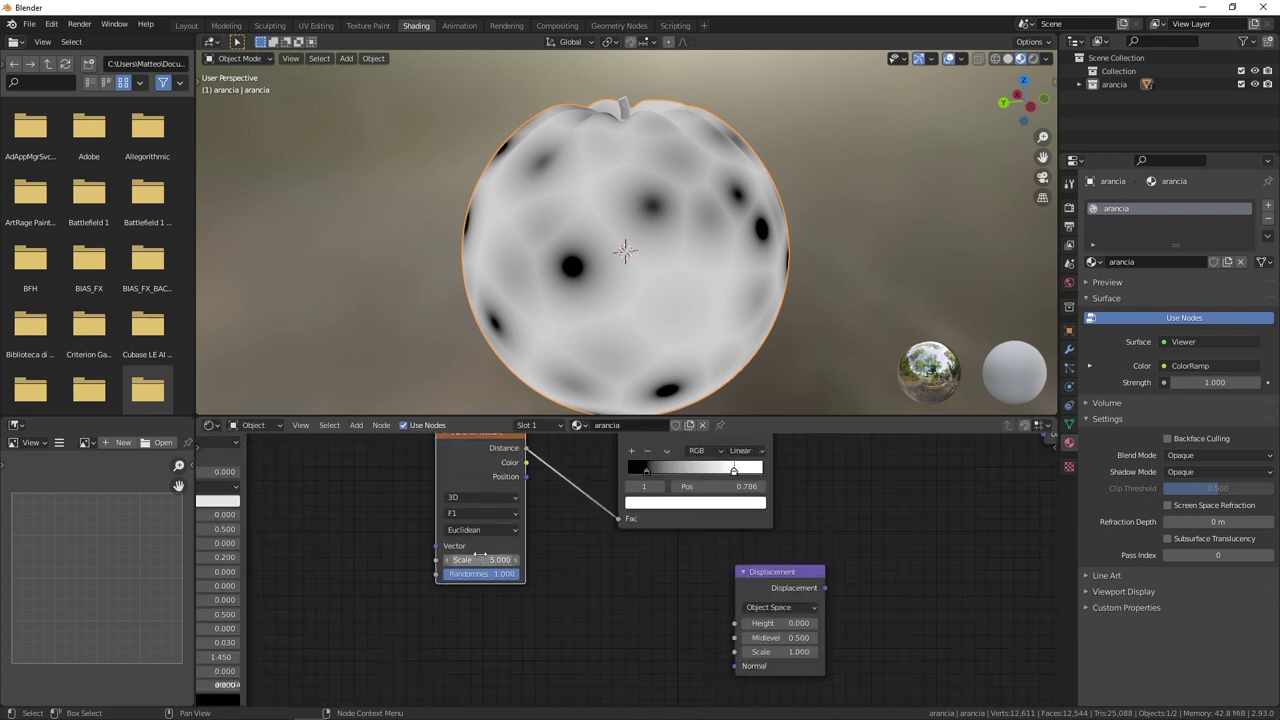
drag(480, 559, 644, 559)
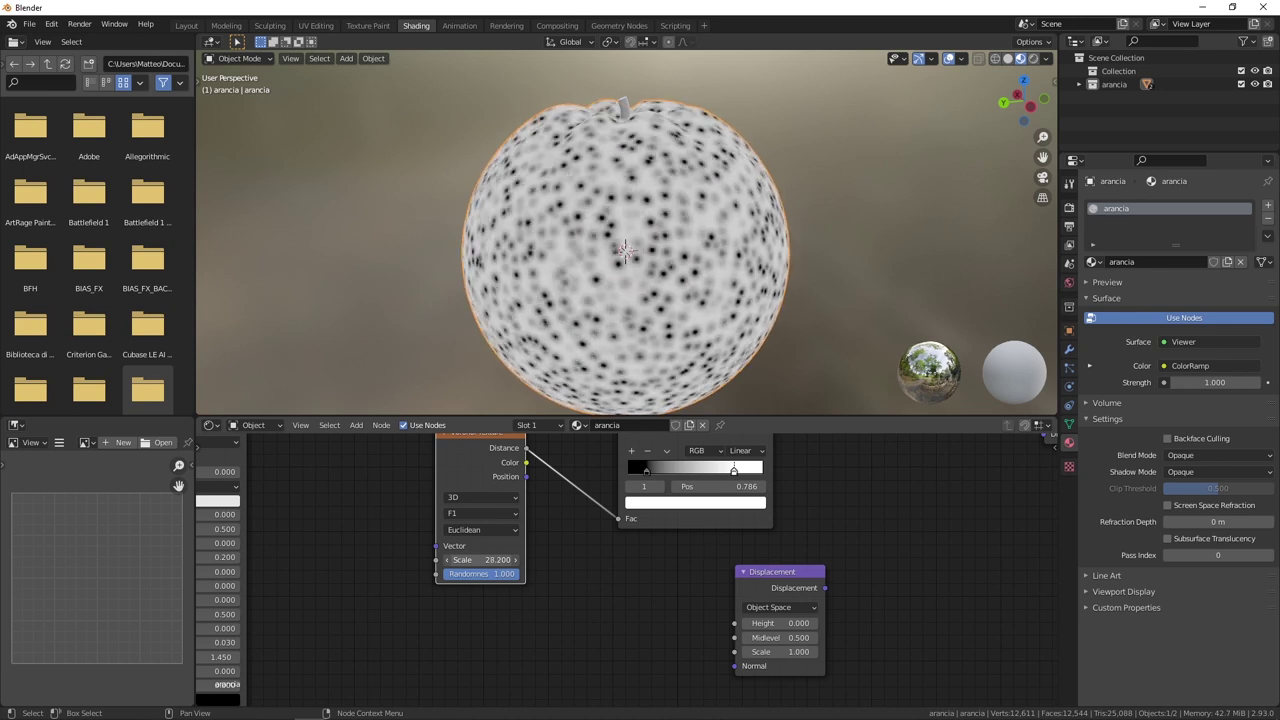
drag(644, 559, 648, 559)
middle_drag(720, 320, 747, 336)
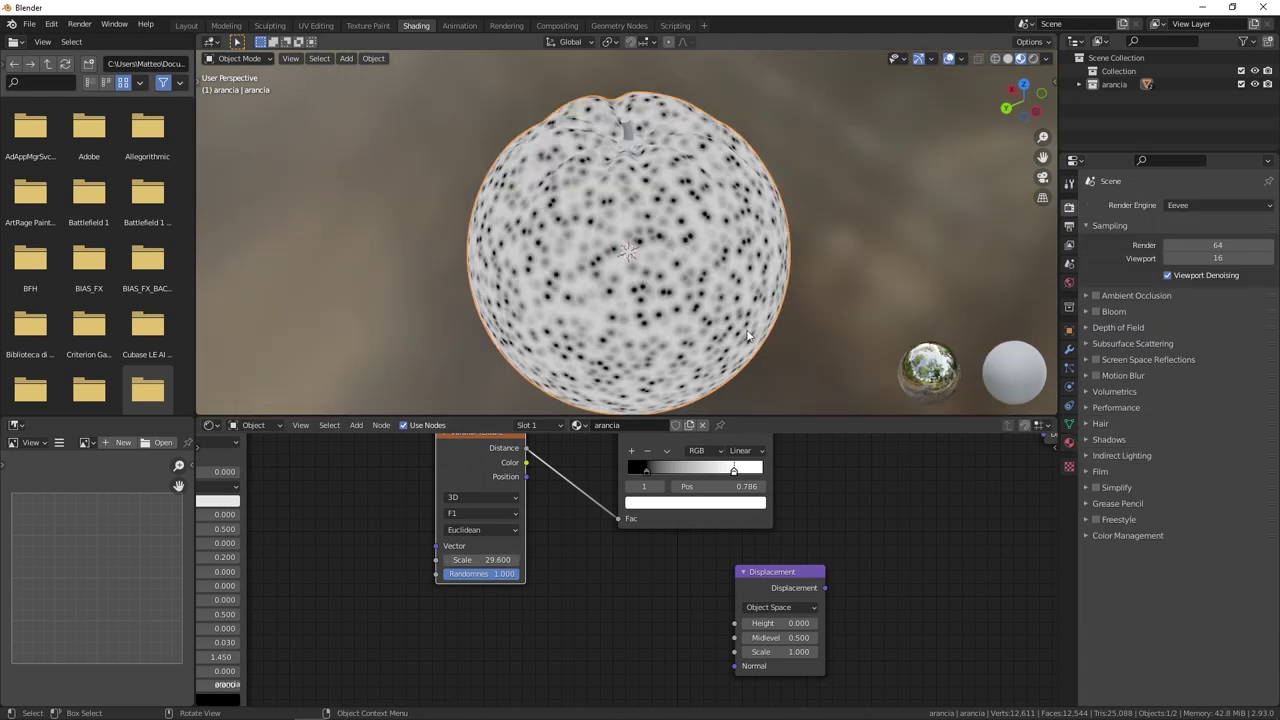
Switch the render engine to Cycles with GPU Compute as the device.
click(1069, 226)
click(1069, 207)
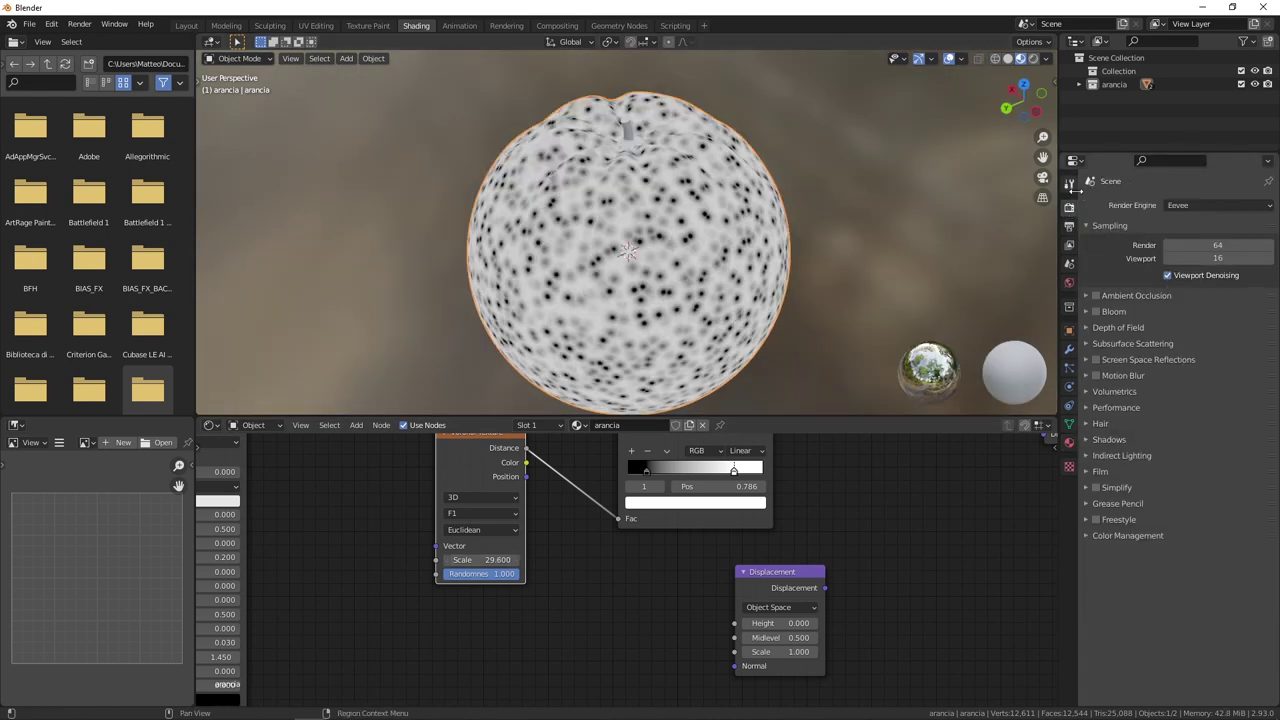
click(1185, 206)
click(1195, 252)
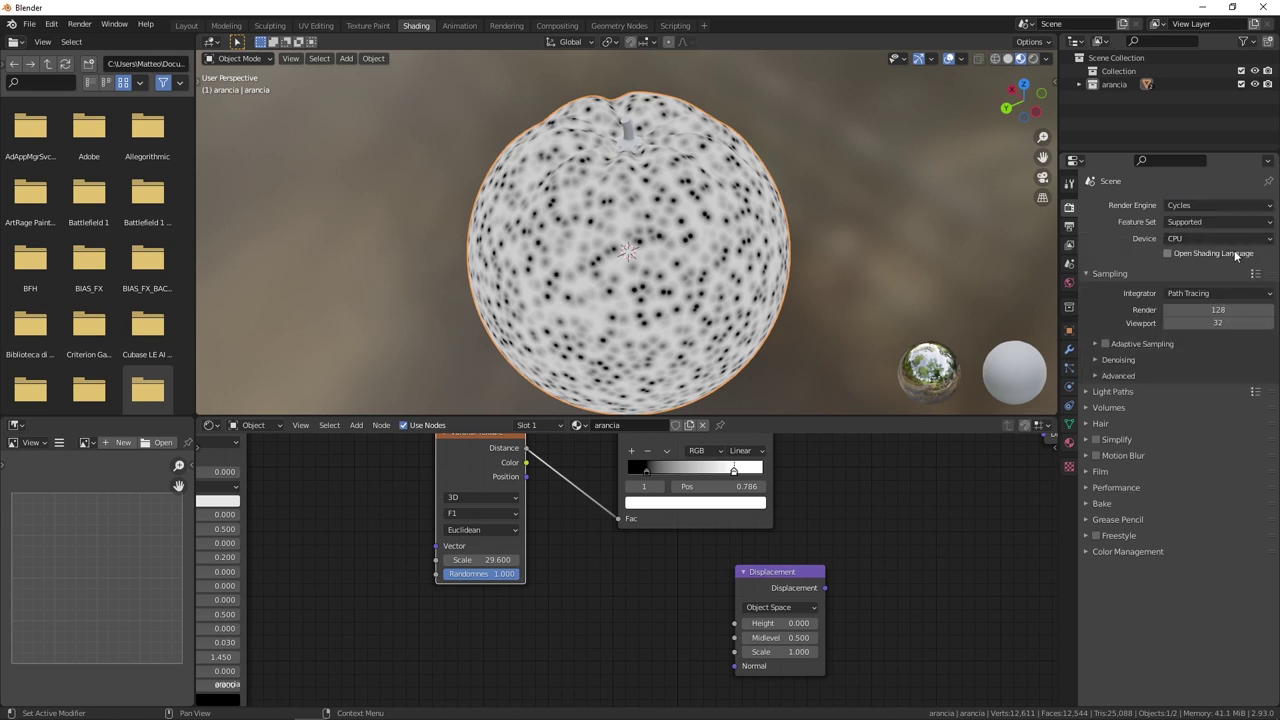
click(1220, 238)
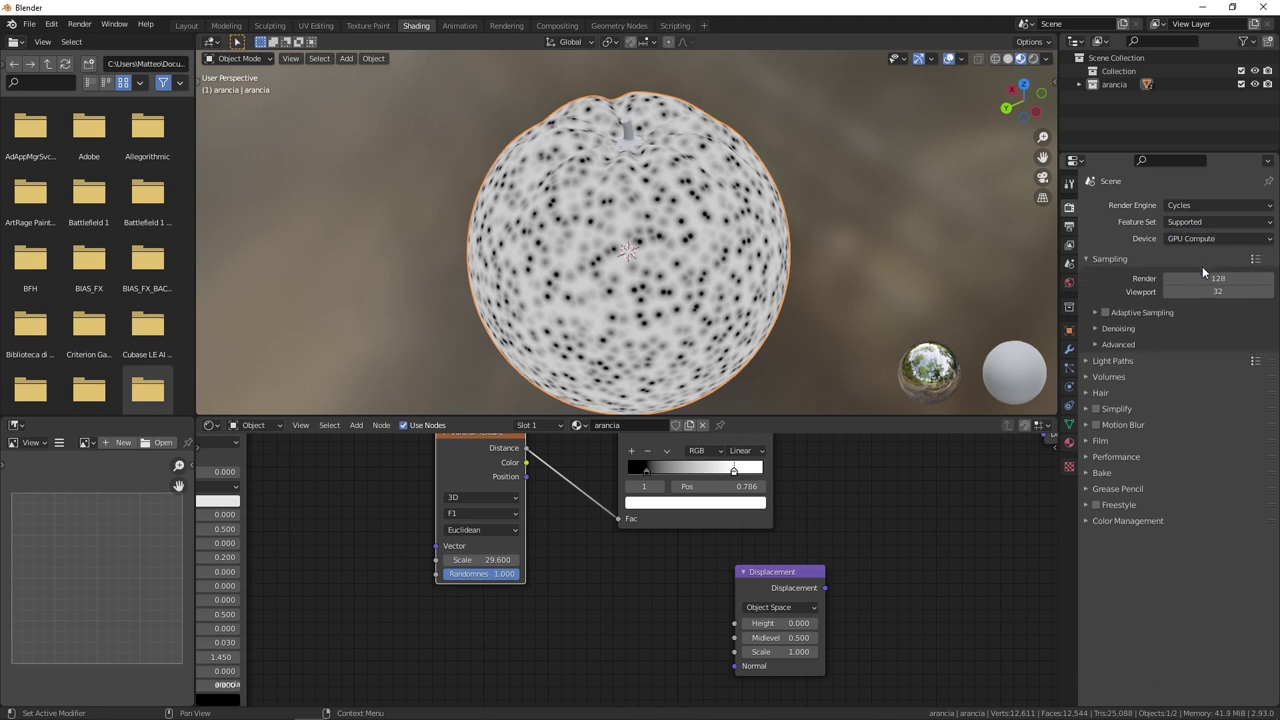
click(1201, 266)
mouse_move(511, 436)
middle_down()
mouse_move(500, 546)
mouse_move(546, 514)
middle_up()
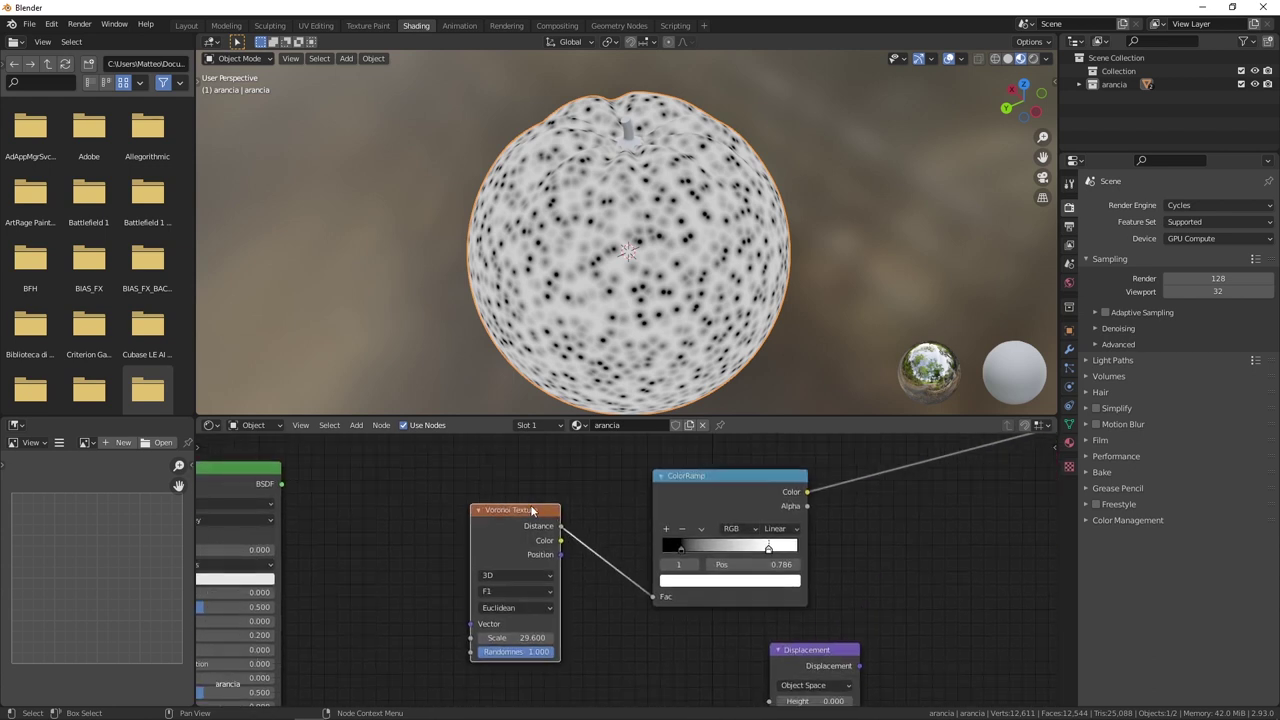
Preview the Voronoi output, then the ColorRamp result, directly on the orange.
ctrl+shift+click(502, 514)
ctrl+shift+click(697, 484)
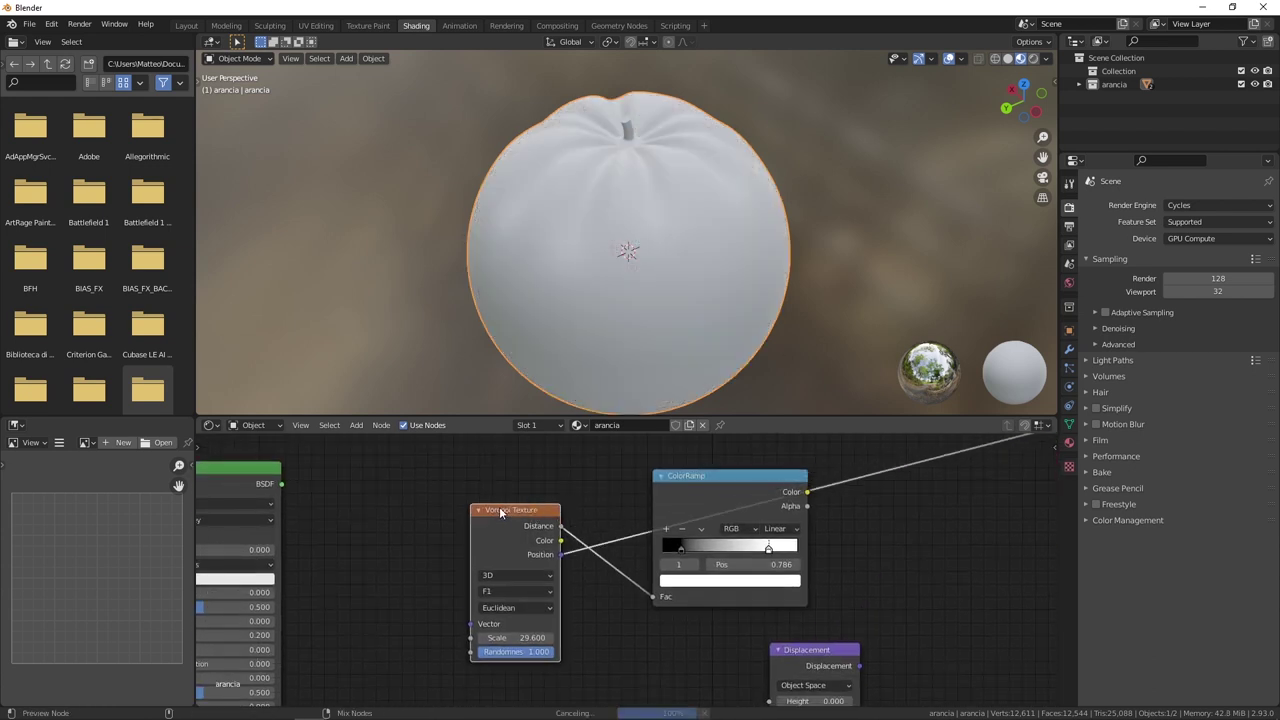
ctrl+shift+click(713, 475)
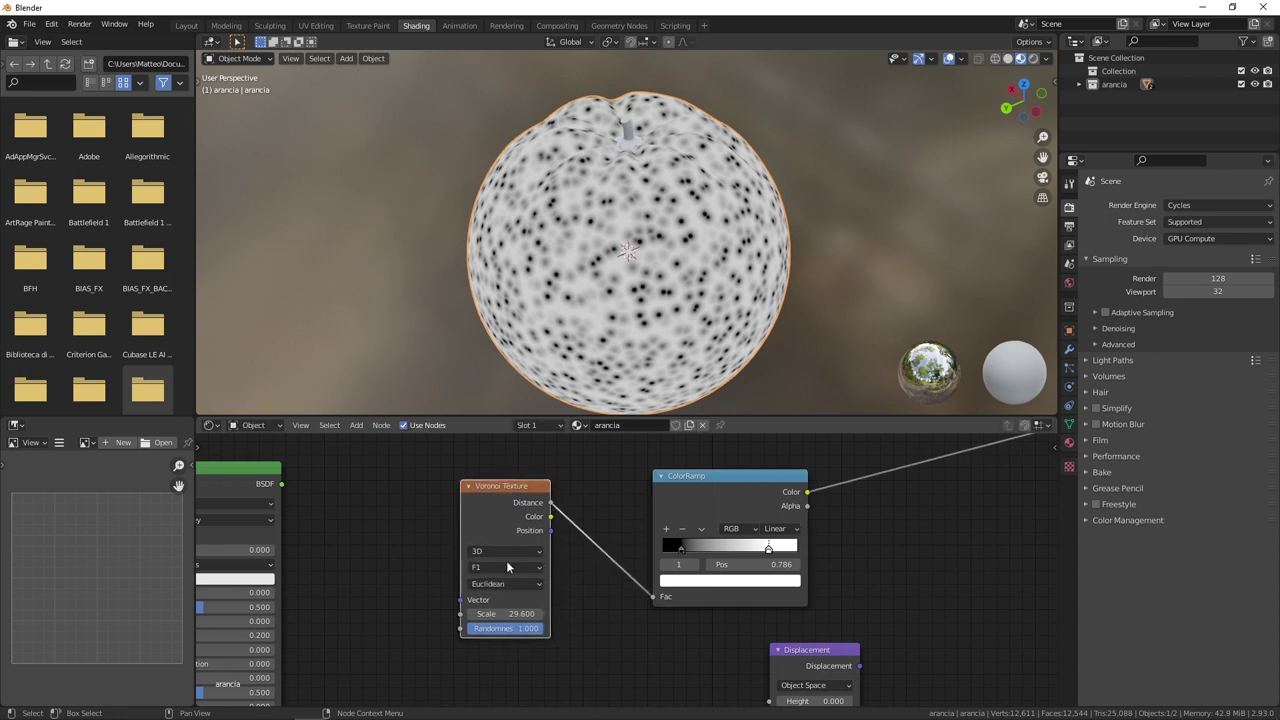
scroll(530, 547, up, 2)
Keep the Voronoi at 3D and try the F2, Smooth F1 and Distance to Edge features.
click(504, 510)
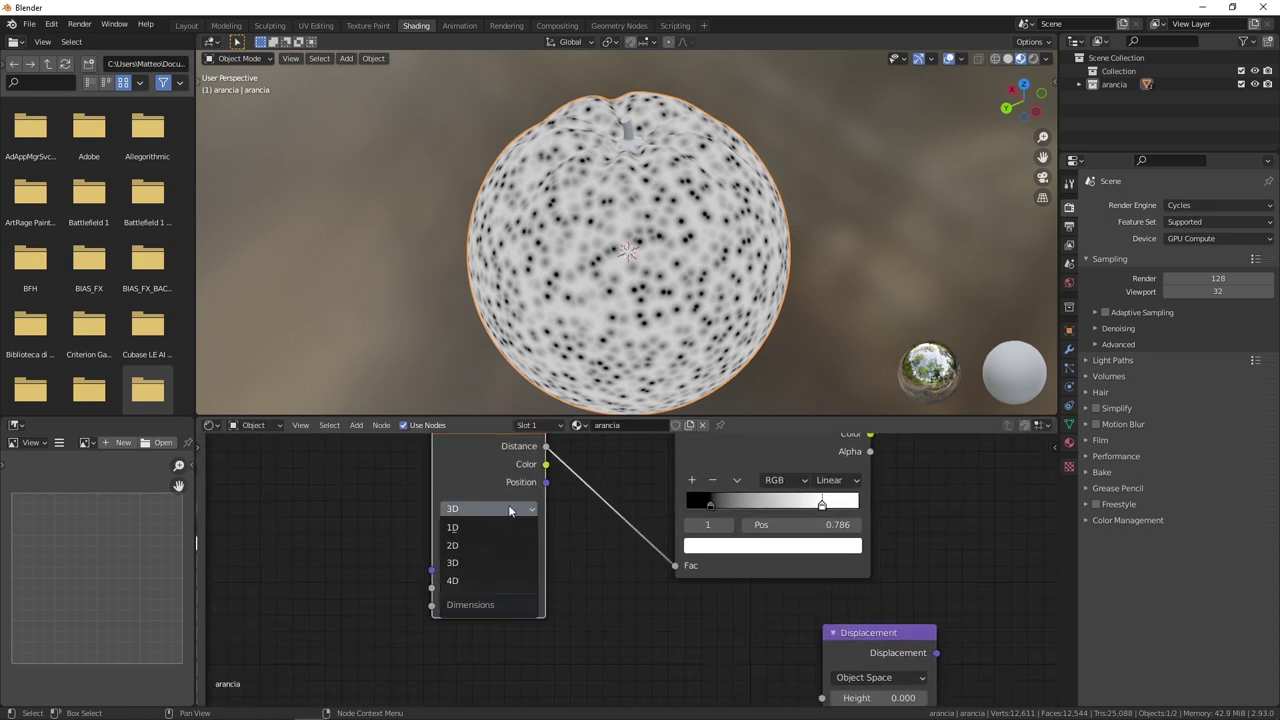
click(509, 509)
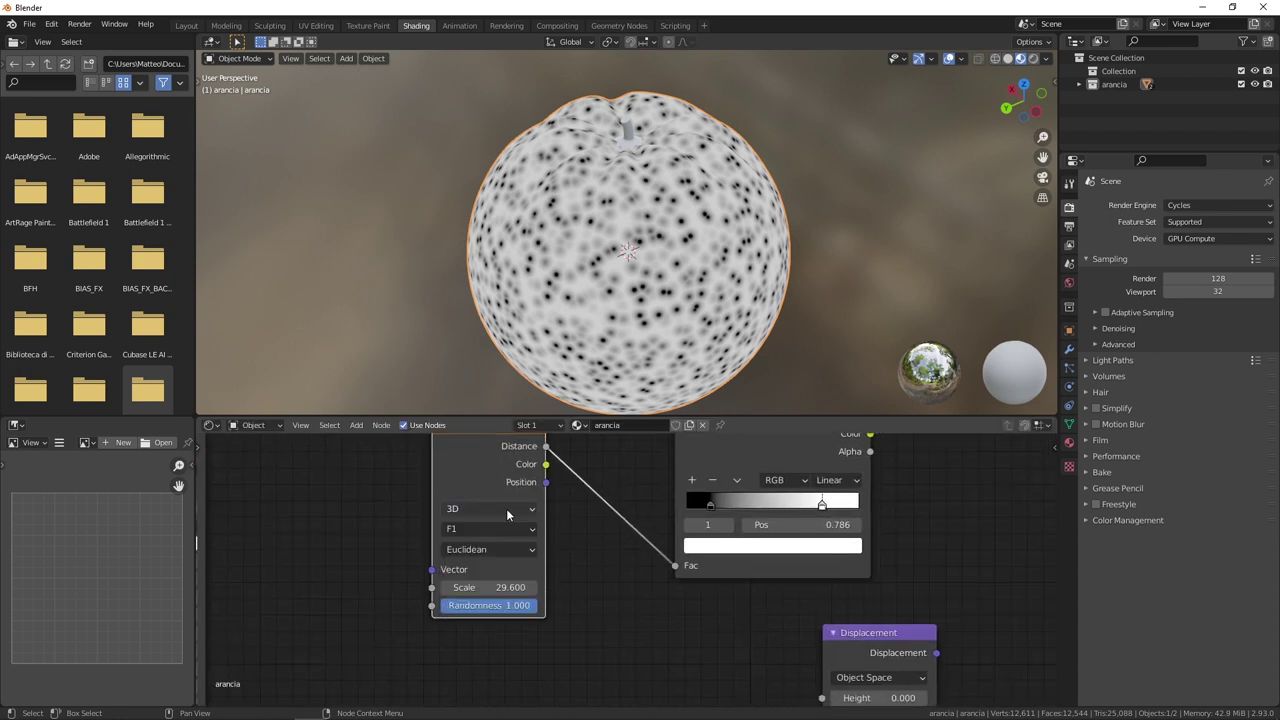
click(468, 529)
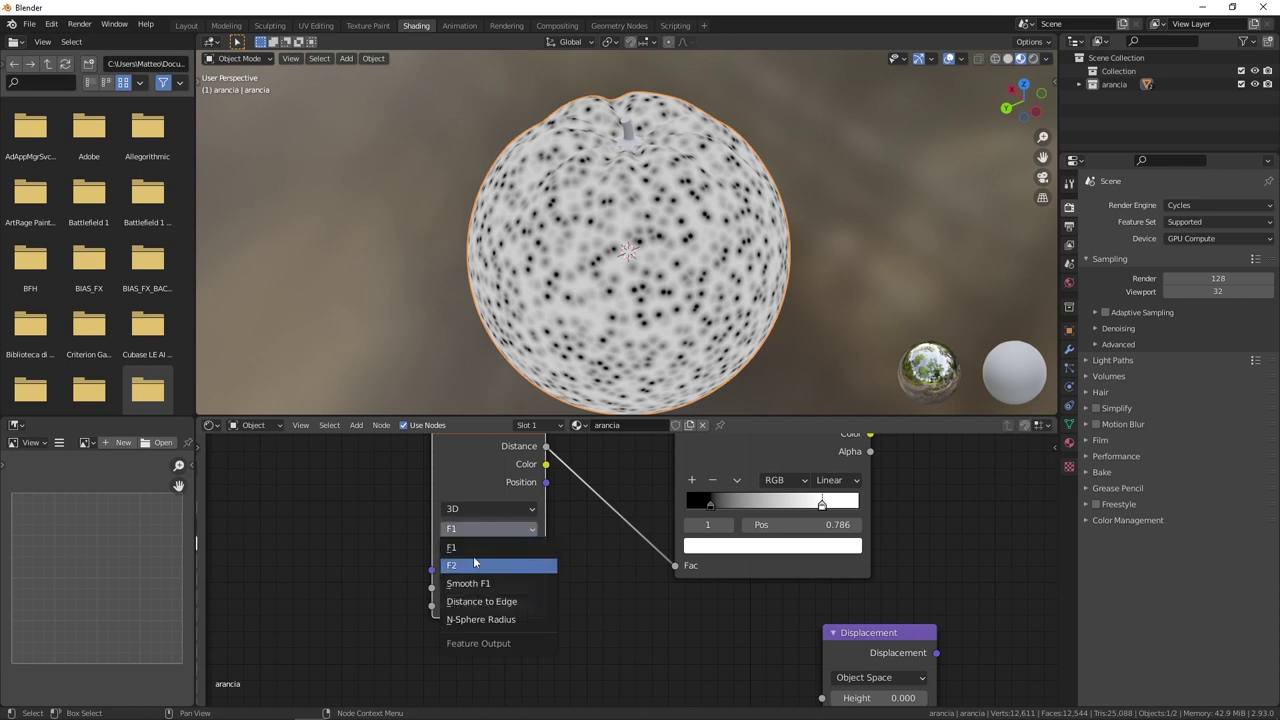
click(490, 565)
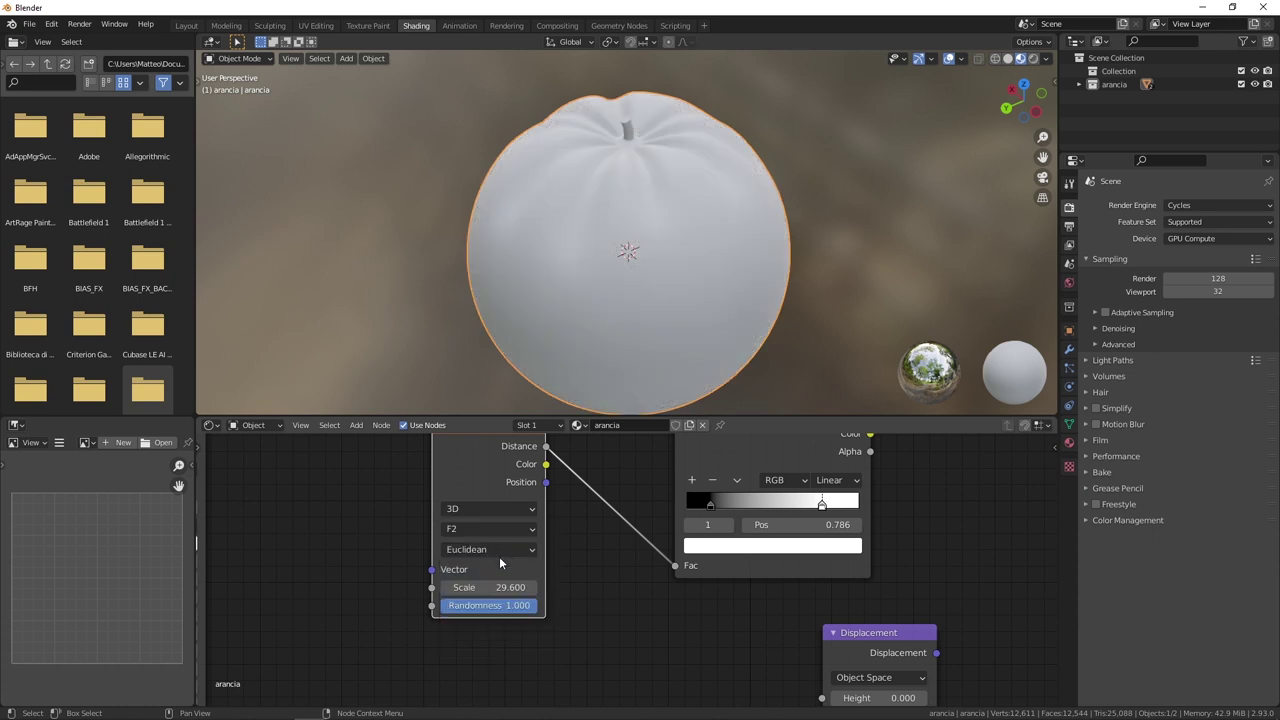
click(496, 528)
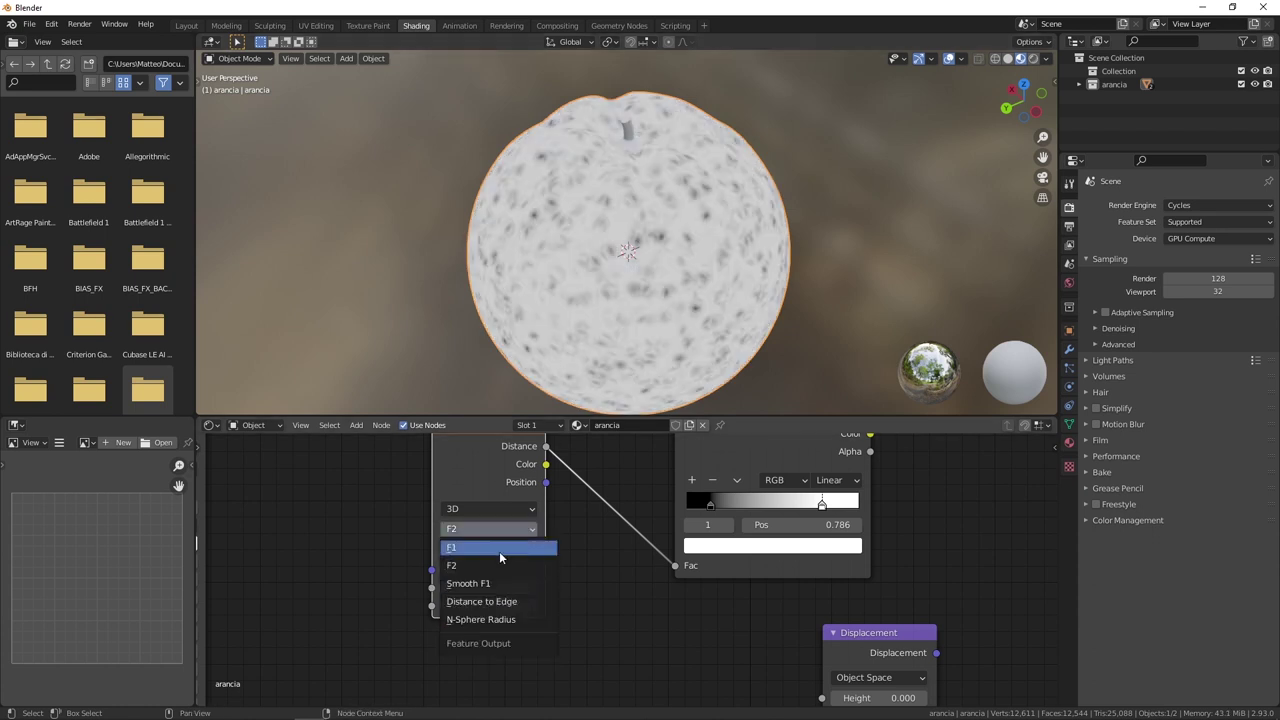
click(498, 584)
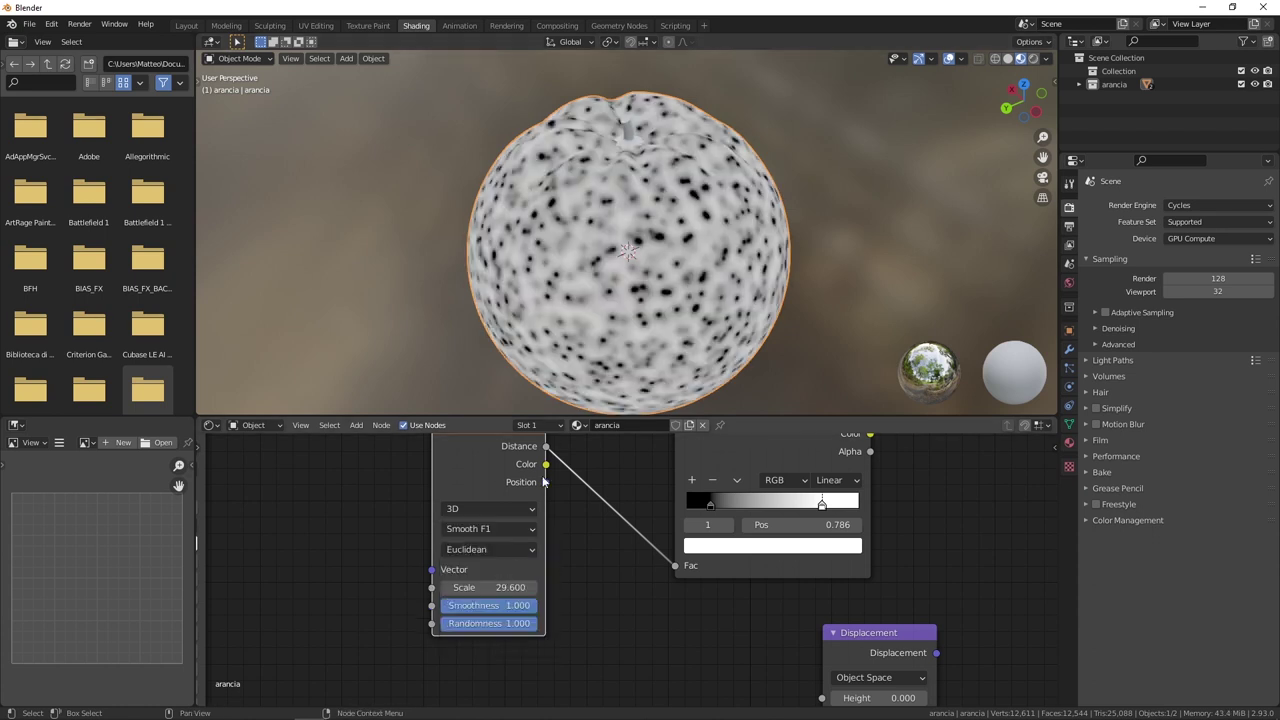
click(503, 526)
click(503, 601)
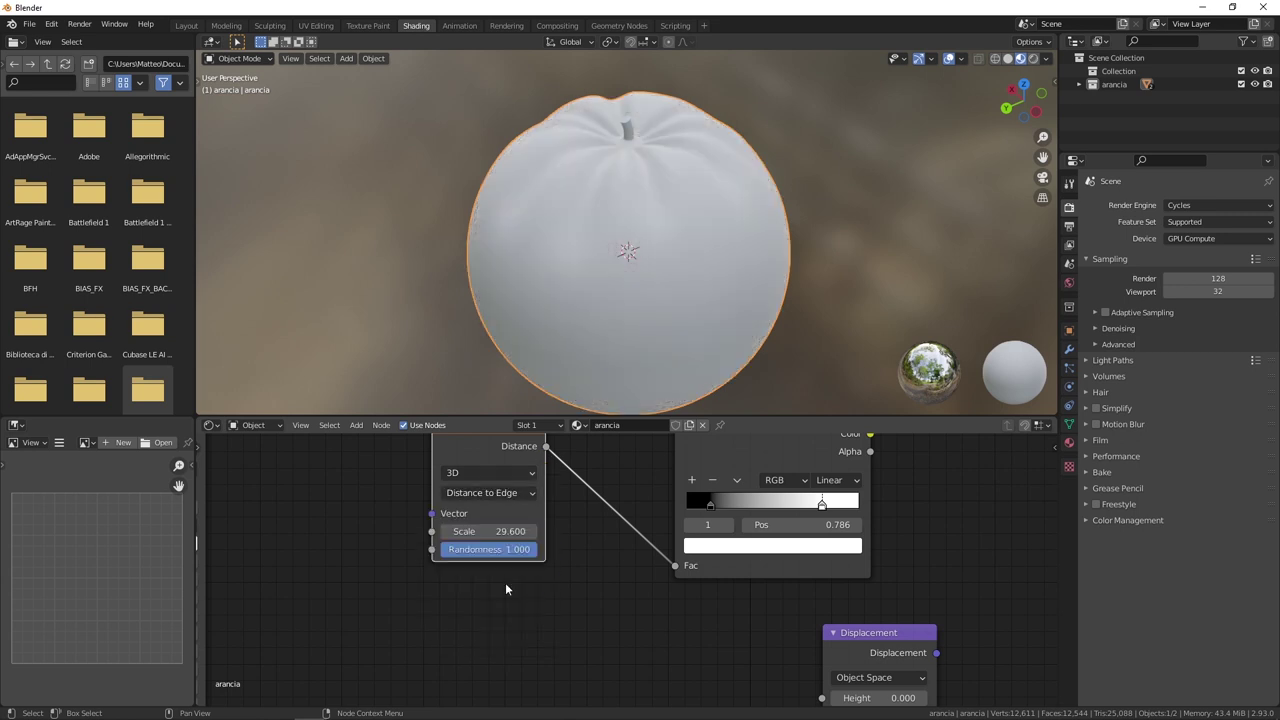
Try the N-Sphere Radius feature, then switch the Voronoi back to Smooth F1.
click(507, 494)
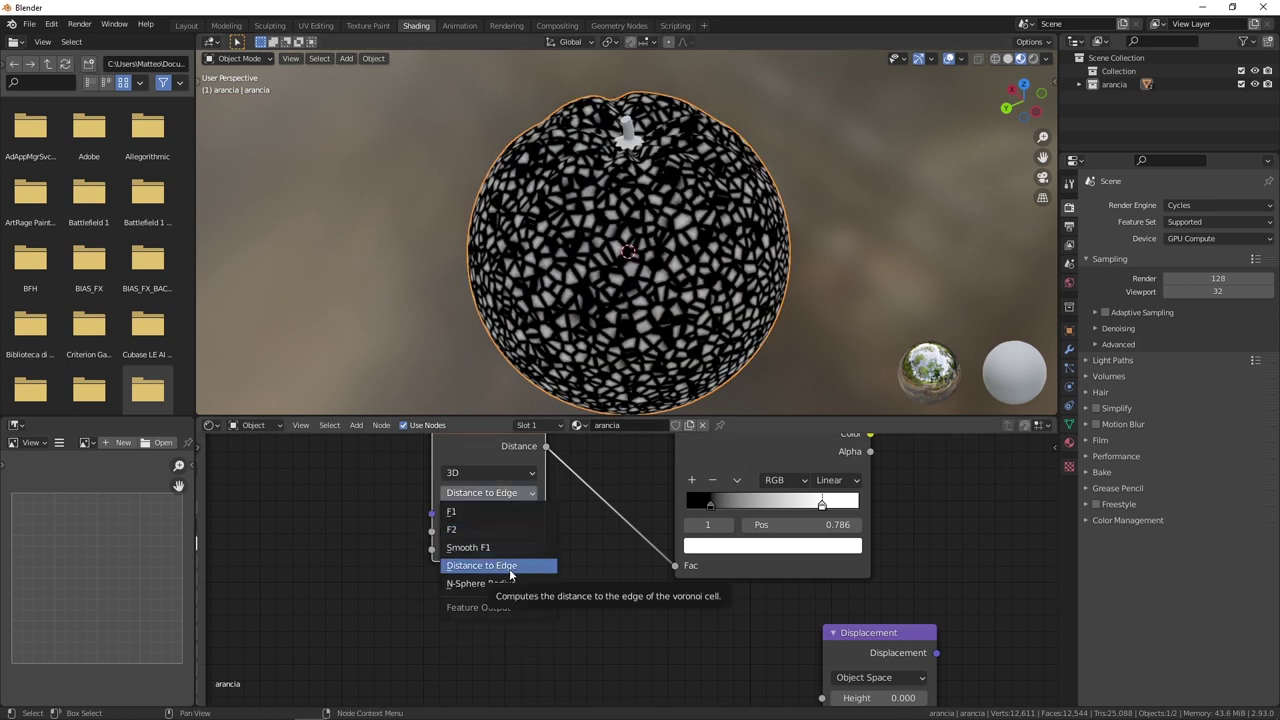
click(509, 567)
click(507, 494)
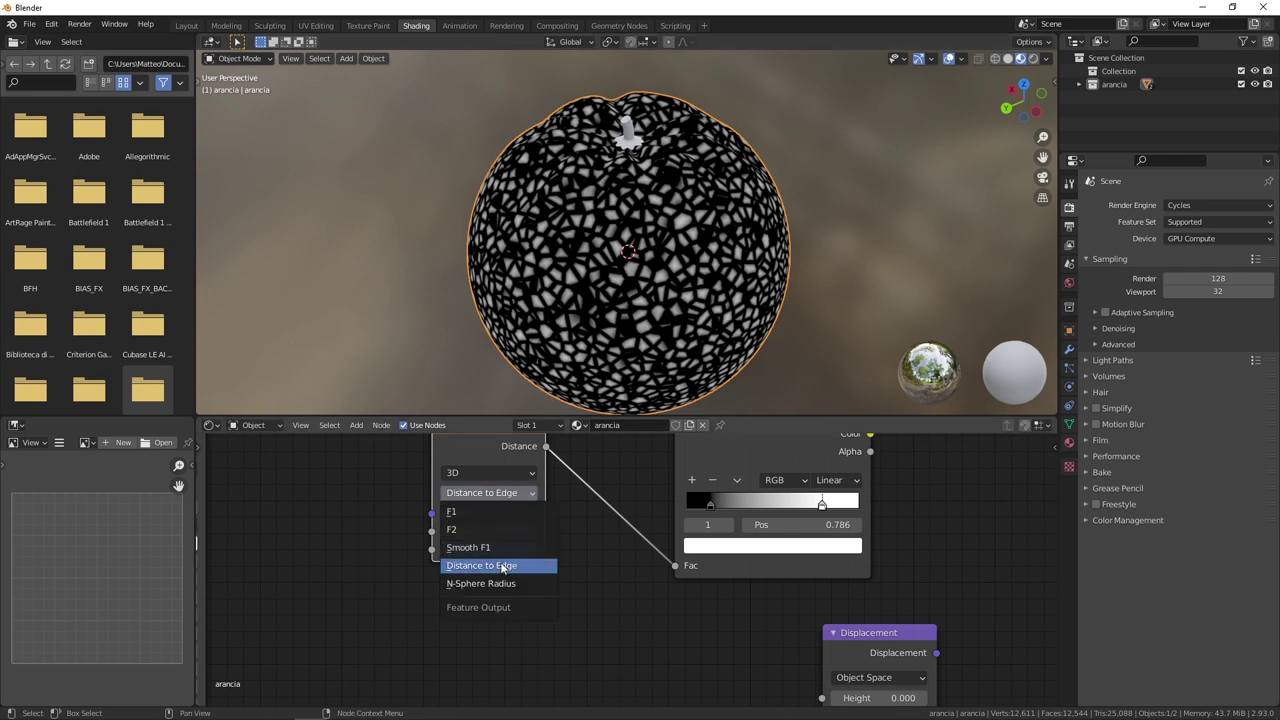
click(505, 584)
click(490, 491)
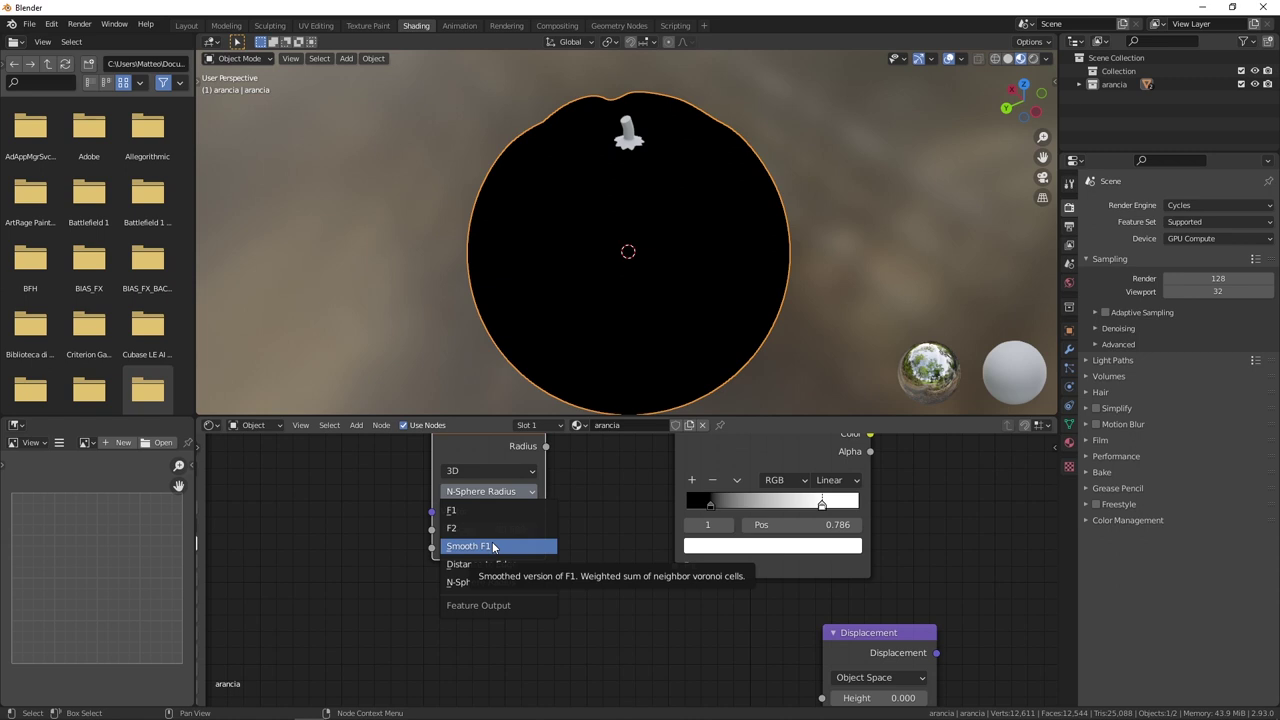
click(493, 548)
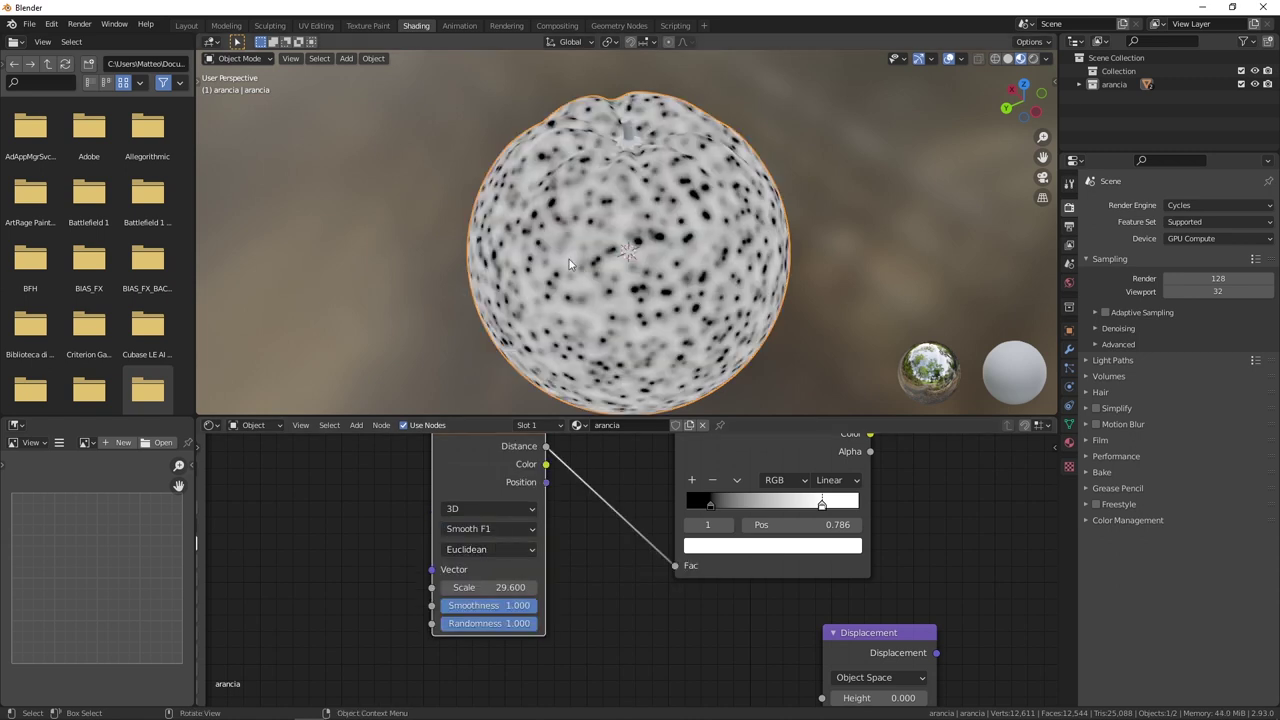
Inspect the pores and compare the Voronoi F2 and F1 features.
middle_drag(590, 240, 638, 212)
scroll(638, 212, up, 2)
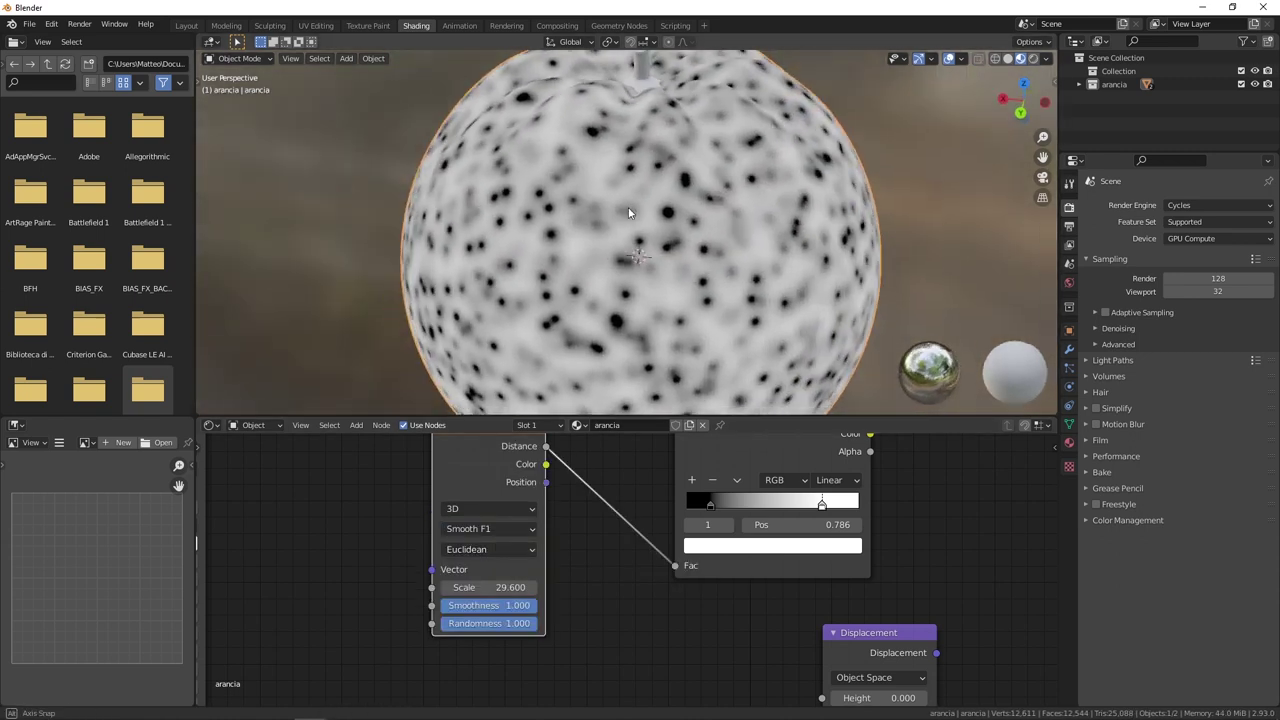
click(490, 528)
click(486, 565)
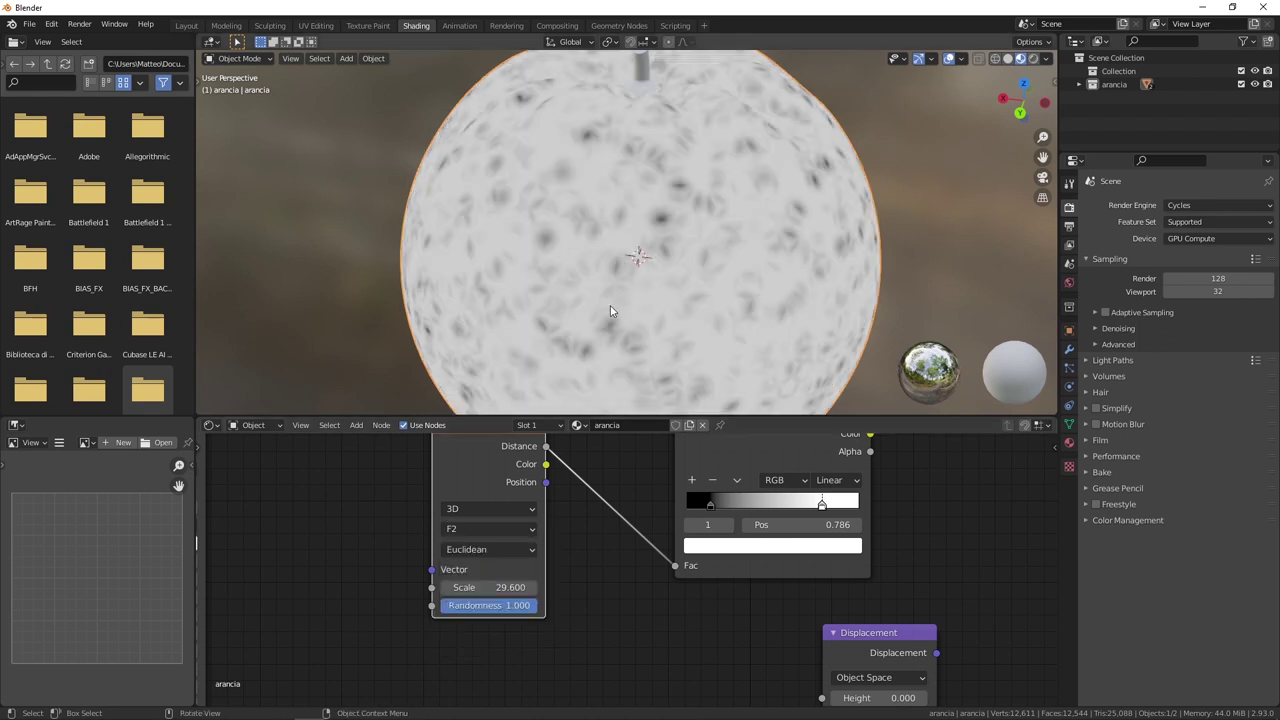
click(496, 517)
click(486, 504)
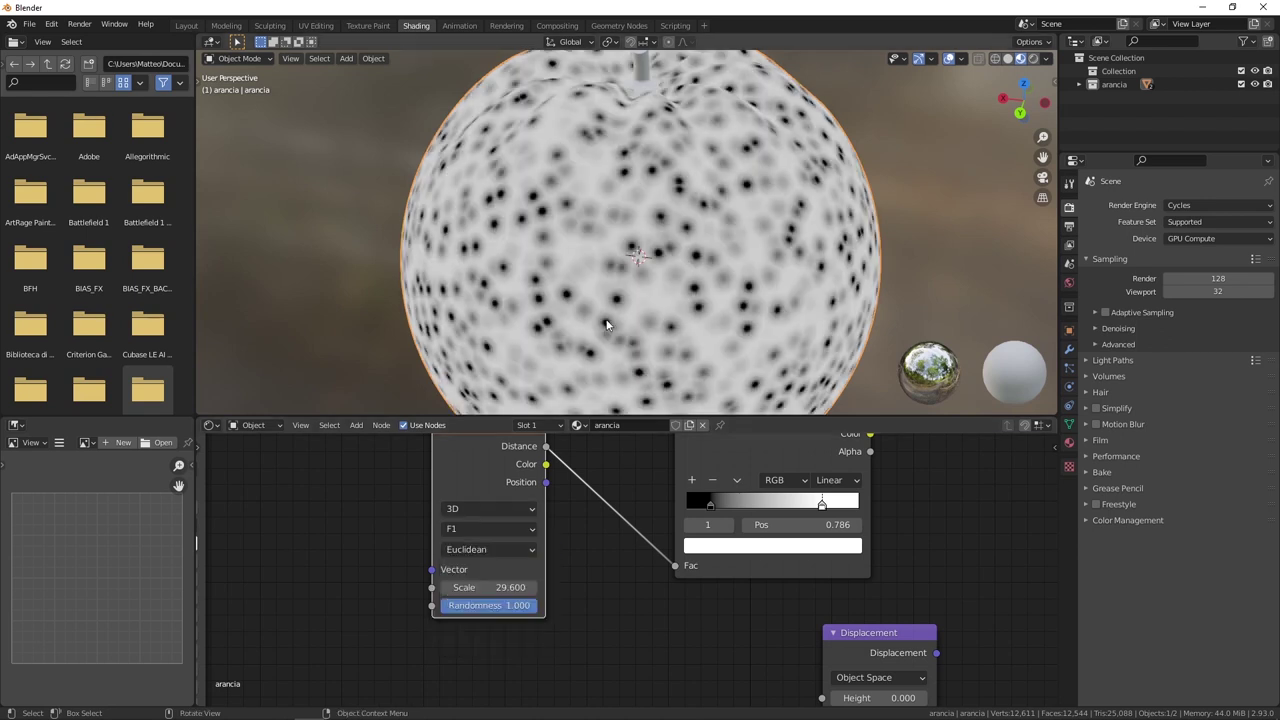
click(484, 527)
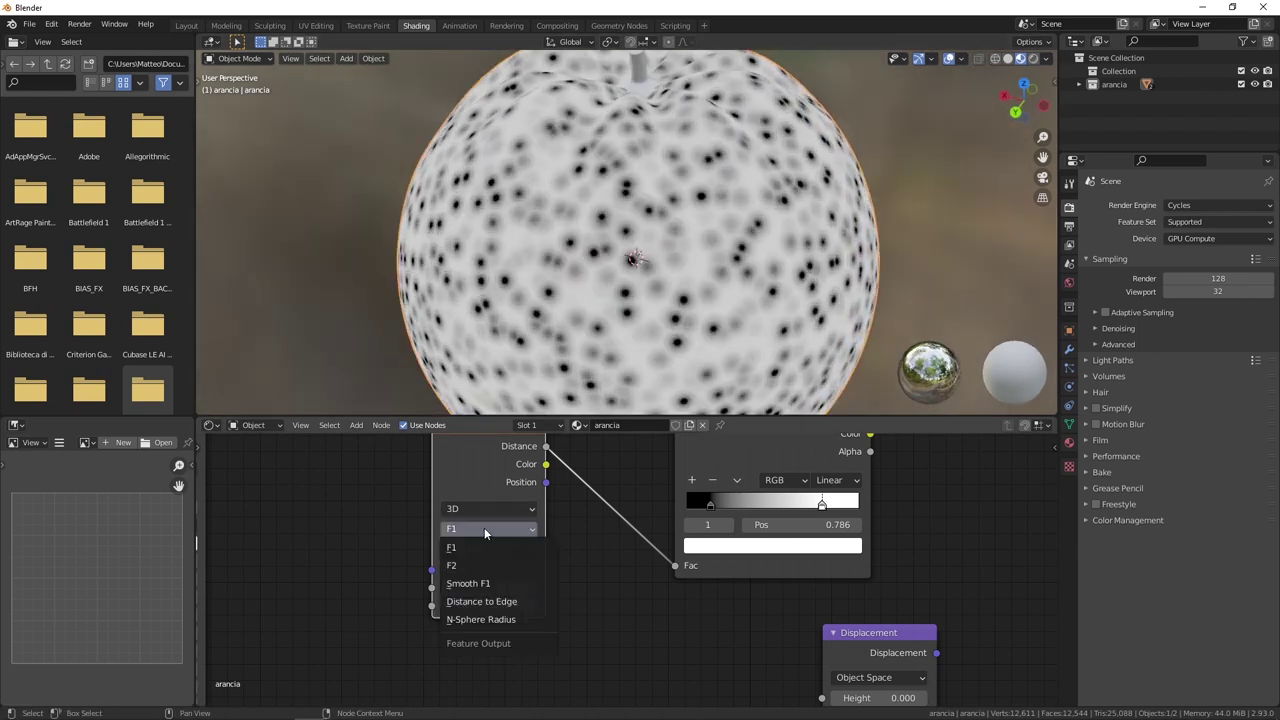
Settle the Voronoi feature on Smooth F1 and reframe the node view.
scroll(610, 210, up, 2)
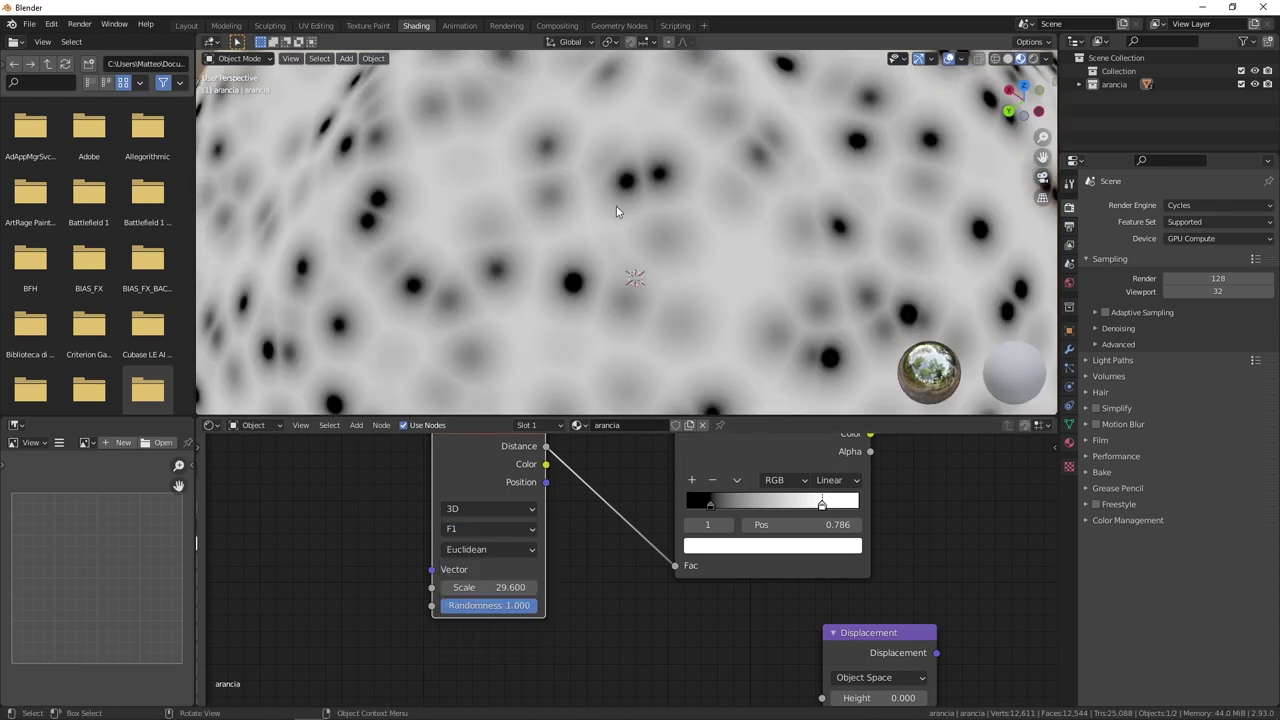
scroll(610, 231, up, 2)
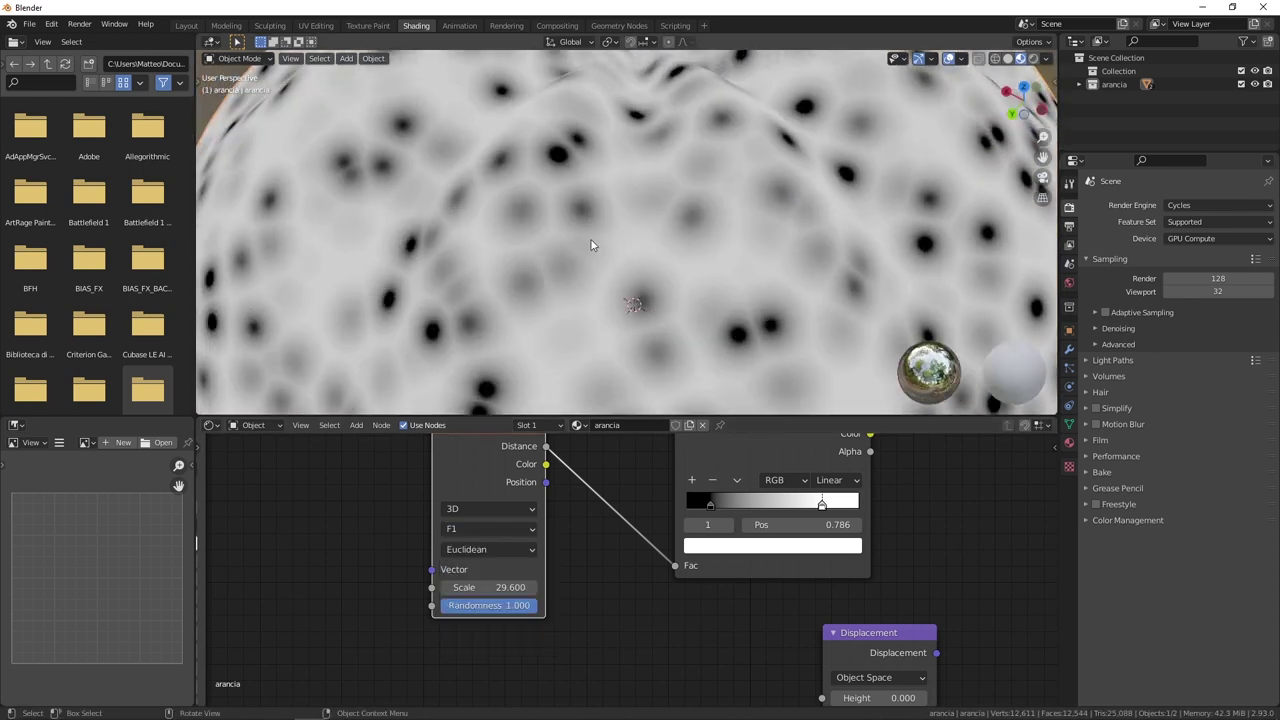
click(488, 528)
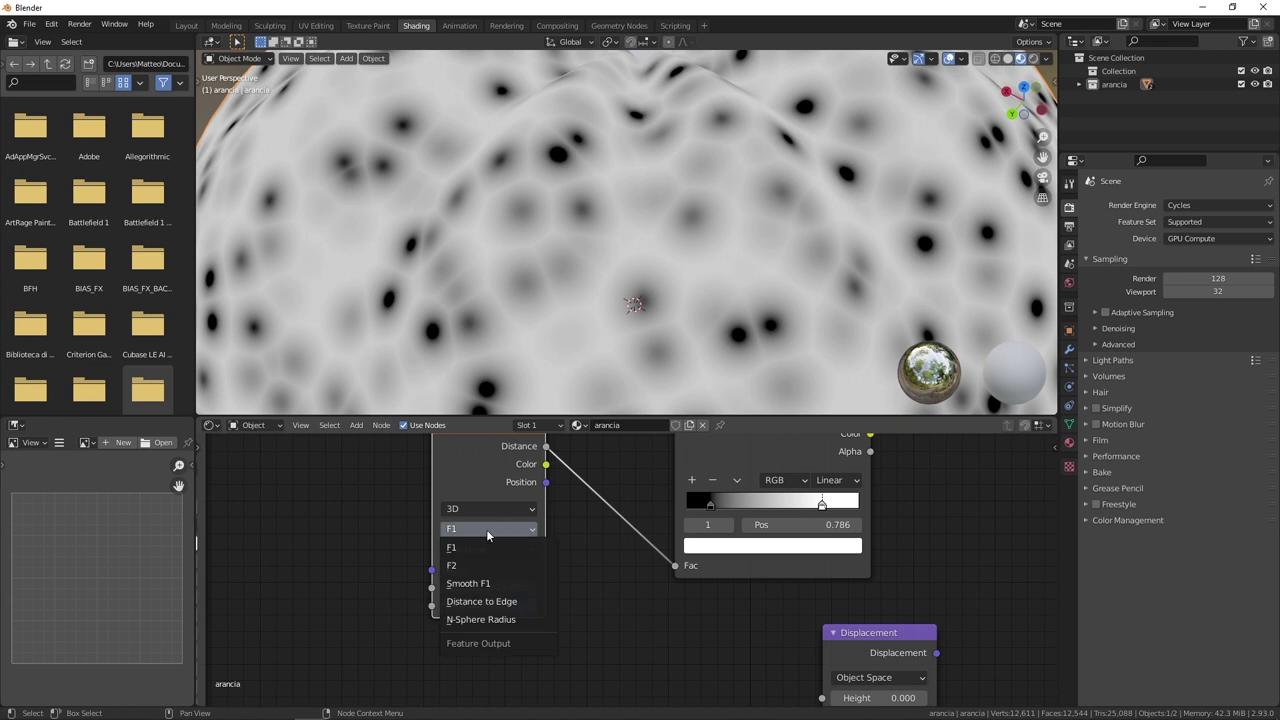
click(489, 584)
scroll(586, 229, down, 3)
scroll(577, 208, up, 3)
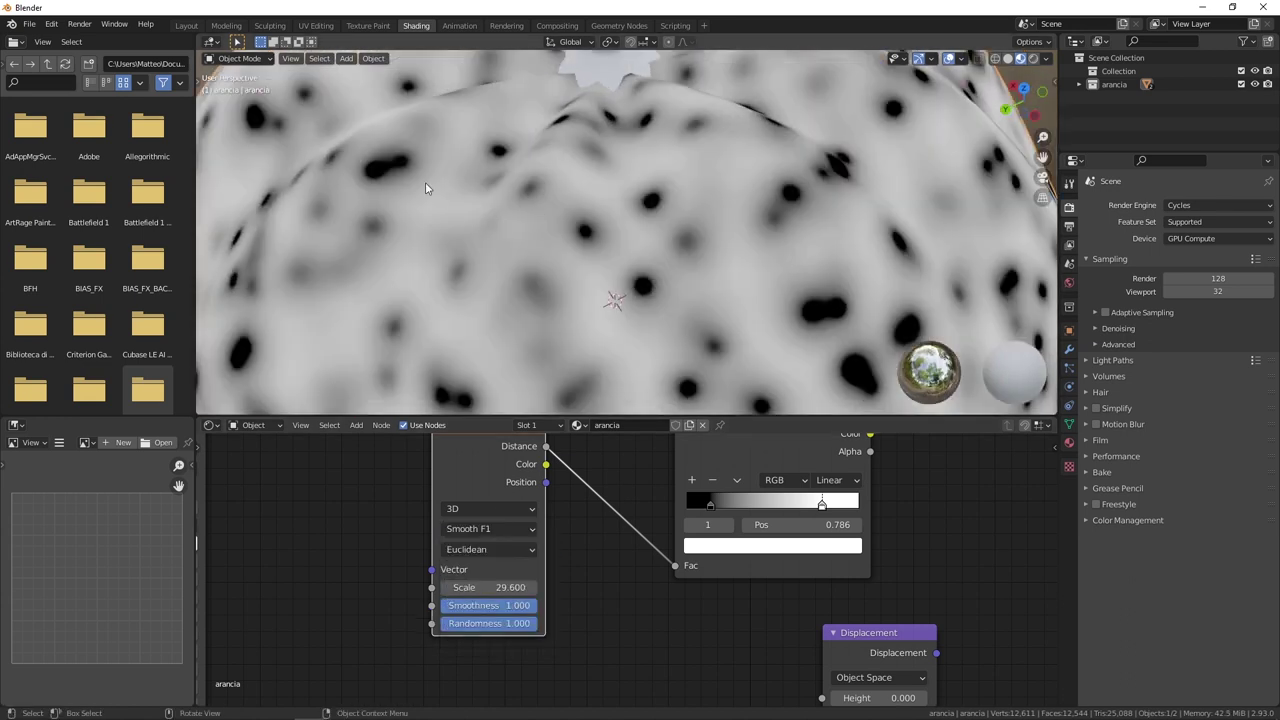
scroll(593, 278, down, 3)
scroll(637, 215, down, 2)
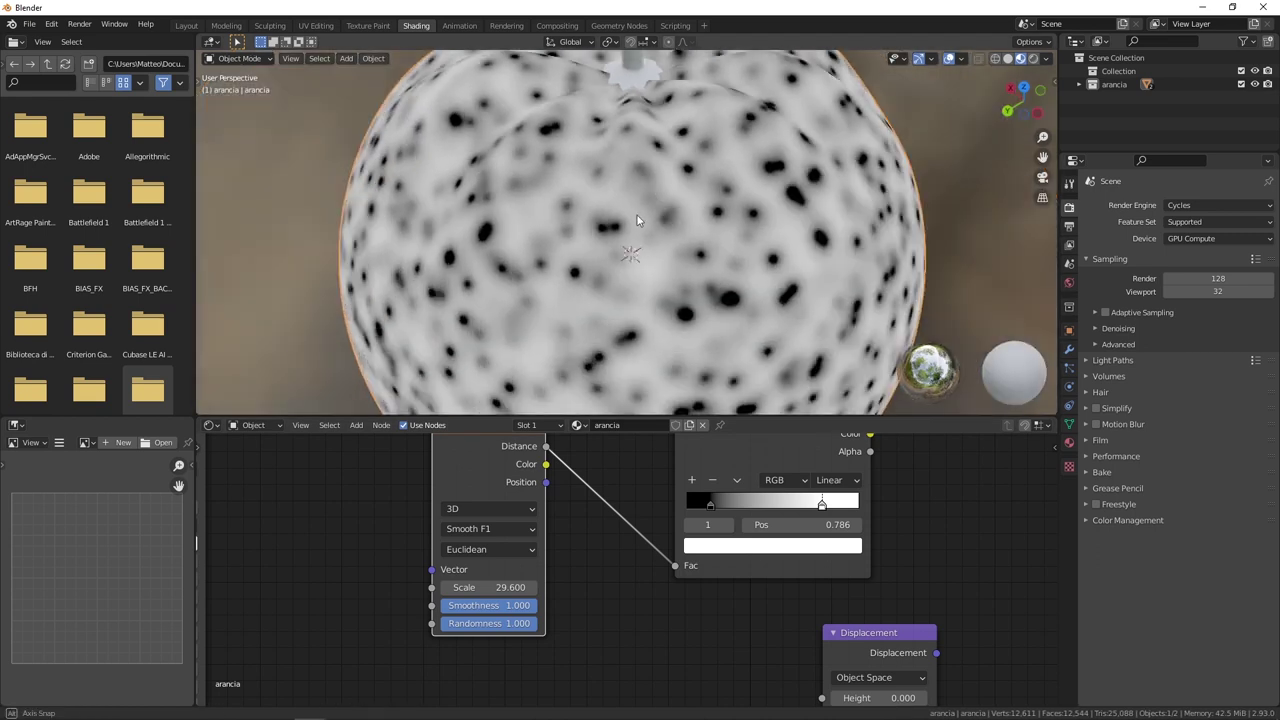
middle_drag(625, 563, 627, 585)
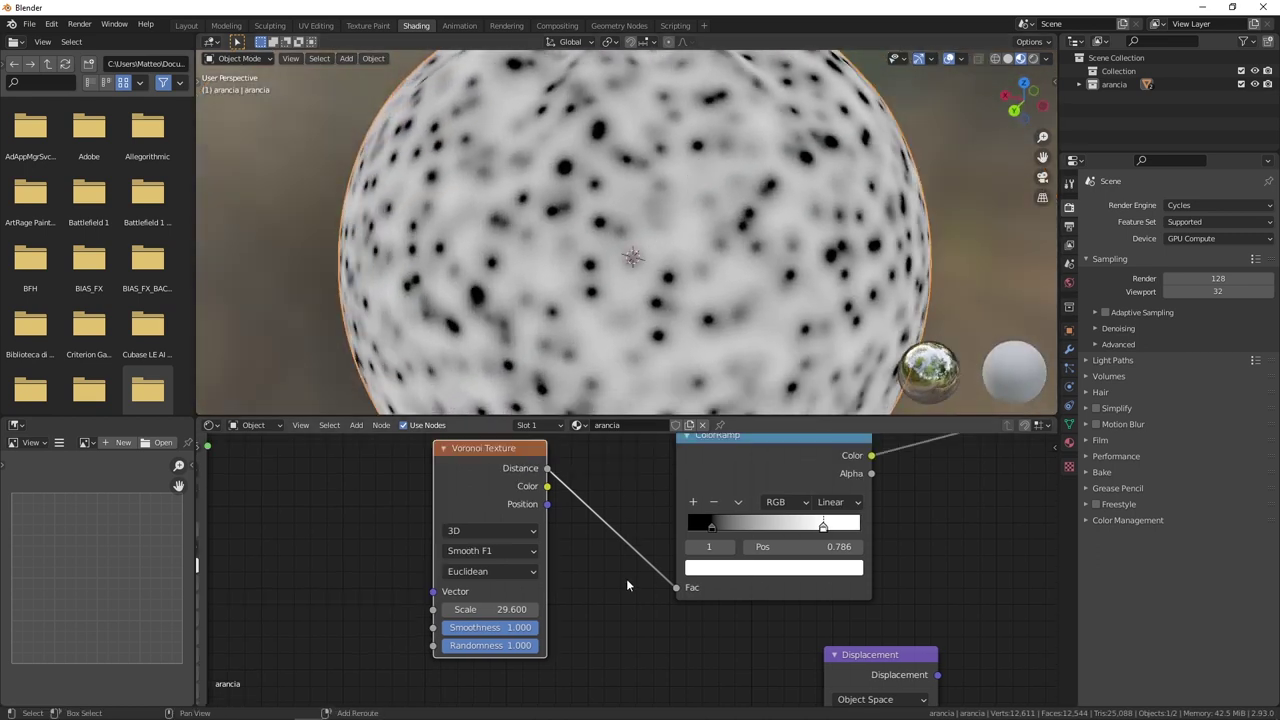
Try the Manhattan and Chebychev distance metrics, inspecting each pore pattern on the orange.
click(496, 574)
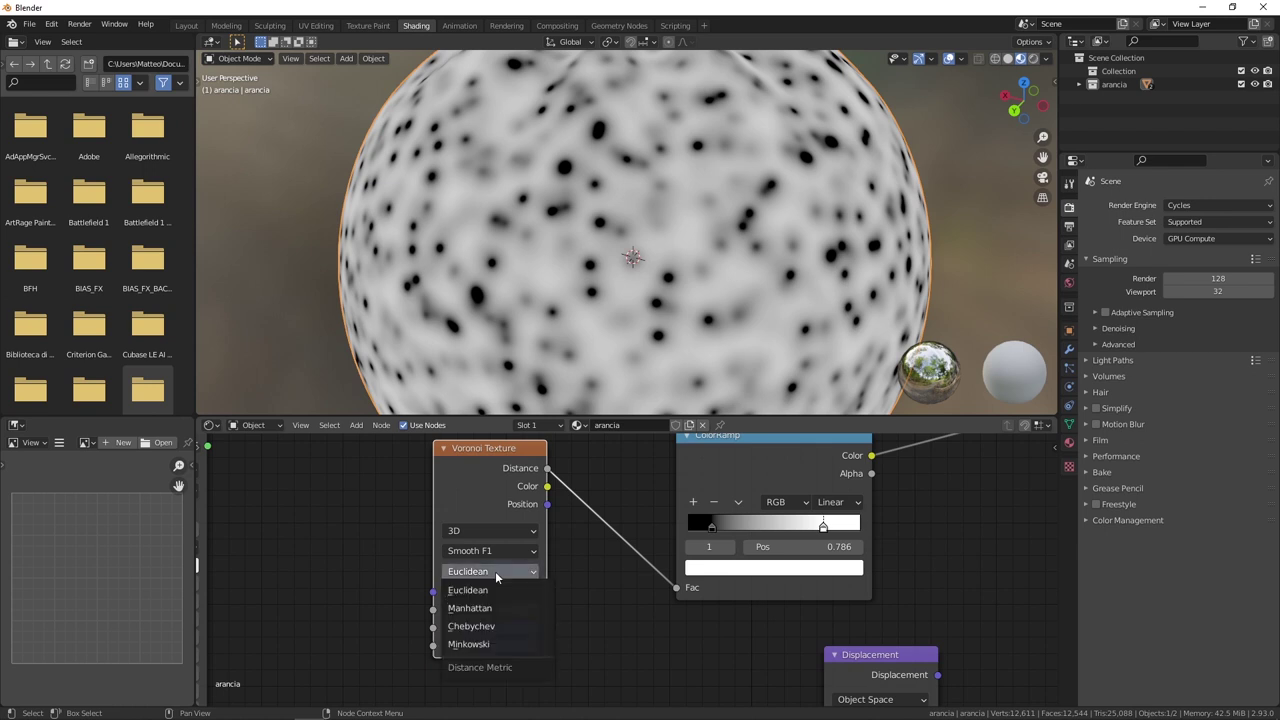
click(490, 608)
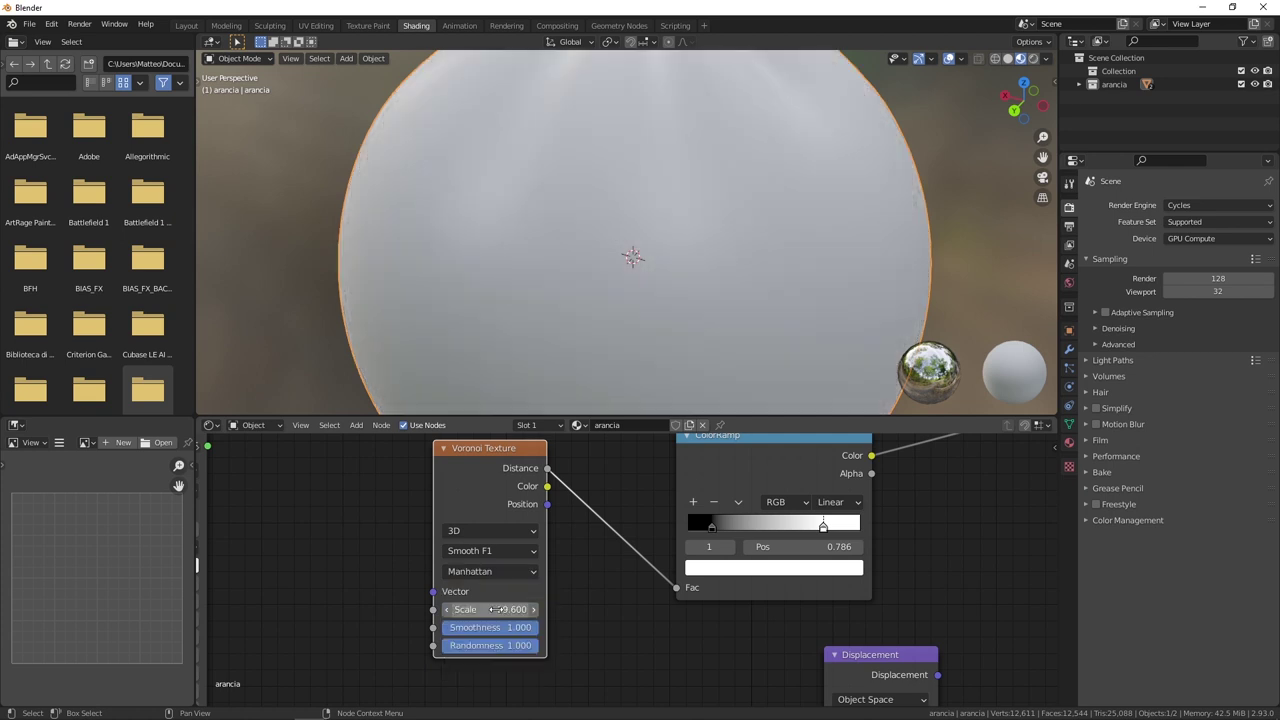
mouse_move(534, 289)
middle_down()
mouse_move(572, 279)
mouse_move(560, 300)
middle_up()
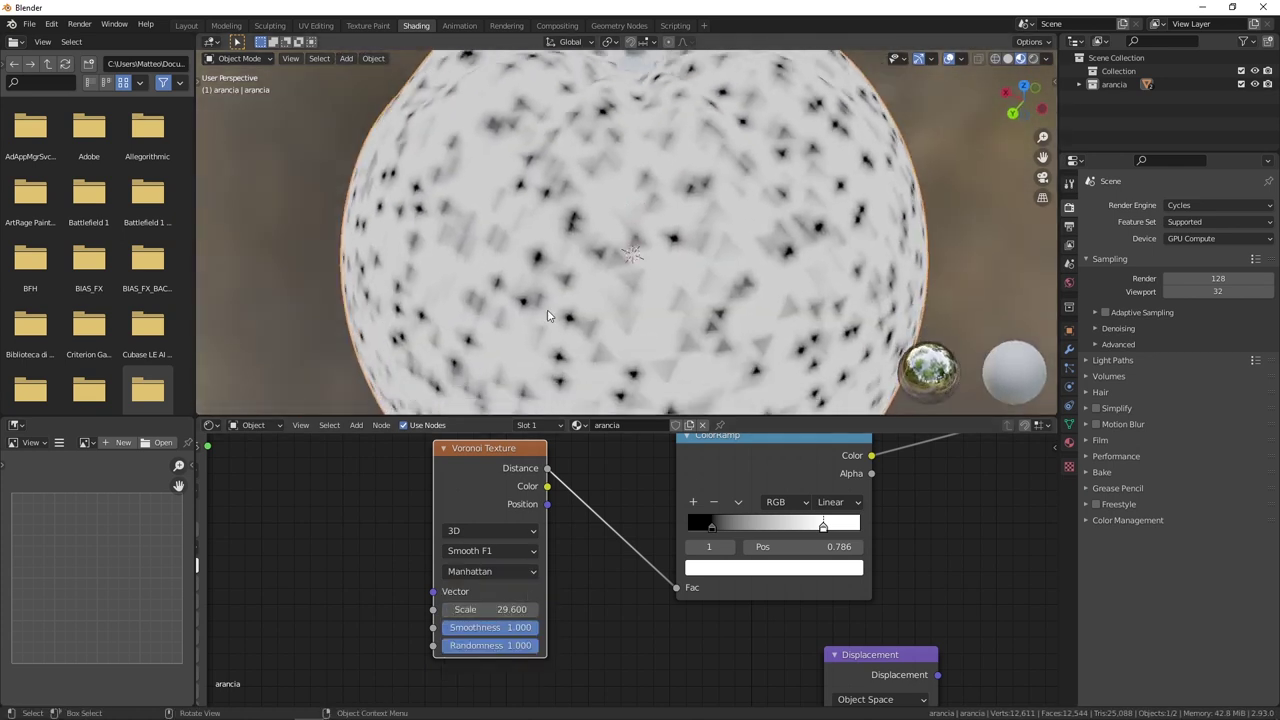
click(490, 571)
click(496, 626)
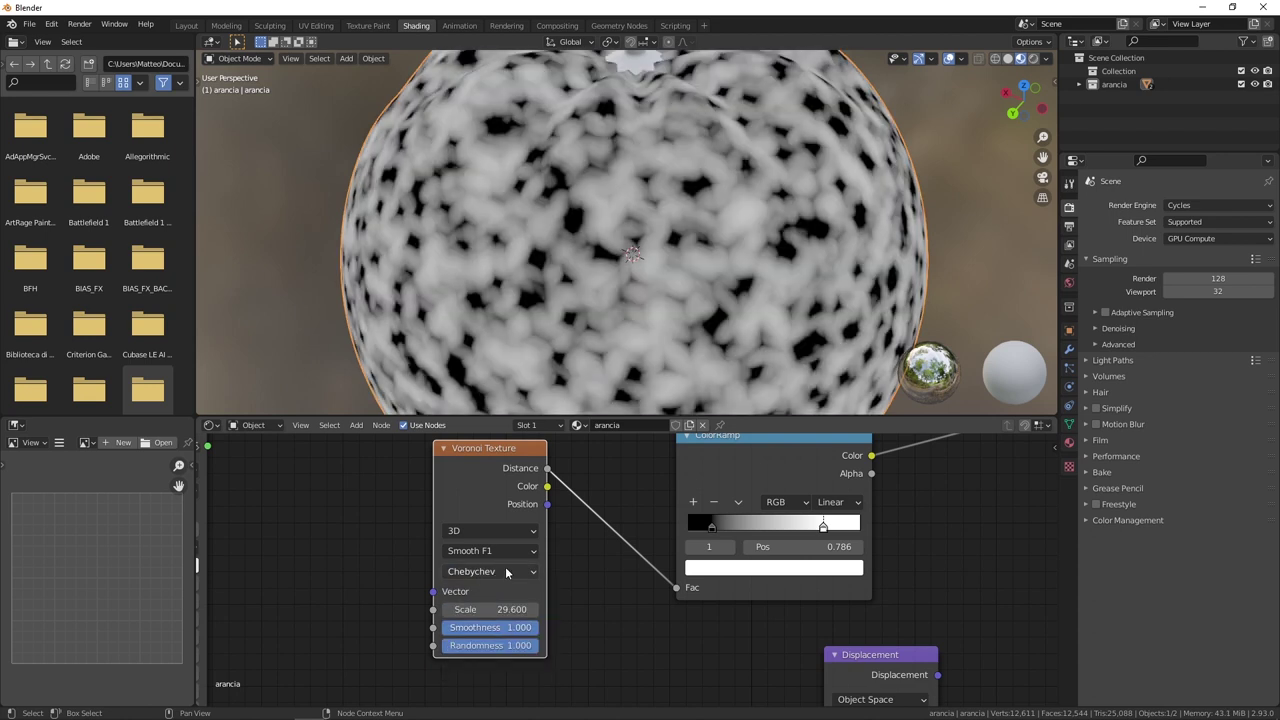
middle_drag(534, 266, 551, 286)
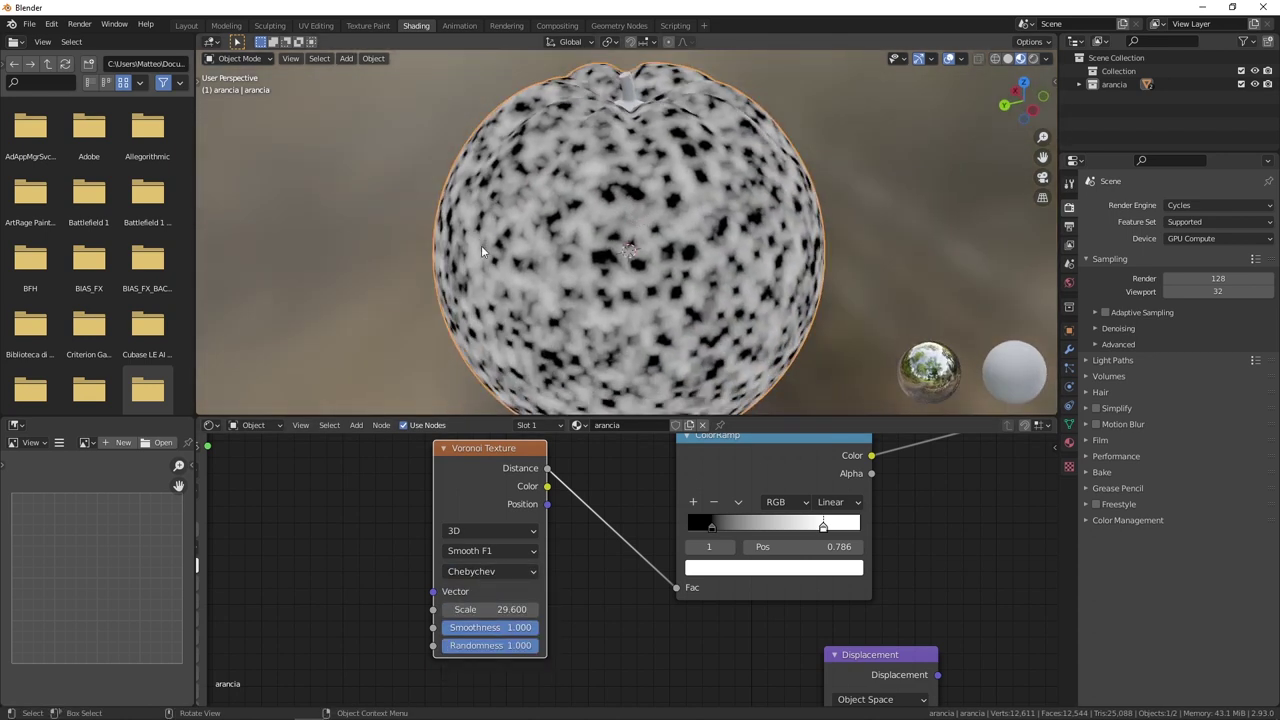
Try the Minkowski metric, then set the Voronoi distance metric back to Euclidean.
click(491, 571)
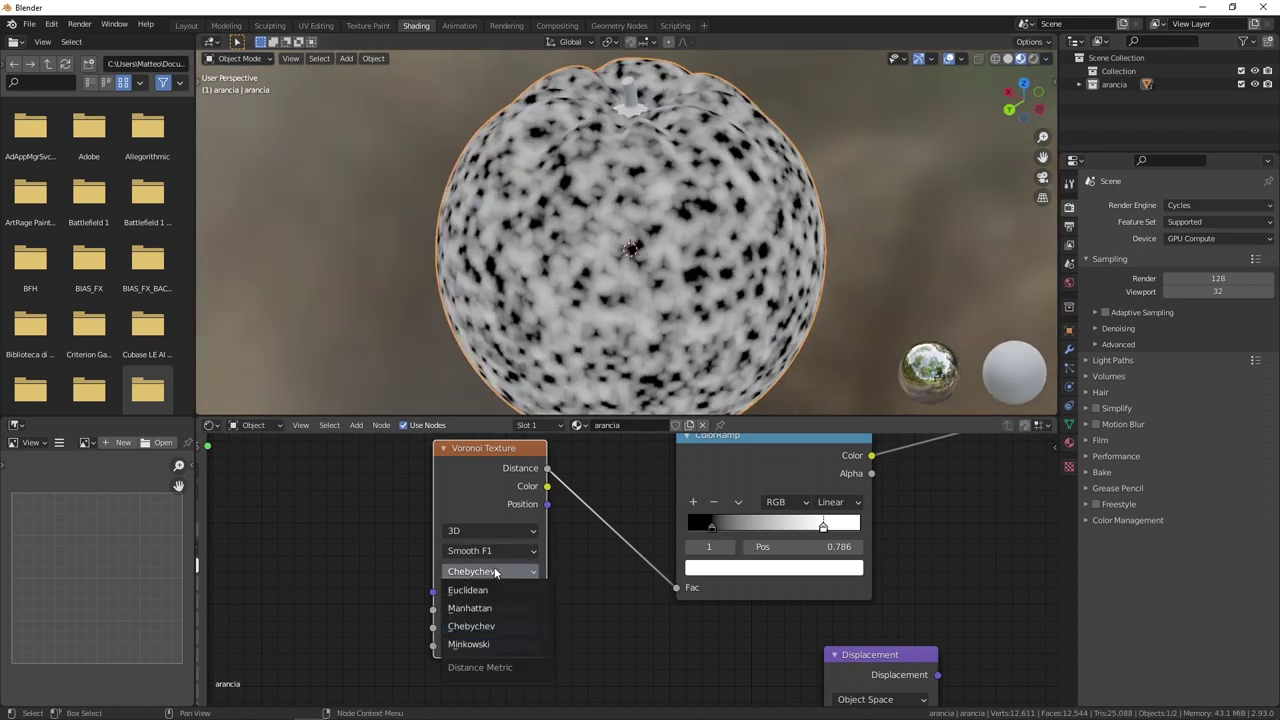
click(495, 645)
scroll(614, 212, up, 3)
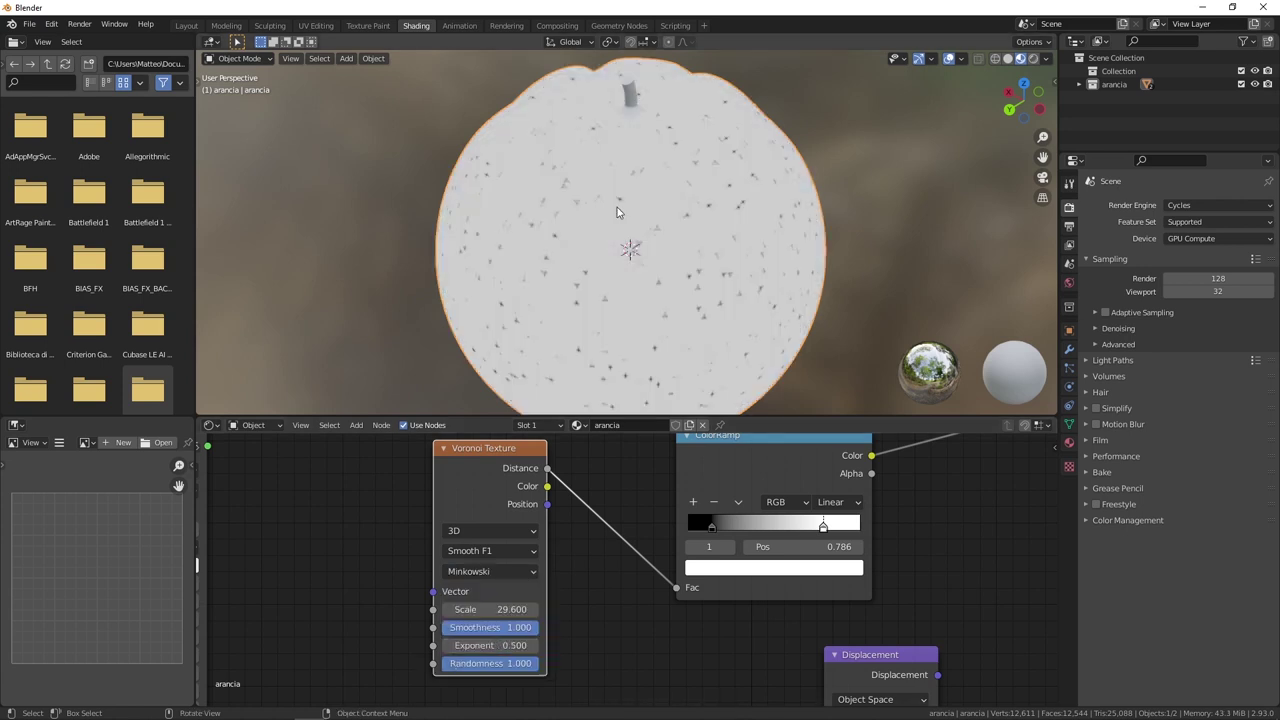
middle_drag(614, 209, 600, 215)
scroll(567, 252, up, 2)
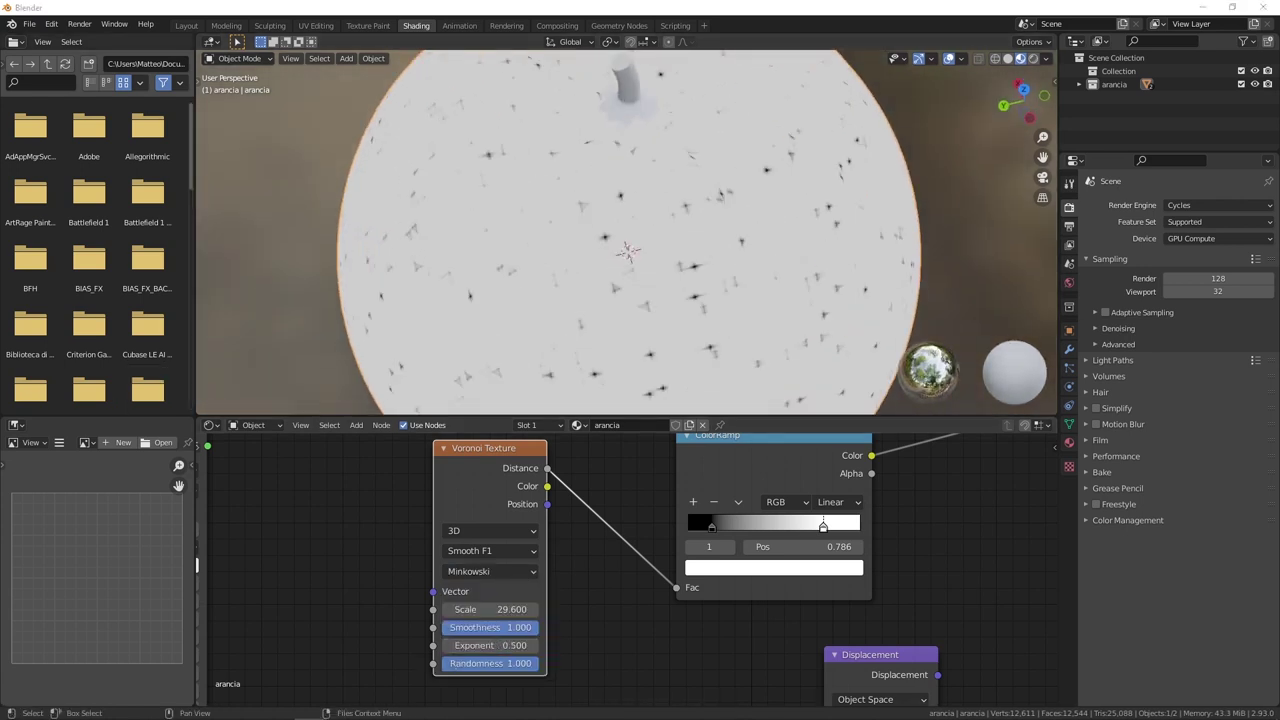
click(482, 571)
click(481, 591)
scroll(560, 230, down, 3)
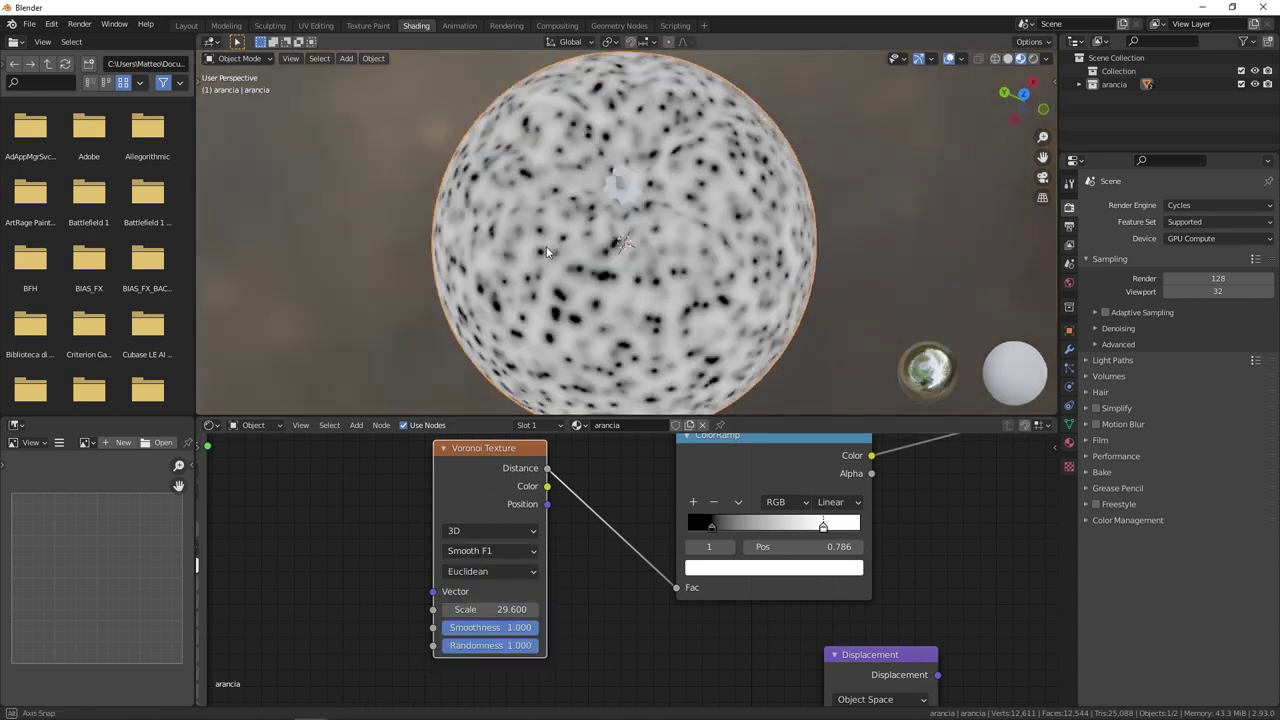
mouse_move(540, 215)
middle_down()
mouse_move(508, 190)
mouse_move(512, 250)
middle_up()
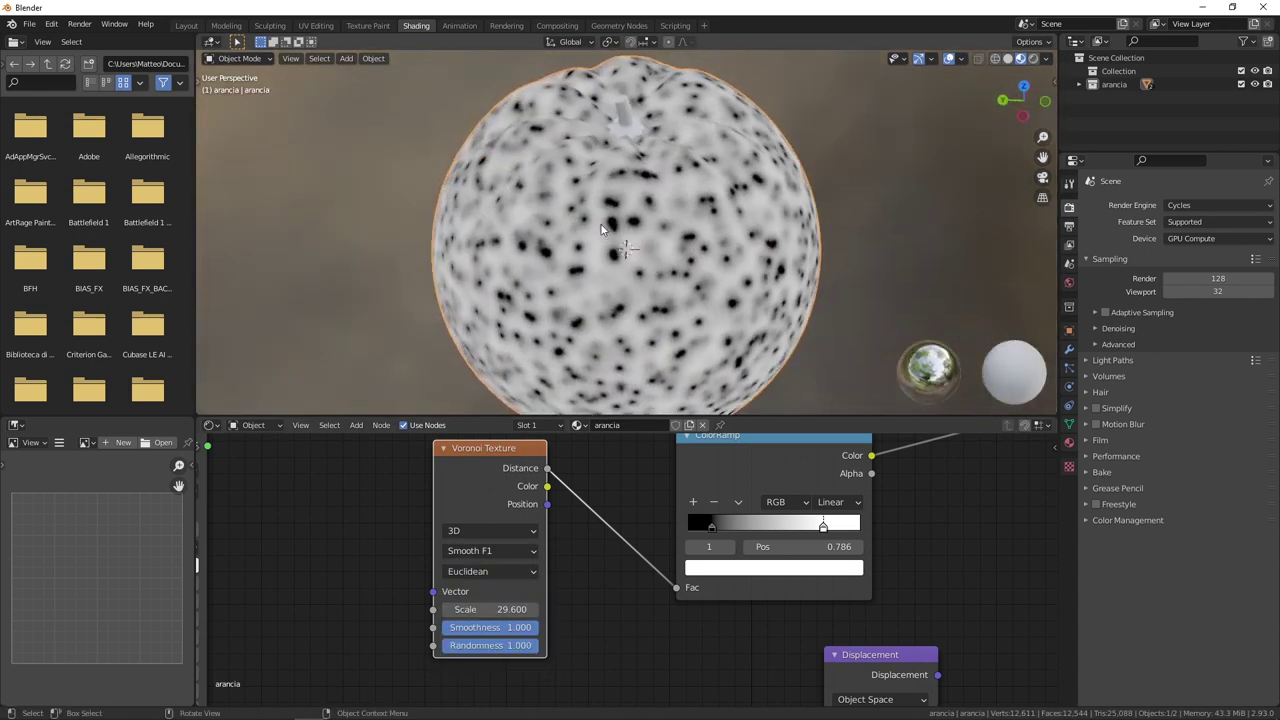
middle_drag(615, 509, 493, 543)
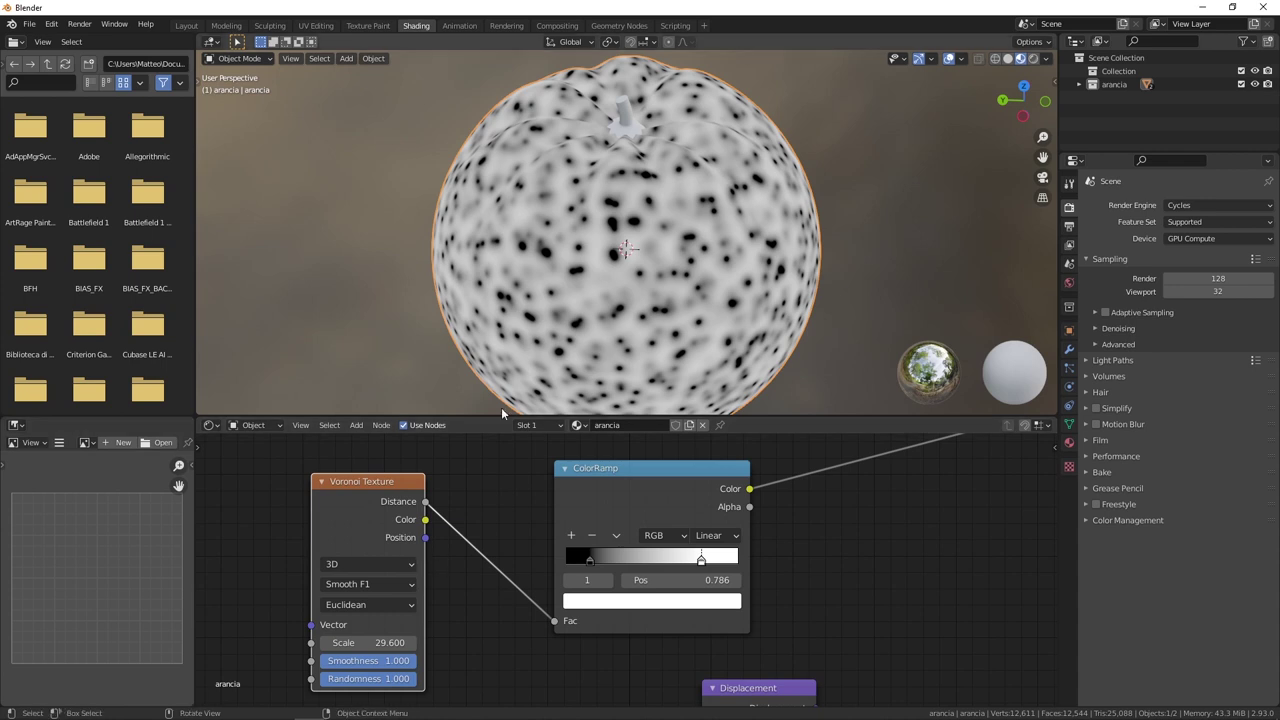
Move the ColorRamp black stop near the start and the white stop to about 0.514.
mouse_move(615, 150)
middle_down()
mouse_move(643, 117)
mouse_move(641, 200)
mouse_move(679, 262)
mouse_move(643, 237)
middle_up()
scroll(641, 200, up, 5)
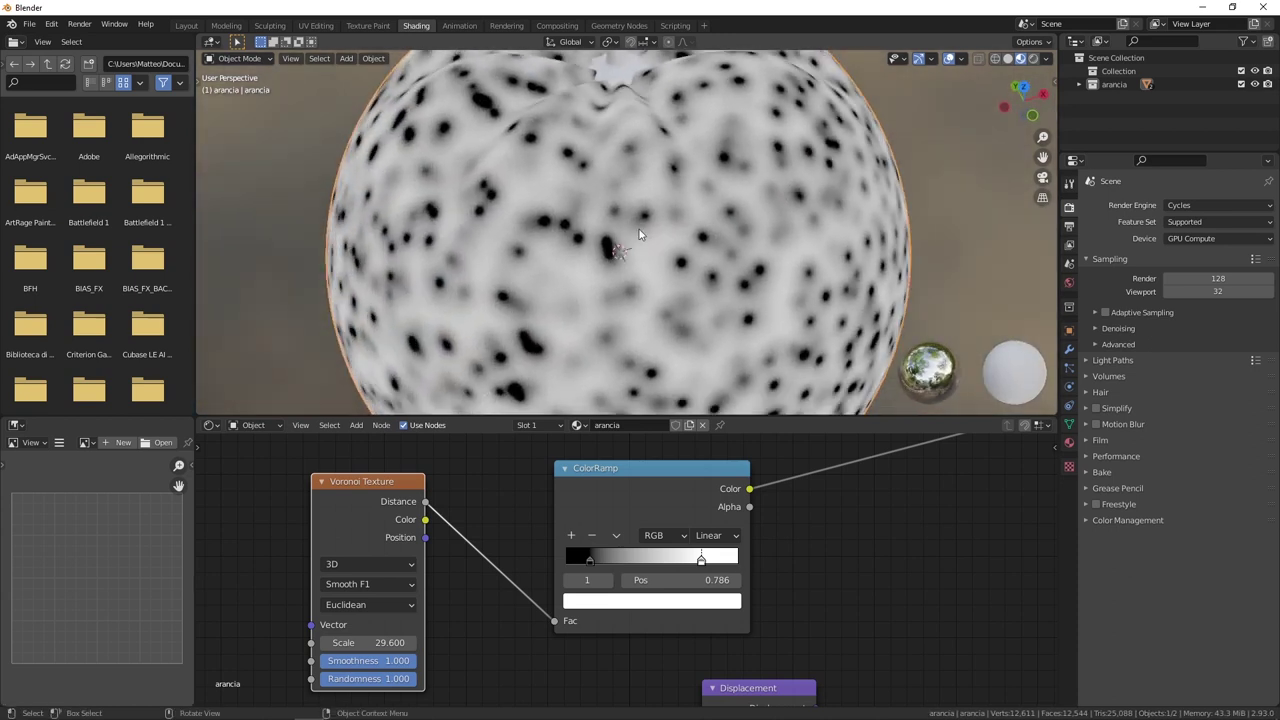
mouse_move(531, 200)
middle_down()
mouse_move(630, 332)
mouse_move(600, 228)
mouse_move(674, 211)
middle_up()
scroll(629, 332, down, 3)
scroll(620, 300, up, 3)
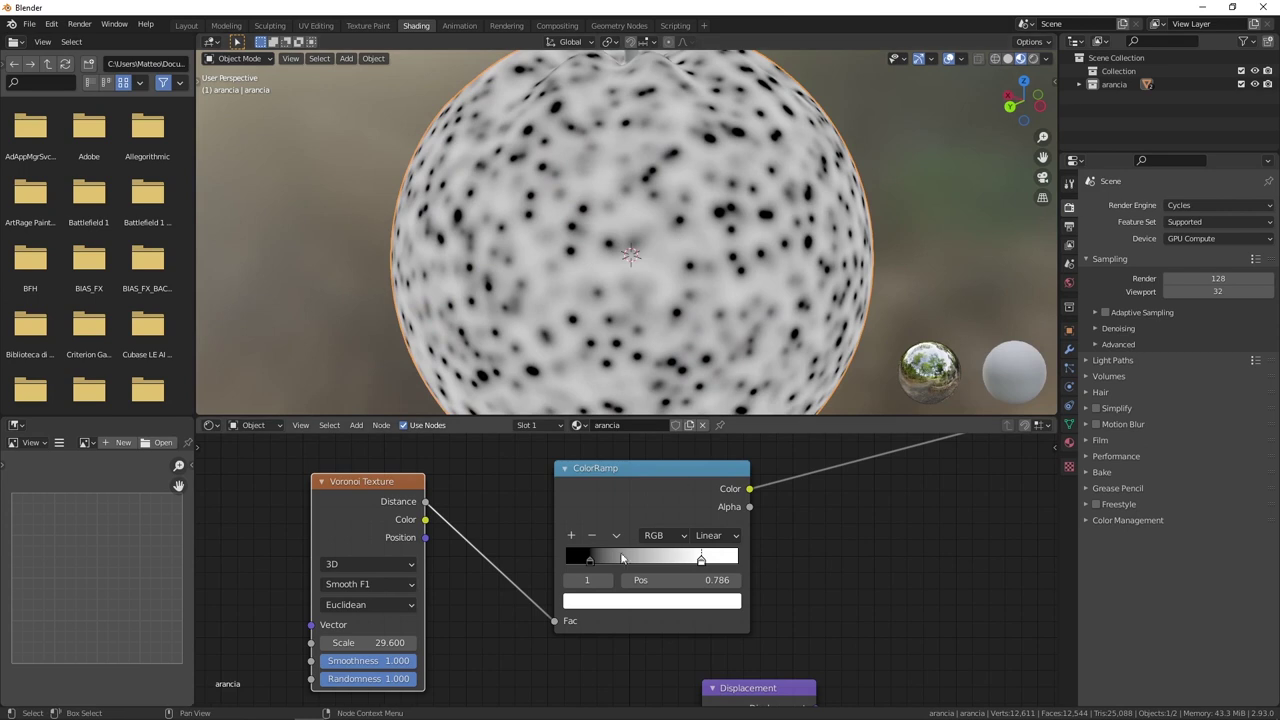
drag(591, 557, 580, 560)
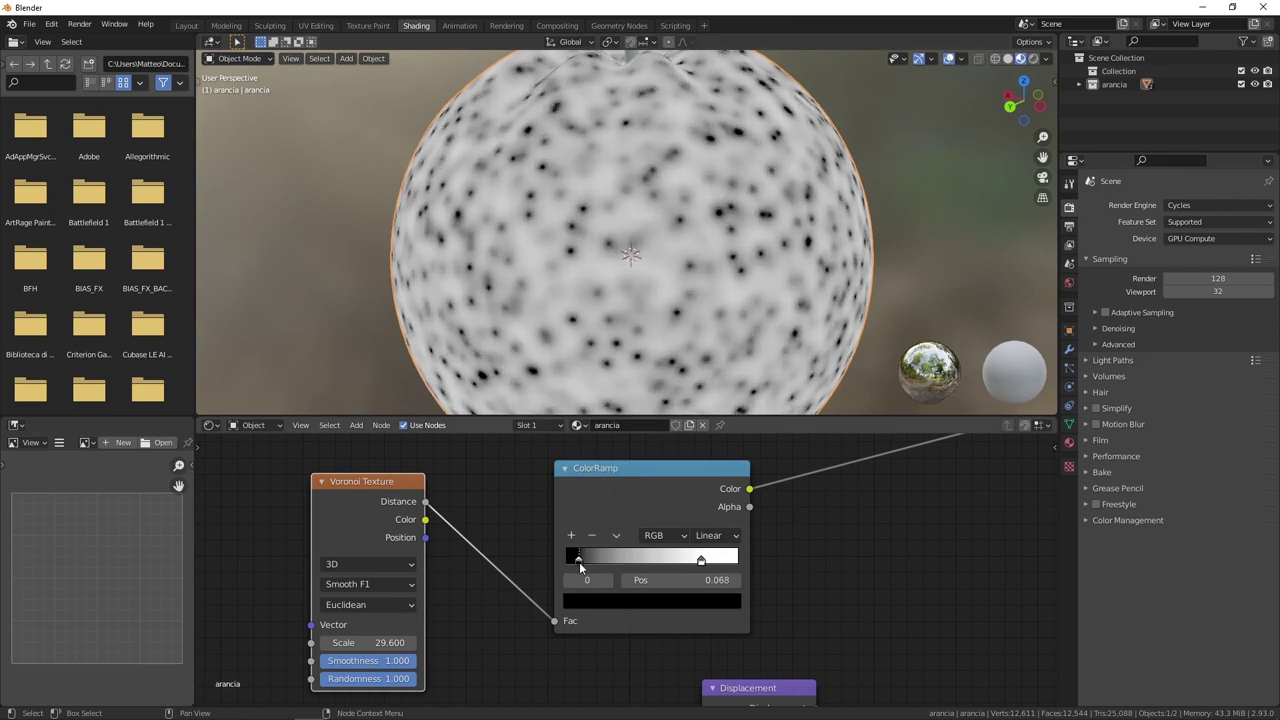
mouse_move(578, 561)
mouse_down()
mouse_move(568, 566)
mouse_move(598, 560)
mouse_move(563, 563)
mouse_up()
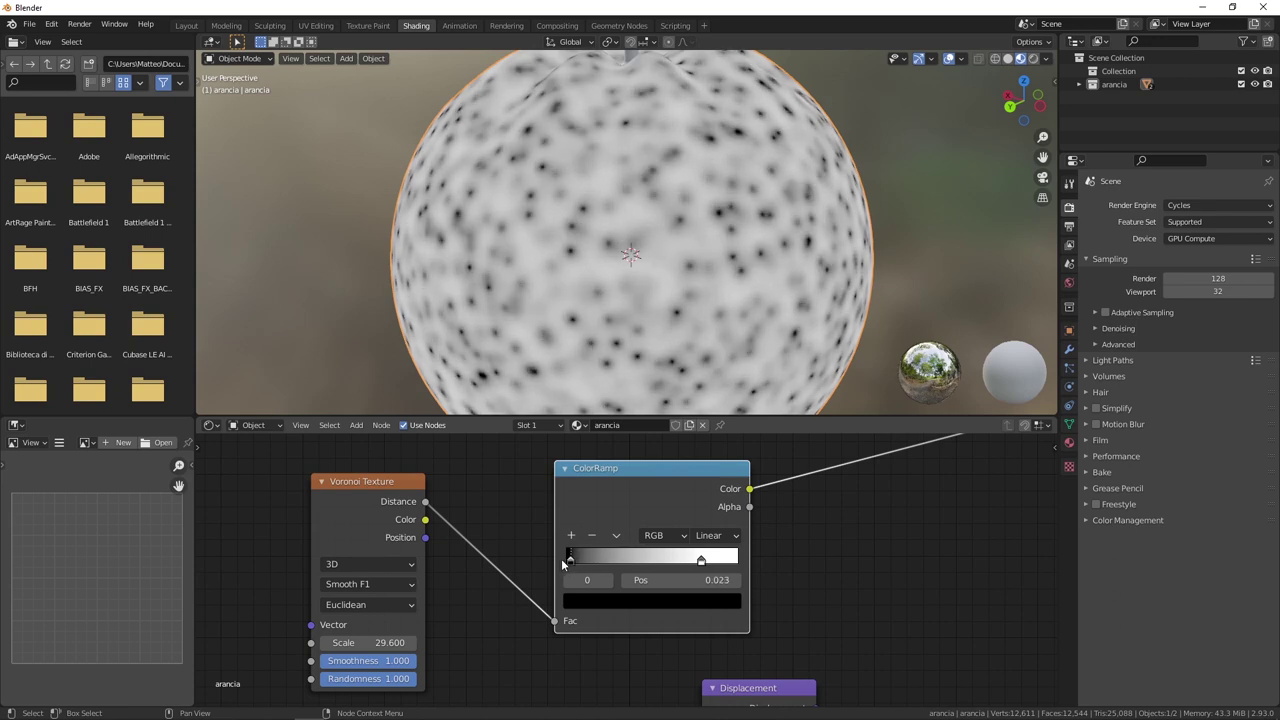
mouse_move(700, 560)
mouse_down()
mouse_move(576, 566)
mouse_move(674, 572)
mouse_move(650, 578)
mouse_up()
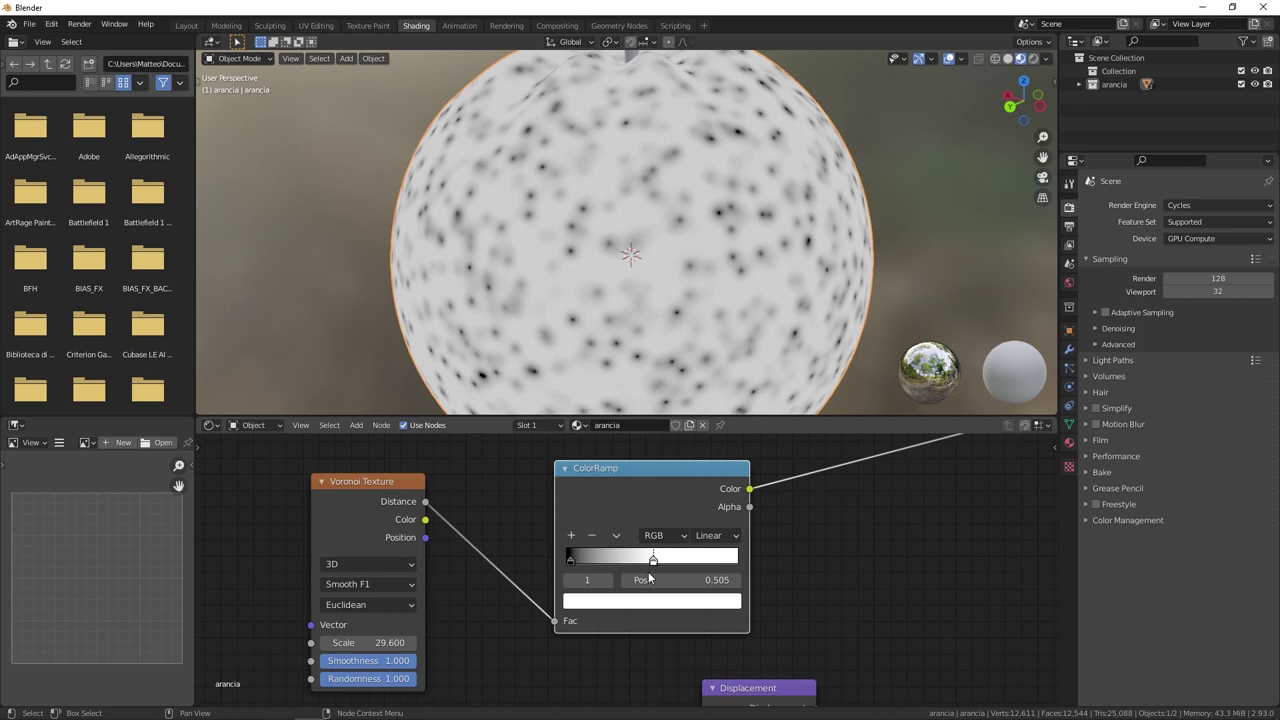
drag(687, 468, 641, 474)
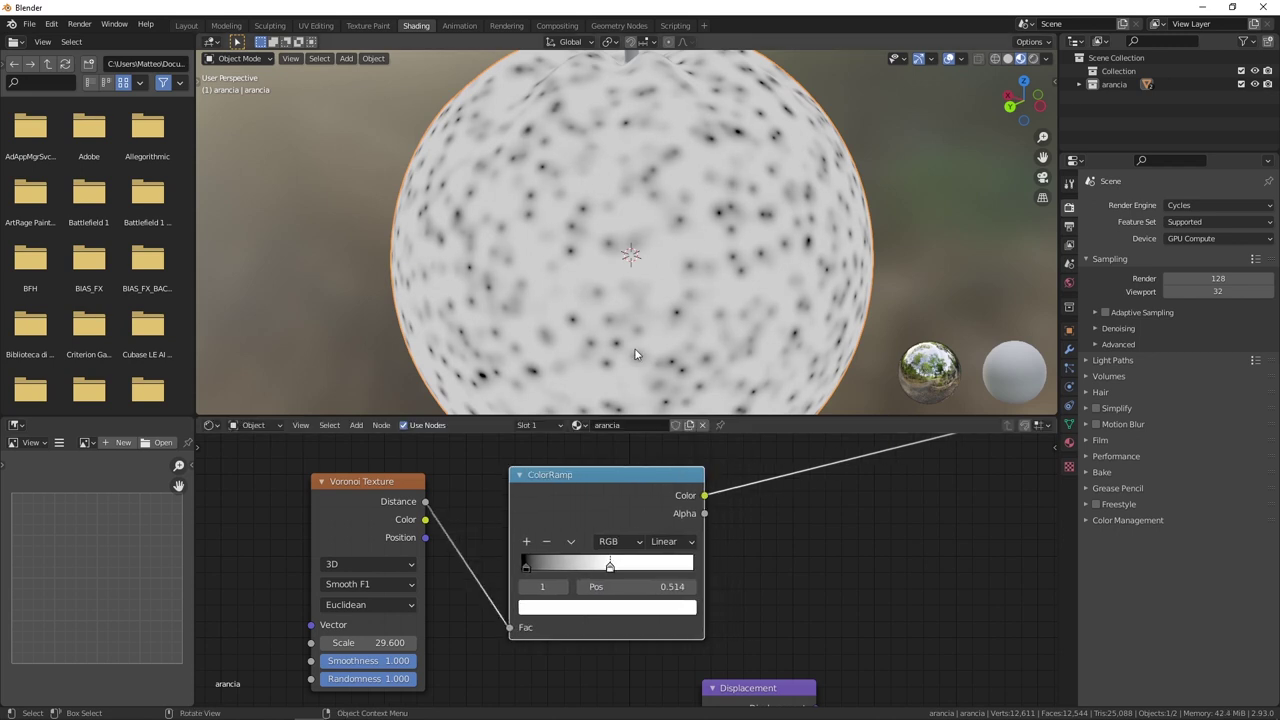
scroll(565, 286, down, 3)
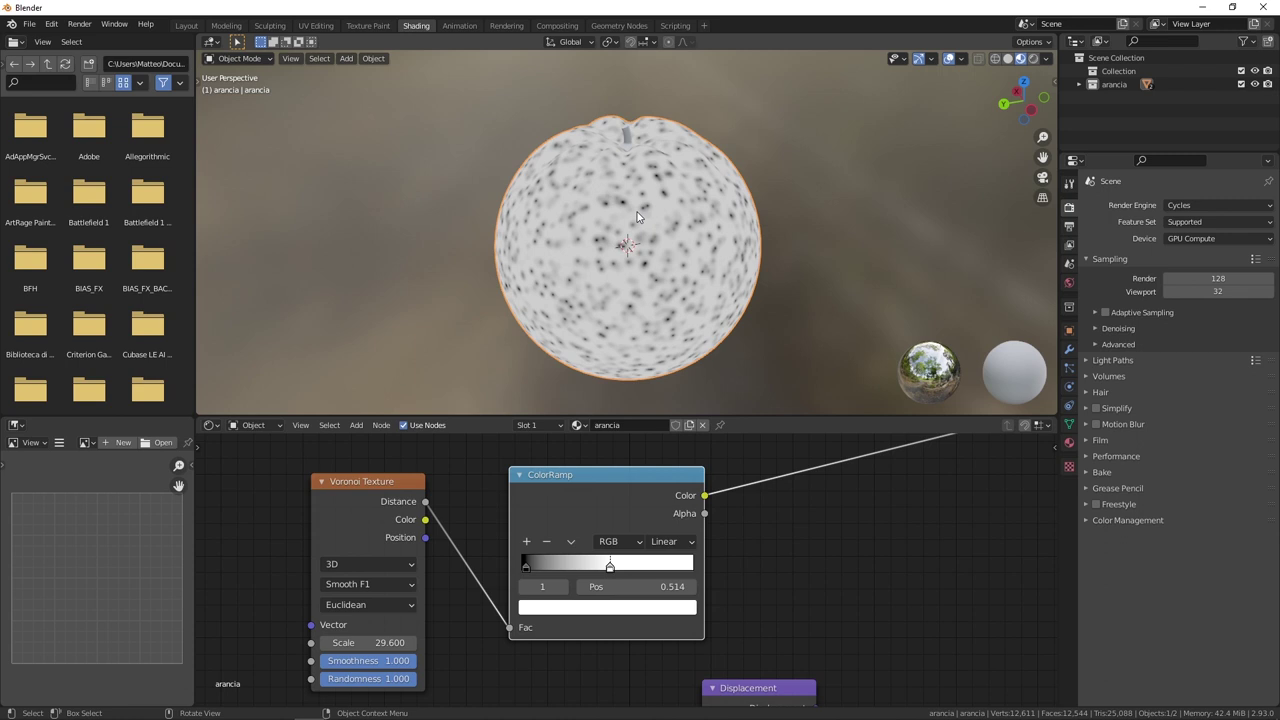
scroll(784, 594, down, 2)
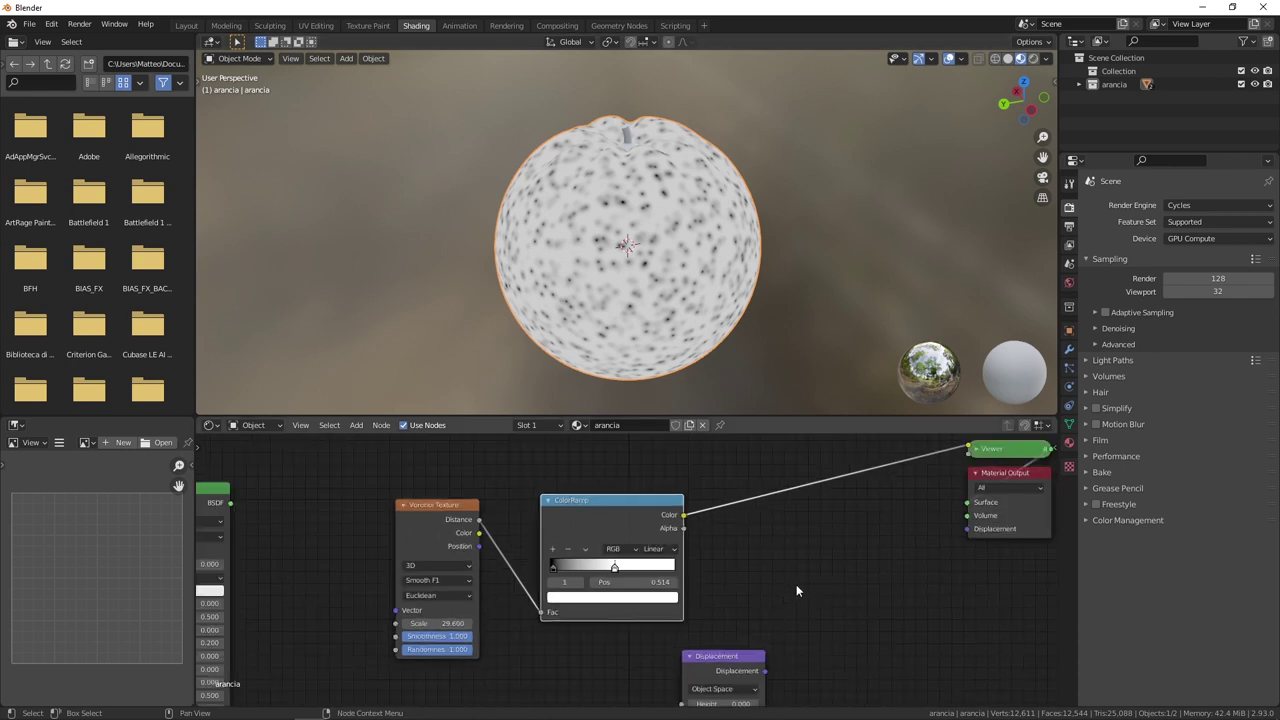
Move the Displacement node up beside the Material Output.
middle_drag(784, 594, 593, 583)
drag(645, 643, 710, 553)
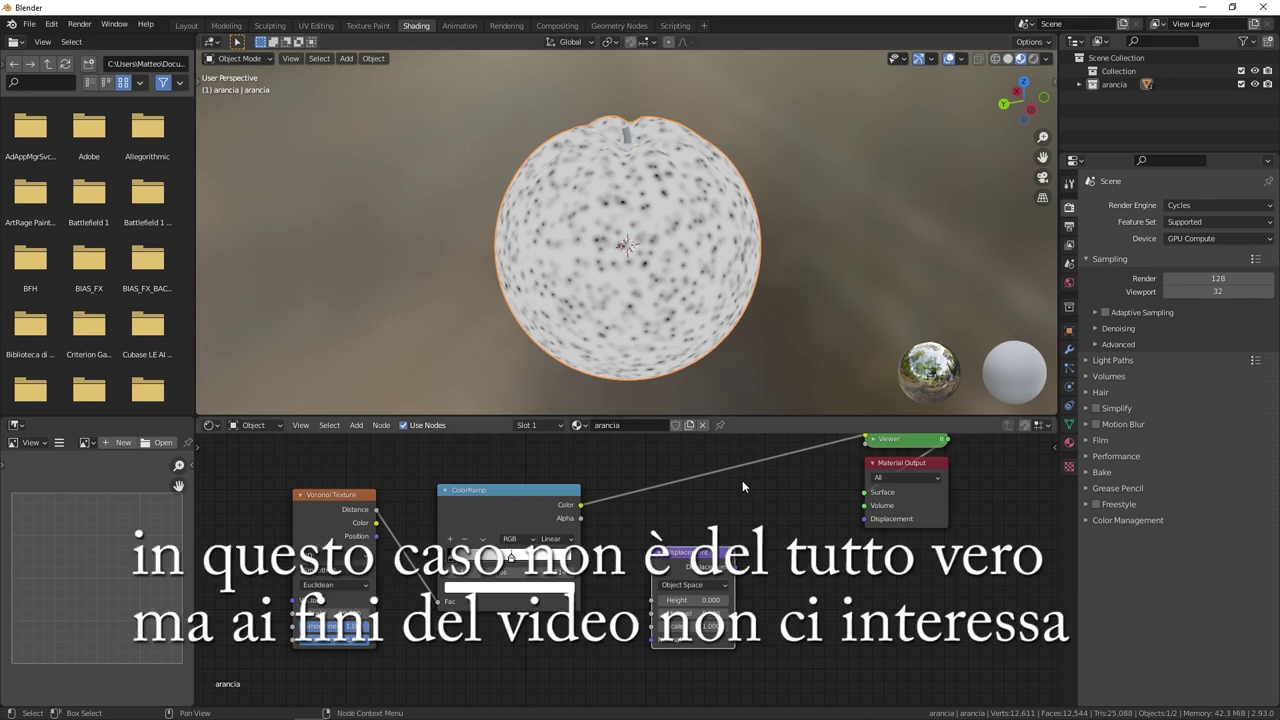
drag(685, 552, 862, 520)
scroll(864, 520, down, 2)
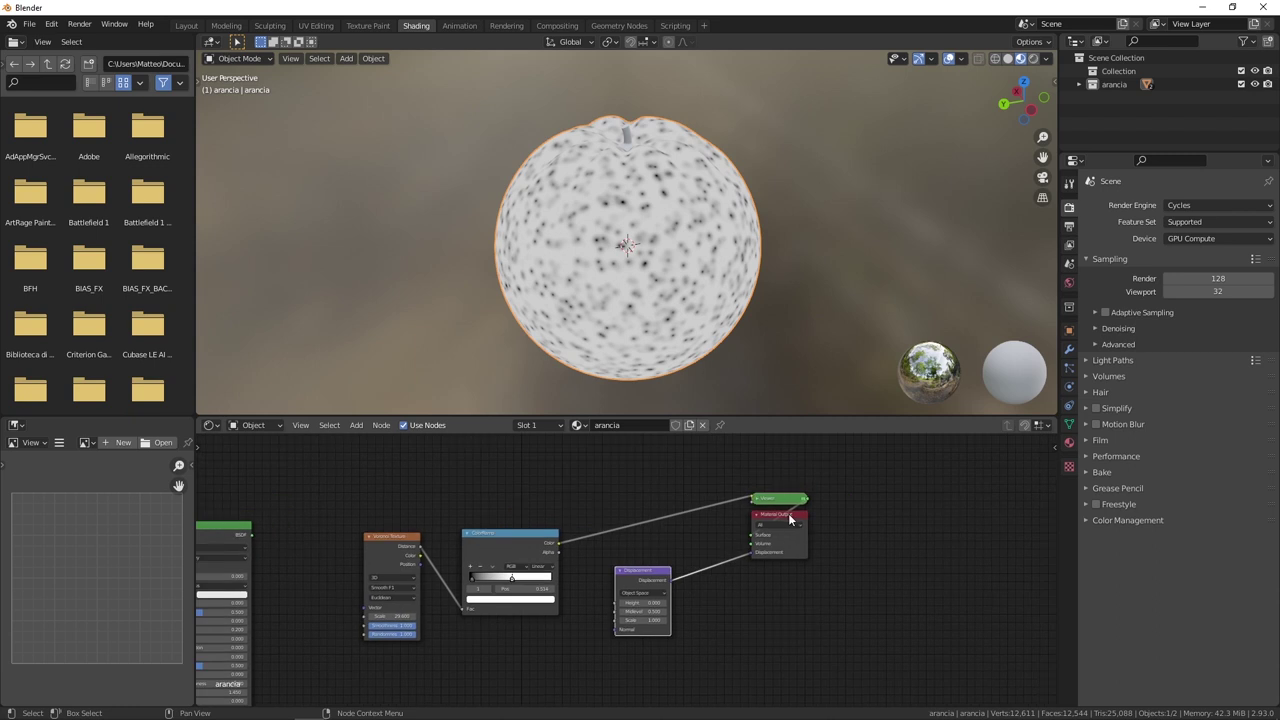
scroll(660, 518, up, 2)
Rearrange the Voronoi and ColorRamp nodes and link ColorRamp Color to Displacement Height.
drag(388, 496, 335, 481)
drag(489, 494, 416, 493)
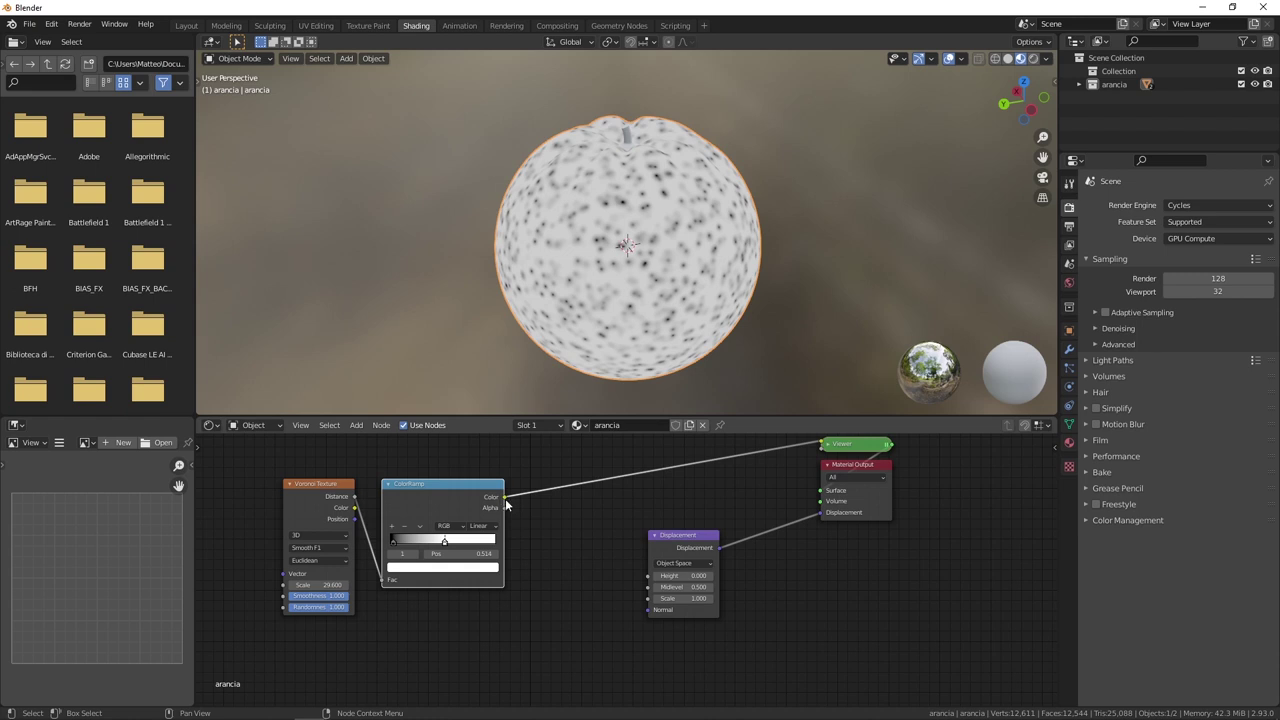
mouse_move(505, 498)
mouse_down()
mouse_move(617, 585)
mouse_move(647, 577)
mouse_up()
middle_drag(727, 482, 703, 511)
scroll(486, 523, down, 2)
ctrl+scroll(493, 504, left, 4)
middle_drag(612, 553, 600, 517)
drag(594, 450, 596, 534)
middle_drag(545, 469, 608, 525)
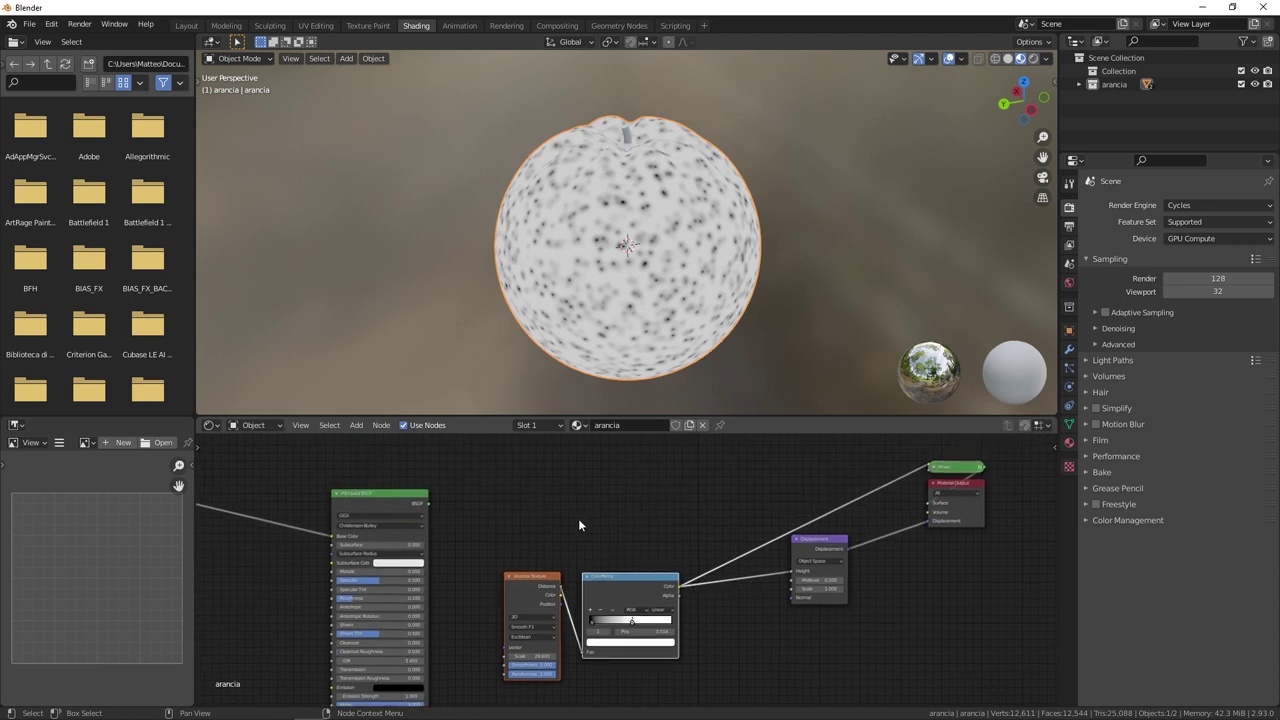
Preview the full Principled BSDF material on the orange and orbit around it.
ctrl+shift+click(386, 494)
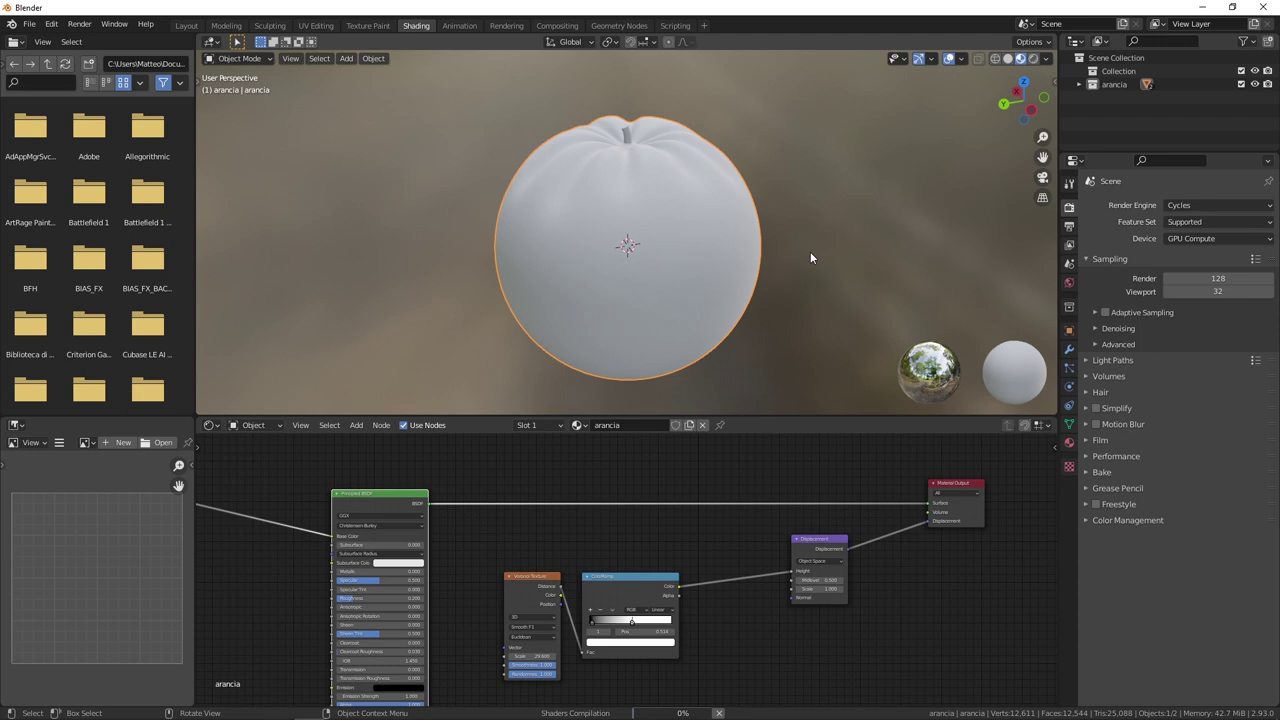
mouse_move(810, 258)
middle_down()
mouse_move(492, 265)
mouse_move(621, 244)
middle_up()
scroll(625, 158, up, 3)
scroll(628, 182, up, 2)
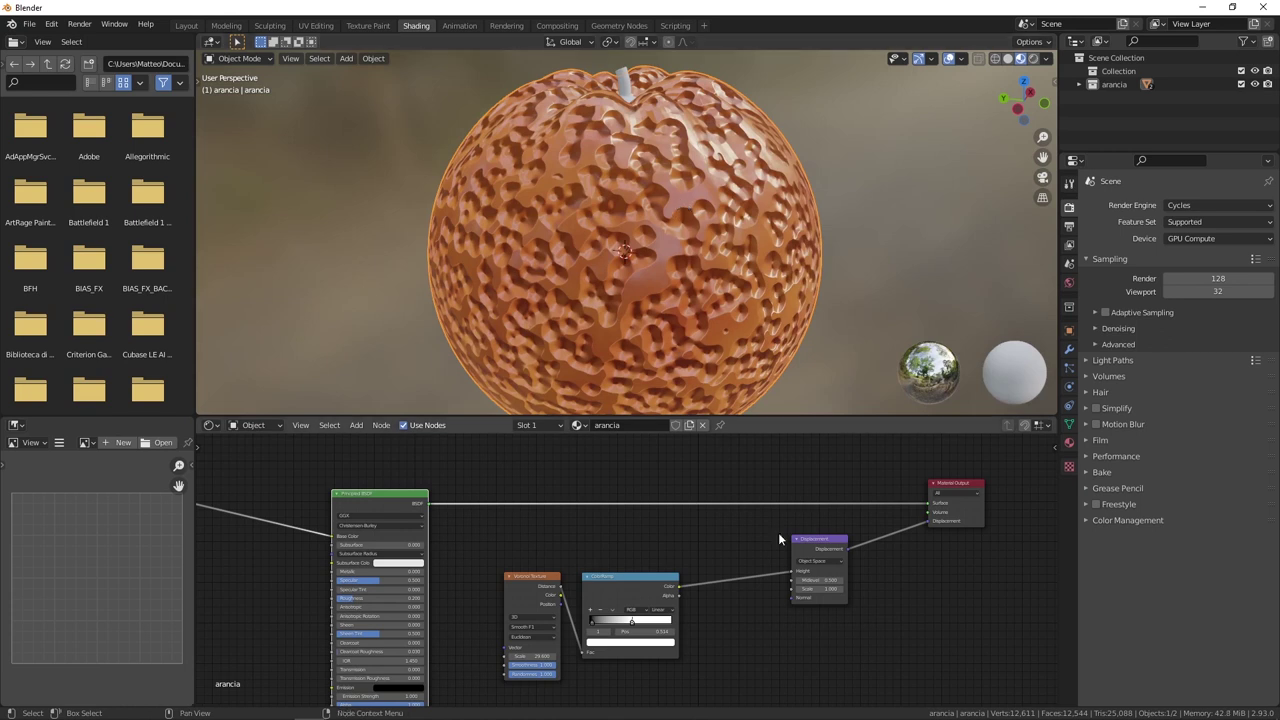
scroll(334, 578, up, 1)
scroll(877, 630, up, 2)
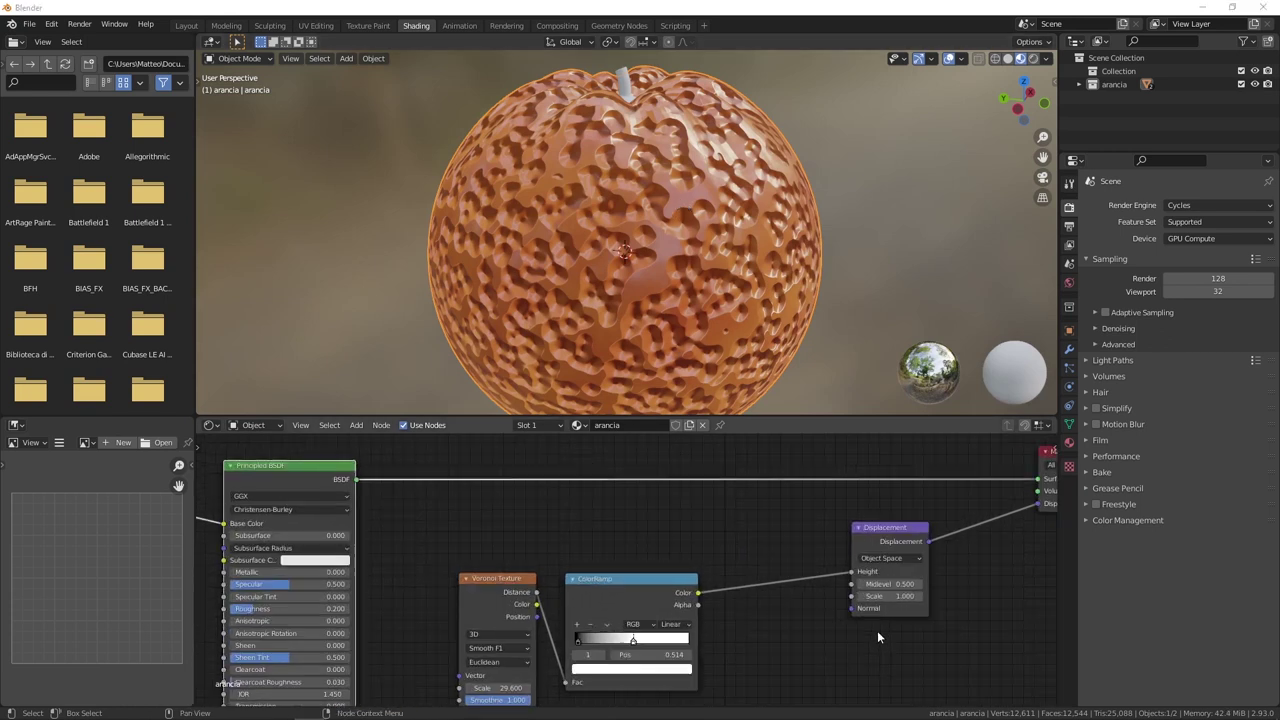
Lower the Displacement node's Scale to 0.010.
middle_drag(877, 630, 644, 614)
scroll(644, 614, up, 1)
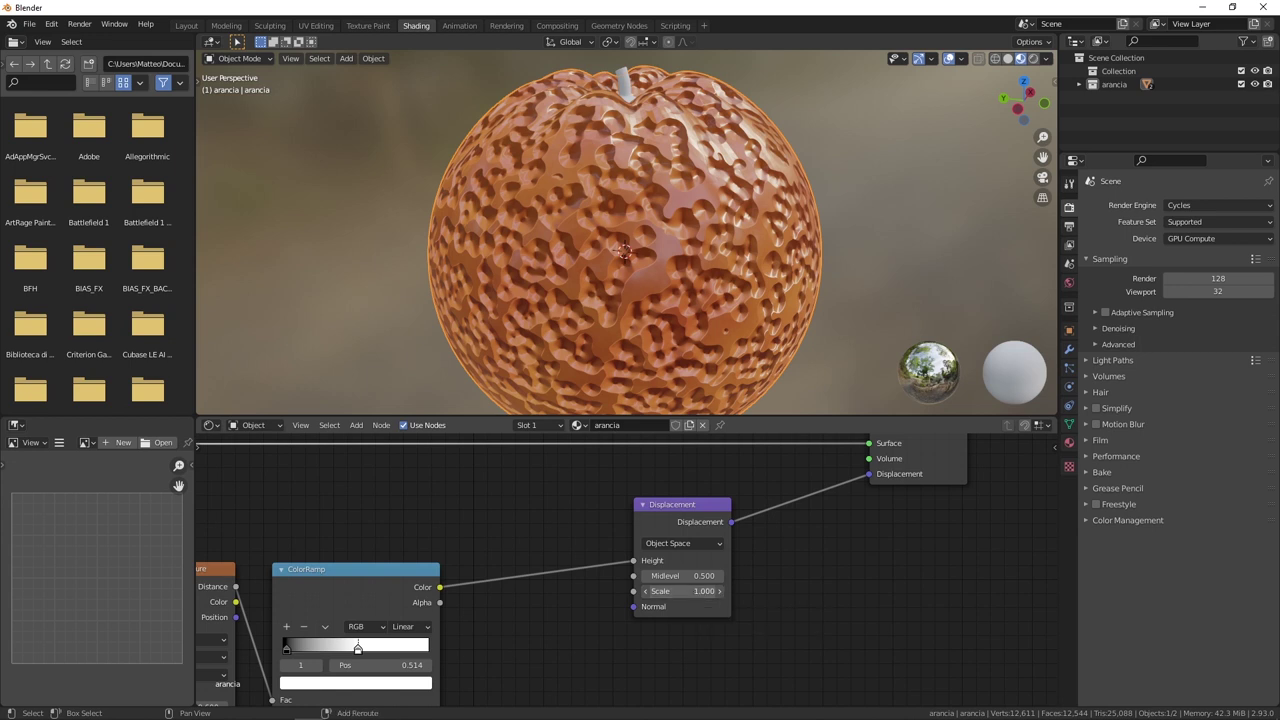
drag(682, 591, 650, 591)
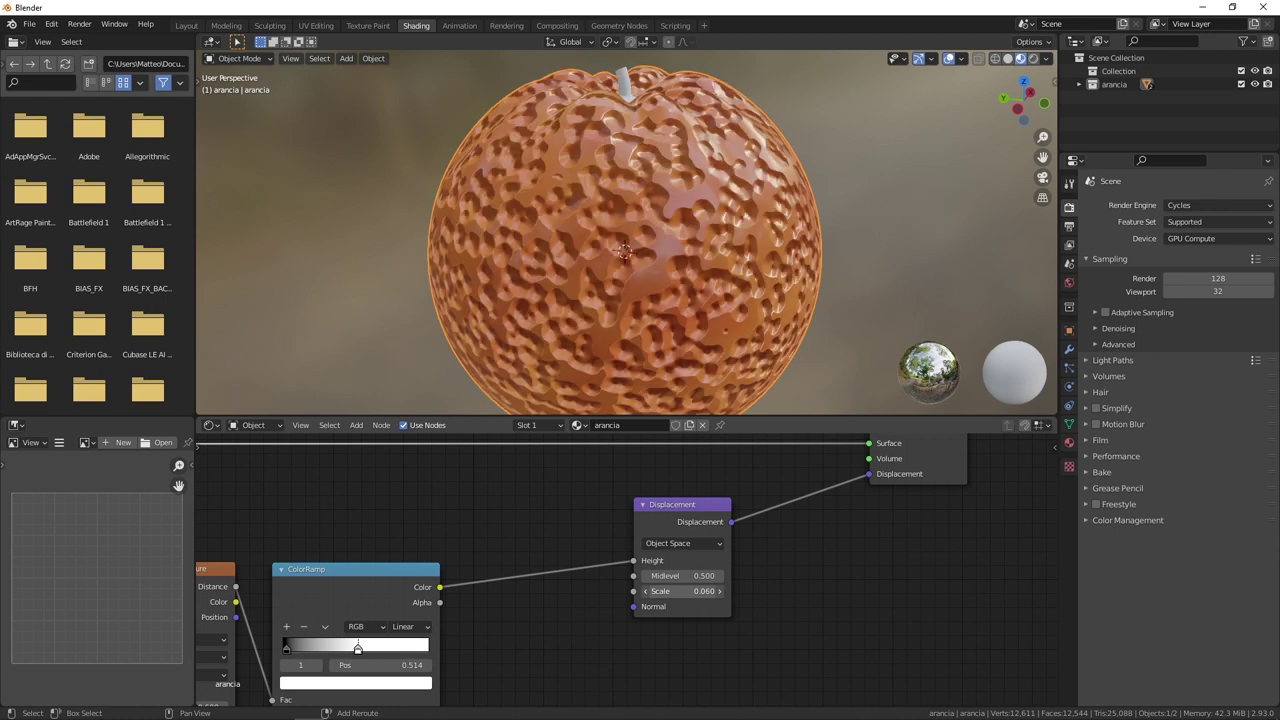
mouse_move(682, 591)
mouse_down()
mouse_move(660, 591)
mouse_move(695, 591)
mouse_up()
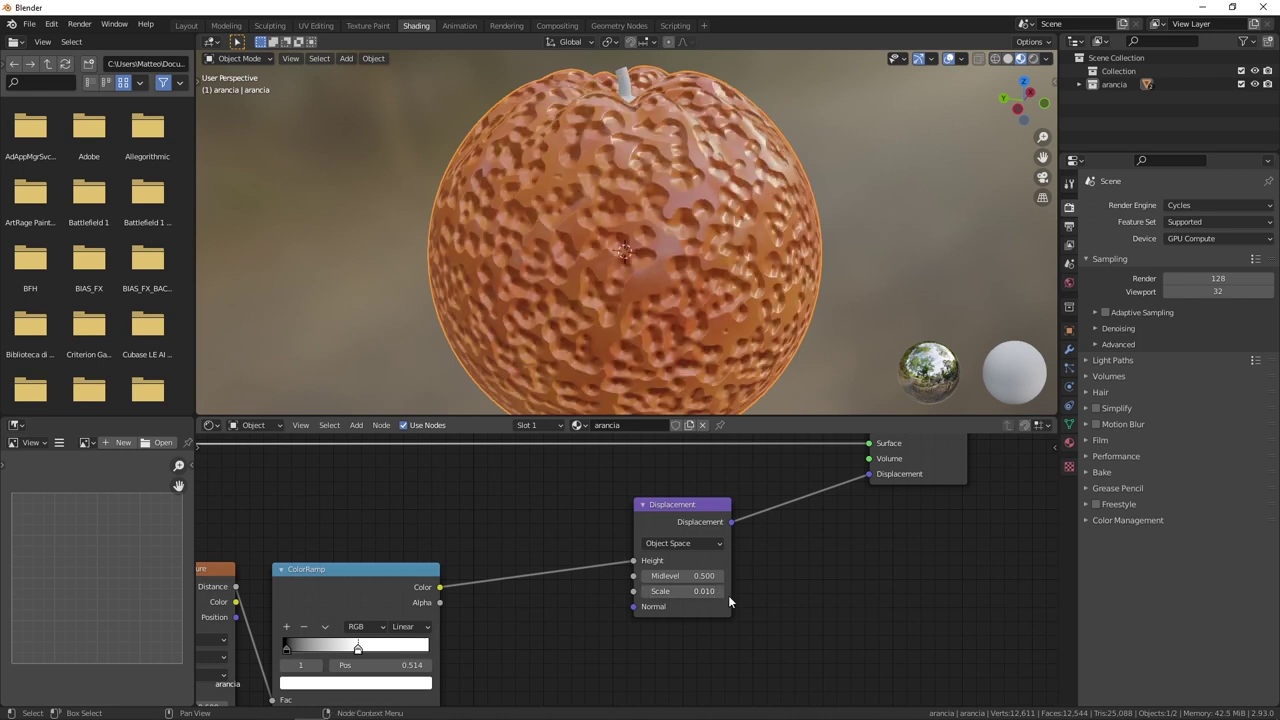
scroll(703, 279, down, 3)
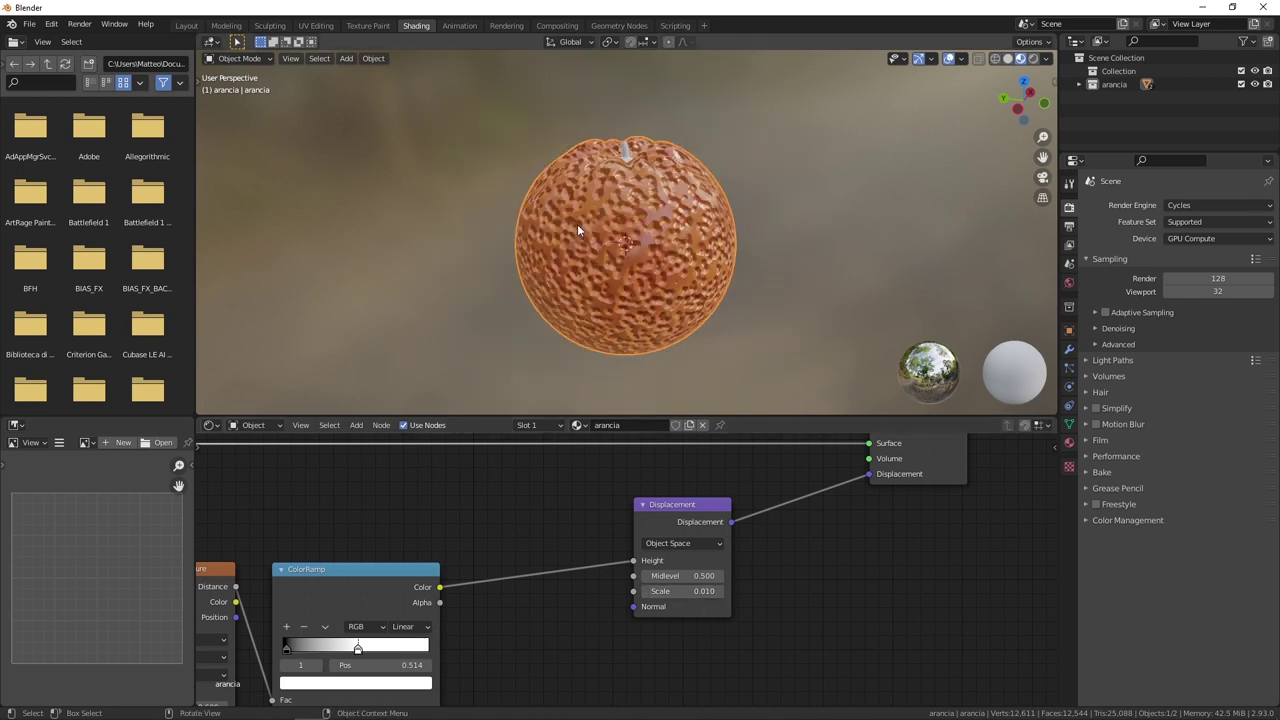
scroll(682, 265, up, 3)
Reframe the node editor and select the ColorRamp's black stop.
middle_drag(654, 233, 589, 399)
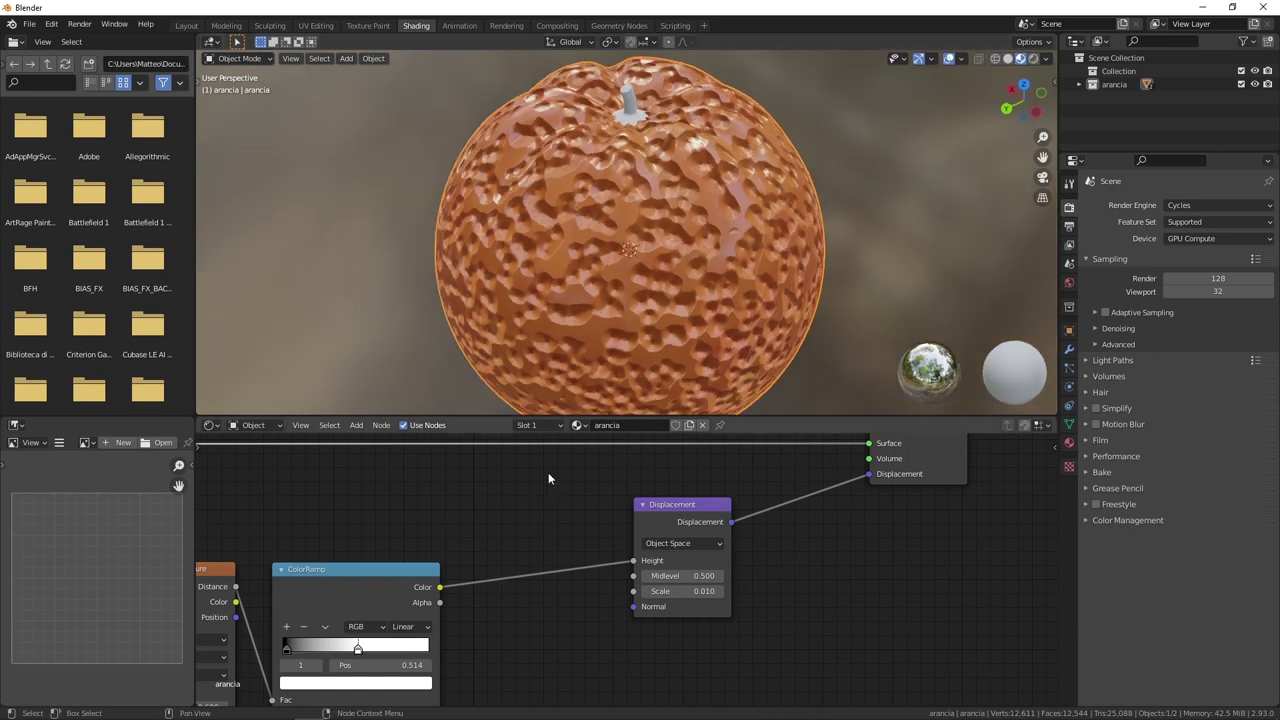
middle_drag(517, 539, 658, 494)
drag(578, 535, 606, 533)
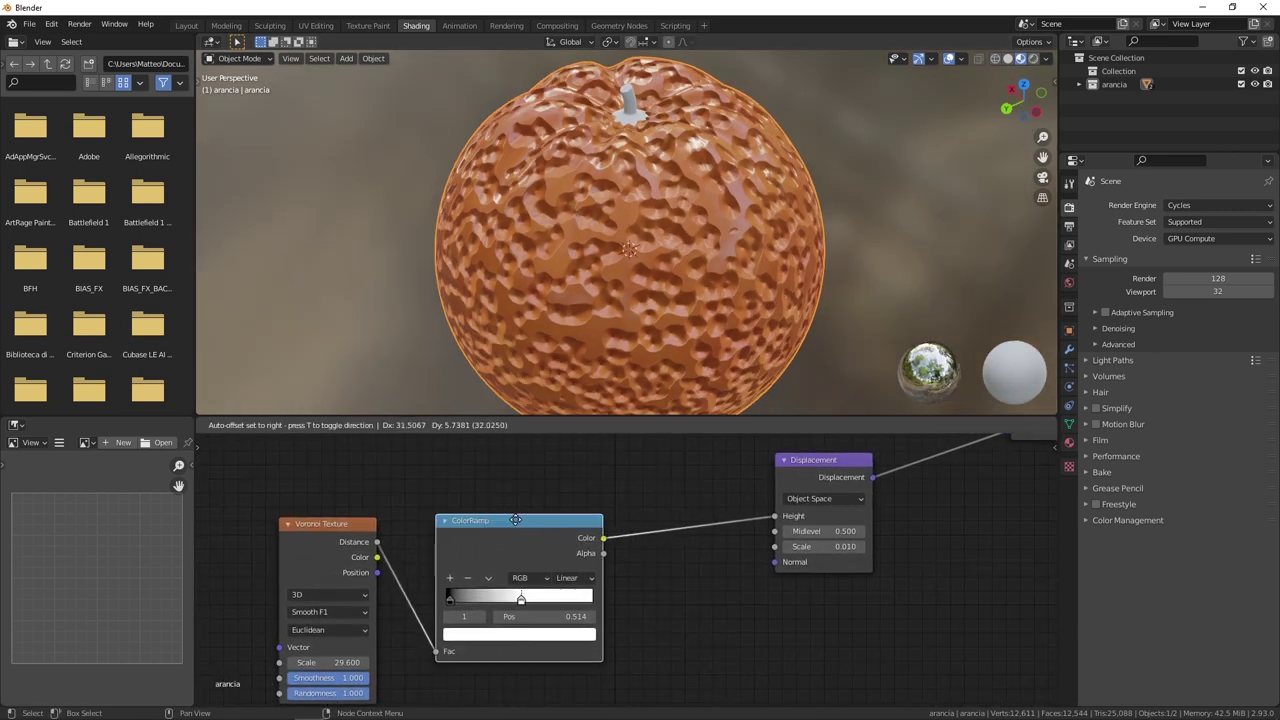
click(455, 597)
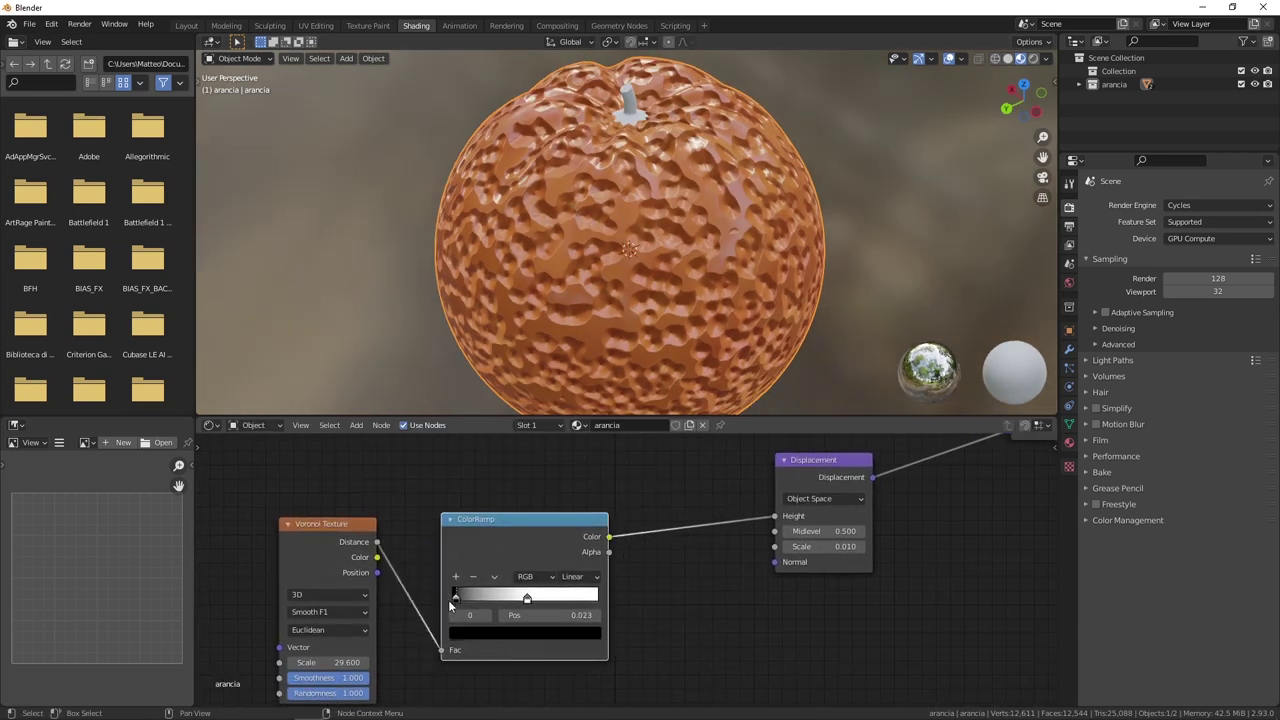
Lighten the black stop slightly and set the white stop's brightness V to 0.5.
click(473, 634)
drag(568, 530, 568, 519)
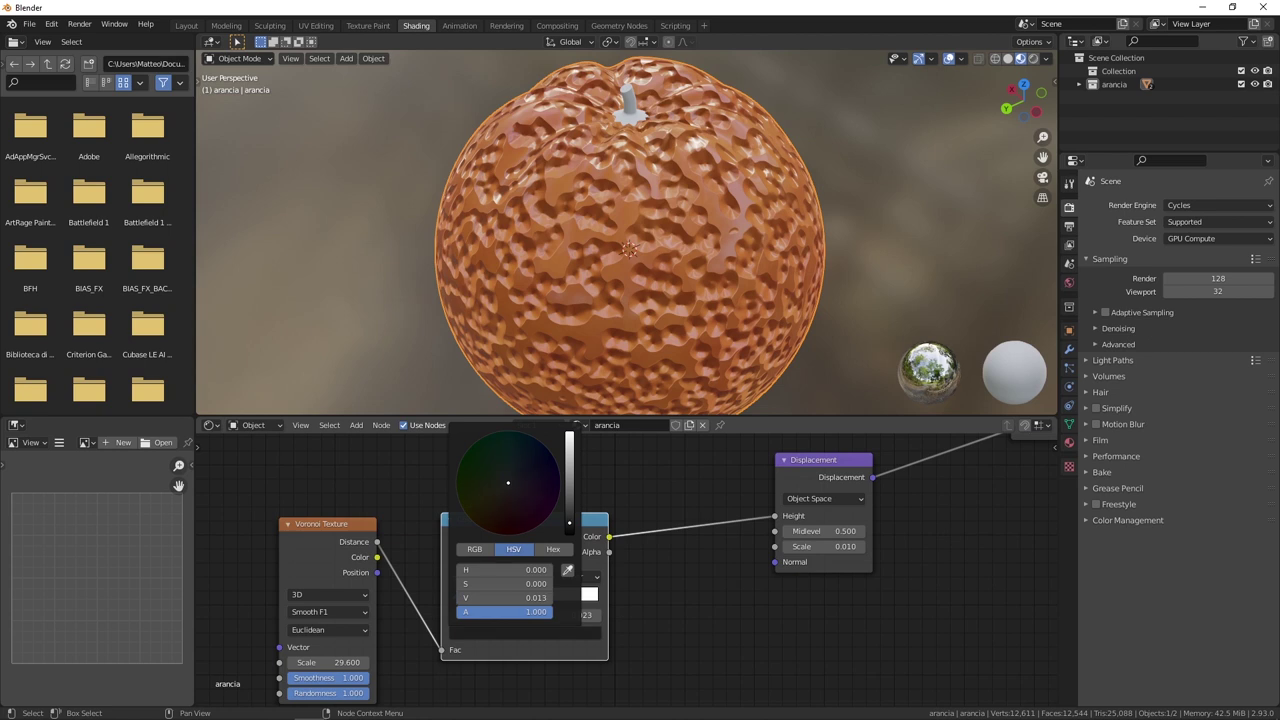
click(527, 597)
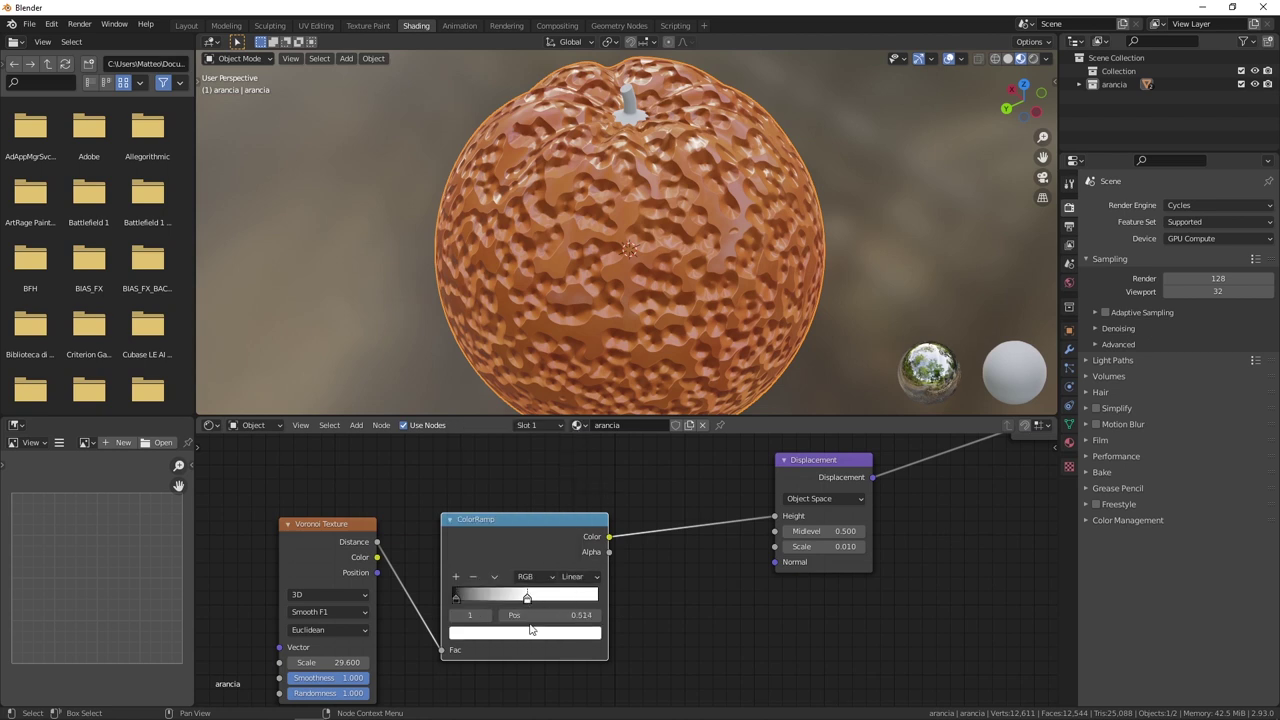
click(534, 634)
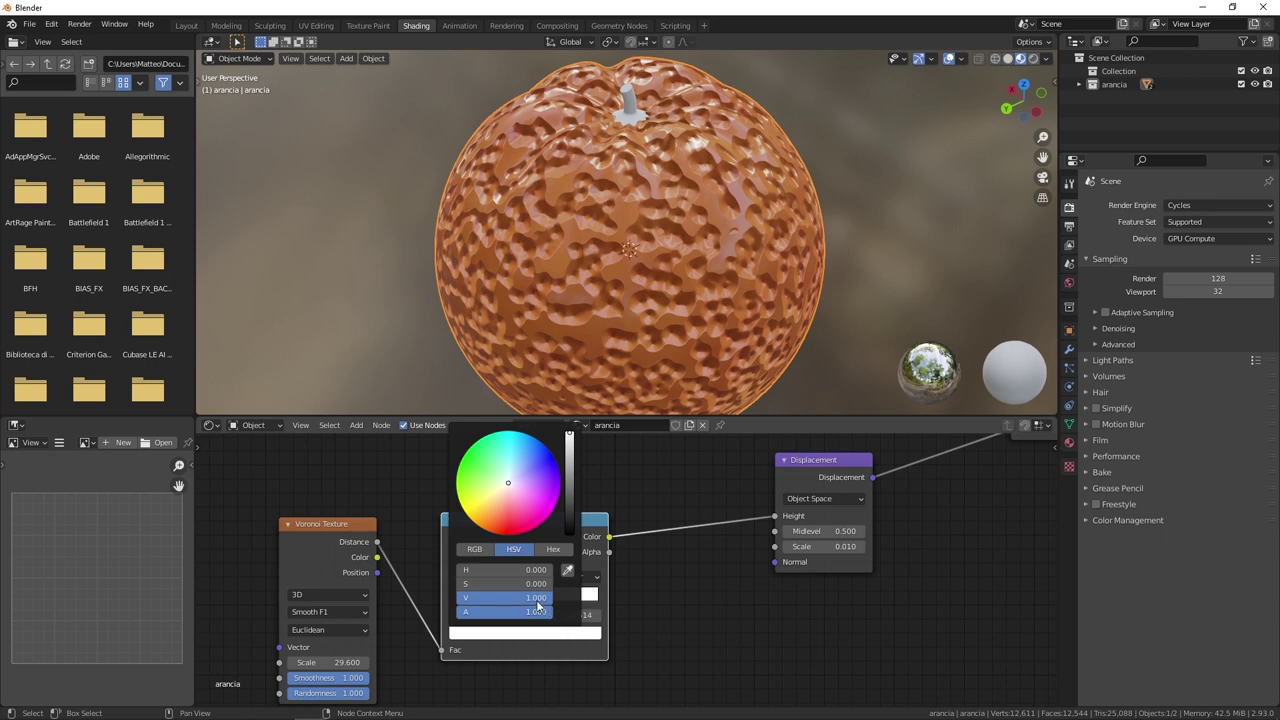
click(530, 597)
text(.5)
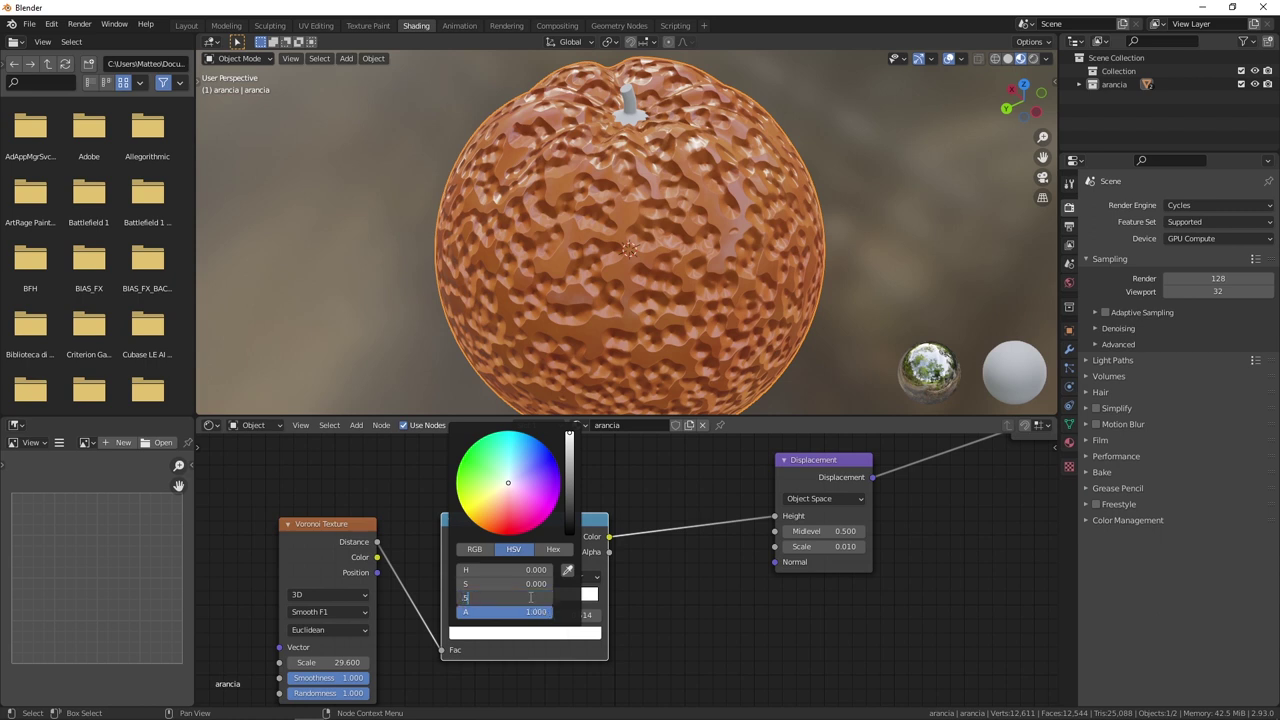
key(Return)
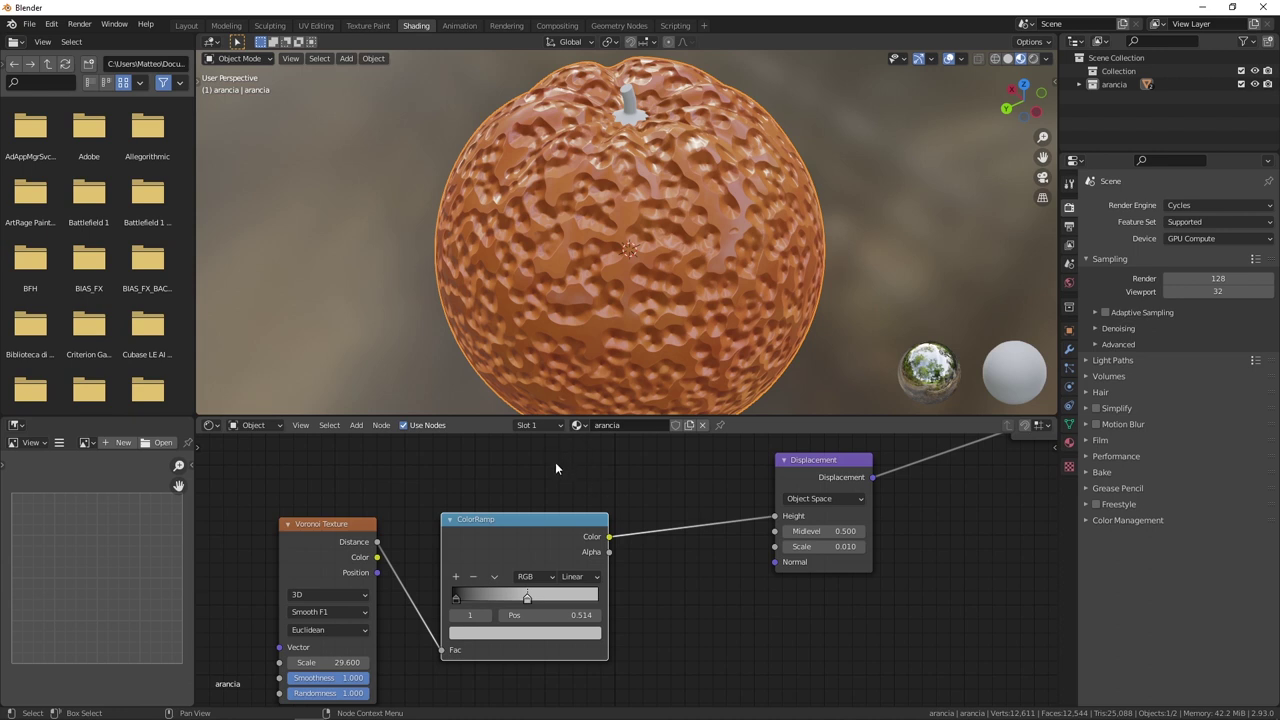
Slide the grey stop toward position 1.000, undoing the final push.
drag(509, 519, 523, 489)
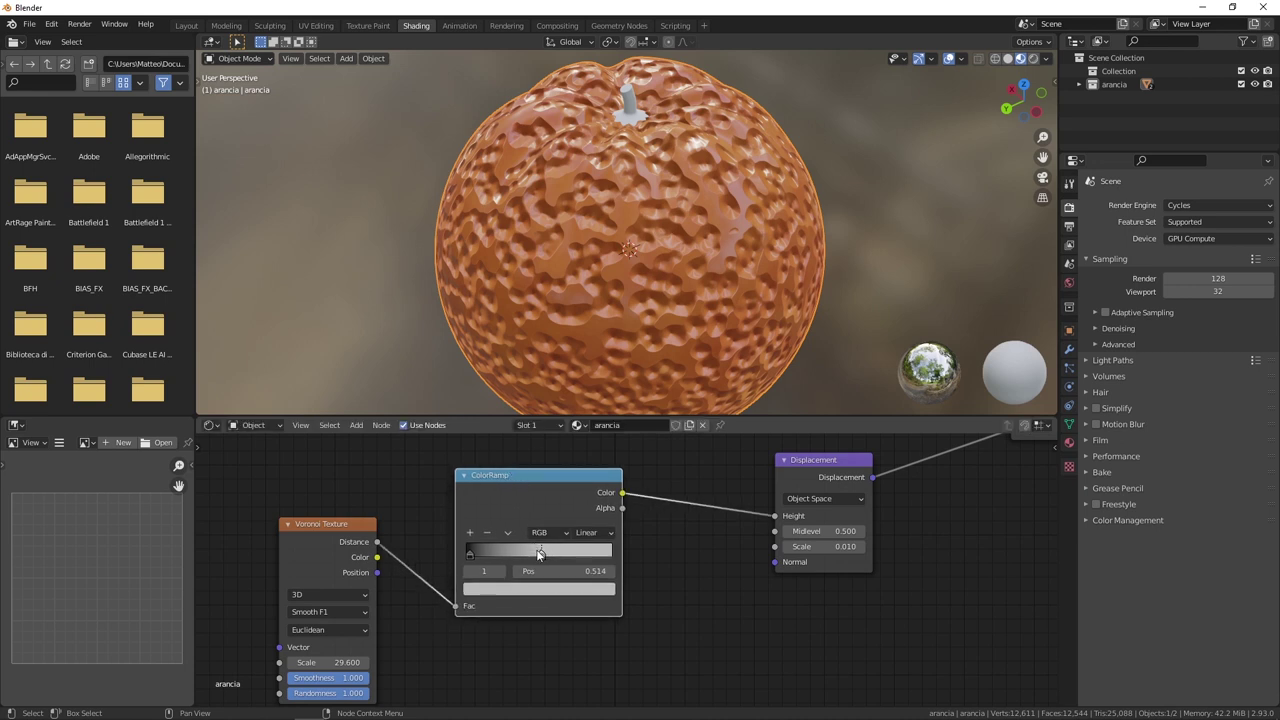
drag(540, 553, 616, 552)
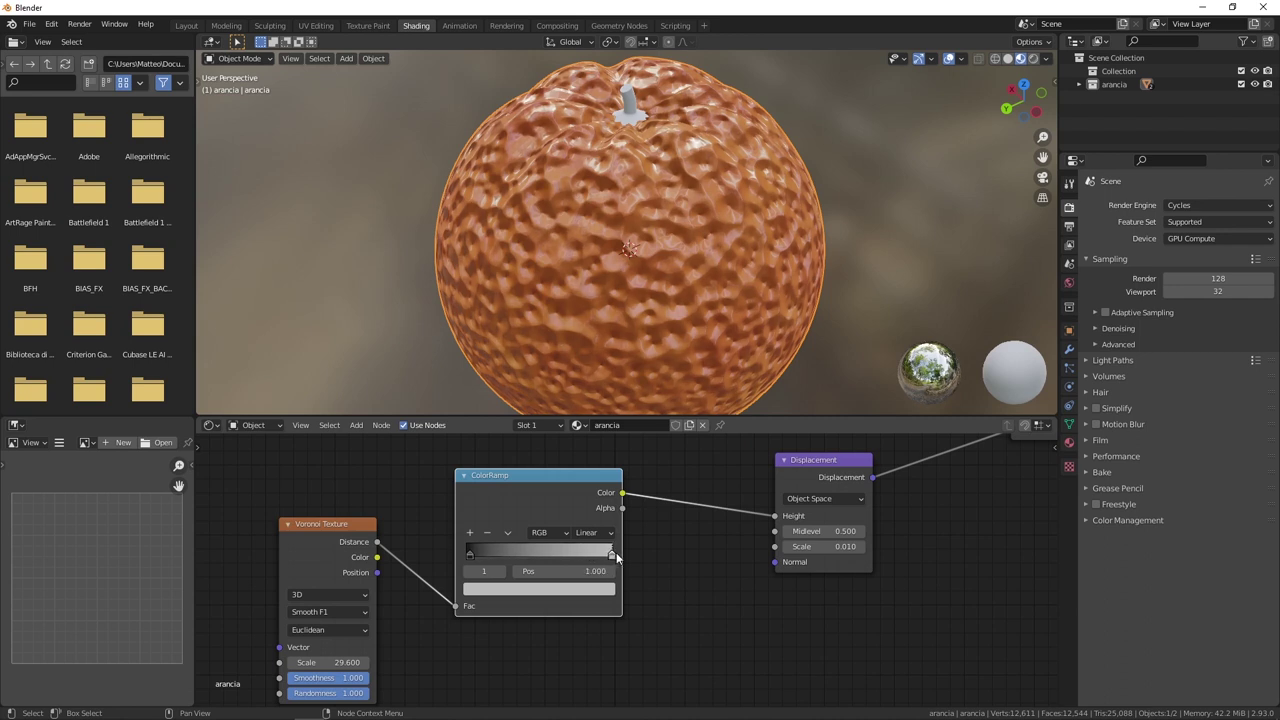
scroll(636, 278, down, 3)
mouse_move(636, 278)
middle_down()
mouse_move(527, 241)
mouse_move(588, 263)
mouse_move(676, 258)
middle_up()
key(ctrl+z)
Set the Displacement node's Scale to 0.001.
scroll(631, 214, up, 3)
scroll(583, 229, down, 3)
scroll(673, 228, up, 3)
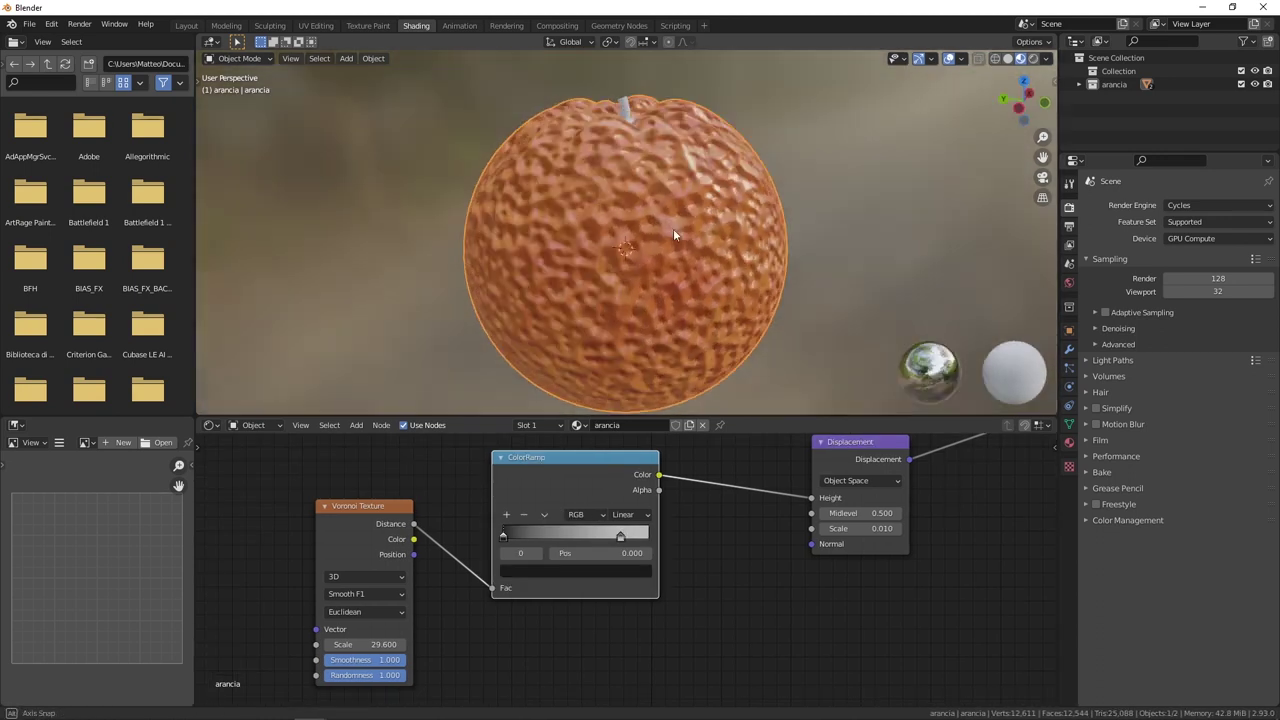
scroll(672, 249, up, 2)
scroll(672, 249, up, 1)
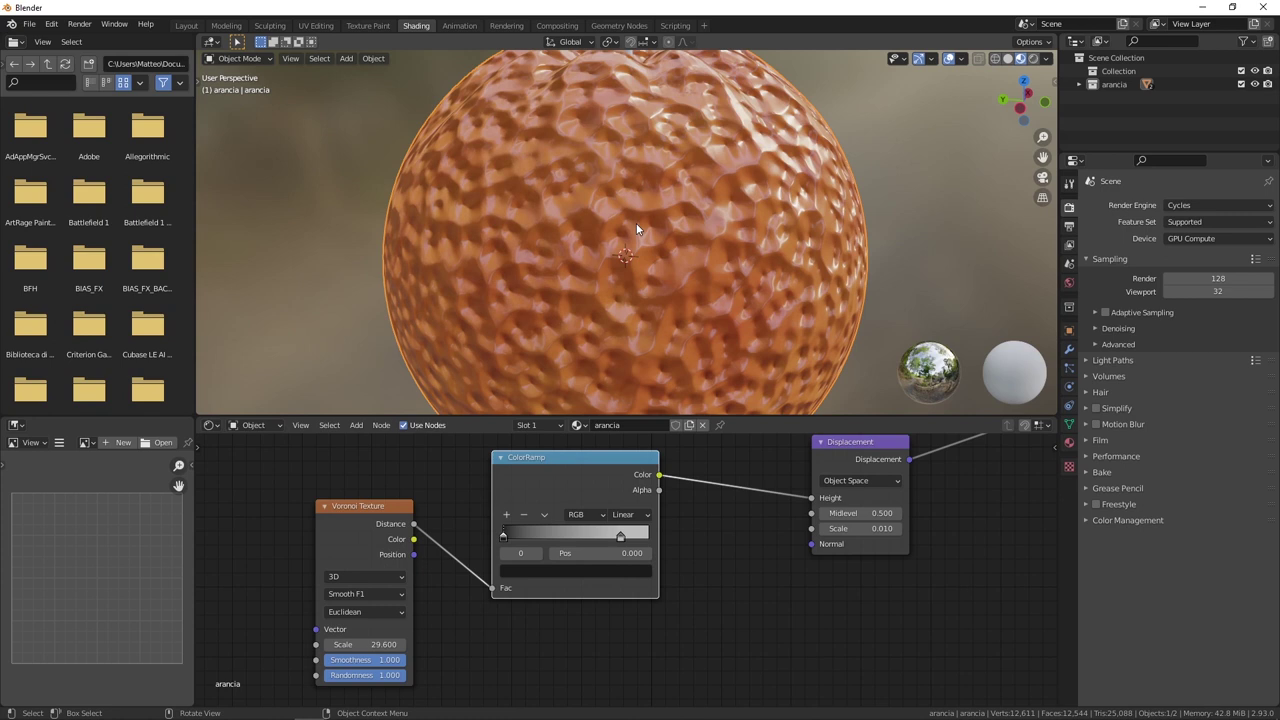
click(866, 528)
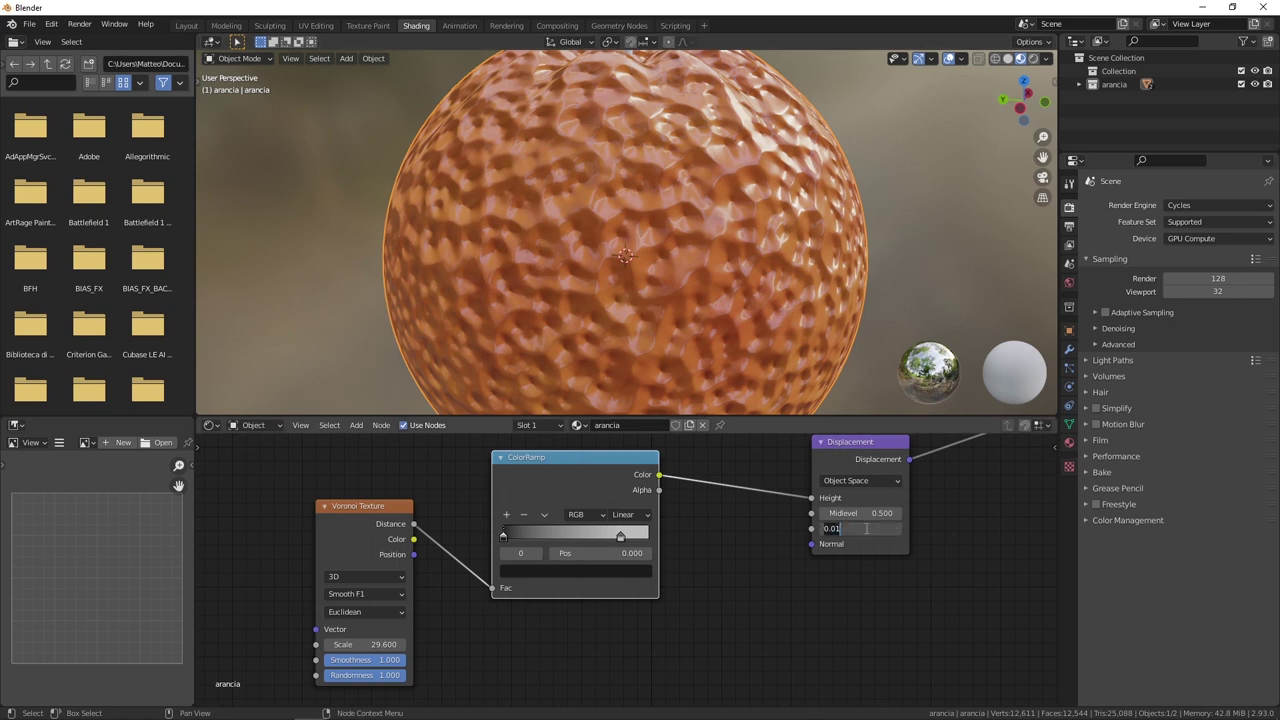
text(0)
key(Return)
mouse_move(468, 208)
middle_down()
mouse_move(688, 190)
mouse_move(626, 206)
mouse_move(548, 305)
middle_up()
Shift the ramp stops, black to 0.050, and raise the Voronoi Scale to 36.4.
drag(618, 537, 577, 533)
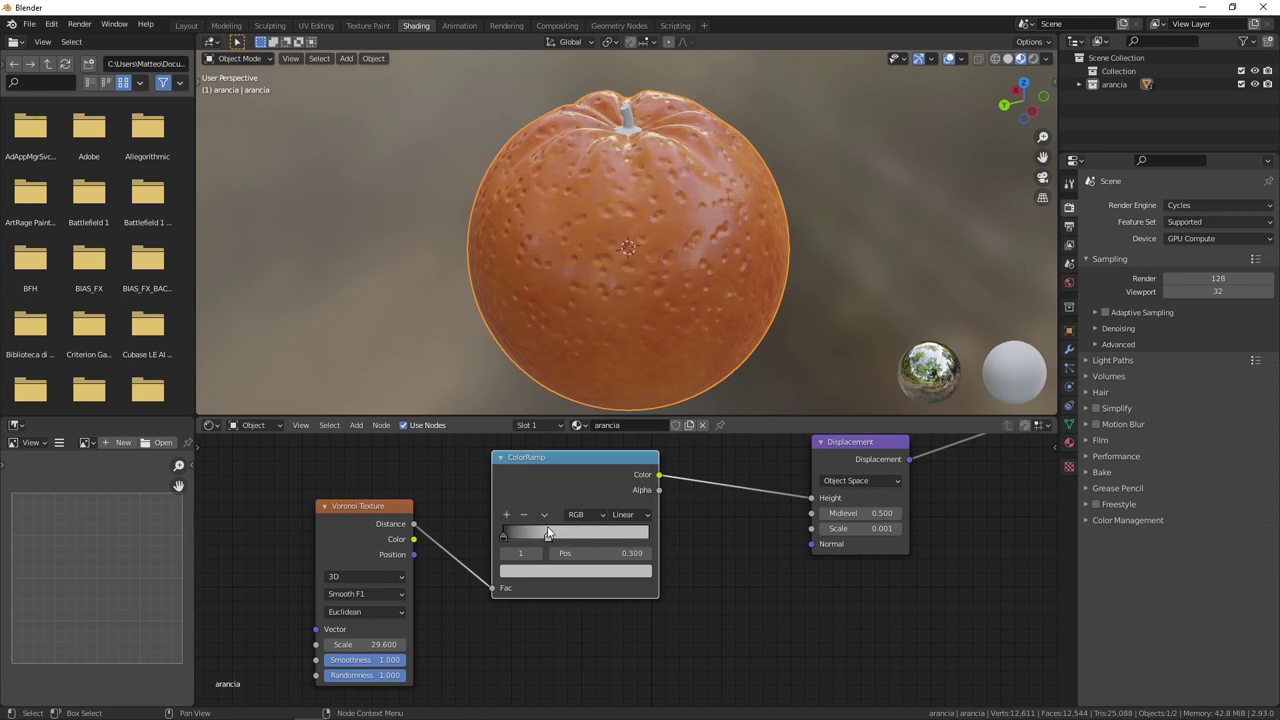
drag(577, 533, 635, 537)
click(506, 533)
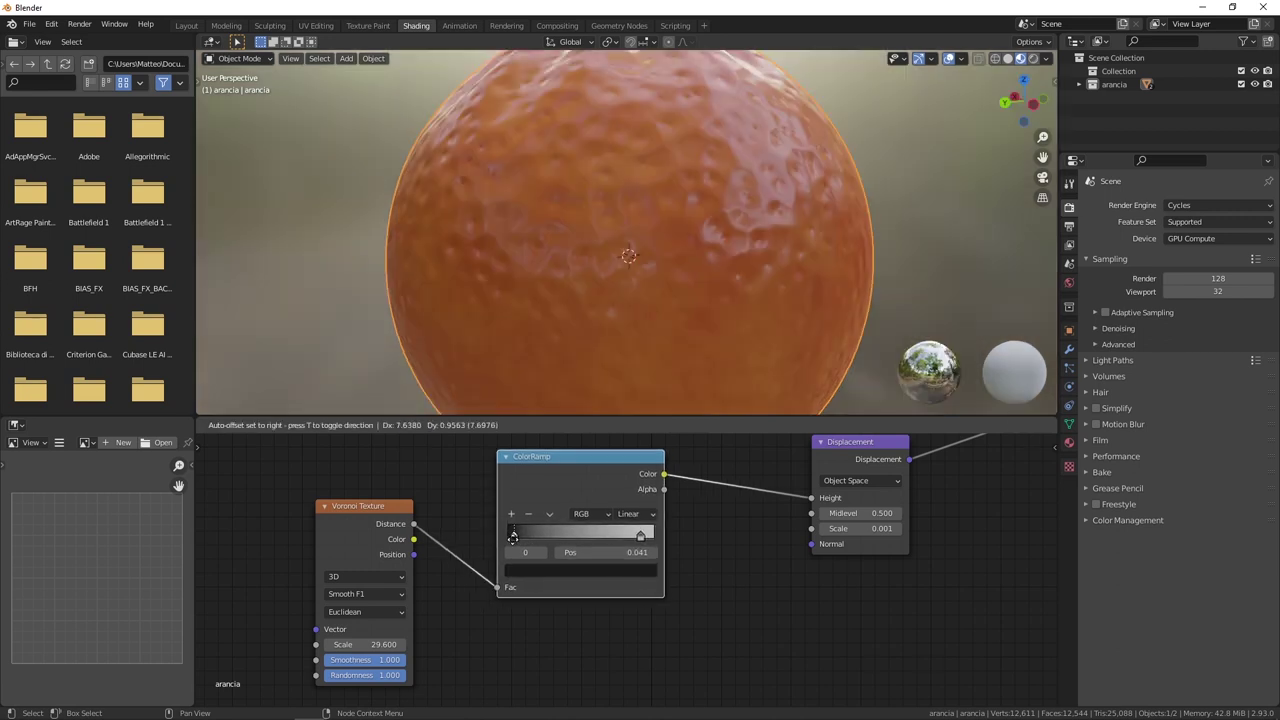
drag(508, 537, 513, 537)
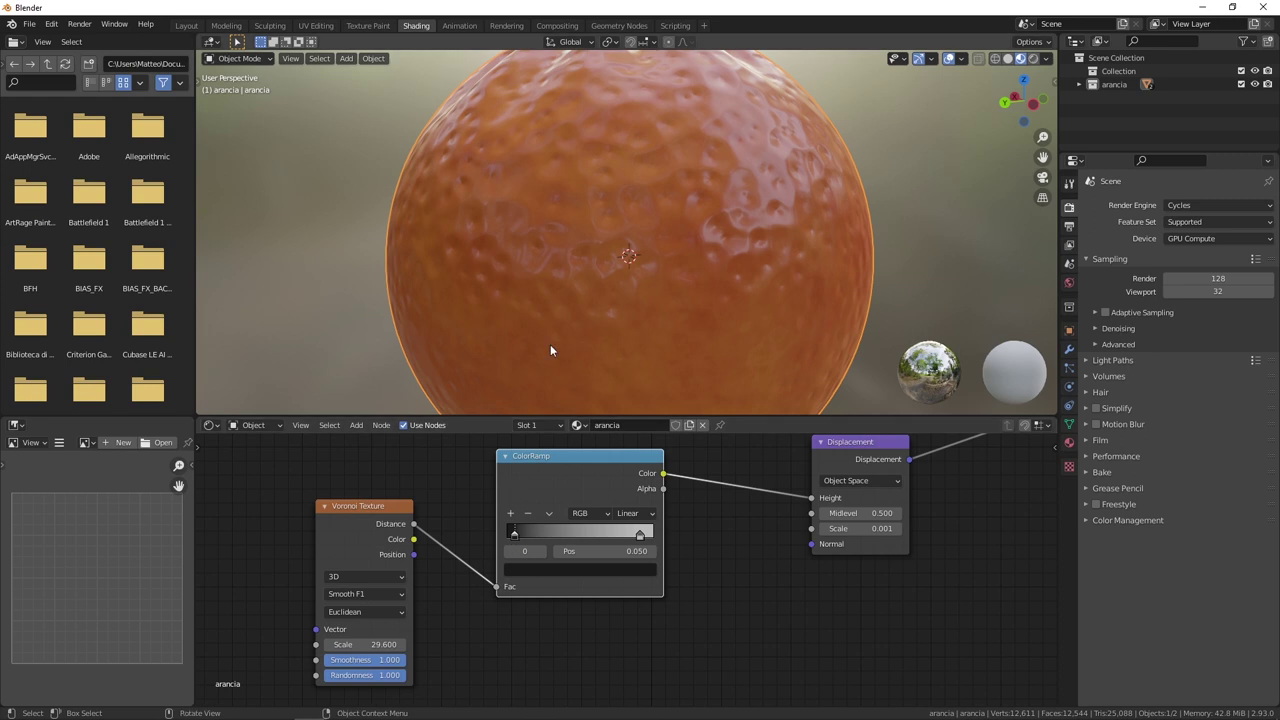
drag(381, 505, 395, 489)
drag(378, 628, 416, 628)
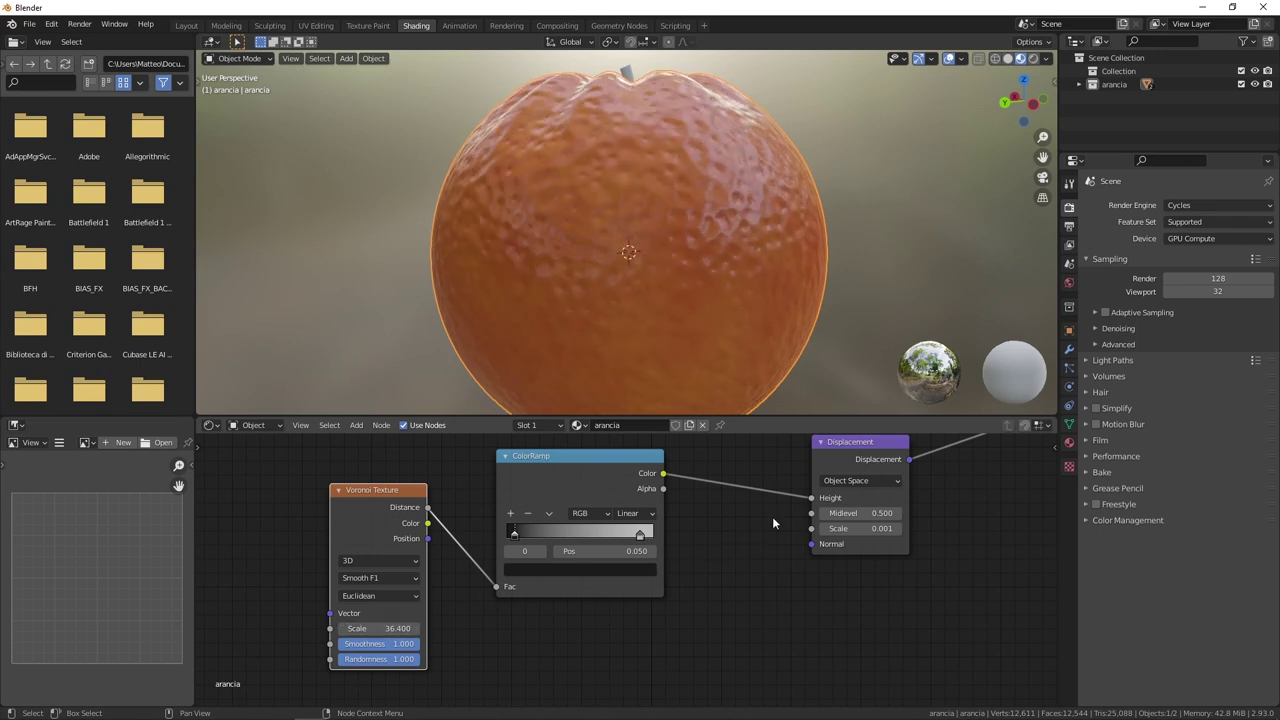
Darken a ColorRamp stop's colour to a very dark grey, about V 0.07.
click(520, 600)
click(584, 522)
mouse_move(584, 521)
mouse_down()
mouse_move(584, 481)
mouse_move(584, 520)
mouse_up()
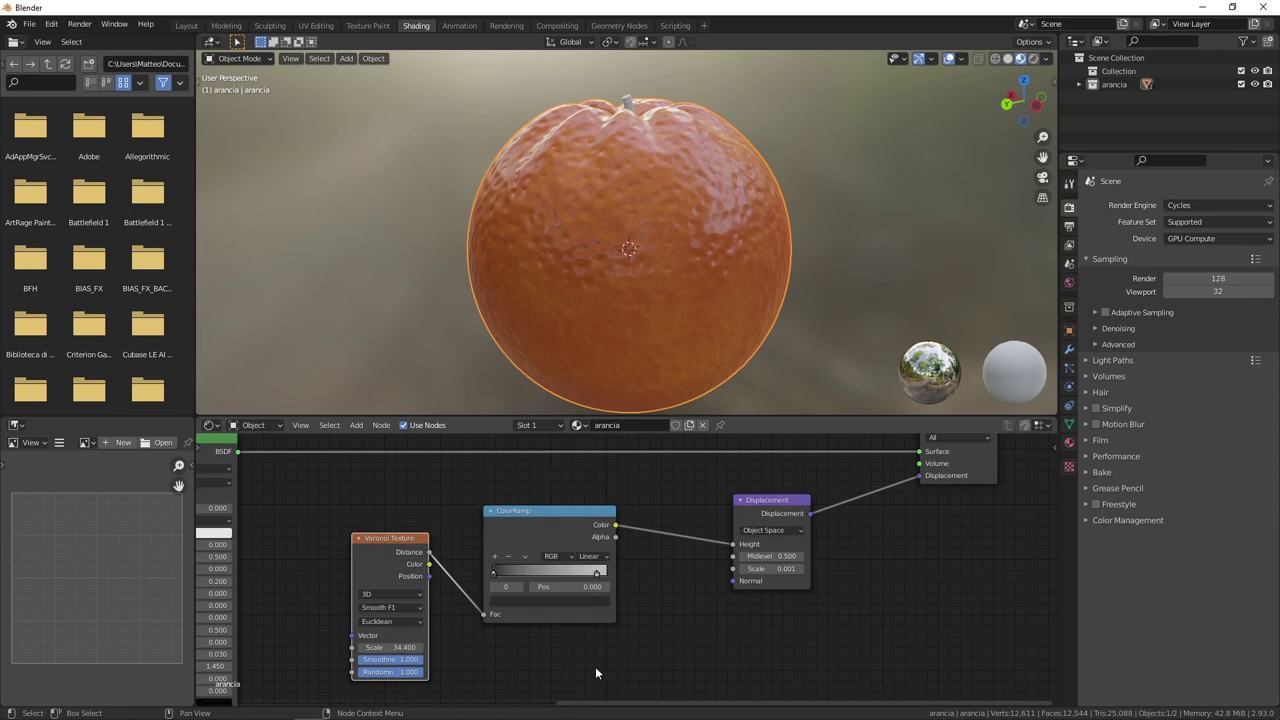
click(576, 602)
drag(584, 511, 584, 494)
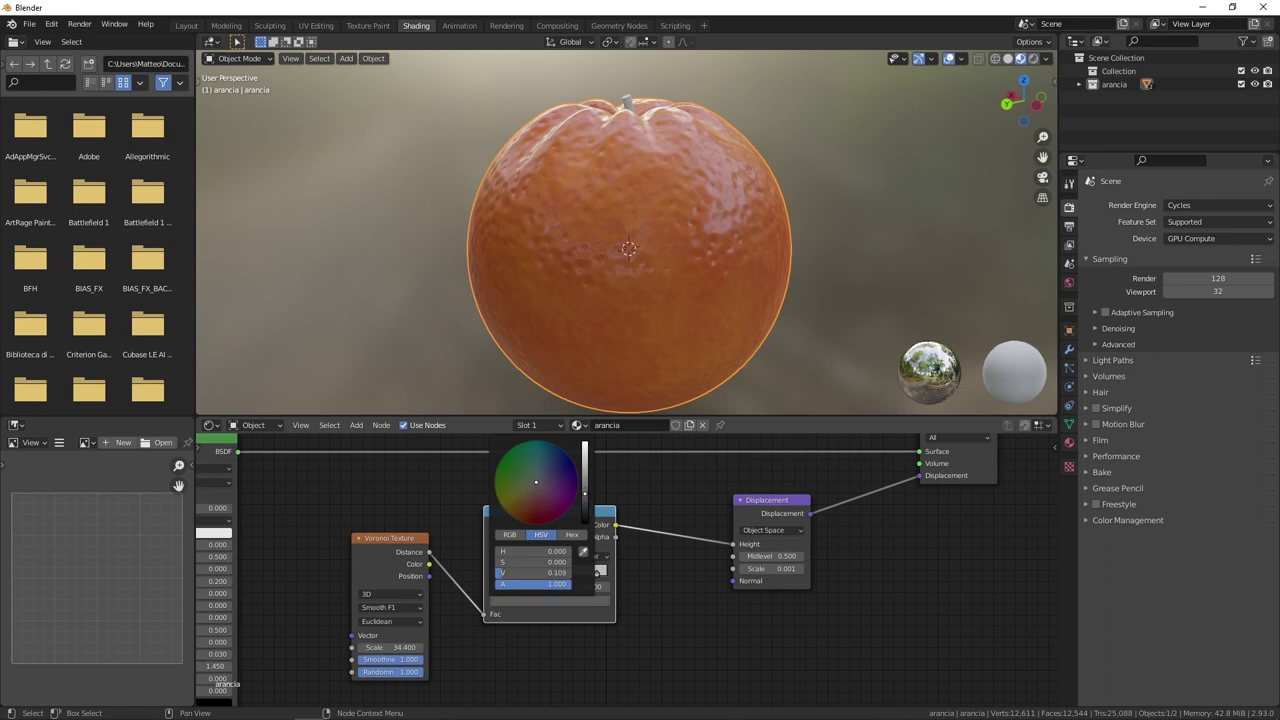
Inspect the orange's stem end, then switch to the Layout workspace.
scroll(480, 240, up, 4)
mouse_move(570, 250)
middle_down()
mouse_move(747, 255)
mouse_move(689, 267)
mouse_move(768, 268)
middle_up()
scroll(624, 252, down, 2)
mouse_move(624, 252)
middle_down()
mouse_move(719, 342)
mouse_move(574, 187)
mouse_move(638, 204)
mouse_move(601, 57)
mouse_move(626, 279)
middle_up()
scroll(631, 238, up, 3)
scroll(635, 224, down, 3)
scroll(574, 187, down, 1)
scroll(619, 236, up, 3)
mouse_move(618, 236)
middle_down()
mouse_move(631, 337)
mouse_move(606, 163)
mouse_move(651, 320)
mouse_move(668, 252)
middle_up()
scroll(651, 320, down, 2)
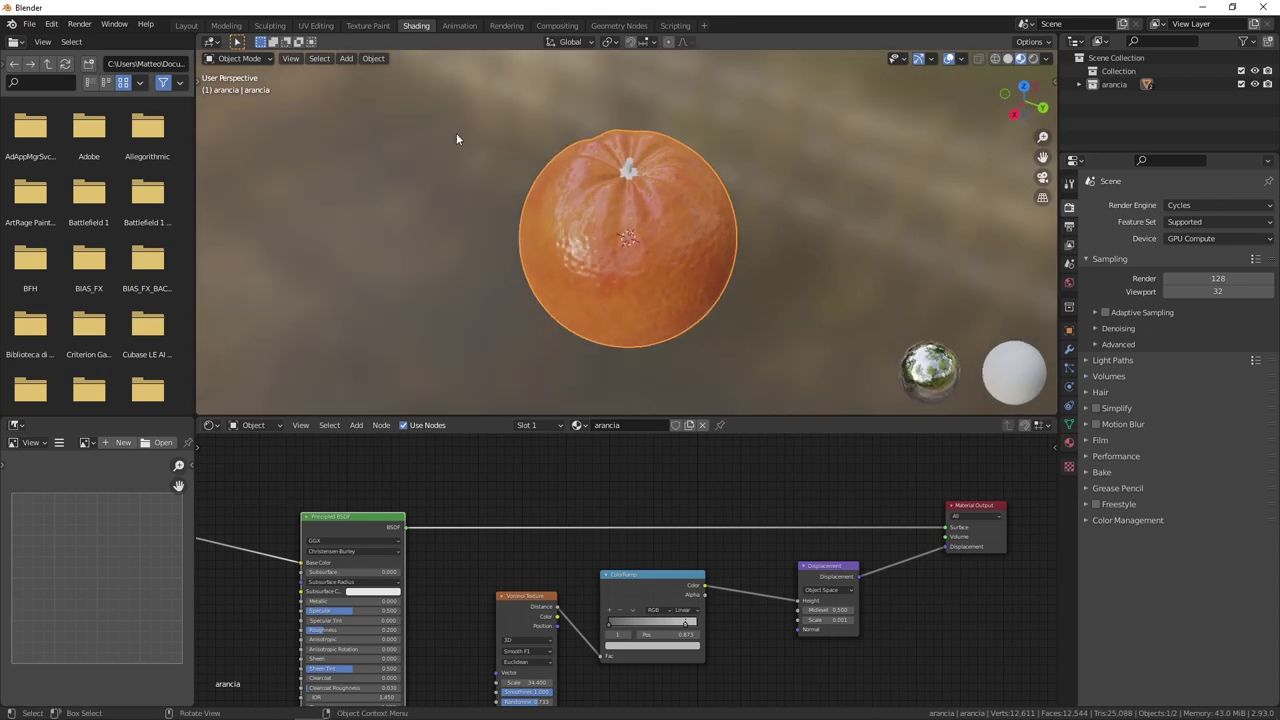
click(186, 25)
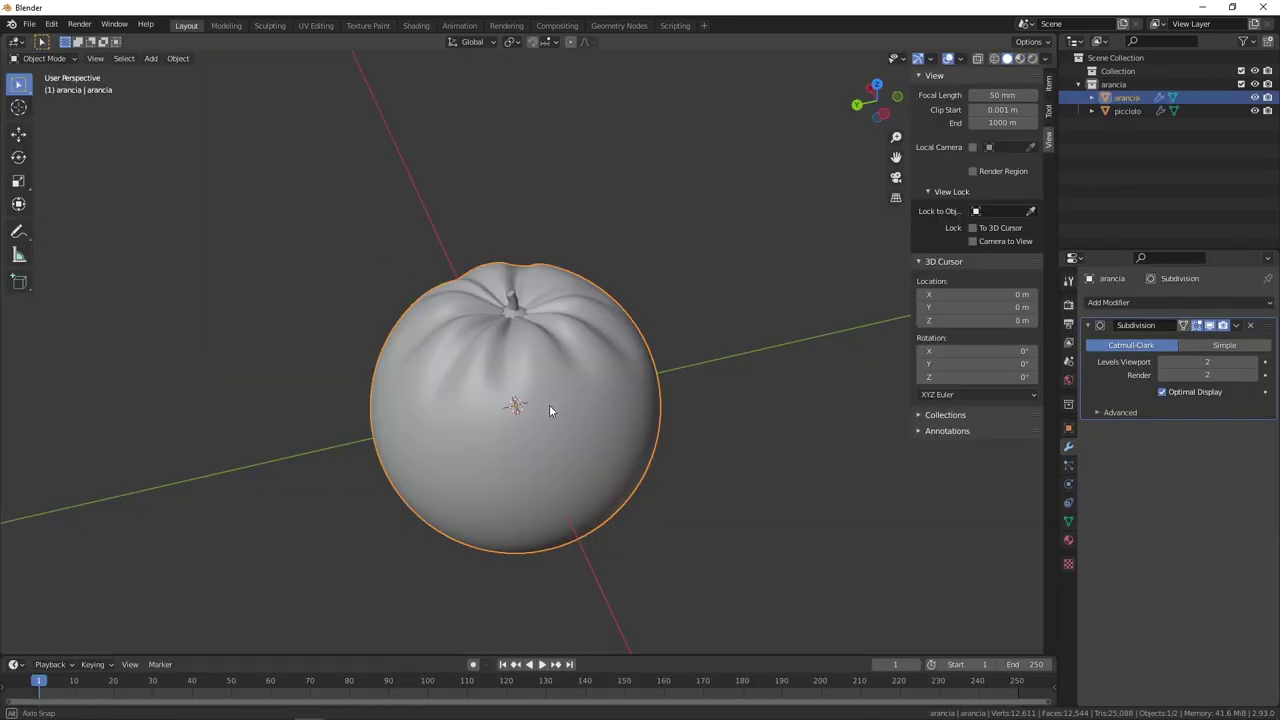
Enter Edit Mode on the orange and select the edge ring around its top pole.
mouse_move(549, 404)
middle_down()
mouse_move(531, 294)
mouse_move(557, 366)
mouse_move(583, 317)
mouse_move(474, 379)
mouse_move(551, 486)
mouse_move(571, 386)
mouse_move(627, 364)
mouse_move(592, 410)
mouse_move(595, 445)
mouse_move(554, 429)
mouse_move(571, 397)
mouse_move(528, 533)
mouse_move(525, 360)
mouse_move(548, 395)
mouse_move(614, 423)
mouse_move(530, 300)
middle_up()
scroll(553, 353, up, 4)
key(Tab)
scroll(522, 291, up, 3)
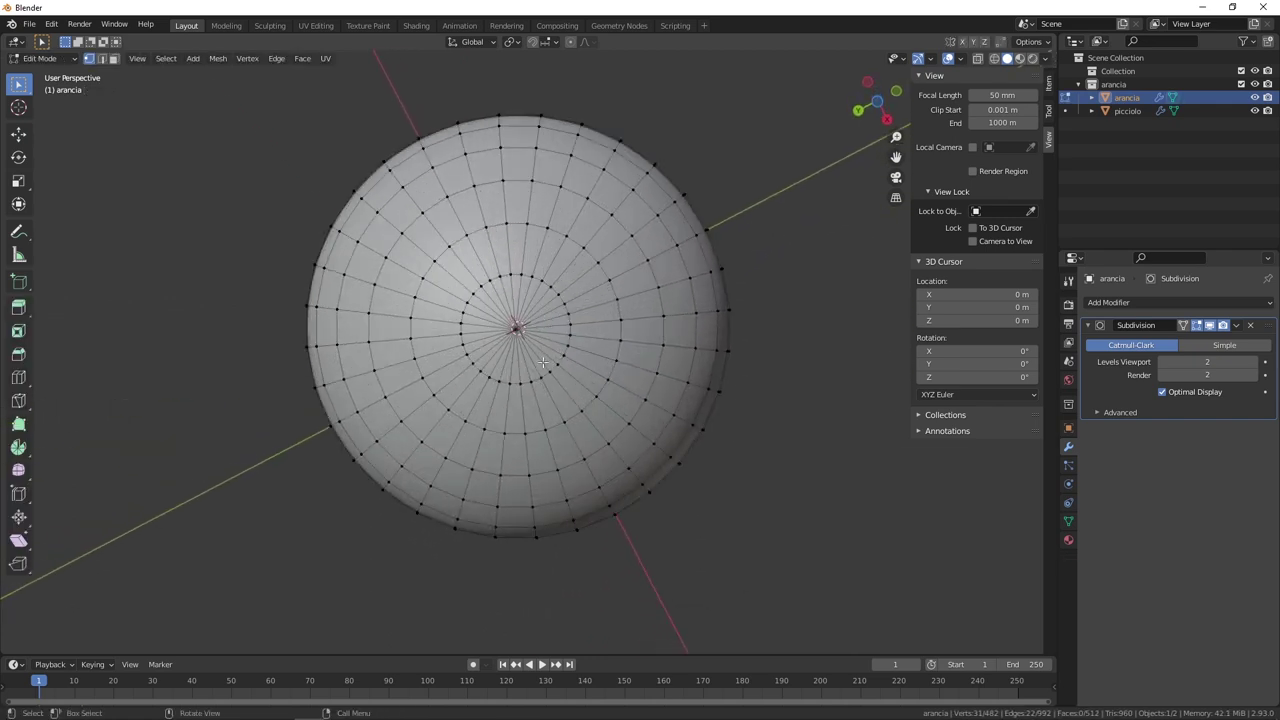
scroll(522, 291, up, 4)
middle_drag(549, 146, 548, 195)
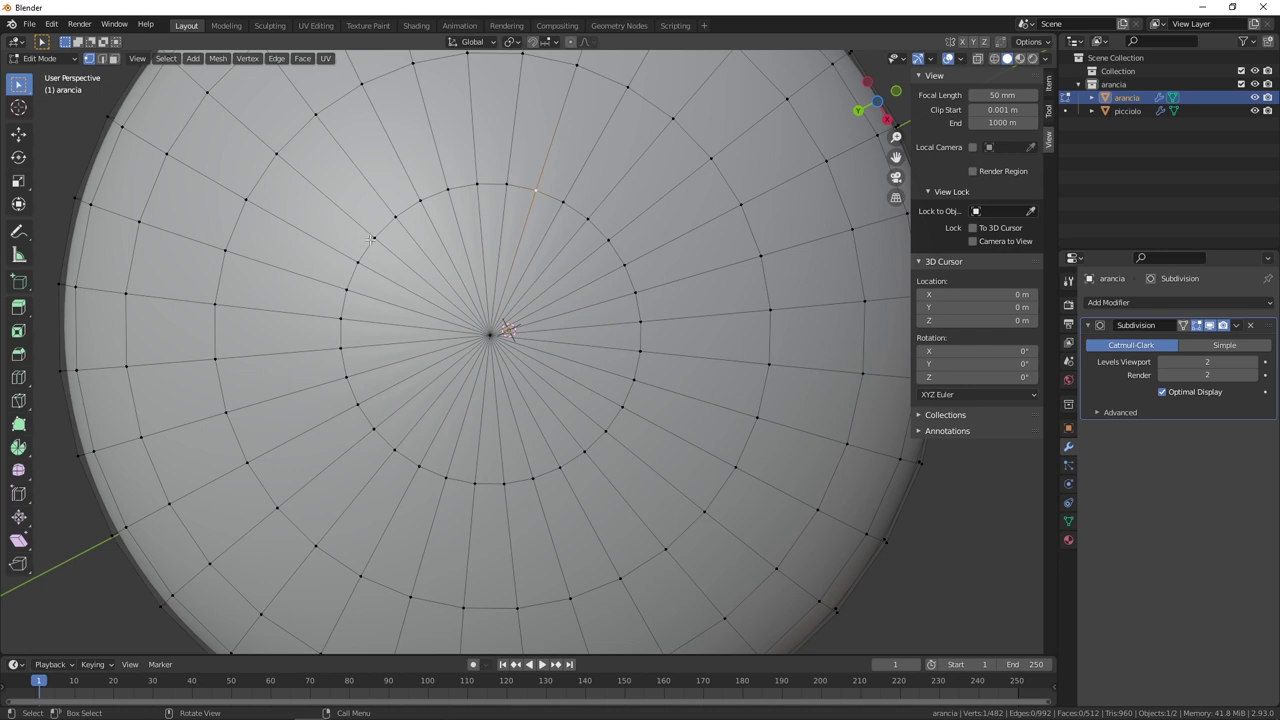
alt+click(551, 203)
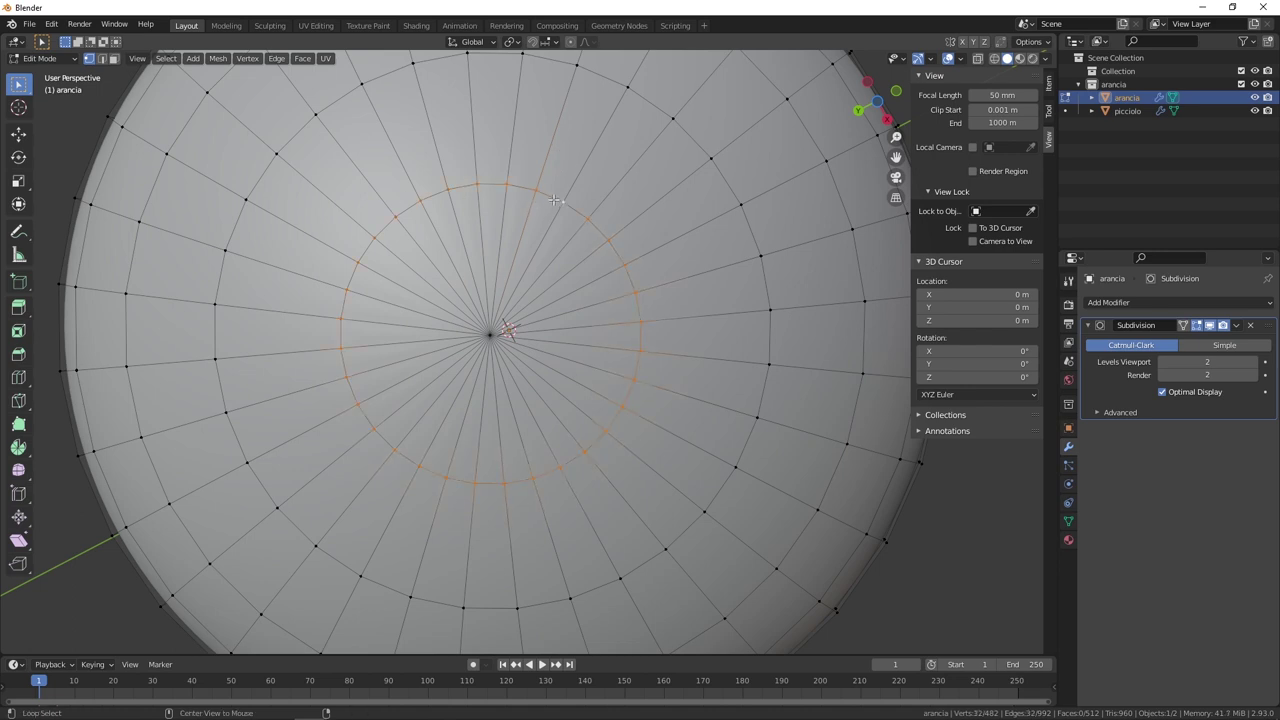
Bevel the pole ring into two loops and start sliding one toward the pole.
scroll(551, 203, down, 5)
scroll(580, 250, up, 2)
scroll(603, 288, up, 2)
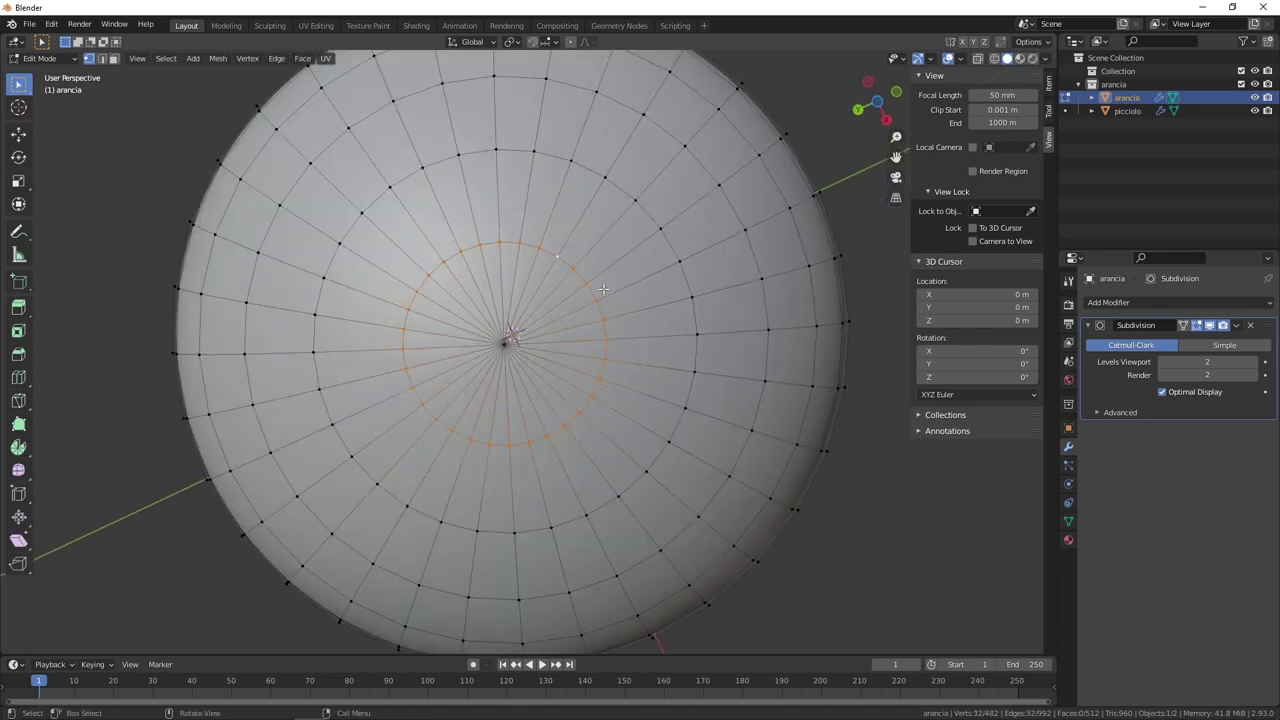
key(ctrl+b)
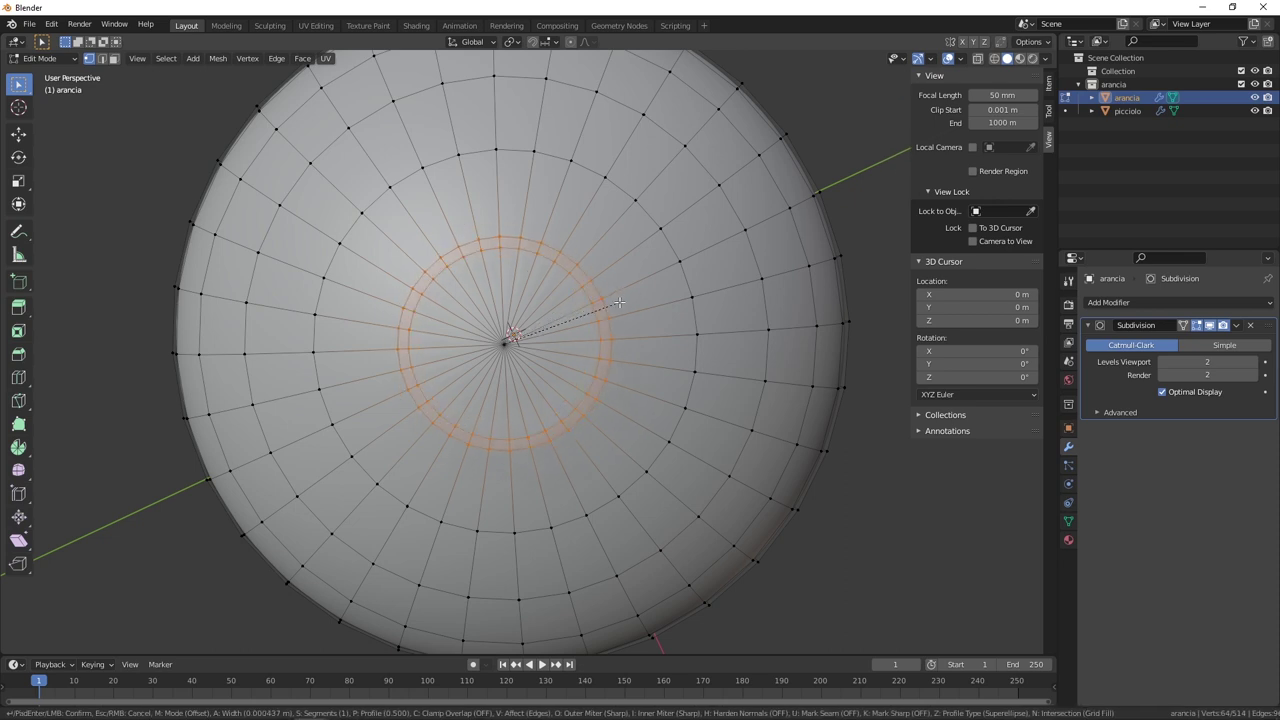
click(619, 302)
scroll(527, 254, up, 2)
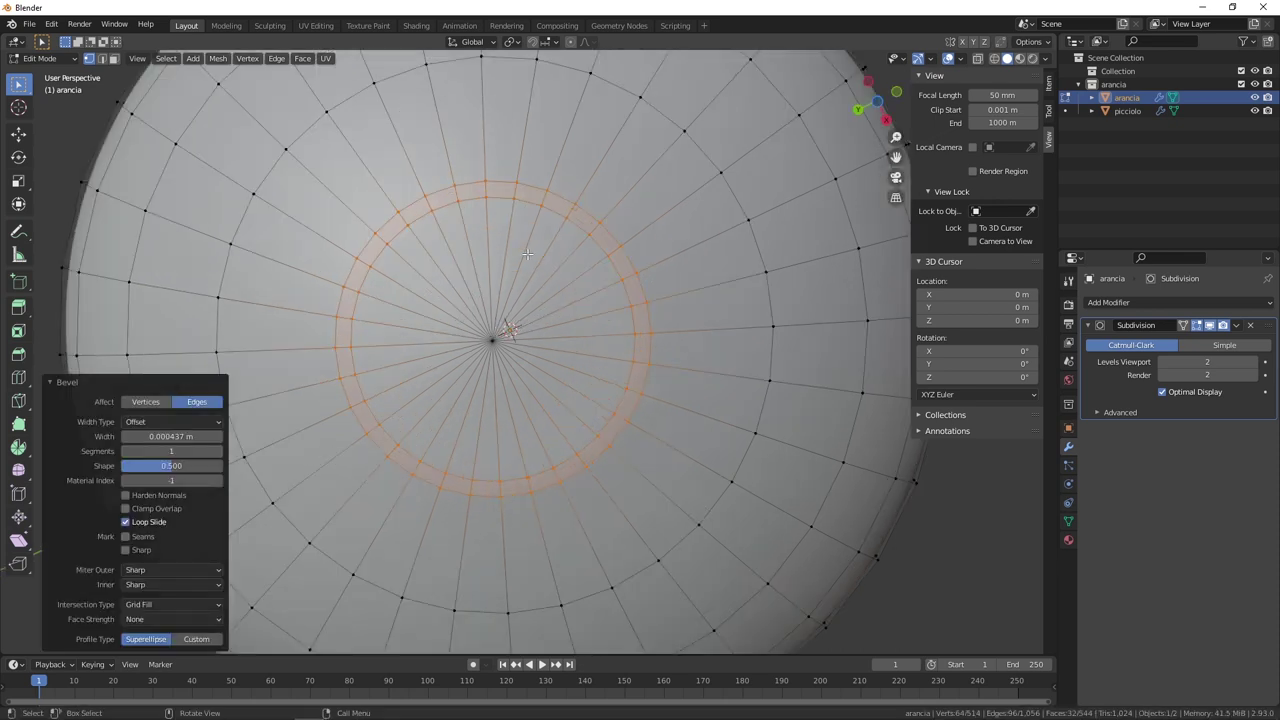
alt+click(576, 222)
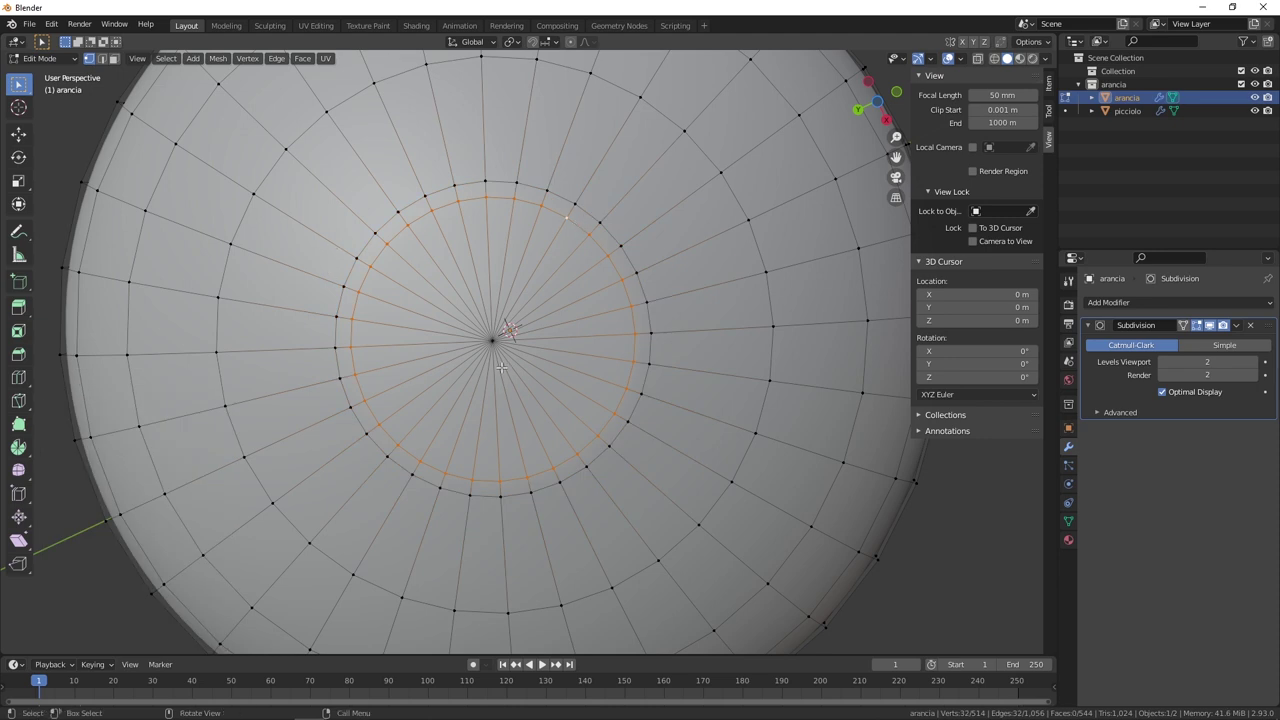
key(g)
key(g)
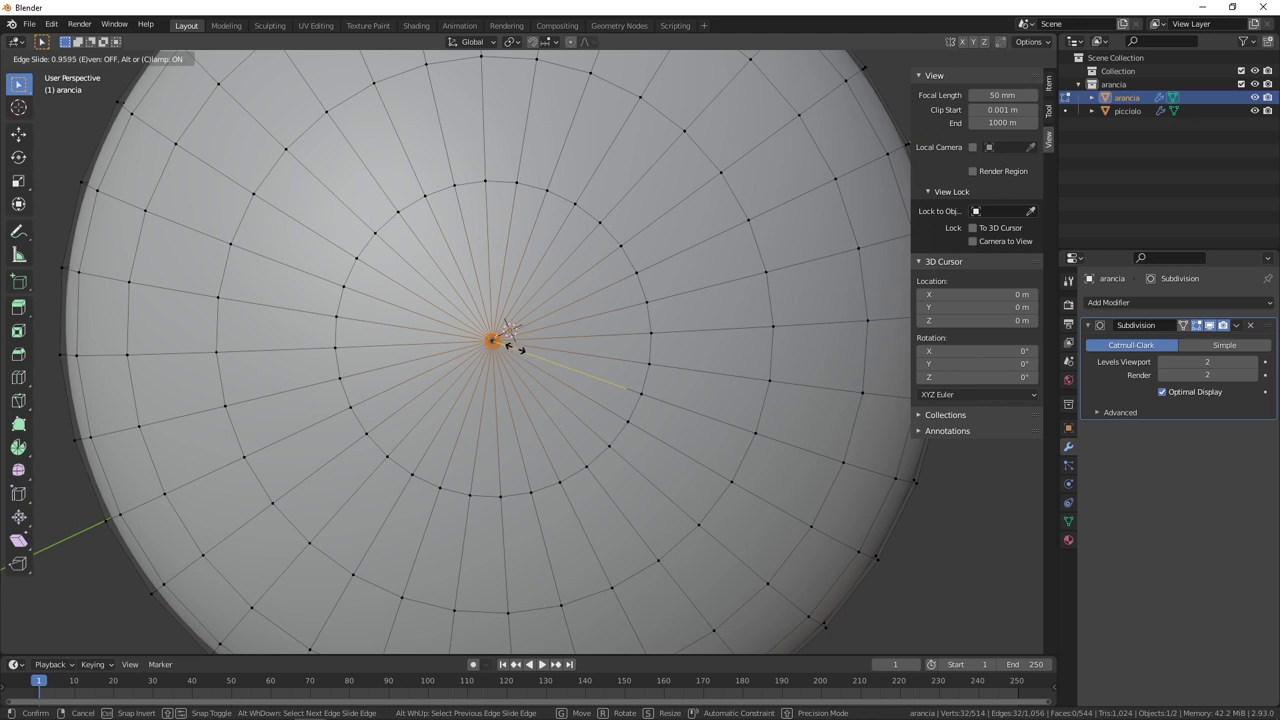
Confirm the slid loop and add a loop cut at factor -0.957 tight around the pole.
click(510, 333)
key(KP_Decimal)
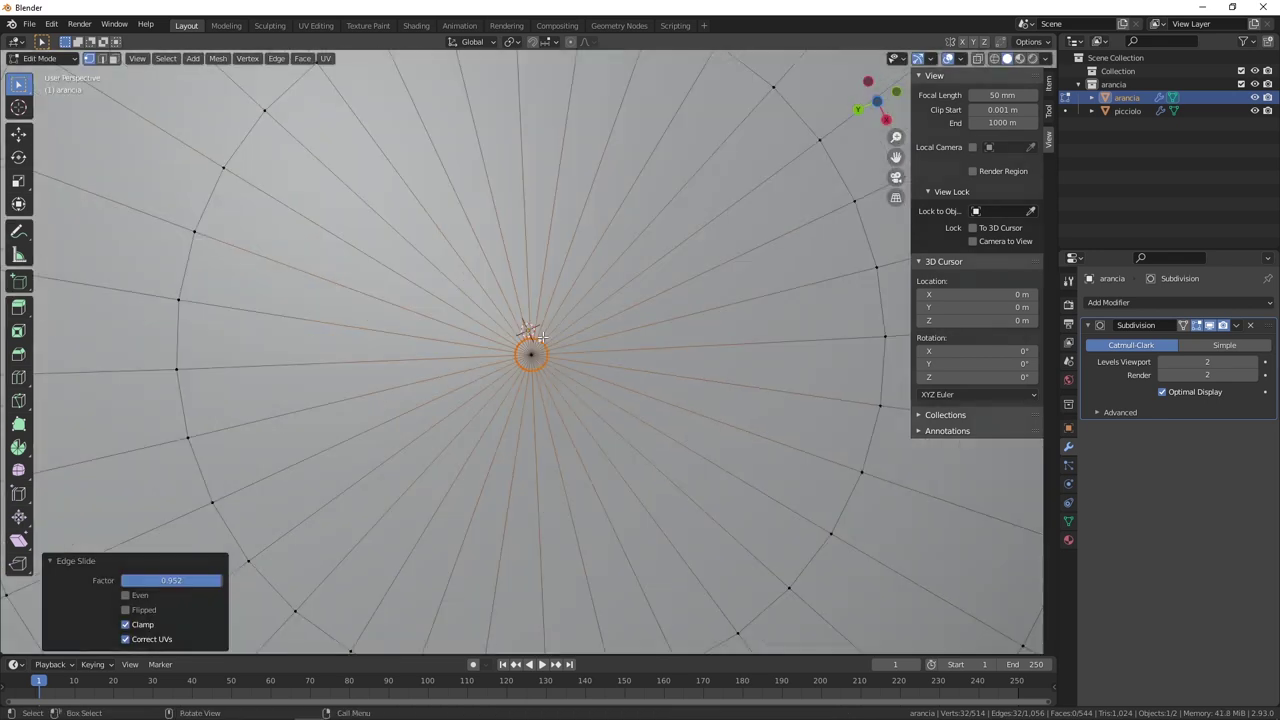
key(ctrl+r)
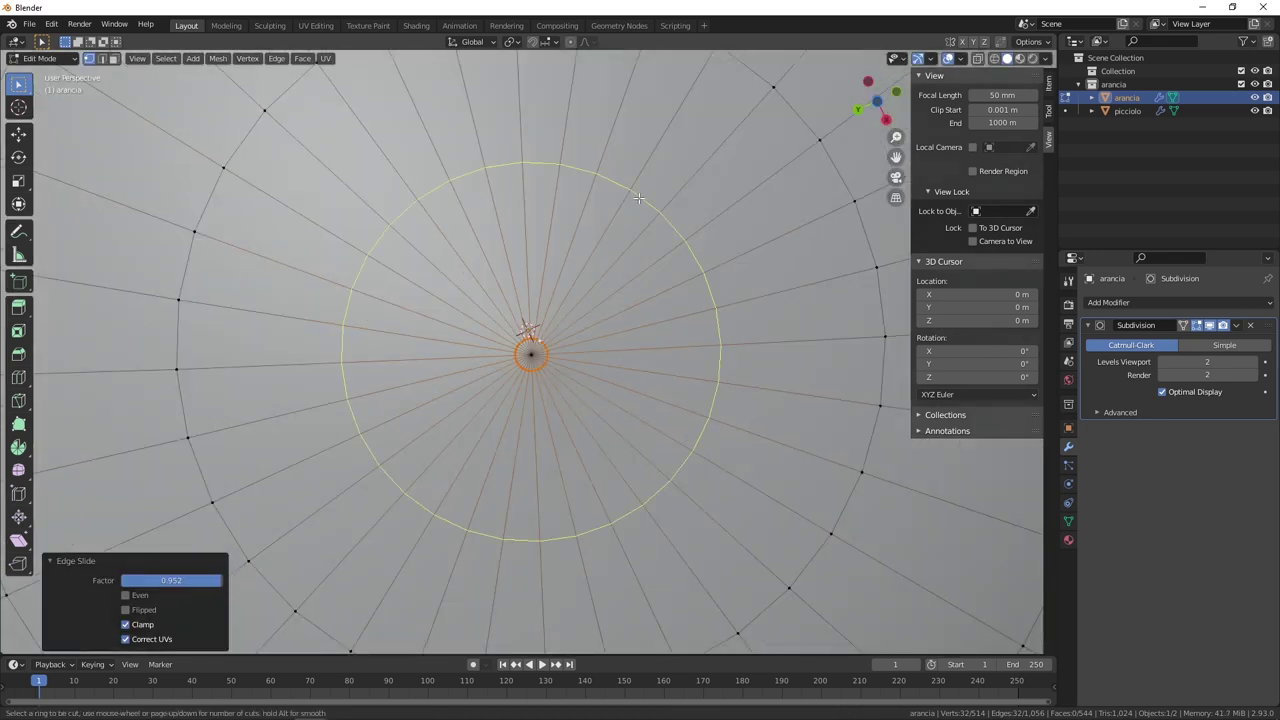
click(638, 199)
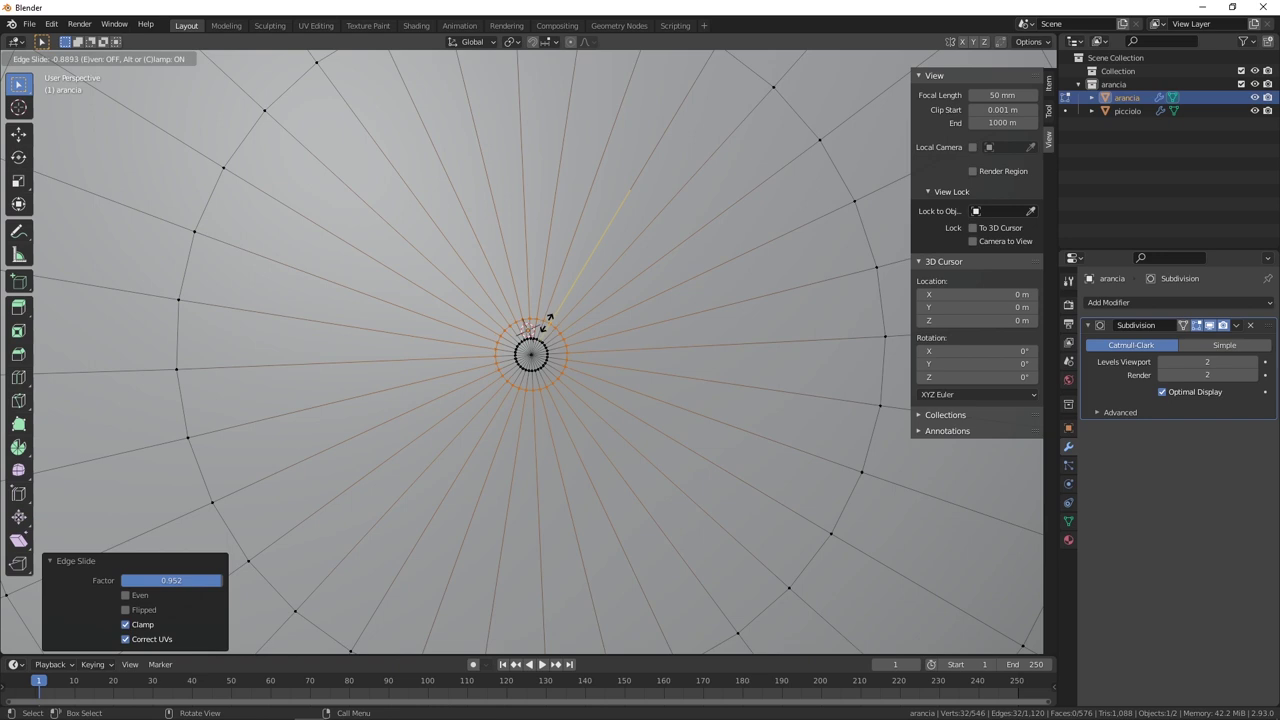
click(537, 326)
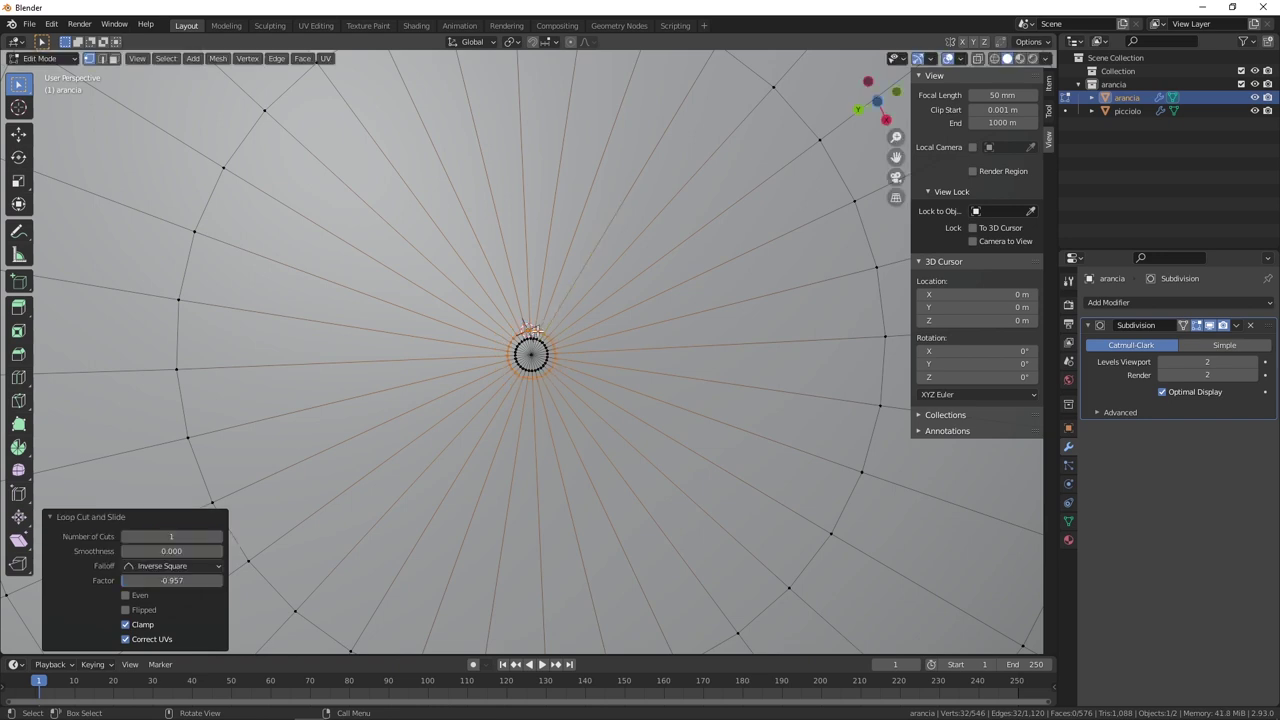
Select the innermost fan of faces around the orange's bottom pole and view it from the front.
scroll(550, 322, up, 2)
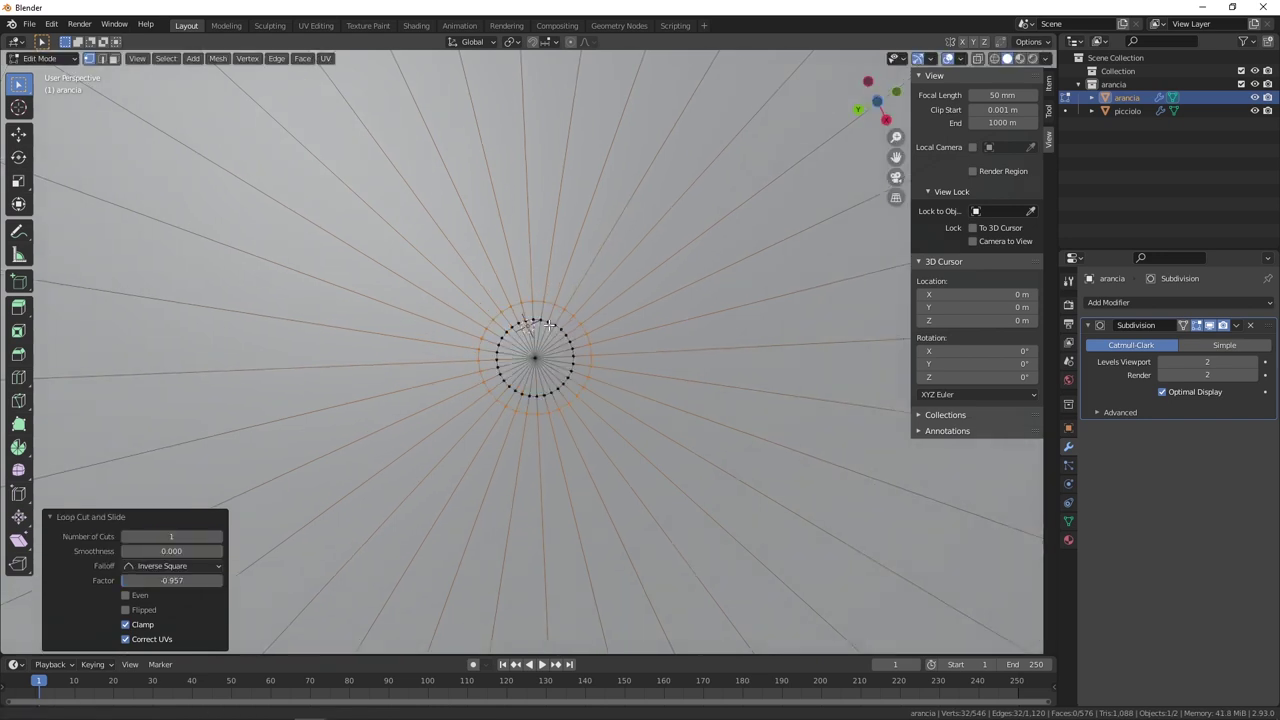
scroll(546, 320, up, 3)
scroll(543, 318, up, 3)
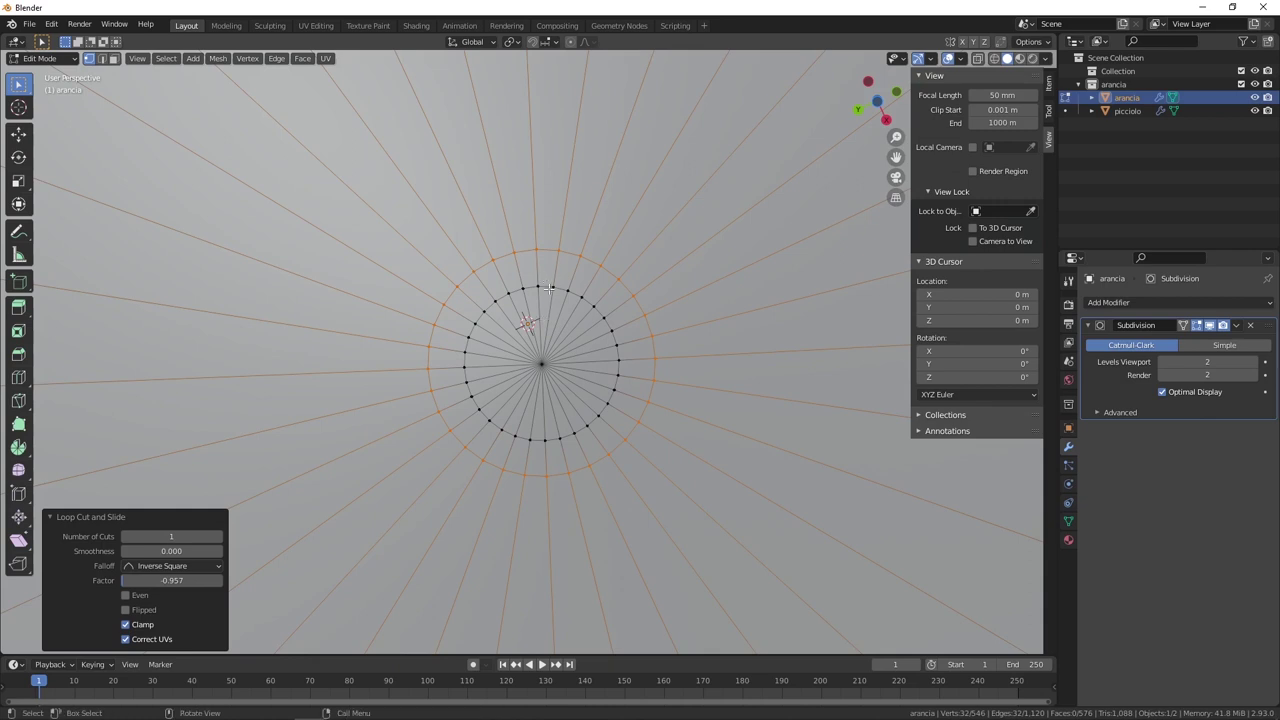
alt+click(546, 286)
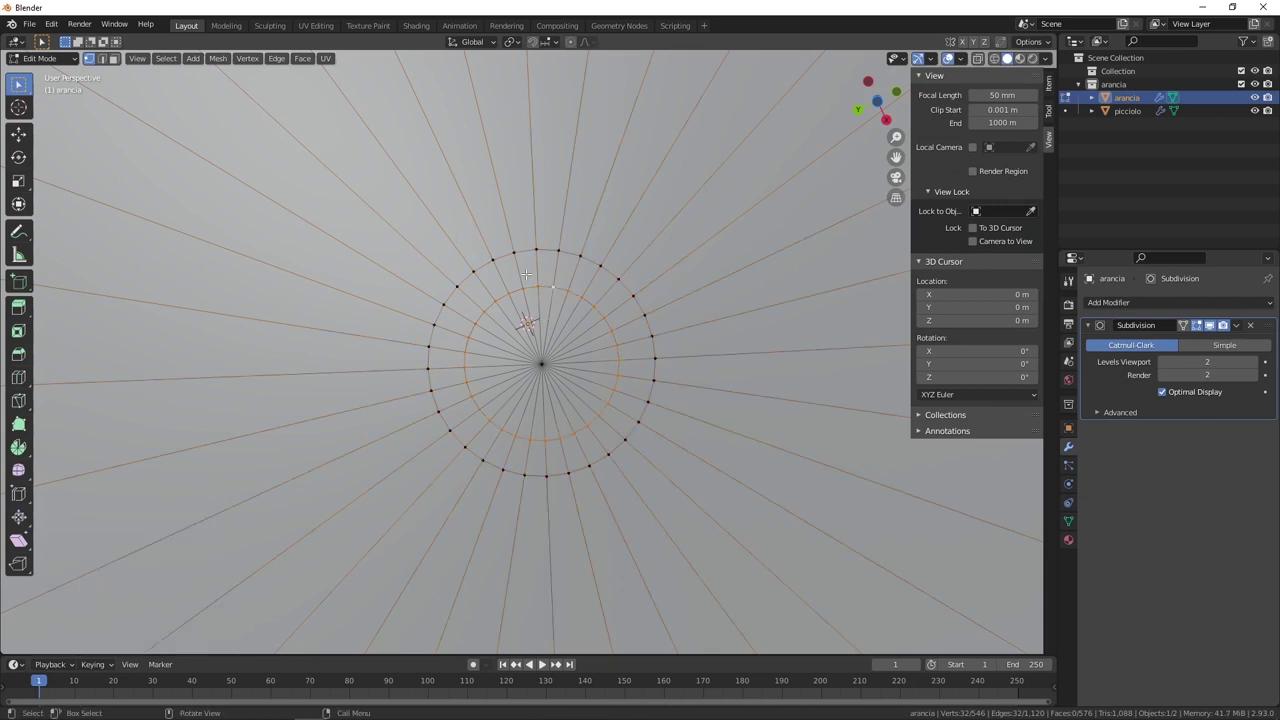
shift+click(541, 364)
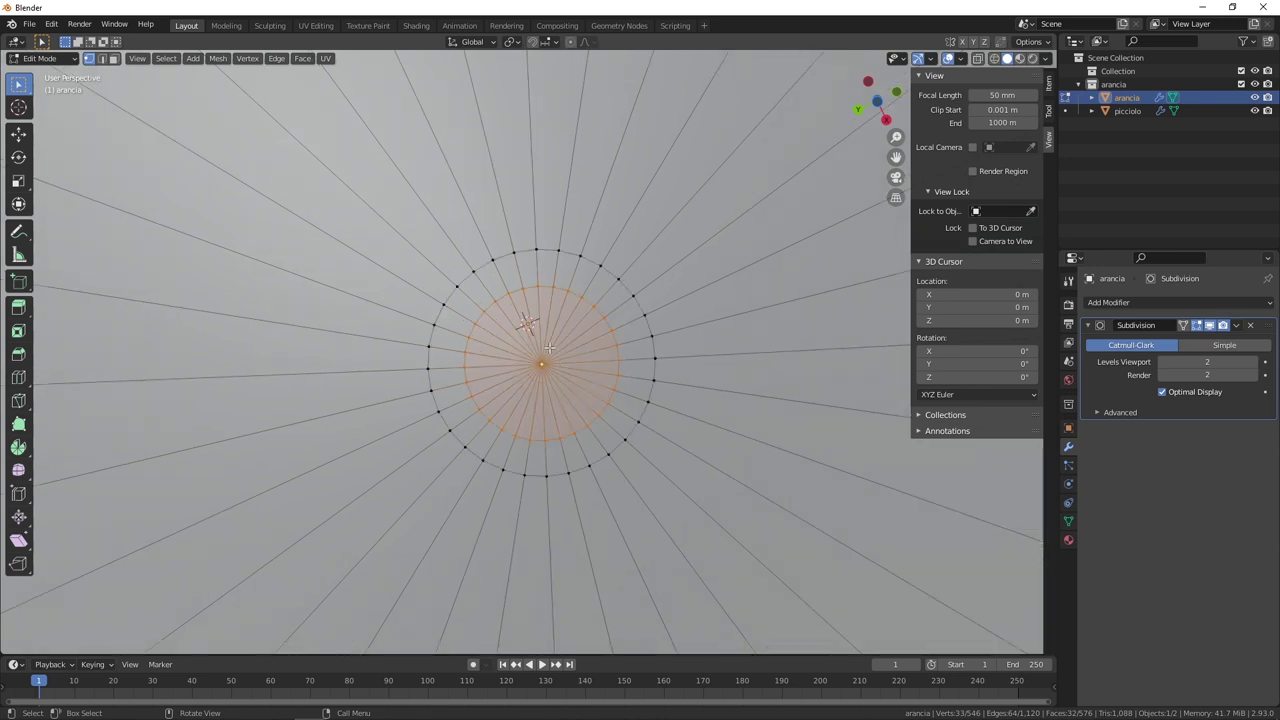
scroll(551, 349, up, 4)
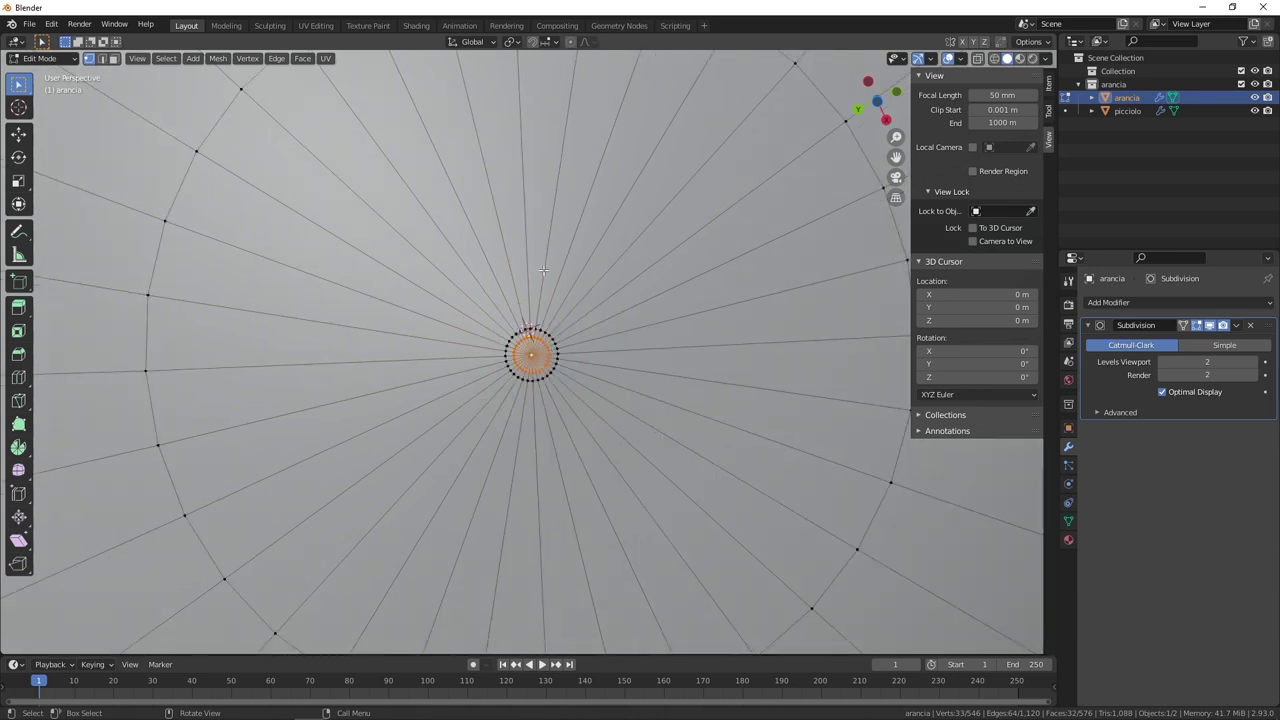
scroll(543, 270, down, 5)
alt+middle_drag(543, 270, 502, 399)
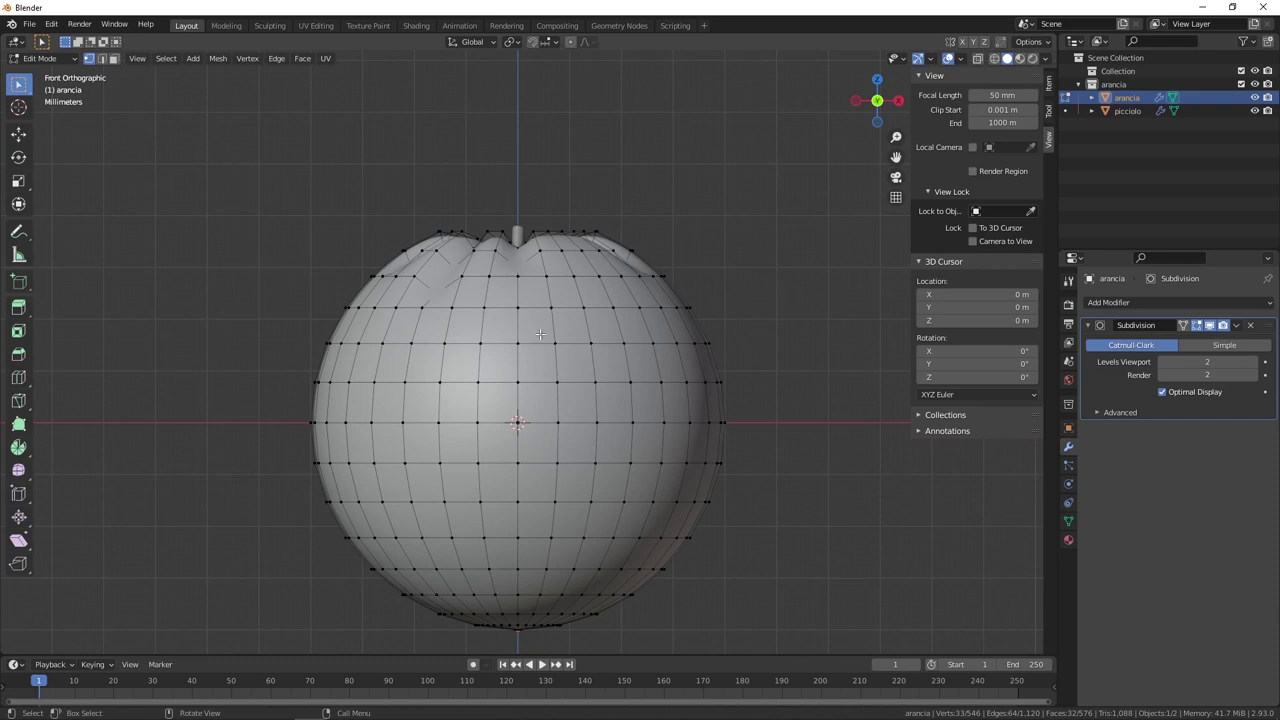
Extrude the bottom pole faces downward and flatten them with S Z 0.
shift+scroll(537, 318, down, 4)
scroll(552, 429, up, 3)
scroll(563, 297, up, 3)
scroll(604, 346, up, 3)
scroll(486, 309, down, 2)
shift+scroll(529, 277, down, 2)
scroll(529, 287, down, 1)
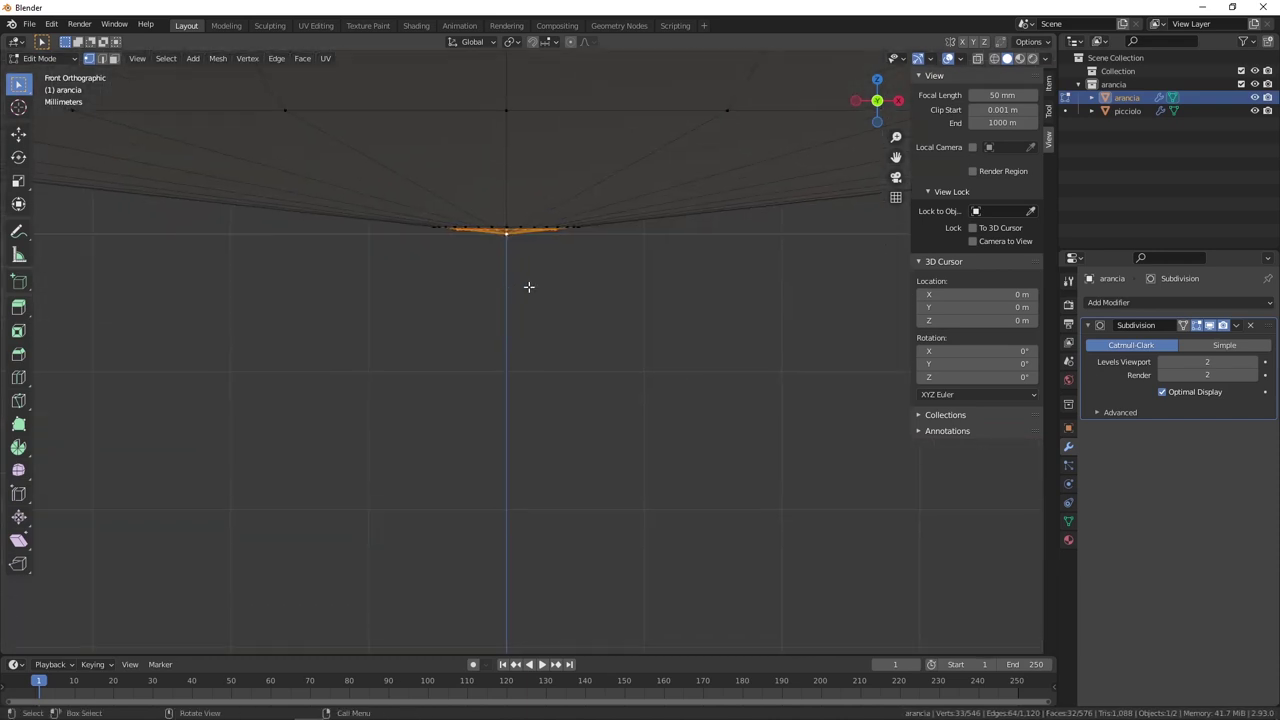
key(e)
key(z)
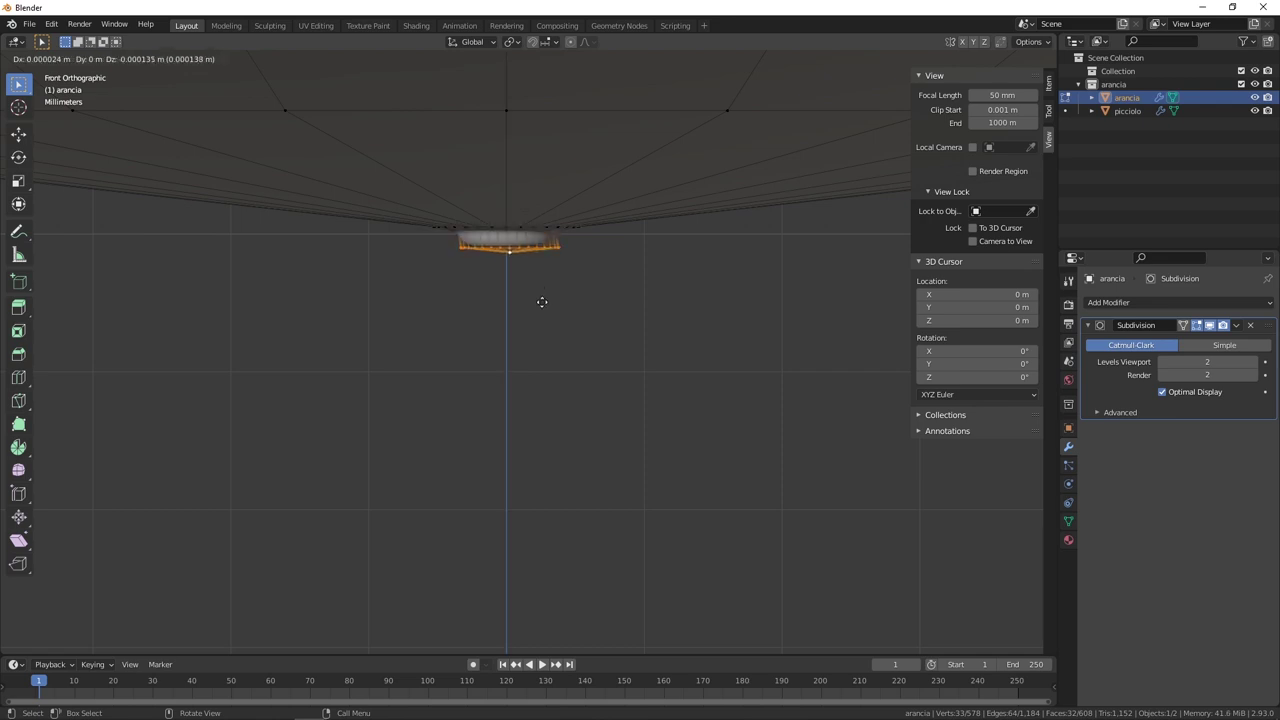
click(540, 305)
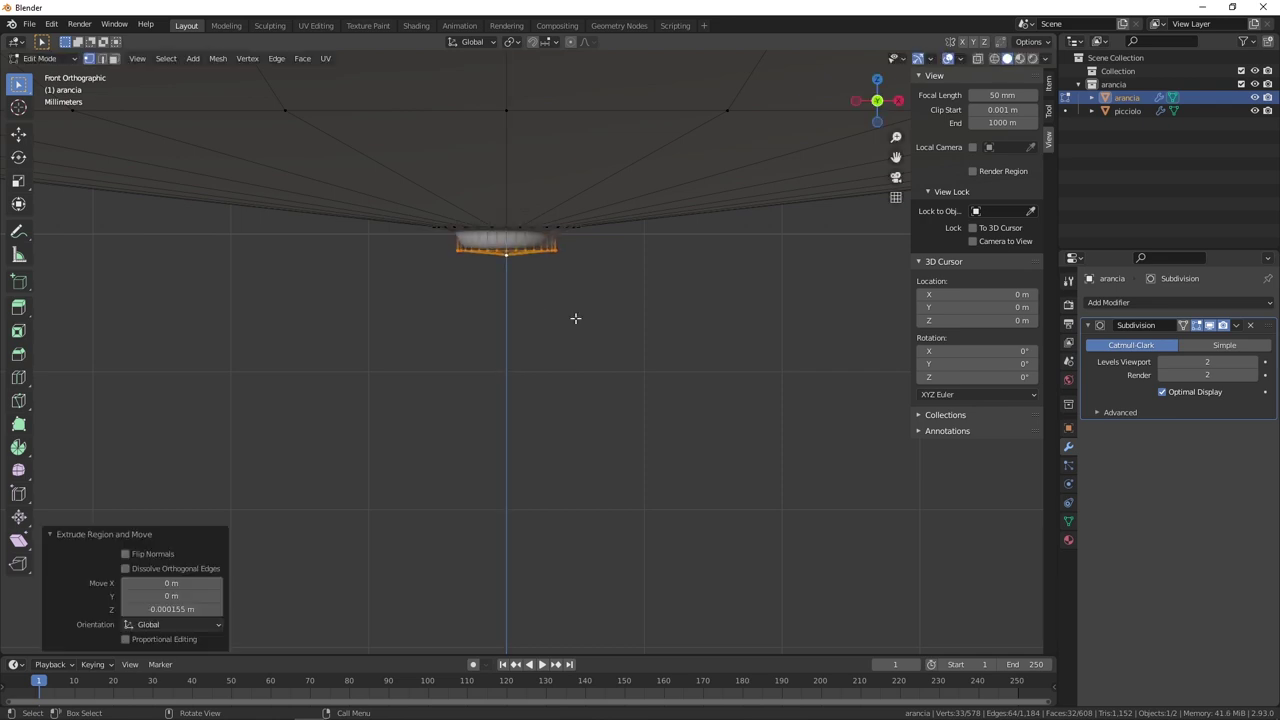
key(s)
key(z)
key(0)
key(Return)
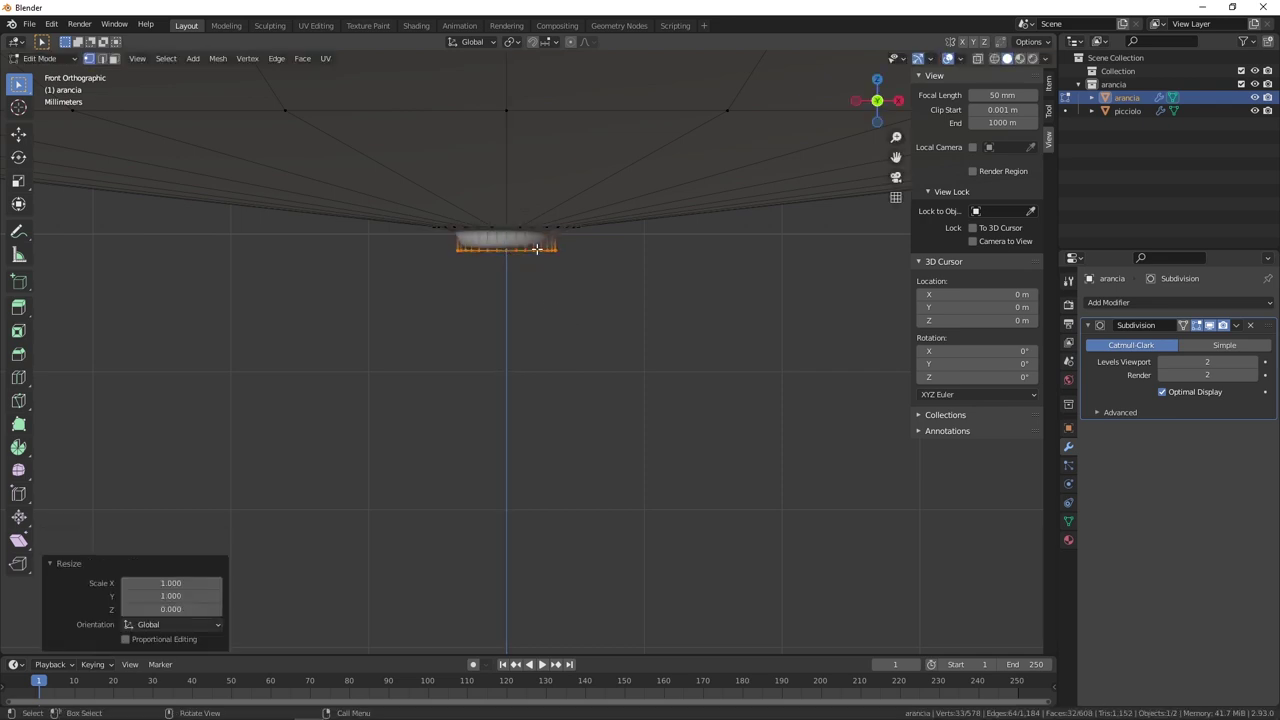
Add two loop cuts to tighten the extruded nub's rim.
scroll(537, 248, up, 3)
key(ctrl+r)
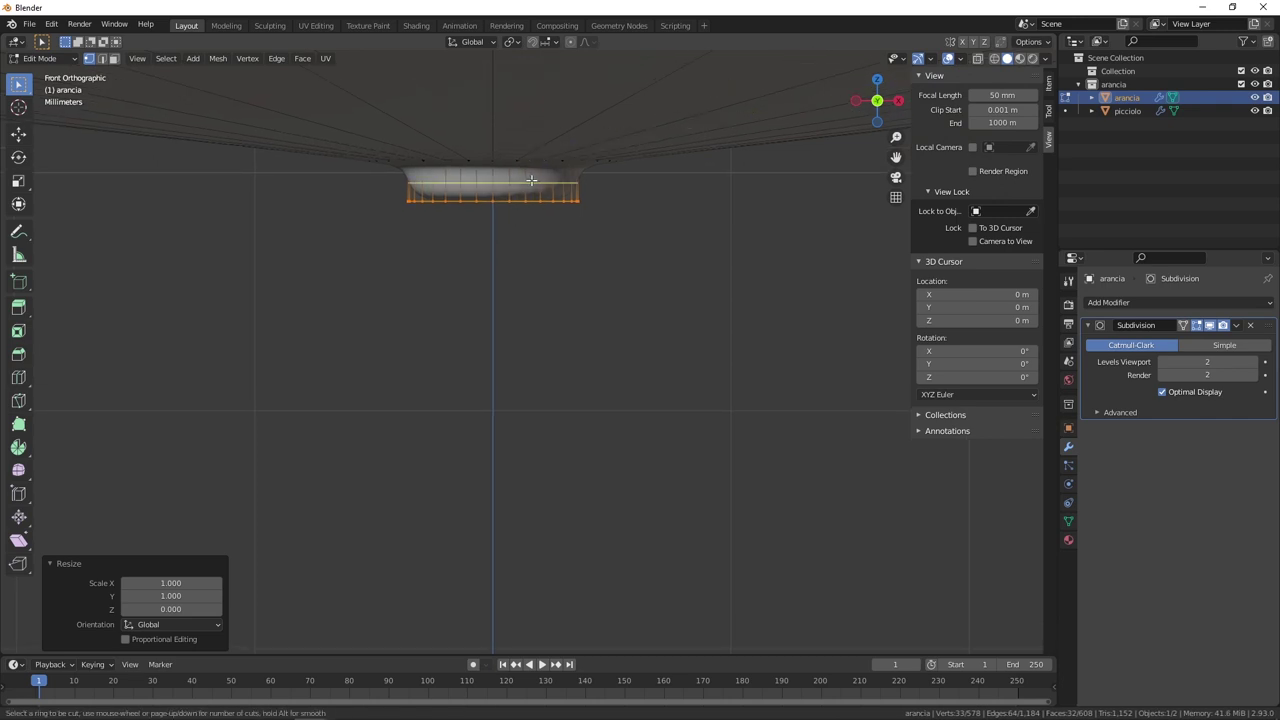
click(531, 181)
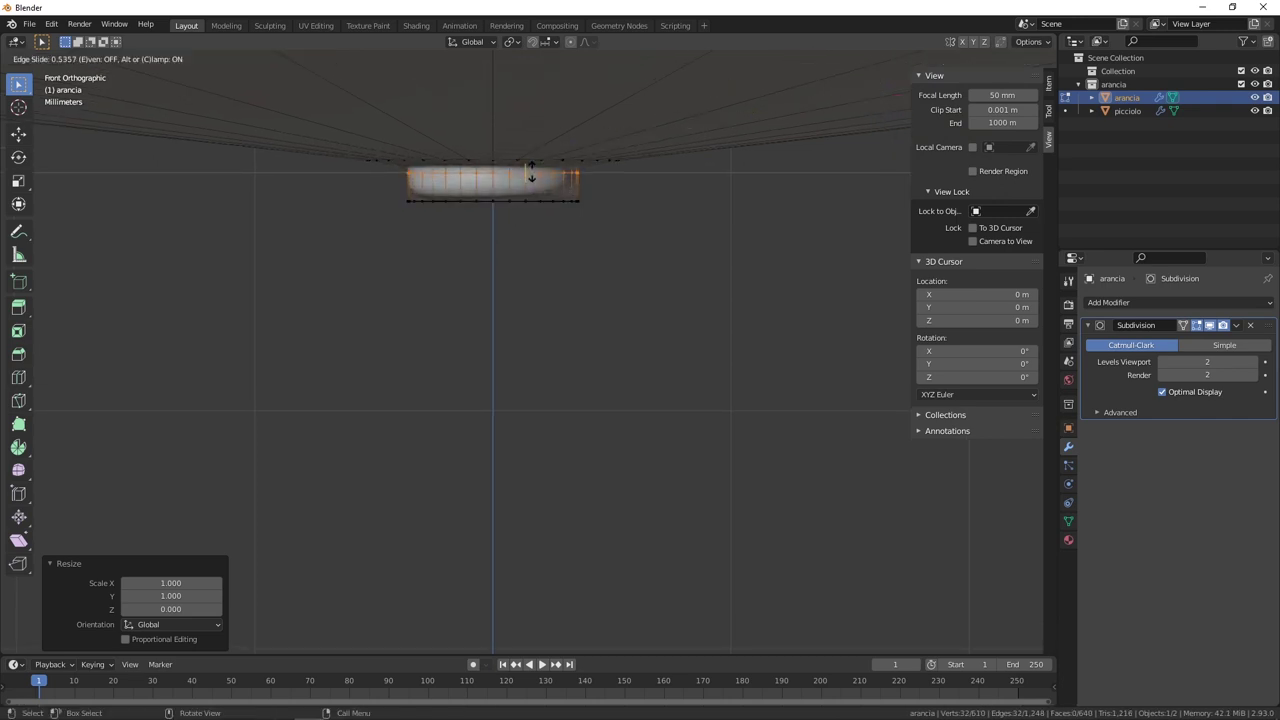
click(531, 175)
middle_drag(523, 346, 518, 382)
scroll(518, 382, up, 1)
key(ctrl+r)
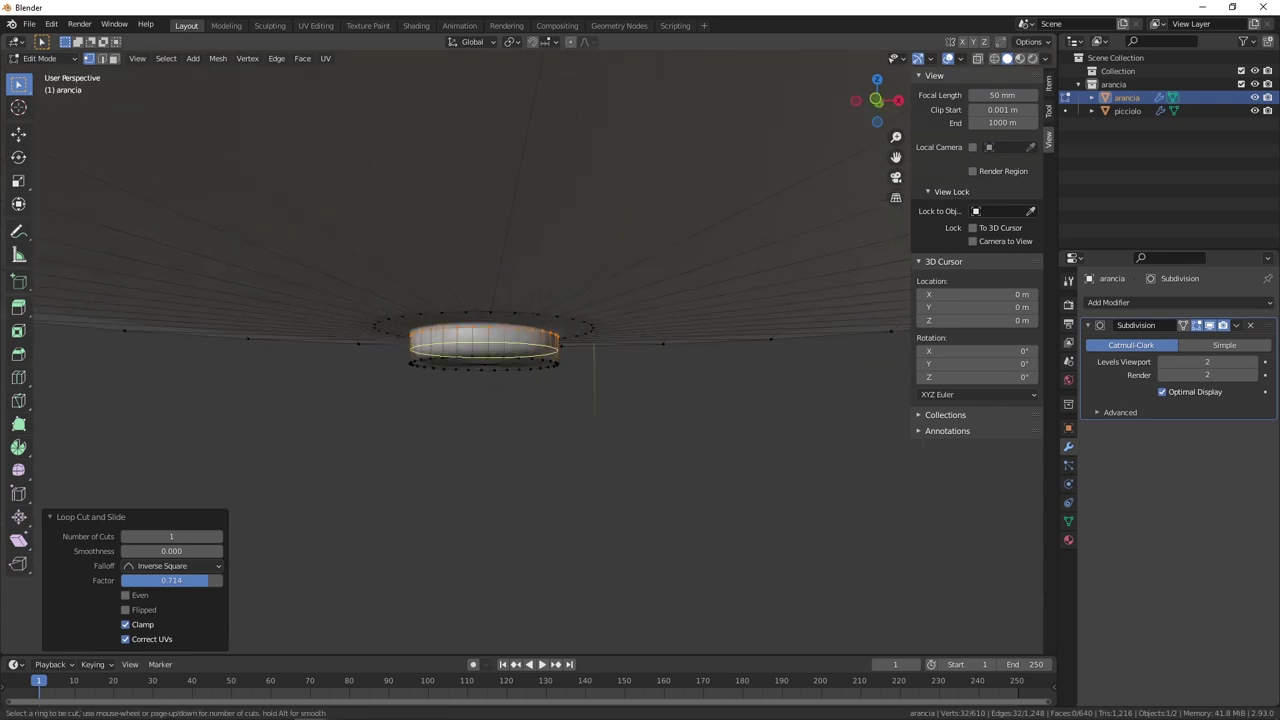
click(522, 351)
click(522, 351)
Leave Edit Mode and orbit around the orange to inspect the nub.
key(Tab)
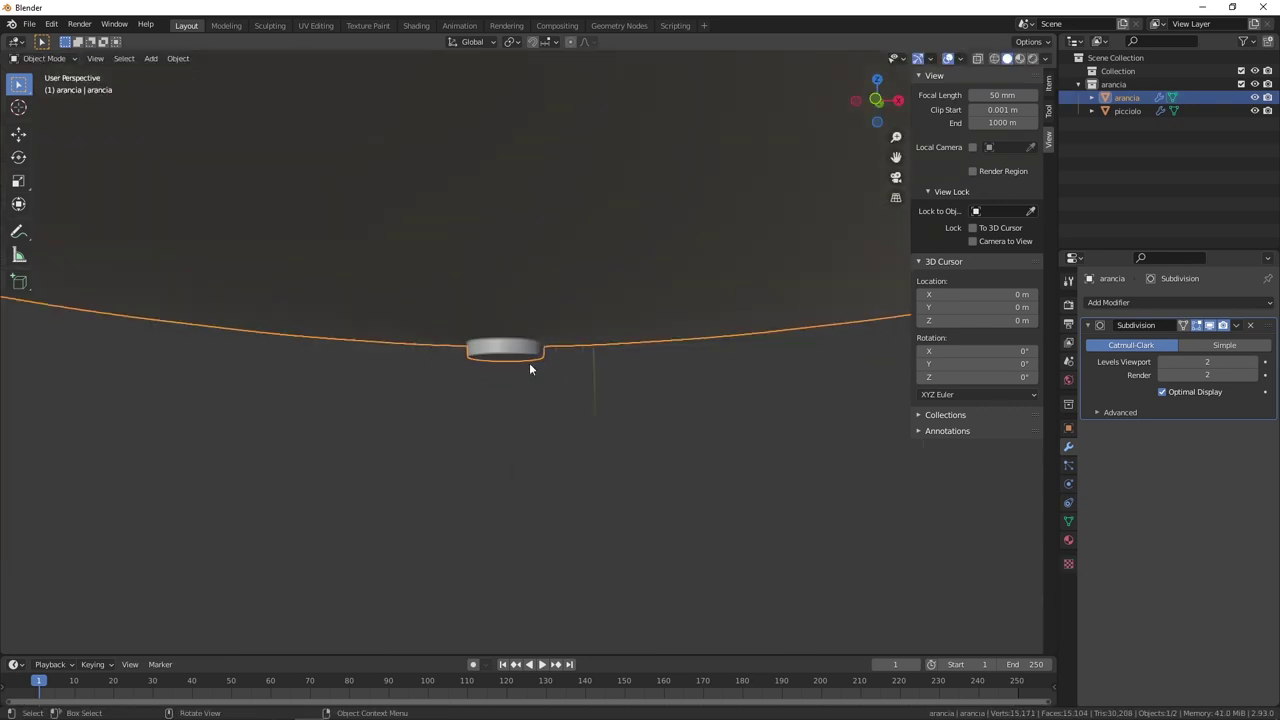
scroll(529, 364, up, 5)
scroll(537, 370, down, 3)
middle_drag(538, 303, 456, 285)
scroll(520, 330, up, 3)
scroll(508, 340, down, 3)
scroll(528, 335, down, 2)
mouse_move(528, 335)
middle_down()
mouse_move(546, 369)
mouse_move(514, 486)
middle_up()
scroll(530, 390, up, 4)
scroll(526, 391, up, 2)
scroll(524, 388, up, 2)
Add one more loop cut (factor 0.473) around the pole.
key(Tab)
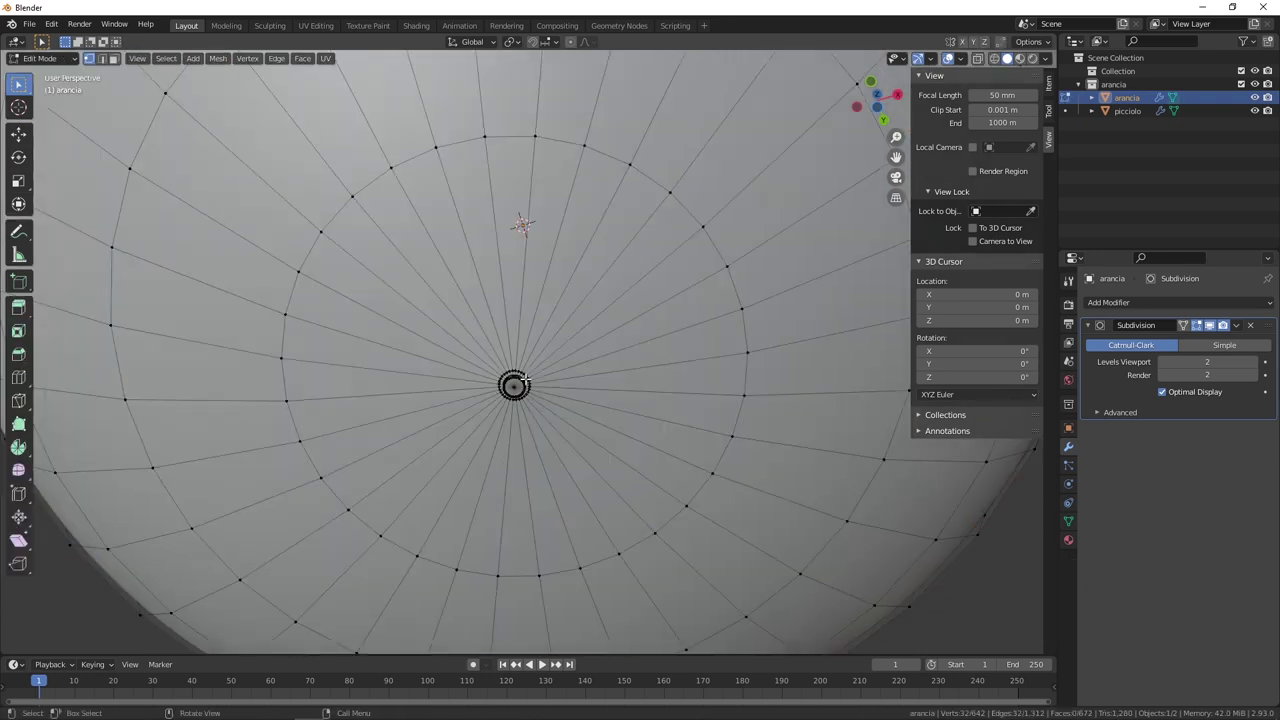
key(ctrl+r)
click(543, 335)
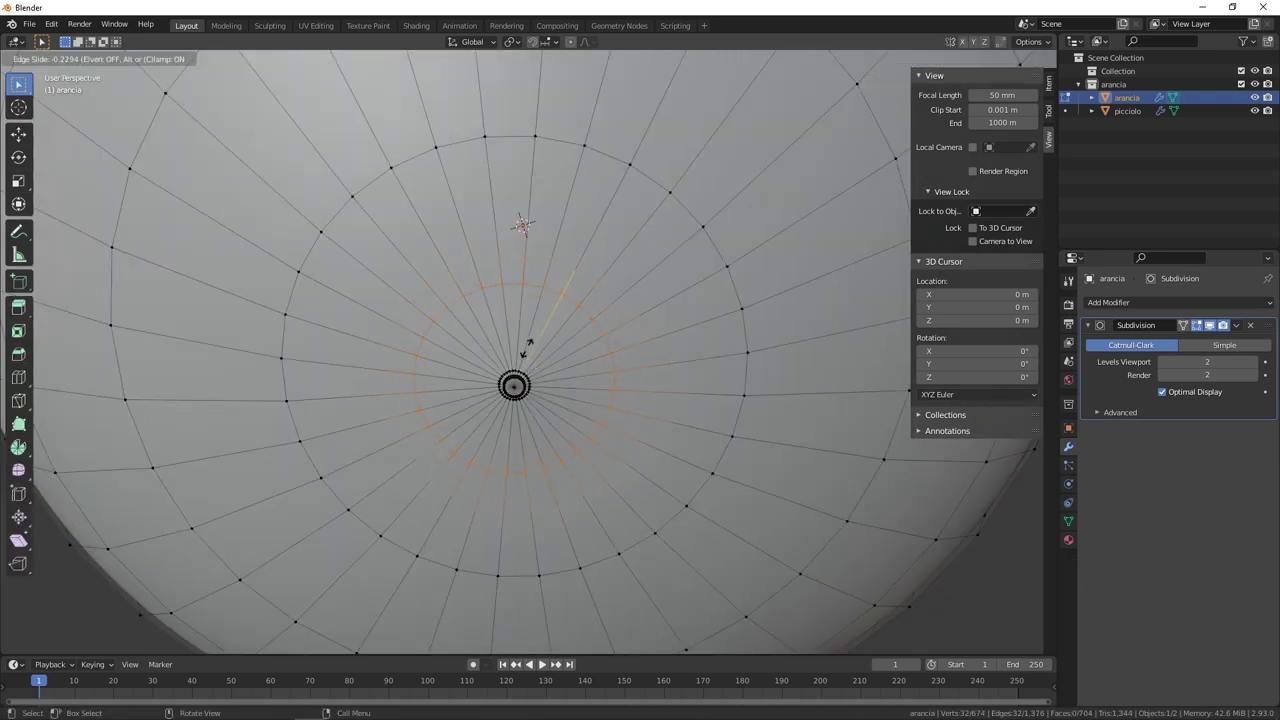
click(514, 355)
mouse_move(514, 355)
middle_down()
mouse_move(554, 428)
mouse_move(514, 410)
middle_up()
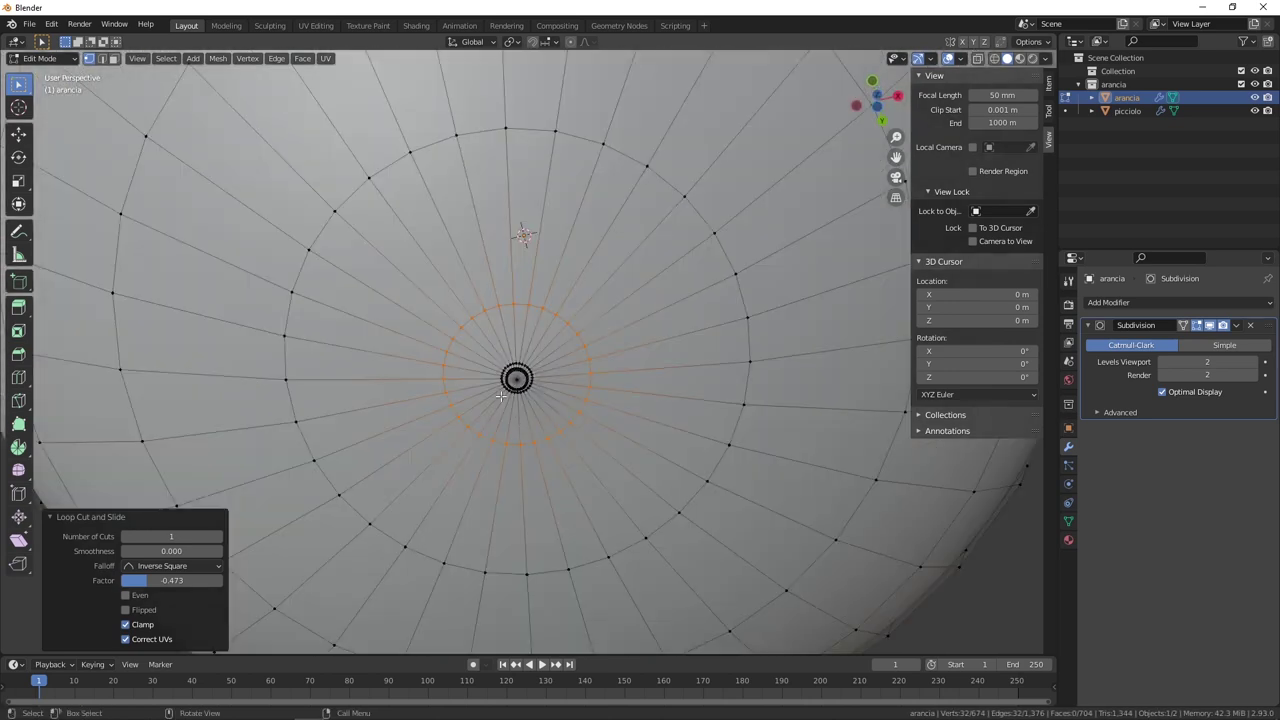
Return to Object Mode, review the smoothed orange, and switch to the Shading workspace.
key(Tab)
scroll(522, 371, down, 3)
mouse_move(522, 371)
middle_down()
mouse_move(665, 268)
mouse_move(631, 385)
middle_up()
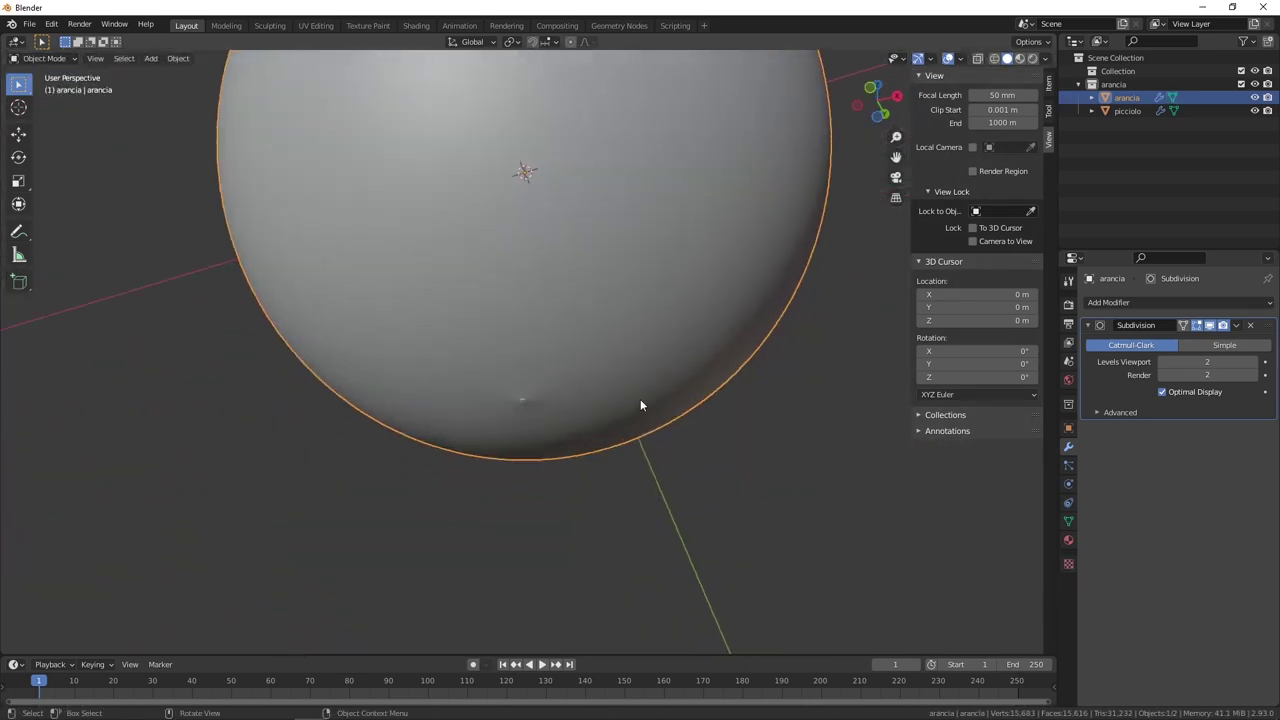
scroll(572, 320, down, 3)
middle_drag(572, 320, 606, 480)
scroll(606, 480, down, 3)
middle_drag(525, 288, 414, 71)
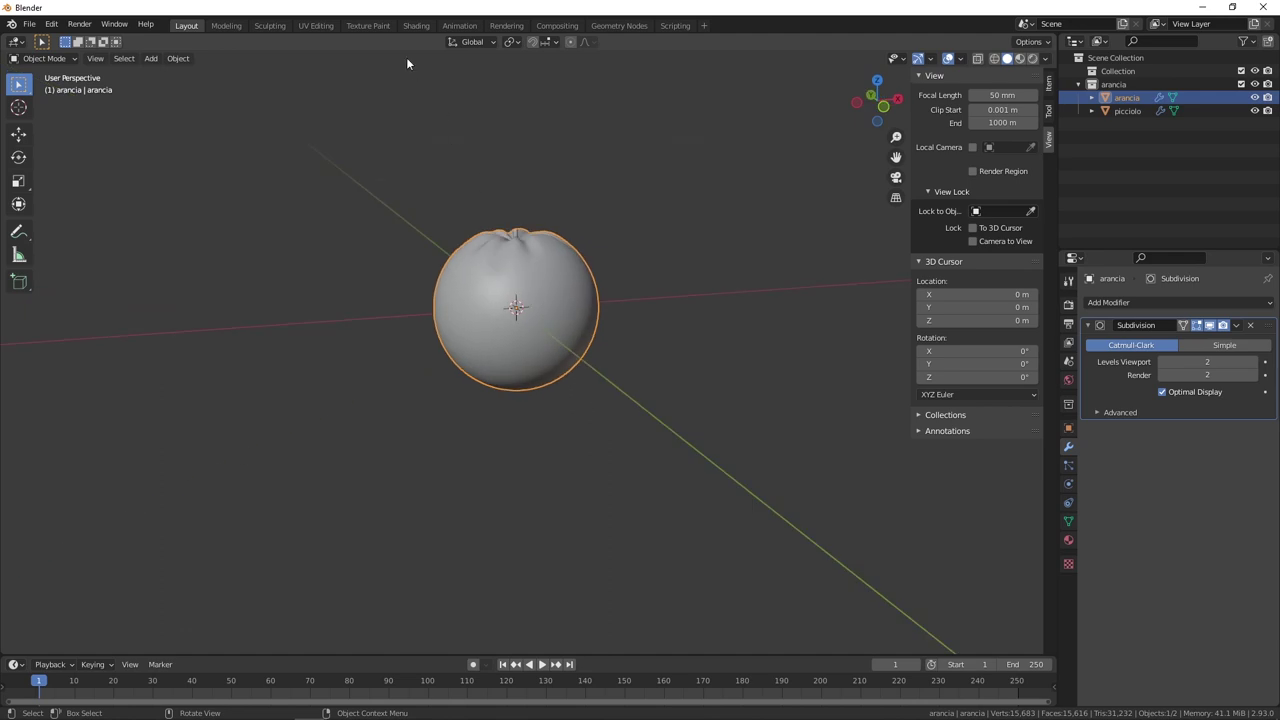
click(416, 25)
mouse_move(646, 283)
middle_down()
mouse_move(623, 116)
mouse_move(602, 85)
middle_up()
Orbit and zoom the rendered orange to inspect the peel pores.
scroll(621, 217, up, 4)
scroll(602, 323, up, 2)
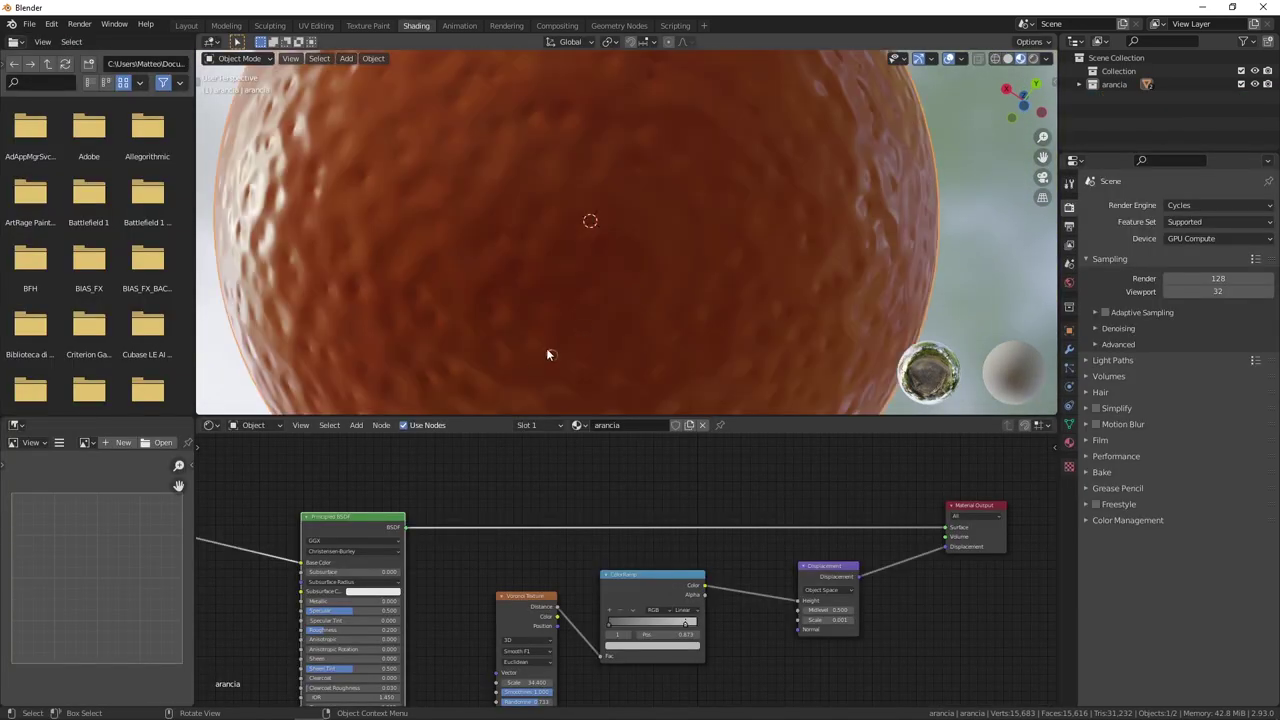
scroll(555, 300, down, 4)
scroll(623, 285, down, 1)
scroll(644, 325, down, 1)
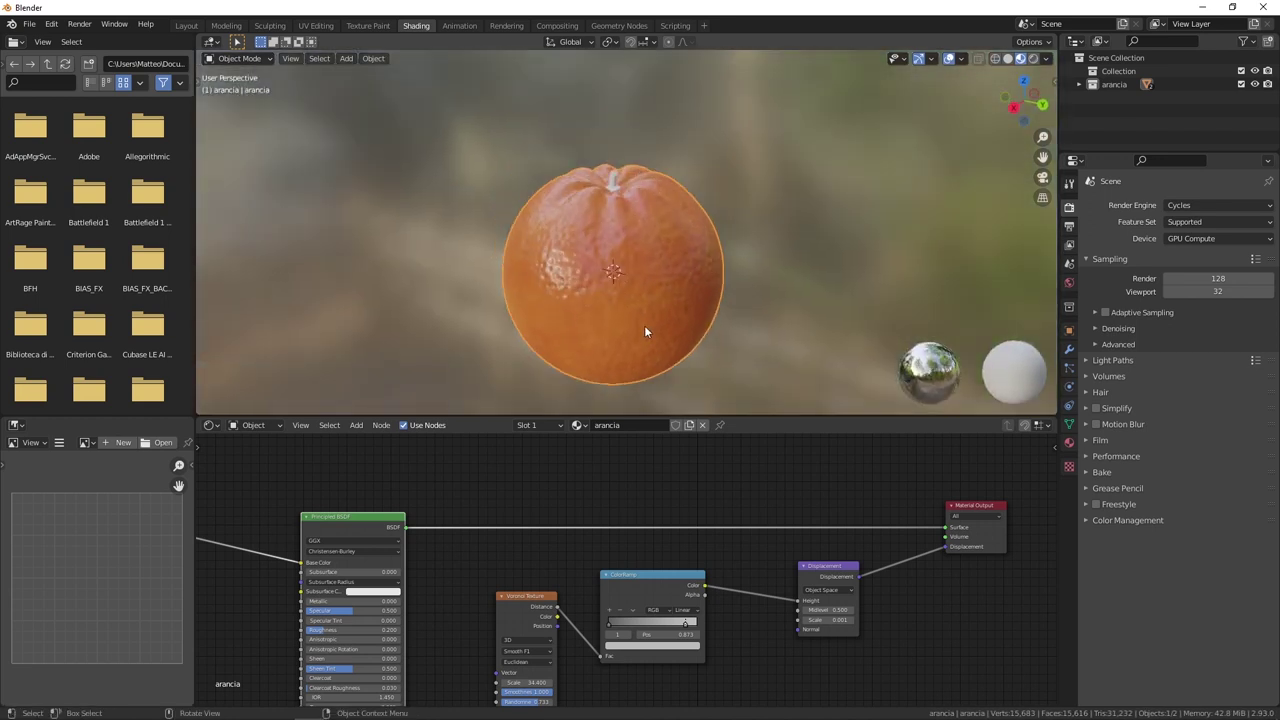
scroll(645, 332, up, 1)
mouse_move(657, 229)
middle_down()
mouse_move(720, 251)
mouse_move(580, 189)
mouse_move(602, 237)
mouse_move(672, 211)
mouse_move(668, 160)
middle_up()
scroll(628, 228, up, 4)
scroll(642, 240, down, 2)
scroll(642, 240, down, 2)
scroll(860, 640, up, 1)
scroll(618, 571, up, 2)
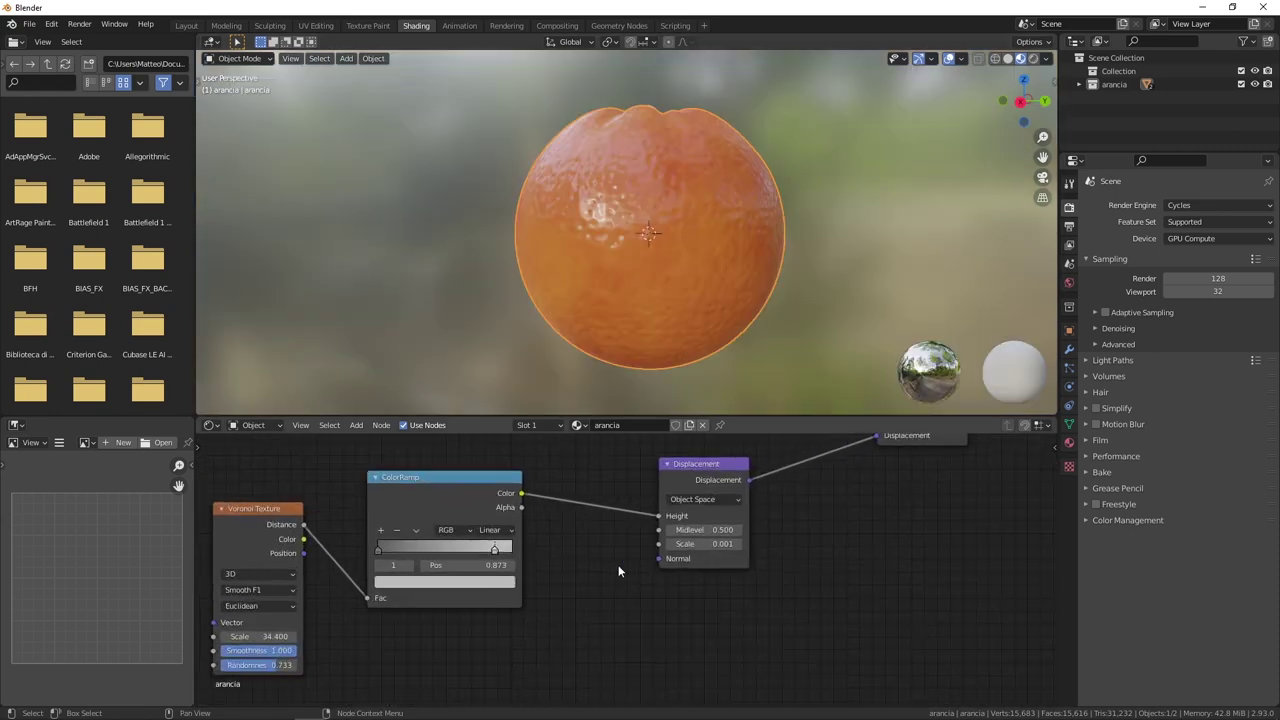
scroll(618, 571, up, 3)
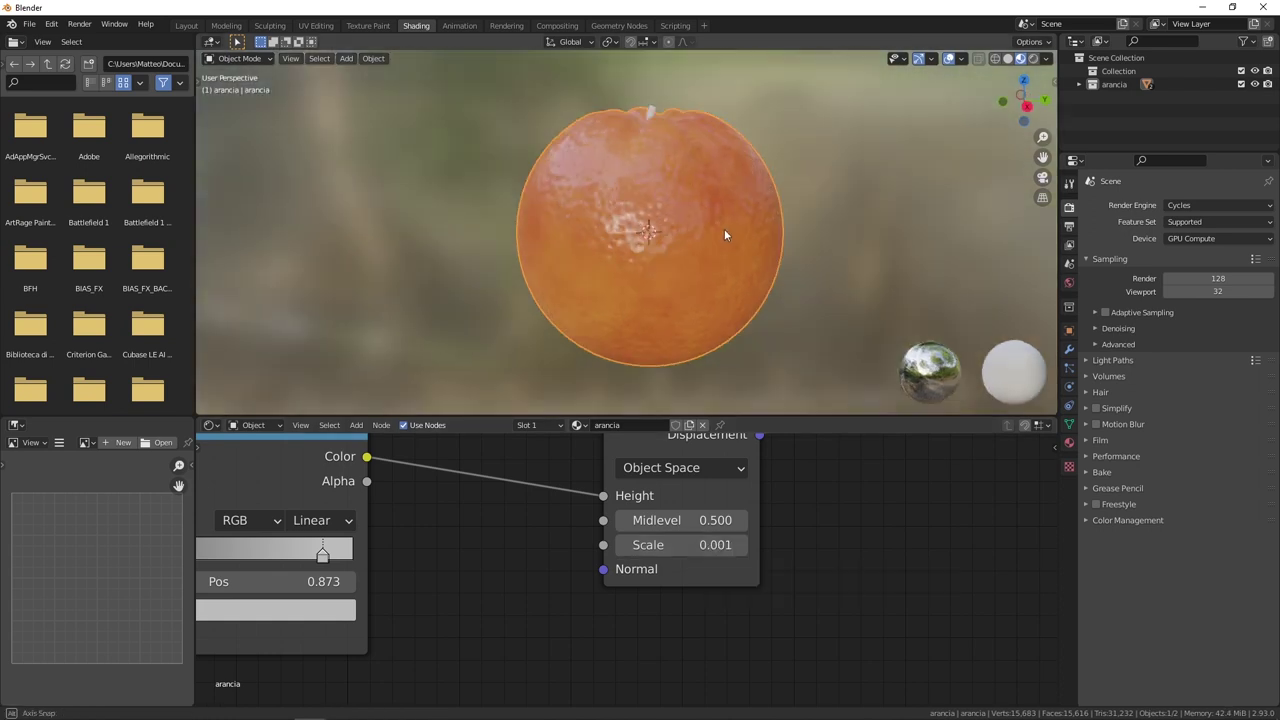
scroll(724, 228, up, 3)
middle_drag(652, 155, 654, 187)
Test a Displacement Scale of 0.0005 in place of the 0.001 value.
click(702, 548)
click(699, 549)
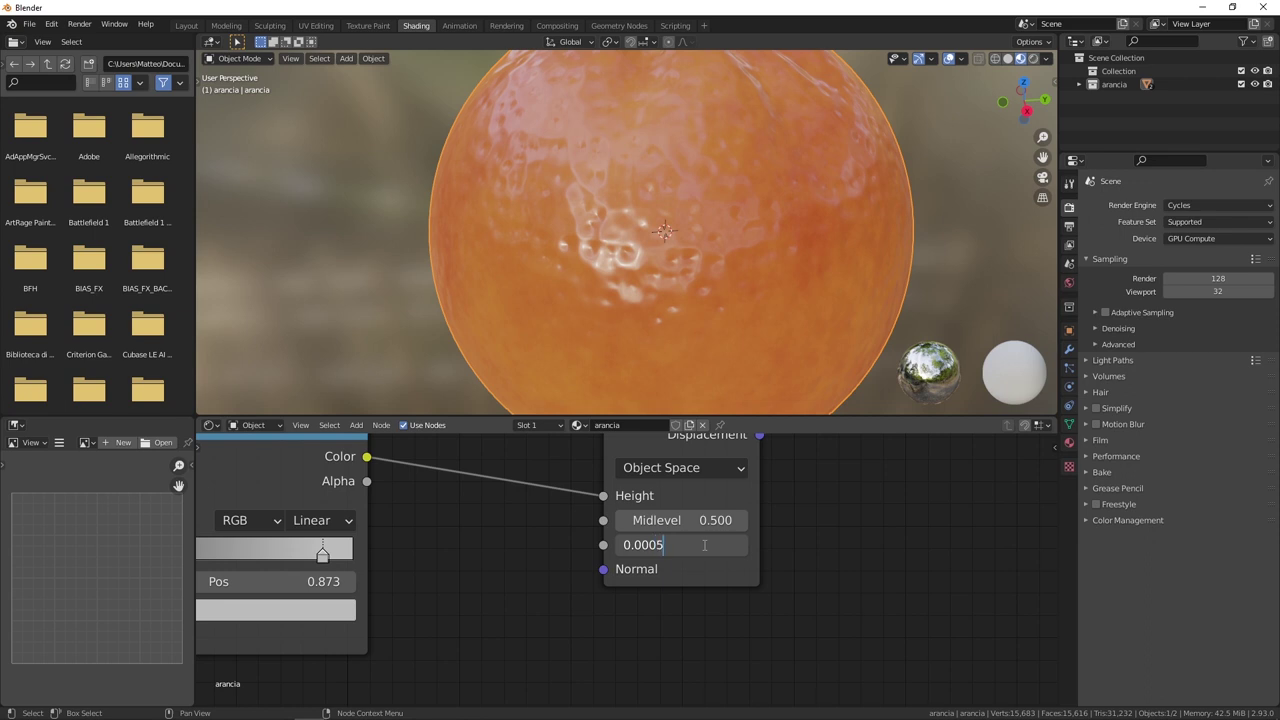
key(Return)
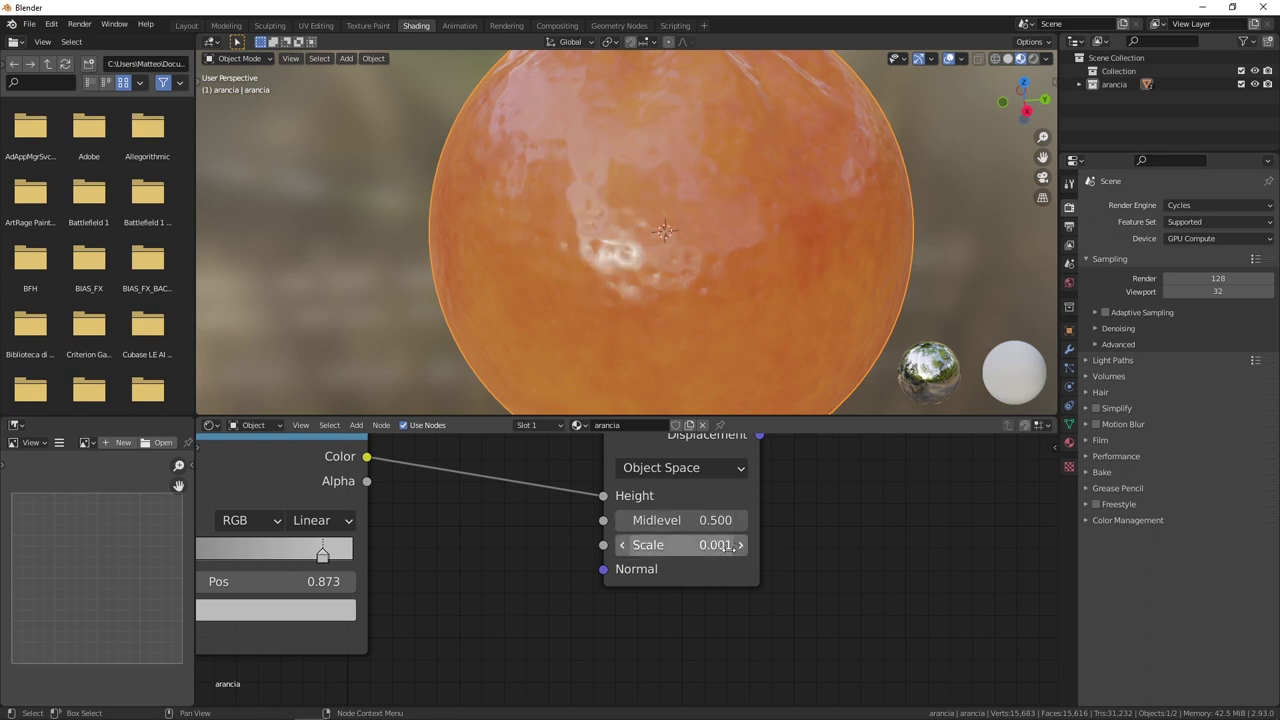
mouse_move(644, 192)
middle_down()
mouse_move(634, 242)
mouse_move(760, 173)
mouse_move(785, 174)
middle_up()
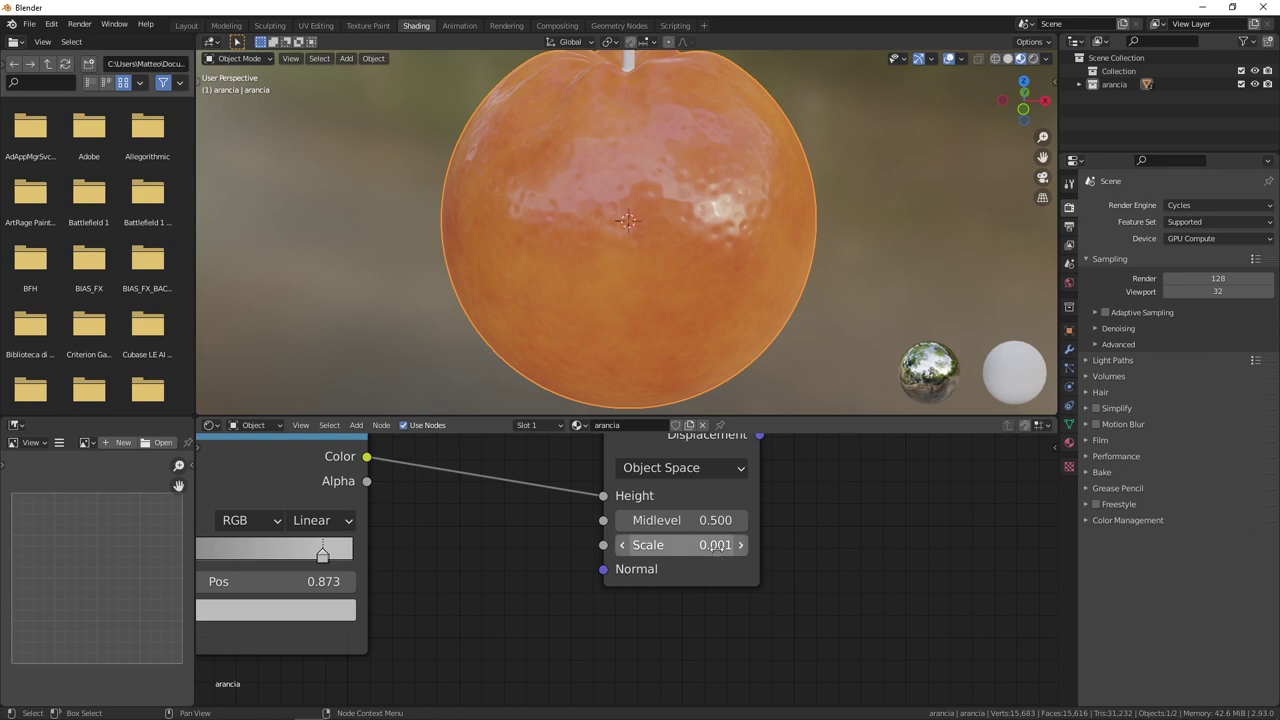
click(716, 549)
text(0.0005)
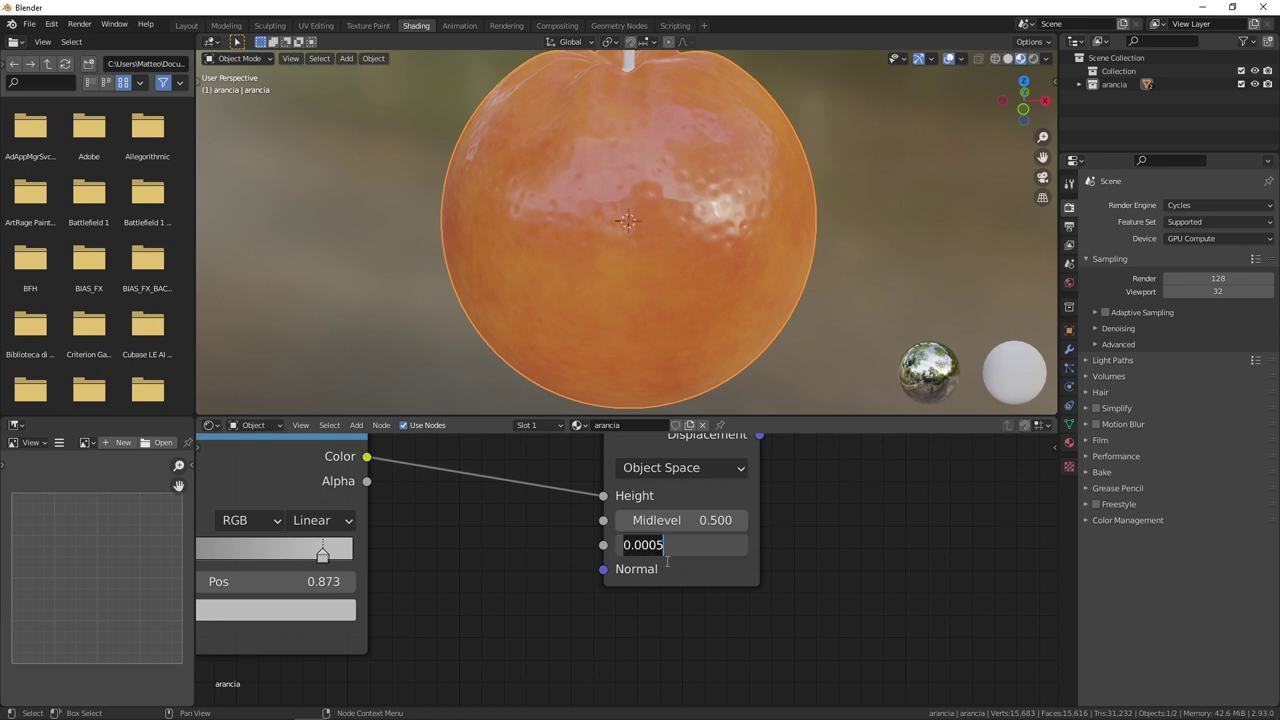
key(Return)
Check the shallower pores, then move the pore ColorRamp and Displacement nodes lower.
scroll(637, 269, down, 3)
mouse_move(638, 283)
middle_down()
mouse_move(698, 259)
mouse_move(738, 189)
middle_up()
scroll(697, 253, up, 2)
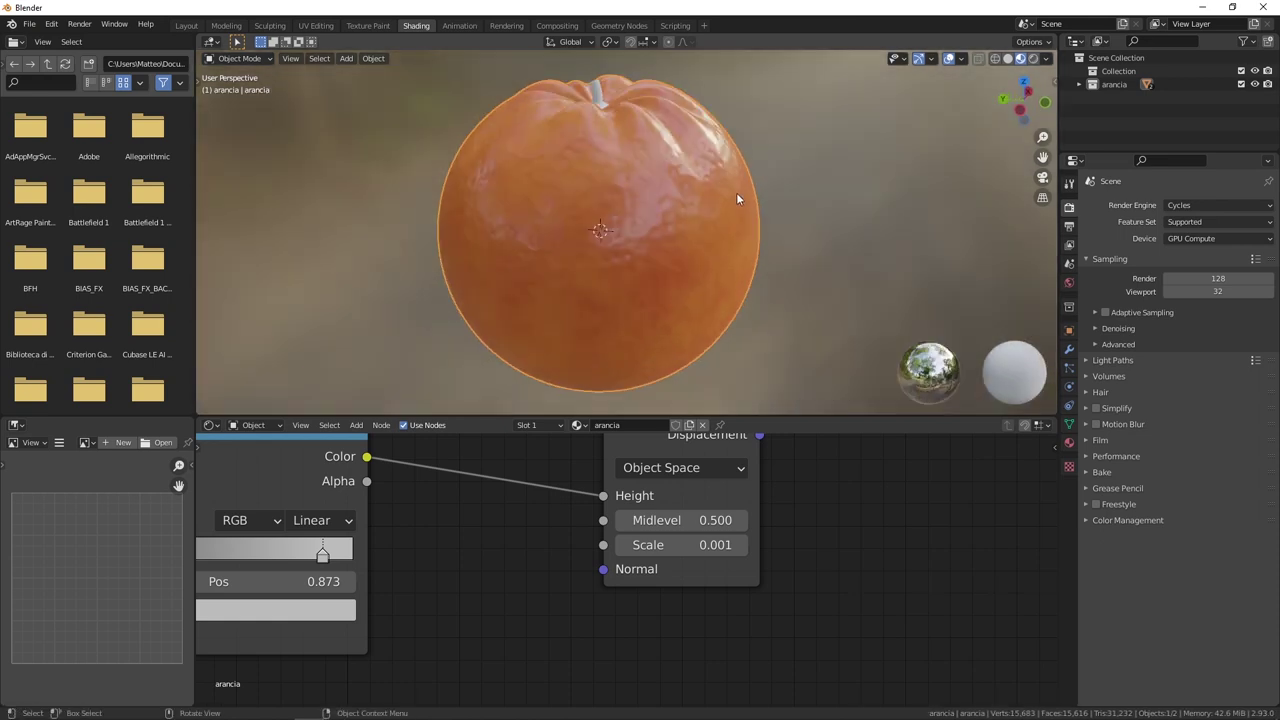
scroll(735, 190, down, 2)
middle_drag(720, 173, 640, 222)
scroll(517, 554, down, 1)
mouse_move(517, 554)
middle_down()
mouse_move(559, 597)
mouse_move(659, 613)
middle_up()
scroll(559, 597, down, 1)
scroll(730, 223, up, 3)
scroll(690, 221, down, 3)
mouse_move(638, 242)
middle_down()
mouse_move(533, 256)
mouse_move(619, 240)
middle_up()
scroll(650, 240, down, 2)
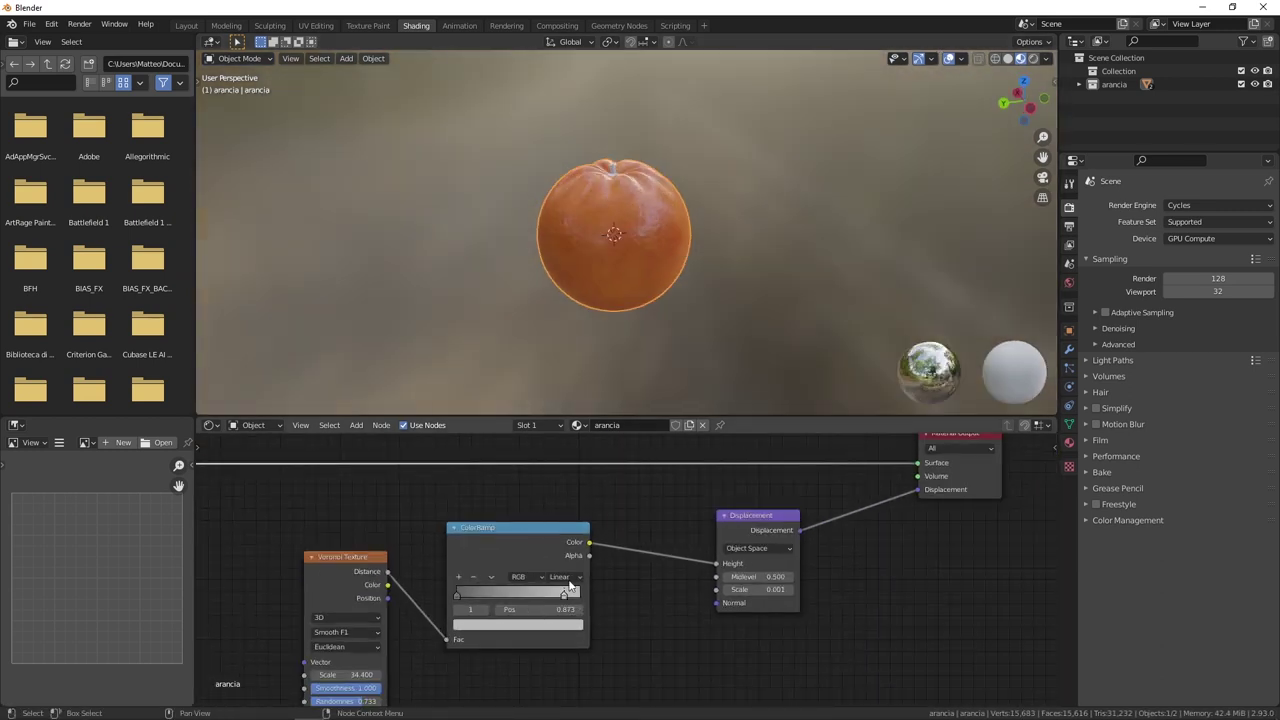
drag(568, 528, 562, 566)
drag(740, 516, 665, 566)
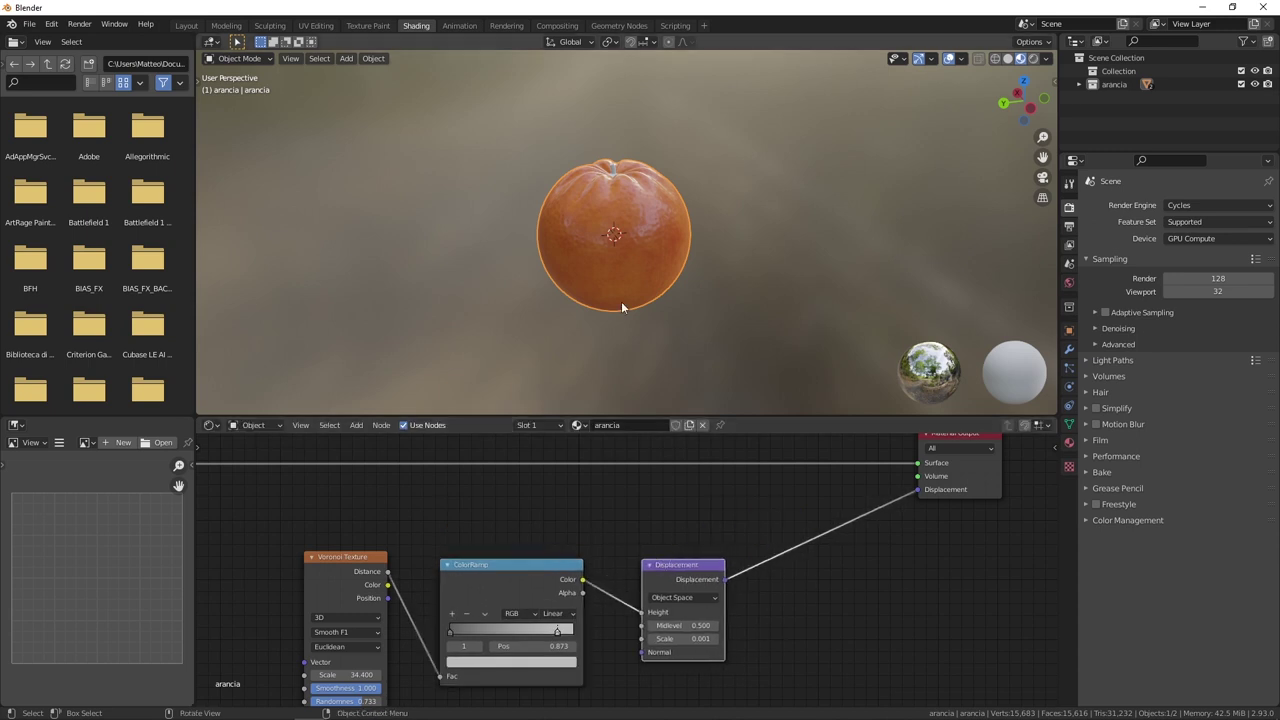
Rearrange the pore and roughness nodes to make room in the node tree.
middle_drag(590, 312, 580, 318)
scroll(560, 580, down, 2)
middle_drag(400, 600, 830, 590)
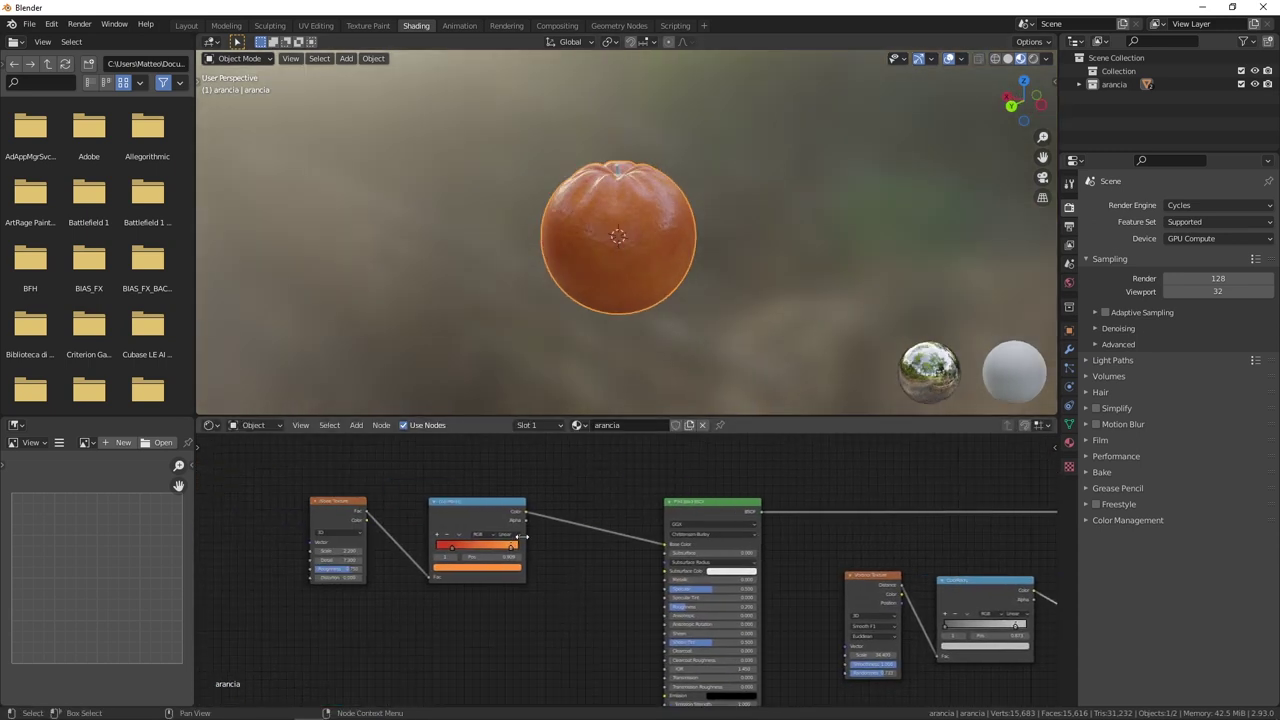
scroll(625, 178, up, 4)
drag(481, 497, 534, 476)
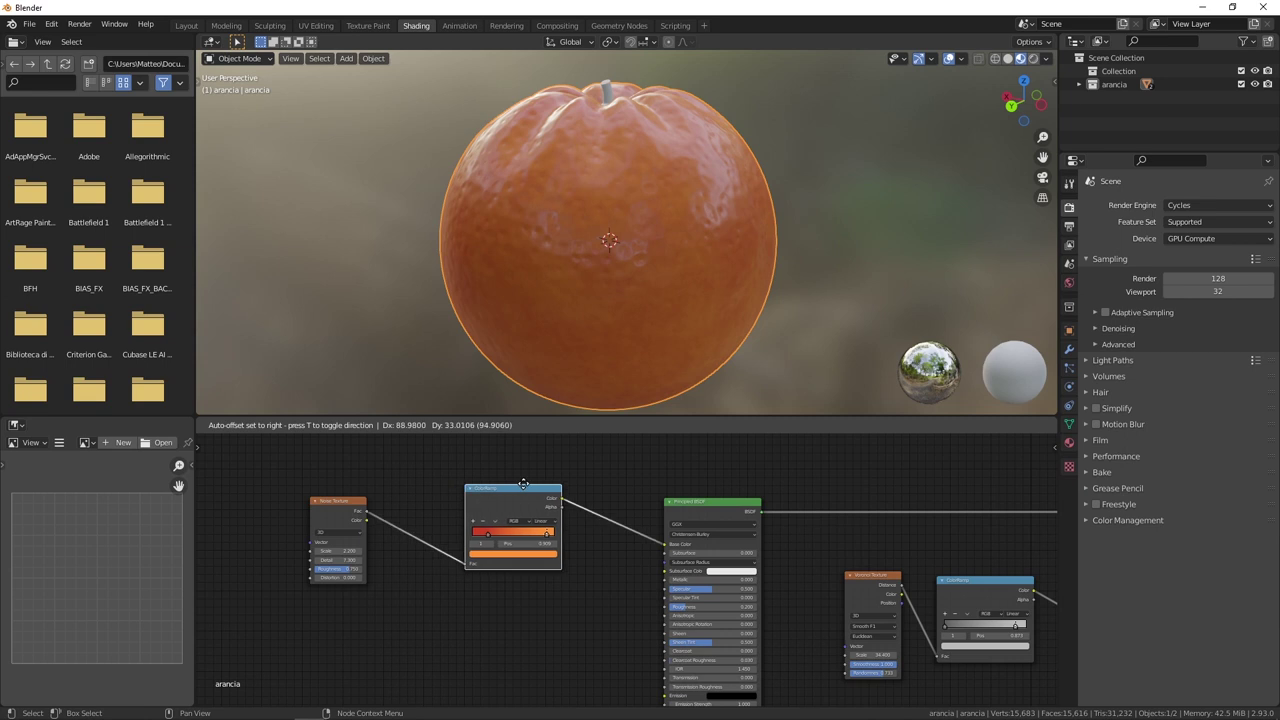
drag(330, 505, 372, 468)
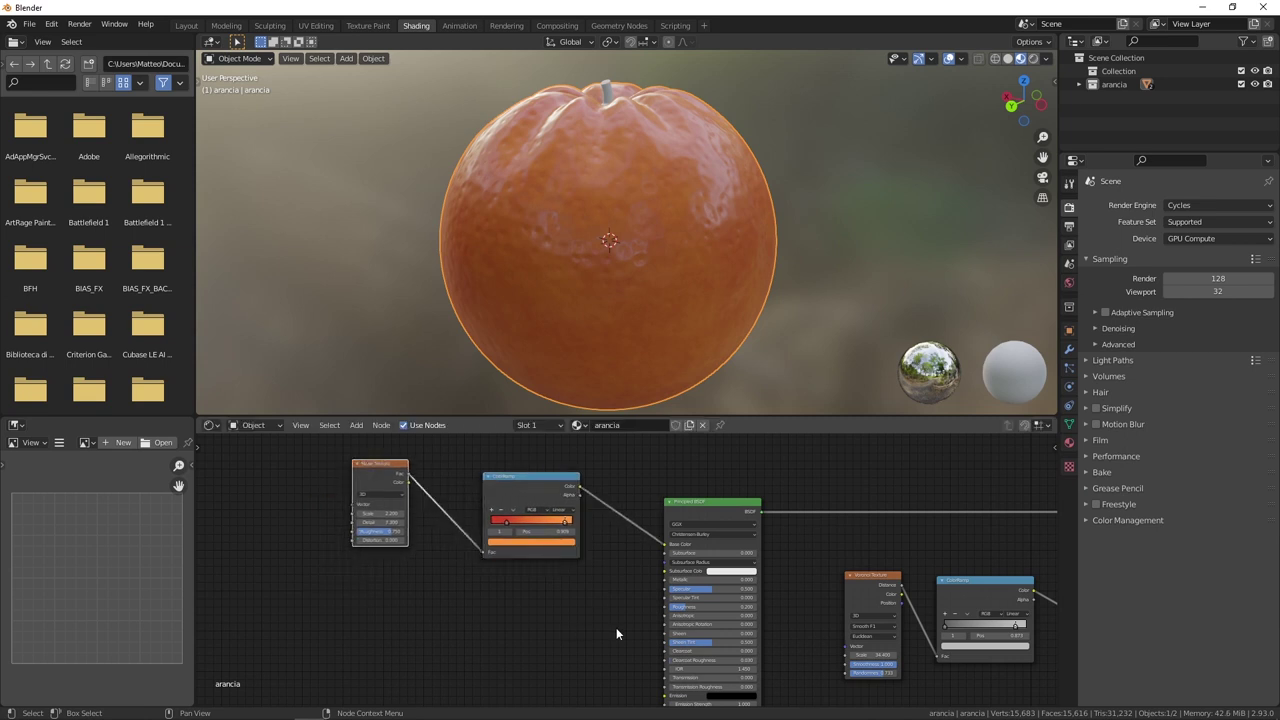
middle_drag(616, 627, 695, 554)
scroll(695, 554, up, 1)
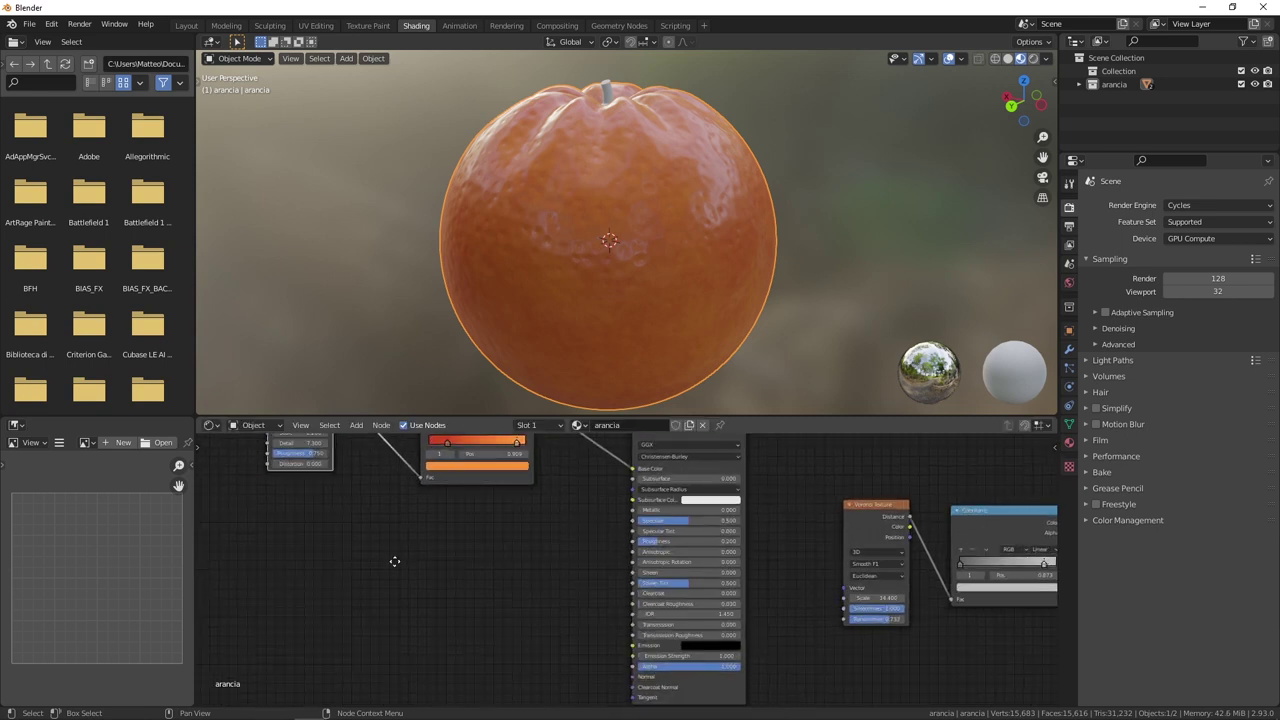
middle_drag(394, 561, 470, 597)
scroll(470, 597, down, 1)
middle_drag(364, 602, 499, 616)
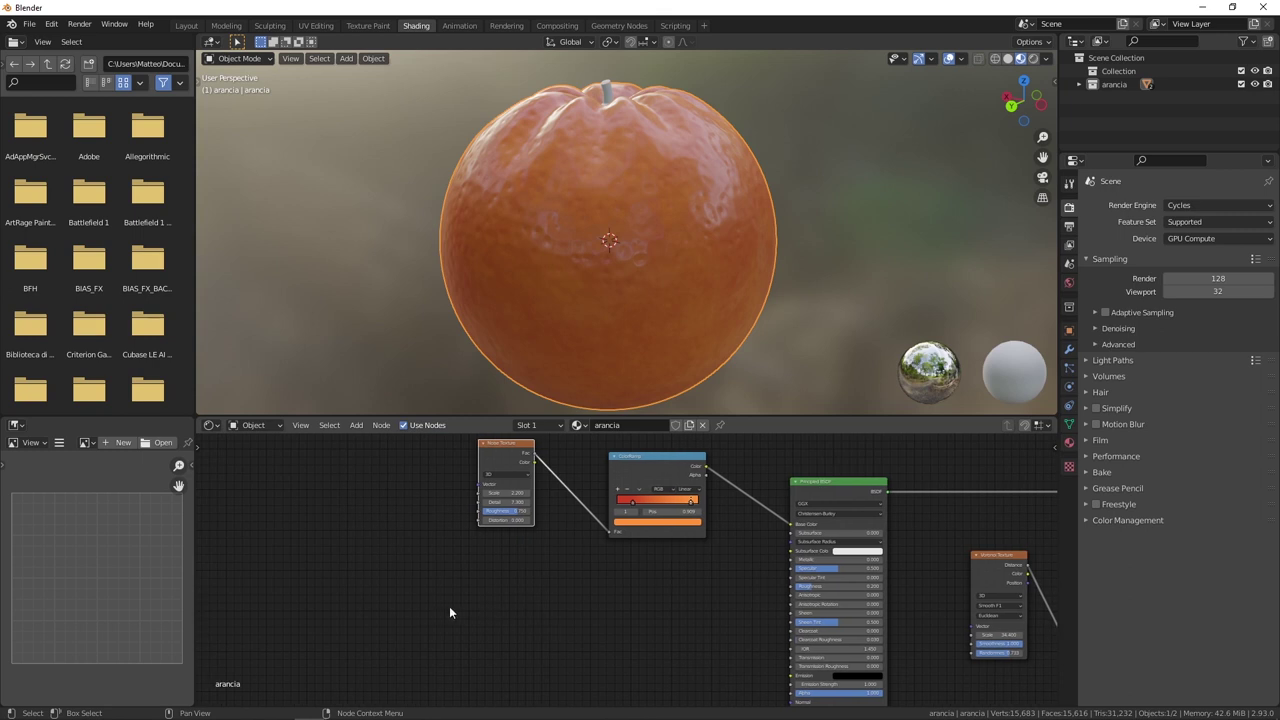
click(456, 607)
Add a new Noise Texture node and preview it on the orange.
key(shift+a)
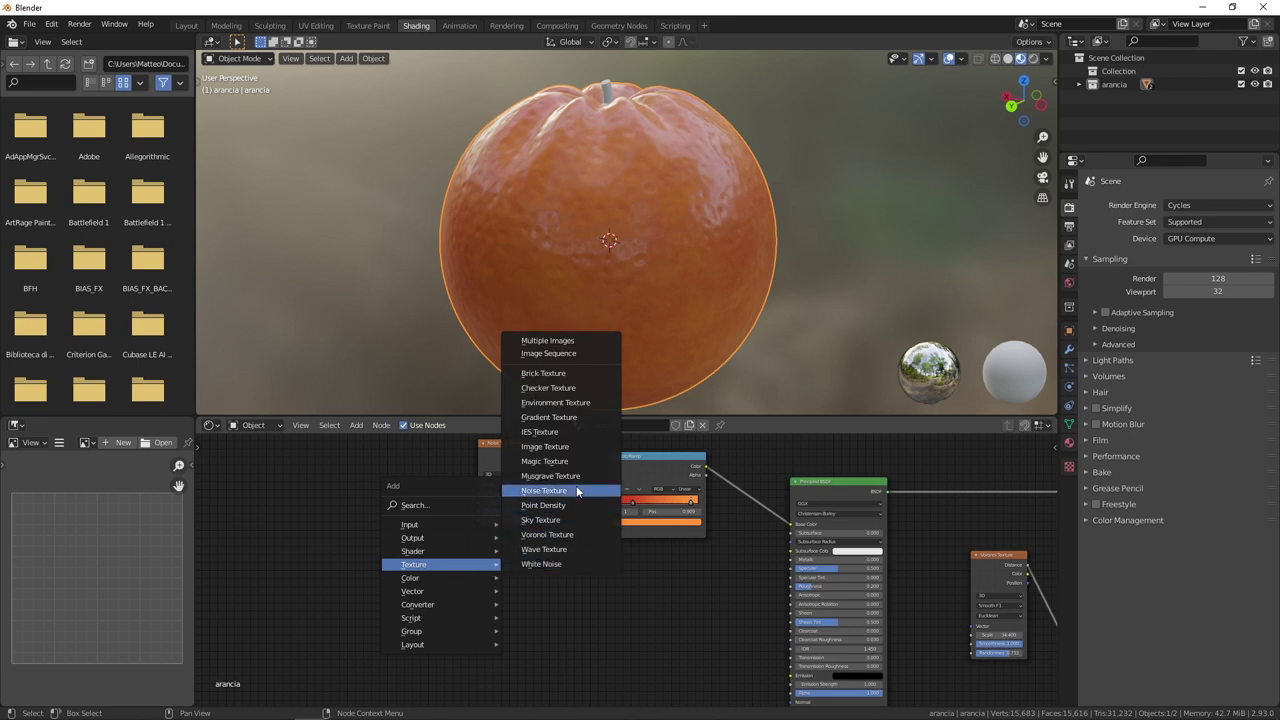
click(575, 490)
click(470, 567)
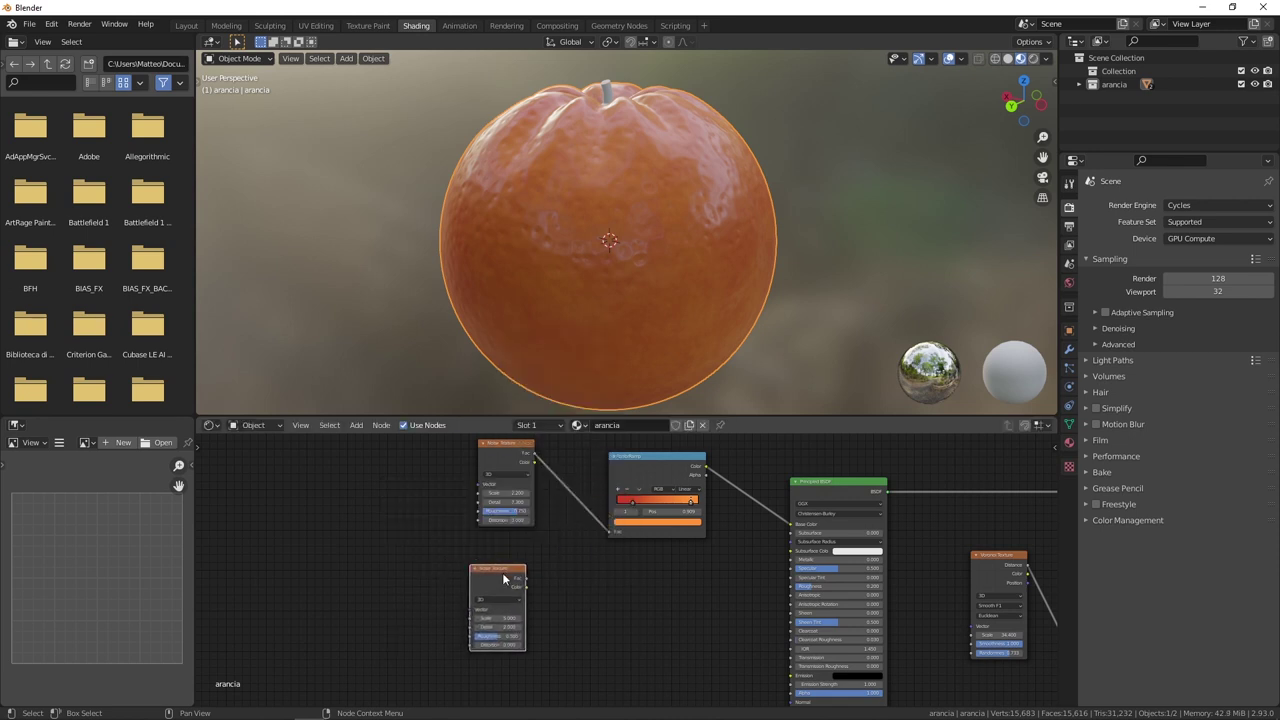
ctrl+shift+click(502, 571)
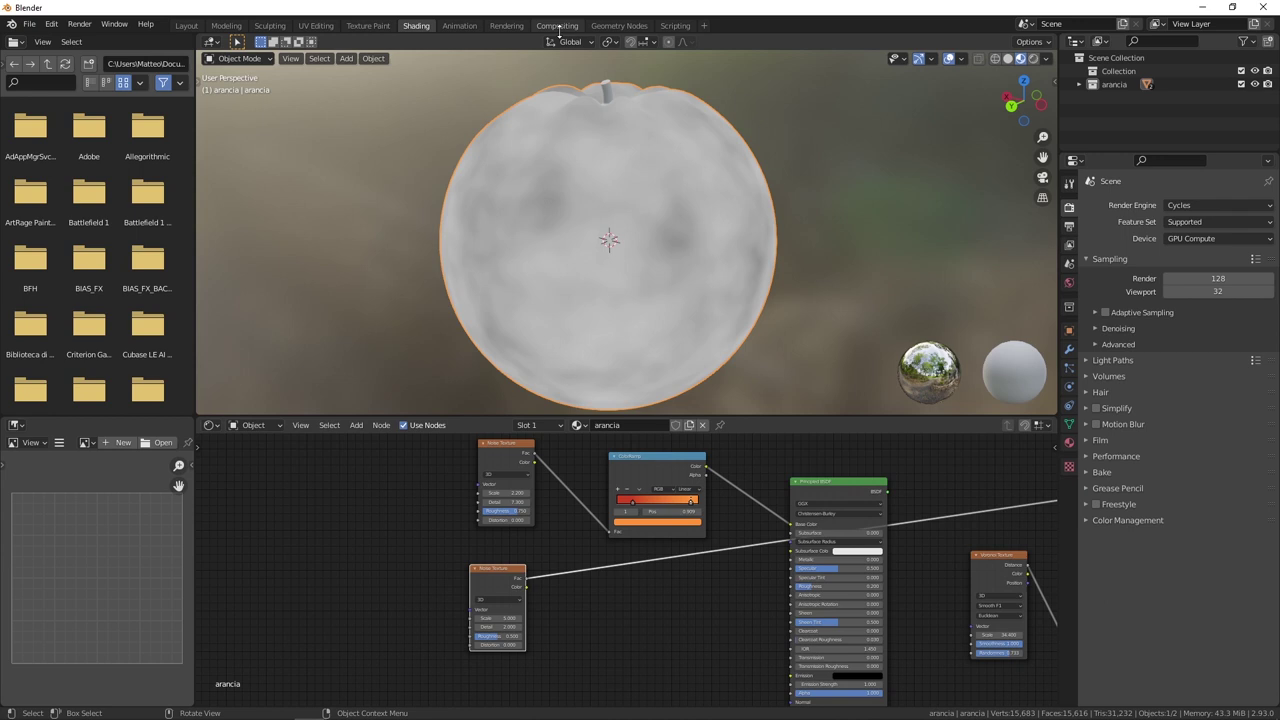
scroll(512, 237, down, 3)
middle_drag(560, 214, 694, 229)
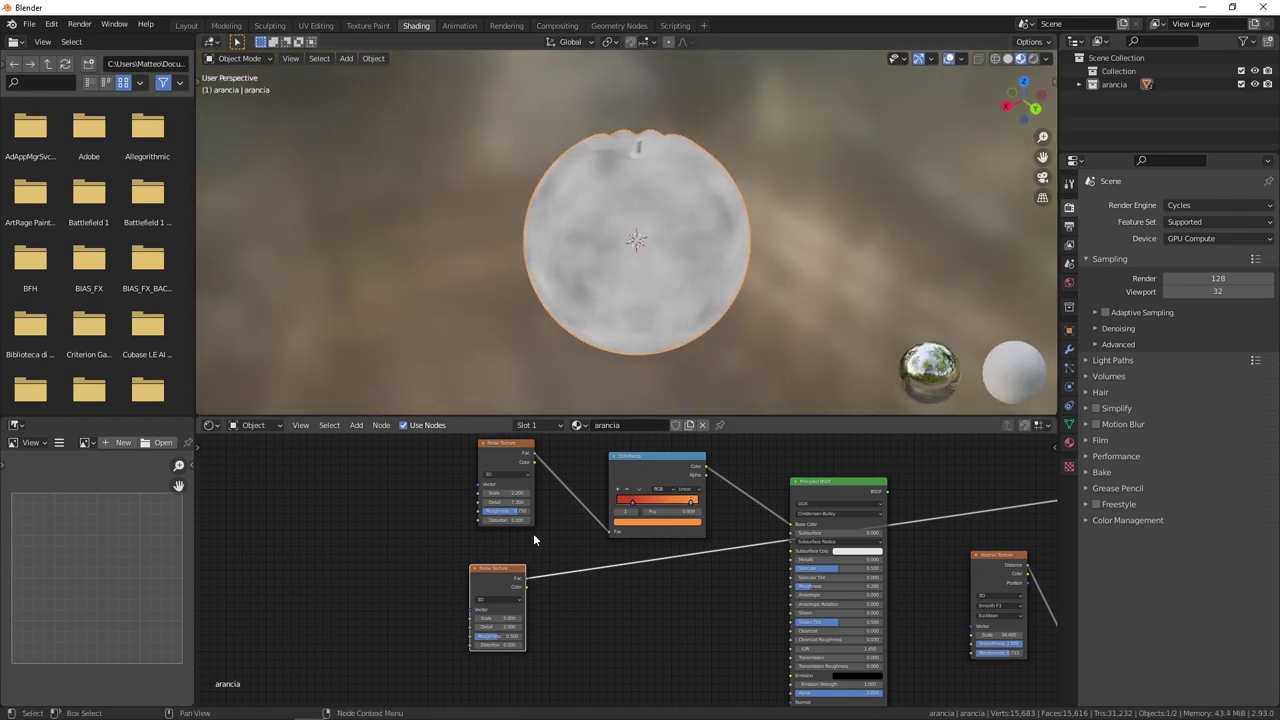
drag(508, 588, 466, 590)
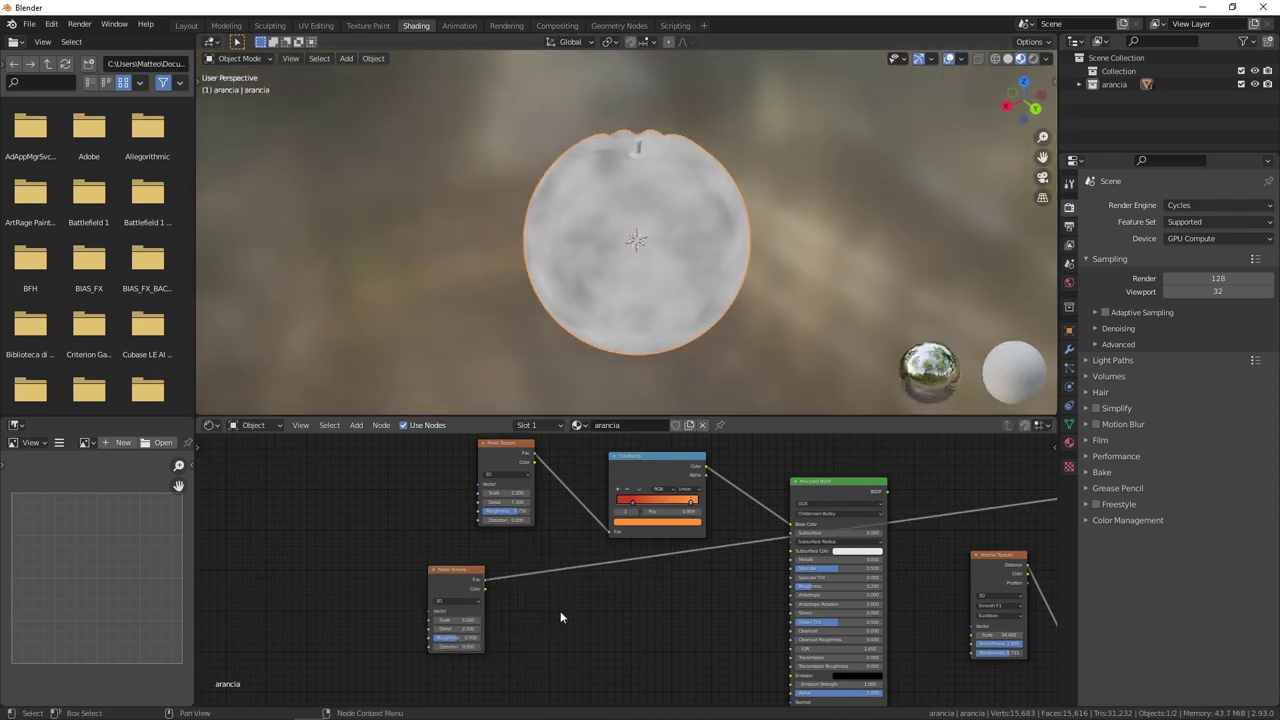
Insert a black-to-white ColorRamp after the new noise, feeding the Principled BSDF Roughness.
key(shift+a)
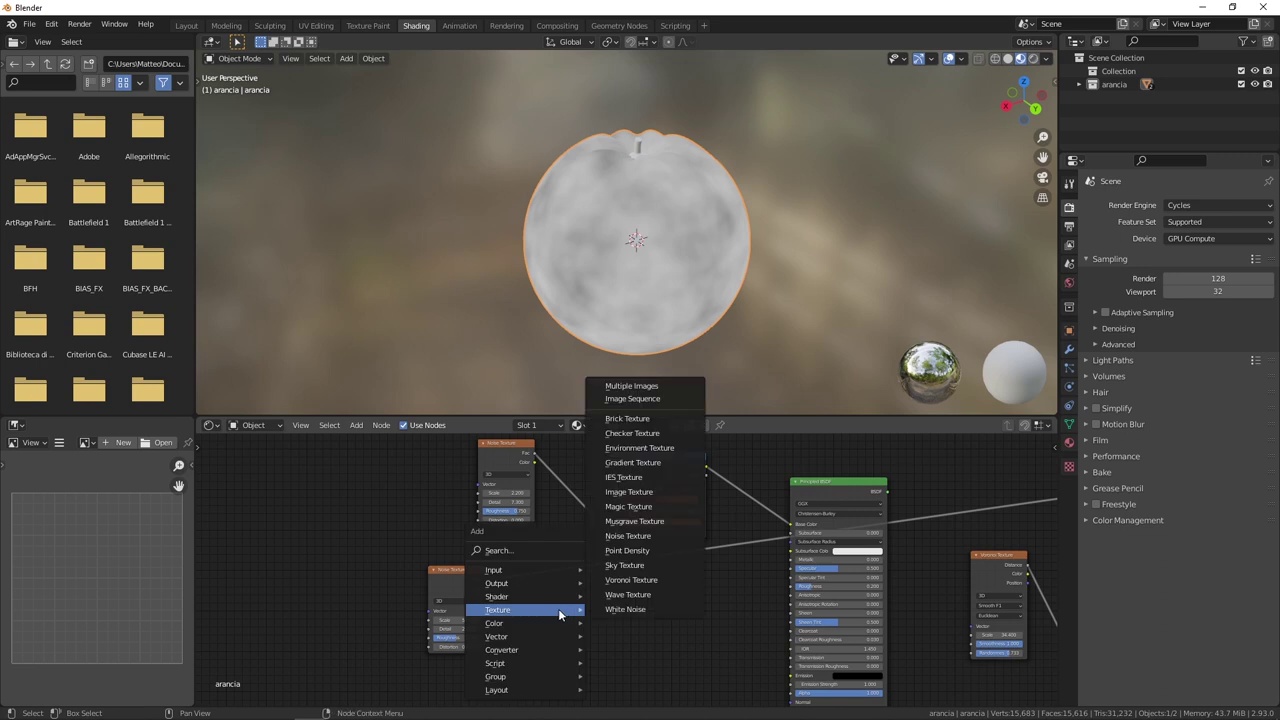
mouse_move(502, 650)
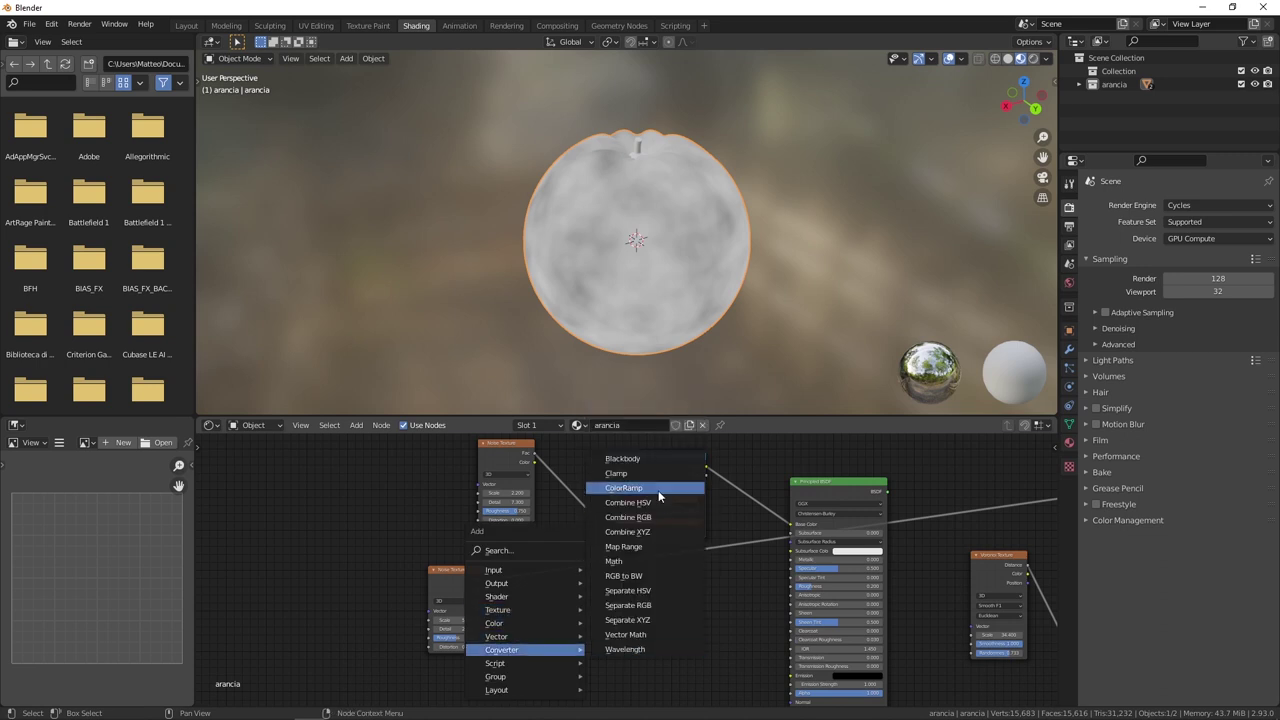
click(658, 491)
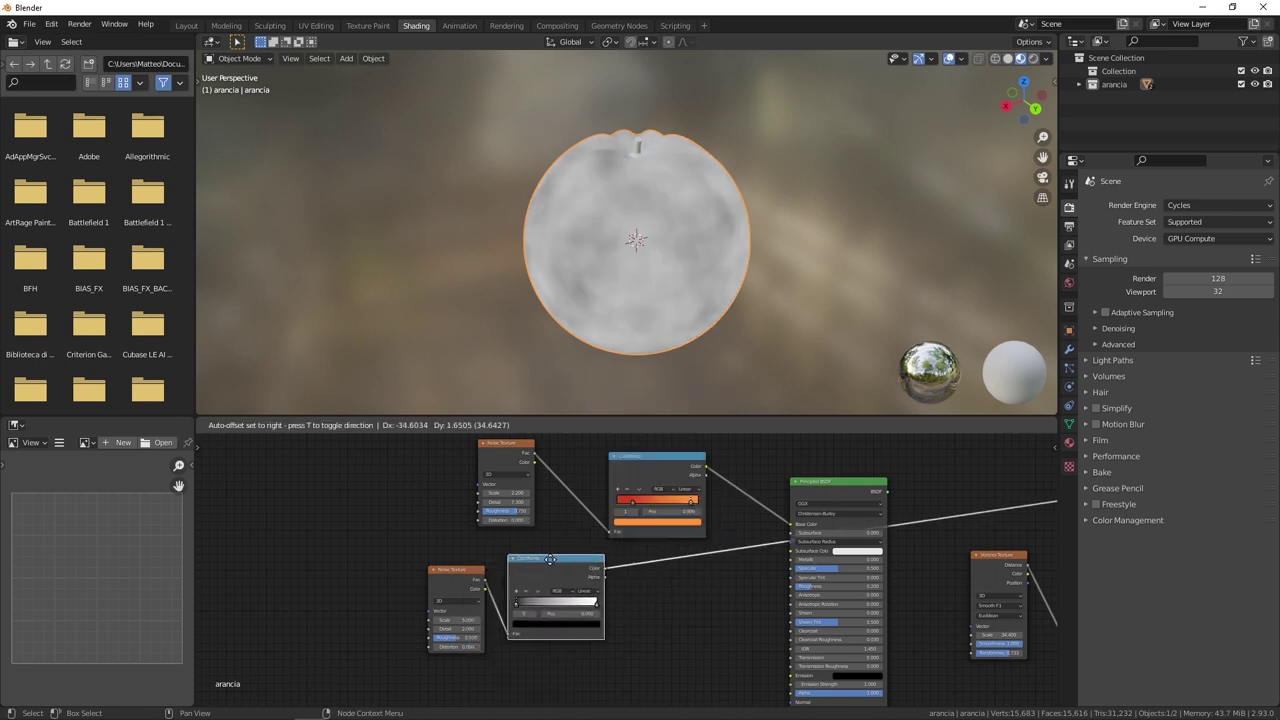
click(553, 560)
mouse_move(553, 560)
mouse_down()
mouse_move(497, 556)
mouse_move(792, 586)
mouse_up()
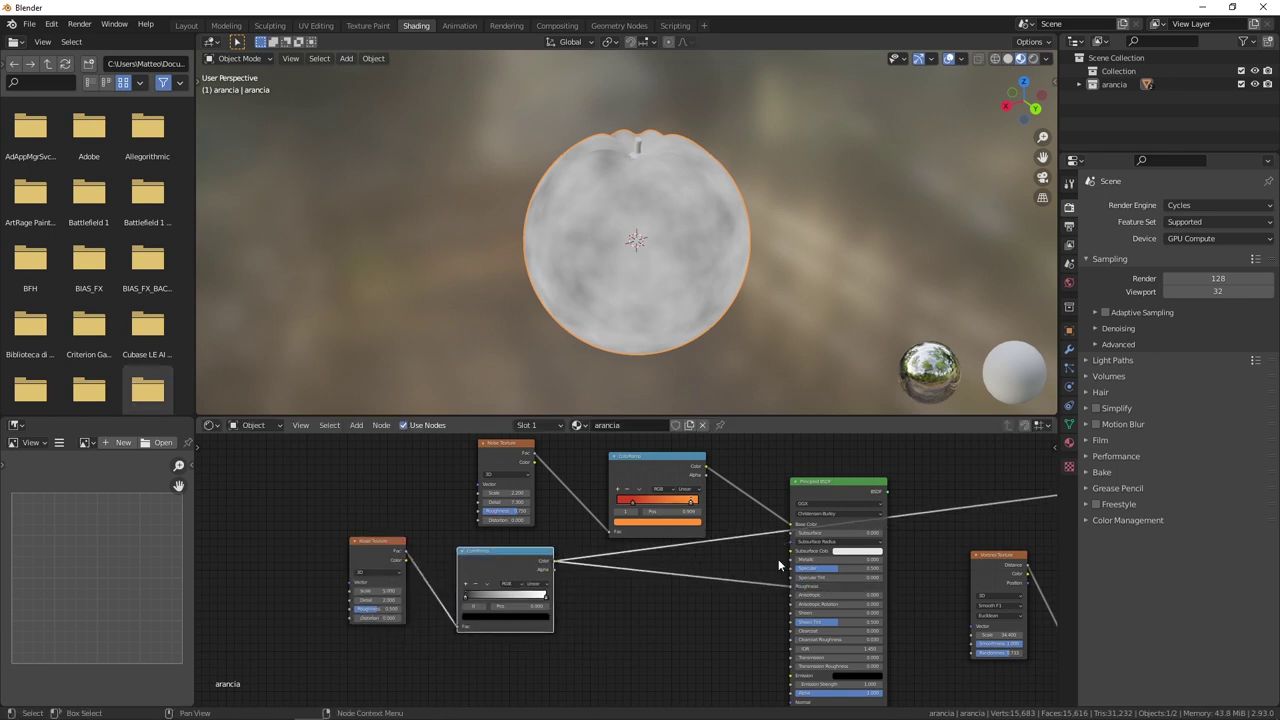
middle_drag(820, 510, 710, 507)
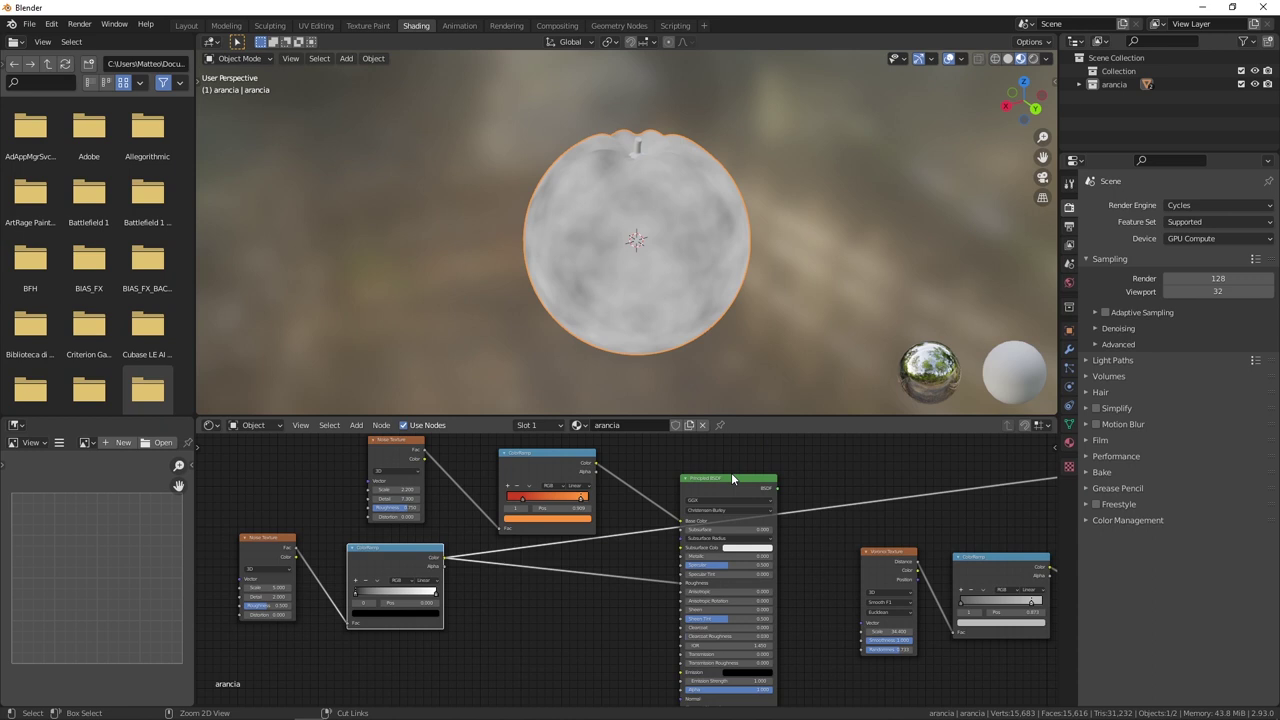
ctrl+shift+click(724, 474)
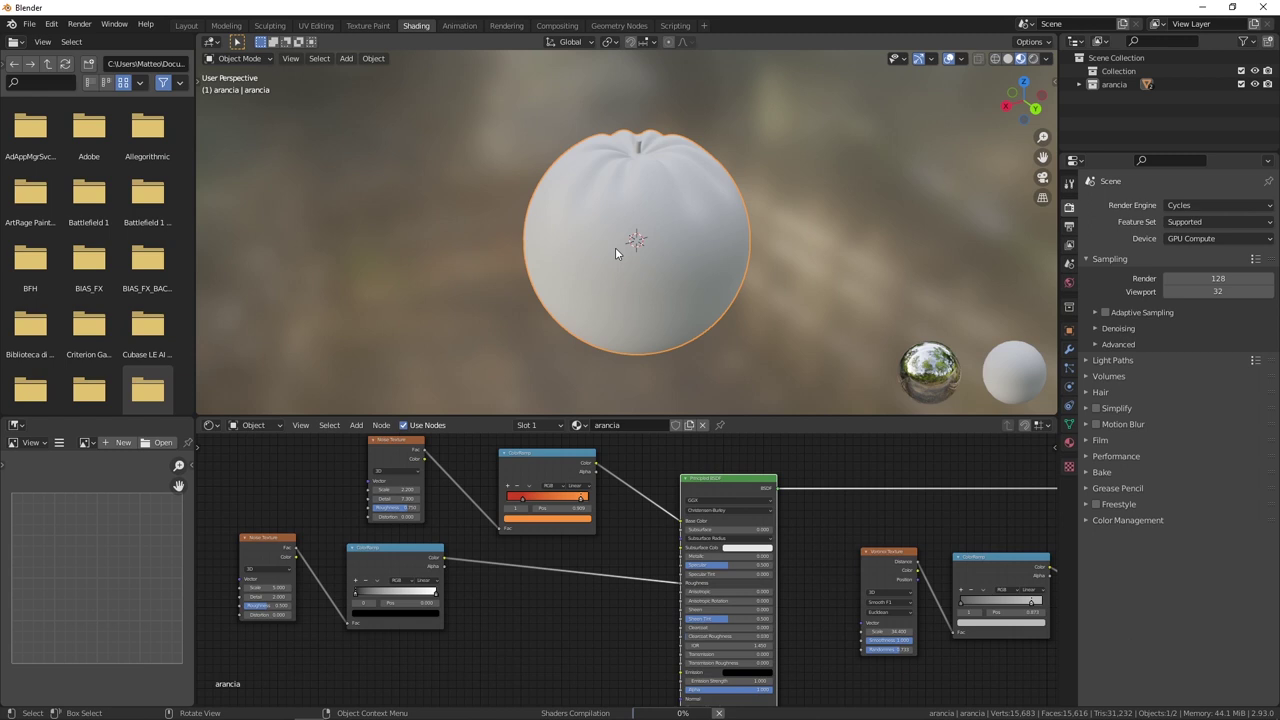
Slide the roughness ColorRamp's black stop right for glossier skin, then preview the ramp on the orange.
mouse_move(609, 220)
middle_down()
mouse_move(532, 236)
mouse_move(750, 196)
mouse_move(522, 160)
mouse_move(503, 190)
mouse_move(548, 208)
mouse_move(527, 214)
mouse_move(495, 152)
mouse_move(529, 168)
mouse_move(532, 189)
mouse_move(584, 196)
middle_up()
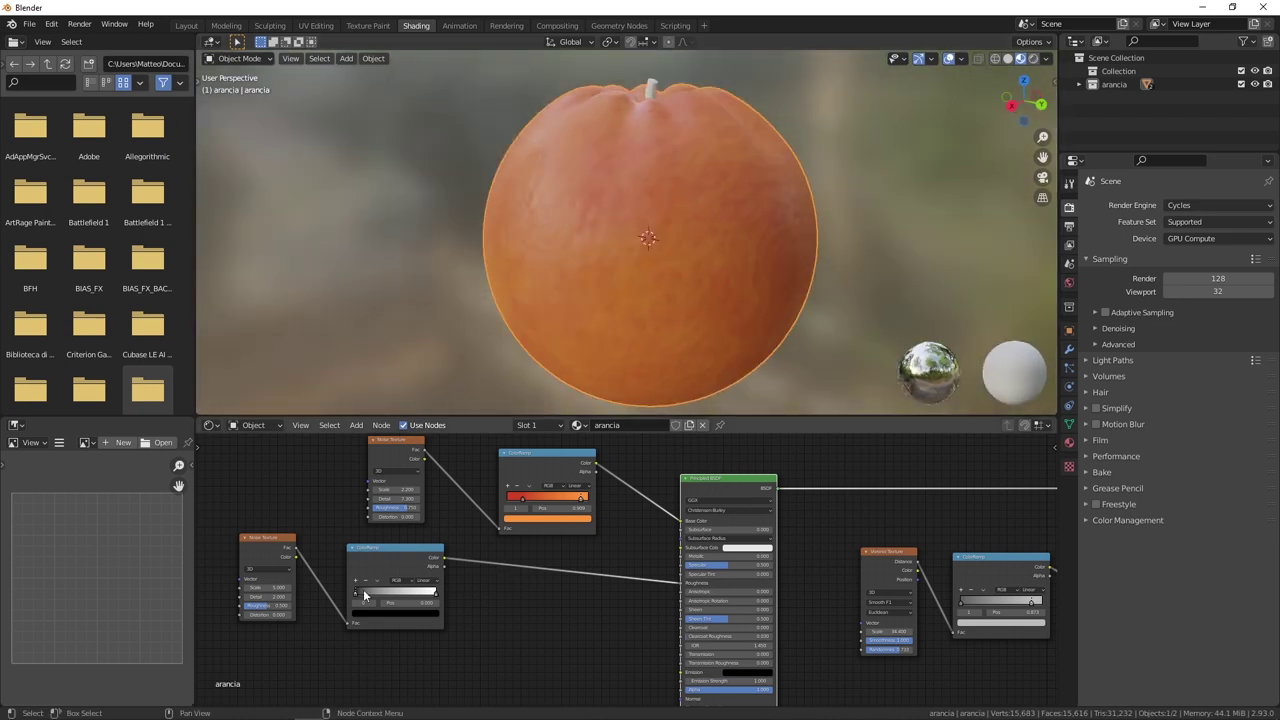
drag(370, 597, 391, 597)
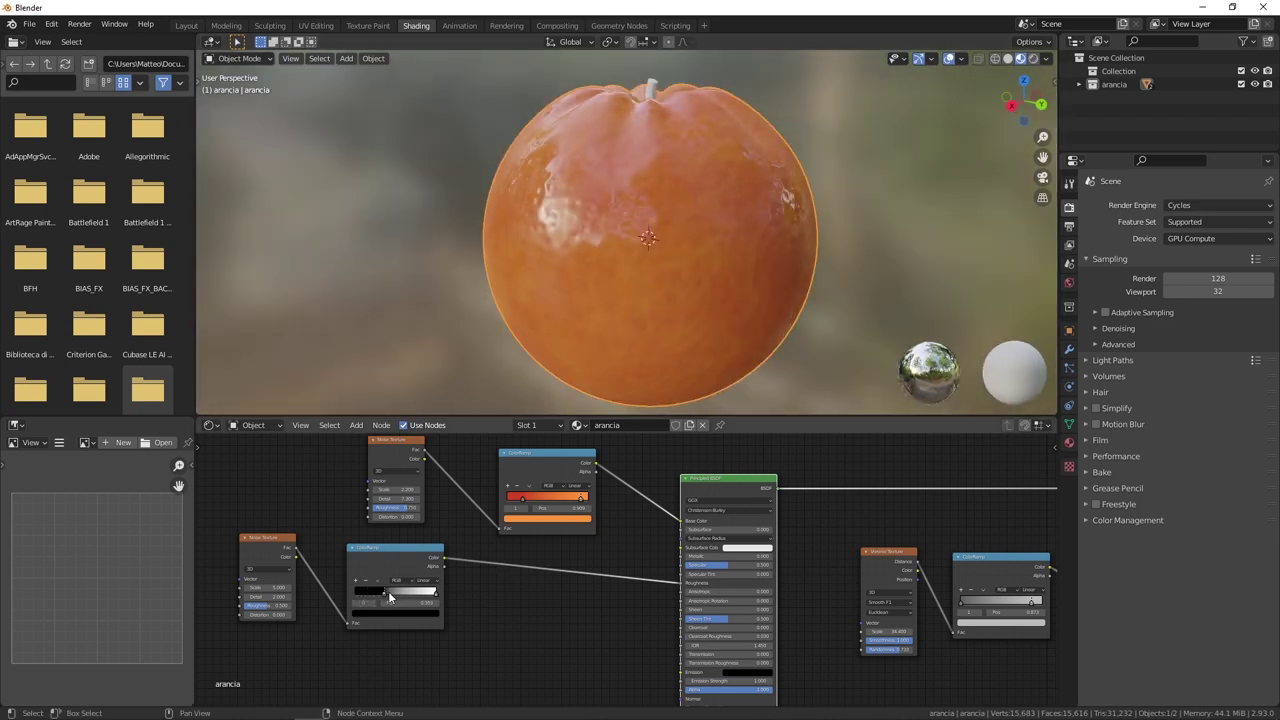
mouse_move(620, 179)
middle_down()
mouse_move(584, 165)
mouse_move(550, 195)
mouse_move(561, 244)
mouse_move(620, 267)
mouse_move(700, 100)
mouse_move(660, 215)
mouse_move(586, 276)
mouse_move(607, 232)
mouse_move(568, 264)
mouse_move(635, 245)
middle_up()
ctrl+shift+click(371, 557)
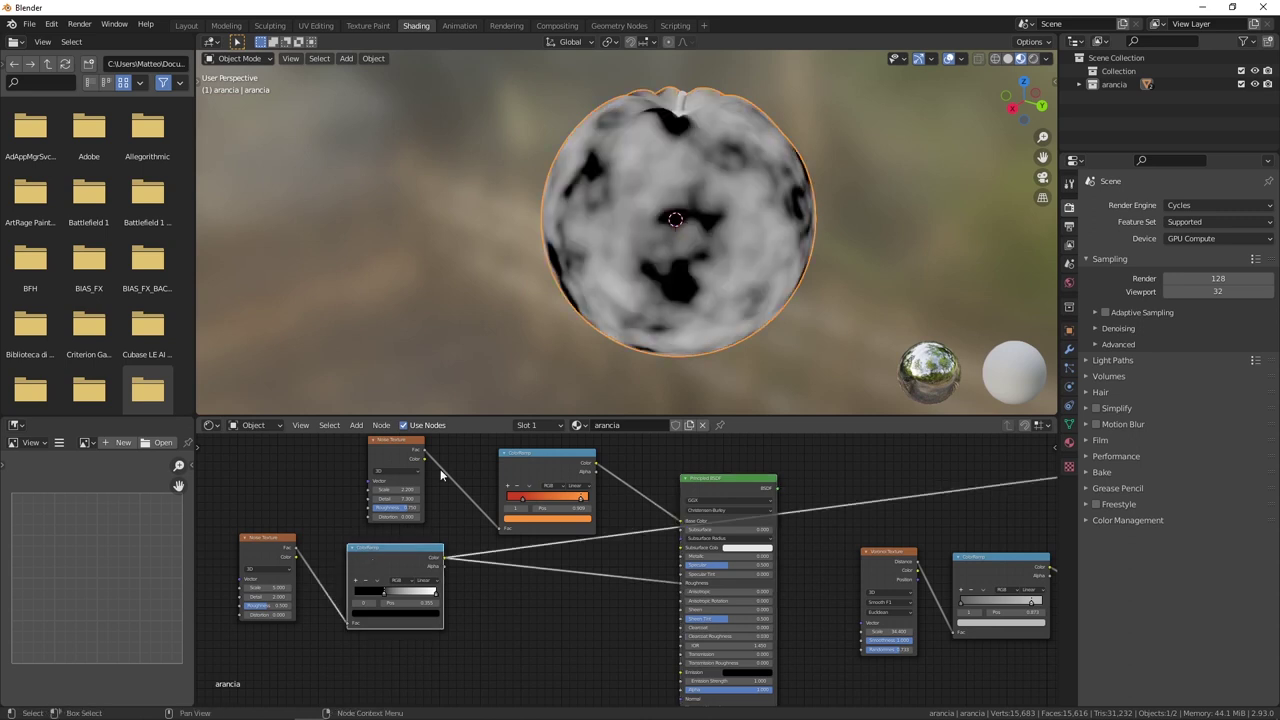
Move the roughness ColorRamp's black stop to lighten the gloss mask.
drag(384, 597, 405, 597)
click(378, 594)
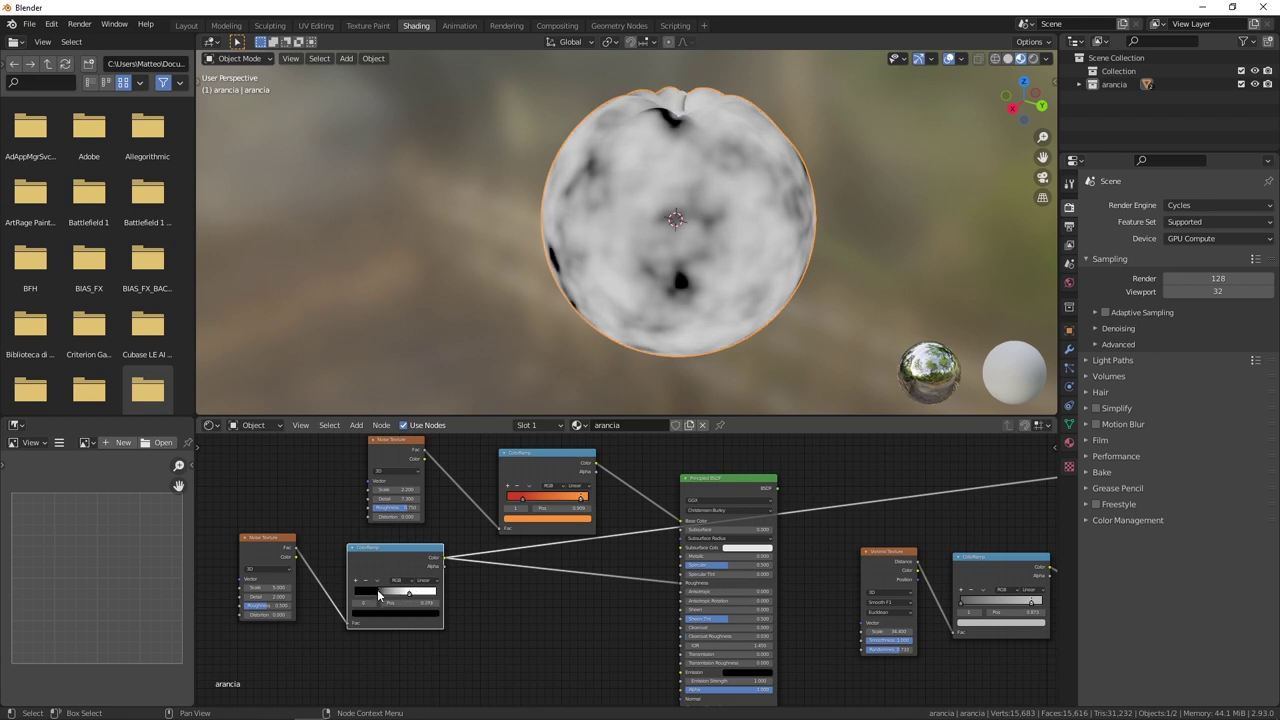
scroll(390, 598, up, 2)
middle_drag(390, 598, 474, 548)
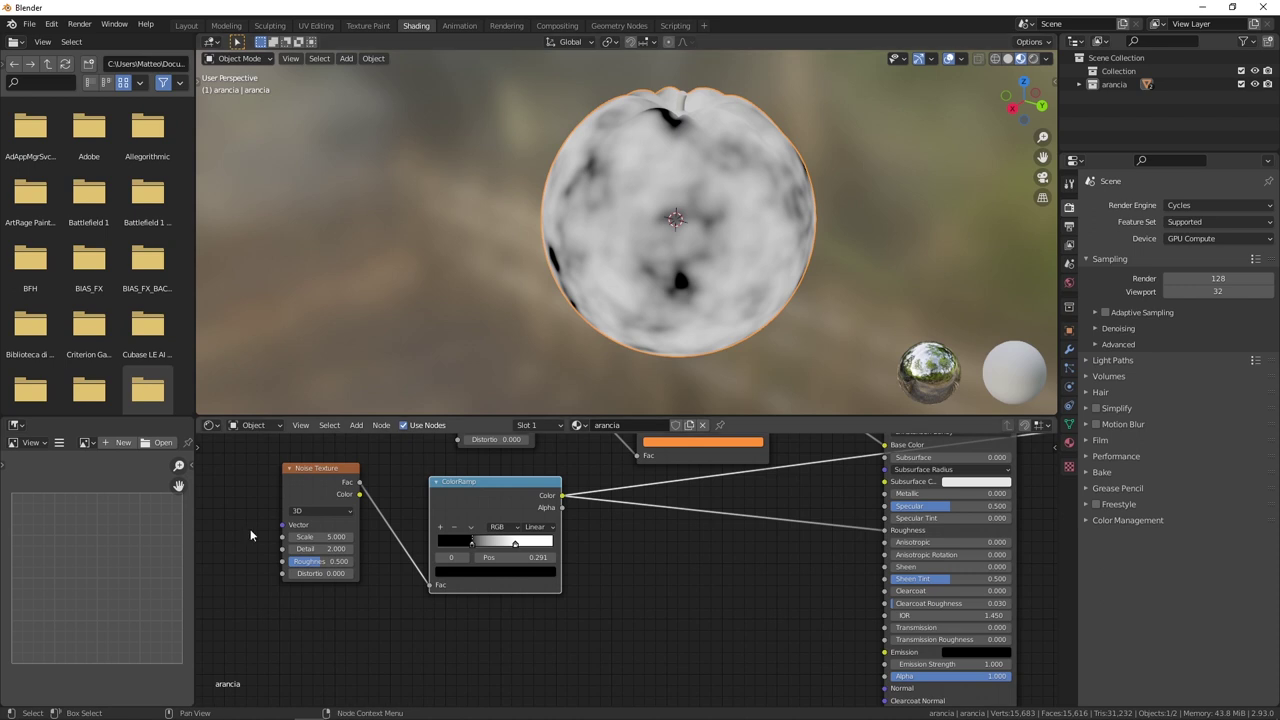
Set the roughness Noise Texture to Detail 6.8, Roughness 0.7 and Scale 2.3.
drag(307, 550, 338, 561)
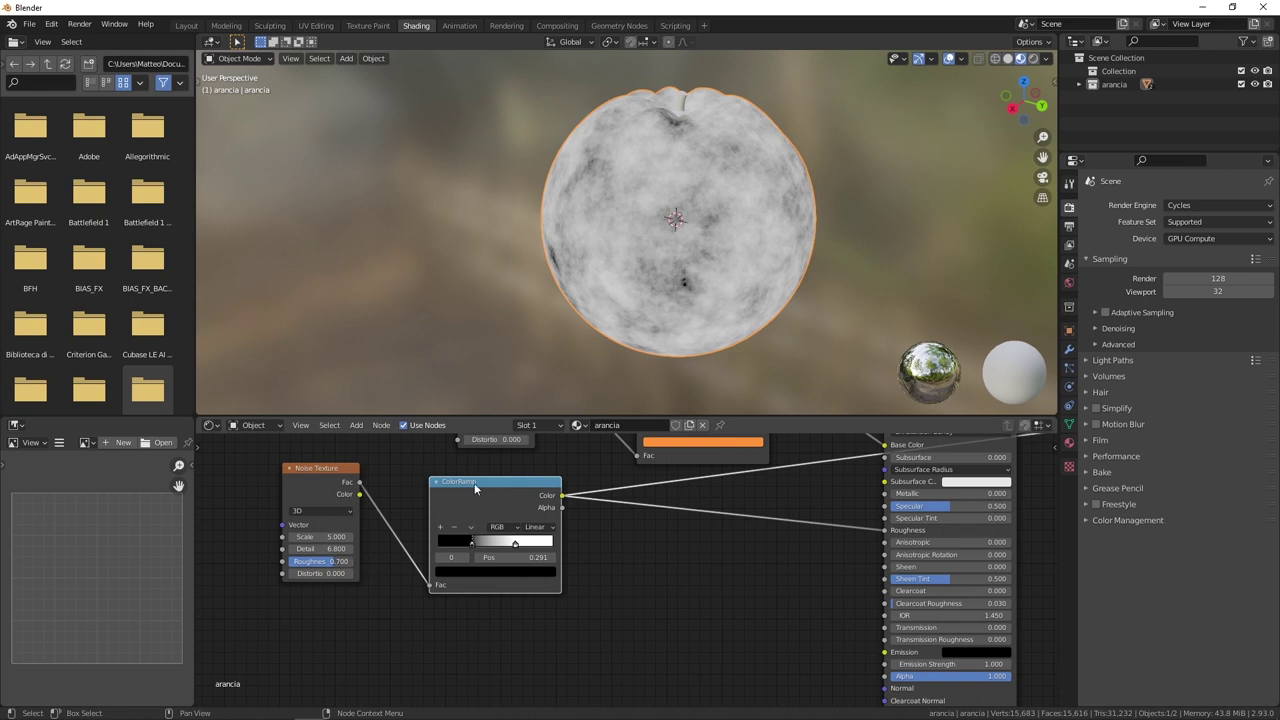
scroll(667, 184, up, 3)
scroll(728, 199, up, 1)
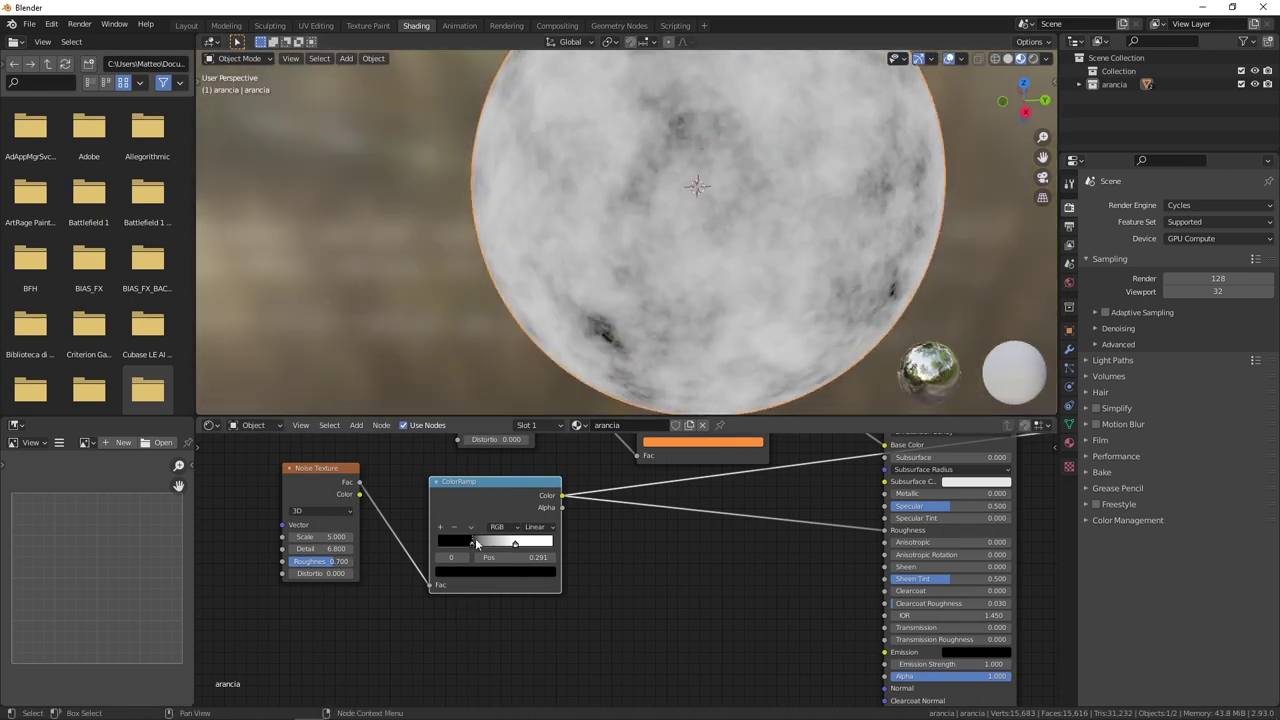
drag(320, 537, 296, 537)
scroll(712, 221, down, 4)
mouse_move(712, 221)
middle_down()
mouse_move(517, 240)
mouse_move(559, 239)
middle_up()
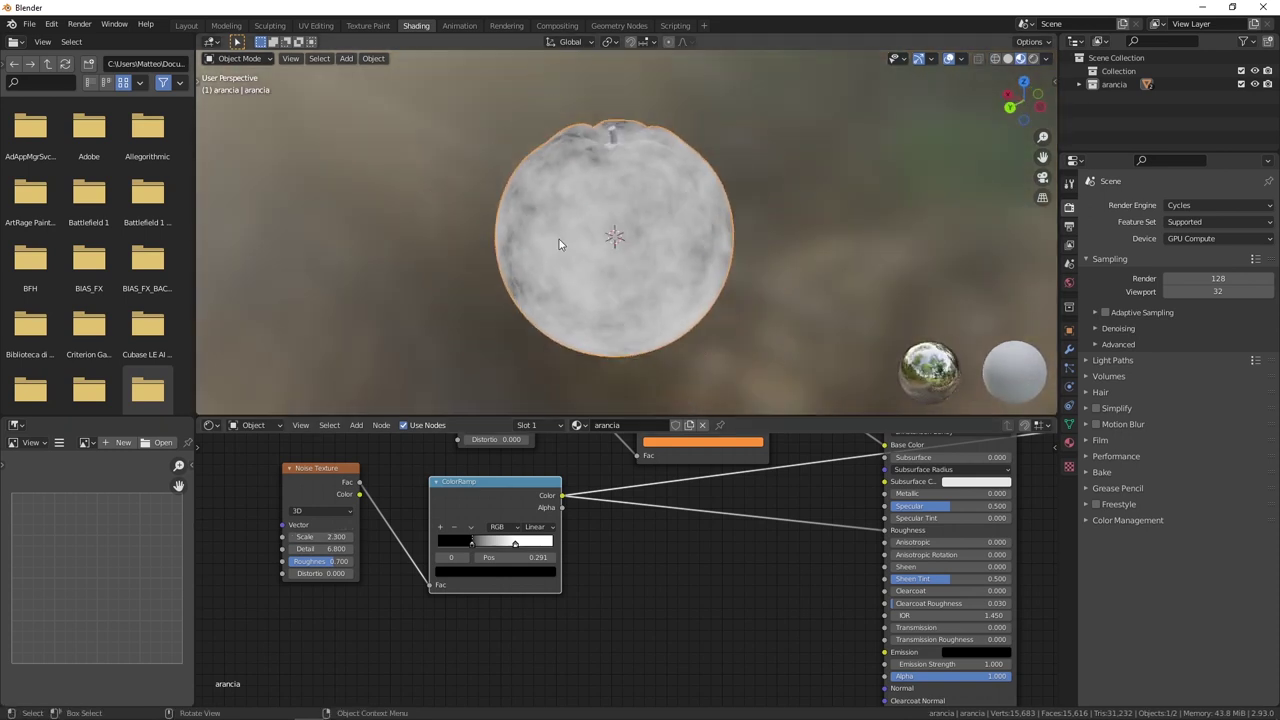
Preview the Principled BSDF again so the orange shows its full material.
scroll(590, 222, up, 3)
mouse_move(617, 208)
middle_down()
mouse_move(681, 244)
mouse_move(600, 350)
middle_up()
scroll(681, 245, up, 2)
scroll(487, 488, down, 2)
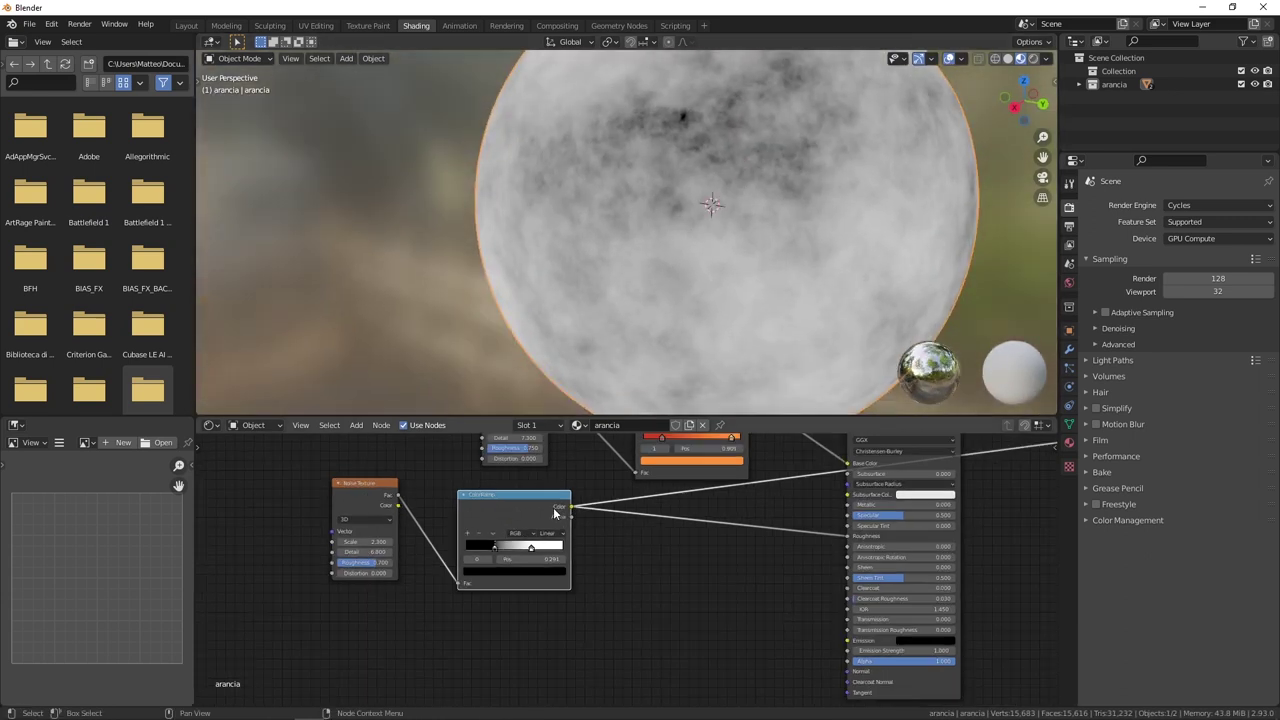
middle_drag(487, 488, 698, 496)
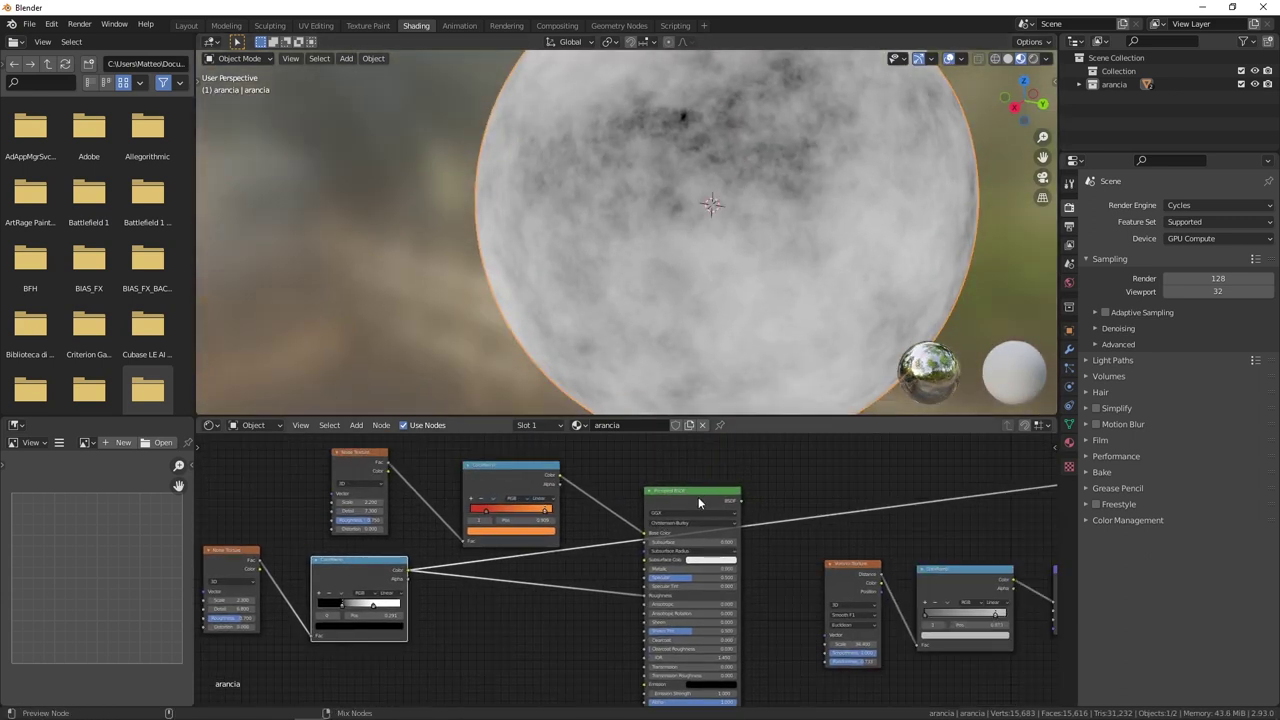
ctrl+shift+click(698, 496)
mouse_move(546, 259)
middle_down()
mouse_move(557, 307)
mouse_move(561, 211)
middle_up()
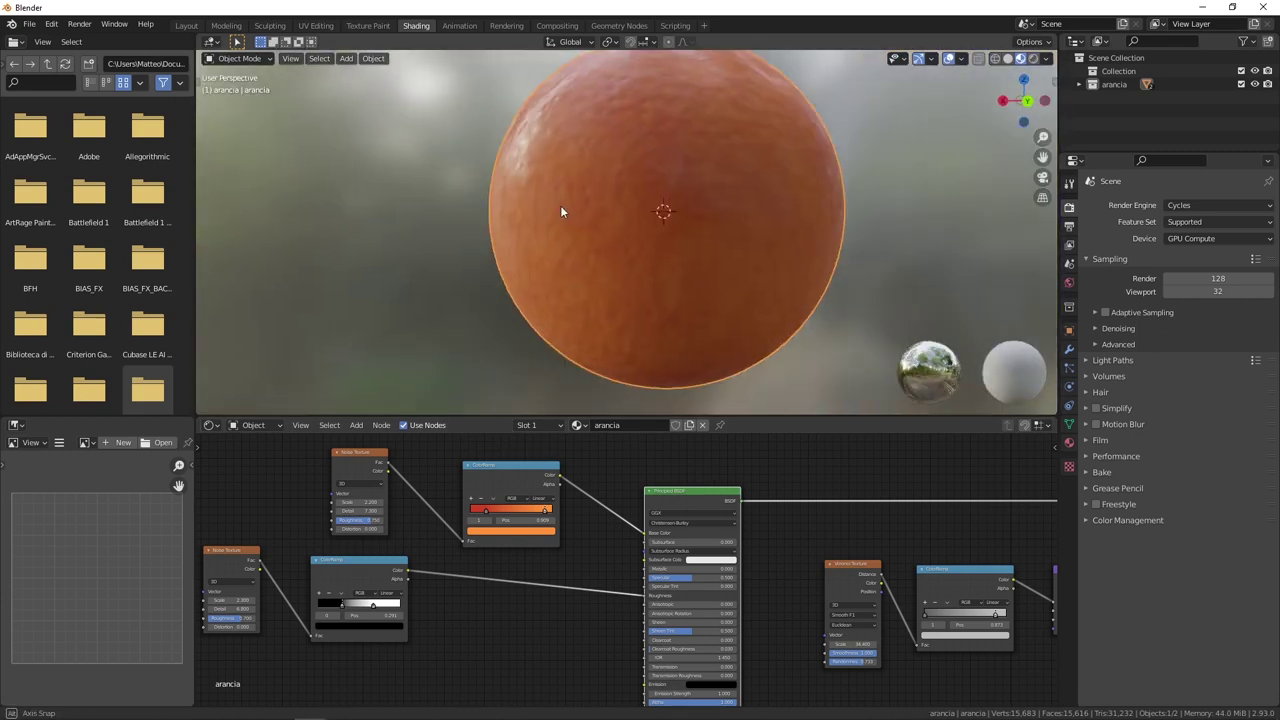
Move the roughness ramp's lighter stop left to 0.673 and darken it to grey.
scroll(560, 205, down, 3)
mouse_move(628, 215)
middle_down()
mouse_move(747, 214)
mouse_move(597, 238)
mouse_move(574, 262)
mouse_move(689, 252)
mouse_move(708, 223)
mouse_move(612, 264)
middle_up()
scroll(730, 212, up, 2)
drag(398, 604, 374, 606)
click(373, 609)
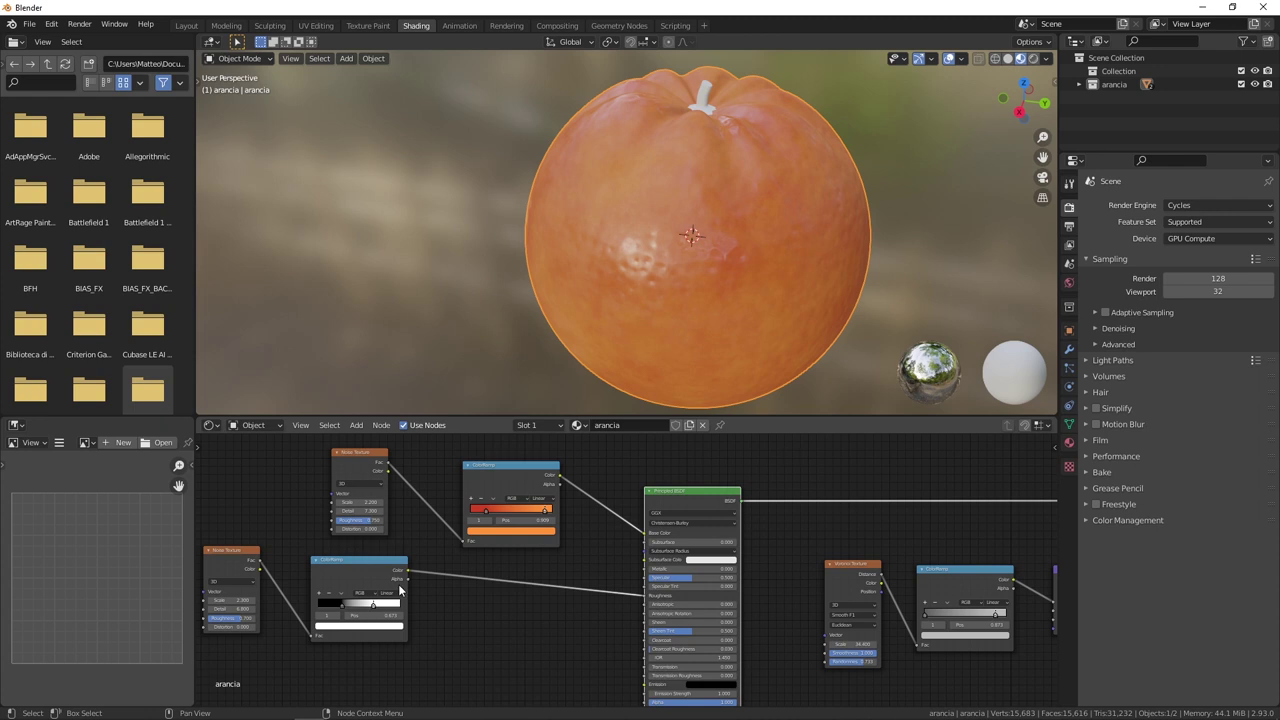
scroll(448, 628, up, 2)
click(418, 594)
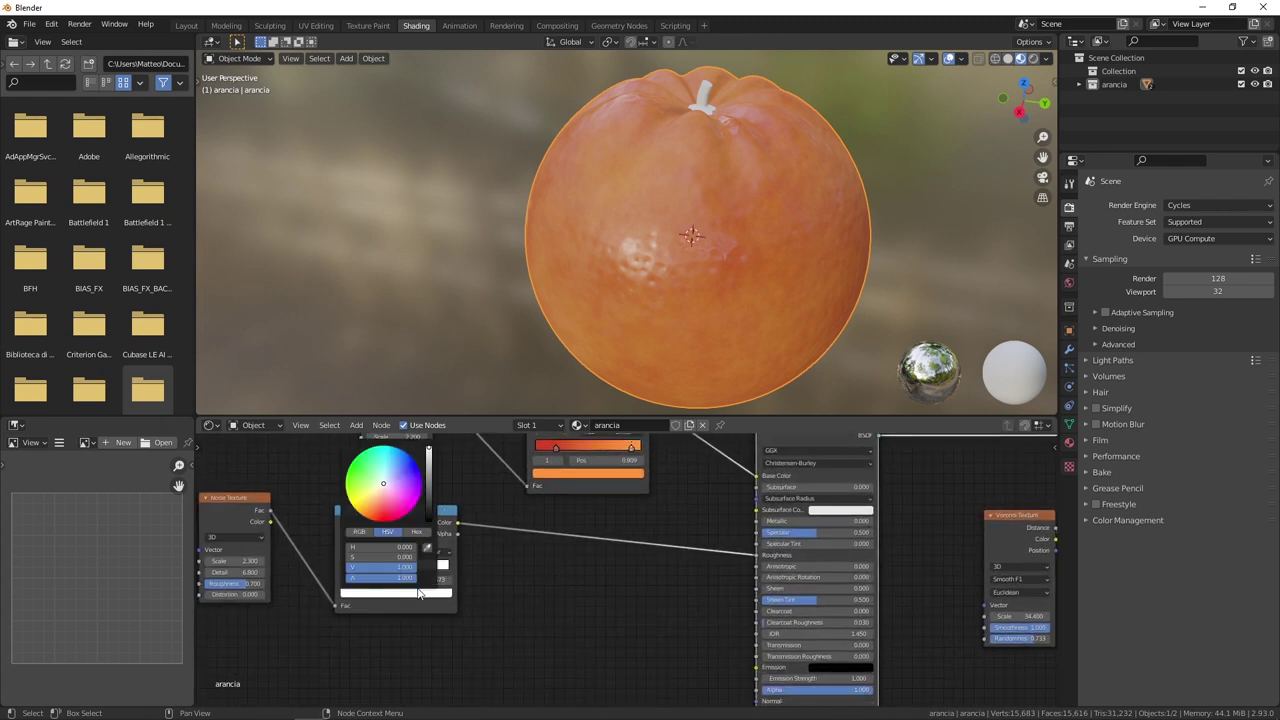
drag(429, 457, 429, 476)
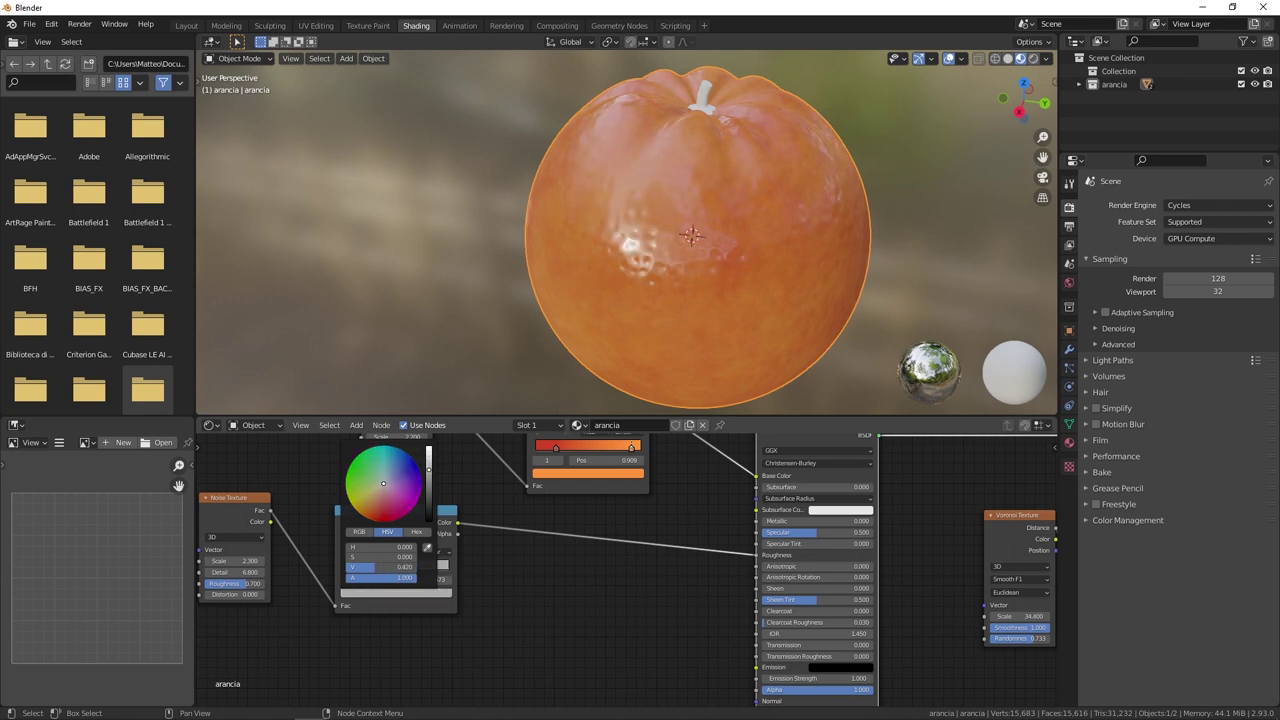
Brighten the lighter ramp stop's grey slightly to soften the orange's shine.
scroll(640, 199, down, 2)
mouse_move(640, 199)
middle_down()
mouse_move(532, 260)
mouse_move(607, 157)
mouse_move(543, 276)
middle_up()
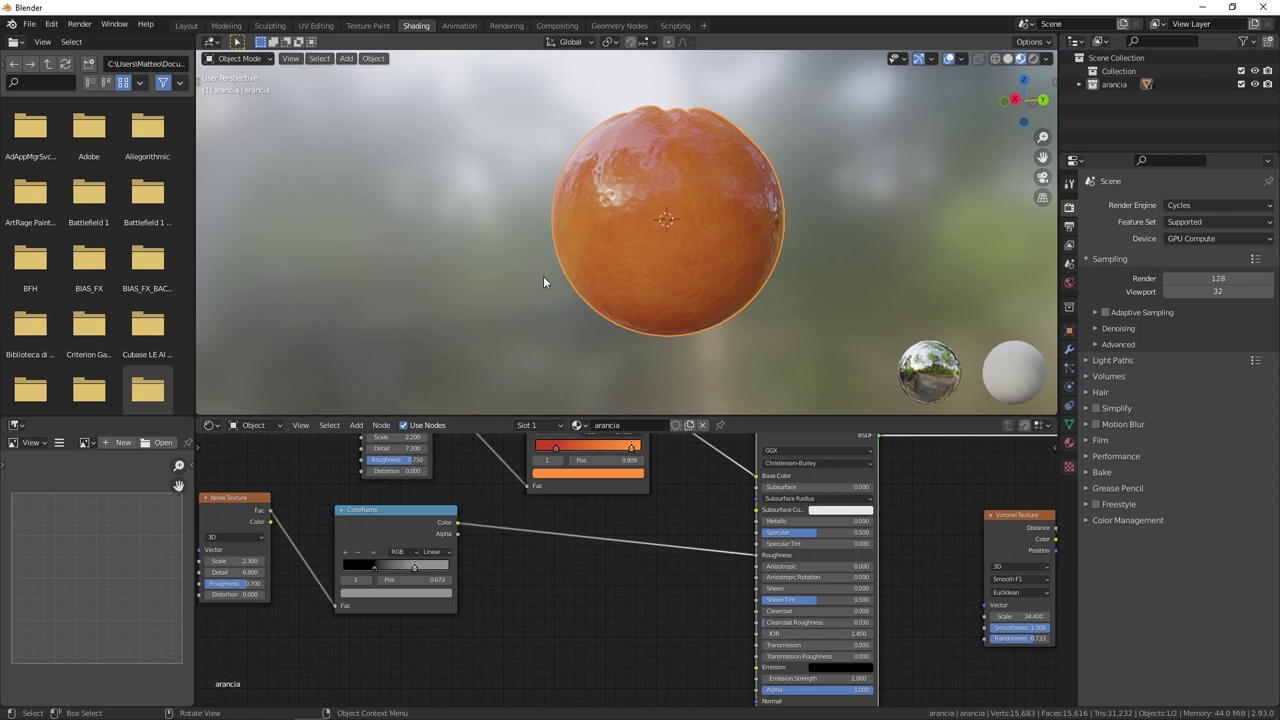
click(426, 596)
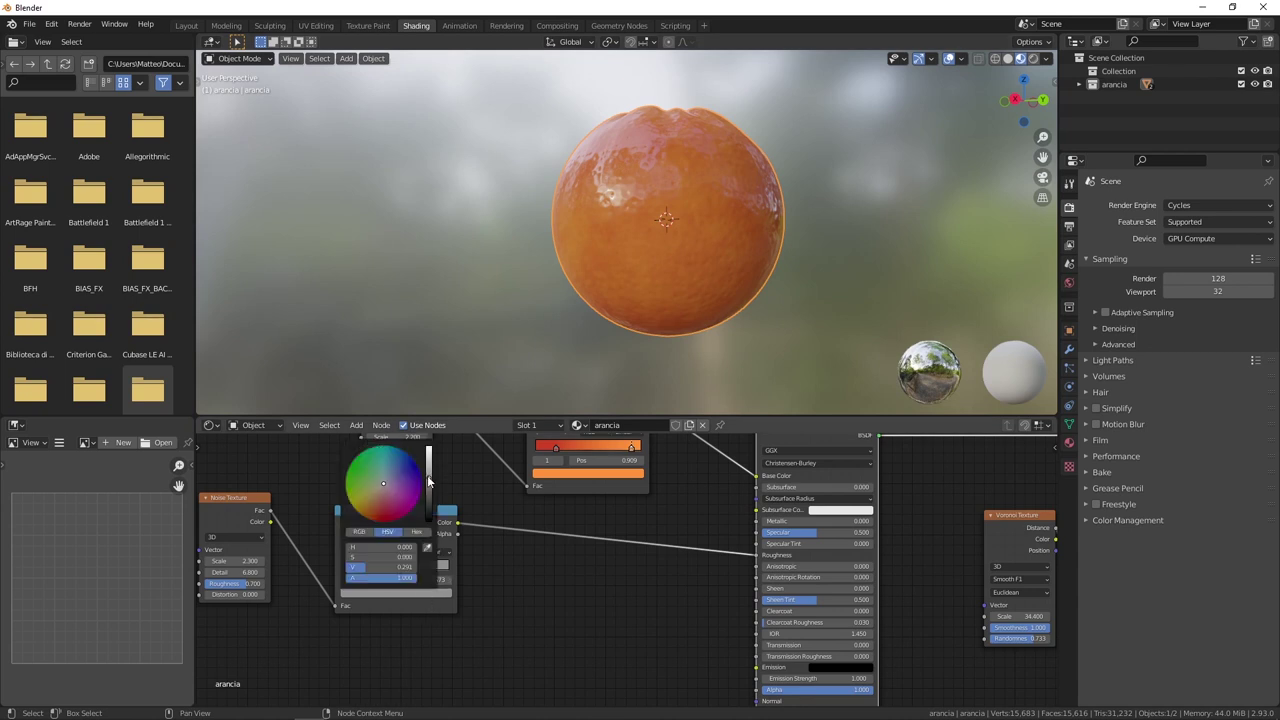
drag(429, 478, 429, 468)
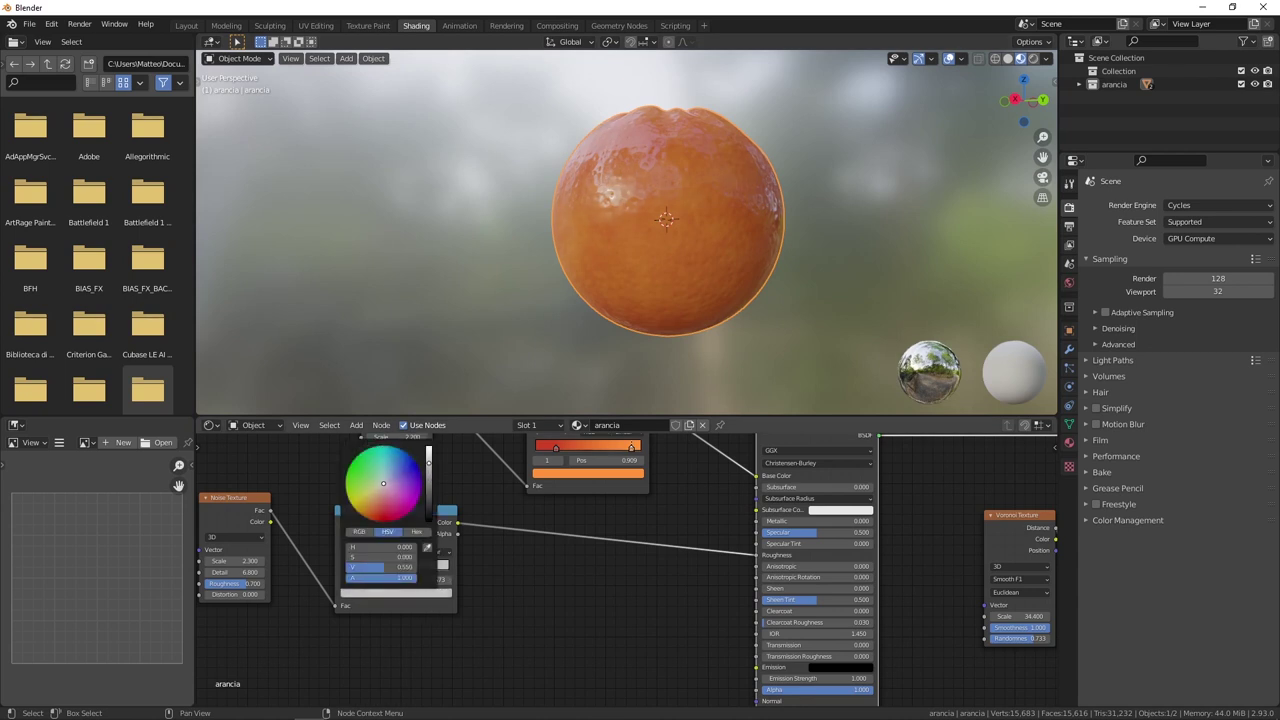
middle_drag(549, 326, 605, 232)
scroll(570, 274, up, 2)
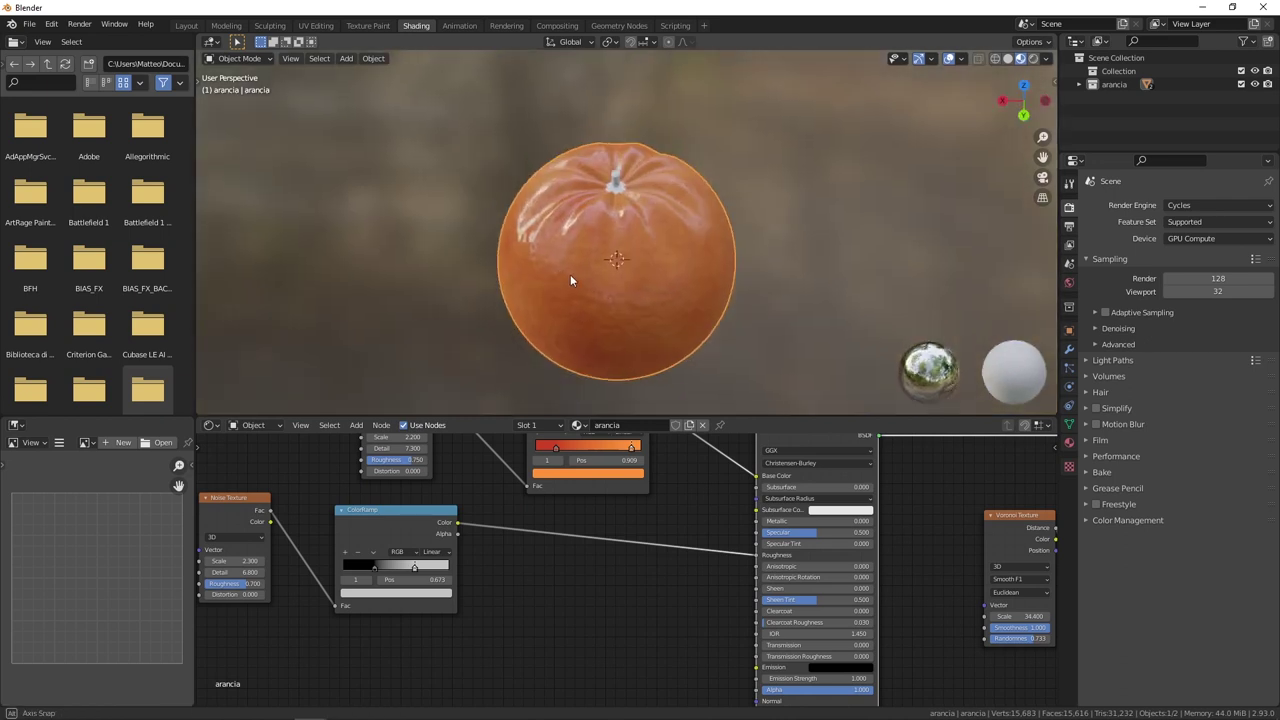
middle_drag(570, 274, 657, 262)
scroll(657, 262, up, 2)
Lift the roughness ramp's black stop slightly above pure black.
click(372, 565)
click(389, 591)
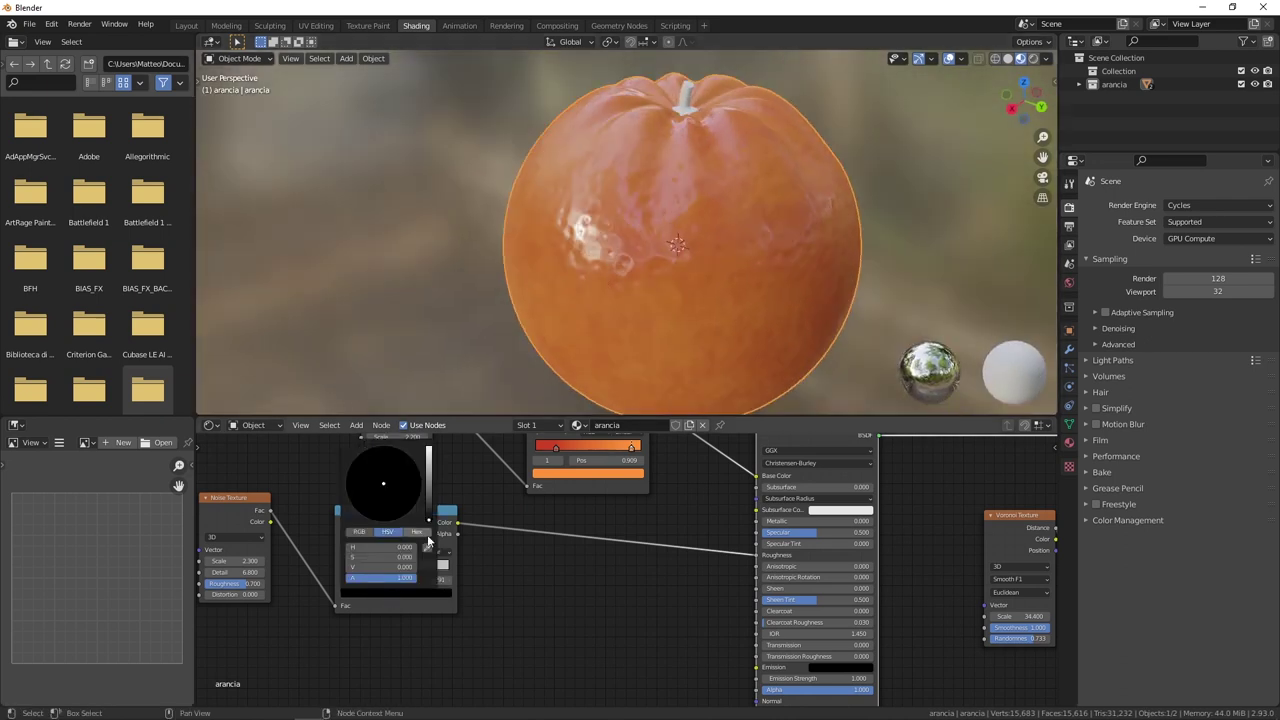
drag(432, 518, 430, 508)
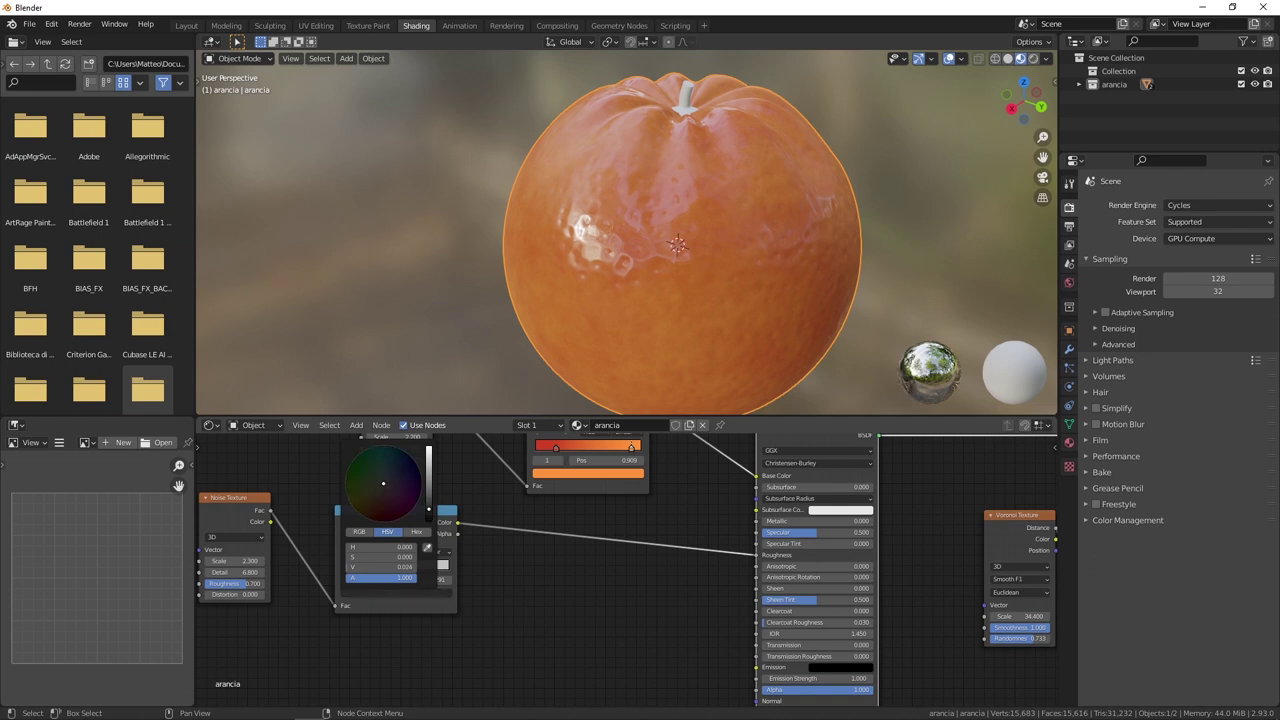
scroll(400, 233, down, 3)
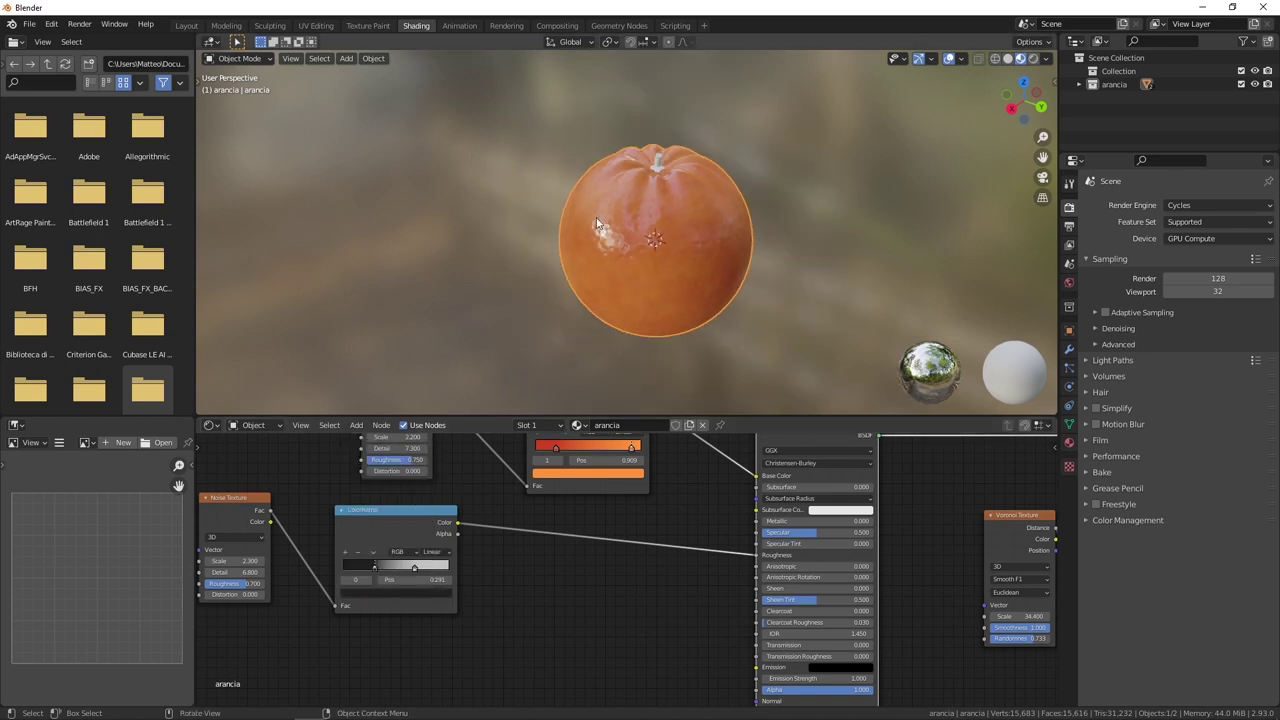
mouse_move(400, 233)
middle_down()
mouse_move(422, 283)
mouse_move(529, 170)
mouse_move(640, 111)
mouse_move(700, 166)
mouse_move(583, 218)
mouse_move(632, 247)
middle_up()
scroll(577, 205, up, 3)
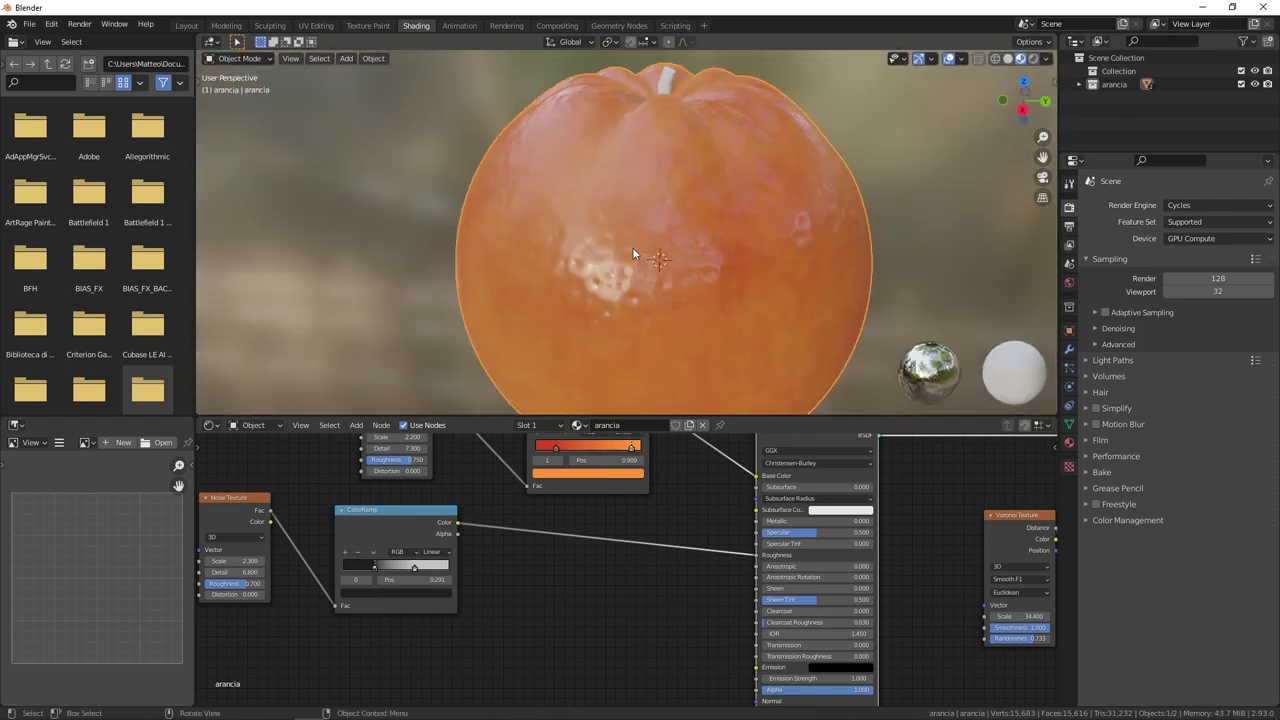
scroll(634, 244, down, 3)
scroll(561, 550, down, 3)
scroll(517, 619, down, 1)
mouse_move(648, 182)
middle_down()
mouse_move(610, 221)
mouse_move(650, 262)
middle_up()
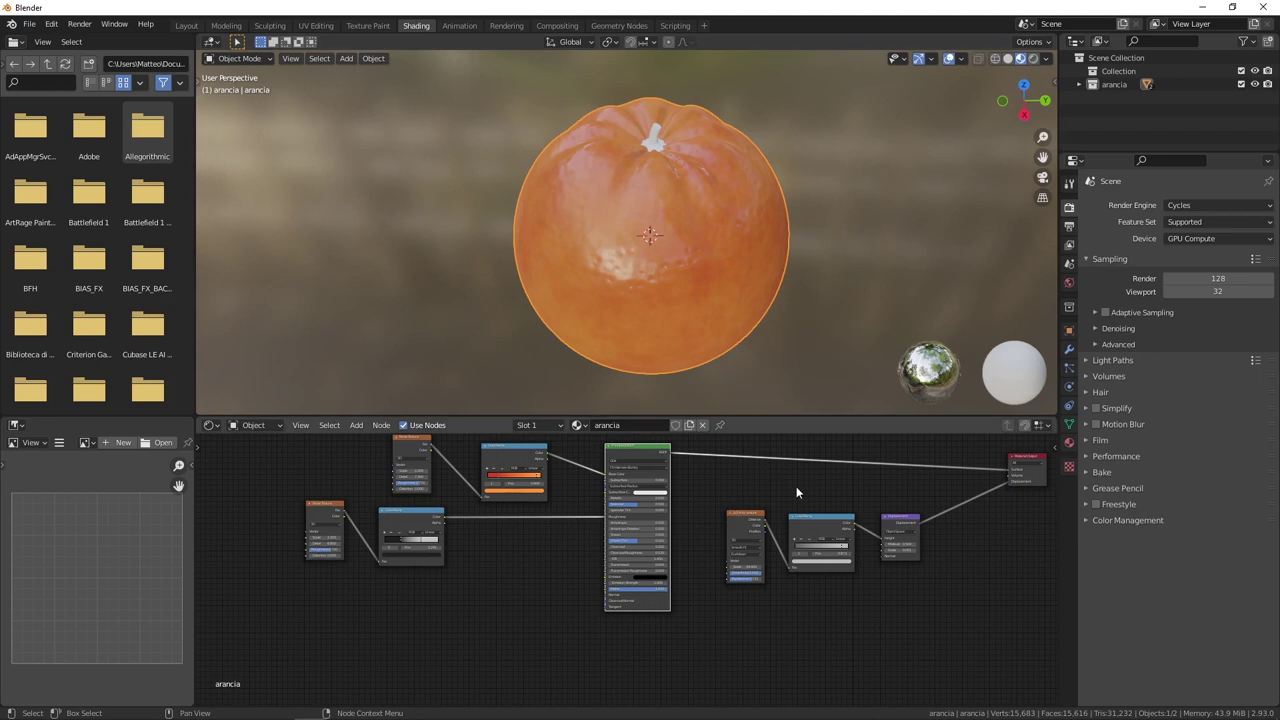
Bring the Principled BSDF into view and open the add-node menu over the shader tree.
scroll(817, 500, up, 2)
scroll(608, 491, up, 2)
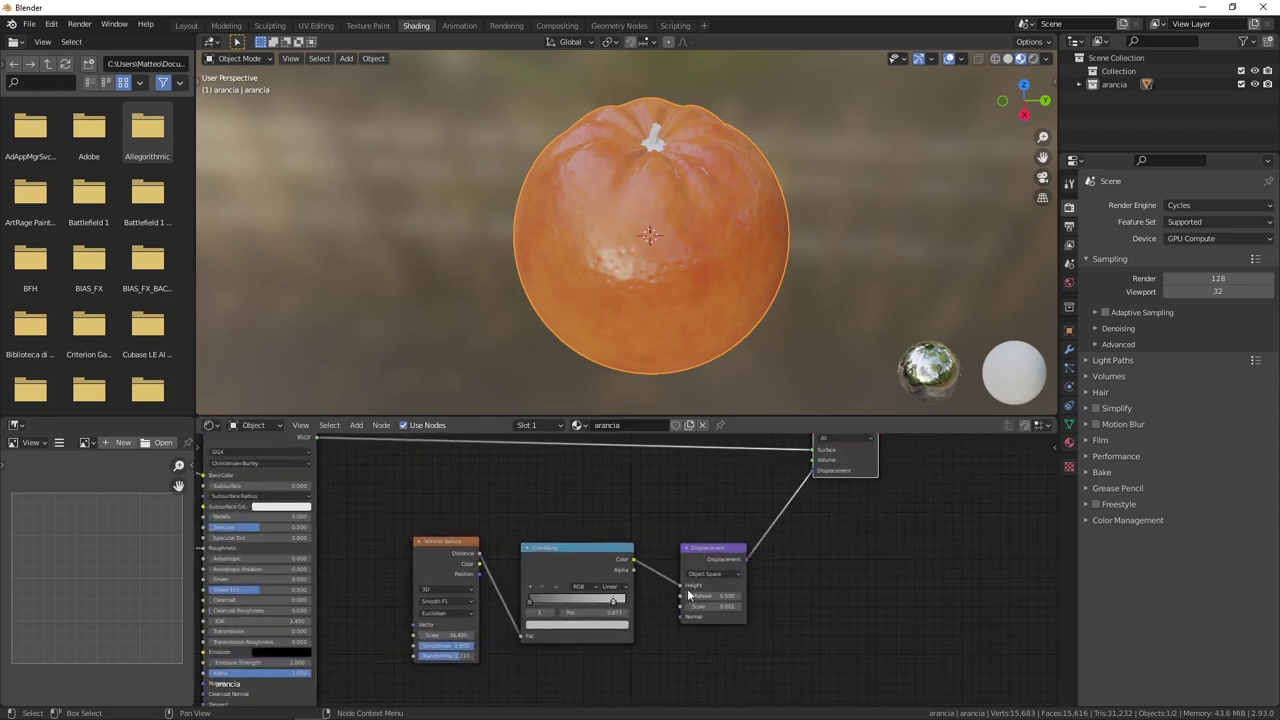
scroll(471, 503, down, 1)
middle_drag(471, 503, 624, 506)
scroll(486, 627, up, 2)
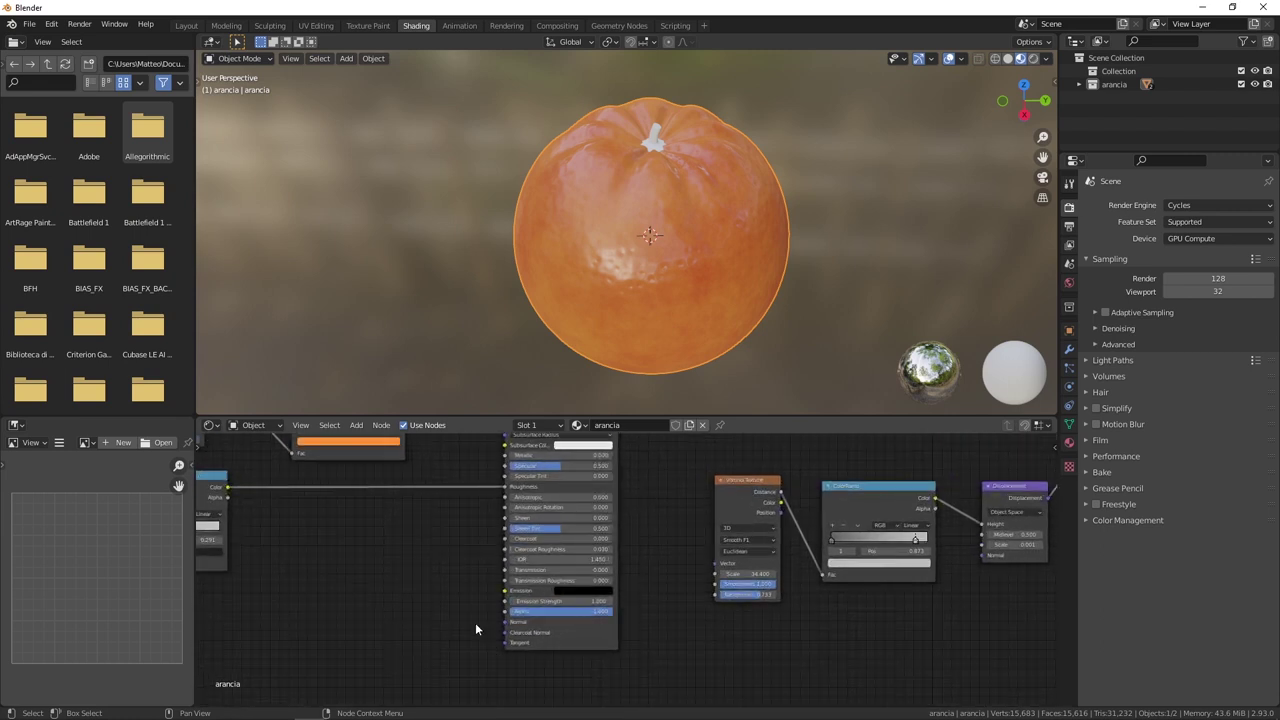
middle_drag(486, 627, 630, 573)
middle_drag(874, 537, 802, 562)
scroll(586, 271, up, 2)
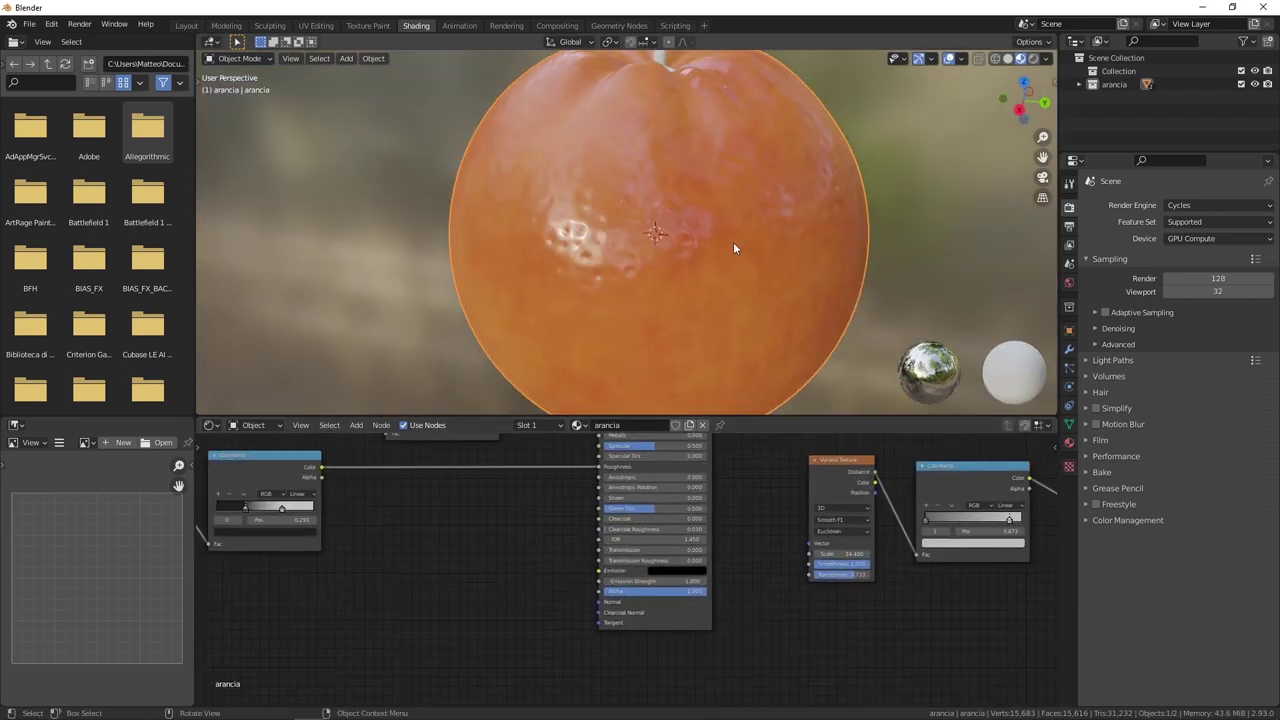
scroll(579, 617, down, 2)
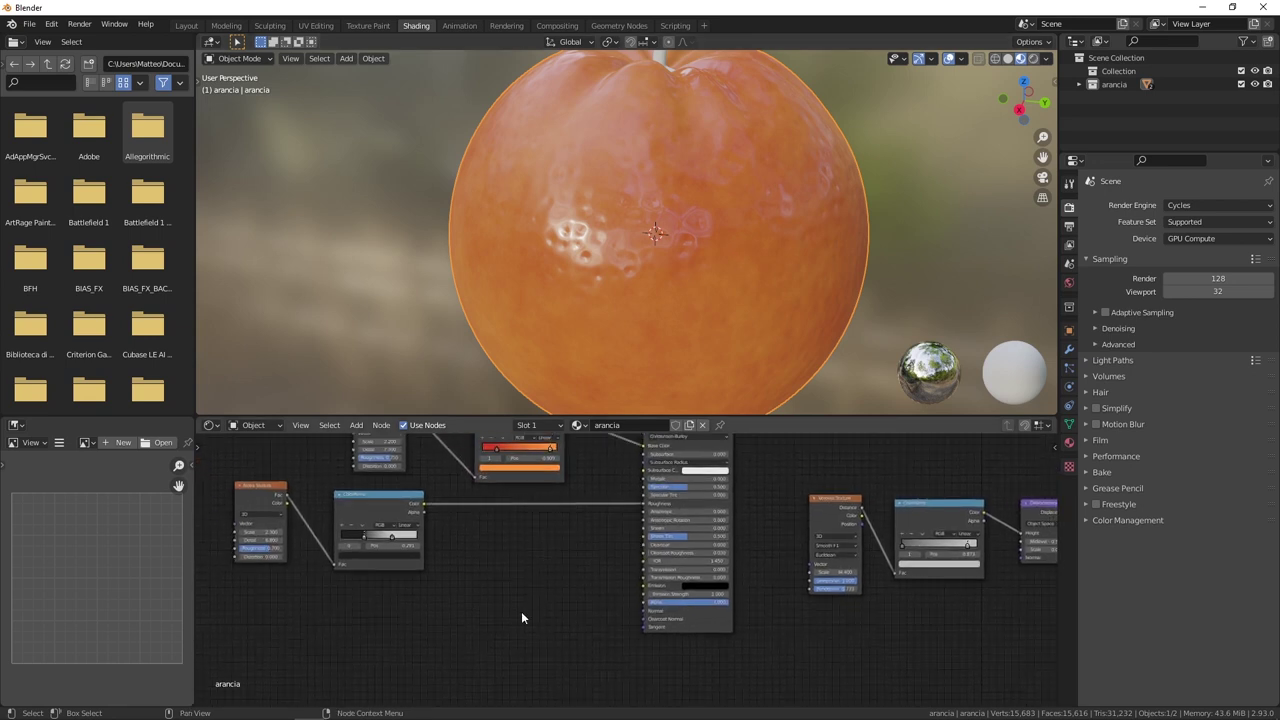
key(shift+a)
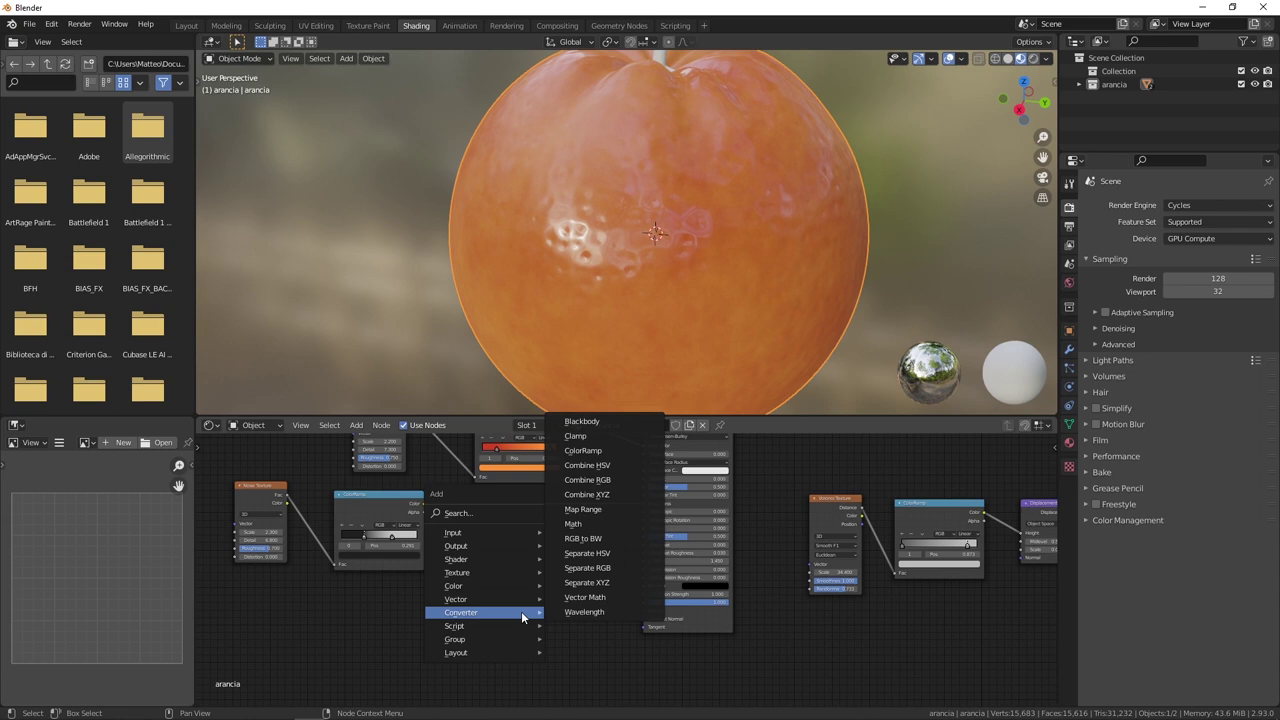
mouse_move(456, 599)
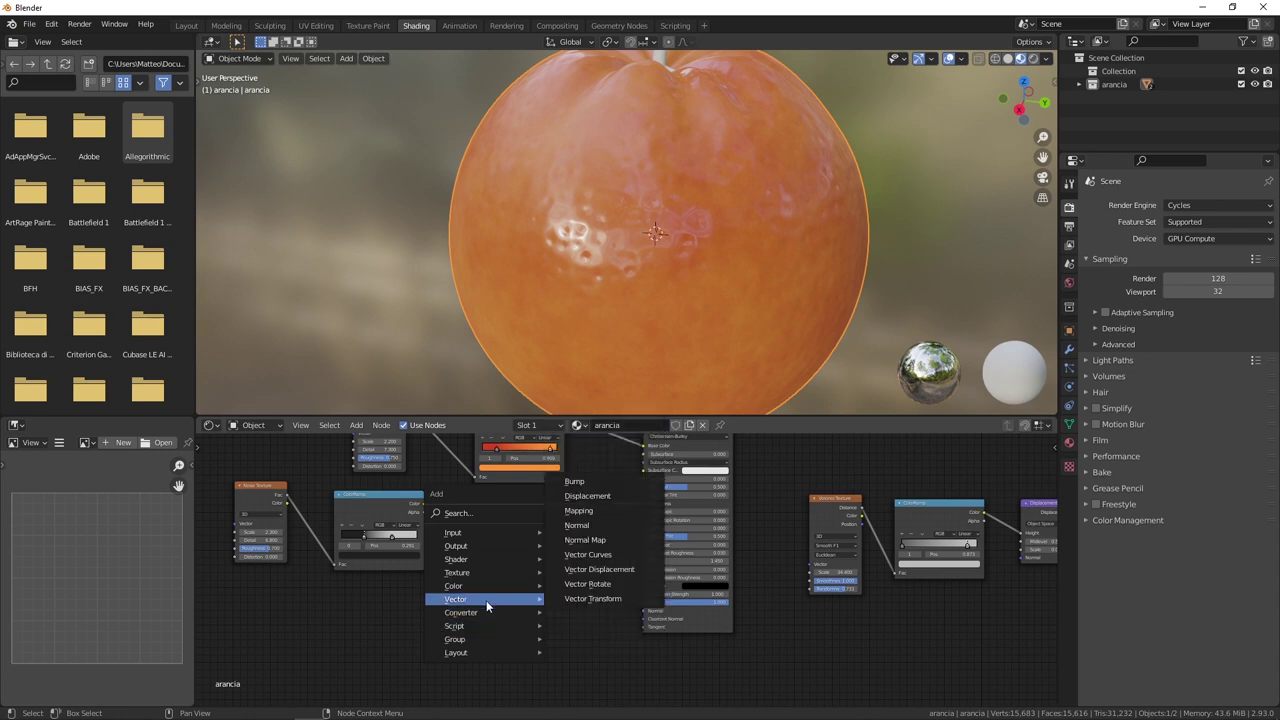
Add a Bump node below the shader and link its Normal to the Principled BSDF's Normal.
click(640, 495)
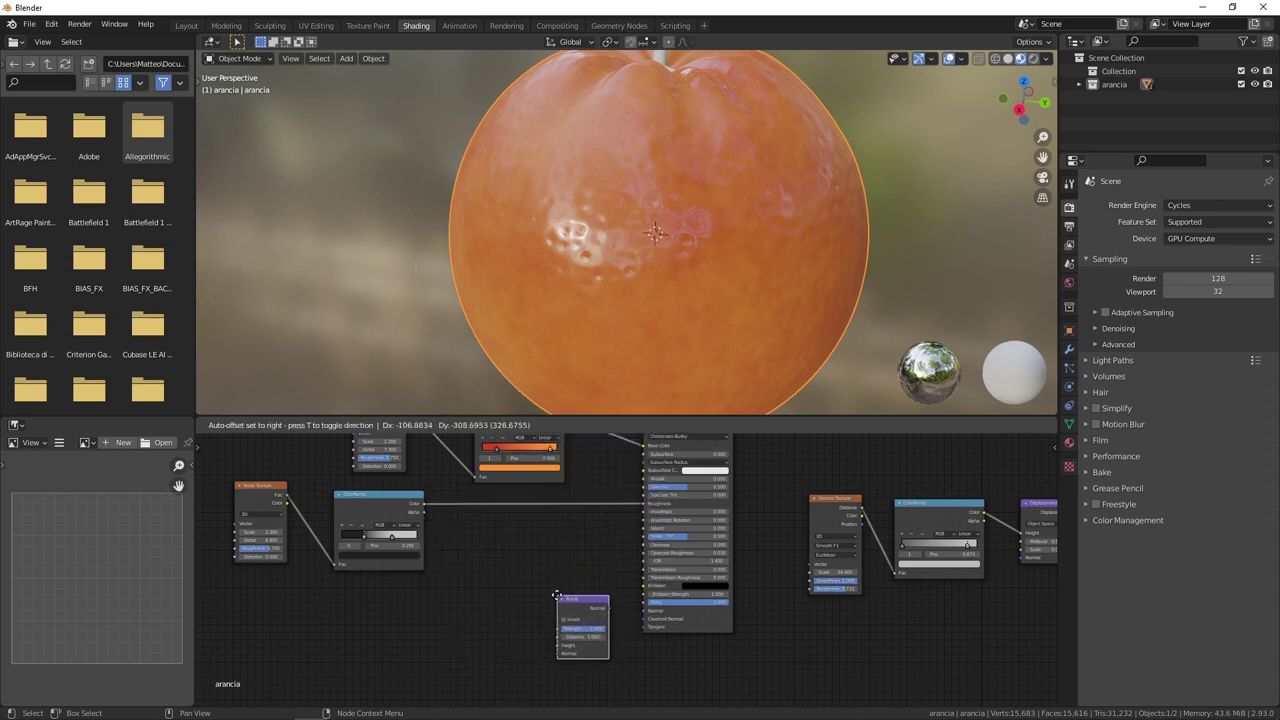
click(557, 596)
mouse_move(608, 609)
mouse_down()
mouse_move(618, 587)
mouse_move(646, 611)
mouse_up()
middle_drag(640, 545, 588, 618)
scroll(571, 531, up, 2)
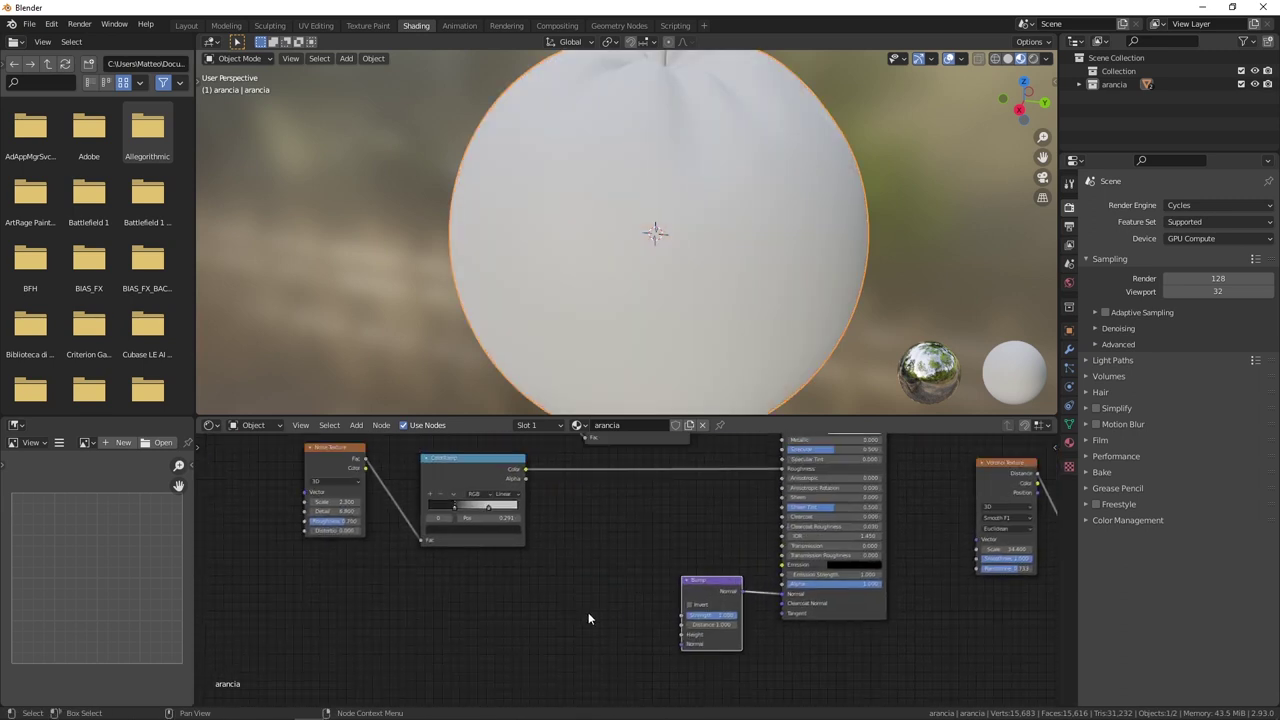
click(518, 615)
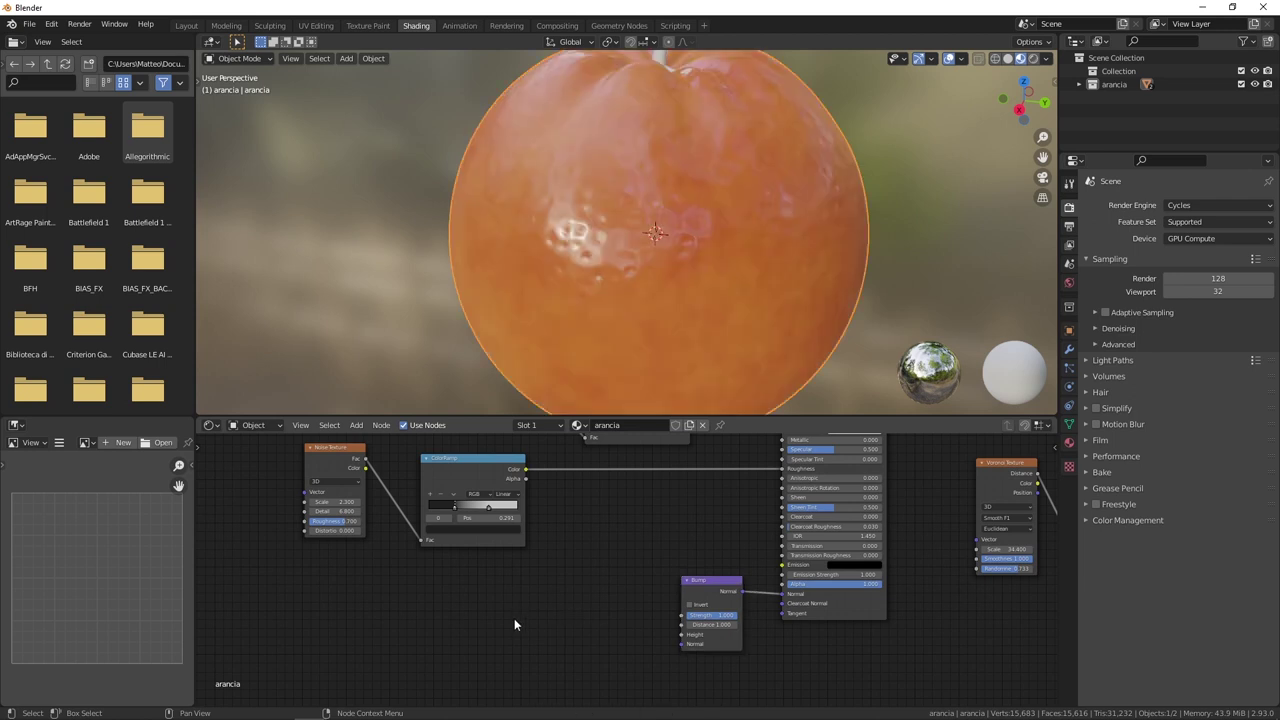
Add a new Noise Texture left of the Bump node and preview it on the orange.
key(shift+a)
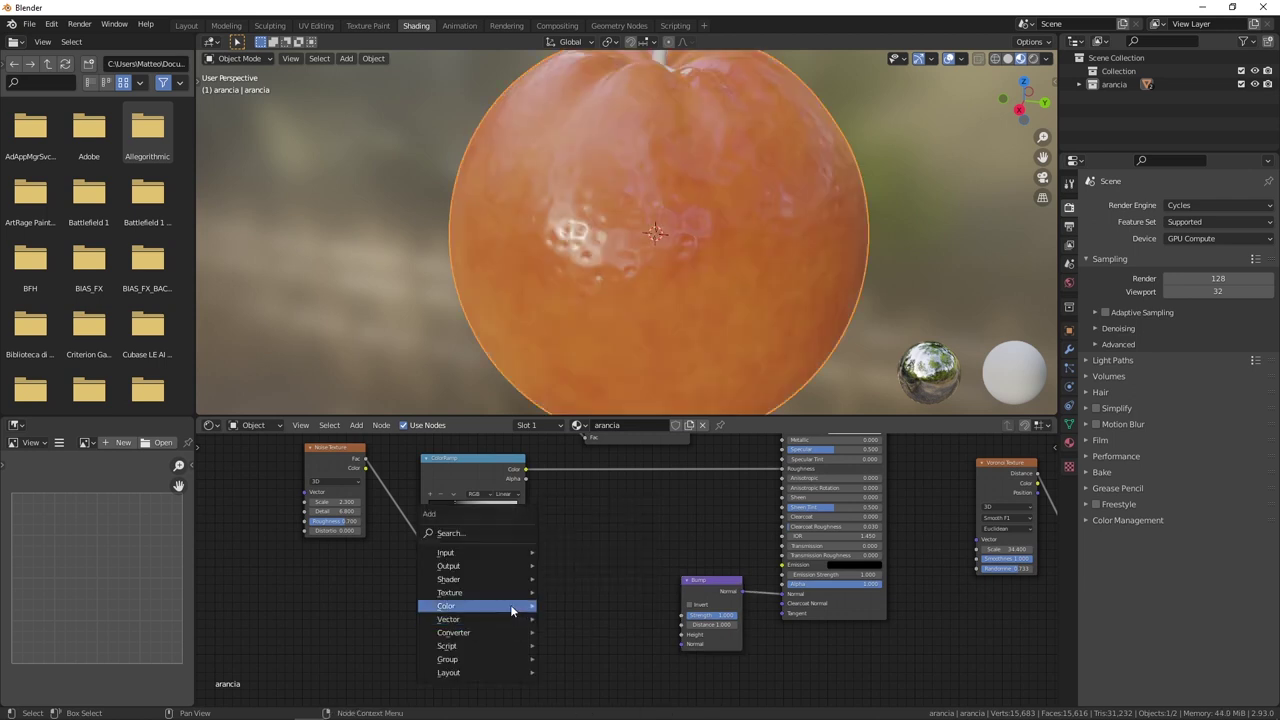
click(580, 518)
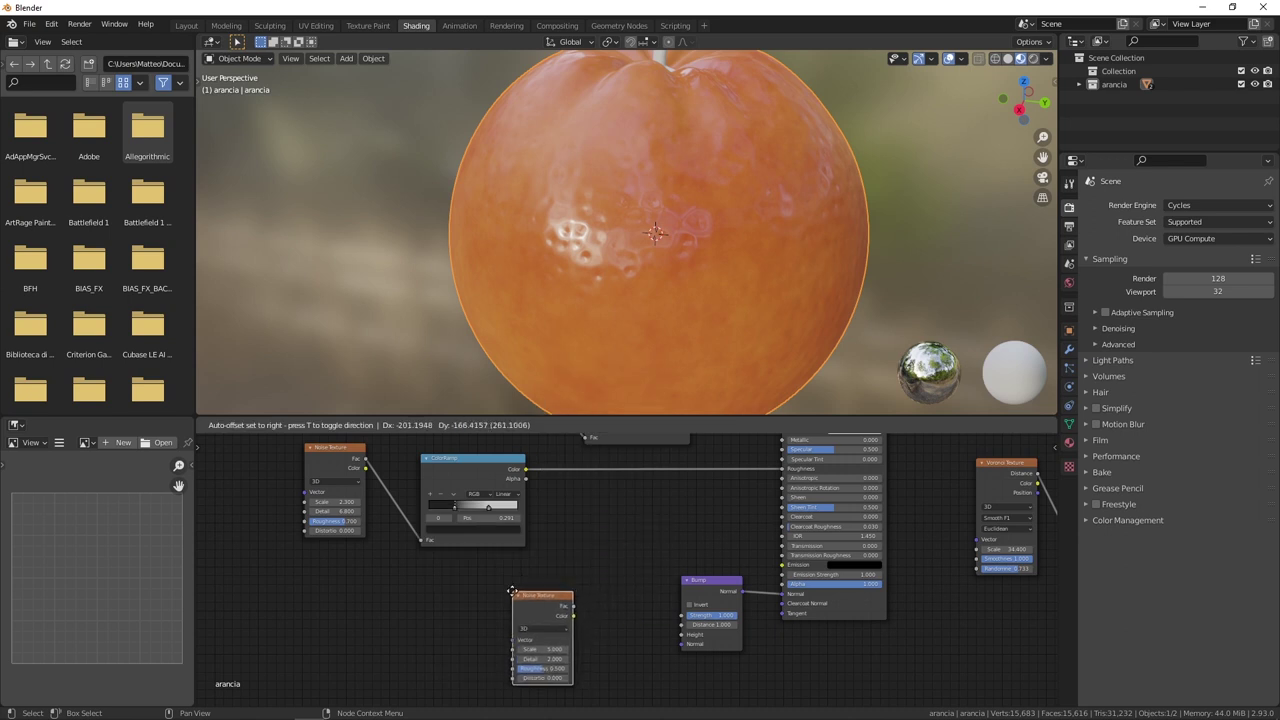
click(477, 587)
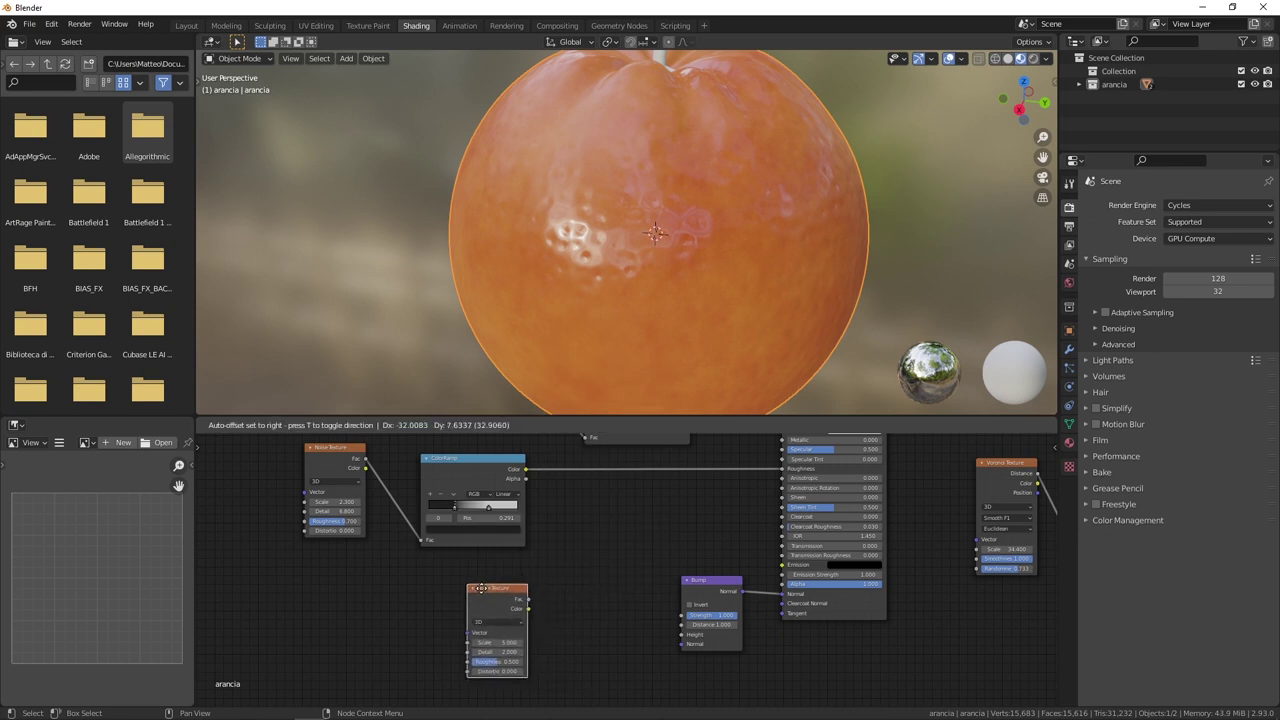
scroll(664, 230, down, 2)
mouse_move(666, 247)
middle_down()
mouse_move(702, 179)
mouse_move(548, 204)
mouse_move(550, 247)
middle_up()
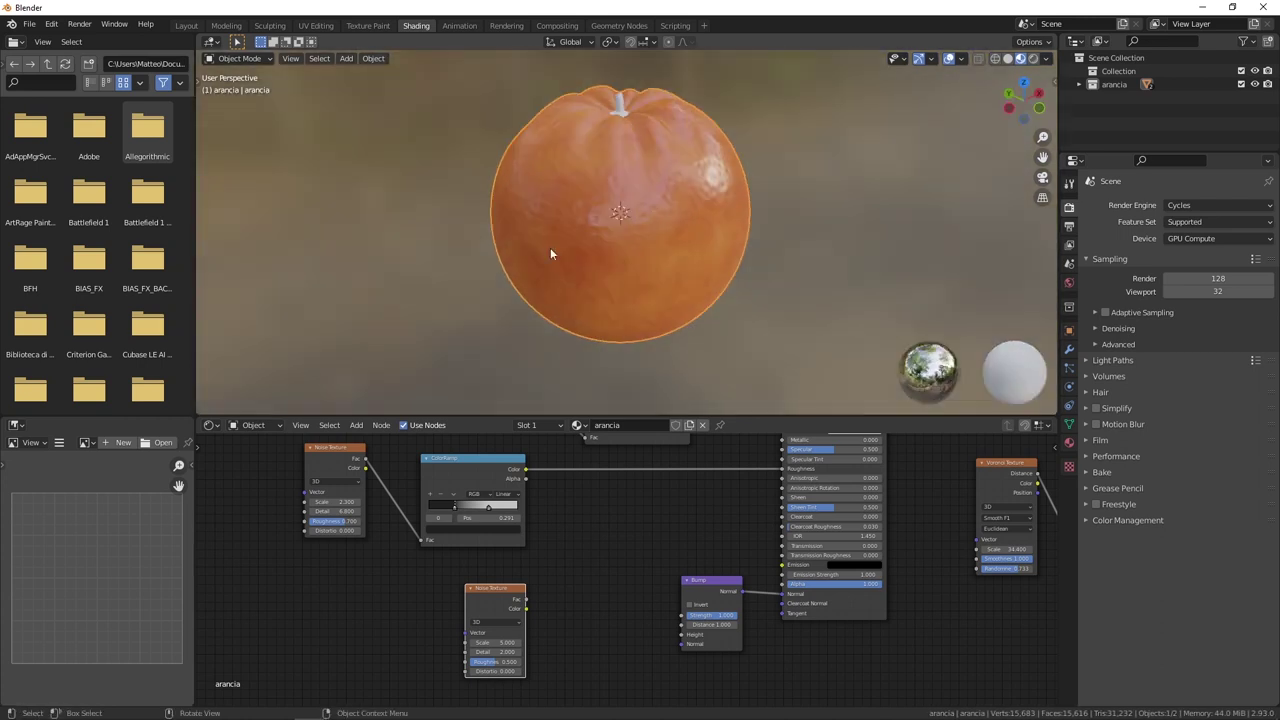
ctrl+shift+click(485, 606)
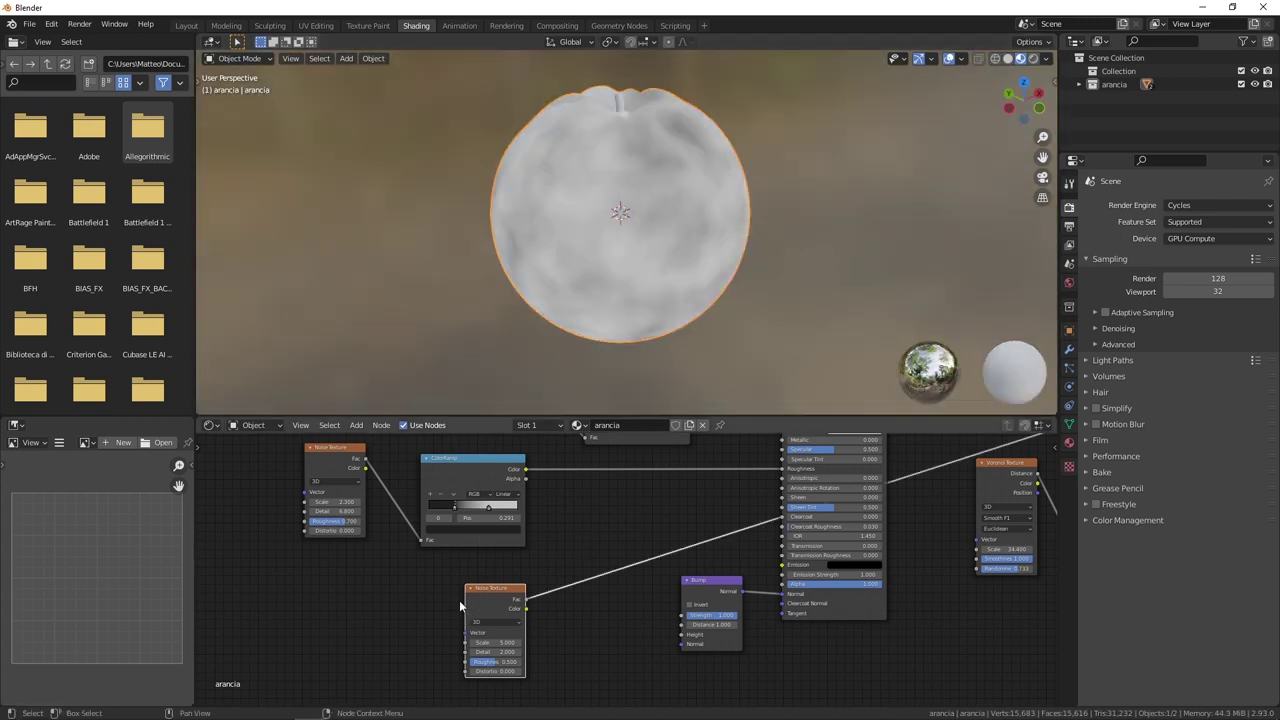
Add a ColorRamp after the new Noise Texture and move its black stop to 0.114.
drag(495, 600, 436, 596)
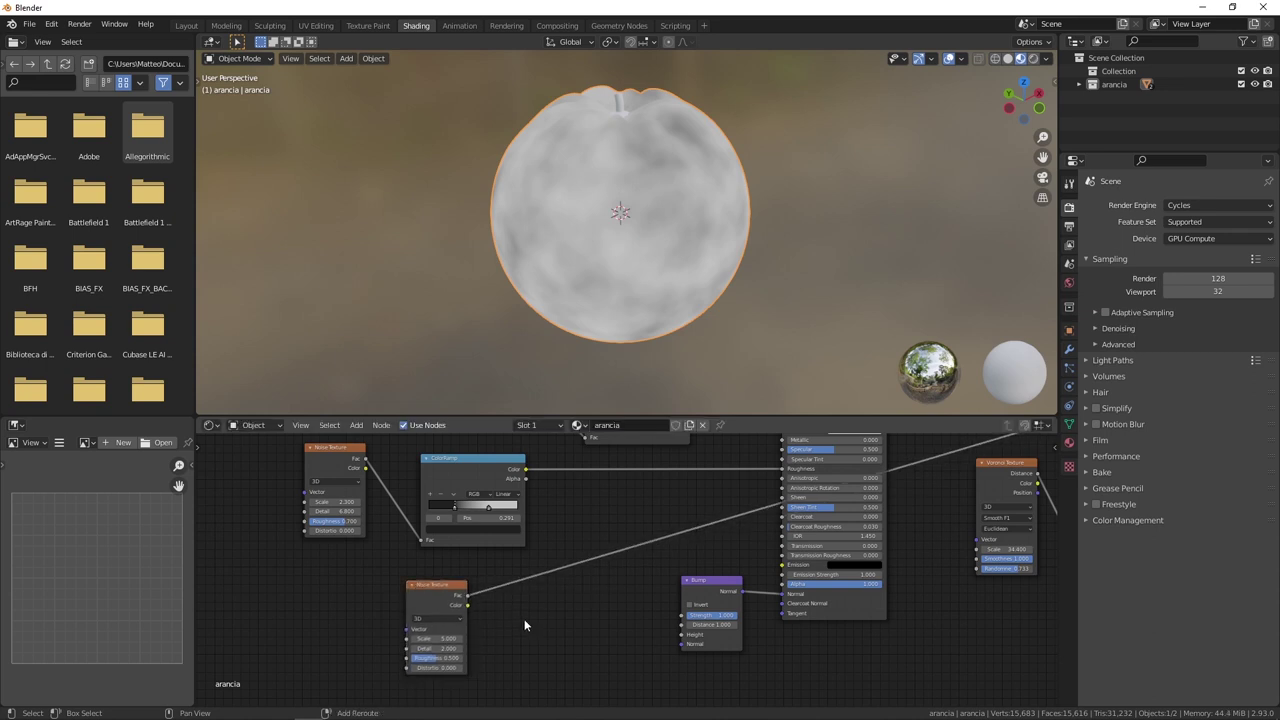
key(shift+a)
mouse_move(463, 660)
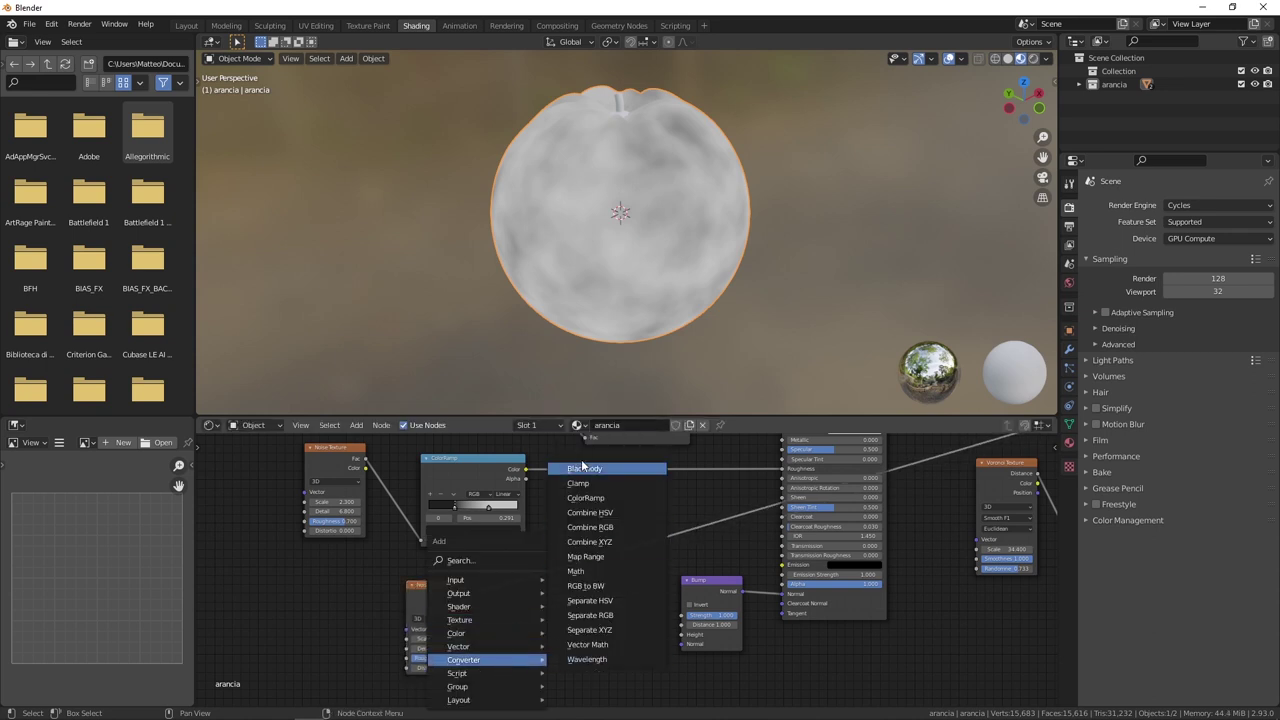
click(612, 483)
click(496, 575)
drag(503, 621, 575, 622)
Set the new Noise Texture to Scale 23.8 and Detail 12.1 for finer noise.
scroll(695, 293, up, 2)
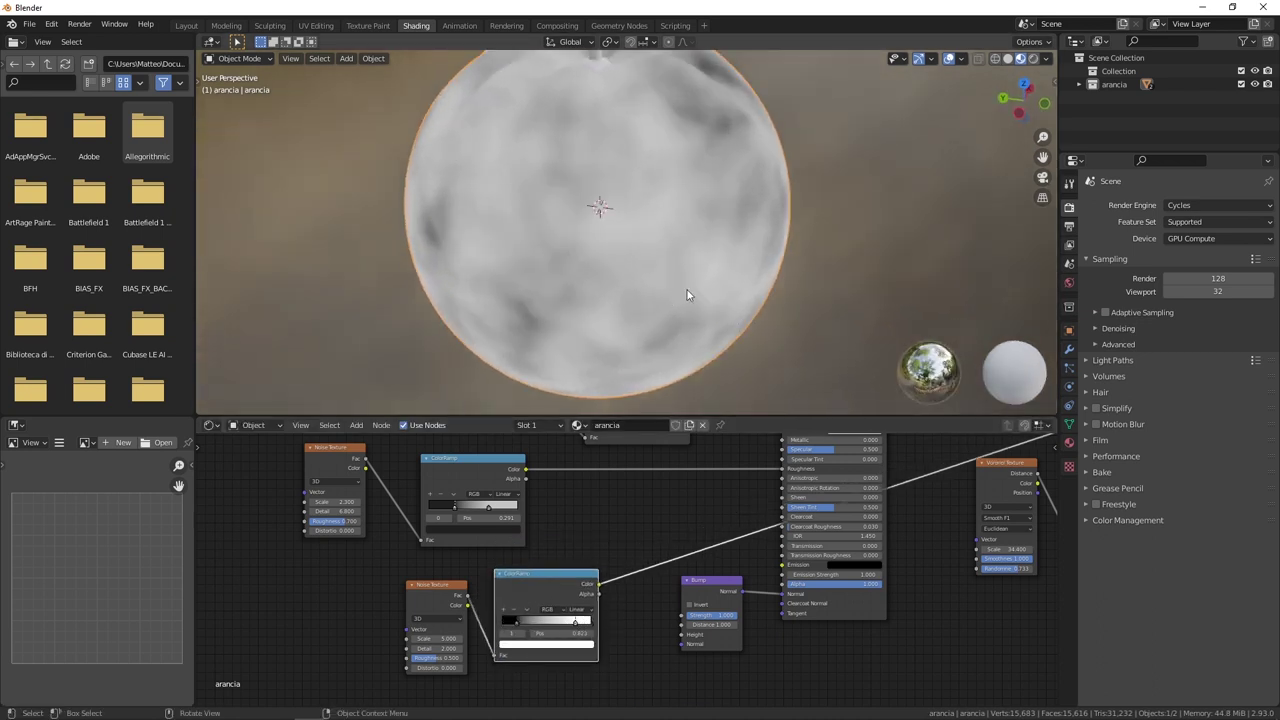
scroll(545, 212, up, 2)
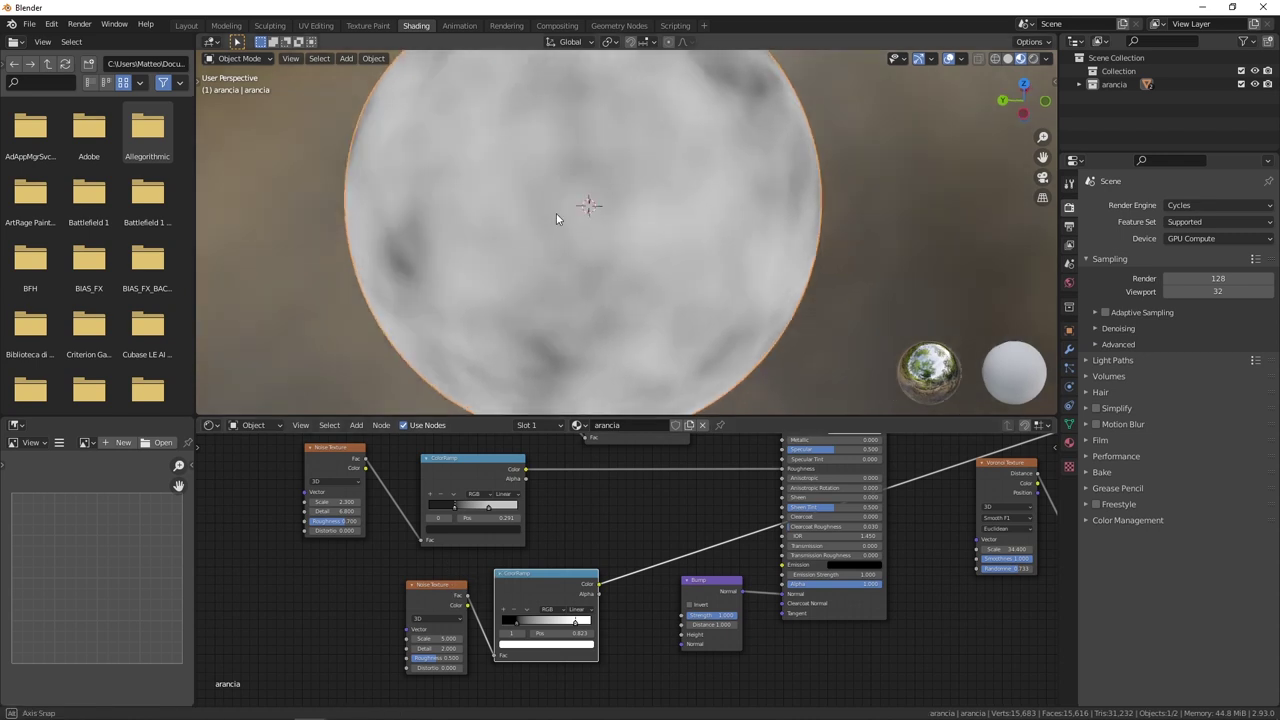
drag(437, 638, 513, 638)
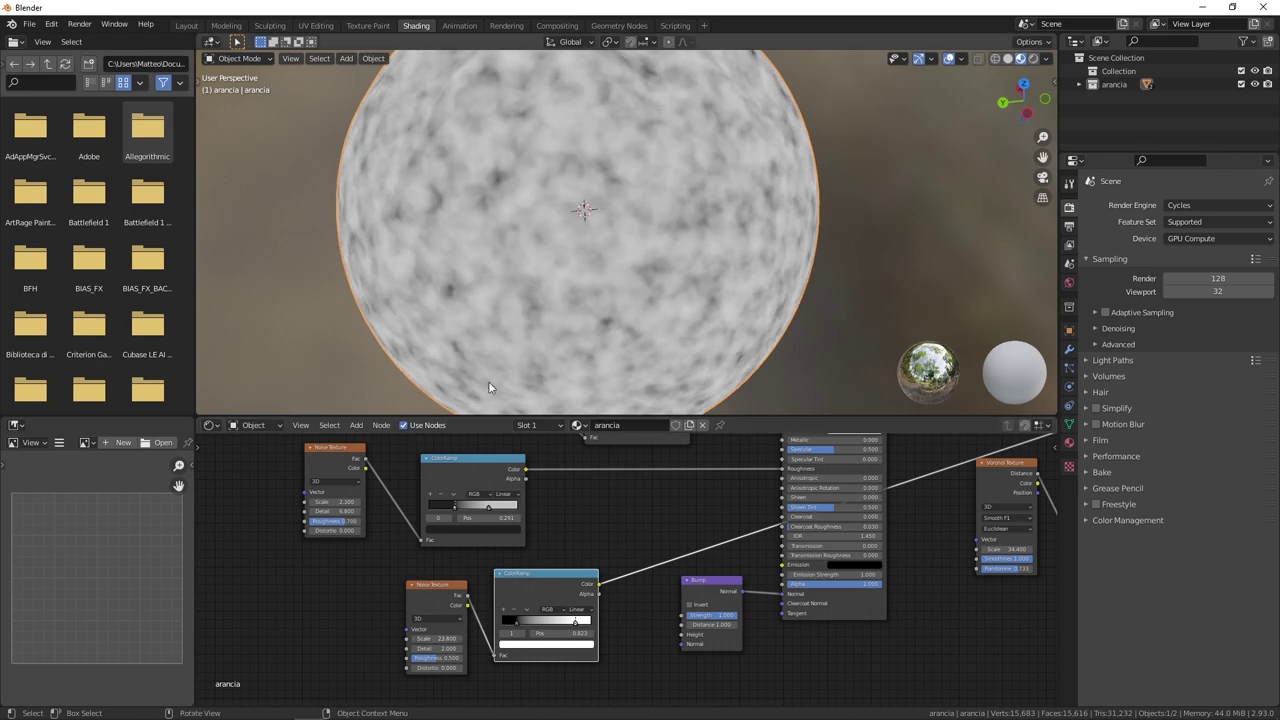
scroll(489, 382, down, 5)
middle_drag(534, 251, 531, 233)
scroll(522, 264, up, 3)
scroll(522, 264, up, 2)
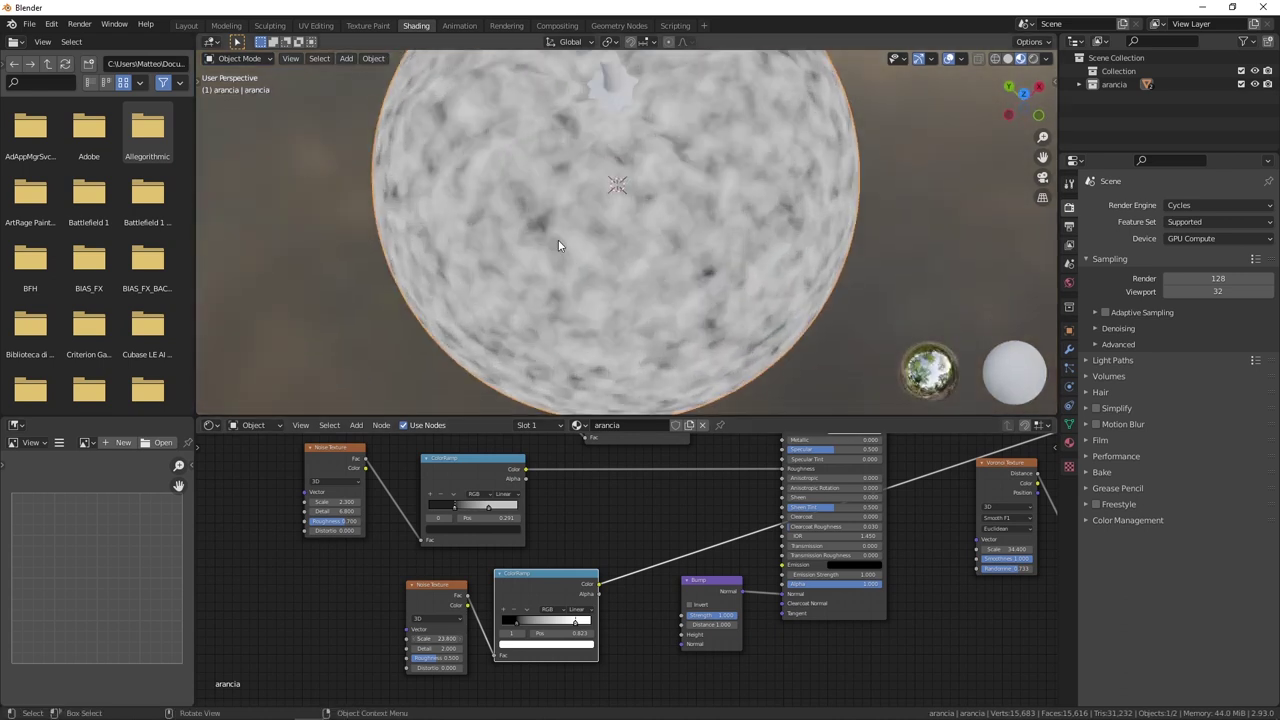
middle_drag(609, 243, 603, 238)
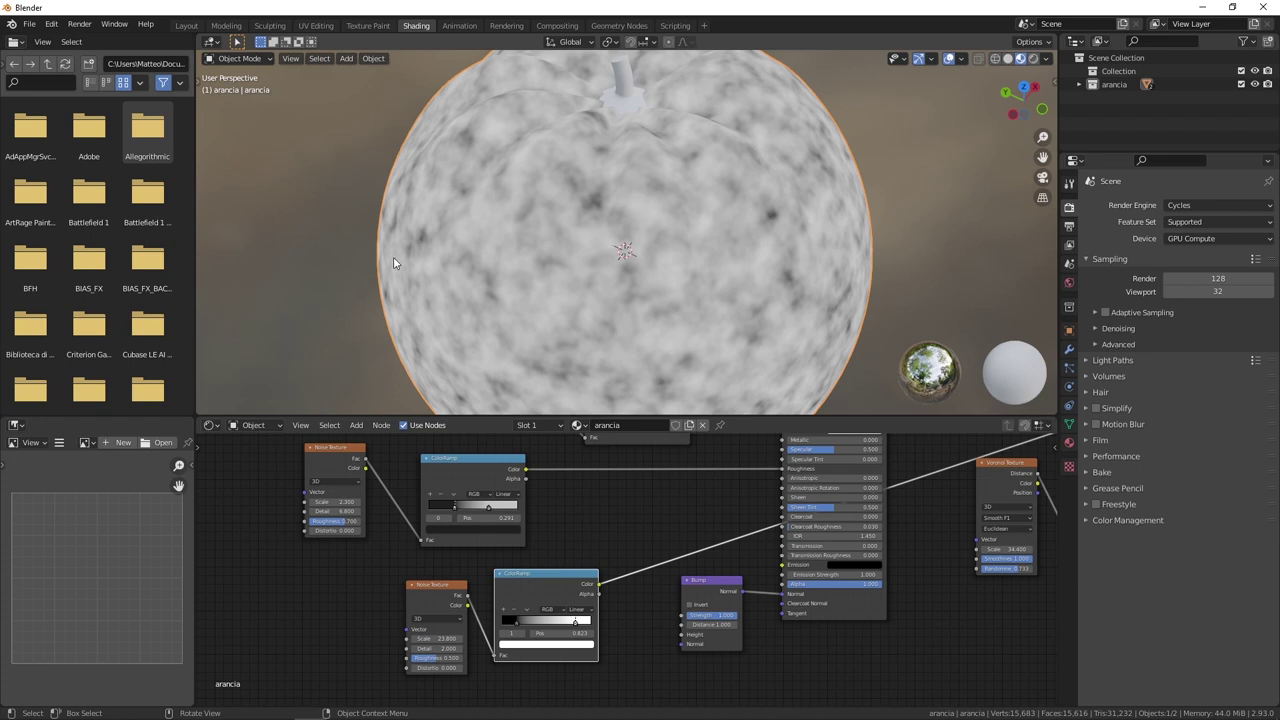
drag(438, 648, 480, 648)
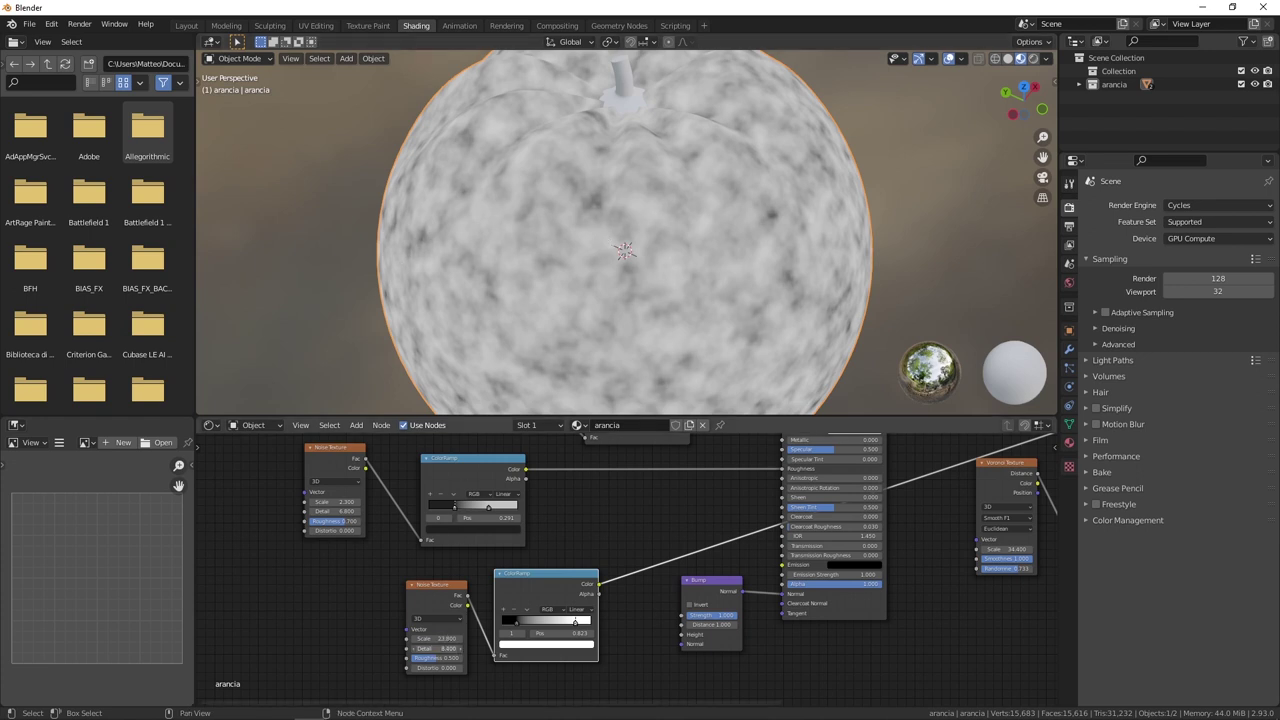
middle_drag(611, 144, 762, 150)
Lighten the ColorRamp's dark stop to grey value 0.359.
drag(576, 583, 591, 561)
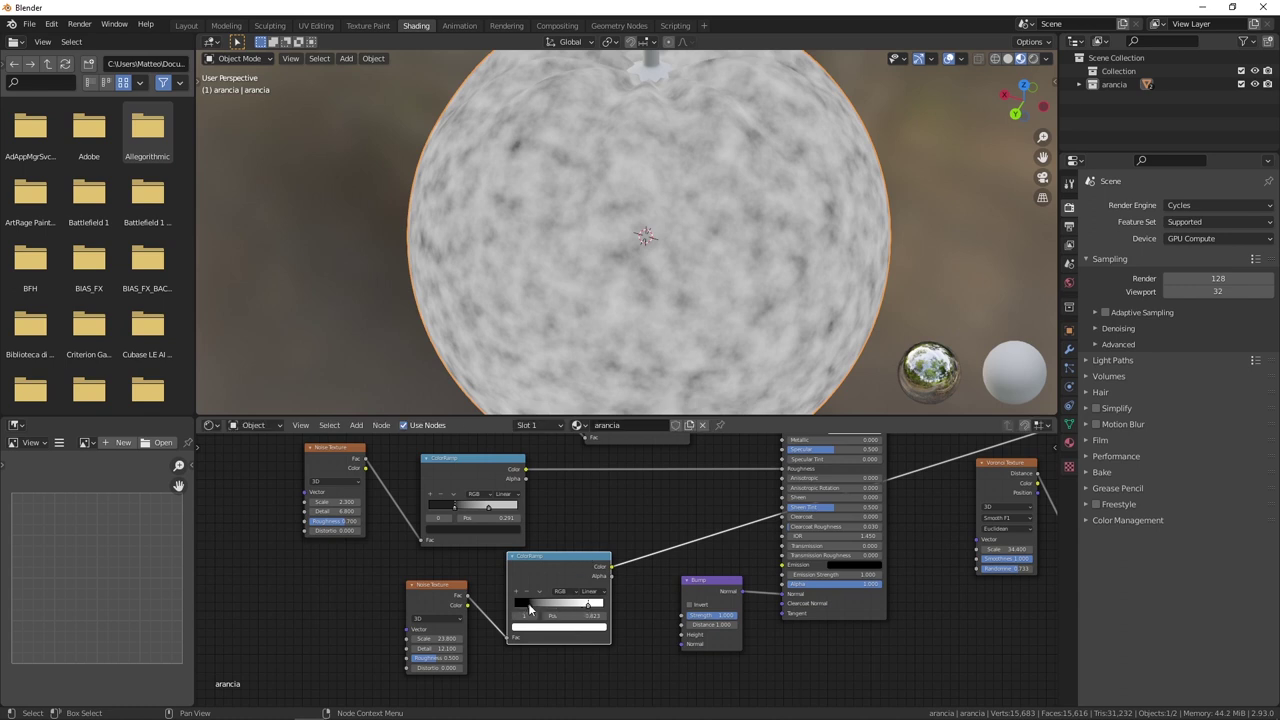
click(530, 607)
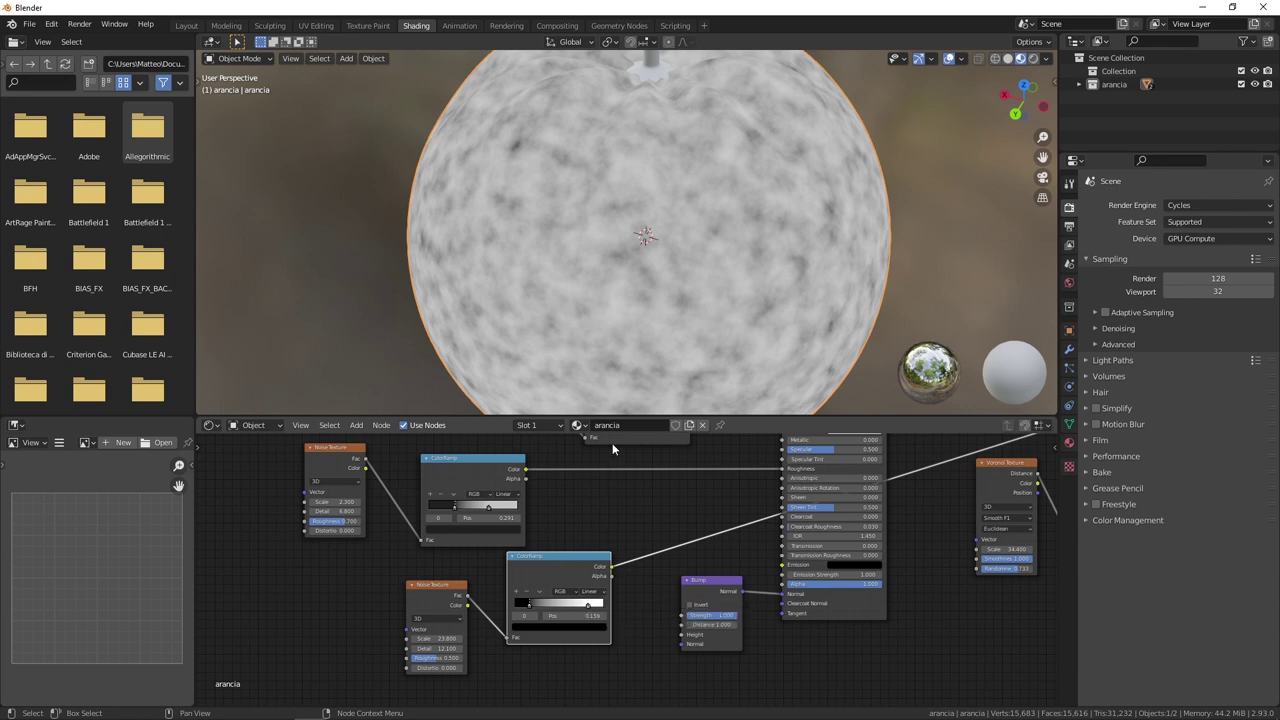
click(545, 629)
drag(588, 560, 588, 538)
scroll(625, 545, up, 2)
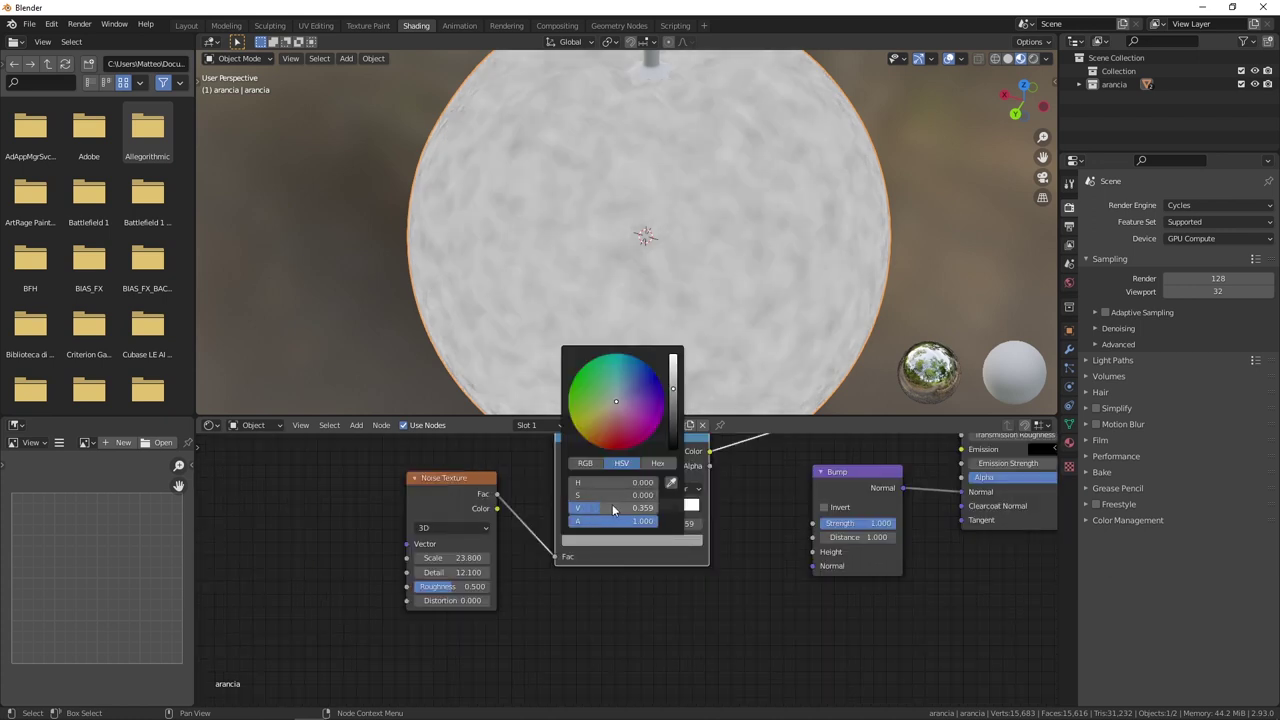
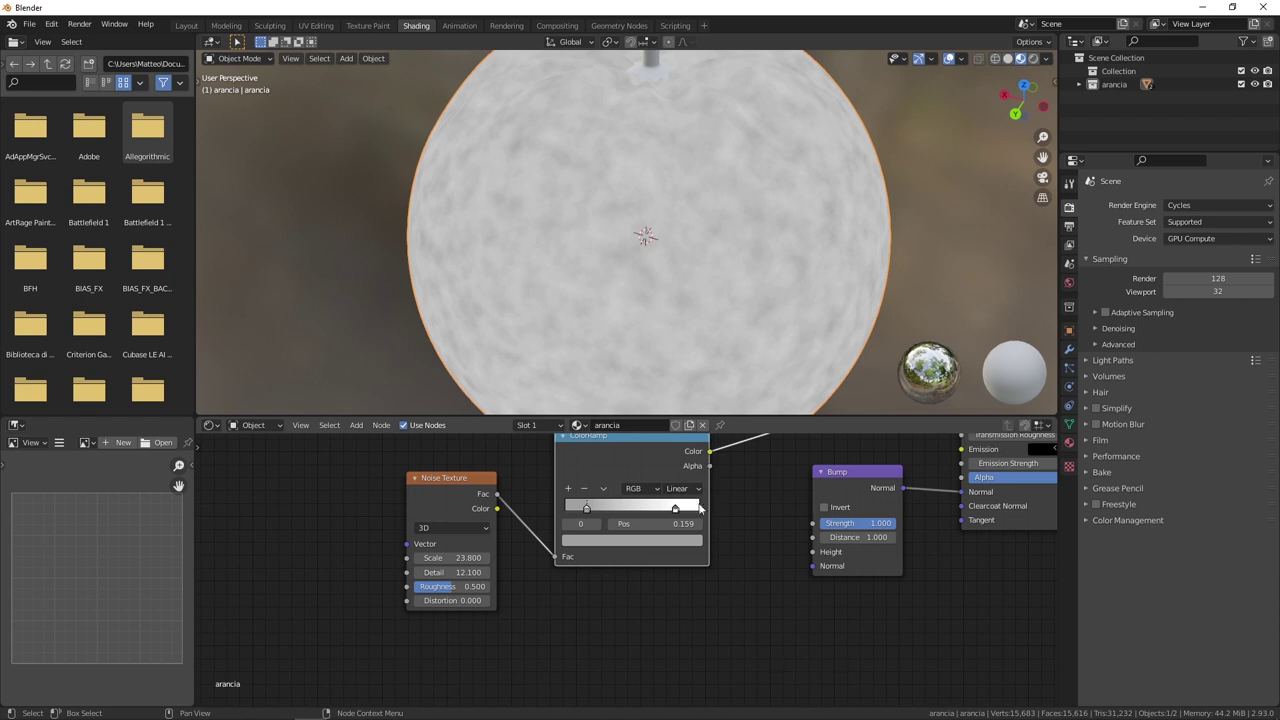
Set the bump ColorRamp's right and left stops to grey tones.
click(676, 508)
click(689, 542)
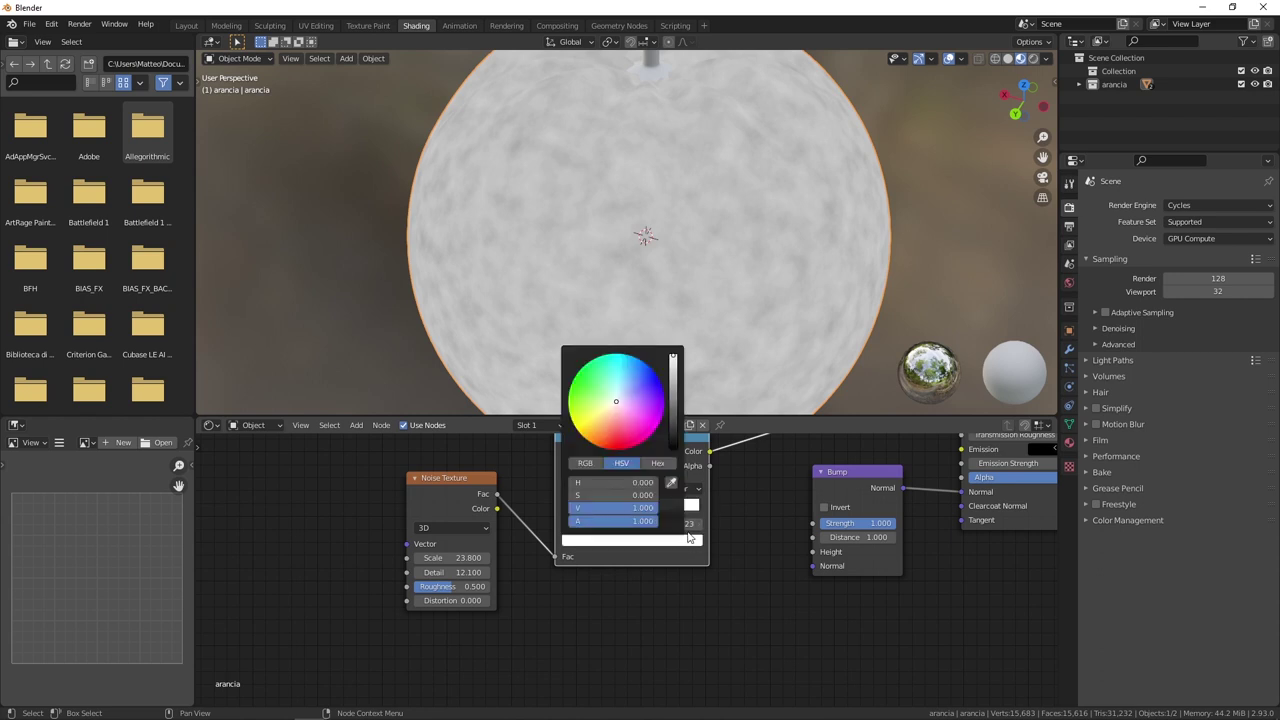
drag(644, 508, 614, 508)
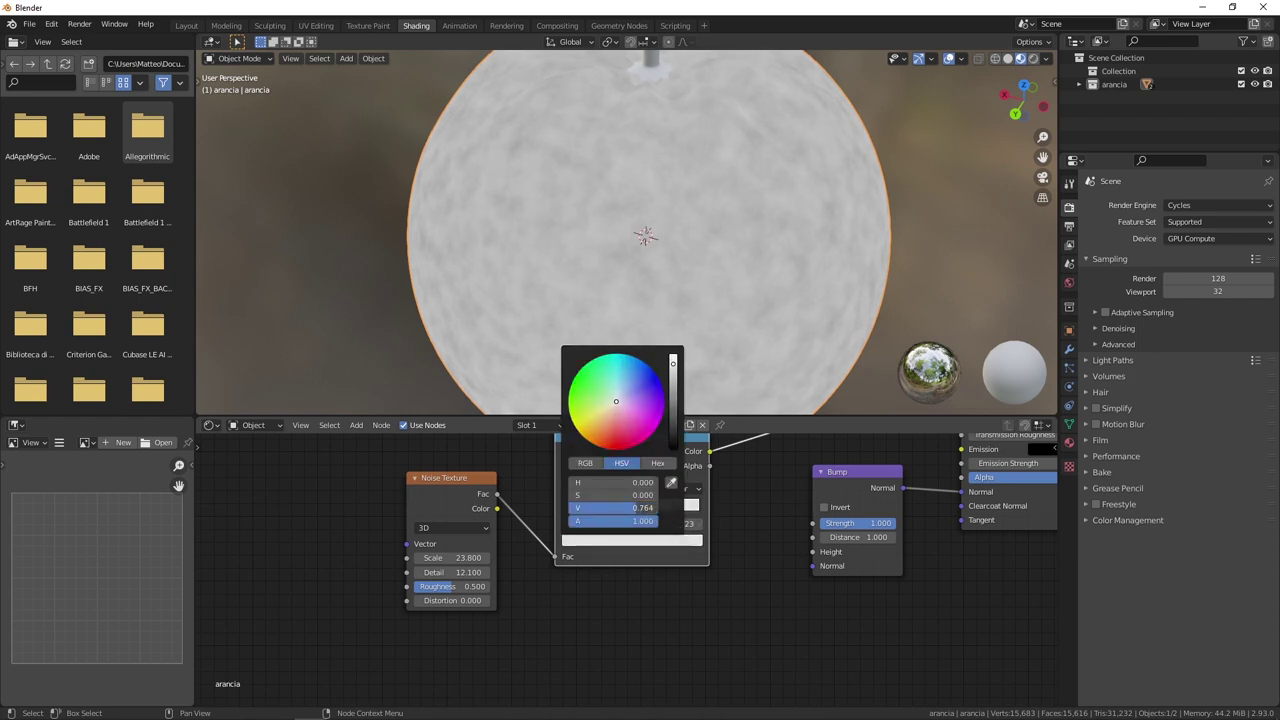
drag(628, 508, 625, 508)
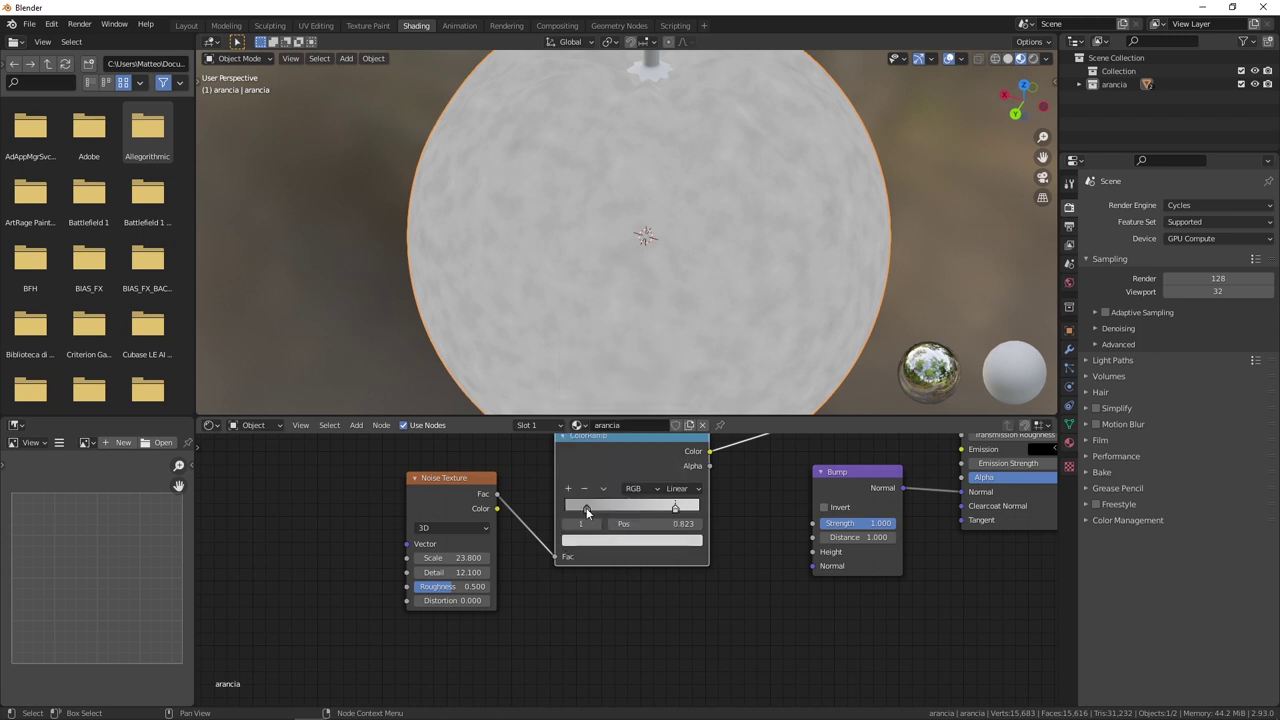
click(586, 508)
click(596, 544)
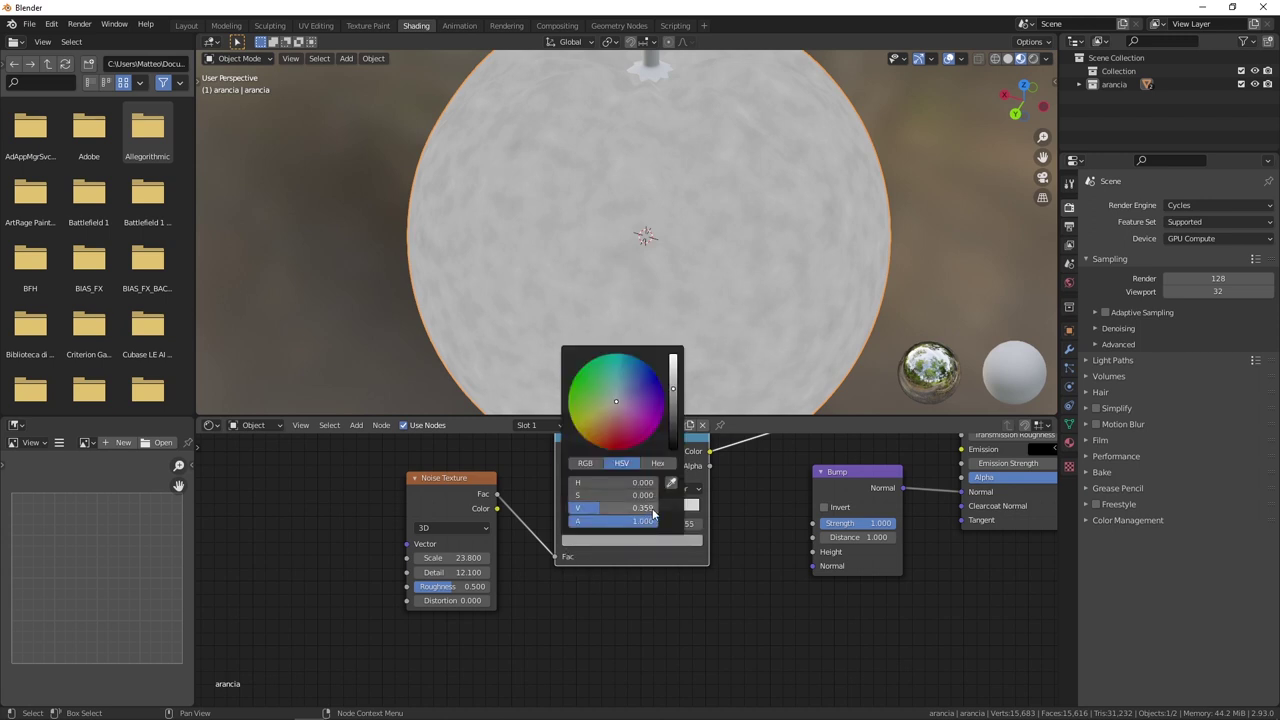
Link the ColorRamp Color to Bump Height and reconnect Principled BSDF to Material Output.
middle_drag(786, 514, 716, 556)
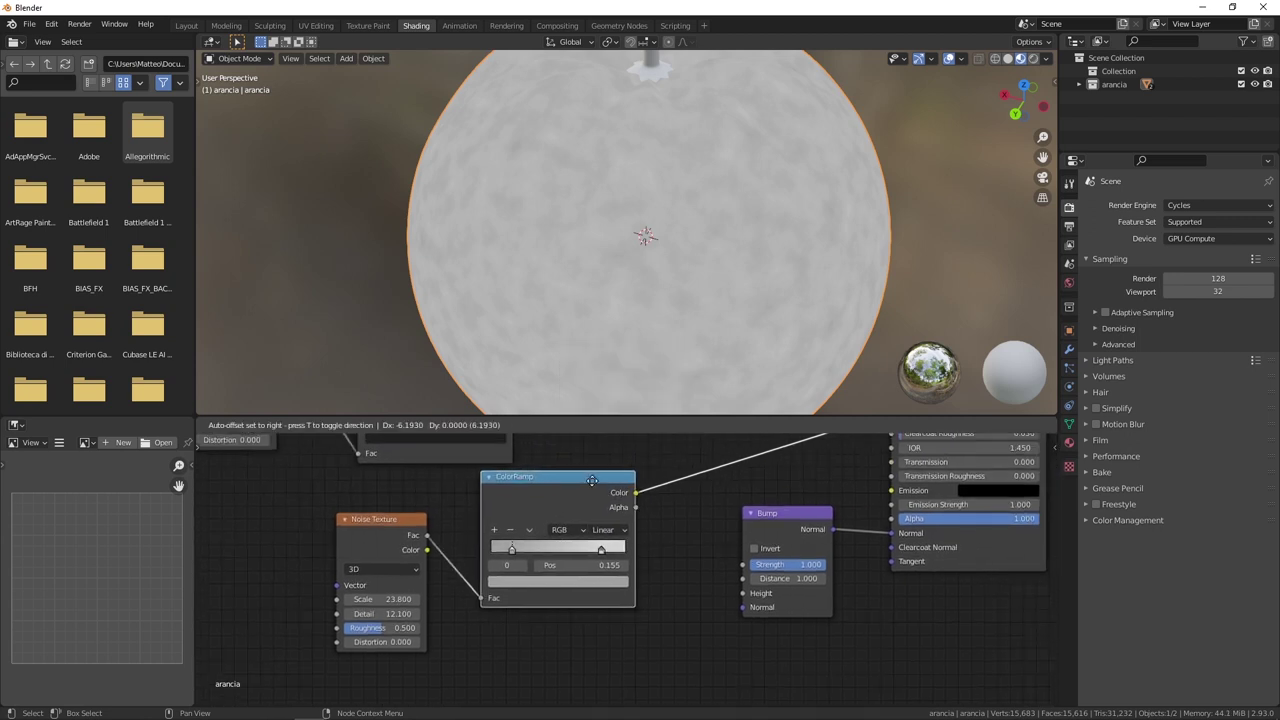
drag(746, 589, 746, 592)
scroll(700, 515, down, 2)
middle_drag(700, 515, 584, 563)
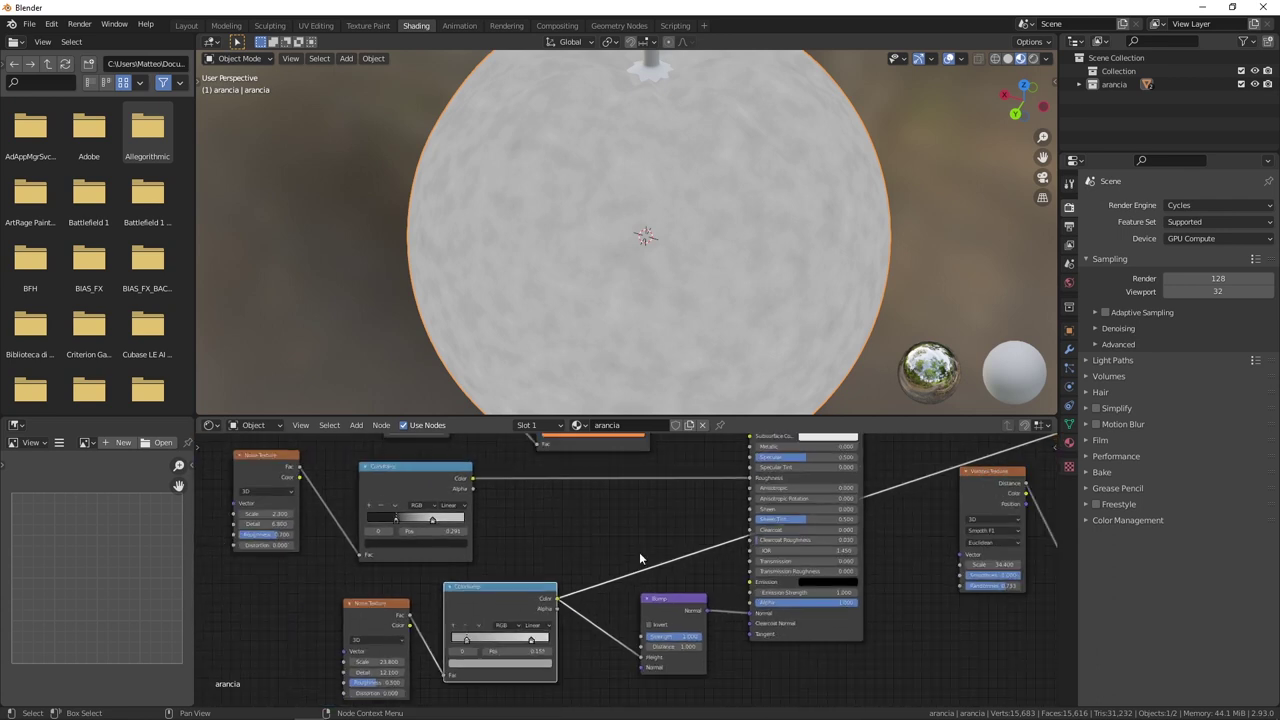
mouse_move(978, 484)
middle_down()
mouse_move(828, 514)
mouse_move(740, 512)
middle_up()
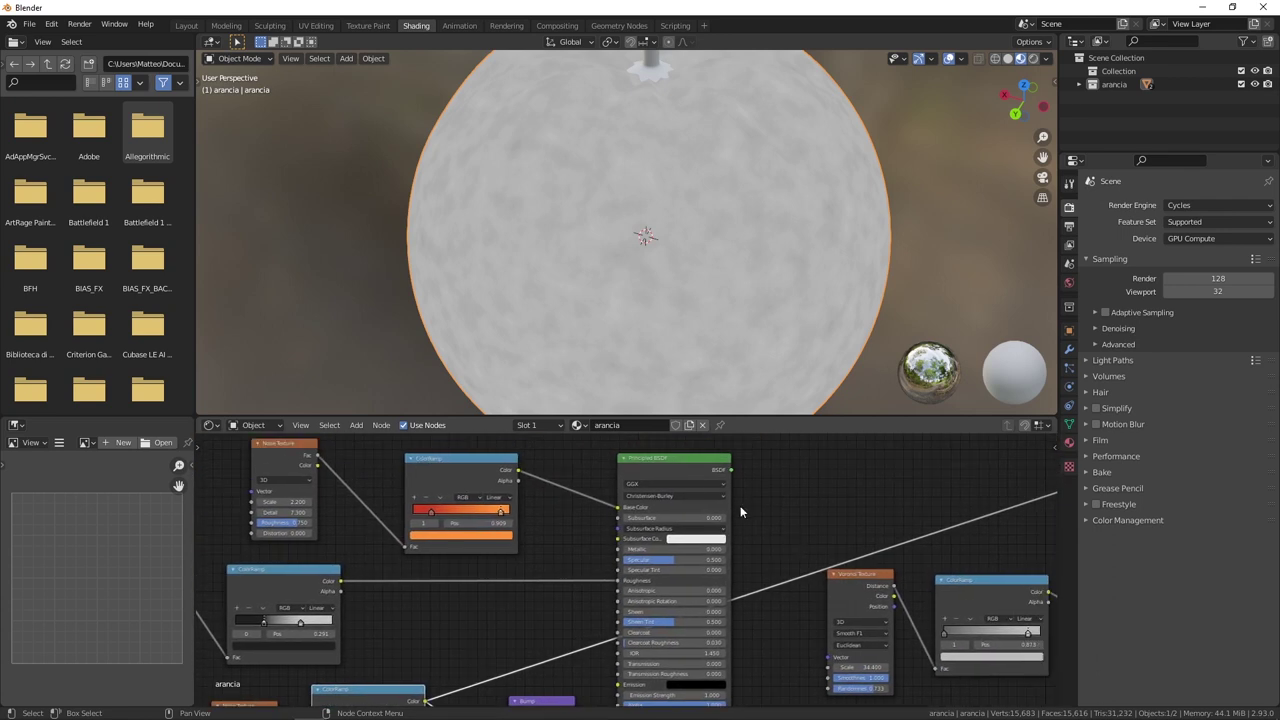
ctrl+shift+click(688, 465)
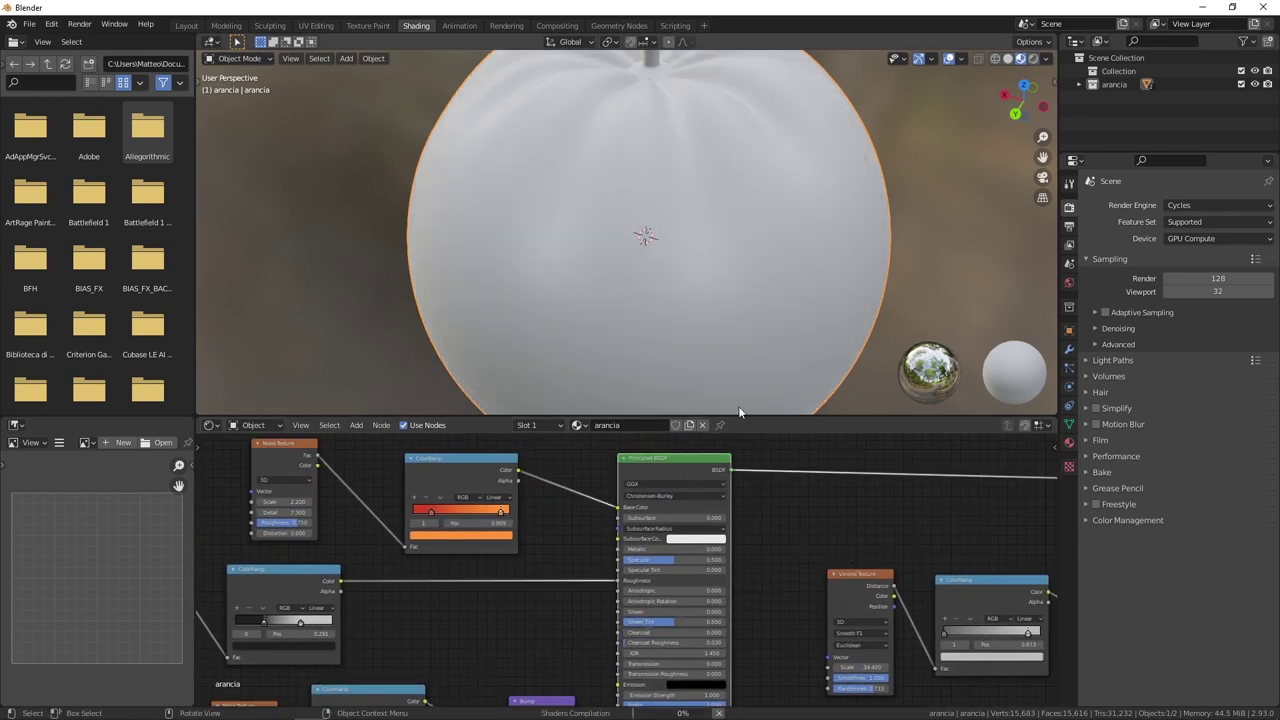
Reset the Bump Distance and try a small value of 0.001.
scroll(546, 210, down, 2)
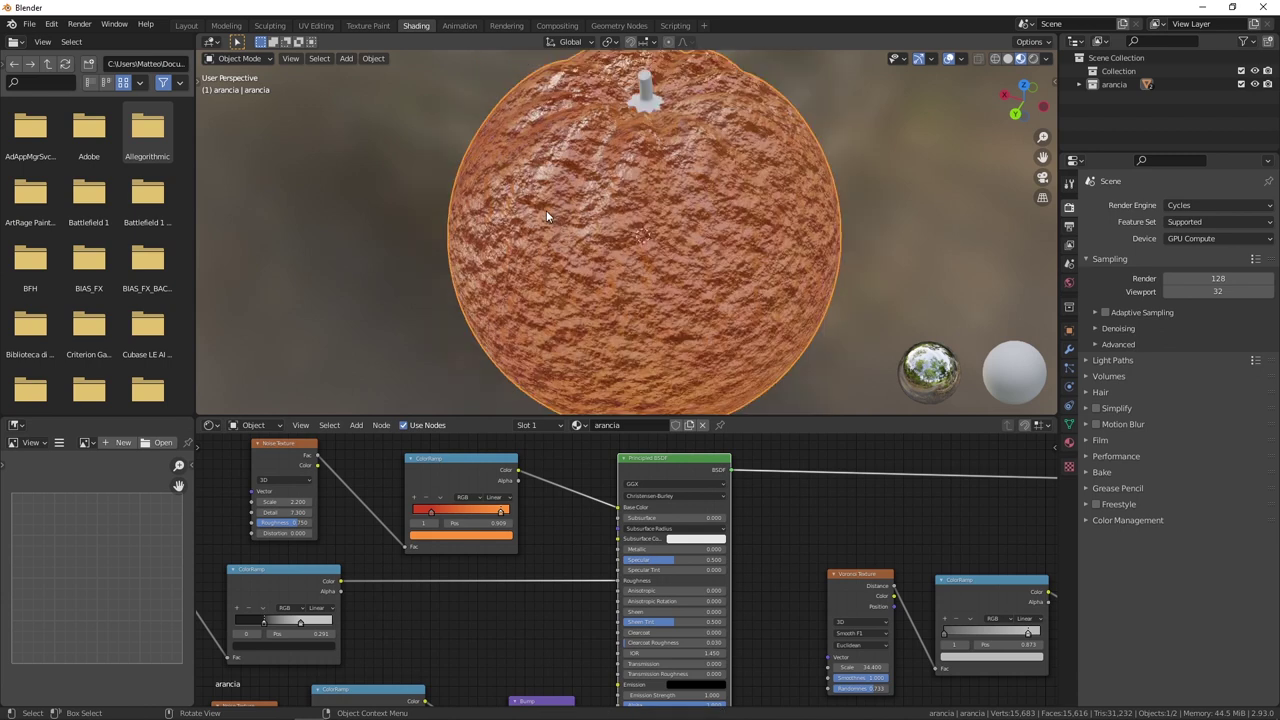
mouse_move(546, 209)
middle_down()
mouse_move(626, 253)
mouse_move(687, 220)
middle_up()
scroll(687, 220, up, 2)
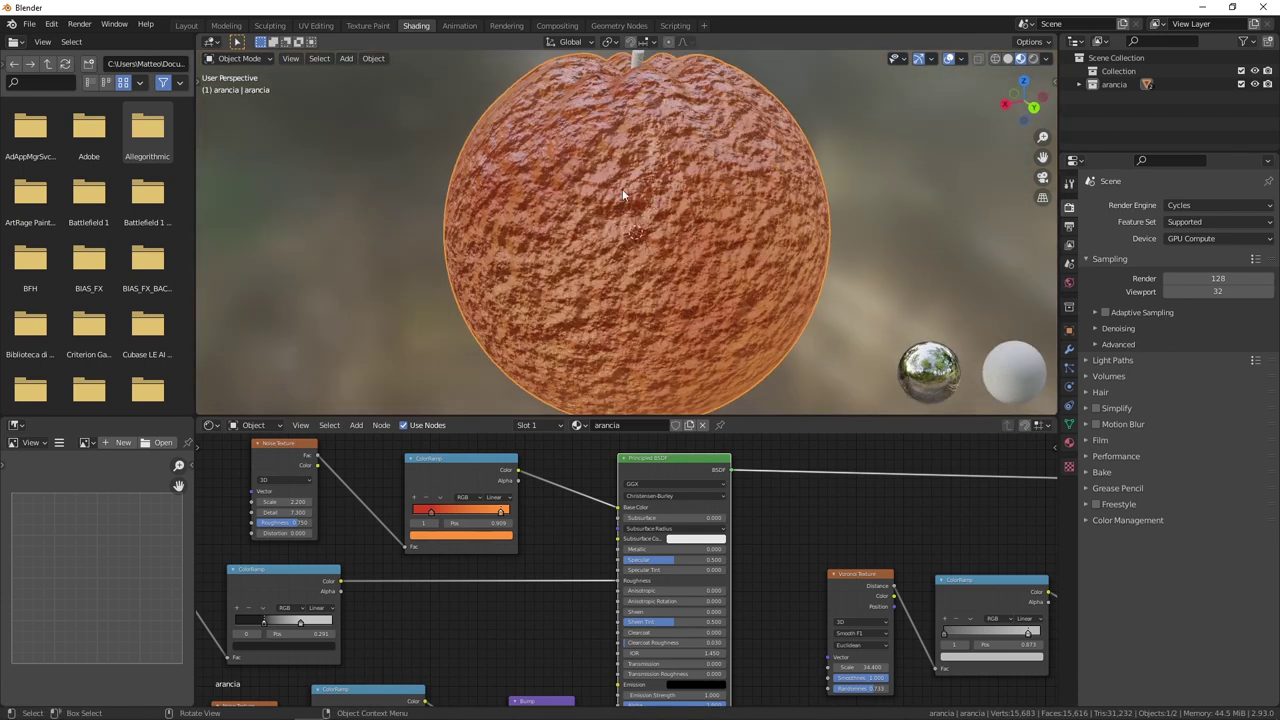
middle_drag(480, 690, 530, 576)
scroll(560, 560, up, 1)
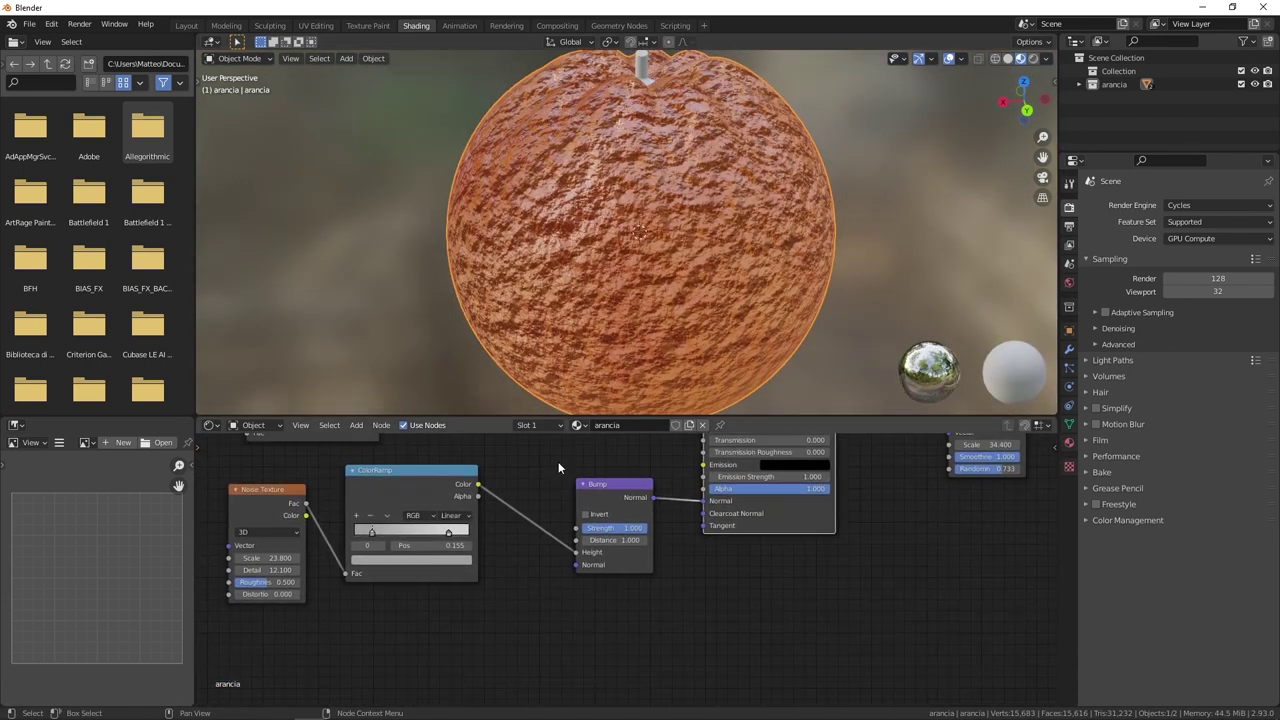
scroll(585, 533, up, 1)
scroll(588, 533, up, 1)
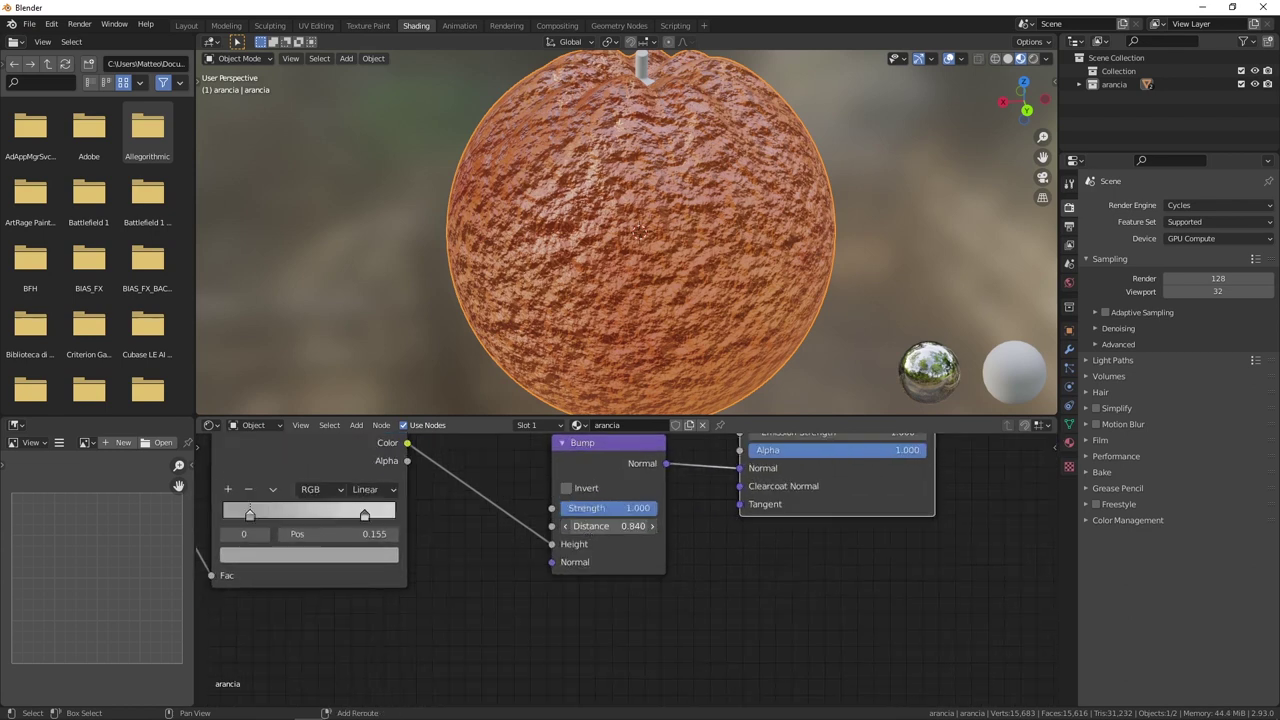
key(BackSpace)
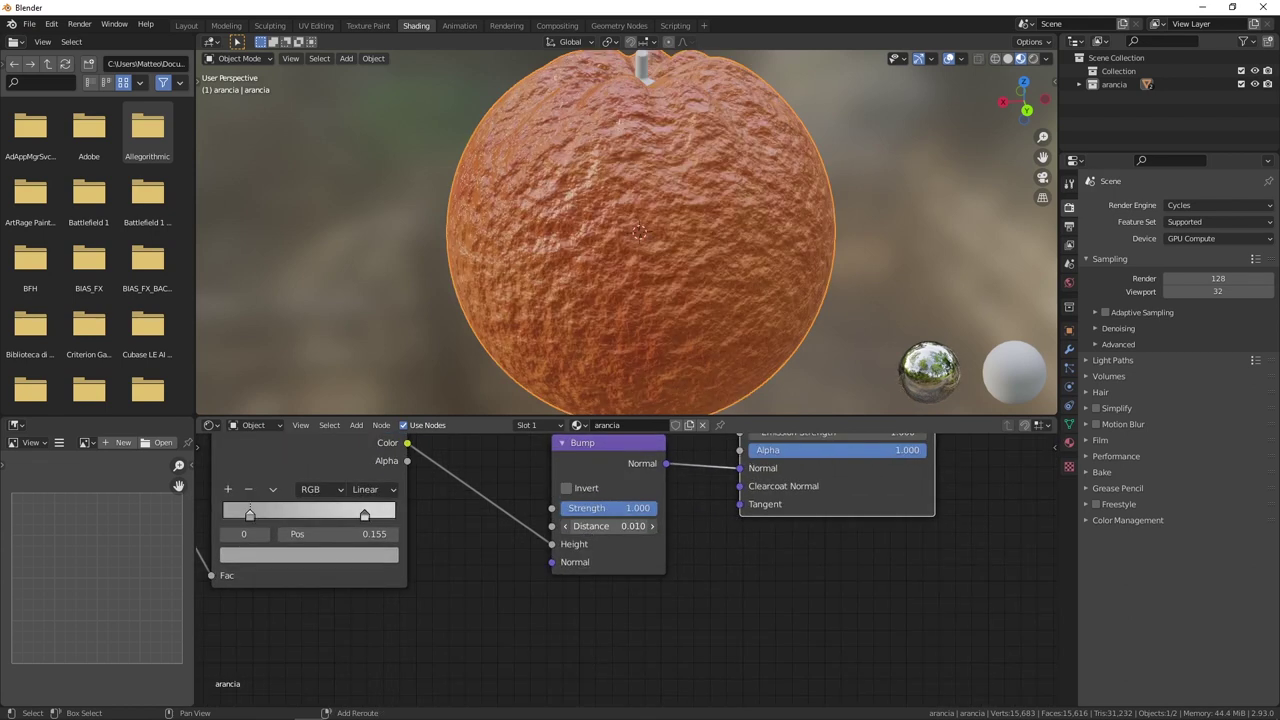
mouse_move(610, 526)
mouse_down()
mouse_move(640, 526)
mouse_move(600, 526)
mouse_up()
click(610, 526)
text(0.0)
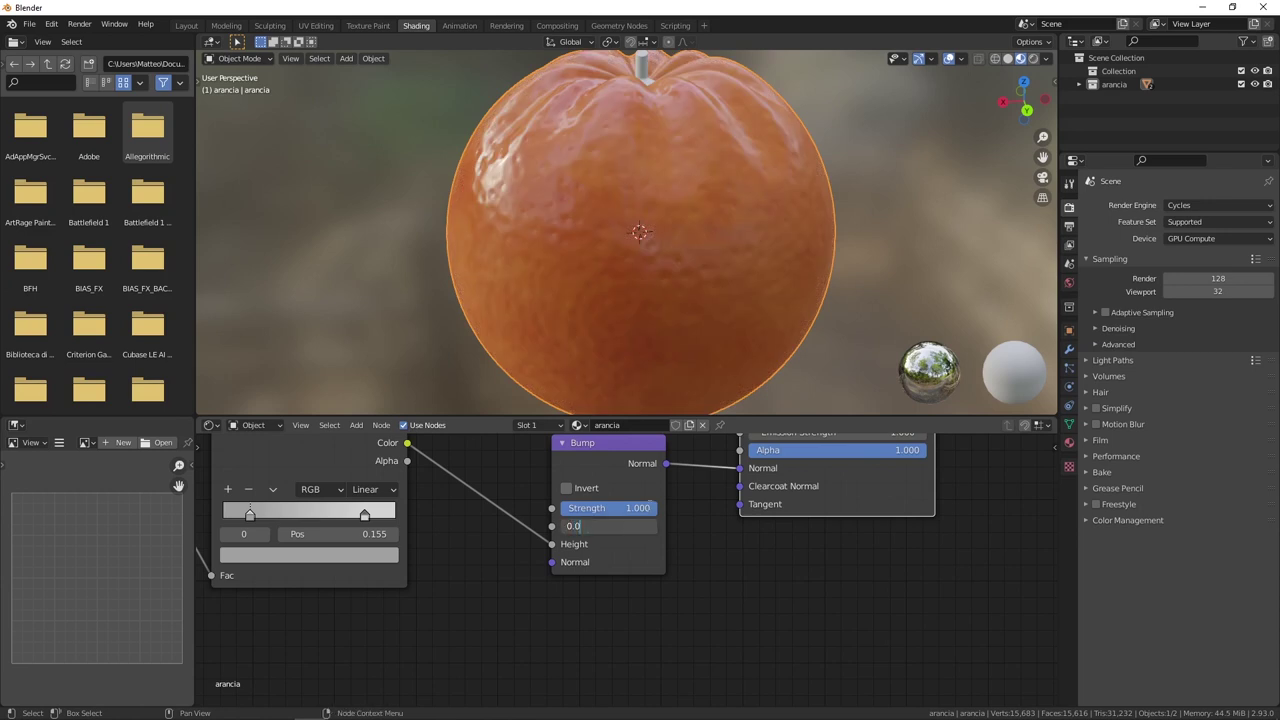
key(Return)
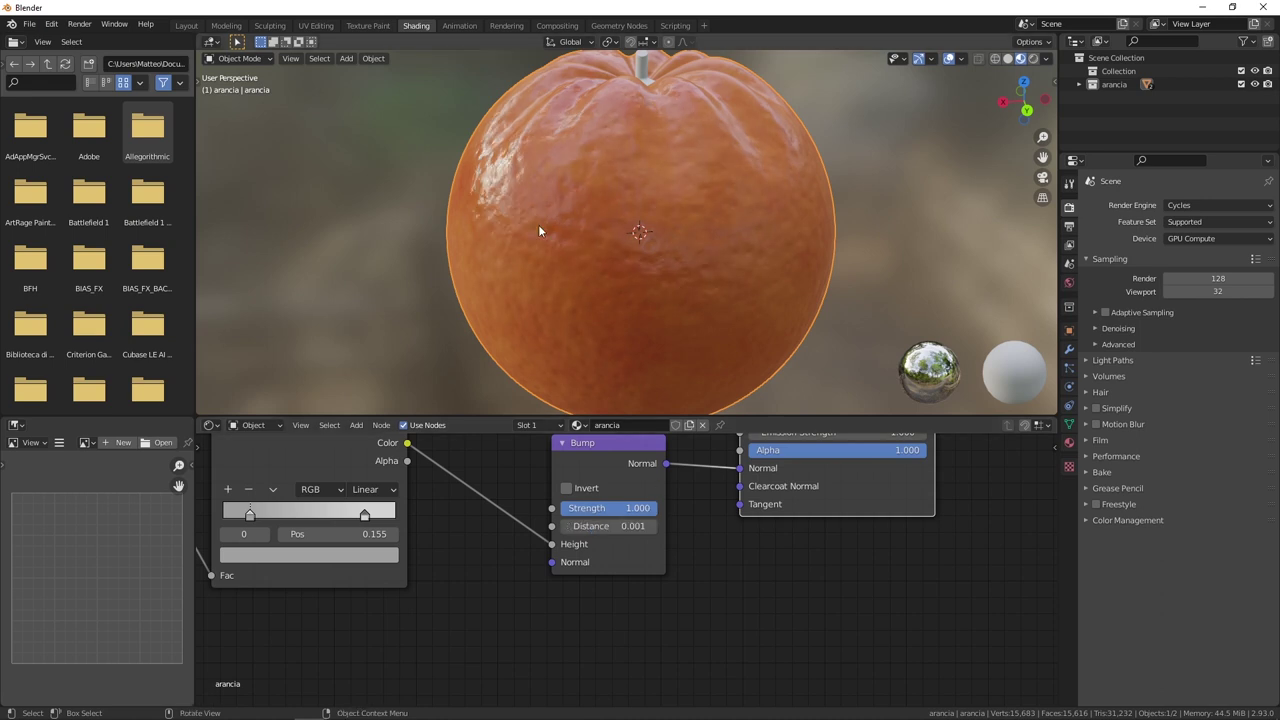
Set the Bump Distance to 0.010.
scroll(480, 167, up, 2)
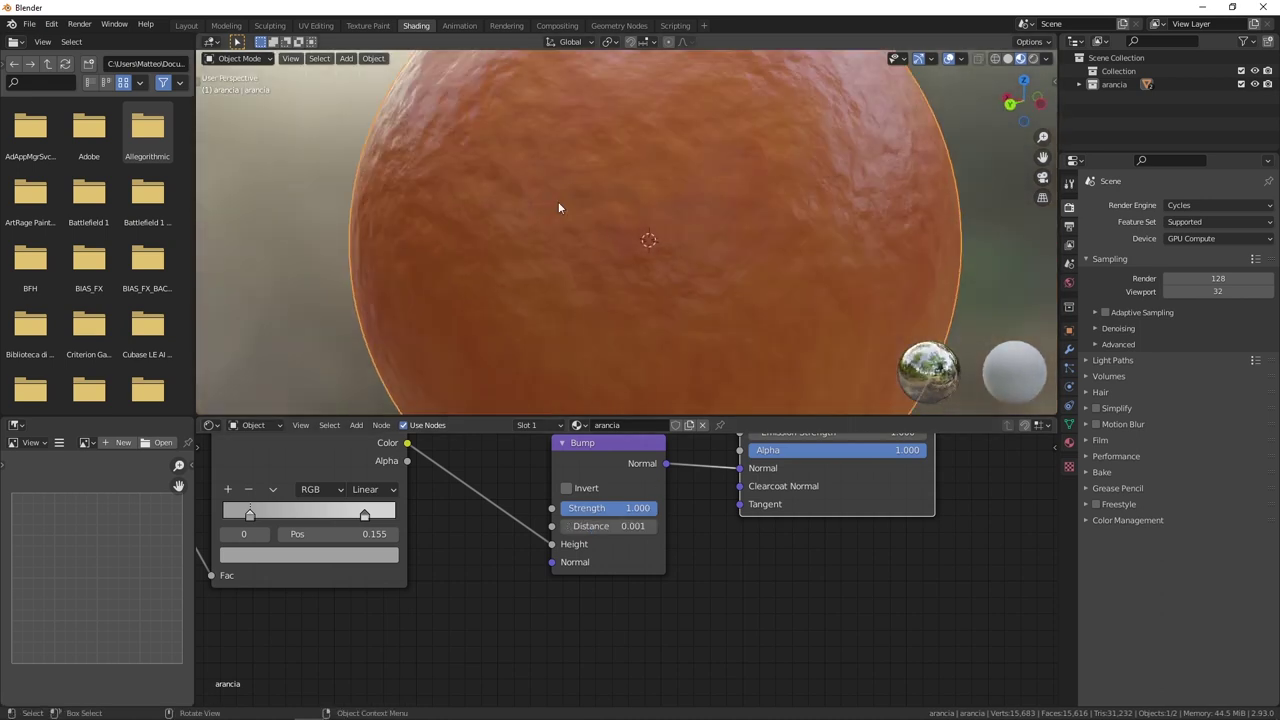
middle_drag(559, 202, 647, 233)
click(605, 526)
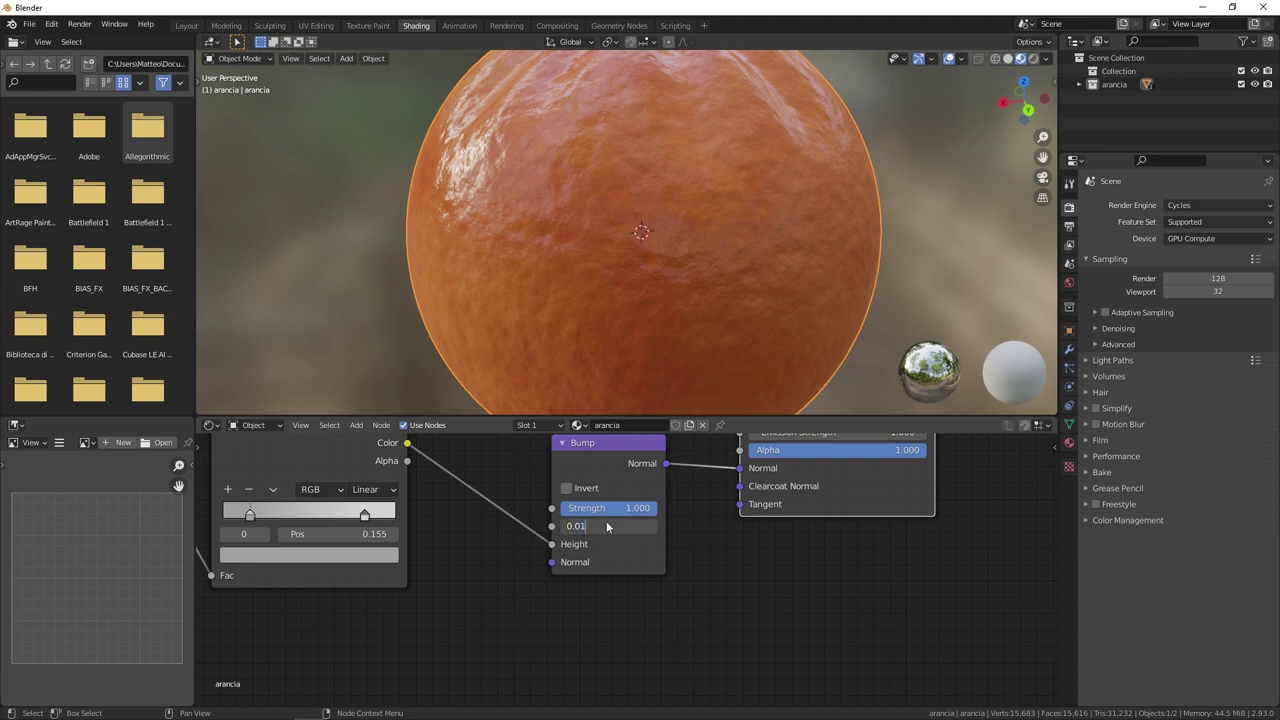
key(Return)
Lower Bump Strength to about 0.167 and reduce Noise Texture Scale to 29.9.
drag(618, 508, 587, 508)
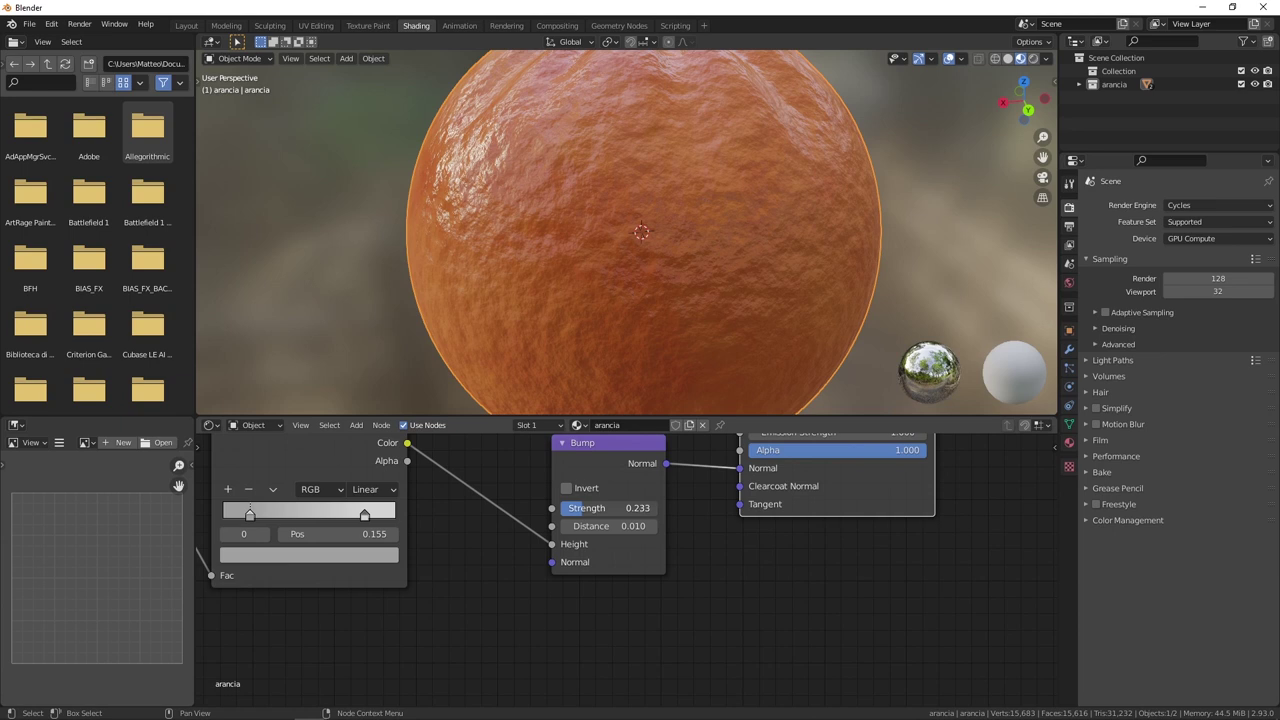
scroll(526, 255, down, 3)
middle_drag(526, 255, 564, 266)
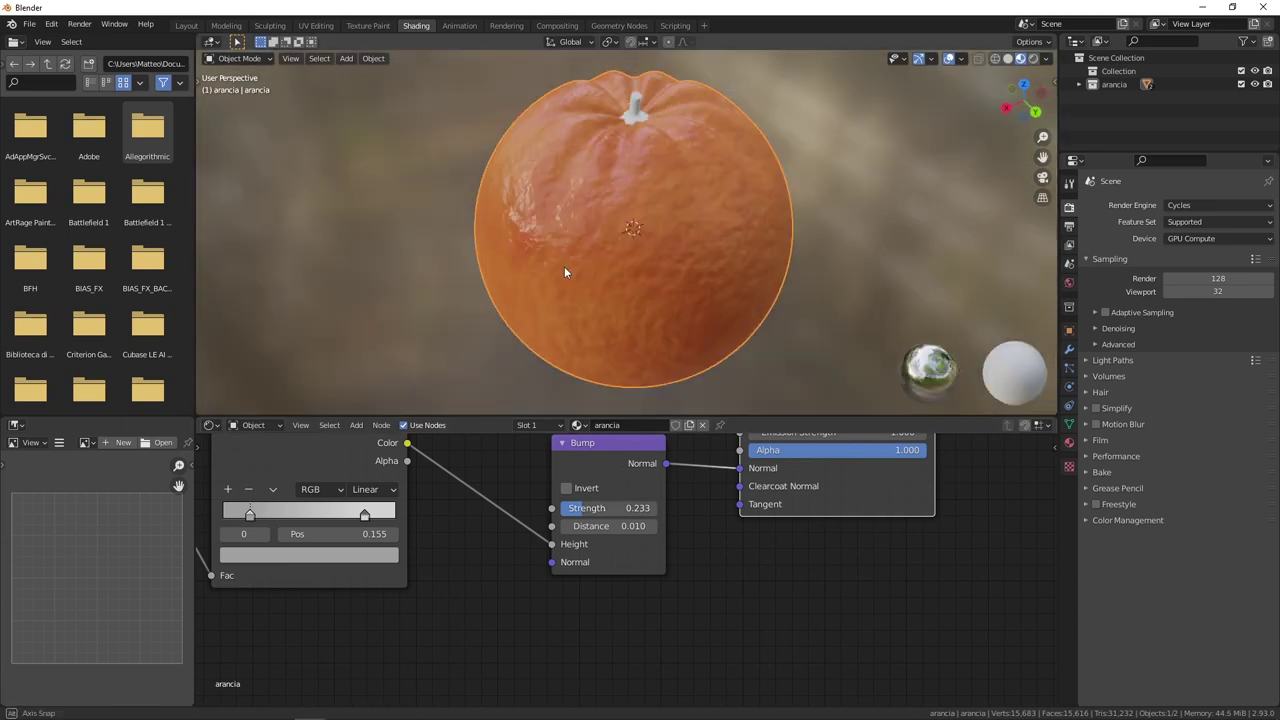
scroll(564, 271, up, 4)
scroll(598, 216, down, 2)
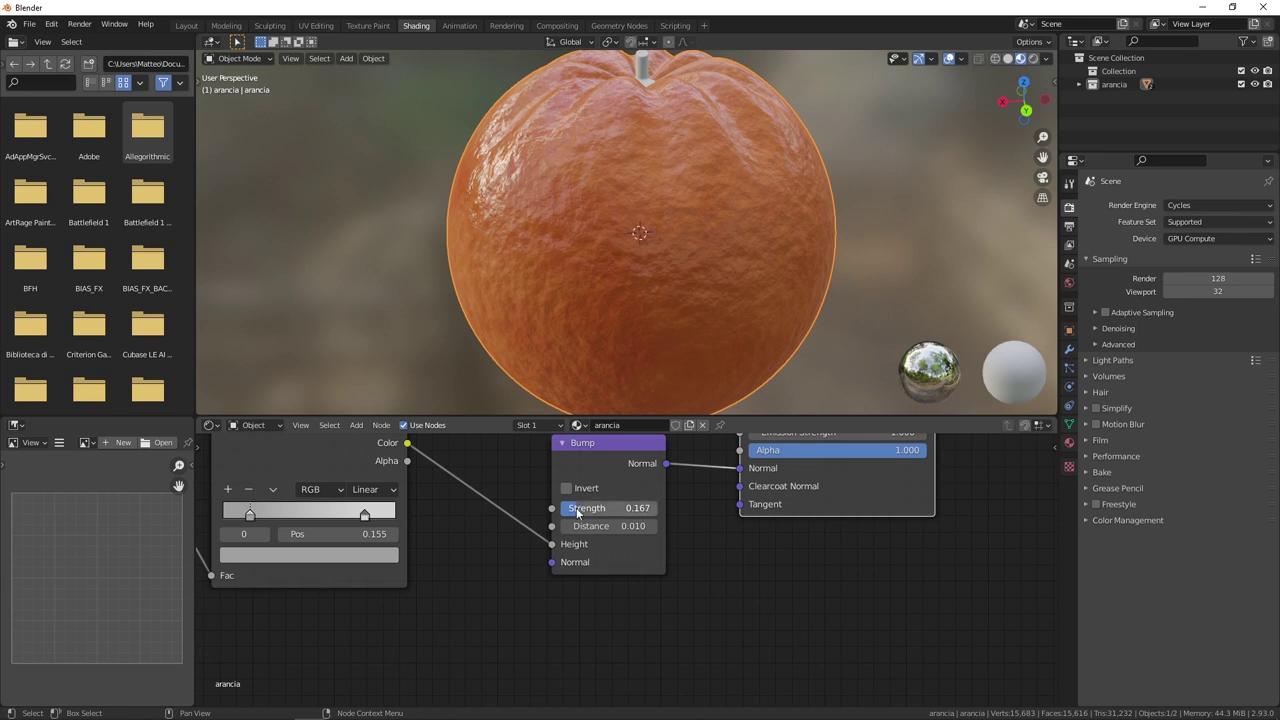
middle_drag(560, 380, 548, 290)
middle_drag(212, 544, 408, 561)
mouse_move(345, 569)
mouse_down()
mouse_move(300, 569)
mouse_move(345, 569)
mouse_up()
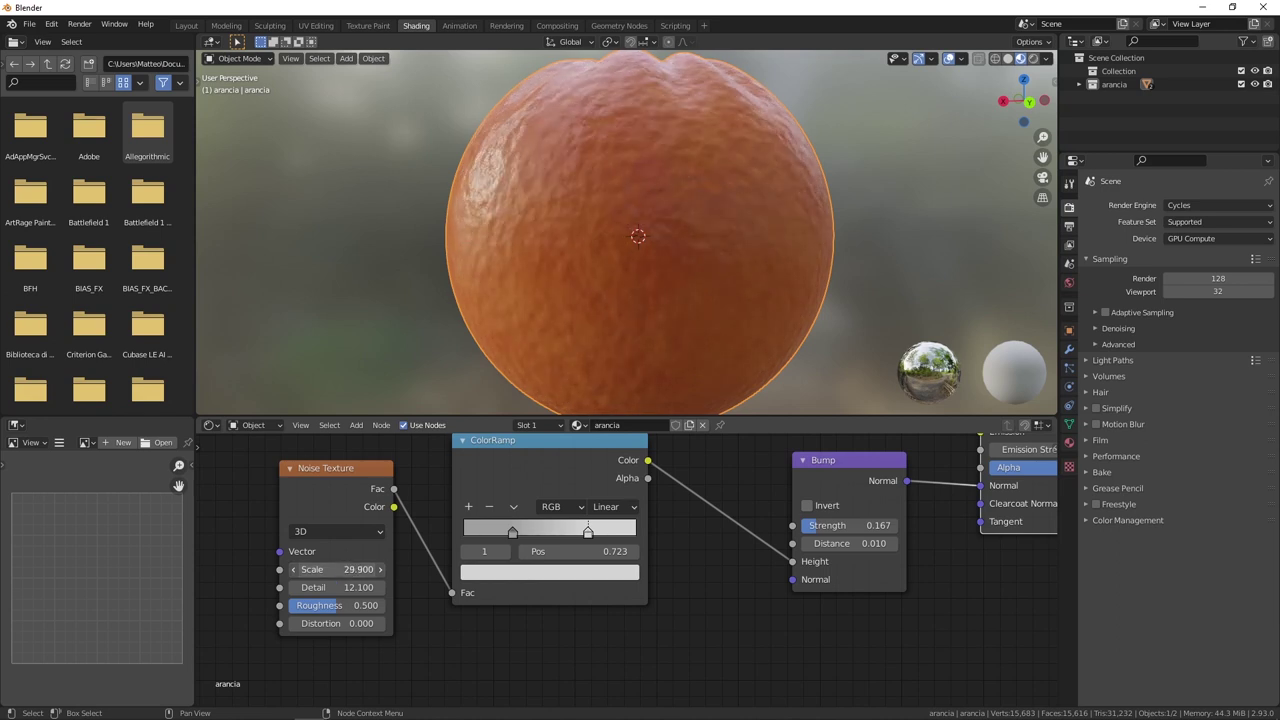
Tune the peel Noise Texture to Scale 39.7, Detail 3.8 and Roughness 0.783.
drag(345, 569, 396, 569)
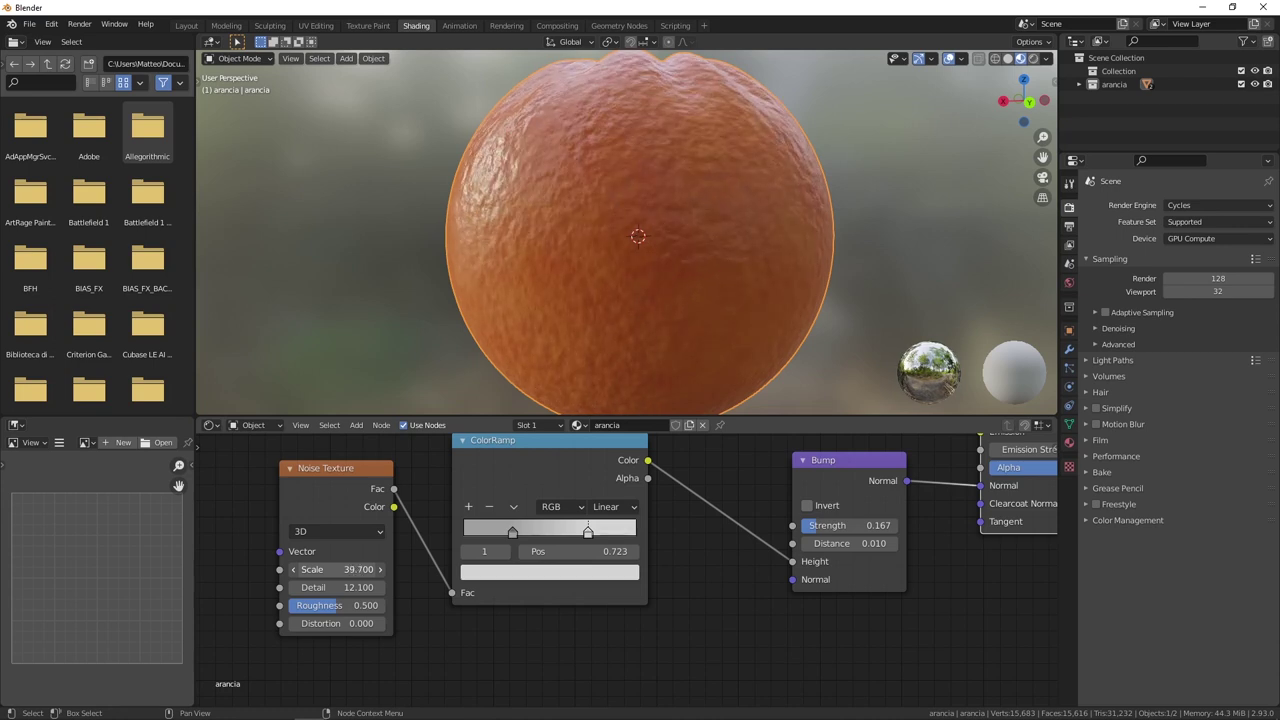
mouse_move(335, 587)
mouse_down()
mouse_move(310, 587)
mouse_move(325, 587)
mouse_up()
drag(335, 587, 345, 587)
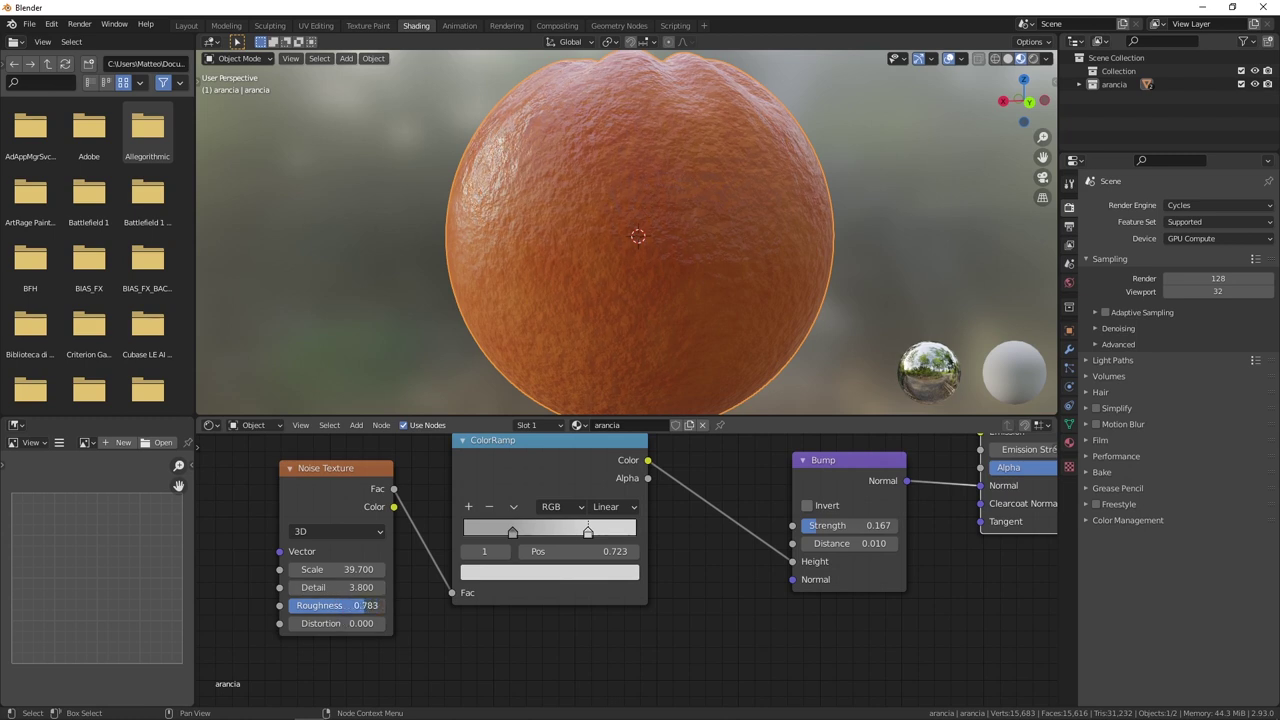
middle_drag(602, 276, 640, 332)
scroll(590, 240, up, 3)
mouse_move(576, 237)
middle_down()
mouse_move(516, 207)
mouse_move(635, 202)
mouse_move(650, 224)
mouse_move(634, 209)
mouse_move(669, 211)
mouse_move(624, 224)
mouse_move(651, 277)
mouse_move(656, 202)
mouse_move(672, 210)
mouse_move(697, 422)
middle_up()
scroll(540, 220, down, 3)
scroll(665, 205, down, 2)
scroll(640, 225, up, 2)
scroll(630, 260, up, 1)
scroll(634, 232, down, 2)
mouse_move(950, 546)
middle_down()
mouse_move(820, 550)
mouse_move(838, 566)
mouse_move(717, 603)
mouse_move(620, 465)
middle_up()
scroll(838, 566, down, 2)
scroll(744, 603, up, 1)
scroll(744, 603, up, 2)
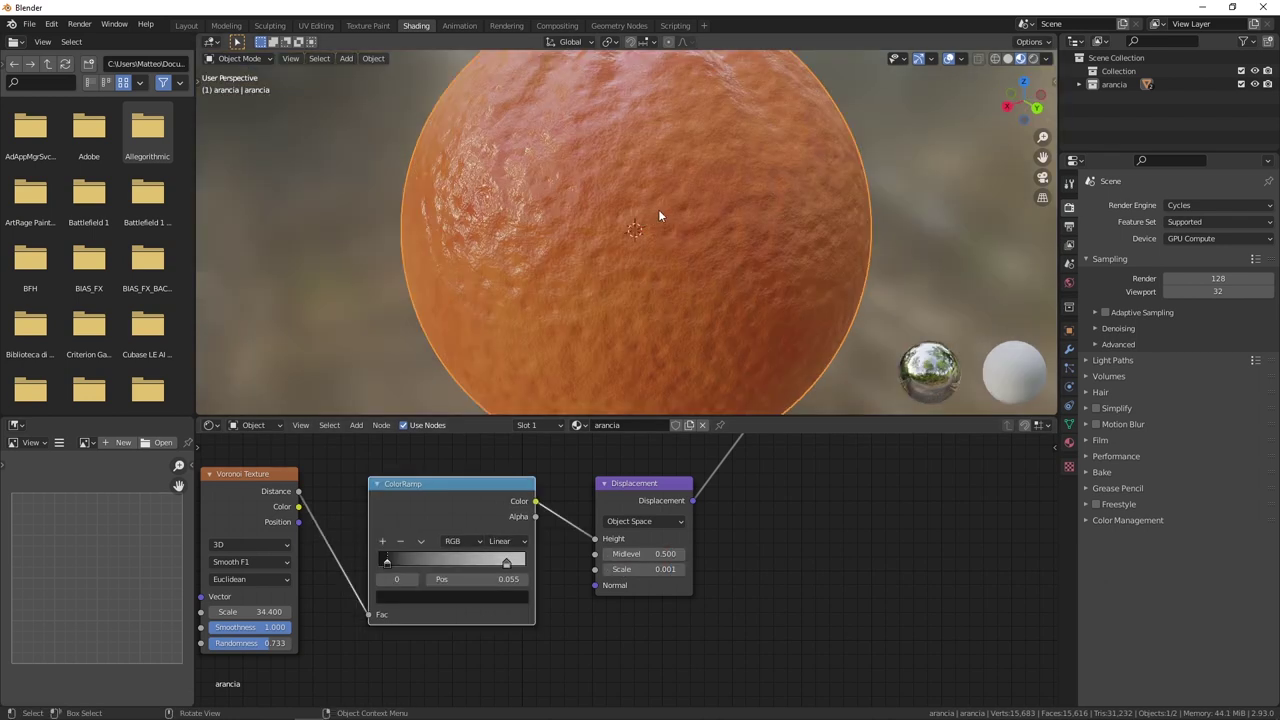
Set the Bump node's Distance to 0.005.
mouse_move(658, 209)
middle_down()
mouse_move(713, 249)
mouse_move(636, 258)
middle_up()
scroll(636, 258, down, 2)
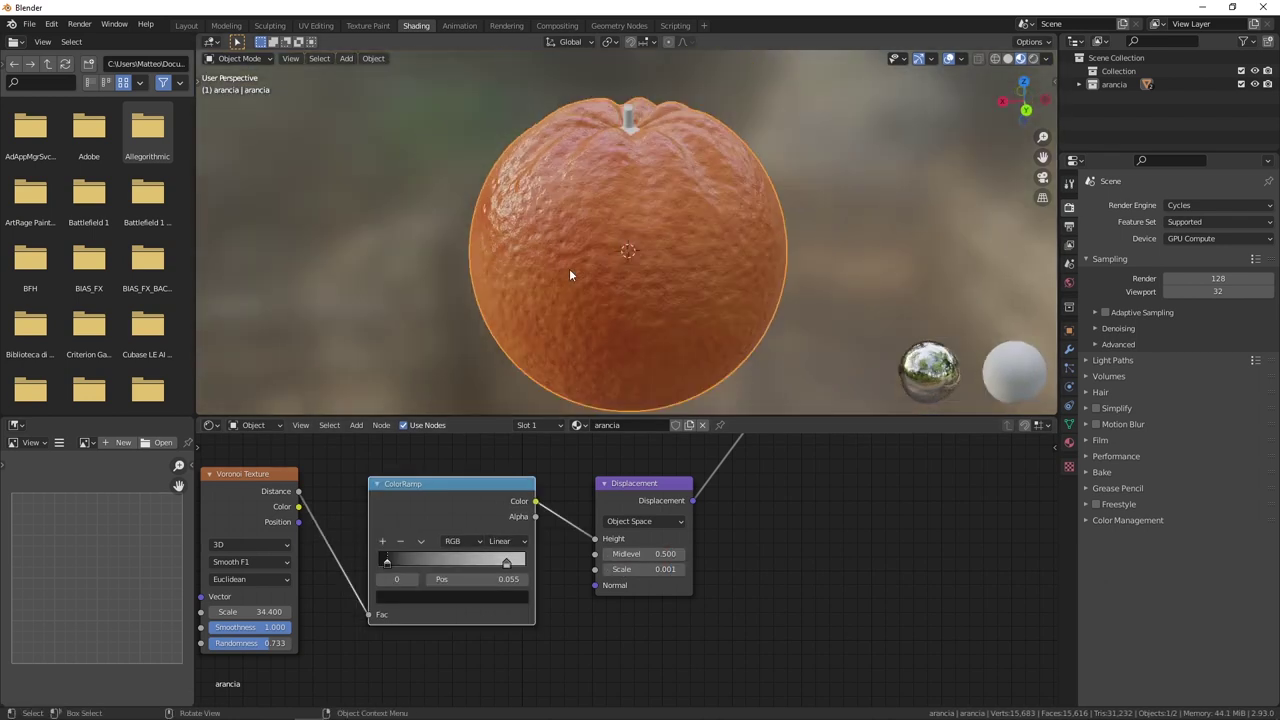
scroll(571, 274, down, 1)
middle_drag(315, 501, 323, 499)
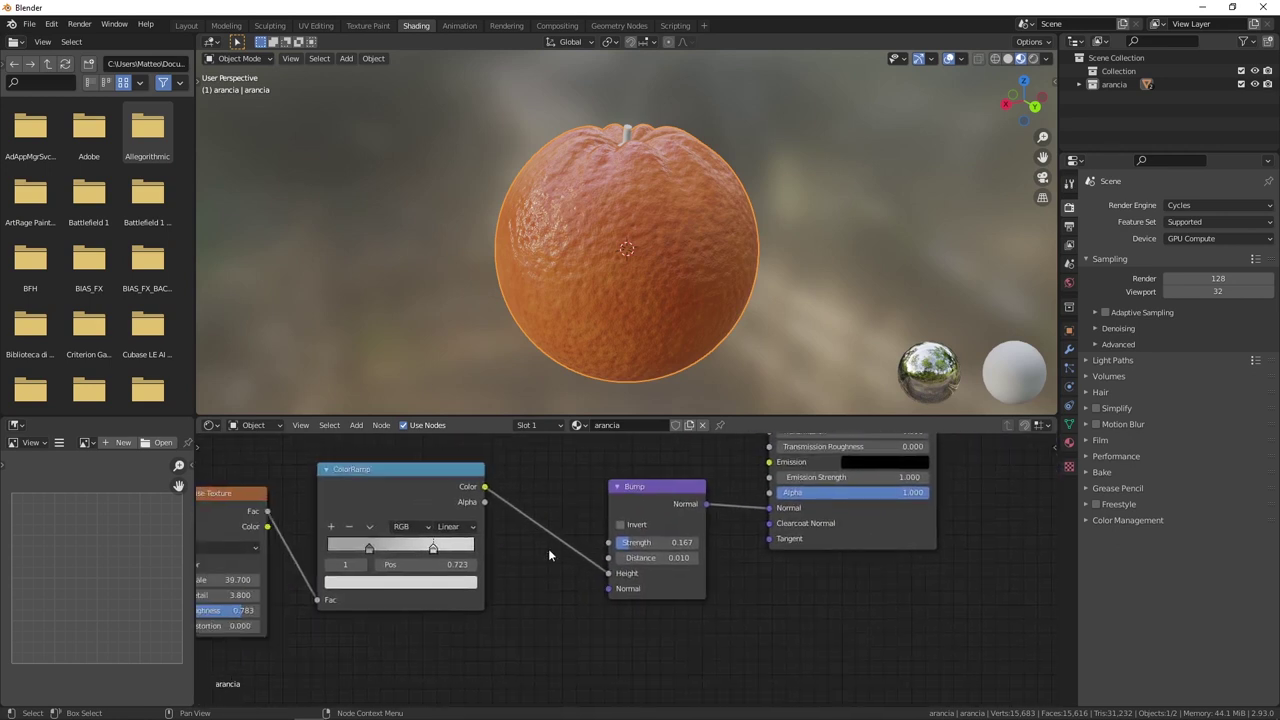
scroll(627, 565, up, 2)
double_click(663, 553)
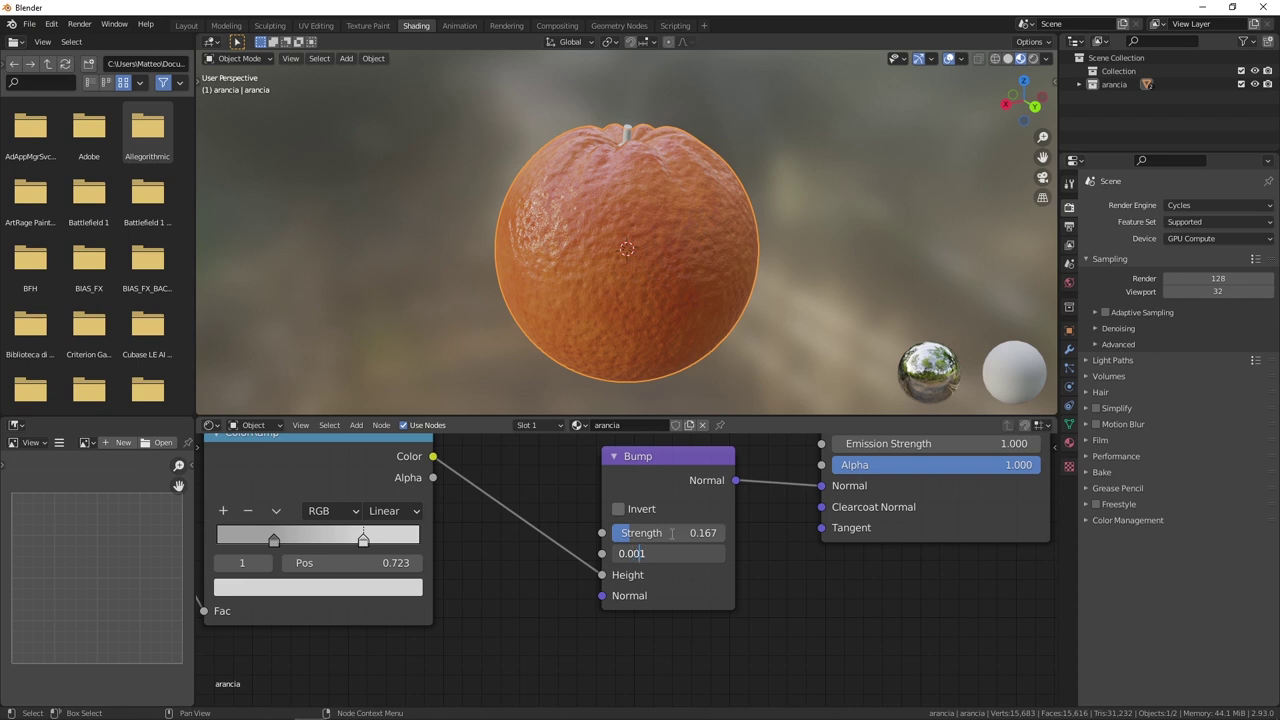
text(0.005)
key(Return)
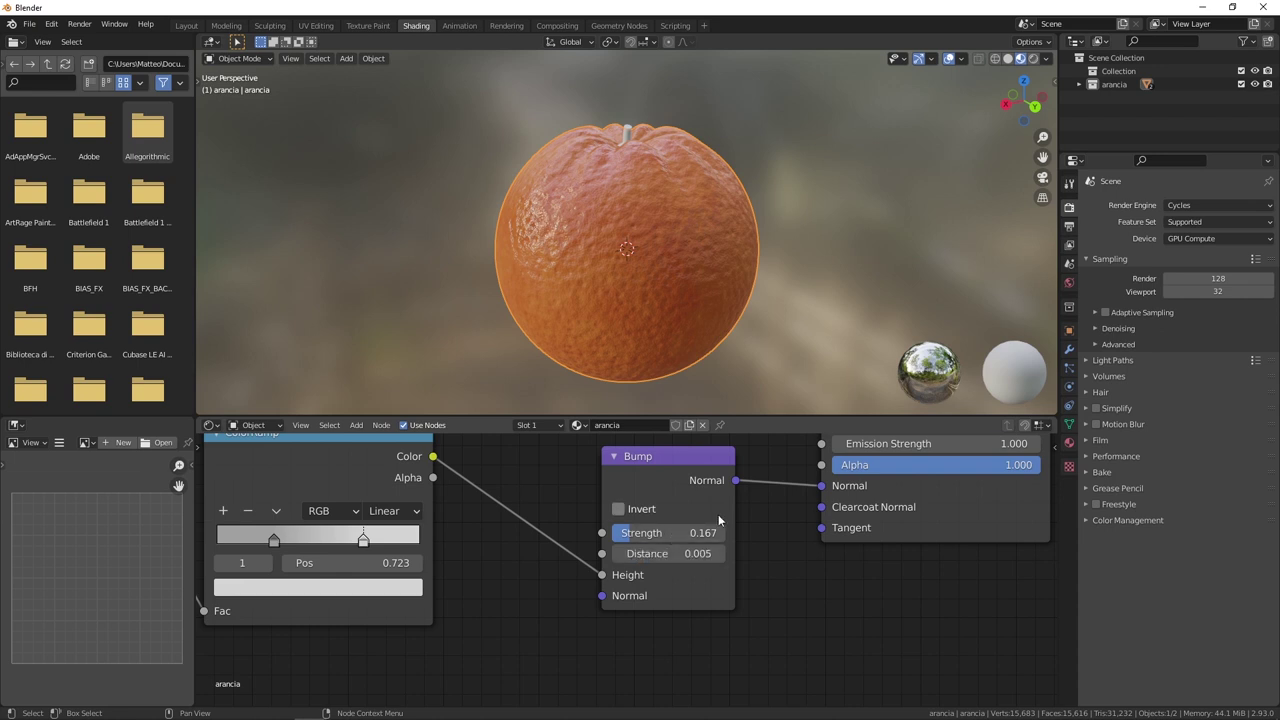
Lower the Noise Texture Roughness to 0.483 and shift the node right.
scroll(566, 196, up, 3)
scroll(610, 205, up, 3)
mouse_move(610, 205)
middle_down()
mouse_move(552, 188)
mouse_move(530, 213)
middle_up()
scroll(552, 194, down, 3)
scroll(524, 188, down, 2)
mouse_move(479, 652)
middle_down()
mouse_move(560, 625)
mouse_move(706, 630)
middle_up()
scroll(627, 250, up, 3)
middle_drag(360, 578, 411, 573)
drag(343, 604, 300, 604)
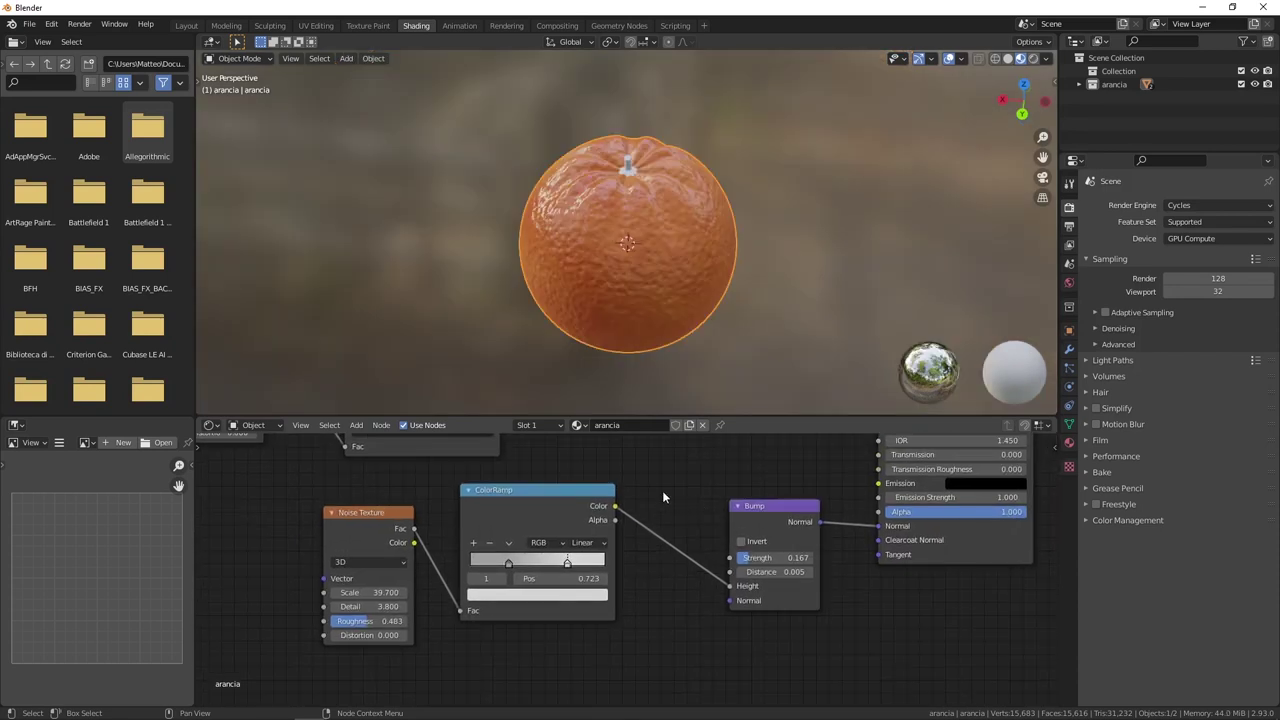
drag(376, 505, 406, 509)
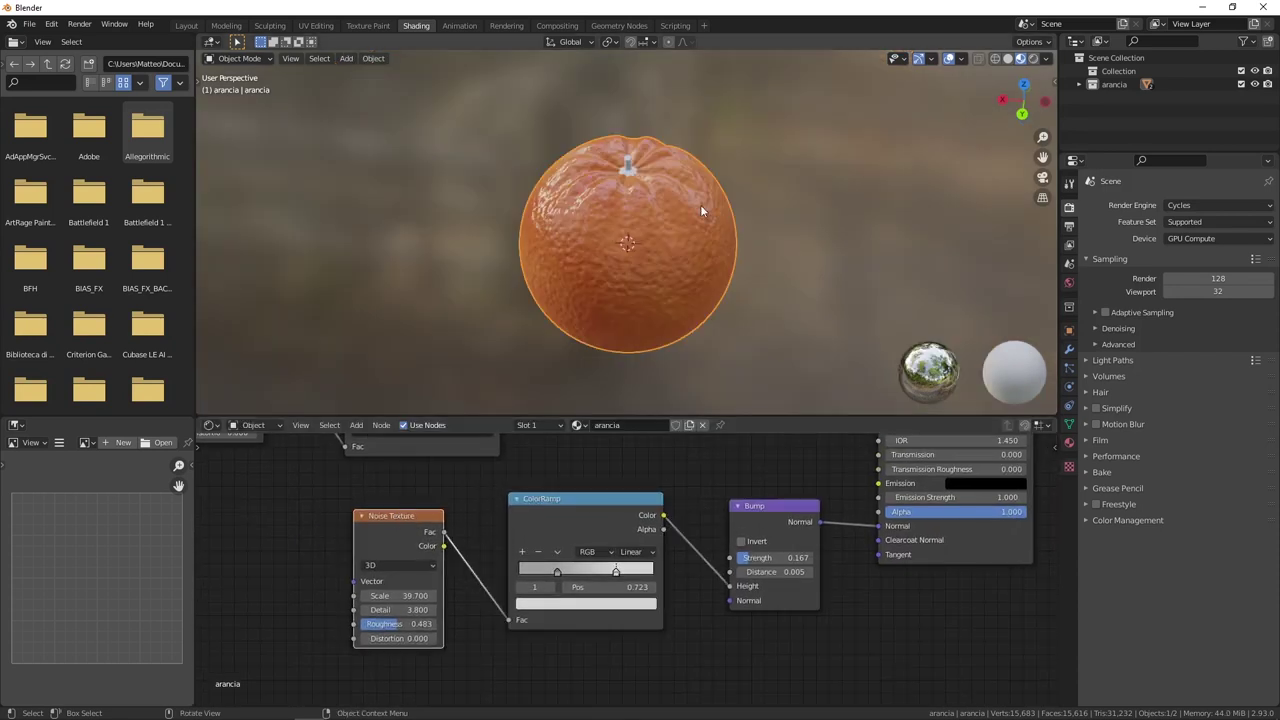
Pan and zoom the node editor to bring the roughness ColorRamp into view.
middle_drag(700, 204, 744, 201)
middle_drag(695, 494, 675, 503)
scroll(675, 503, down, 2)
middle_drag(558, 526, 632, 532)
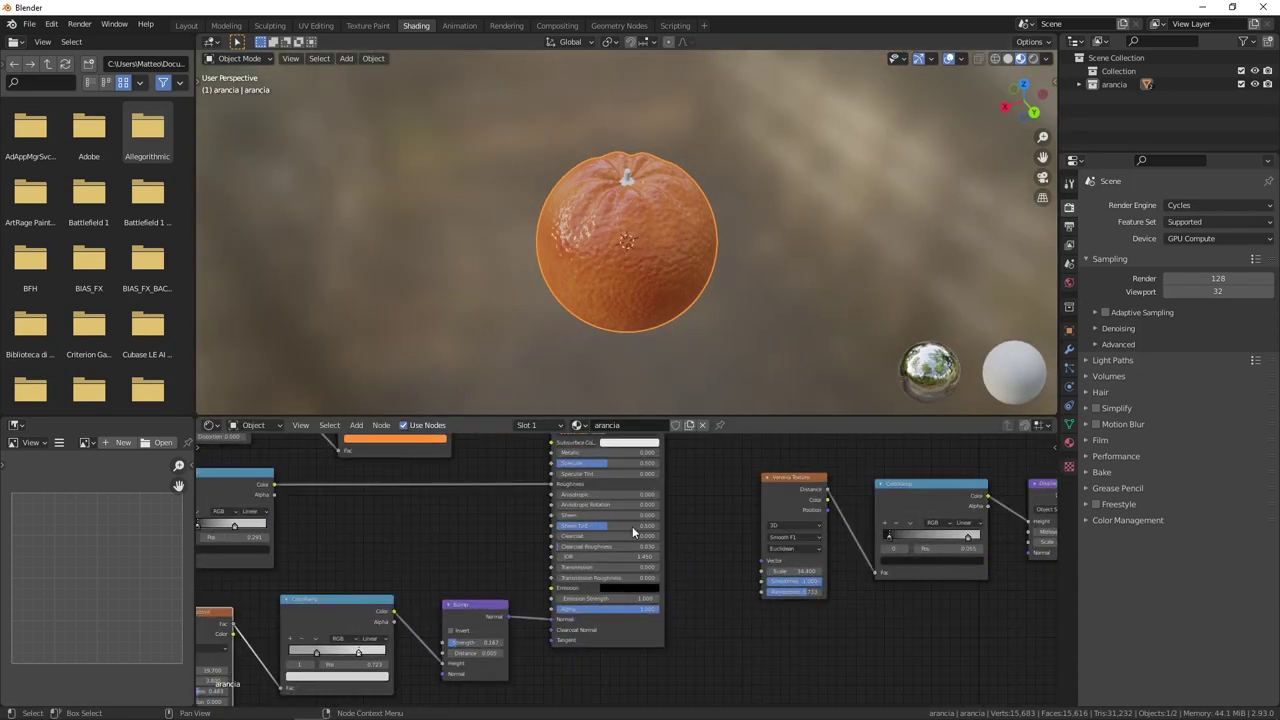
mouse_move(836, 462)
middle_down()
mouse_move(646, 497)
mouse_move(699, 498)
middle_up()
scroll(646, 497, down, 1)
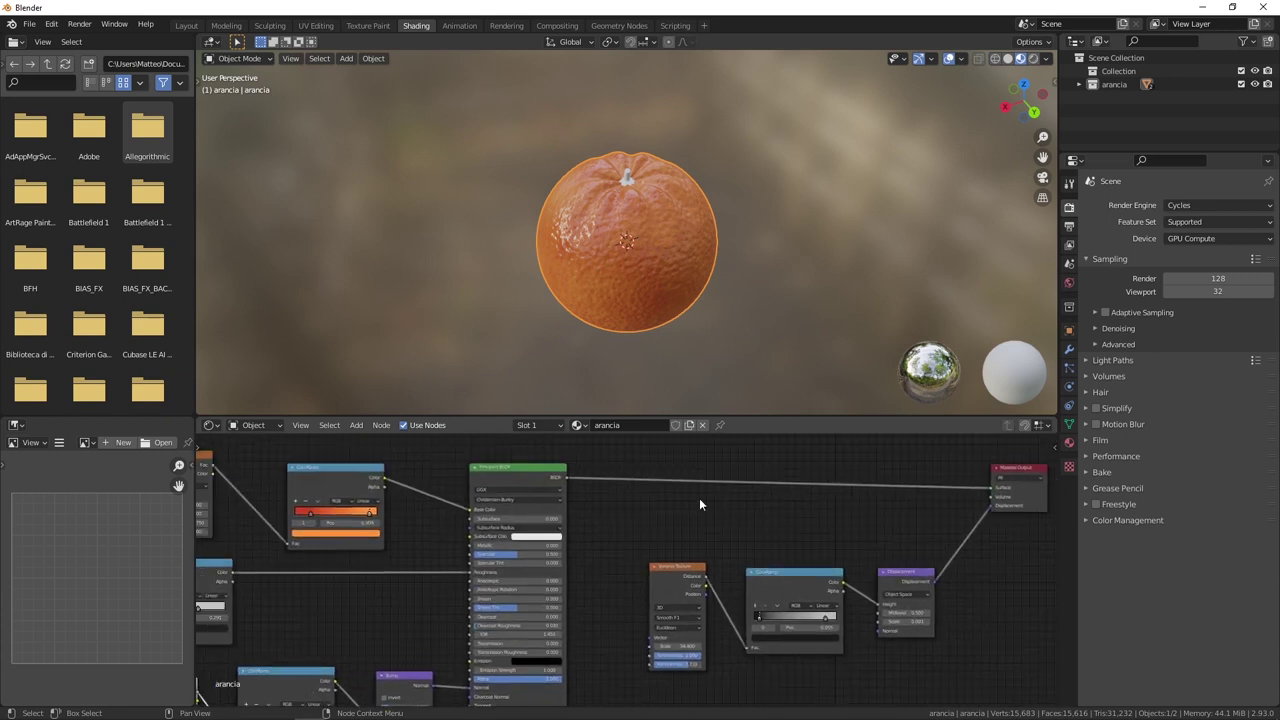
scroll(598, 218, up, 2)
scroll(668, 209, up, 3)
scroll(620, 241, up, 2)
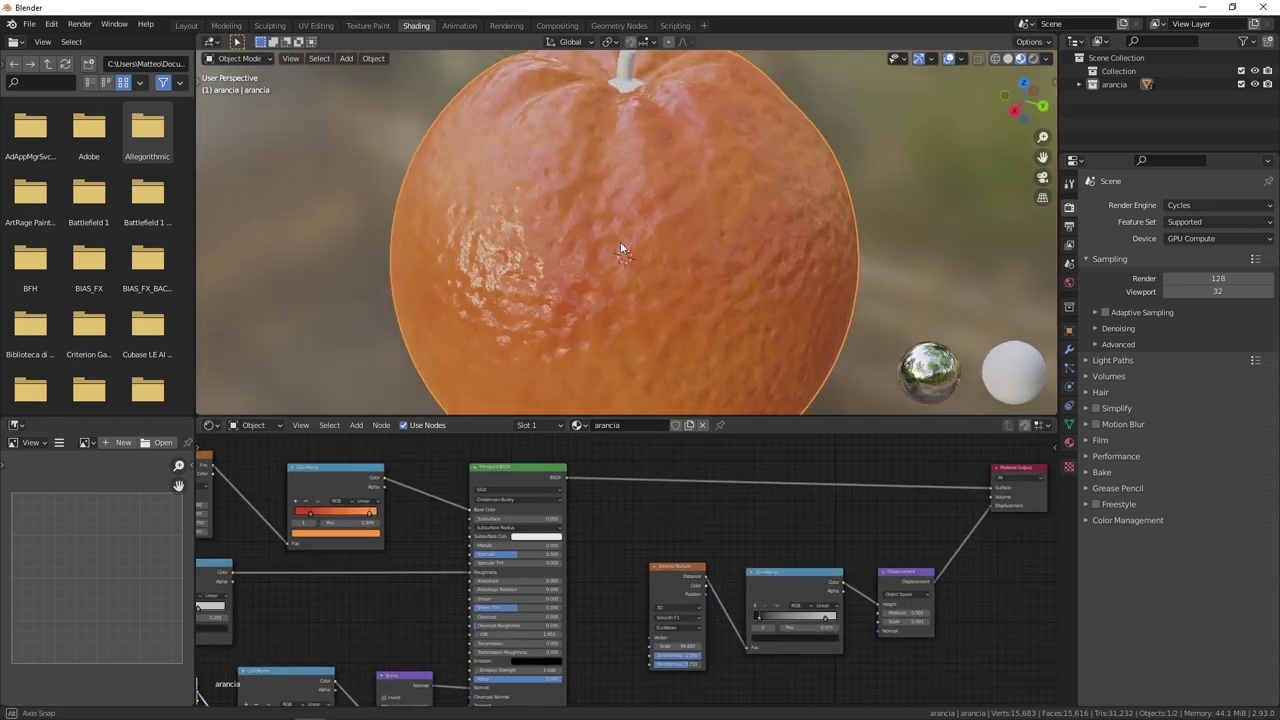
scroll(583, 264, down, 2)
middle_drag(457, 448, 628, 413)
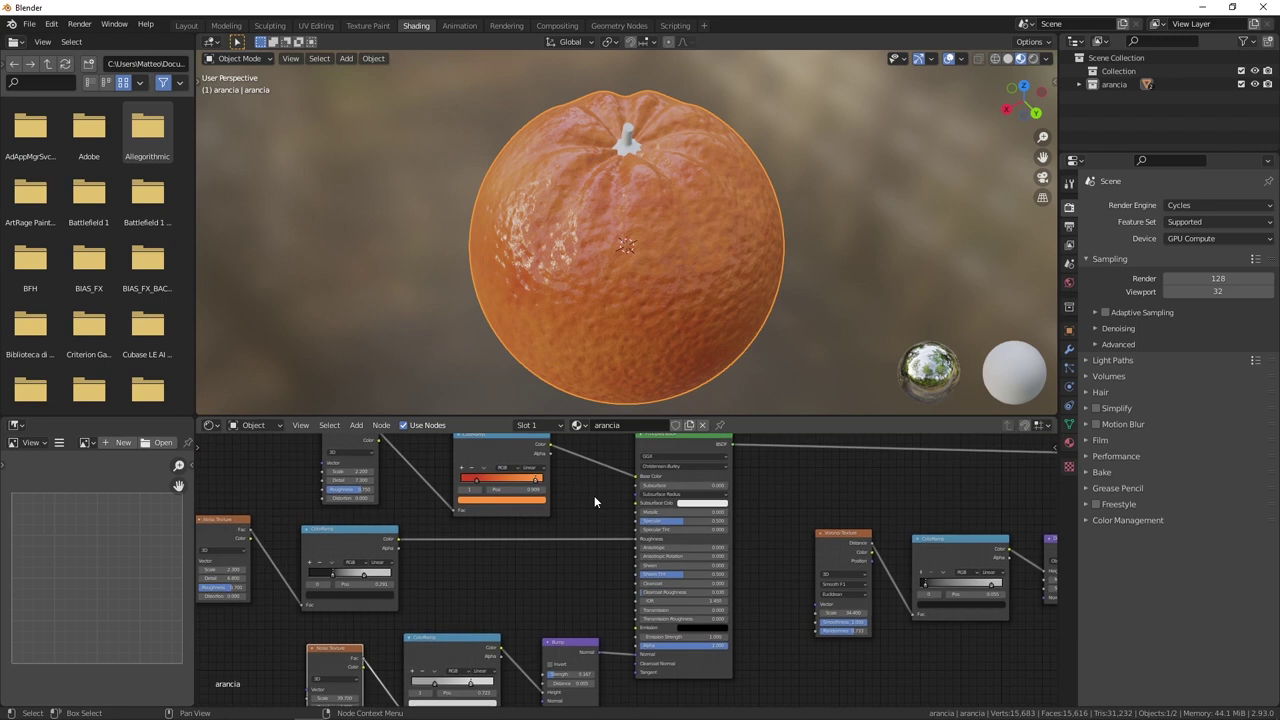
middle_drag(448, 573, 631, 540)
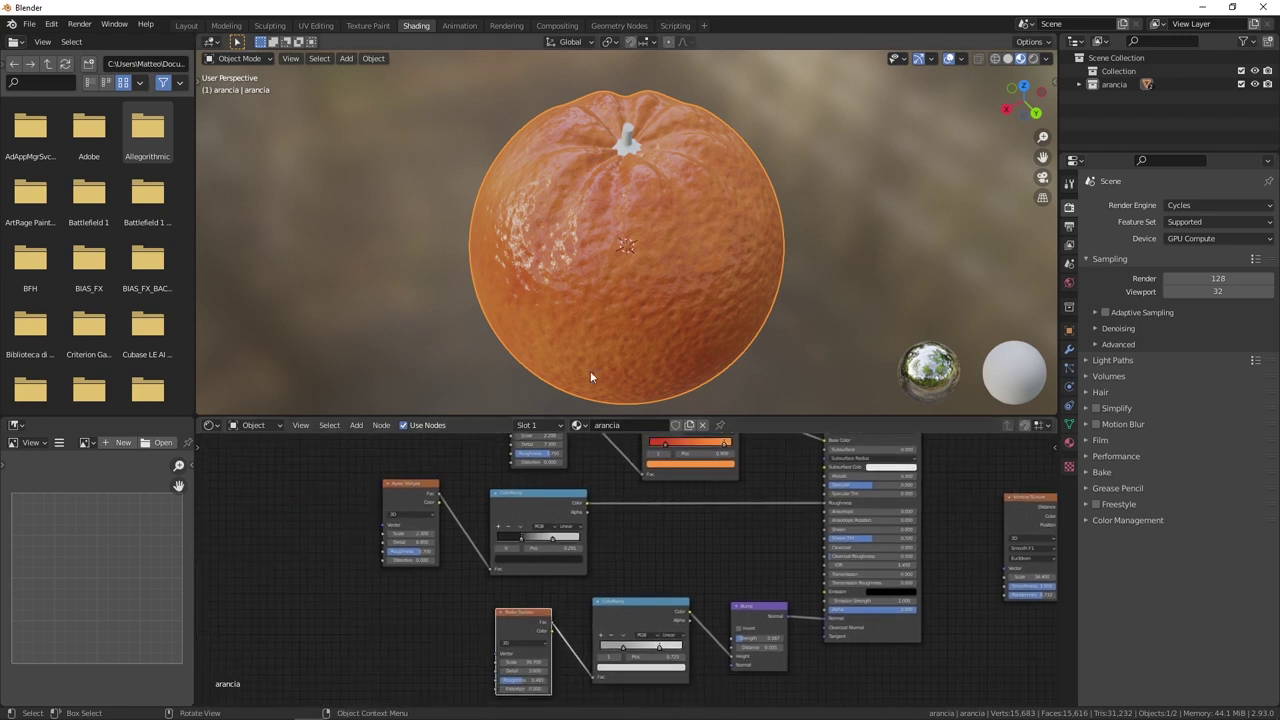
scroll(565, 242, up, 1)
middle_drag(565, 242, 543, 228)
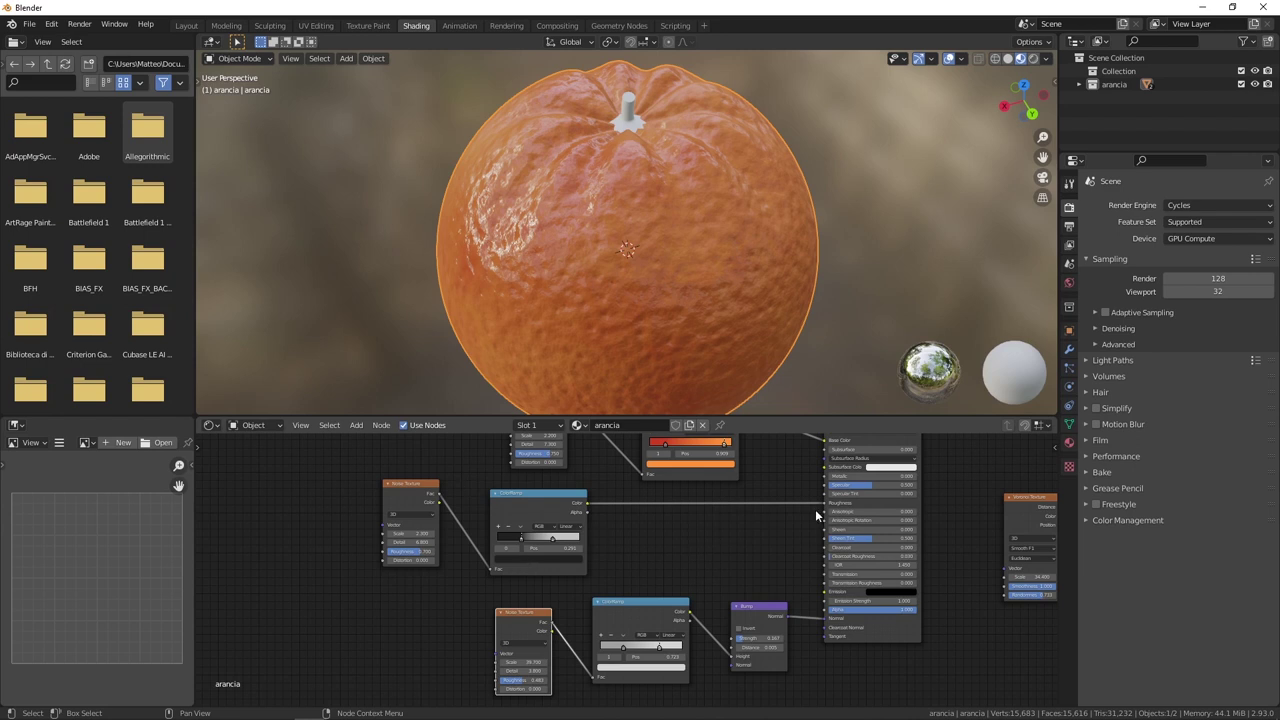
Brighten the roughness ColorRamp's black stop to a grey.
click(522, 555)
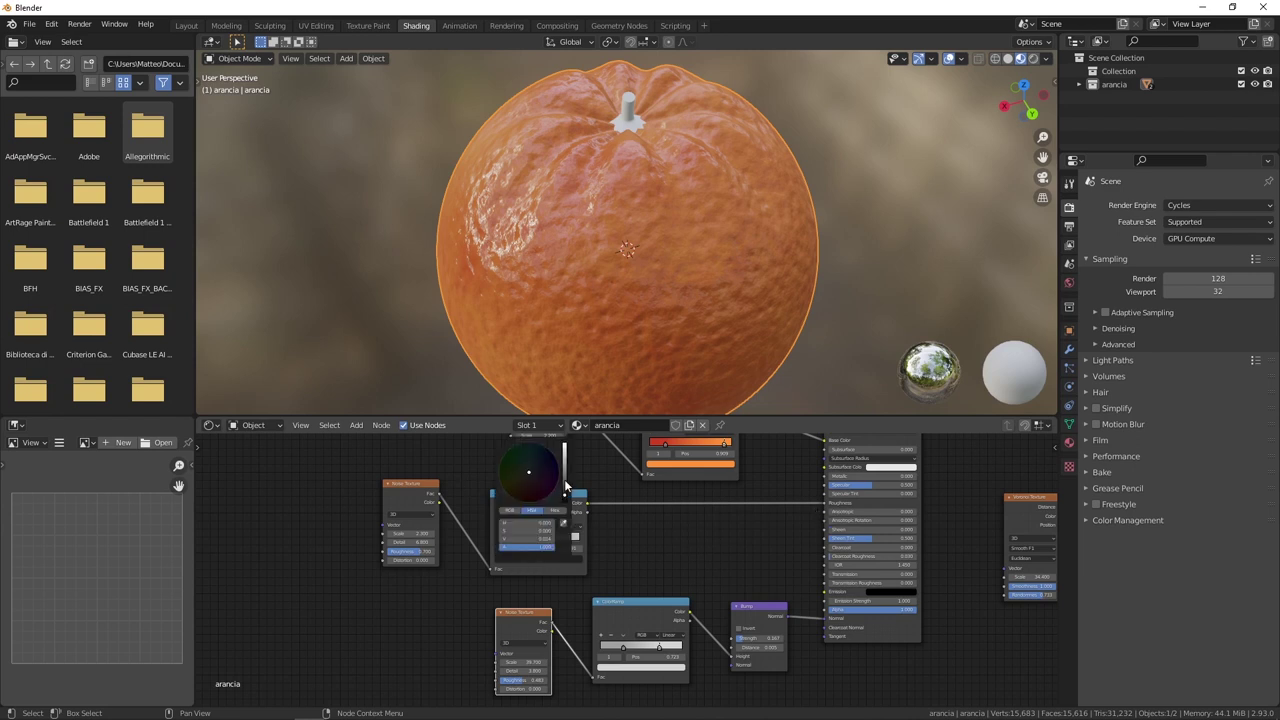
drag(567, 496, 564, 484)
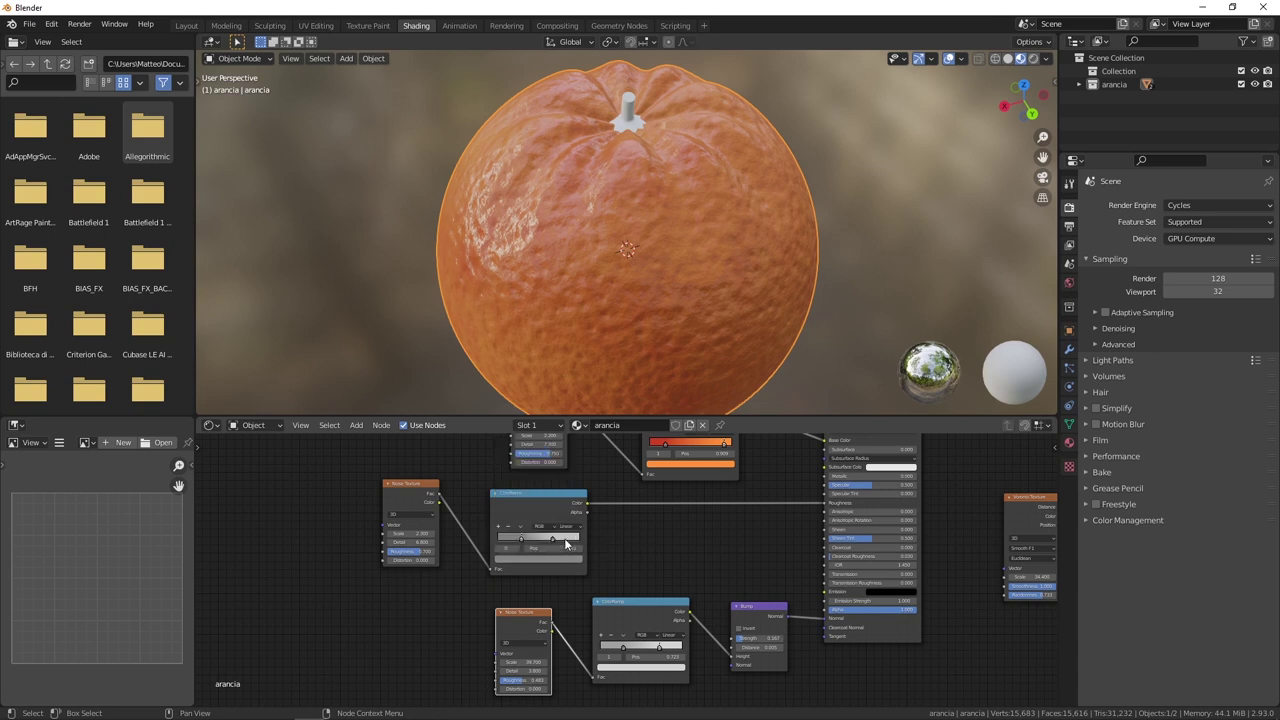
middle_drag(610, 330, 674, 244)
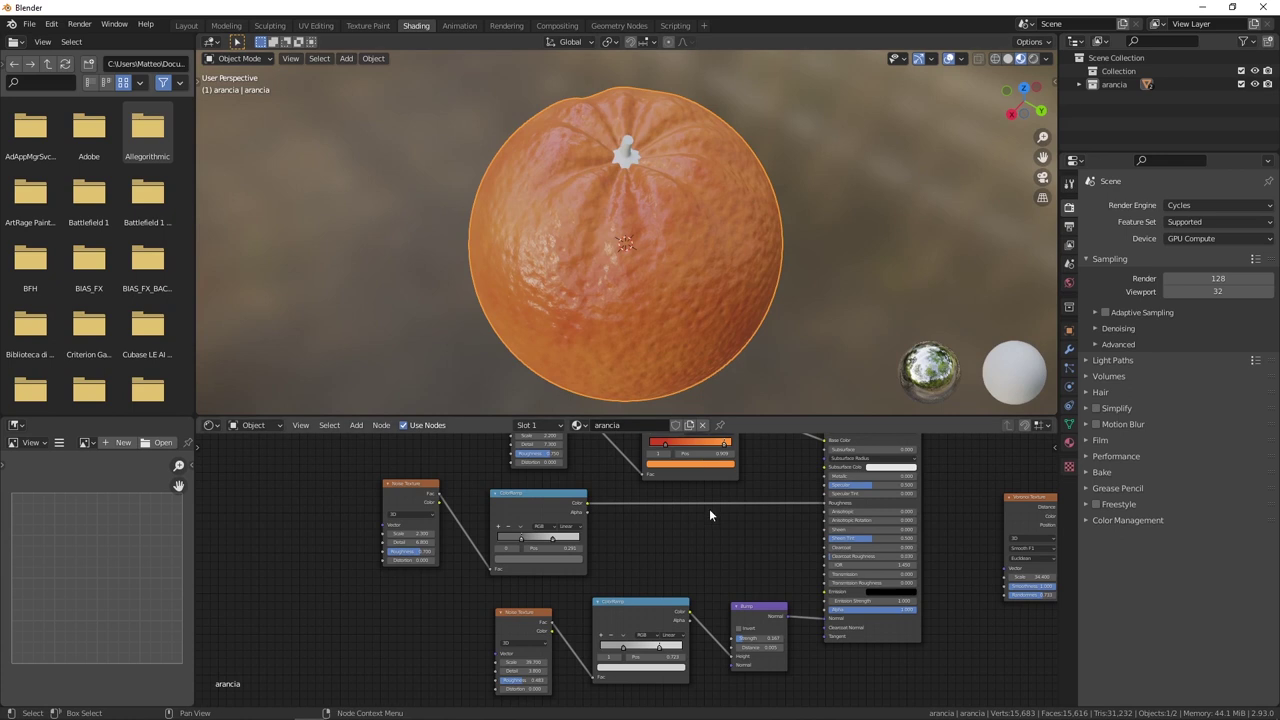
scroll(706, 233, up, 3)
mouse_move(706, 233)
middle_down()
mouse_move(568, 181)
mouse_move(660, 252)
middle_up()
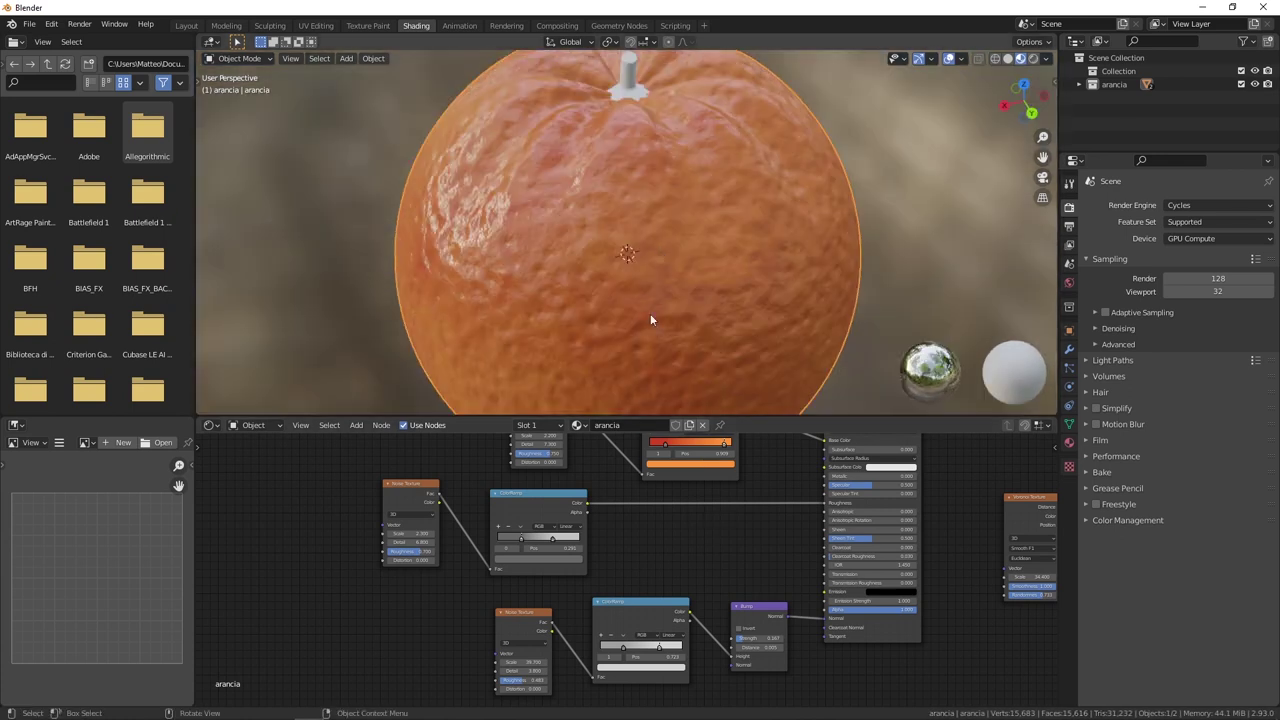
middle_drag(748, 478, 640, 520)
scroll(578, 500, up, 1)
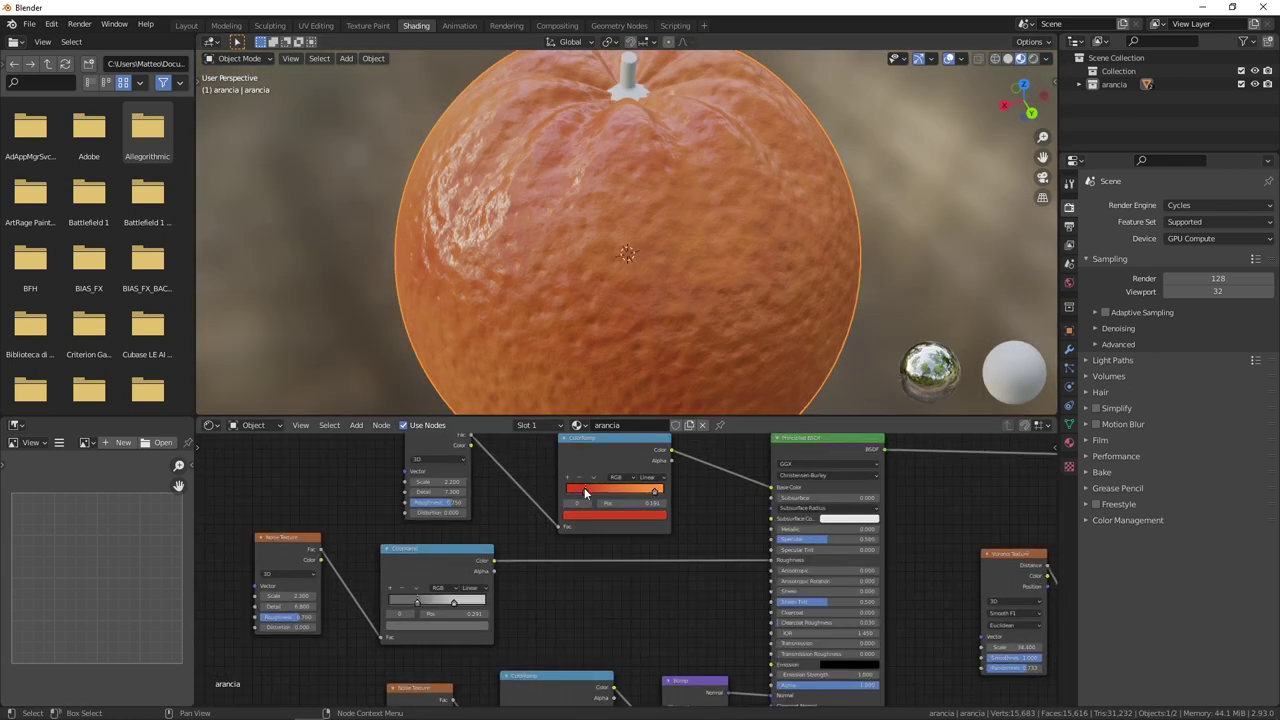
Darken the base-colour ramp stops: red to Value 0.173, orange to 0.733.
click(633, 517)
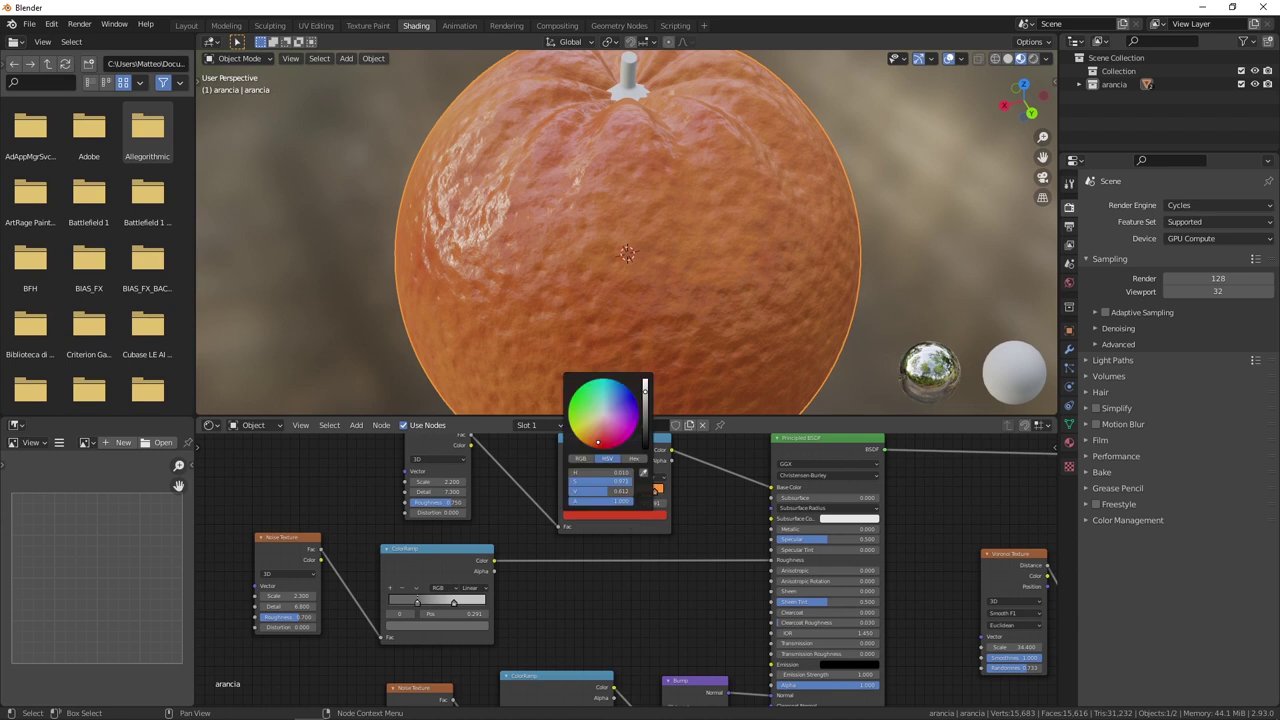
drag(645, 398, 645, 415)
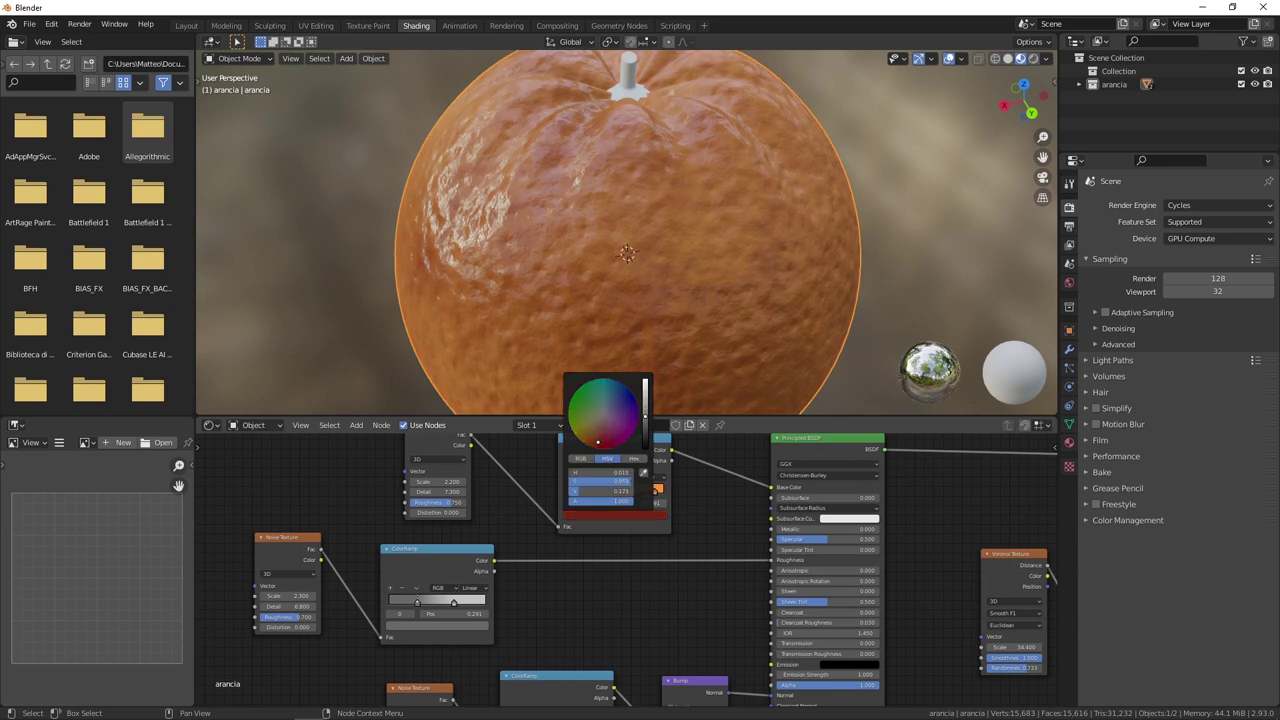
scroll(688, 123, down, 3)
mouse_move(688, 123)
middle_down()
mouse_move(500, 156)
mouse_move(656, 493)
middle_up()
click(651, 516)
drag(645, 386, 645, 404)
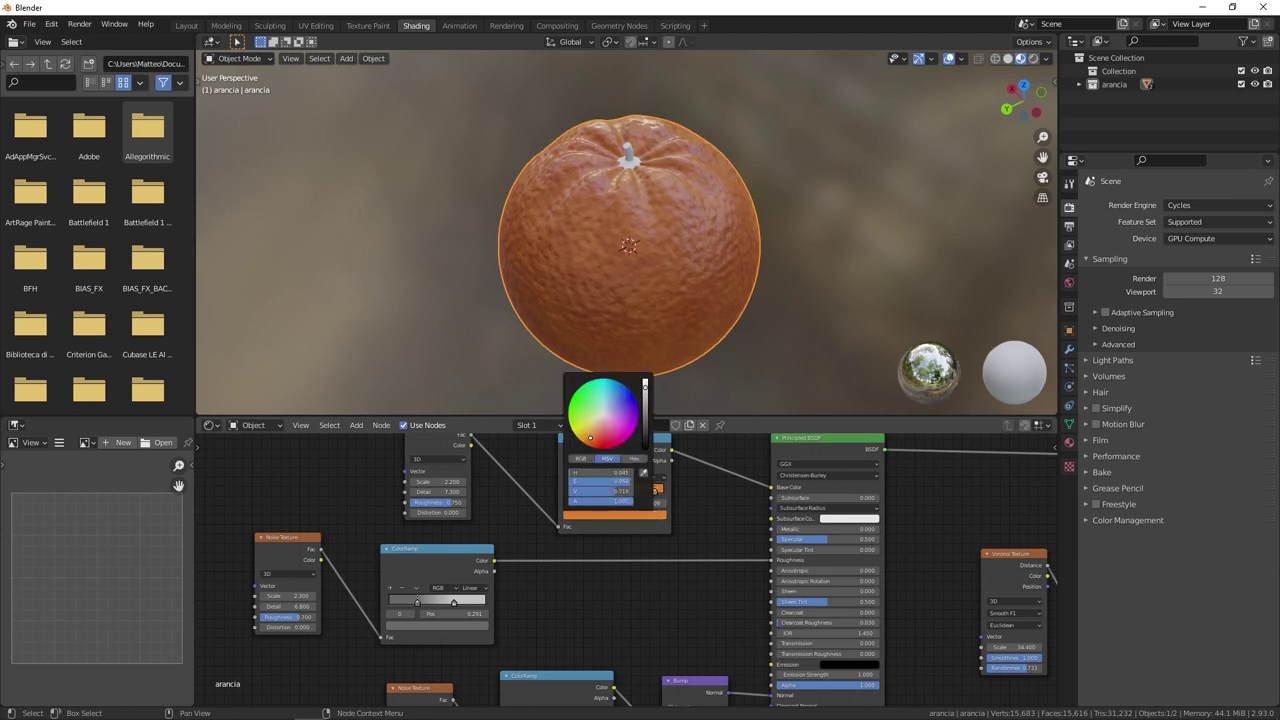
mouse_move(510, 223)
middle_down()
mouse_move(660, 133)
mouse_move(681, 158)
mouse_move(611, 195)
mouse_move(532, 121)
mouse_move(682, 221)
mouse_move(692, 209)
middle_up()
Move the roughness Noise Texture node next to its ColorRamp and frame the node tree.
scroll(673, 601, down, 2)
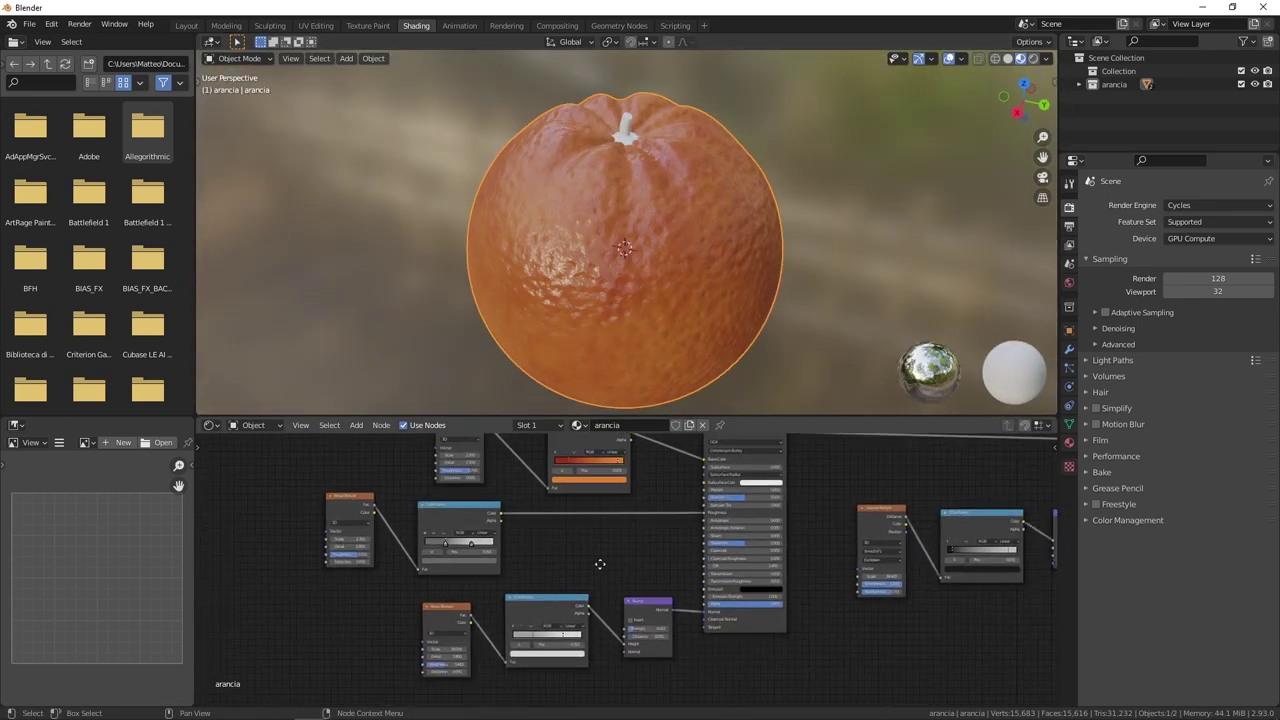
scroll(617, 544, down, 2)
middle_drag(617, 544, 707, 577)
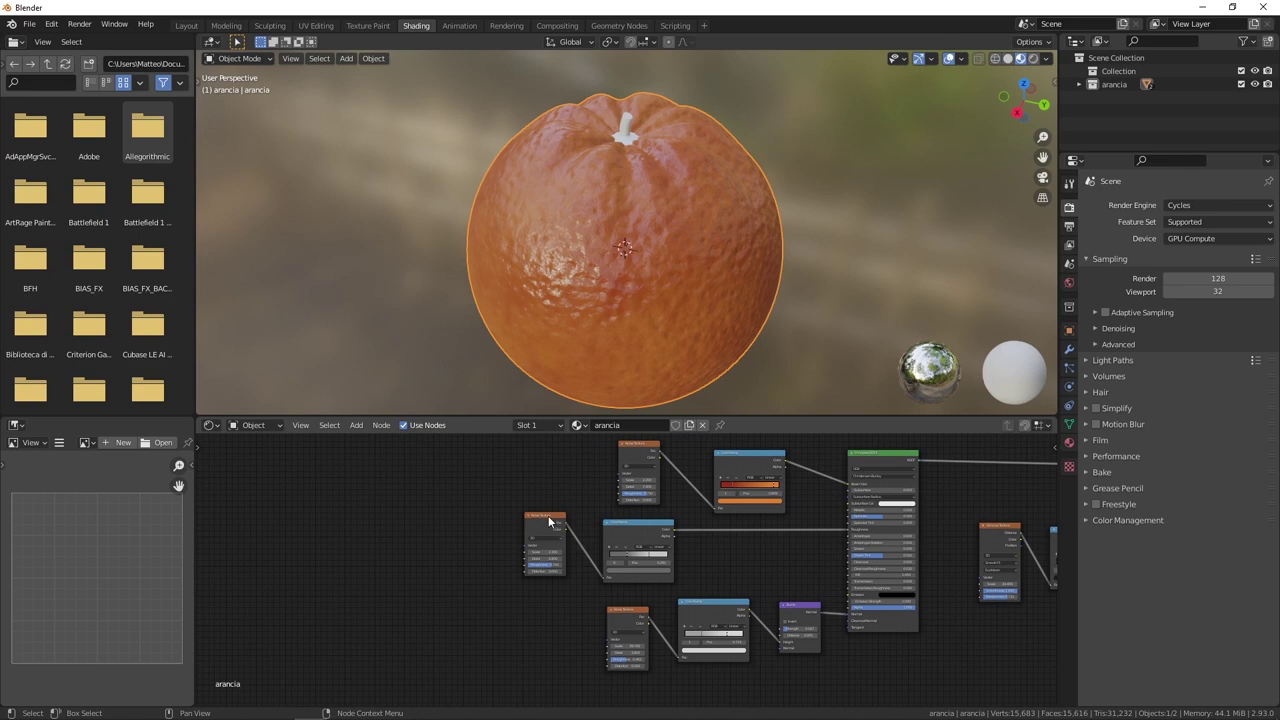
drag(548, 520, 565, 523)
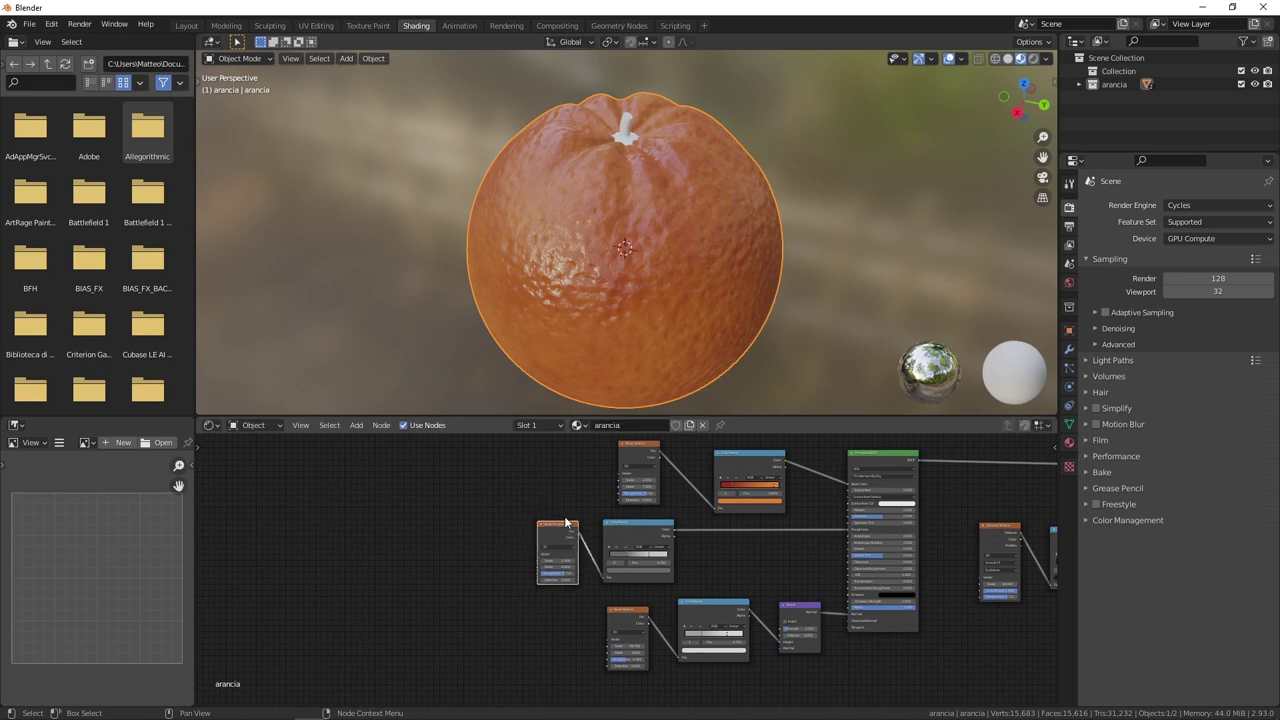
scroll(656, 162, up, 1)
scroll(616, 215, down, 4)
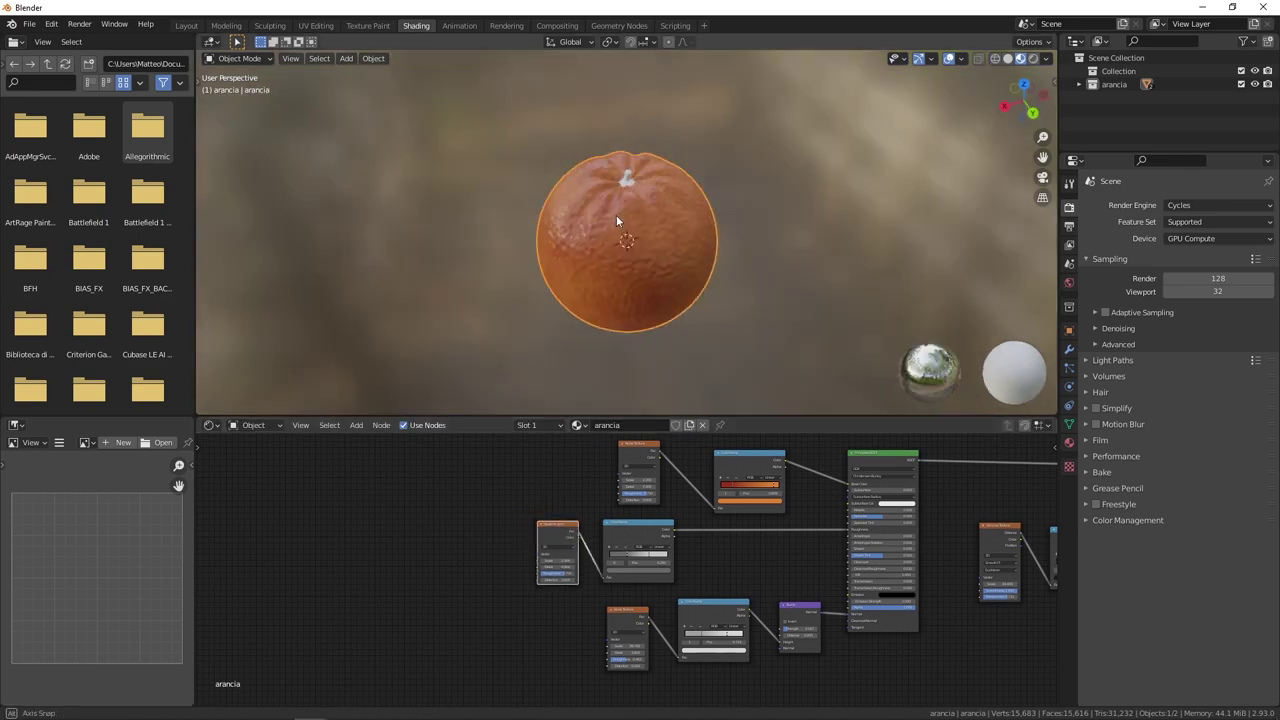
scroll(581, 174, up, 5)
mouse_move(581, 174)
middle_down()
mouse_move(708, 193)
mouse_move(714, 154)
middle_up()
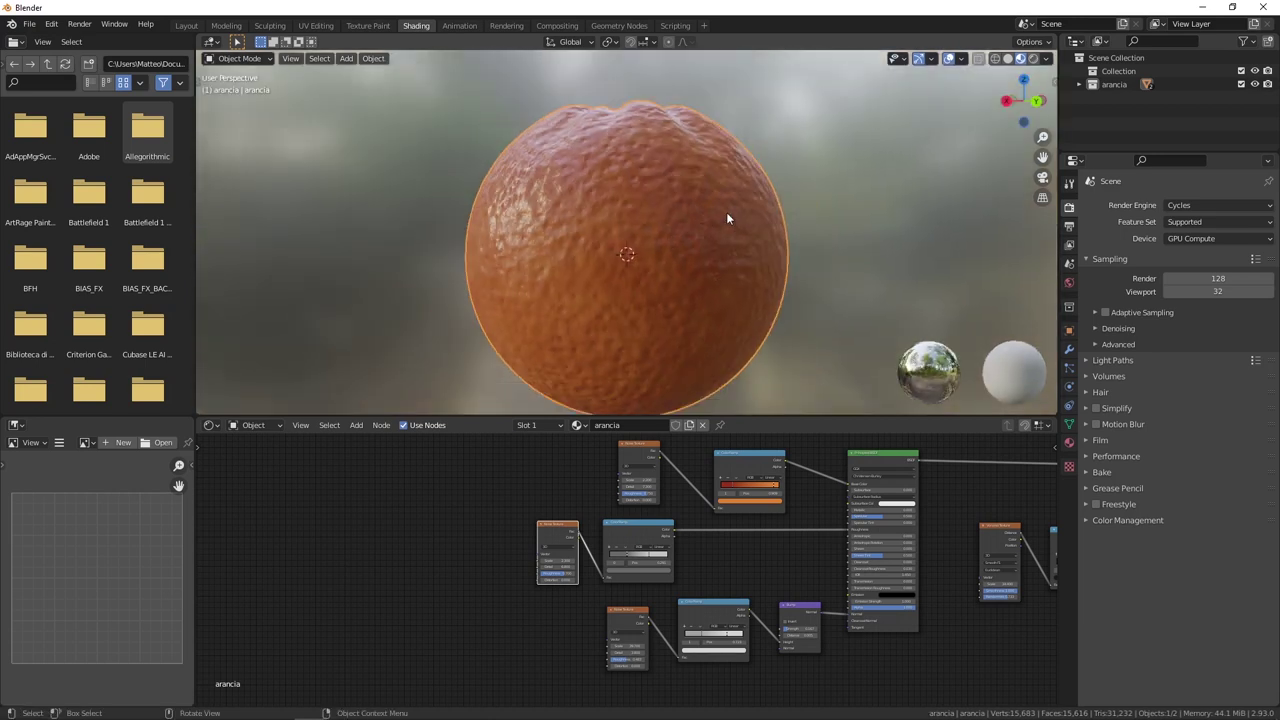
scroll(726, 212, down, 3)
scroll(726, 254, down, 3)
scroll(754, 533, down, 2)
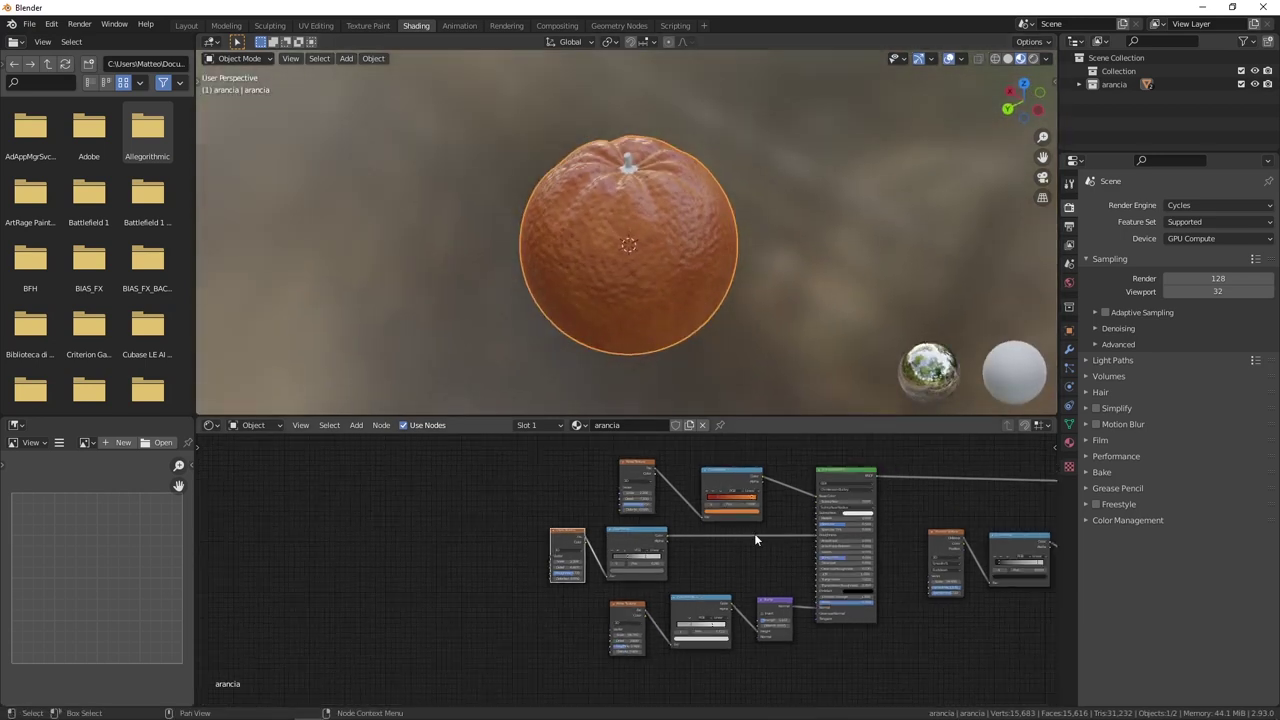
middle_drag(754, 533, 686, 509)
scroll(768, 515, down, 2)
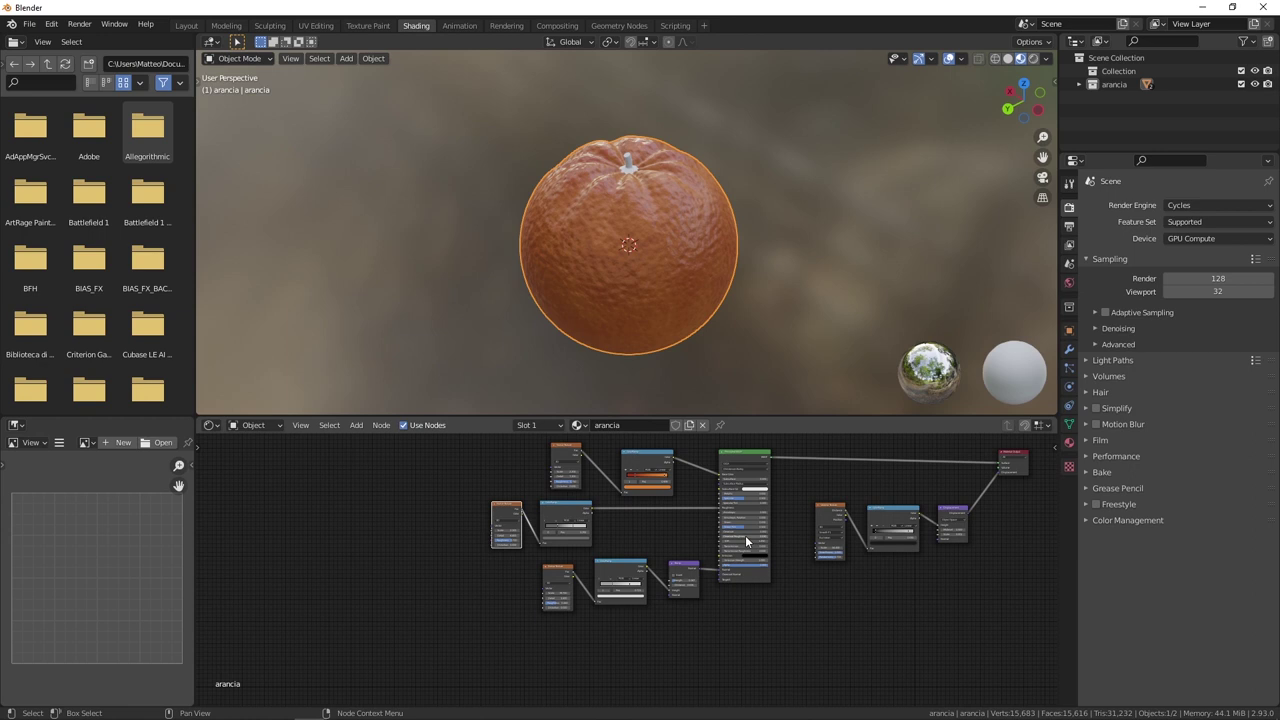
mouse_move(822, 519)
middle_down()
mouse_move(763, 491)
mouse_move(723, 514)
middle_up()
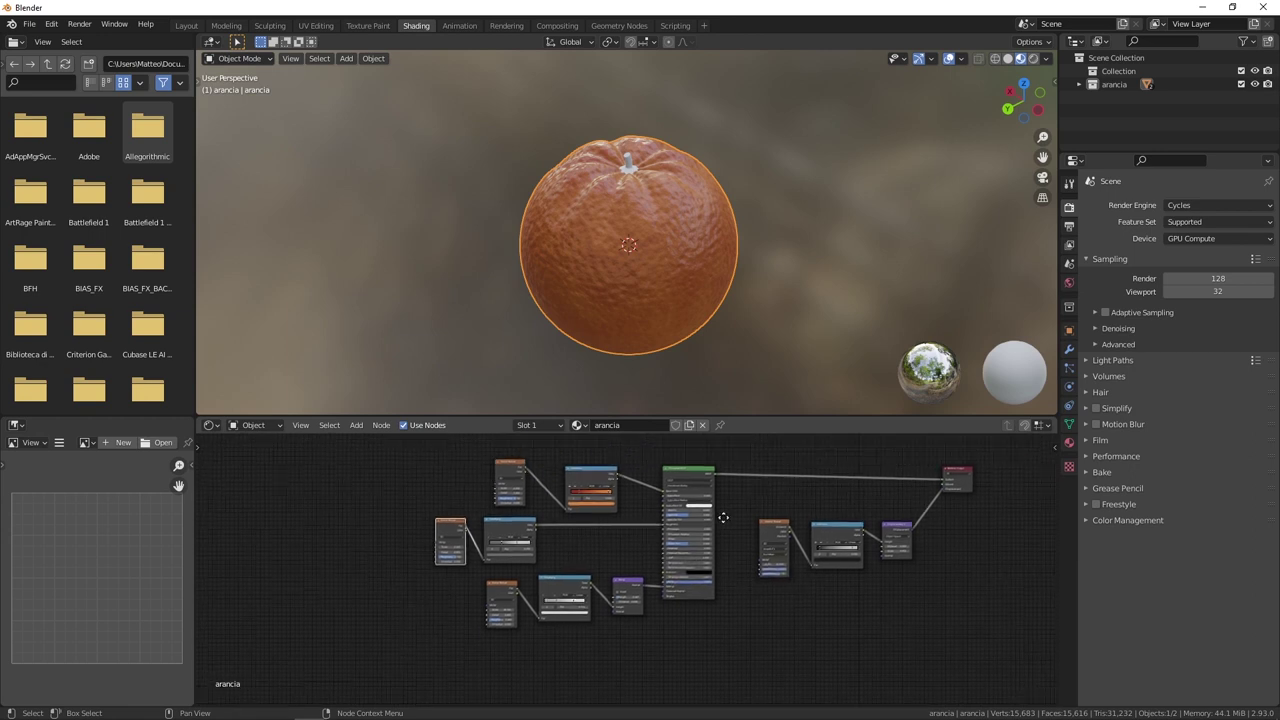
scroll(651, 248, up, 2)
scroll(758, 200, up, 3)
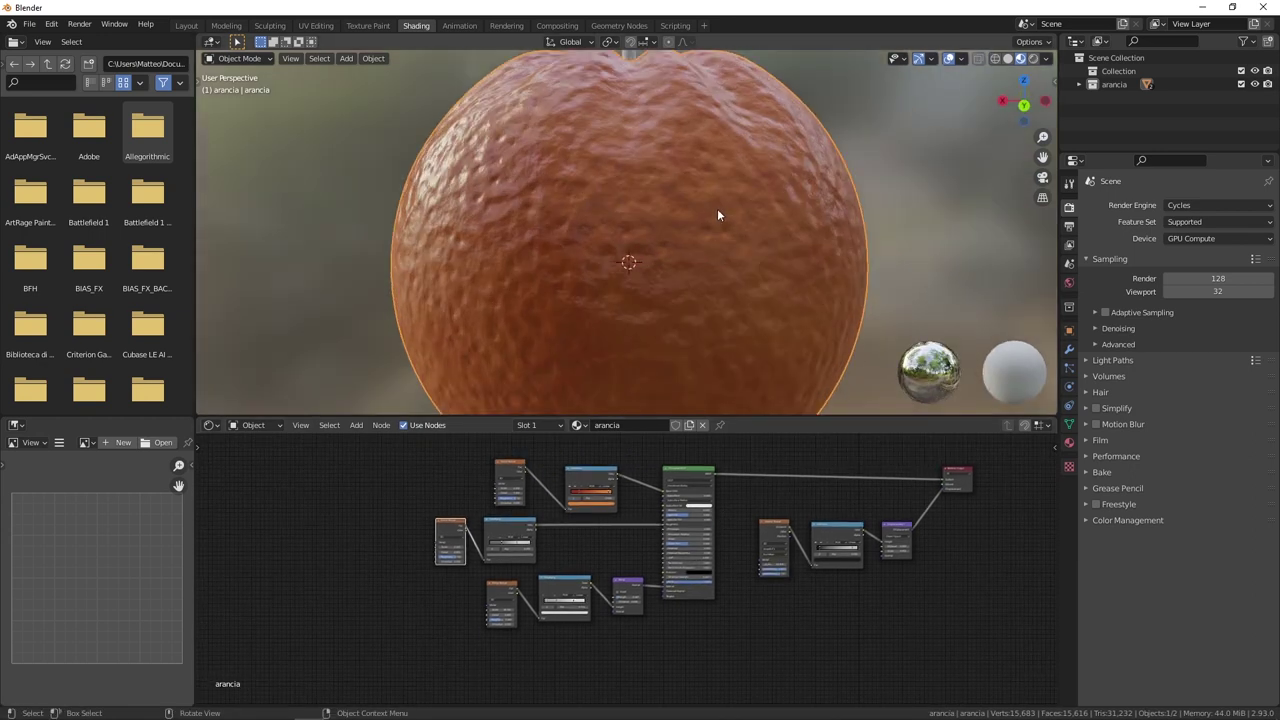
mouse_move(680, 215)
middle_down()
mouse_move(615, 218)
mouse_move(630, 195)
mouse_move(614, 202)
mouse_move(693, 192)
mouse_move(610, 210)
middle_up()
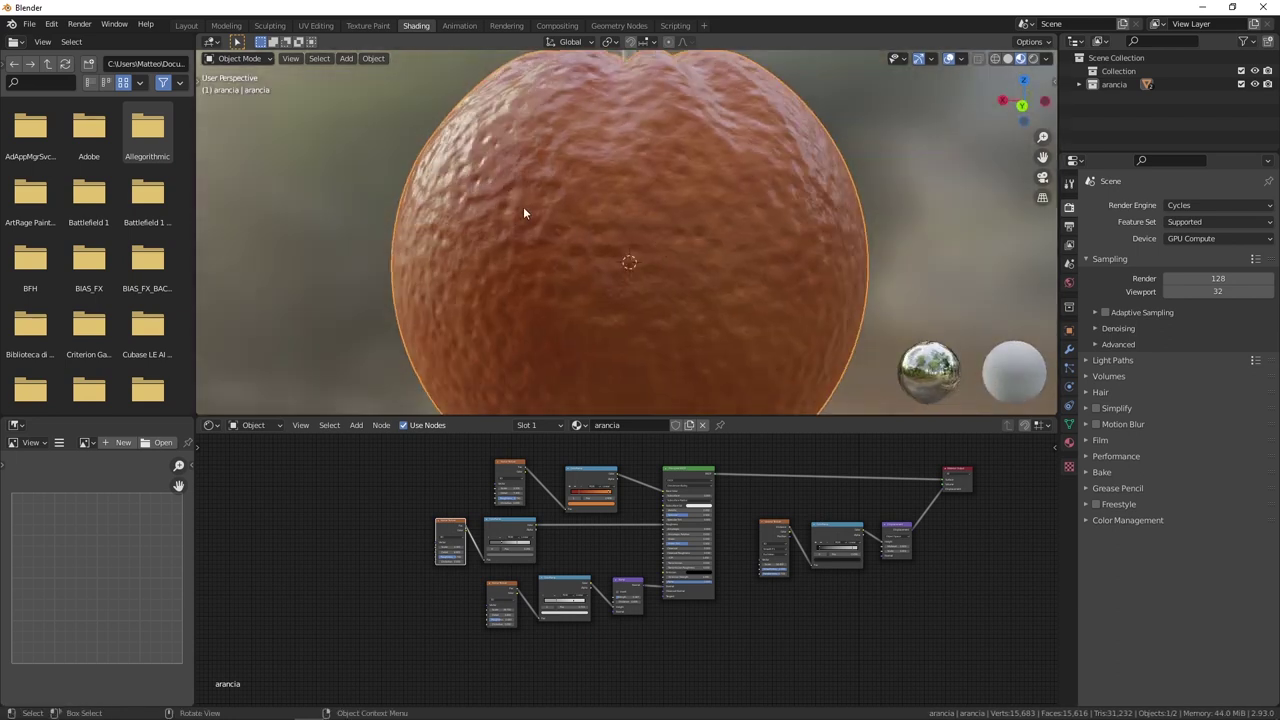
middle_drag(508, 210, 576, 222)
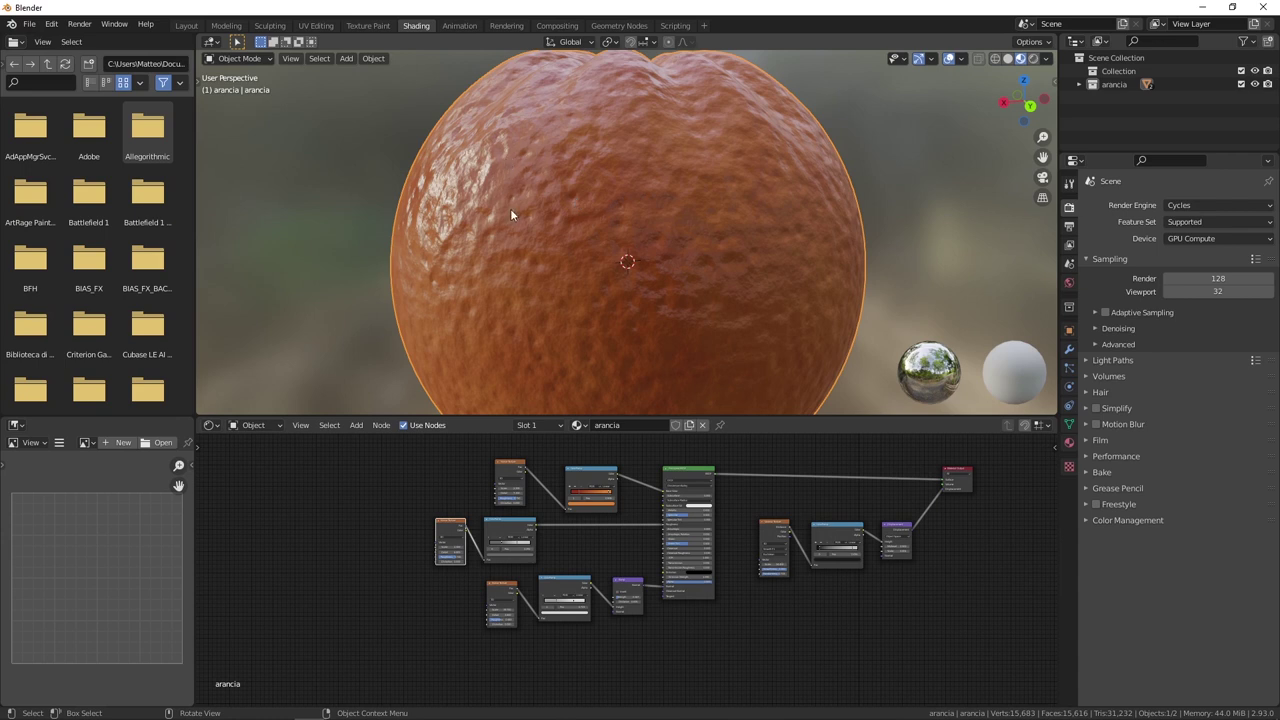
Box-select the Voronoi texture together with its ColorRamp.
mouse_move(758, 504)
mouse_down()
mouse_move(766, 578)
mouse_move(794, 591)
mouse_up()
drag(778, 526, 867, 588)
middle_drag(867, 588, 809, 583)
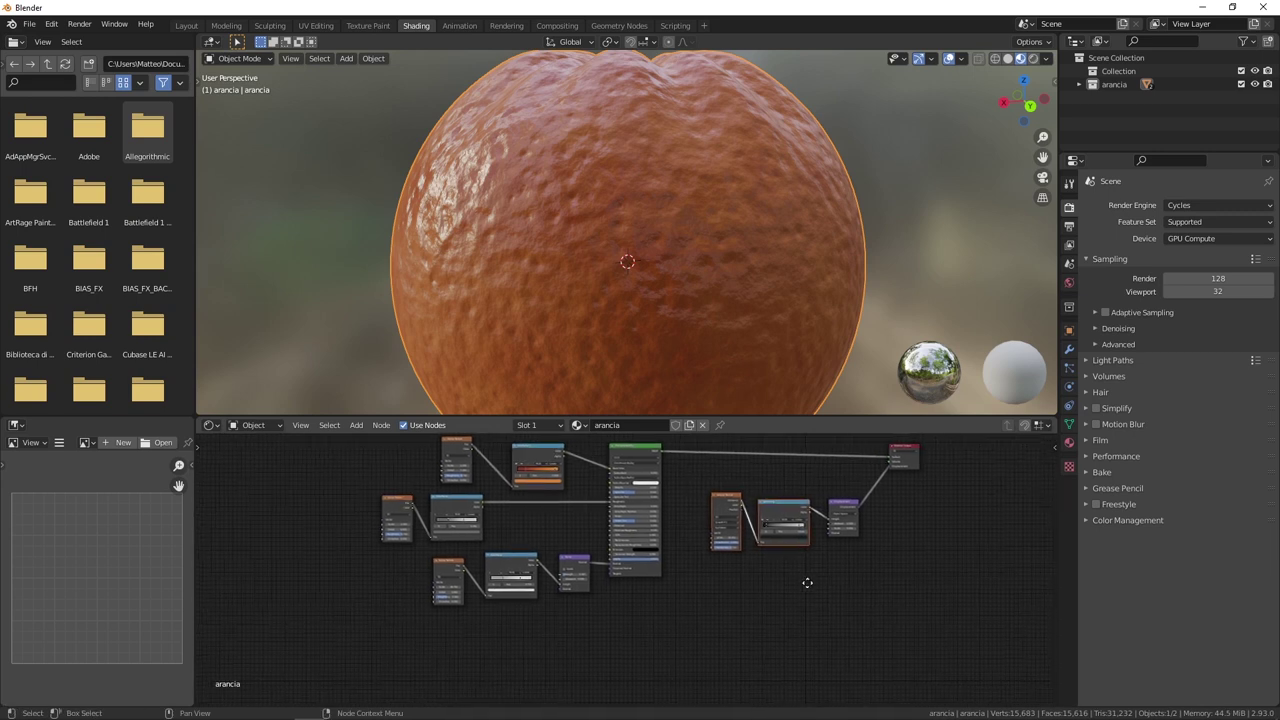
Move the Voronoi texture and its ramp below the roughness nodes, and shift the roughness nodes further left.
scroll(800, 583, up, 1)
mouse_move(787, 499)
mouse_down()
mouse_move(372, 664)
mouse_move(330, 651)
mouse_up()
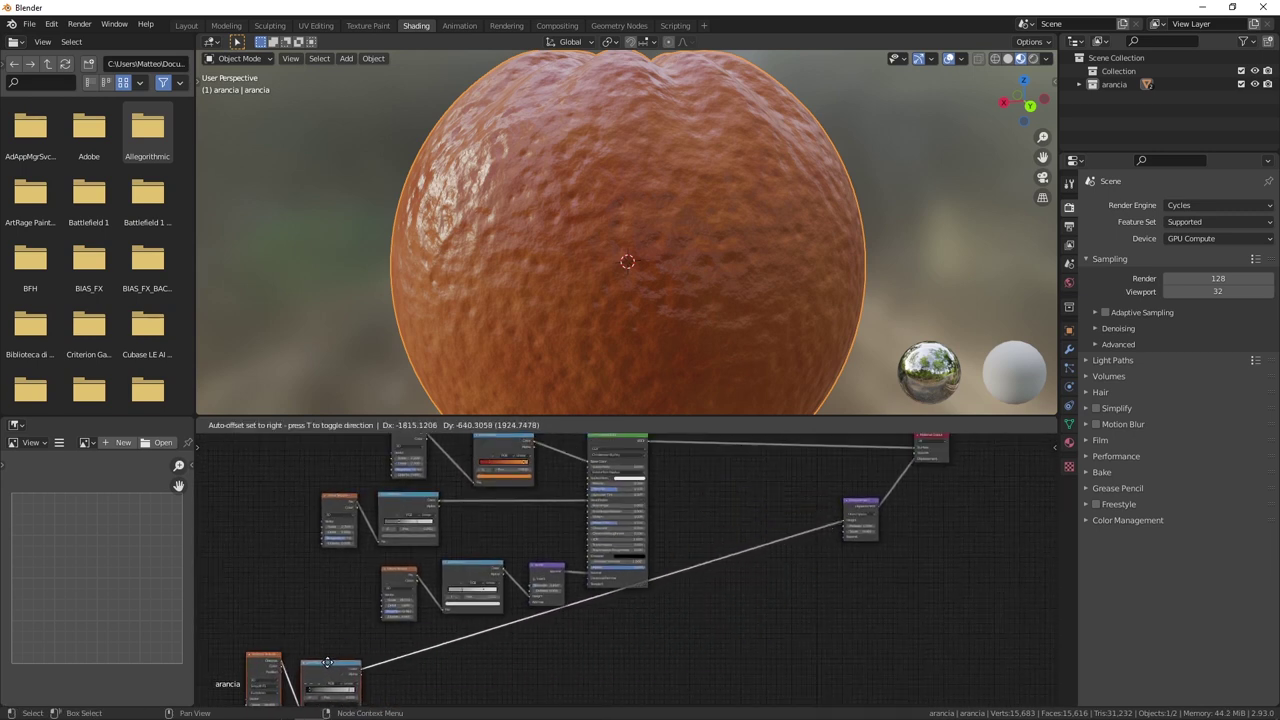
mouse_move(330, 651)
mouse_down()
mouse_move(308, 553)
mouse_move(325, 552)
mouse_up()
middle_drag(303, 476, 358, 475)
mouse_move(358, 481)
mouse_down()
mouse_move(494, 540)
mouse_move(372, 483)
mouse_up()
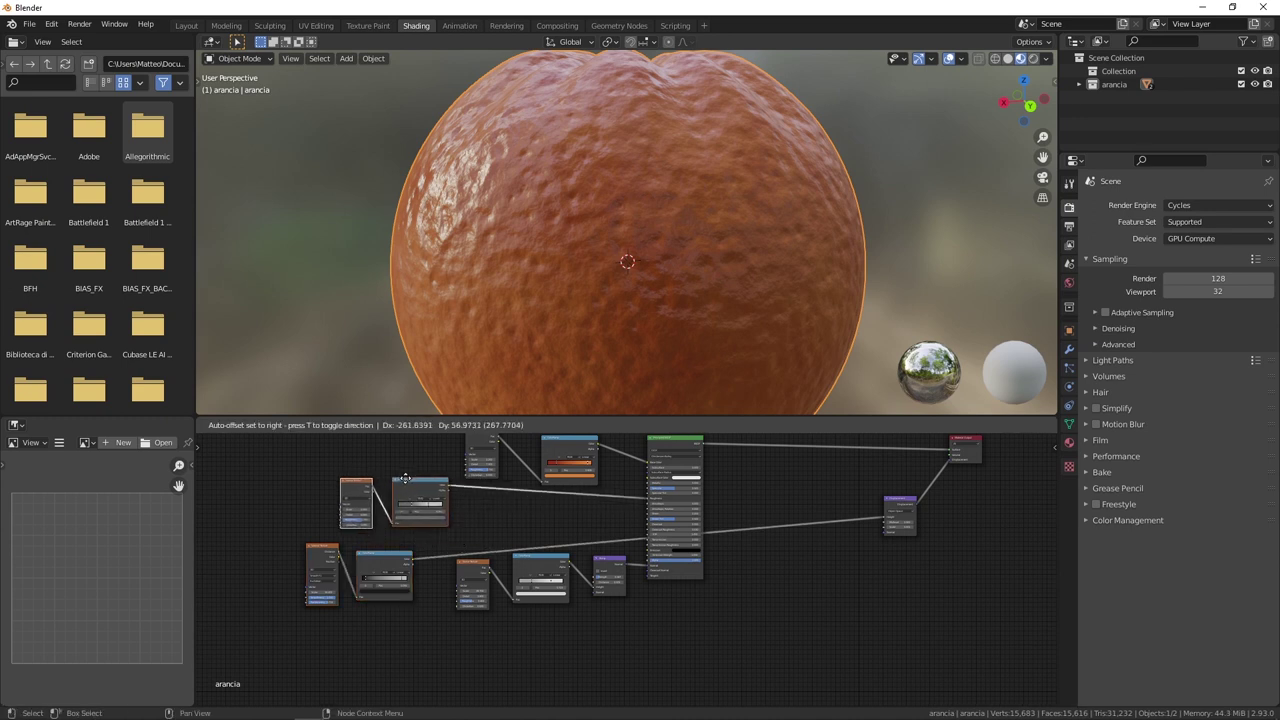
middle_drag(548, 526, 494, 506)
Reposition the Displacement and Principled BSDF nodes, then frame the whole node tree.
scroll(600, 510, down, 1)
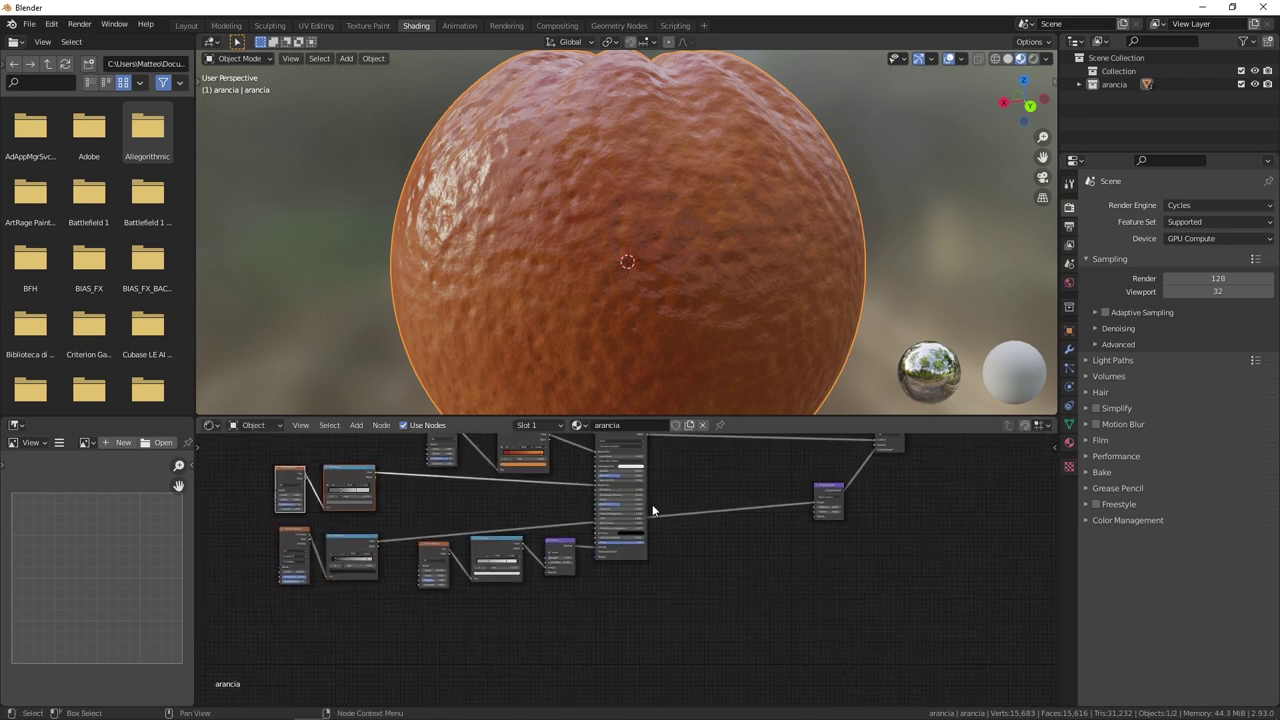
middle_drag(651, 508, 689, 575)
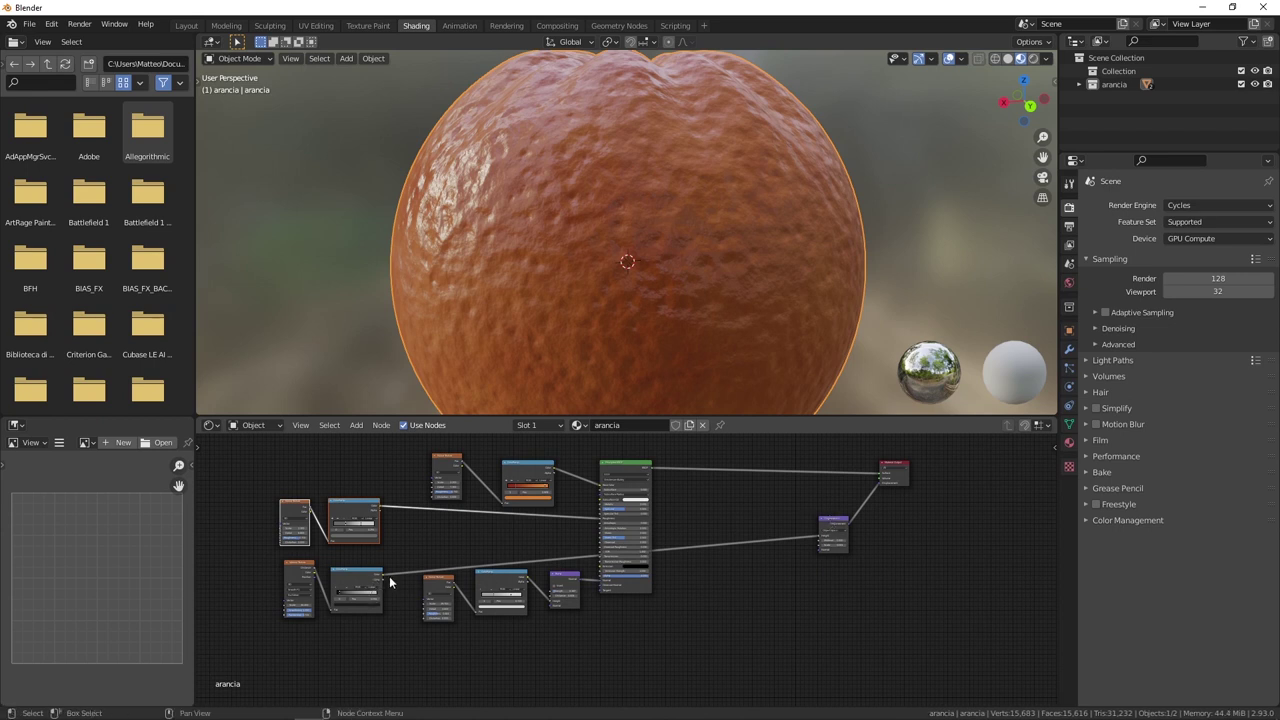
drag(833, 523, 773, 520)
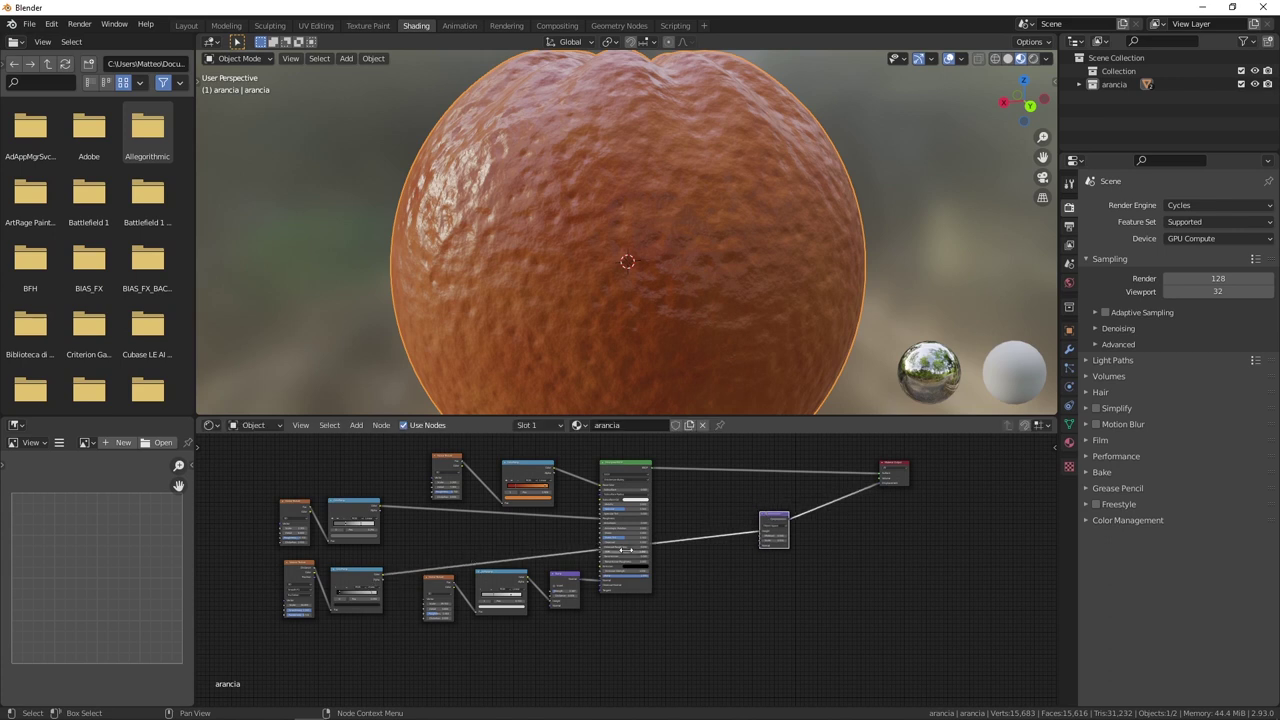
drag(618, 468, 620, 460)
drag(775, 520, 766, 530)
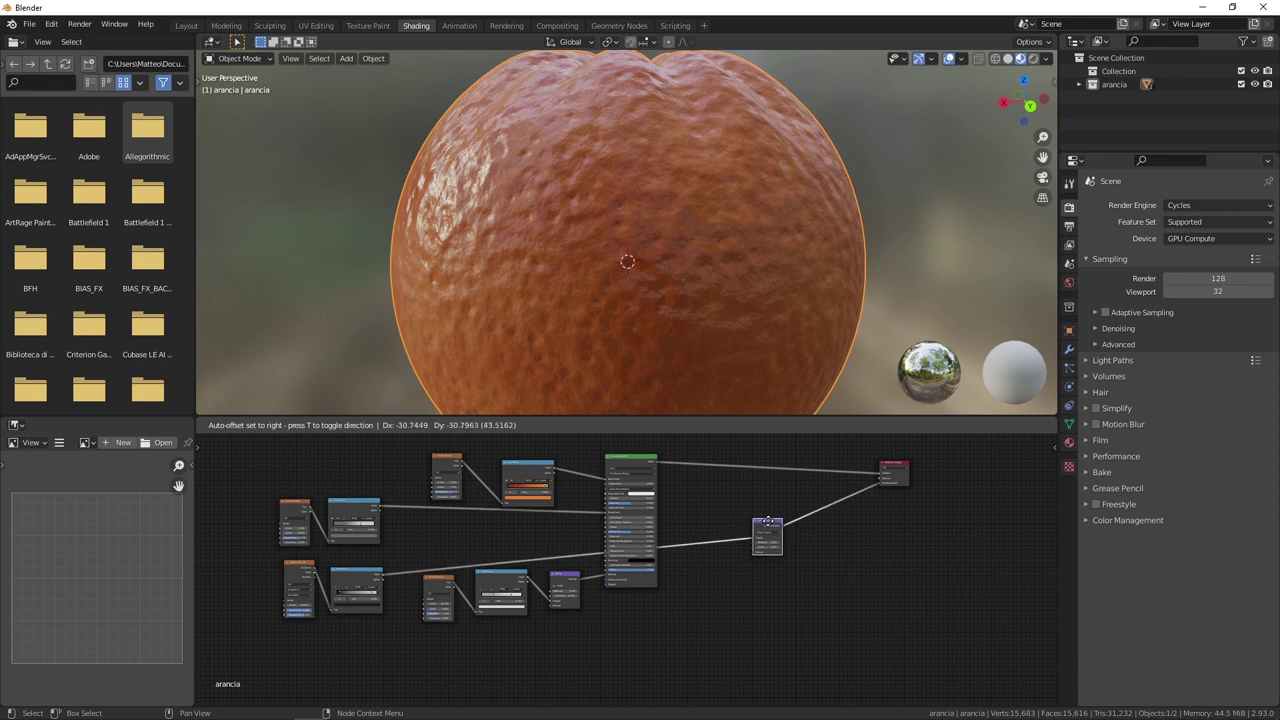
scroll(650, 556, up, 2)
scroll(610, 556, up, 2)
middle_drag(523, 528, 543, 552)
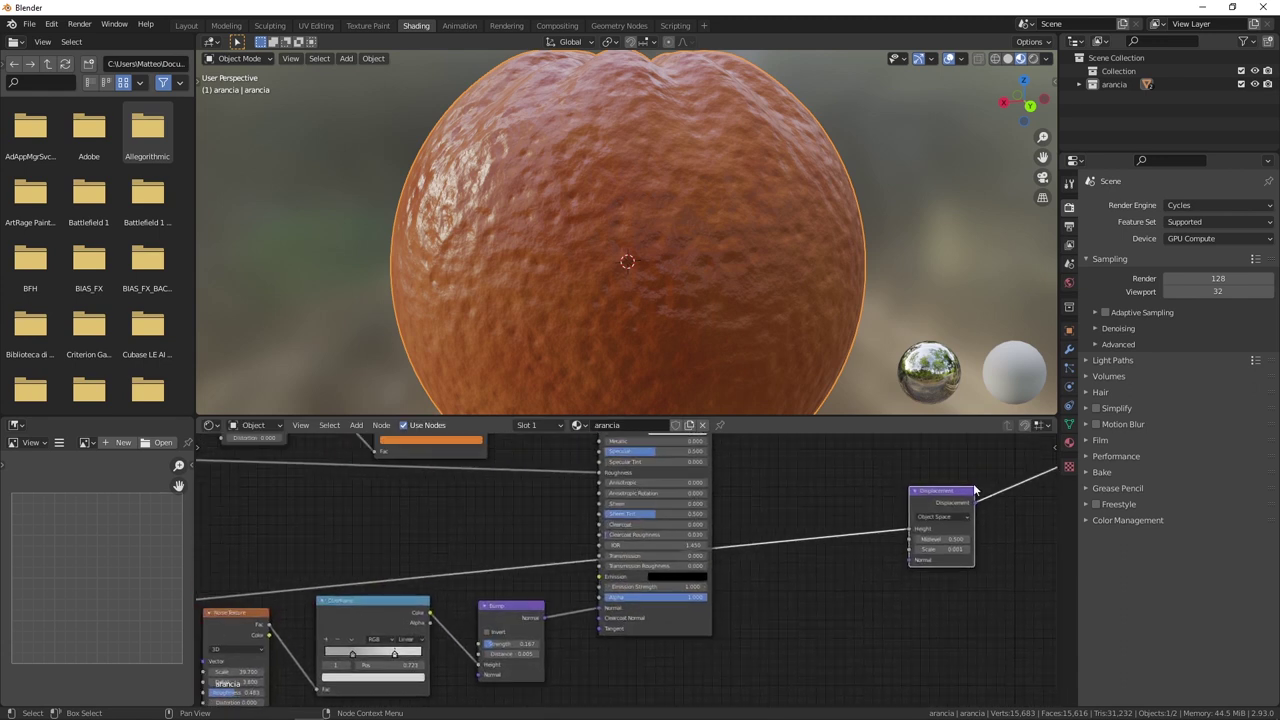
drag(945, 489, 946, 486)
key(Home)
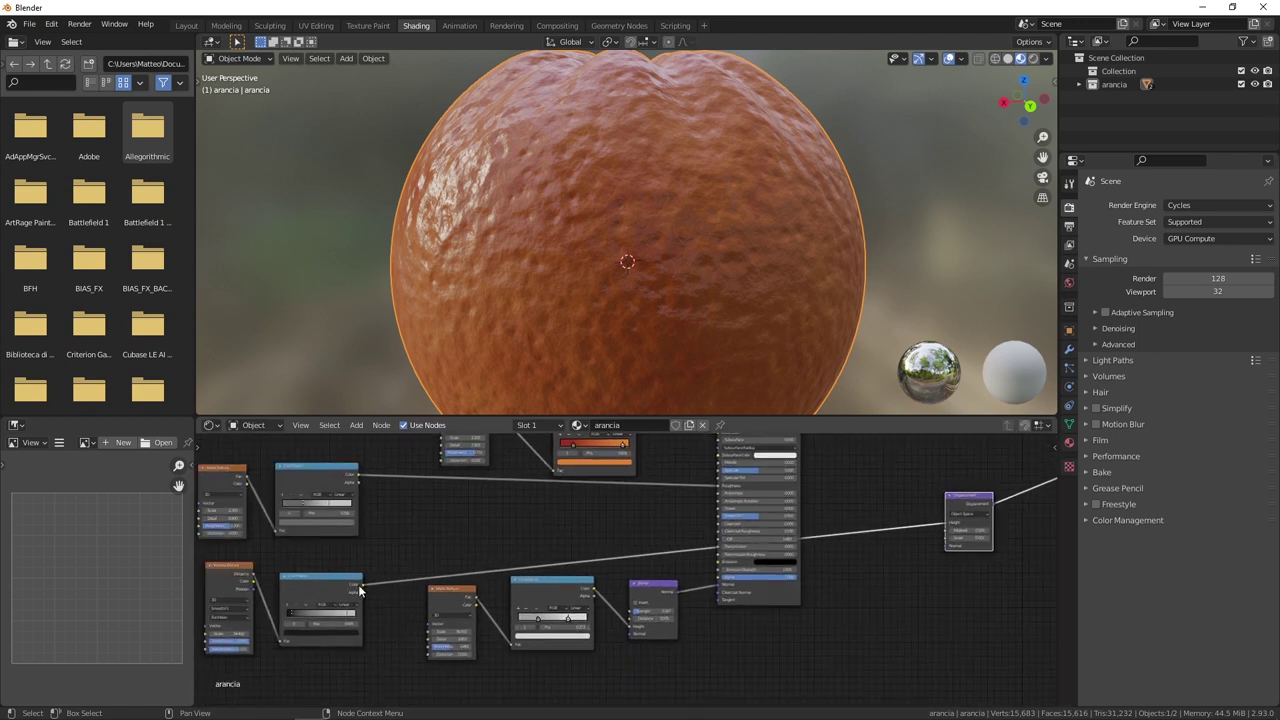
Nudge the lower colour ramp up-right, review the tree, and add a reroute on the displacement link.
drag(352, 583, 356, 573)
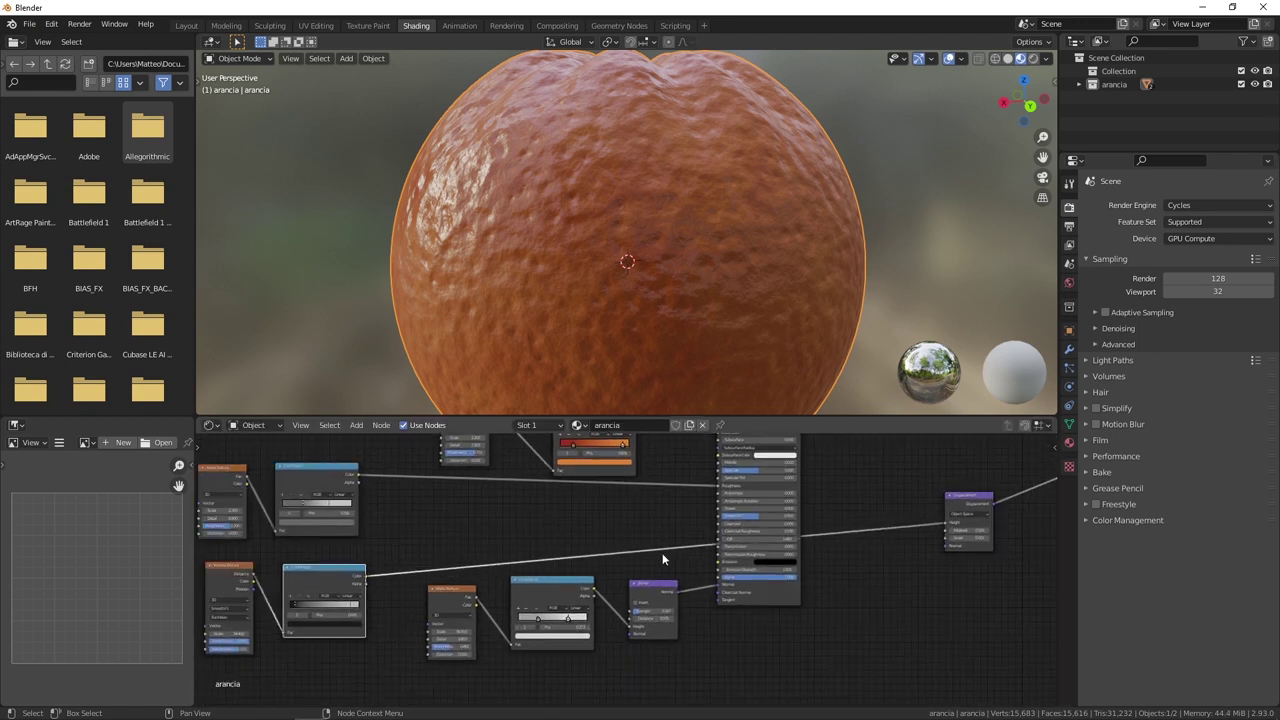
scroll(716, 542, up, 2)
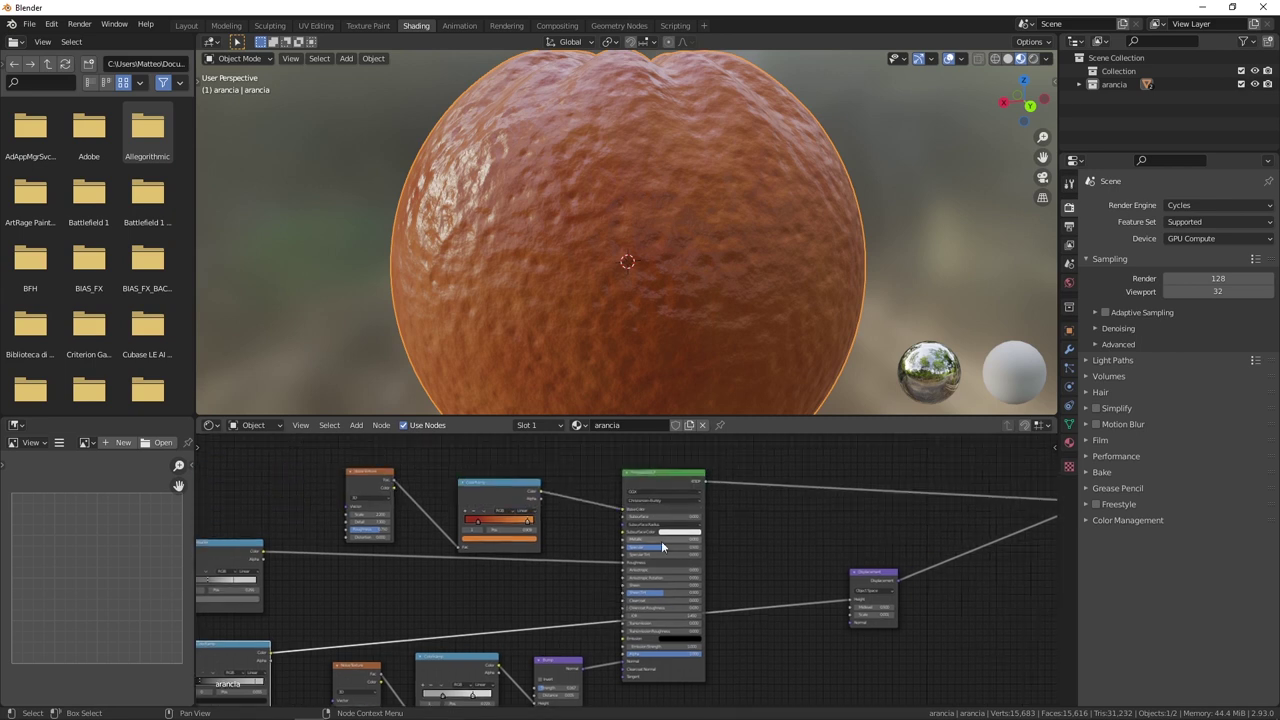
drag(710, 460, 606, 630)
click(760, 555)
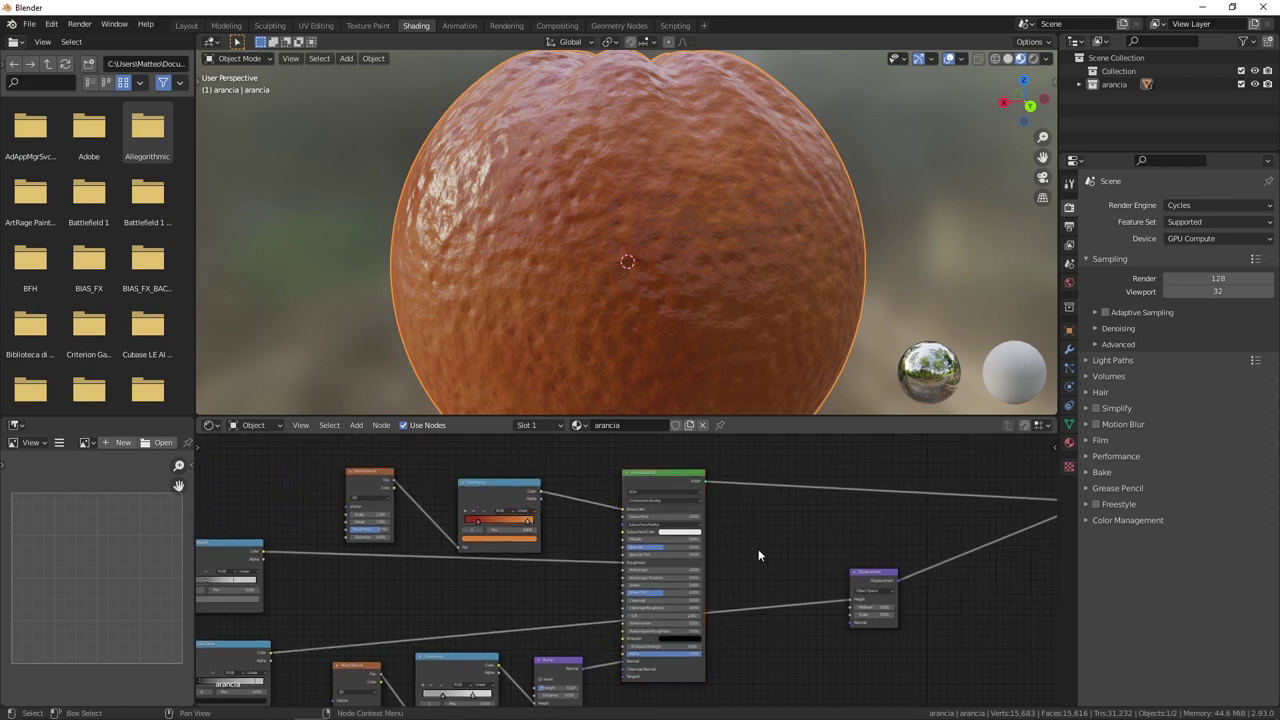
middle_drag(791, 570, 771, 494)
scroll(650, 520, down, 2)
mouse_move(620, 500)
middle_down()
mouse_move(575, 545)
mouse_move(693, 530)
middle_up()
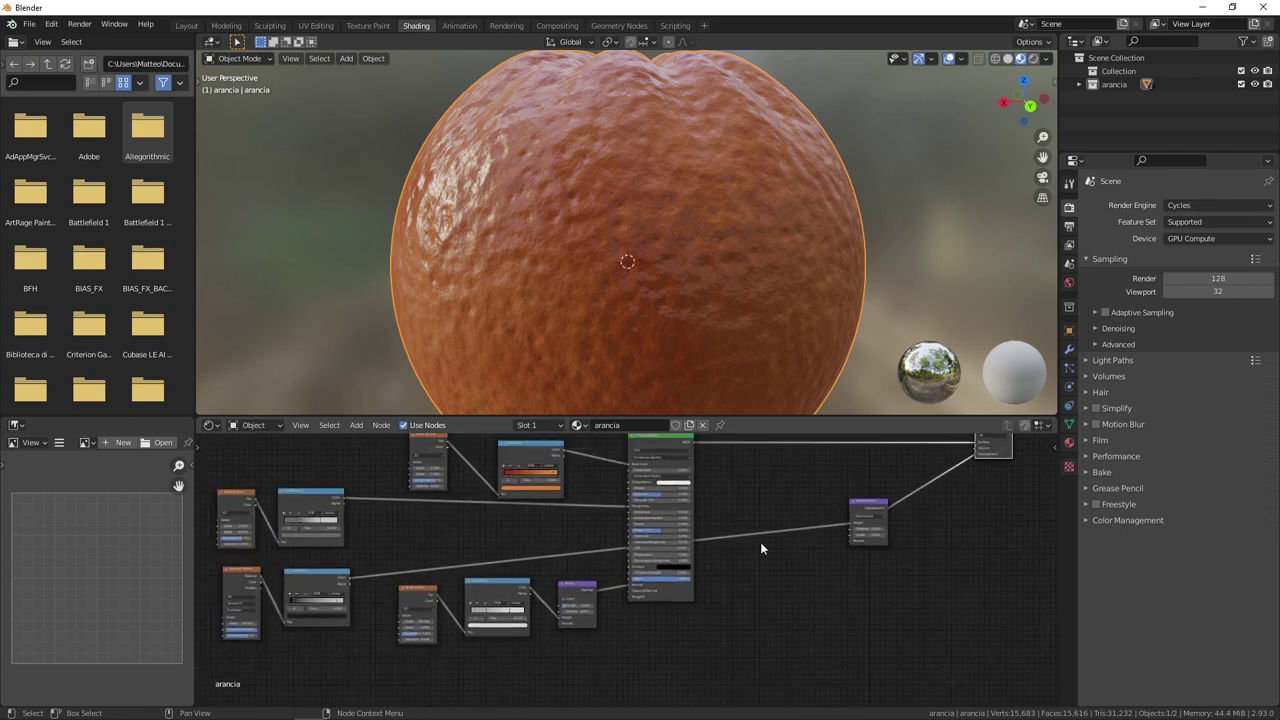
shift+right_drag(756, 491, 754, 559)
Move the first reroute point down beneath the lower row of nodes.
scroll(770, 549, up, 2)
scroll(800, 545, up, 2)
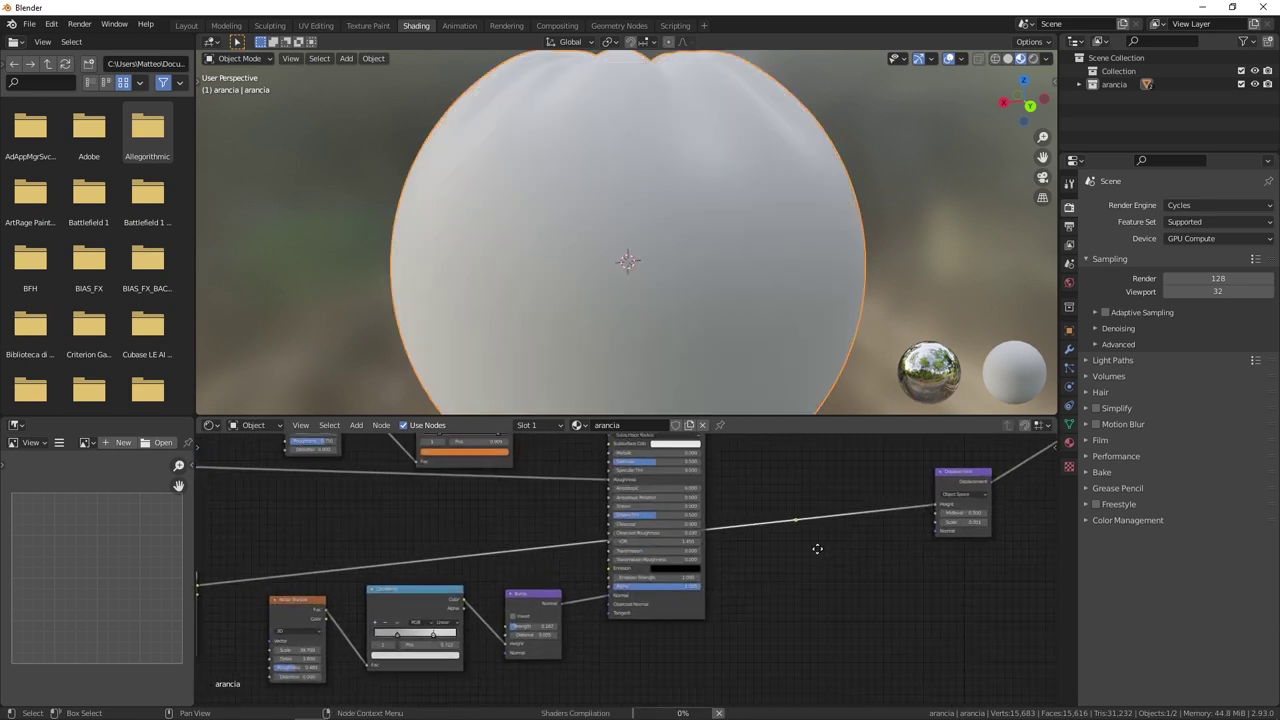
scroll(730, 535, up, 2)
mouse_move(613, 507)
mouse_down()
mouse_move(665, 578)
mouse_move(608, 496)
mouse_move(642, 584)
mouse_up()
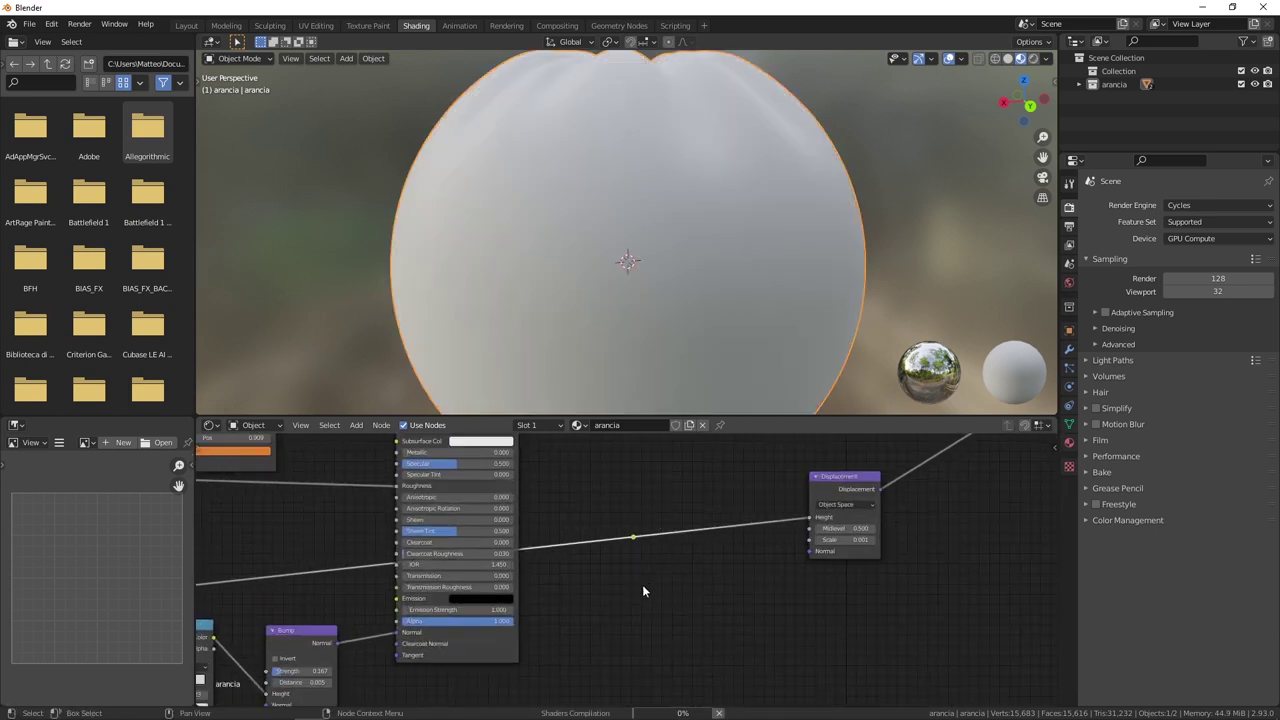
scroll(642, 584, down, 3)
scroll(640, 543, down, 1)
middle_drag(660, 548, 690, 560)
key(g)
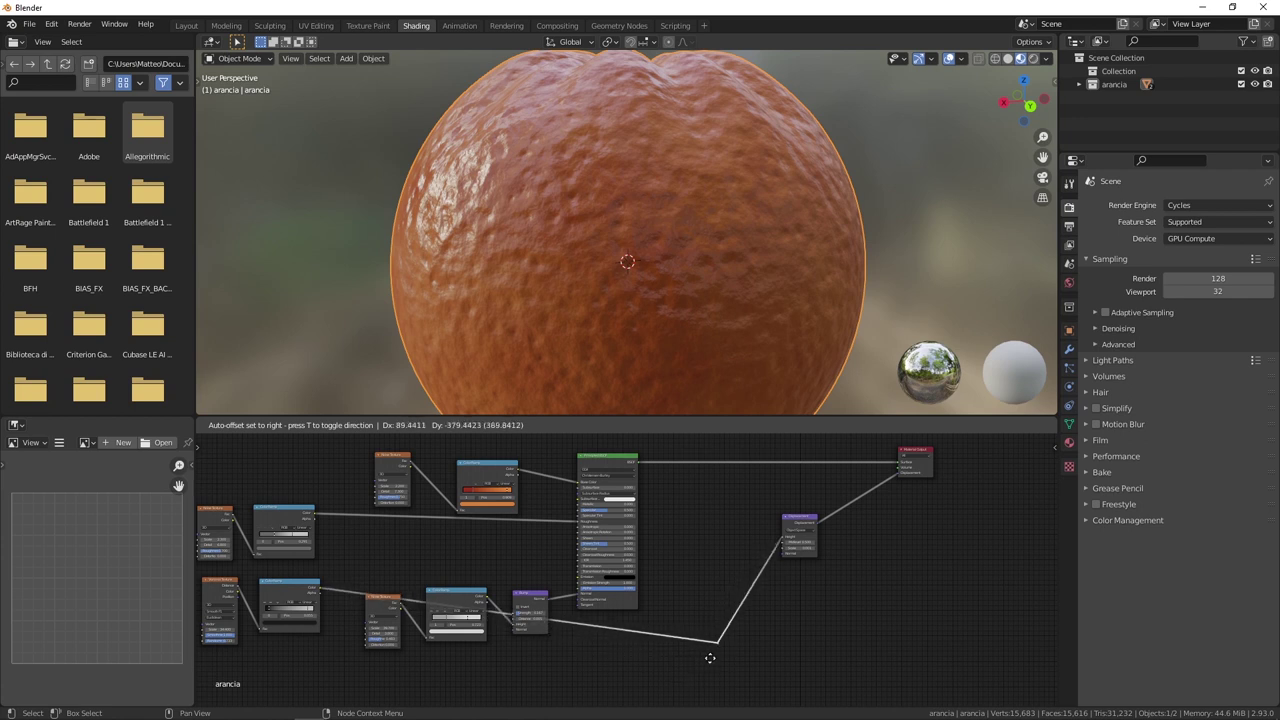
click(709, 661)
Add a second reroute corner below the node rows and move Material Output left.
middle_drag(580, 672, 735, 594)
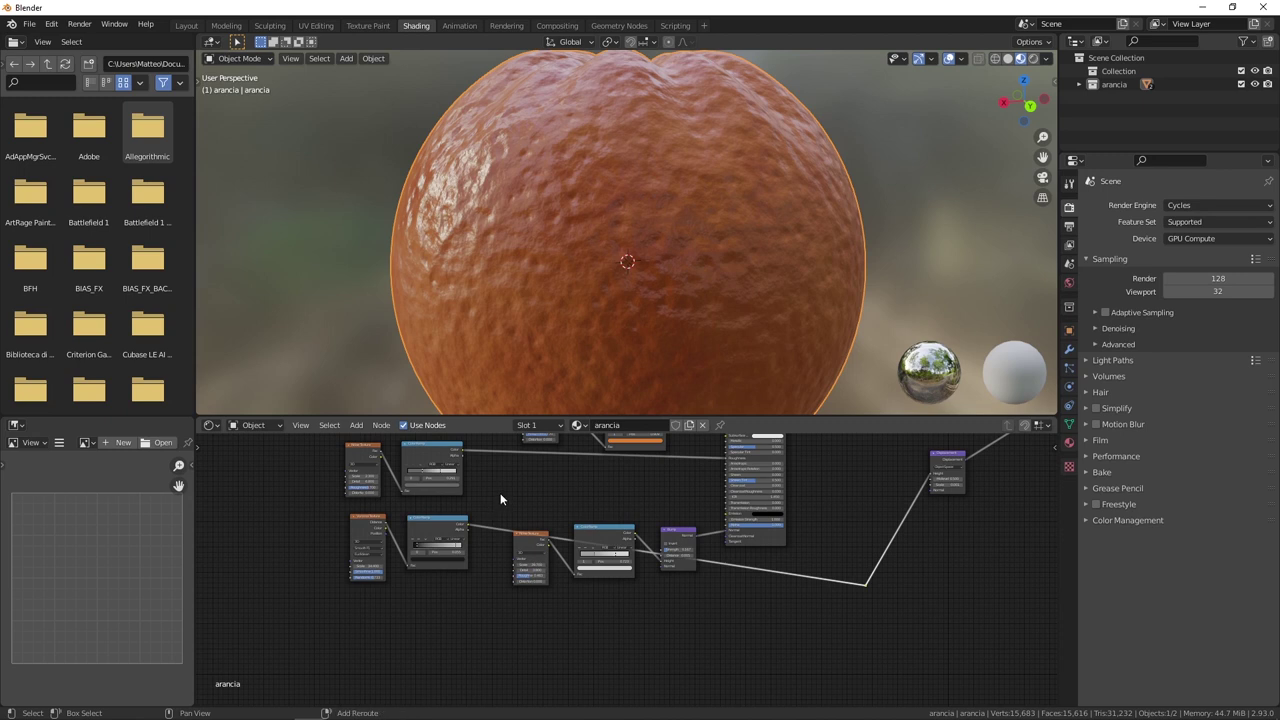
ctrl+right_drag(500, 493, 485, 554)
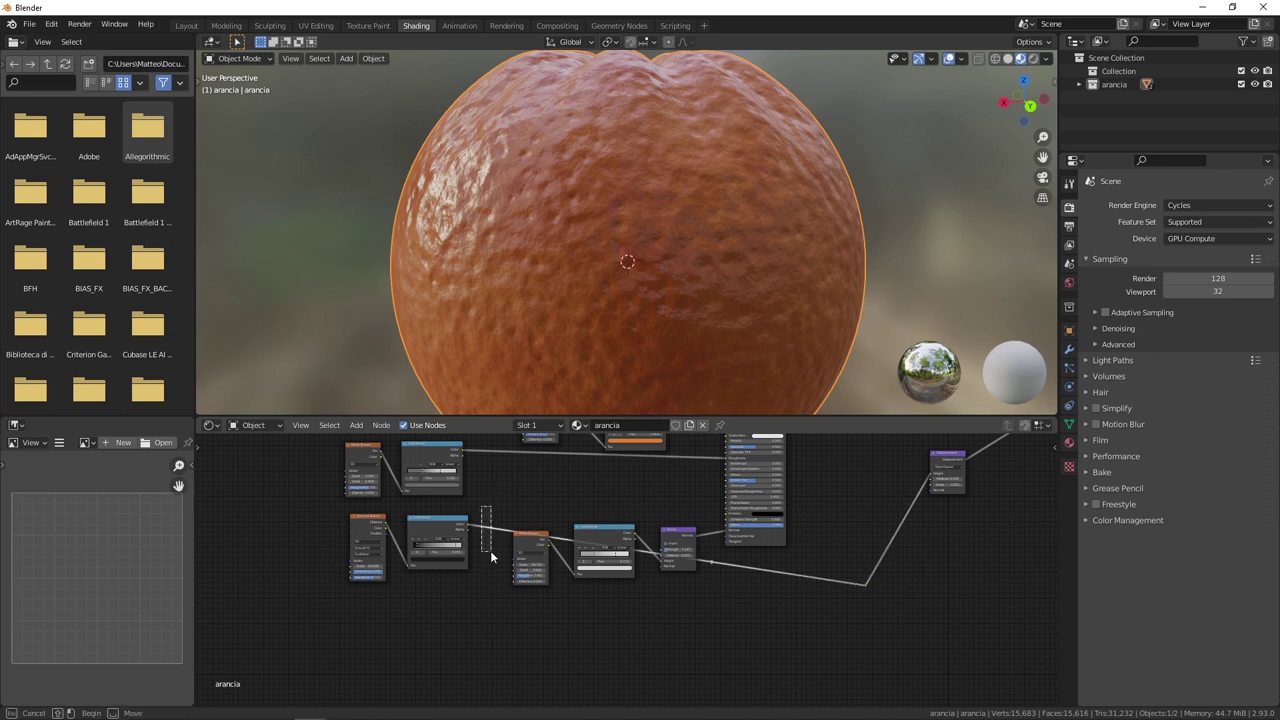
key(g)
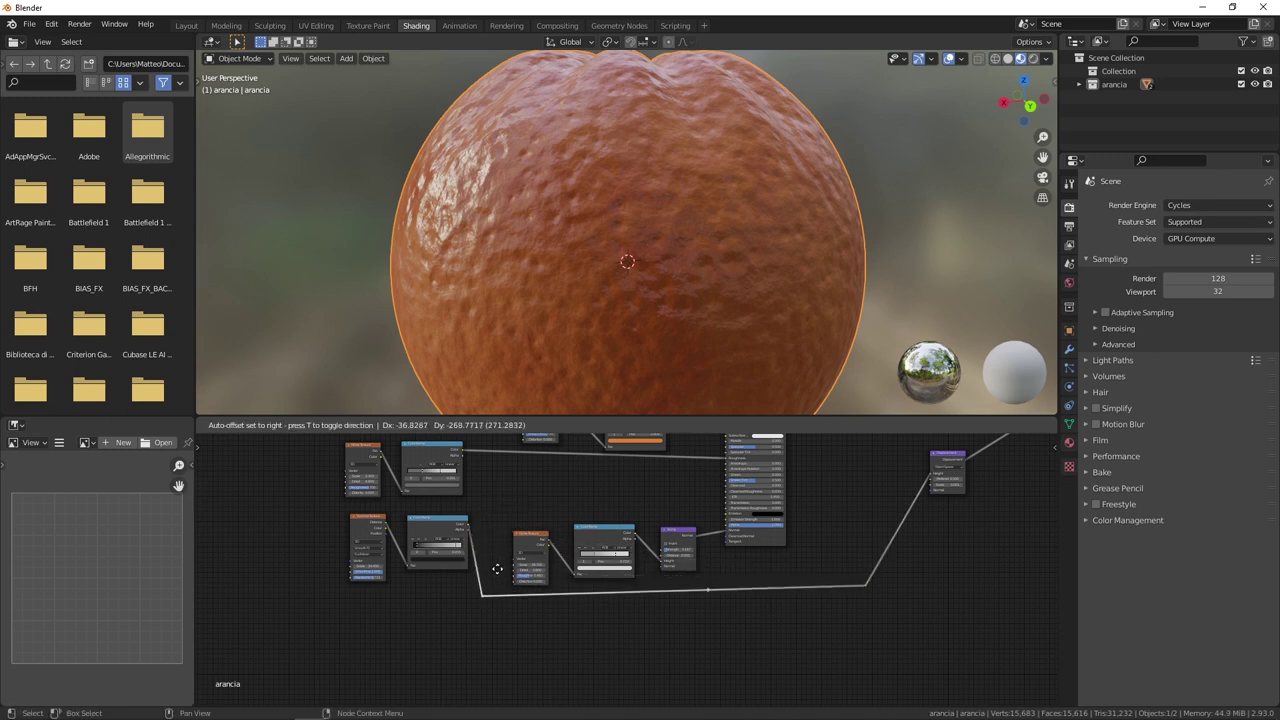
click(499, 568)
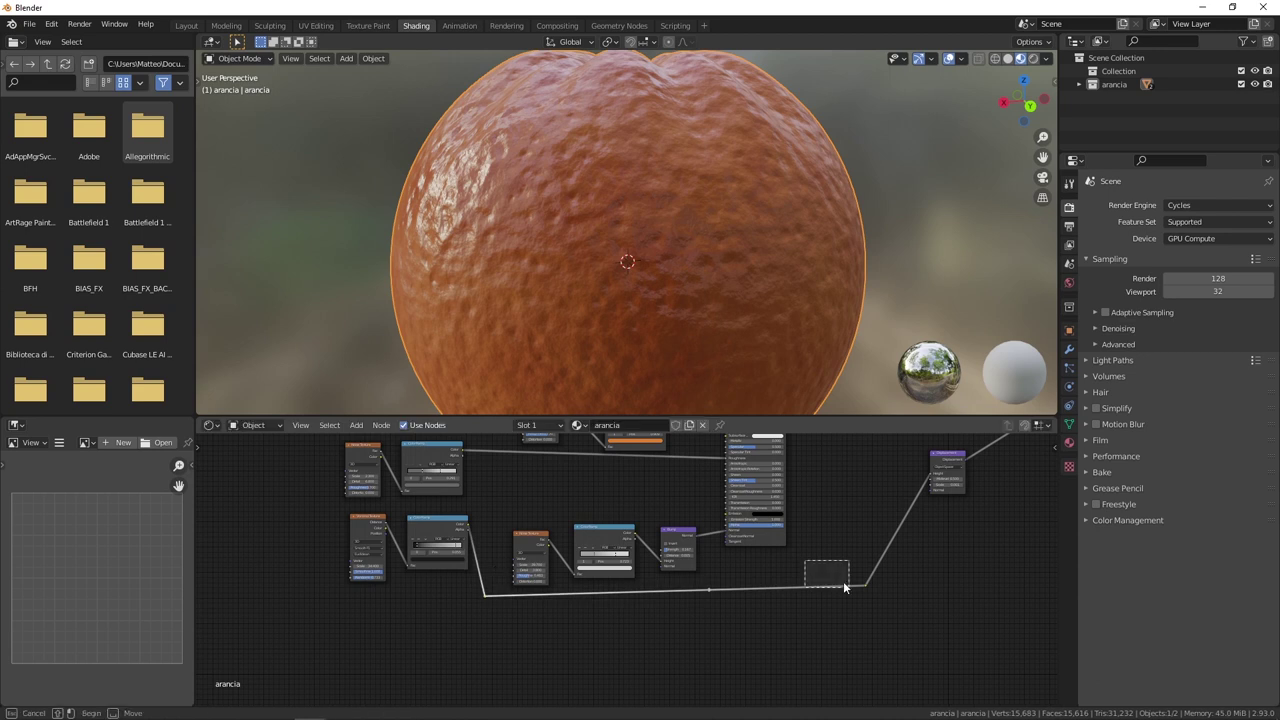
key(Home)
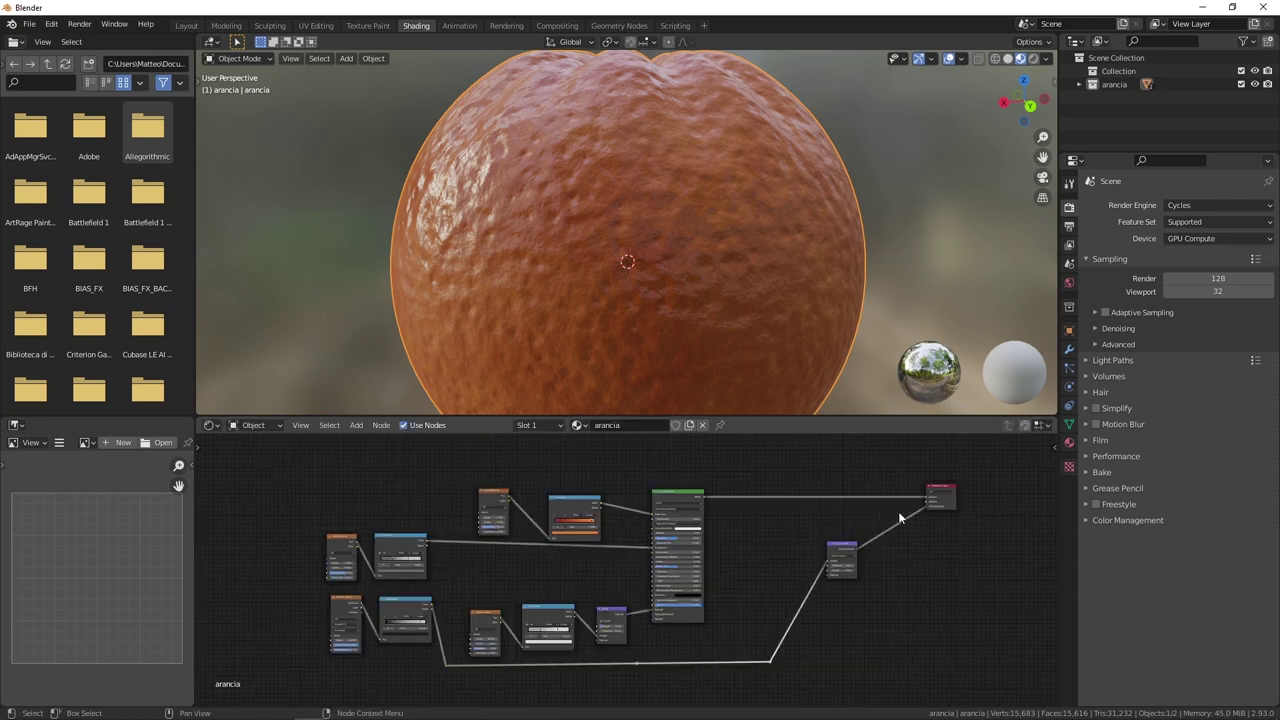
drag(940, 492, 886, 493)
Place the top noise texture and its colour ramp side by side, up and to the left.
drag(470, 500, 480, 474)
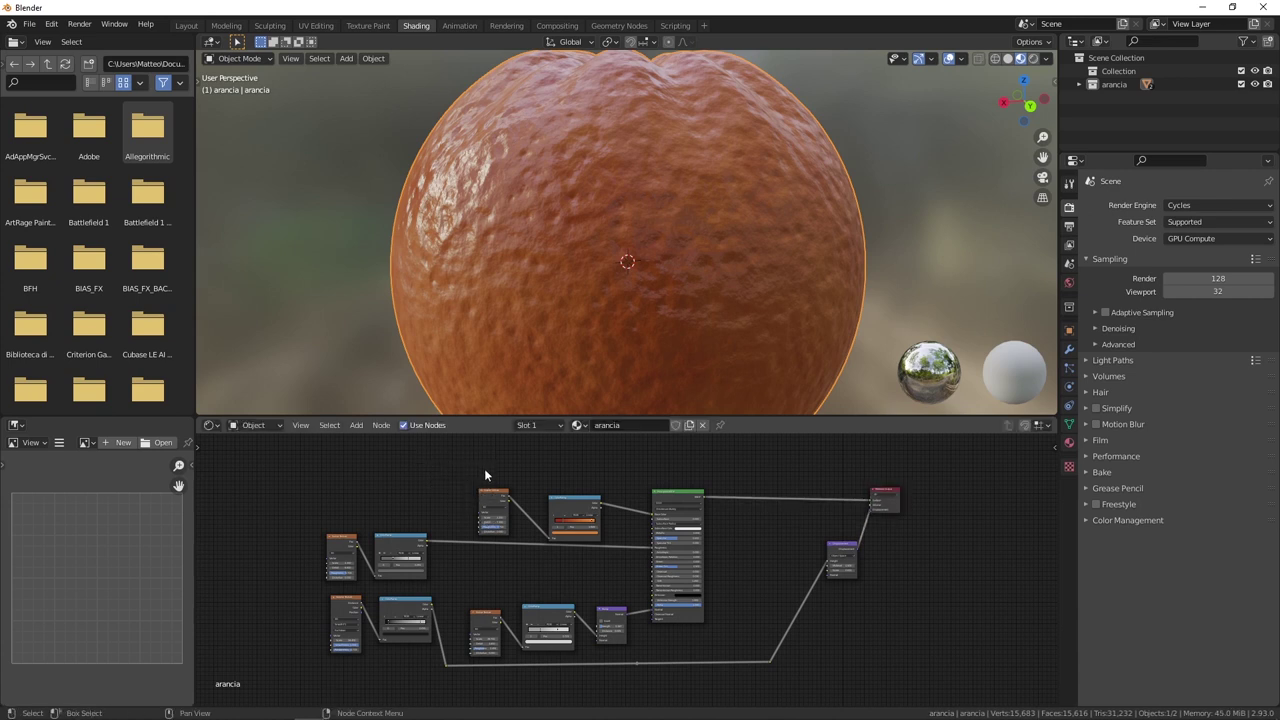
drag(489, 492, 425, 465)
drag(553, 501, 477, 470)
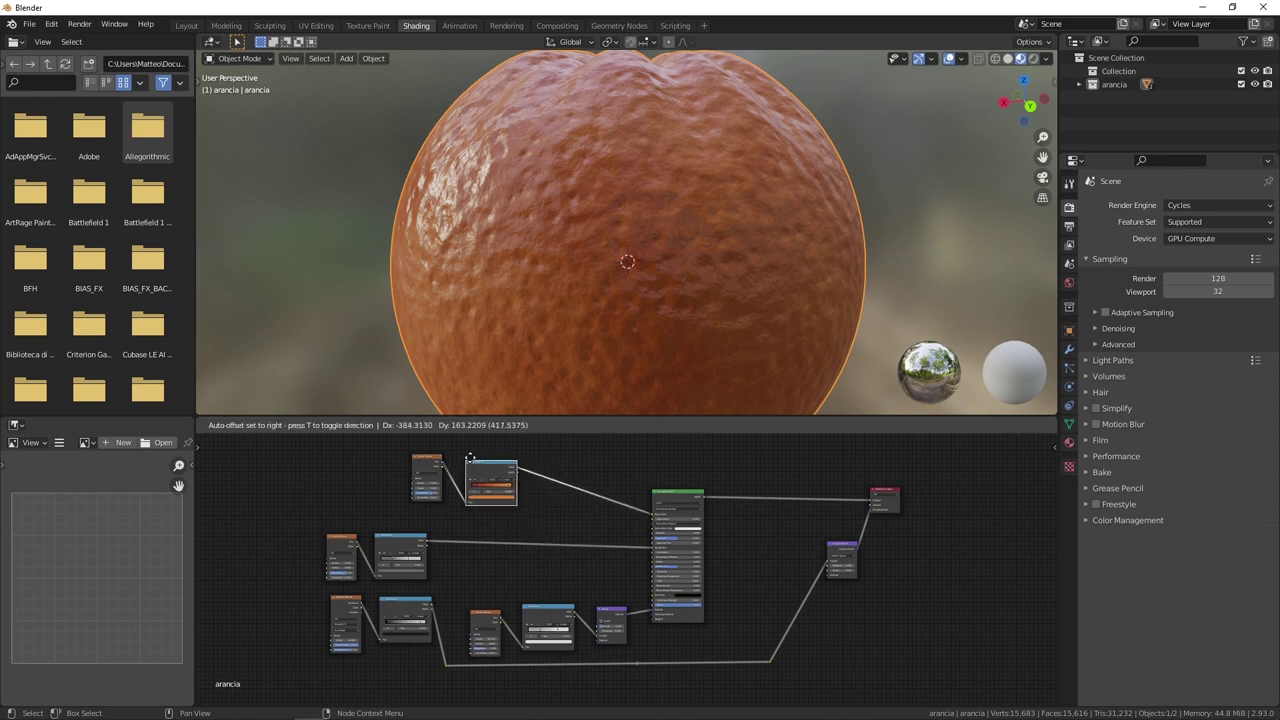
scroll(401, 457, up, 2)
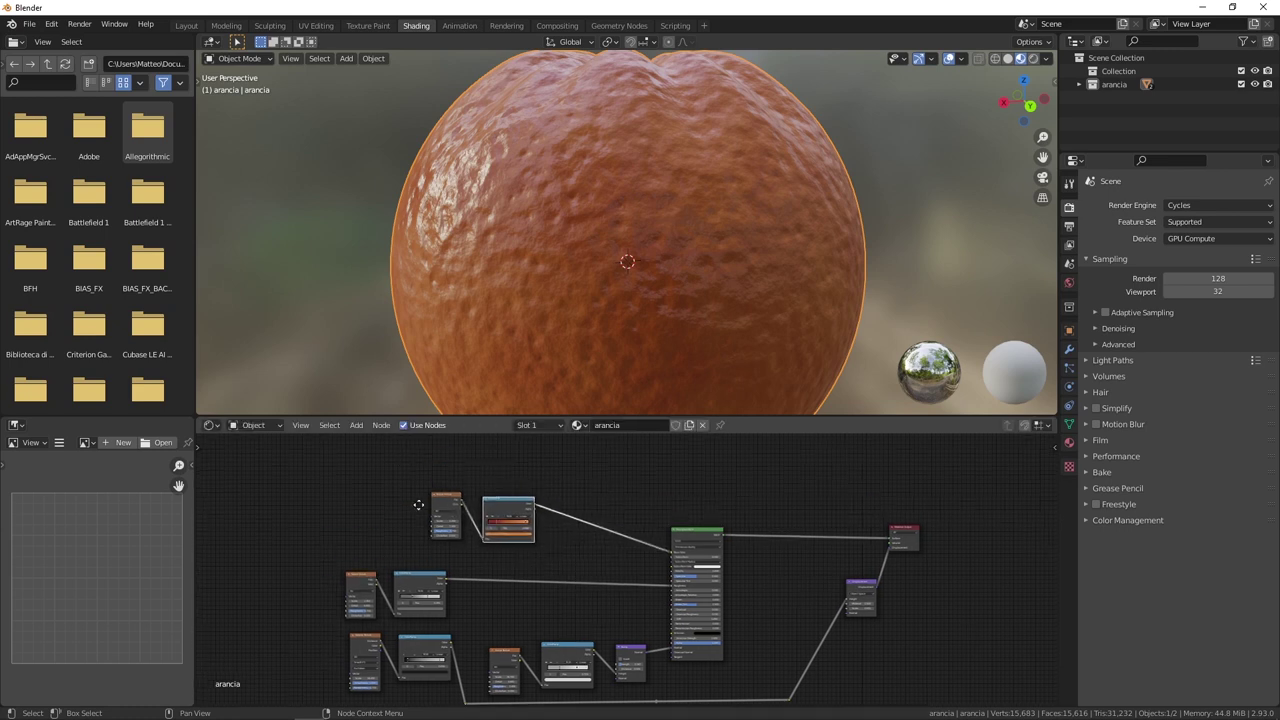
drag(369, 466, 367, 476)
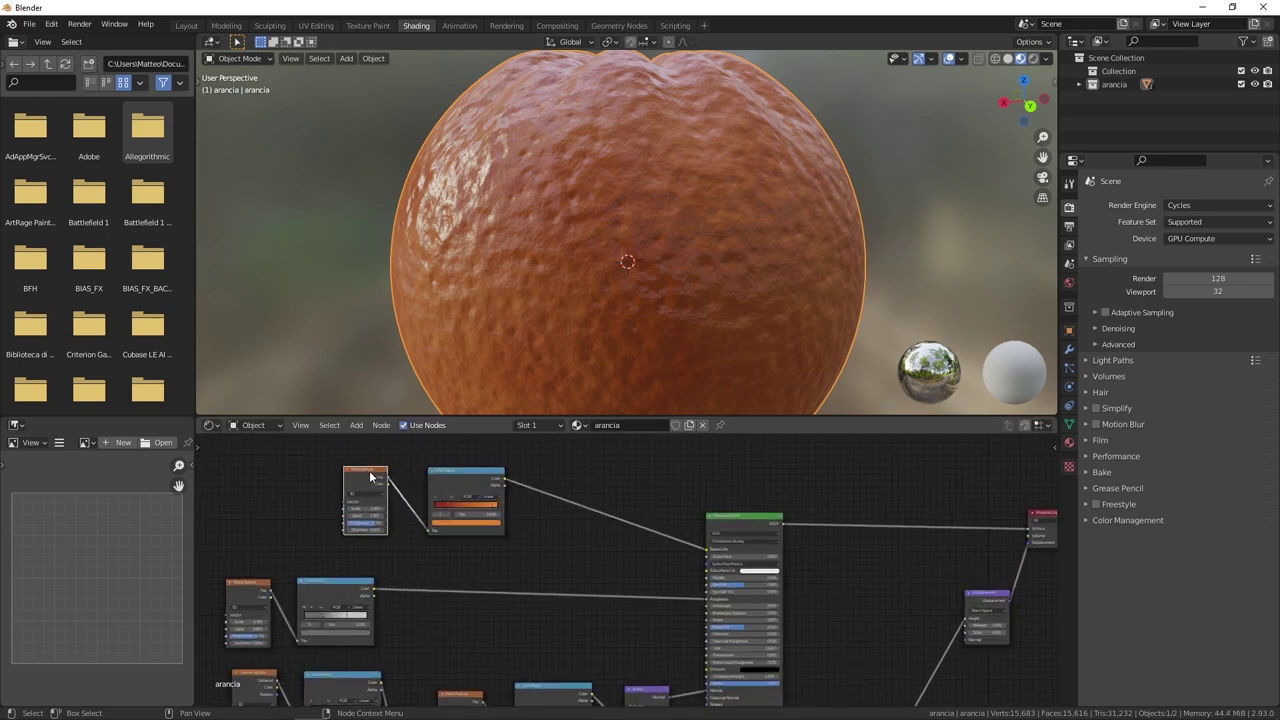
drag(448, 481, 437, 482)
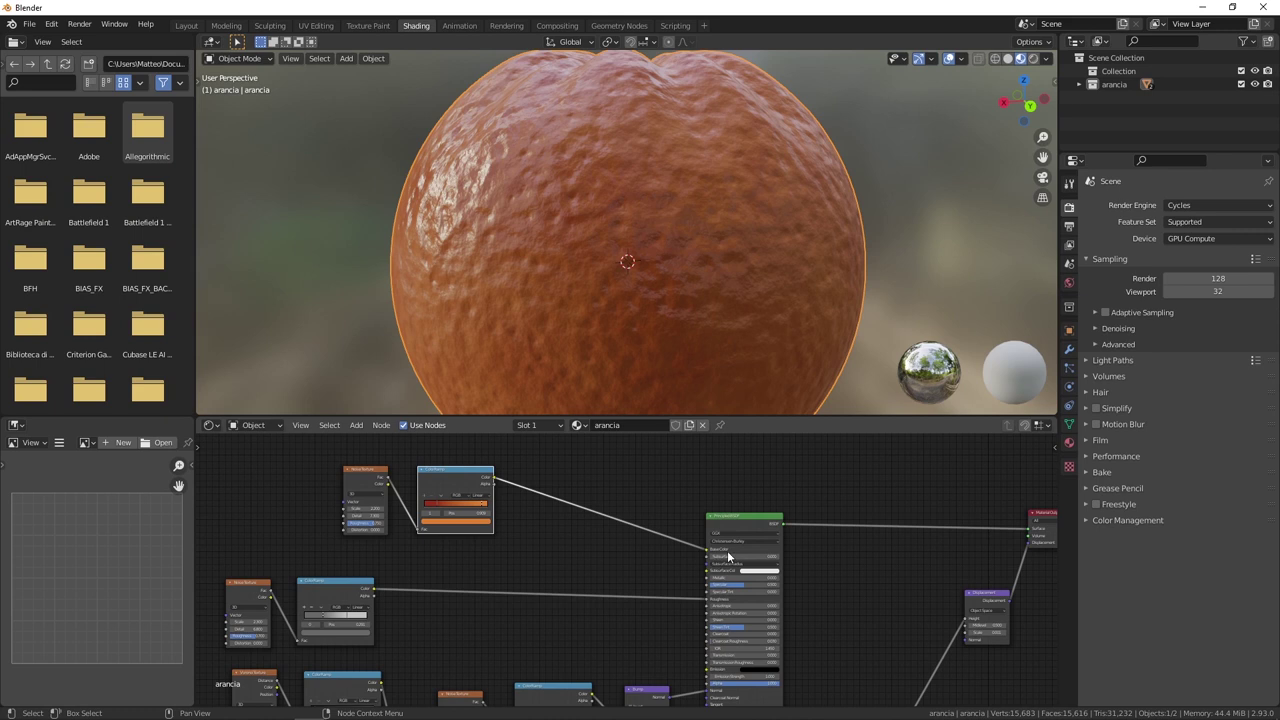
Reposition the Material Output node and recentre the tidied node tree in view.
middle_drag(794, 550, 643, 539)
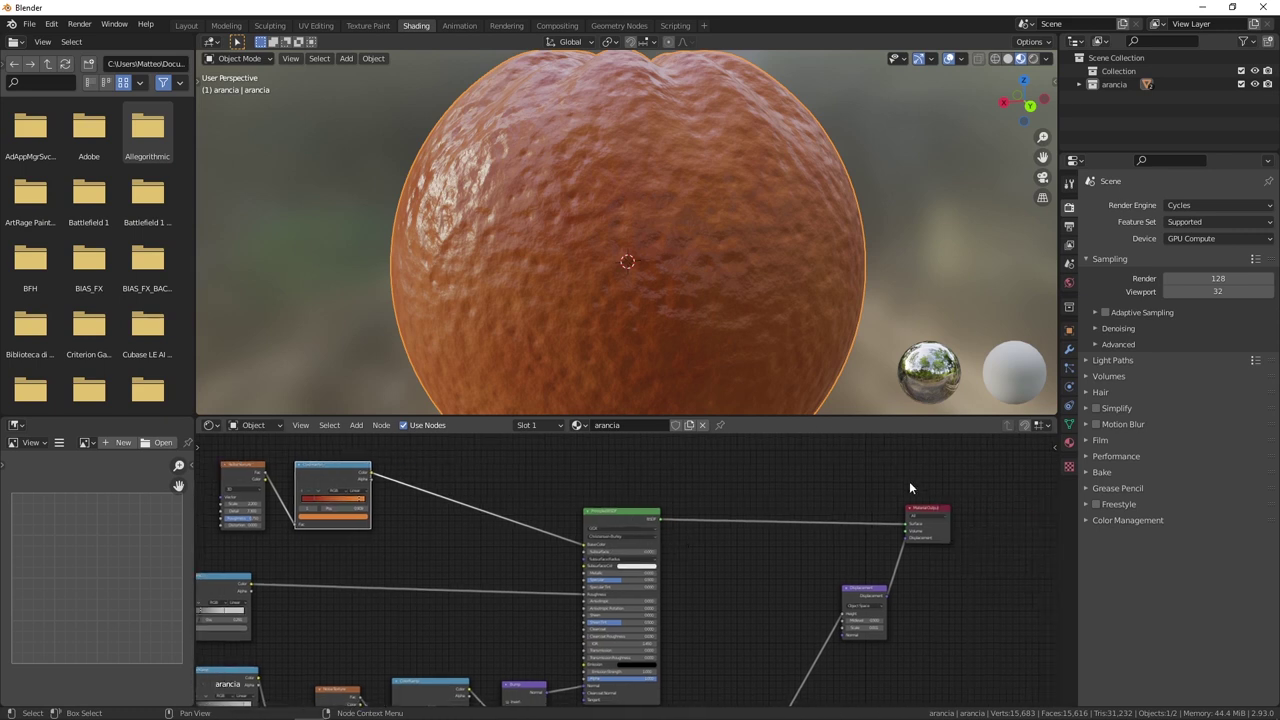
drag(945, 493, 870, 549)
middle_drag(559, 453, 680, 446)
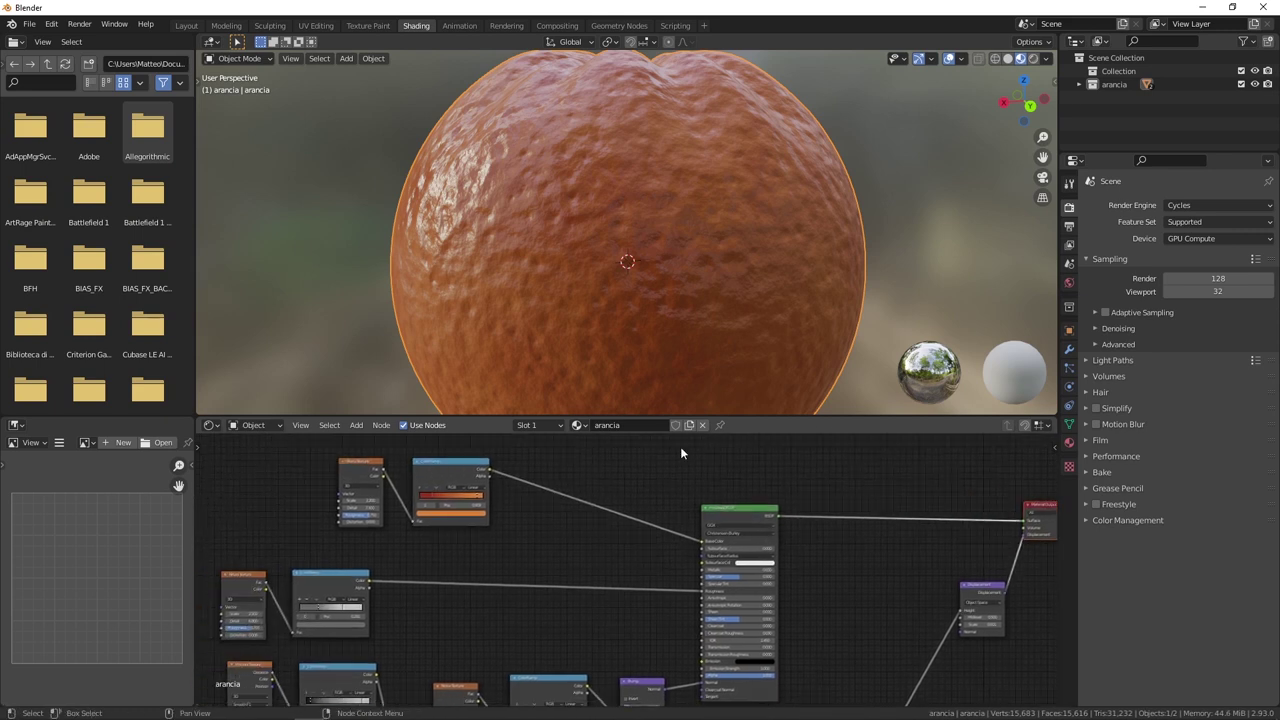
scroll(632, 503, down, 1)
scroll(632, 503, down, 1)
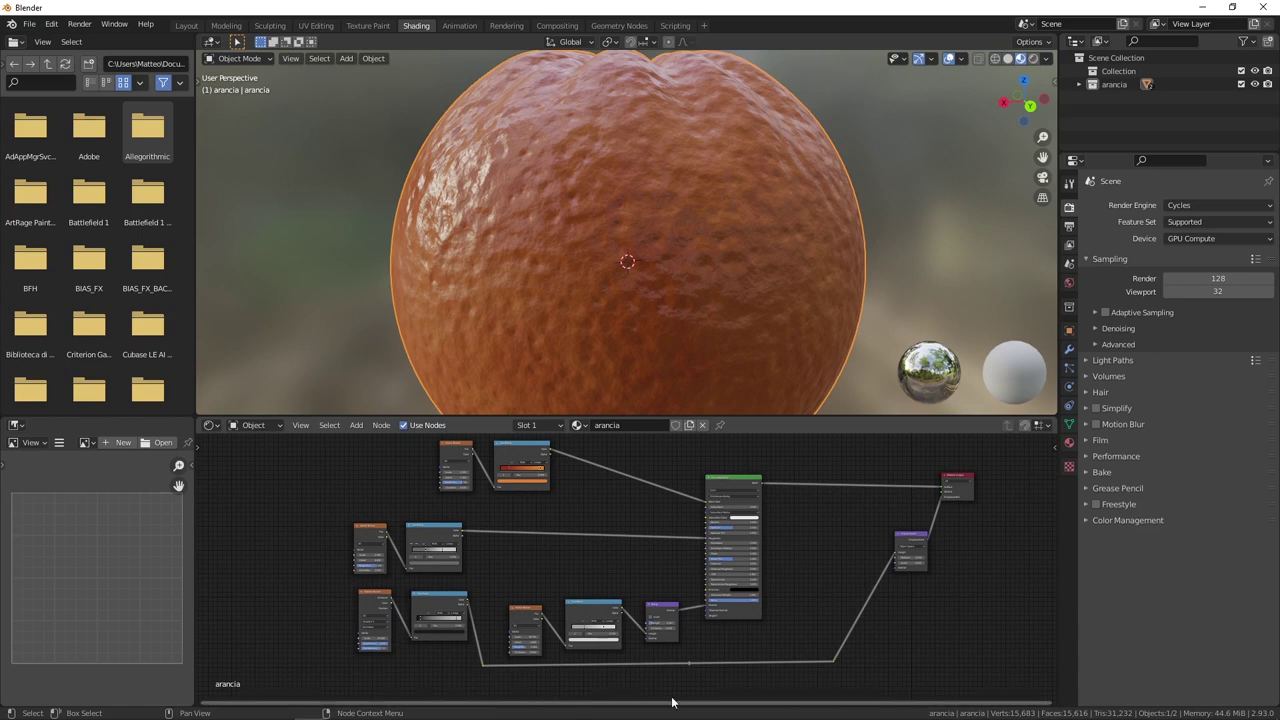
key(Home)
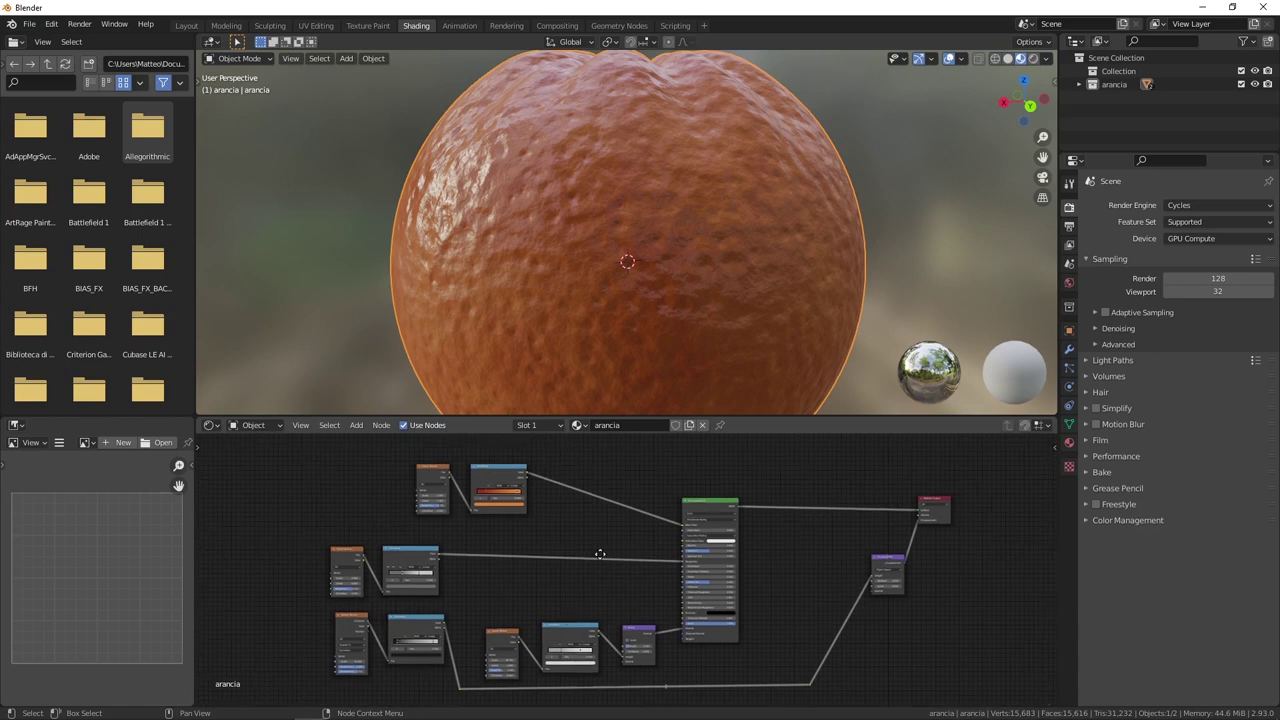
middle_drag(820, 583, 818, 506)
middle_drag(359, 568, 448, 568)
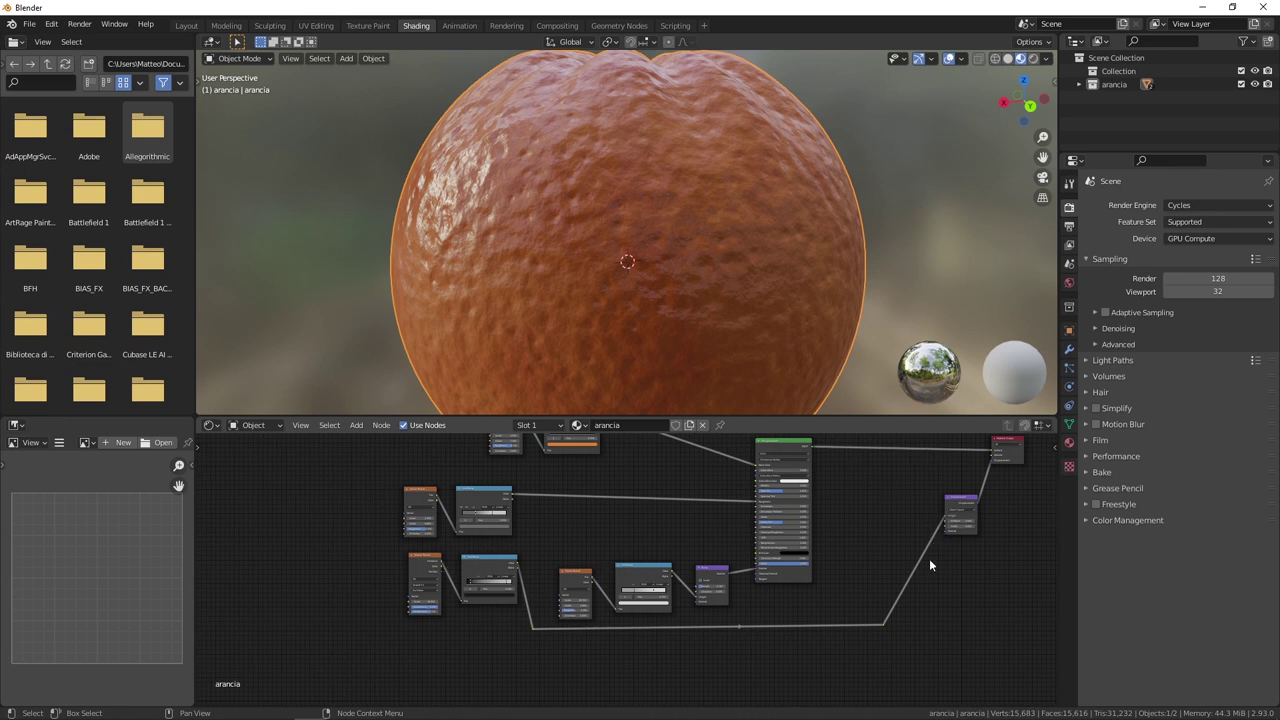
scroll(572, 640, up, 3)
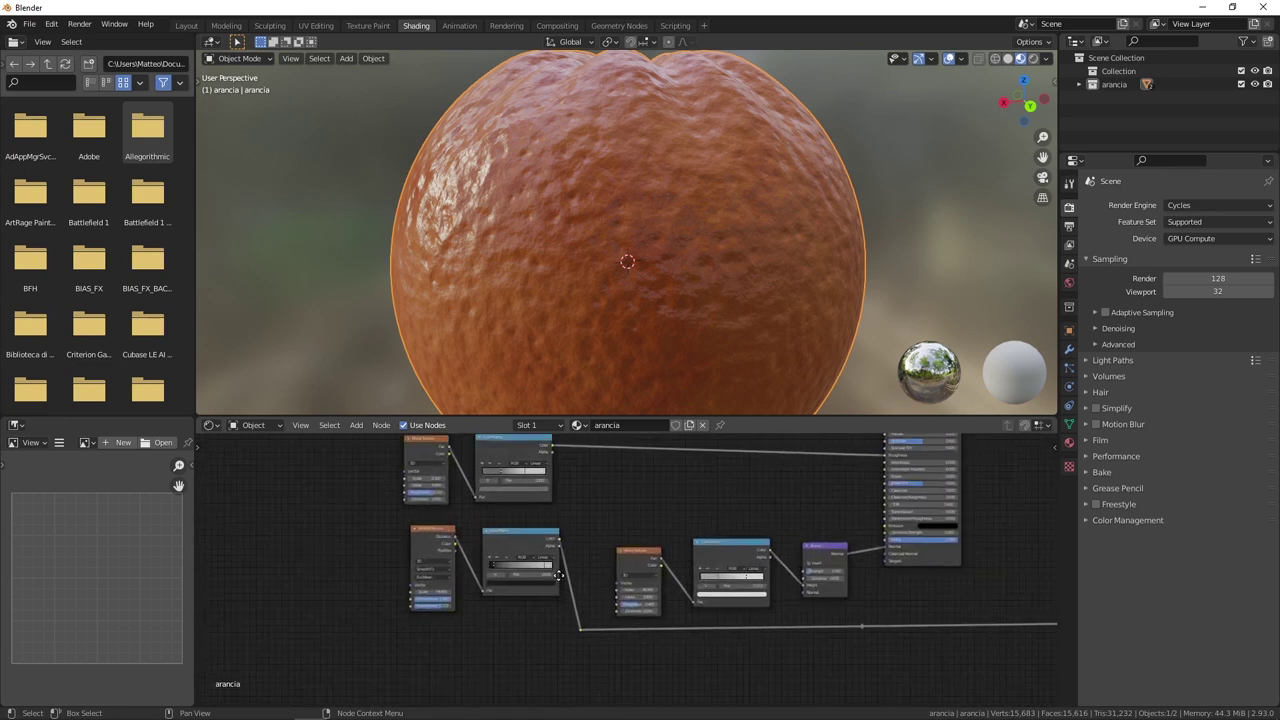
scroll(553, 538, down, 2)
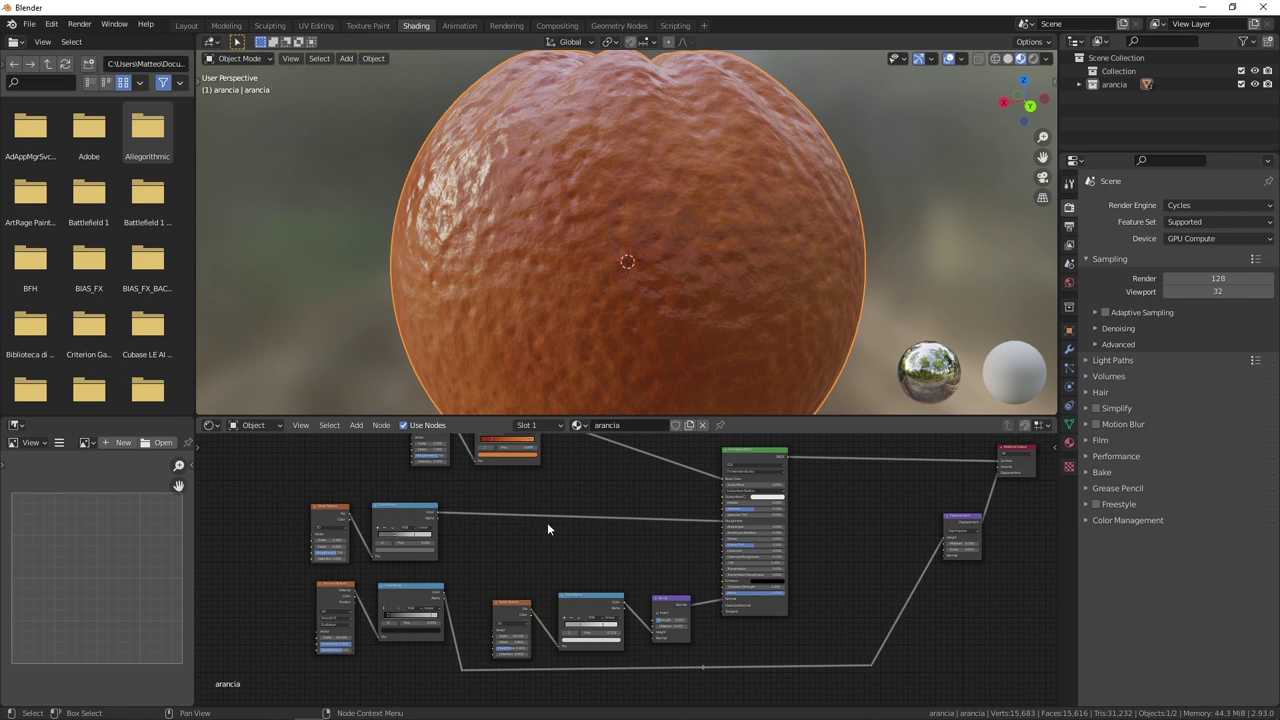
scroll(560, 573, up, 2)
scroll(618, 564, up, 1)
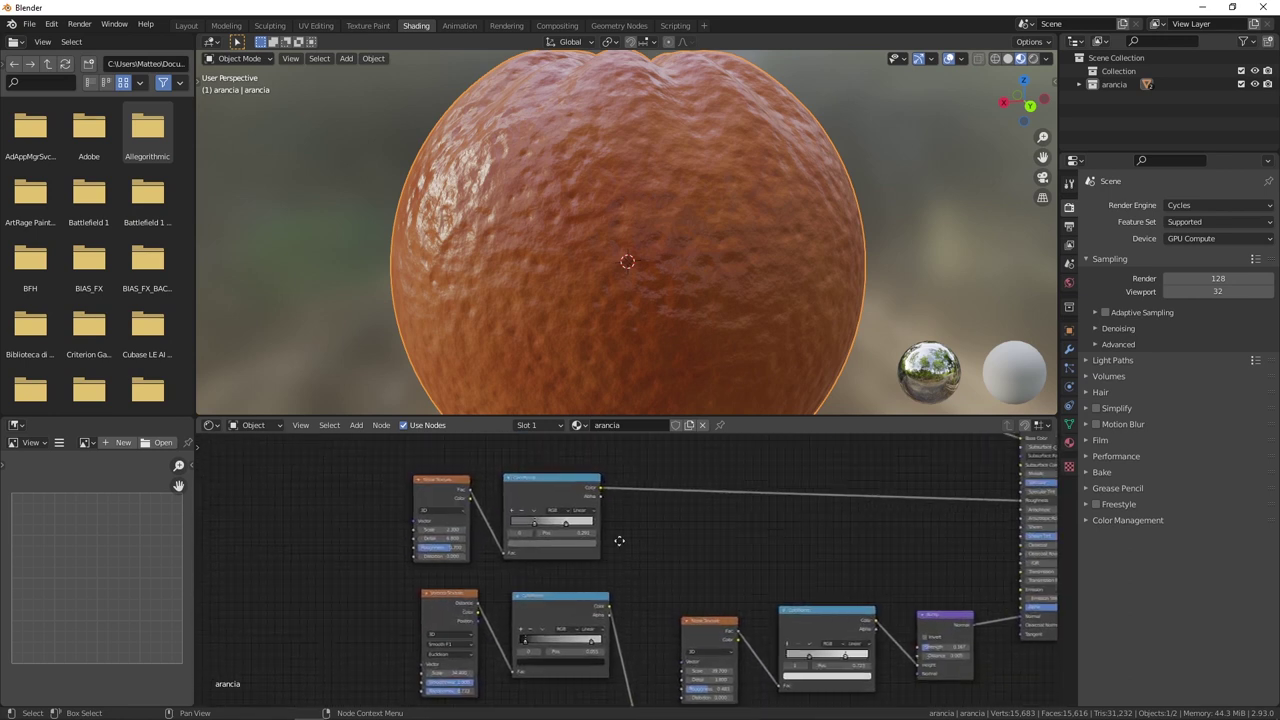
Preview the top colour ramp, then the Voronoi colour ramp's spotted output on the orange.
ctrl+shift+click(560, 494)
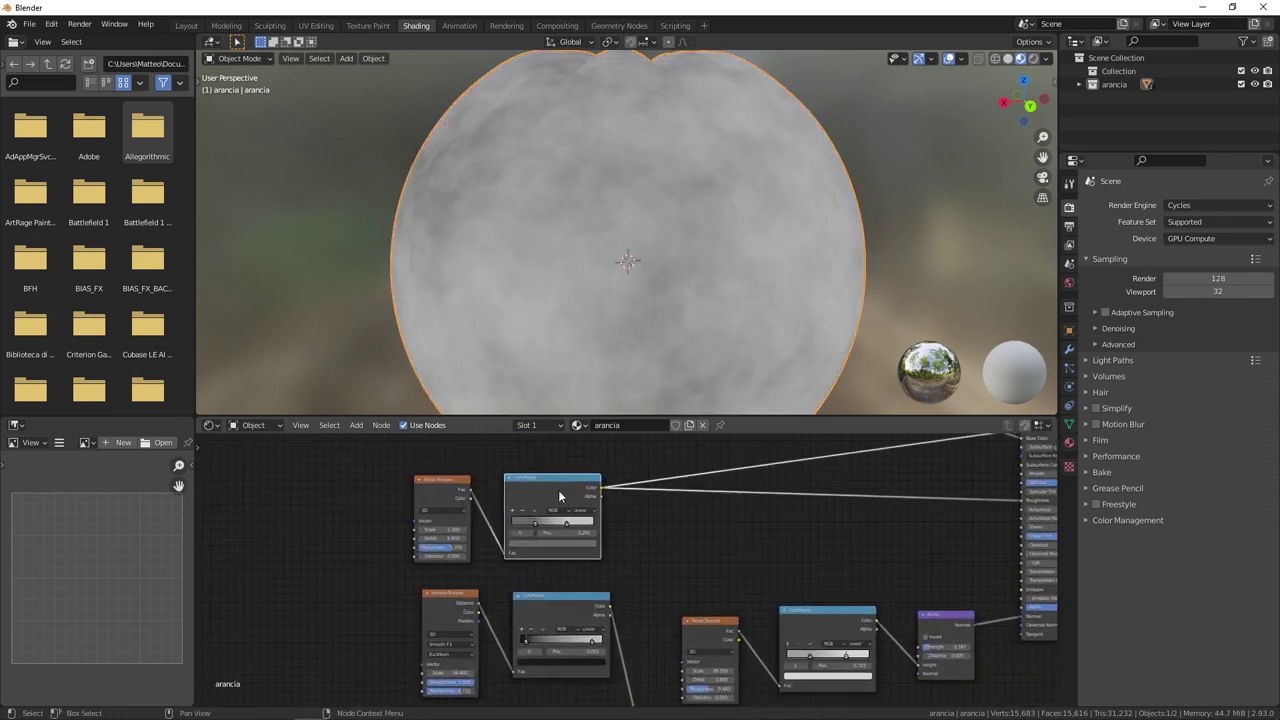
ctrl+shift+click(558, 600)
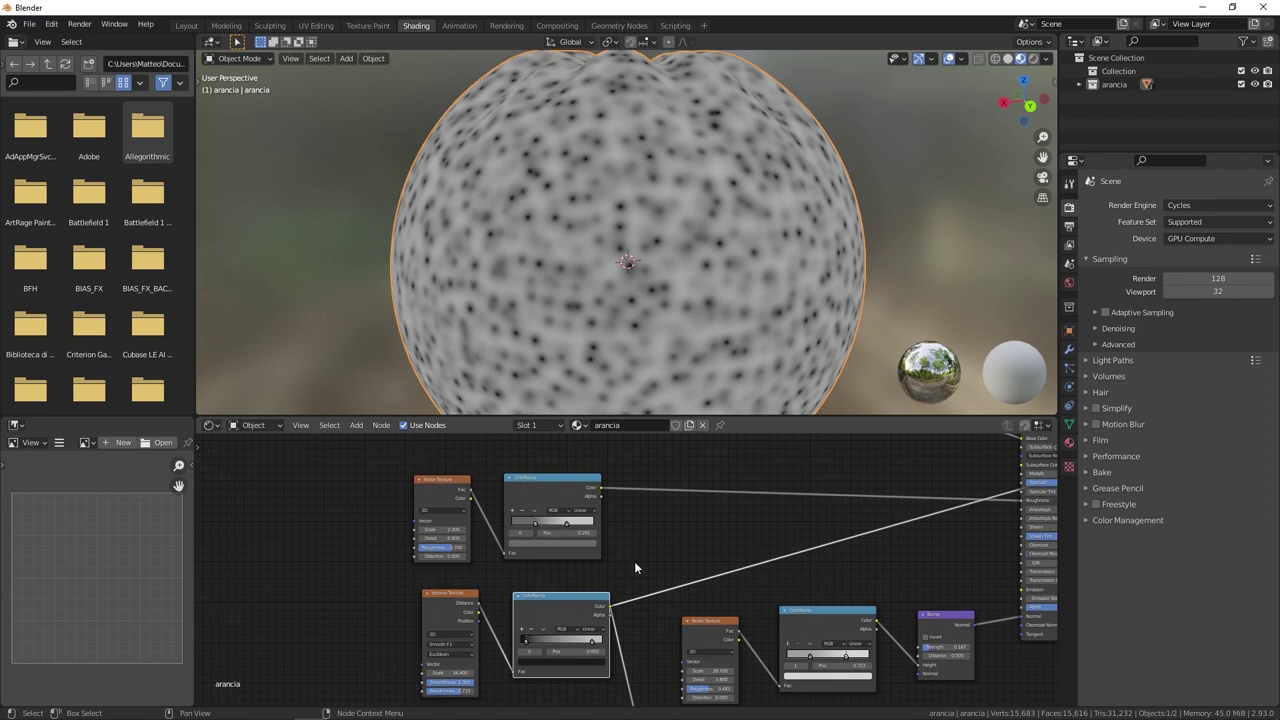
scroll(623, 578, down, 2)
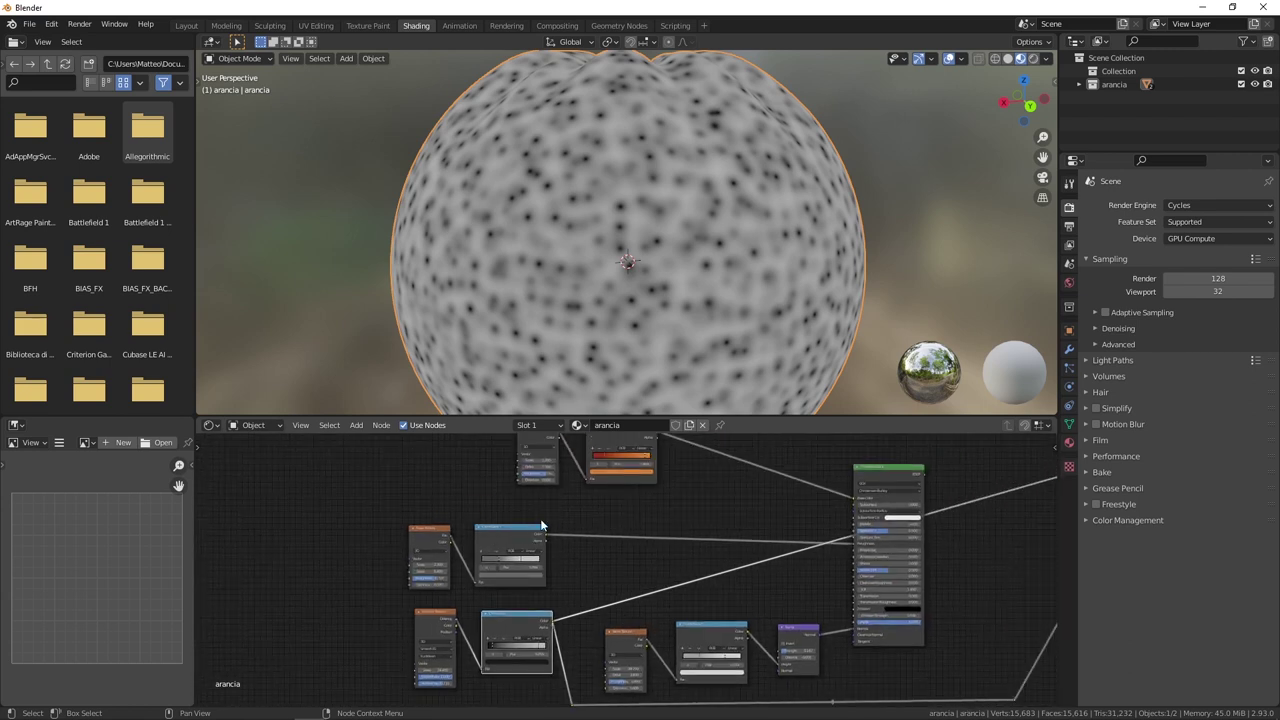
middle_drag(585, 522, 607, 512)
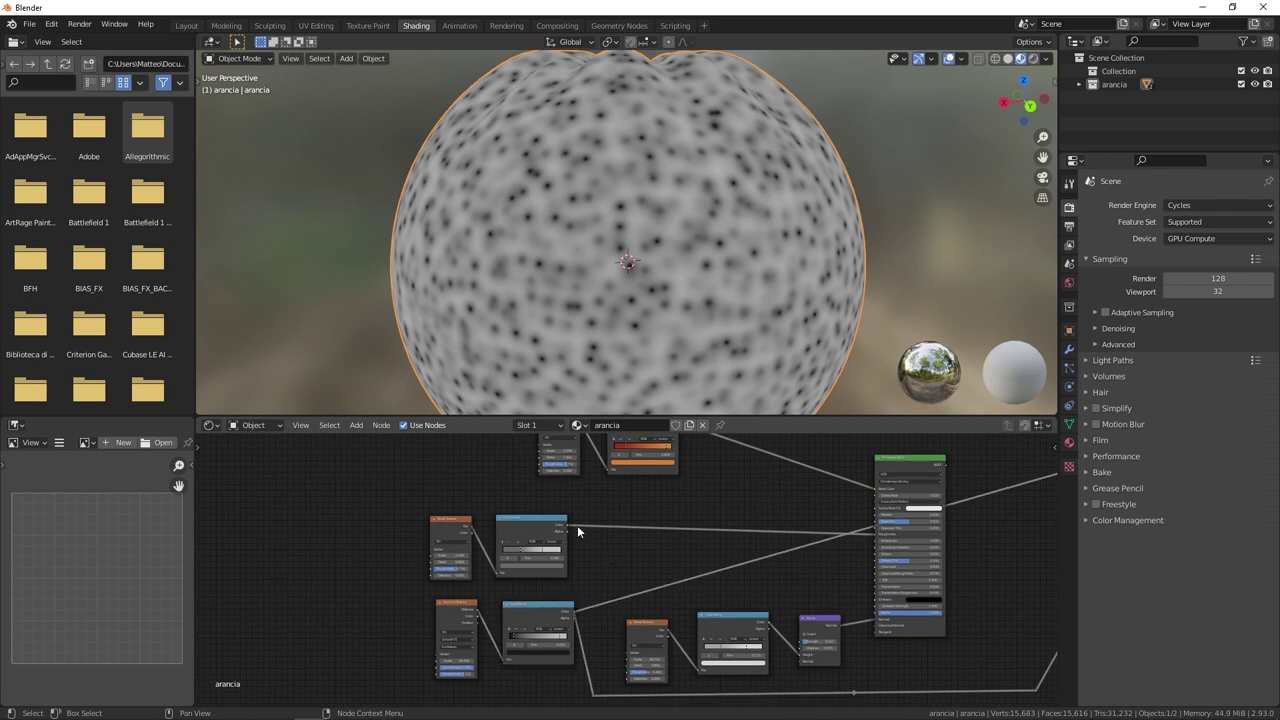
scroll(614, 555, up, 1)
key(shift+a)
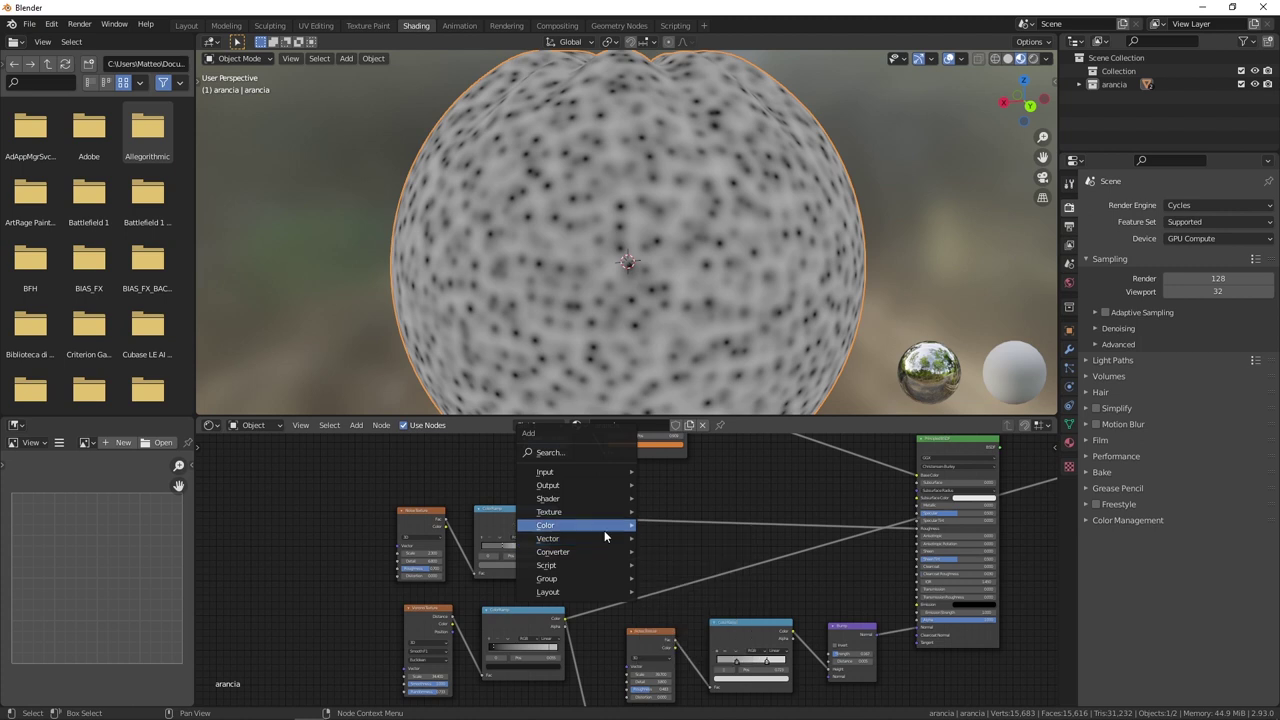
mouse_move(575, 525)
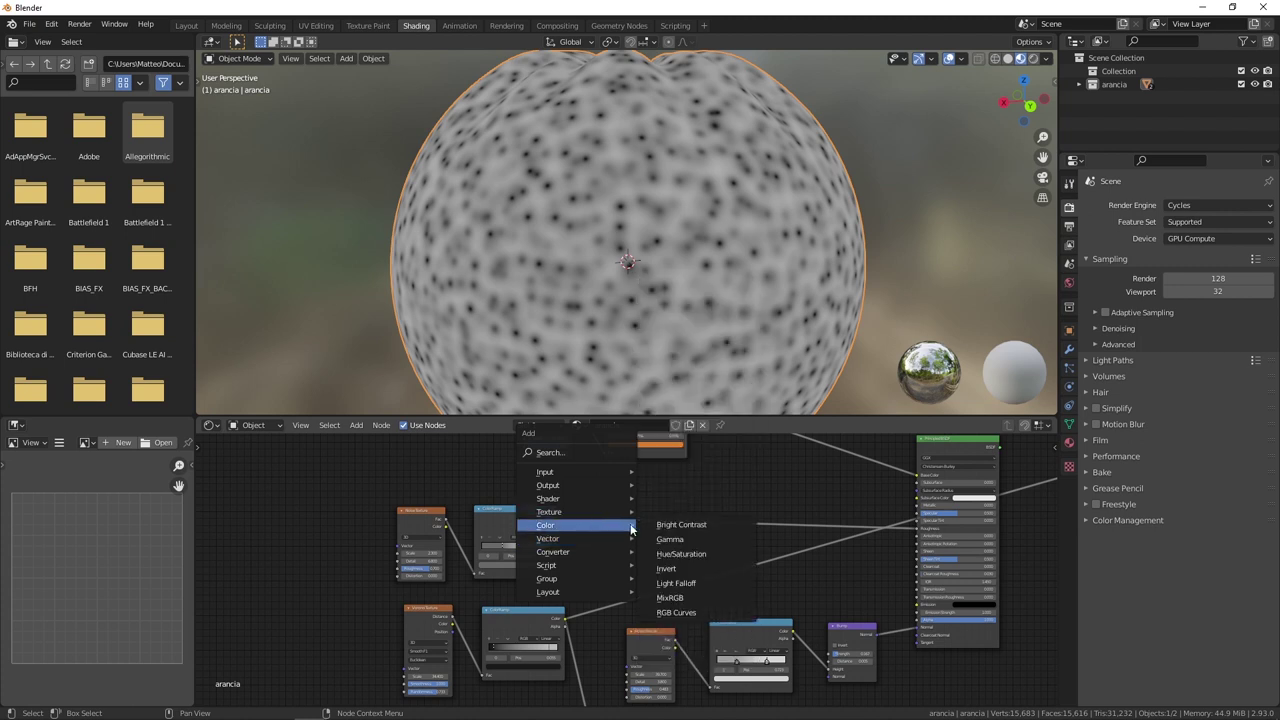
Add a Mix node and place it near the two ColorRamps.
click(676, 601)
click(728, 490)
scroll(594, 500, up, 2)
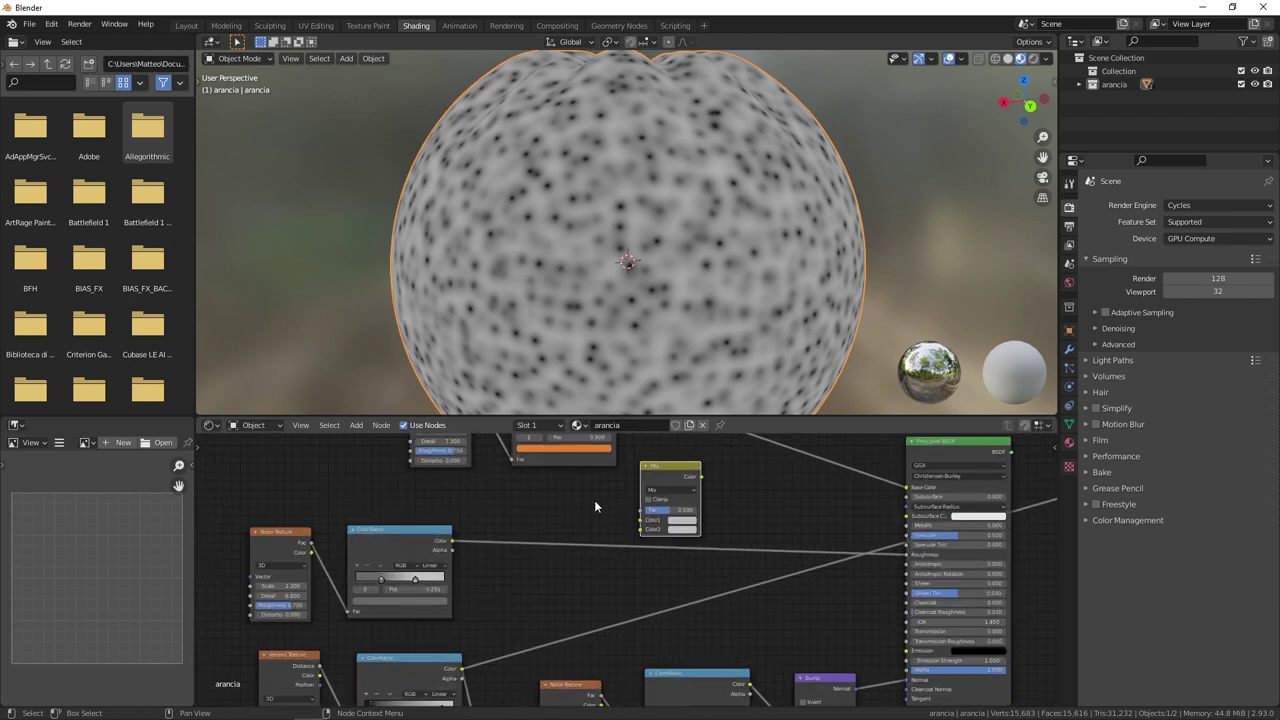
middle_drag(594, 500, 558, 526)
drag(614, 519, 463, 612)
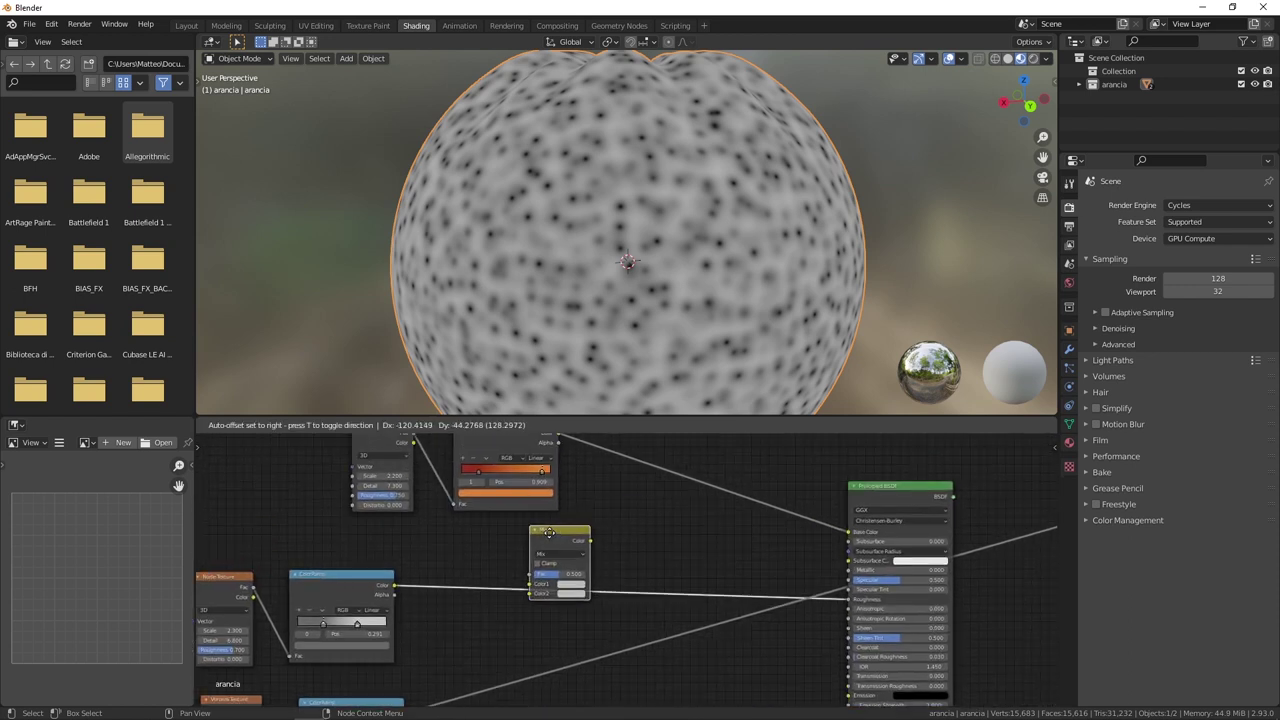
mouse_move(523, 590)
middle_down()
mouse_move(602, 531)
mouse_move(620, 548)
middle_up()
scroll(592, 578, up, 2)
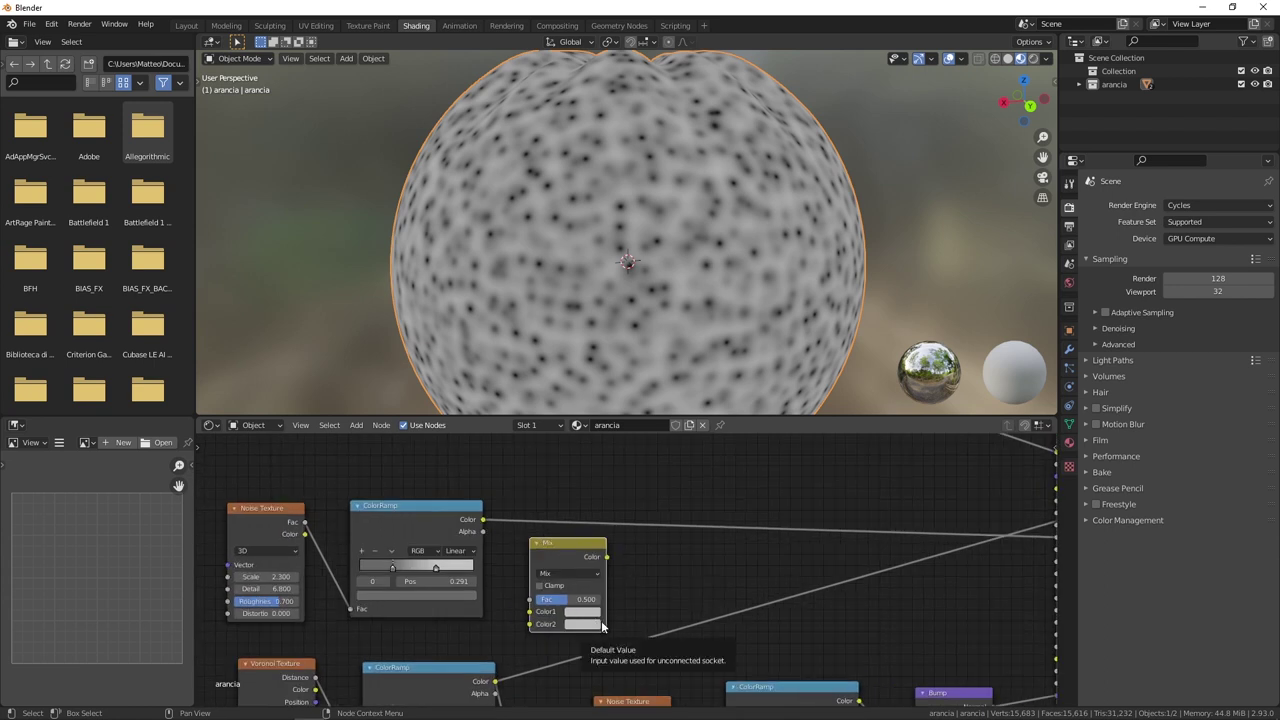
scroll(624, 616, up, 2)
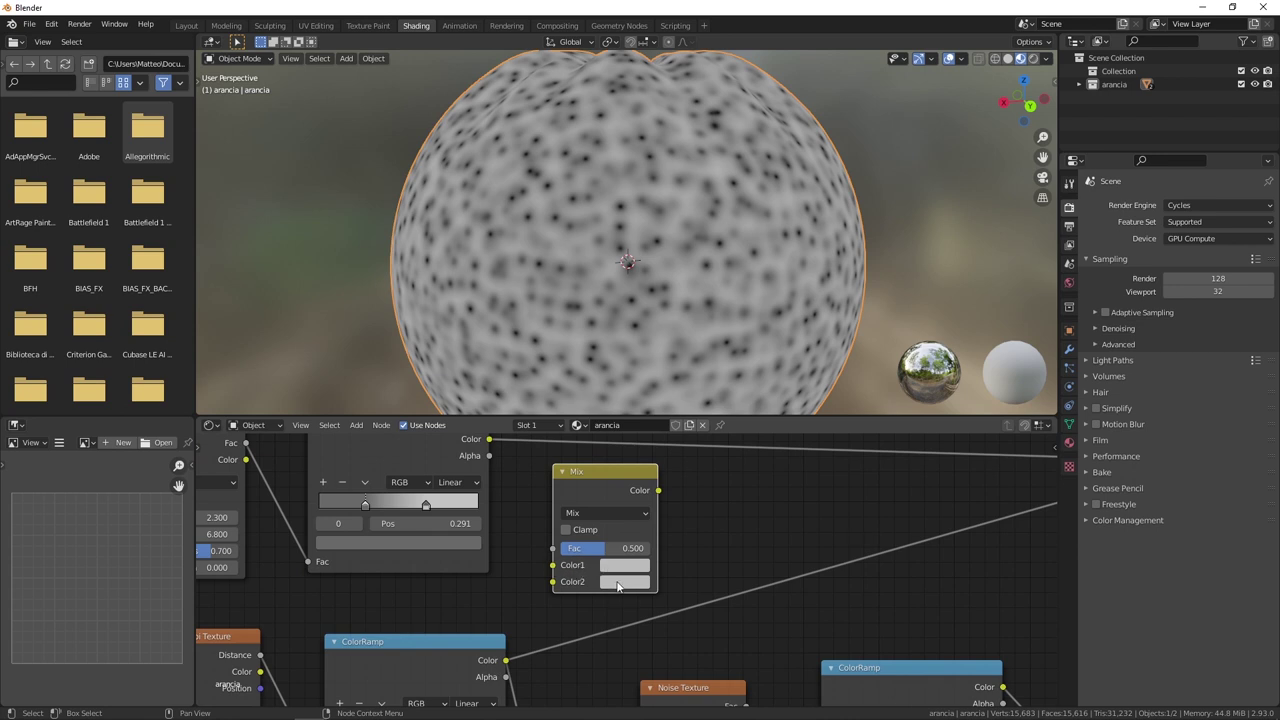
middle_drag(638, 502, 632, 542)
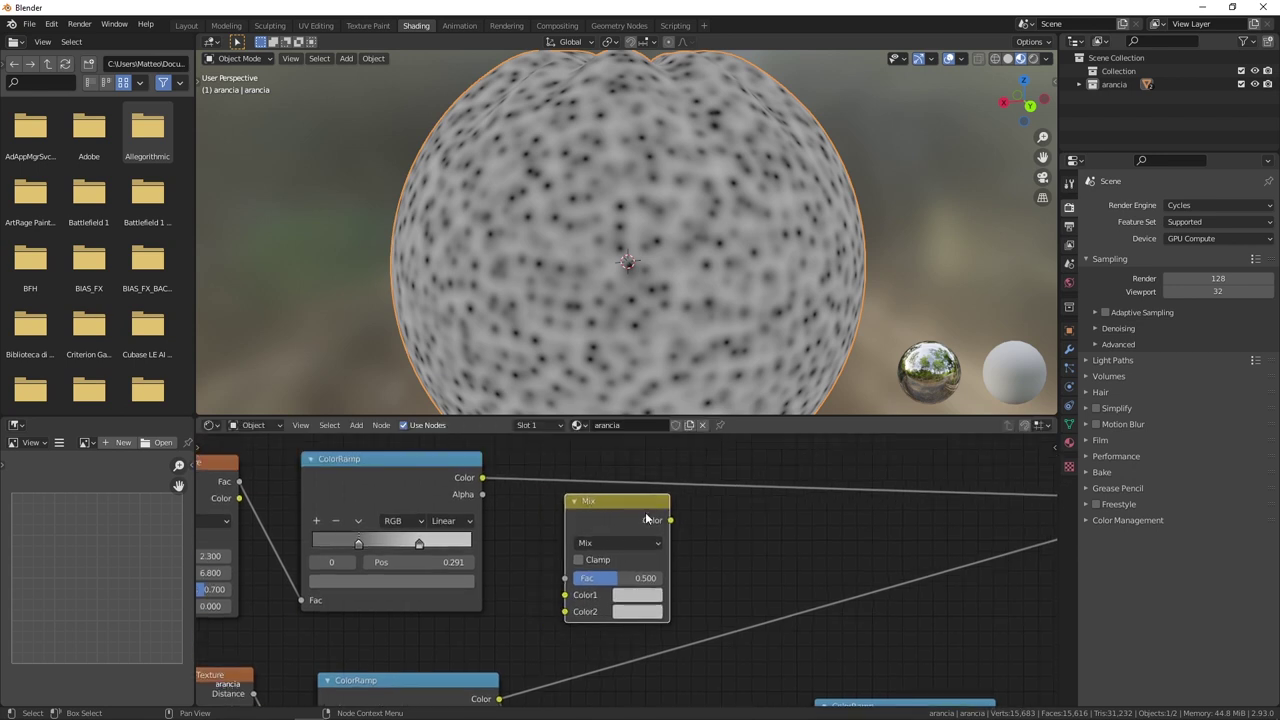
scroll(628, 519, down, 1)
middle_drag(603, 581, 619, 581)
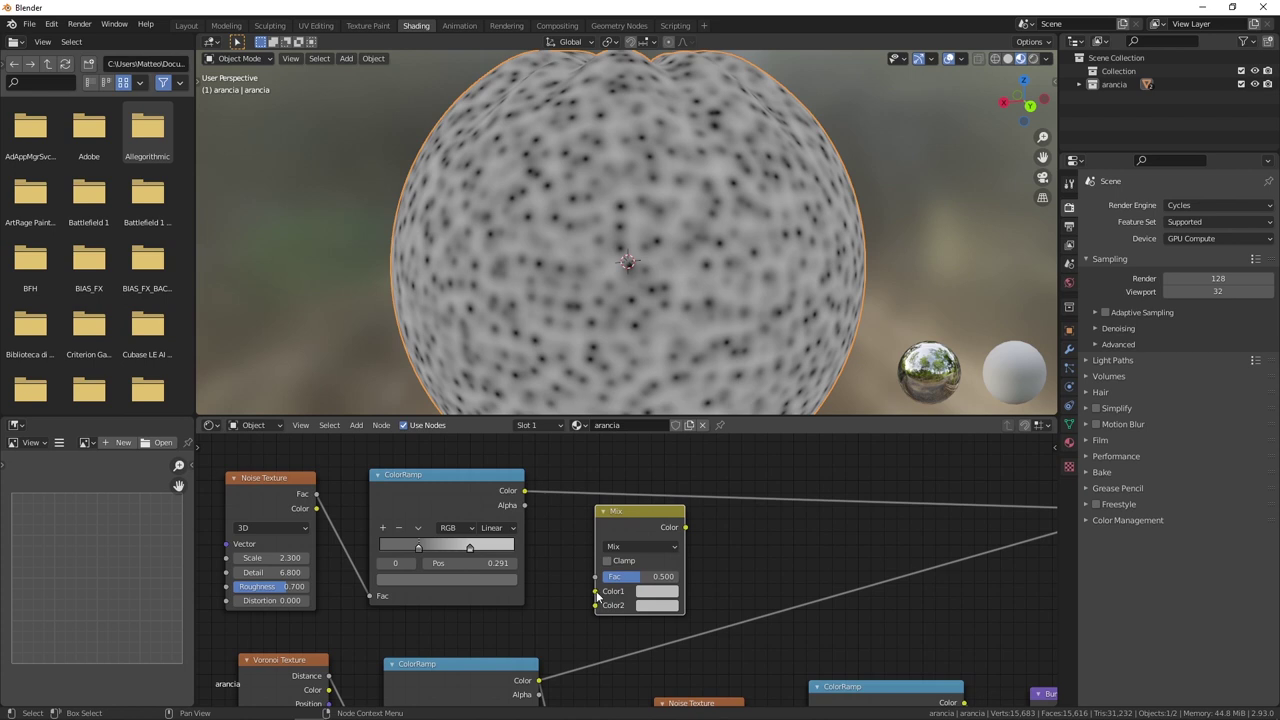
Wire the top ColorRamp to Mix Color1 and the lower one to Color2, then preview the Mix result.
drag(524, 493, 596, 591)
middle_drag(405, 493, 520, 480)
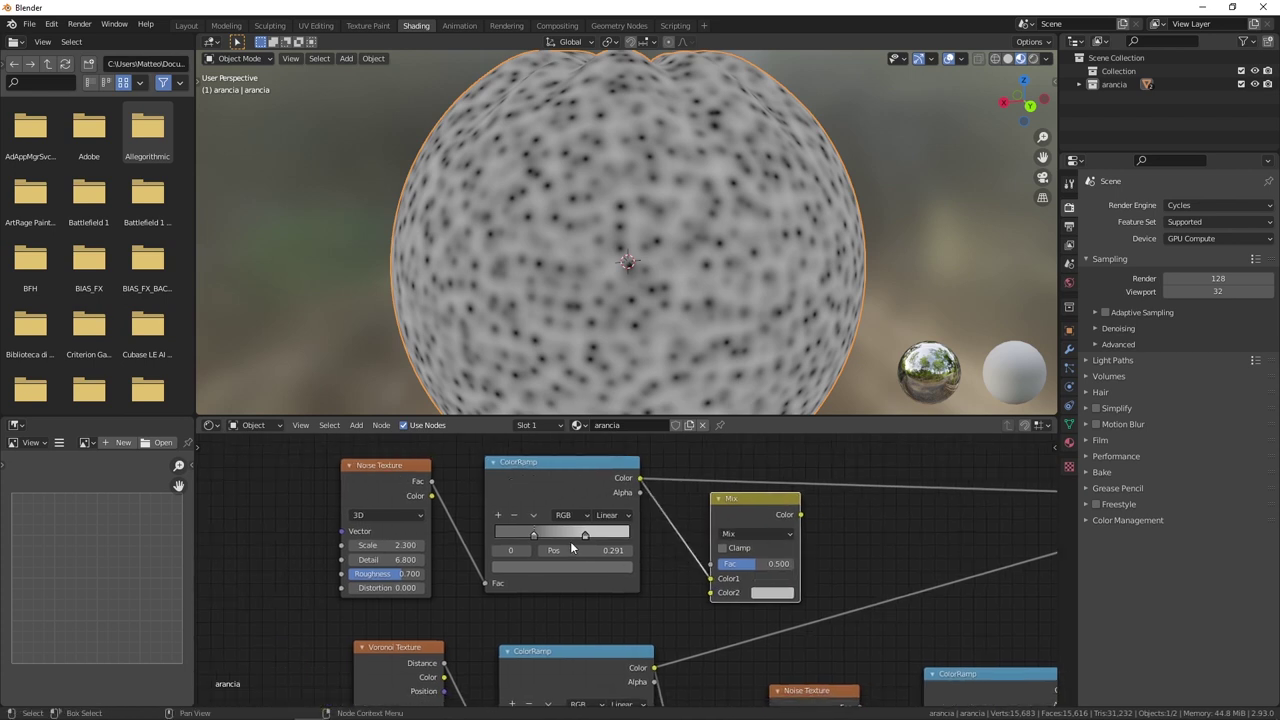
scroll(572, 548, down, 1)
middle_drag(649, 566, 597, 580)
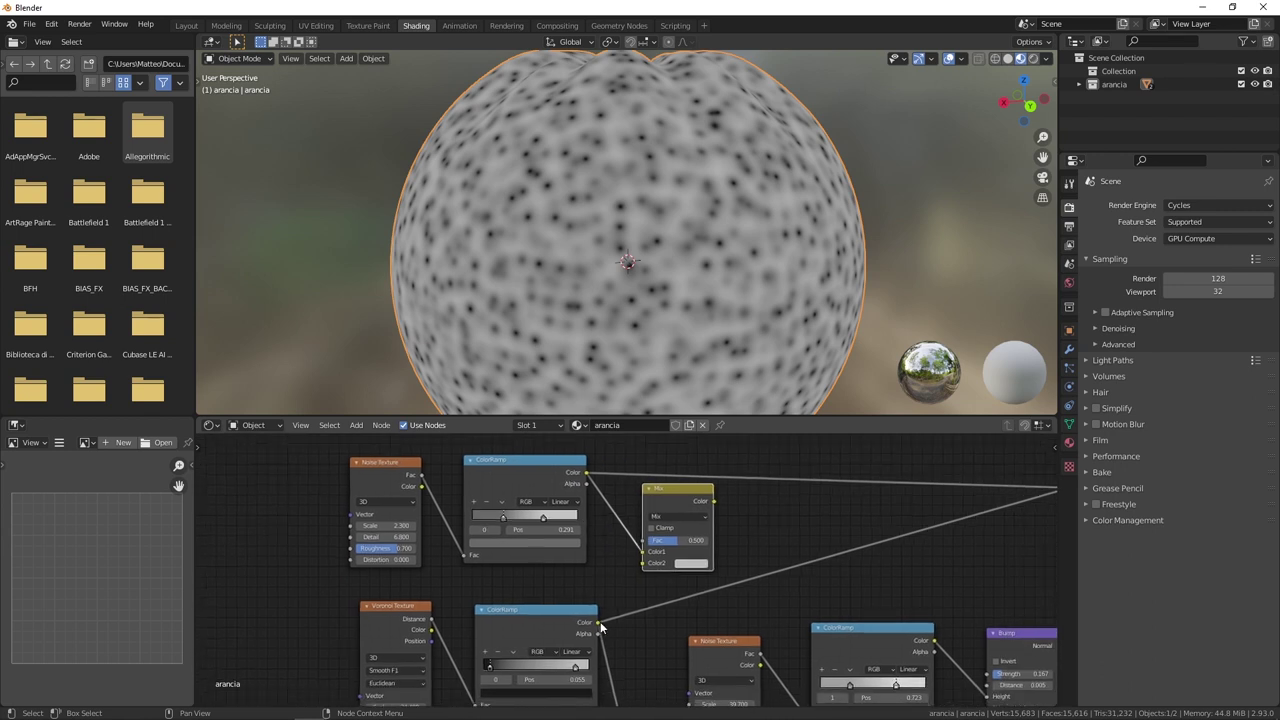
drag(598, 623, 643, 563)
middle_drag(636, 616, 514, 565)
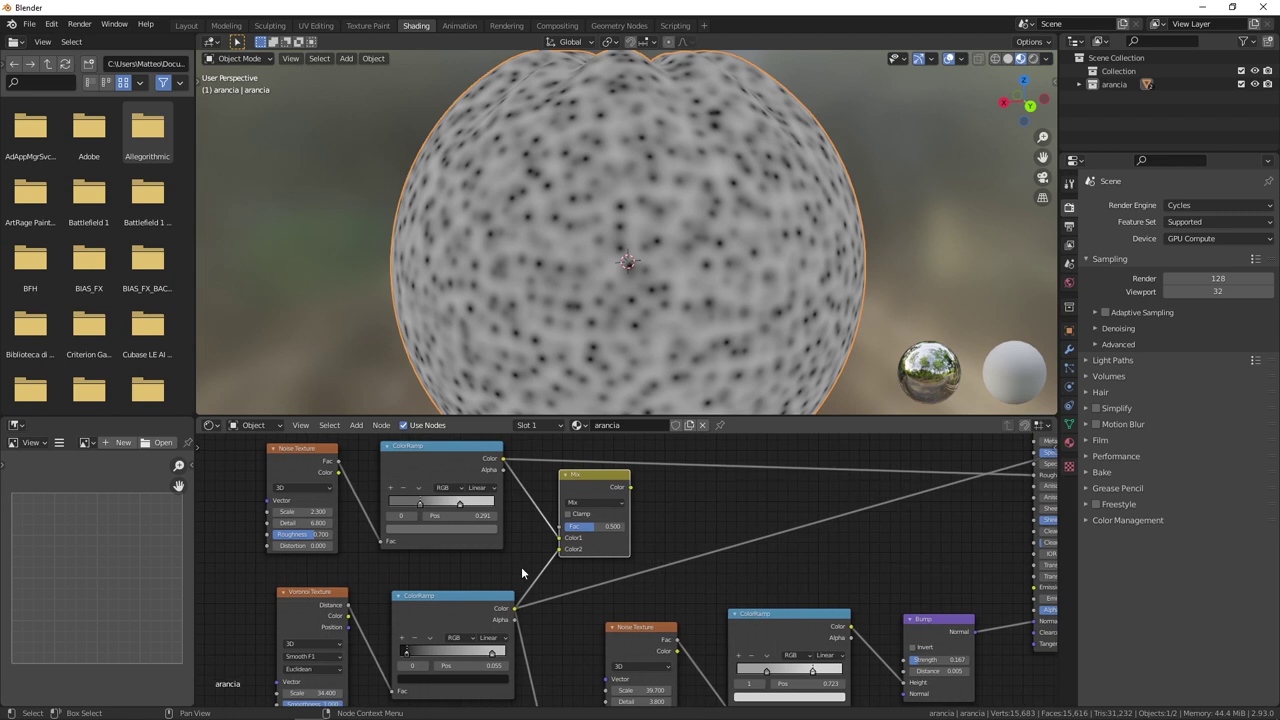
scroll(643, 506, down, 1)
scroll(635, 515, up, 1)
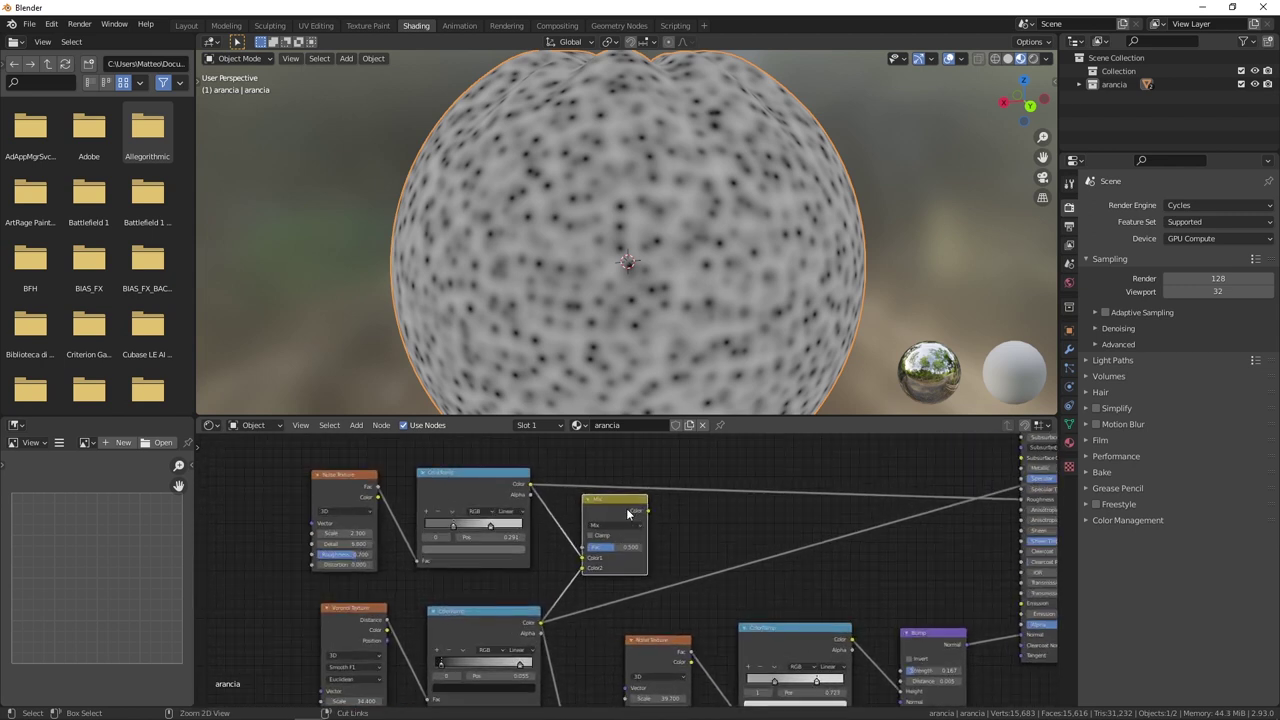
ctrl+shift+click(612, 505)
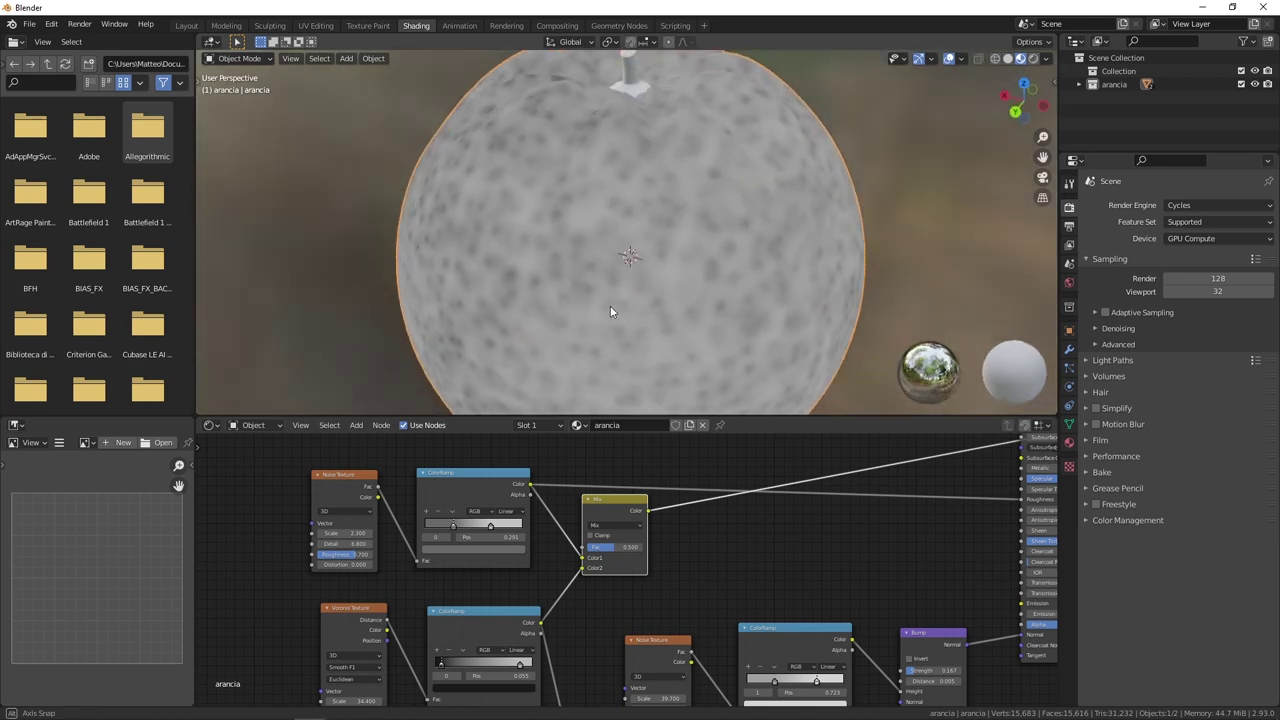
Compare previews of the top ColorRamp, lower ColorRamp and Mix node on the orange.
ctrl+shift+click(483, 469)
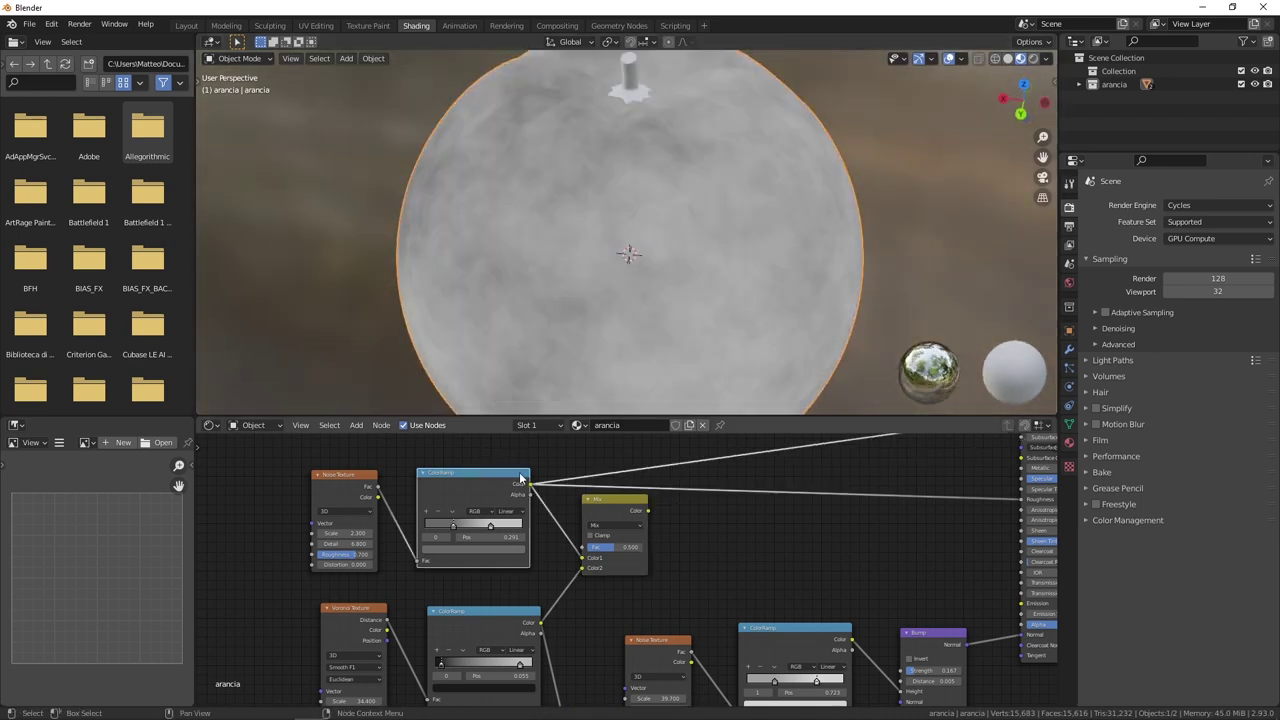
ctrl+shift+click(489, 610)
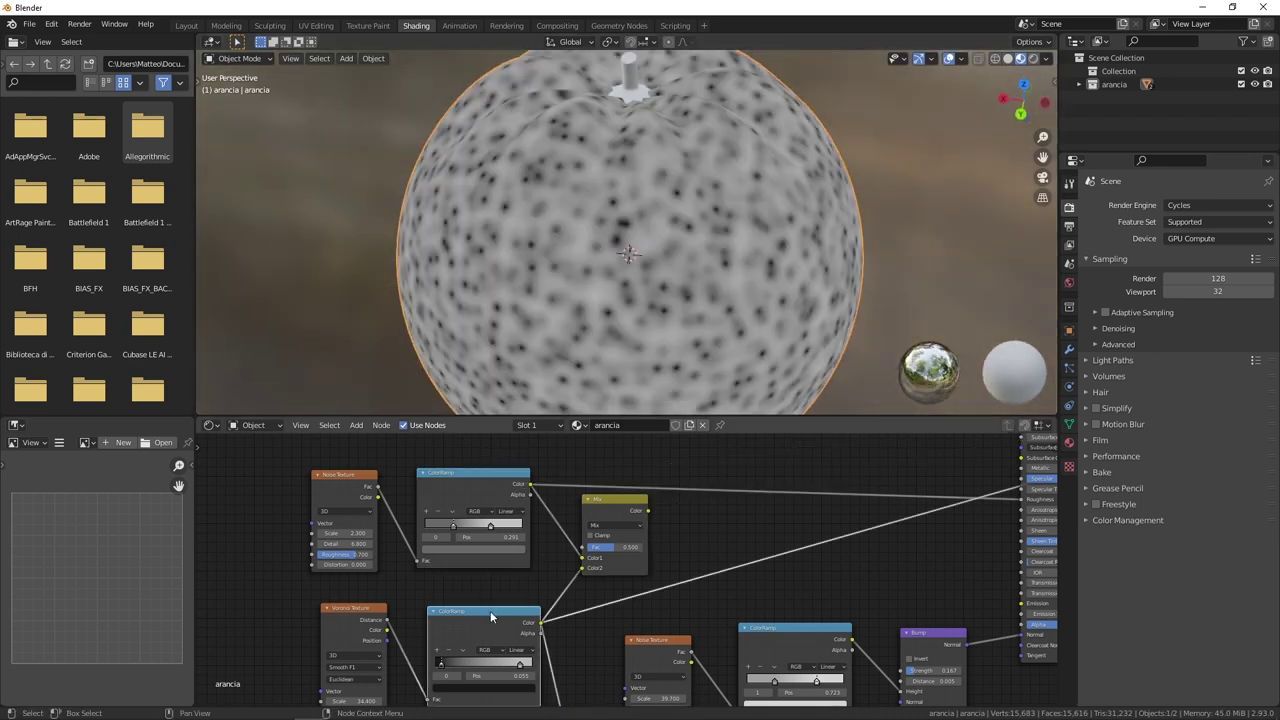
ctrl+shift+click(575, 546)
mouse_move(620, 300)
middle_down()
mouse_move(640, 205)
mouse_move(704, 208)
mouse_move(648, 231)
middle_up()
scroll(648, 231, up, 1)
scroll(606, 530, up, 3)
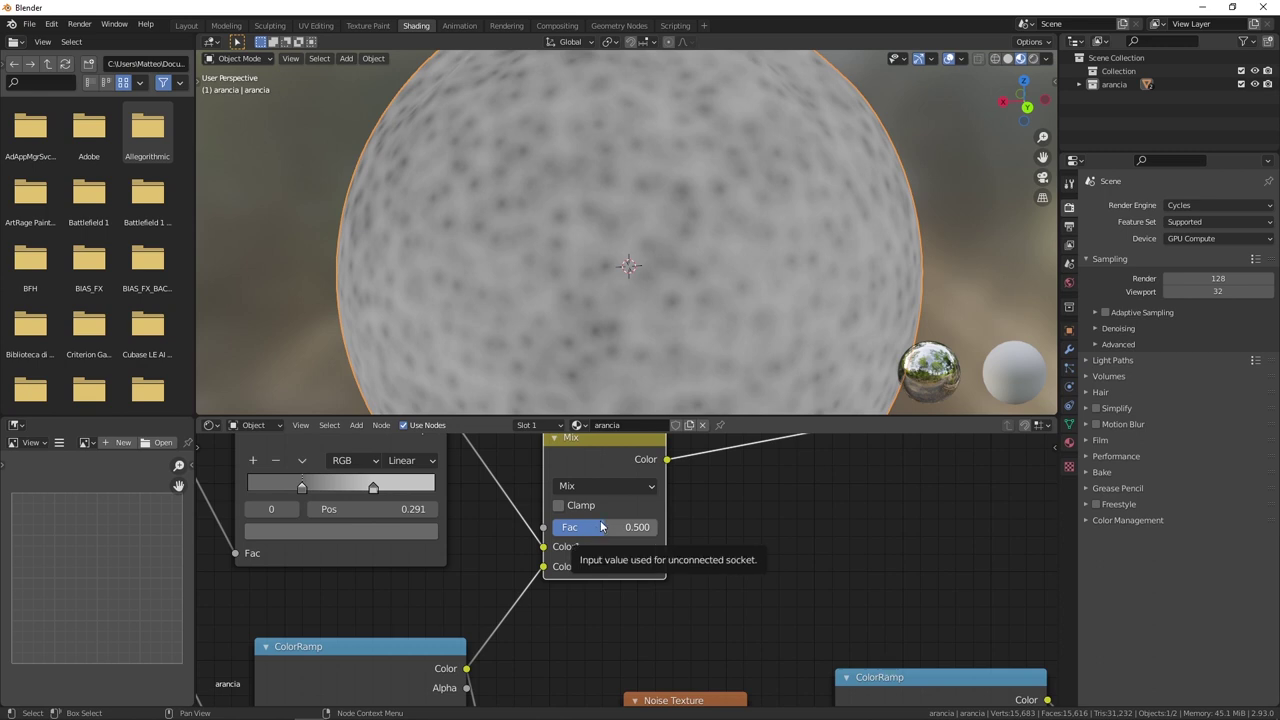
mouse_move(316, 481)
middle_down()
mouse_move(392, 531)
mouse_move(385, 450)
middle_up()
scroll(398, 655, down, 1)
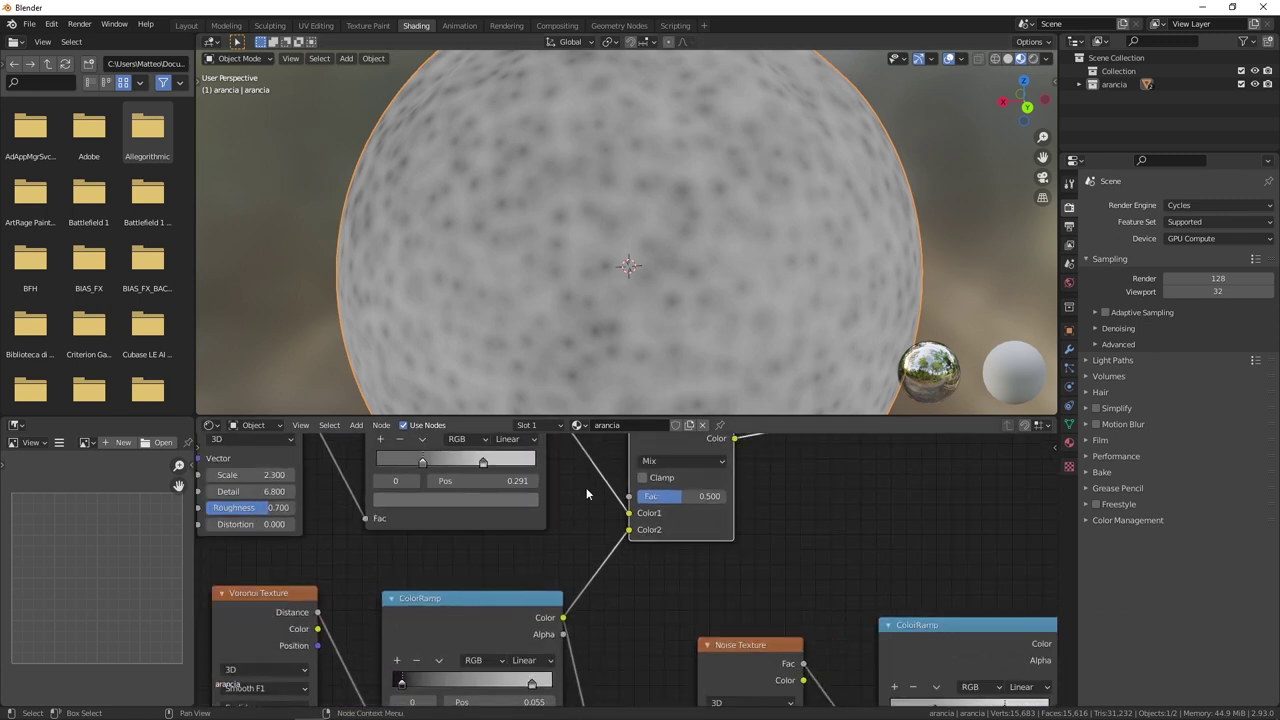
middle_drag(690, 507, 650, 533)
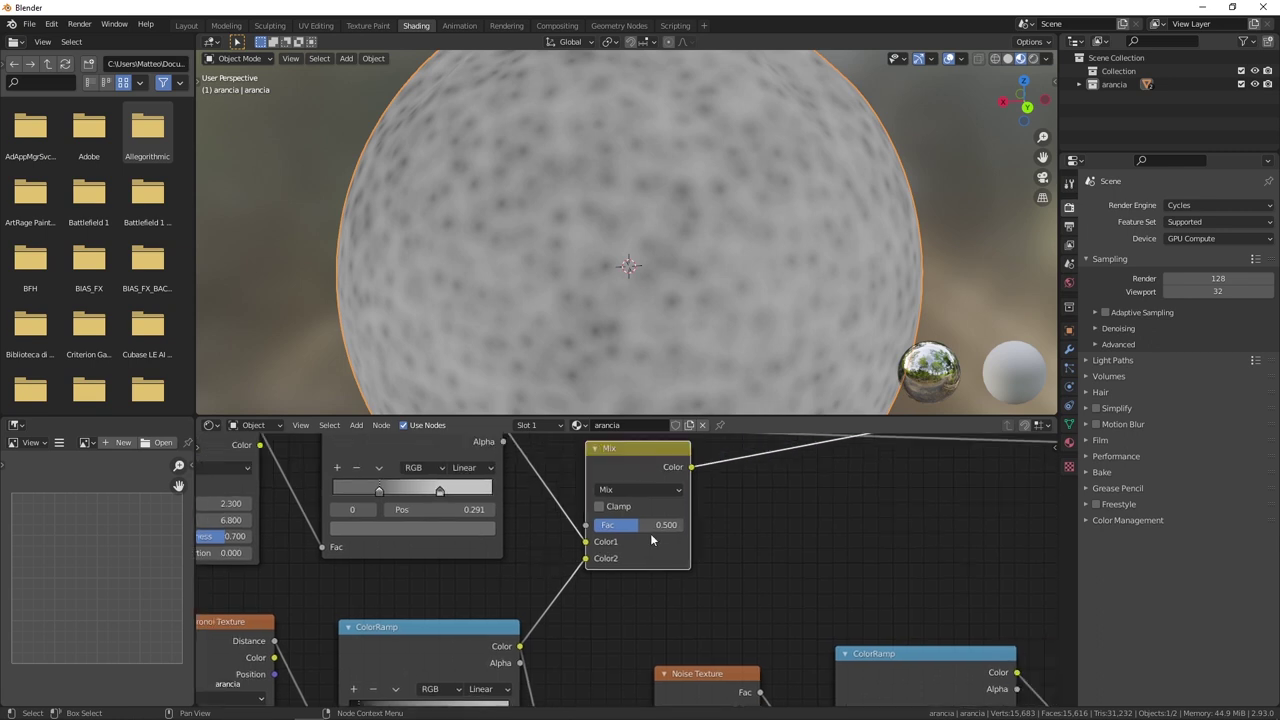
Try Mix factors of 0 and 1, then set the factor to exactly 0.5.
drag(636, 531, 594, 531)
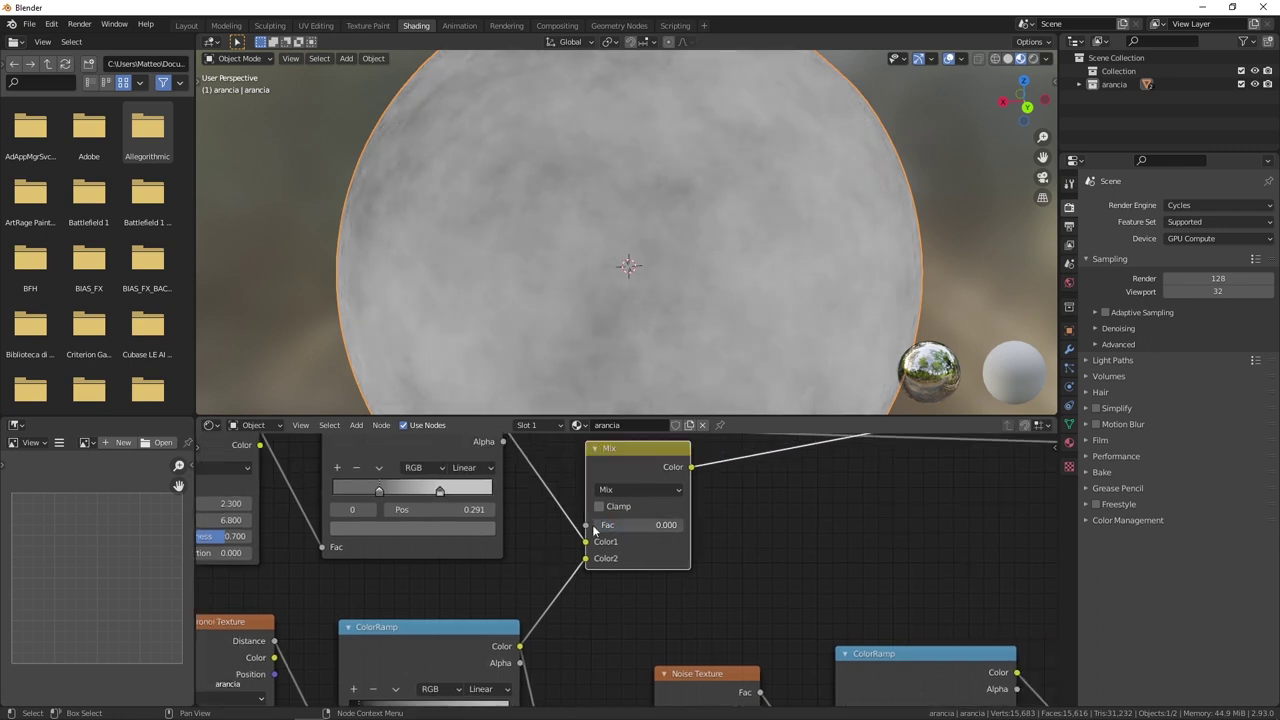
middle_drag(382, 539, 396, 588)
drag(626, 576, 700, 576)
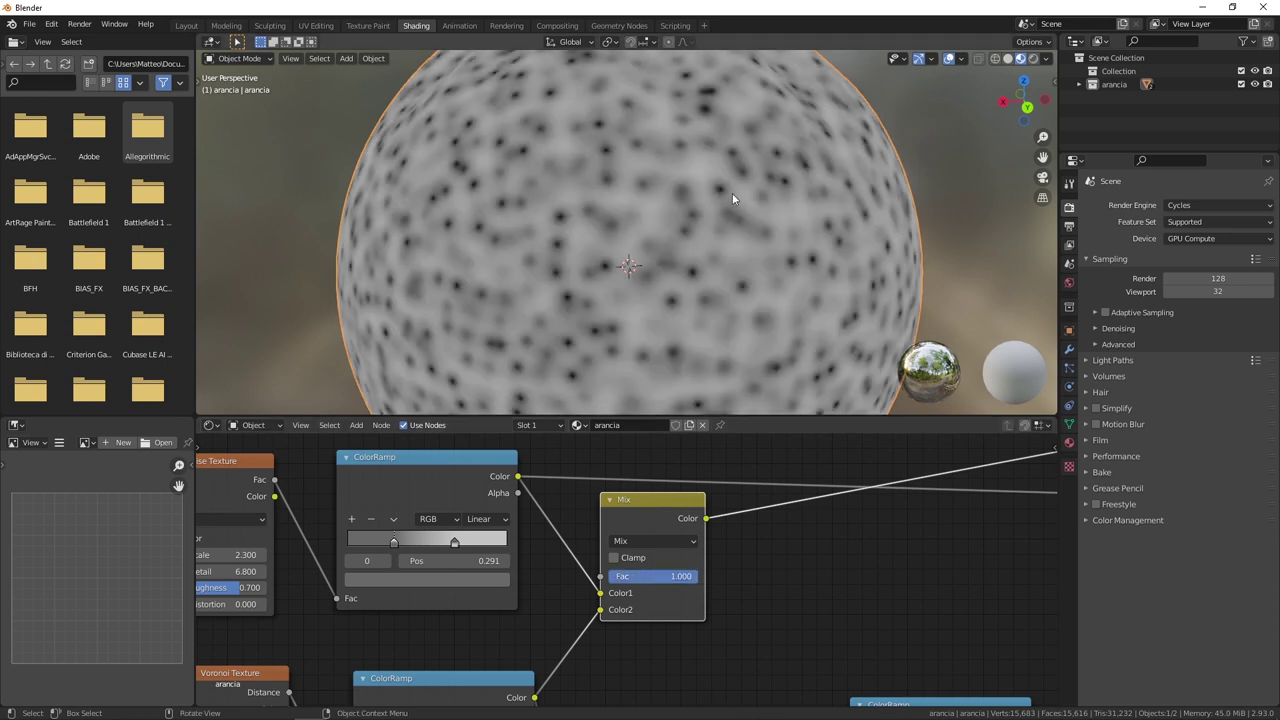
click(676, 577)
text(.5)
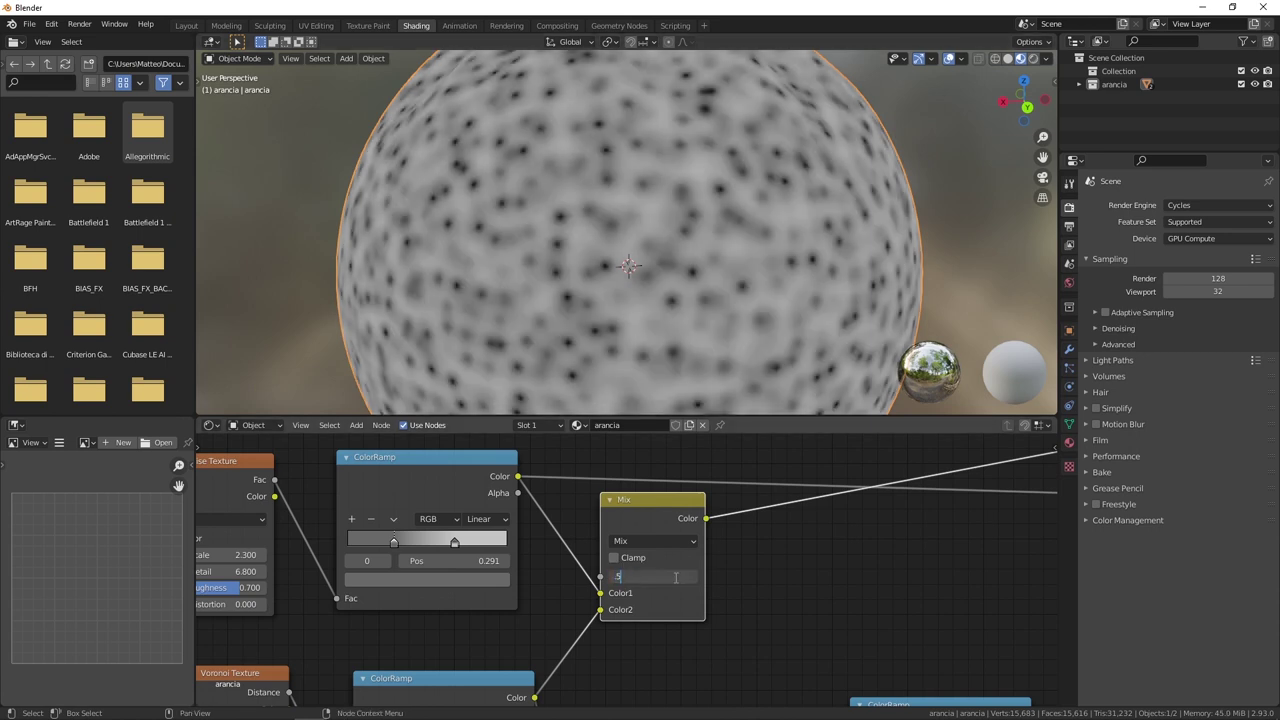
key(Return)
scroll(507, 158, down, 3)
scroll(585, 231, up, 2)
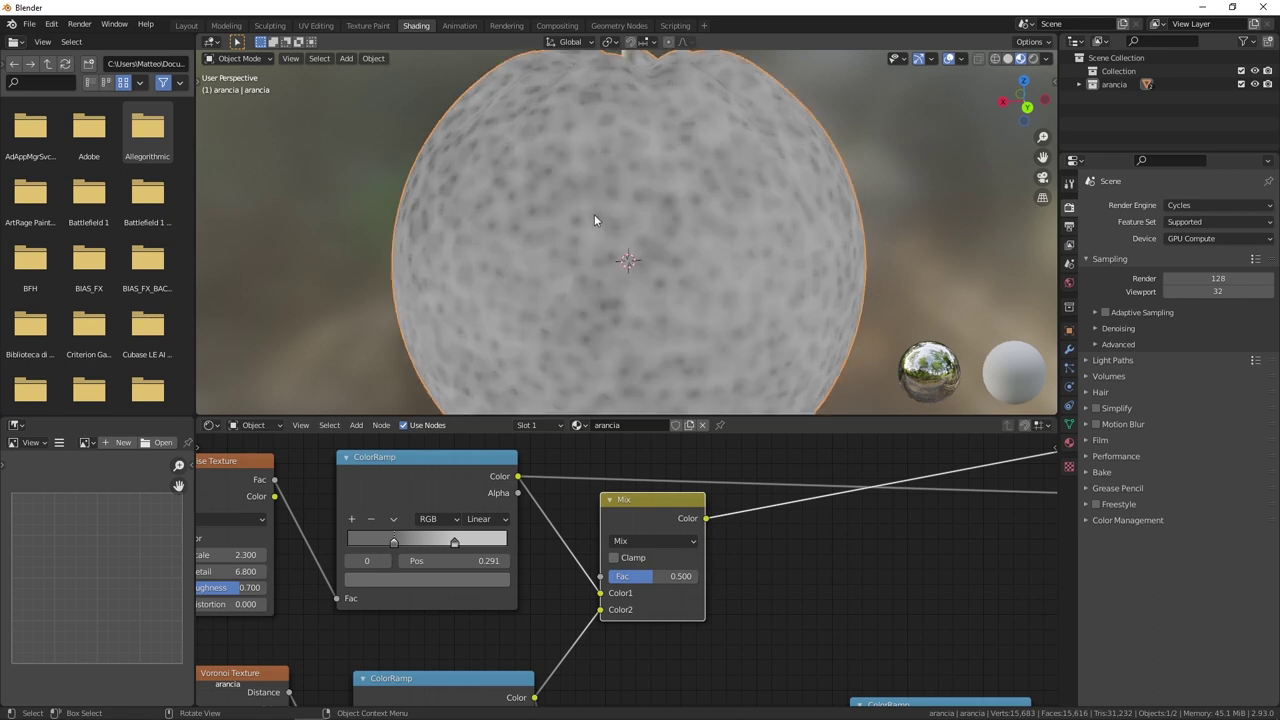
click(678, 540)
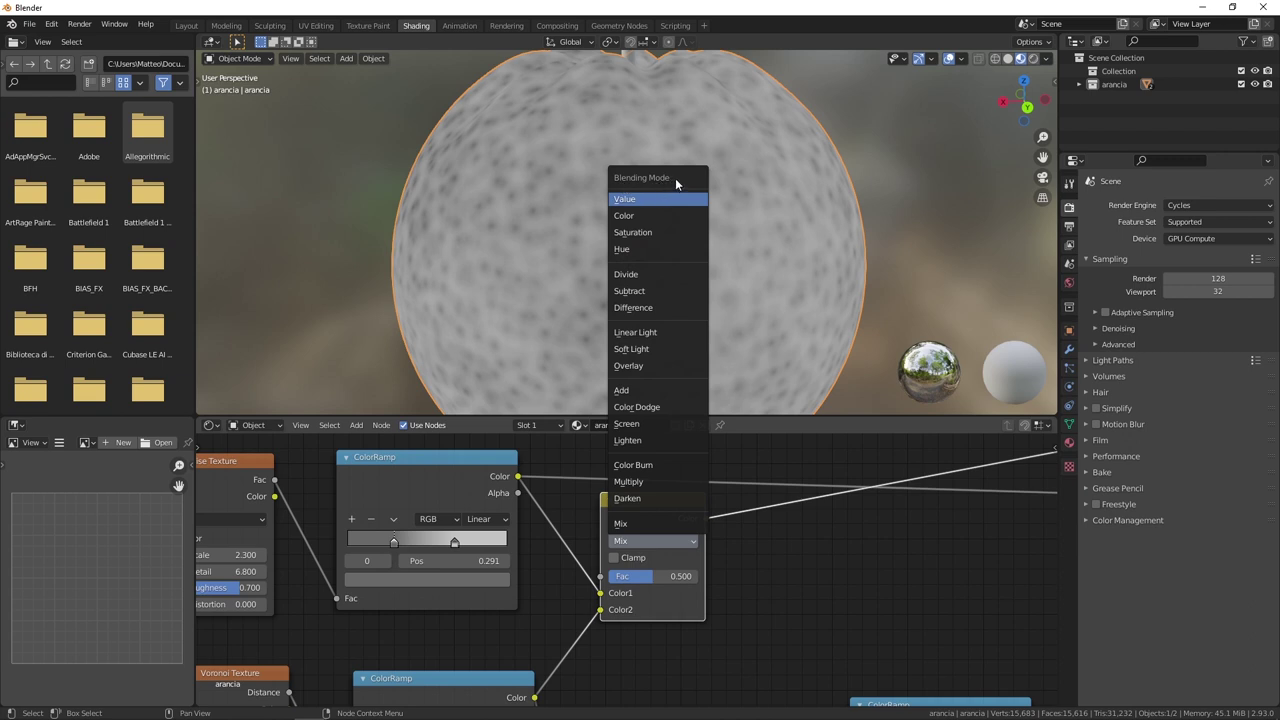
Try the Darken, Multiply, Color Burn and Lighten blends, settling on Multiply.
click(660, 498)
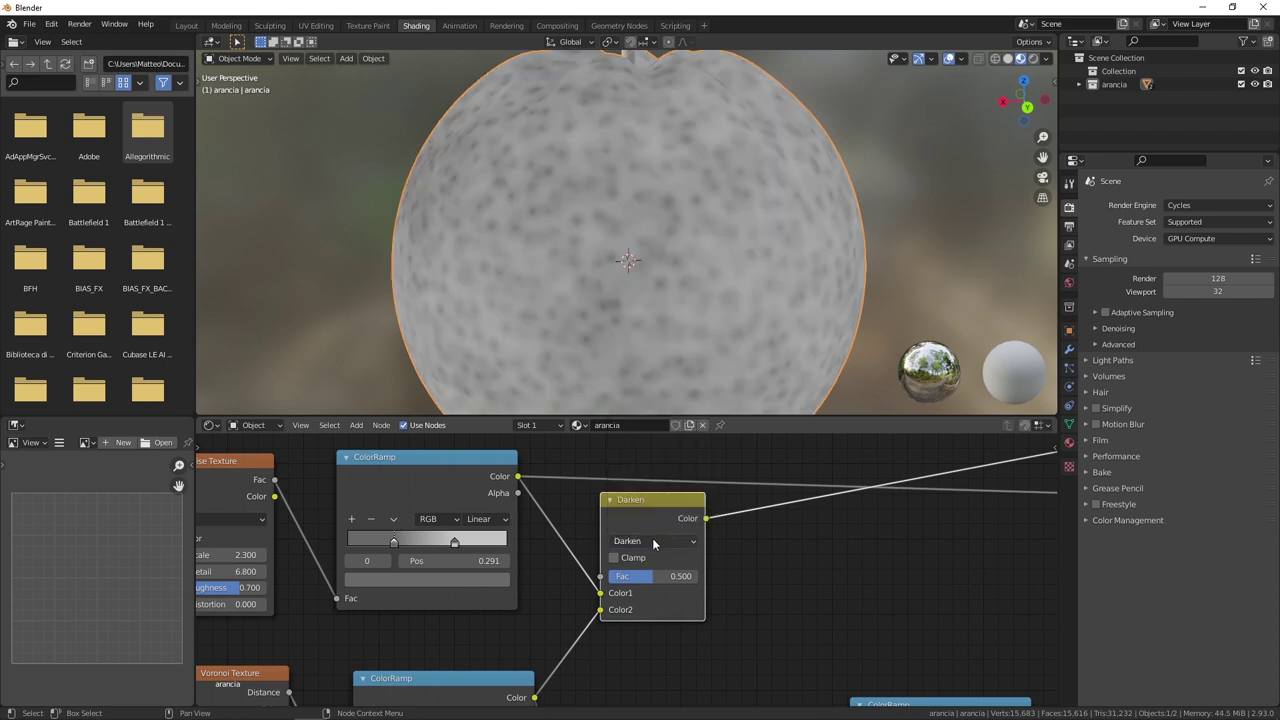
click(652, 538)
click(656, 476)
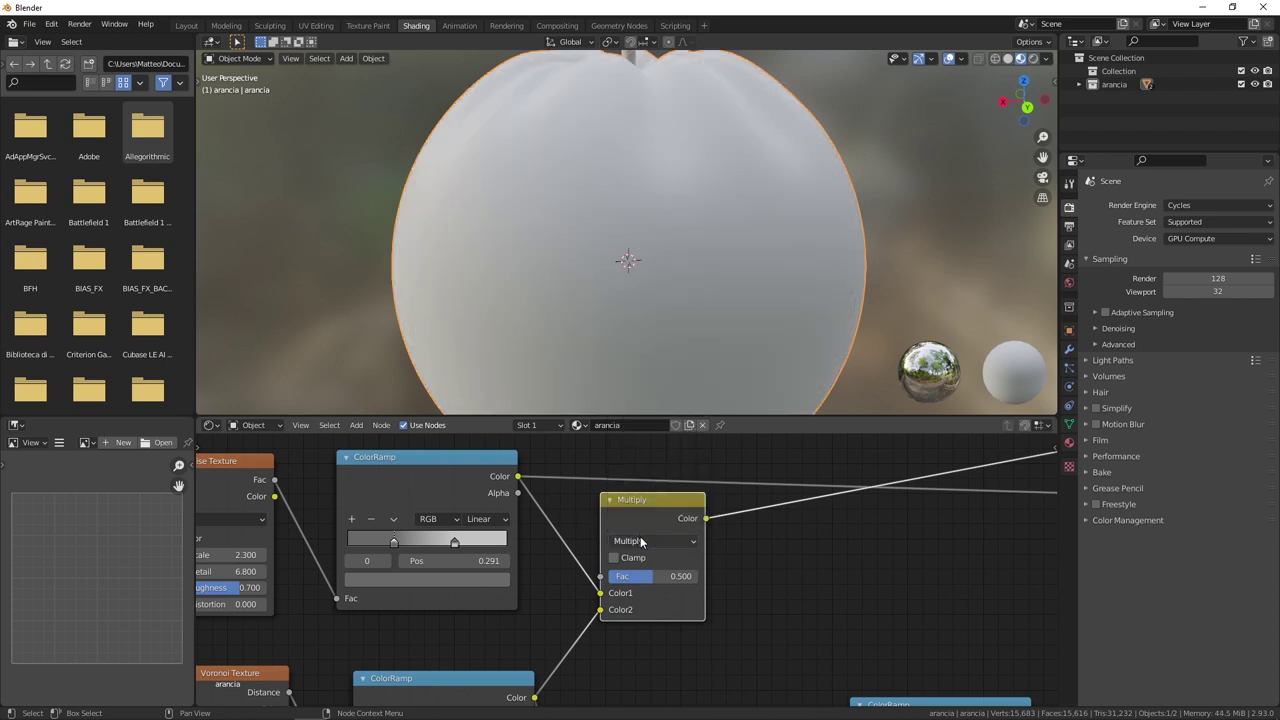
click(640, 538)
click(650, 465)
click(648, 543)
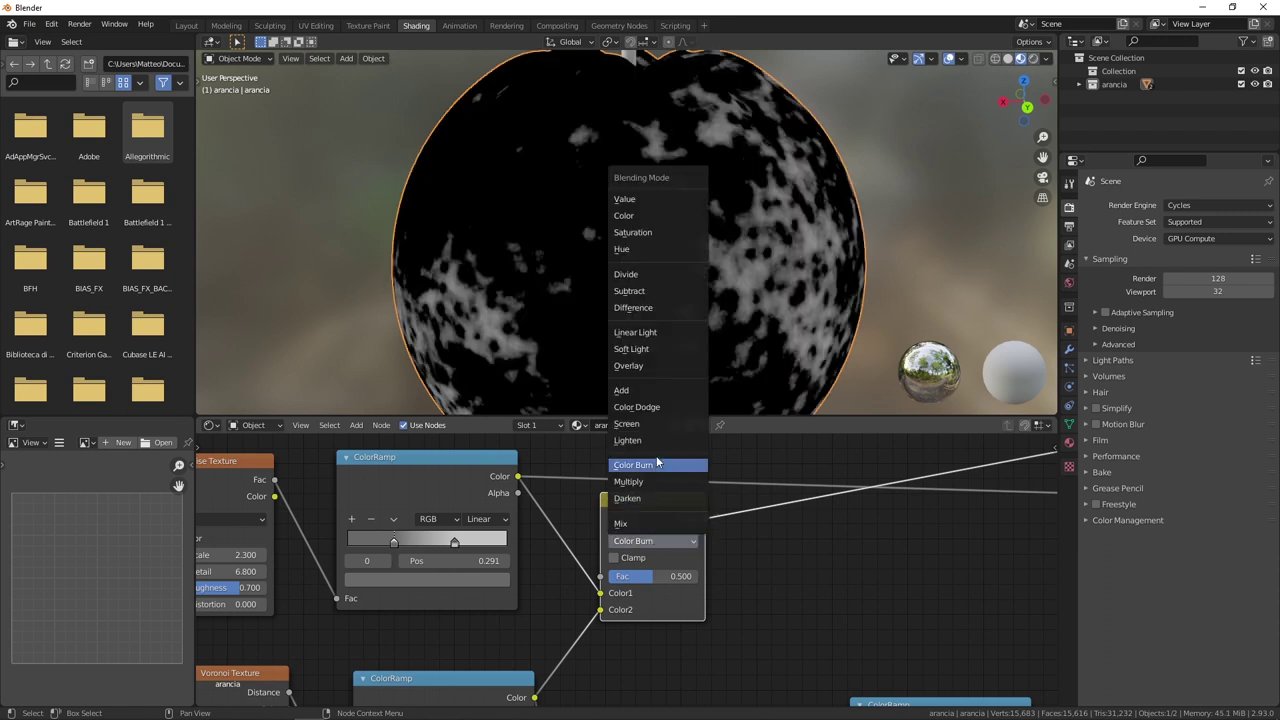
click(652, 442)
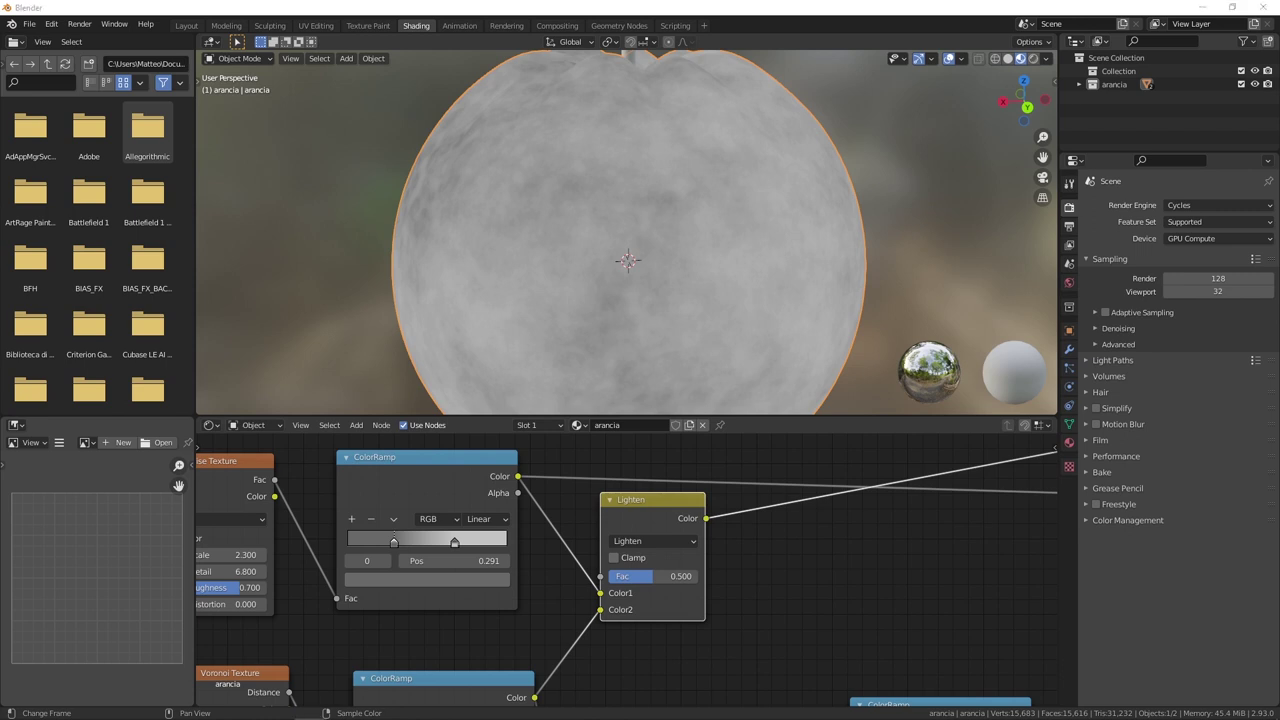
click(661, 541)
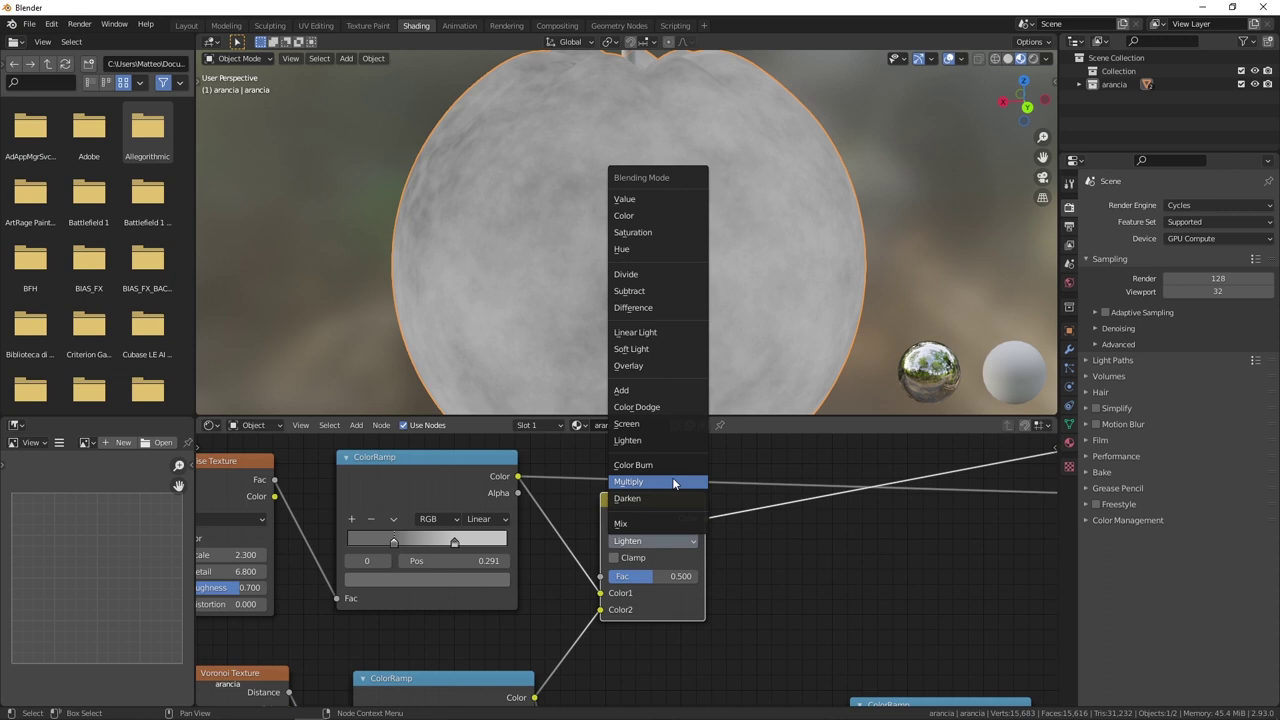
click(672, 481)
Inspect the orange from below, then select the noise and lower ColorRamp nodes.
scroll(644, 294, down, 3)
scroll(637, 255, up, 2)
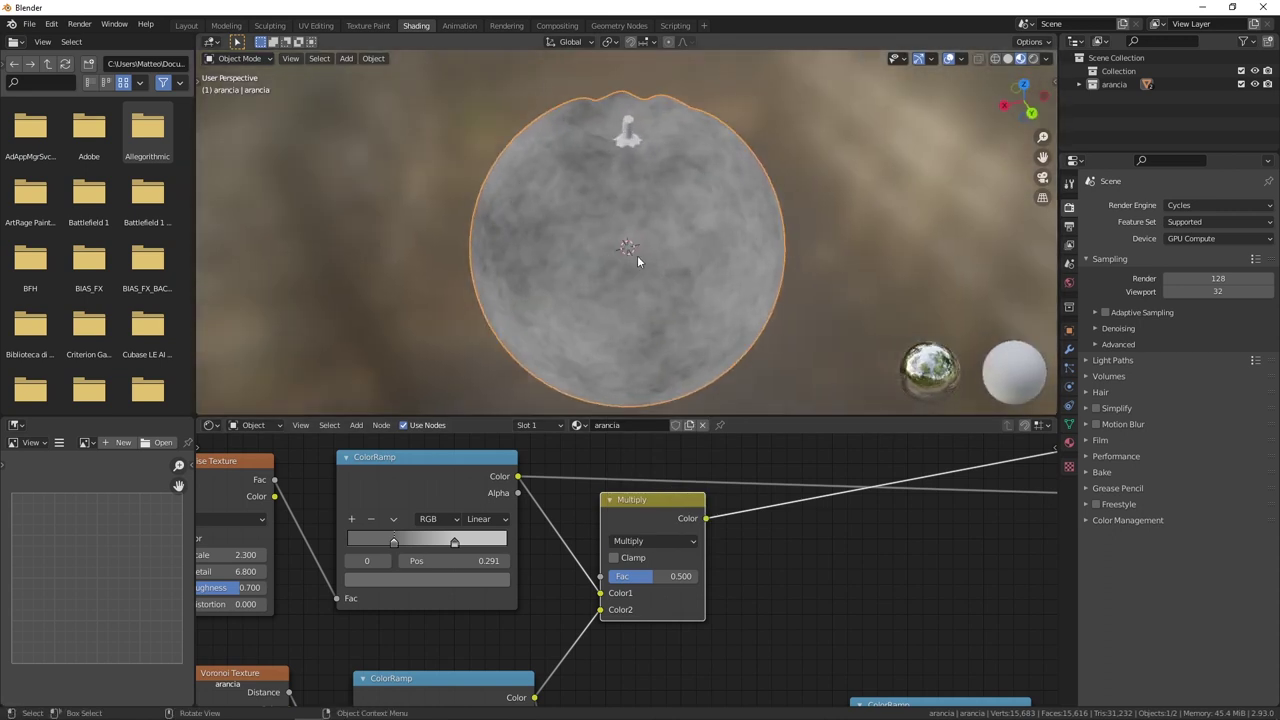
scroll(648, 249, up, 3)
middle_drag(649, 297, 663, 265)
scroll(660, 271, down, 3)
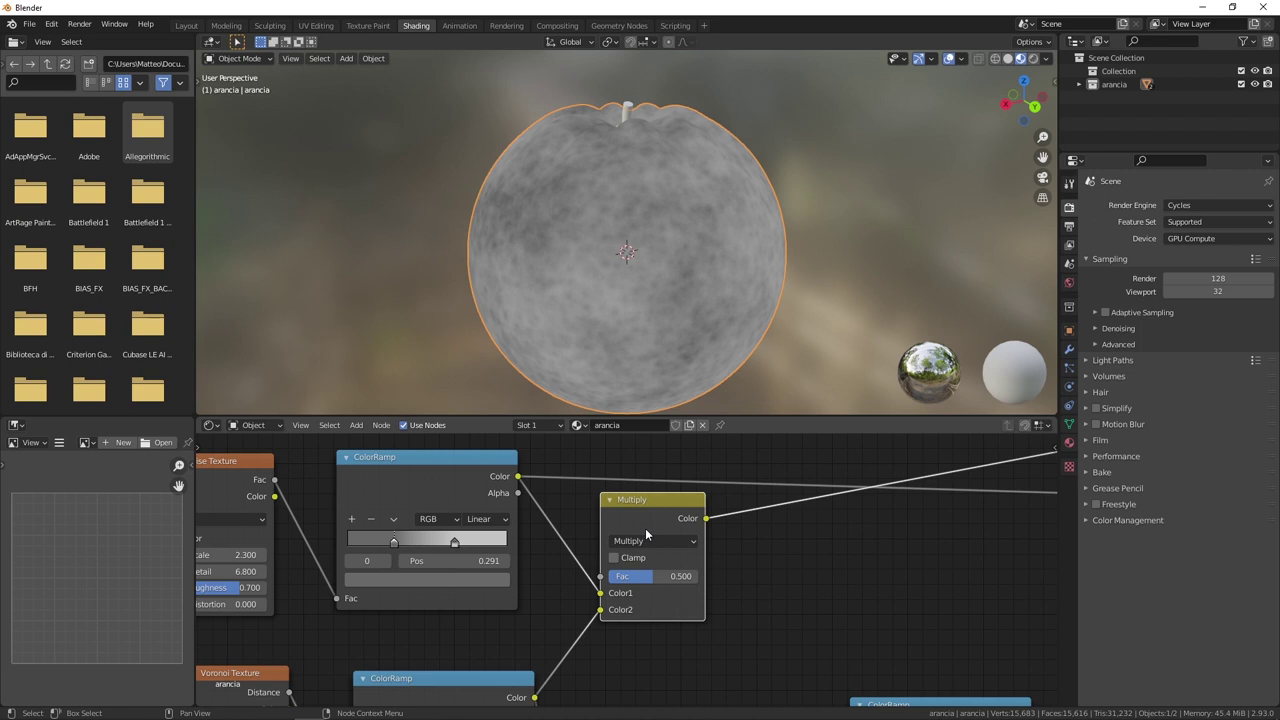
scroll(645, 528, down, 1)
click(397, 491)
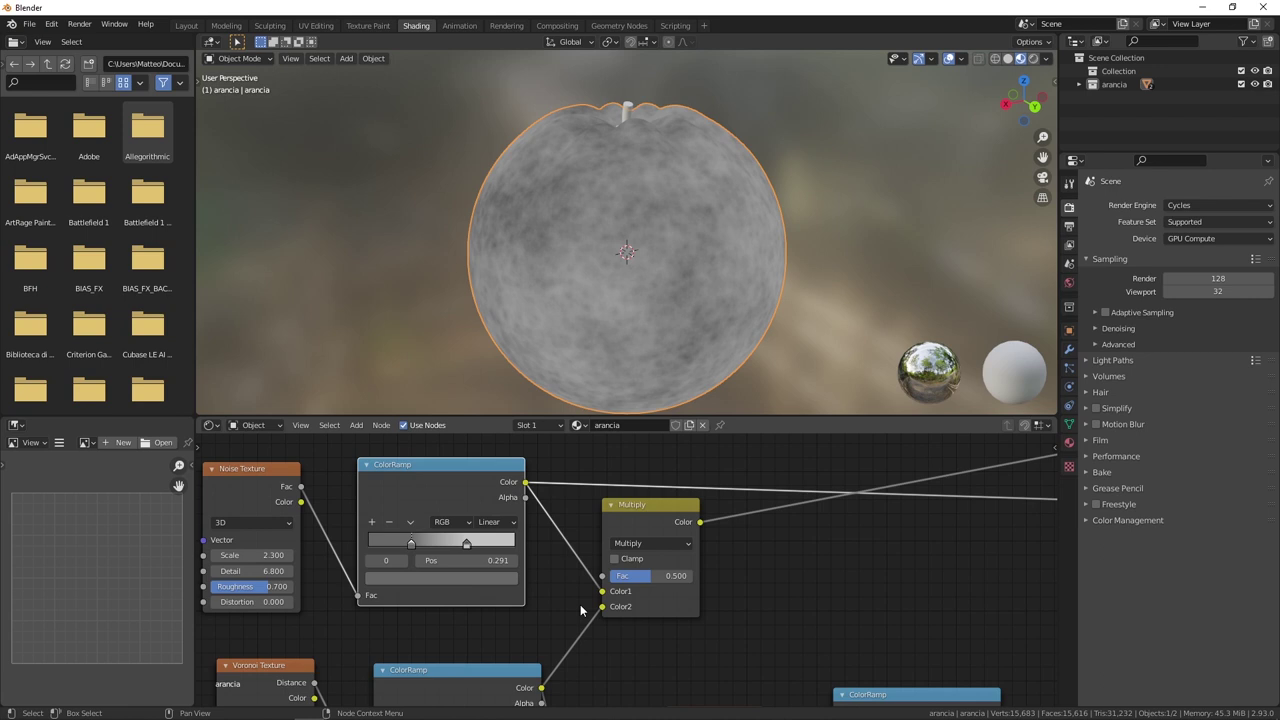
scroll(580, 604, down, 2)
click(558, 555)
ctrl+scroll(590, 548, down, 2)
scroll(627, 541, up, 2)
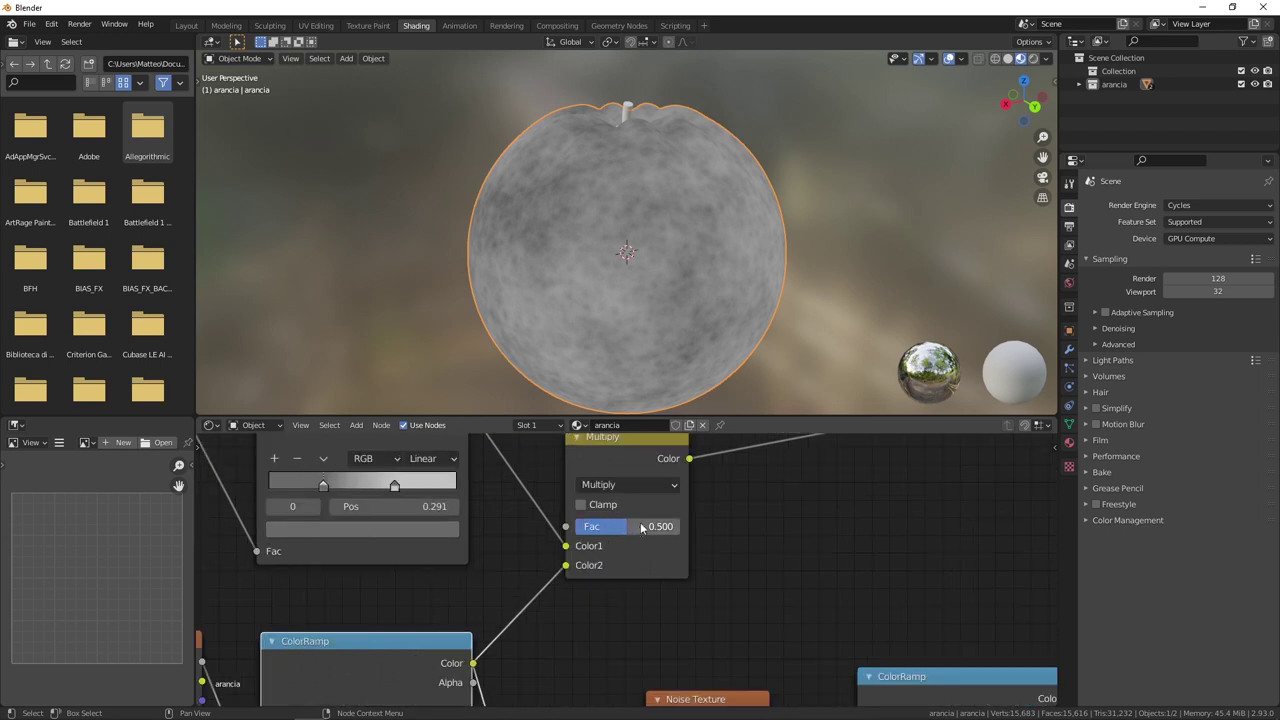
Set the Multiply node's factor to 1.000.
click(628, 533)
text(1)
key(Return)
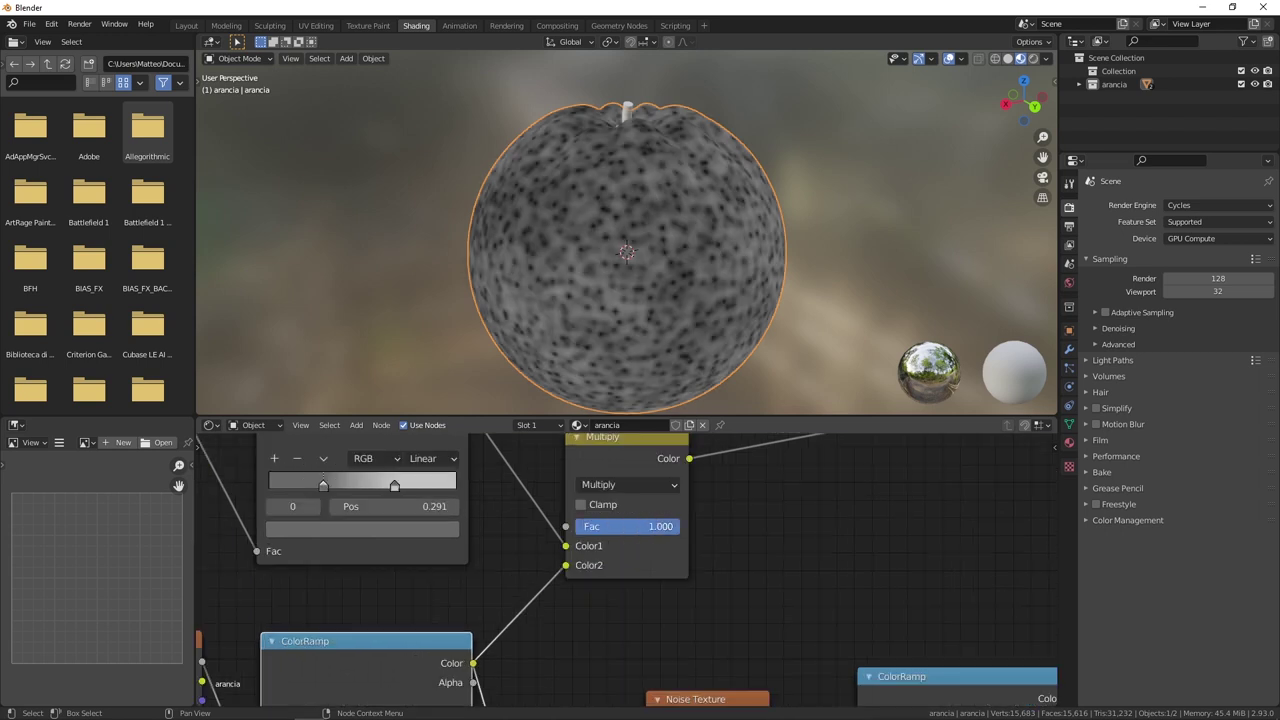
middle_drag(626, 160, 636, 197)
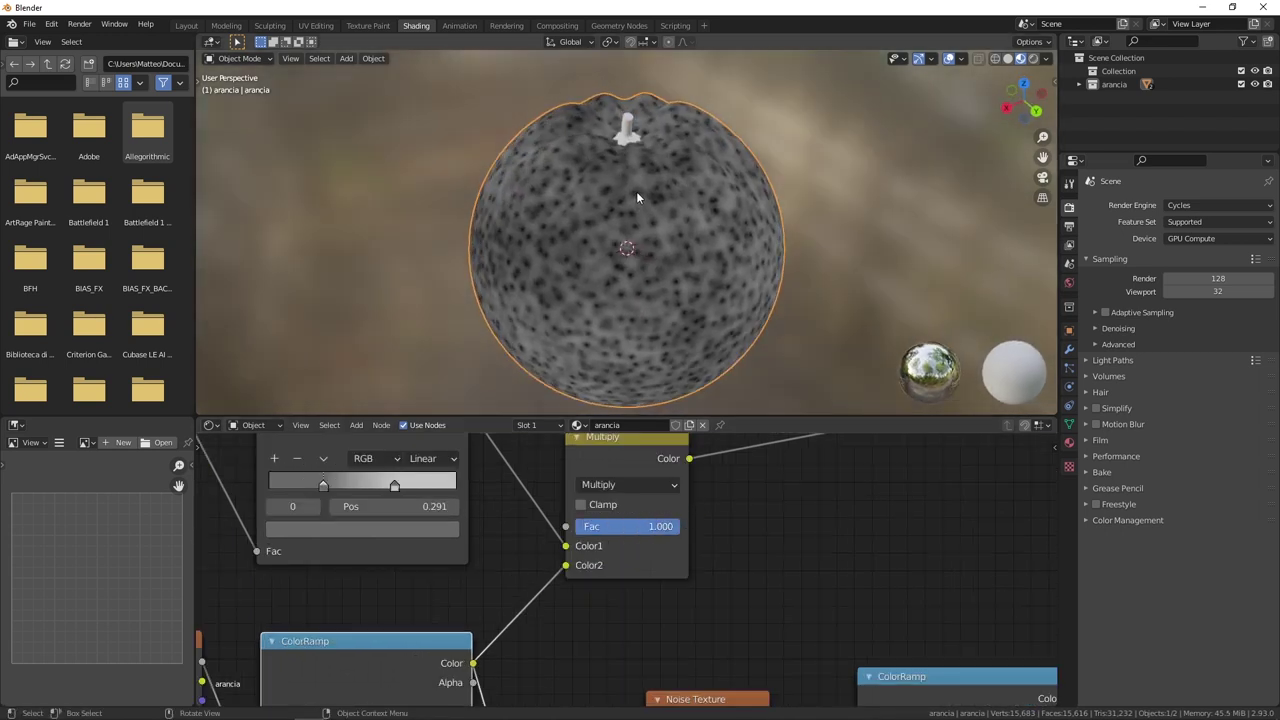
scroll(594, 254, up, 2)
scroll(600, 223, up, 2)
scroll(583, 196, up, 2)
middle_drag(586, 208, 599, 204)
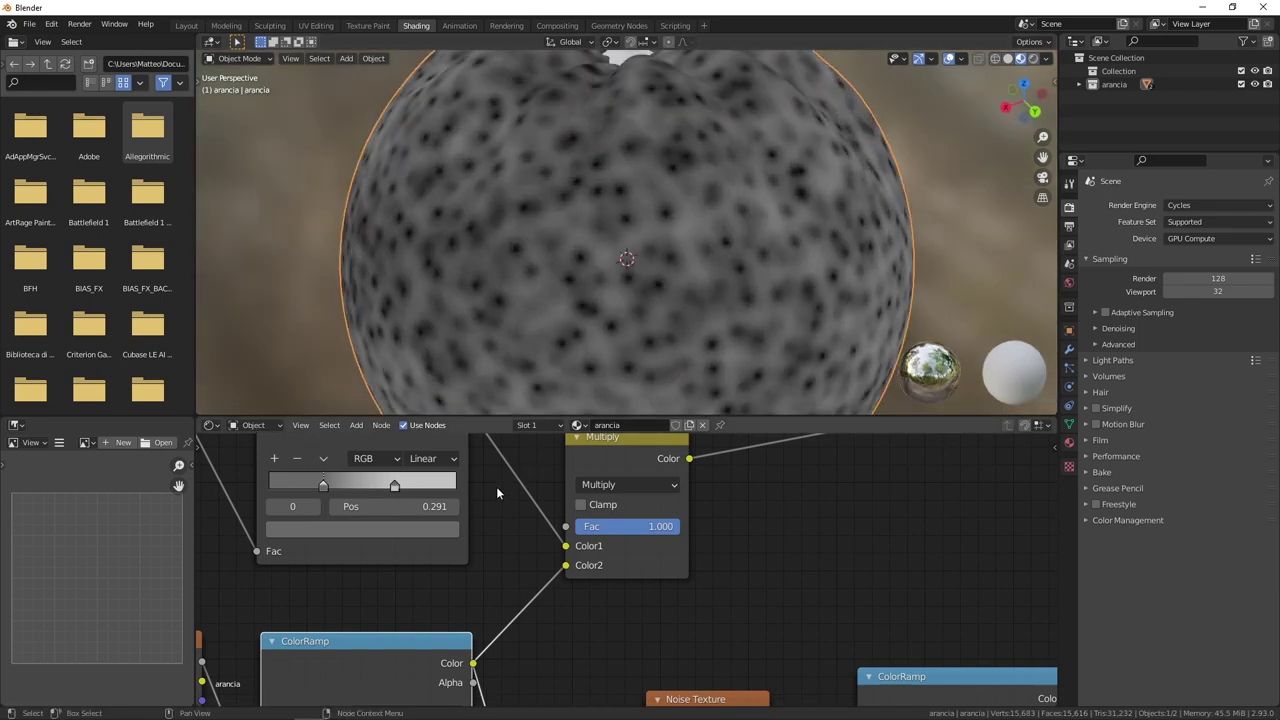
middle_drag(459, 455, 491, 514)
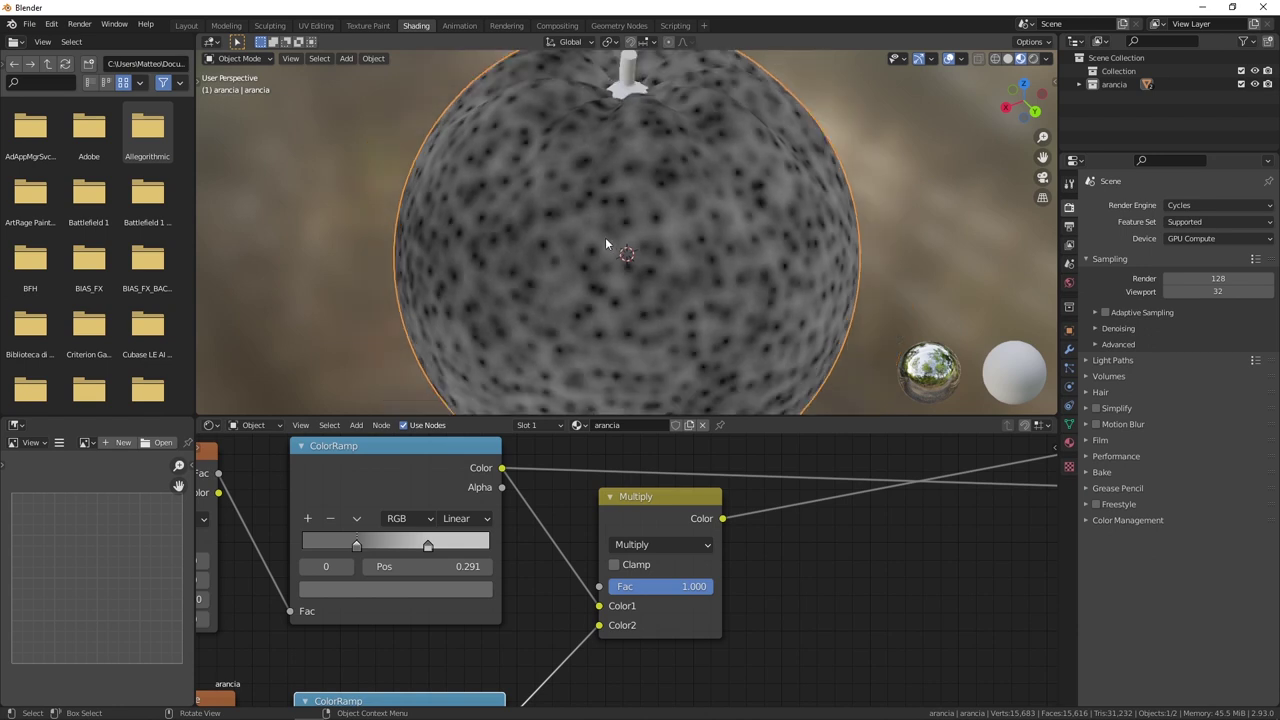
Preview the lower ColorRamp on the orange.
middle_drag(612, 294, 665, 217)
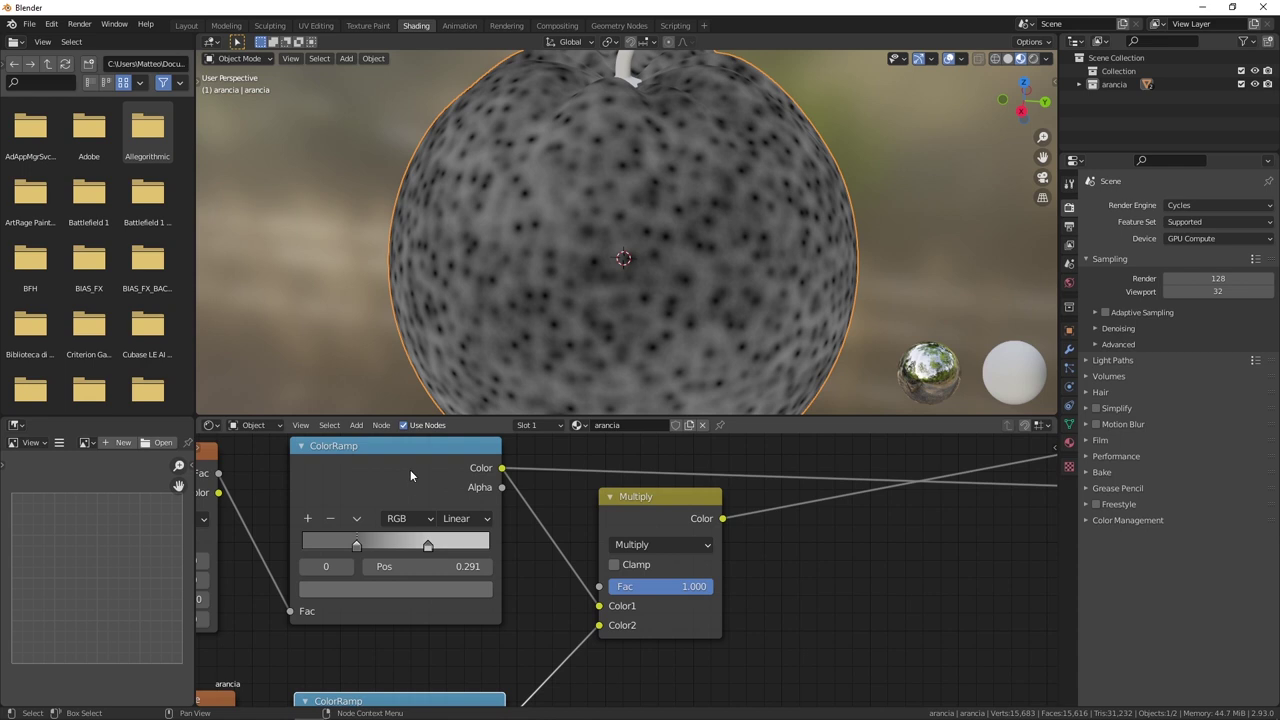
scroll(526, 360, down, 2)
scroll(550, 470, down, 1)
middle_drag(553, 482, 620, 403)
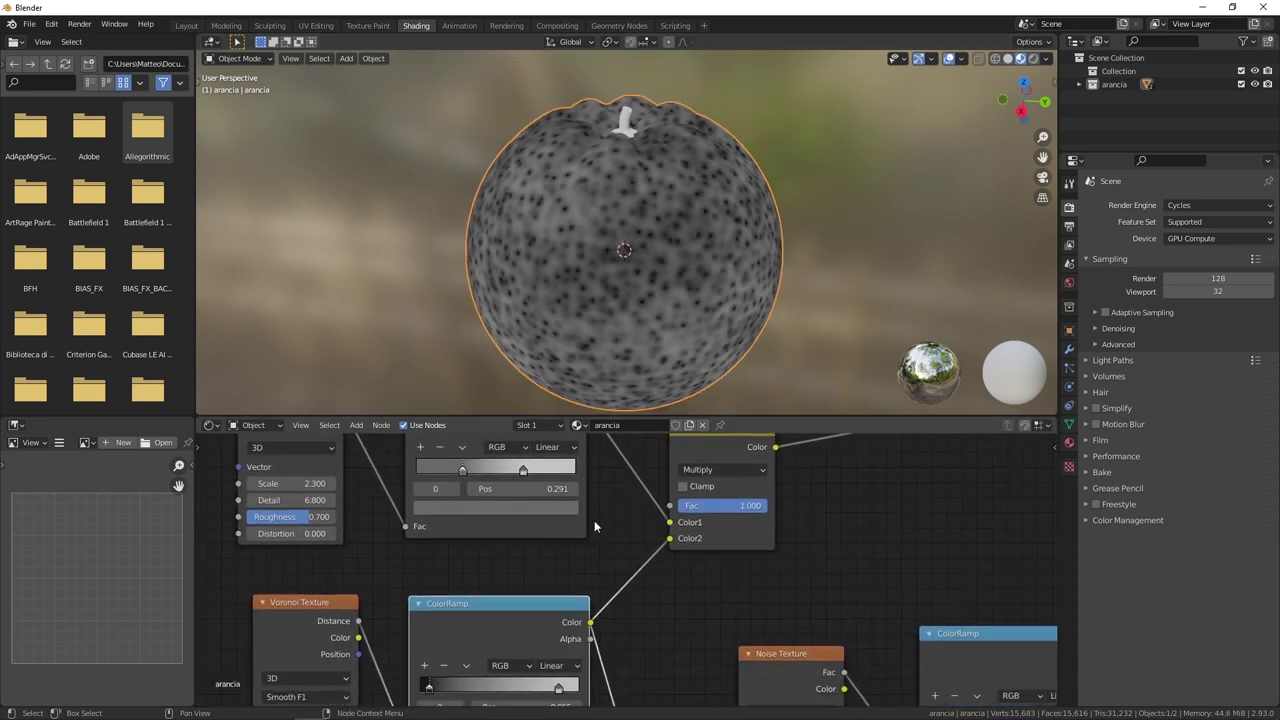
ctrl+shift+click(517, 612)
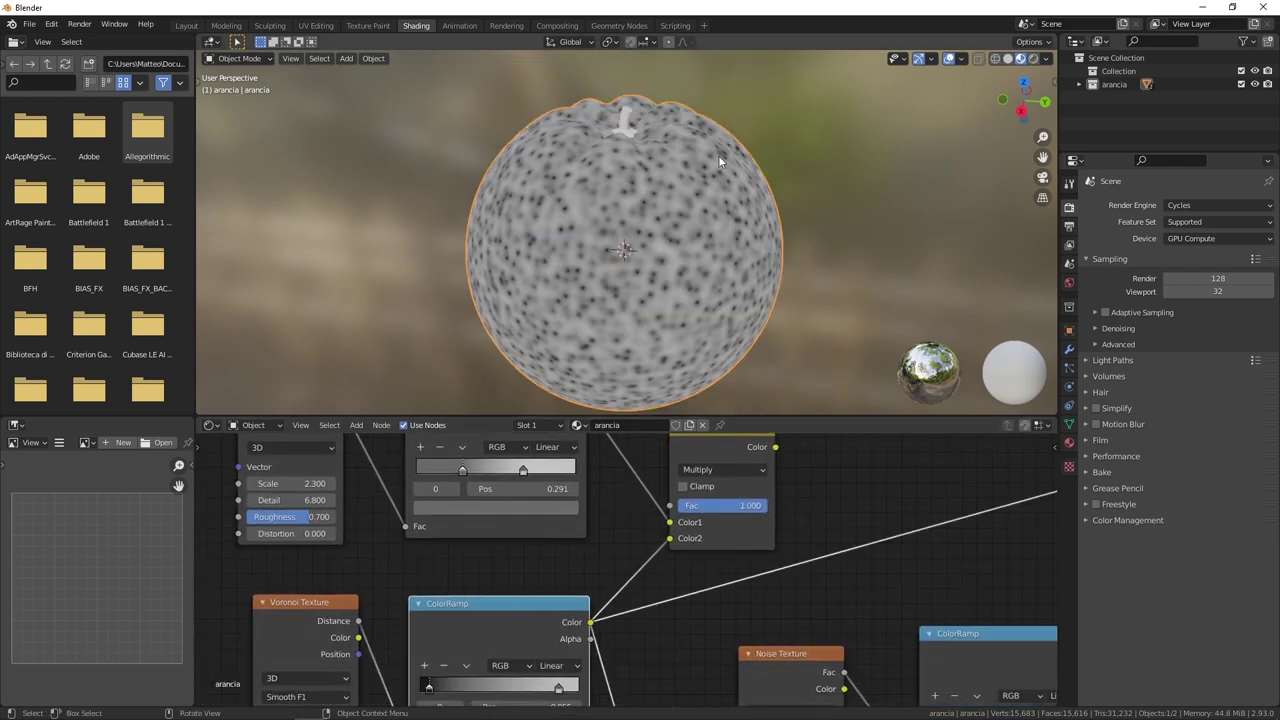
Preview the noise ColorRamp, then the Multiply result, on the orange.
scroll(617, 186, up, 3)
scroll(606, 169, up, 1)
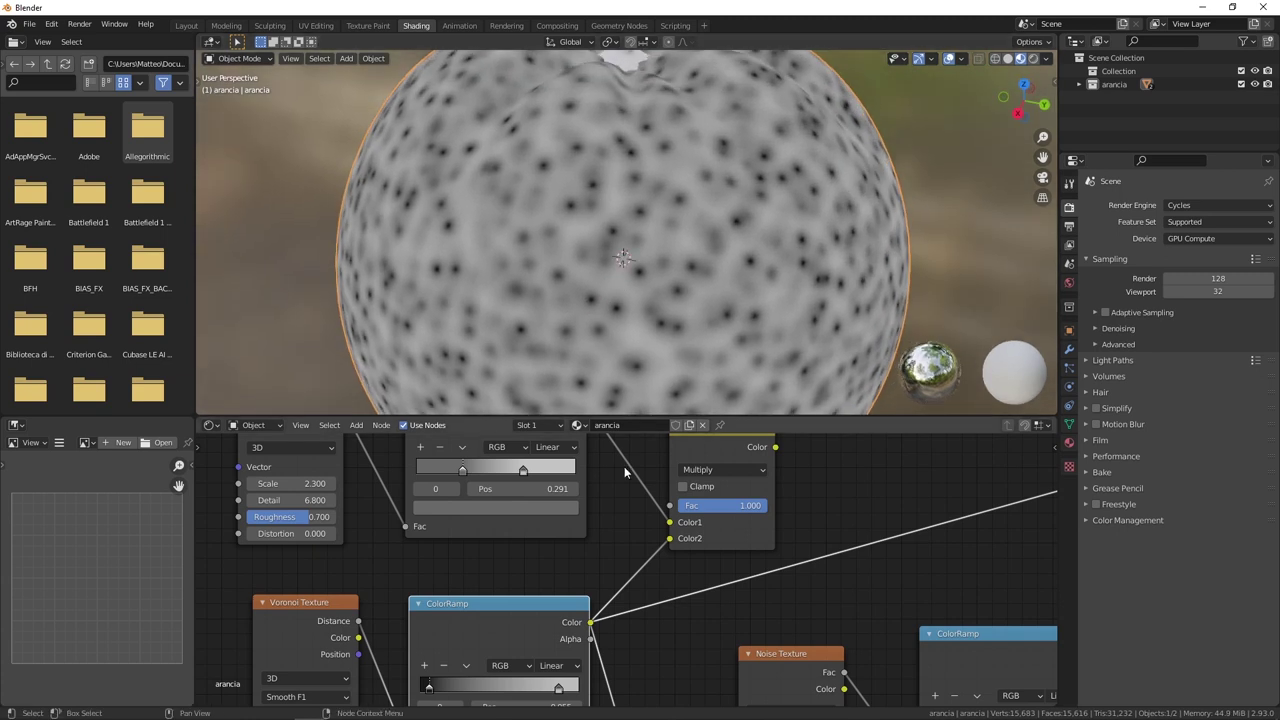
middle_drag(621, 497, 588, 556)
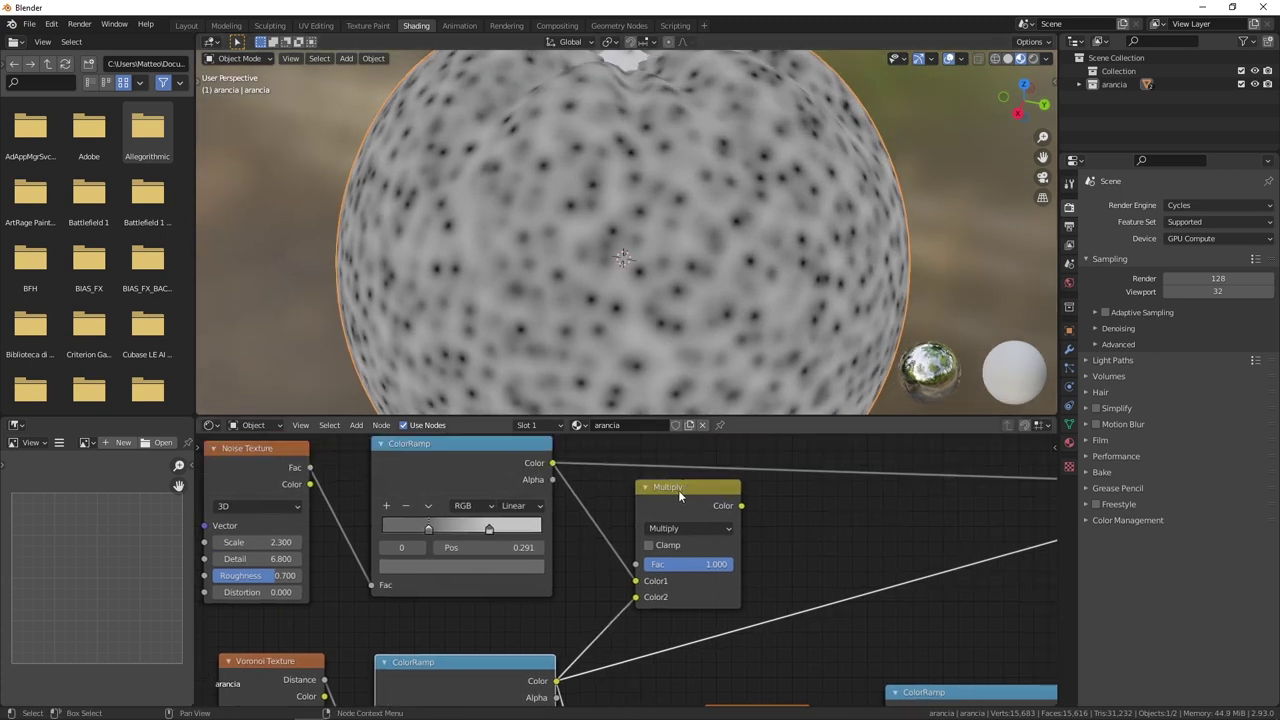
scroll(570, 160, up, 1)
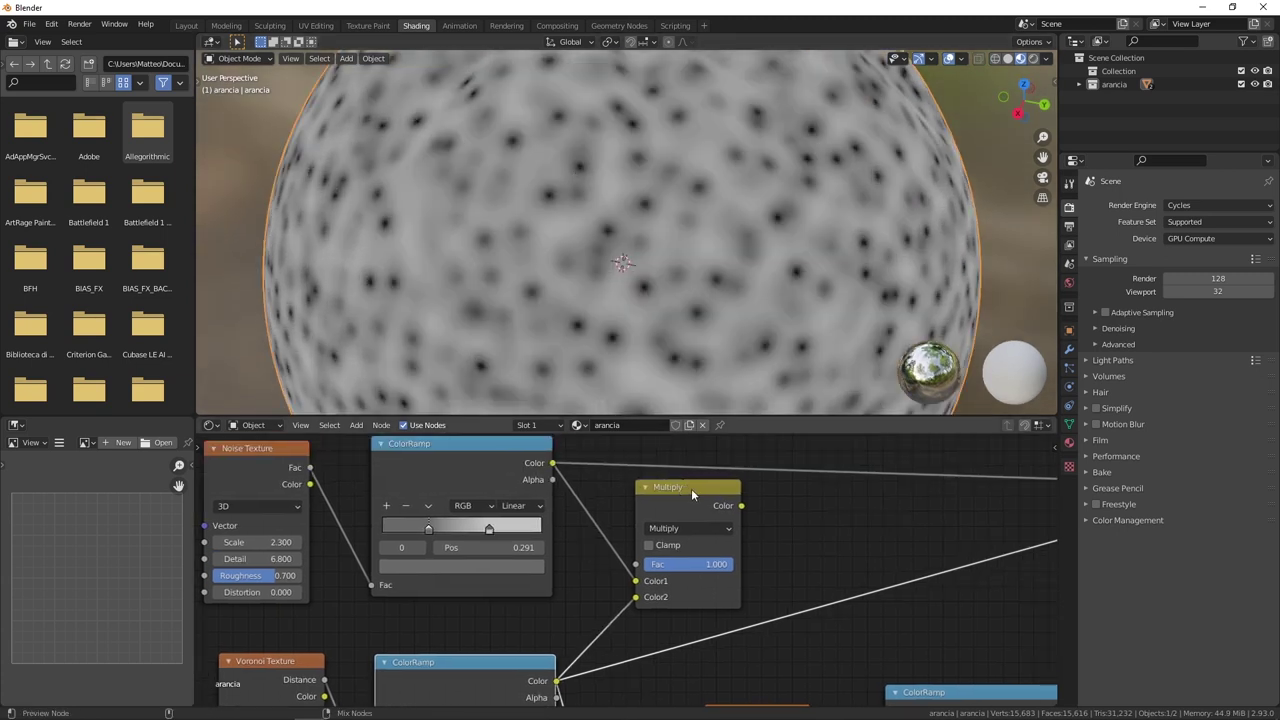
middle_drag(330, 527, 399, 539)
middle_drag(562, 192, 605, 202)
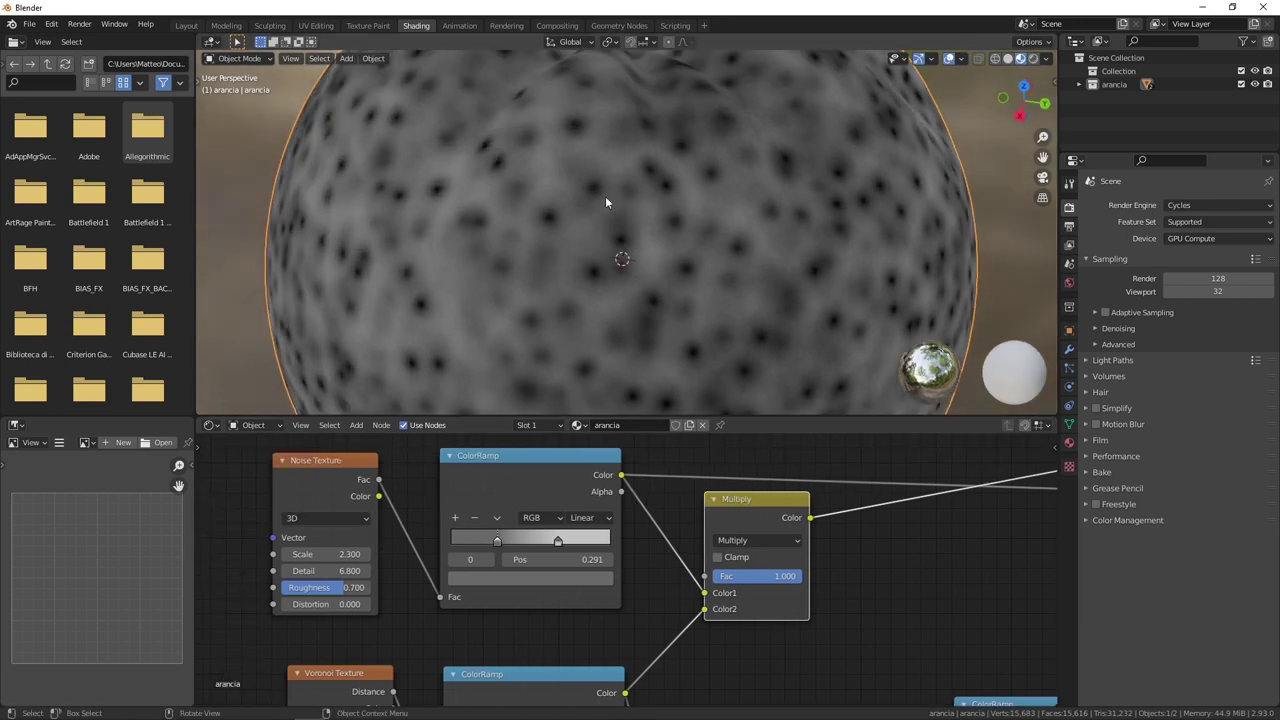
scroll(550, 178, down, 2)
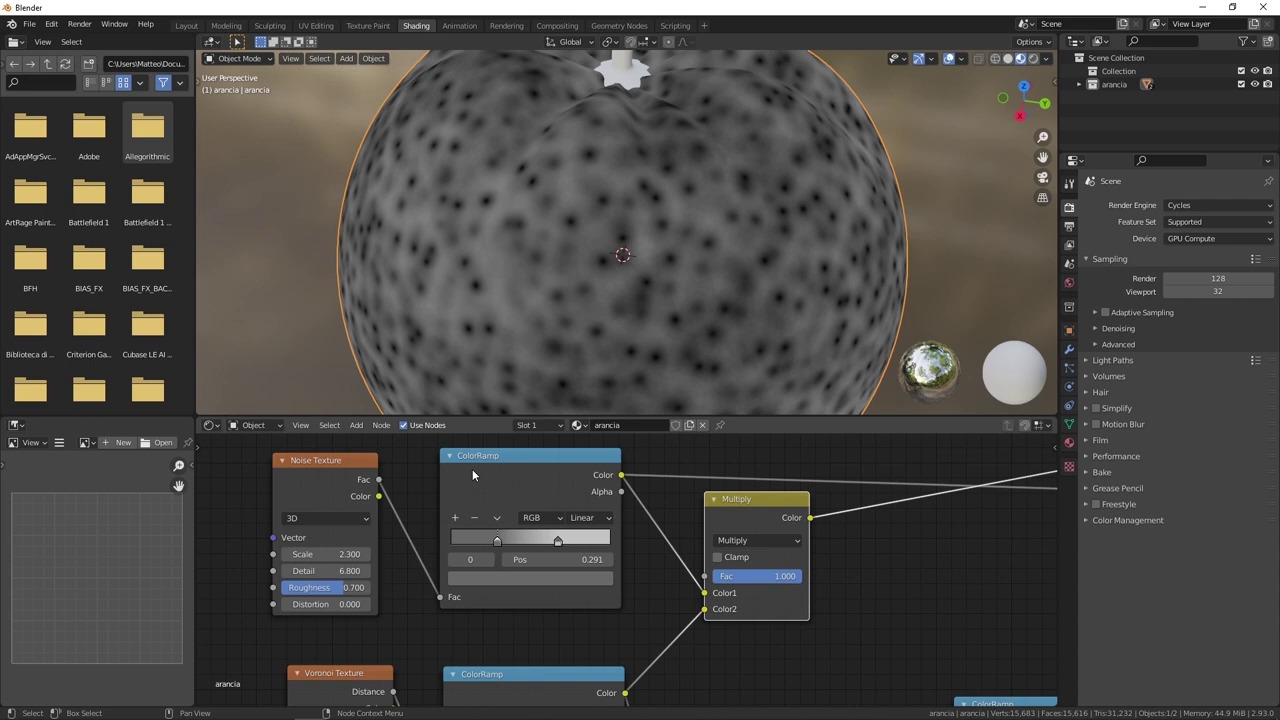
ctrl+shift+click(481, 468)
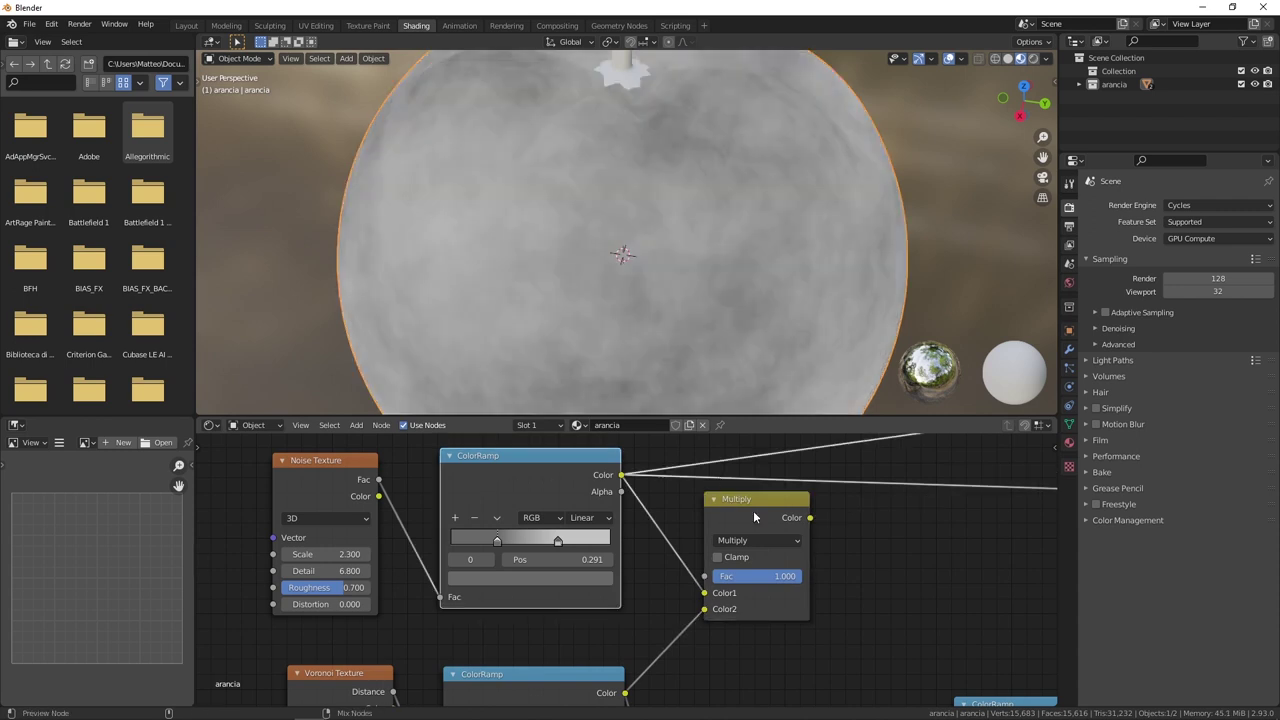
ctrl+shift+click(753, 517)
scroll(659, 180, down, 1)
scroll(553, 512, down, 1)
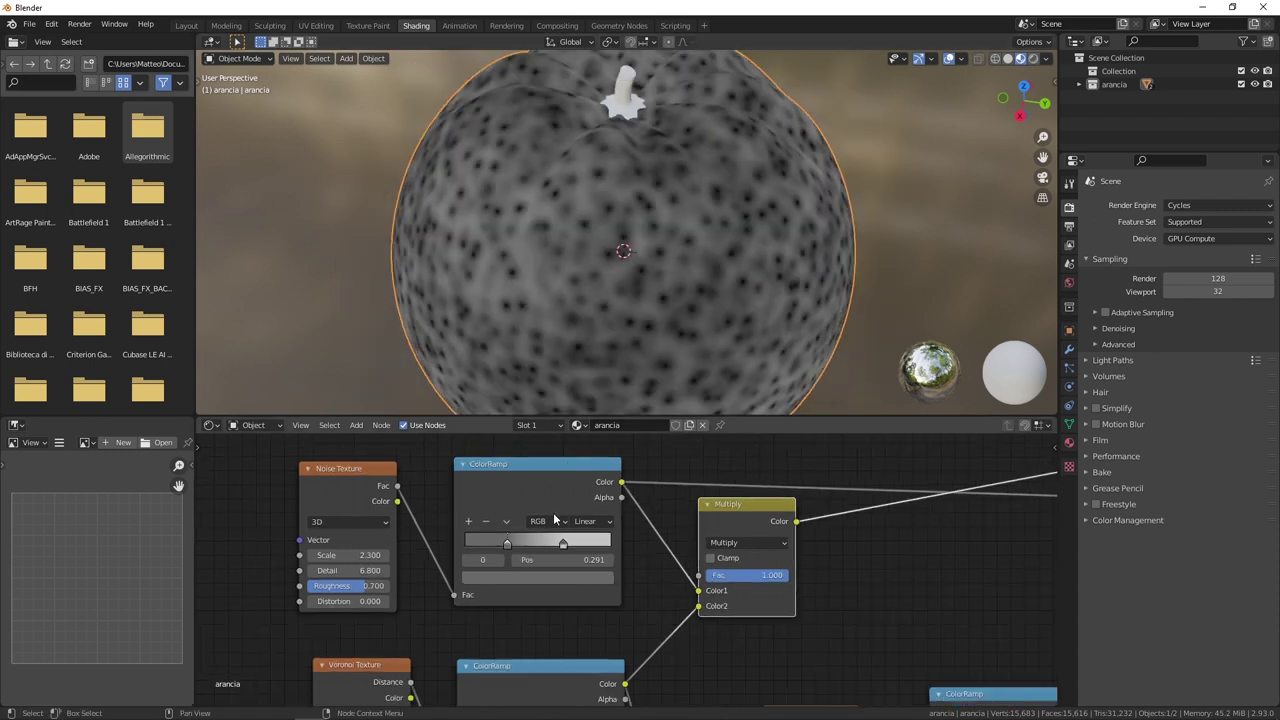
scroll(553, 512, down, 1)
Move the Voronoi Texture node and its ColorRamp further left.
middle_drag(508, 598, 562, 537)
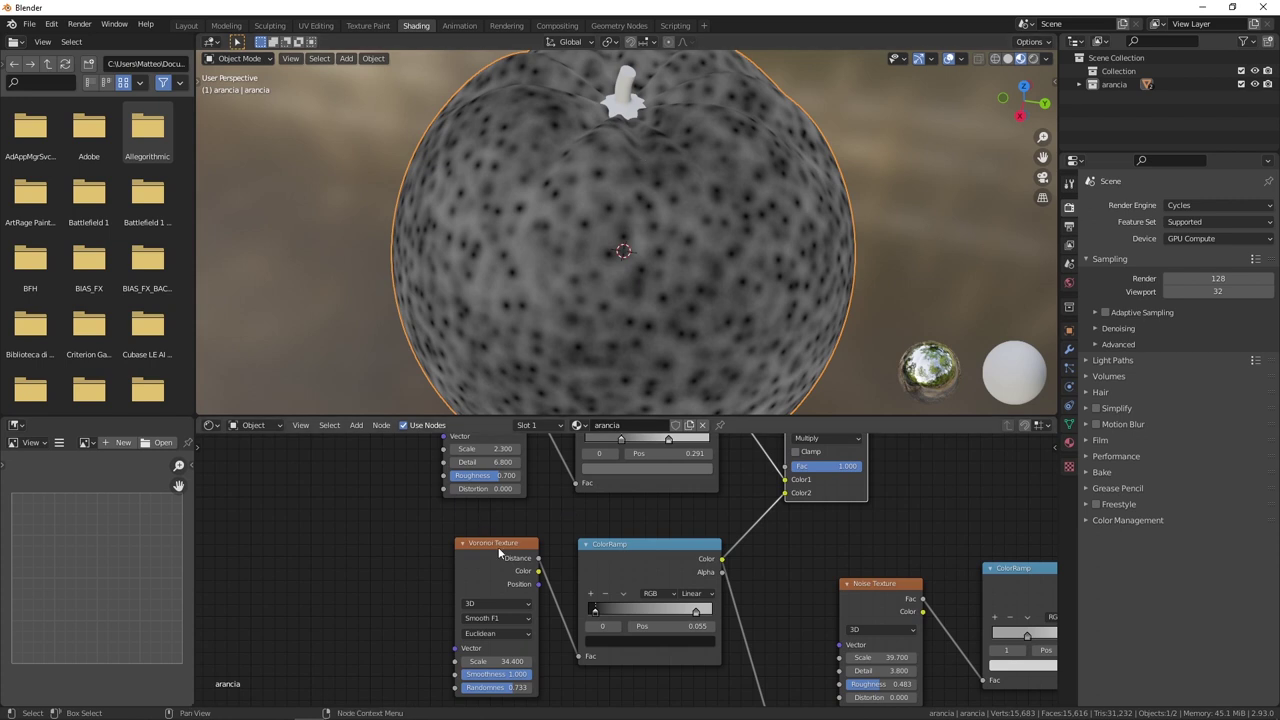
drag(499, 553, 287, 555)
drag(673, 545, 454, 567)
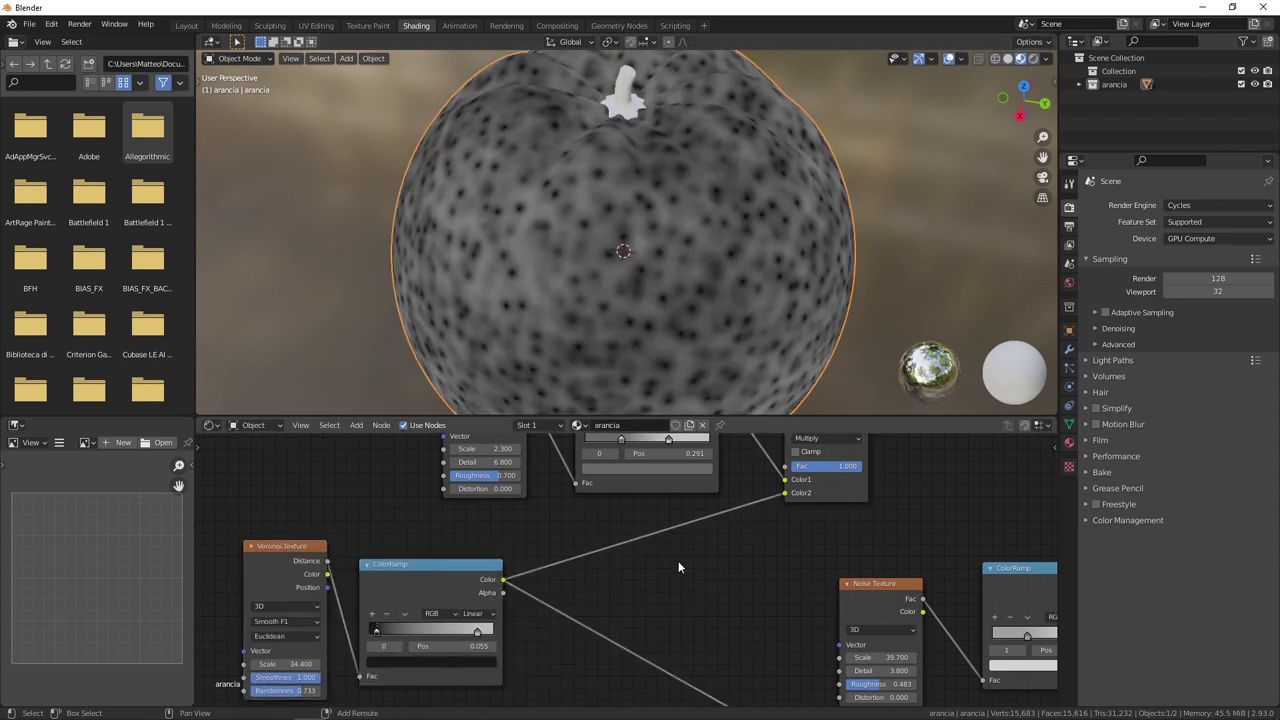
Insert a new ColorRamp after the Voronoi ColorRamp and preview it on the orange.
key(shift+a)
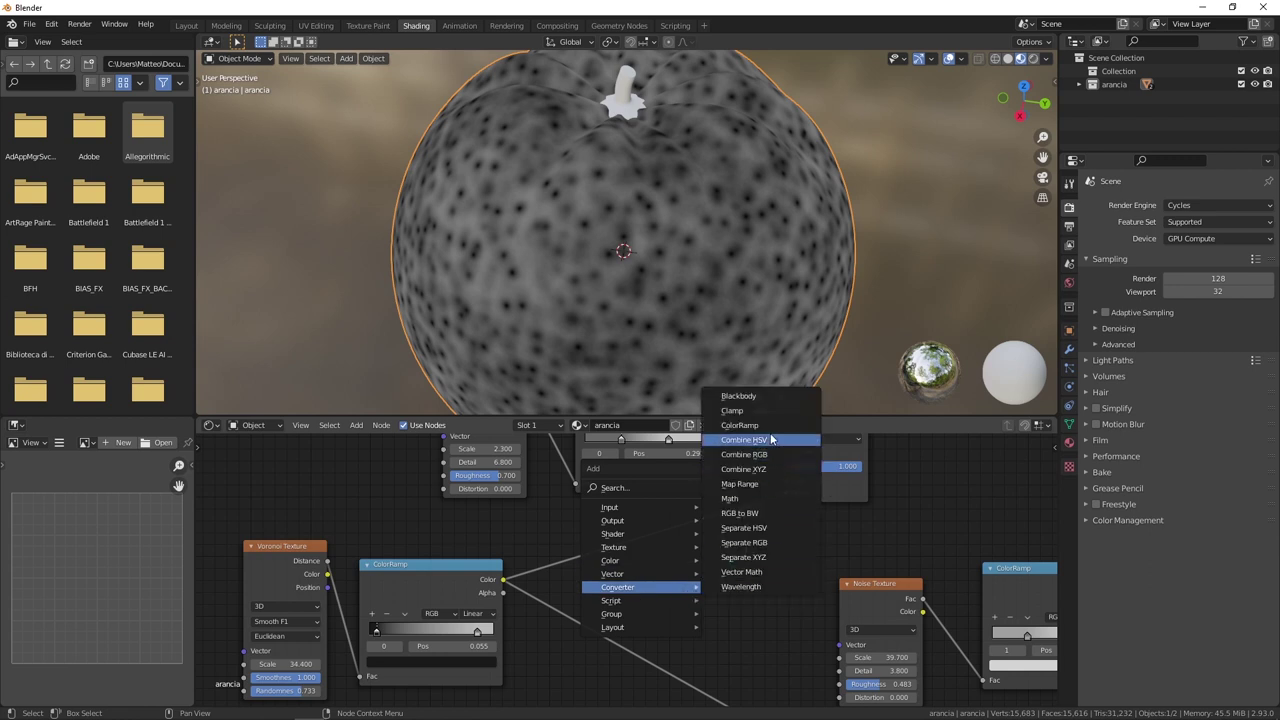
click(740, 425)
click(607, 507)
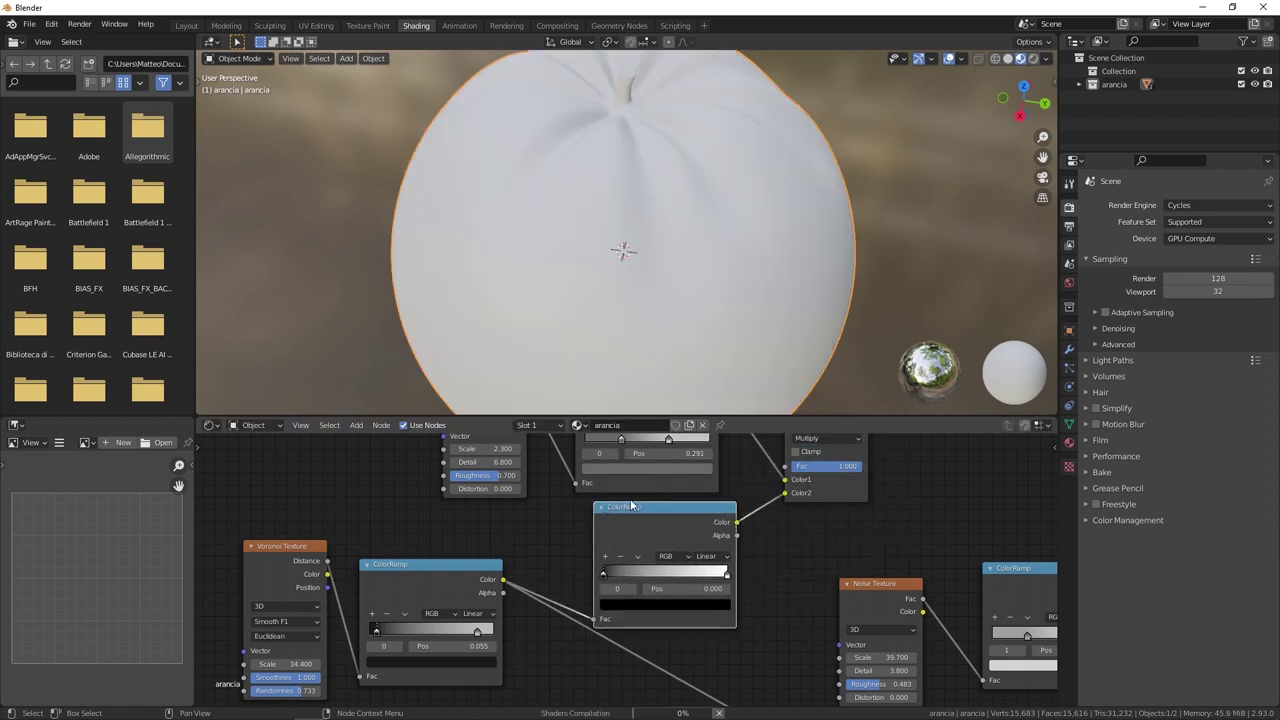
ctrl+shift+click(645, 514)
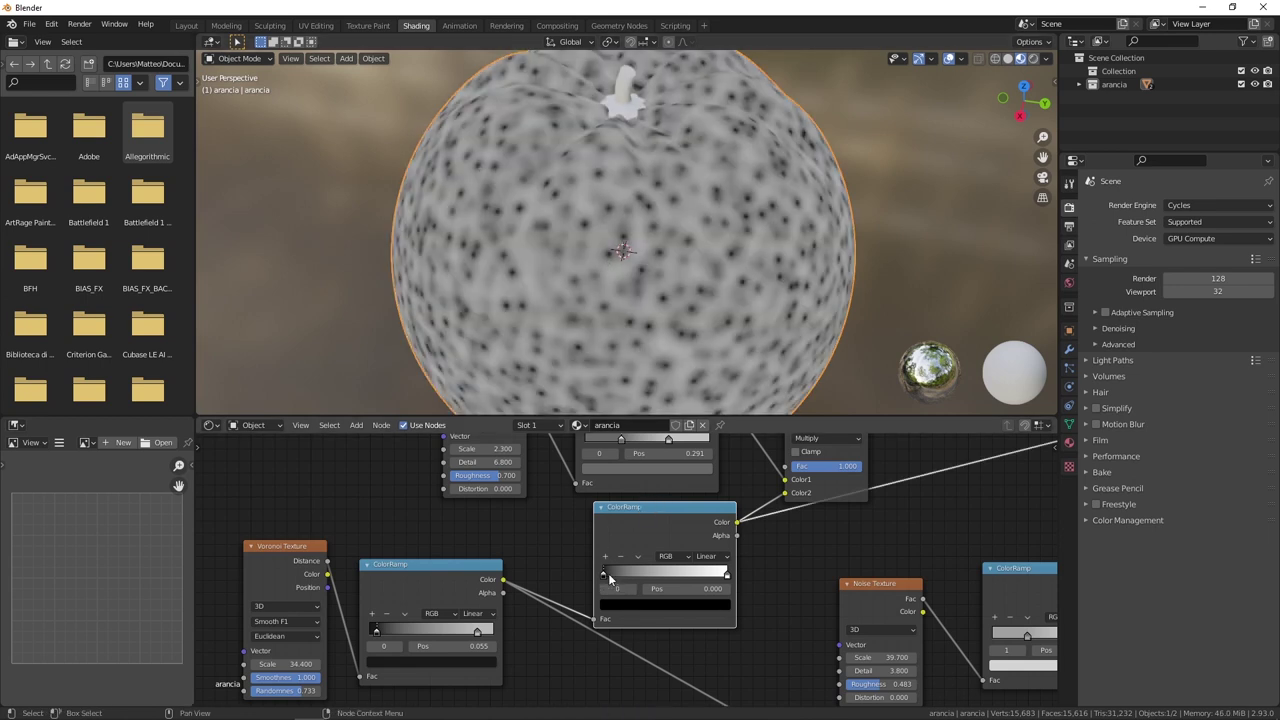
Slide the new ramp's stop to position 0.118 to make the dots small and sparse.
drag(726, 573, 618, 577)
scroll(655, 330, up, 2)
scroll(646, 367, up, 4)
scroll(626, 245, down, 6)
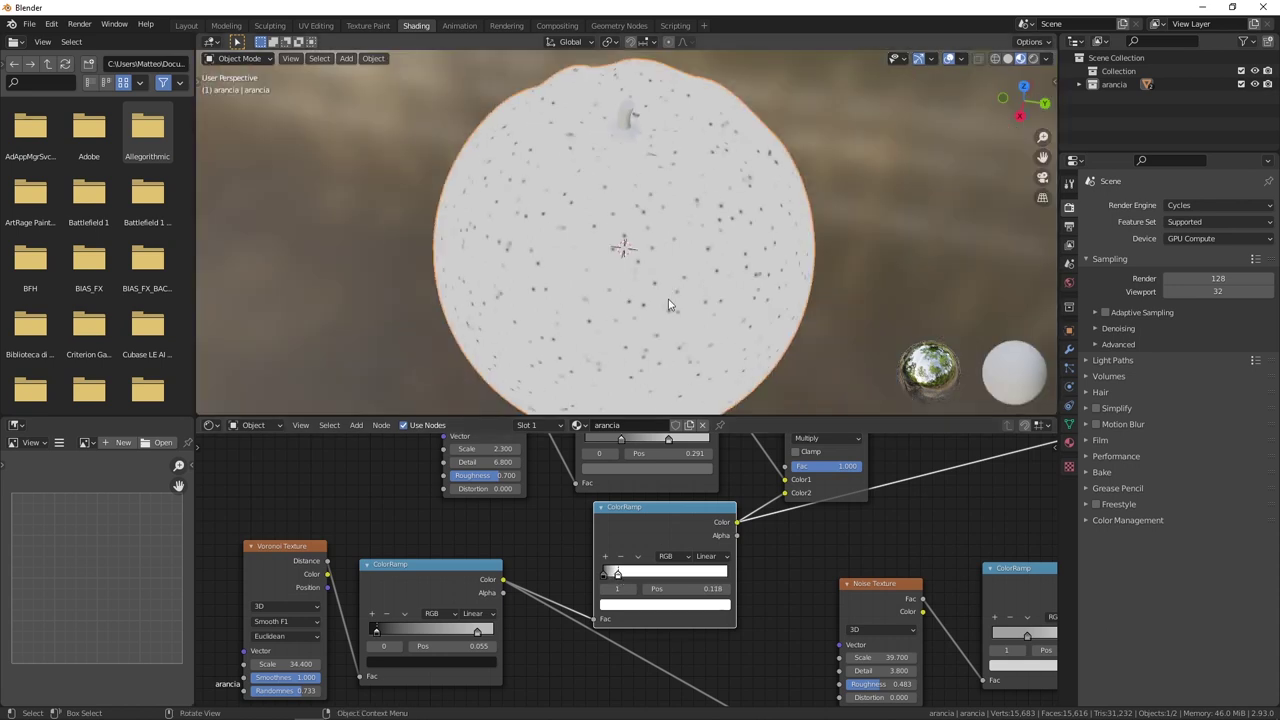
middle_drag(804, 530, 706, 593)
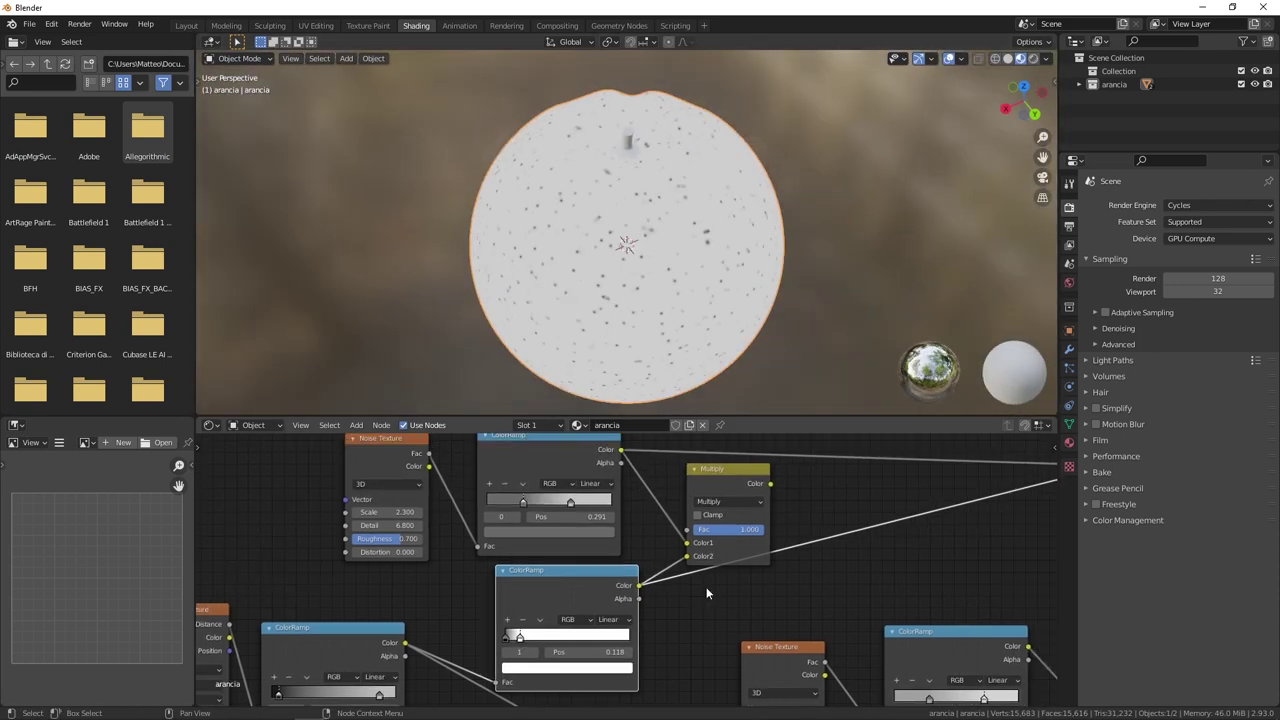
Preview the Multiply result, then the noise ColorRamp and the new dots ColorRamp.
ctrl+shift+click(725, 471)
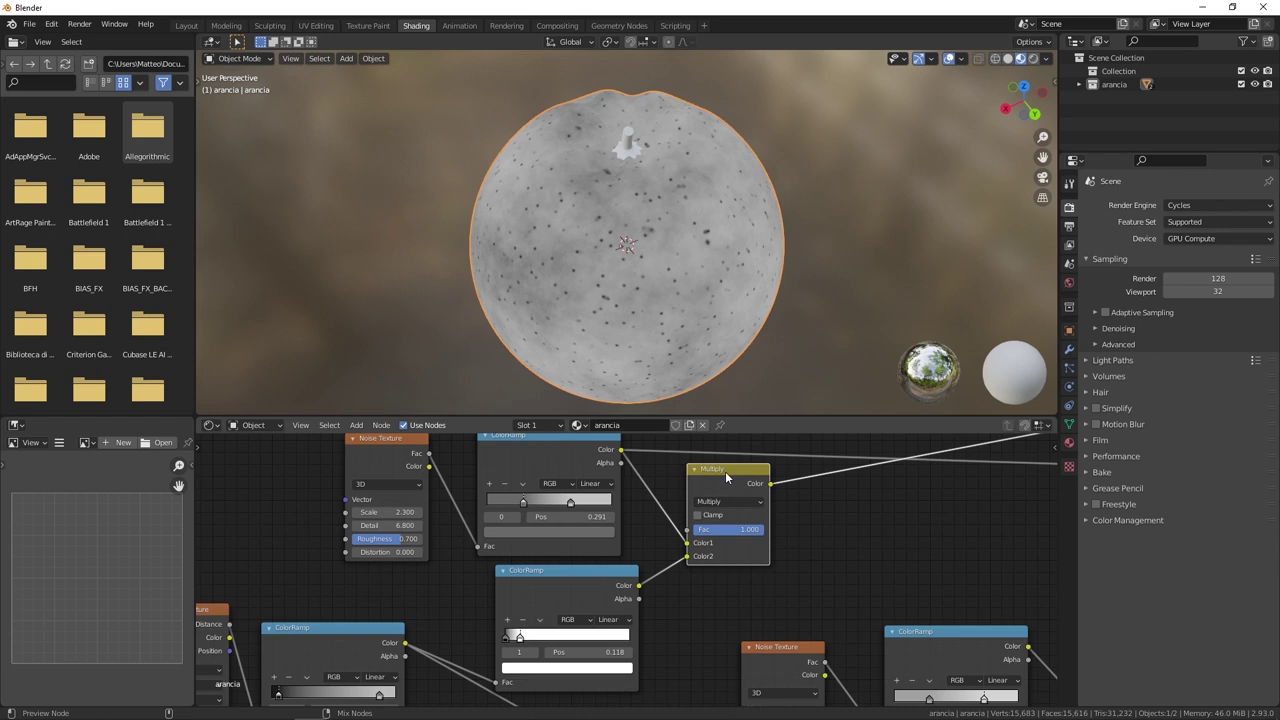
scroll(665, 250, up, 1)
scroll(656, 232, up, 1)
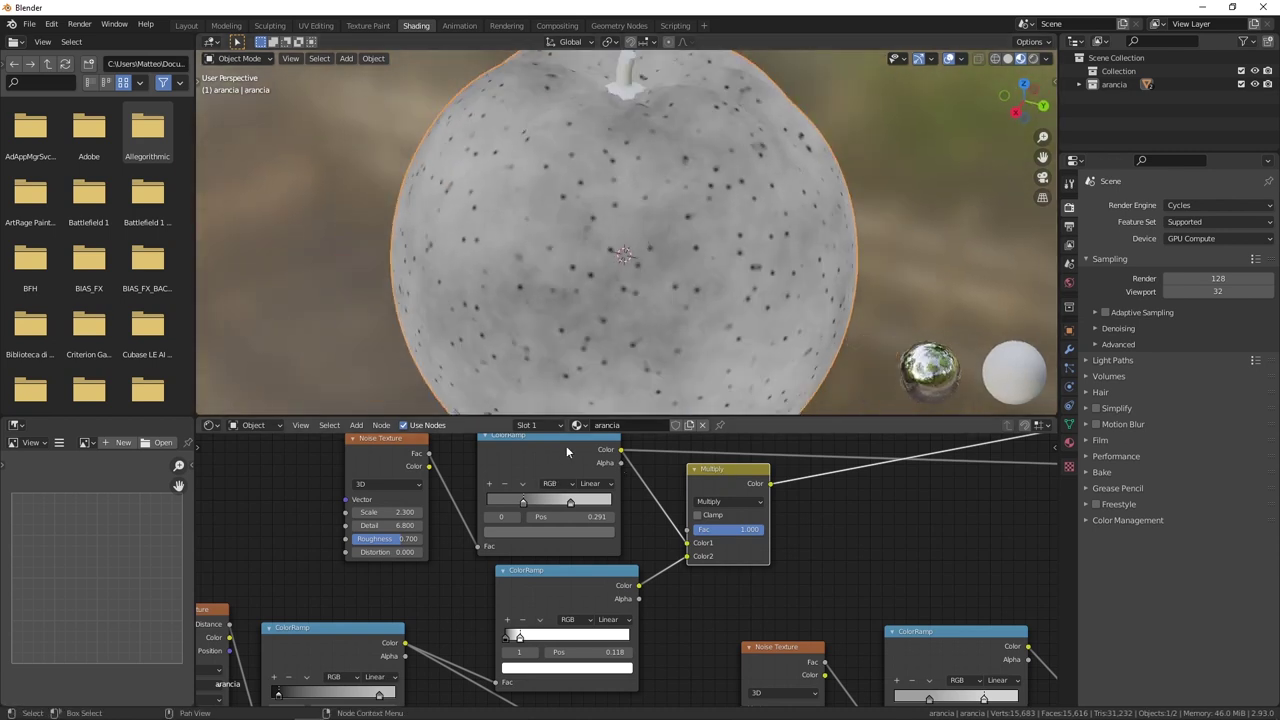
middle_drag(550, 448, 520, 477)
ctrl+shift+click(520, 472)
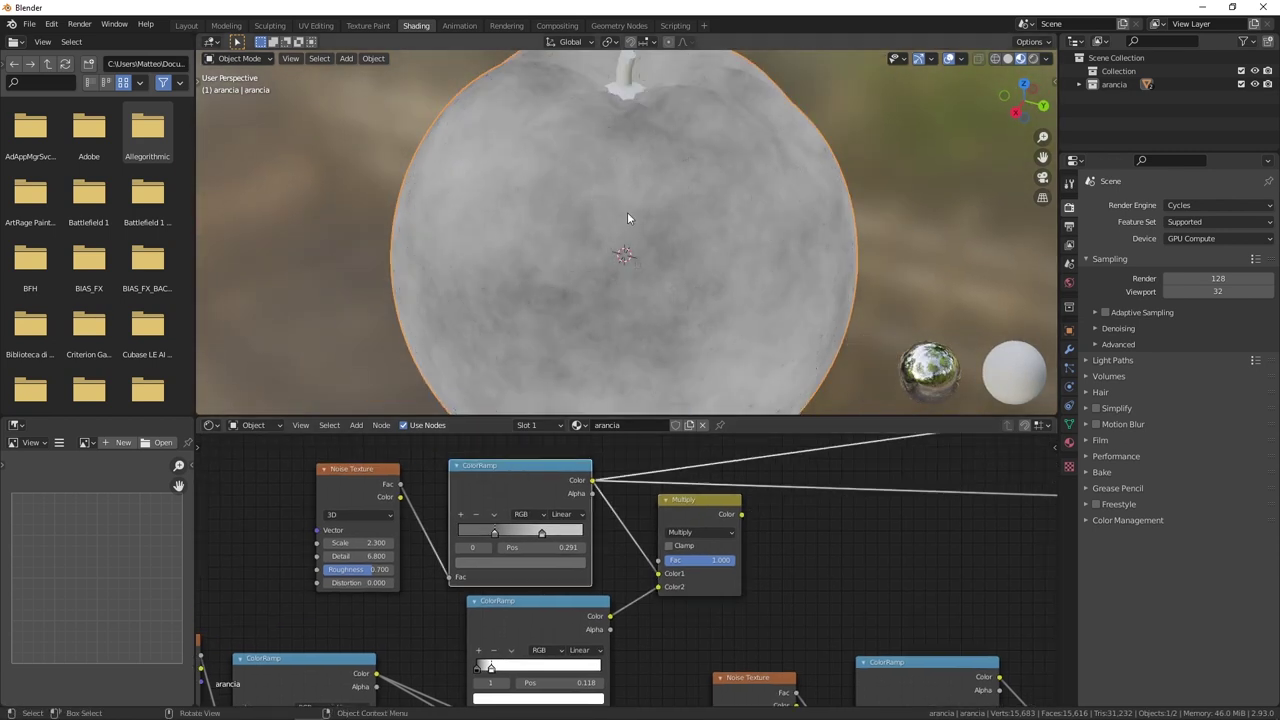
middle_drag(569, 592, 575, 556)
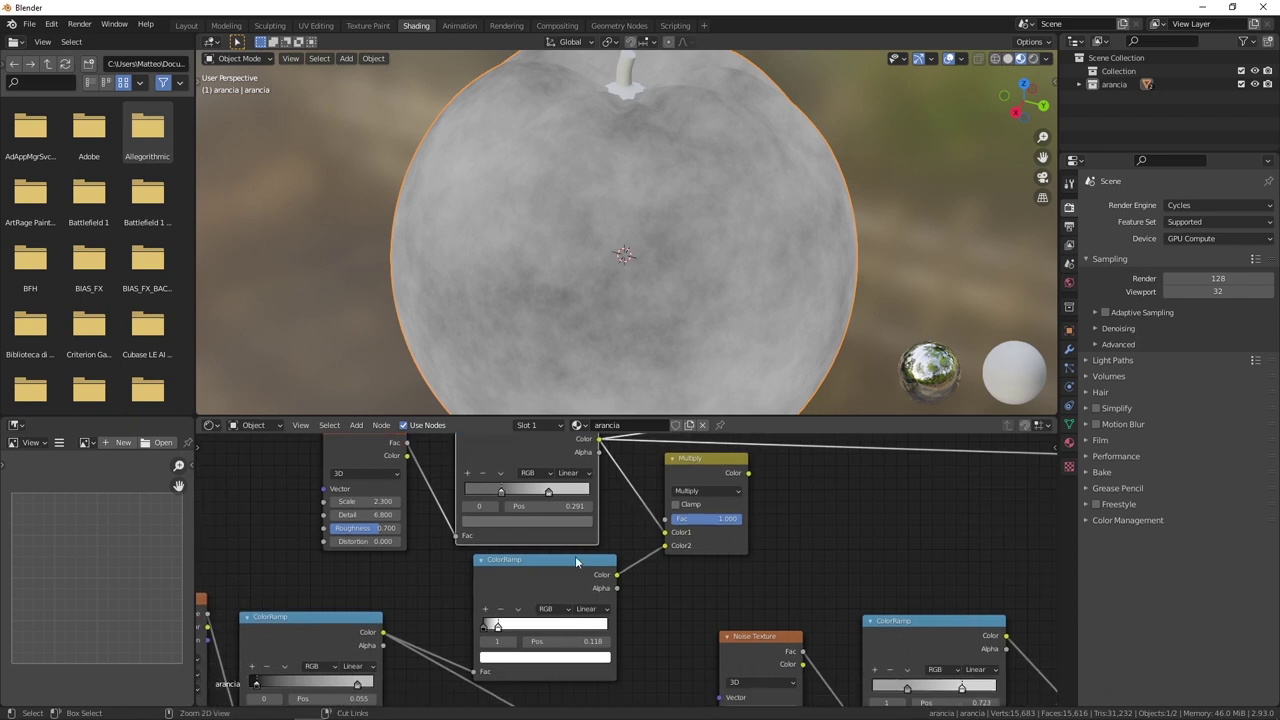
middle_drag(527, 590, 606, 565)
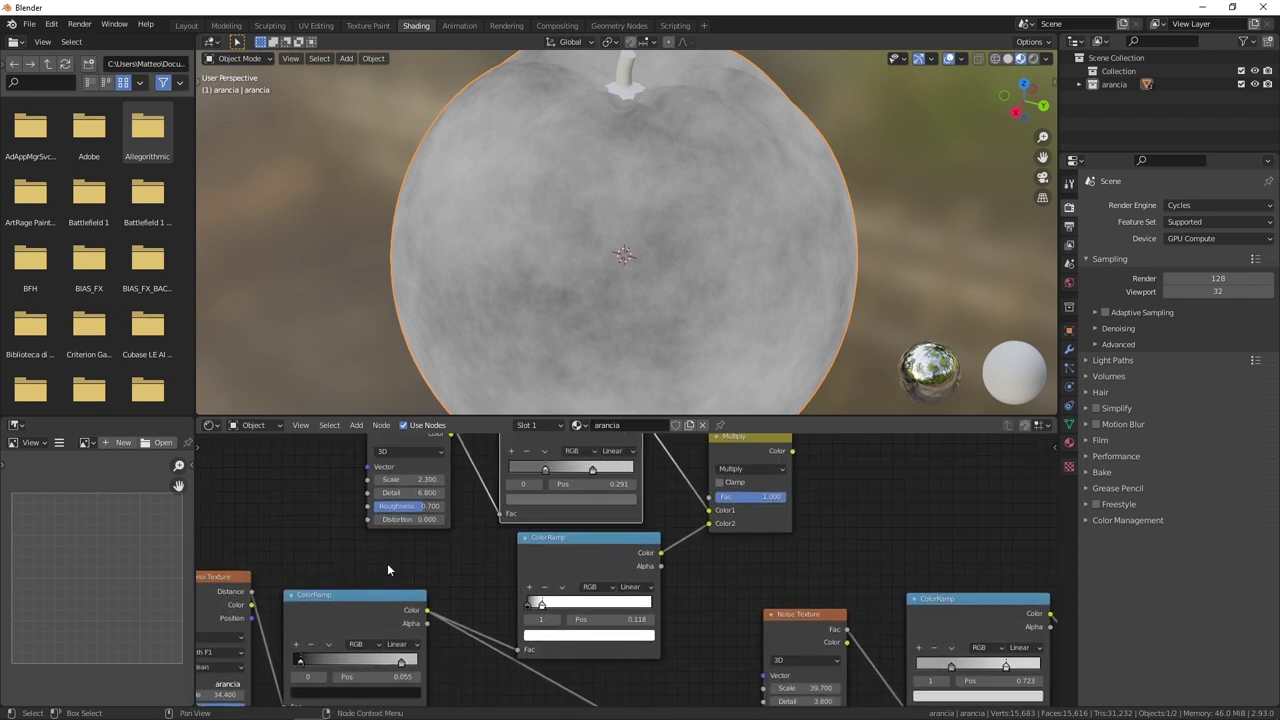
ctrl+shift+click(606, 548)
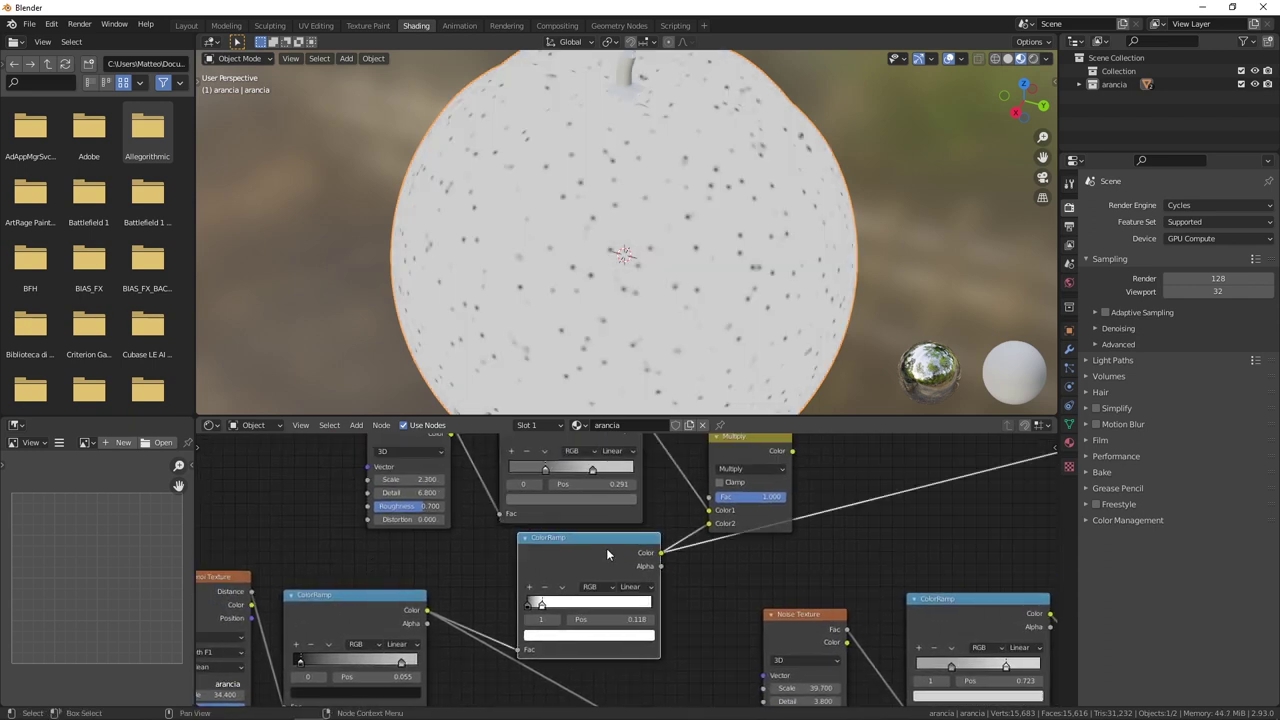
Compare the Multiply, noise and dots previews again, finishing on Multiply, and nudge the new ColorRamp.
middle_drag(703, 522, 705, 510)
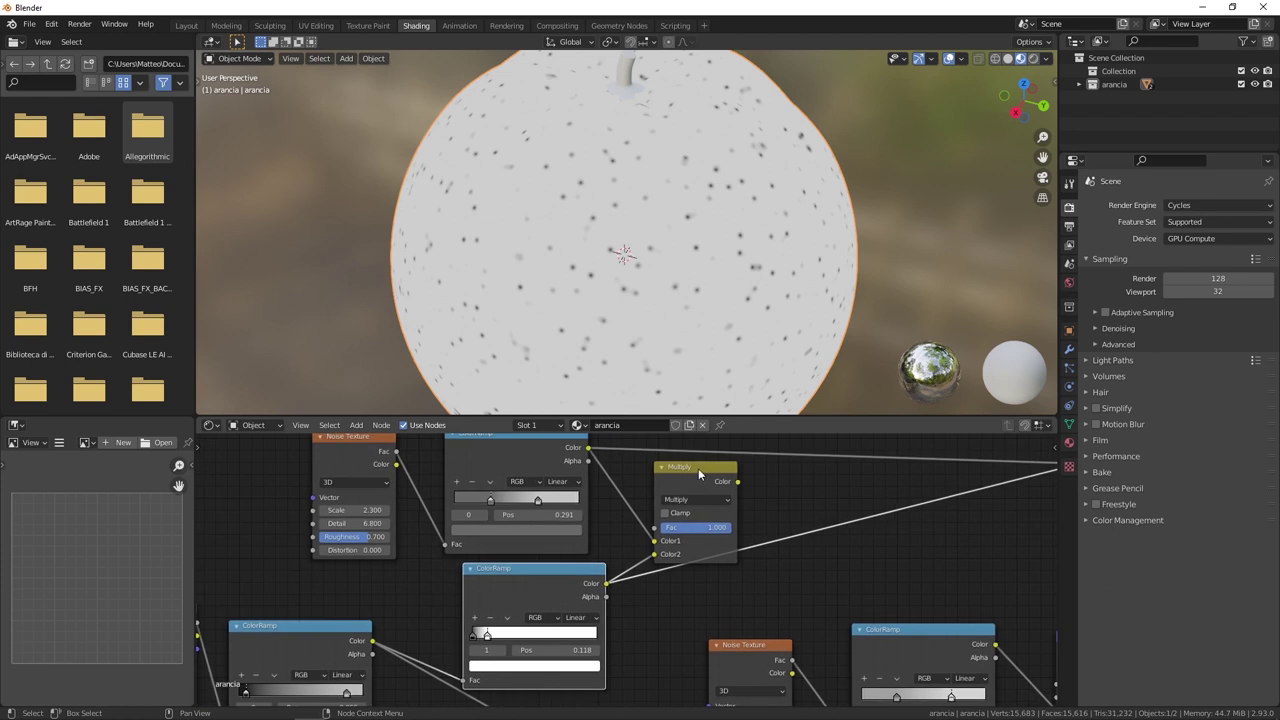
ctrl+shift+click(697, 468)
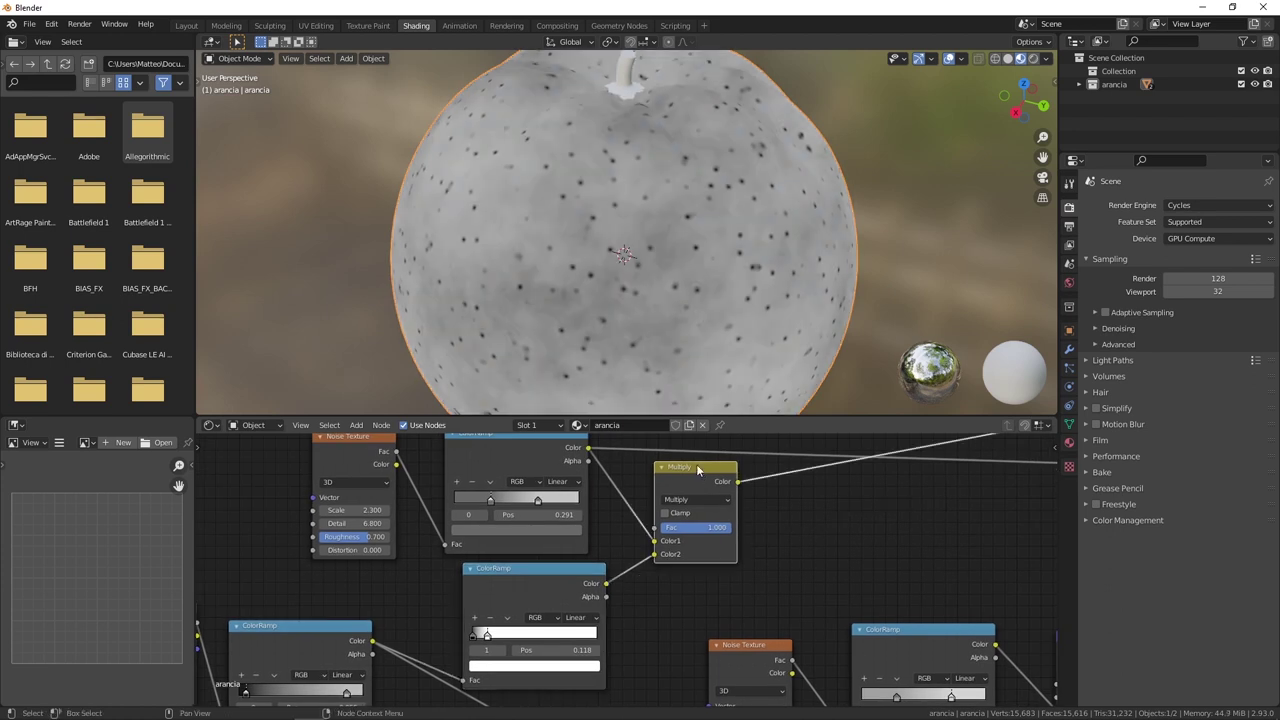
ctrl+shift+click(528, 457)
ctrl+shift+click(534, 578)
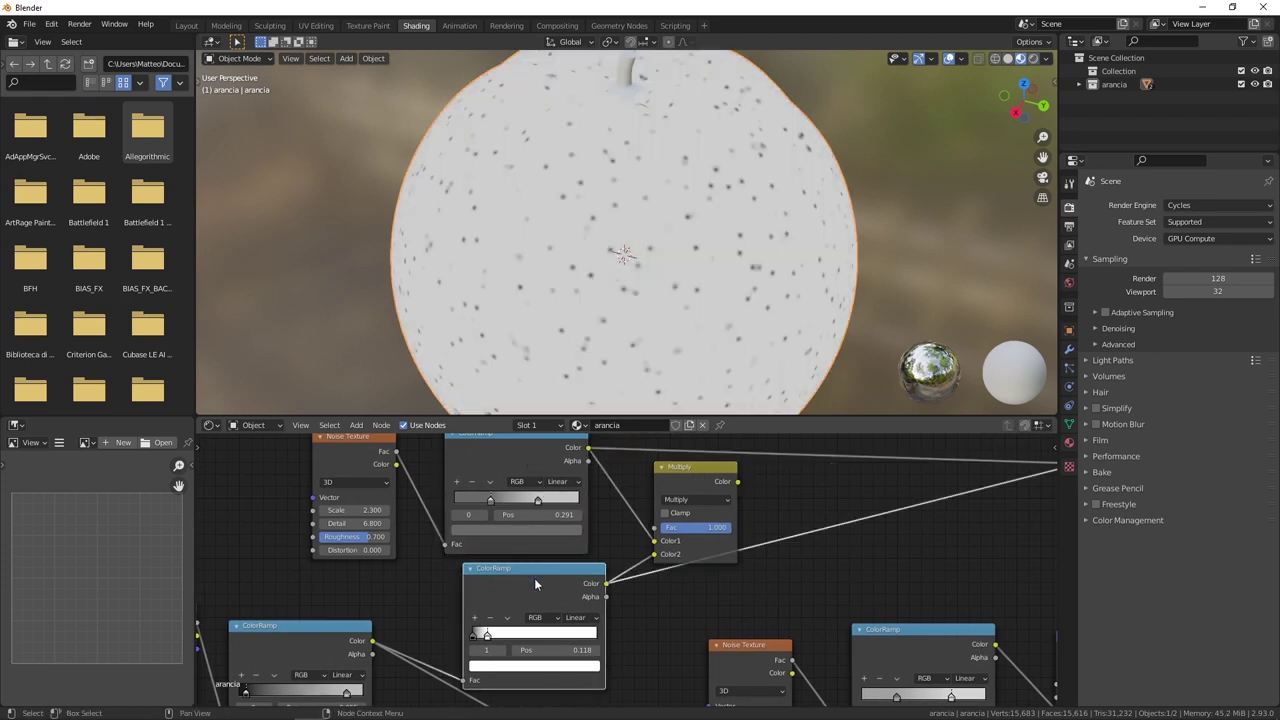
ctrl+shift+click(690, 476)
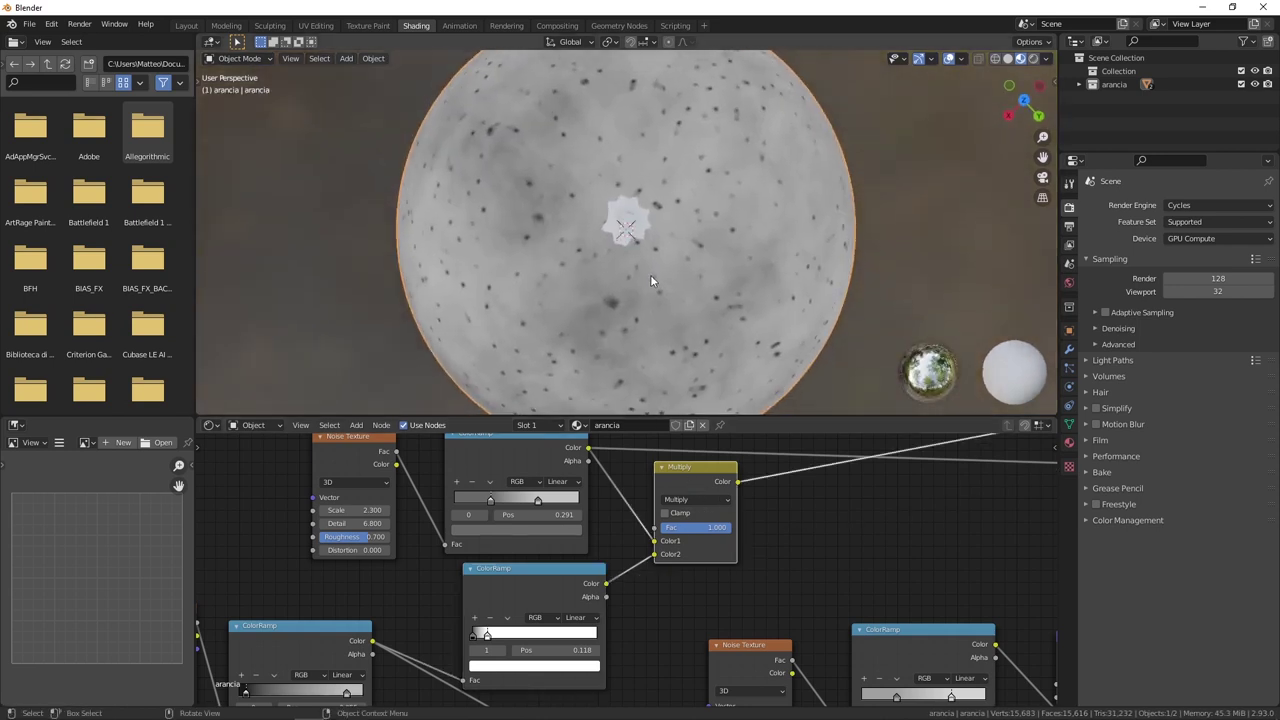
scroll(660, 240, up, 3)
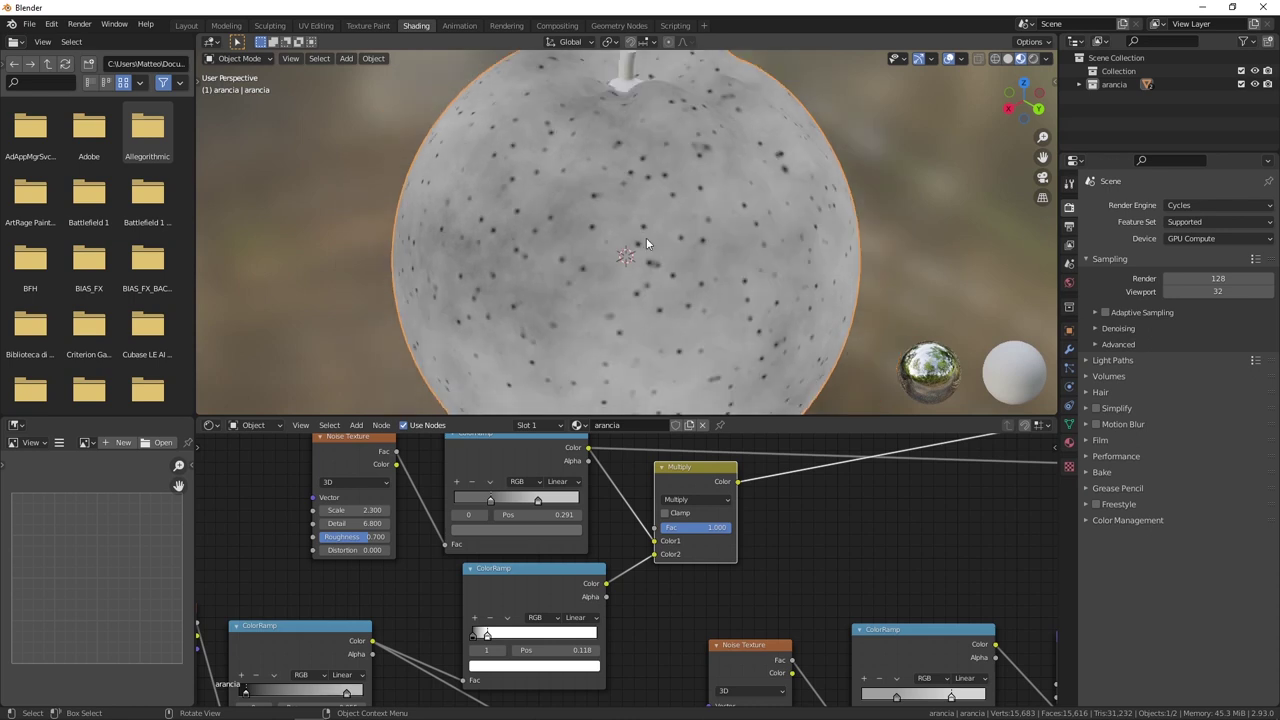
scroll(646, 237, down, 5)
scroll(640, 580, down, 1)
mouse_move(640, 590)
middle_down()
mouse_move(695, 512)
mouse_move(608, 492)
middle_up()
drag(606, 486, 602, 483)
scroll(610, 495, down, 2)
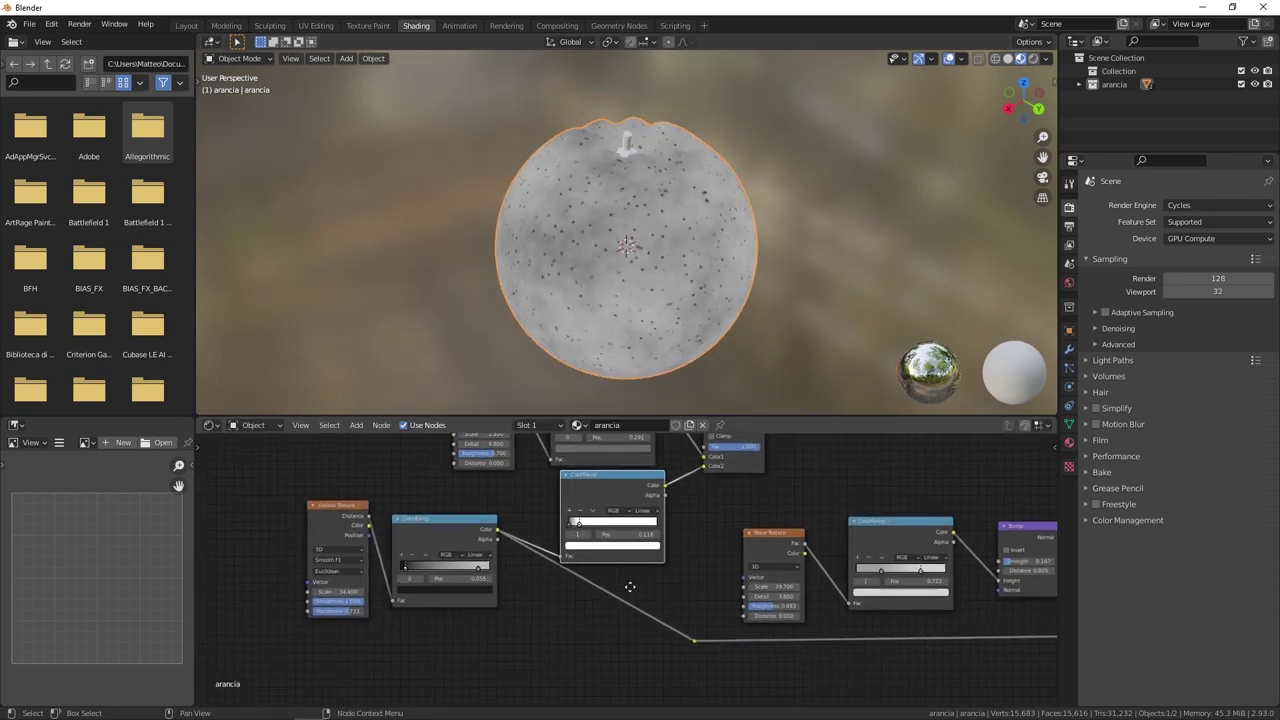
drag(697, 630, 560, 632)
scroll(600, 572, down, 2)
scroll(704, 570, down, 2)
middle_drag(545, 580, 377, 588)
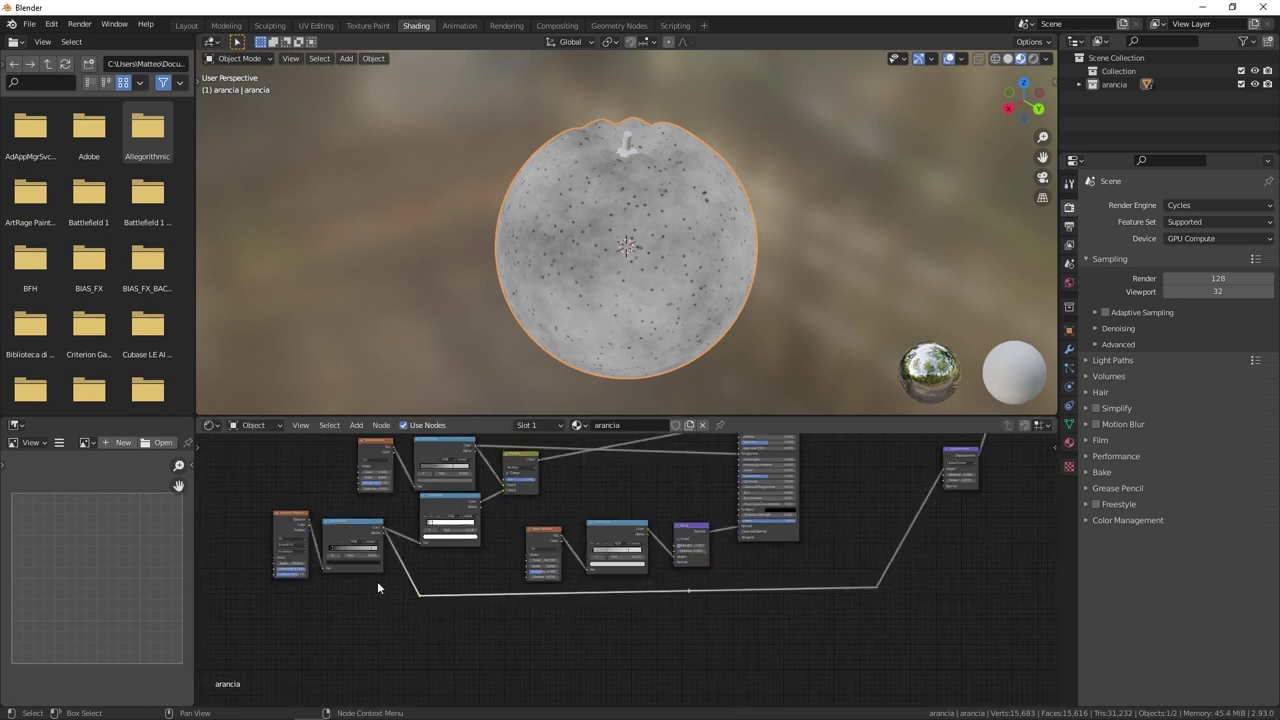
scroll(983, 452, up, 2)
mouse_move(454, 615)
middle_down()
mouse_move(496, 606)
mouse_move(513, 524)
mouse_move(548, 523)
mouse_move(532, 548)
middle_up()
click(513, 530)
scroll(468, 587, up, 1)
click(624, 500)
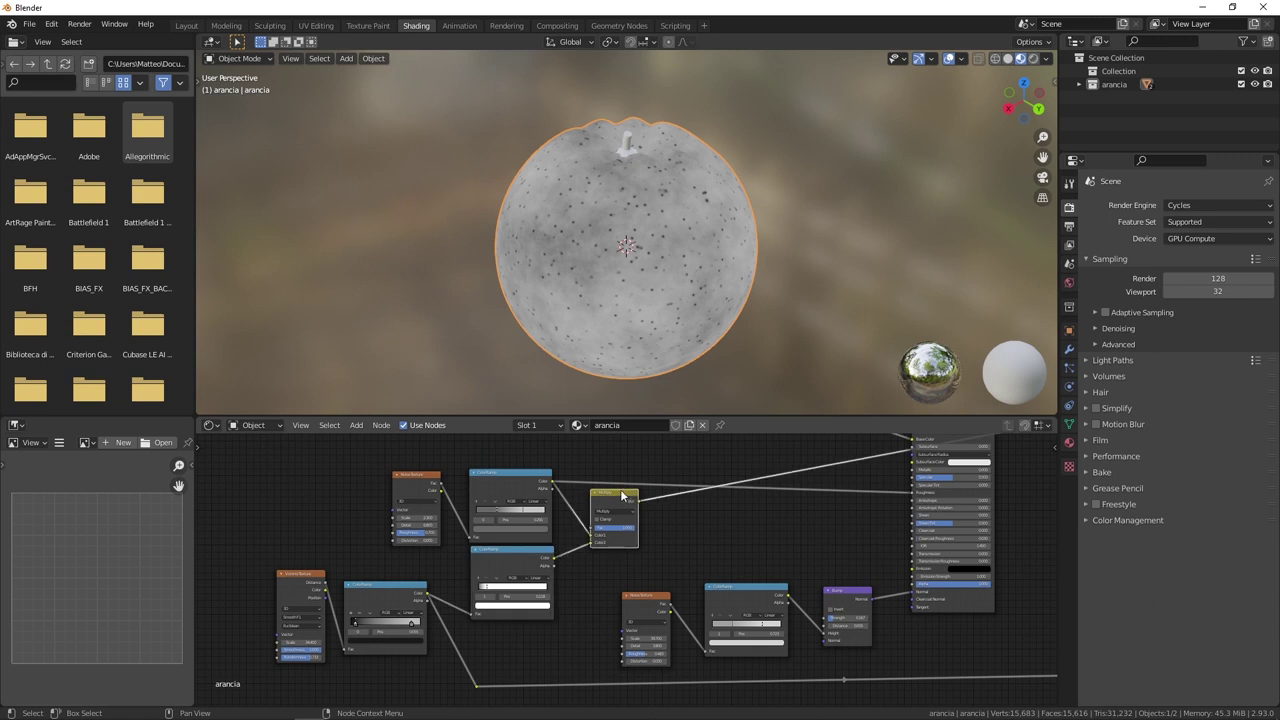
scroll(653, 556, down, 1)
middle_drag(854, 453, 547, 483)
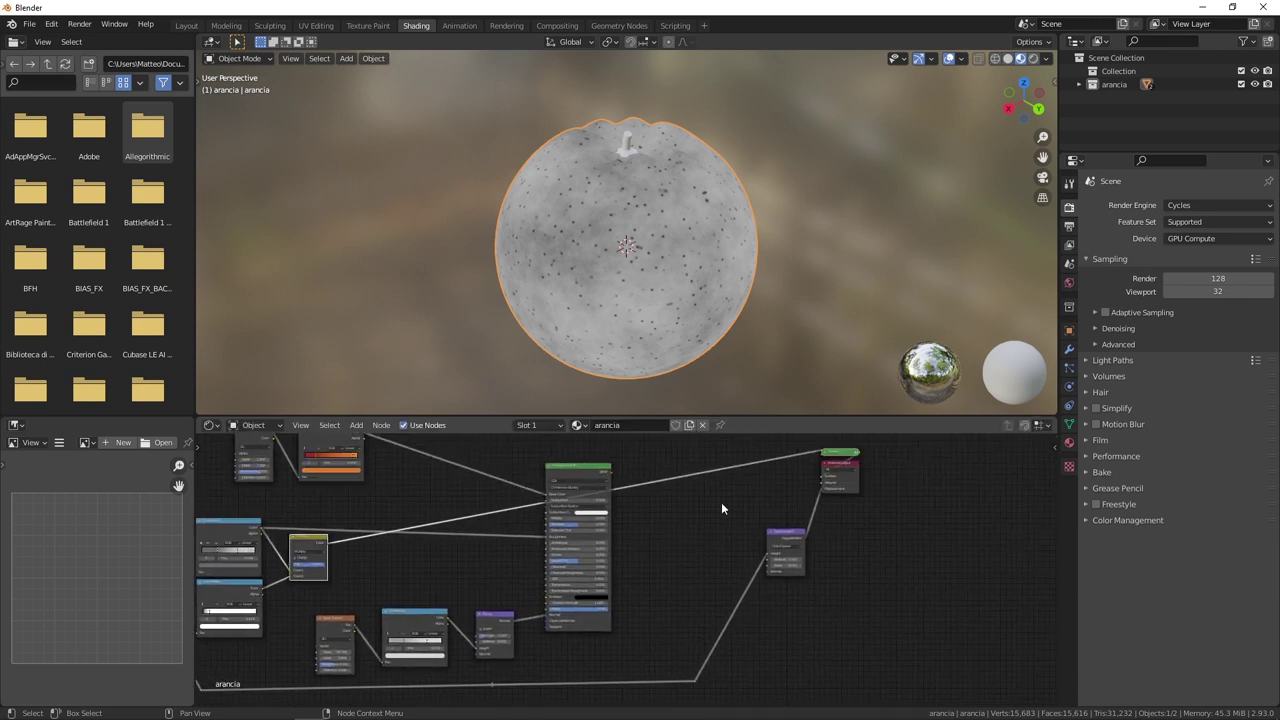
drag(719, 500, 811, 612)
scroll(611, 554, down, 3)
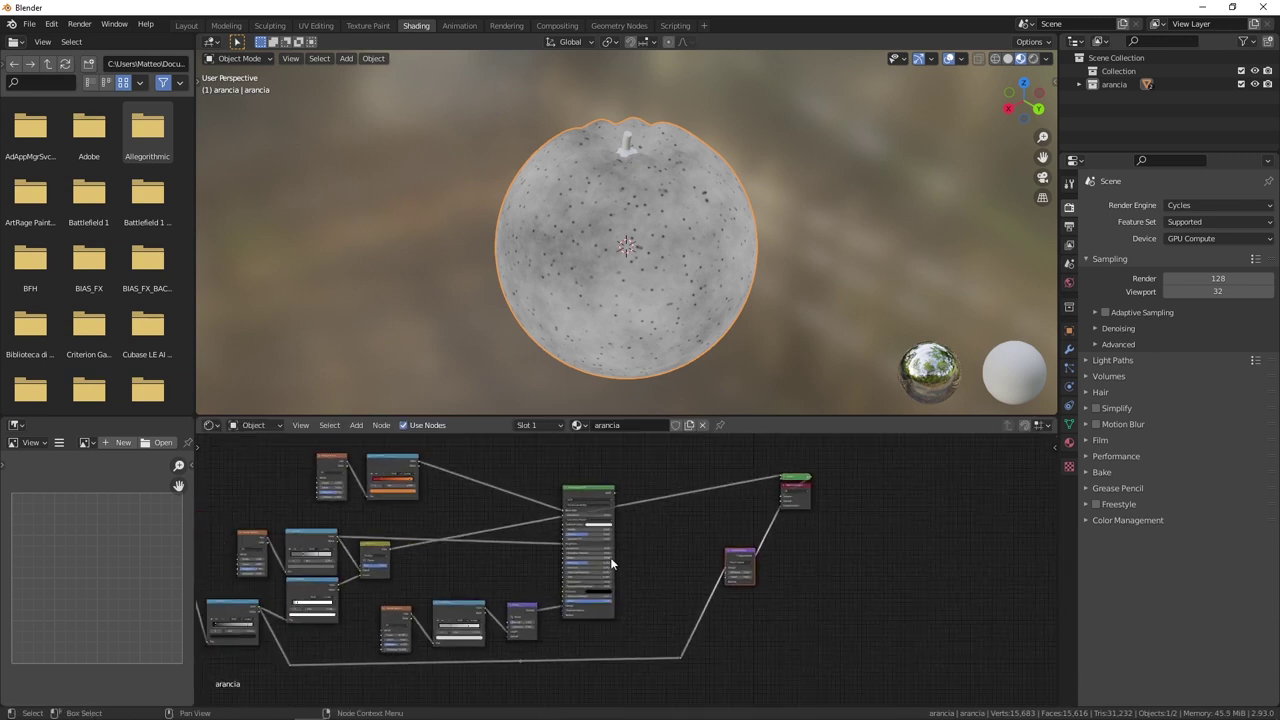
scroll(392, 607, up, 3)
scroll(541, 590, up, 2)
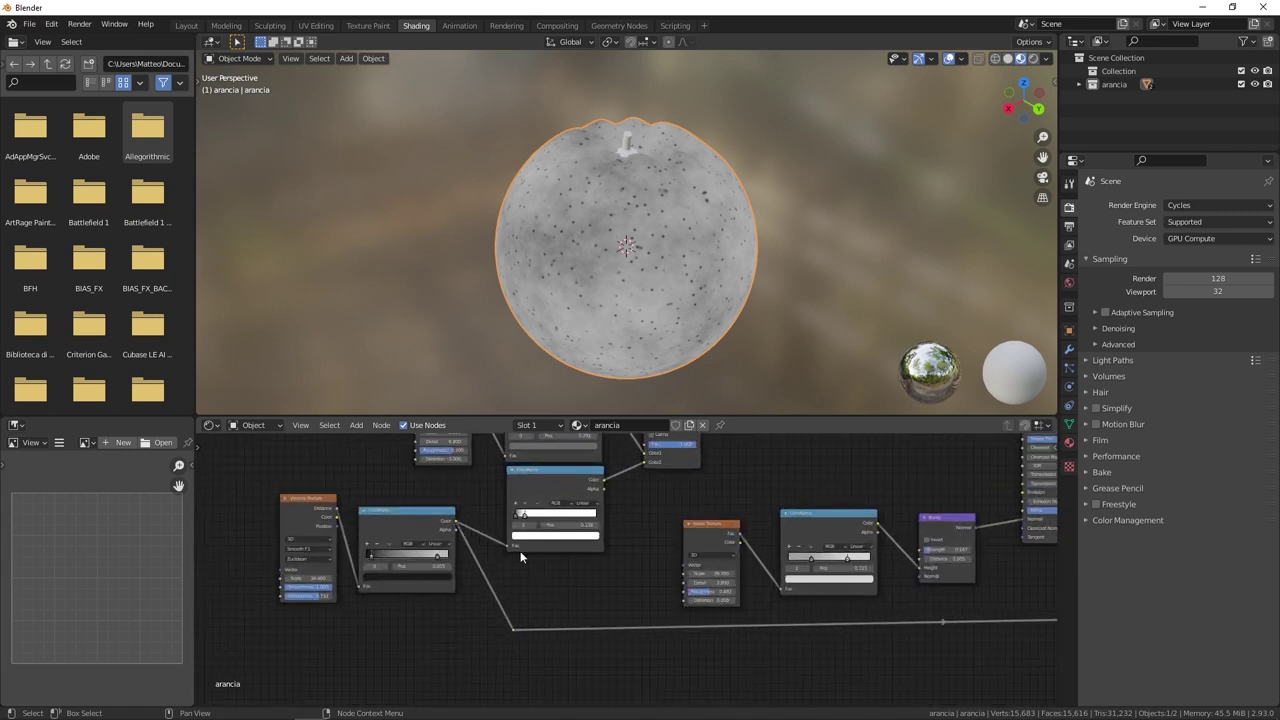
scroll(538, 601, down, 1)
scroll(540, 565, up, 1)
scroll(565, 575, up, 1)
scroll(555, 610, up, 1)
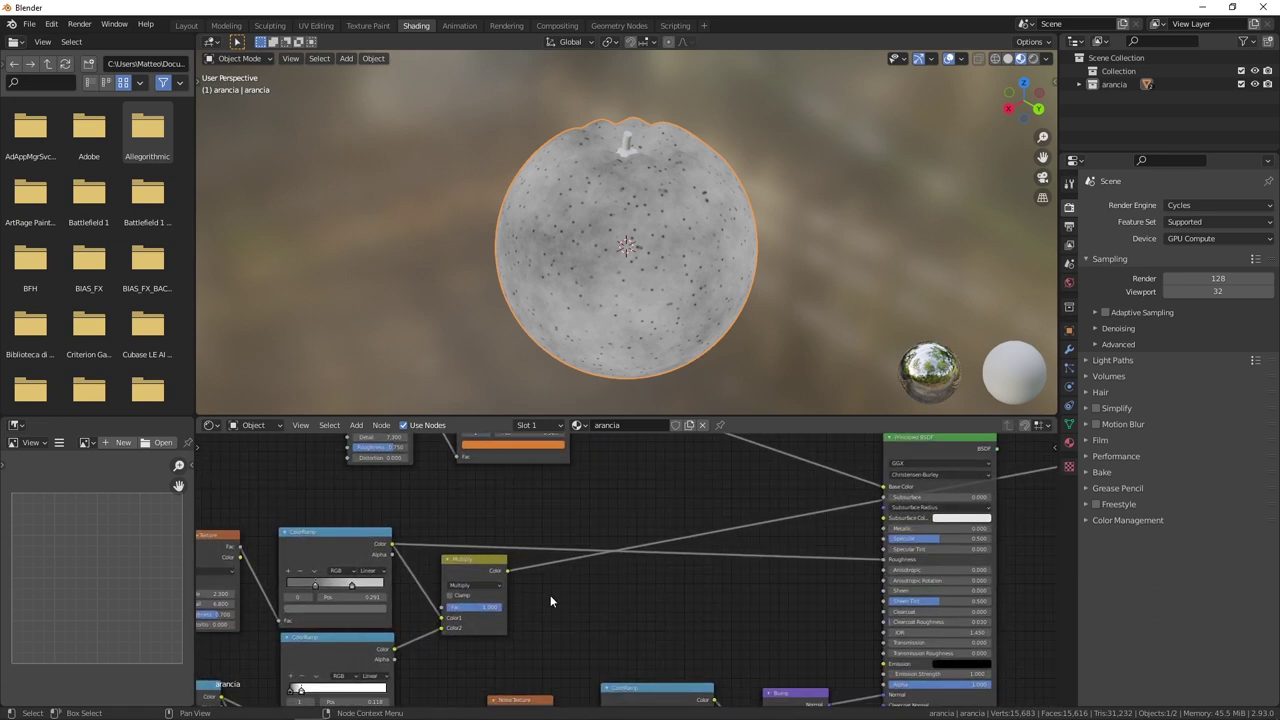
Connect the Multiply result to the Principled BSDF Roughness, replacing the ColorRamp link.
click(482, 560)
mouse_move(601, 580)
middle_down()
mouse_move(591, 560)
mouse_move(449, 554)
middle_up()
drag(420, 555, 792, 532)
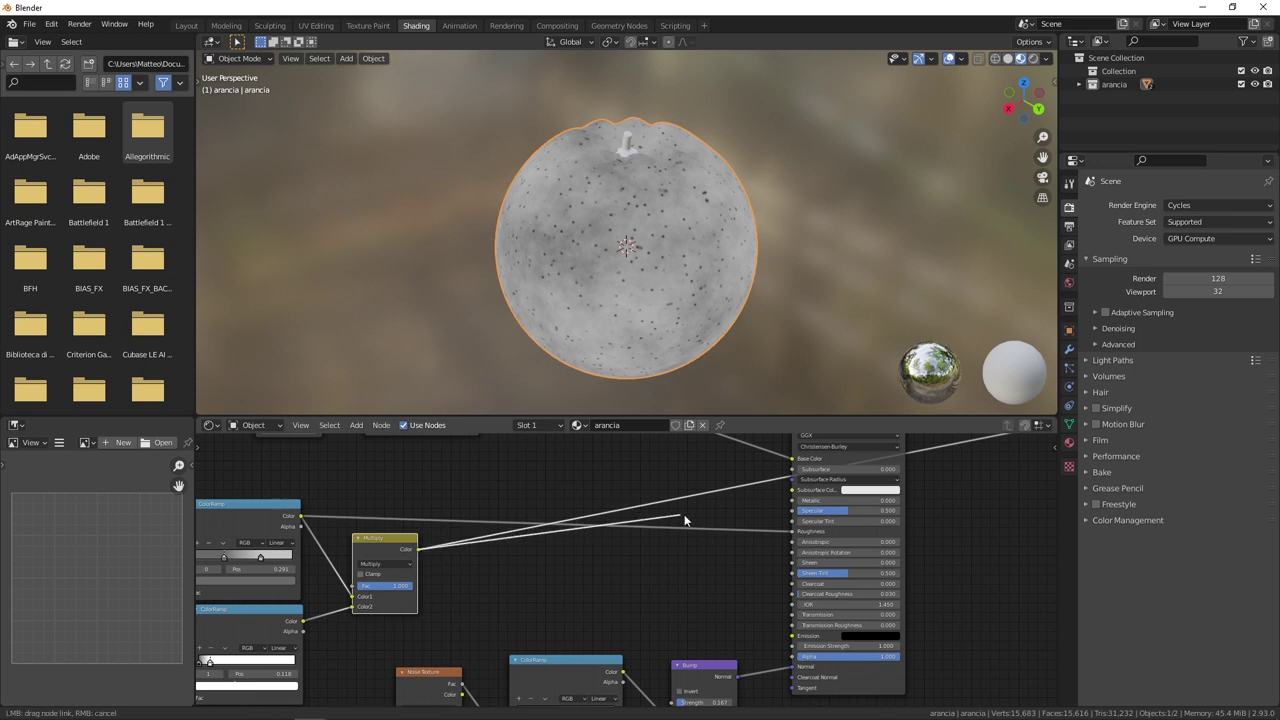
middle_drag(792, 532, 611, 554)
Preview the full Principled BSDF material, zoom in on the peel, and shift the Multiply node up-right.
scroll(611, 554, down, 2)
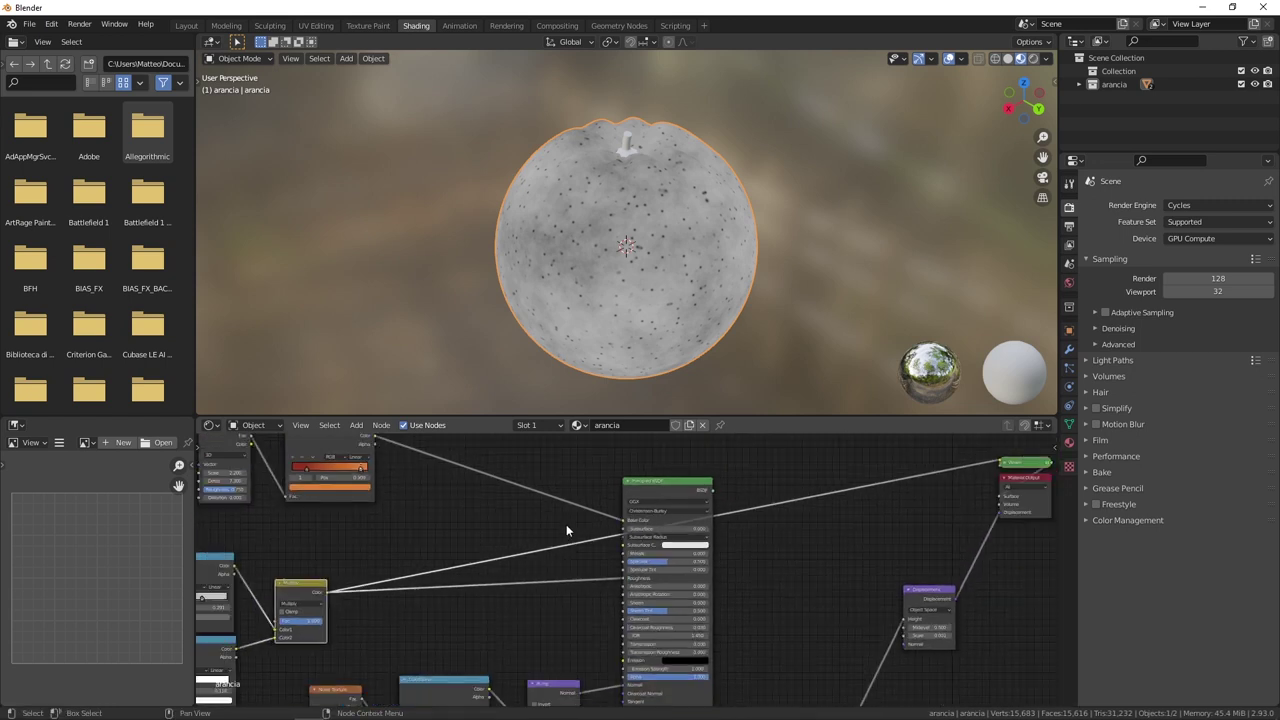
ctrl+shift+click(664, 484)
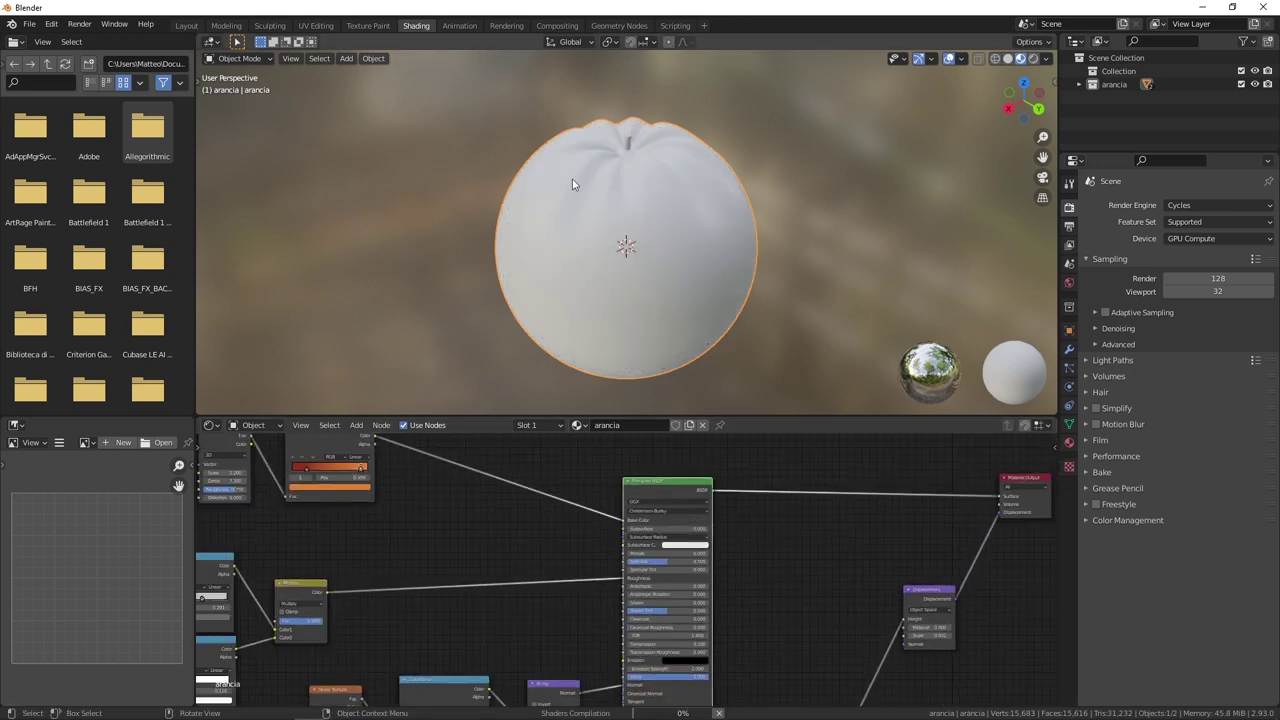
scroll(548, 162, up, 2)
scroll(546, 165, up, 2)
mouse_move(562, 160)
middle_down()
mouse_move(603, 140)
mouse_move(522, 170)
middle_up()
scroll(589, 164, up, 2)
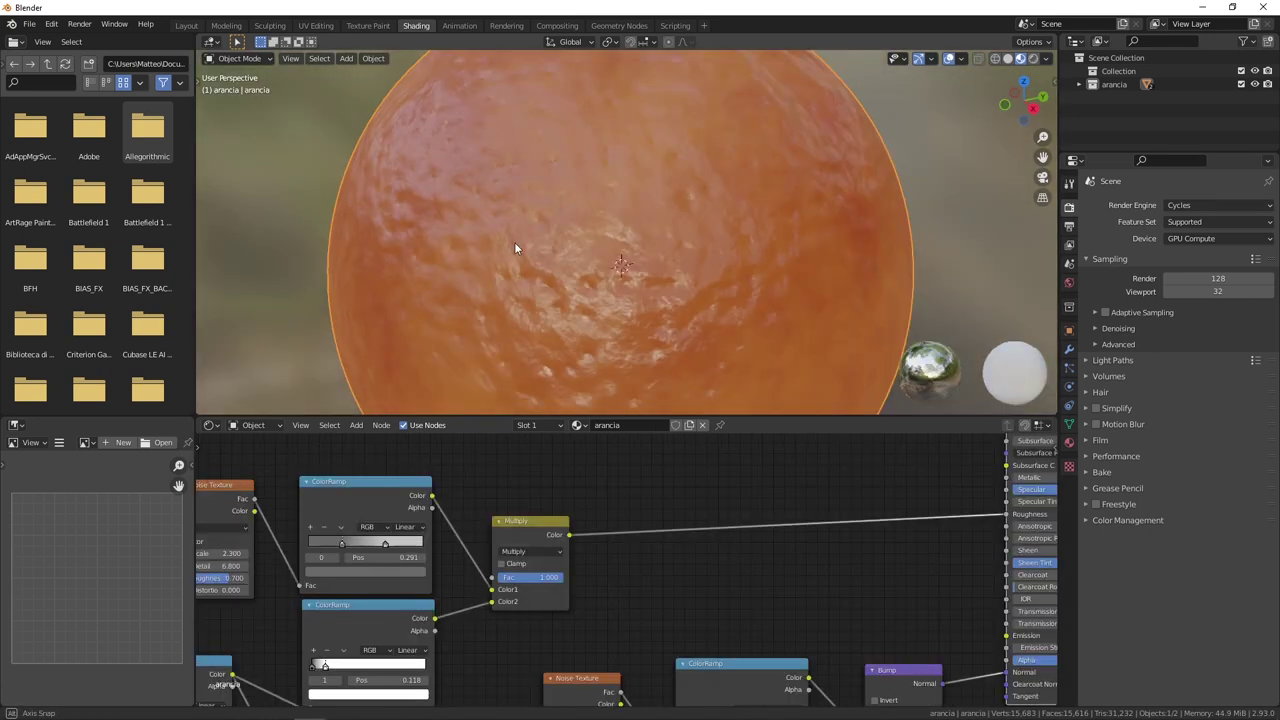
scroll(549, 238, up, 2)
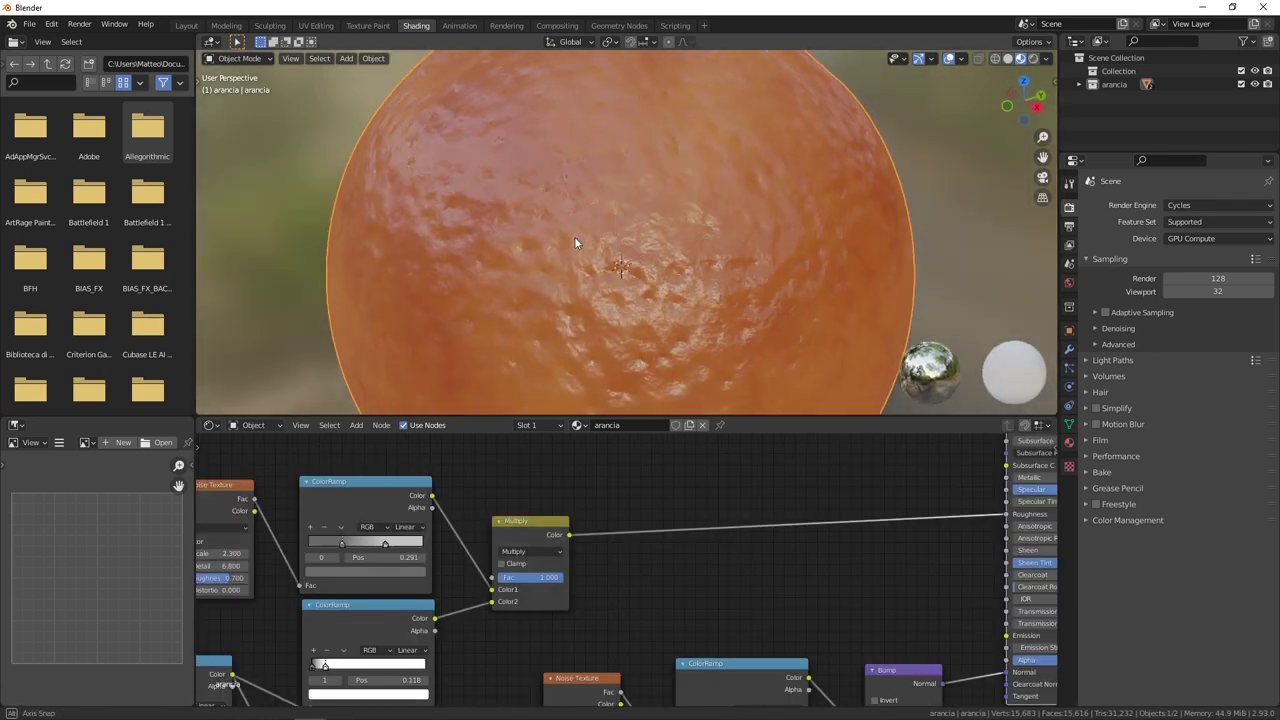
scroll(574, 236, up, 3)
scroll(655, 305, up, 1)
scroll(655, 301, up, 1)
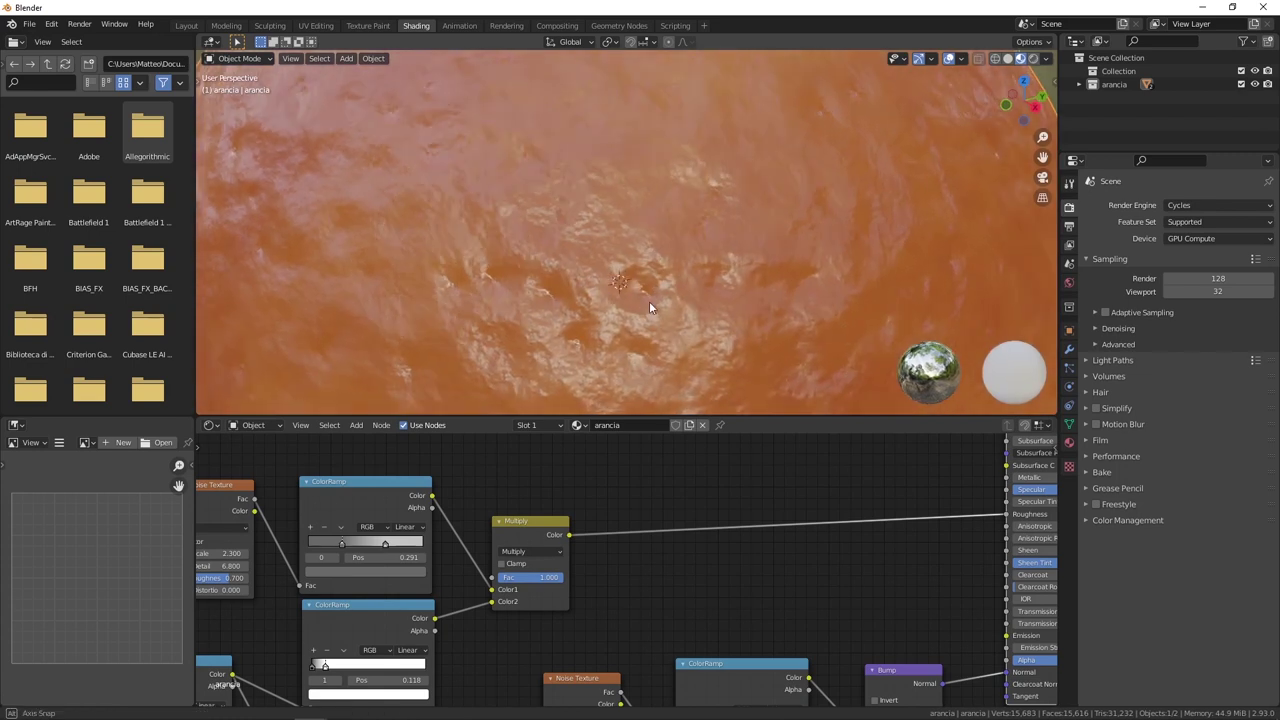
scroll(649, 301, up, 1)
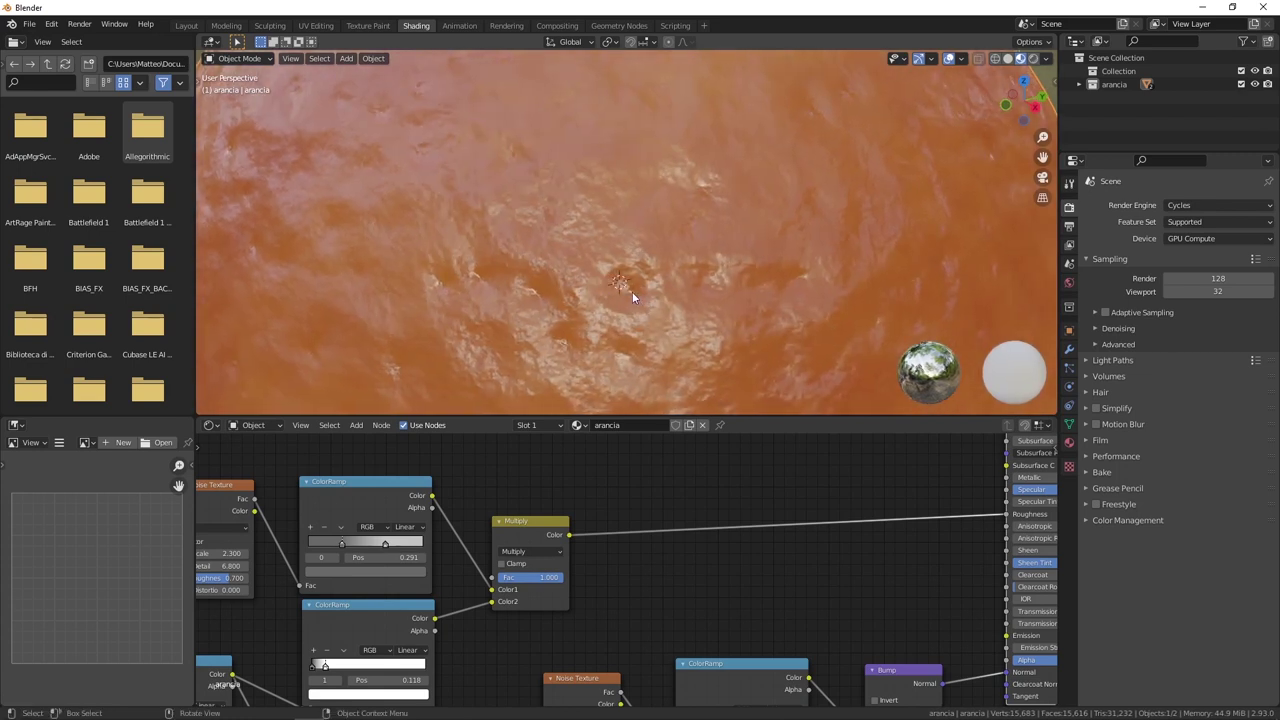
scroll(628, 289, up, 1)
scroll(630, 290, up, 2)
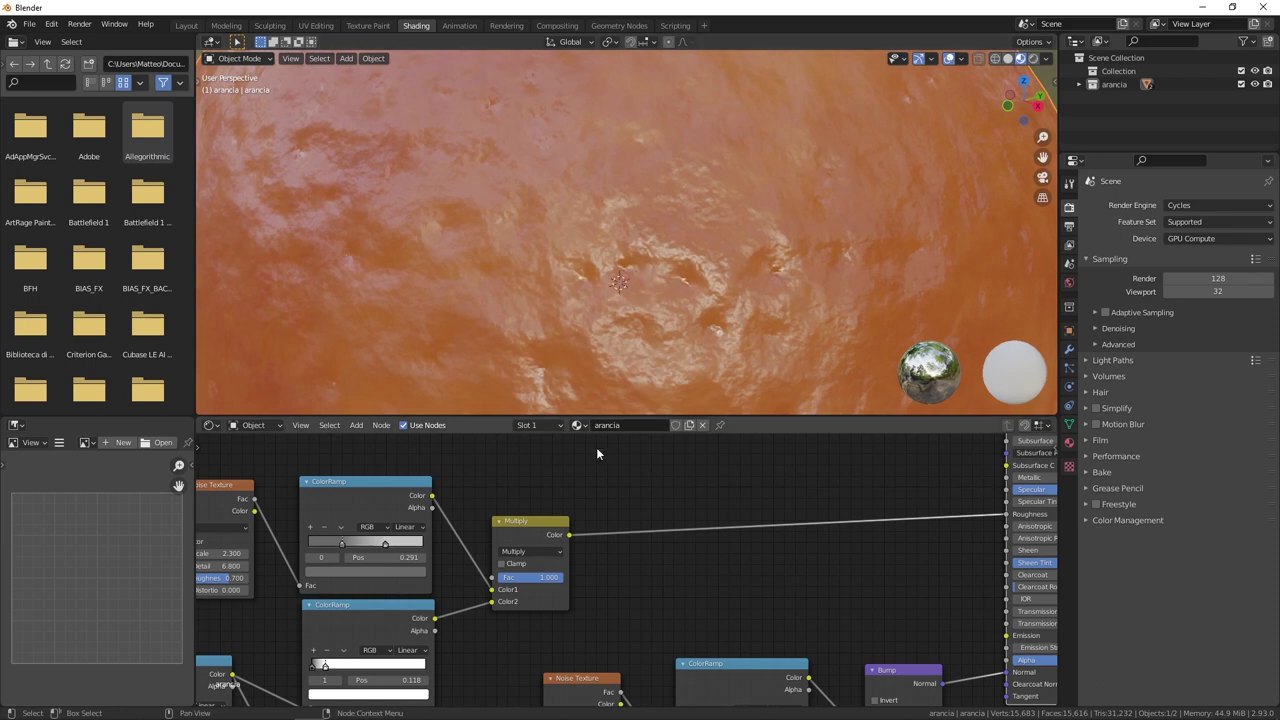
ctrl+scroll(576, 487, right, 1)
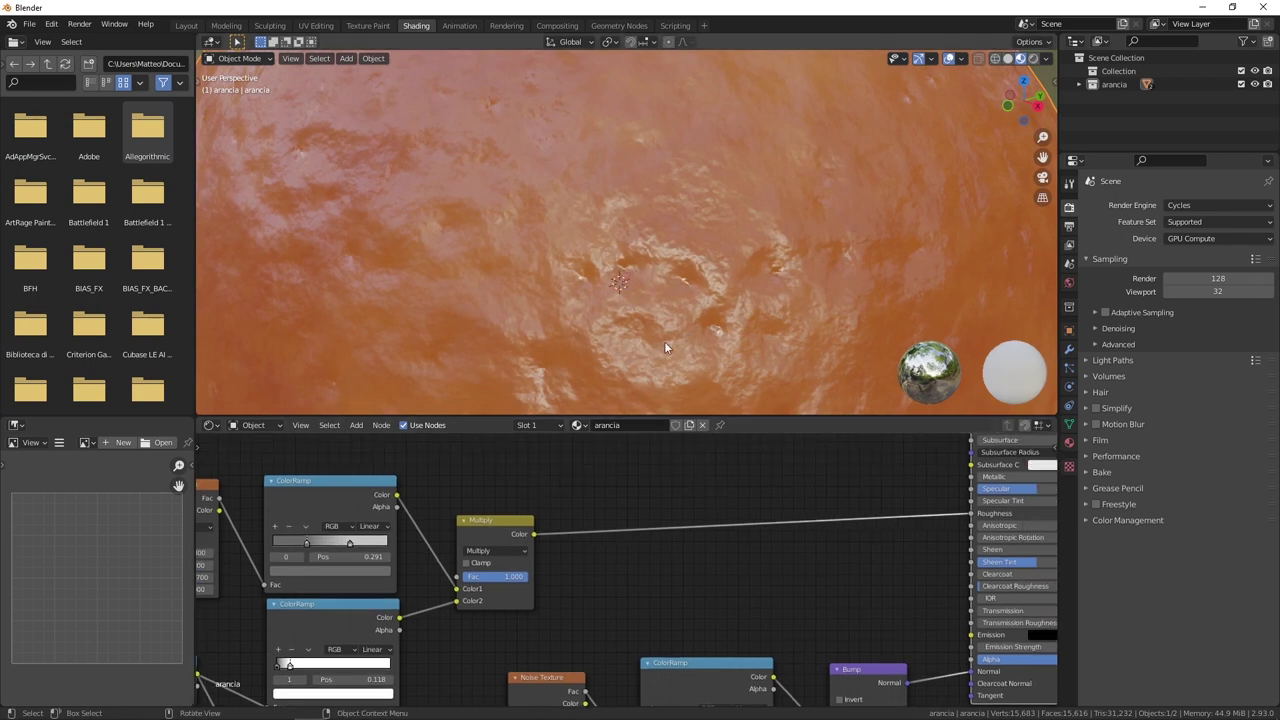
drag(488, 535, 616, 507)
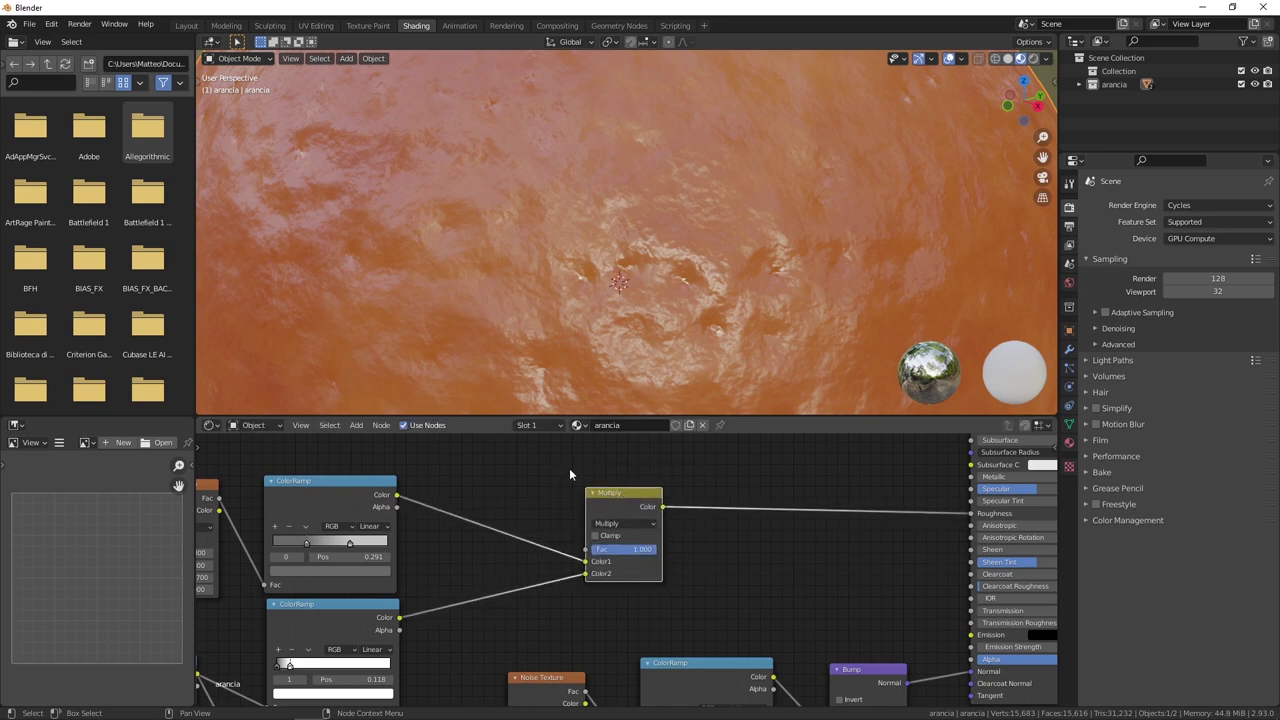
Nudge the Multiply node into place and toggle its mute to compare roughness with and without it.
drag(629, 507, 618, 514)
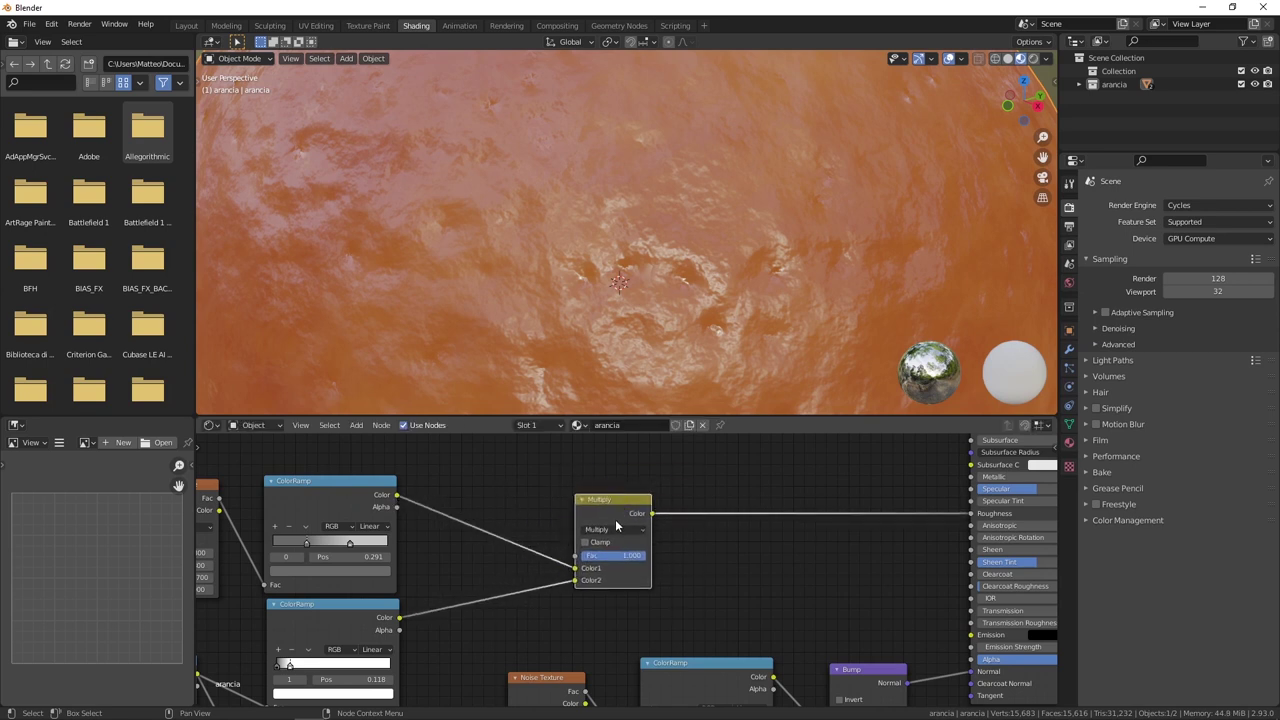
key(m)
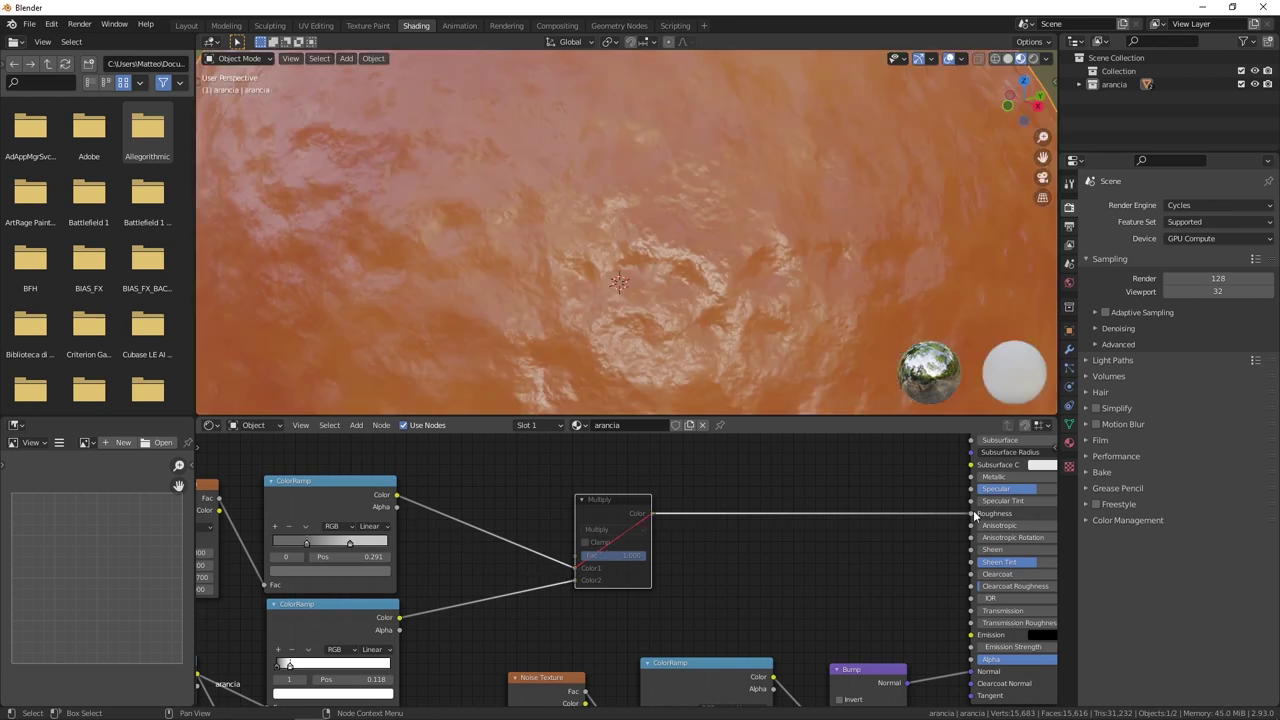
mouse_move(690, 278)
middle_down()
mouse_move(740, 295)
mouse_move(520, 252)
mouse_move(587, 233)
middle_up()
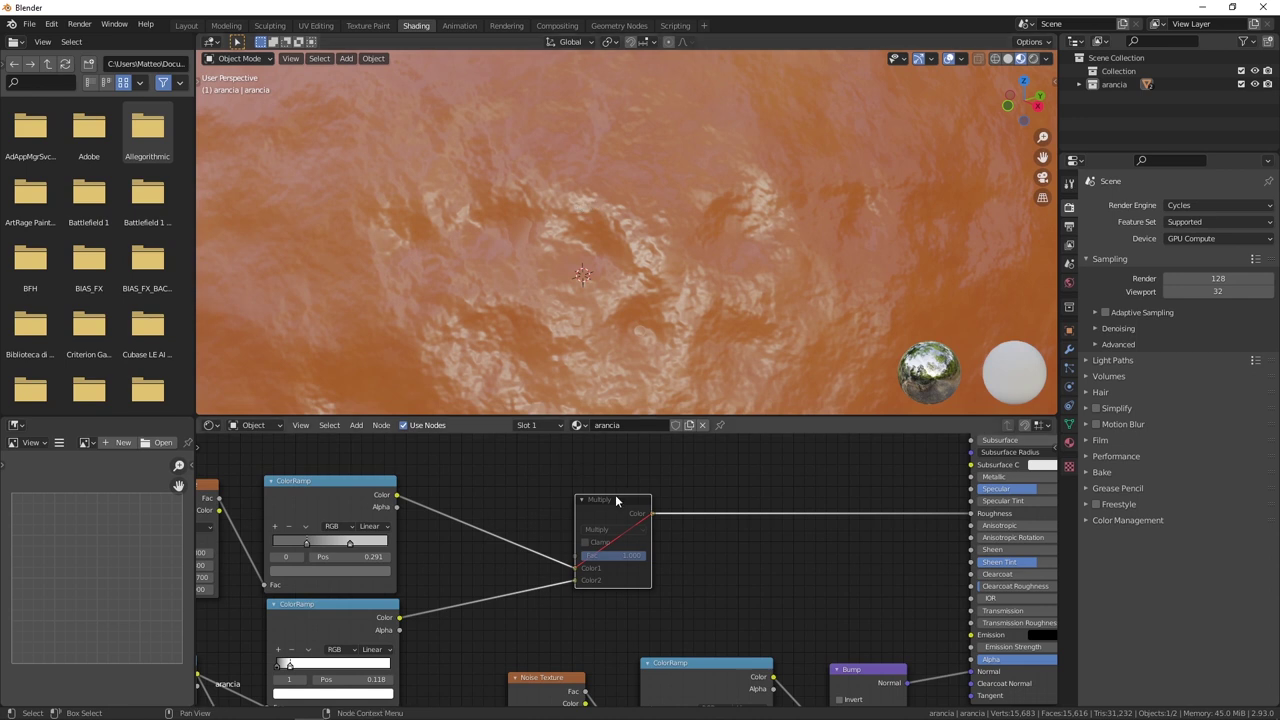
key(m)
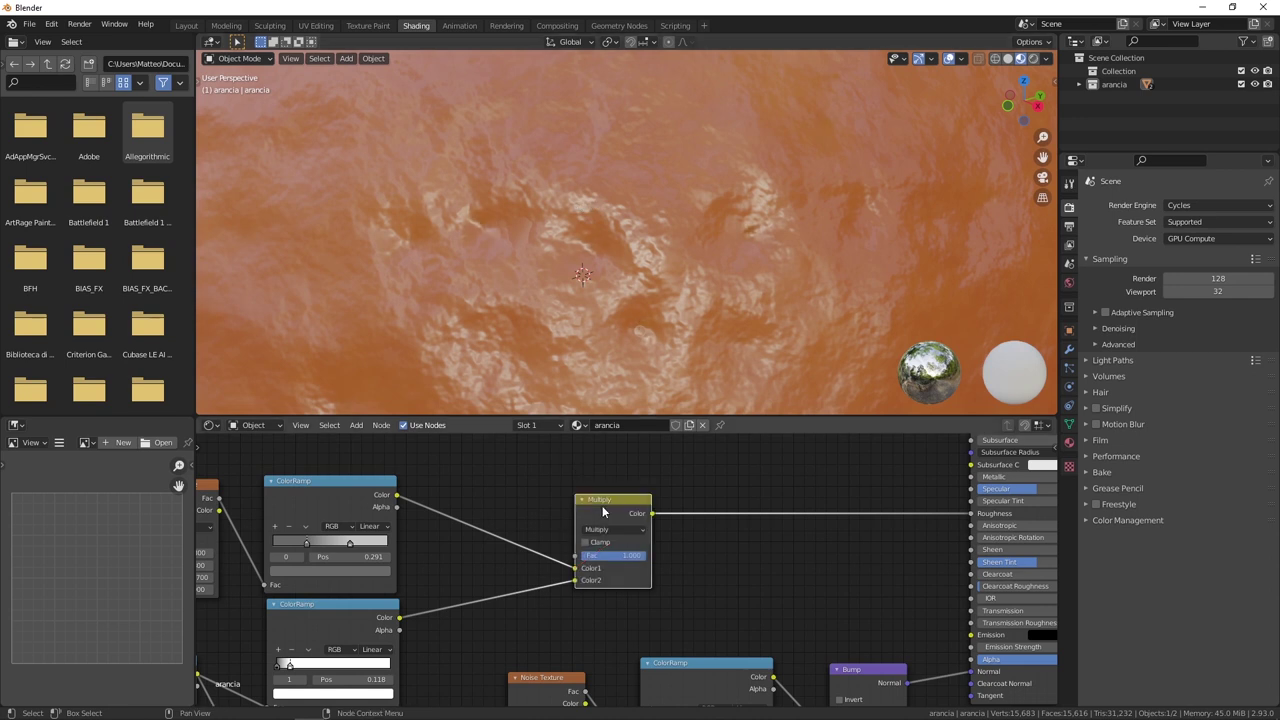
key(m)
key(m)
key(m)
key(m)
key(m)
key(m)
key(m)
key(m)
scroll(613, 208, down, 3)
mouse_move(613, 208)
middle_down()
mouse_move(624, 310)
mouse_move(742, 268)
middle_up()
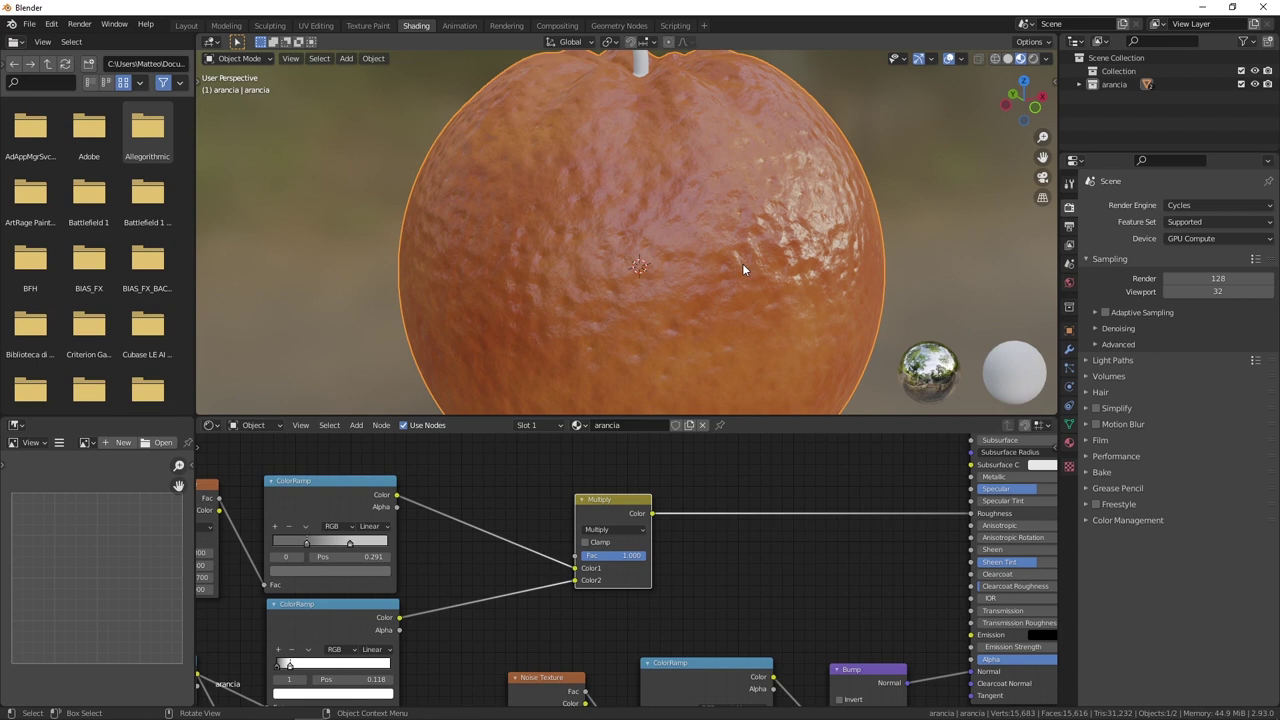
scroll(670, 282, down, 1)
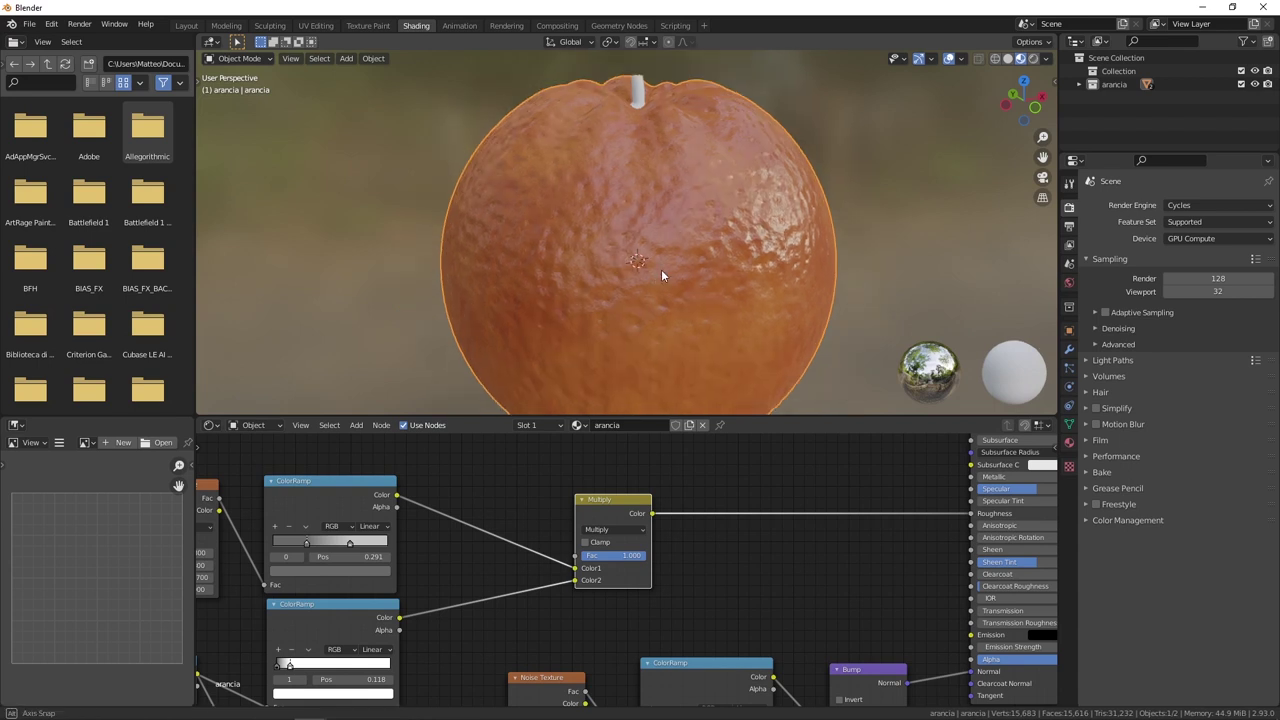
scroll(656, 271, down, 1)
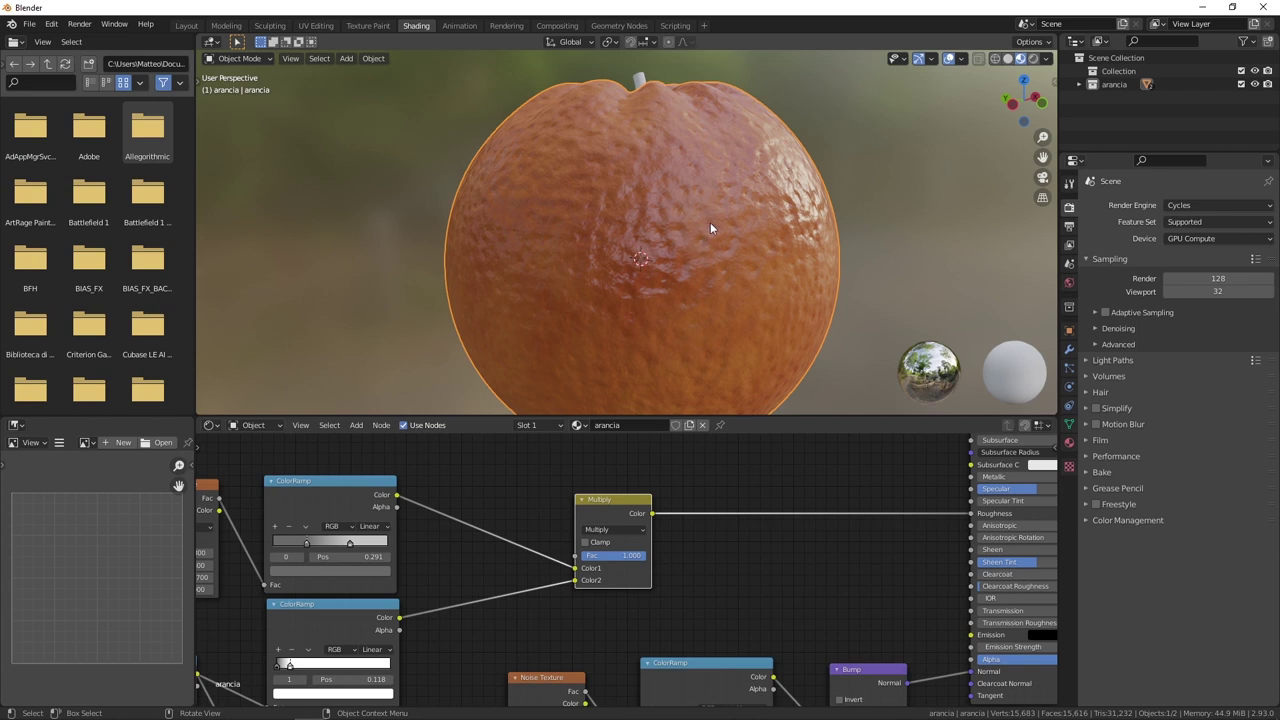
Move Multiply right, then shift both ColorRamps and the Noise Texture up beside it.
scroll(475, 508, down, 1)
scroll(480, 510, down, 1)
middle_drag(594, 477, 558, 505)
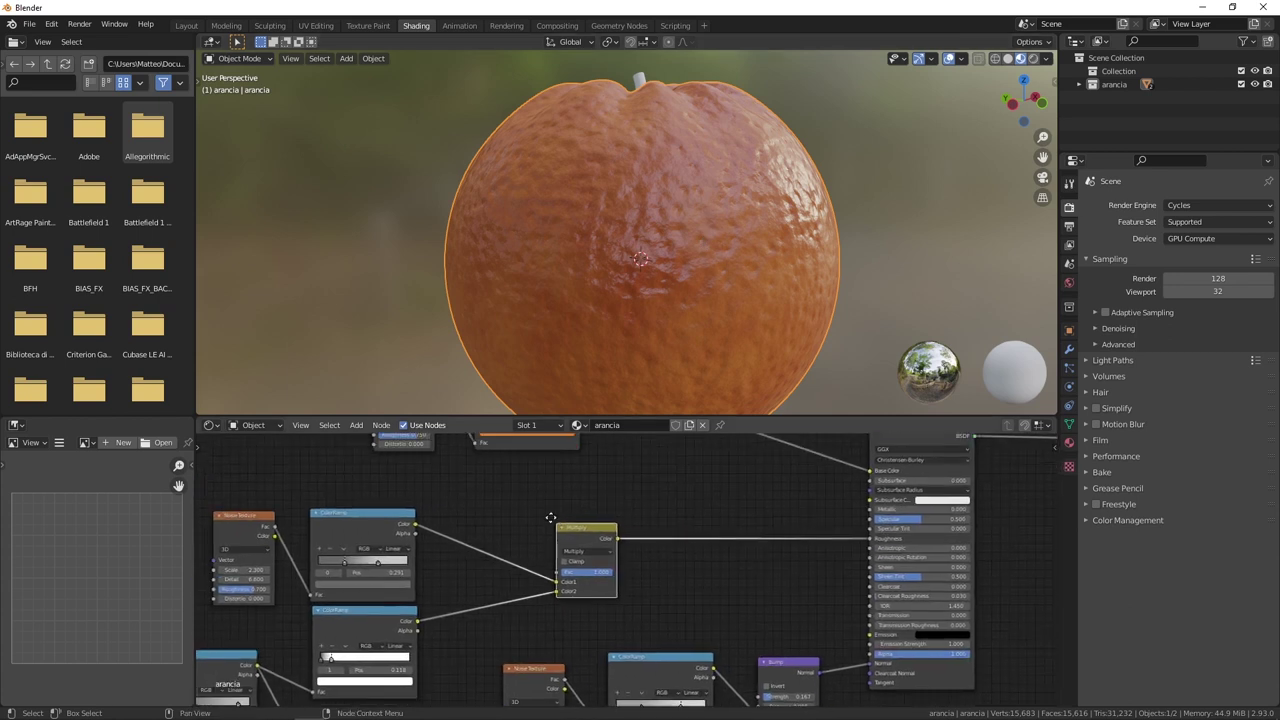
drag(587, 547, 726, 532)
scroll(508, 520, down, 1)
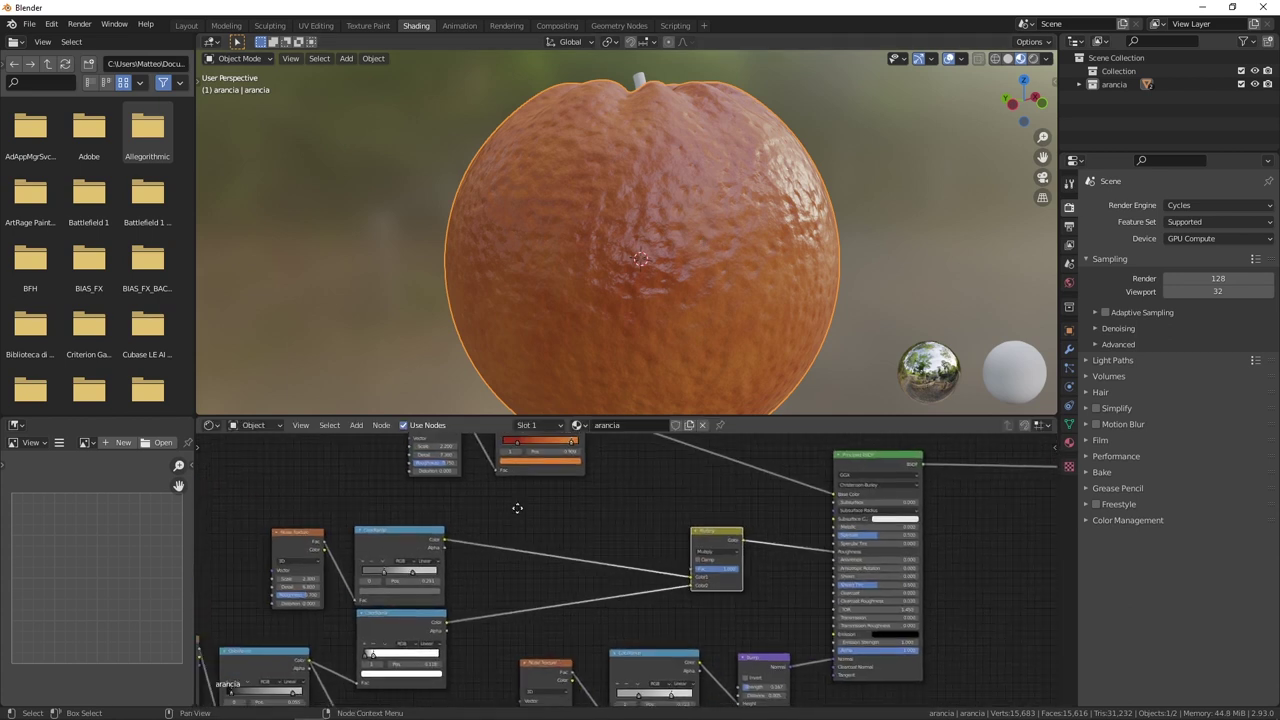
middle_drag(508, 519, 550, 491)
drag(381, 485, 516, 682)
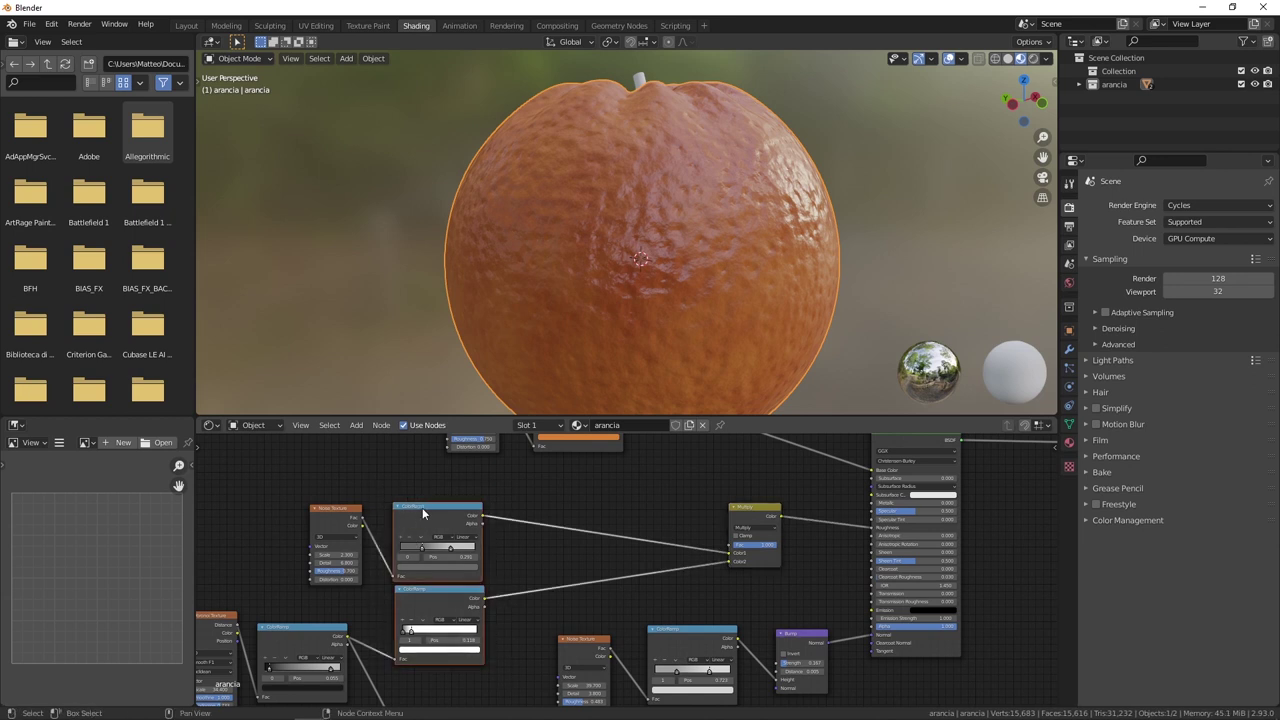
drag(419, 512, 561, 473)
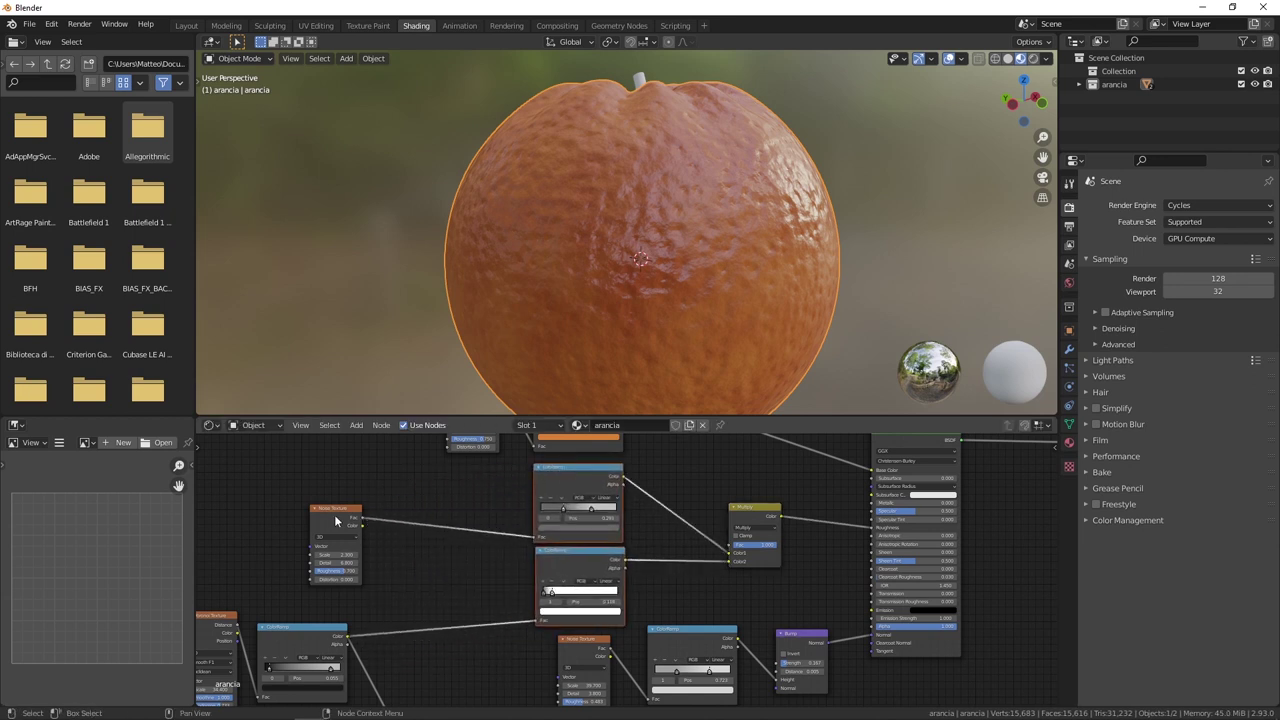
drag(337, 519, 457, 414)
middle_drag(364, 604, 418, 526)
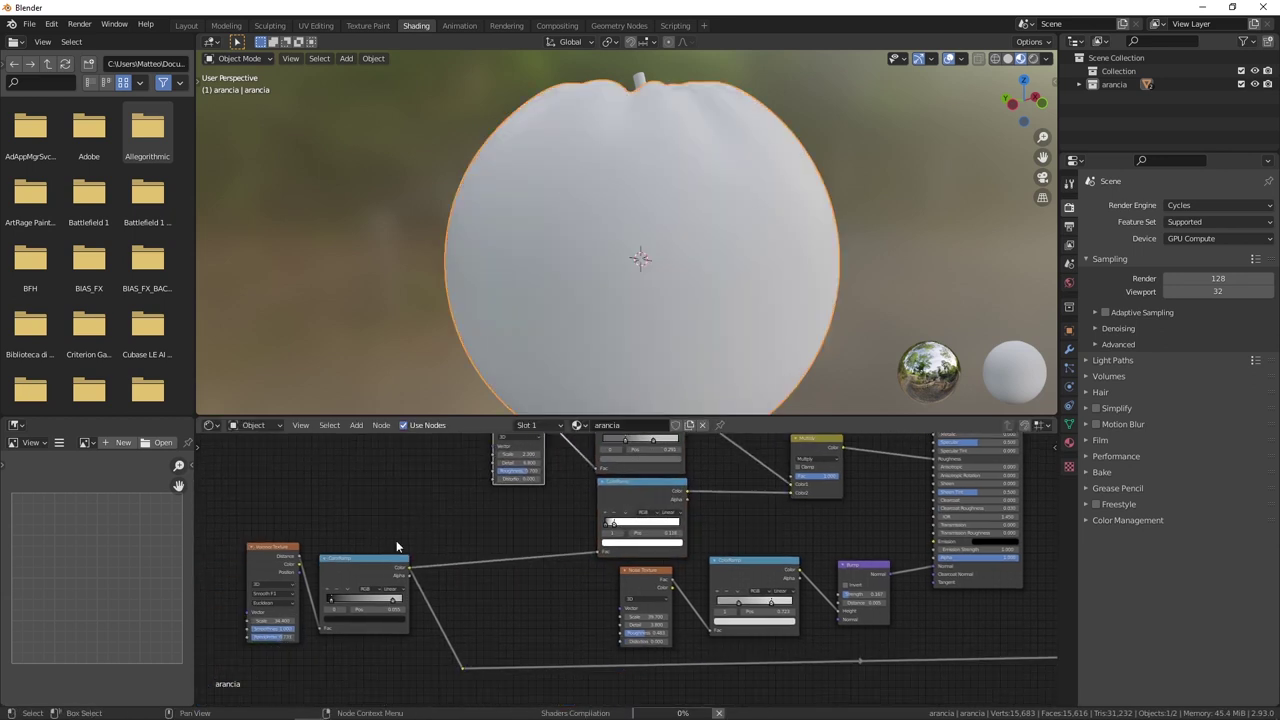
drag(364, 575, 375, 561)
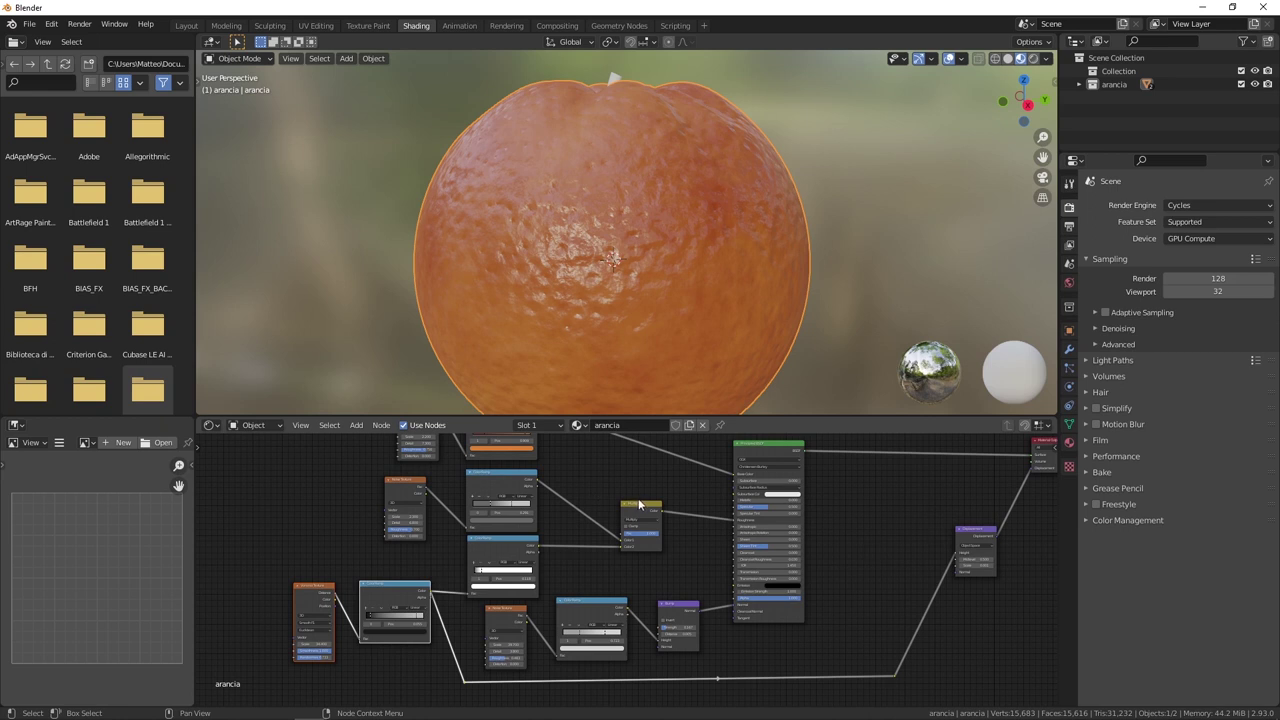
Shift the Multiply node down-right and inspect the ColorRamp stop's colour.
drag(640, 505, 676, 540)
mouse_move(624, 261)
middle_down()
mouse_move(722, 248)
mouse_move(589, 263)
middle_up()
scroll(682, 256, down, 3)
scroll(668, 268, up, 3)
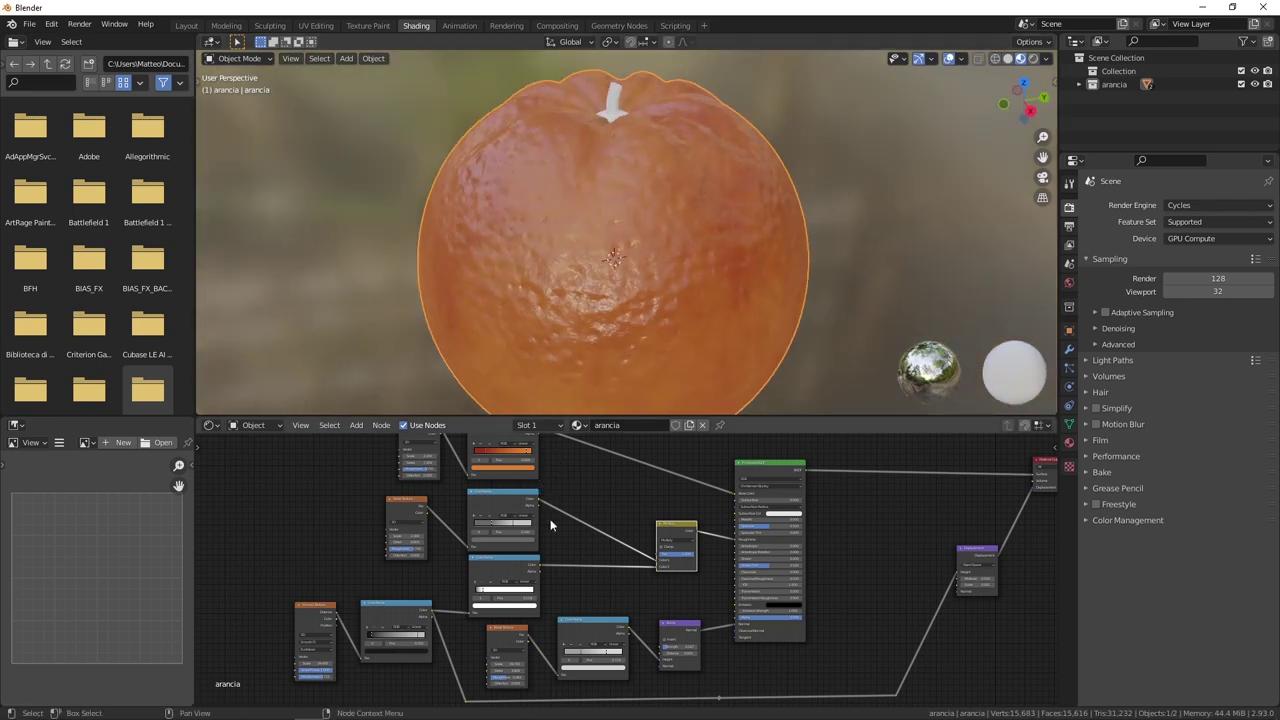
scroll(552, 505, up, 1)
scroll(572, 518, up, 2)
scroll(504, 508, up, 1)
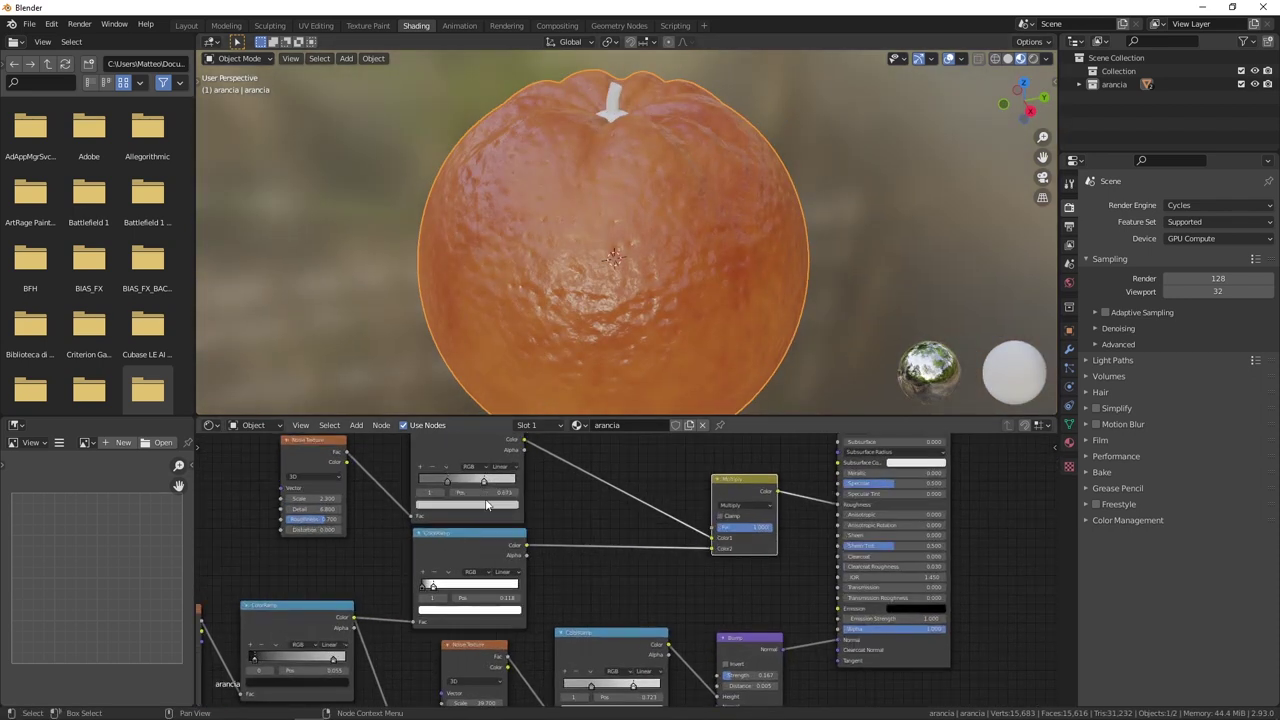
click(468, 503)
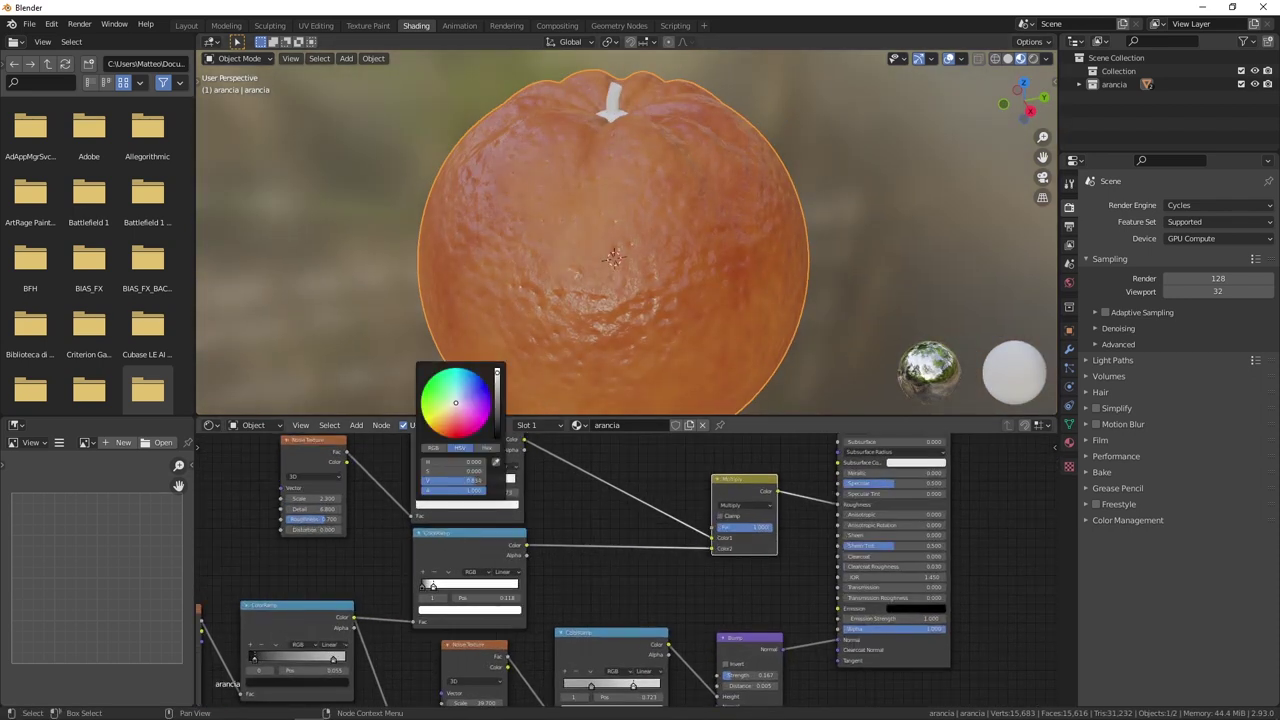
Raise the Voronoi Texture Scale to 40.600.
scroll(654, 239, down, 2)
mouse_move(654, 239)
middle_down()
mouse_move(768, 211)
mouse_move(617, 233)
mouse_move(691, 259)
middle_up()
scroll(614, 177, up, 3)
scroll(691, 214, down, 3)
scroll(804, 530, down, 2)
mouse_move(804, 530)
middle_down()
mouse_move(777, 584)
mouse_move(512, 581)
middle_up()
scroll(276, 568, up, 2)
middle_drag(276, 568, 523, 586)
scroll(523, 586, up, 1)
mouse_move(425, 564)
mouse_down()
mouse_move(465, 564)
mouse_move(437, 567)
mouse_up()
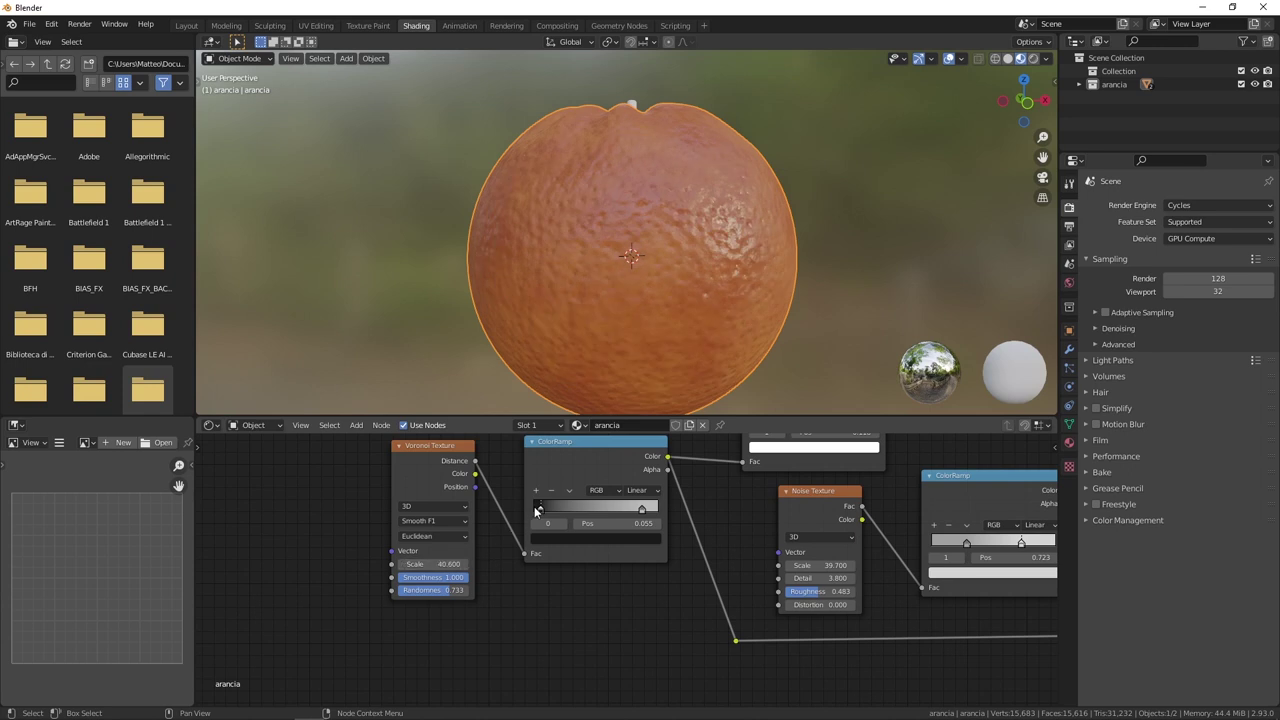
Move the Voronoi ColorRamp's stops out to positions 0 and 1.000.
click(641, 508)
drag(641, 512, 597, 514)
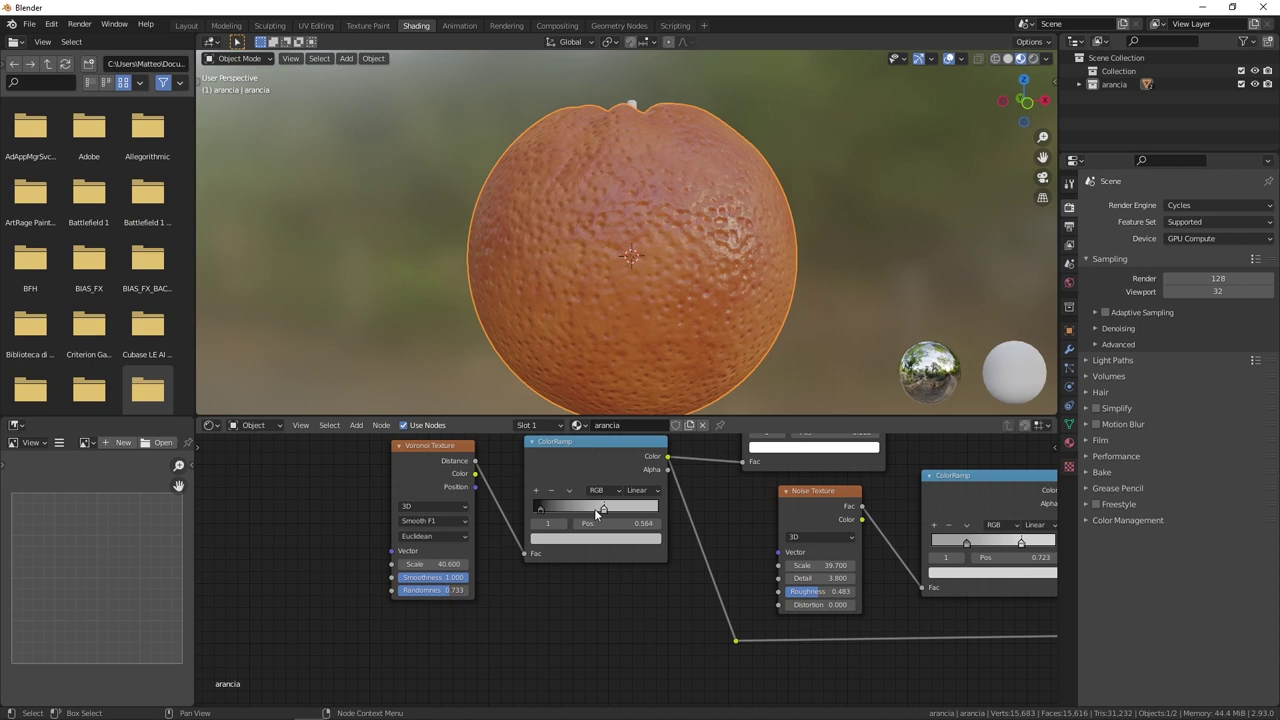
click(540, 508)
drag(532, 506, 597, 512)
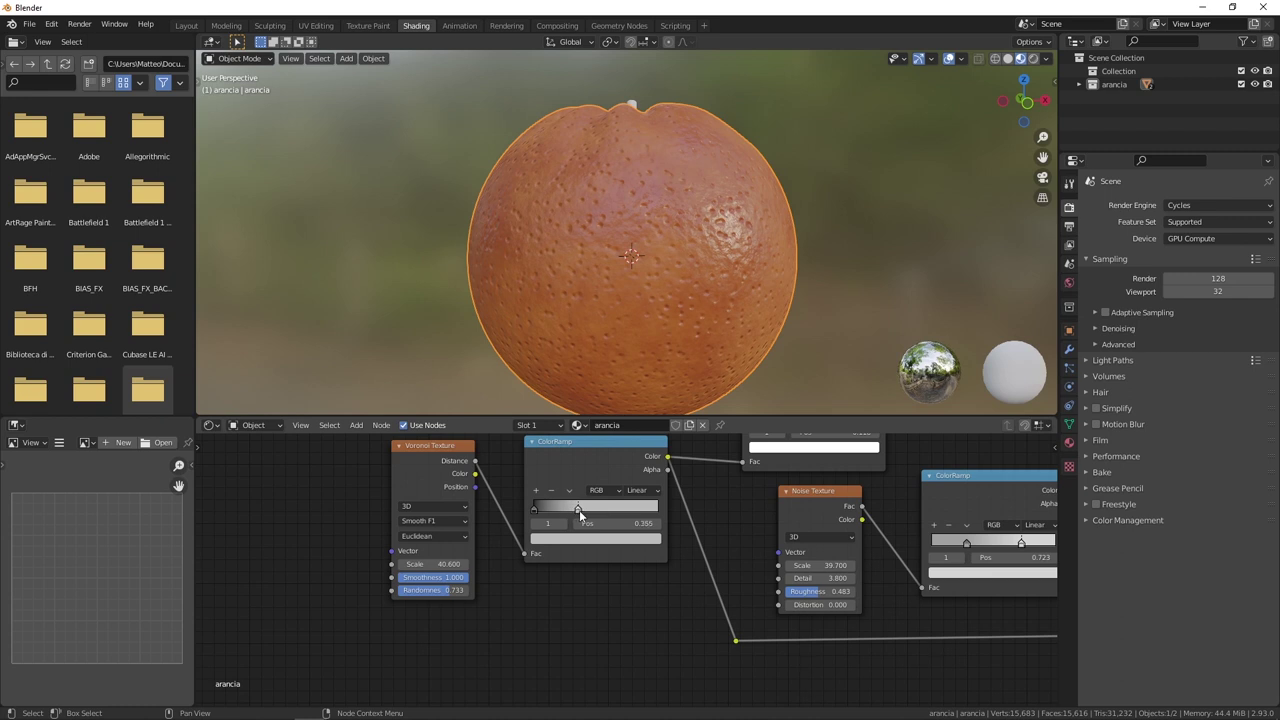
drag(601, 510, 668, 509)
scroll(681, 327, down, 2)
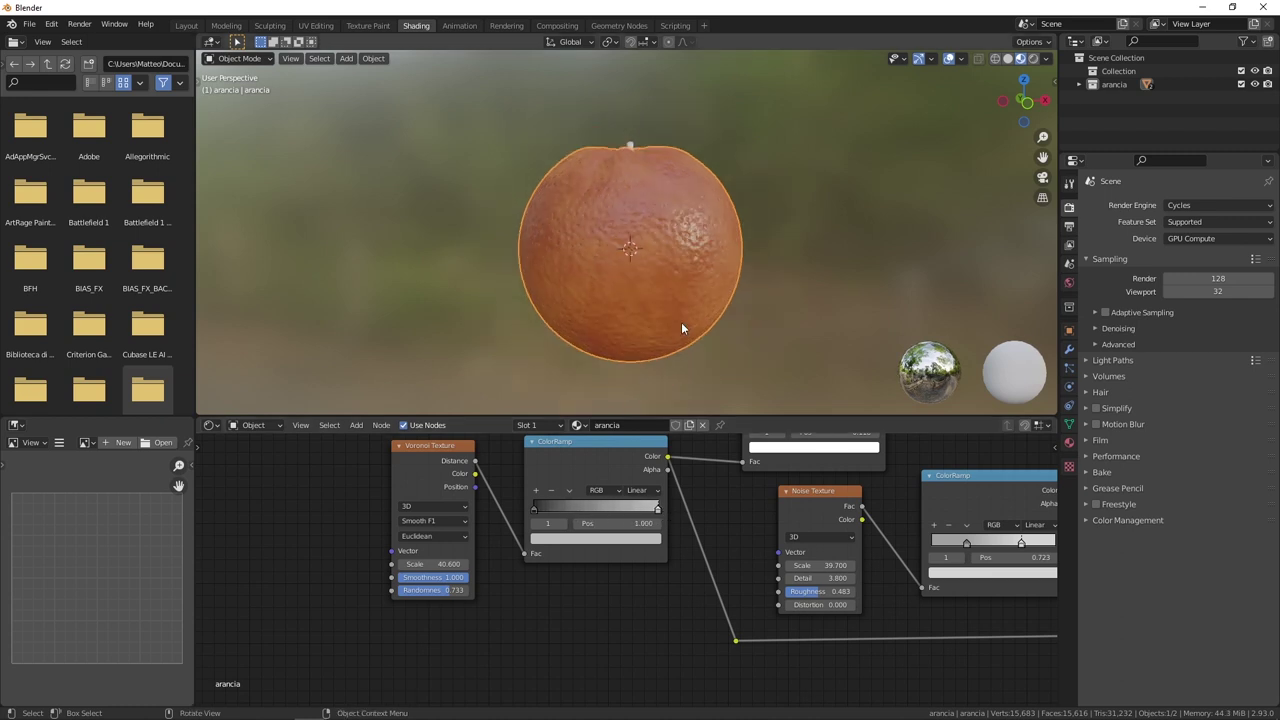
scroll(586, 328, up, 2)
scroll(620, 314, up, 1)
scroll(600, 285, down, 2)
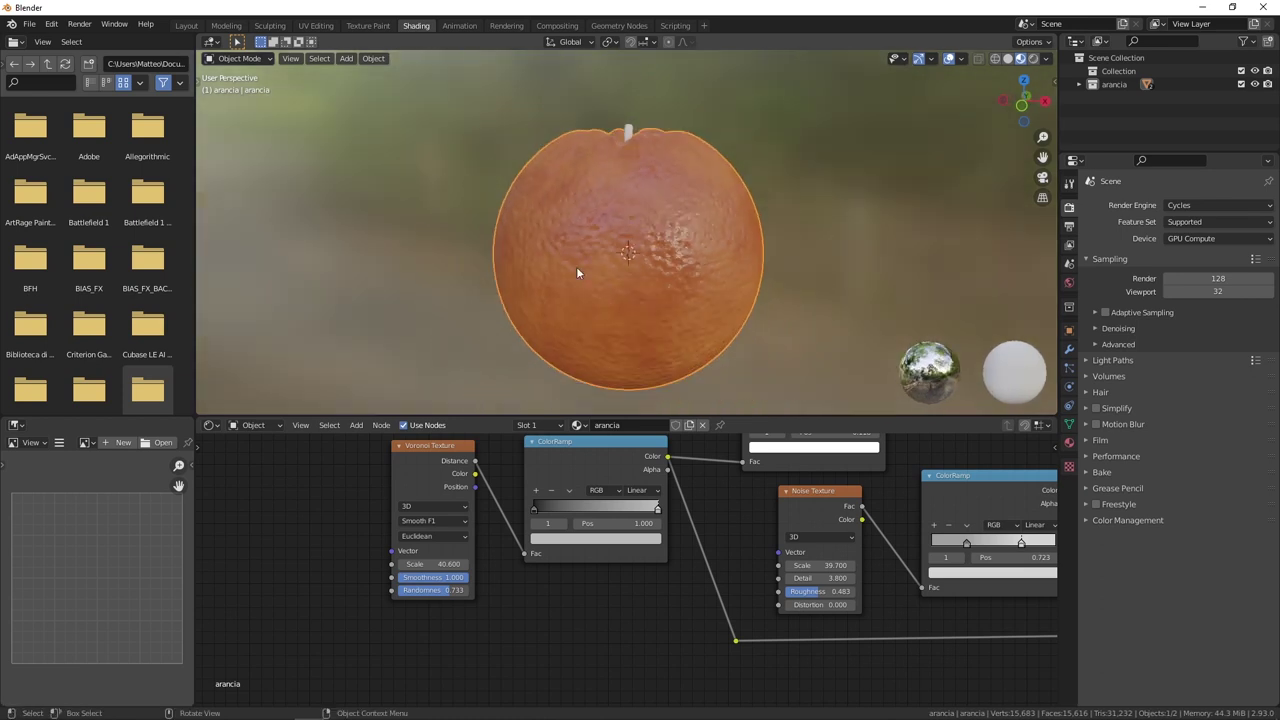
middle_drag(576, 266, 682, 248)
drag(649, 508, 660, 508)
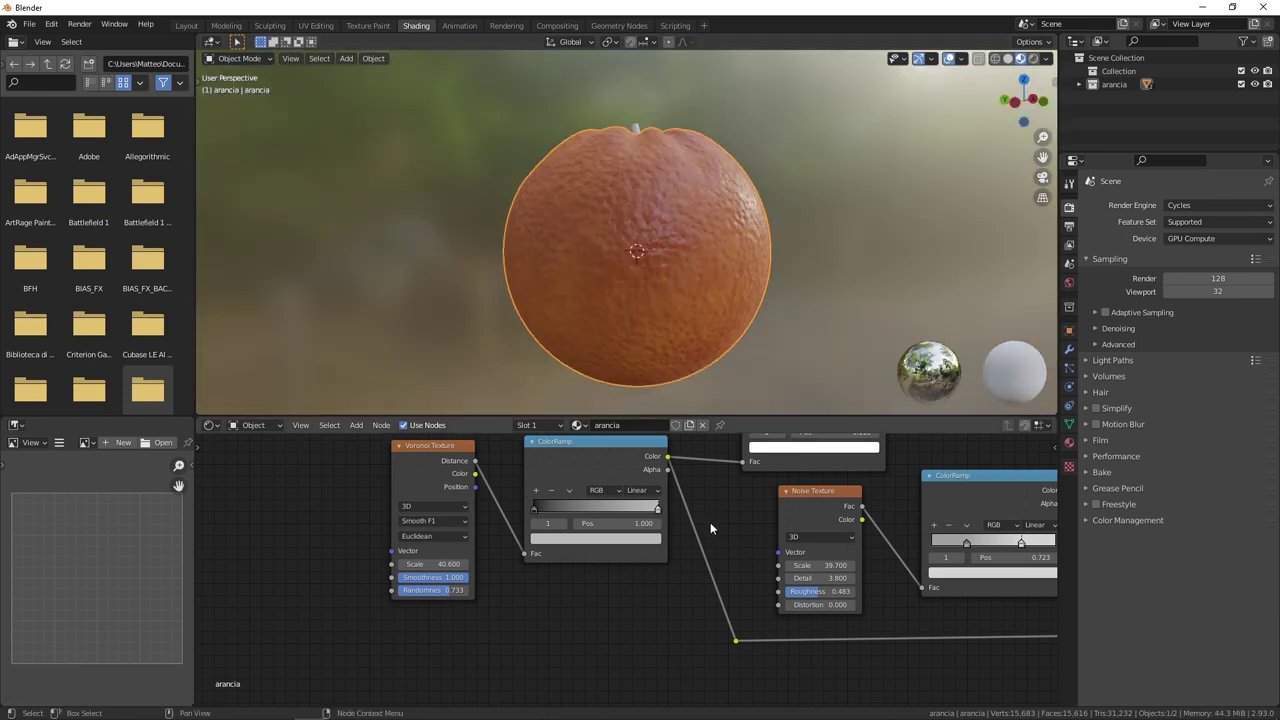
Orbit to the stem and select the picciolo object, which has no material yet.
scroll(710, 528, down, 1)
scroll(606, 266, up, 3)
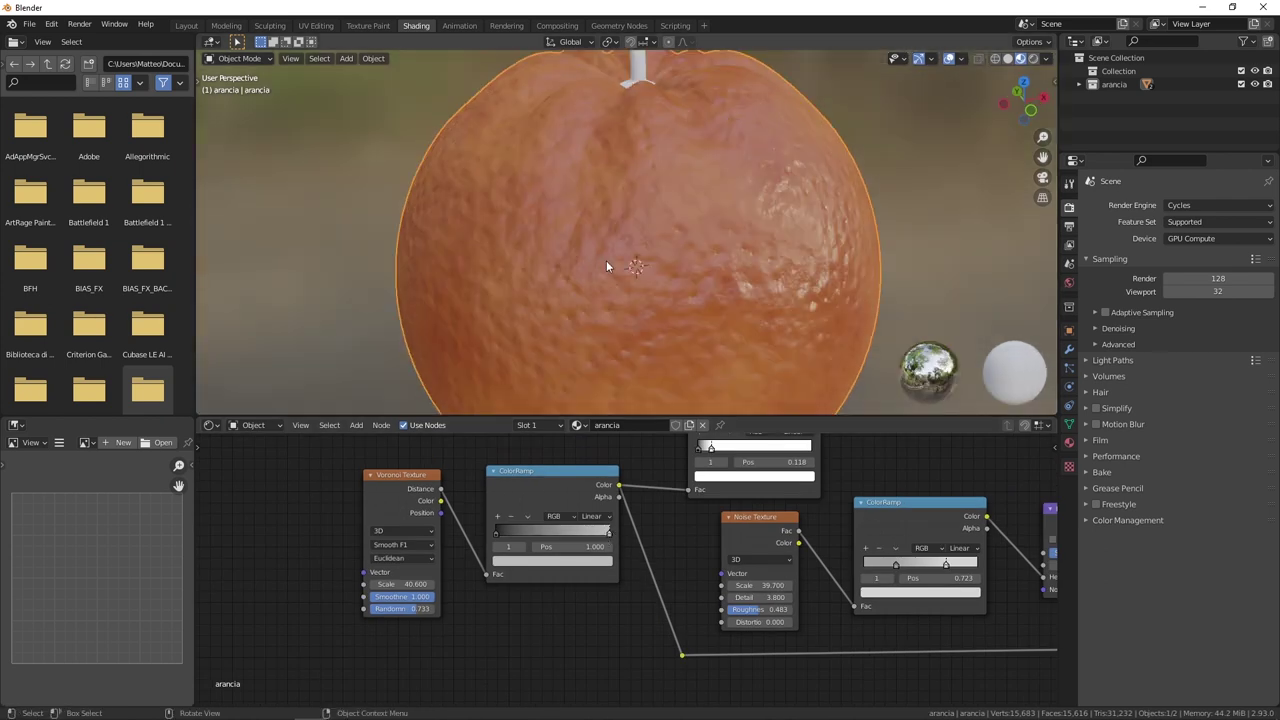
click(495, 533)
scroll(676, 154, down, 3)
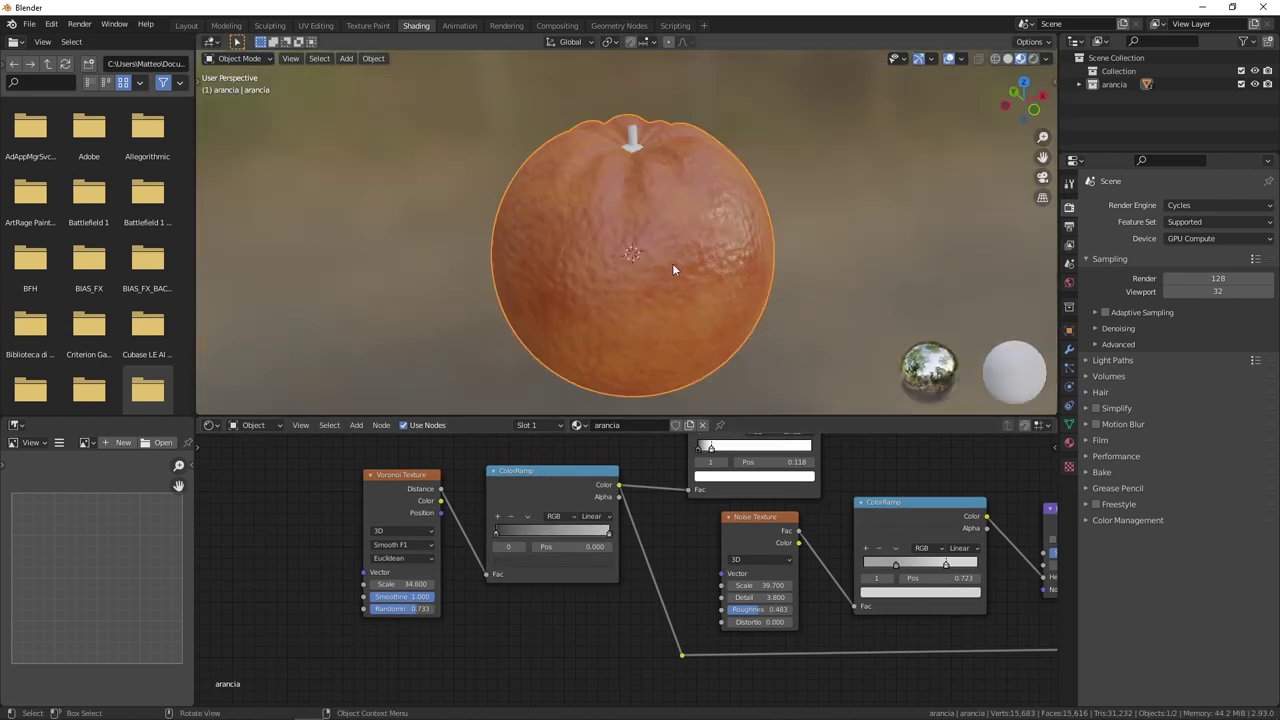
scroll(672, 263, up, 1)
middle_drag(620, 196, 586, 240)
scroll(586, 240, up, 2)
mouse_move(631, 160)
middle_down()
mouse_move(635, 220)
mouse_move(710, 263)
middle_up()
click(628, 265)
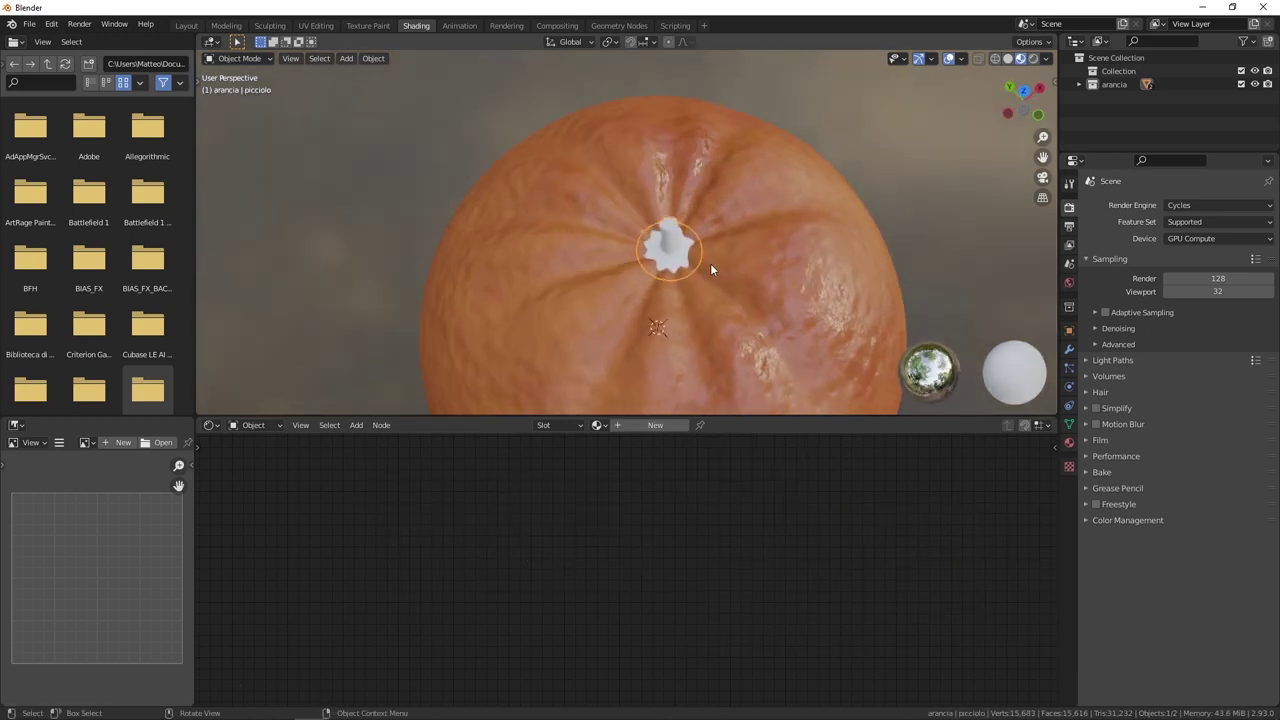
Create a new material for the stem and name it picciolo.
scroll(710, 263, up, 1)
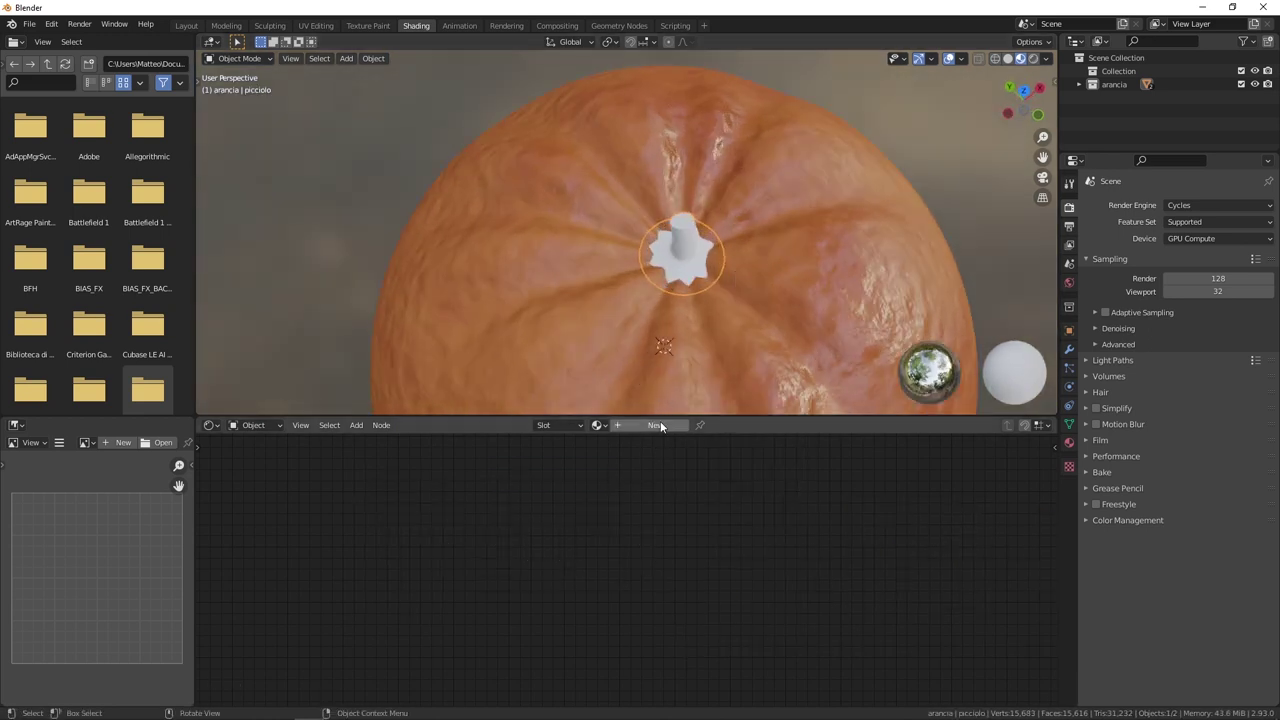
click(660, 425)
double_click(642, 425)
text(picciolo)
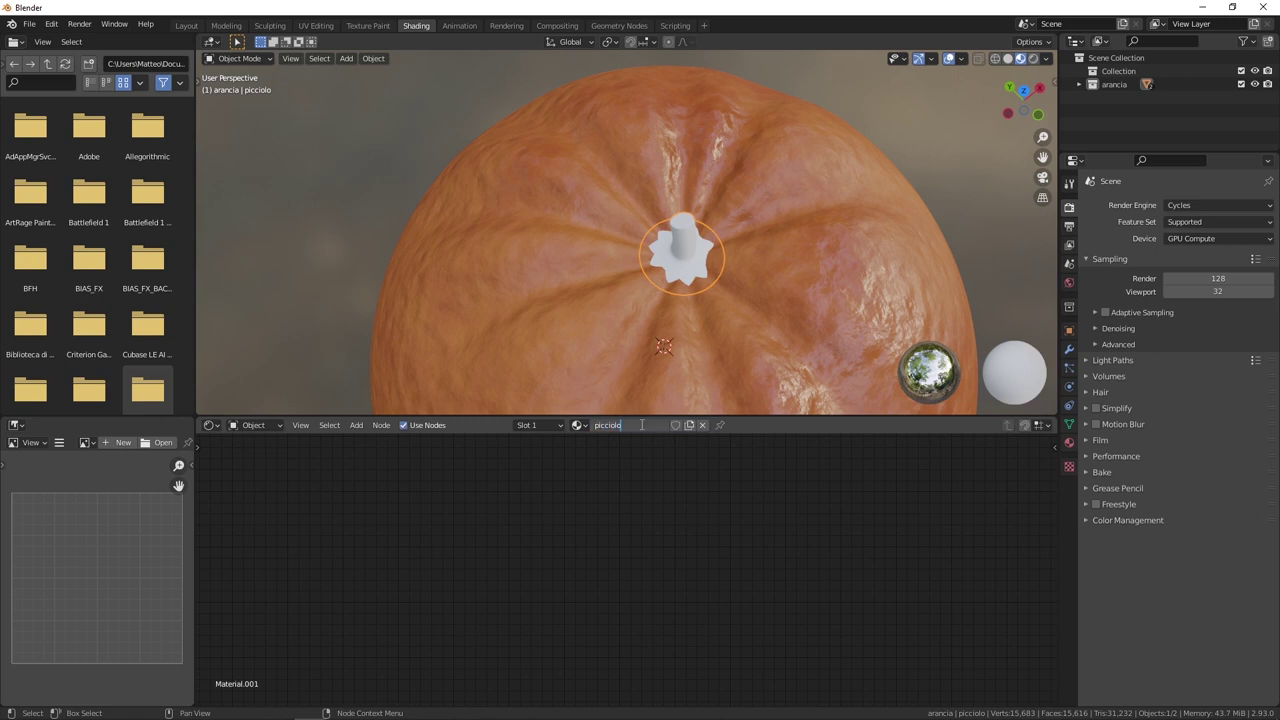
key(Return)
Frame the picciolo nodes and arrange the Principled BSDF node with the stem in view.
key(Home)
scroll(574, 522, up, 3)
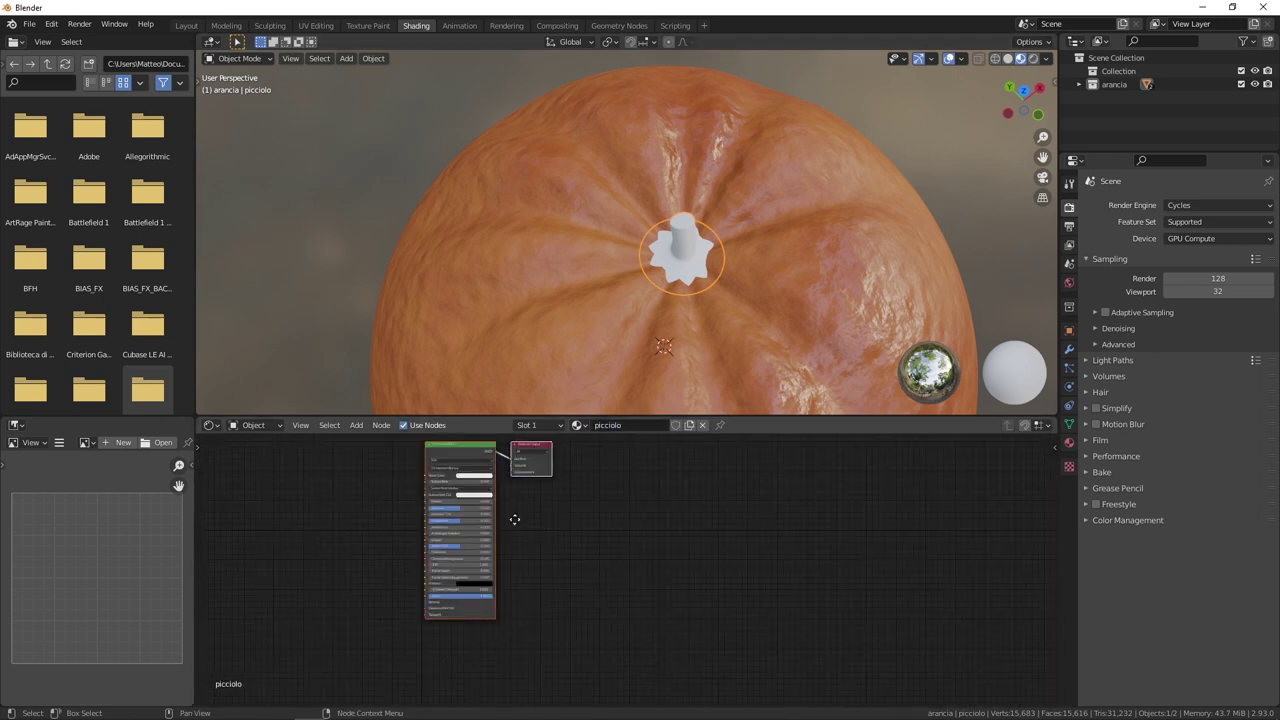
middle_drag(514, 514, 737, 617)
scroll(748, 600, up, 1)
scroll(760, 583, up, 1)
mouse_move(687, 488)
mouse_down()
mouse_move(582, 465)
mouse_move(608, 456)
mouse_up()
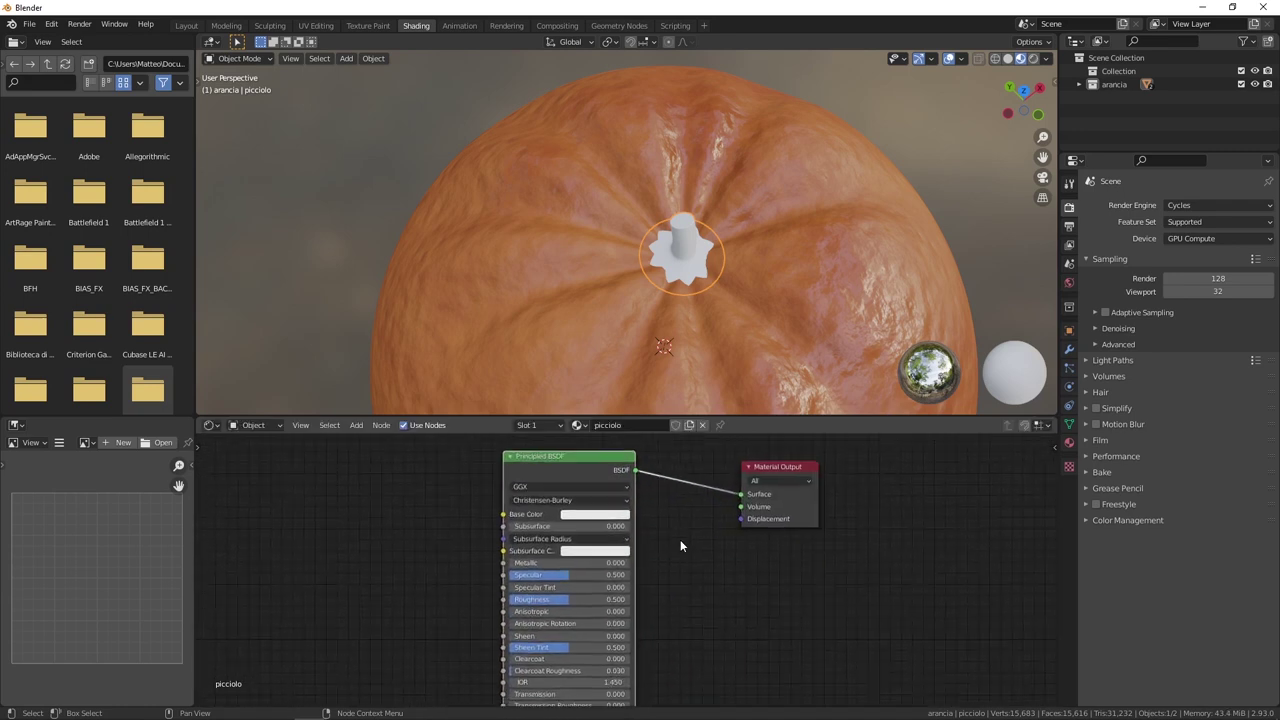
mouse_move(695, 340)
middle_down()
mouse_move(710, 203)
mouse_move(726, 249)
mouse_move(655, 239)
mouse_move(670, 292)
mouse_move(640, 209)
mouse_move(692, 238)
middle_up()
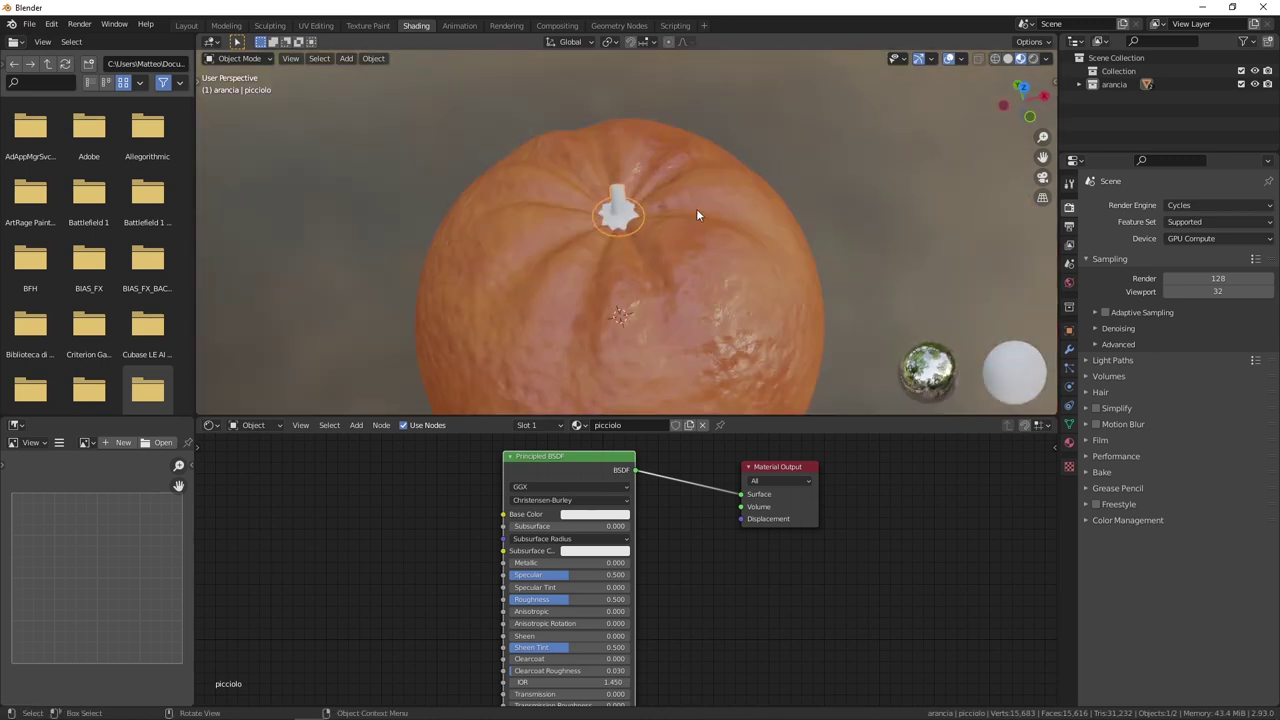
scroll(646, 199, up, 3)
mouse_move(619, 163)
middle_down()
mouse_move(656, 285)
mouse_move(666, 207)
middle_up()
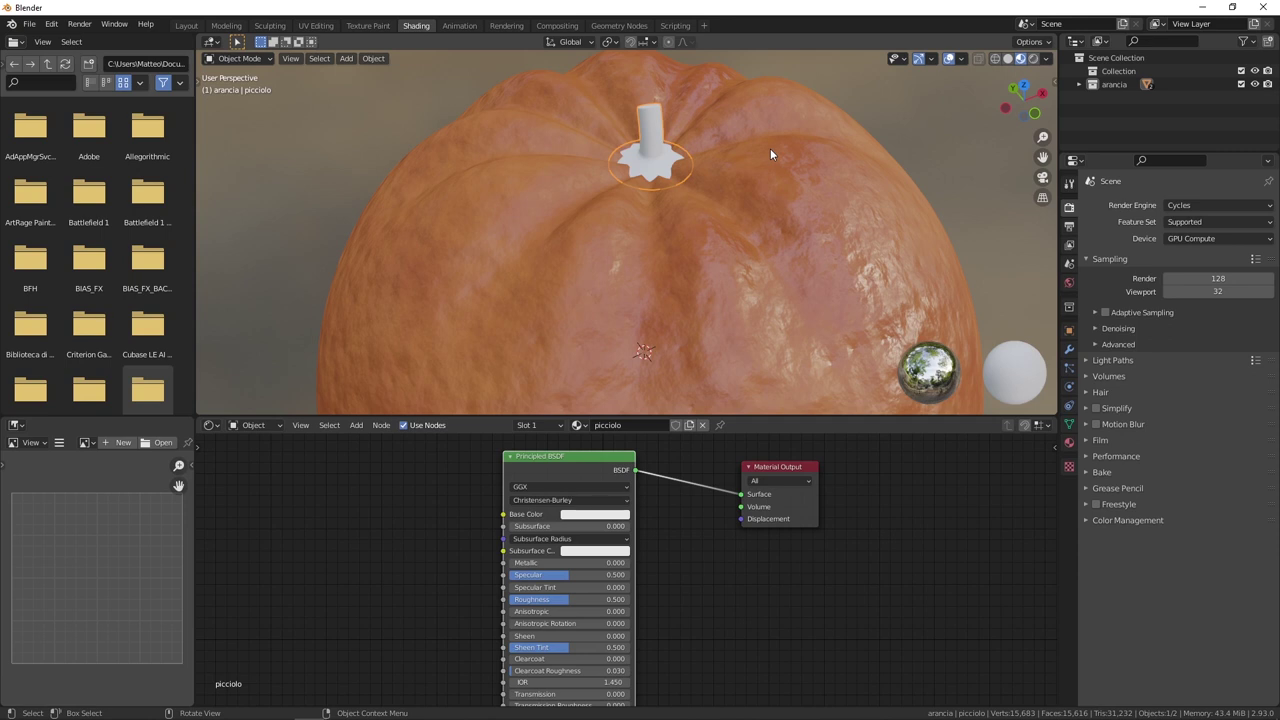
middle_drag(643, 135, 658, 200)
middle_drag(658, 528, 694, 534)
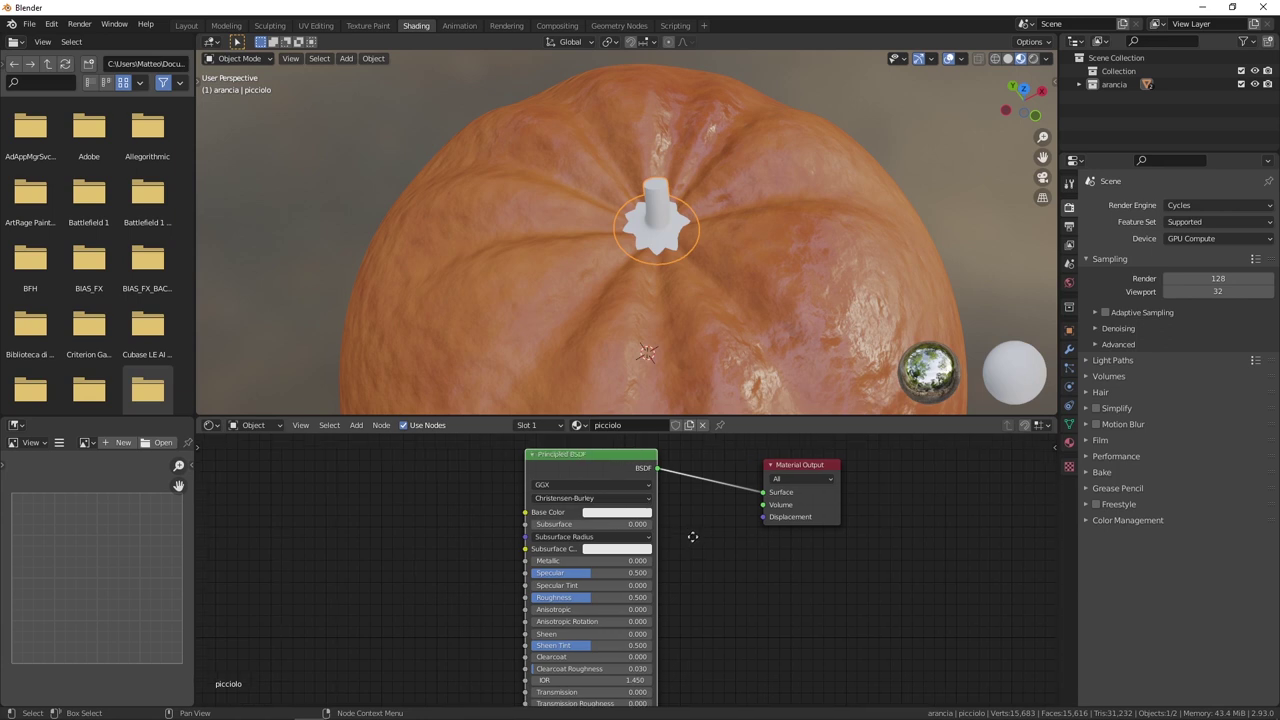
Set the Principled BSDF Base Color to a dark, slightly yellowish green.
click(615, 510)
drag(640, 392, 618, 384)
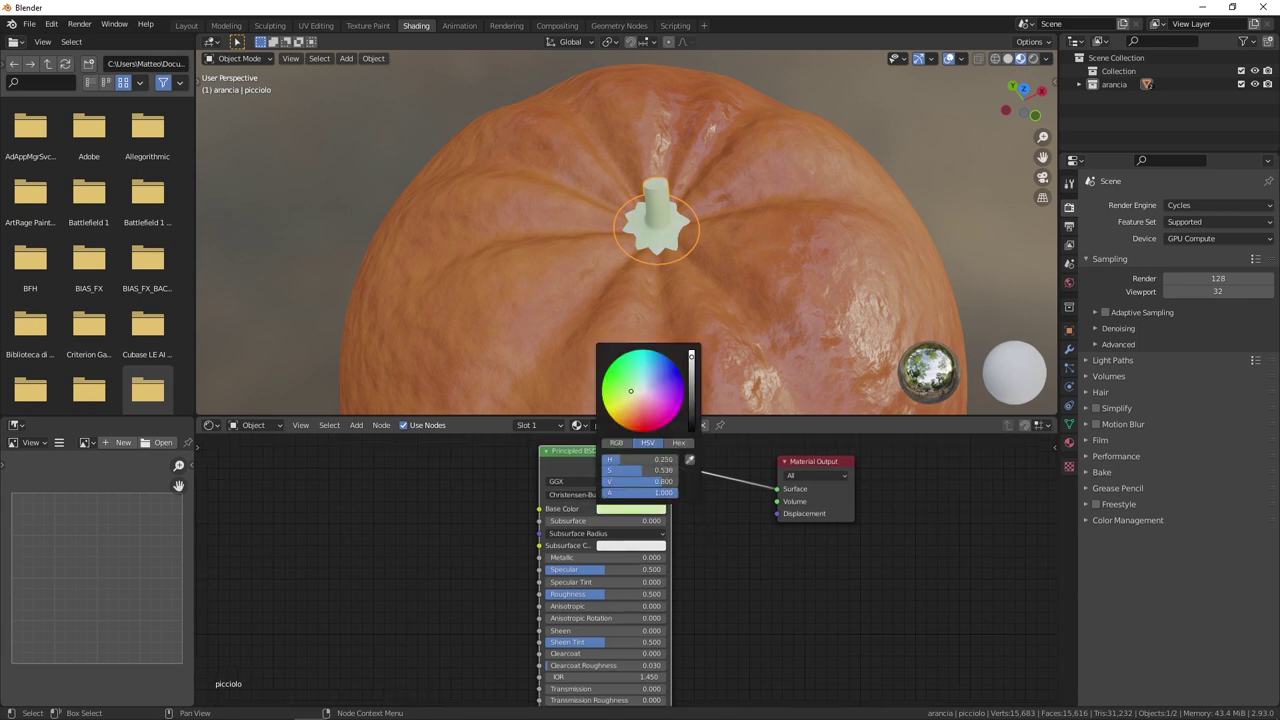
drag(691, 360, 691, 400)
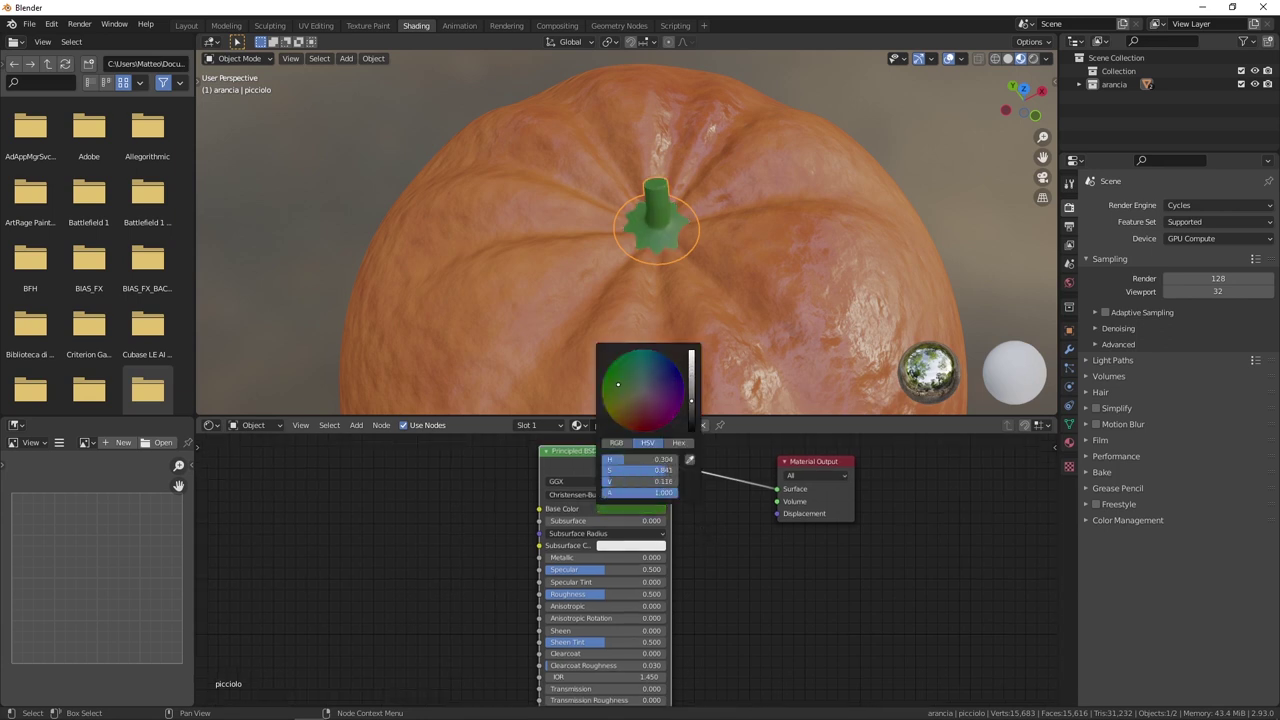
drag(660, 470, 640, 470)
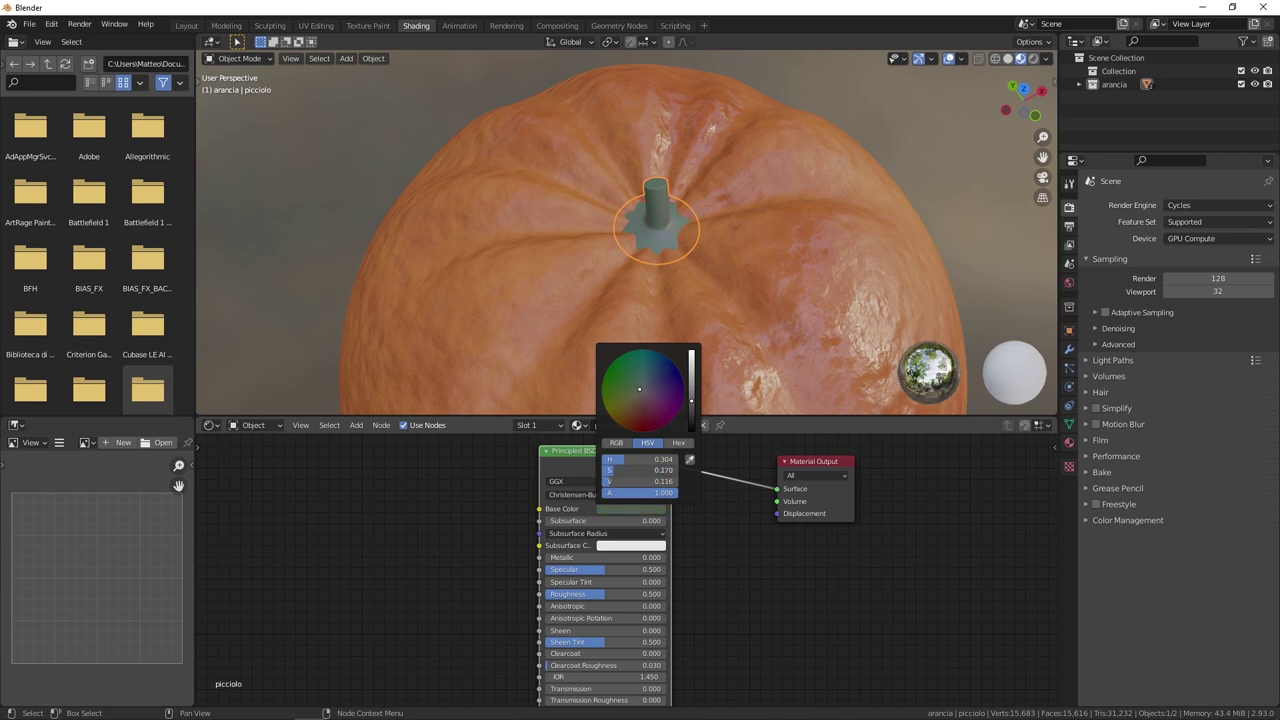
drag(627, 385, 613, 395)
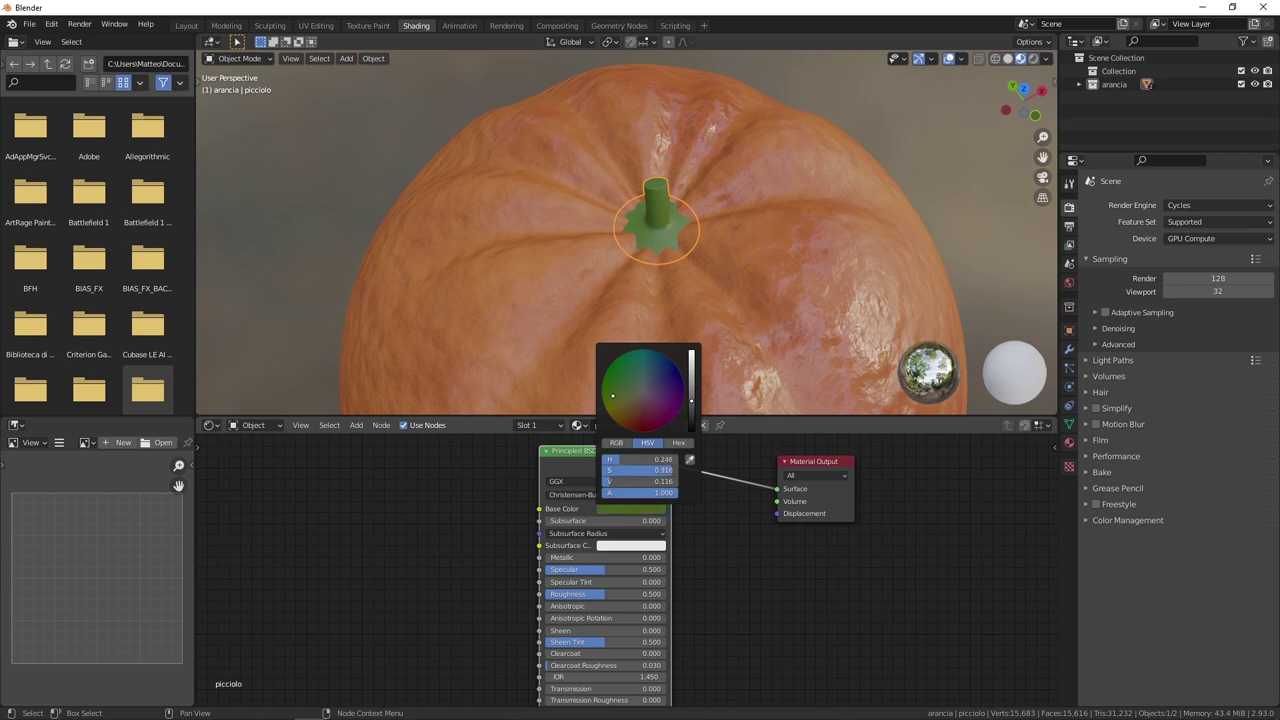
Move the shader node right to make room for new nodes.
scroll(622, 293, down, 4)
middle_drag(622, 293, 685, 262)
scroll(685, 262, up, 5)
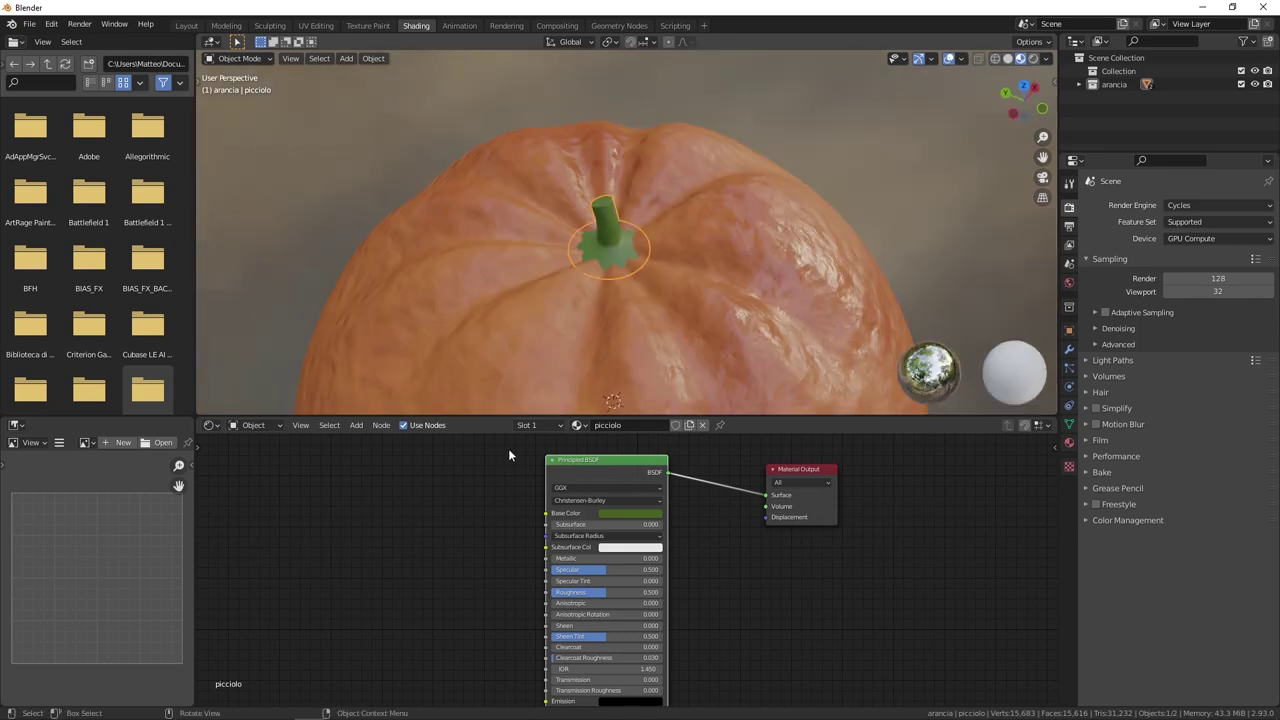
middle_drag(508, 455, 606, 556)
drag(686, 512, 710, 505)
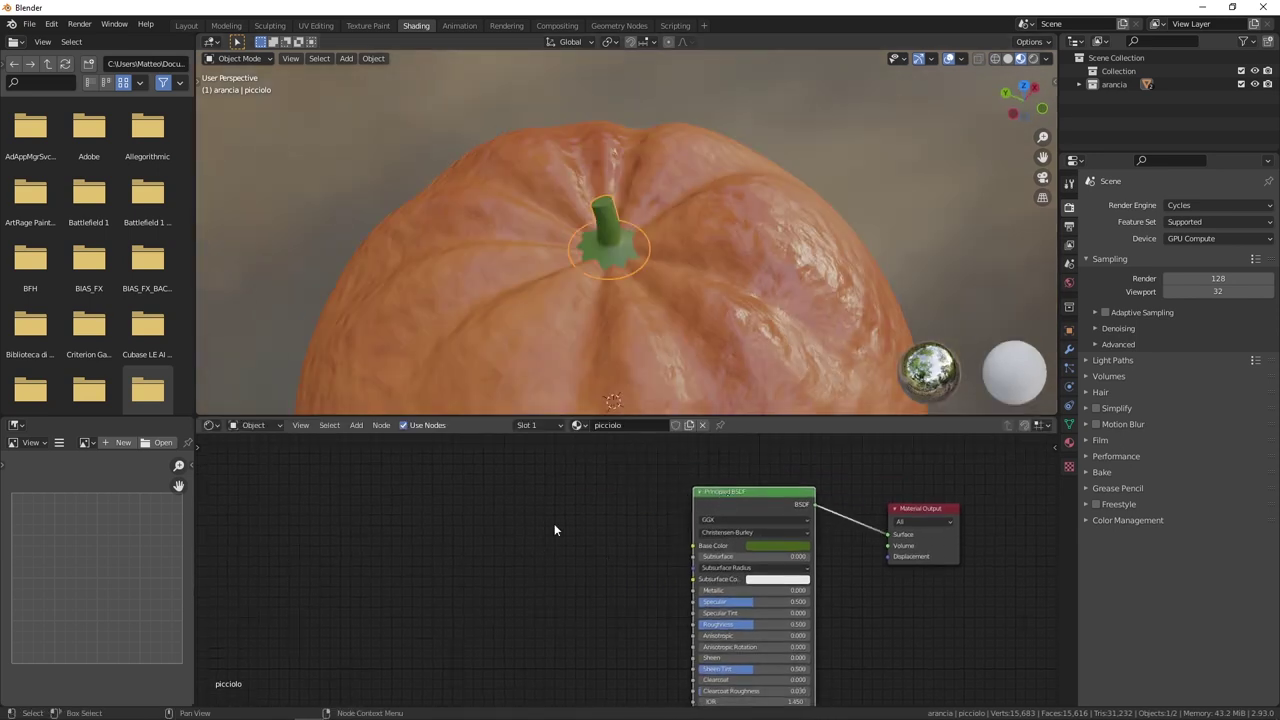
key(shift+a)
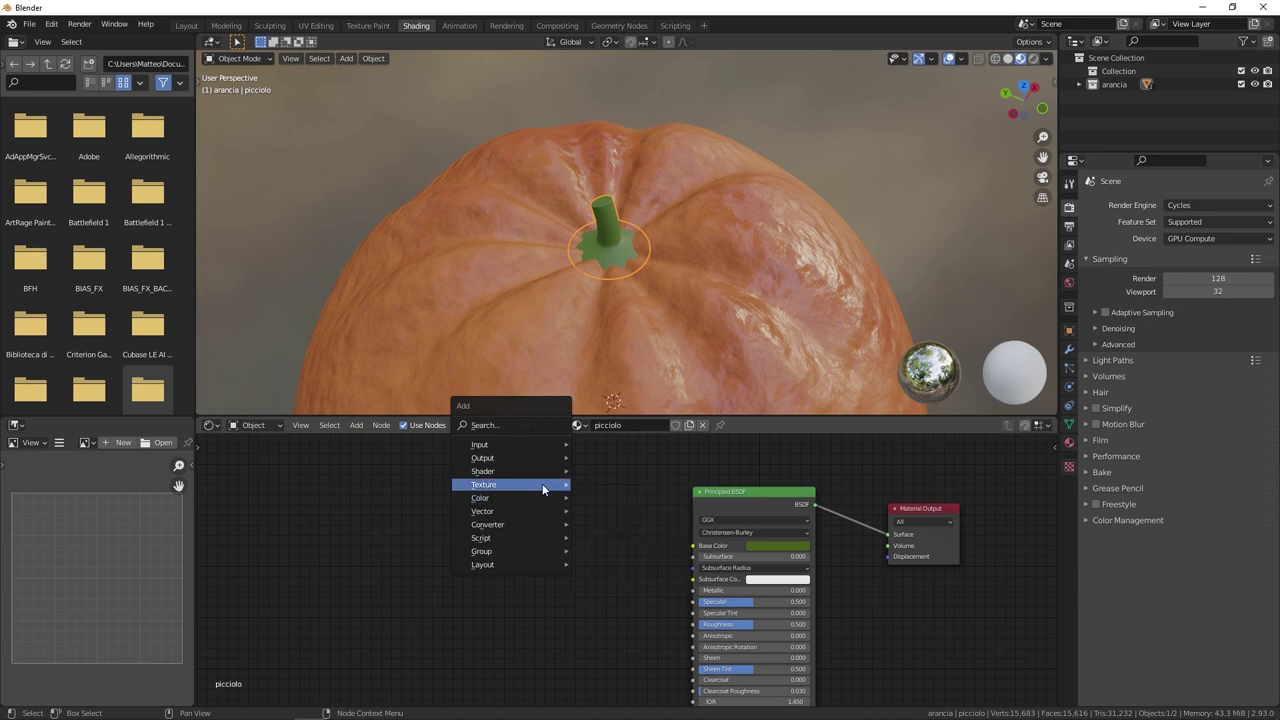
mouse_move(484, 484)
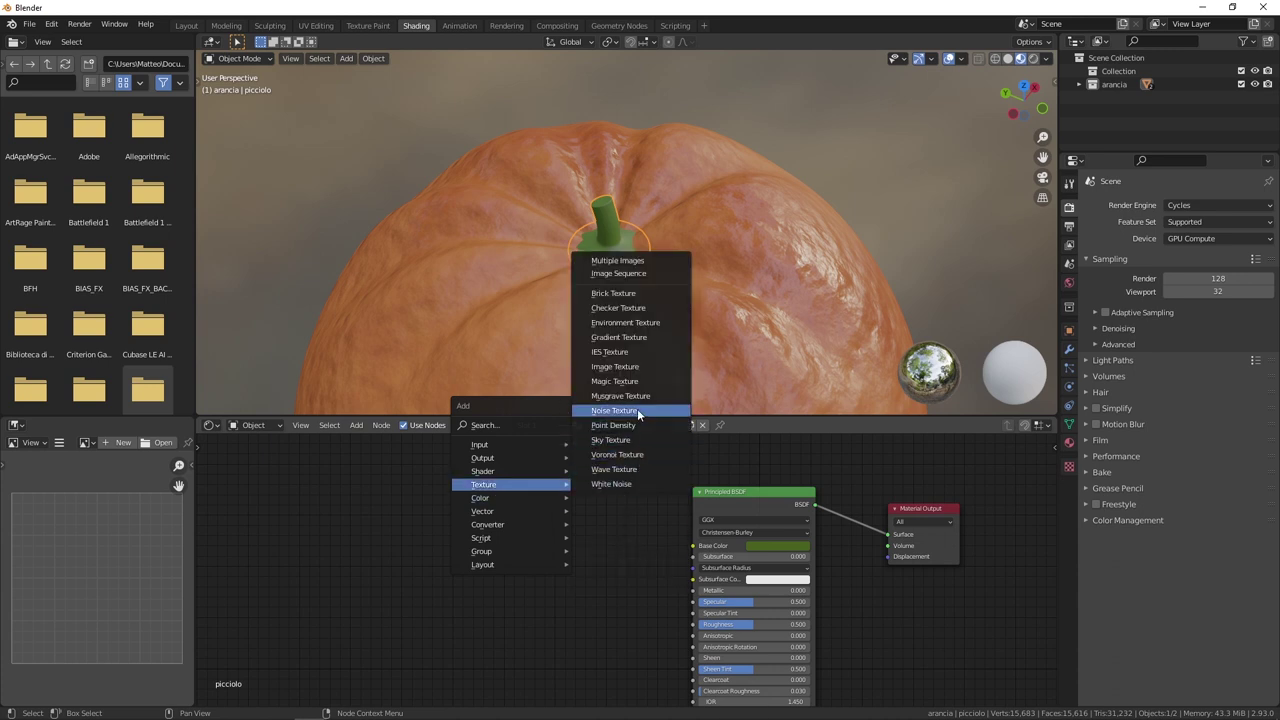
Add a Noise Texture and a ColorRamp, linking noise Fac into the ramp's Fac.
click(637, 410)
click(372, 468)
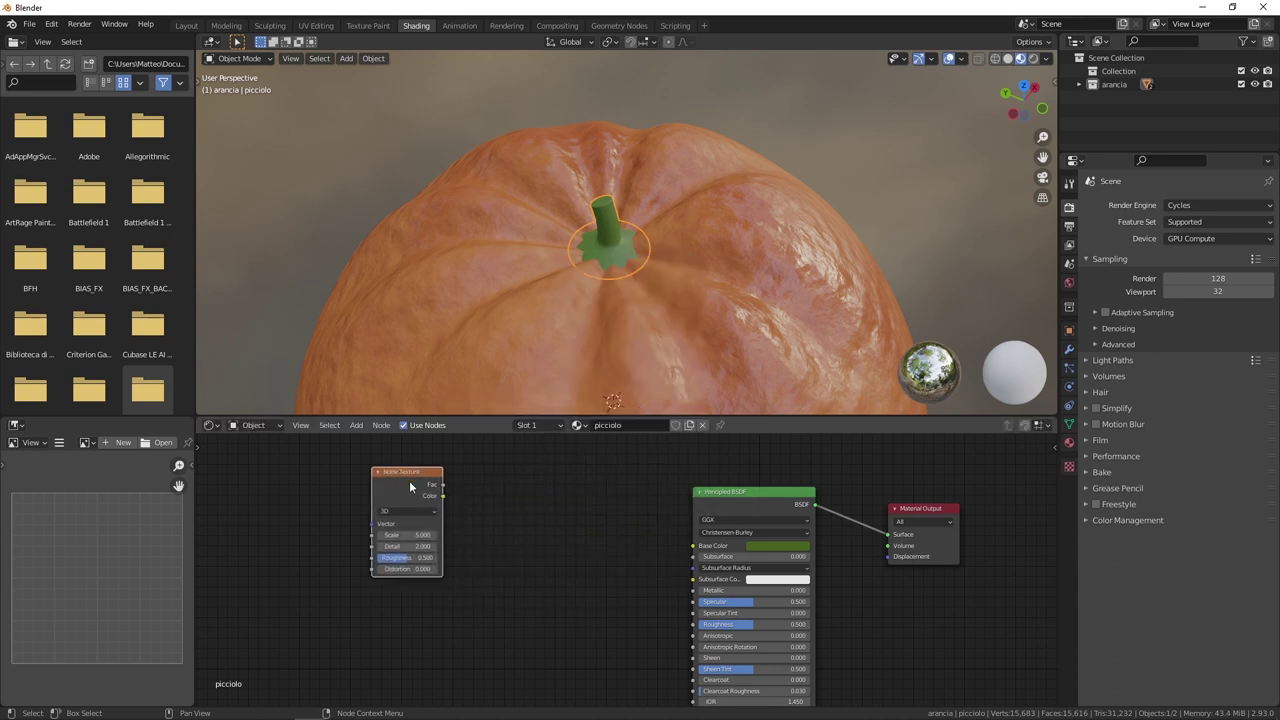
key(shift+a)
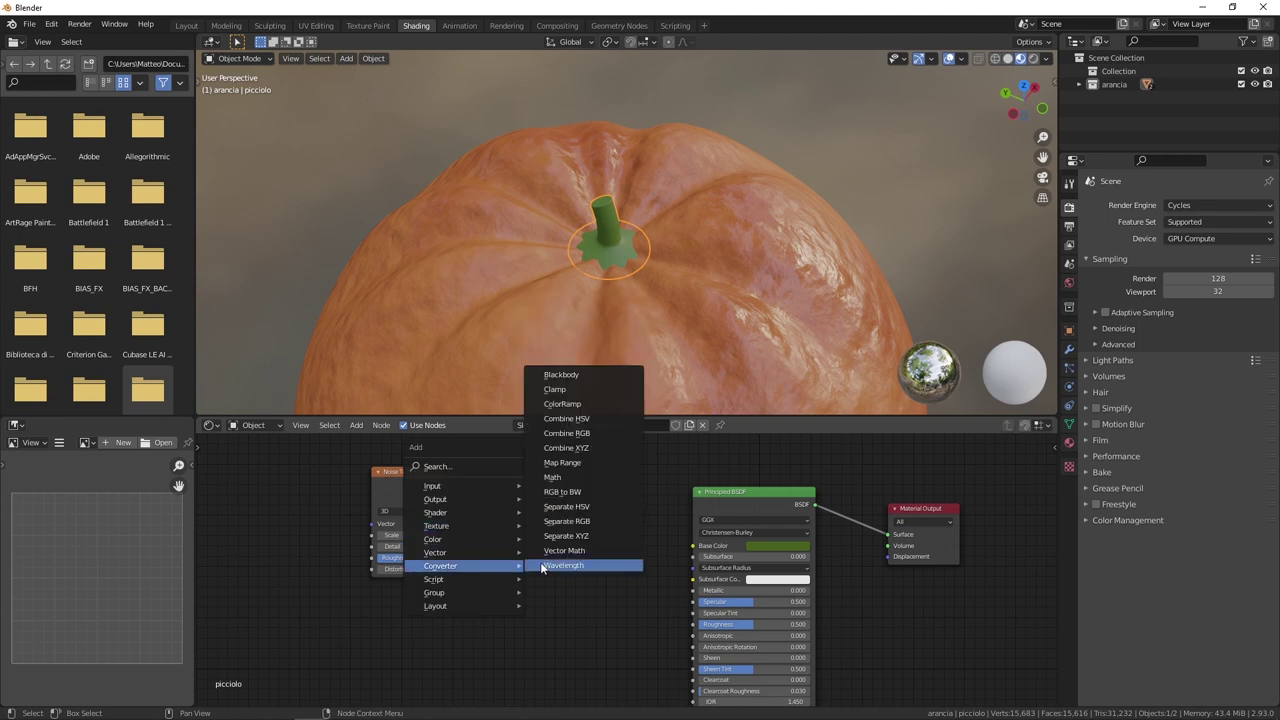
click(584, 405)
click(483, 461)
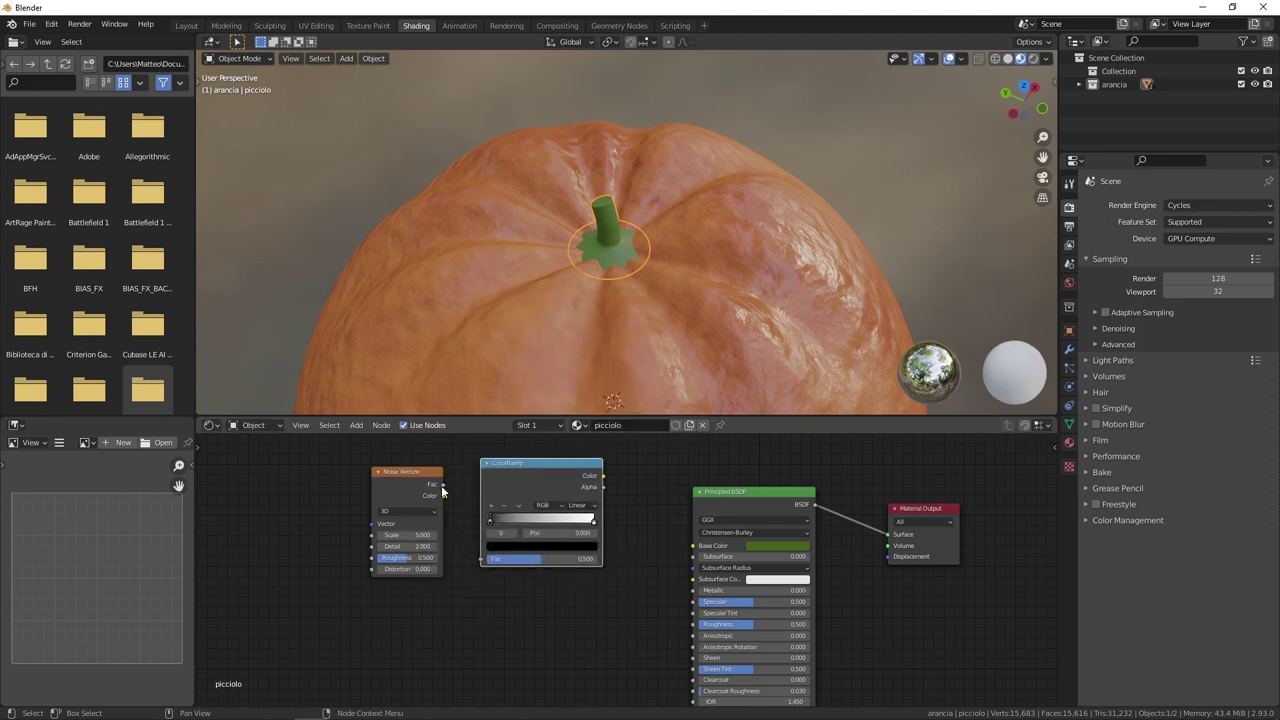
drag(442, 485, 481, 558)
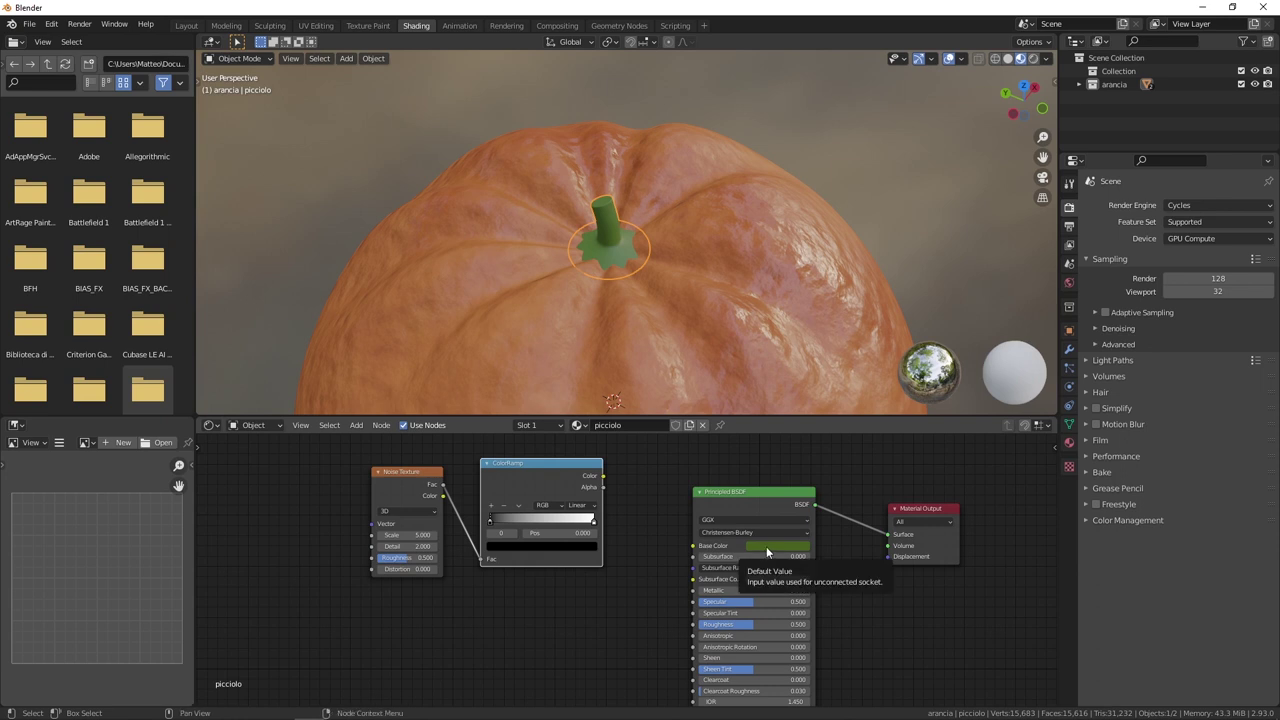
Paste the base green onto the ramp's white stop and connect ramp Color to Base Color.
click(593, 521)
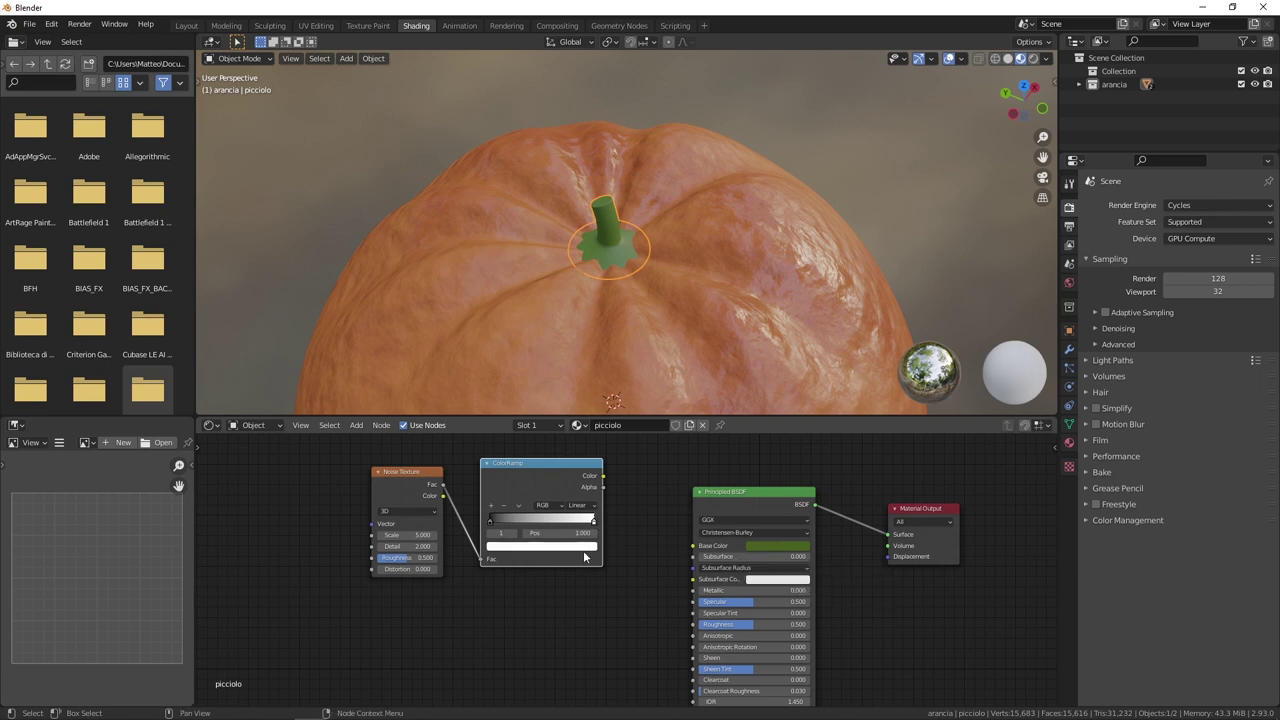
key(ctrl+v)
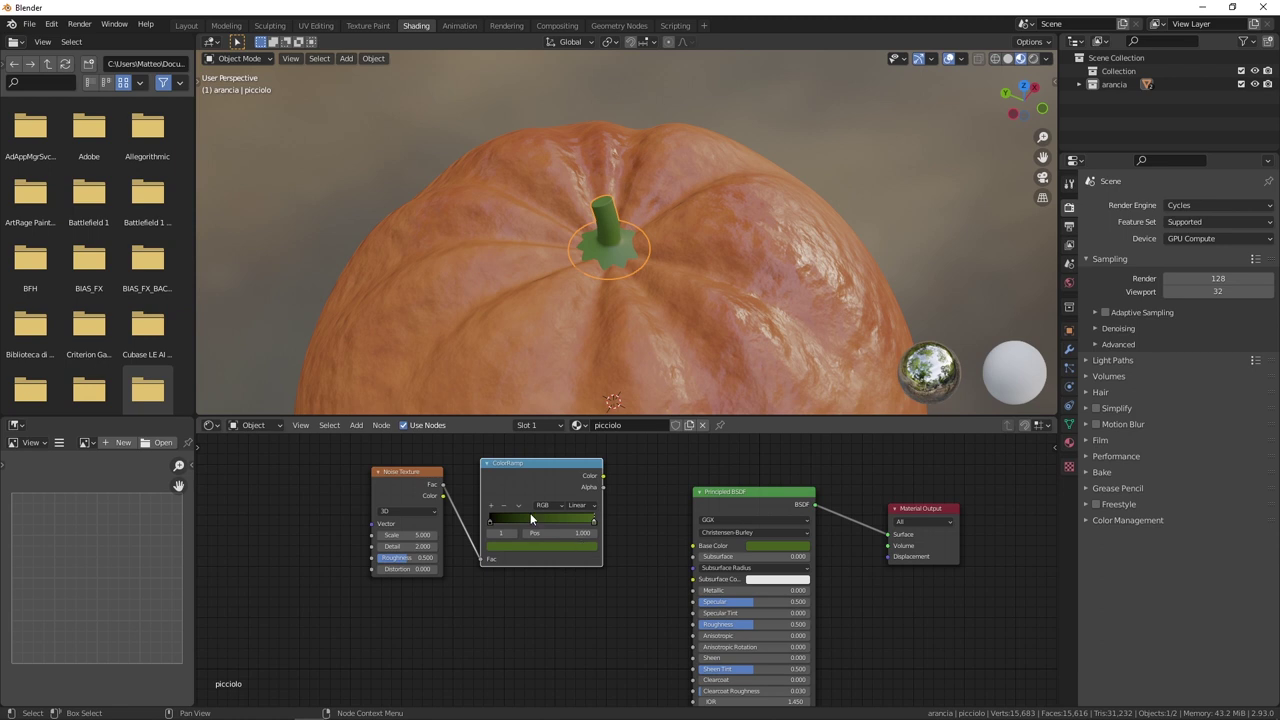
drag(603, 476, 697, 548)
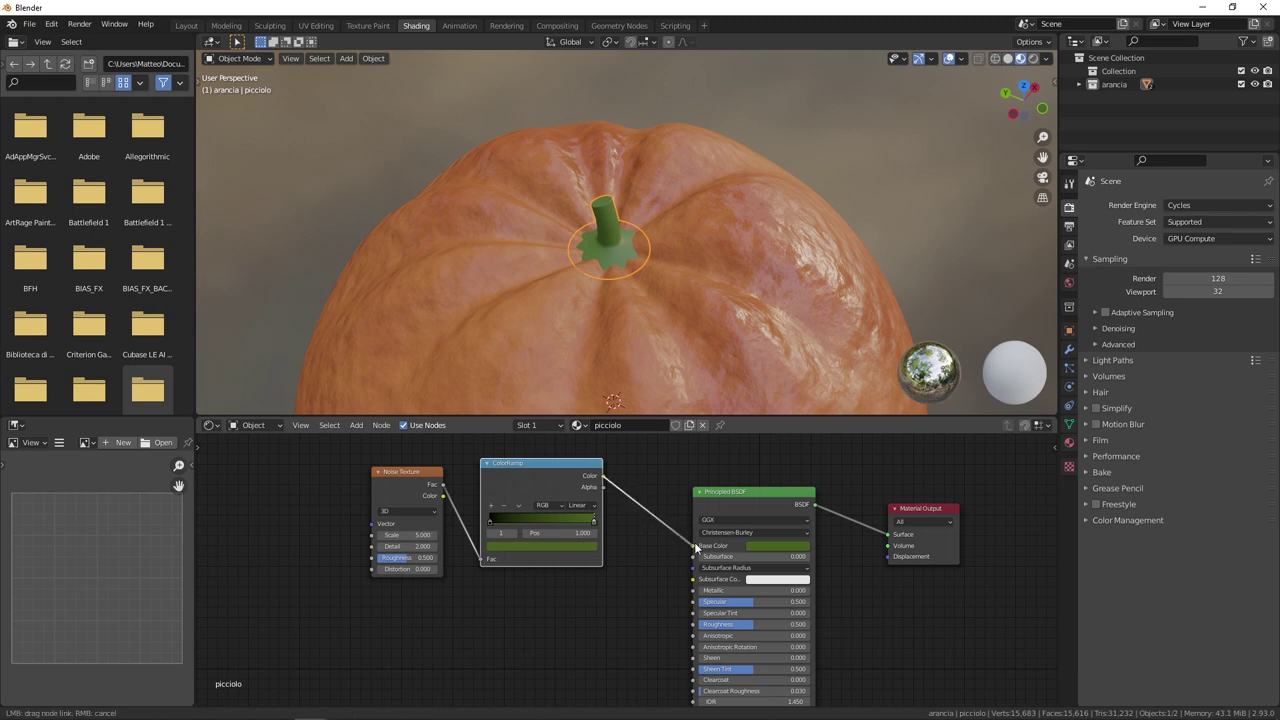
drag(541, 463, 549, 472)
scroll(600, 250, up, 3)
mouse_move(600, 250)
middle_down()
mouse_move(599, 233)
mouse_move(600, 250)
middle_up()
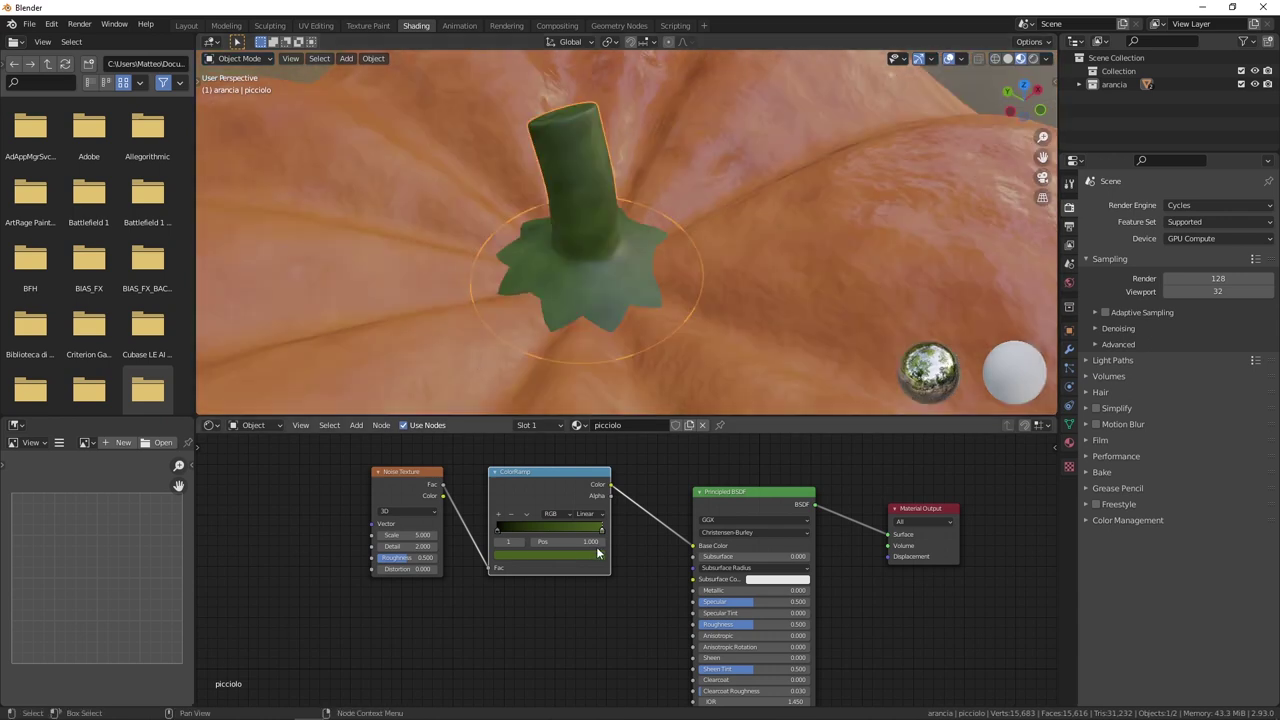
Change the ramp's black left stop to a dark olive green.
click(496, 528)
click(549, 555)
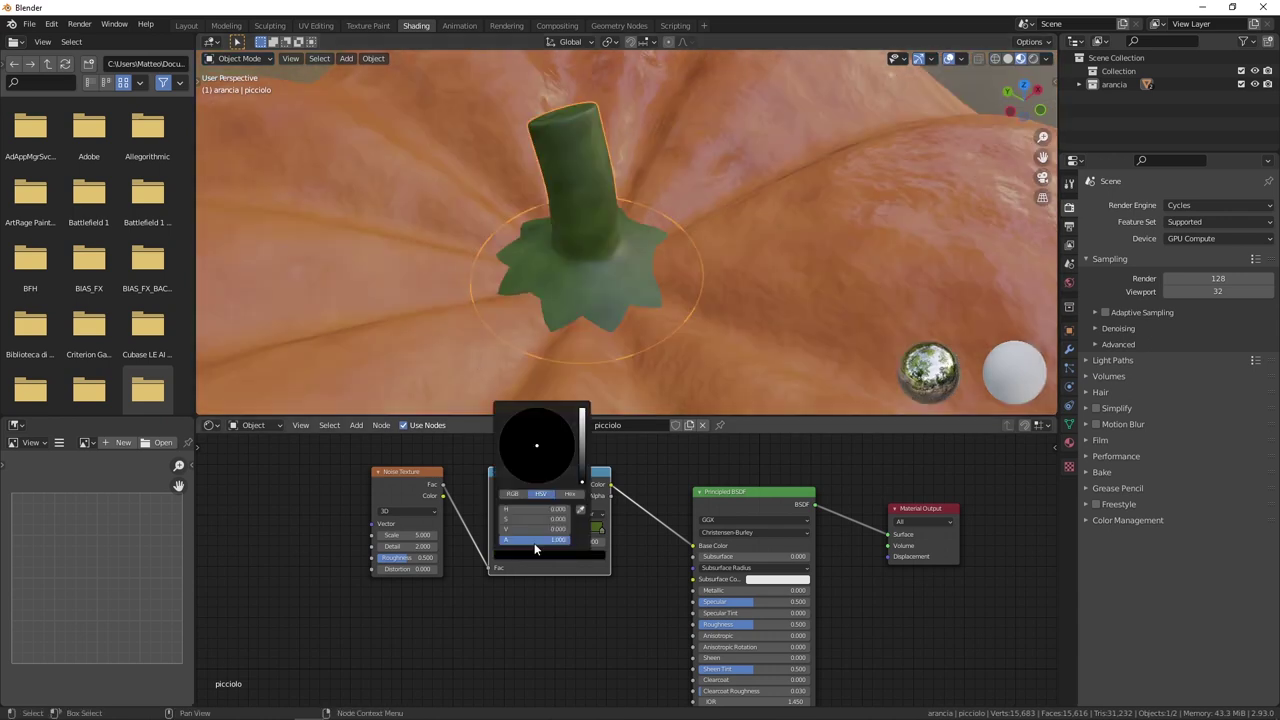
mouse_move(582, 472)
mouse_down()
mouse_move(582, 445)
mouse_move(582, 460)
mouse_up()
click(512, 438)
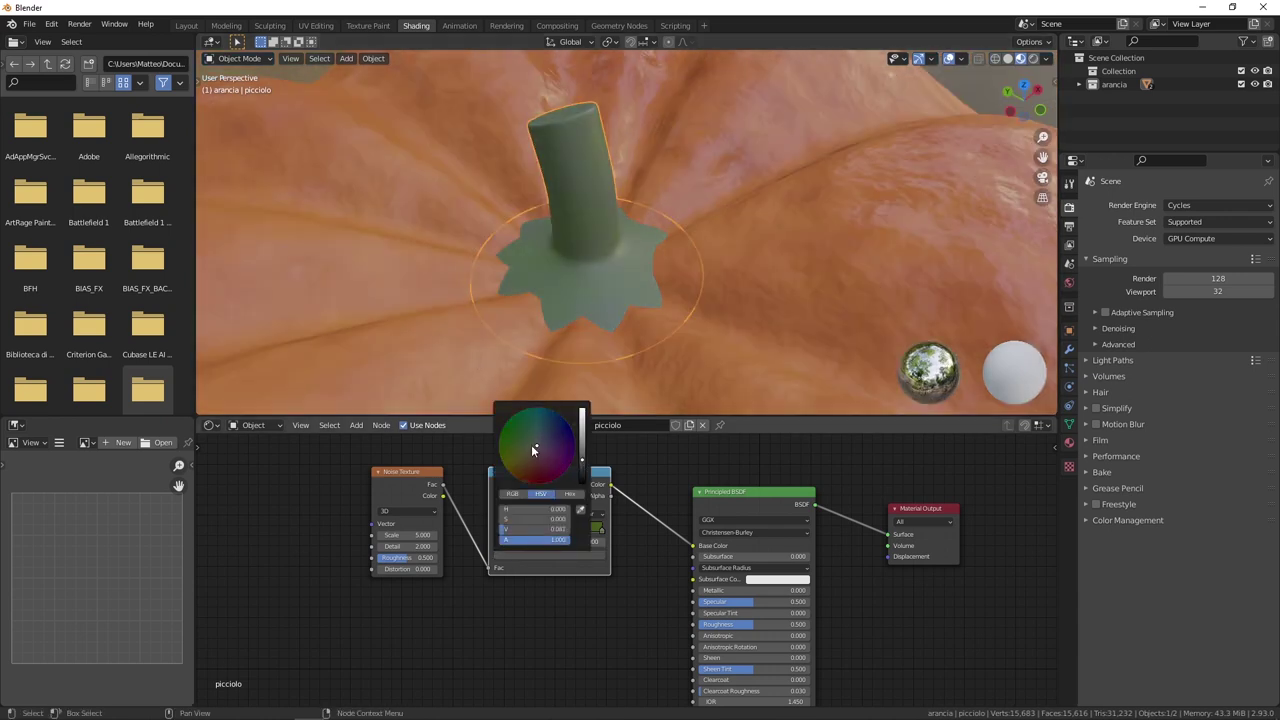
drag(505, 448, 517, 465)
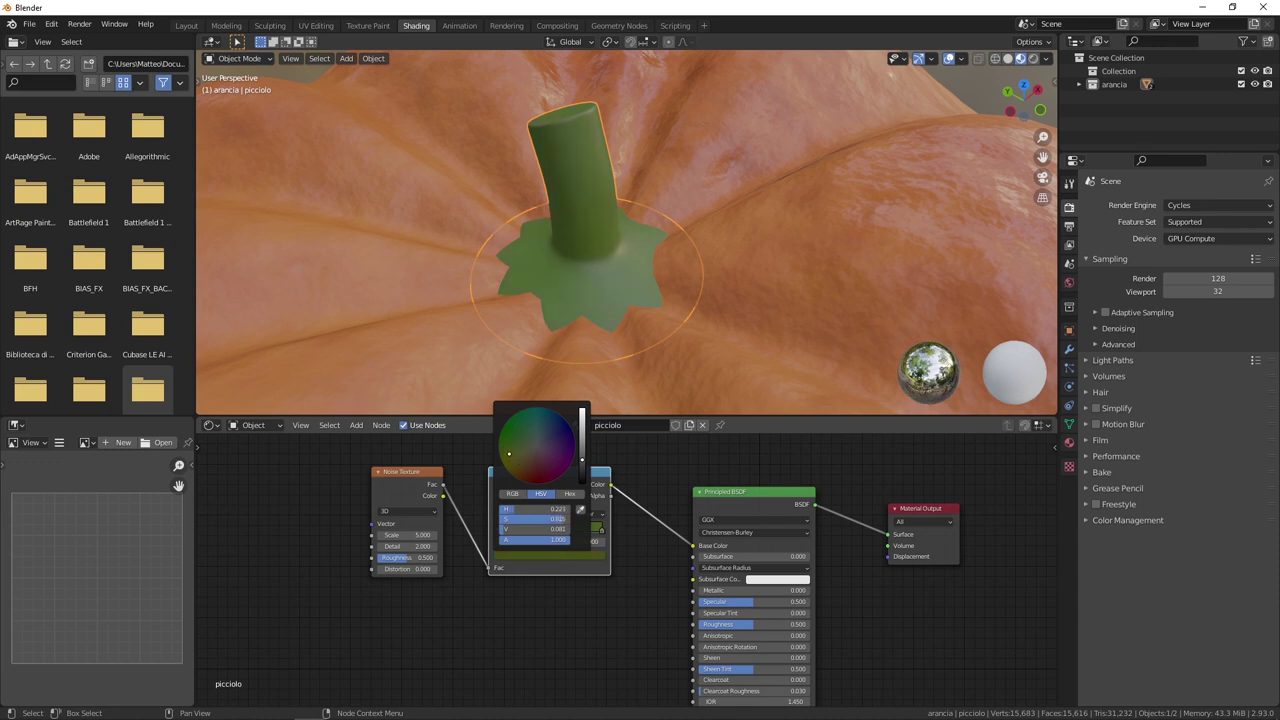
Move both stem ColorRamp stops inward and lighten the green stop to a paler, less saturated tone.
click(527, 555)
drag(597, 530, 568, 530)
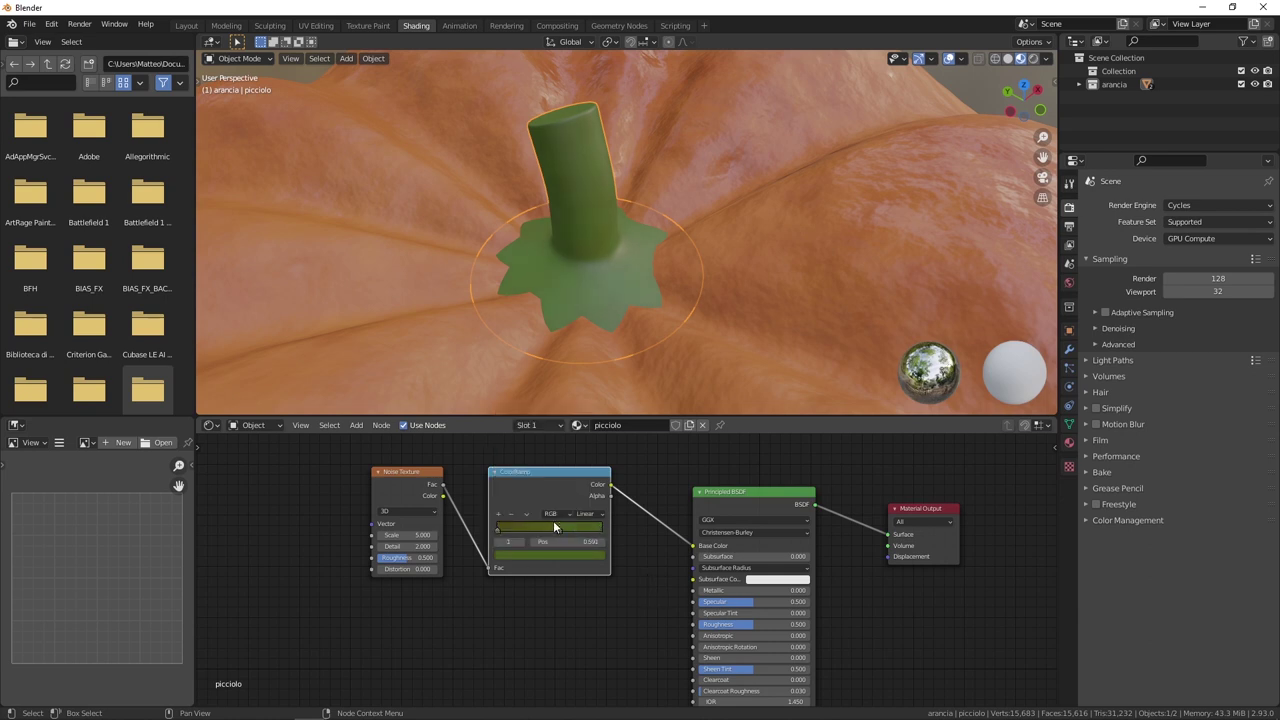
click(498, 530)
drag(531, 530, 544, 531)
click(560, 529)
click(560, 559)
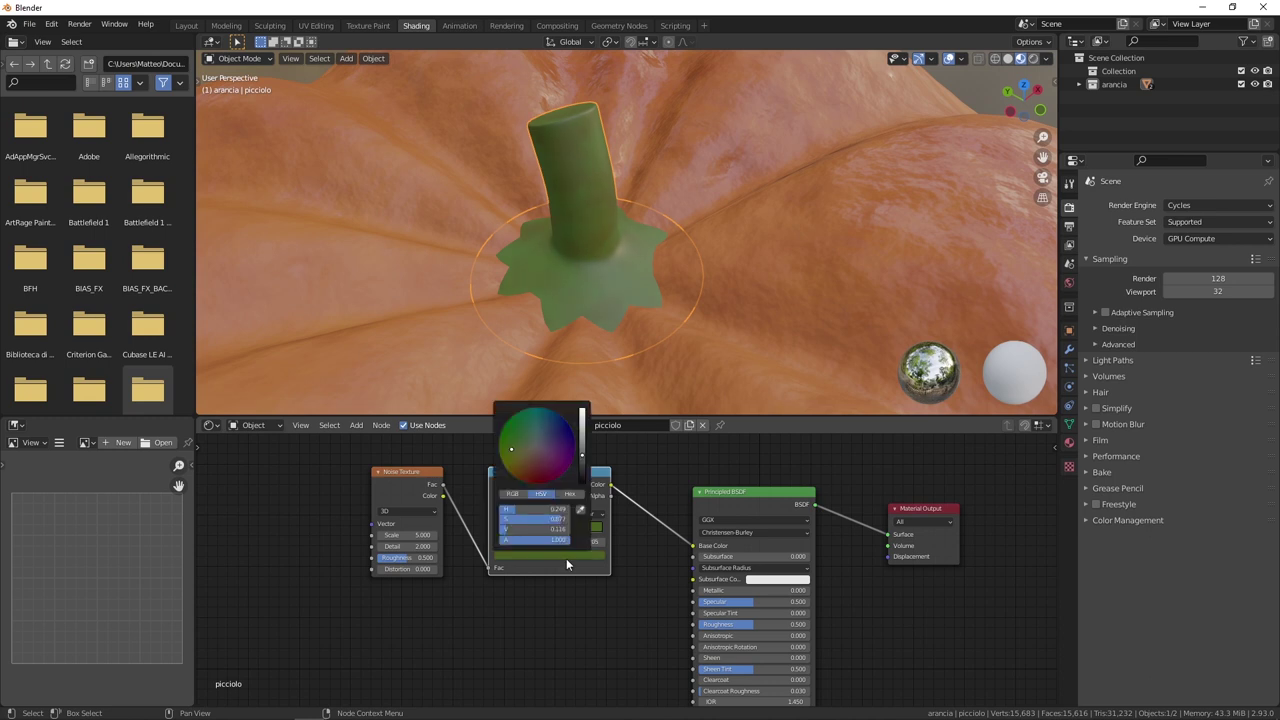
drag(530, 447, 511, 449)
click(520, 447)
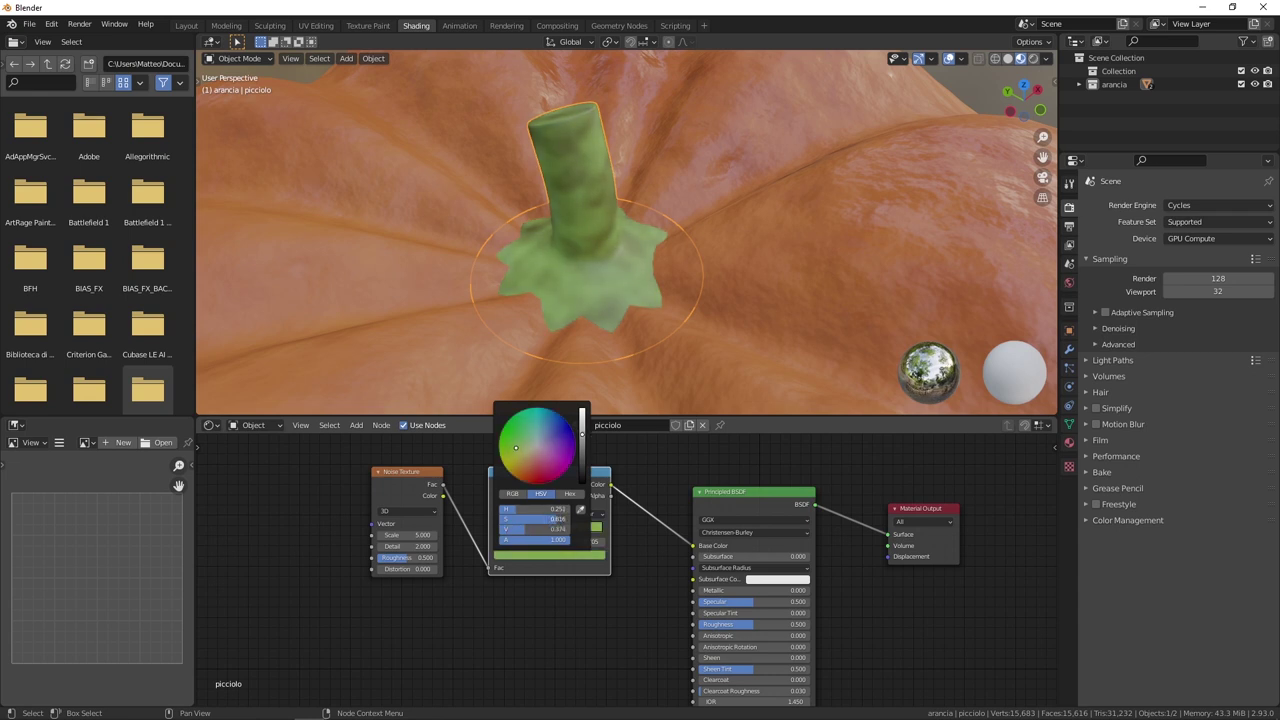
scroll(600, 303, down, 8)
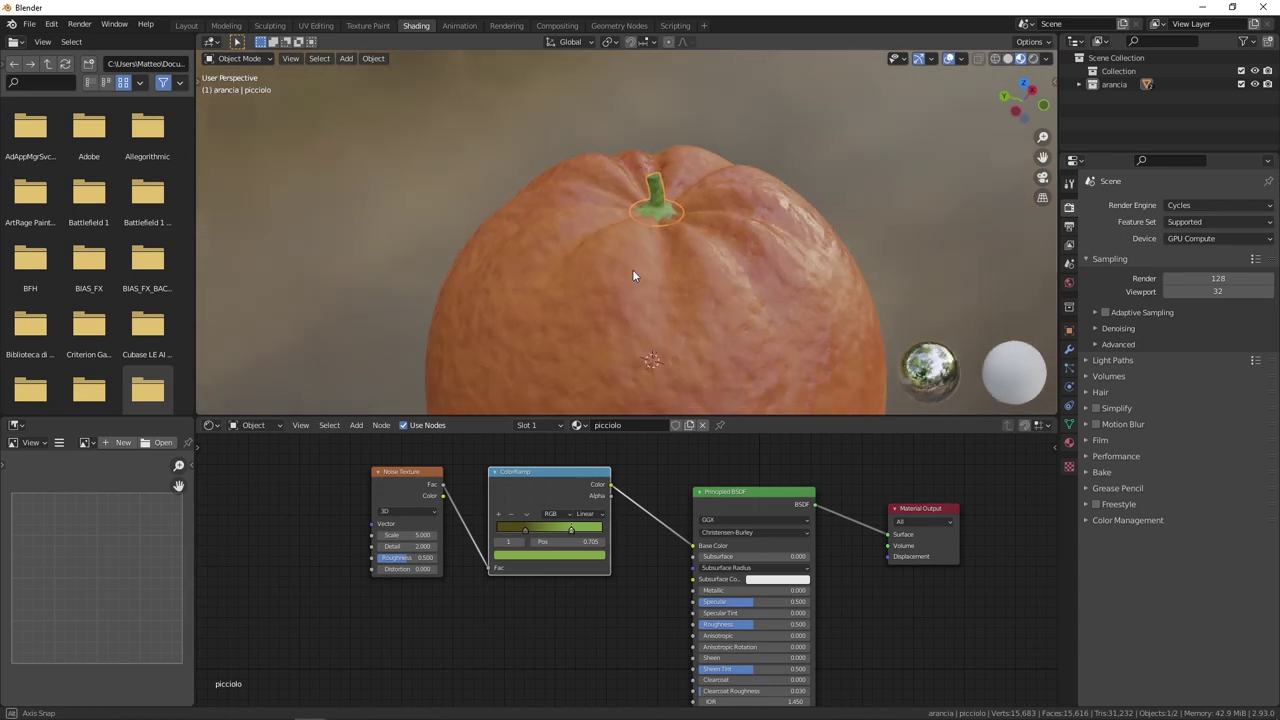
scroll(632, 269, up, 3)
click(525, 528)
click(535, 555)
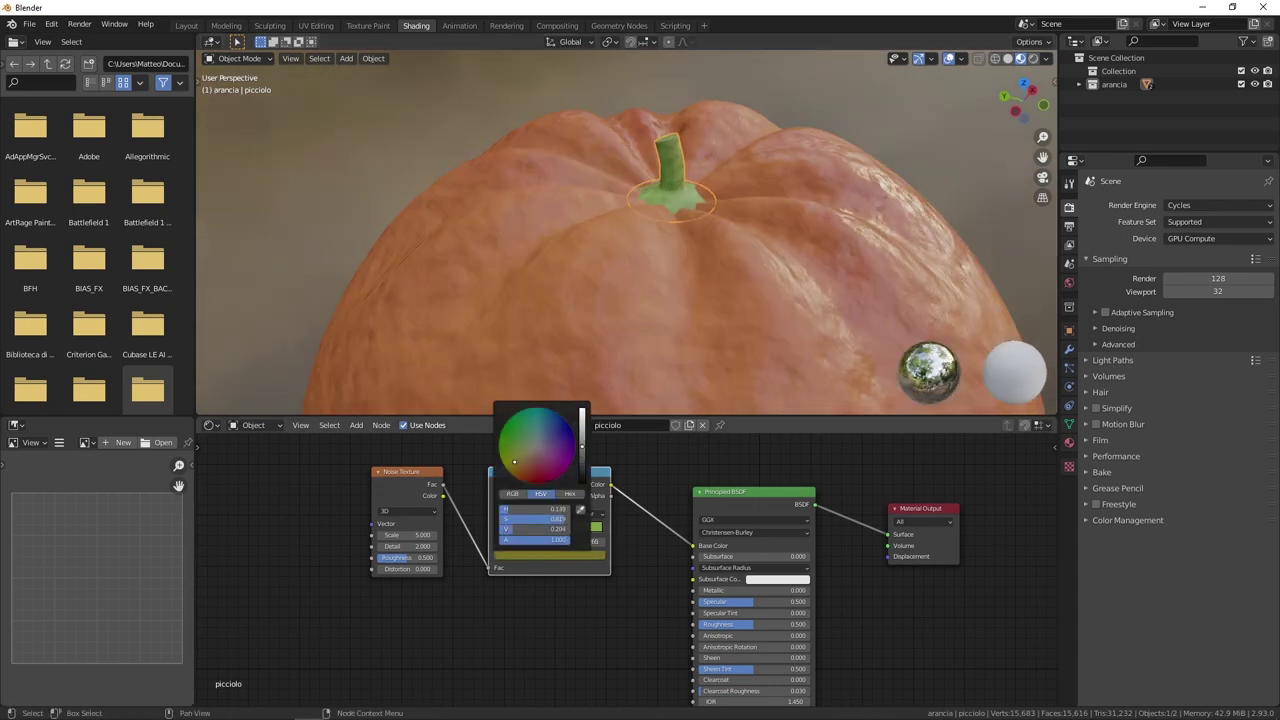
Lower the stem Noise Texture Scale to 2.4 to soften the mottling.
middle_drag(676, 219, 638, 260)
scroll(638, 260, up, 2)
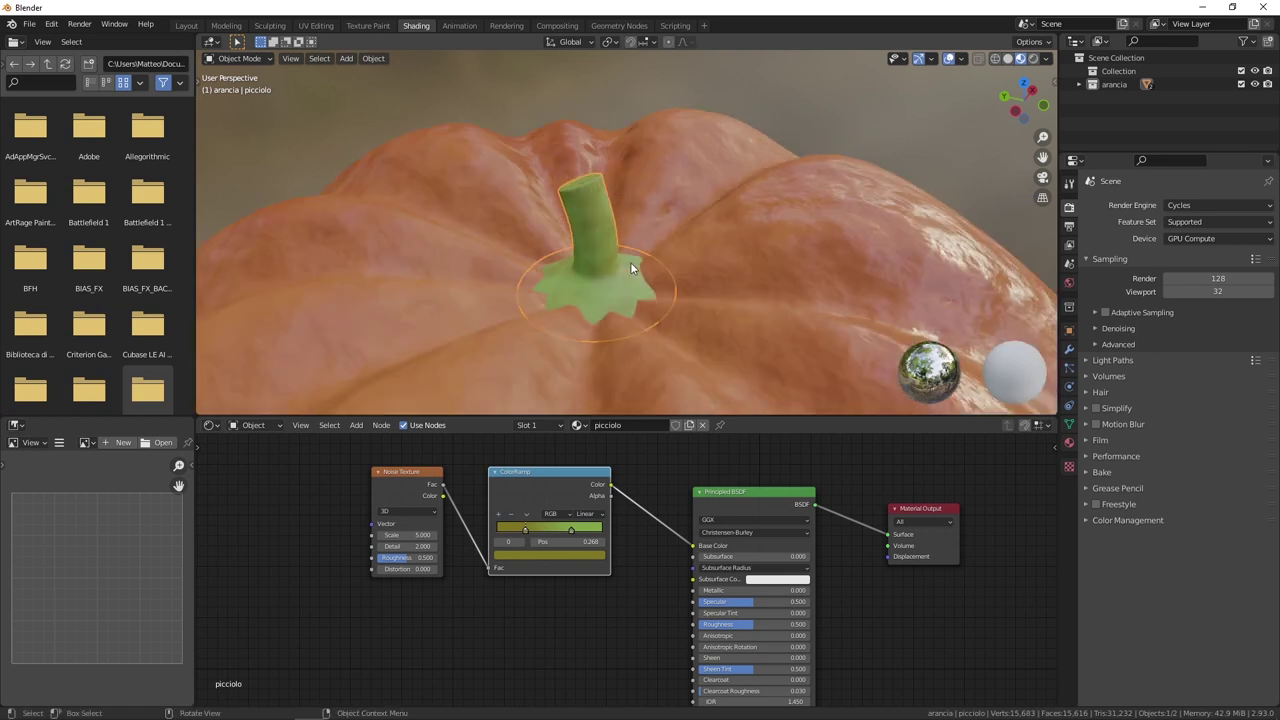
mouse_move(411, 537)
mouse_down()
mouse_move(380, 537)
mouse_move(405, 535)
mouse_up()
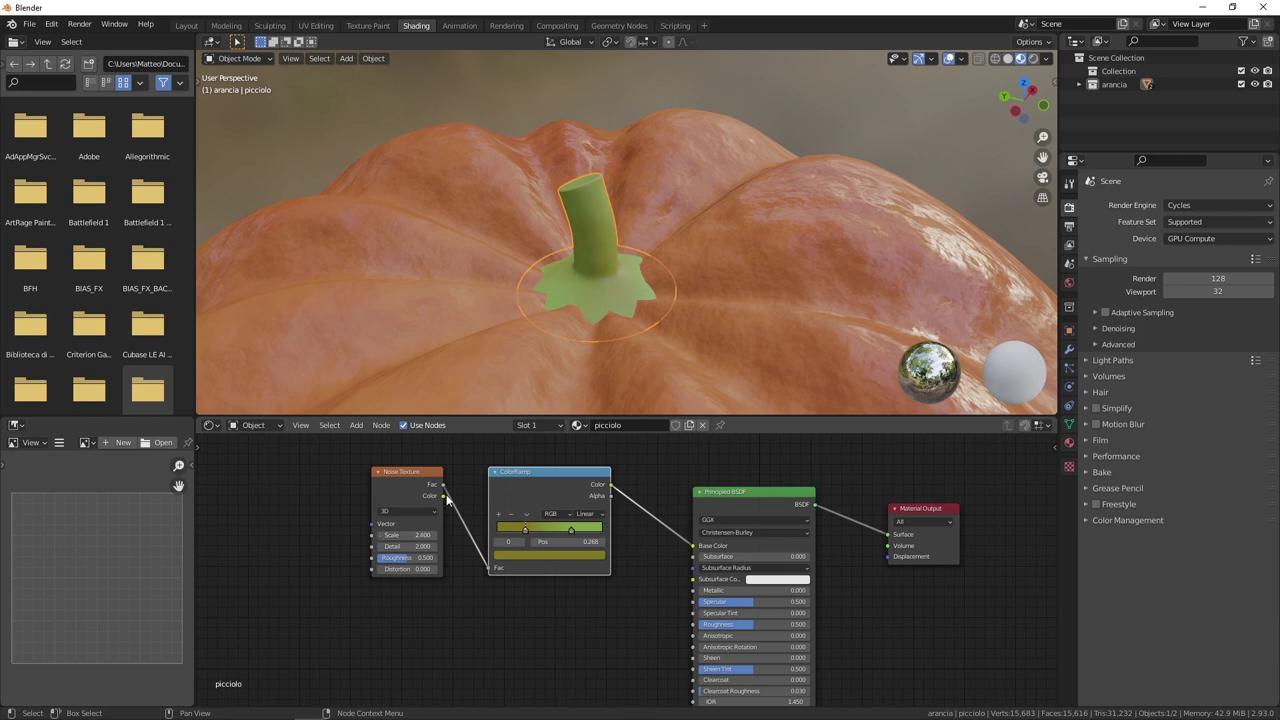
middle_drag(625, 205, 602, 206)
scroll(512, 565, down, 1)
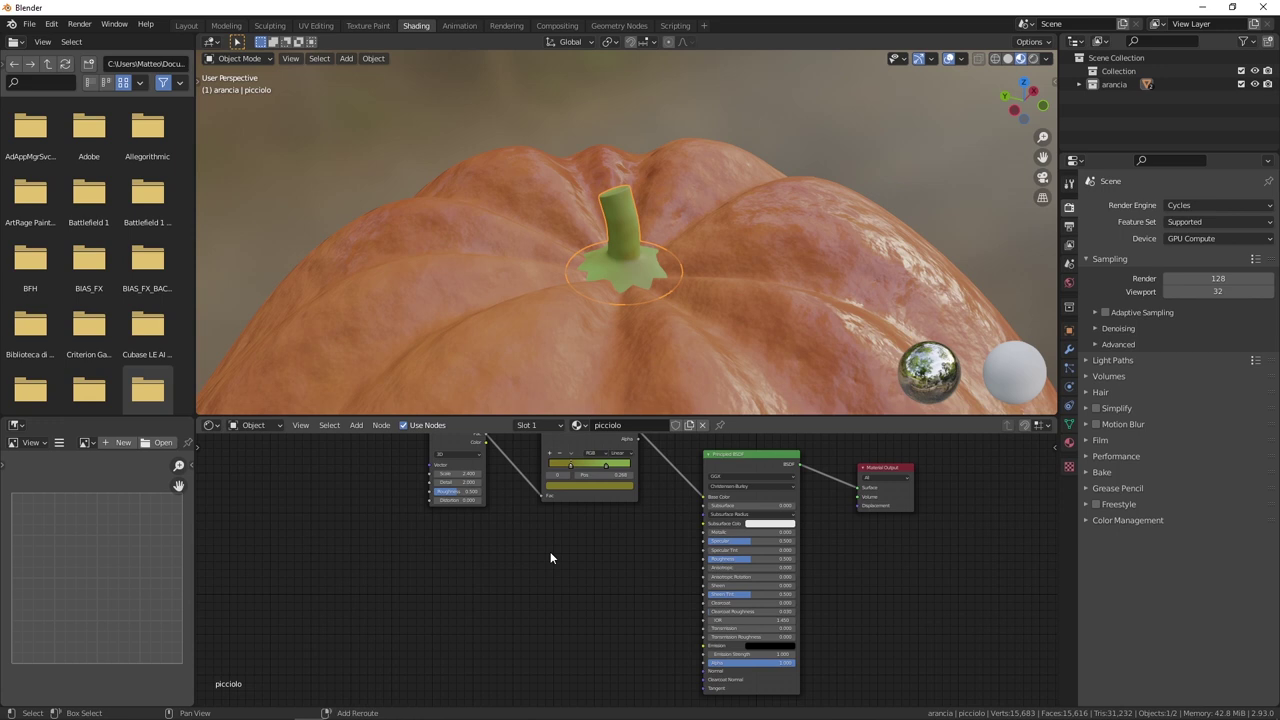
Add a second Noise Texture and ColorRamp, linking Noise into Fac and Color into Roughness.
key(shift+a)
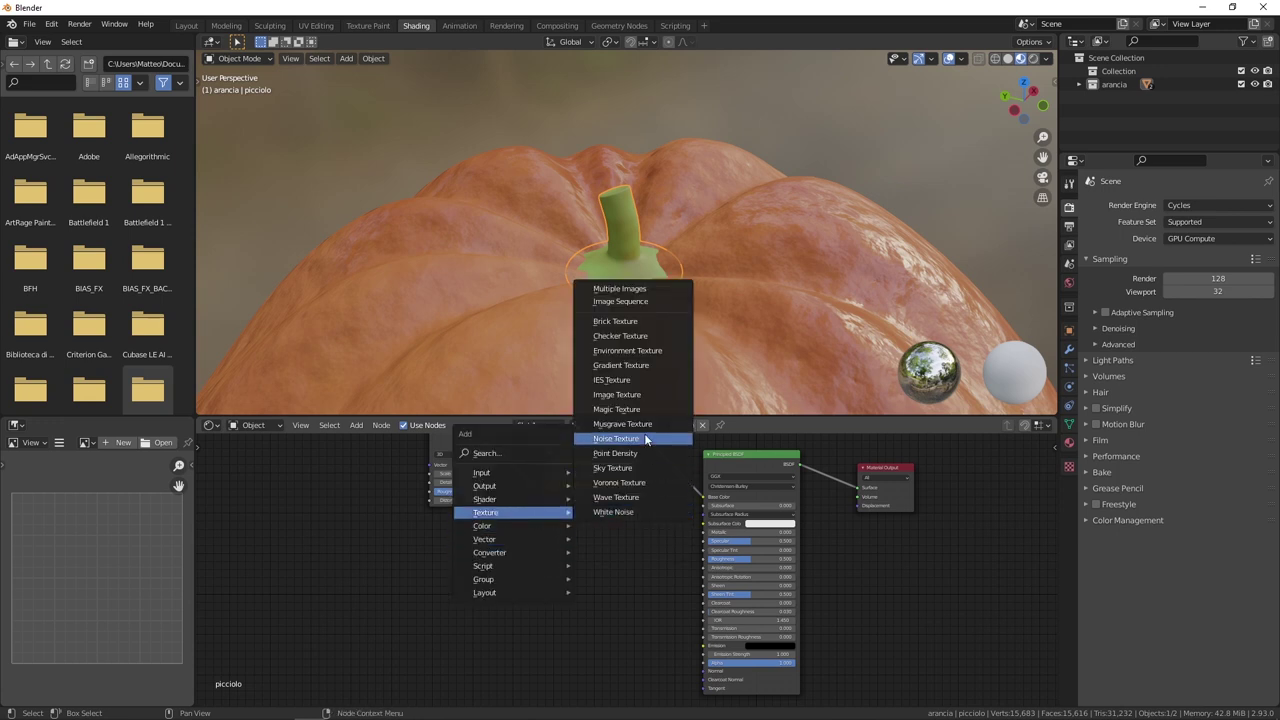
click(644, 433)
click(551, 558)
key(shift+a)
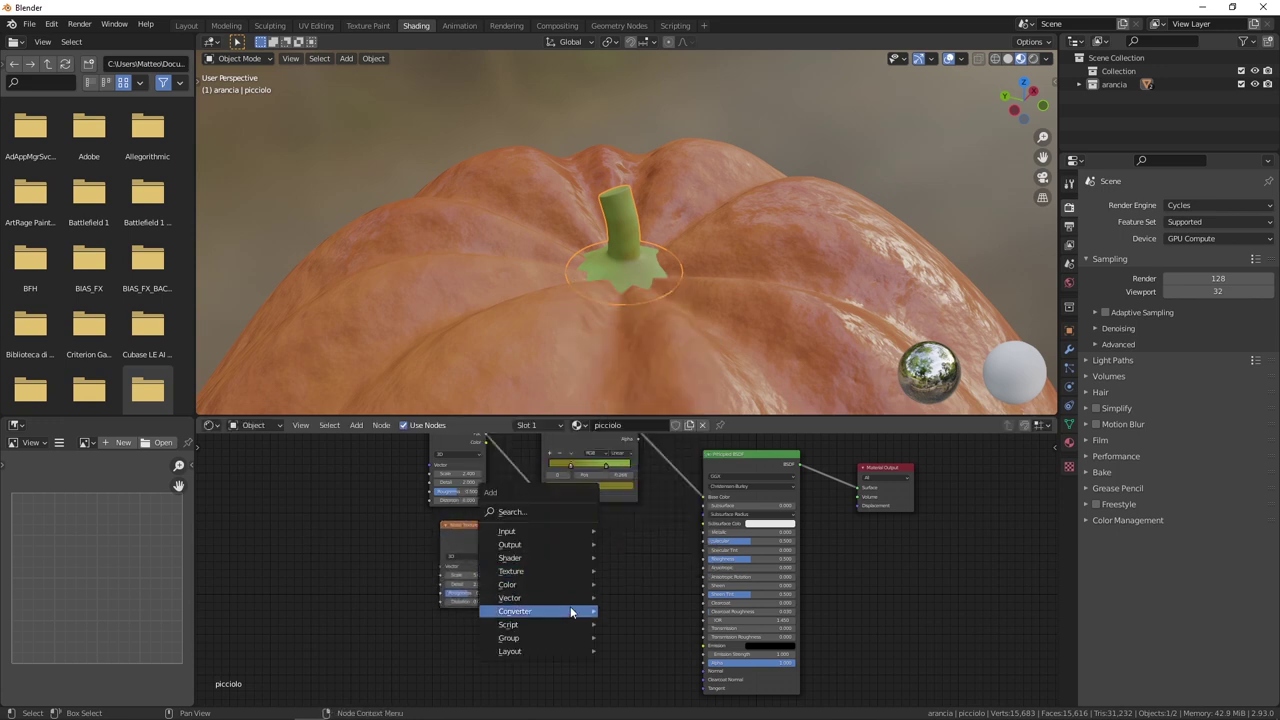
click(637, 449)
click(575, 545)
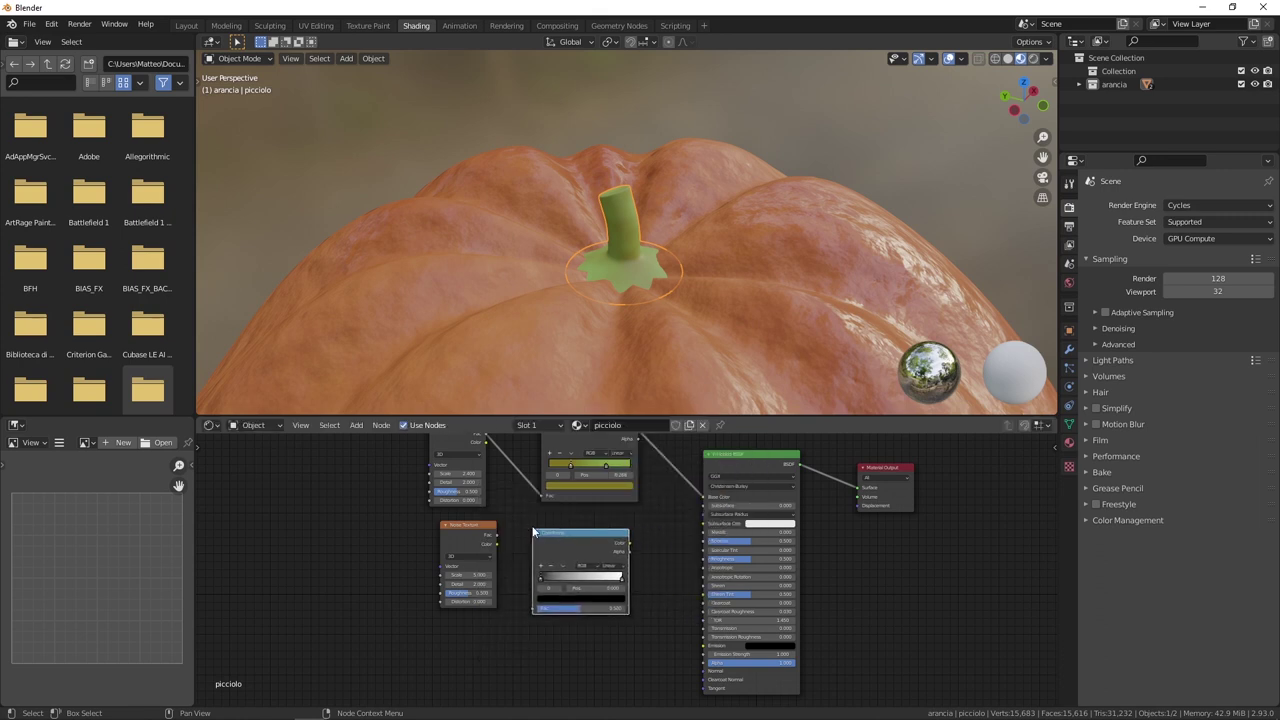
drag(495, 543, 533, 608)
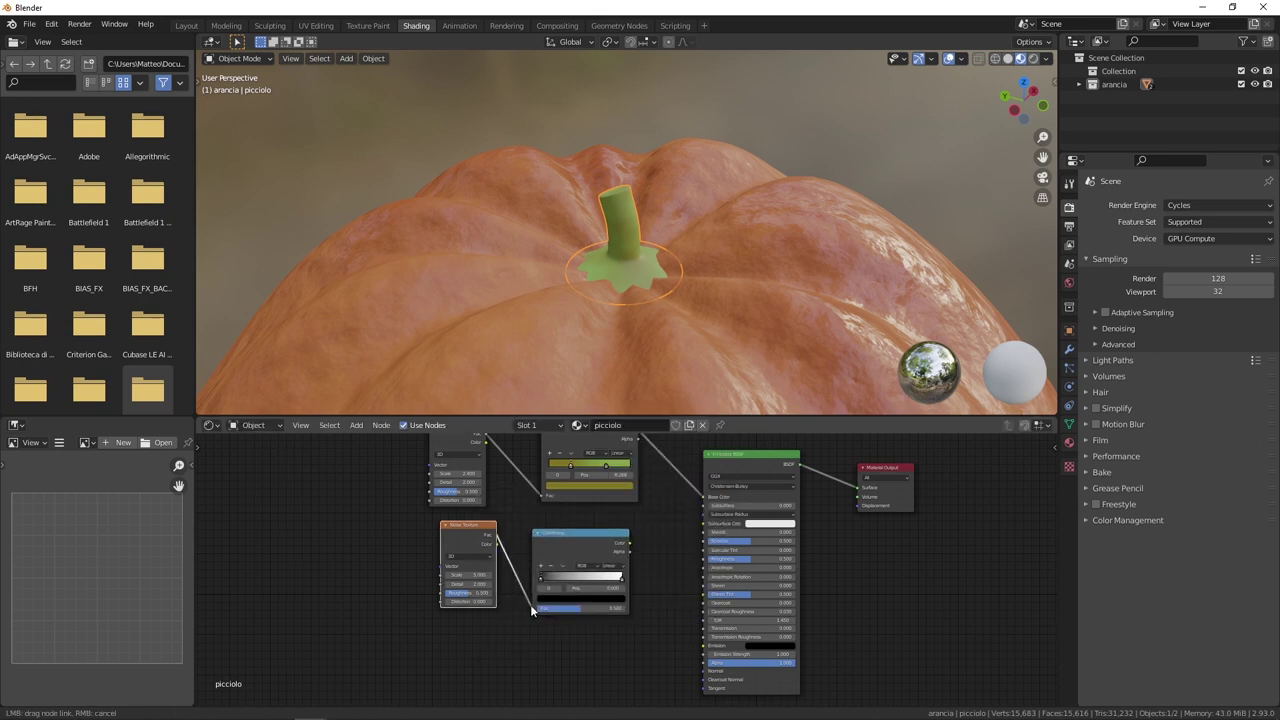
drag(630, 541, 704, 558)
Raise the roughness ramp's black stop to dark grey and preview the ramp on the stem.
mouse_move(651, 261)
middle_down()
mouse_move(640, 229)
mouse_move(566, 223)
mouse_move(655, 248)
middle_up()
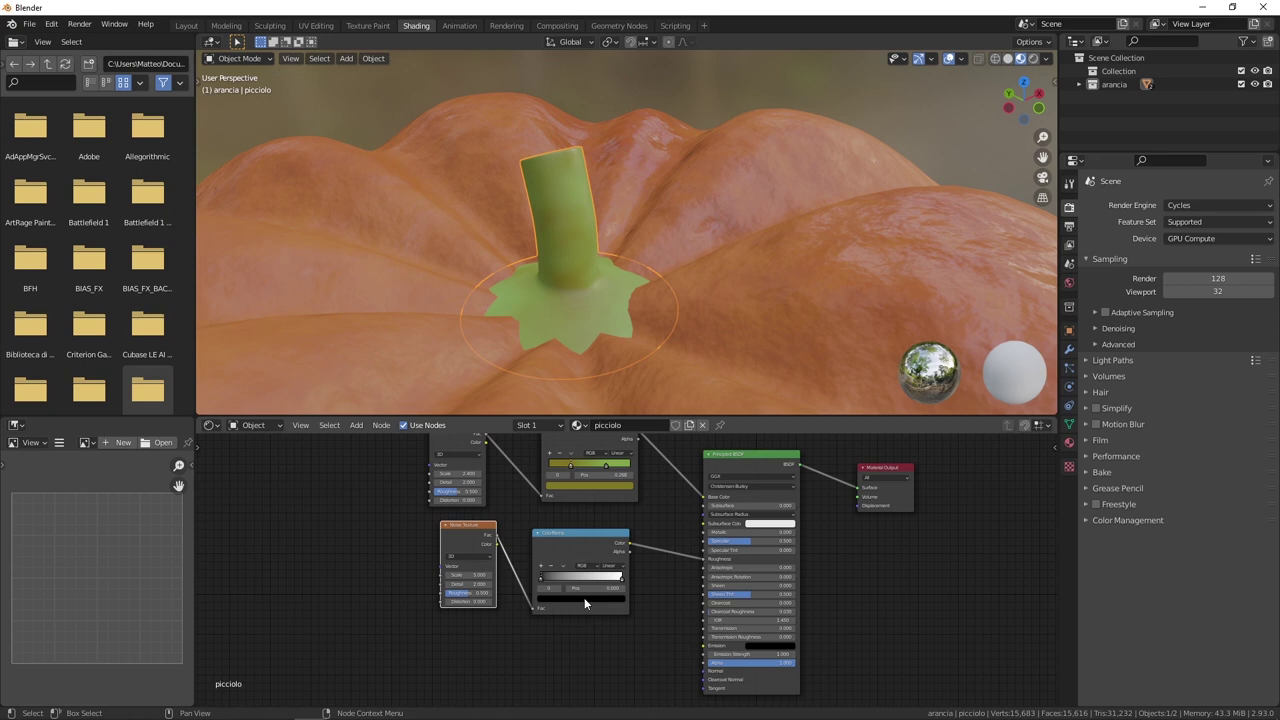
click(585, 600)
drag(606, 540, 606, 538)
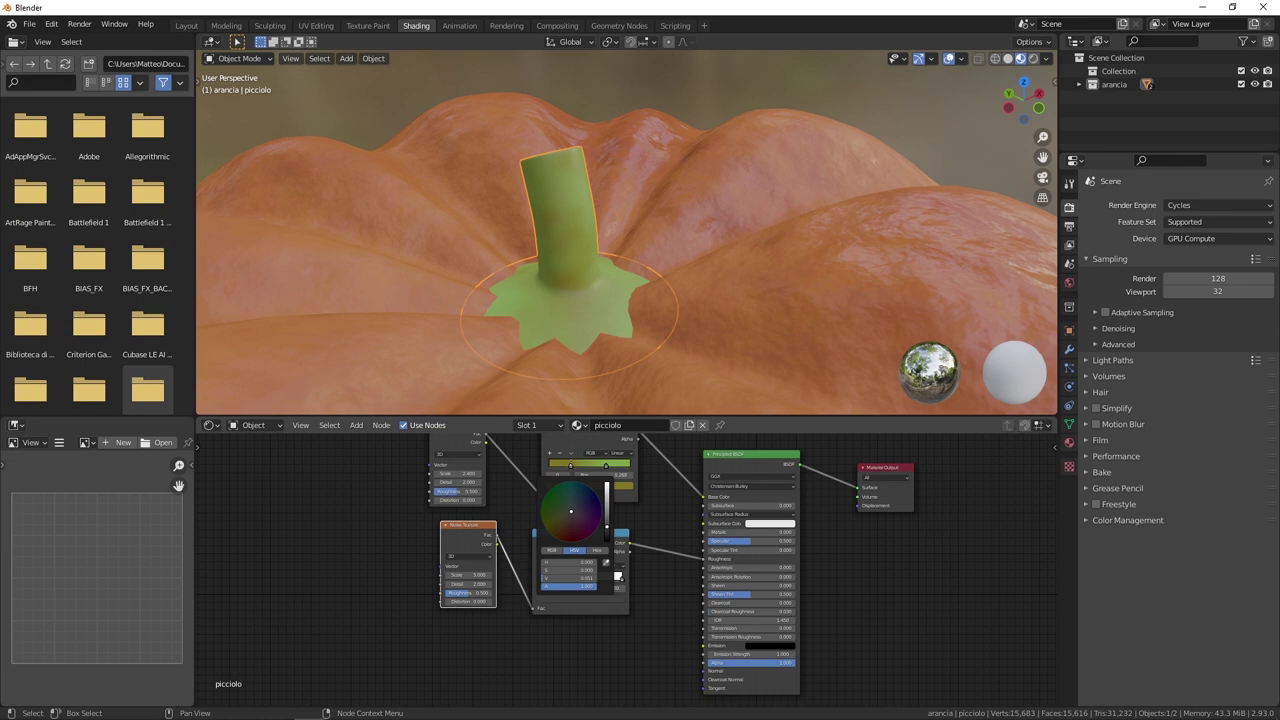
middle_drag(551, 251, 682, 258)
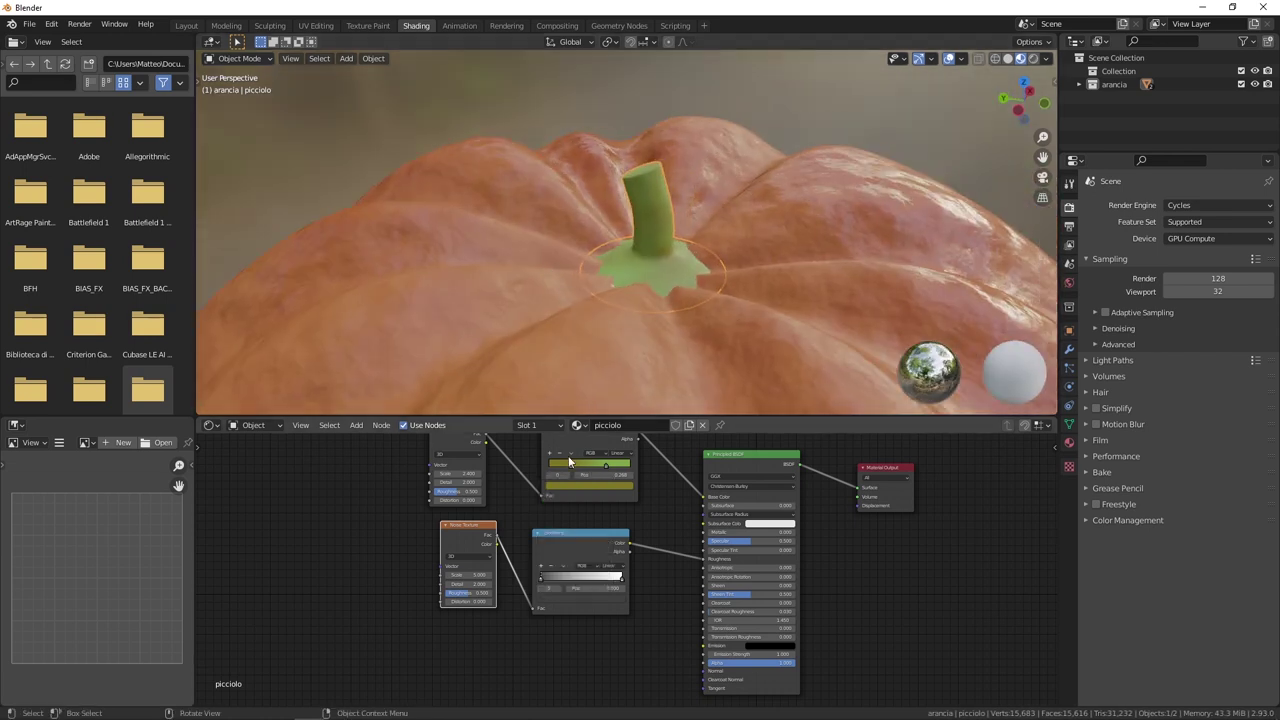
ctrl+shift+click(578, 533)
mouse_move(560, 250)
middle_down()
mouse_move(585, 252)
mouse_move(572, 400)
middle_up()
Tighten the black and white ramp stops, raise the noise Roughness slightly, and restore the material preview.
drag(558, 577, 590, 582)
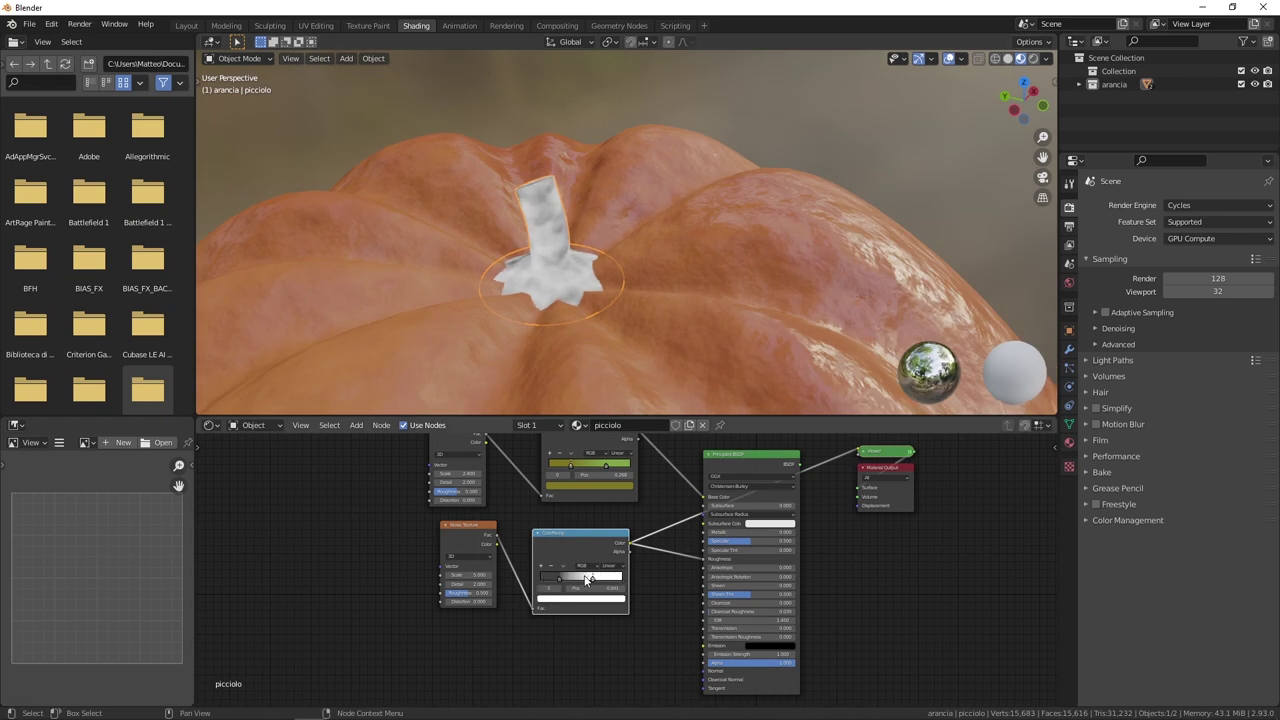
drag(470, 593, 482, 593)
ctrl+shift+click(746, 455)
mouse_move(565, 250)
middle_down()
mouse_move(503, 222)
mouse_move(657, 247)
mouse_move(638, 183)
mouse_move(554, 191)
mouse_move(597, 214)
mouse_move(618, 208)
middle_up()
middle_drag(543, 659, 542, 594)
key(shift+a)
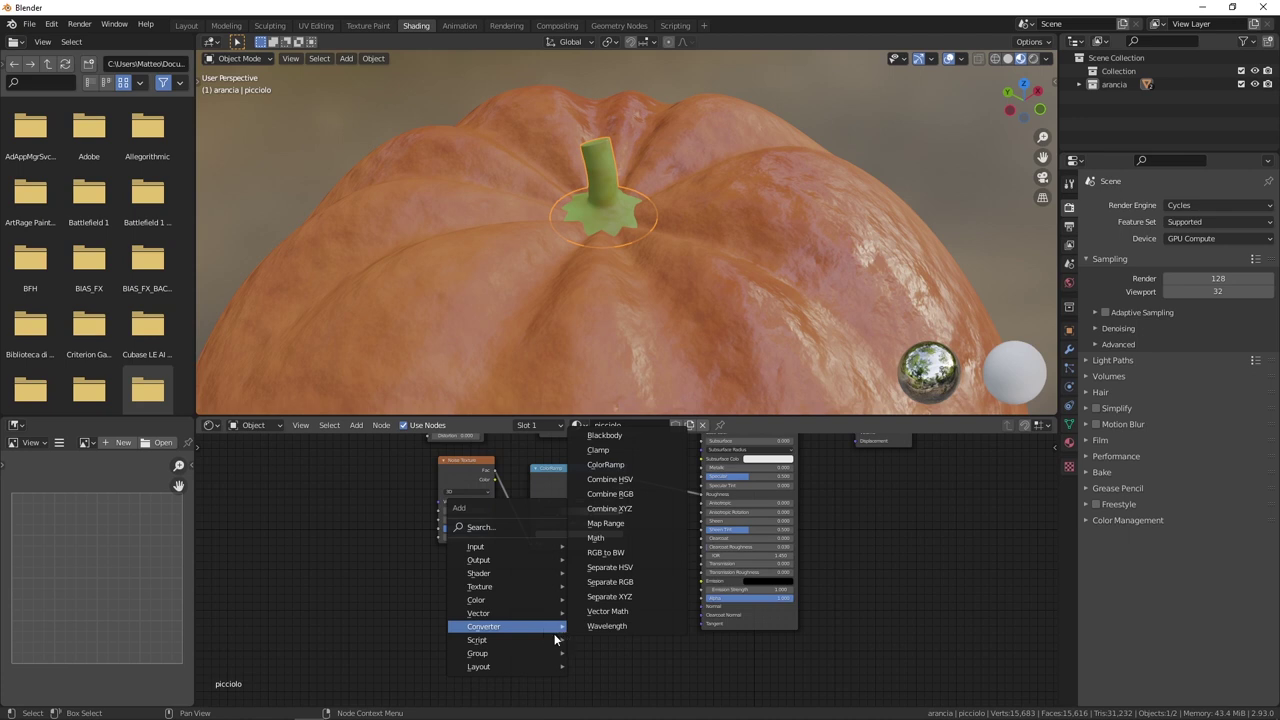
mouse_move(506, 612)
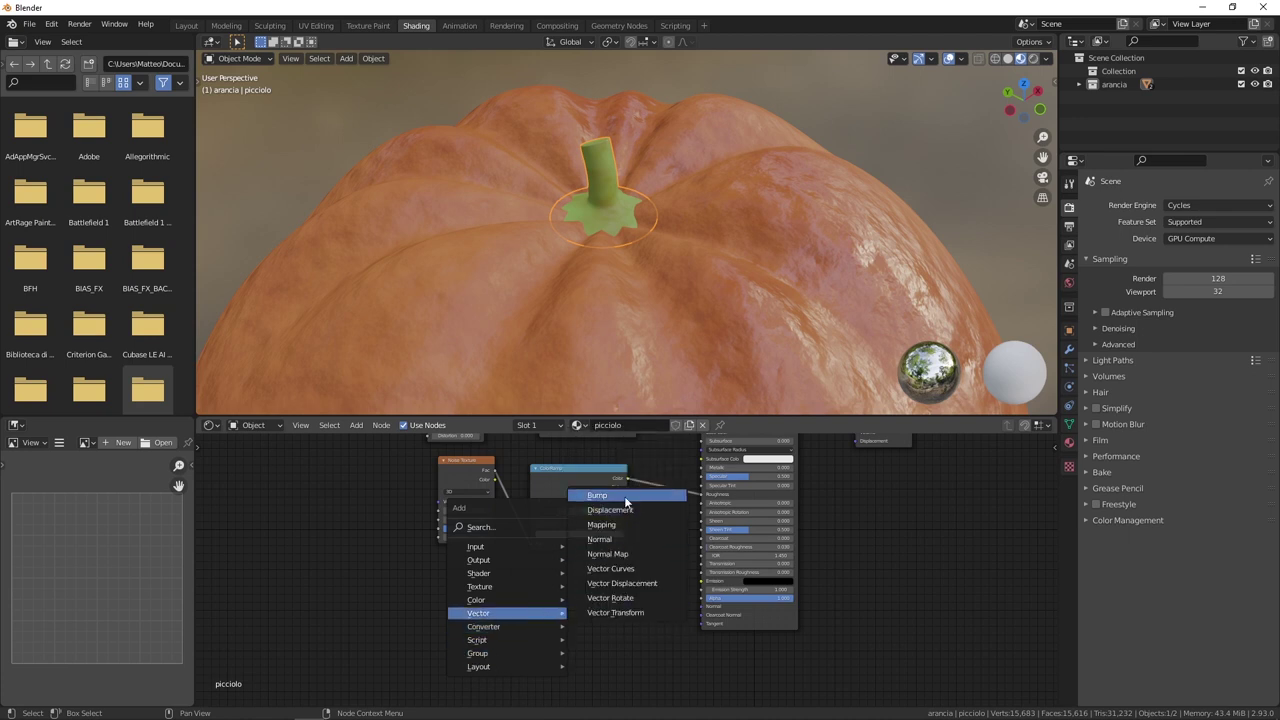
Add a Bump node plugged into the stem shader's Normal input.
click(626, 496)
drag(639, 605, 702, 606)
drag(608, 592, 628, 609)
Add a third Noise Texture and ColorRamp and link the ramp Color into Bump Height.
key(shift+a)
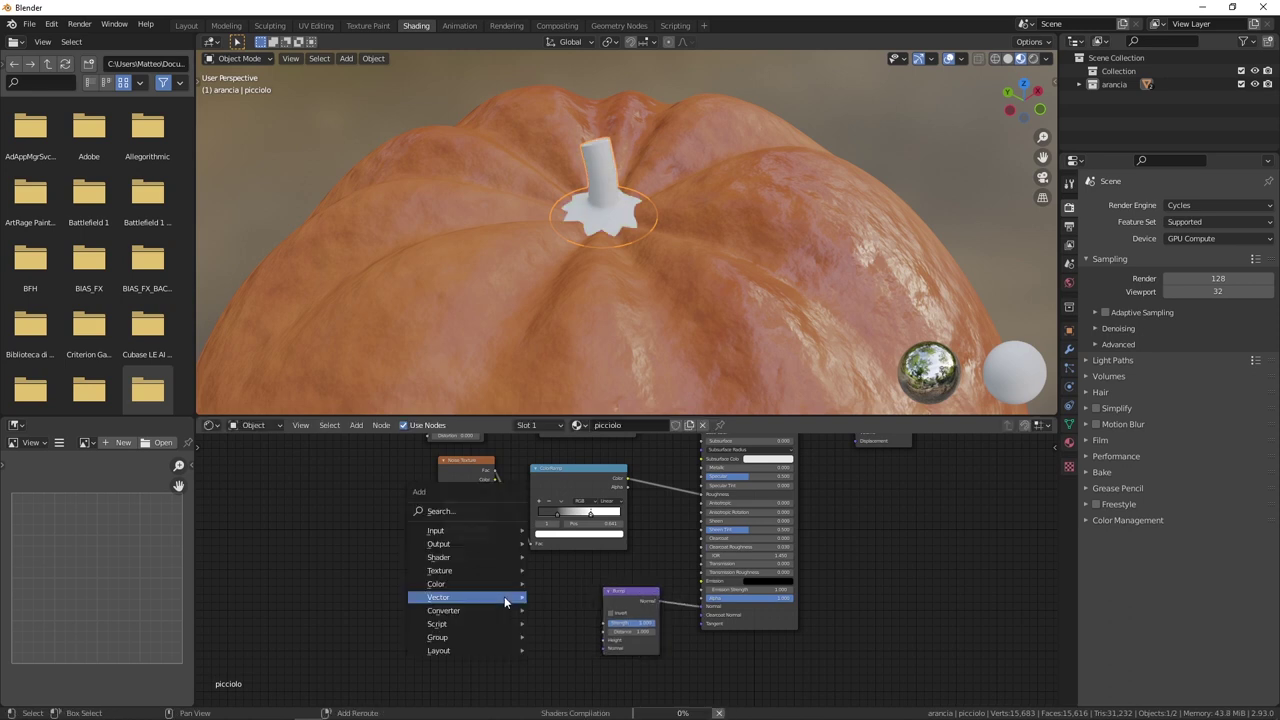
mouse_move(440, 570)
click(600, 497)
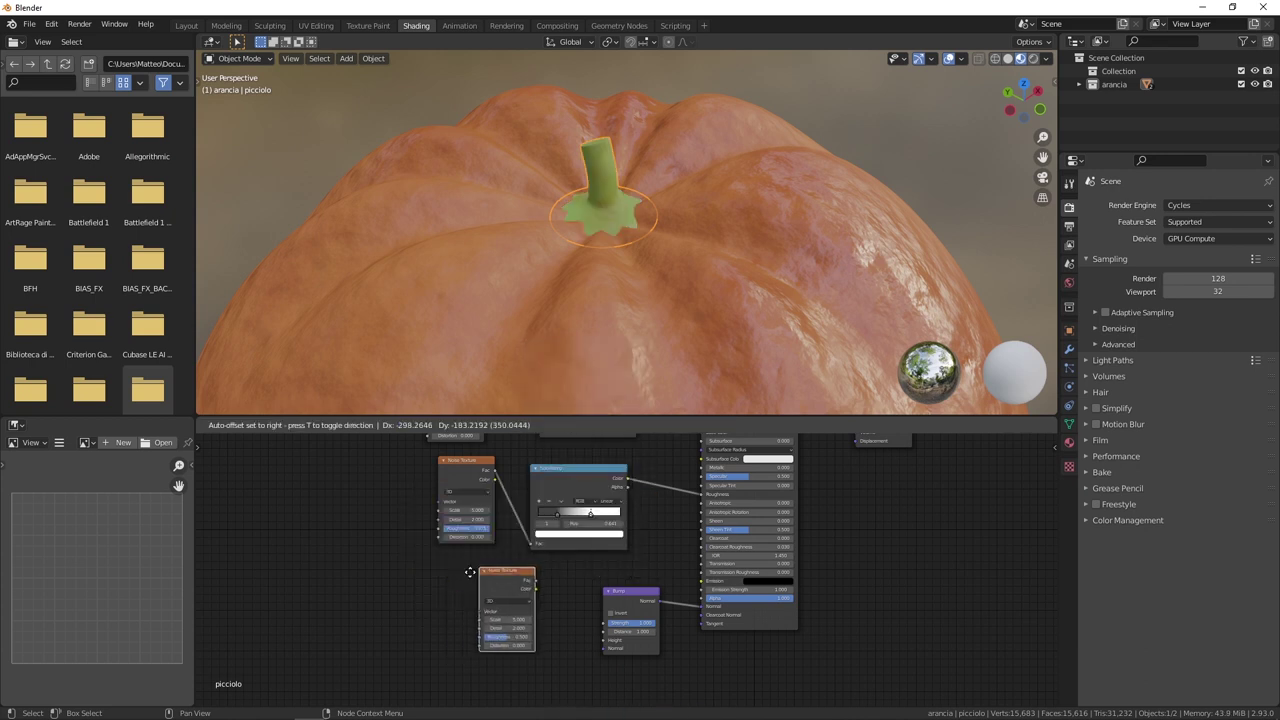
click(405, 588)
key(shift+a)
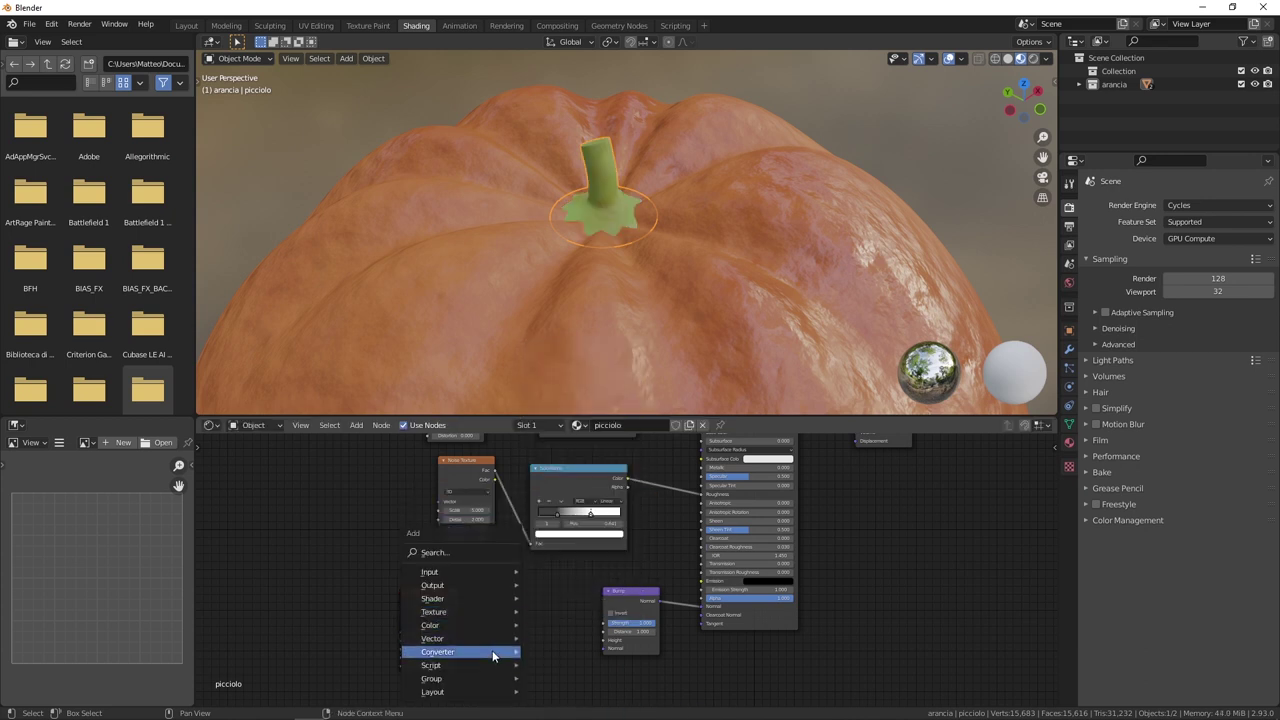
click(582, 489)
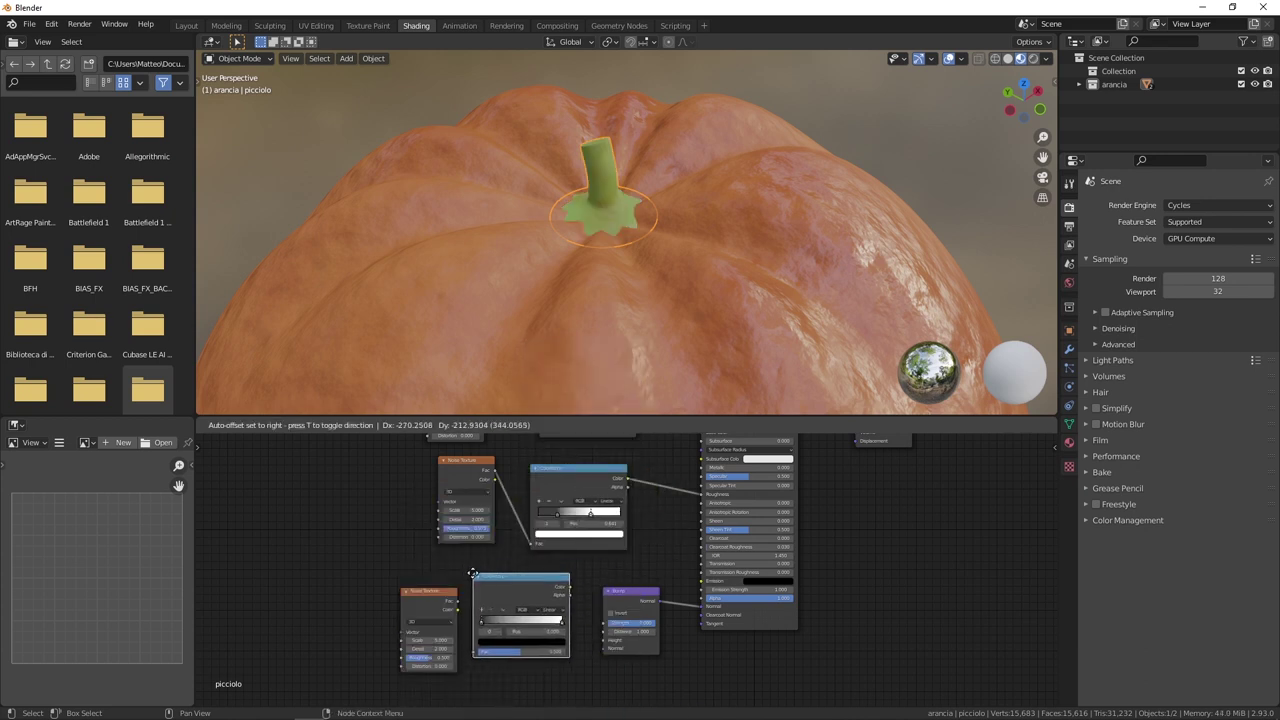
mouse_move(443, 597)
mouse_down()
mouse_move(412, 586)
mouse_move(476, 652)
mouse_up()
scroll(516, 650, up, 2)
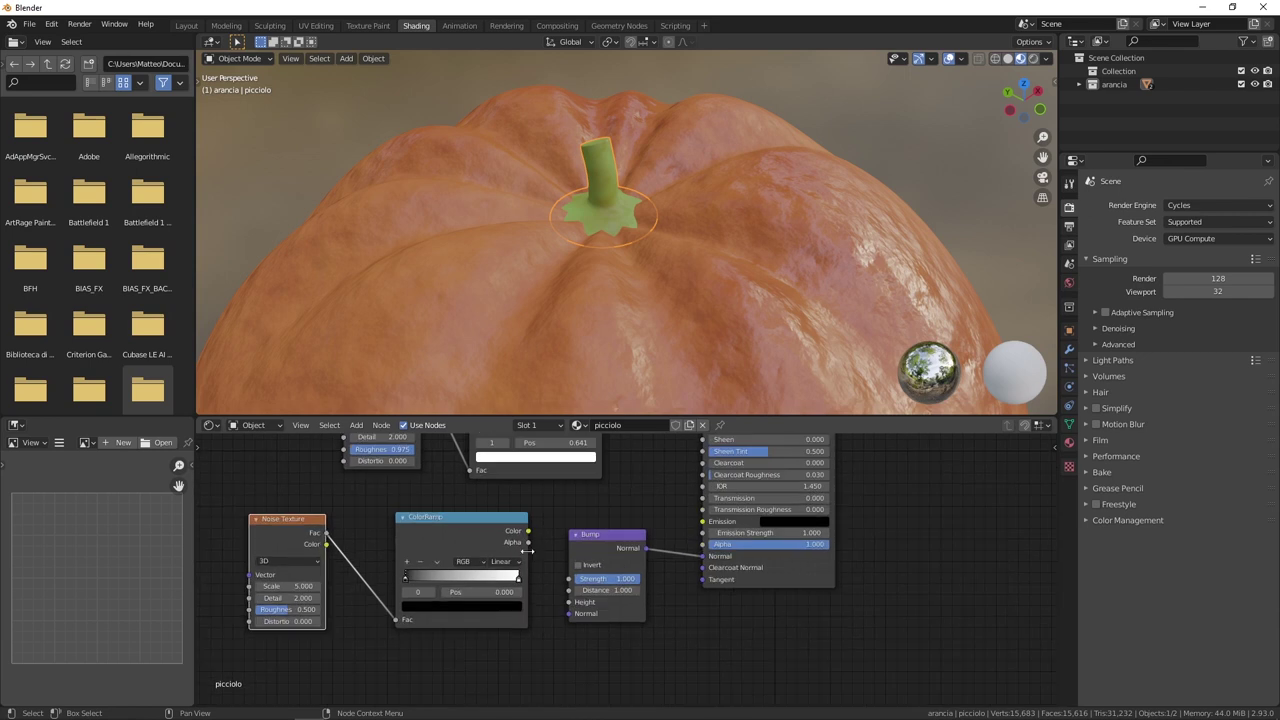
mouse_move(527, 535)
mouse_down()
mouse_move(545, 590)
mouse_move(564, 600)
mouse_up()
drag(495, 518, 487, 529)
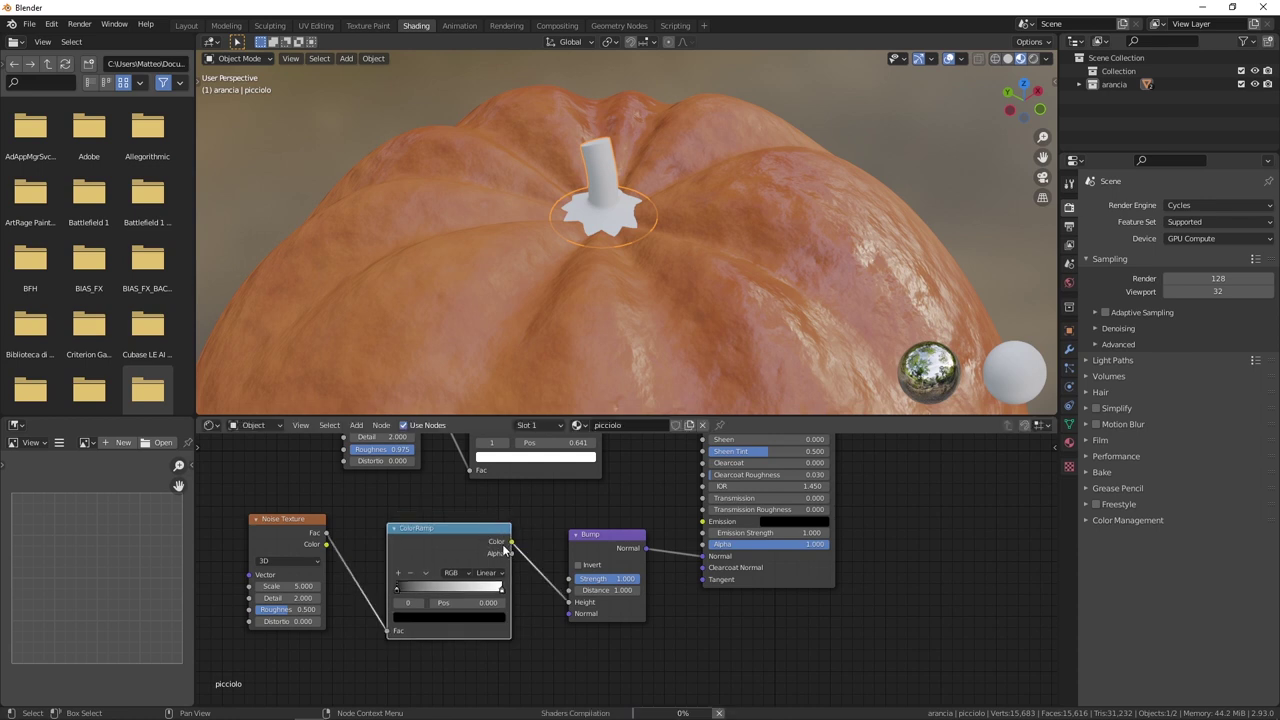
drag(613, 546, 613, 537)
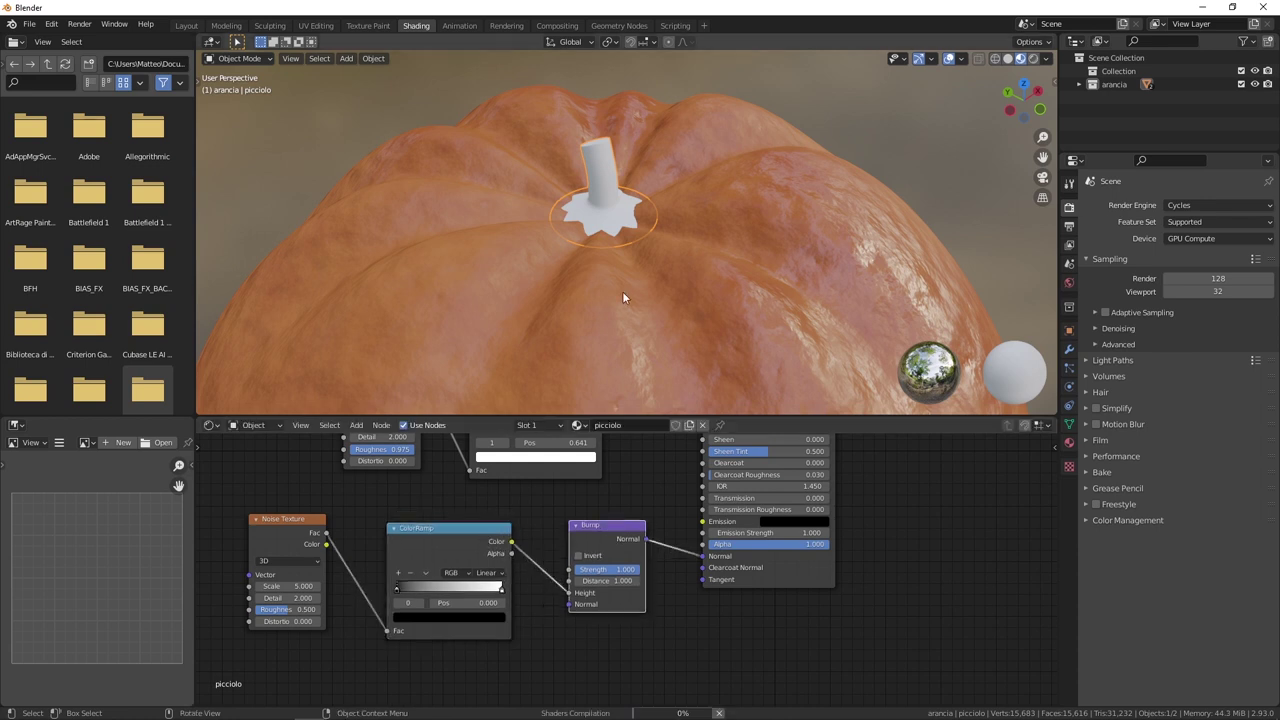
middle_drag(608, 281, 617, 304)
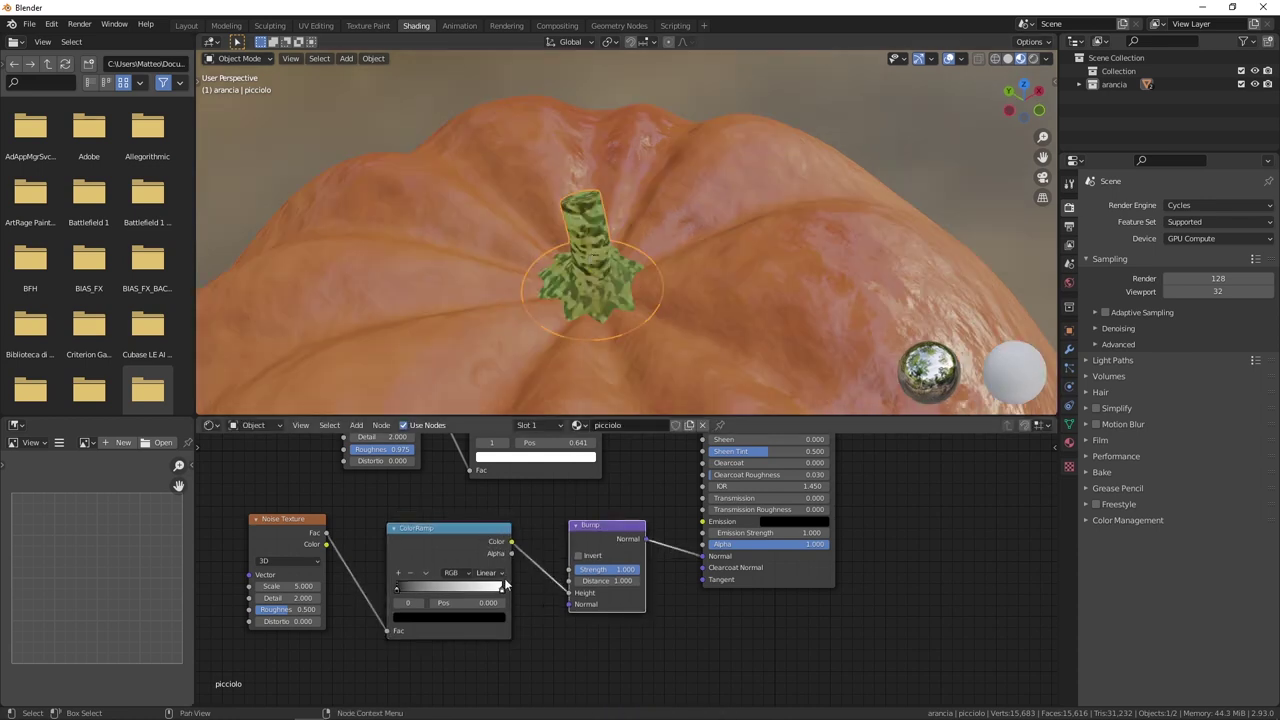
middle_drag(436, 547, 462, 527)
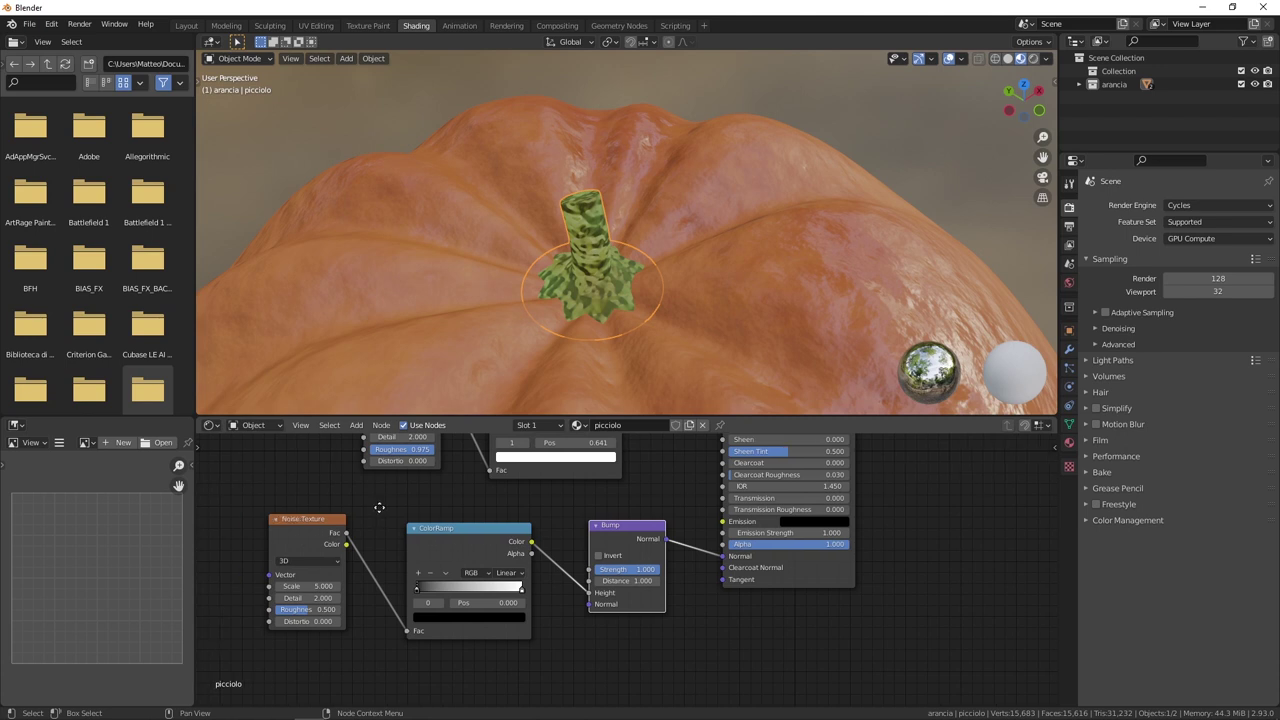
Raise the bump noise Scale to 19.3 and turn the ramp stops into grey and light grey.
ctrl+shift+click(477, 518)
drag(350, 578, 446, 590)
click(484, 609)
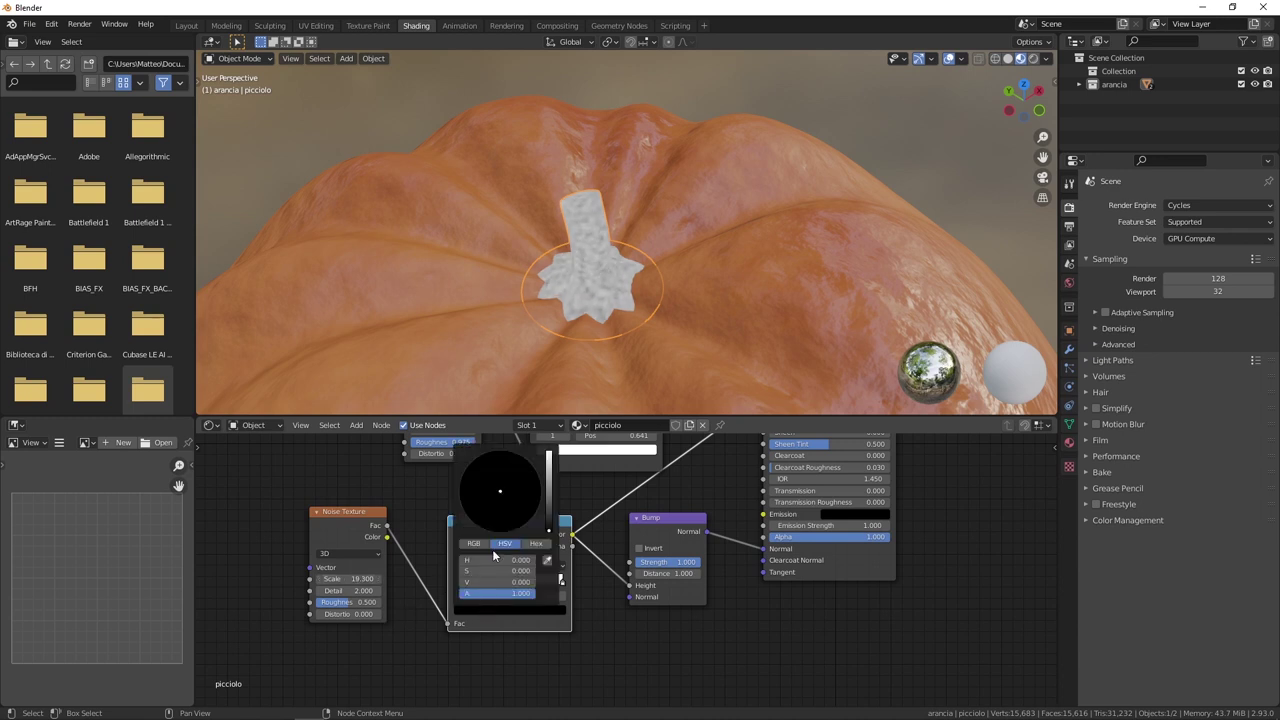
drag(476, 587, 488, 583)
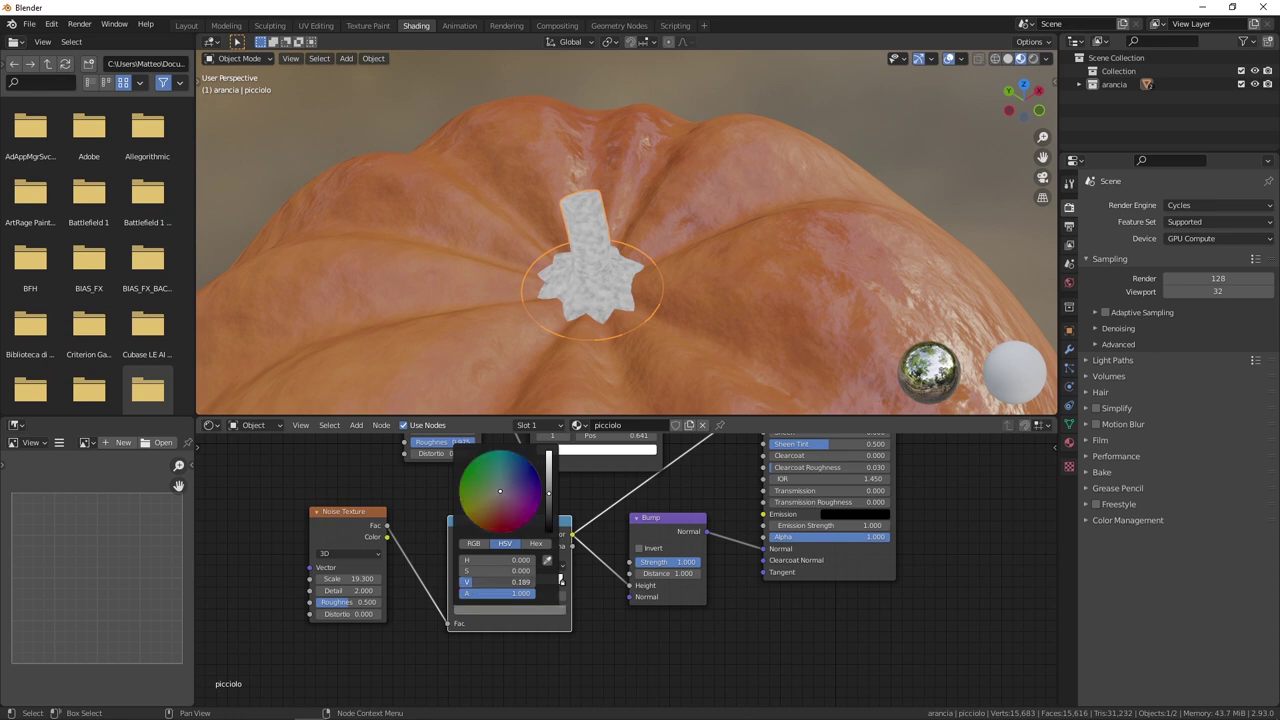
click(563, 582)
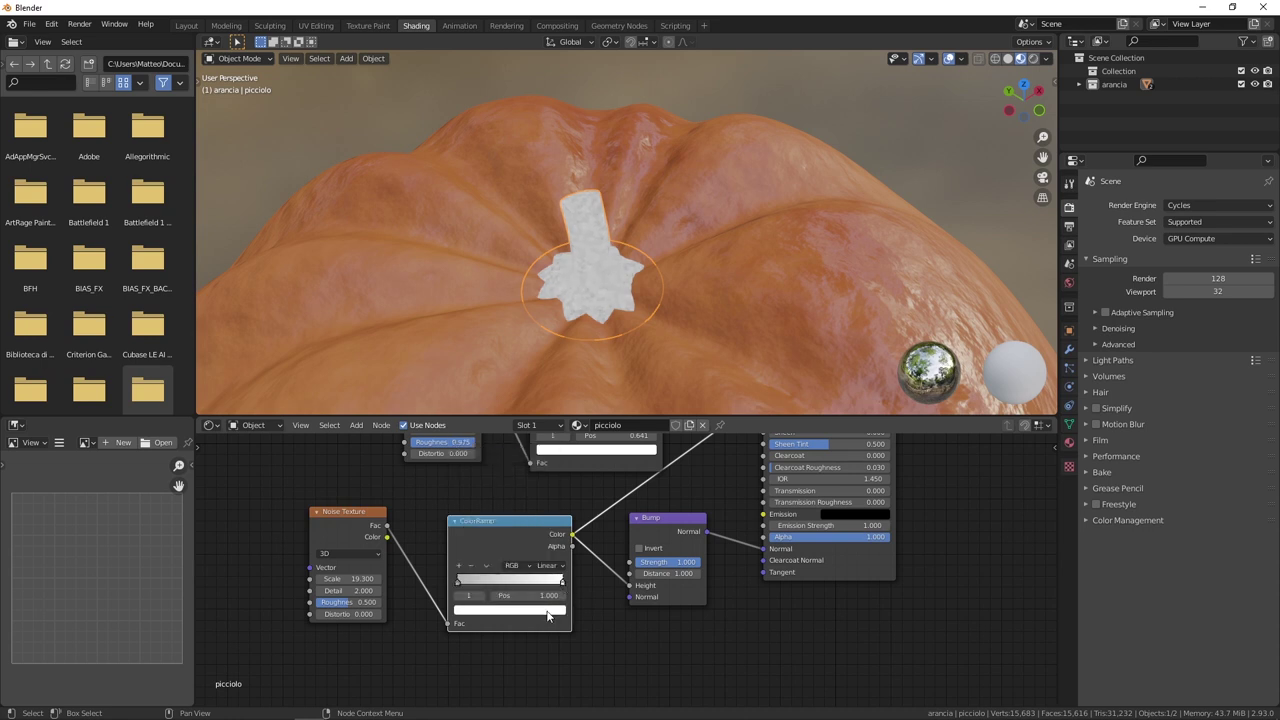
click(548, 611)
drag(517, 582, 486, 582)
middle_drag(780, 445, 605, 605)
middle_drag(605, 490, 573, 482)
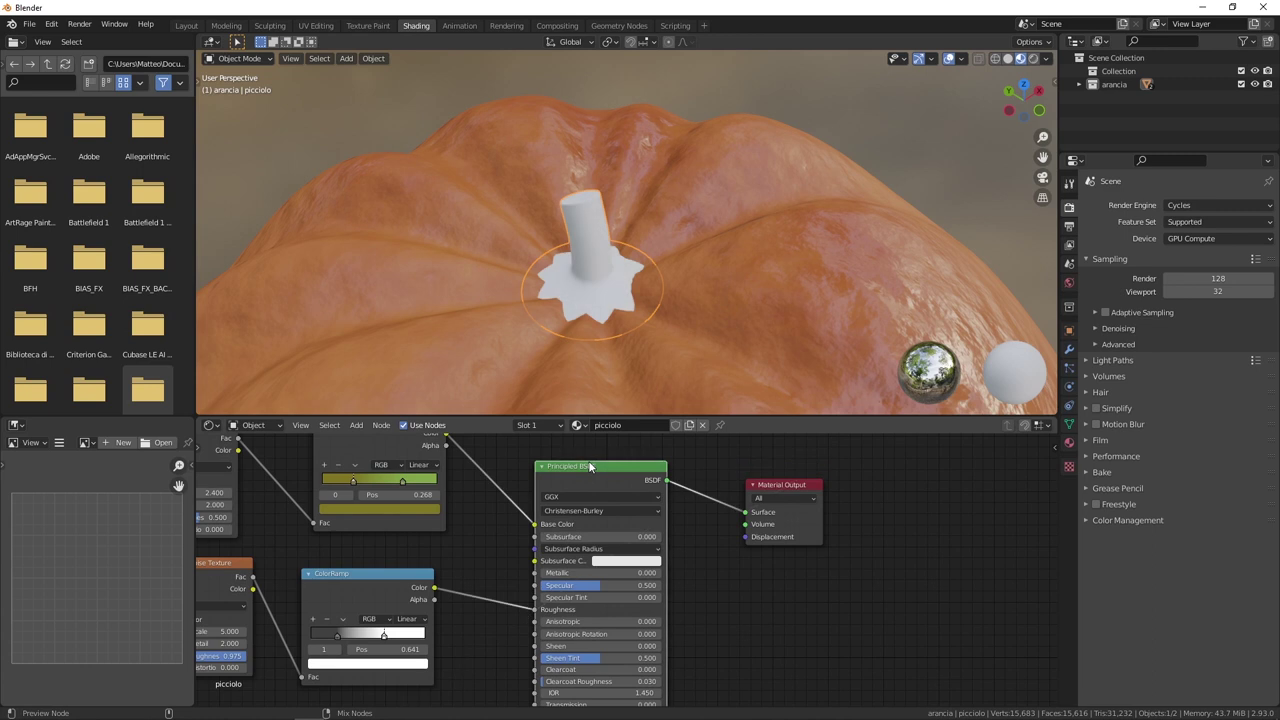
Lower the stem Bump Distance to 0.040 and Strength to 0.283.
middle_drag(551, 335, 582, 238)
scroll(575, 235, up, 3)
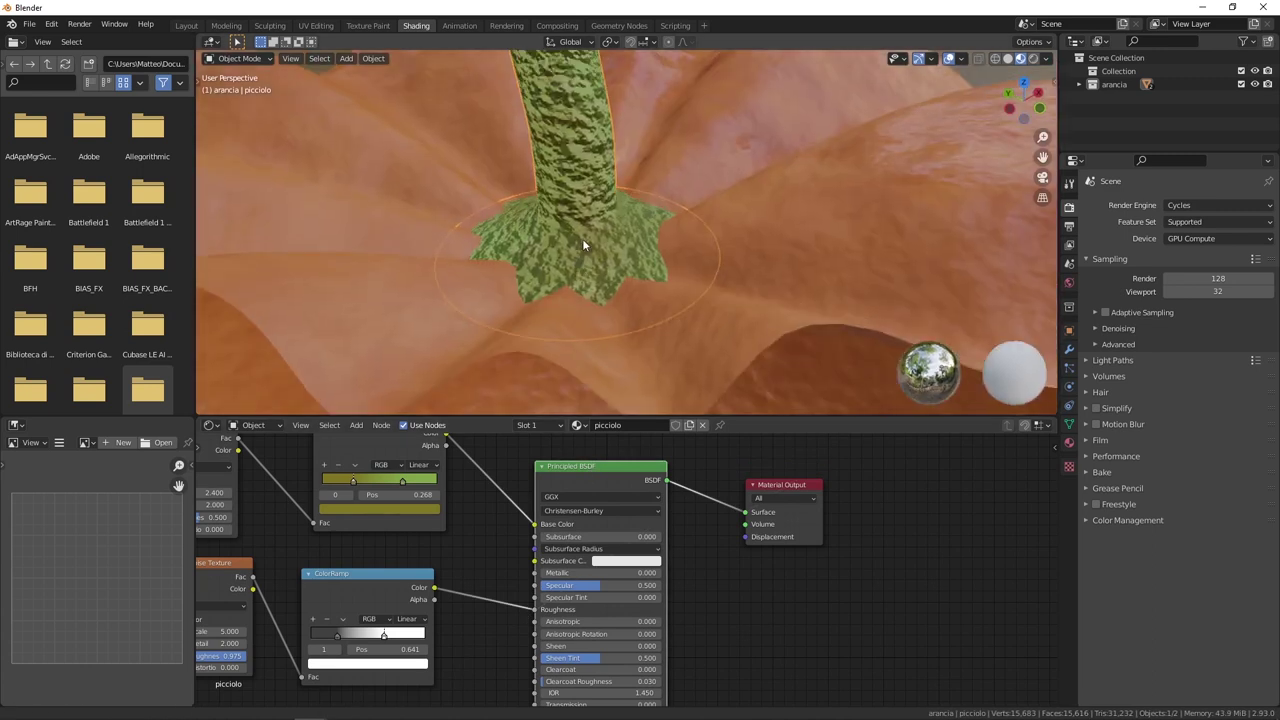
middle_drag(471, 612, 560, 407)
scroll(563, 572, up, 2)
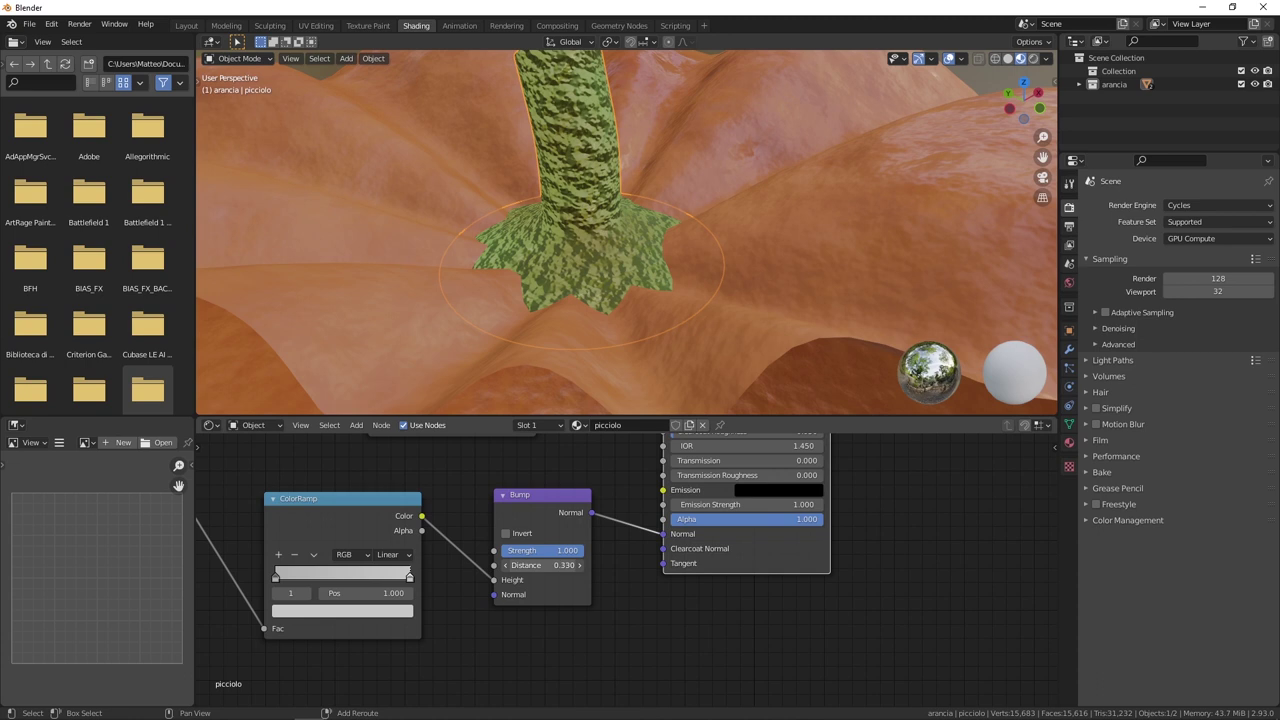
drag(540, 565, 520, 565)
mouse_move(525, 565)
mouse_down()
mouse_move(512, 565)
mouse_move(532, 550)
mouse_up()
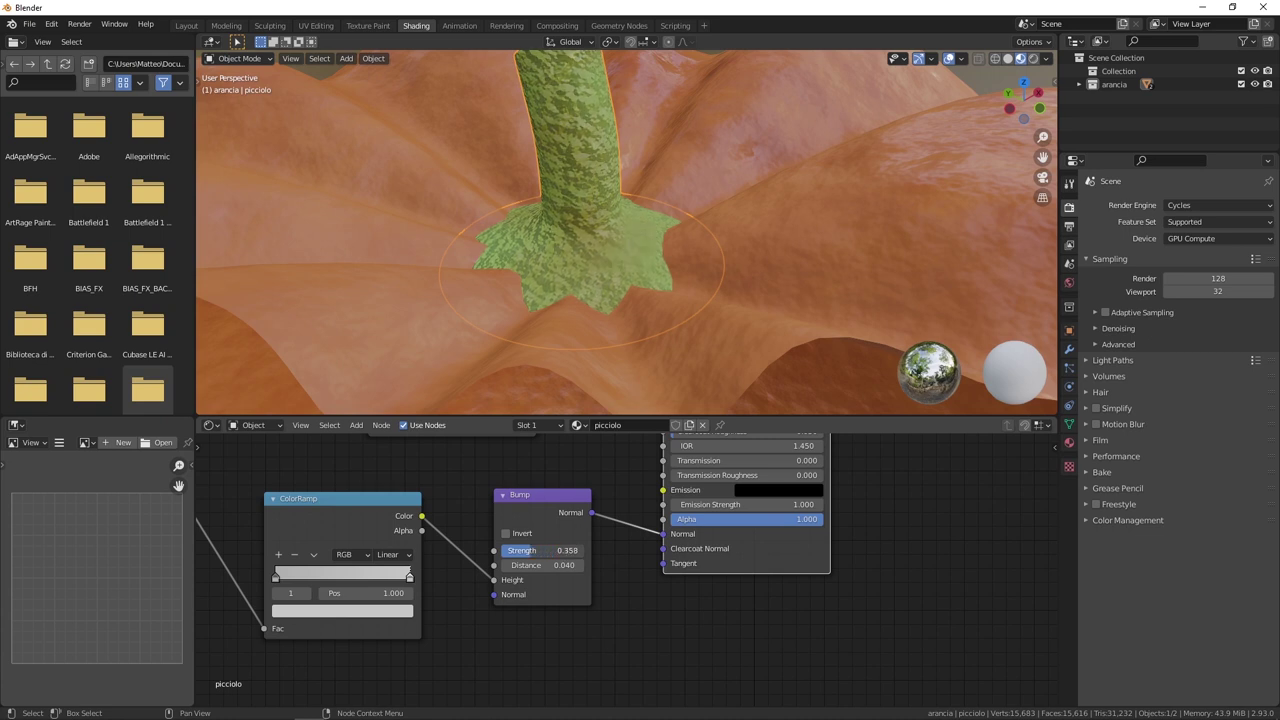
scroll(562, 265, down, 5)
scroll(575, 276, down, 2)
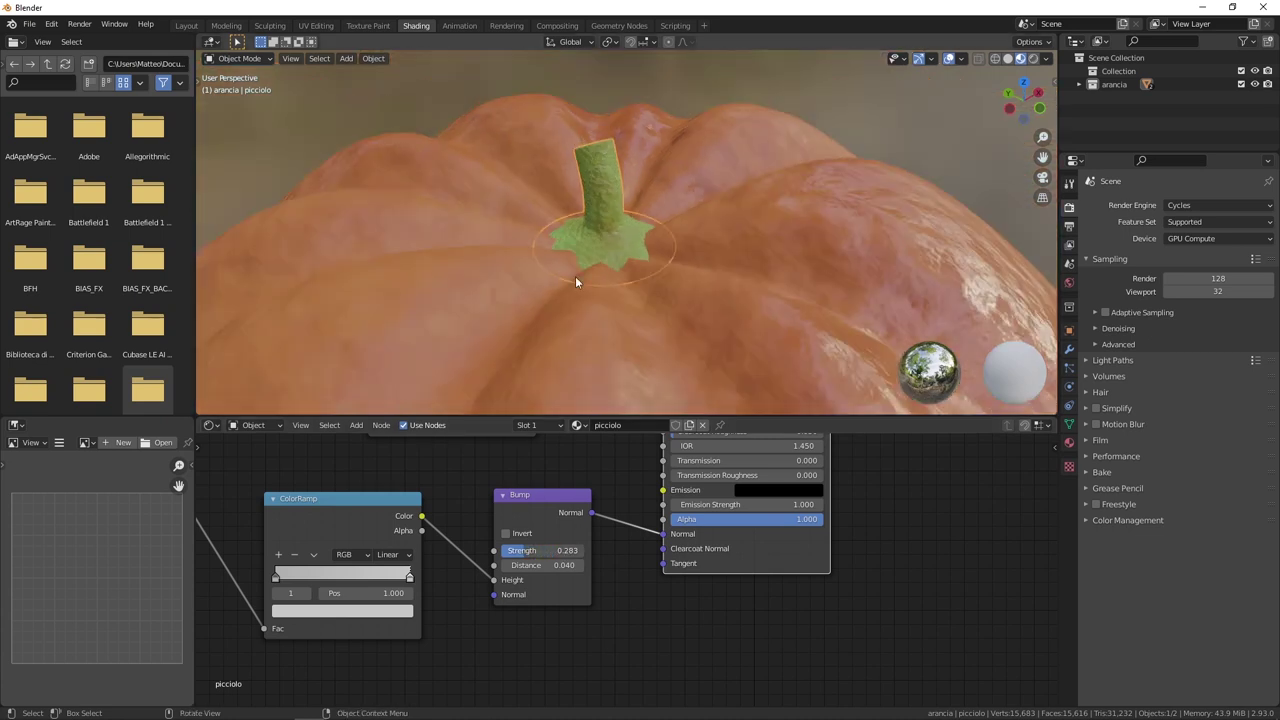
Set the bump Noise Texture Scale to 12.
middle_drag(575, 276, 624, 288)
ctrl+scroll(428, 528, up, 3)
ctrl+scroll(446, 502, up, 3)
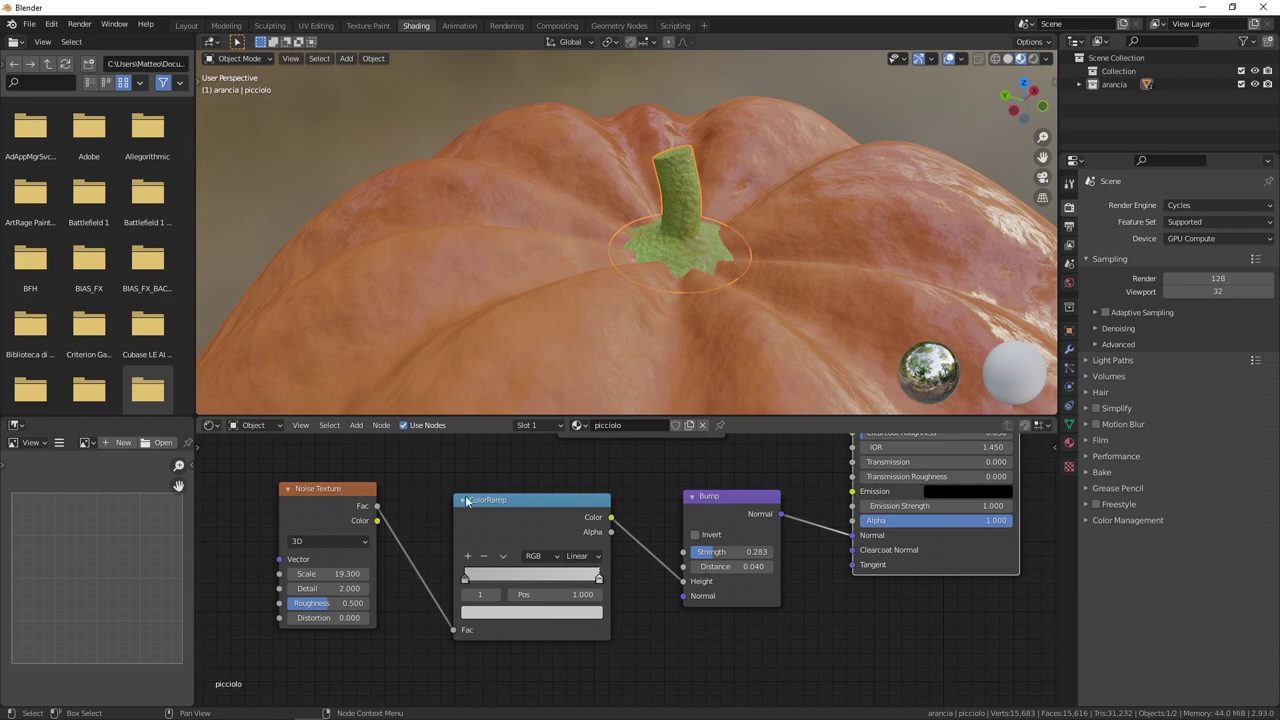
middle_drag(601, 503, 663, 507)
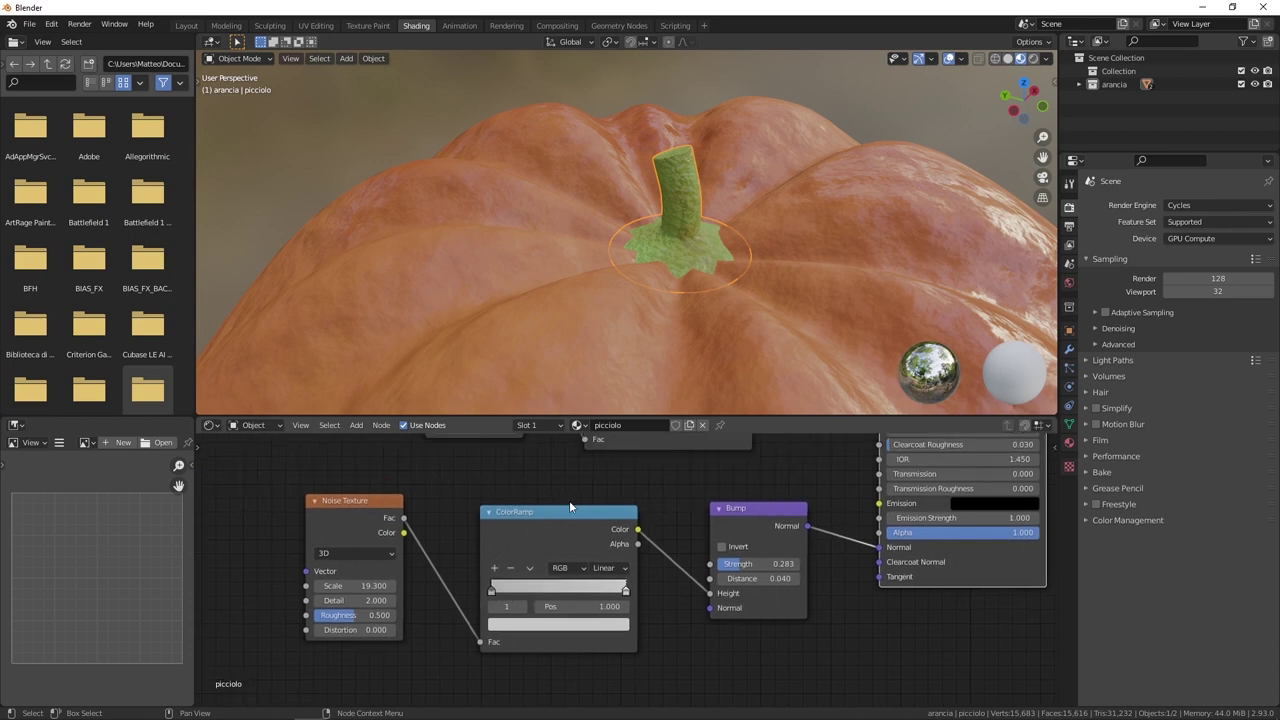
click(355, 585)
text(12)
key(Return)
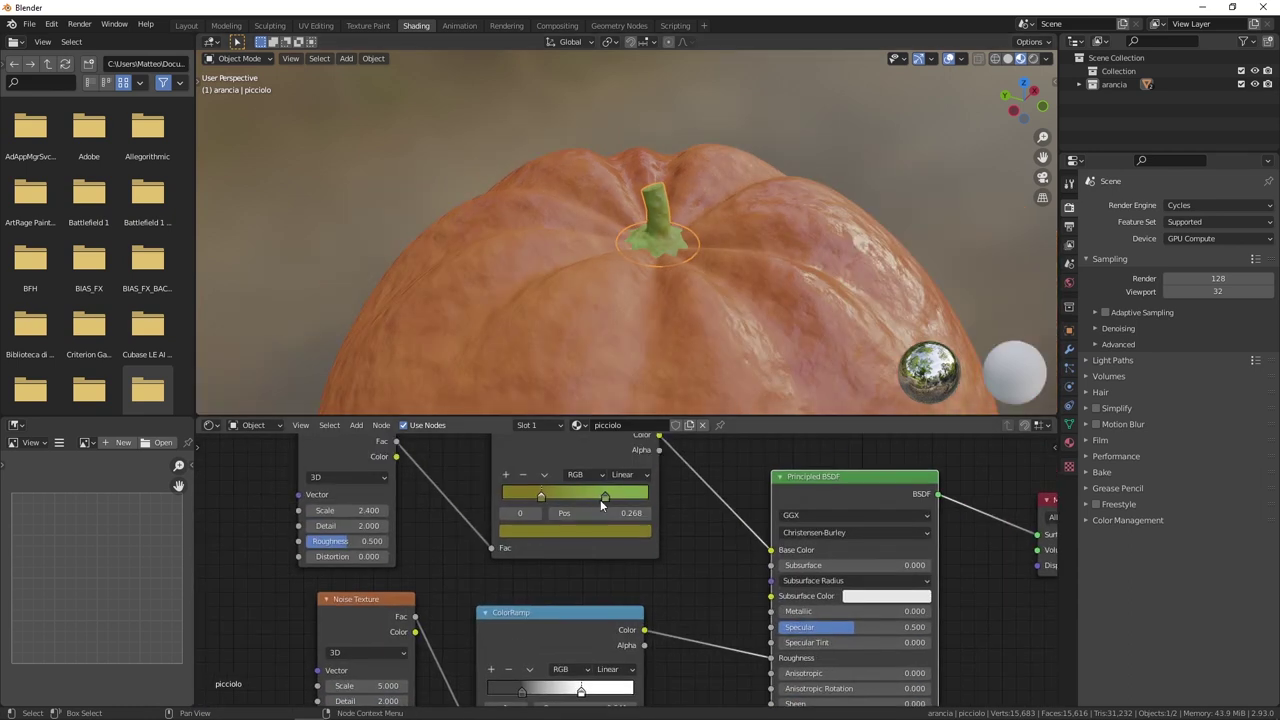
Darken the green gradient stop's colour and deselect the stem.
click(556, 530)
drag(619, 380, 619, 407)
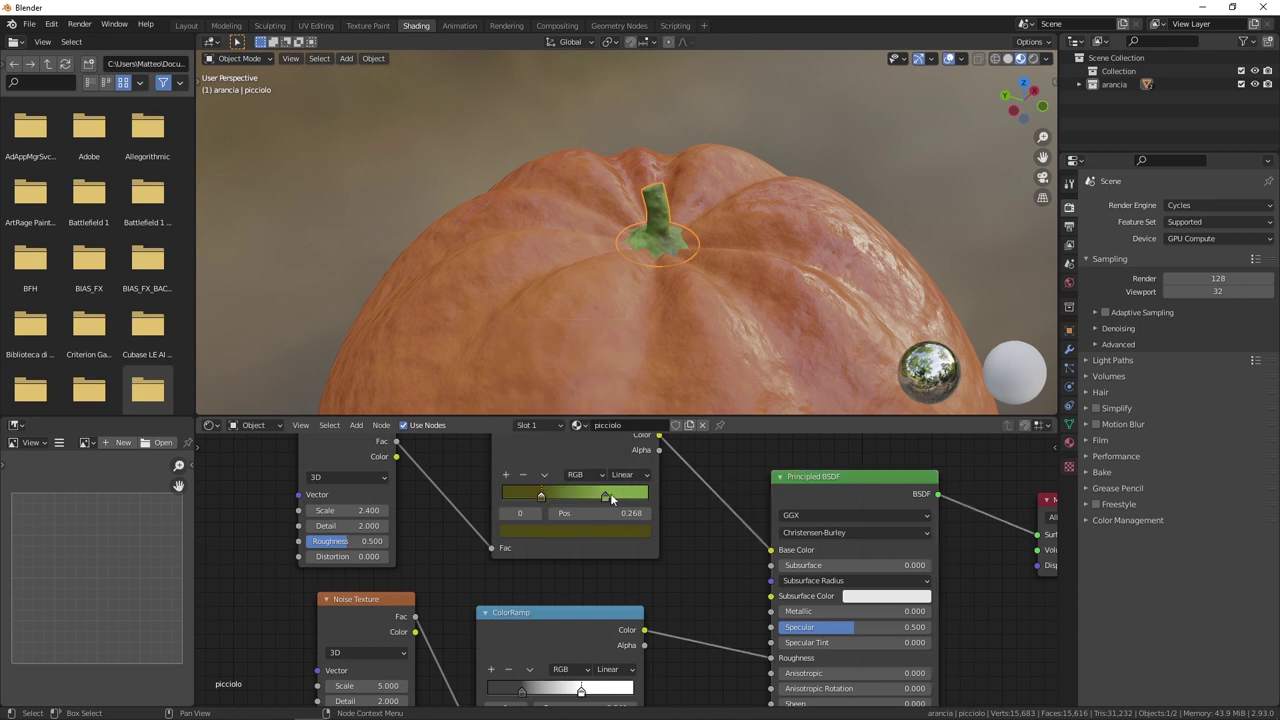
scroll(773, 192, down, 4)
click(773, 192)
mouse_move(712, 257)
middle_down()
mouse_move(603, 312)
mouse_move(597, 239)
mouse_move(740, 257)
mouse_move(706, 271)
middle_up()
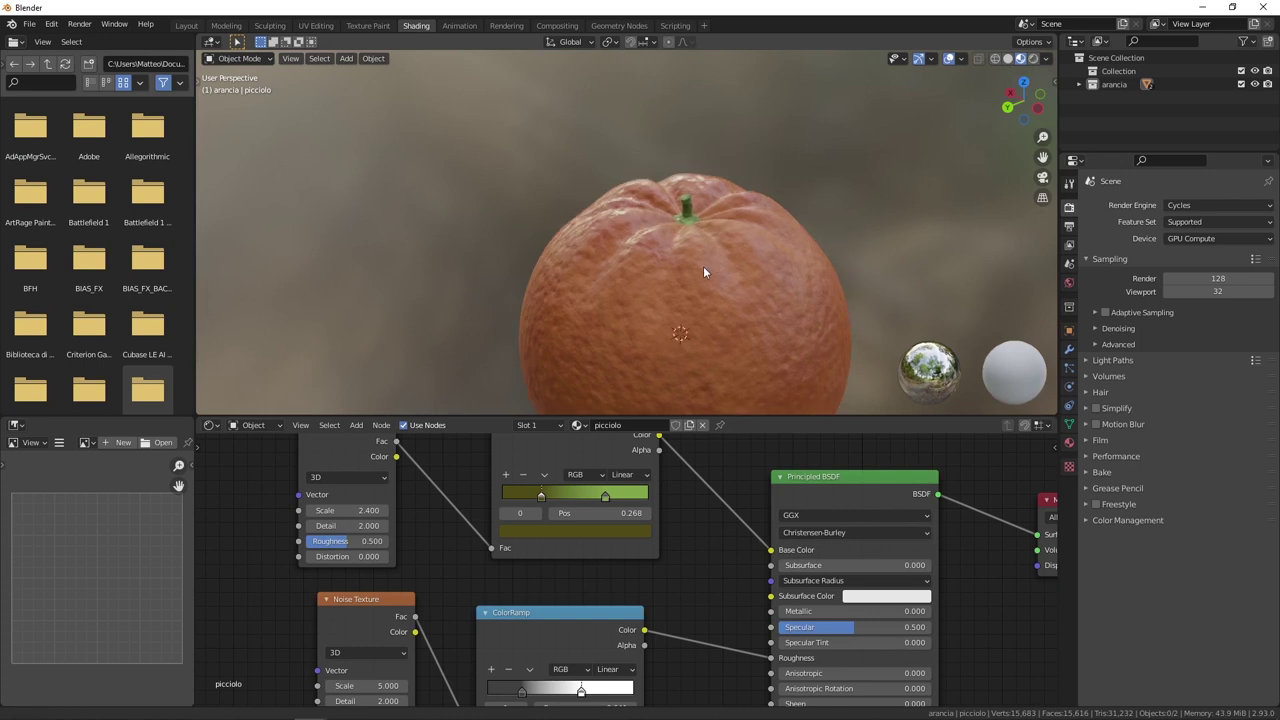
Inspect the orange's surface from several angles, then select the orange body to show its arancia material.
scroll(583, 278, up, 2)
mouse_move(583, 278)
middle_down()
mouse_move(657, 248)
mouse_move(658, 217)
middle_up()
scroll(661, 290, down, 3)
mouse_move(661, 290)
middle_down()
mouse_move(663, 188)
mouse_move(644, 283)
mouse_move(640, 237)
middle_up()
scroll(646, 269, down, 1)
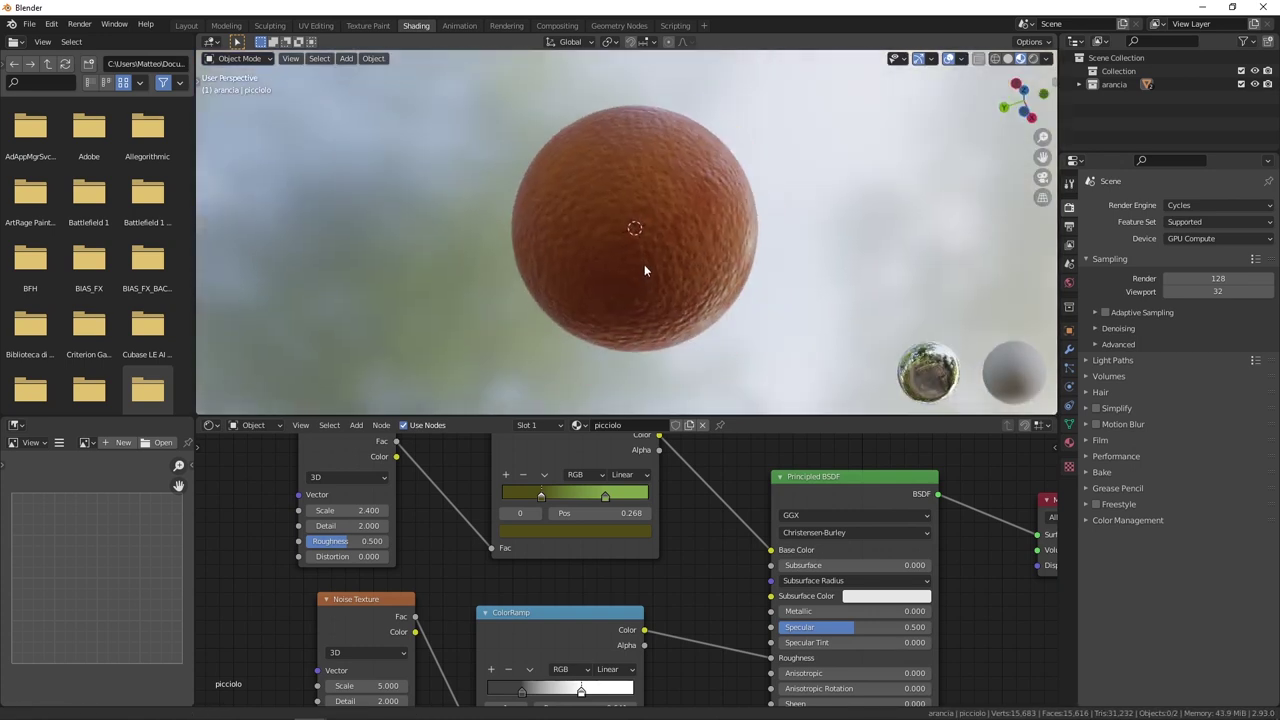
scroll(640, 251, up, 4)
scroll(676, 313, up, 2)
middle_drag(652, 256, 646, 229)
scroll(704, 241, up, 2)
scroll(626, 207, down, 2)
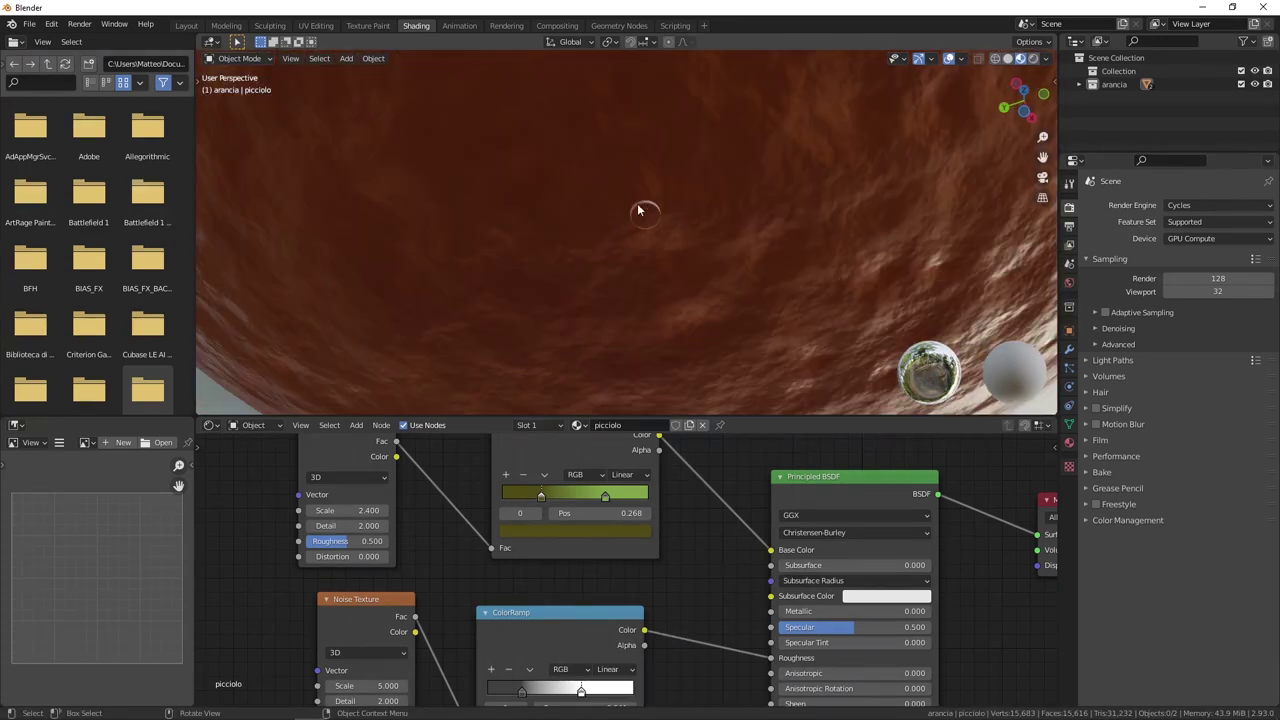
scroll(640, 262, down, 2)
mouse_move(634, 266)
middle_down()
mouse_move(640, 294)
mouse_move(638, 143)
middle_up()
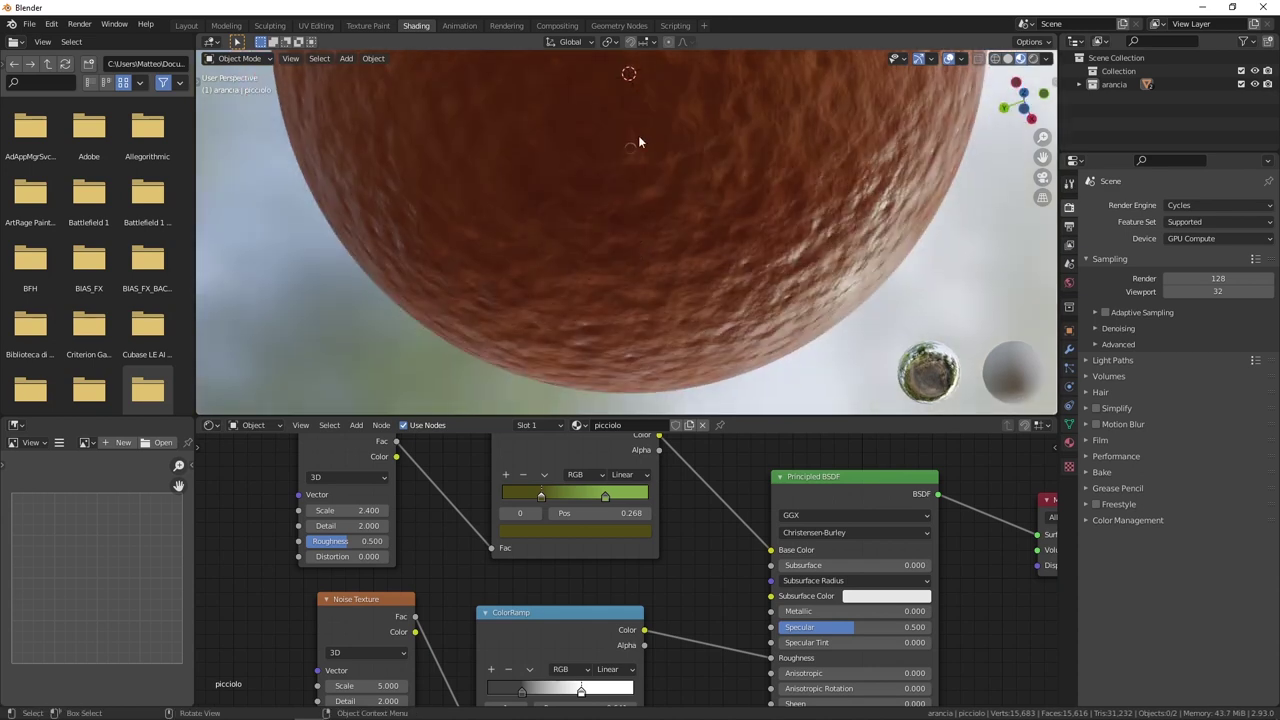
middle_drag(635, 200, 633, 241)
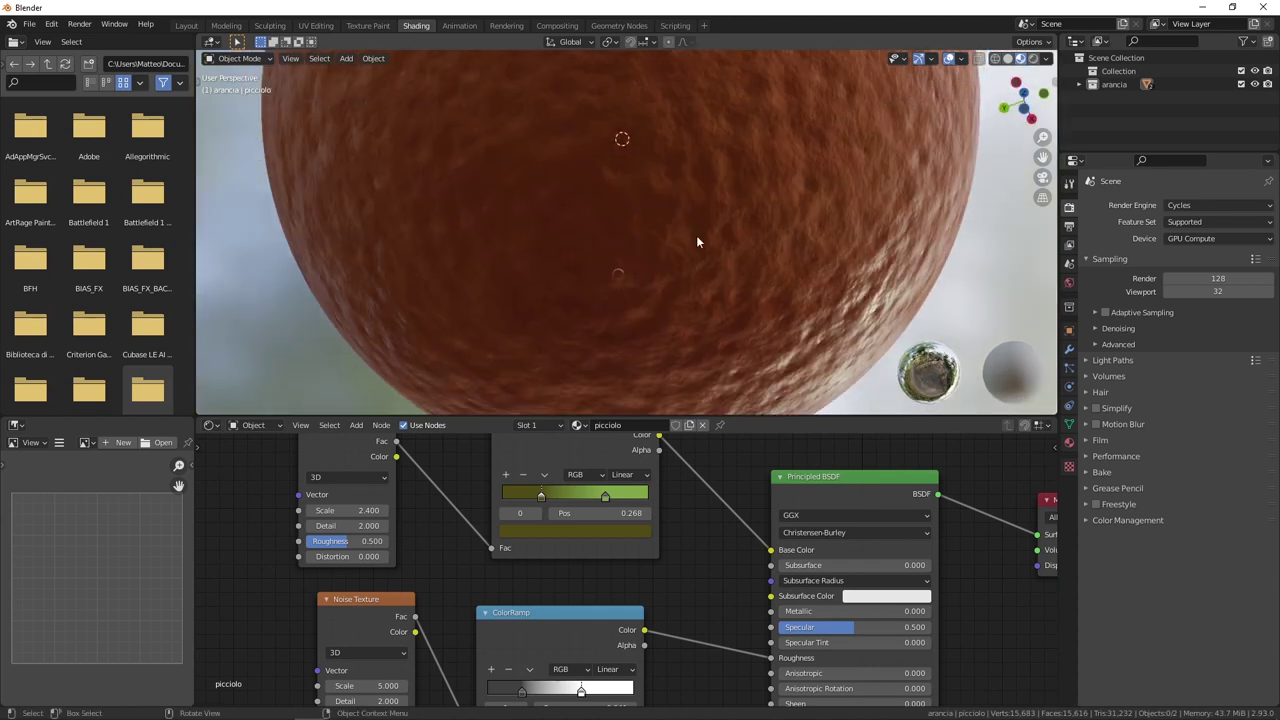
click(656, 268)
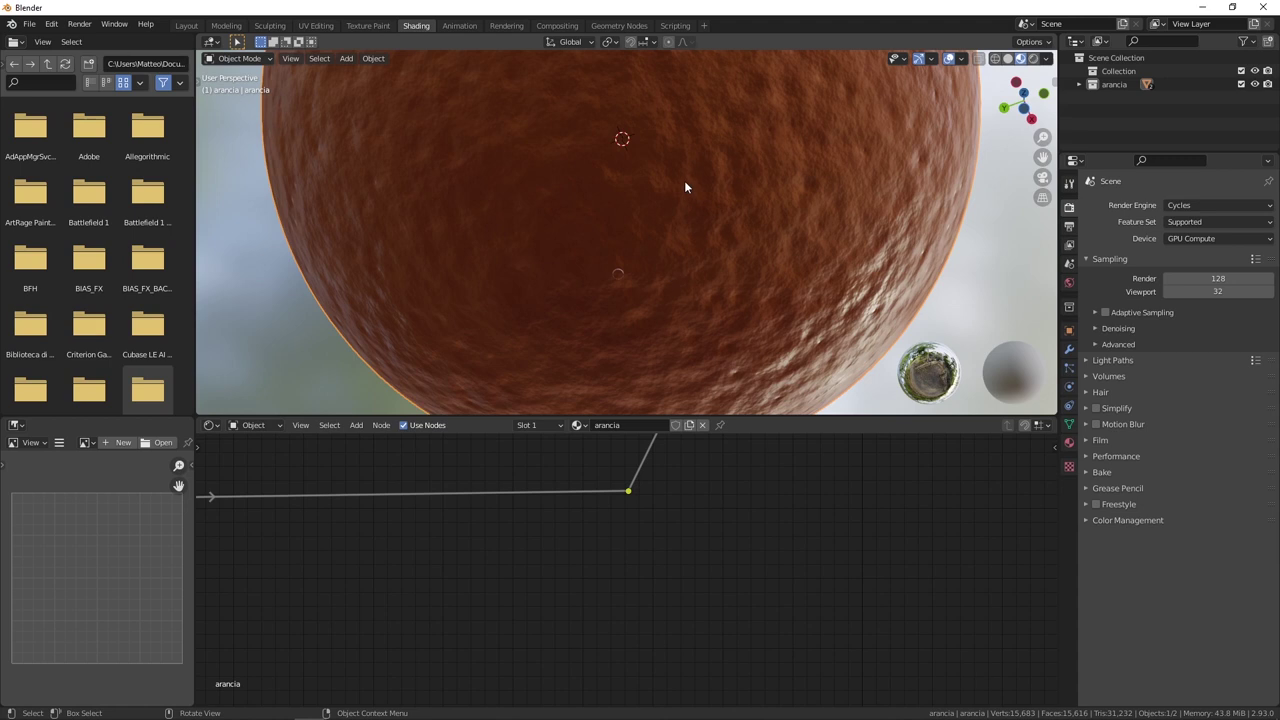
Add a second material slot to the orange with a new material named ciccetto.
key(Home)
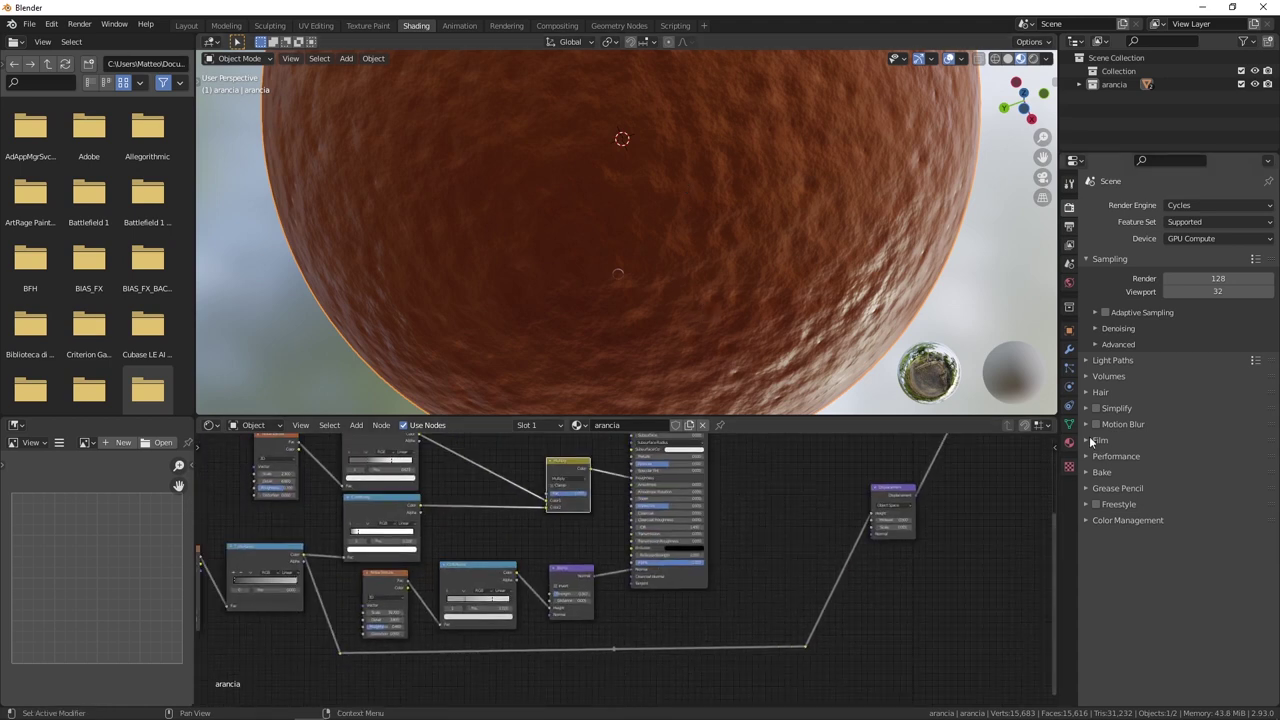
click(1069, 442)
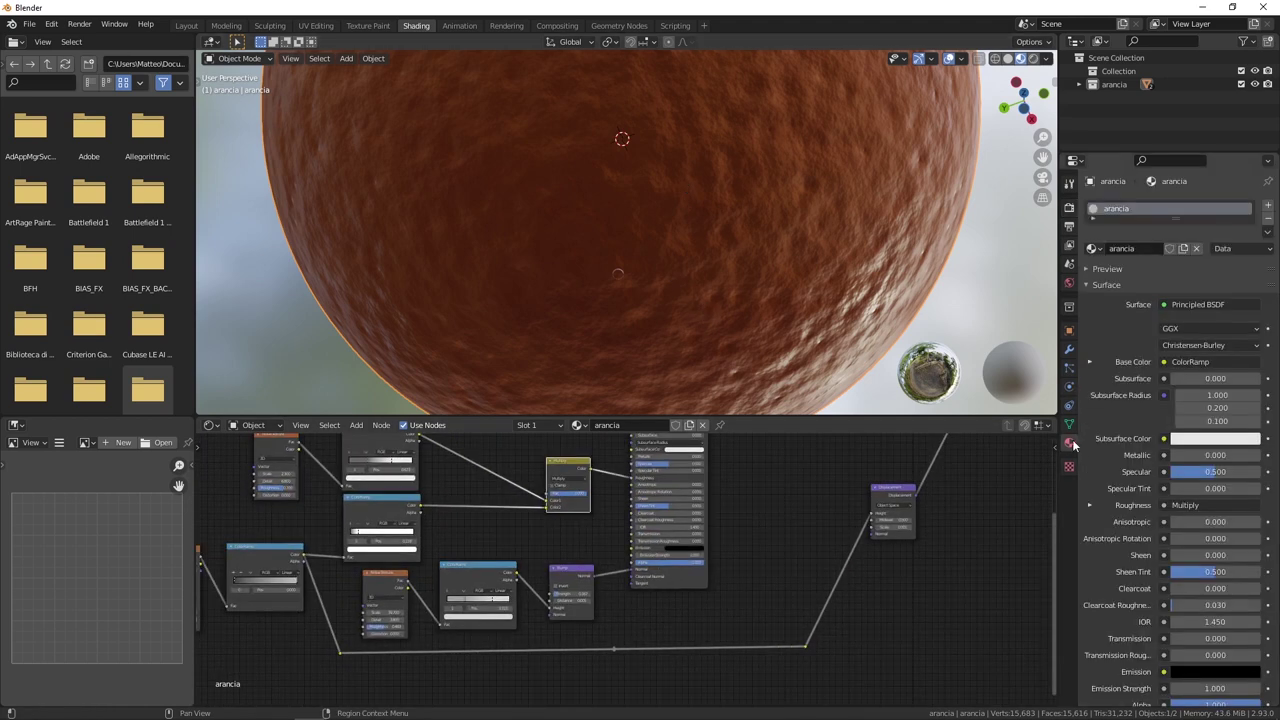
click(1268, 205)
click(1157, 280)
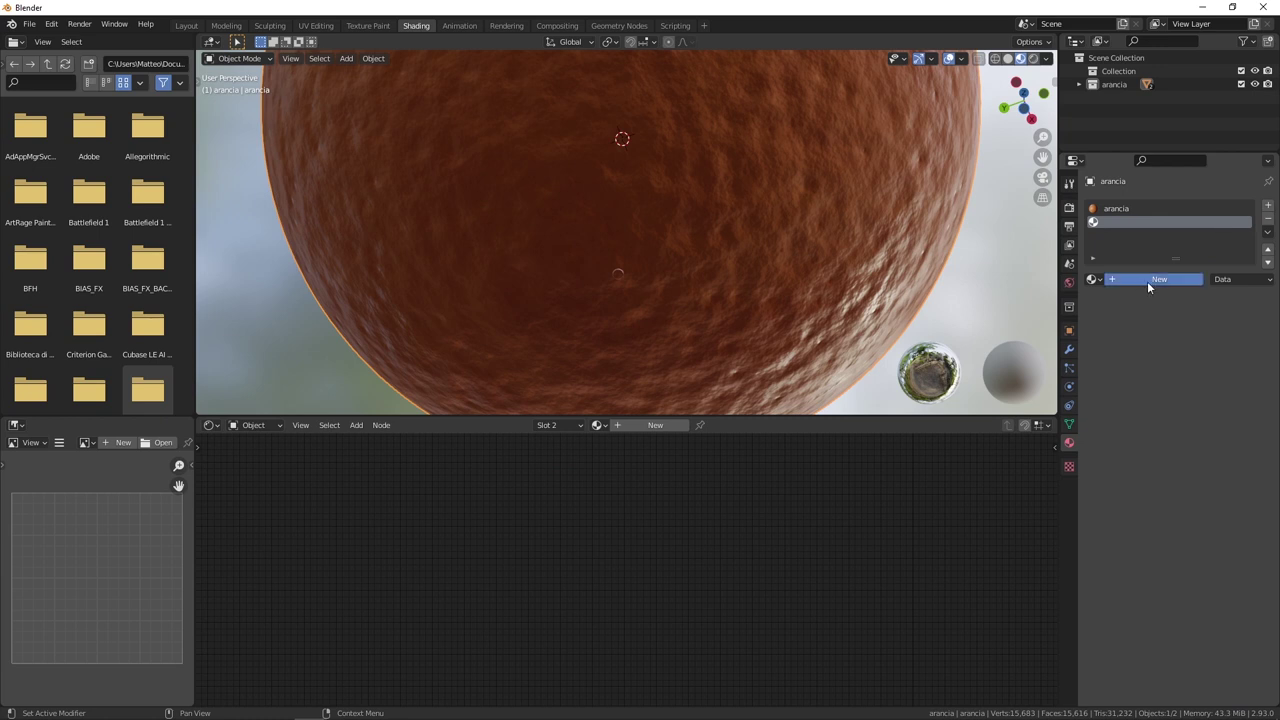
text(ciccetto)
key(Return)
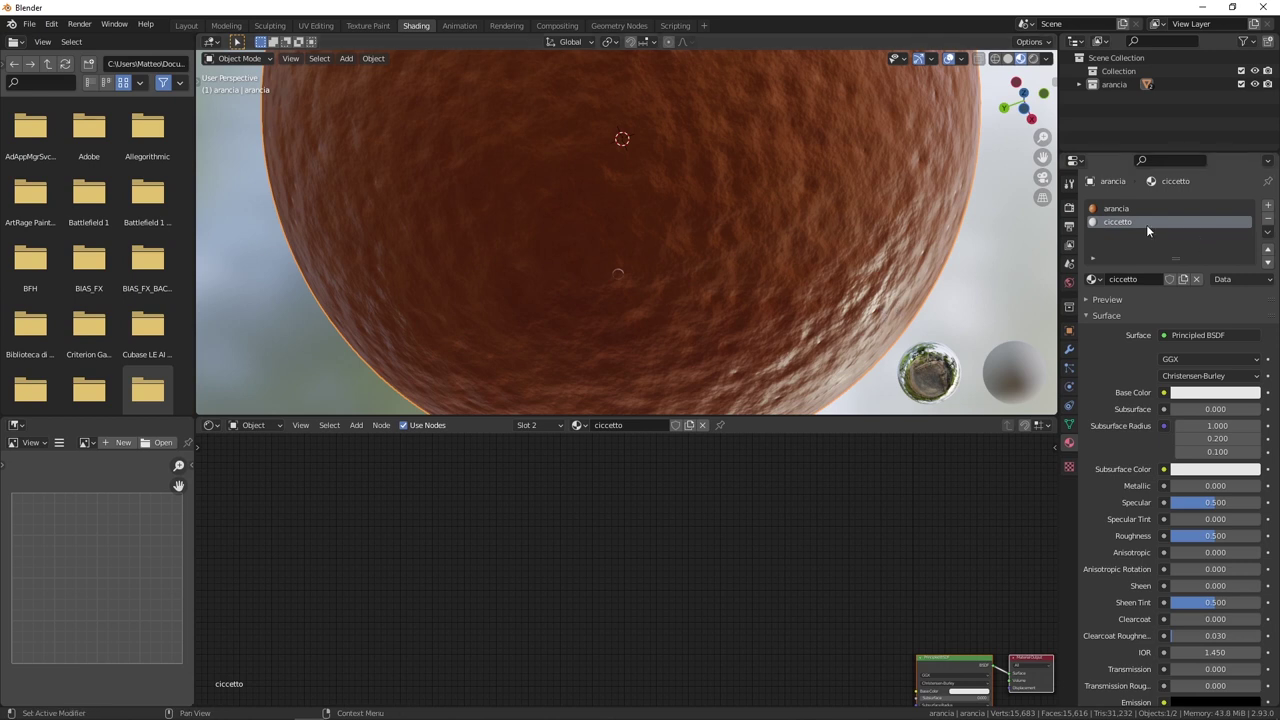
In Edit Mode, select the pole's centre vertex and grow the selection by two rings.
middle_drag(694, 251, 608, 283)
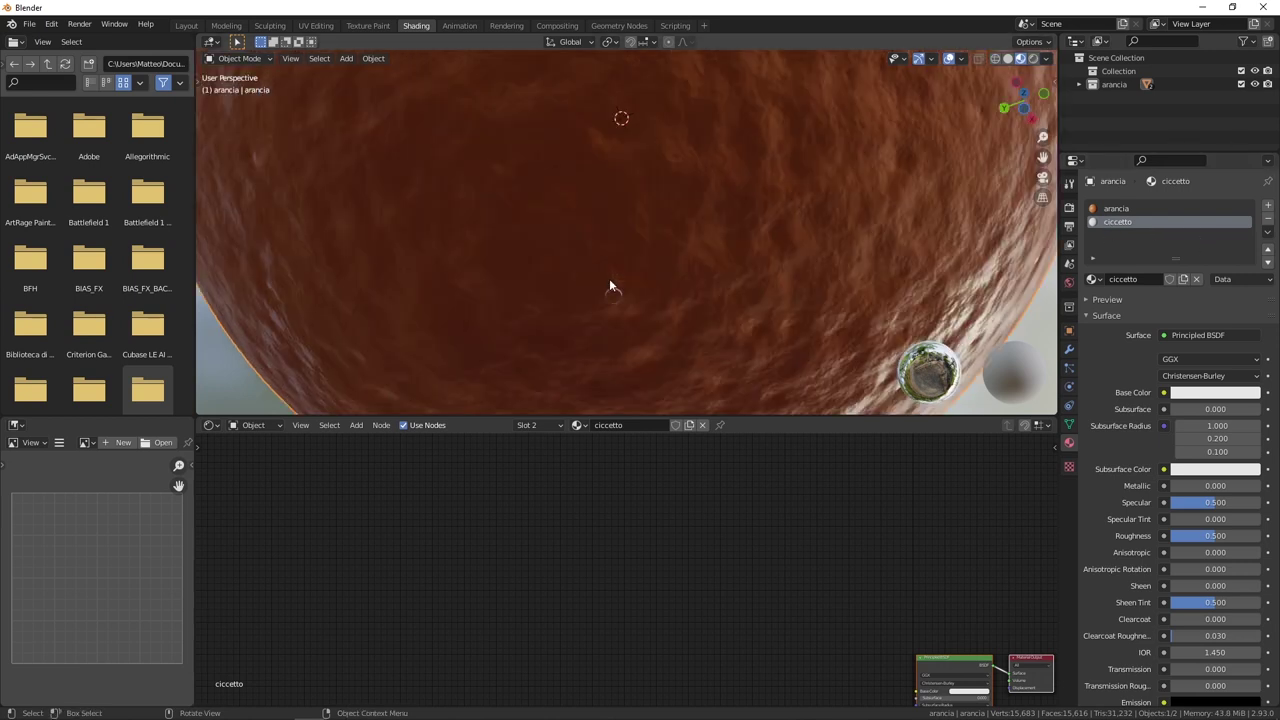
key(Tab)
middle_drag(611, 286, 671, 243)
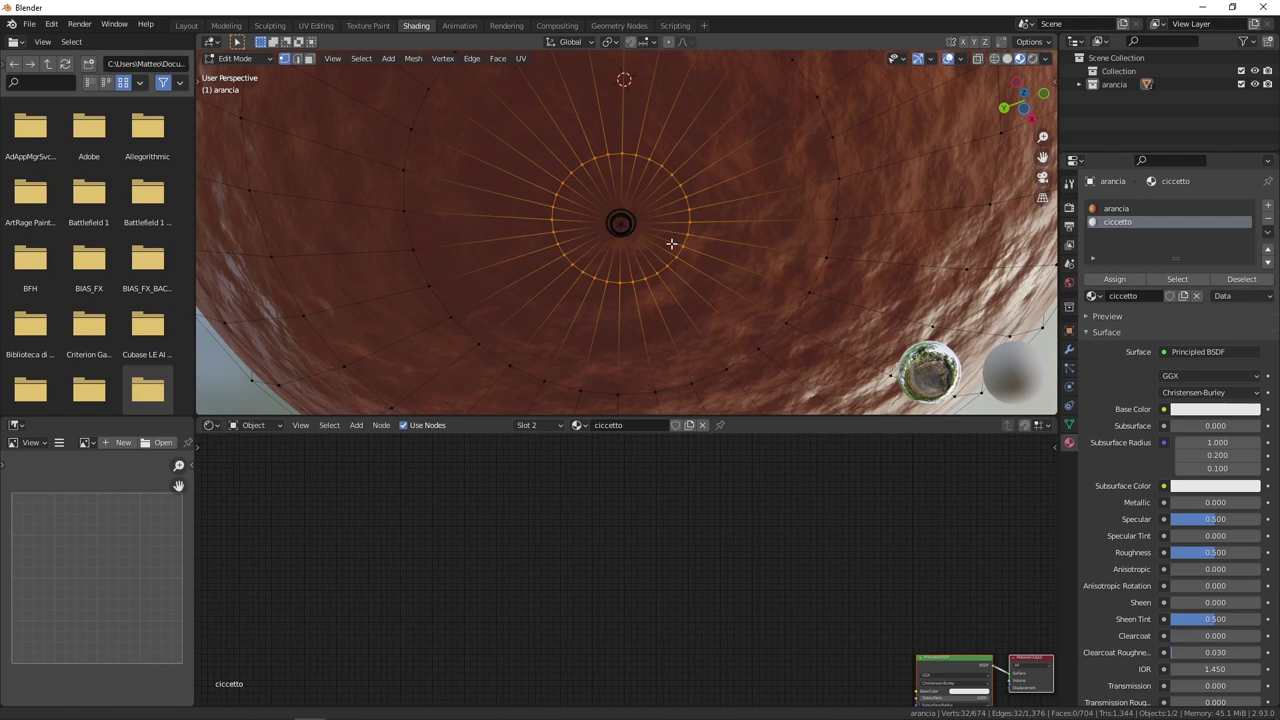
click(620, 224)
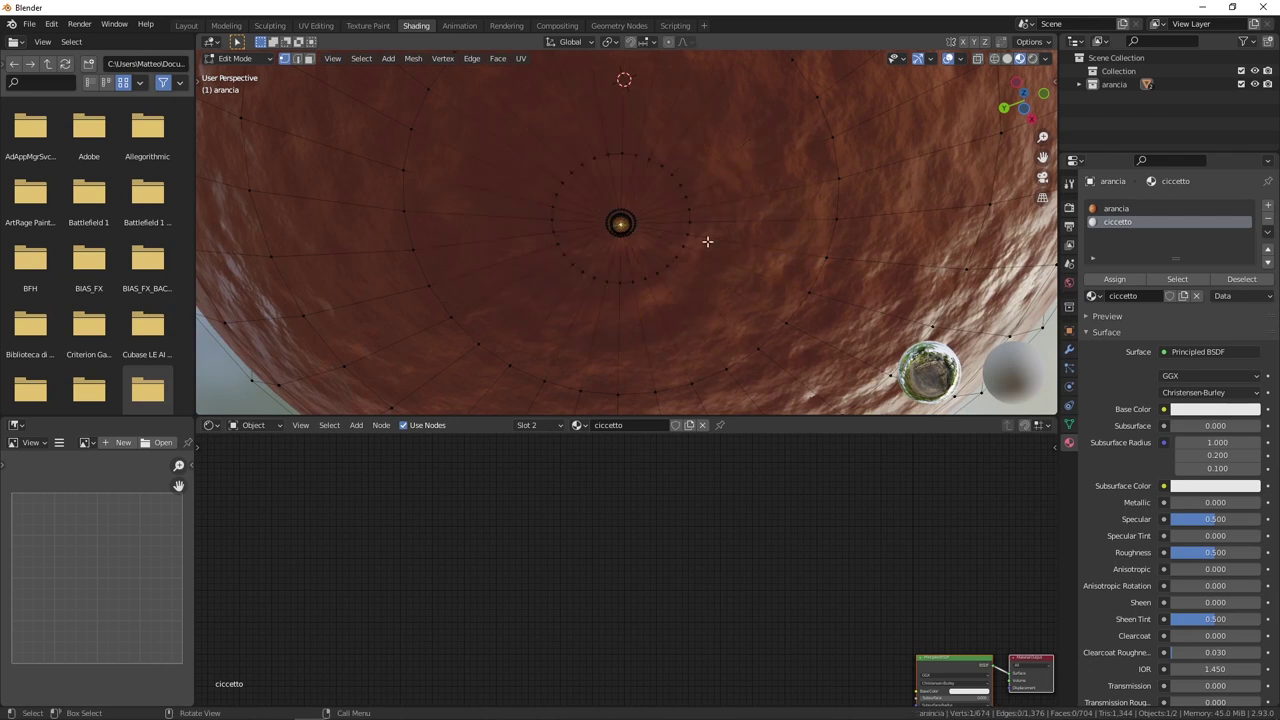
key(ctrl)
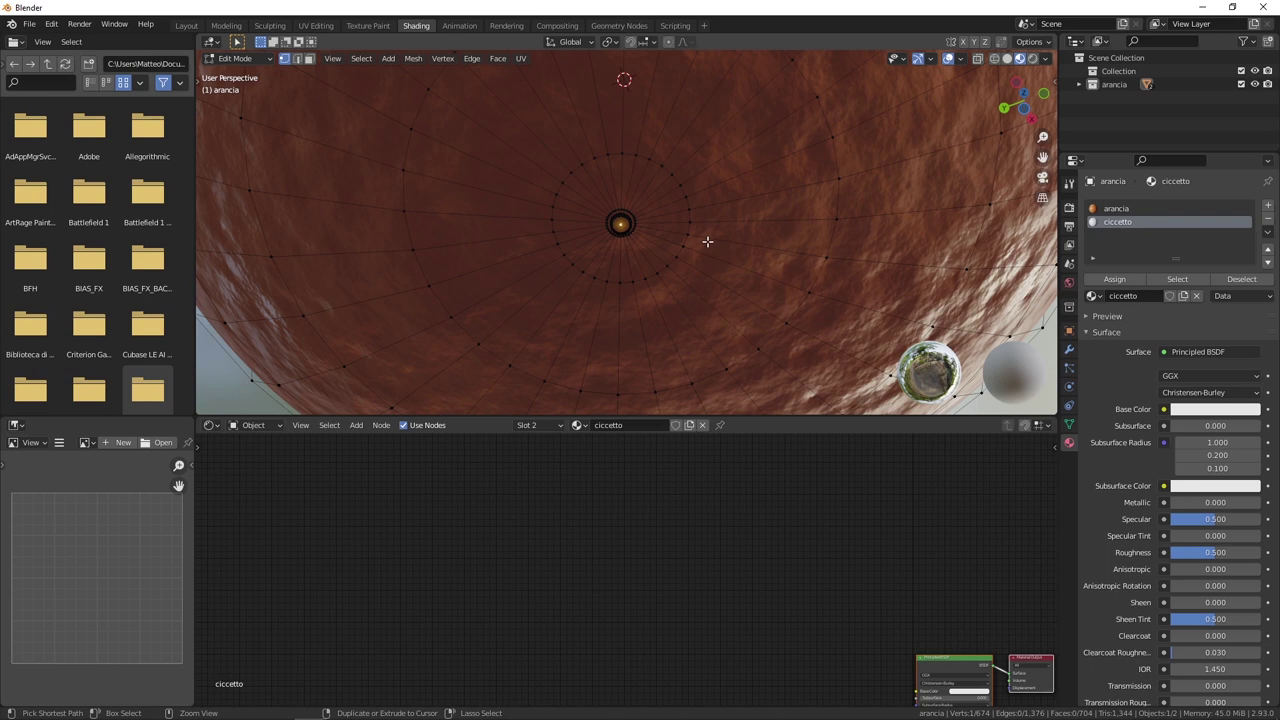
key(ctrl+KP_Add)
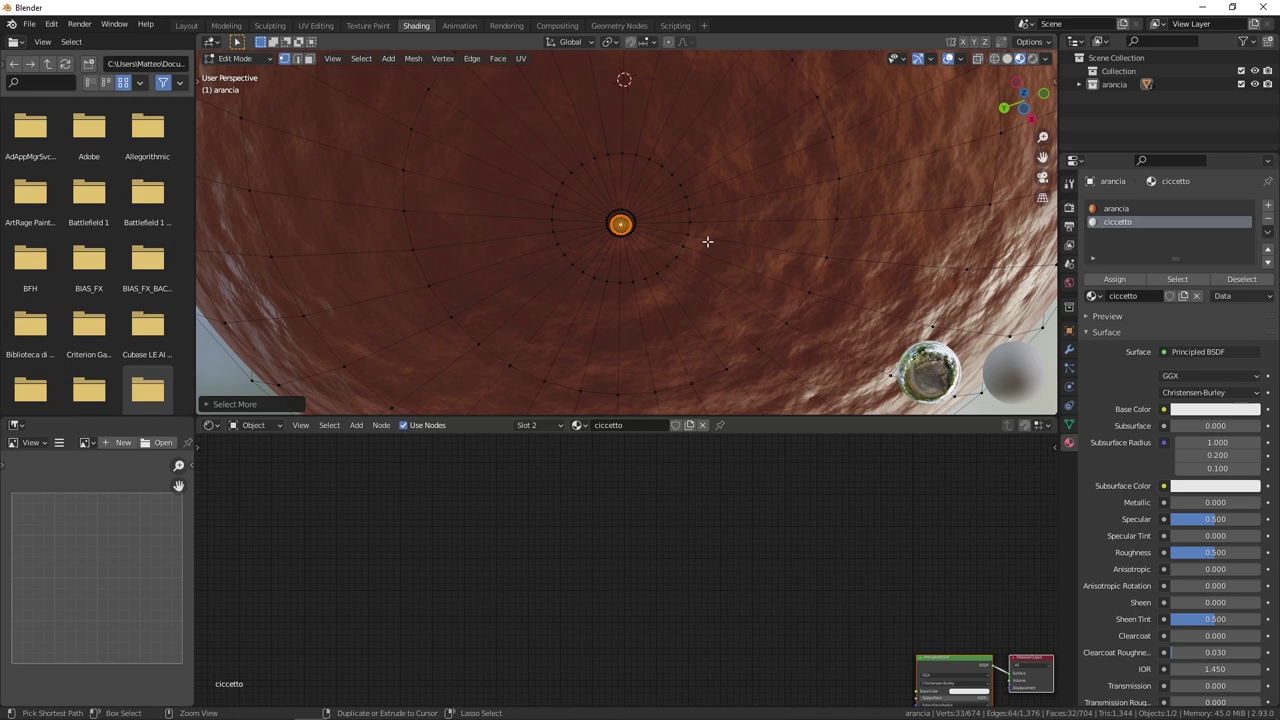
key(ctrl+KP_Add)
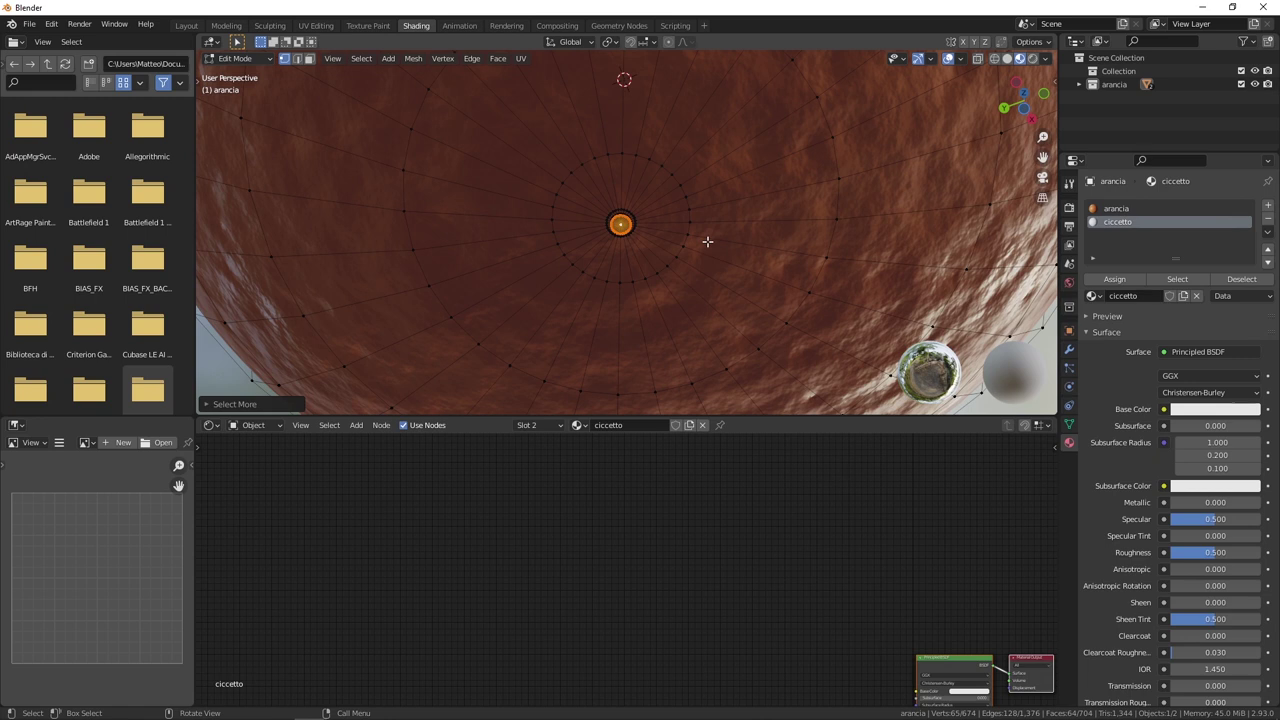
scroll(707, 241, up, 1)
scroll(707, 241, up, 1)
mouse_move(707, 241)
middle_down()
mouse_move(632, 229)
mouse_move(640, 218)
middle_up()
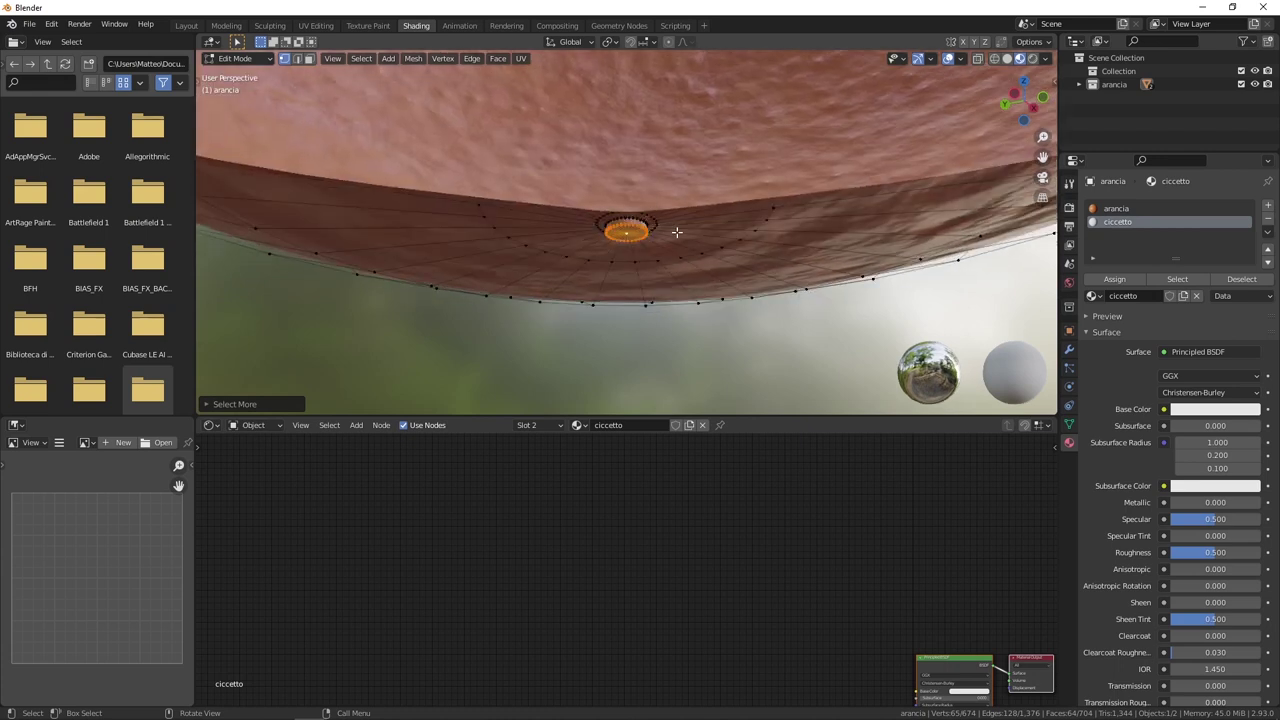
Grow the selection a third ring, assign ciccetto to it, and return to Object Mode.
key(ctrl+KP_Add)
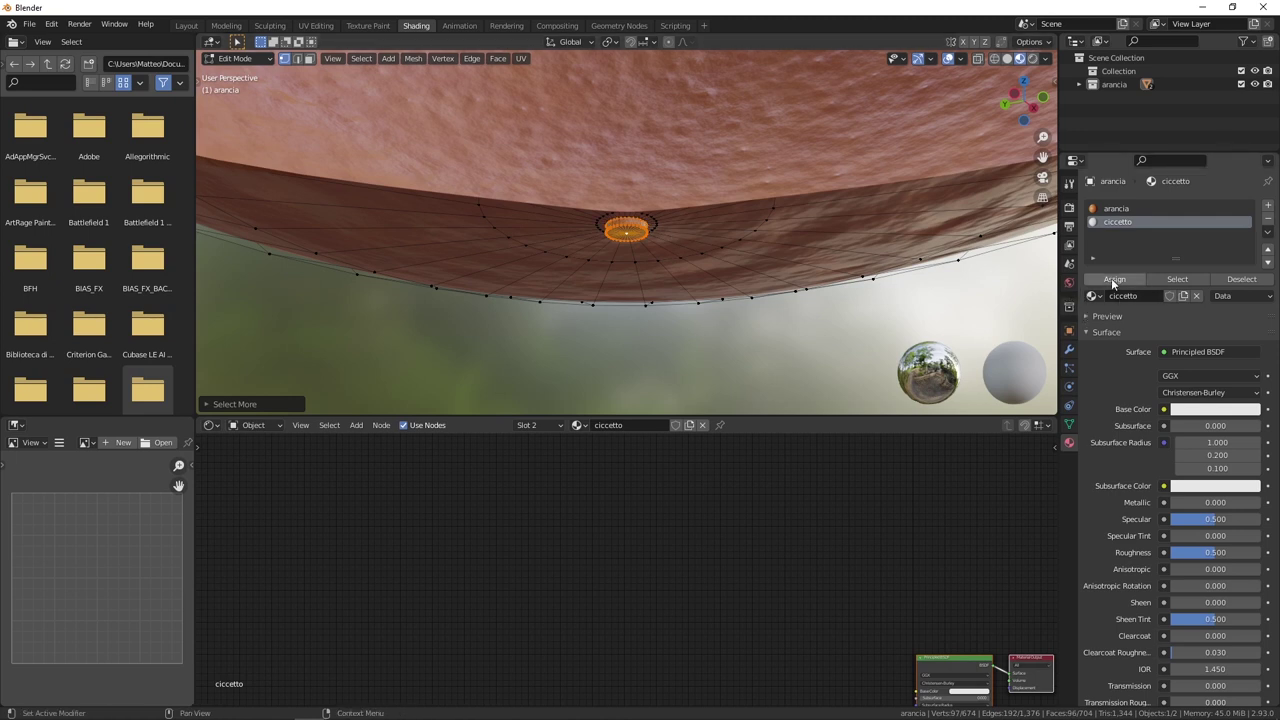
click(1114, 279)
mouse_move(760, 300)
middle_down()
mouse_move(800, 317)
mouse_move(628, 255)
mouse_move(518, 300)
mouse_move(600, 240)
middle_up()
key(Tab)
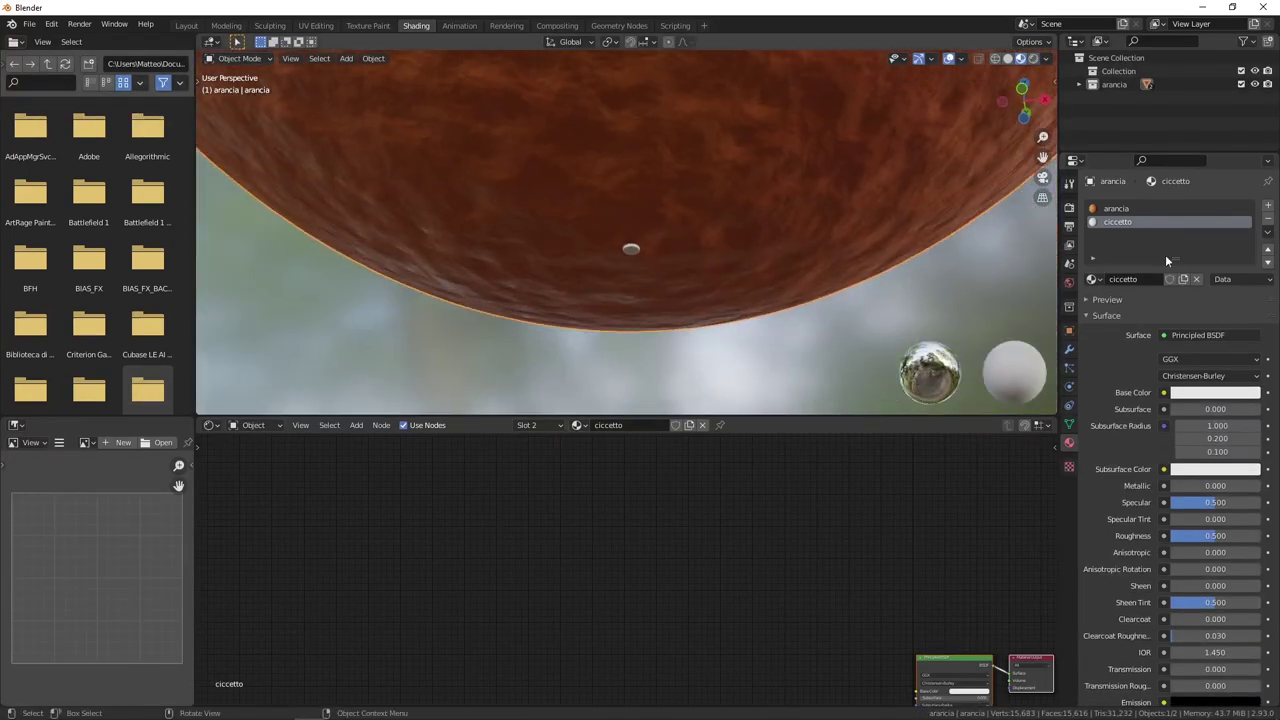
middle_drag(786, 486, 642, 494)
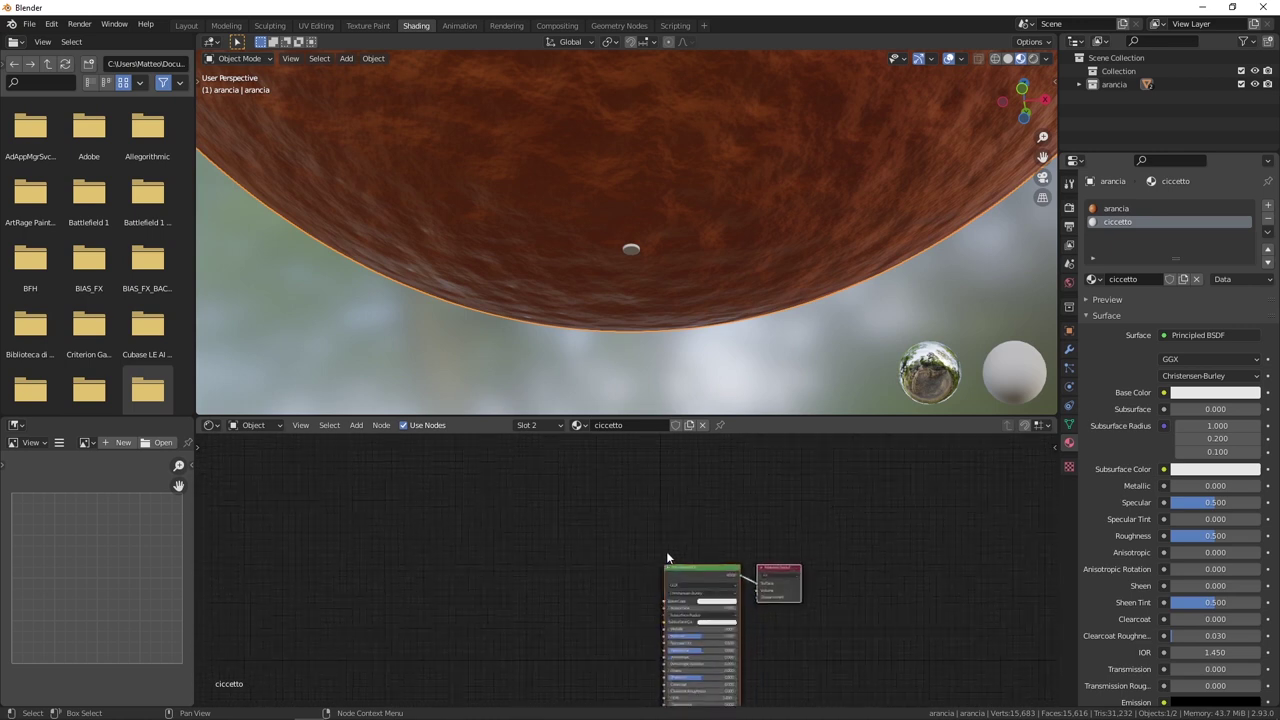
scroll(660, 554, up, 2)
scroll(598, 558, up, 2)
scroll(598, 558, up, 1)
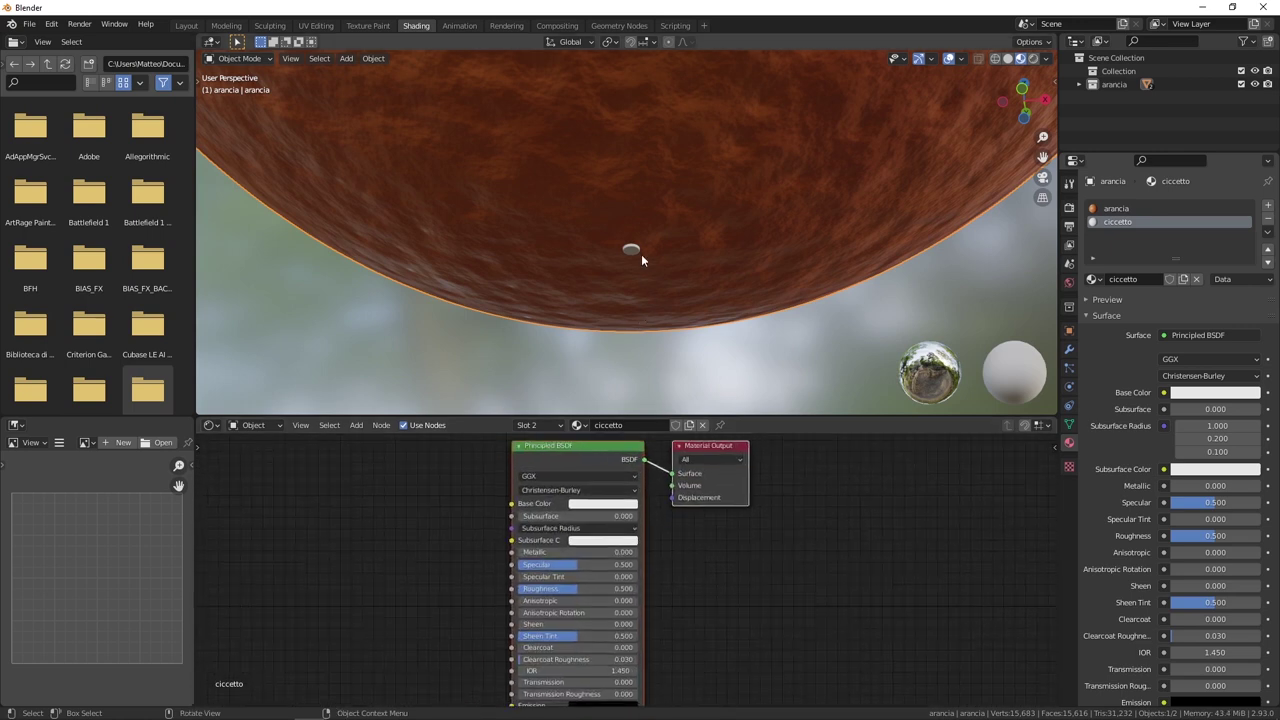
scroll(641, 256, up, 1)
click(632, 538)
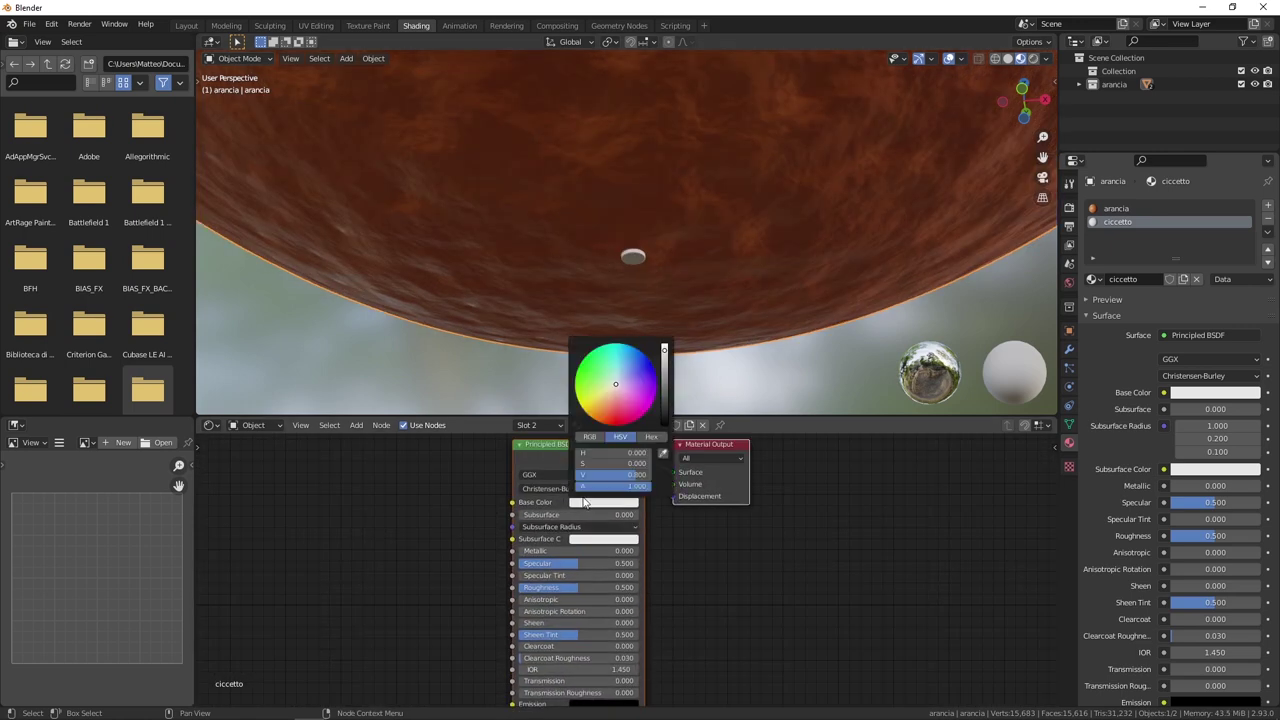
mouse_move(664, 350)
mouse_down()
mouse_move(664, 400)
mouse_move(605, 410)
mouse_move(664, 404)
mouse_up()
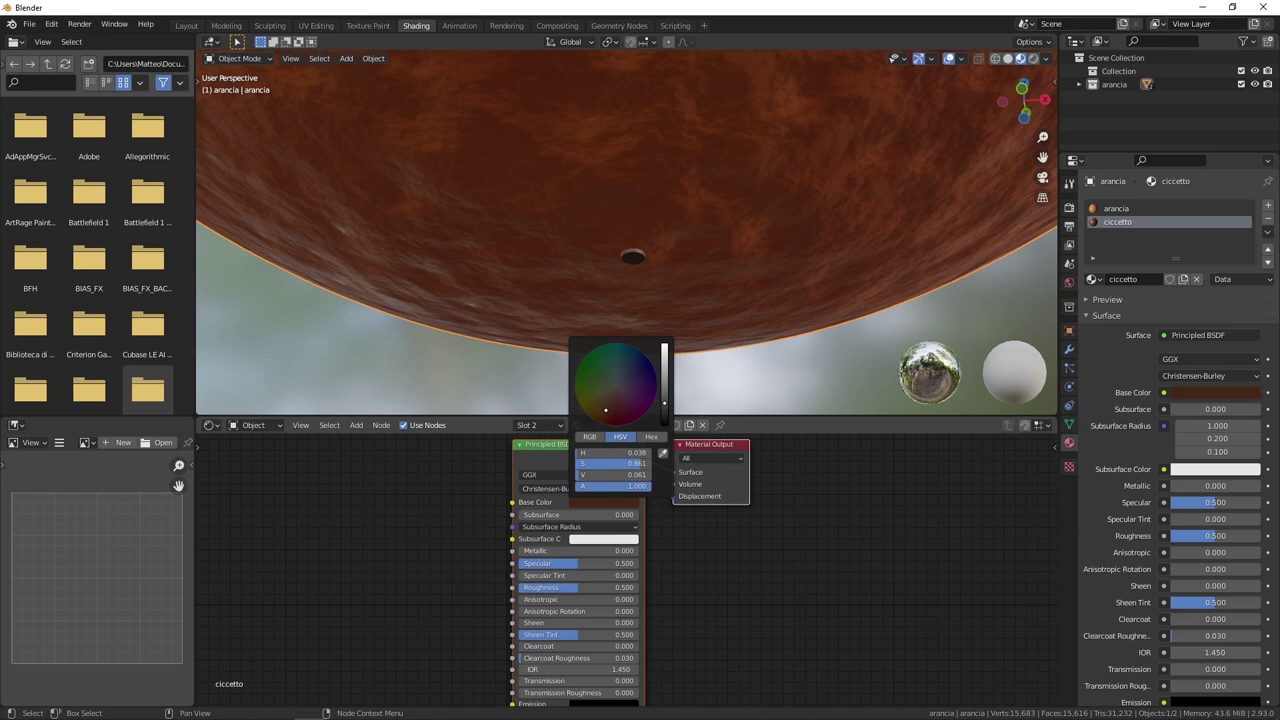
drag(548, 588, 574, 588)
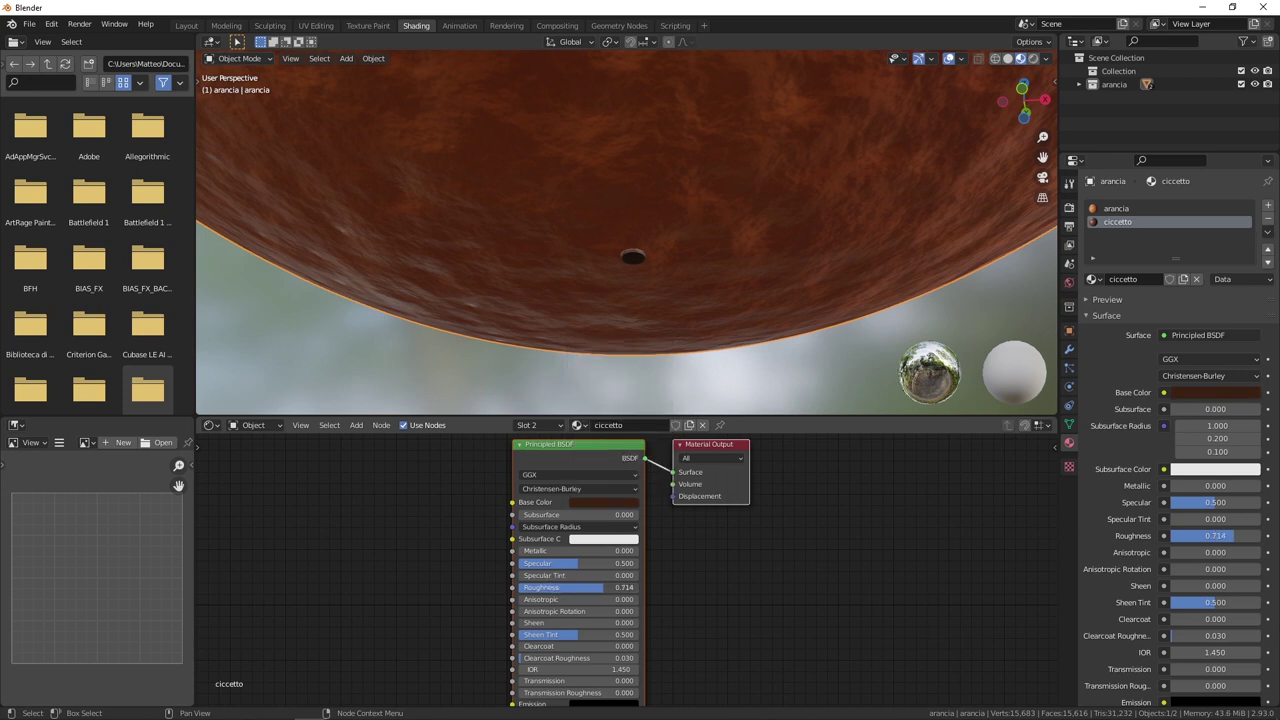
mouse_move(658, 336)
middle_down()
mouse_move(676, 145)
mouse_move(647, 173)
mouse_move(612, 364)
mouse_move(745, 265)
middle_up()
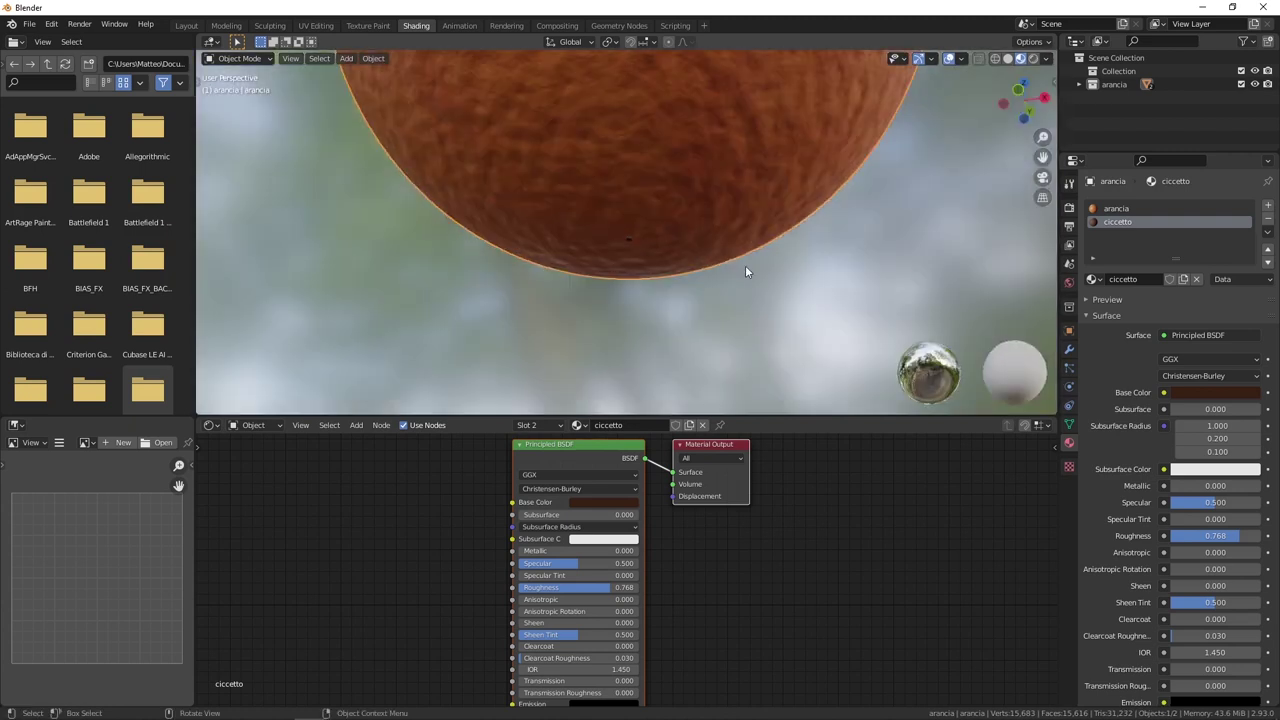
scroll(637, 244, down, 5)
mouse_move(637, 244)
middle_down()
mouse_move(724, 269)
mouse_move(770, 242)
middle_up()
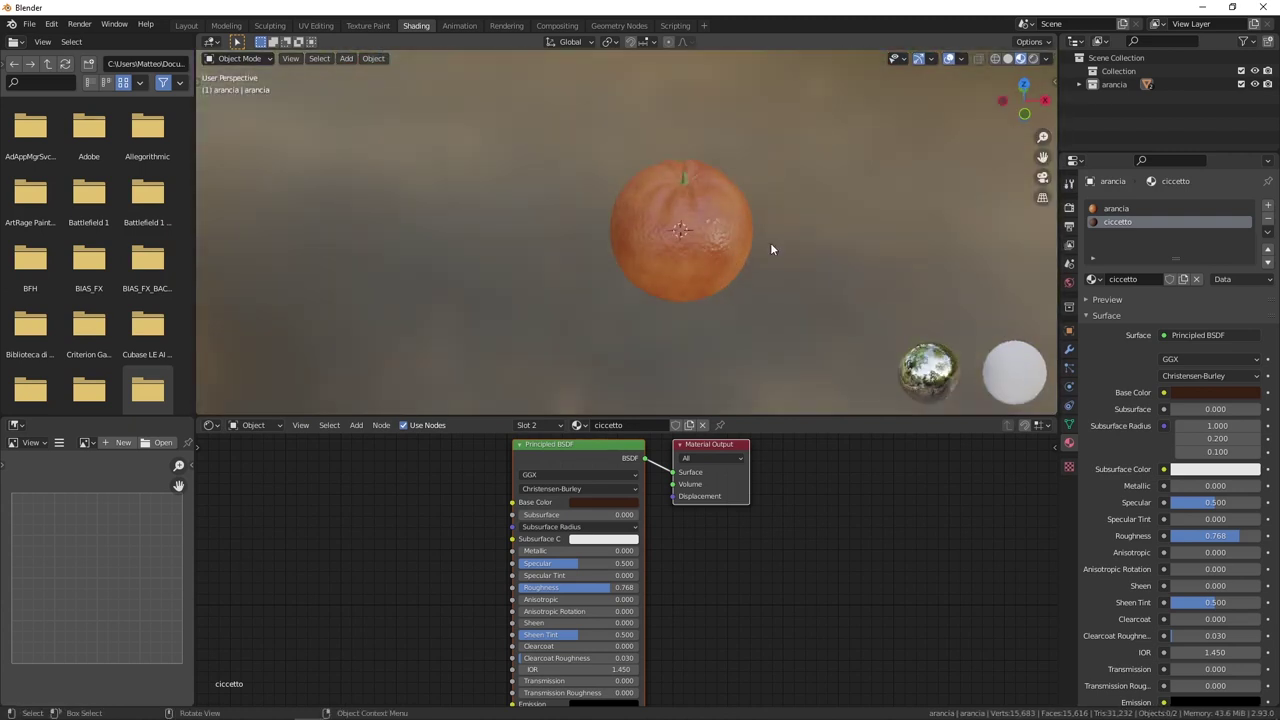
Save the project as aranceTutorial.blend.
key(ctrl+s)
key(Return)
scroll(672, 257, up, 3)
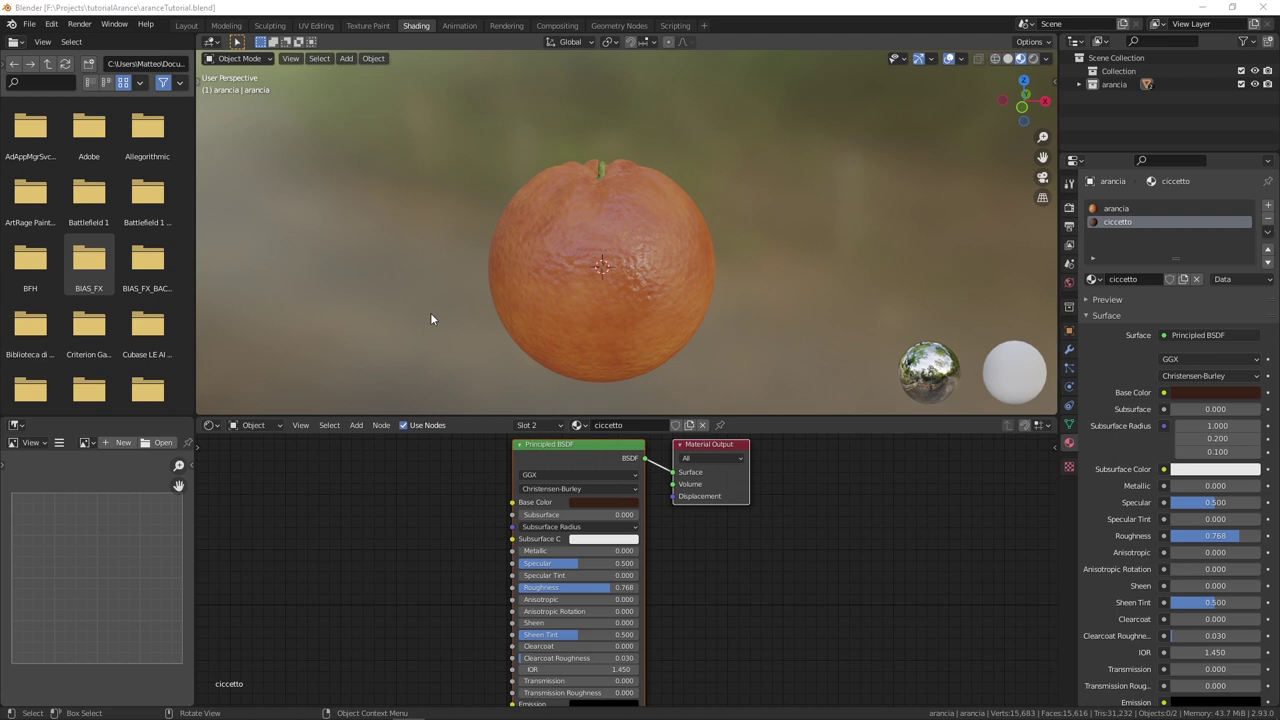
Display the arancia material settings and inspect the orange from several angles.
mouse_move(430, 312)
middle_down()
mouse_move(524, 274)
mouse_move(528, 289)
mouse_move(631, 308)
mouse_move(603, 256)
mouse_move(503, 250)
middle_up()
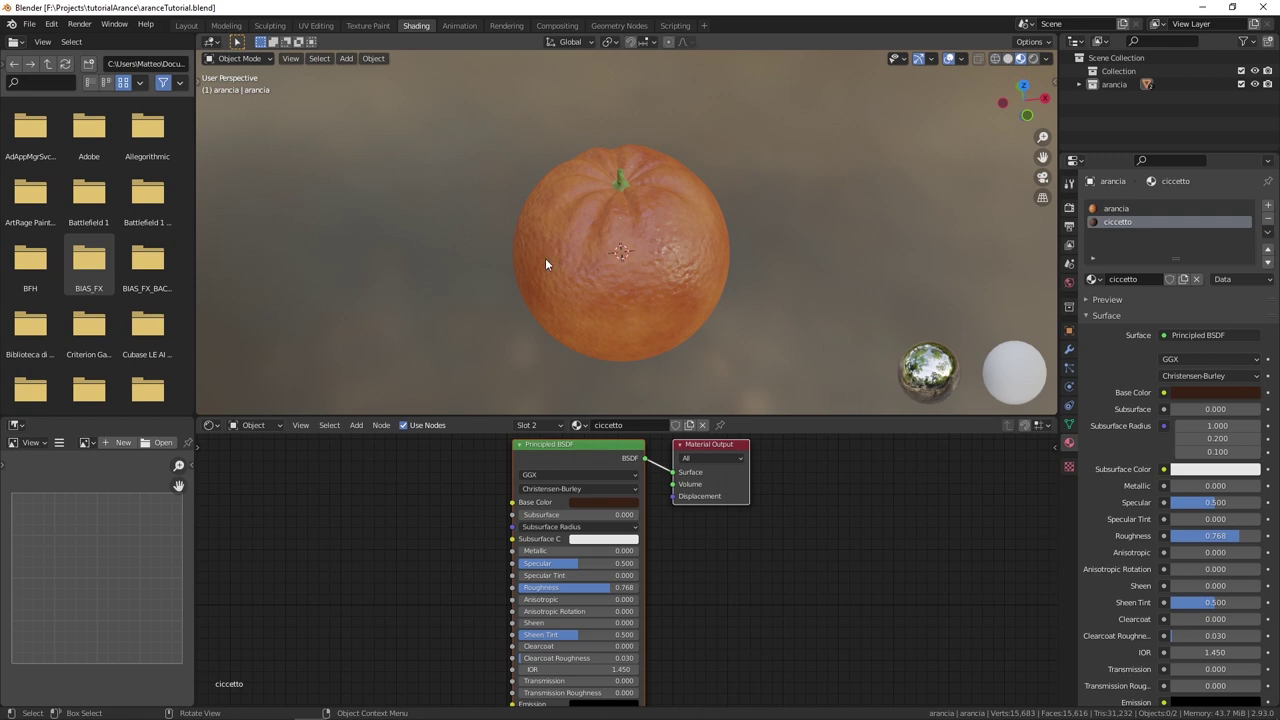
click(1120, 208)
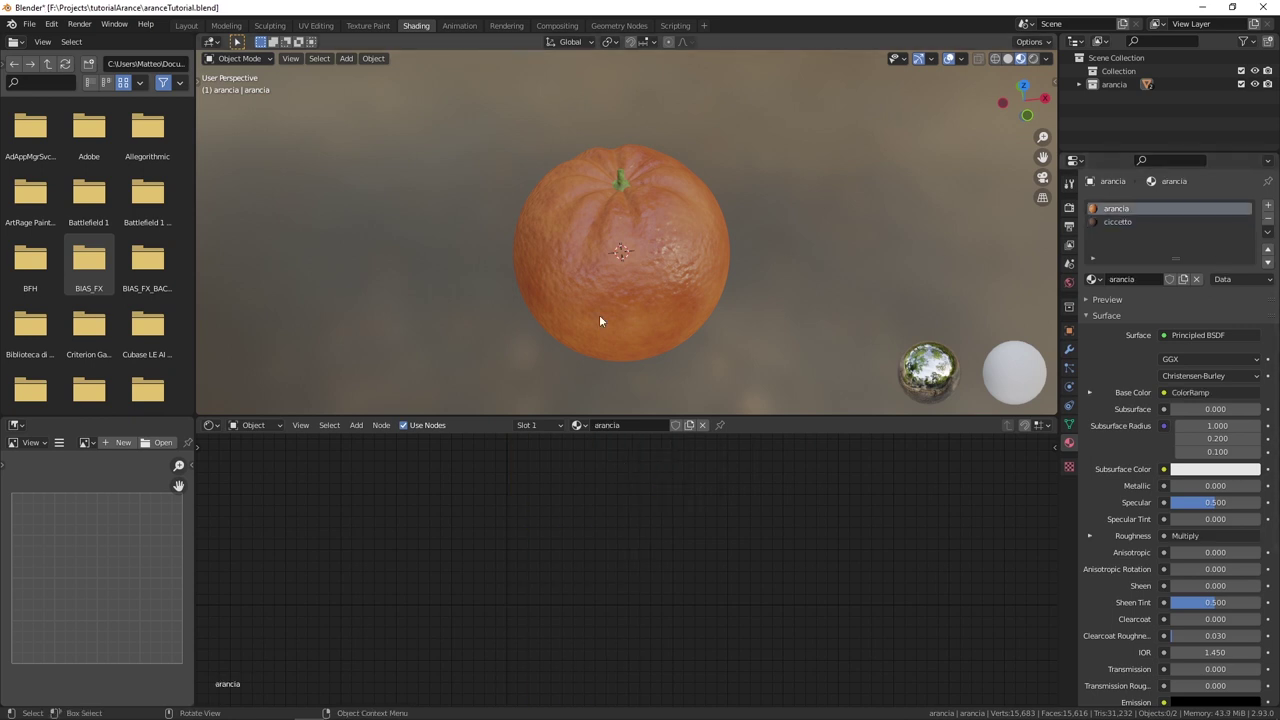
middle_drag(650, 310, 649, 303)
scroll(634, 303, down, 2)
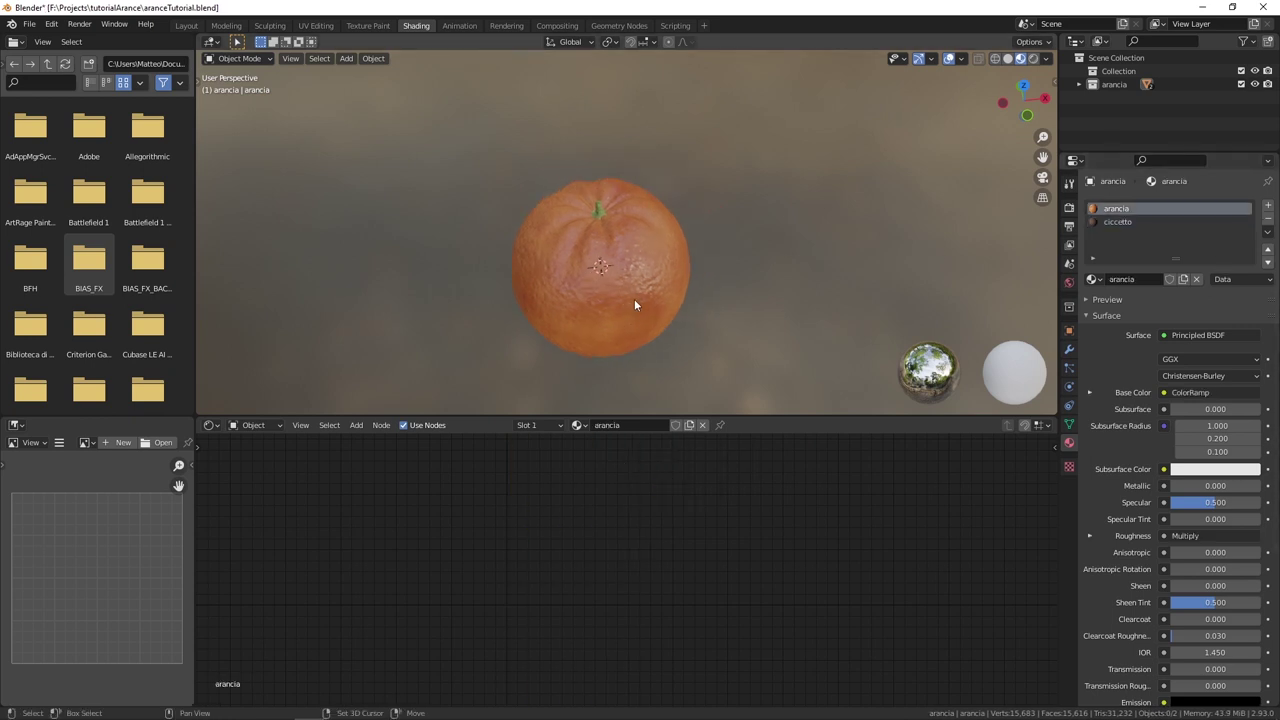
scroll(655, 305, up, 1)
scroll(623, 246, up, 3)
middle_drag(623, 248, 627, 276)
scroll(635, 230, up, 2)
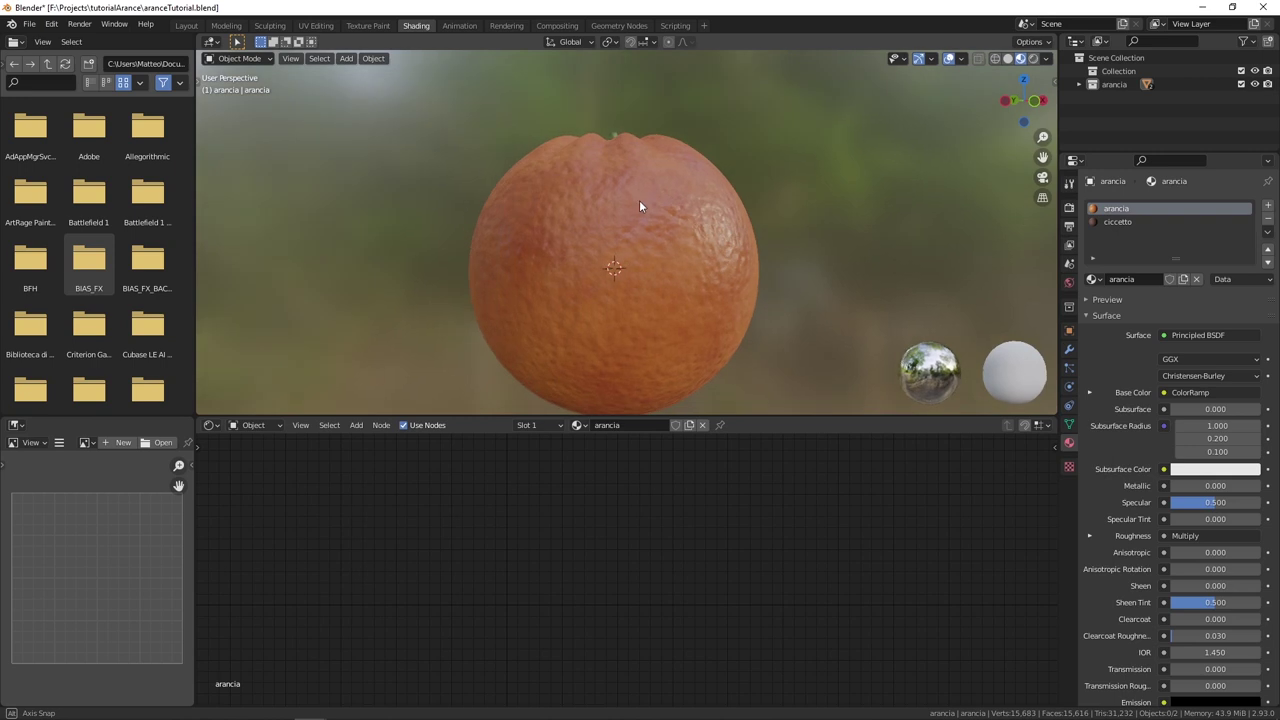
middle_drag(640, 206, 620, 177)
scroll(605, 210, down, 1)
mouse_move(602, 231)
middle_down()
mouse_move(572, 216)
mouse_move(590, 229)
middle_up()
Select the green stem, then add the orange body to the selection.
click(591, 240)
middle_drag(618, 308, 632, 242)
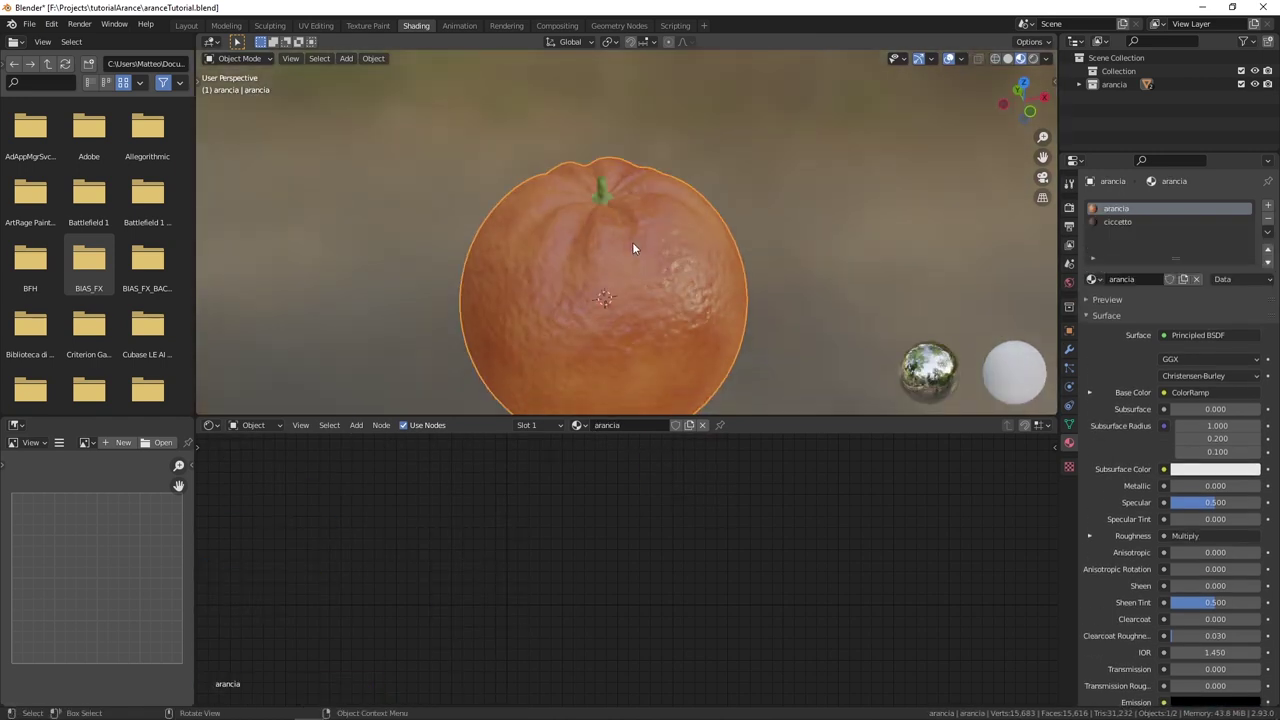
scroll(632, 242, up, 2)
scroll(610, 203, down, 1)
click(628, 200)
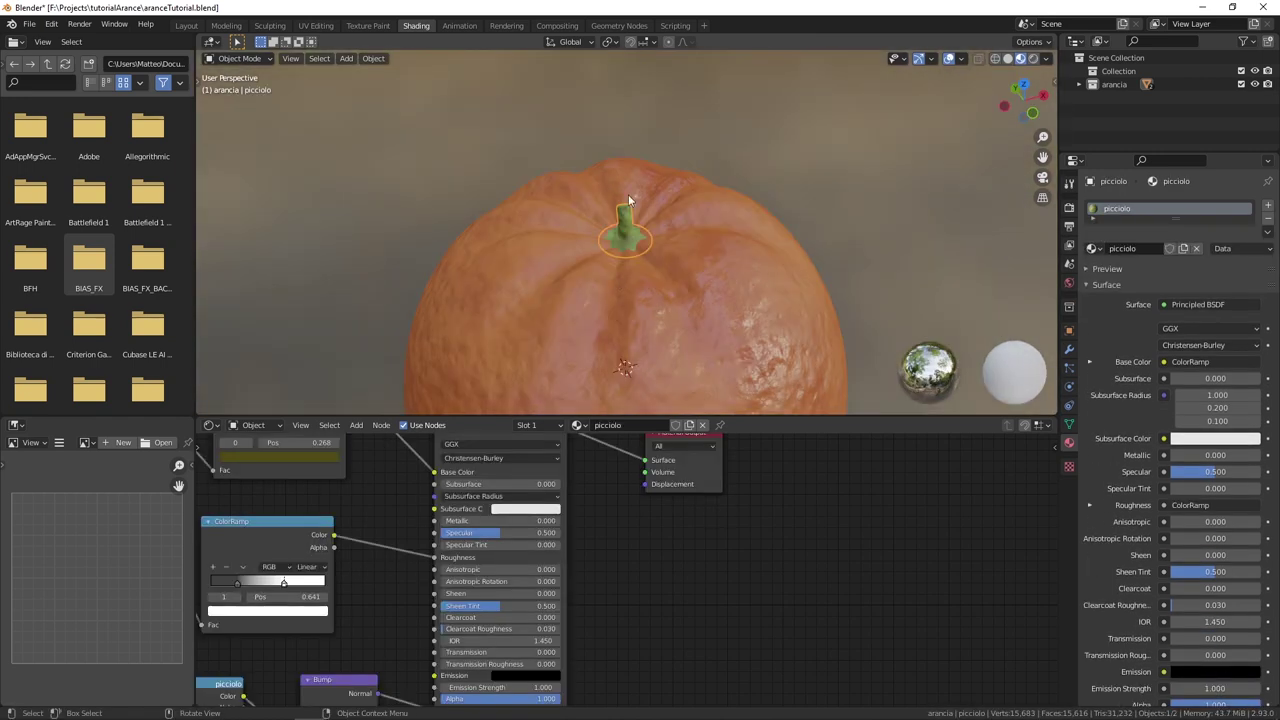
click(728, 281)
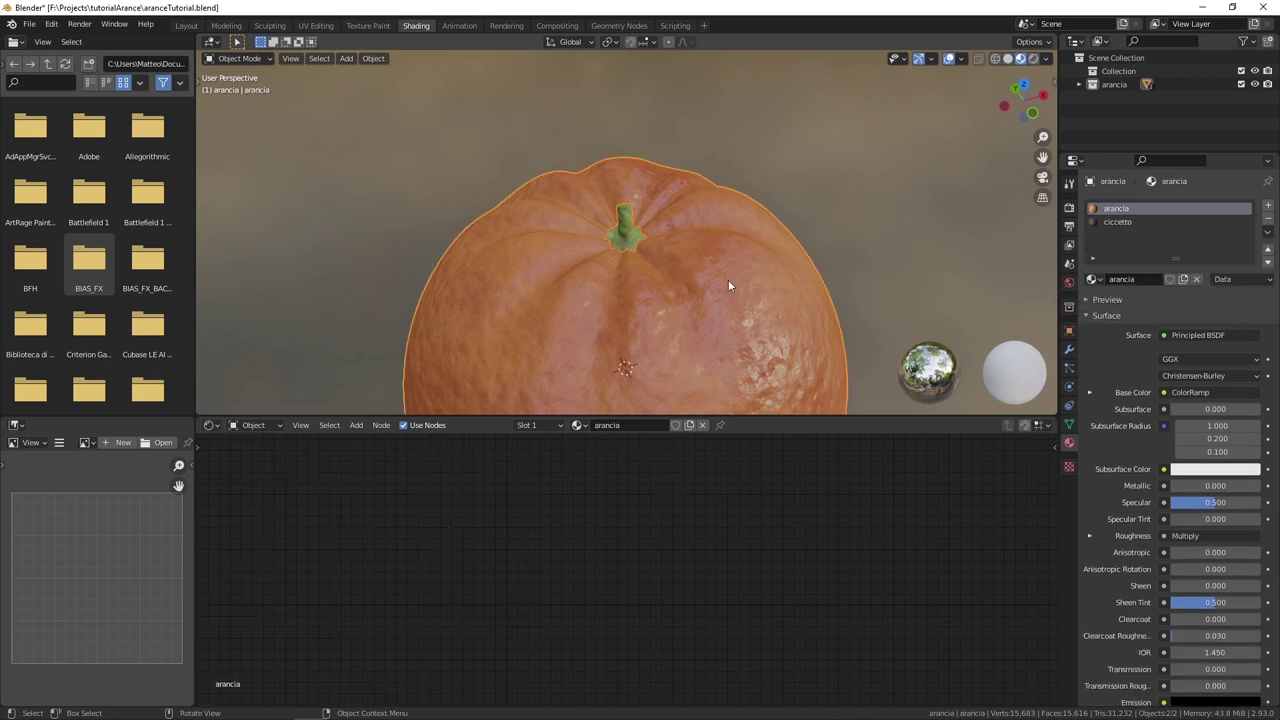
Join the stem into the orange with Ctrl+J, making a single arancia object.
key(ctrl+j)
scroll(672, 145, down, 2)
mouse_move(672, 145)
middle_down()
mouse_move(606, 291)
mouse_move(626, 251)
mouse_move(731, 211)
mouse_move(647, 328)
mouse_move(601, 219)
middle_up()
mouse_move(887, 125)
middle_down()
mouse_move(826, 200)
mouse_move(715, 250)
mouse_move(720, 197)
mouse_move(677, 257)
middle_up()
scroll(740, 237, down, 2)
Place a trial duplicate of the orange to the right along X, then delete it.
key(shift+d)
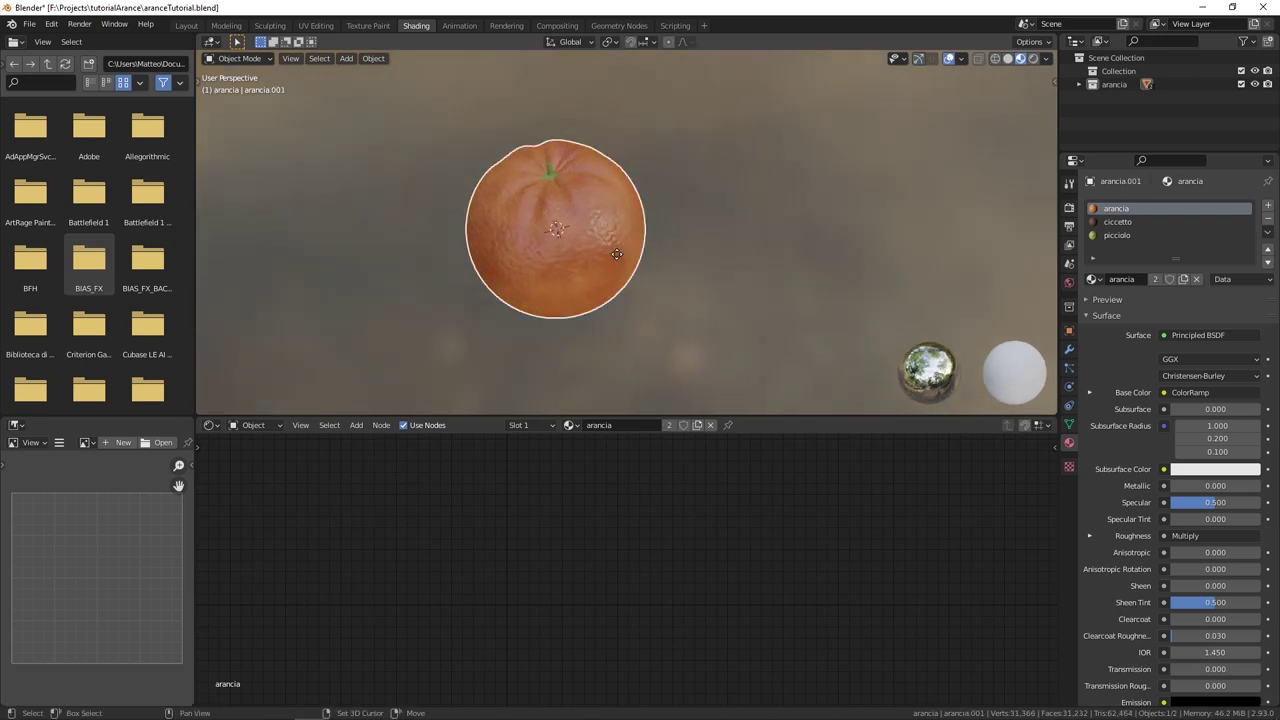
key(x)
click(831, 240)
mouse_move(831, 240)
middle_down()
mouse_move(796, 235)
mouse_move(732, 269)
mouse_move(773, 206)
mouse_move(758, 241)
mouse_move(717, 196)
mouse_move(660, 184)
mouse_move(735, 215)
mouse_move(644, 201)
middle_up()
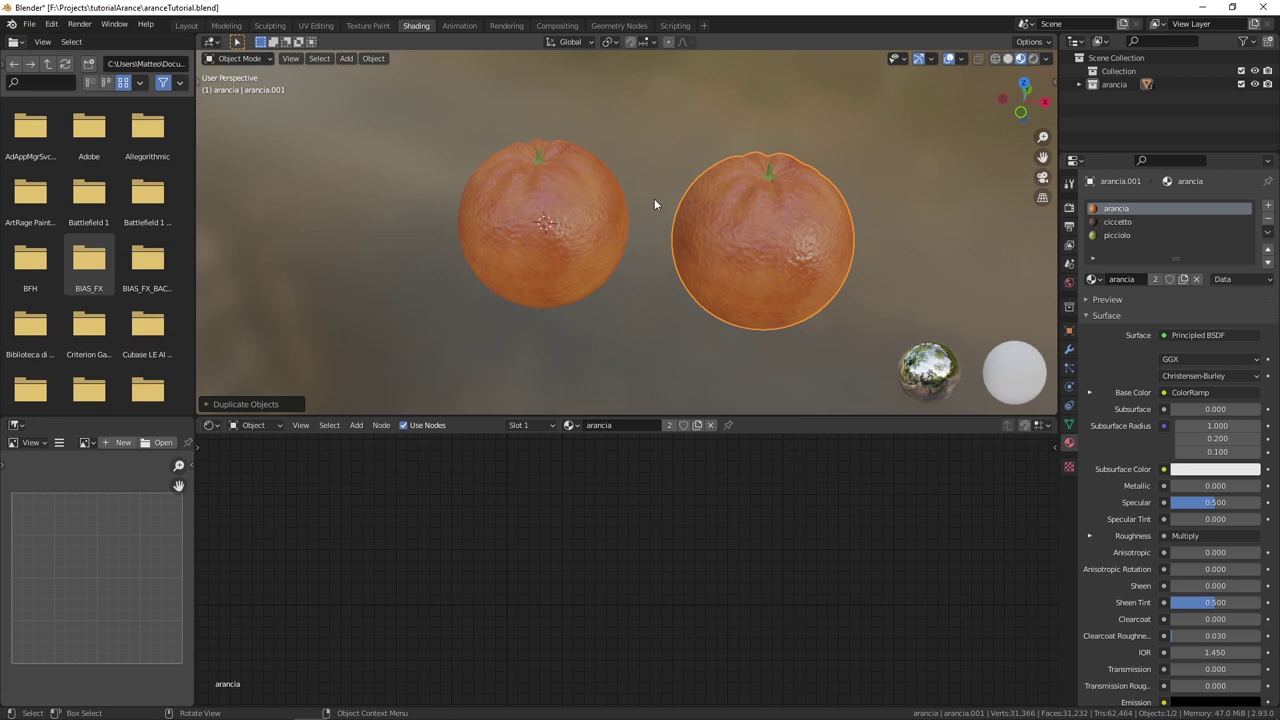
mouse_move(724, 204)
middle_down()
mouse_move(692, 261)
mouse_move(730, 245)
middle_up()
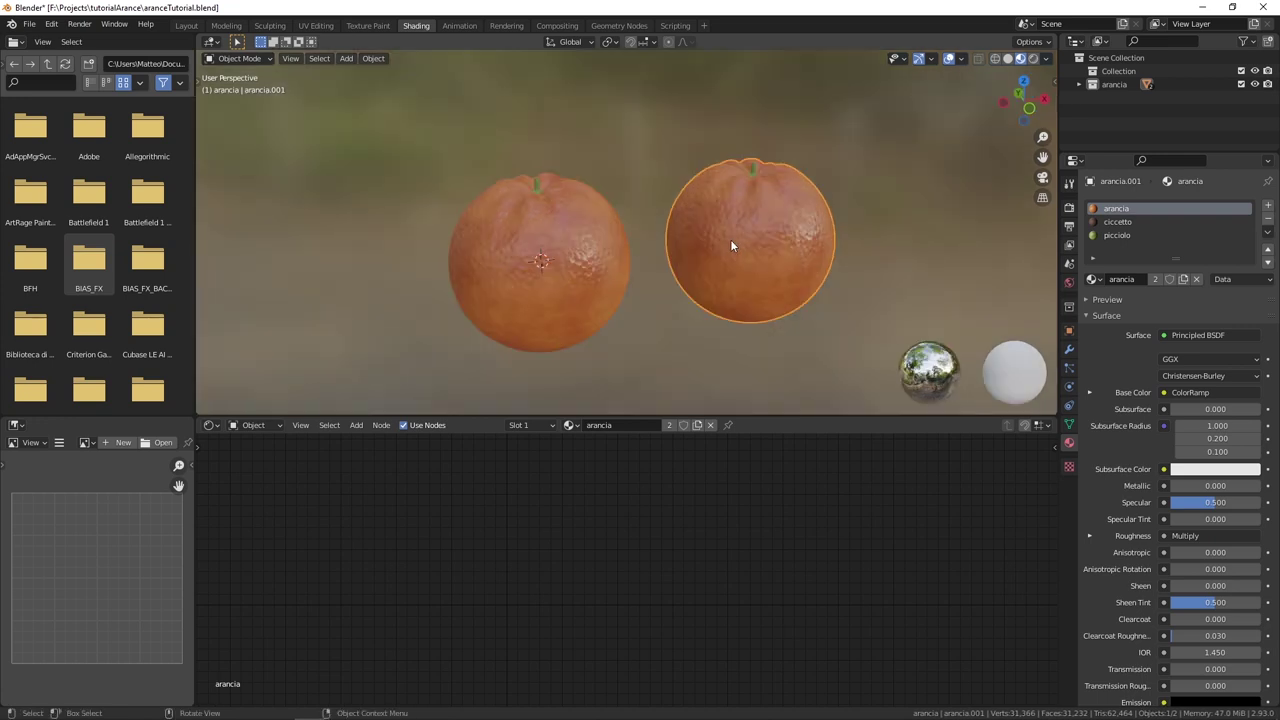
key(Delete)
mouse_move(730, 239)
middle_down()
mouse_move(659, 218)
mouse_move(708, 169)
mouse_move(622, 226)
mouse_move(637, 273)
mouse_move(668, 205)
middle_up()
click(610, 228)
scroll(640, 285, up, 2)
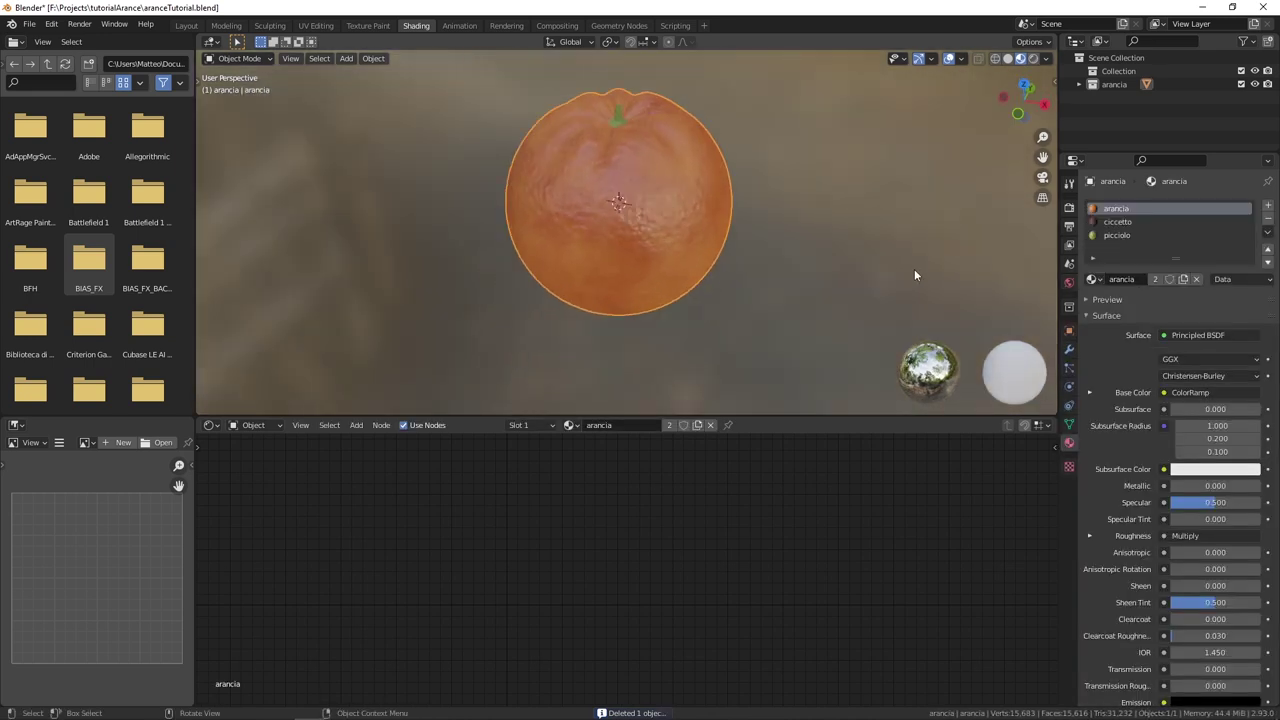
Add a Displace modifier to the orange below its level-2 Subdivision modifier.
click(1069, 349)
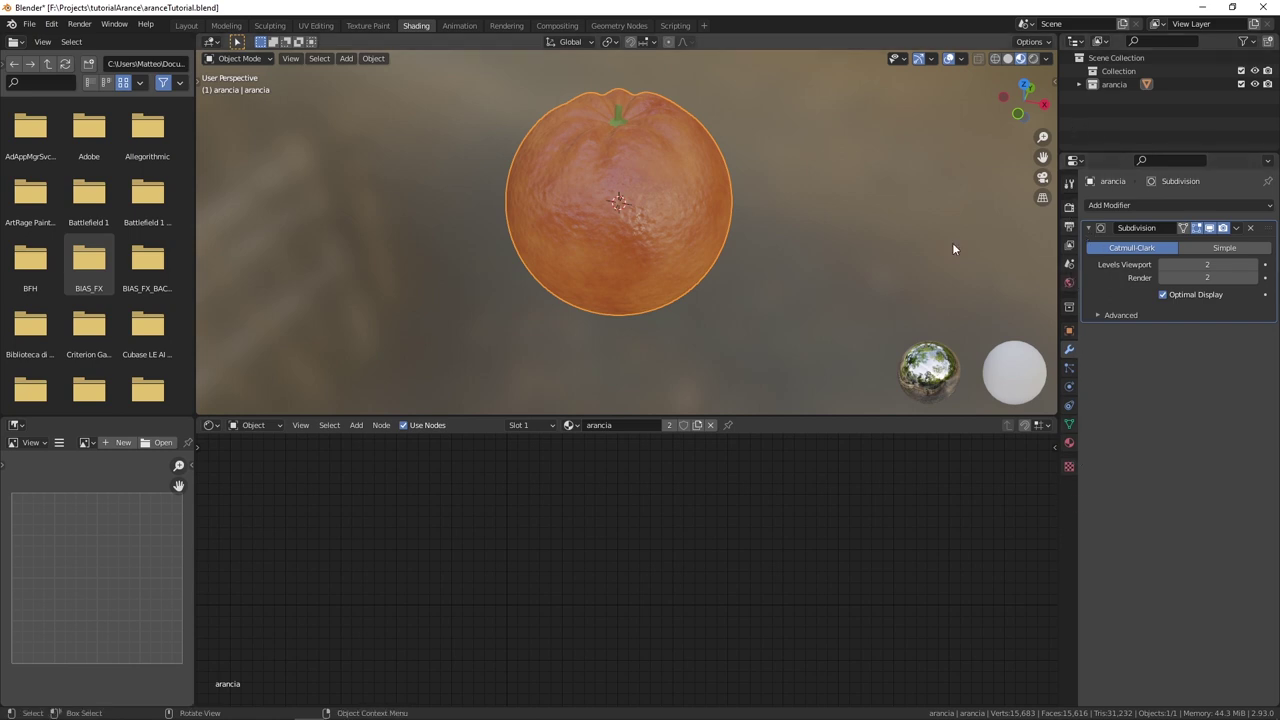
click(1146, 205)
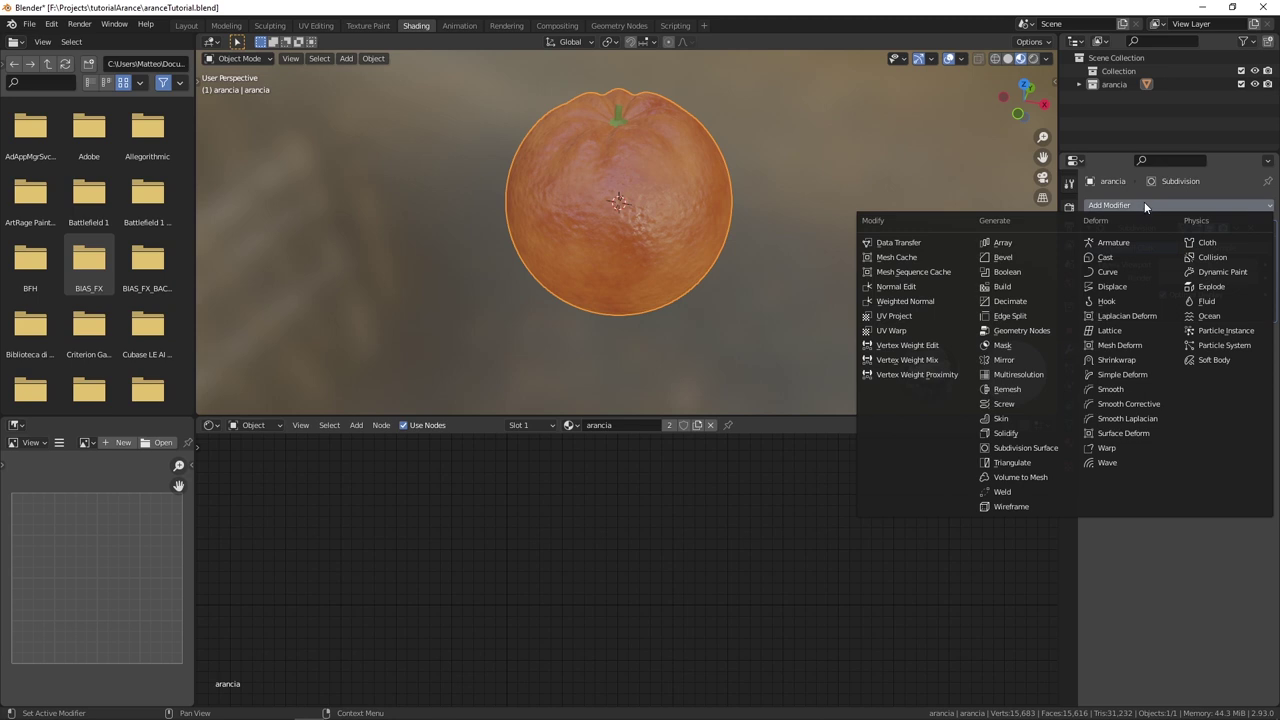
click(1125, 284)
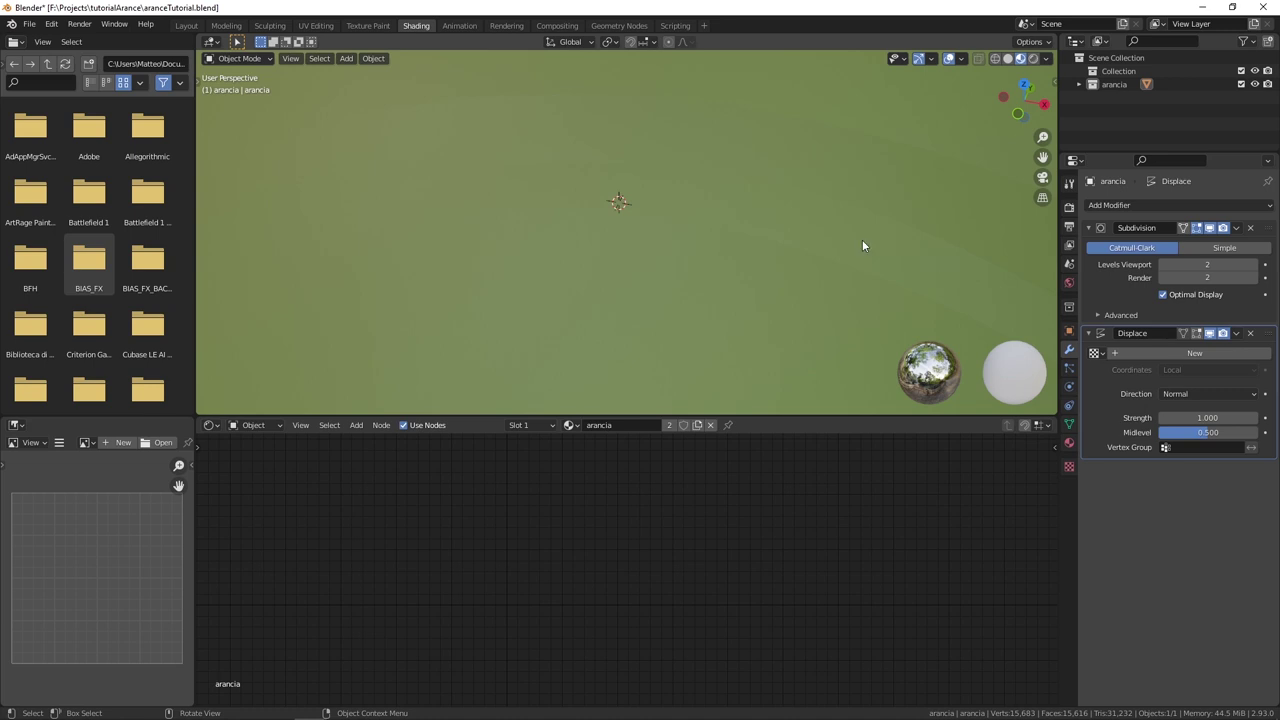
scroll(724, 237, down, 5)
mouse_move(723, 234)
middle_down()
mouse_move(471, 129)
mouse_move(577, 197)
mouse_move(778, 168)
mouse_move(786, 218)
mouse_move(709, 212)
middle_up()
scroll(709, 213, up, 2)
scroll(732, 261, up, 2)
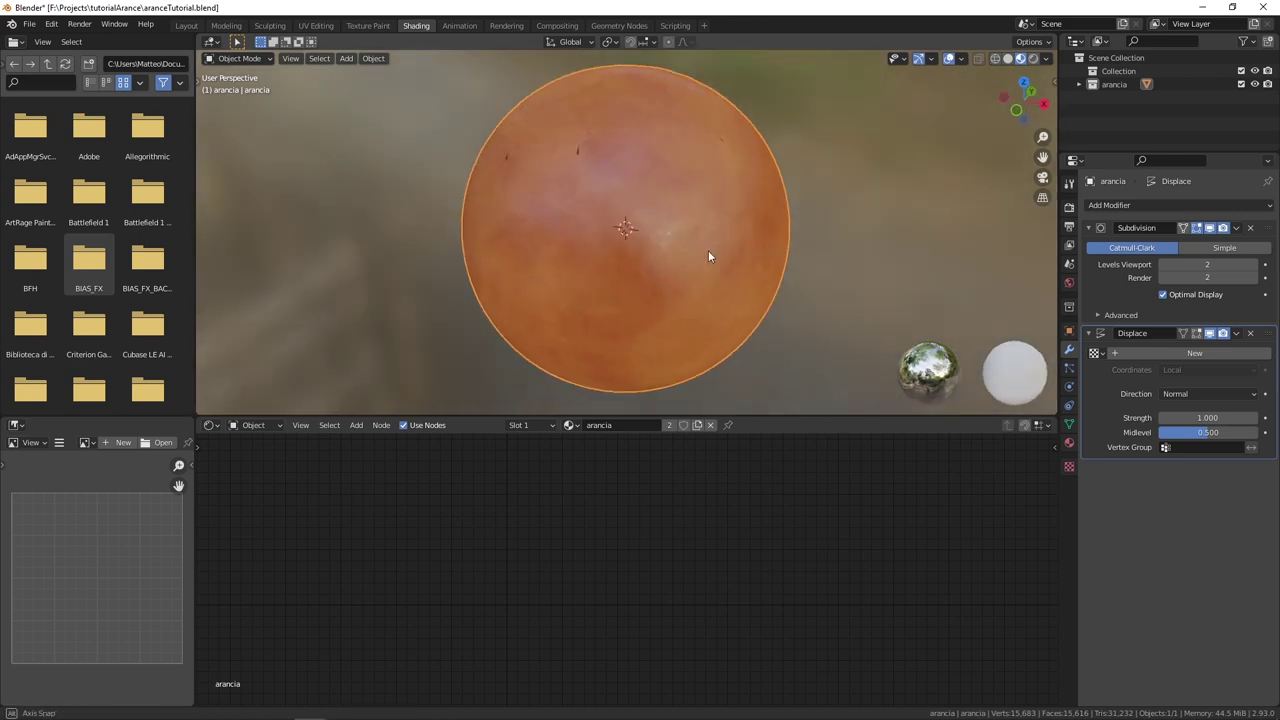
scroll(708, 250, up, 1)
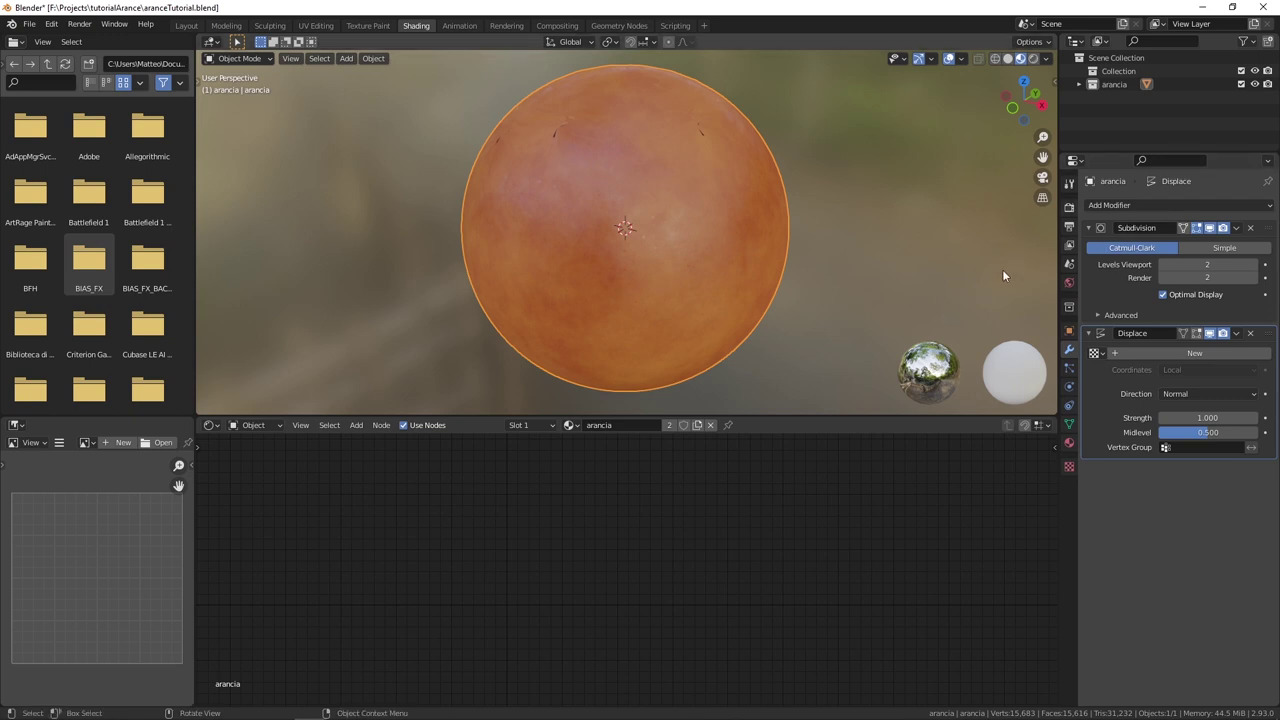
Create a new texture for the Displace modifier, distorting the orange's mesh.
click(1180, 352)
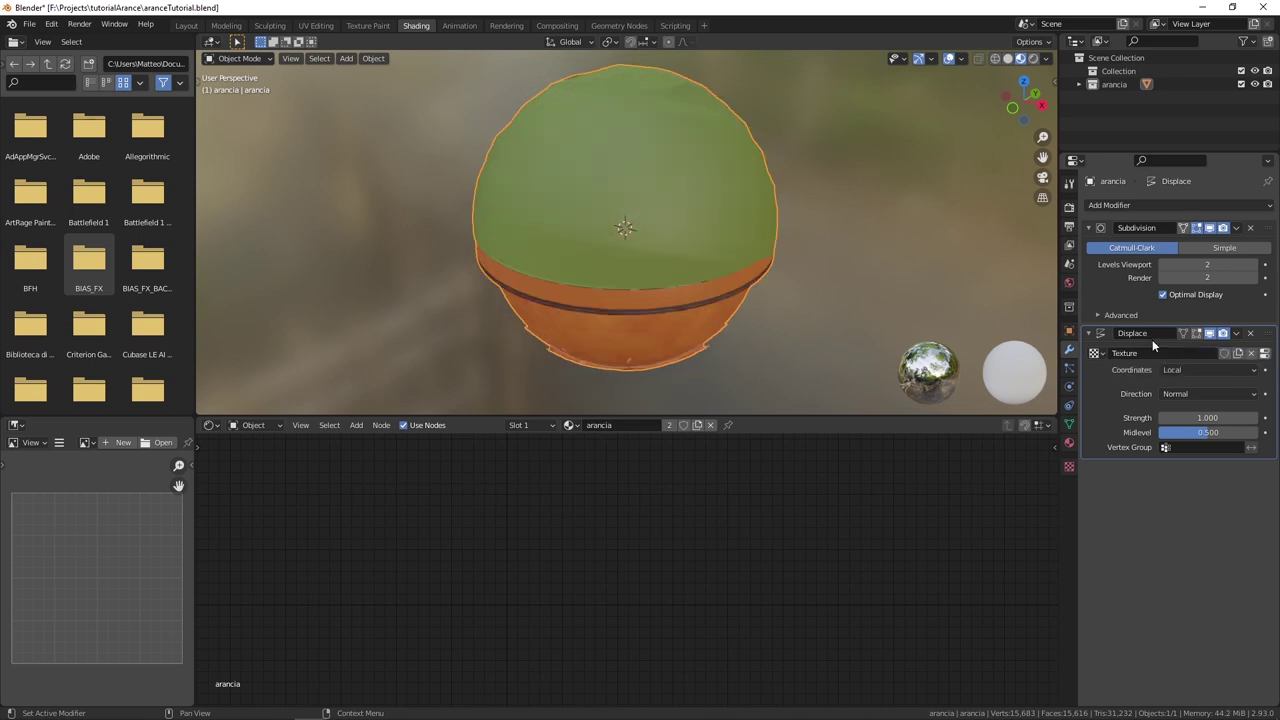
scroll(757, 229, down, 2)
mouse_move(757, 229)
middle_down()
mouse_move(754, 203)
mouse_move(794, 183)
mouse_move(804, 132)
mouse_move(780, 82)
mouse_move(750, 150)
mouse_move(770, 157)
middle_up()
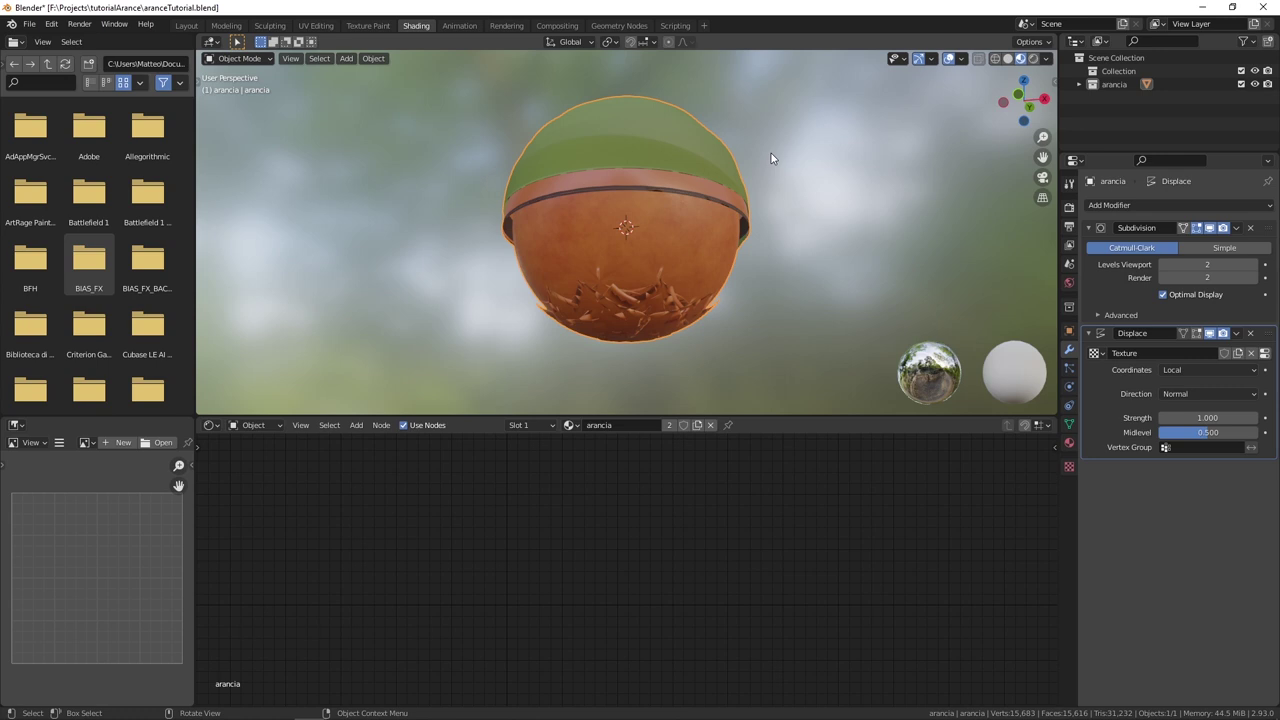
scroll(785, 163, up, 2)
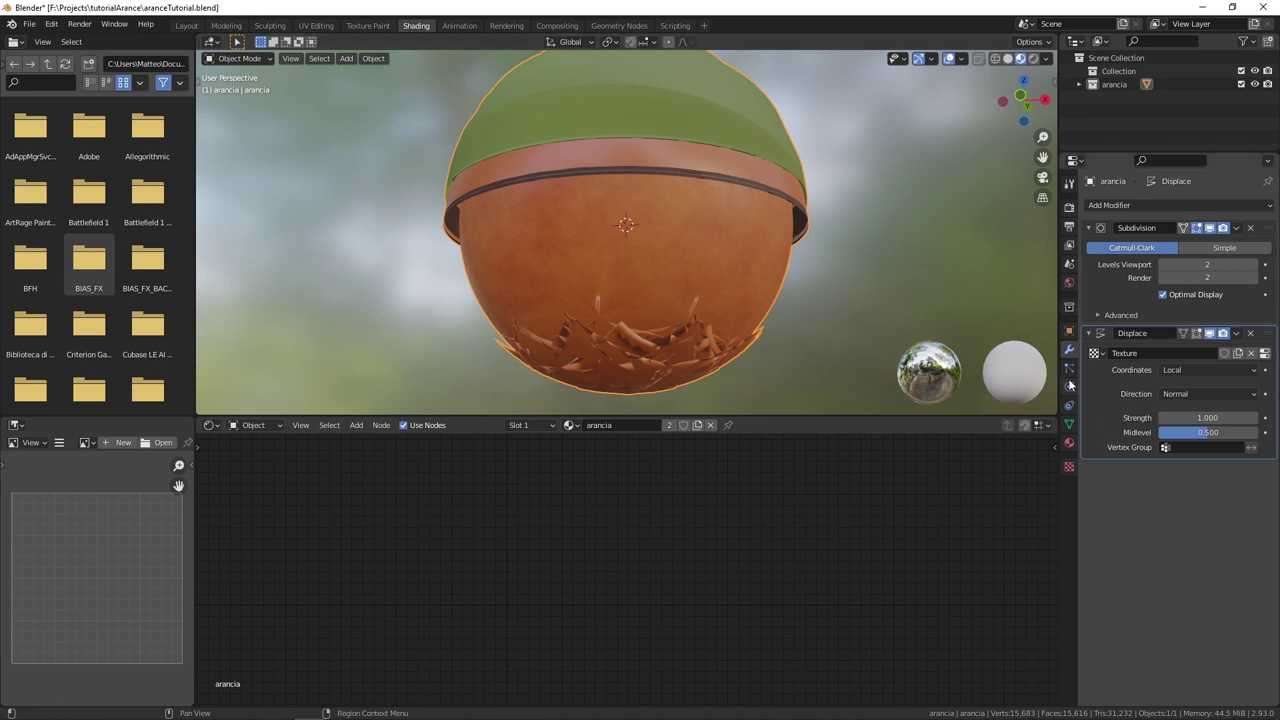
Change the Displace texture type to Clouds (Size 0.25, Depth 2), warping the orange.
click(1265, 354)
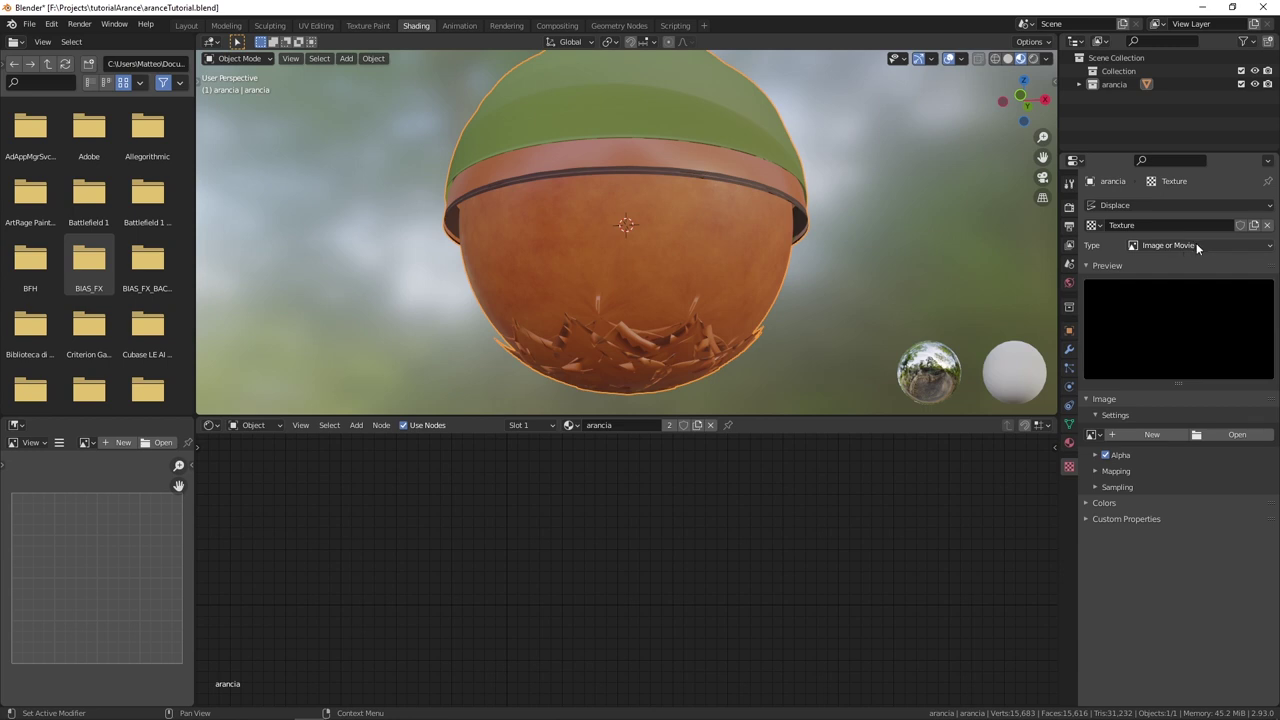
click(1196, 245)
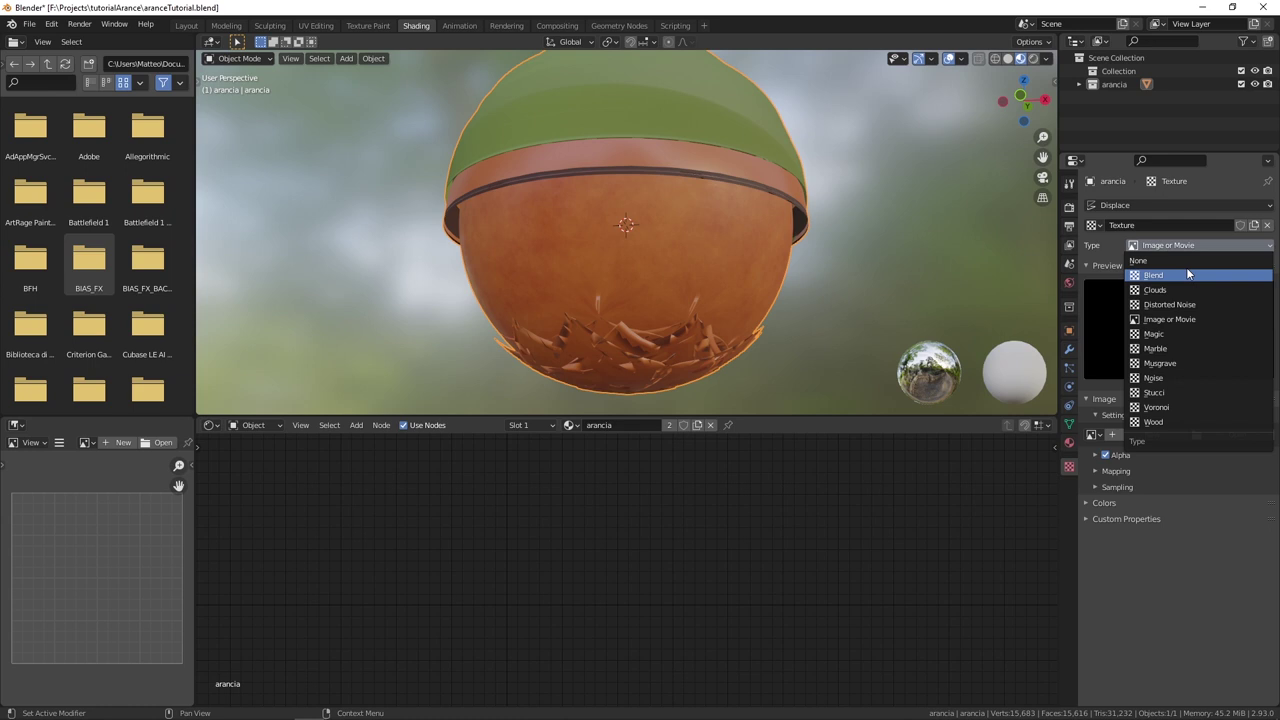
click(1190, 290)
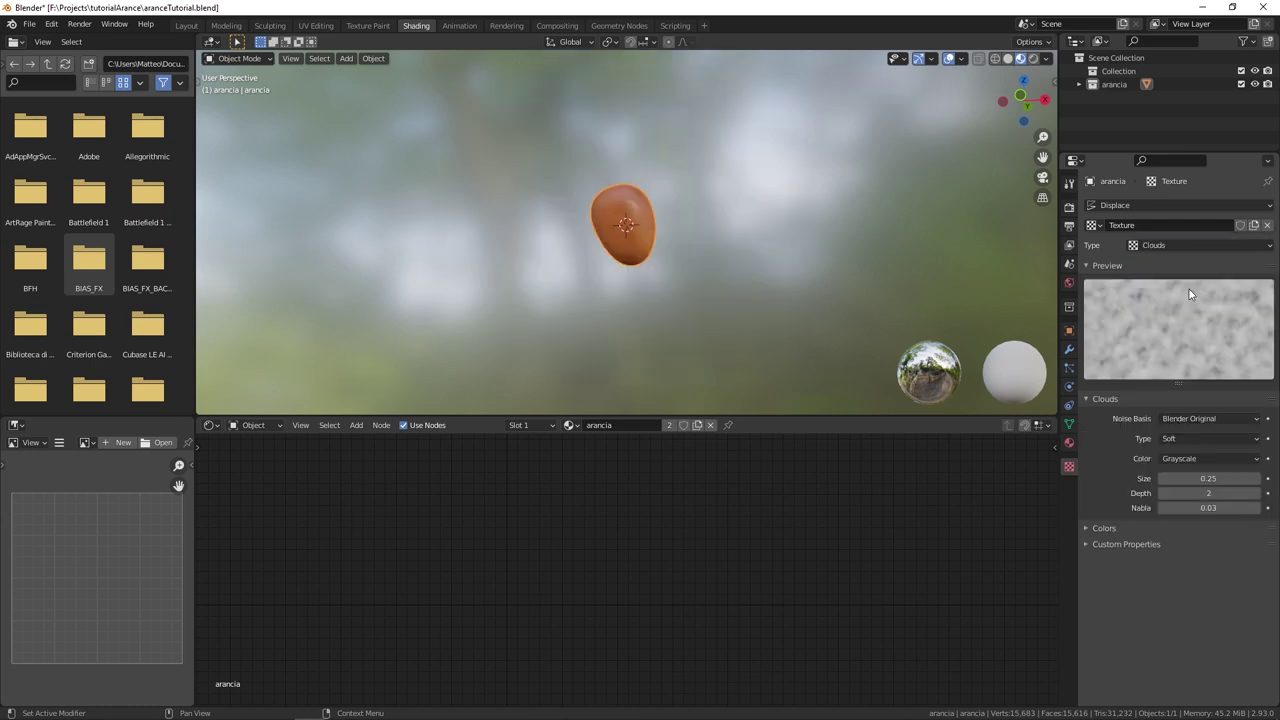
scroll(604, 234, up, 2)
mouse_move(629, 227)
middle_down()
mouse_move(545, 290)
mouse_move(417, 260)
mouse_move(686, 214)
mouse_move(686, 239)
middle_up()
scroll(680, 244, up, 1)
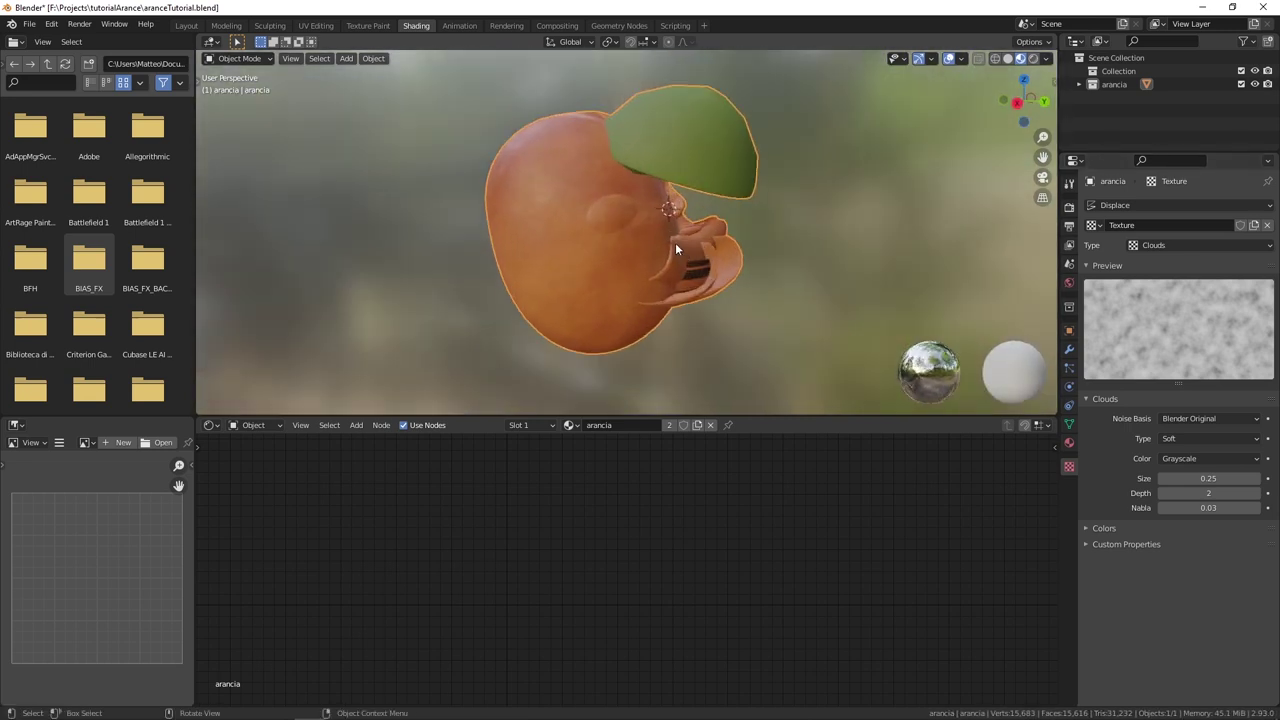
click(1068, 352)
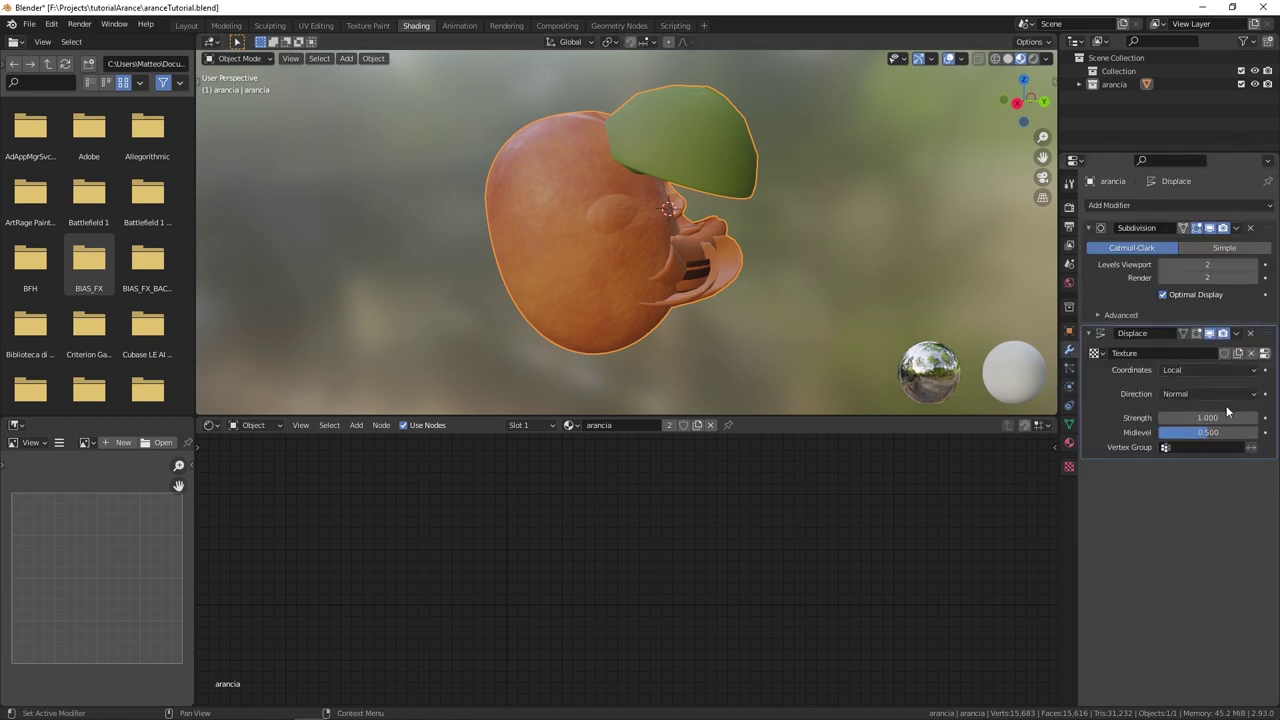
Lower the Displace strength to 0.030 so the Clouds only lightly roughen the peel.
drag(1222, 417, 1130, 417)
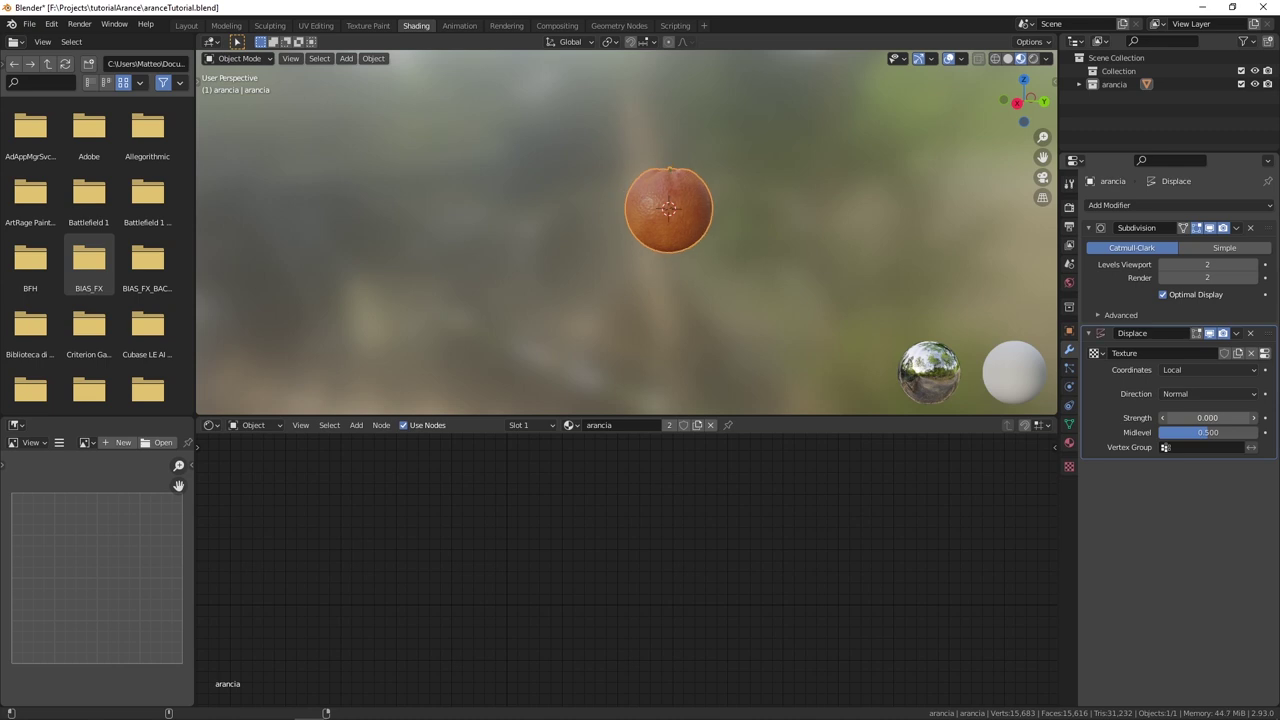
middle_drag(715, 262, 674, 295)
scroll(674, 295, up, 3)
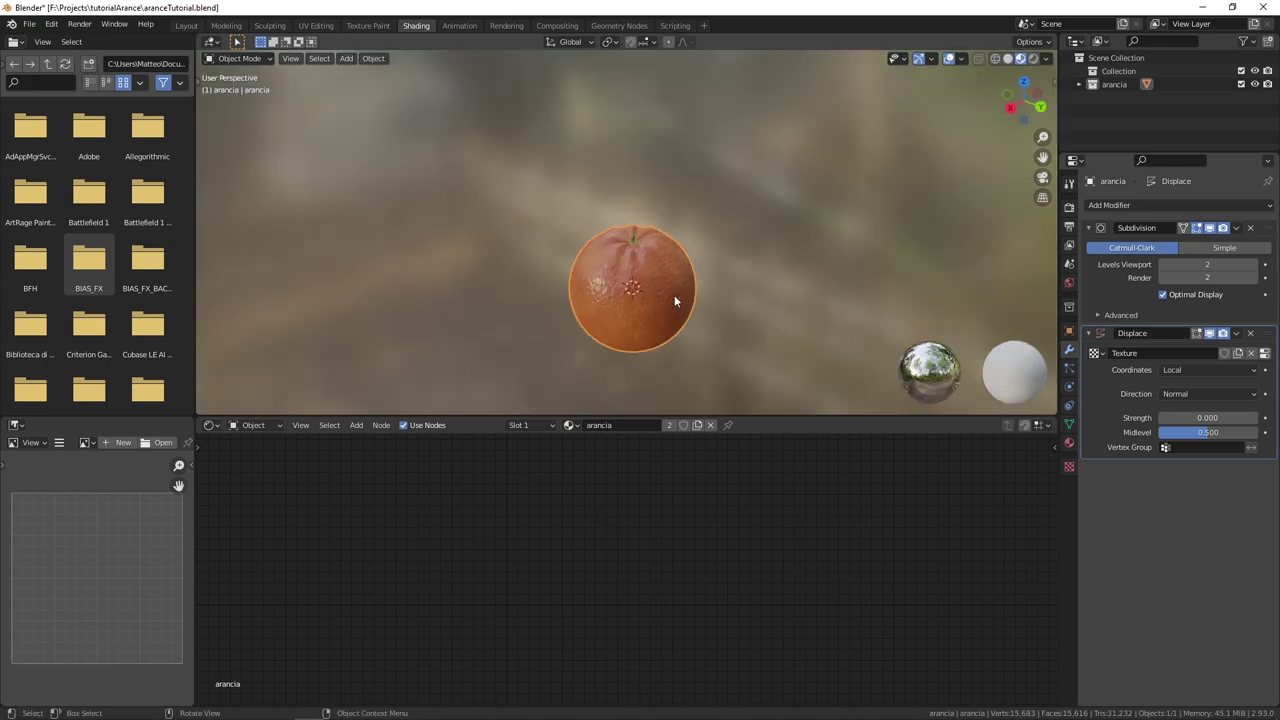
scroll(679, 317, up, 3)
scroll(724, 322, up, 1)
scroll(742, 233, down, 3)
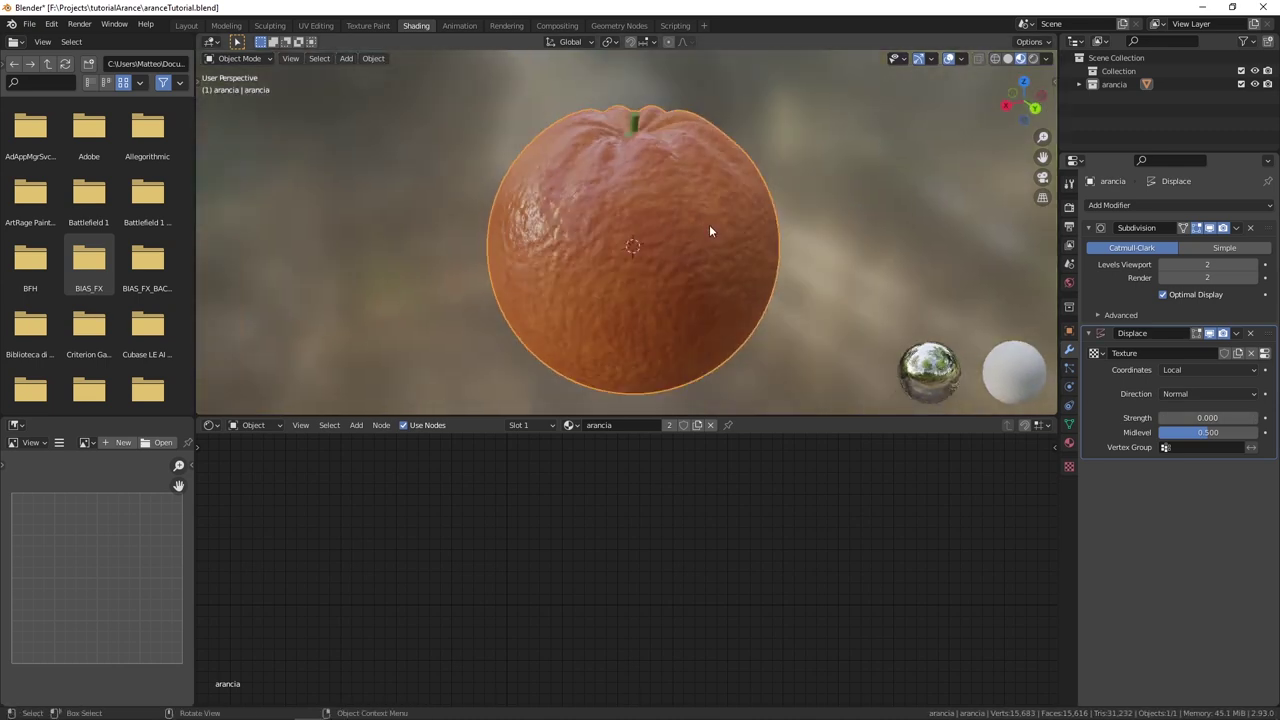
scroll(709, 224, down, 1)
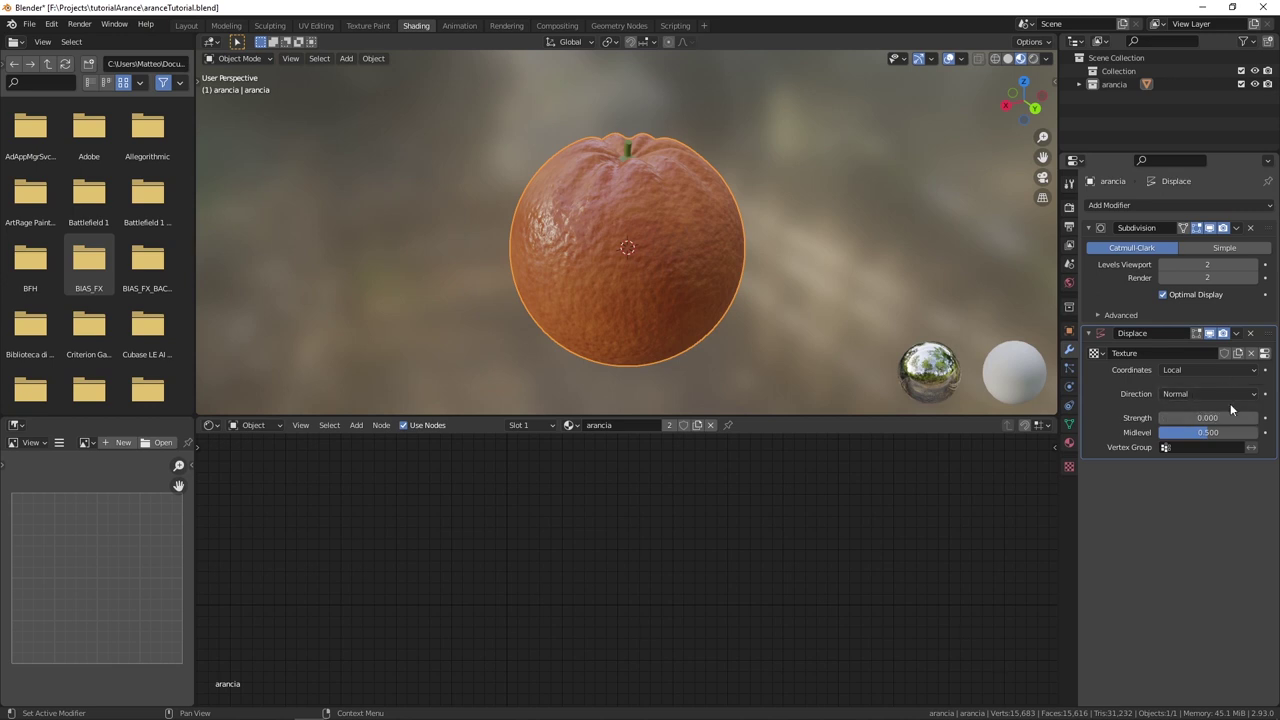
mouse_move(1210, 418)
mouse_down()
mouse_move(1195, 418)
mouse_move(1207, 418)
mouse_up()
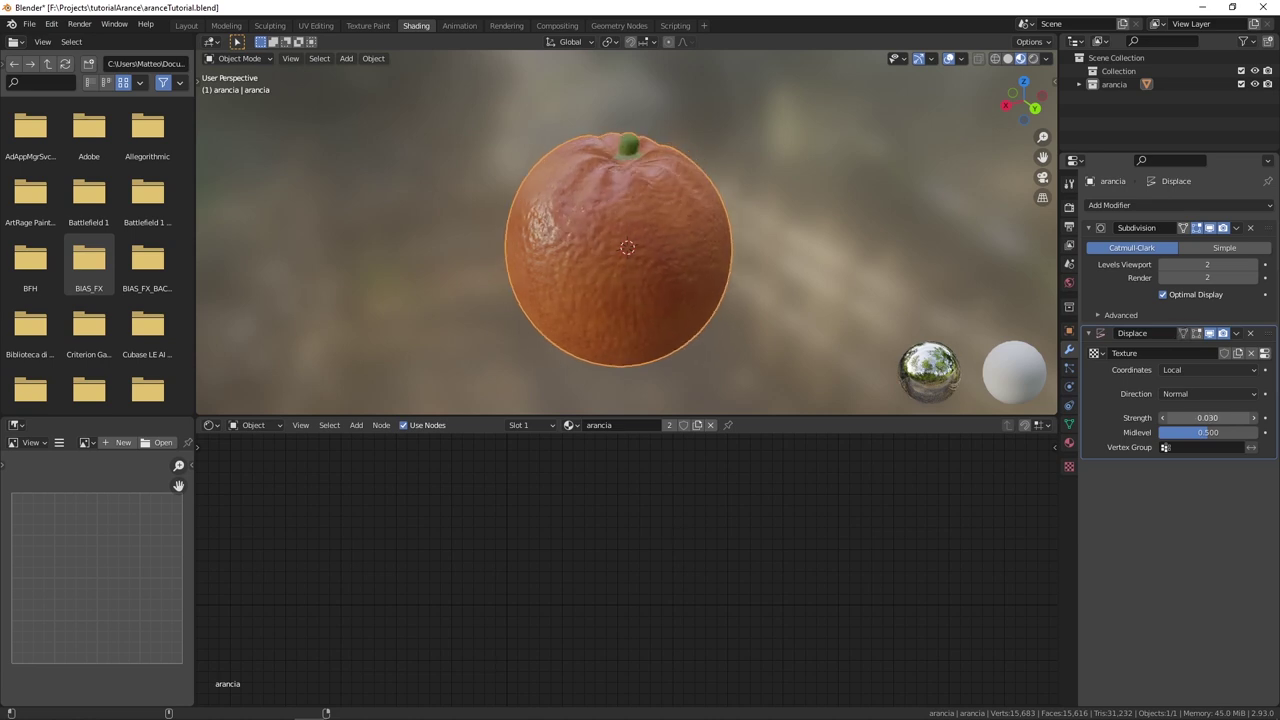
Inspect the orange from the side and show its Object Data properties.
scroll(668, 175, up, 3)
mouse_move(620, 190)
middle_down()
mouse_move(668, 175)
mouse_move(619, 210)
mouse_move(740, 211)
middle_up()
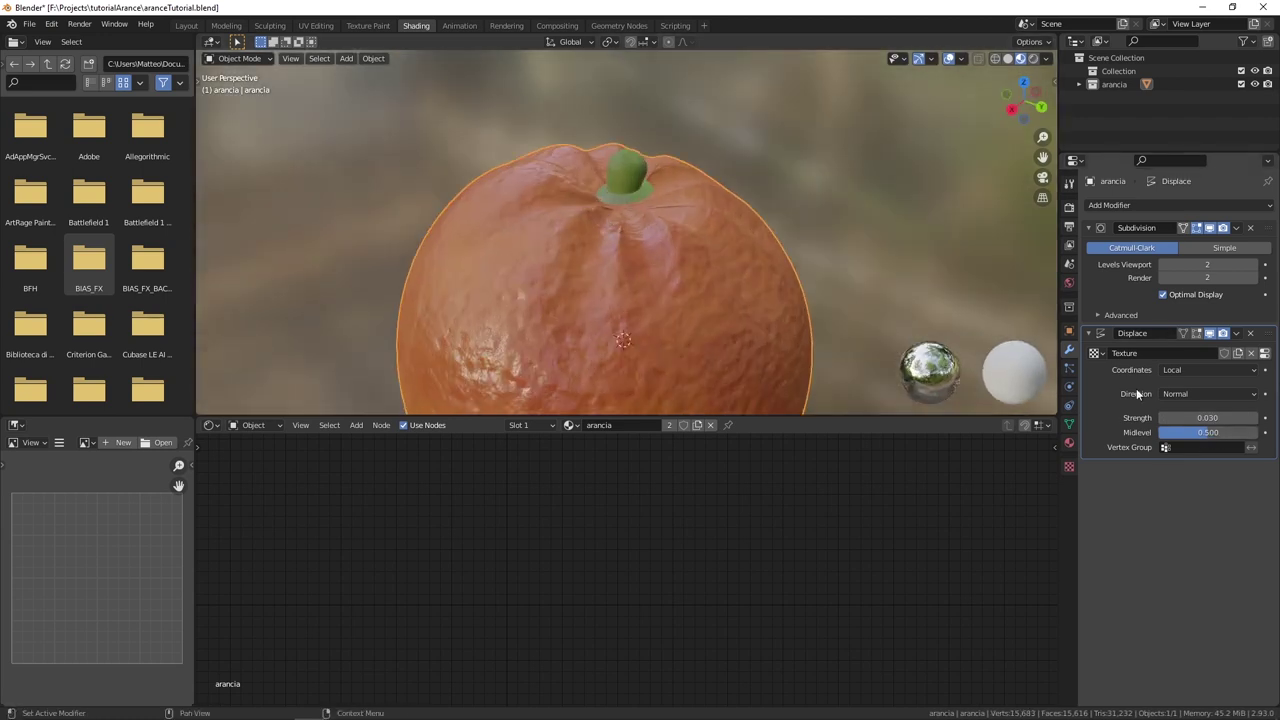
mouse_move(542, 191)
middle_down()
mouse_move(644, 281)
mouse_move(617, 225)
middle_up()
mouse_move(566, 160)
middle_down()
mouse_move(578, 232)
mouse_move(614, 238)
mouse_move(675, 192)
middle_up()
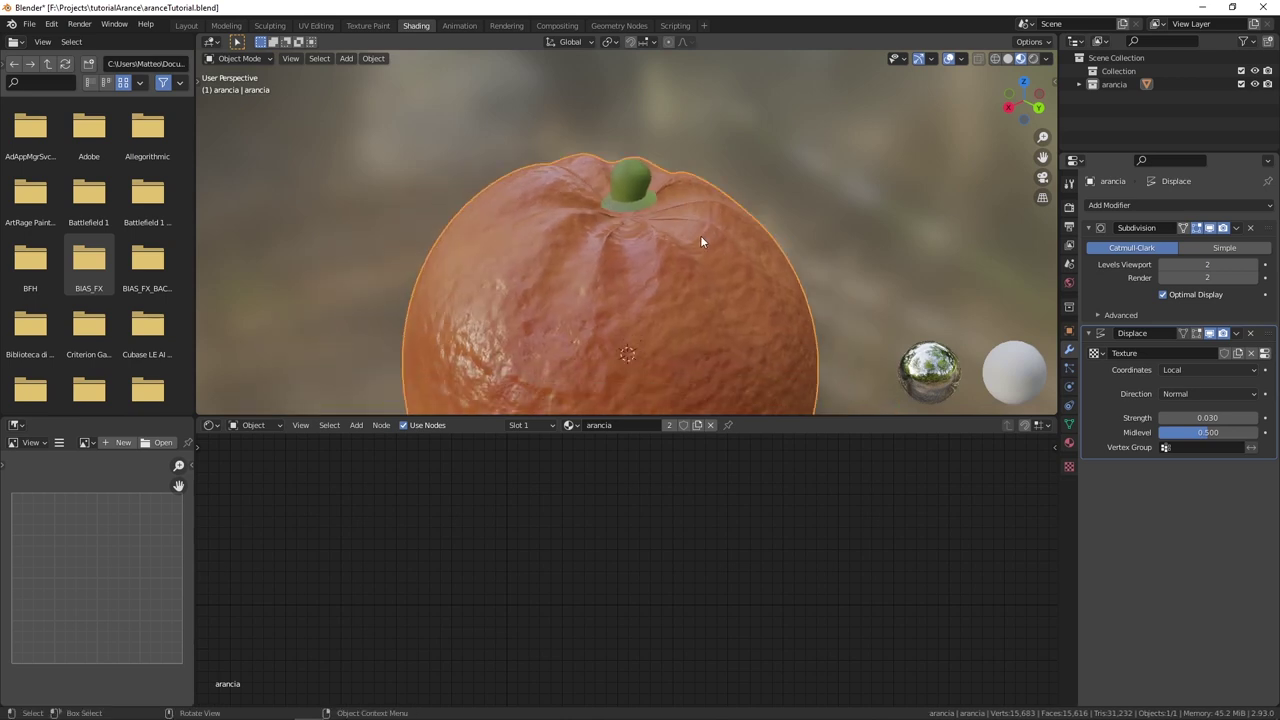
scroll(700, 235, down, 2)
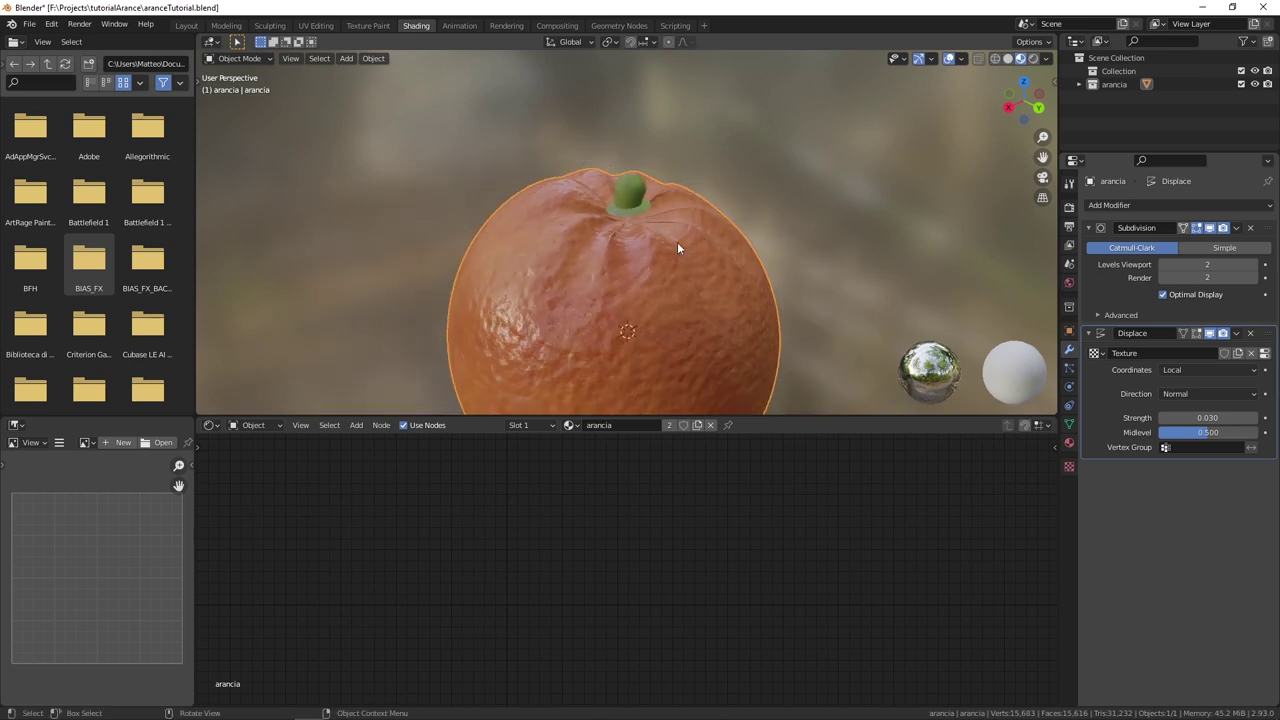
scroll(680, 249, down, 2)
middle_drag(686, 263, 692, 247)
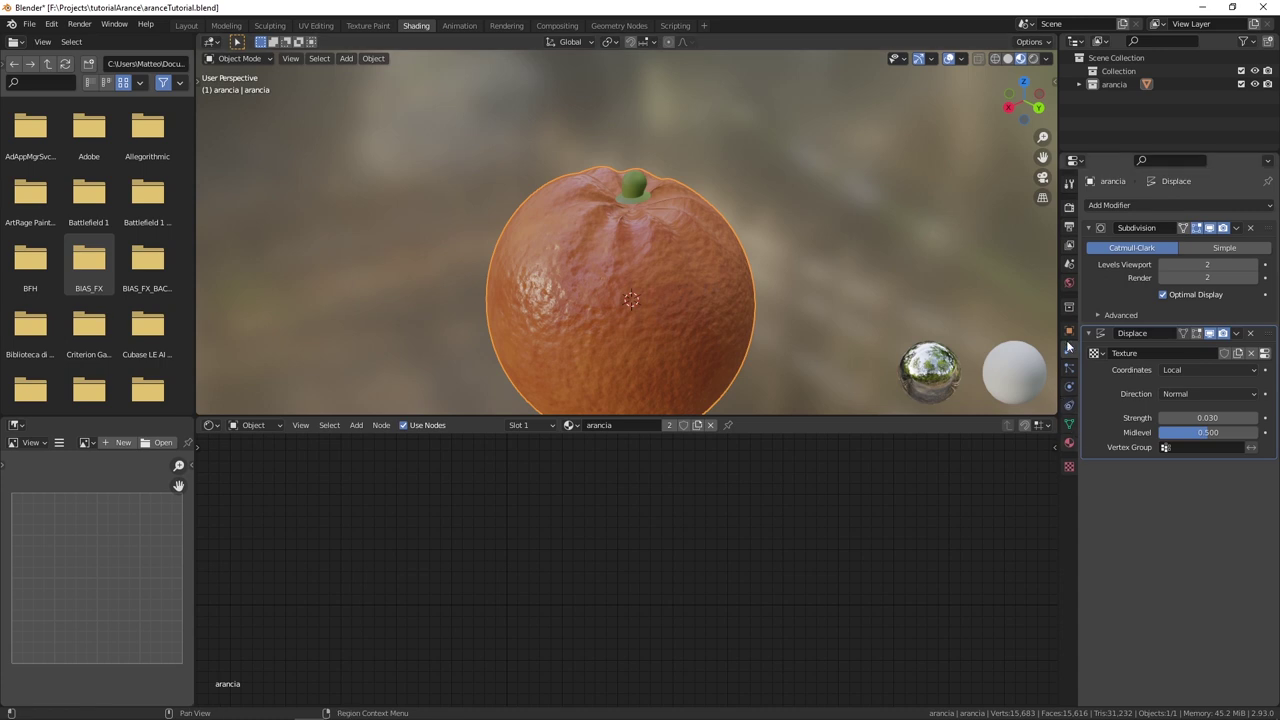
click(1071, 427)
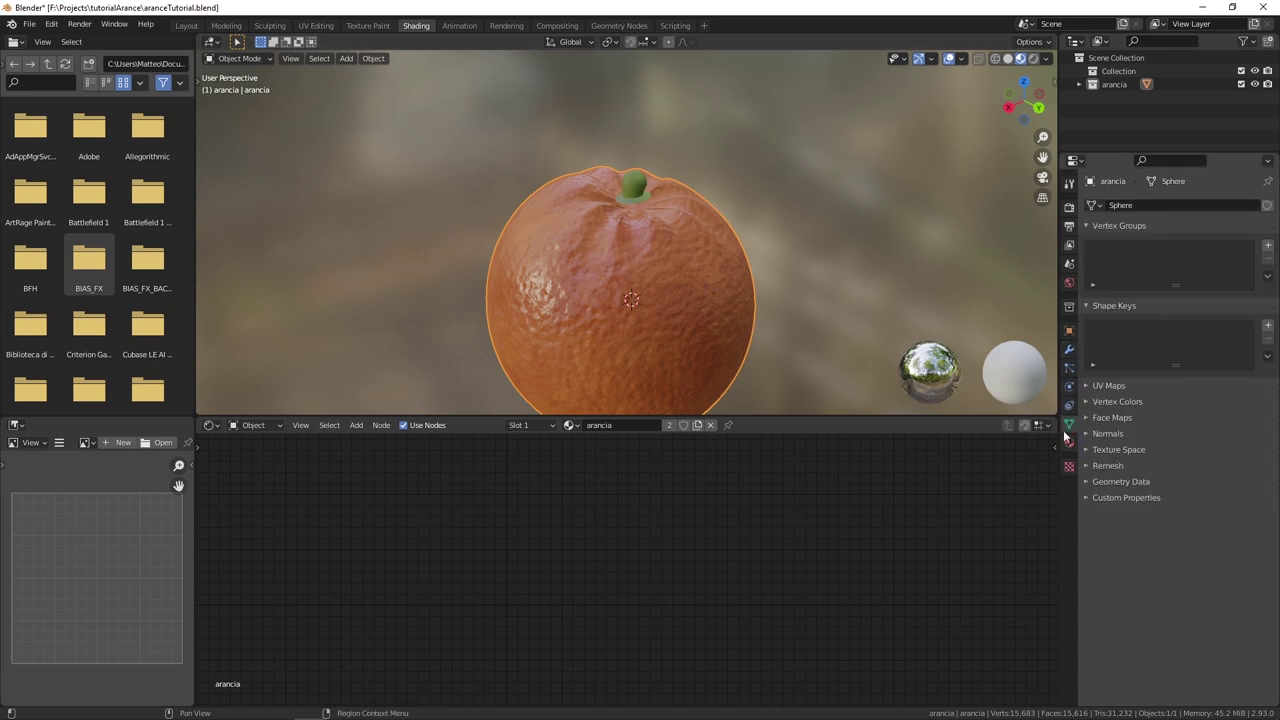
In Edit Mode, select all linked vertices of the orange body, excluding the stem.
click(1127, 226)
click(1127, 226)
key(Tab)
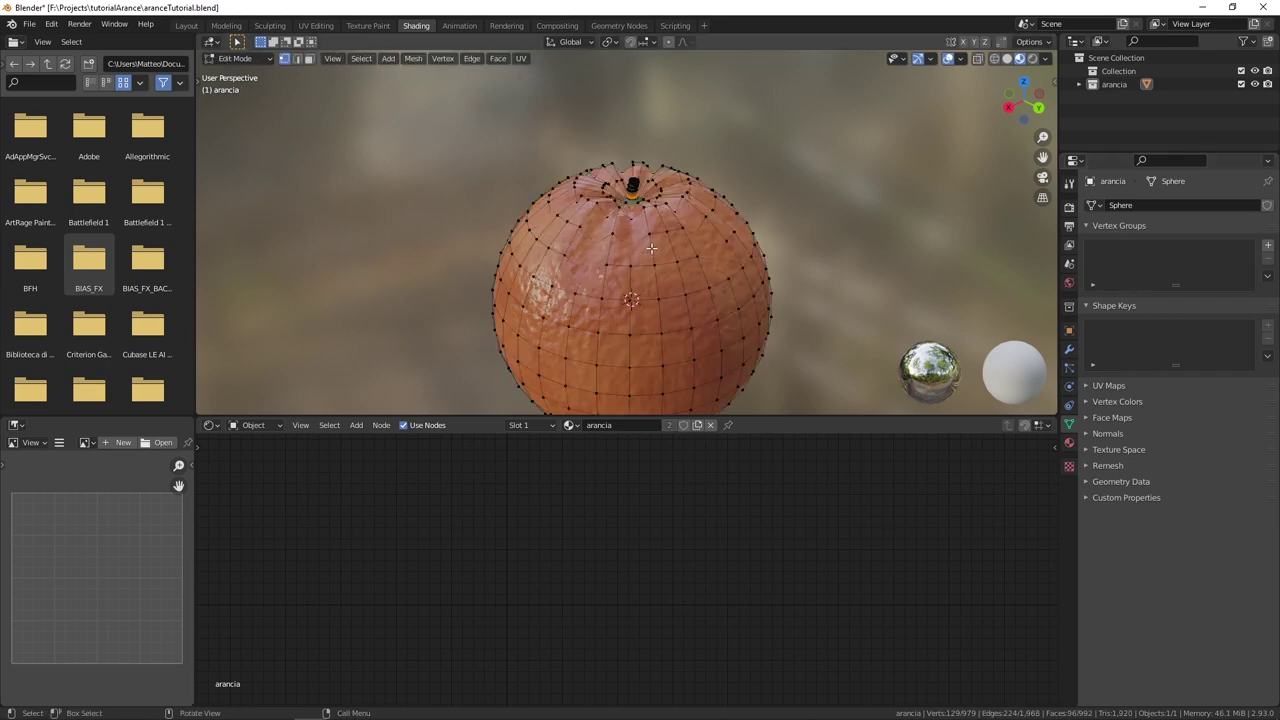
middle_drag(650, 254, 675, 211)
scroll(675, 211, up, 1)
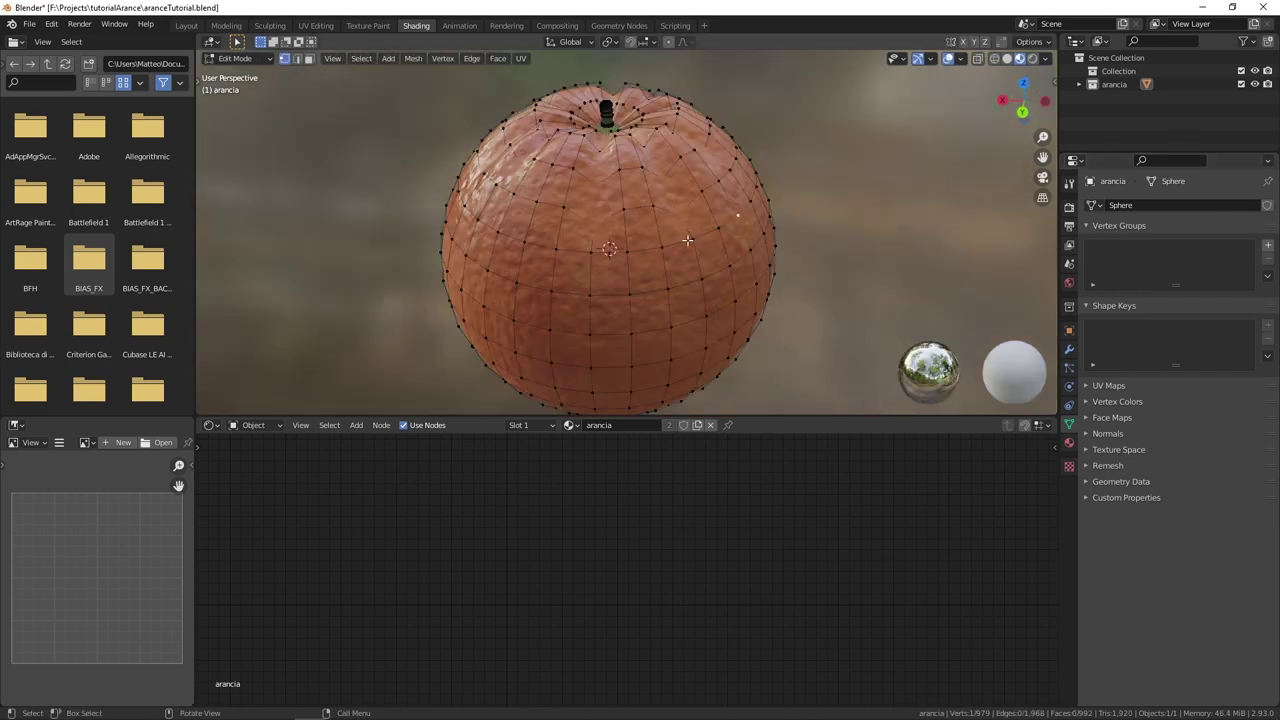
key(l)
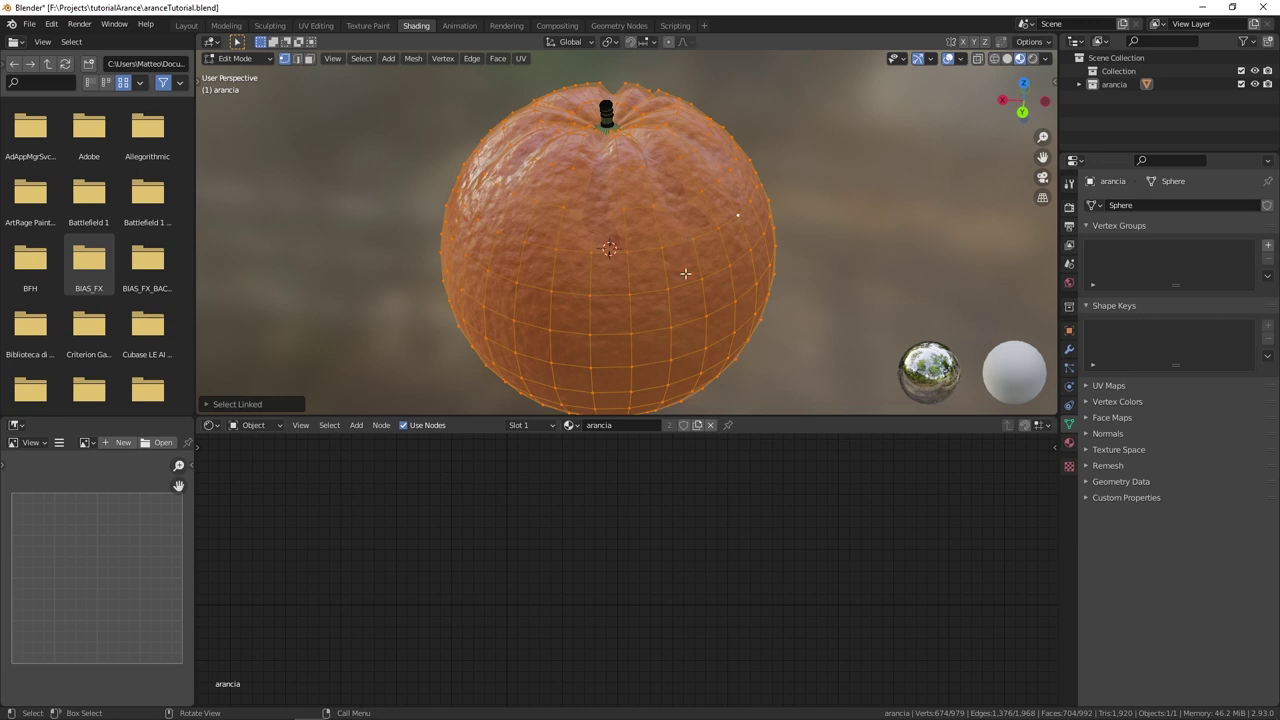
Assign the body vertices to a new vertex group named displacement, then exit Edit Mode.
click(1265, 249)
double_click(1149, 248)
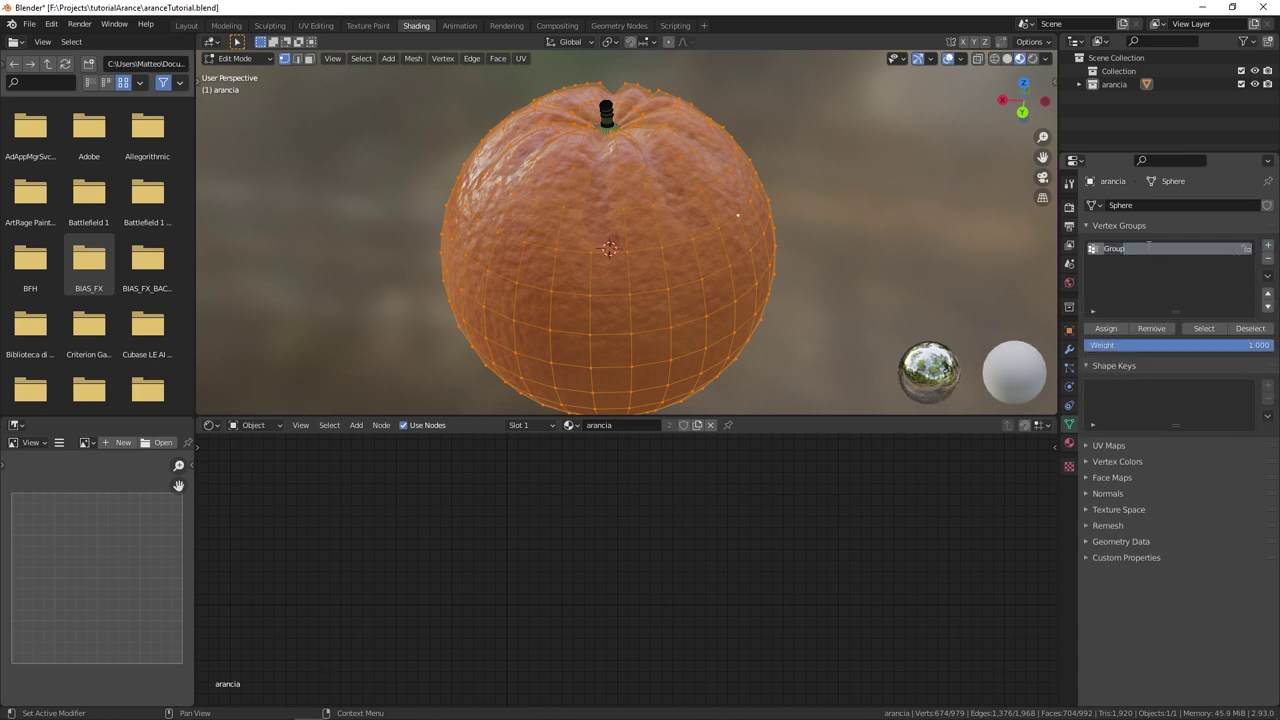
text(displacement)
key(Return)
click(1105, 329)
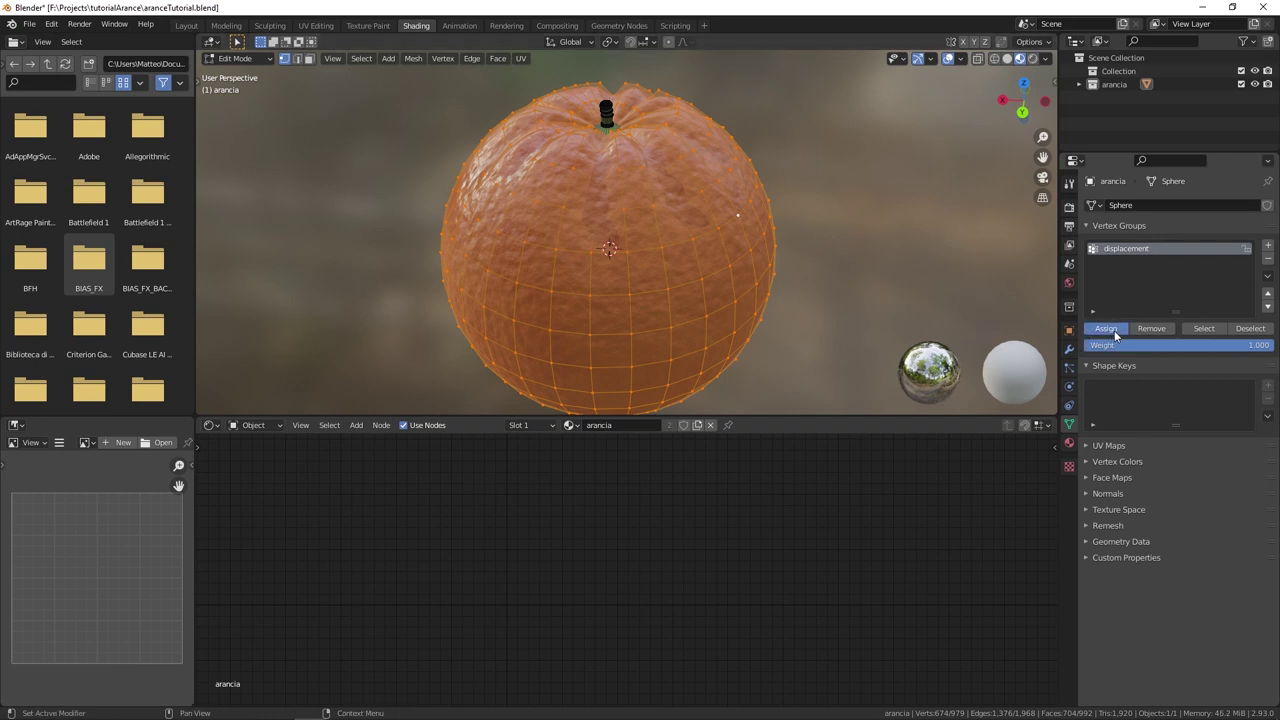
key(Tab)
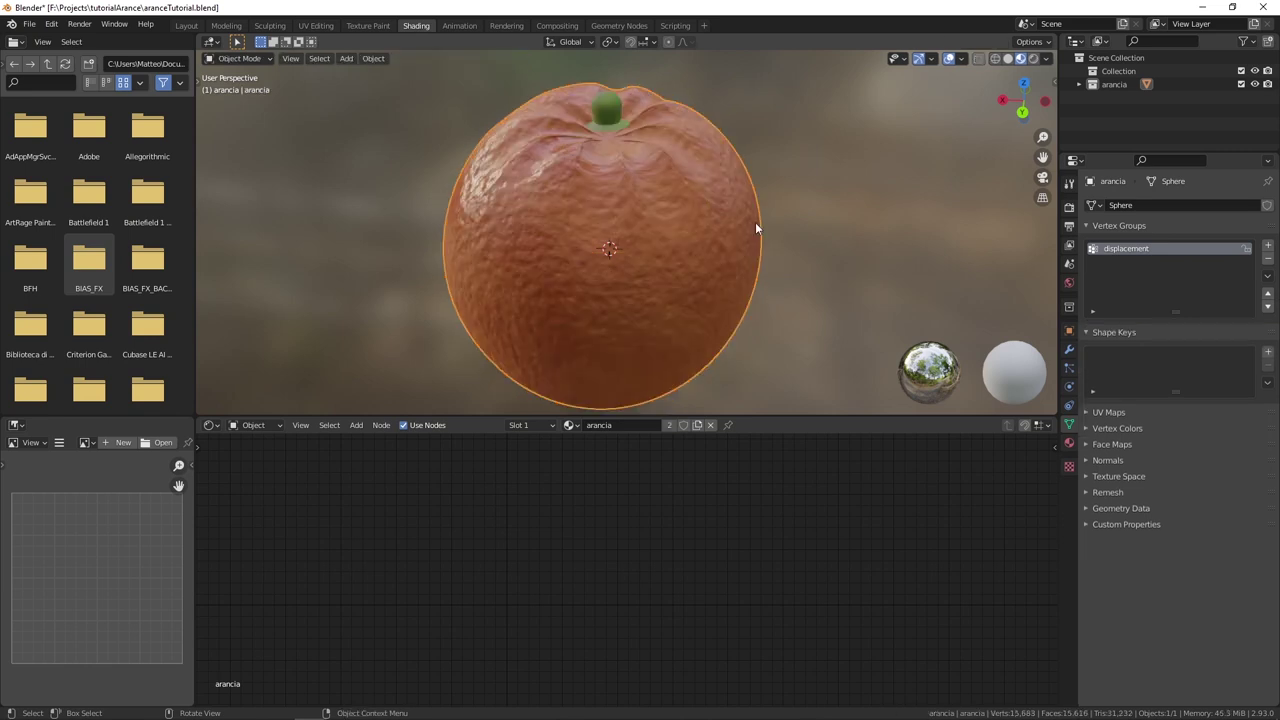
click(1069, 349)
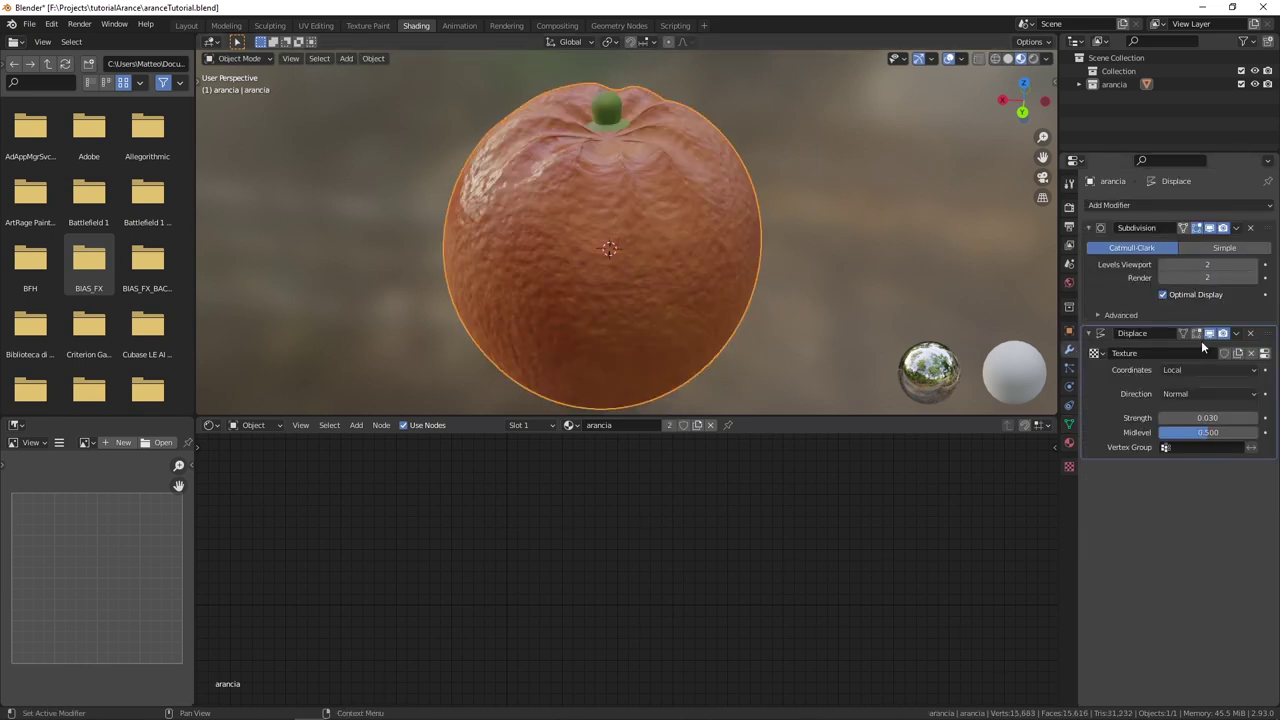
Set the Displace modifier's Vertex Group to displacement and check the stem stays smooth.
click(1190, 448)
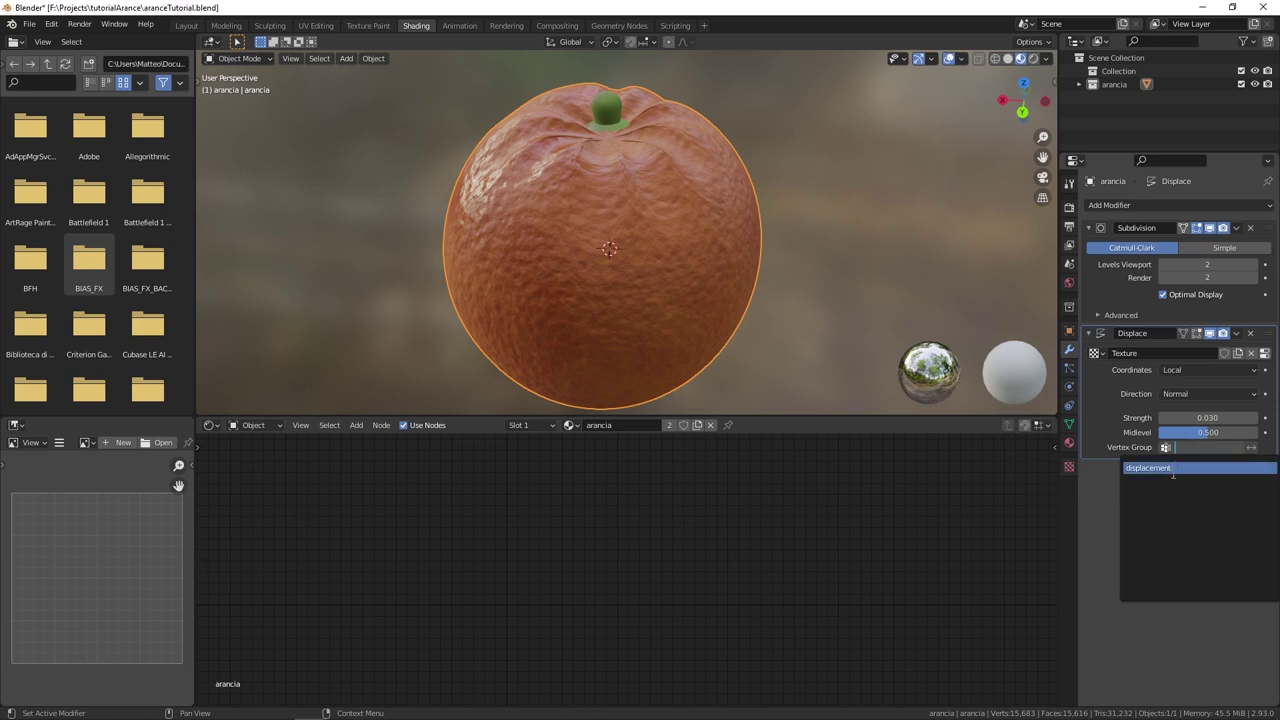
click(1150, 468)
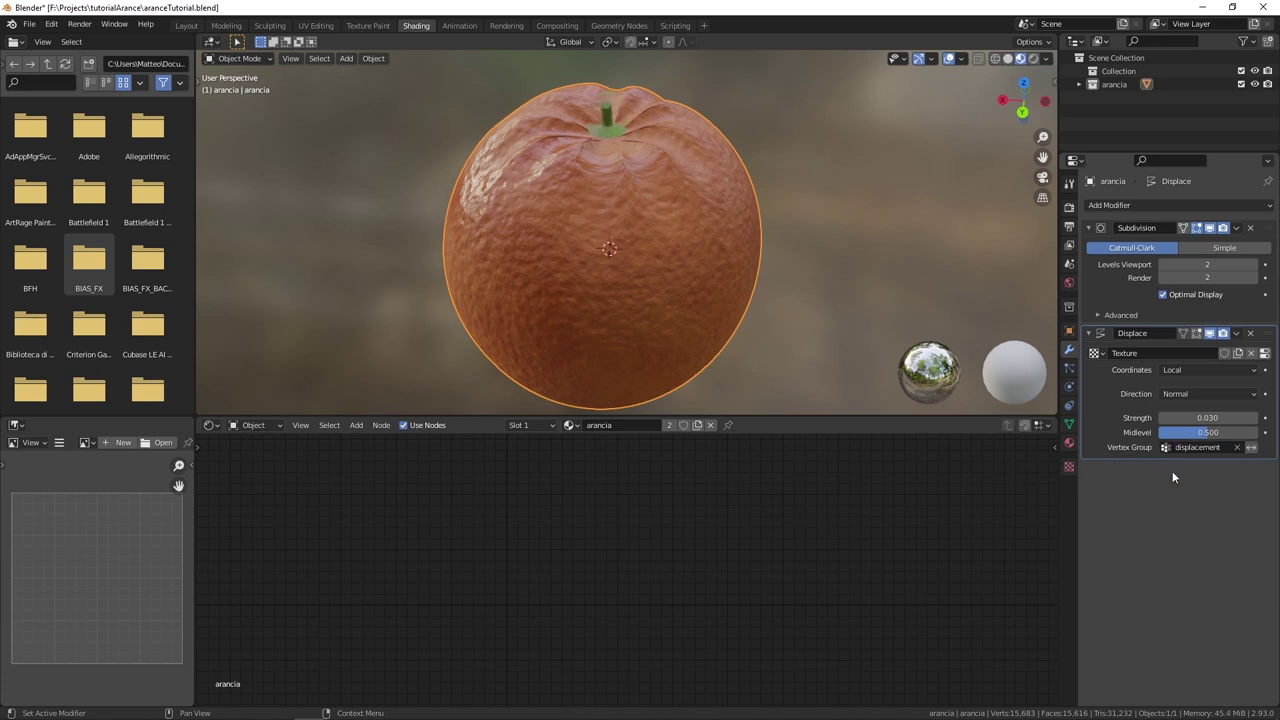
mouse_move(690, 210)
middle_down()
mouse_move(778, 244)
mouse_move(680, 163)
mouse_move(720, 189)
mouse_move(720, 157)
mouse_move(743, 197)
mouse_move(708, 228)
mouse_move(748, 291)
mouse_move(769, 291)
mouse_move(714, 300)
mouse_move(684, 180)
mouse_move(689, 260)
mouse_move(610, 261)
middle_up()
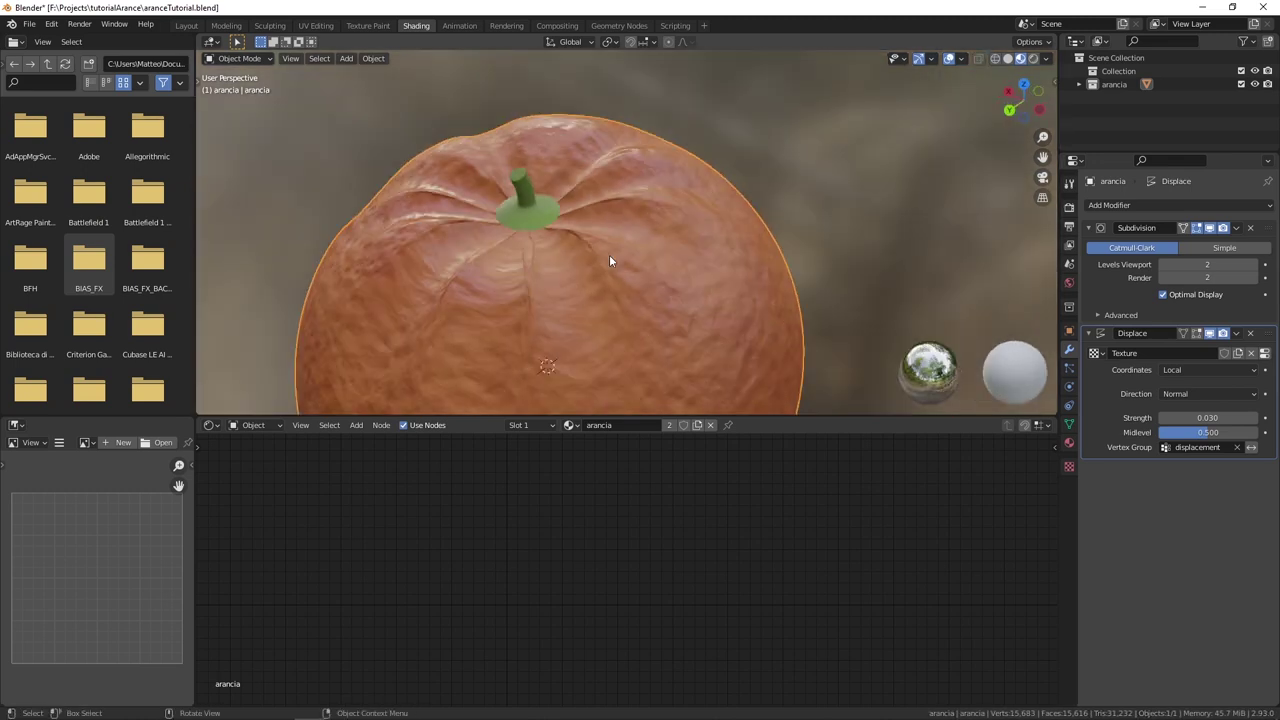
scroll(566, 222, up, 3)
middle_drag(506, 195, 779, 259)
scroll(779, 259, down, 3)
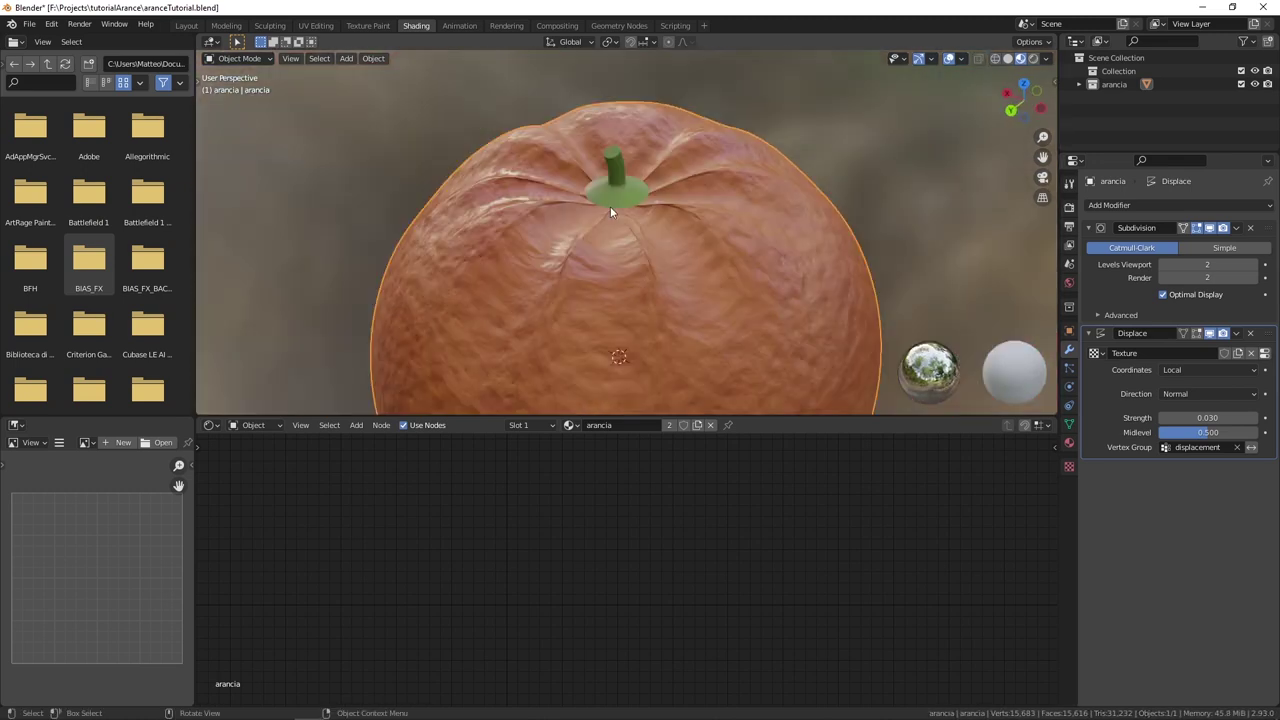
scroll(779, 259, down, 2)
mouse_move(623, 232)
middle_down()
mouse_move(796, 256)
mouse_move(767, 243)
mouse_move(712, 167)
mouse_move(720, 198)
mouse_move(728, 185)
mouse_move(848, 305)
middle_up()
scroll(724, 194, up, 1)
scroll(752, 182, down, 2)
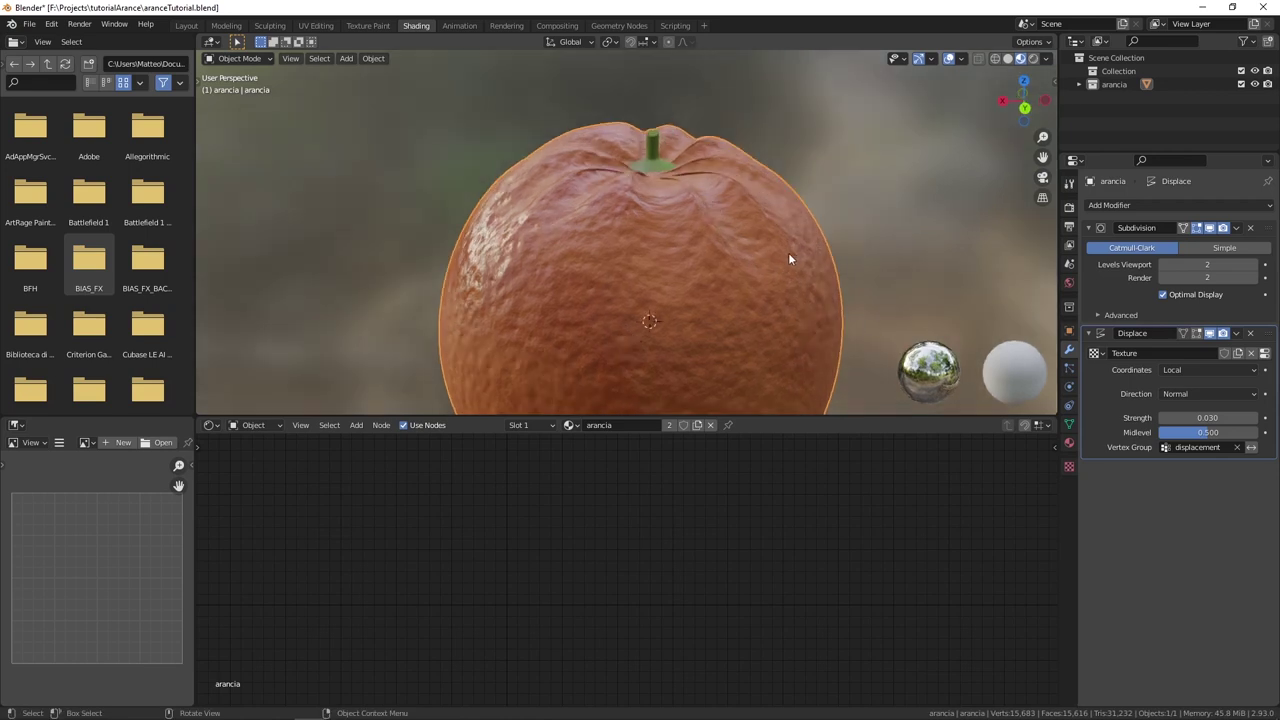
Reduce the Clouds texture size to 0.04 for finer bumps.
click(1266, 355)
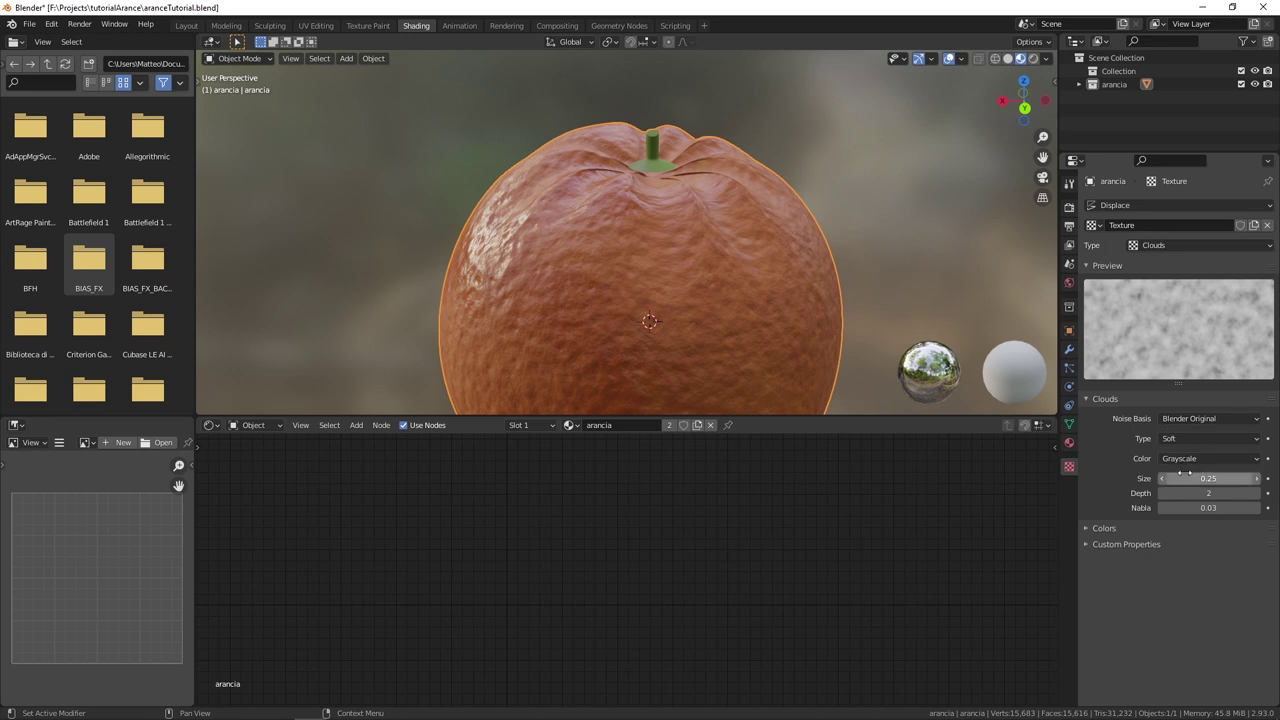
drag(1190, 476, 1070, 478)
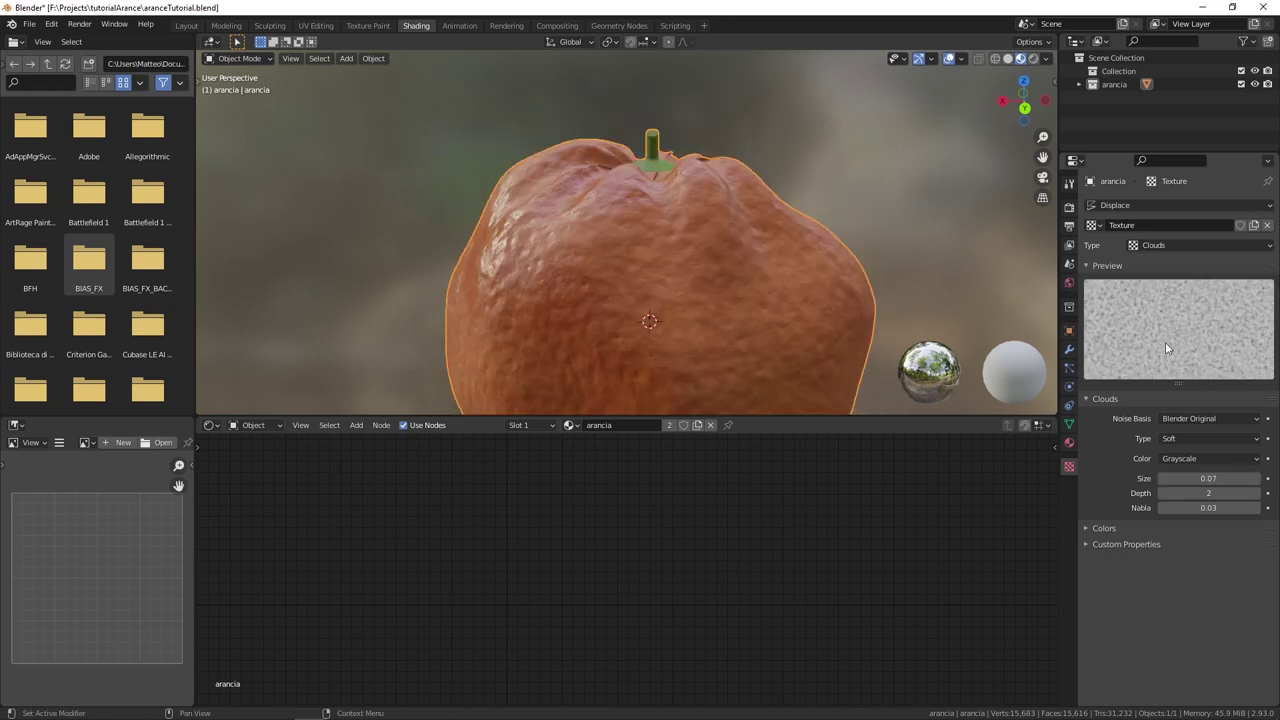
mouse_move(1208, 478)
mouse_down()
mouse_move(1230, 478)
mouse_move(1198, 478)
mouse_up()
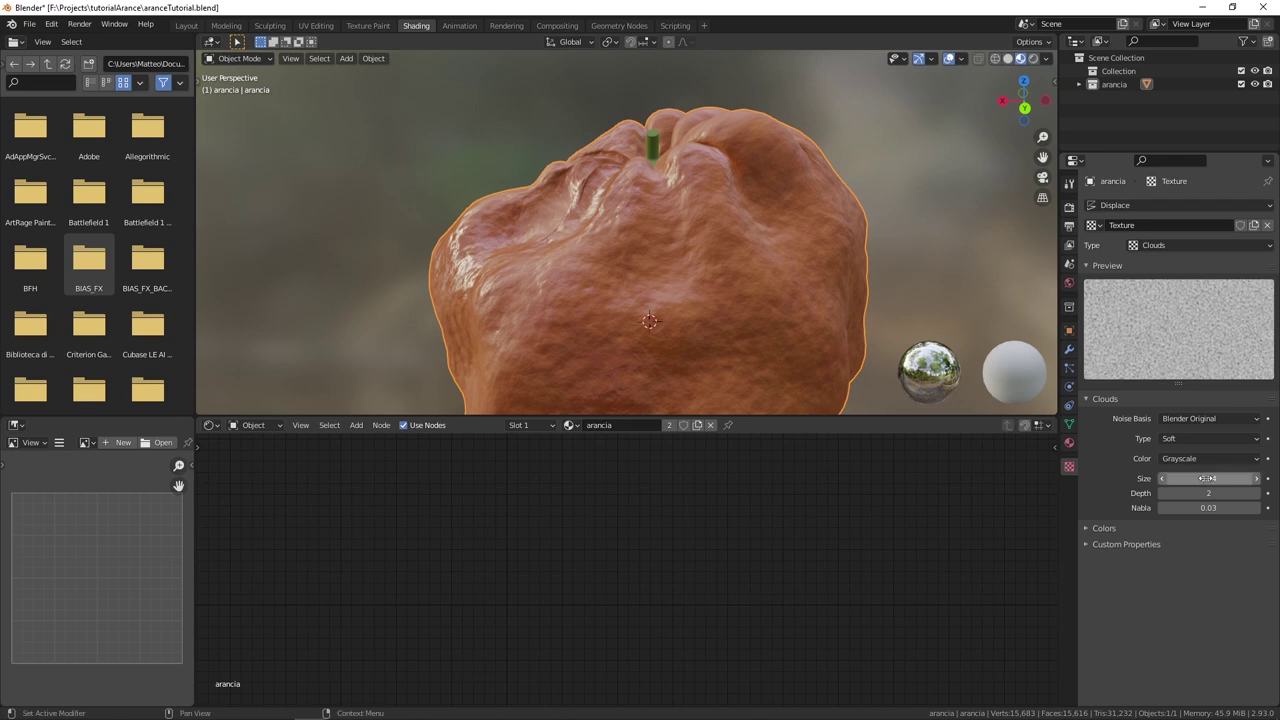
scroll(434, 214, down, 3)
mouse_move(434, 214)
middle_down()
mouse_move(677, 280)
mouse_move(749, 342)
mouse_move(644, 230)
mouse_move(526, 162)
mouse_move(735, 197)
mouse_move(646, 206)
mouse_move(746, 217)
mouse_move(688, 225)
mouse_move(611, 208)
middle_up()
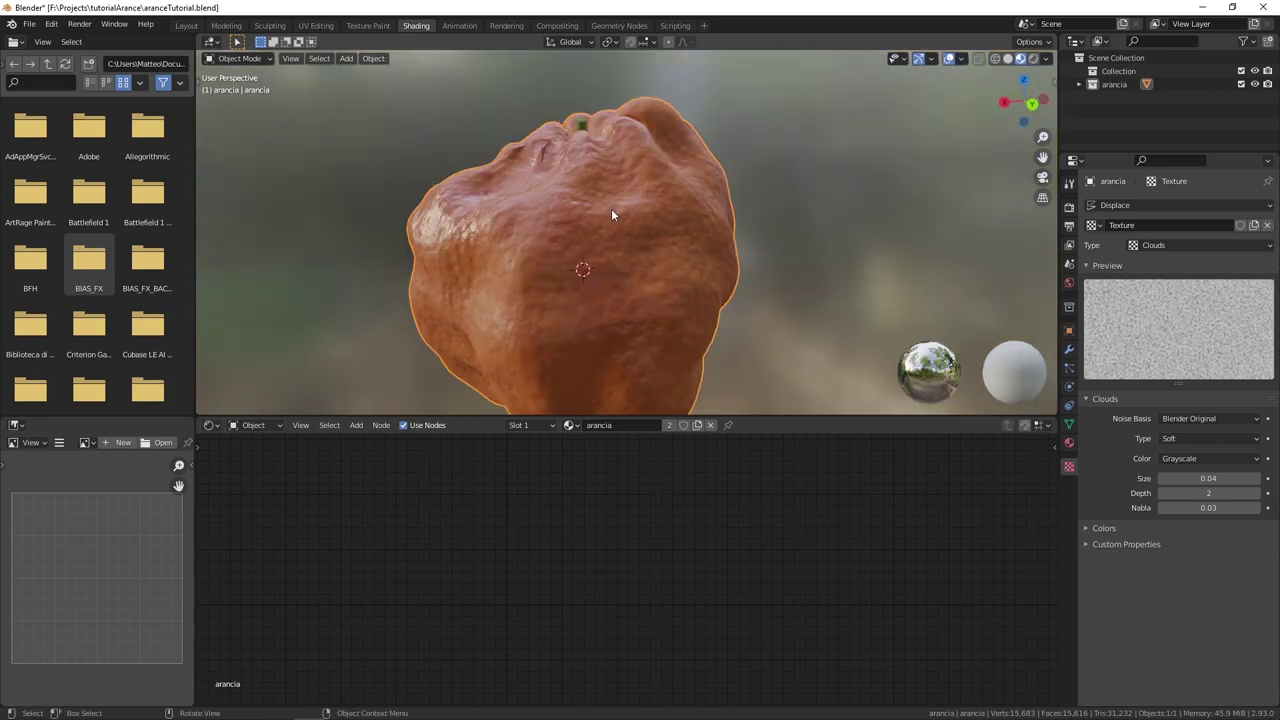
Set the Displace strength to 0.003, leaving the orange round with subtle pores.
click(1068, 350)
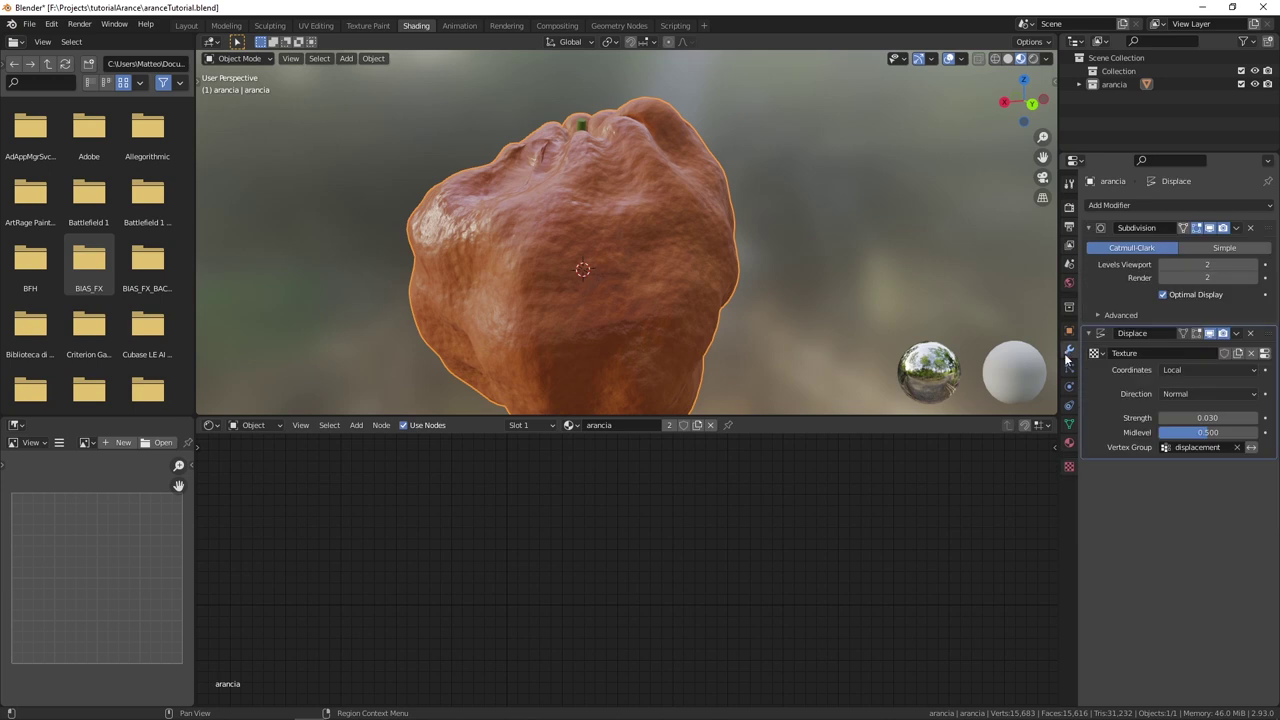
click(1213, 417)
text(0.003)
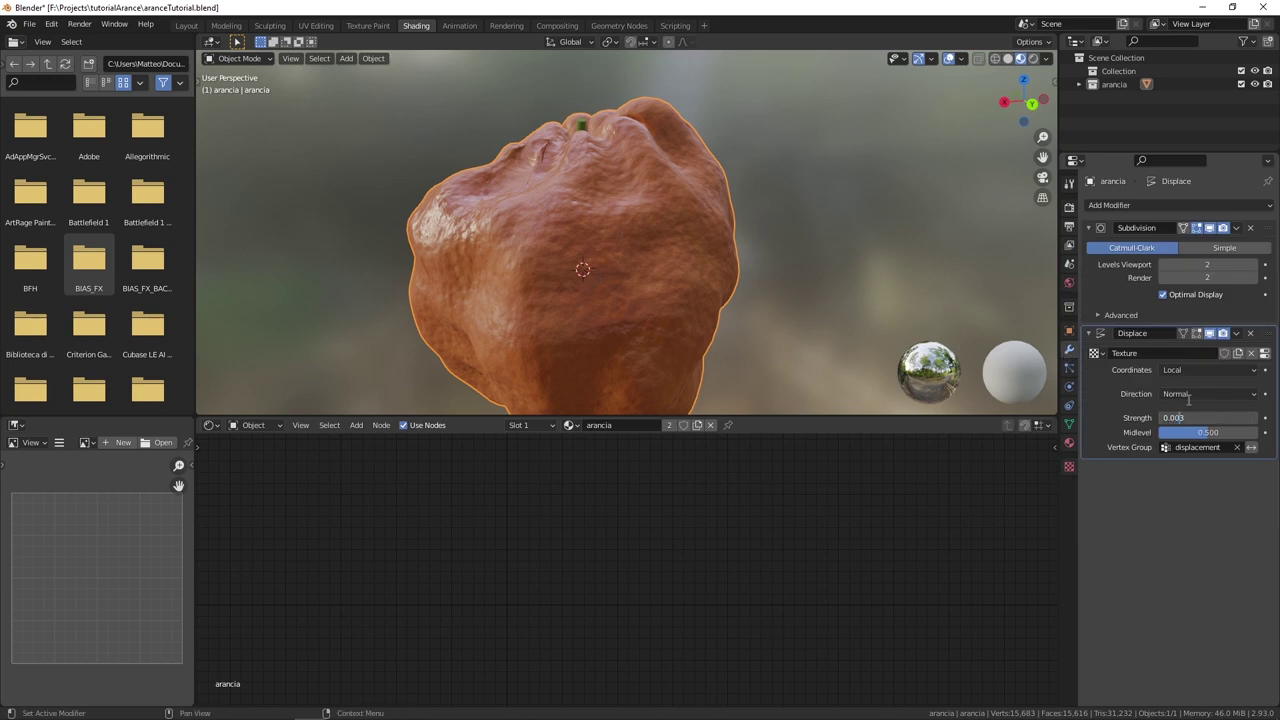
key(Return)
scroll(640, 173, down, 2)
mouse_move(640, 173)
middle_down()
mouse_move(709, 253)
mouse_move(680, 229)
middle_up()
scroll(698, 226, down, 1)
scroll(698, 226, up, 1)
scroll(709, 253, up, 2)
scroll(680, 229, down, 2)
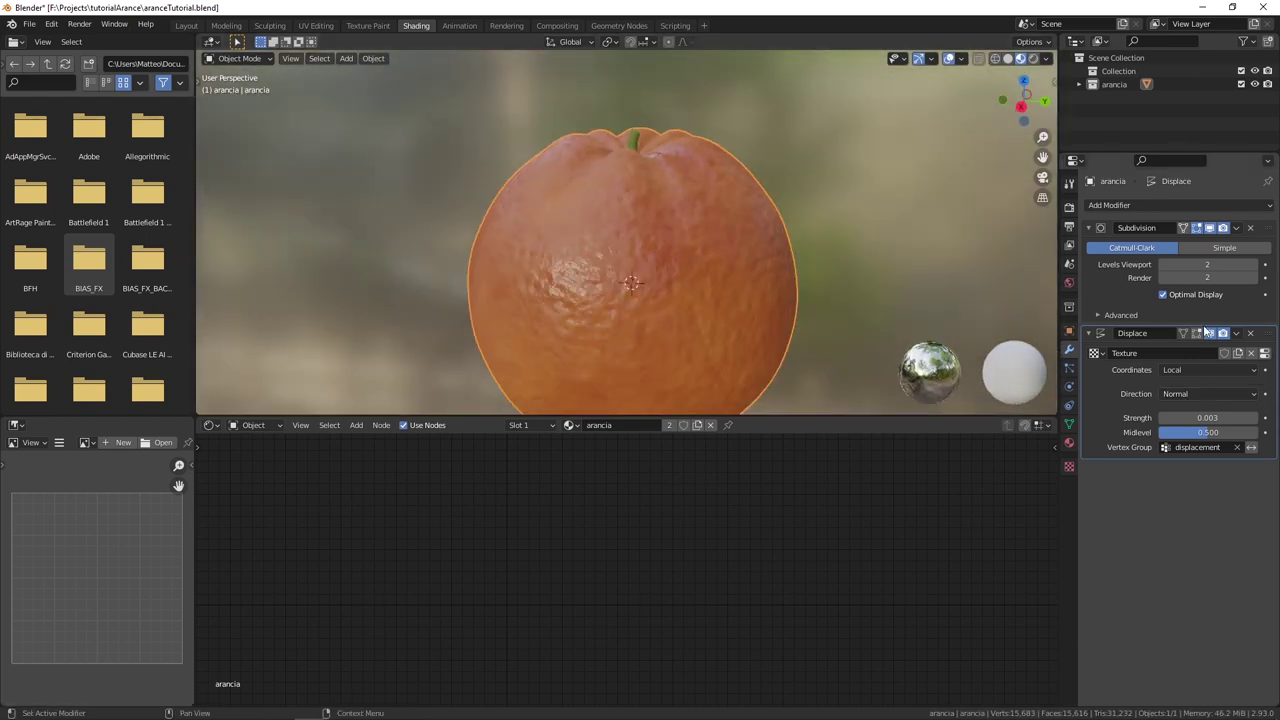
click(1210, 334)
click(1210, 334)
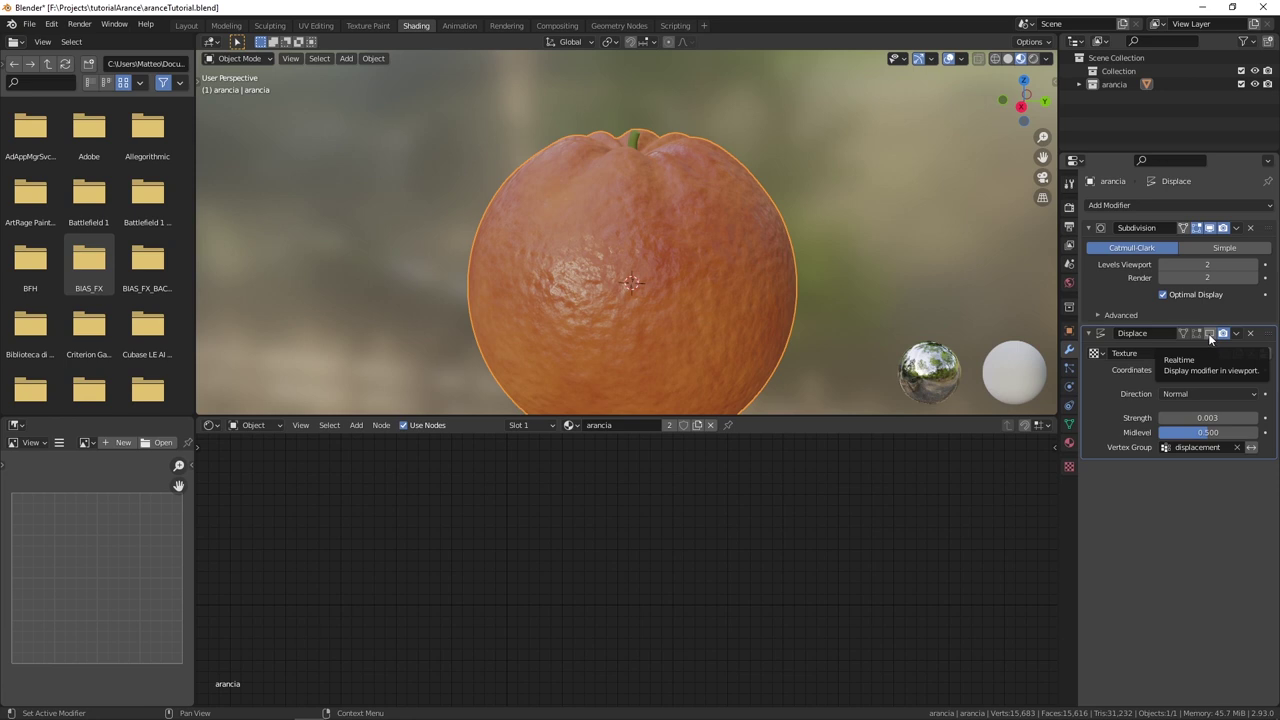
Toggle the Displace modifier's viewport display repeatedly to compare the orange with and without bumps.
click(1209, 334)
click(1209, 334)
scroll(585, 223, down, 2)
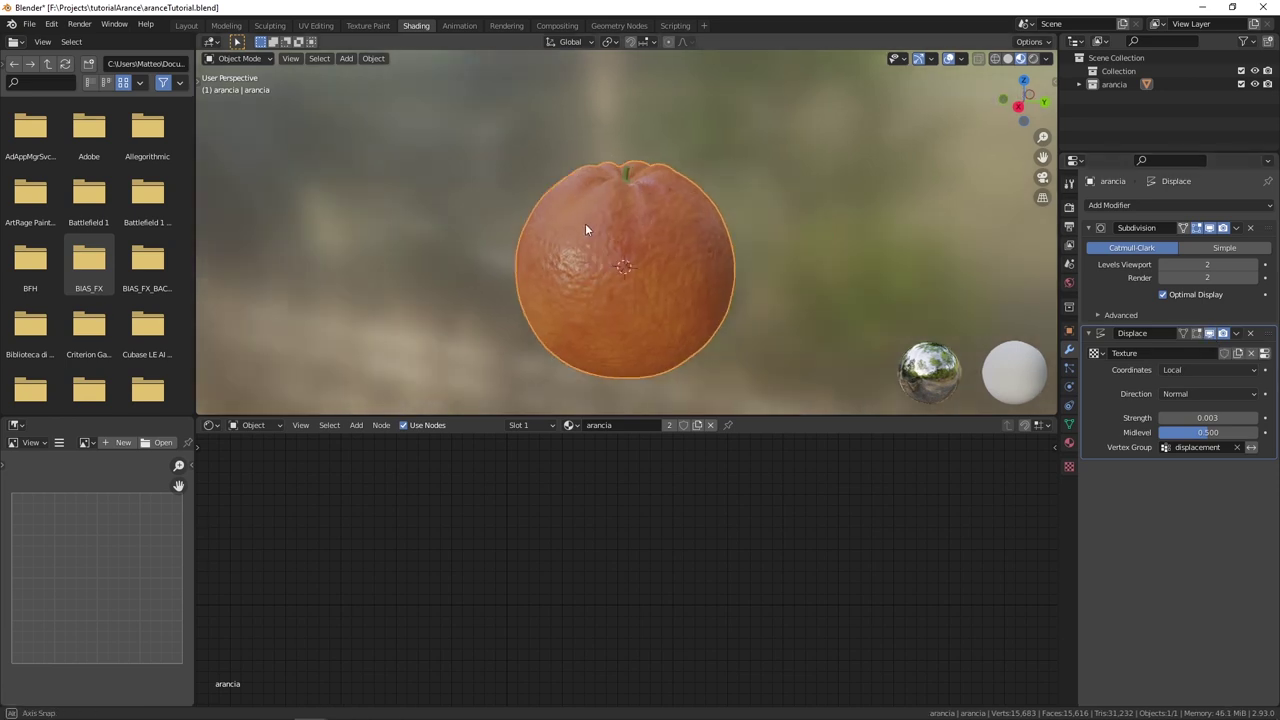
middle_drag(567, 228, 641, 260)
click(1209, 334)
click(1209, 334)
click(1209, 334)
click(1209, 334)
click(1209, 334)
click(1209, 334)
click(1209, 334)
click(1209, 334)
scroll(640, 178, down, 2)
scroll(640, 177, up, 3)
mouse_move(602, 179)
middle_down()
mouse_move(629, 224)
mouse_move(654, 202)
middle_up()
scroll(629, 224, down, 2)
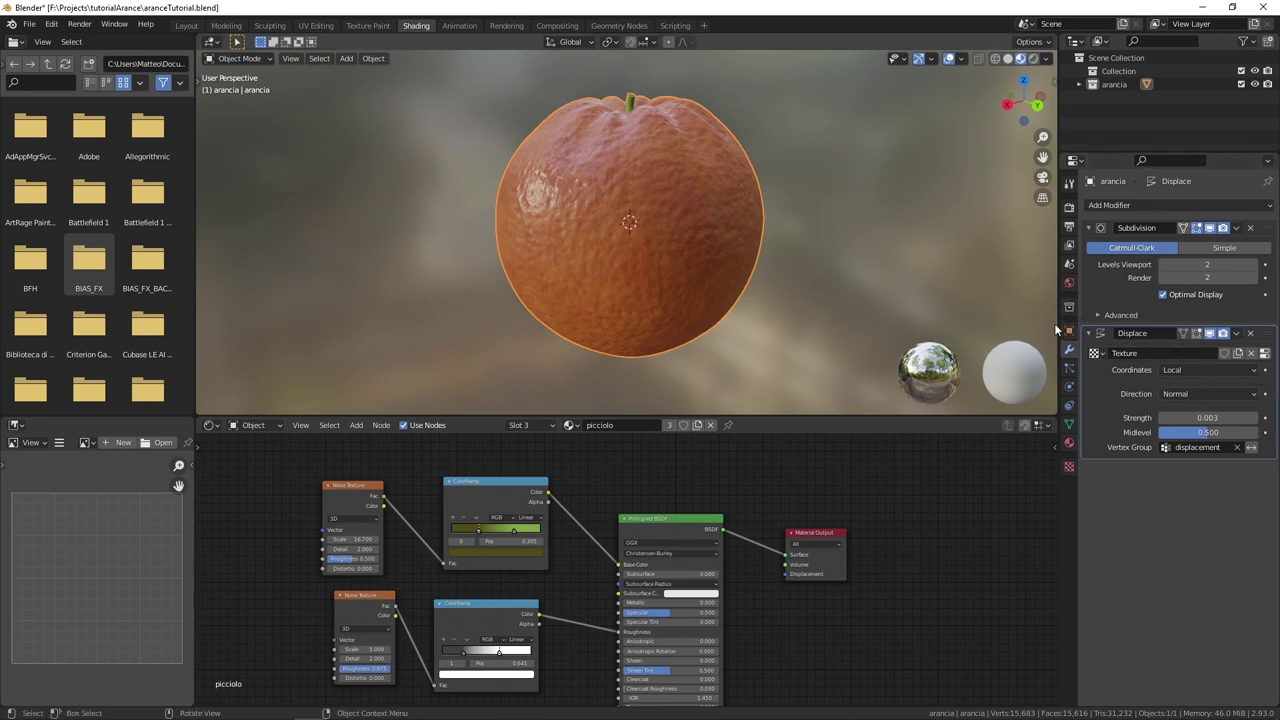
Widen the Properties panel, then start and cancel a move of the orange.
drag(1056, 319, 976, 319)
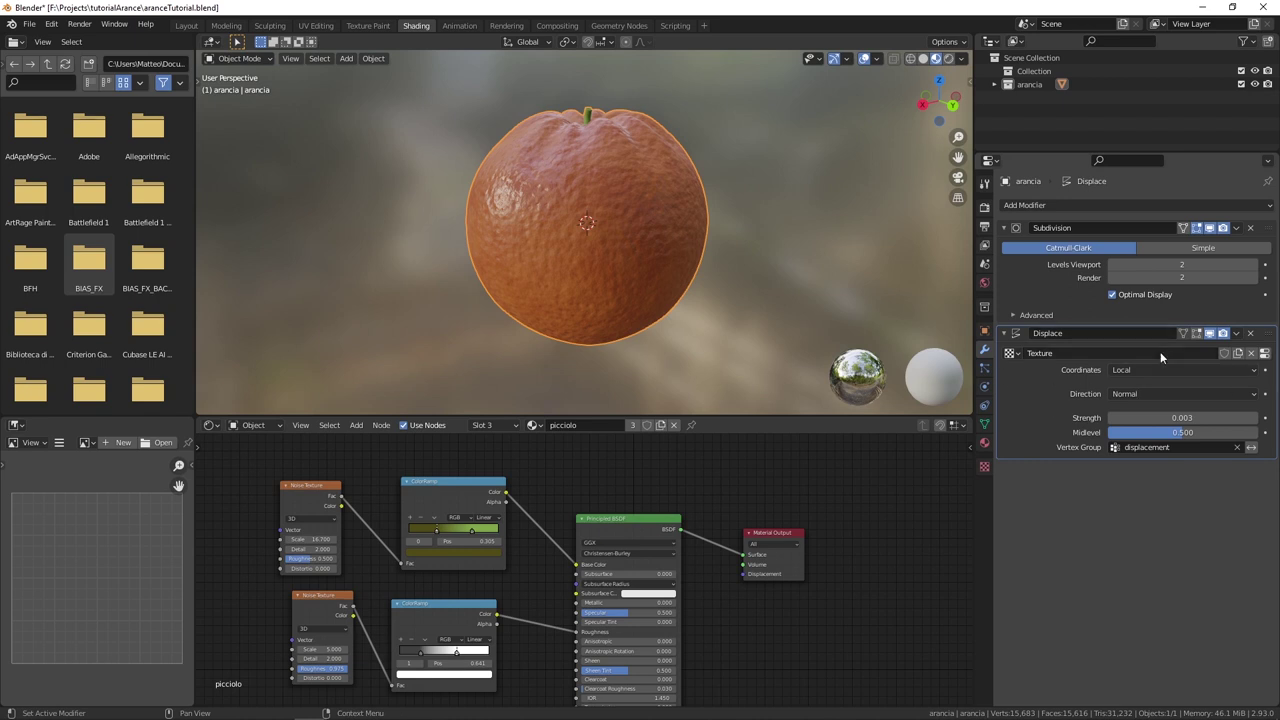
middle_drag(651, 189, 650, 242)
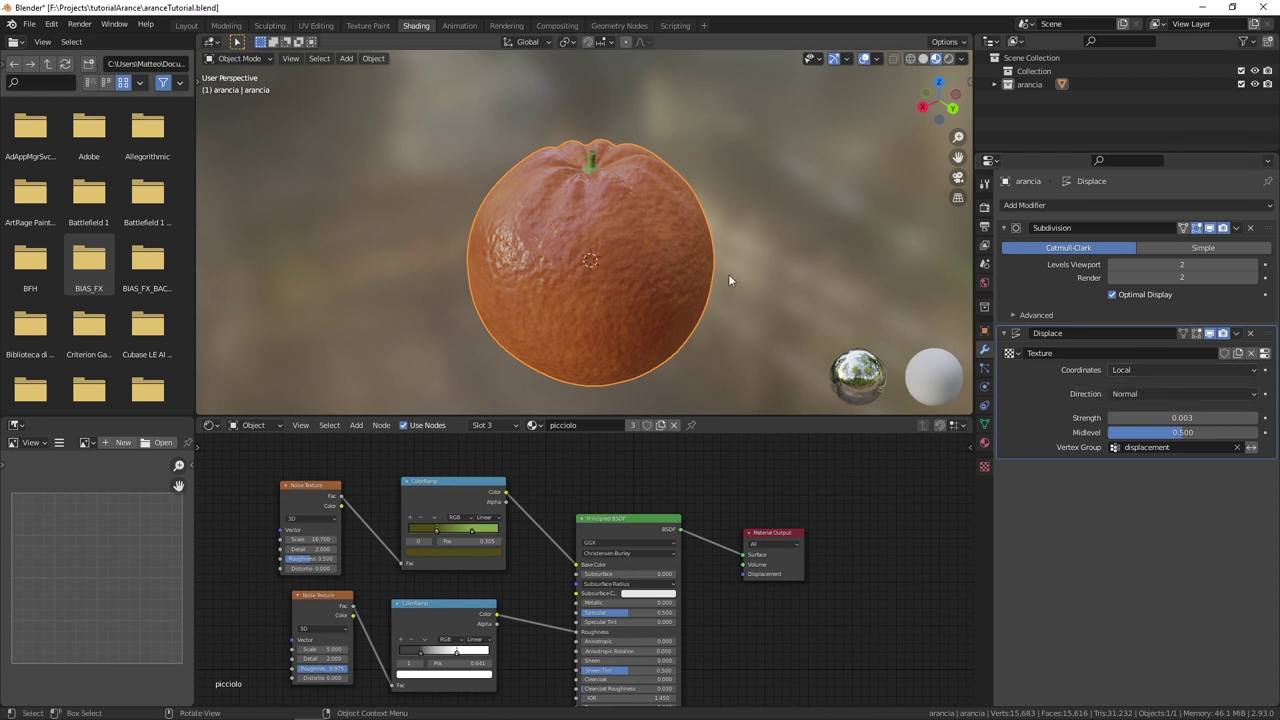
key(g)
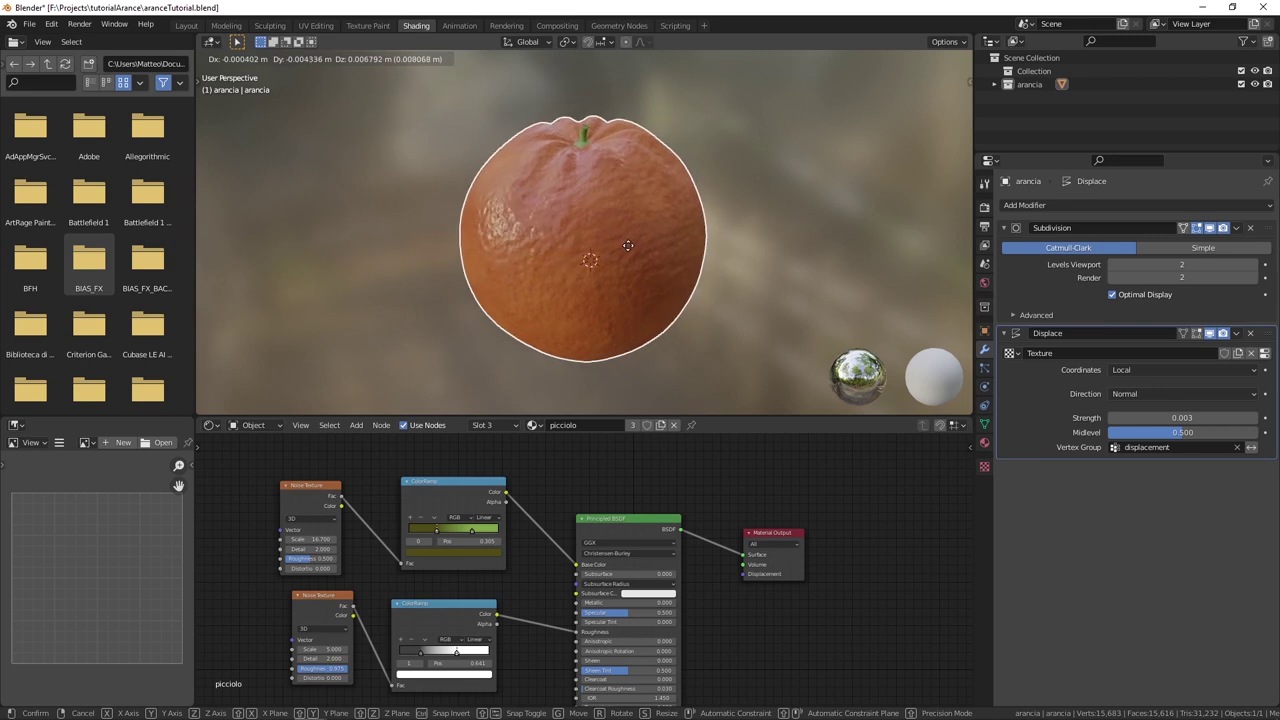
key(Escape)
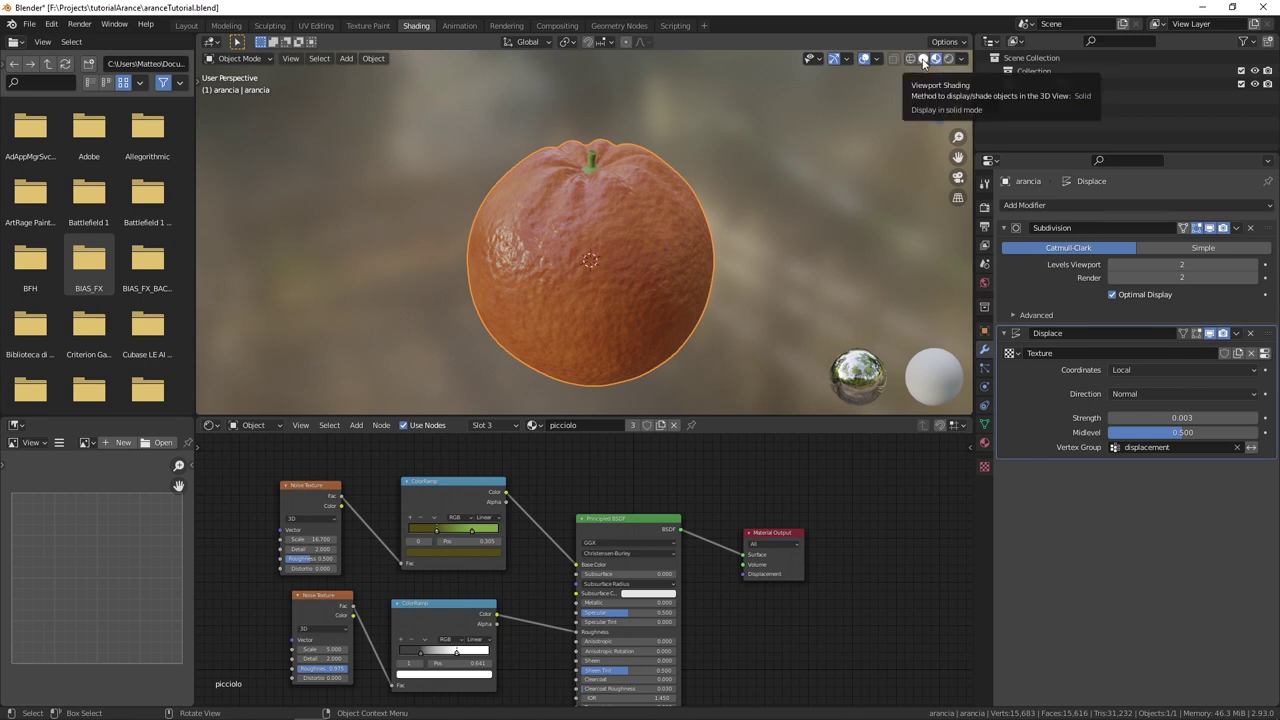
In Solid shading, toggle the Displace modifier off and on to compare the peel.
click(922, 62)
mouse_move(714, 239)
middle_down()
mouse_move(558, 159)
mouse_move(586, 149)
middle_up()
scroll(577, 165, up, 4)
mouse_move(647, 237)
middle_down()
mouse_move(640, 282)
mouse_move(662, 244)
middle_up()
scroll(640, 284, down, 3)
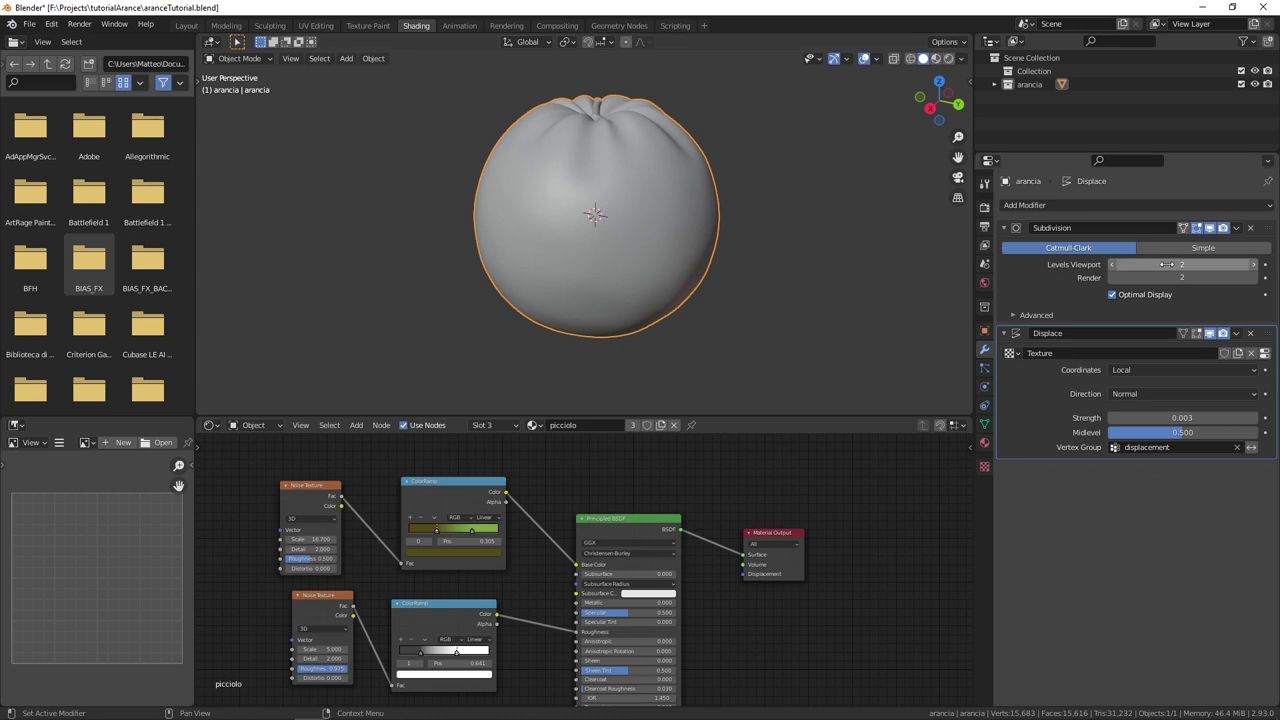
click(1210, 334)
click(1210, 334)
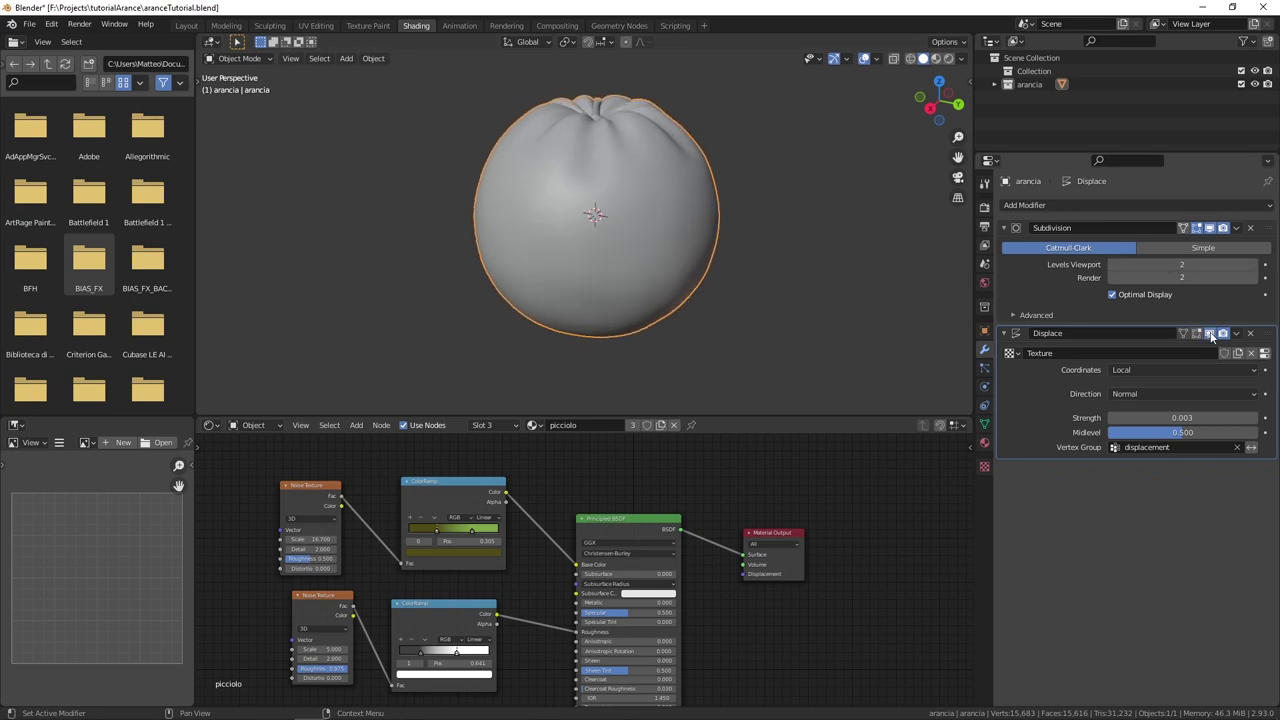
click(1210, 334)
click(1210, 334)
mouse_move(801, 301)
middle_down()
mouse_move(445, 244)
mouse_move(450, 225)
mouse_move(656, 261)
mouse_move(624, 269)
mouse_move(582, 235)
middle_up()
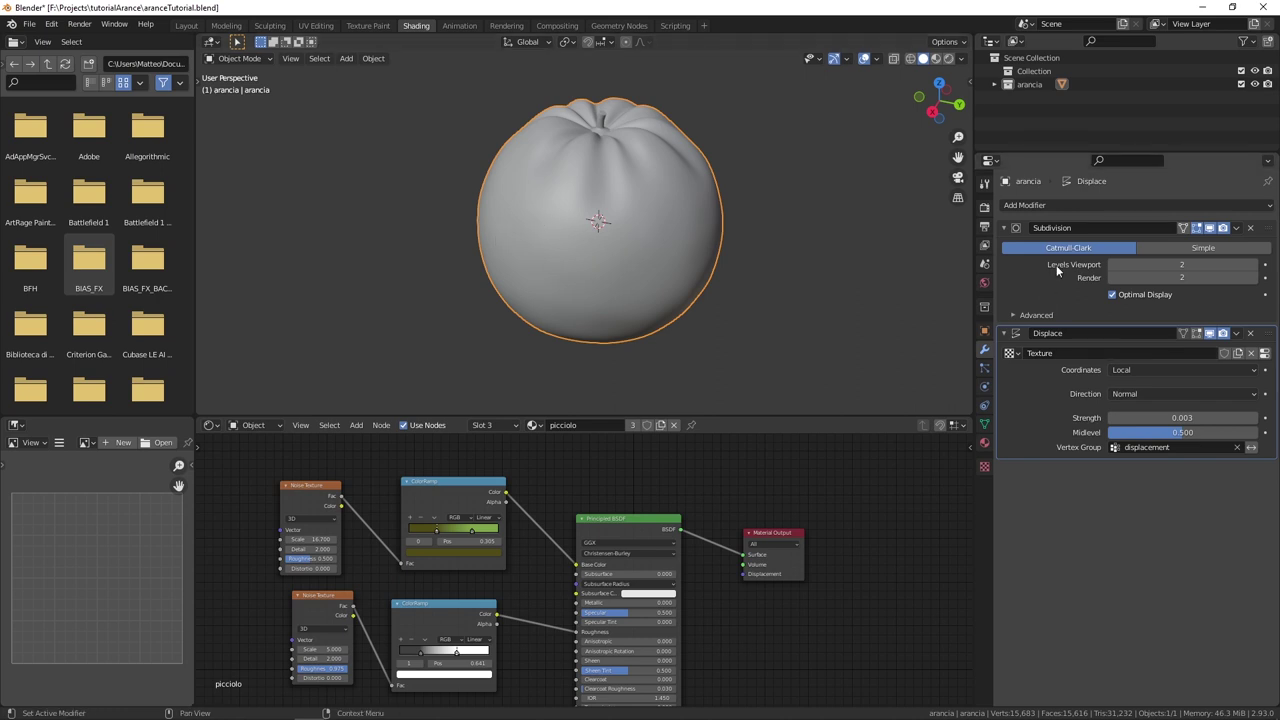
middle_drag(662, 227, 630, 215)
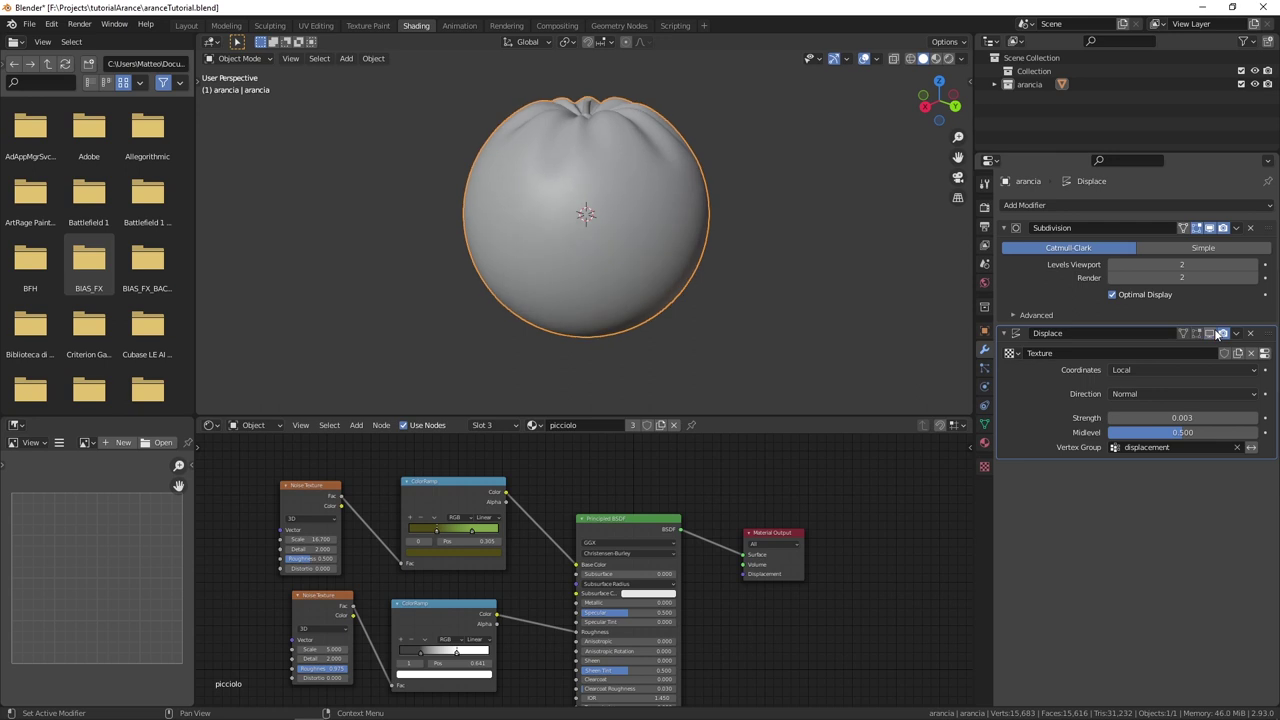
Cycle shading through Rendered and Solid to Material Preview, showing the peel and green stem.
click(949, 58)
click(910, 58)
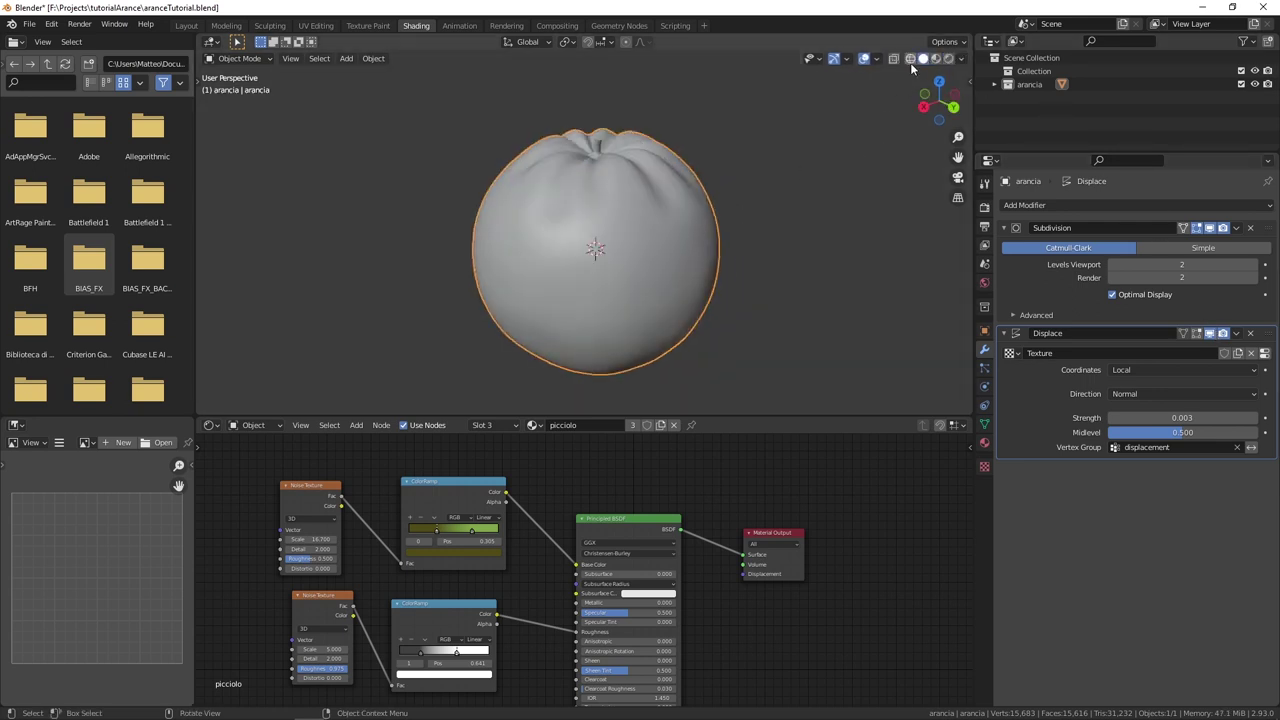
click(936, 58)
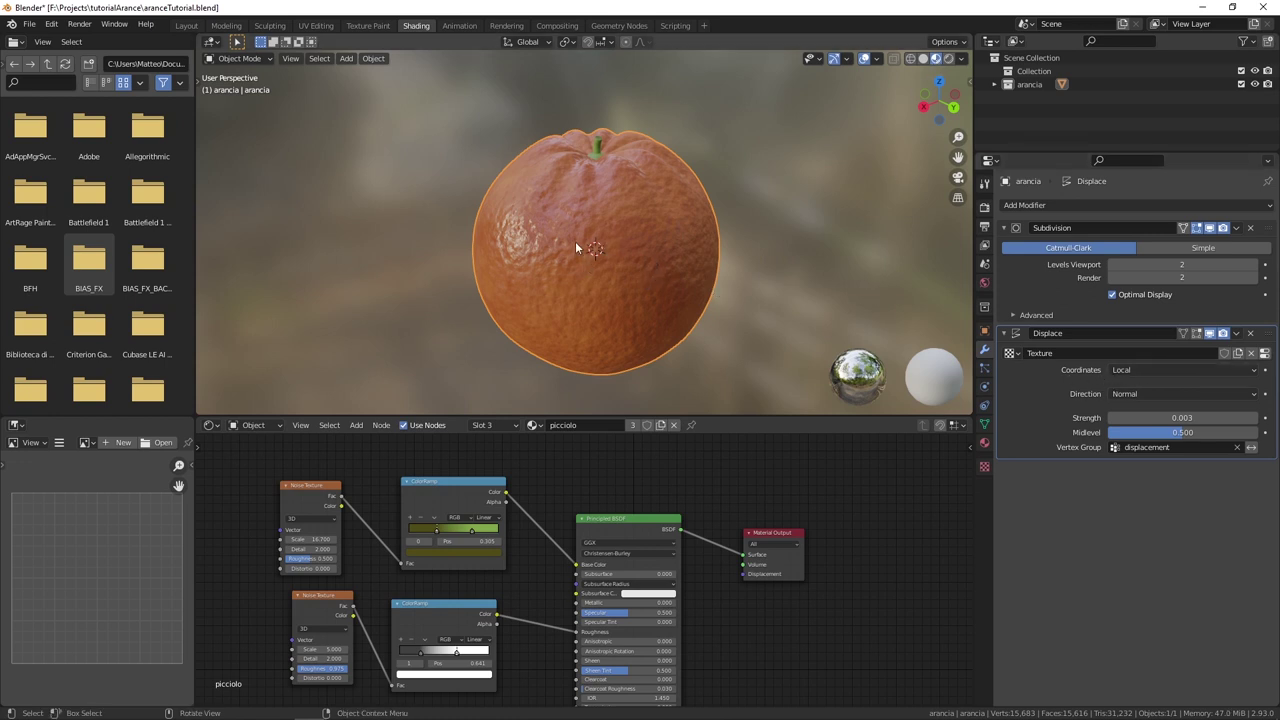
key(g)
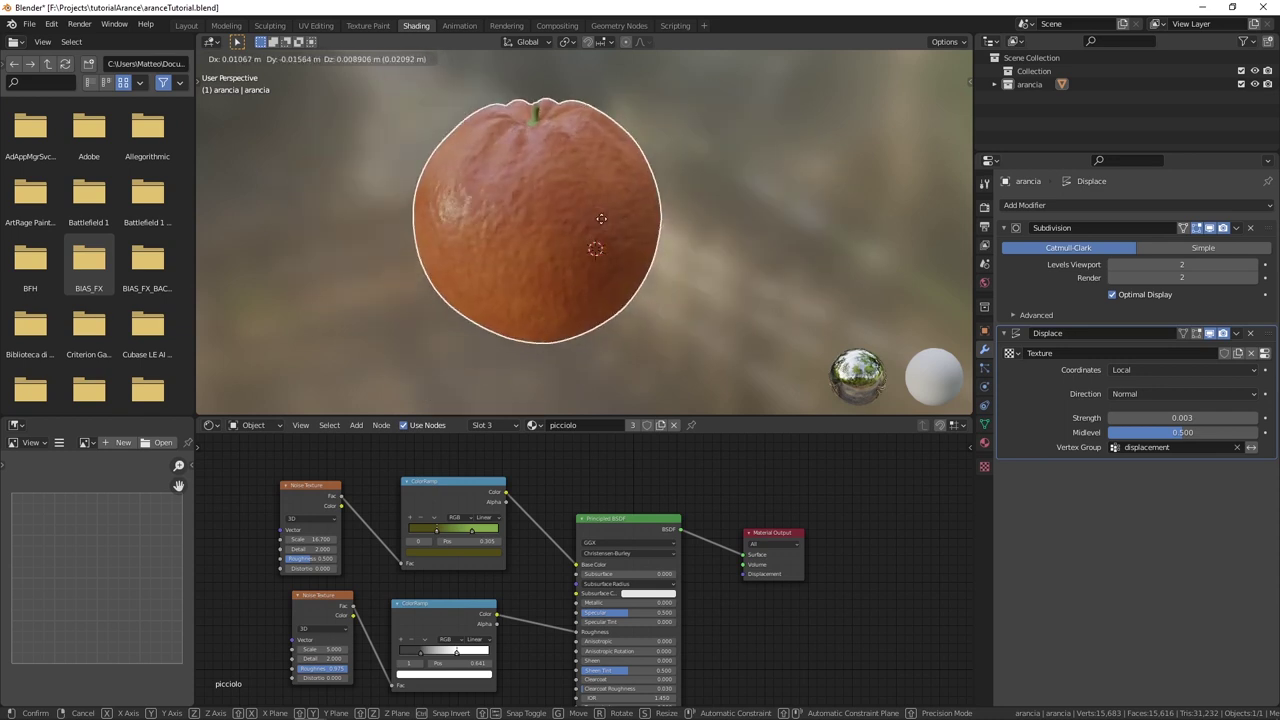
key(Escape)
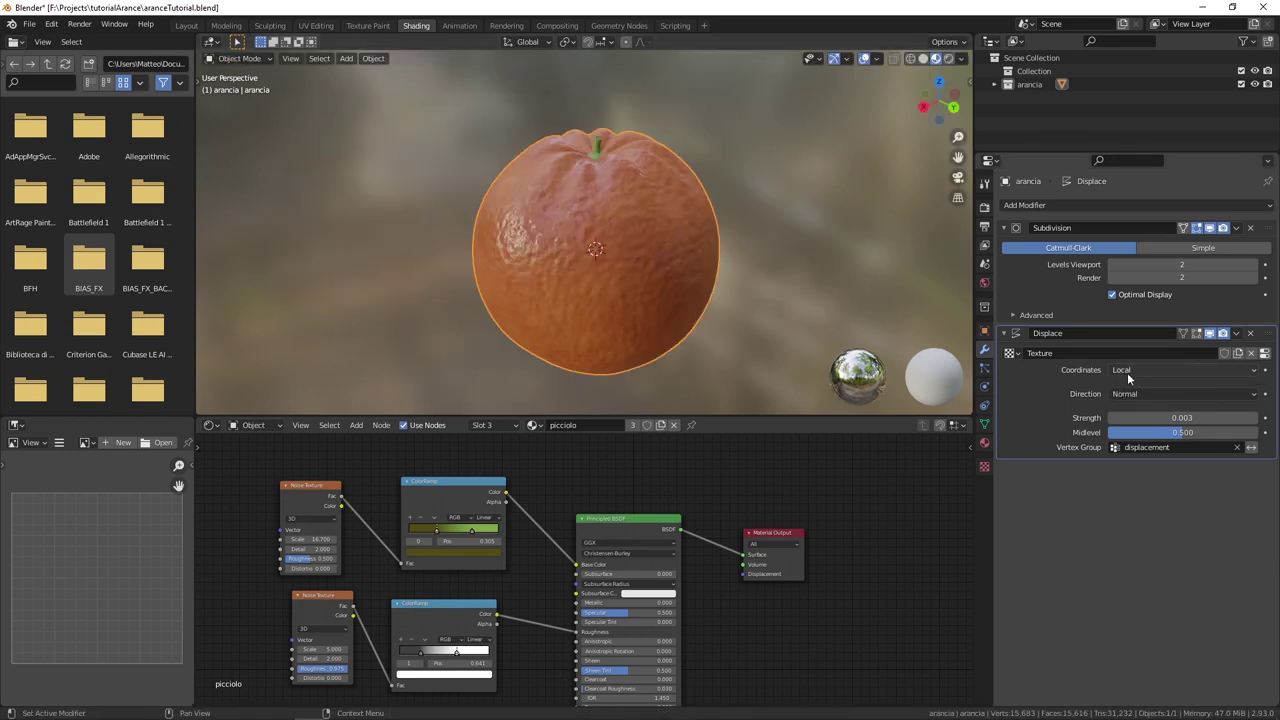
mouse_move(622, 310)
middle_down()
mouse_move(588, 297)
mouse_move(645, 302)
middle_up()
scroll(584, 299, down, 2)
scroll(573, 249, up, 1)
scroll(573, 249, up, 2)
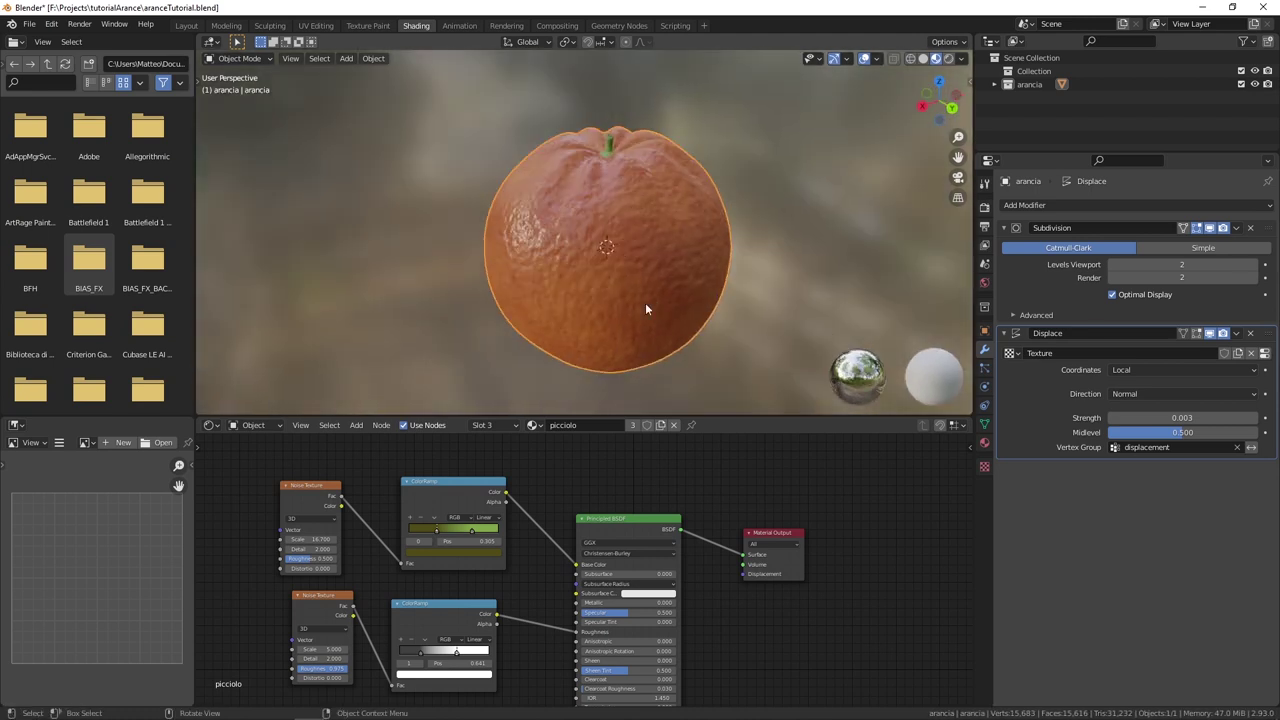
Set the Displace texture coordinates to Global and test it by briefly moving the orange.
click(1122, 372)
click(1134, 400)
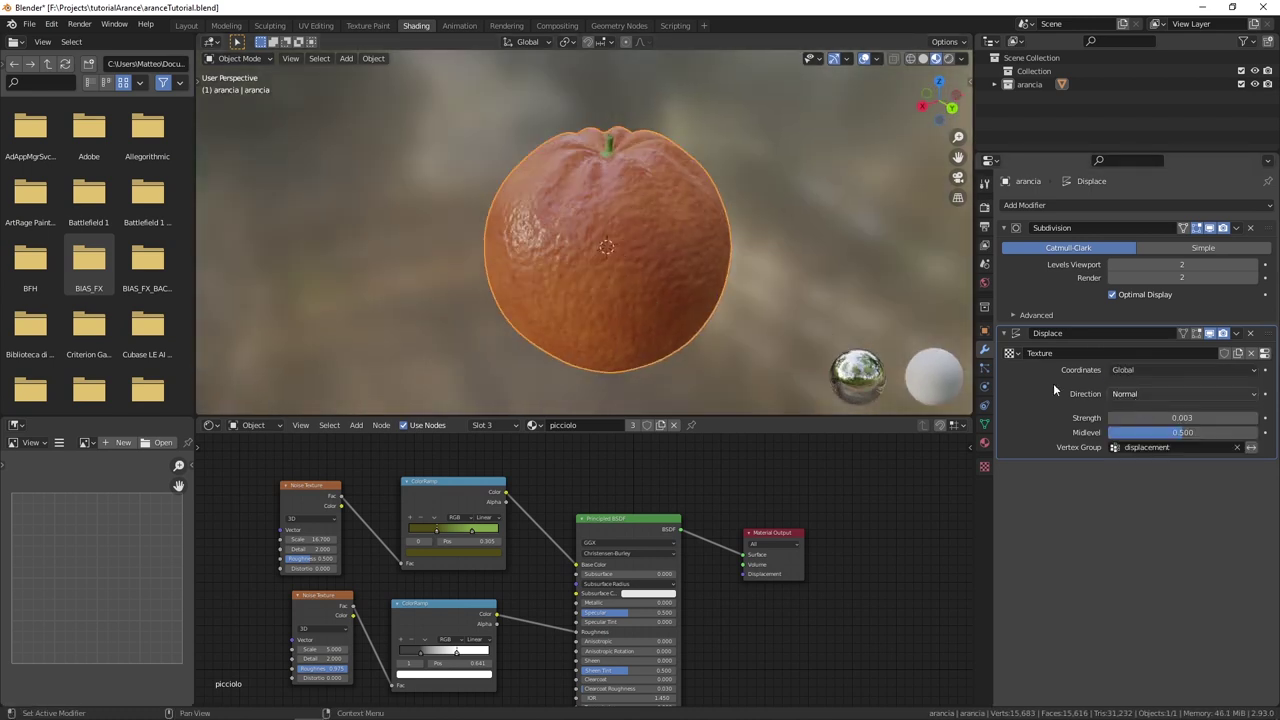
mouse_move(670, 223)
middle_down()
mouse_move(638, 235)
mouse_move(664, 239)
mouse_move(632, 230)
middle_up()
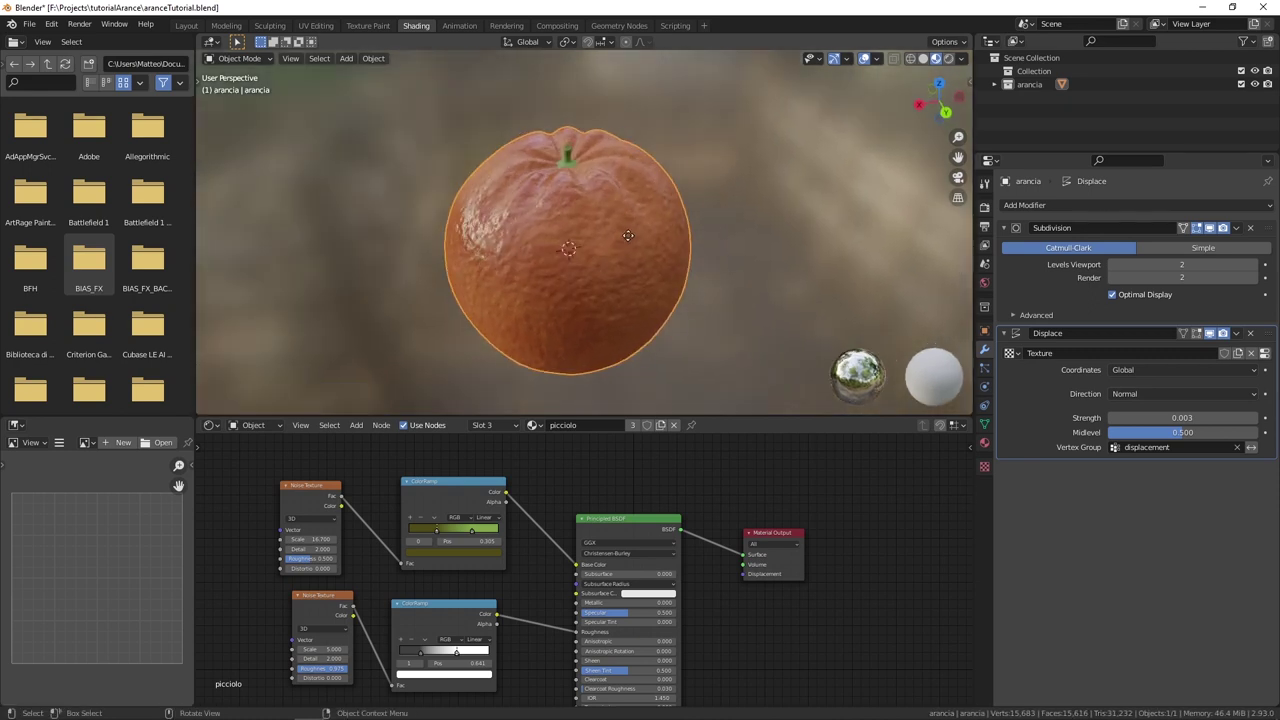
key(g)
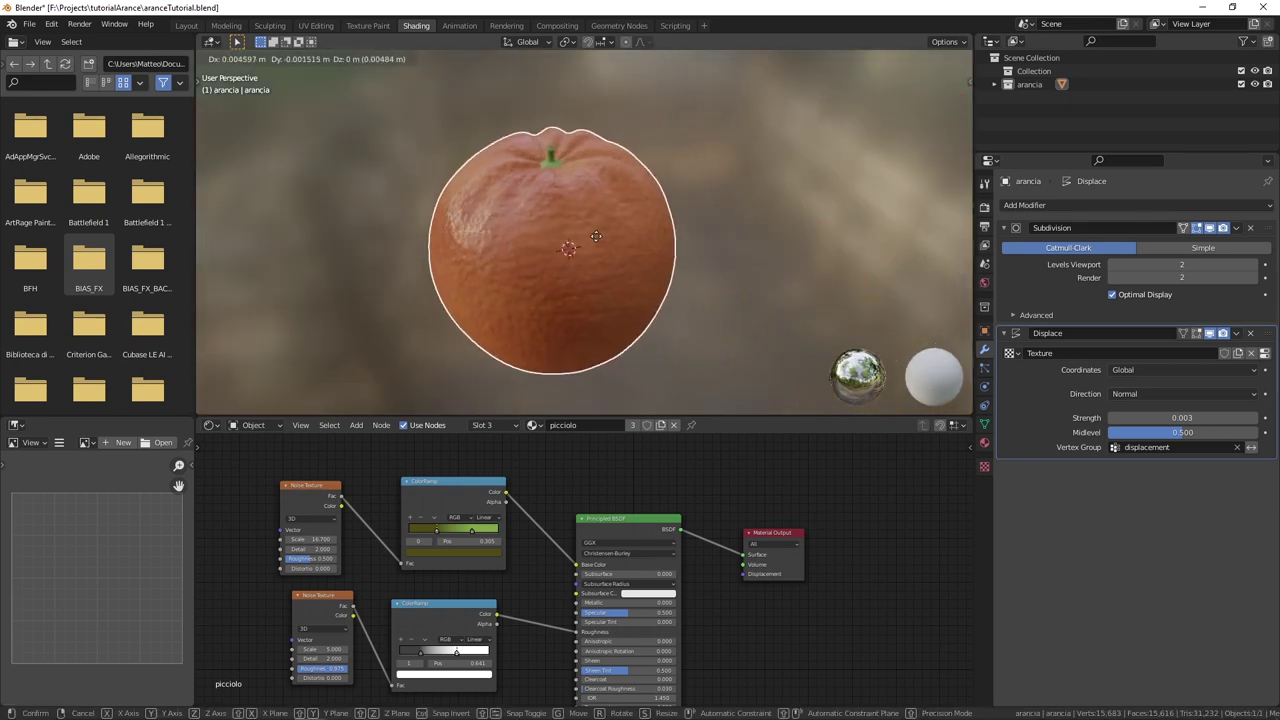
key(Escape)
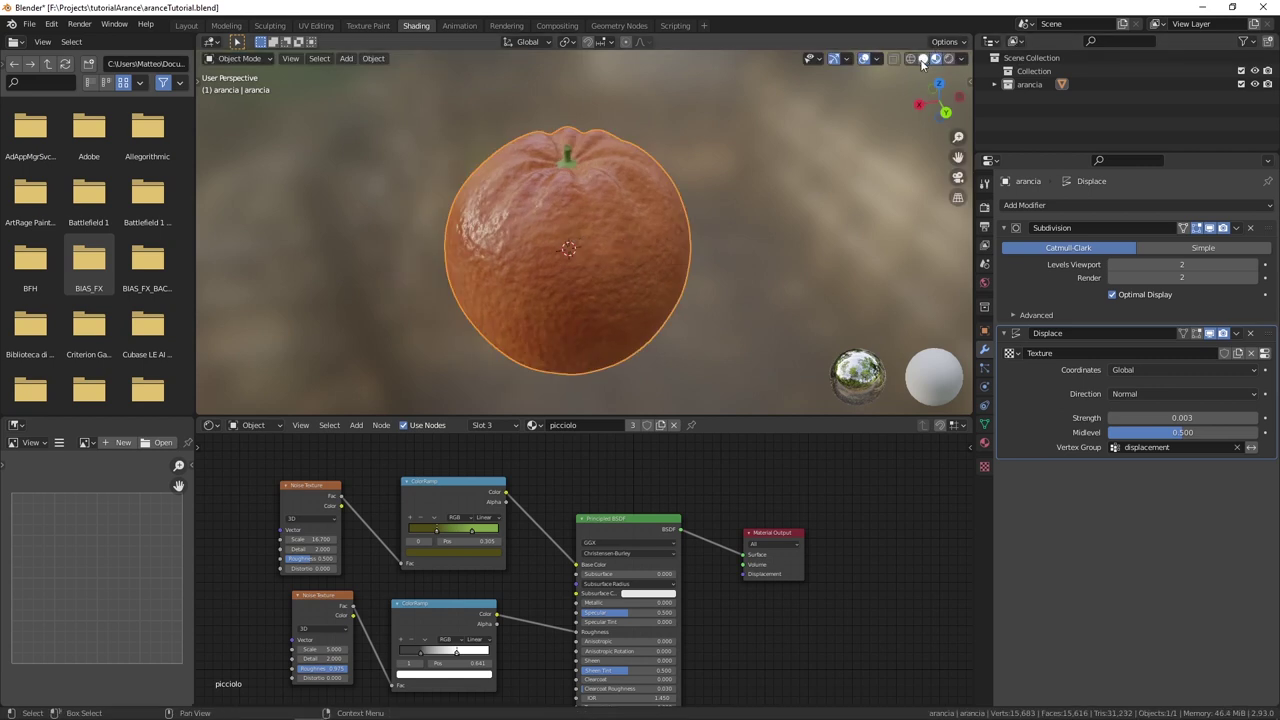
Switch to Solid shading and move the orange along the global X axis.
click(922, 58)
mouse_move(787, 172)
middle_down()
mouse_move(761, 158)
mouse_move(718, 210)
middle_up()
key(g)
key(x)
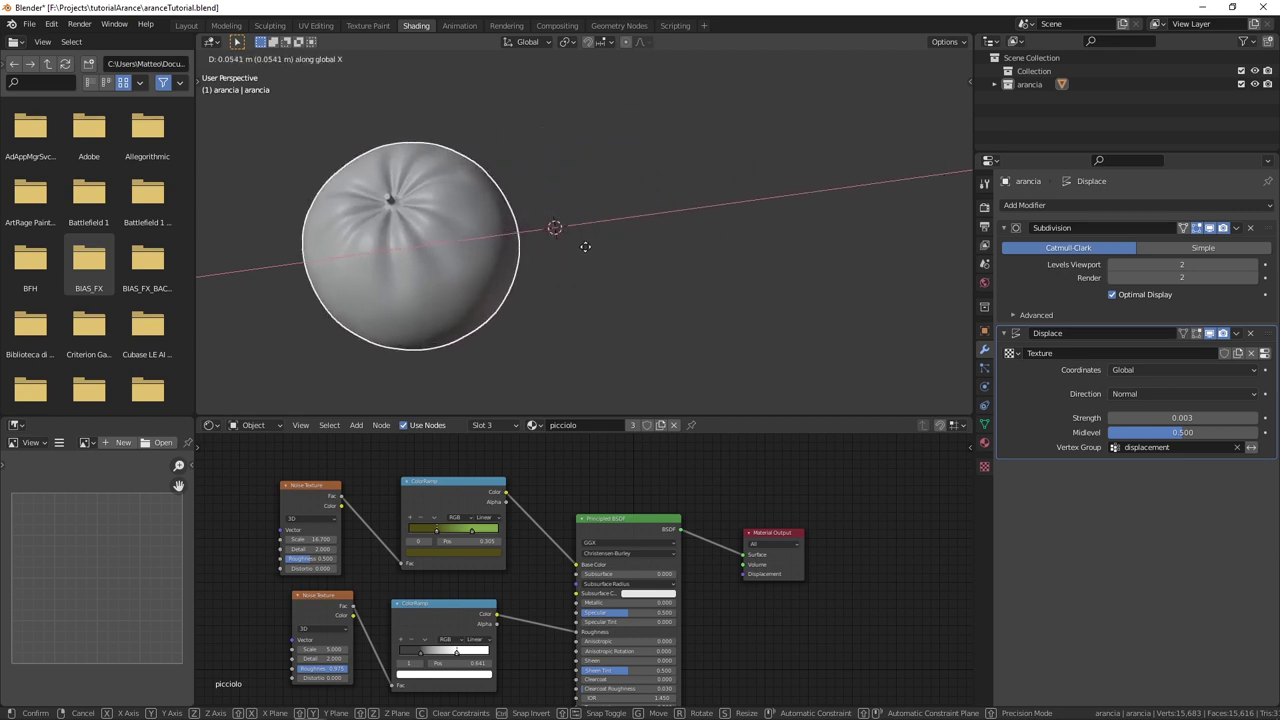
click(680, 241)
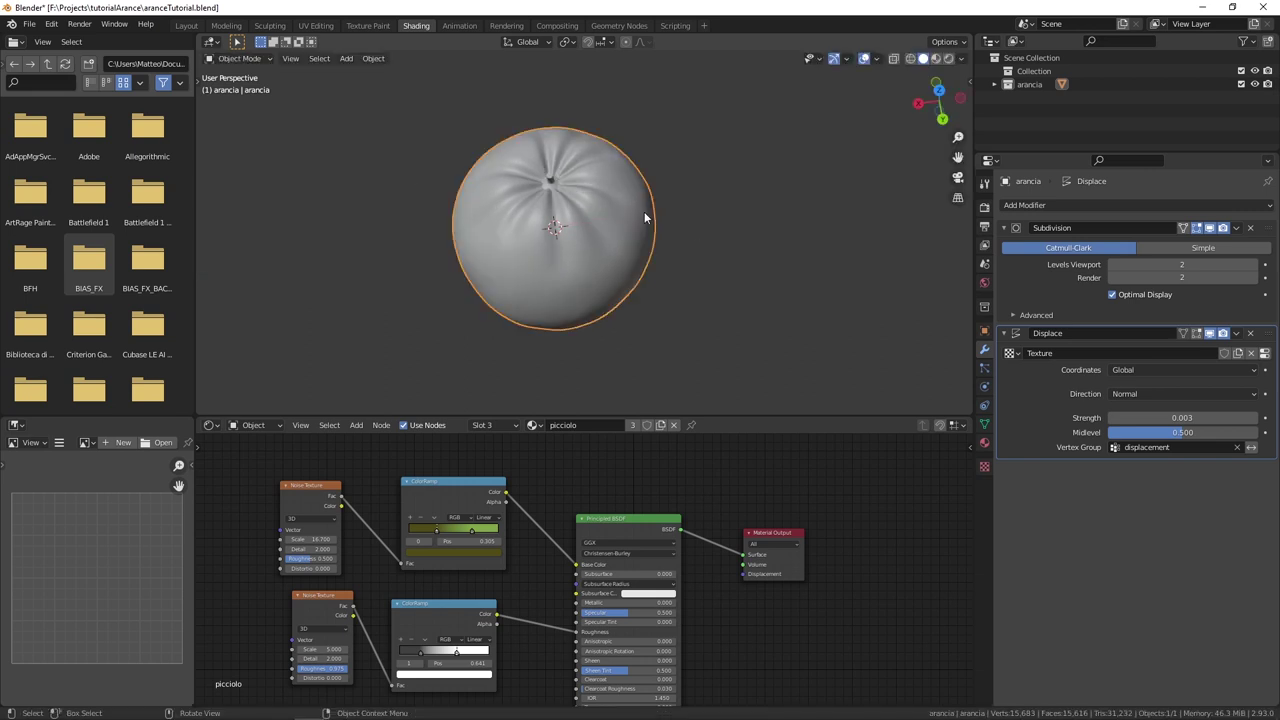
Compare displacement strength 0.003 against 0.033, leaving it at 0.033.
key(ctrl+z)
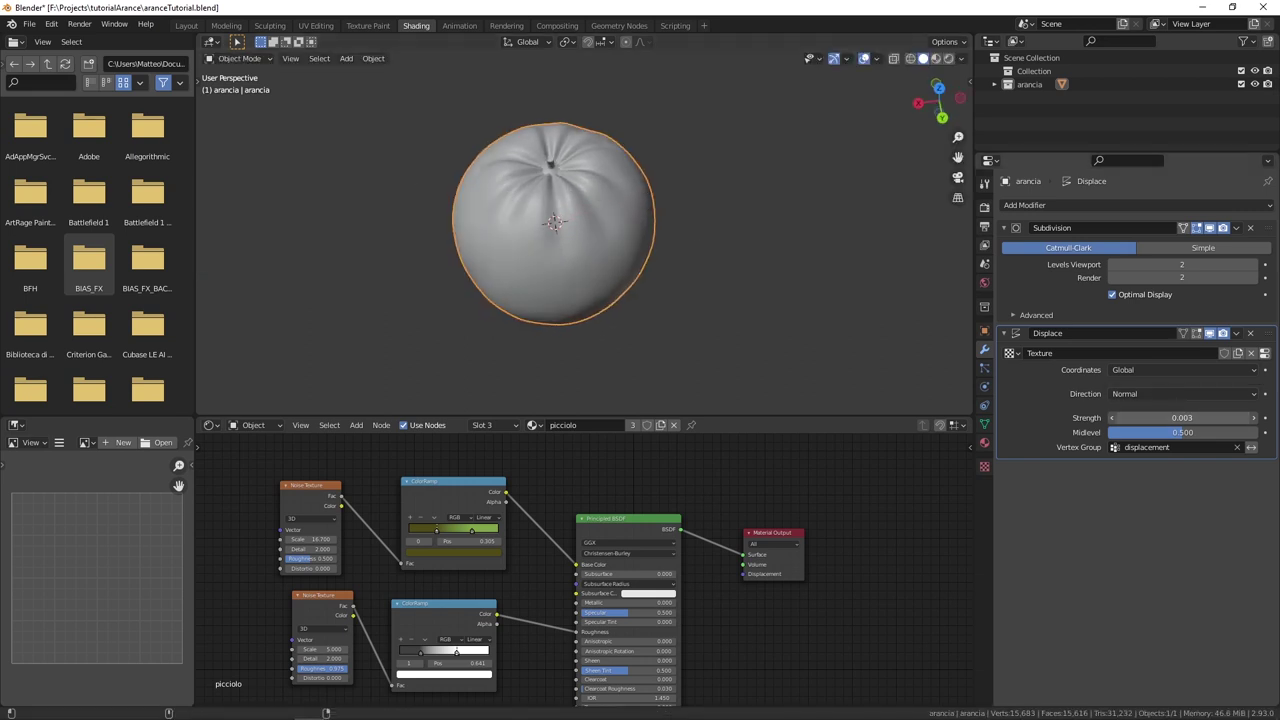
key(ctrl+shift+z)
key(ctrl+z)
key(ctrl+shift+z)
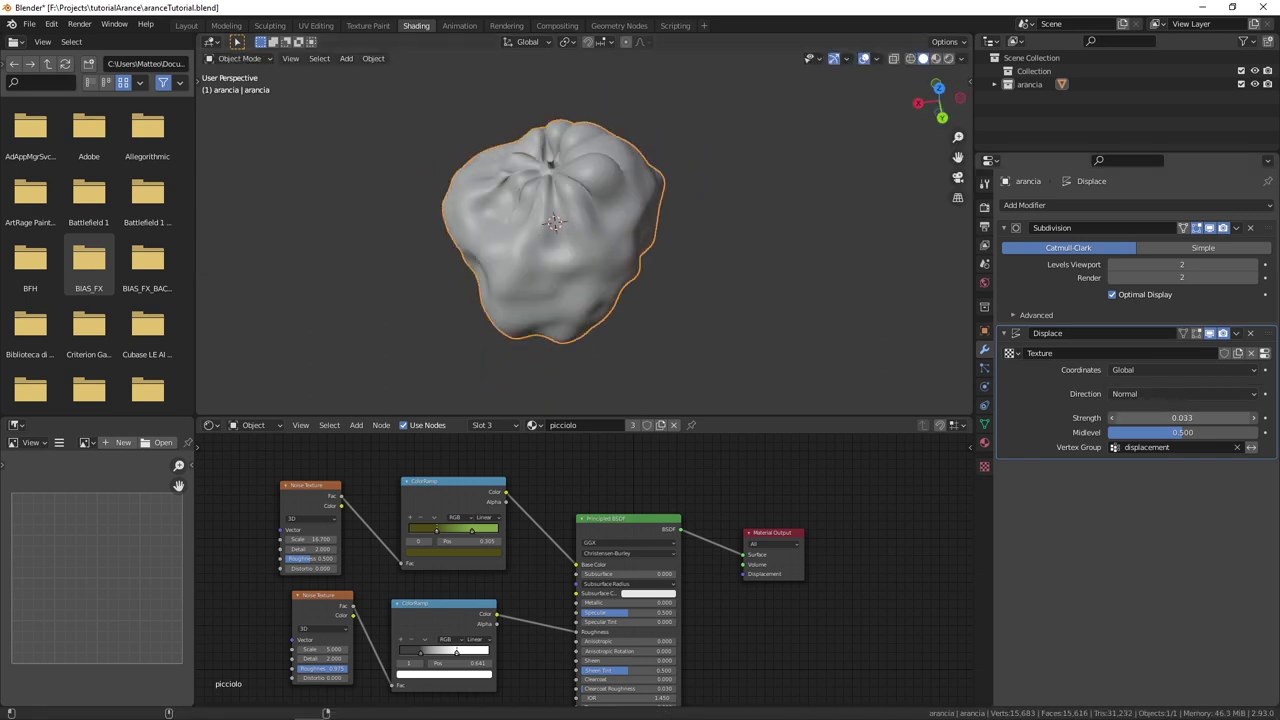
Test-move the orange along X, cancel, restore strength 0.003, and start duplicating it.
middle_drag(684, 285, 657, 270)
key(g)
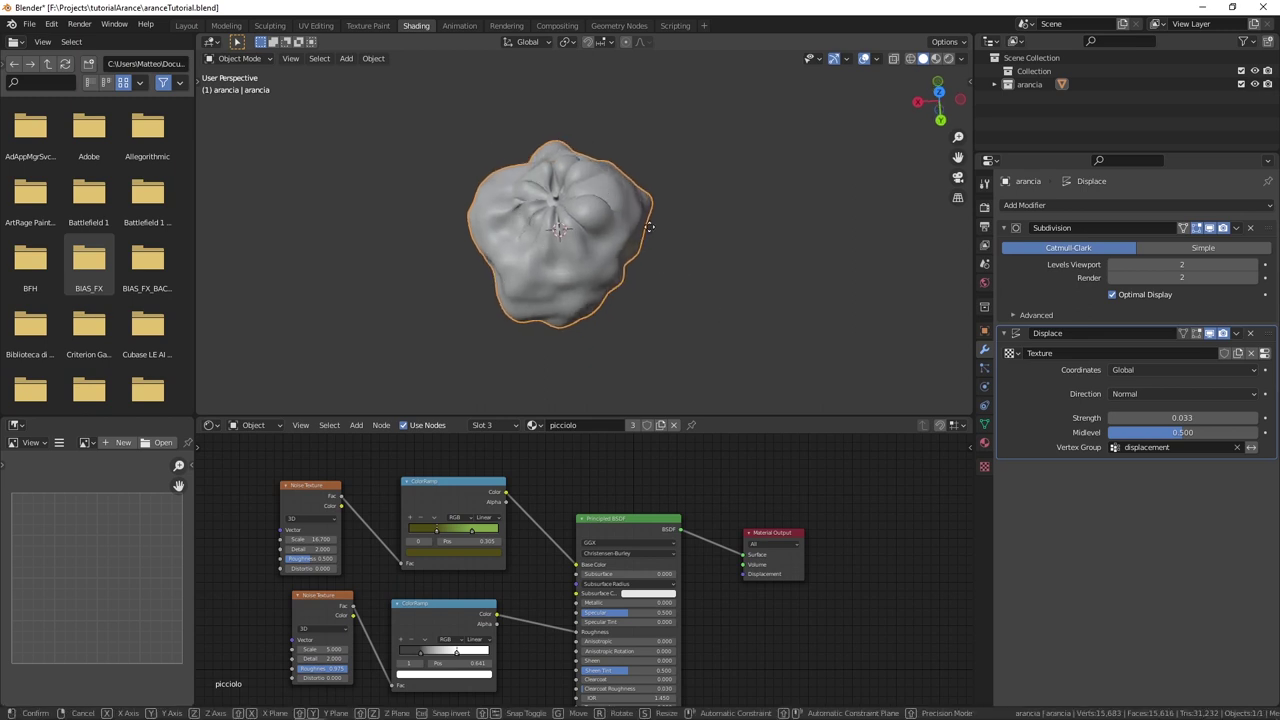
key(x)
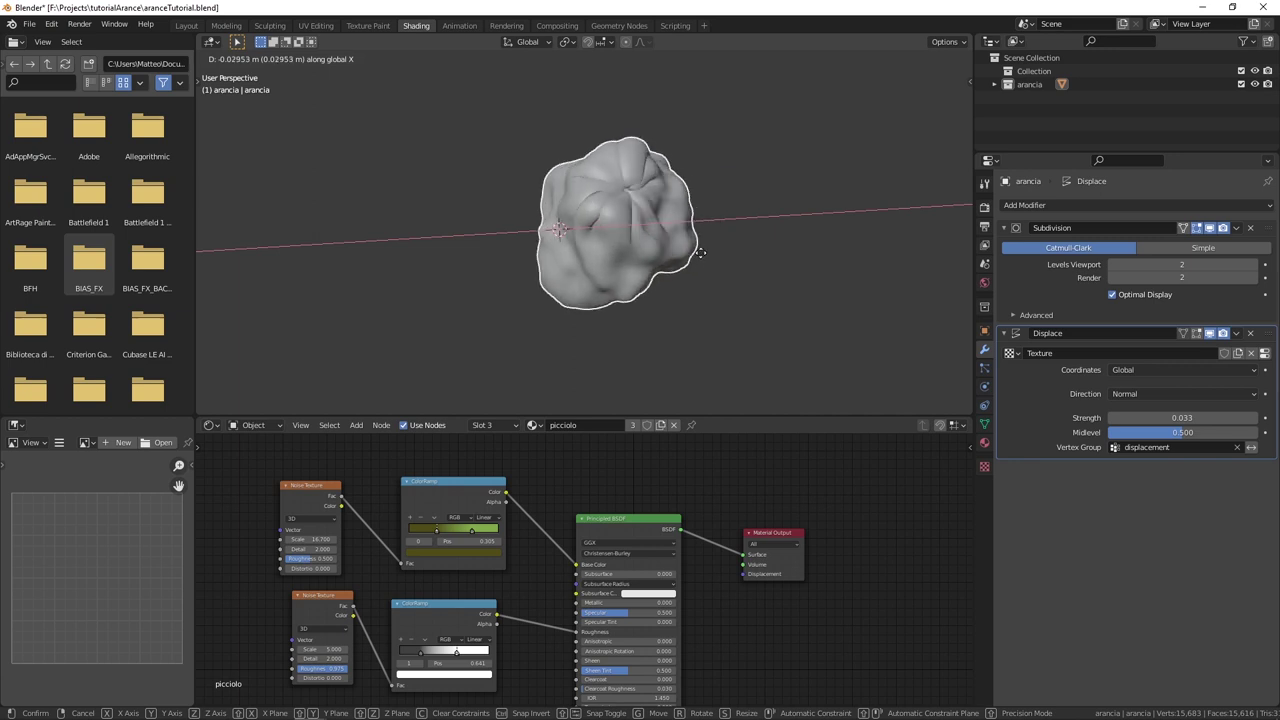
right_click(474, 281)
middle_drag(536, 247, 582, 191)
key(ctrl+z)
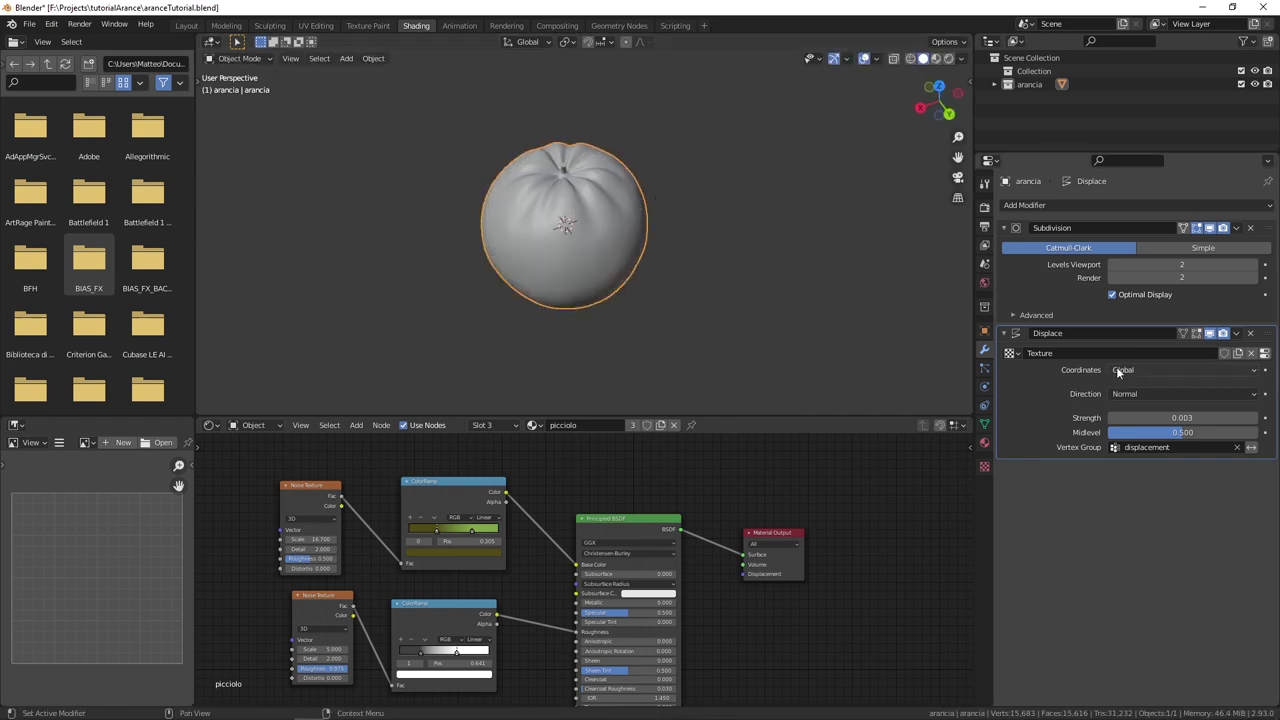
mouse_move(601, 242)
middle_down()
mouse_move(553, 260)
mouse_move(590, 236)
mouse_move(608, 292)
middle_up()
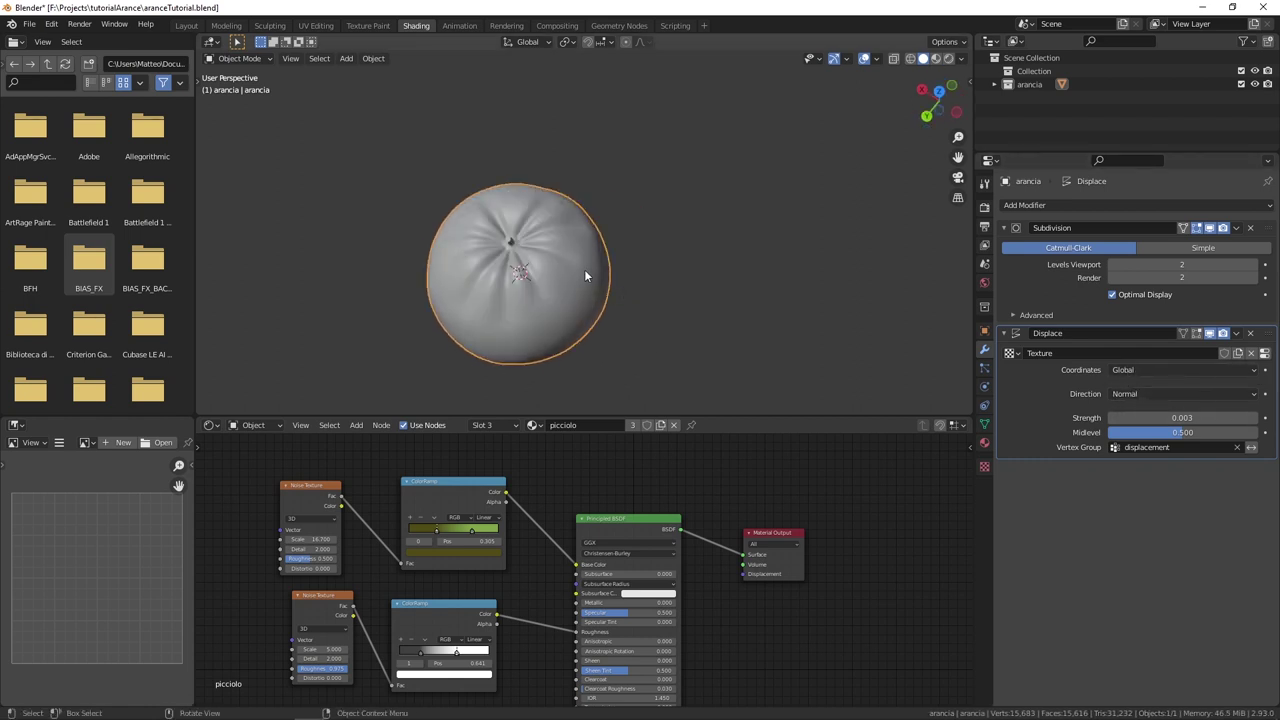
key(shift+d)
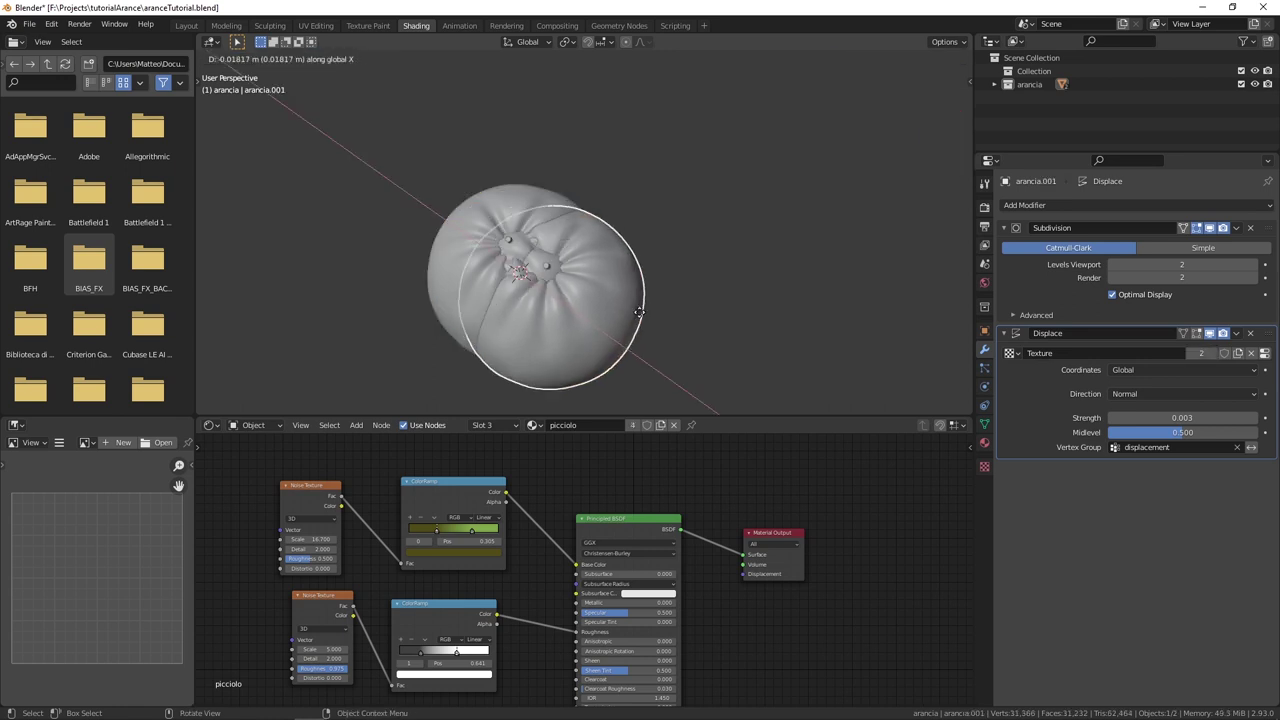
Place the copy beside the original along X and add a third orange to the row.
click(769, 356)
mouse_move(769, 356)
middle_down()
mouse_move(733, 99)
mouse_move(705, 185)
mouse_move(706, 247)
mouse_move(720, 175)
mouse_move(677, 241)
mouse_move(676, 230)
mouse_move(718, 241)
mouse_move(644, 256)
middle_up()
key(shift+d)
key(x)
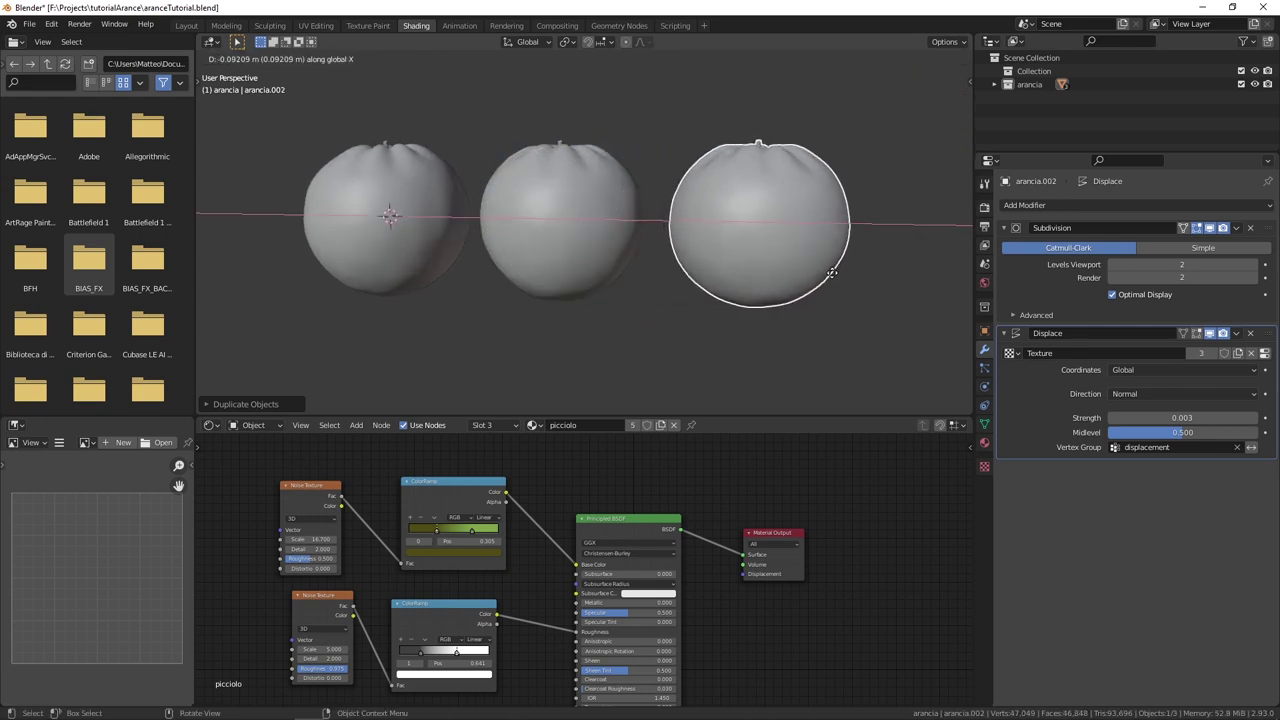
click(831, 272)
scroll(549, 222, down, 3)
middle_drag(548, 227, 590, 355)
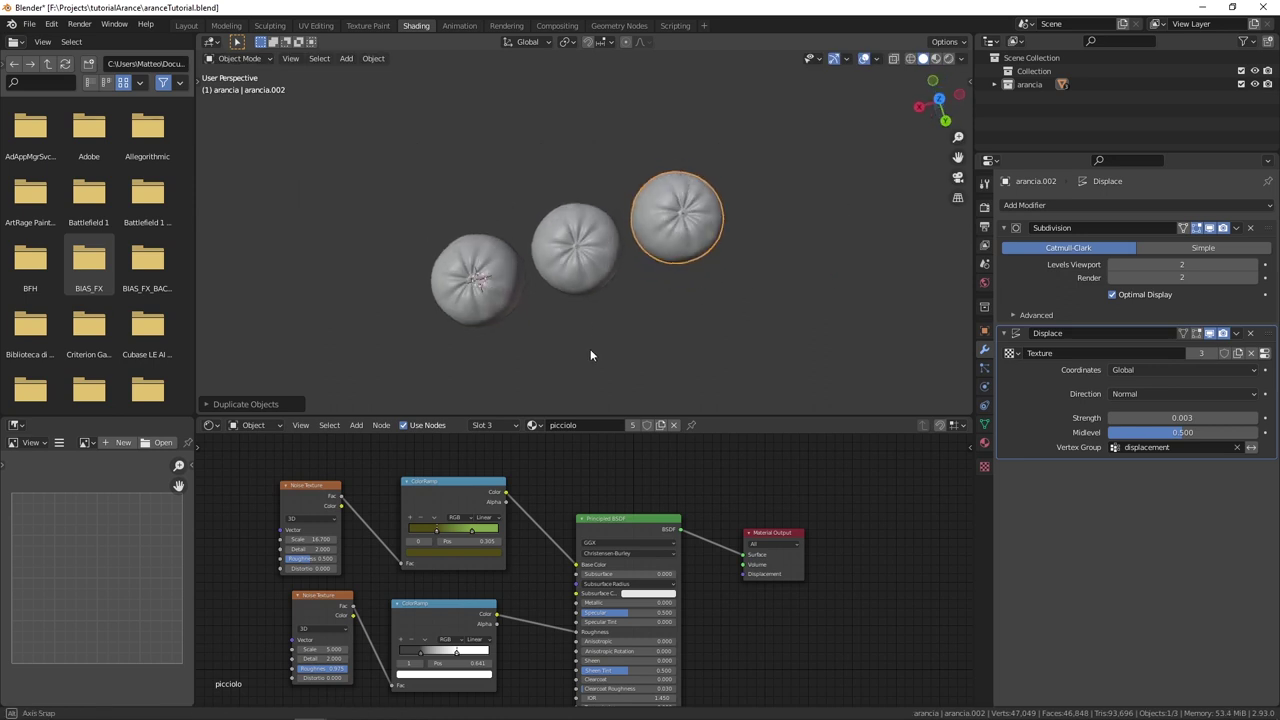
Preview the three oranges in Rendered and then Material Preview shading.
click(945, 59)
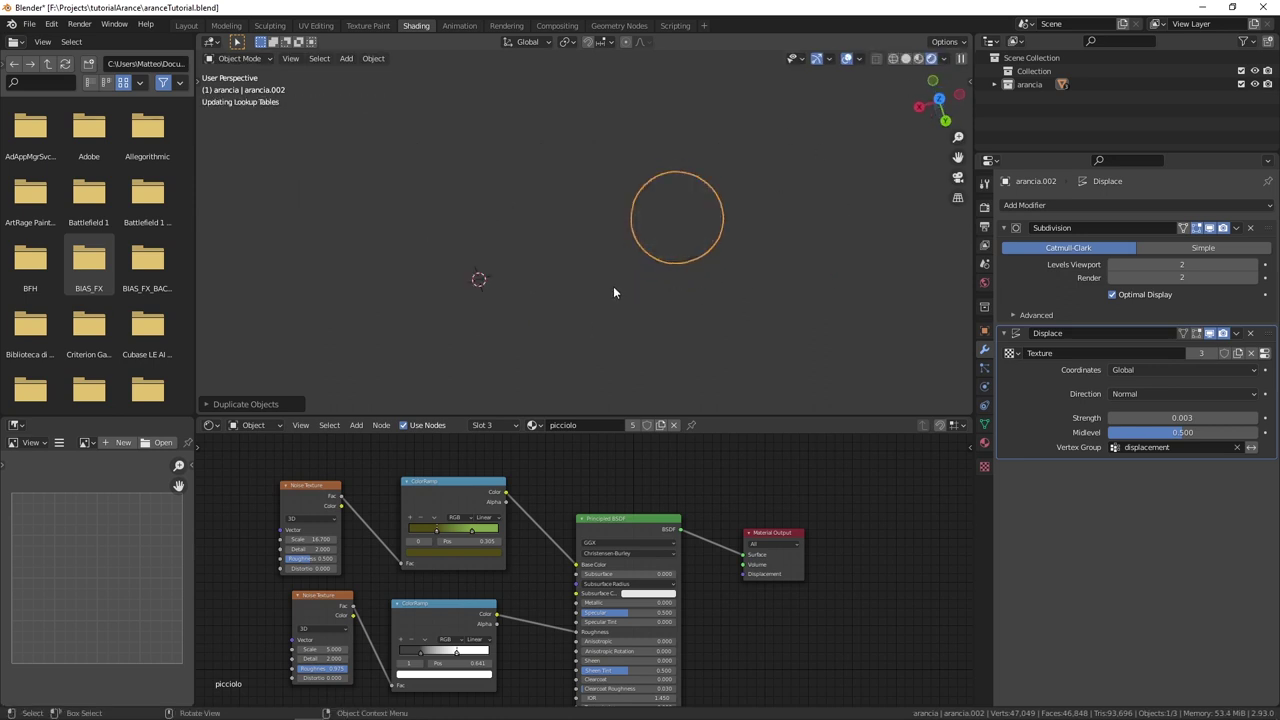
middle_drag(603, 263, 683, 159)
click(916, 60)
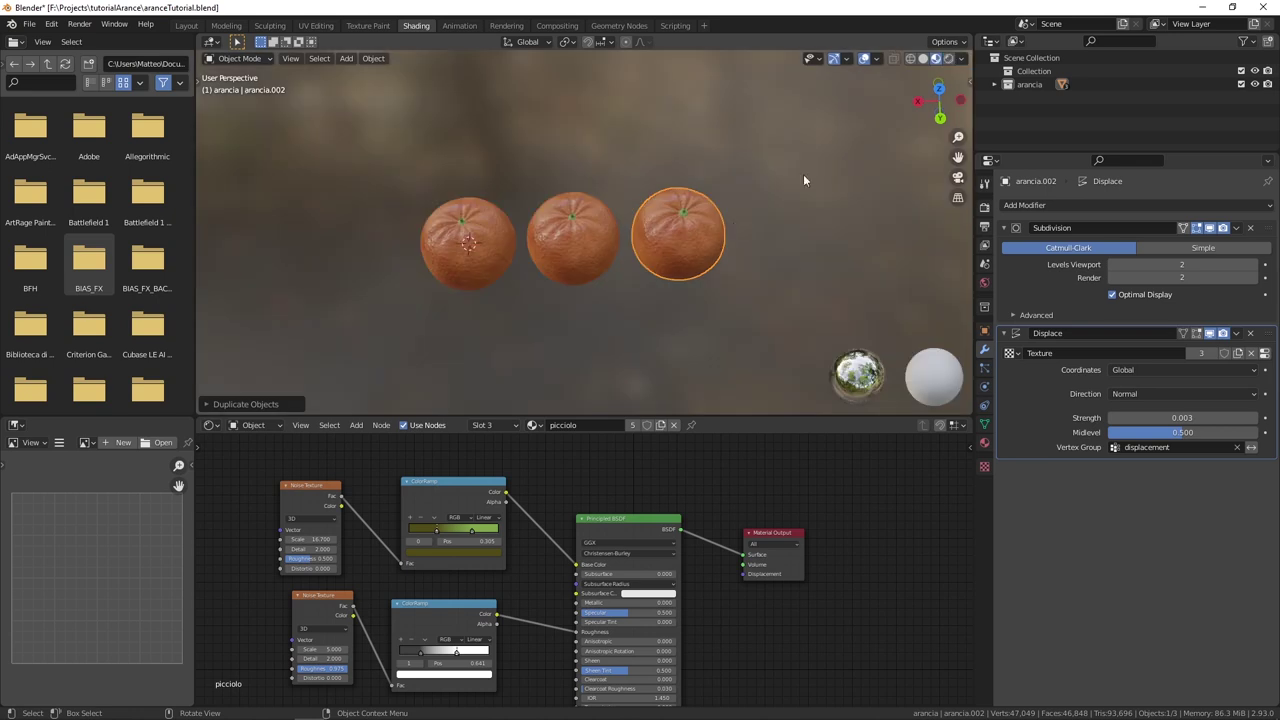
scroll(622, 154, up, 2)
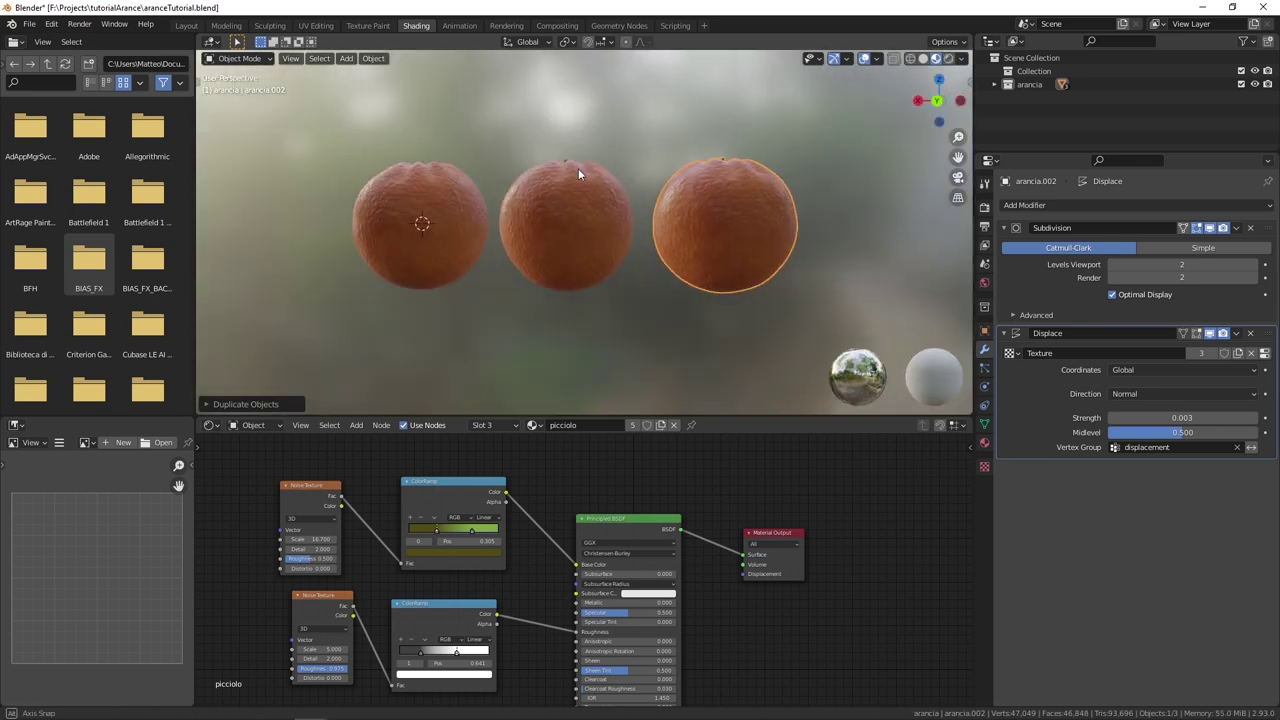
Check the row of oranges from a front orthographic view, then return to perspective.
click(632, 295)
scroll(637, 322, down, 2)
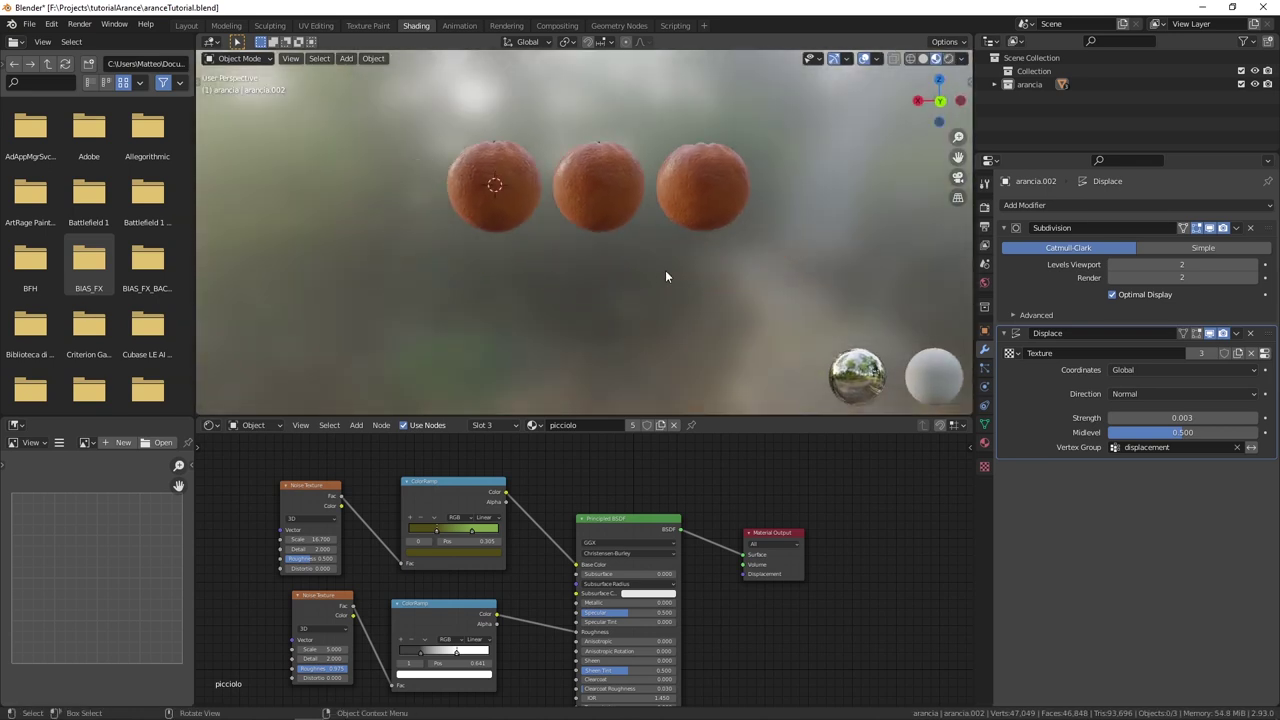
key(KP_1)
scroll(606, 279, up, 2)
shift+middle_drag(606, 285, 617, 305)
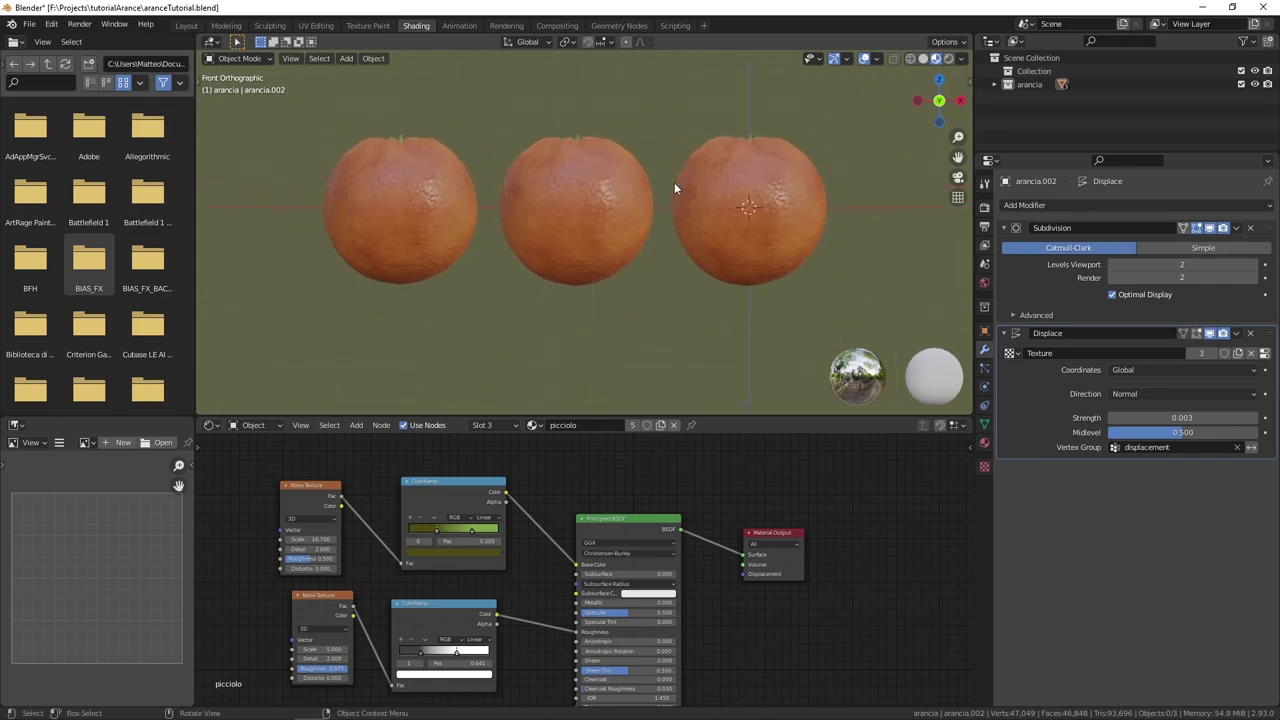
mouse_move(702, 186)
middle_down()
mouse_move(632, 247)
mouse_move(620, 290)
middle_up()
Delete the two copied oranges, leaving the original arancia selected.
click(620, 290)
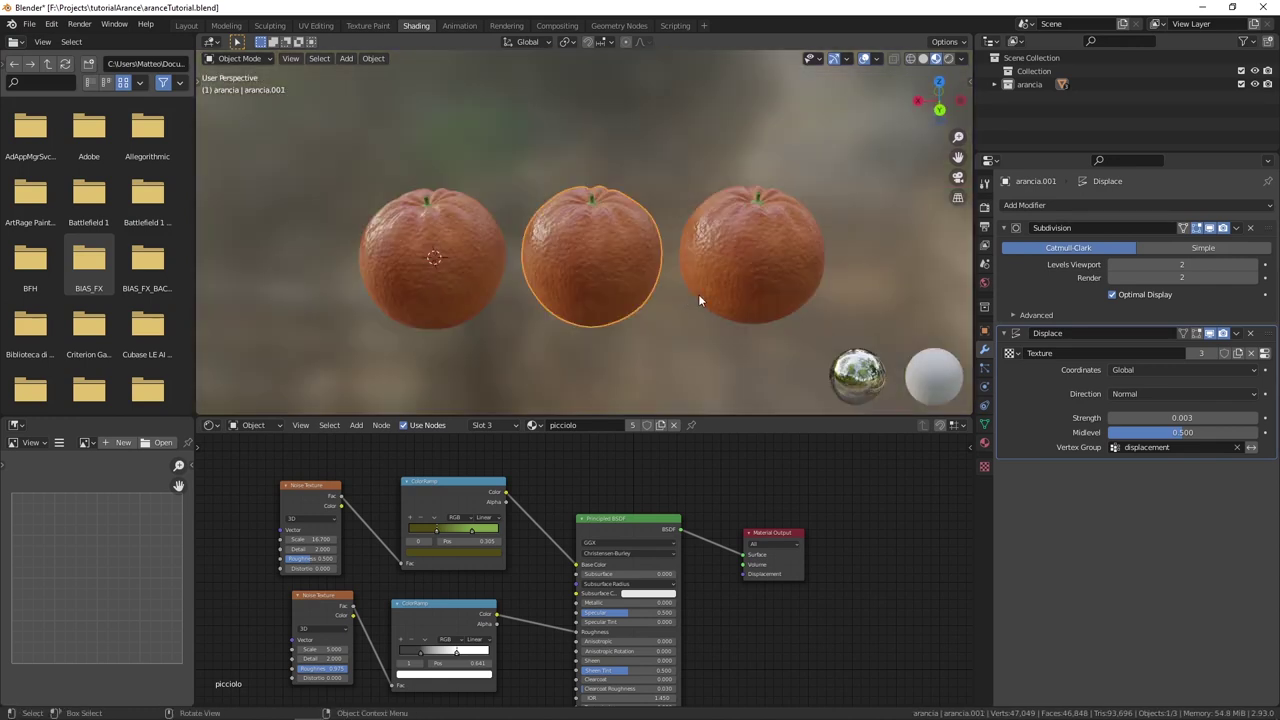
key(Delete)
mouse_move(703, 271)
middle_down()
mouse_move(491, 251)
mouse_move(612, 212)
mouse_move(600, 243)
mouse_move(619, 220)
middle_up()
click(619, 220)
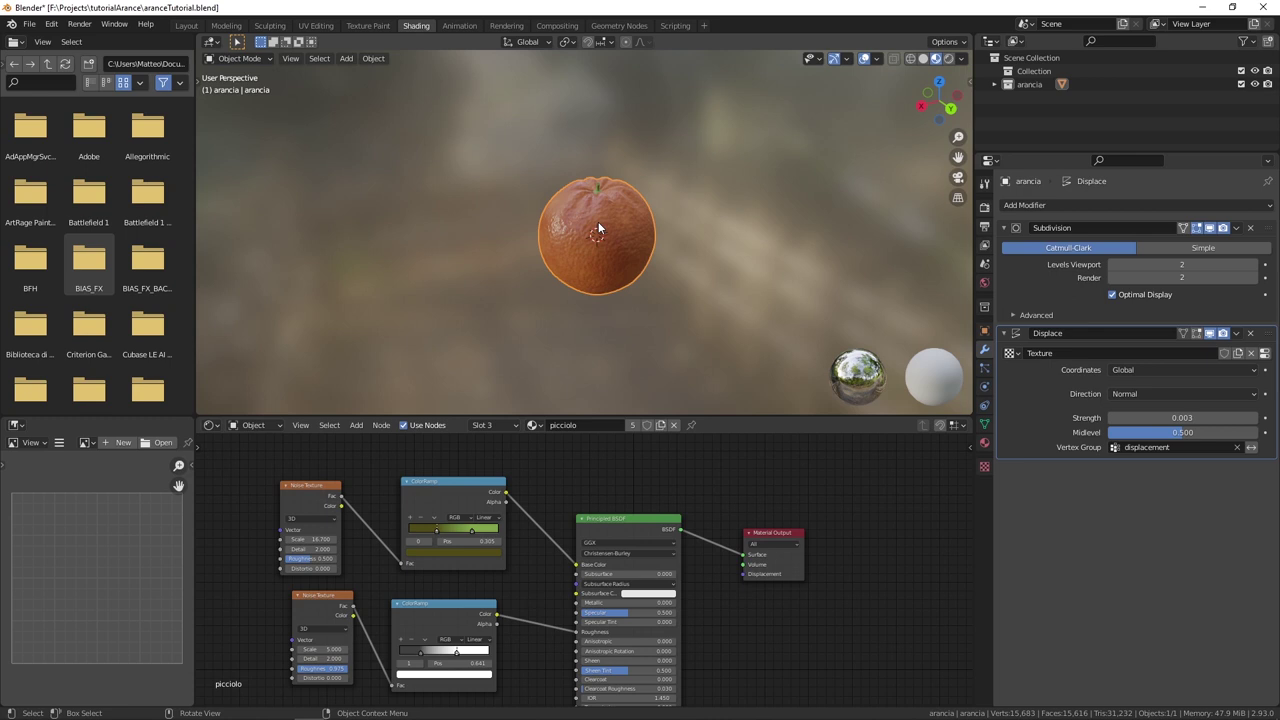
scroll(598, 221, down, 4)
middle_drag(614, 253, 612, 238)
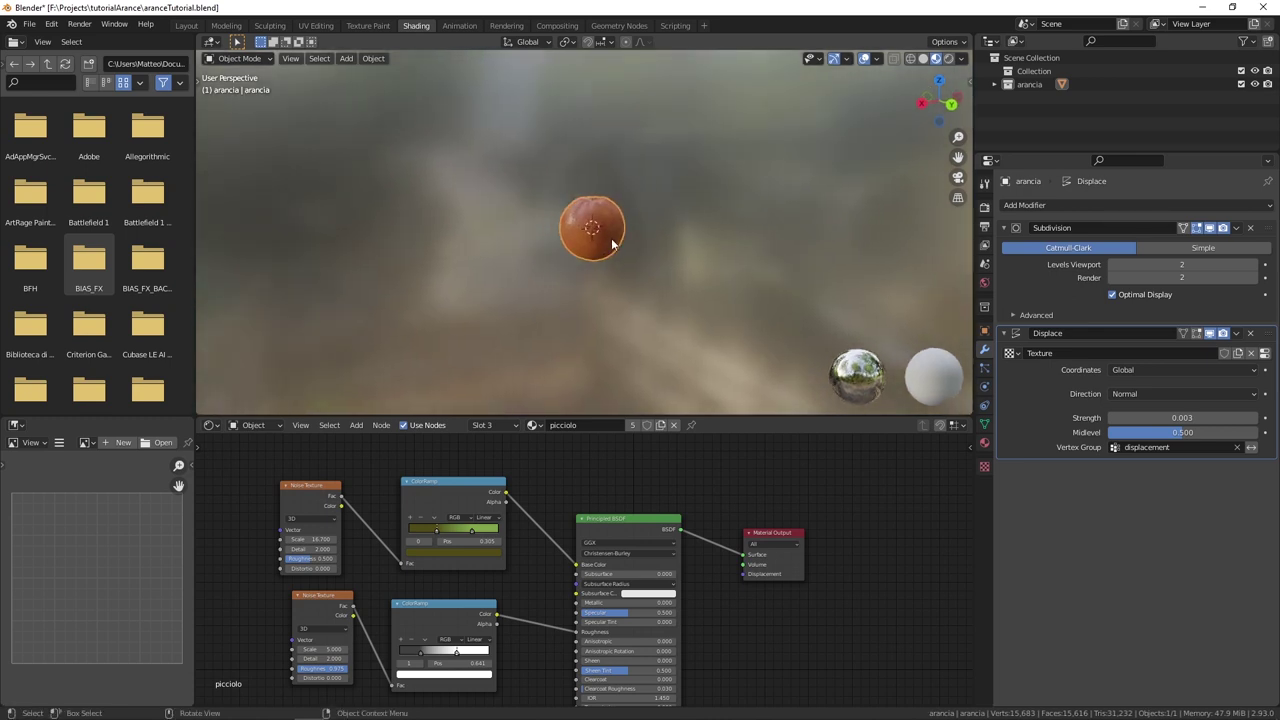